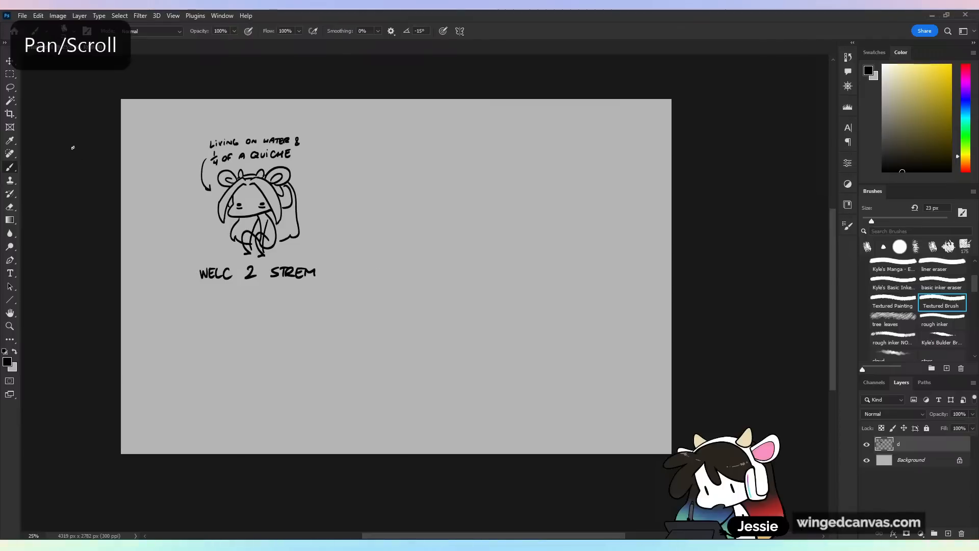
# - Hide the layer holding the existing cartoon sketch and add a new empty layer above it
pyautogui.click(866, 445)
pyautogui.click(947, 533)
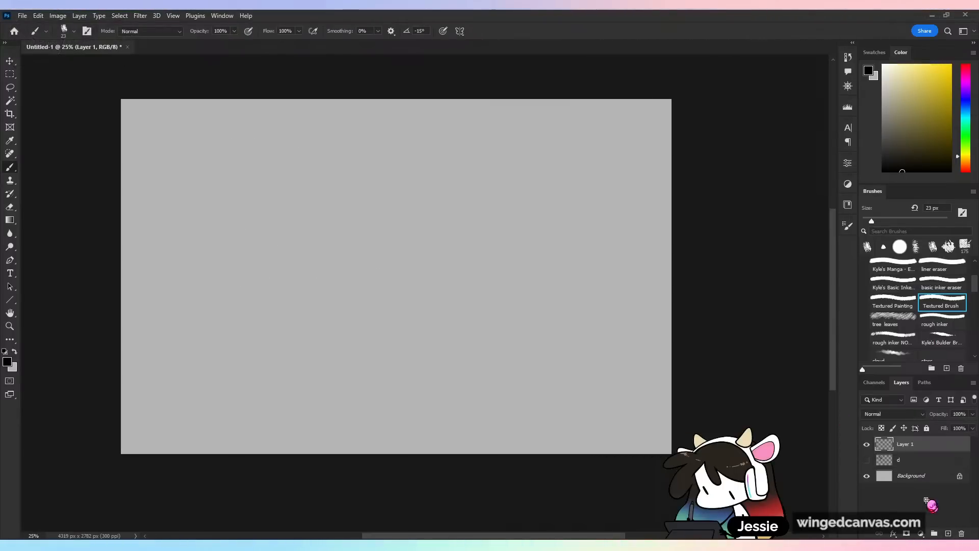
# - Rename the hidden sketch layer as "doodle" and the new empty layer as "d"
pyautogui.doubleClick(900, 460)
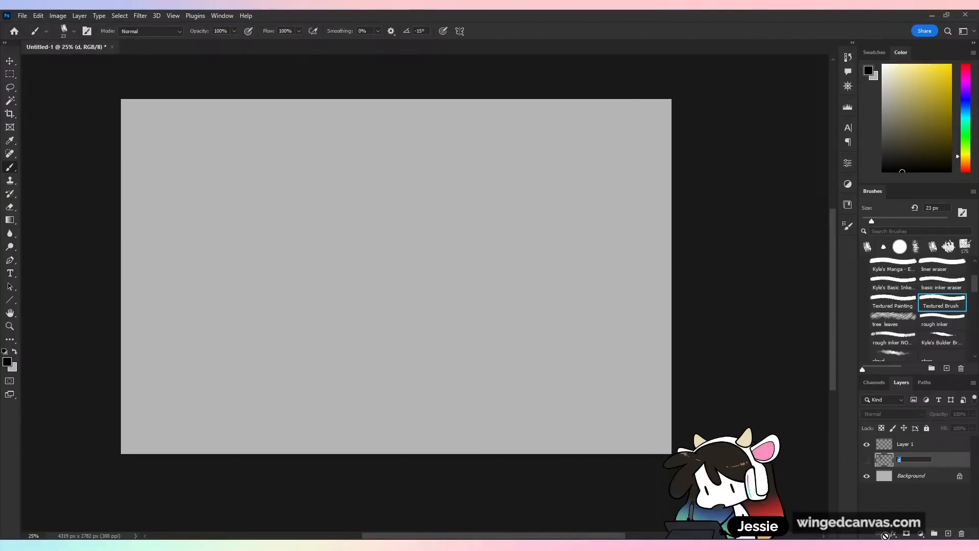
pyautogui.write('oodle')
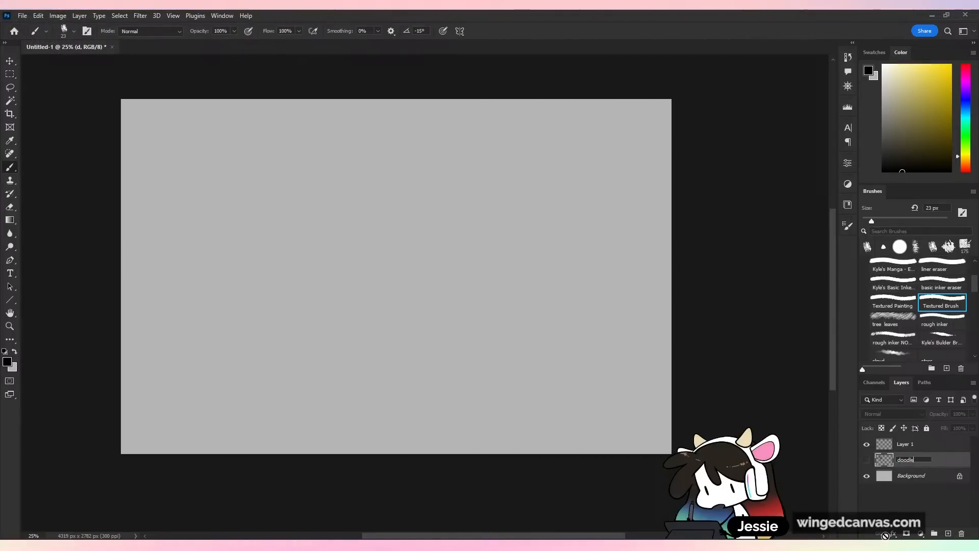
pyautogui.doubleClick(909, 447)
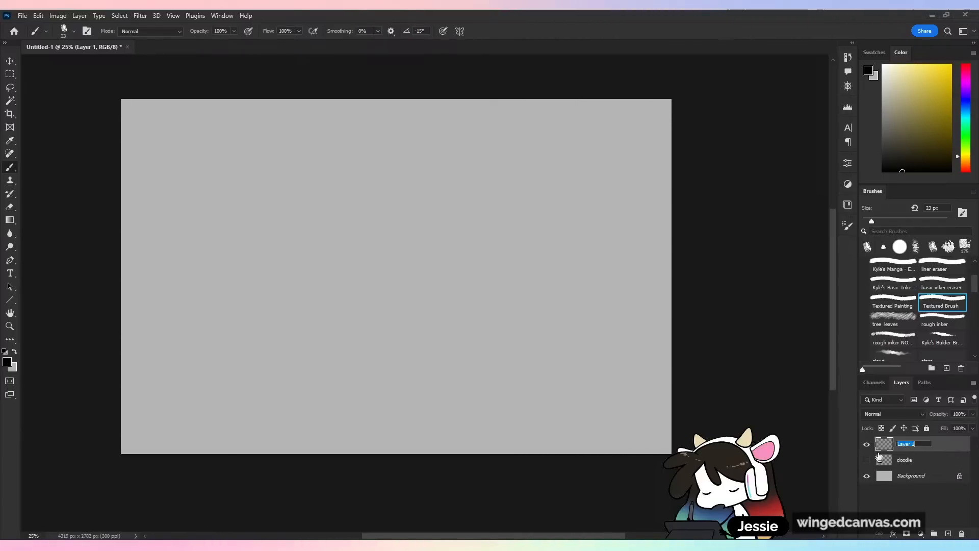
pyautogui.write('d')
pyautogui.press('Return')
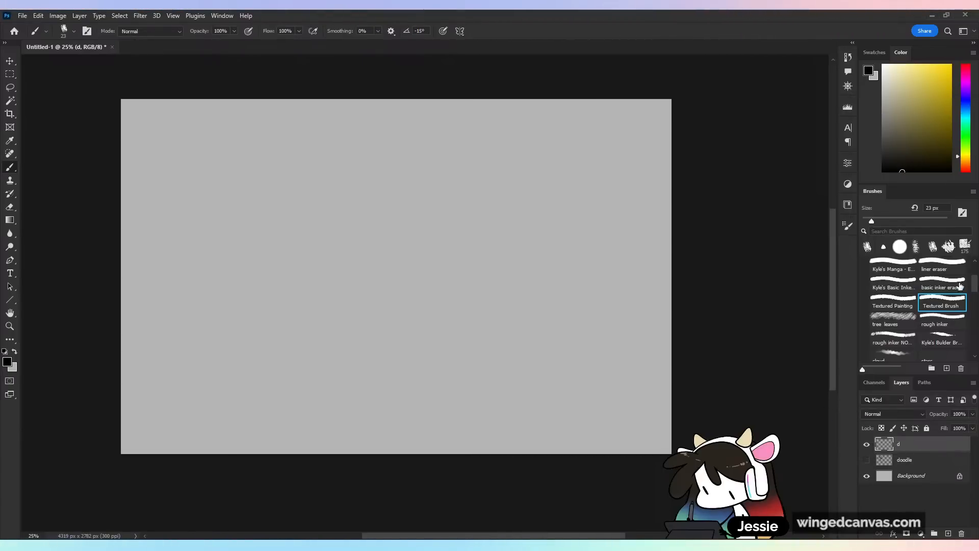
pyautogui.scroll(3, 943, 306)
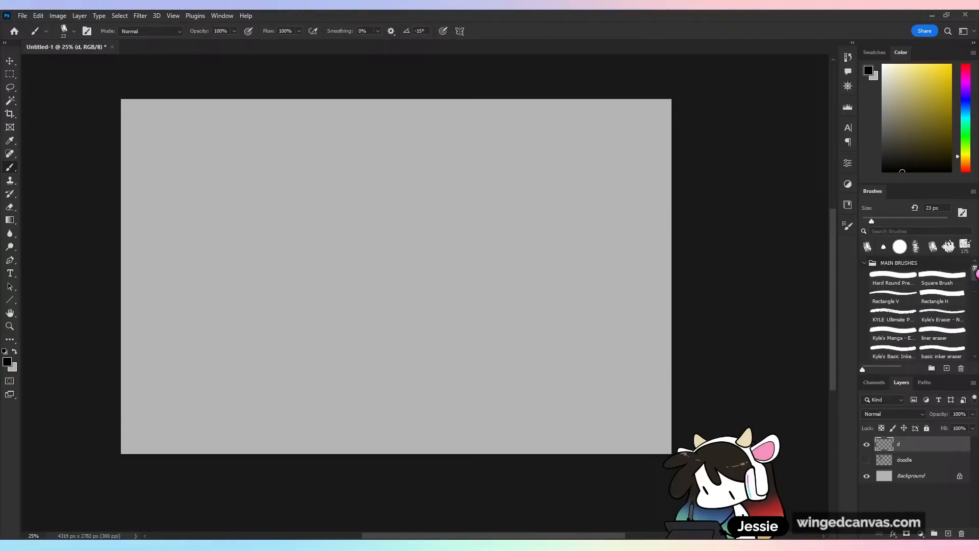
pyautogui.click(10, 113)
pyautogui.moveTo(674, 274); pyautogui.dragTo(631, 278)
pyautogui.moveTo(620, 101); pyautogui.dragTo(557, 160)
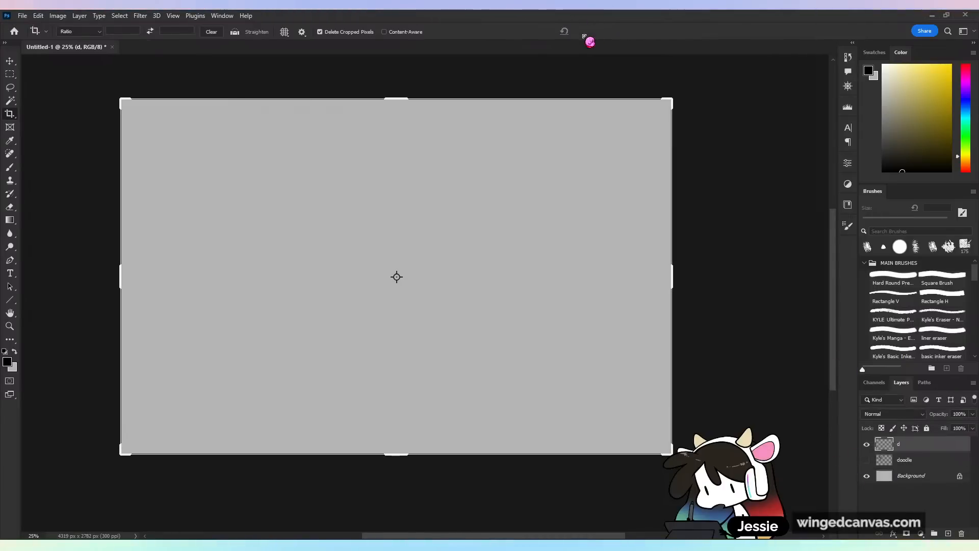
# - Show the doodle layer and move its drawing down towards the canvas's lower left area
pyautogui.click(867, 460)
pyautogui.click(904, 460)
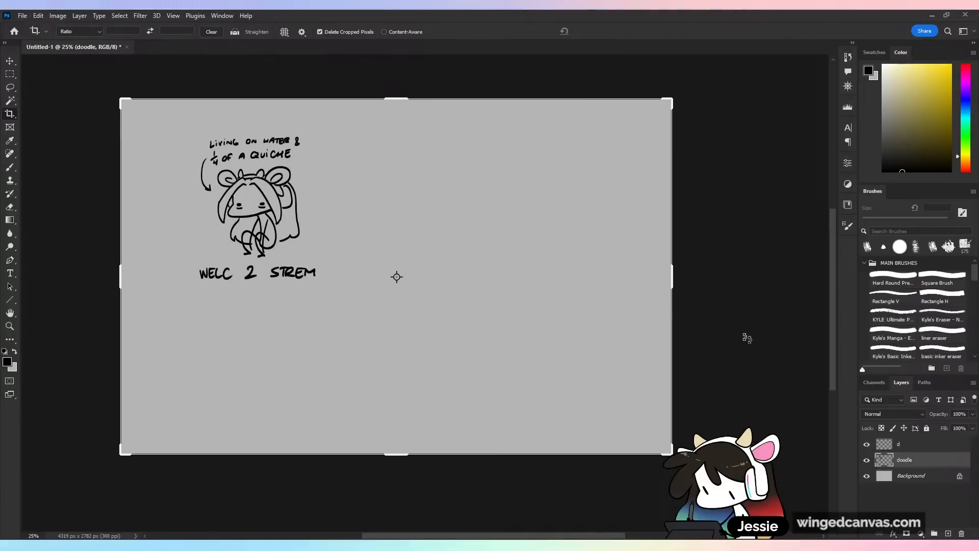
pyautogui.press('v')
pyautogui.moveTo(289, 202)
pyautogui.mouseDown()
pyautogui.moveTo(283, 314)
pyautogui.moveTo(249, 357)
pyautogui.moveTo(237, 353)
pyautogui.mouseUp()
# - Crop the canvas around its centre to about 3051 × 1845 px, keeping the doodle inside
pyautogui.press('c')
pyautogui.moveTo(671, 107); pyautogui.dragTo(594, 161)
pyautogui.click(600, 31)
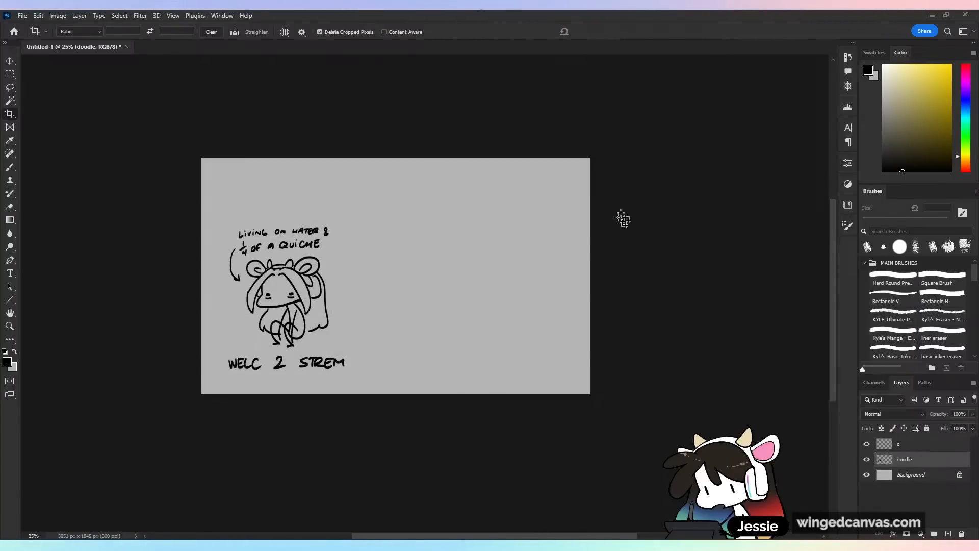
# - Hide the doodle layer and make layer d active for drawing with the Brush tool
pyautogui.press('b')
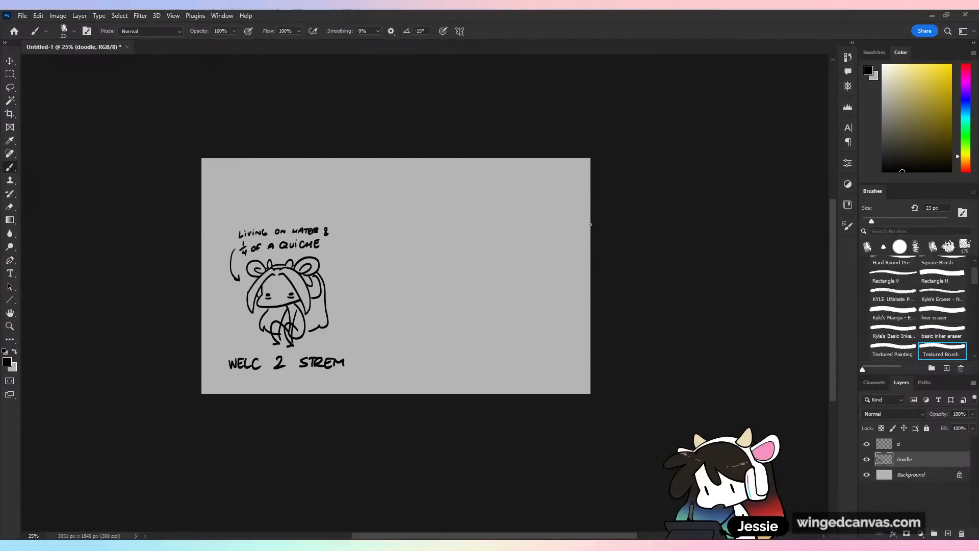
pyautogui.hotkey('ctrl', '+')
pyautogui.click(867, 459)
pyautogui.click(900, 444)
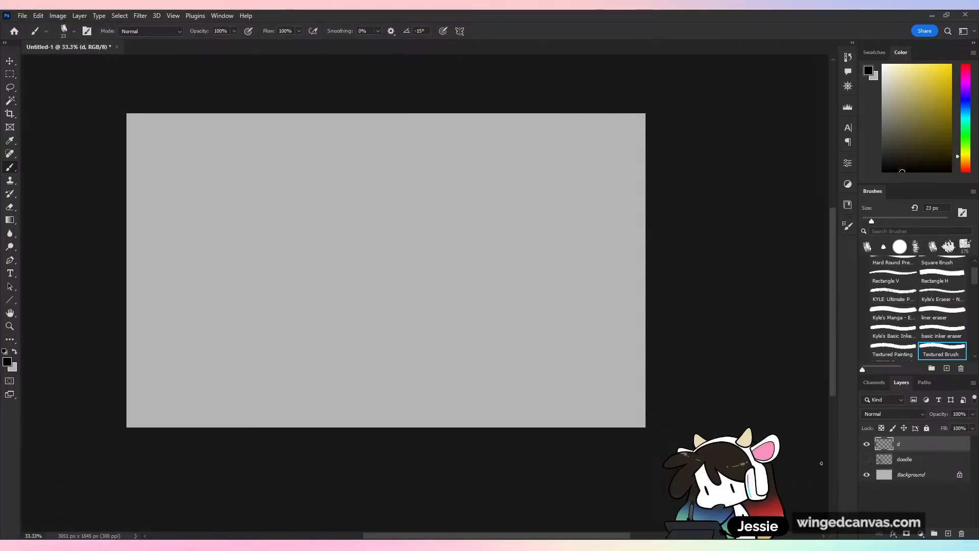
pyautogui.press('space')
pyautogui.moveTo(456, 292); pyautogui.dragTo(487, 307)
pyautogui.moveTo(468, 210)
pyautogui.mouseDown()
pyautogui.moveTo(431, 304)
pyautogui.moveTo(395, 362)
pyautogui.mouseUp()
pyautogui.hotkey('ctrl', 'z')
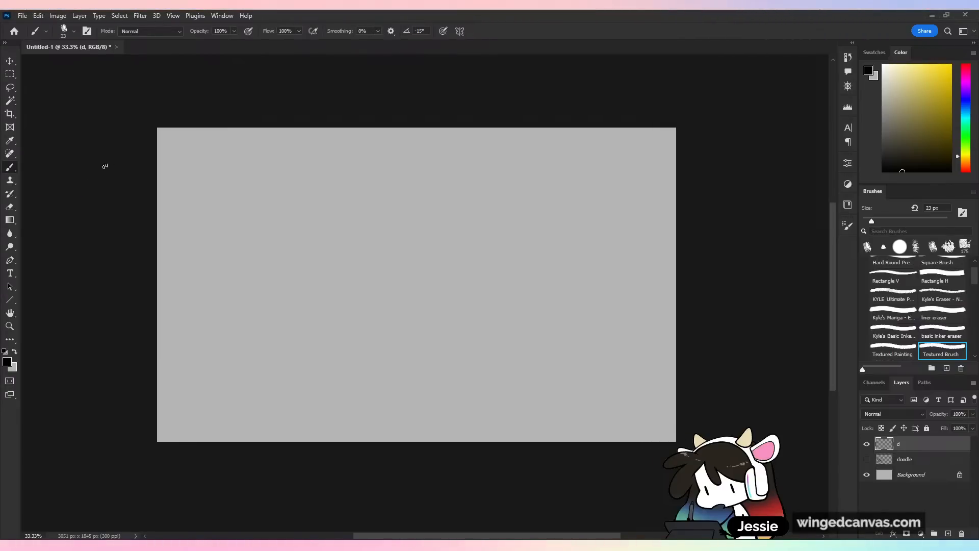
pyautogui.moveTo(361, 291); pyautogui.dragTo(453, 247)
pyautogui.hotkey('ctrl', 'z')
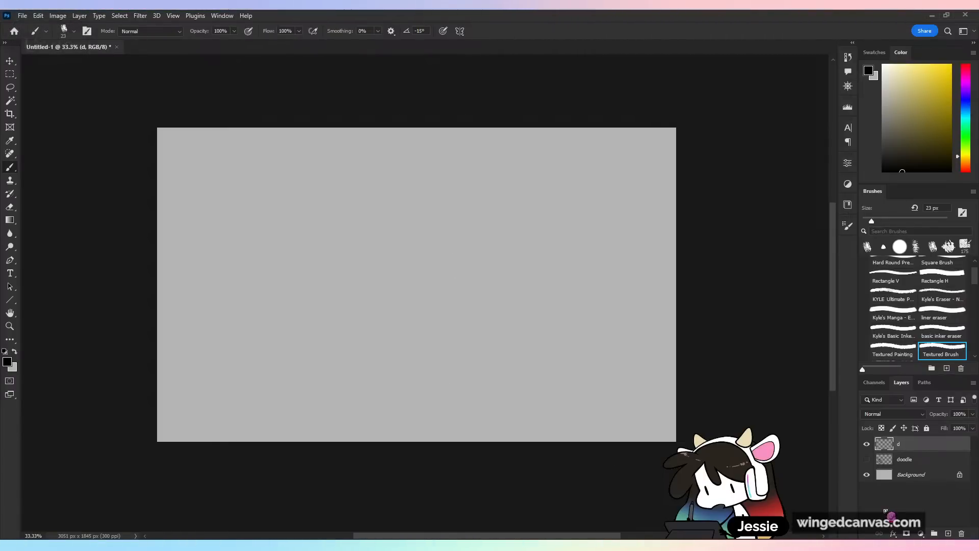
# - Choose the KYLE Ultimate brush from the main brushes, try freehand strokes on the canvas and undo them
pyautogui.click(890, 298)
pyautogui.moveTo(504, 276); pyautogui.dragTo(514, 243)
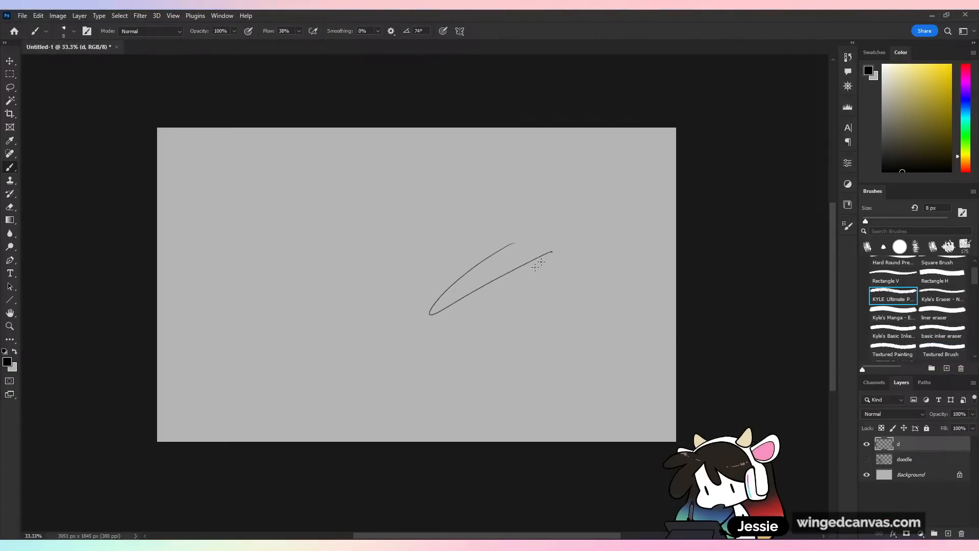
pyautogui.hotkey('ctrl', 'z')
pyautogui.scroll(1, 974, 278)
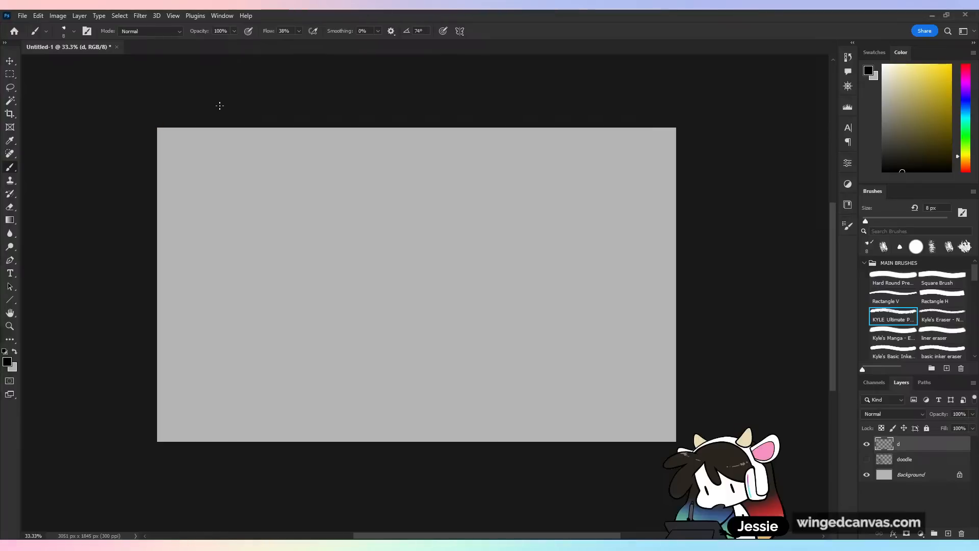
pyautogui.moveTo(469, 203)
pyautogui.mouseDown()
pyautogui.moveTo(409, 259)
pyautogui.moveTo(404, 378)
pyautogui.mouseUp()
pyautogui.hotkey('ctrl', 'z')
# - Crop the blank canvas to a less wide format of about 2058 × 1729 px
pyautogui.press('c')
pyautogui.moveTo(420, 124)
pyautogui.mouseDown()
pyautogui.moveTo(419, 109)
pyautogui.moveTo(408, 145)
pyautogui.moveTo(408, 136)
pyautogui.mouseUp()
pyautogui.moveTo(669, 276); pyautogui.dragTo(593, 327)
pyautogui.click(600, 33)
pyautogui.hotkey('ctrl', '+')
pyautogui.hotkey('ctrl', '-')
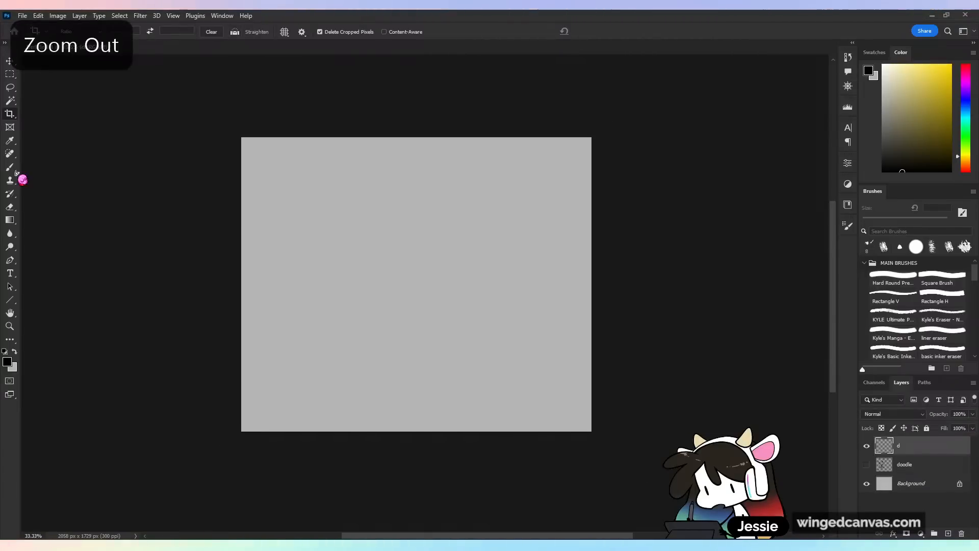
pyautogui.press('b')
pyautogui.moveTo(486, 181)
pyautogui.mouseDown()
pyautogui.moveTo(401, 253)
pyautogui.moveTo(471, 315)
pyautogui.mouseUp()
pyautogui.hotkey('ctrl', 'z')
# - Shift the colour hue to red and set the brush size to 17 px, then undo a test stroke
pyautogui.hotkey('ctrl', '+')
pyautogui.moveTo(506, 251); pyautogui.dragTo(533, 264)
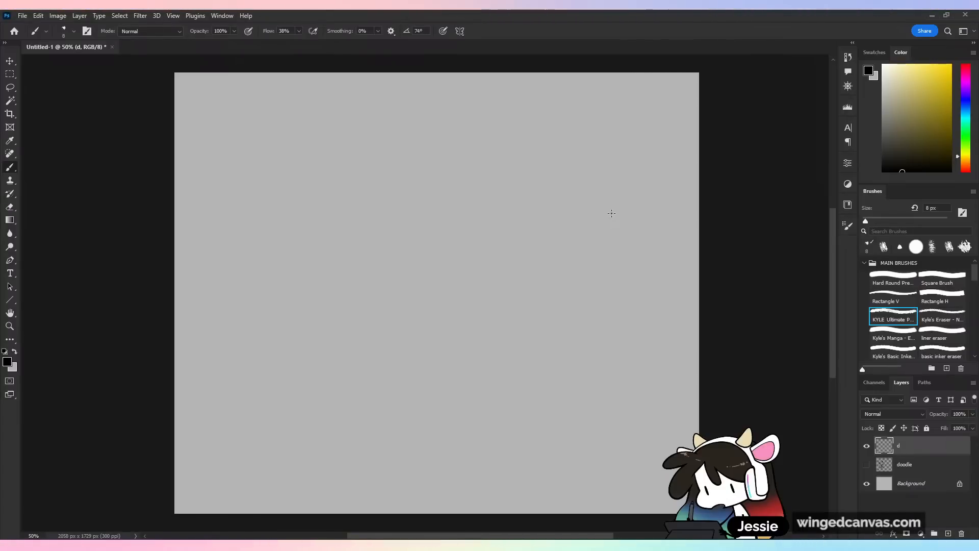
pyautogui.scroll(-3, 969, 278)
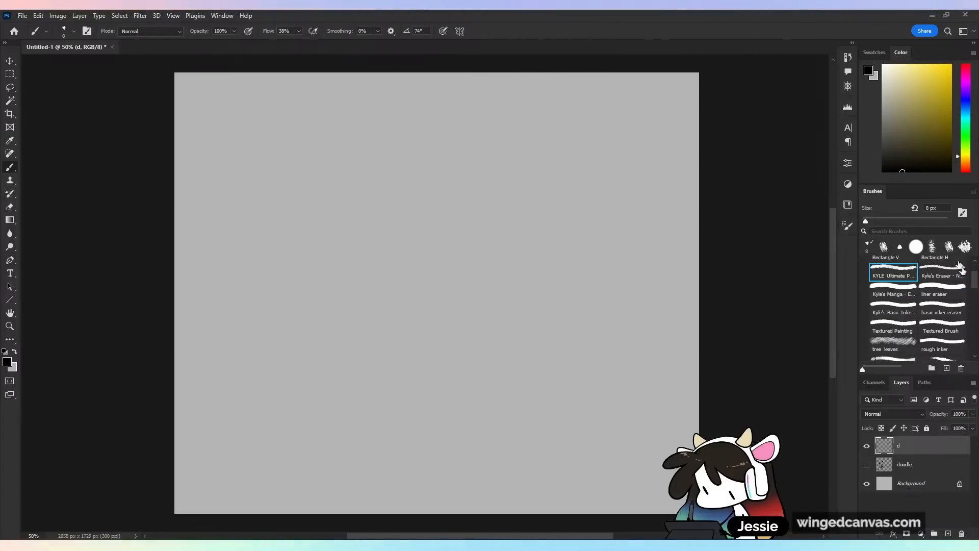
pyautogui.moveTo(965, 167); pyautogui.dragTo(970, 180)
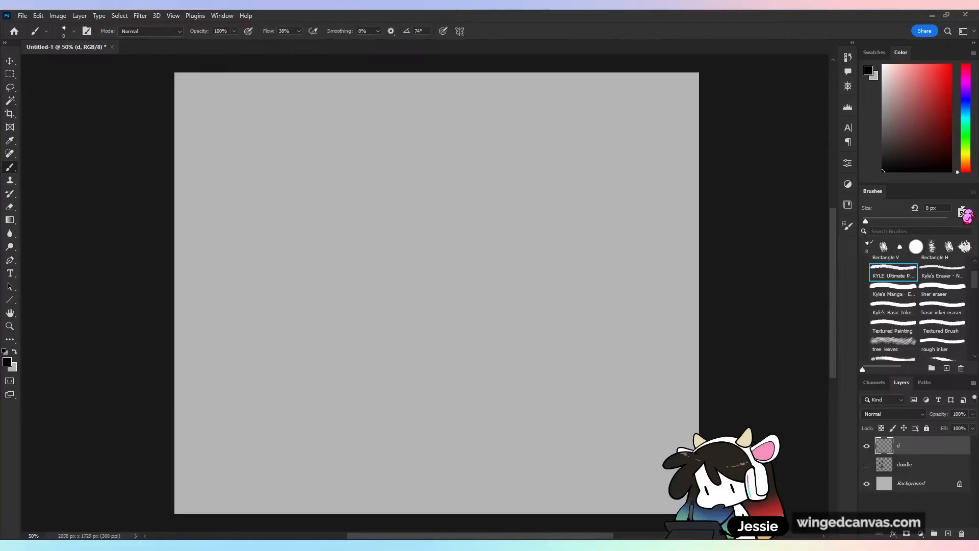
pyautogui.moveTo(865, 220); pyautogui.dragTo(869, 223)
pyautogui.moveTo(579, 240); pyautogui.dragTo(479, 440)
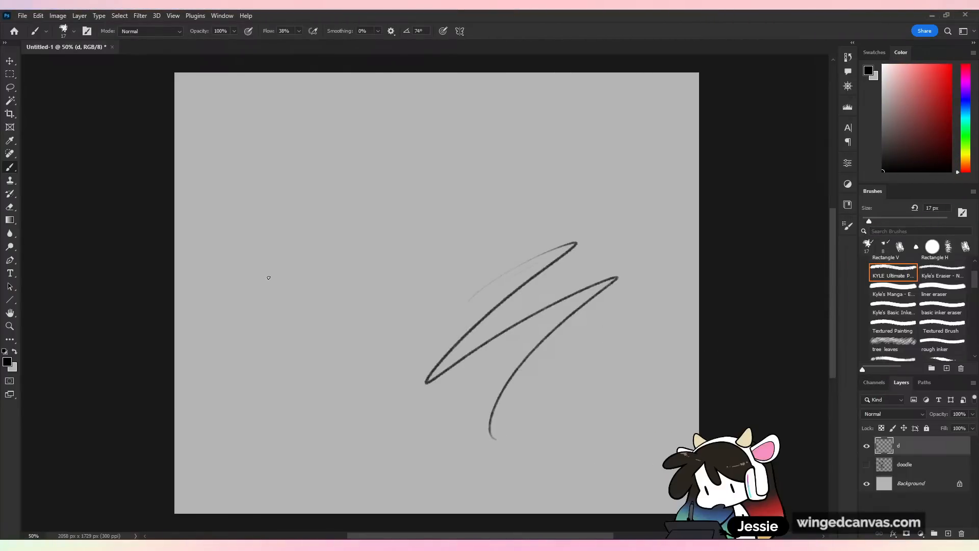
pyautogui.hotkey('ctrl', 'z')
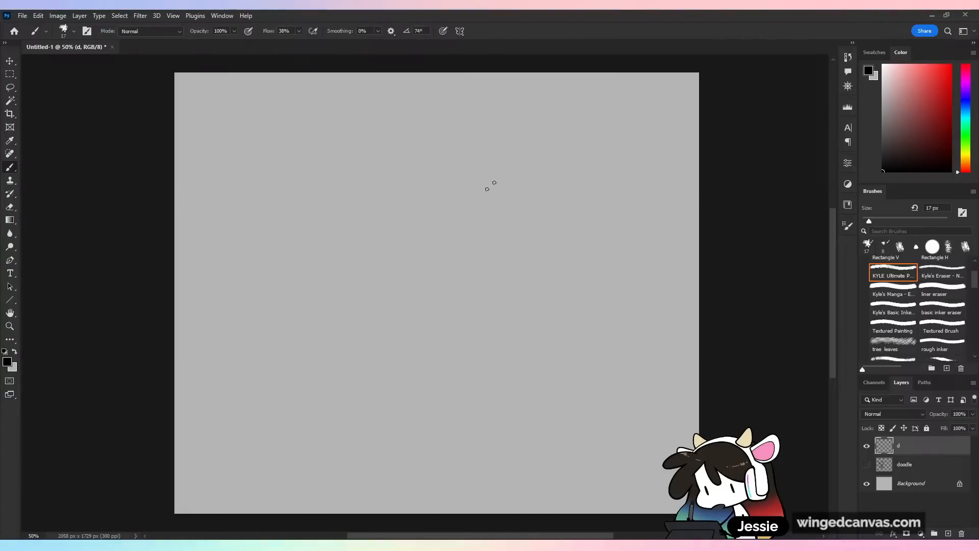
pyautogui.moveTo(496, 169)
pyautogui.mouseDown()
pyautogui.moveTo(445, 190)
pyautogui.moveTo(434, 256)
pyautogui.mouseUp()
pyautogui.moveTo(437, 245)
pyautogui.mouseDown()
pyautogui.moveTo(469, 174)
pyautogui.moveTo(524, 176)
pyautogui.mouseUp()
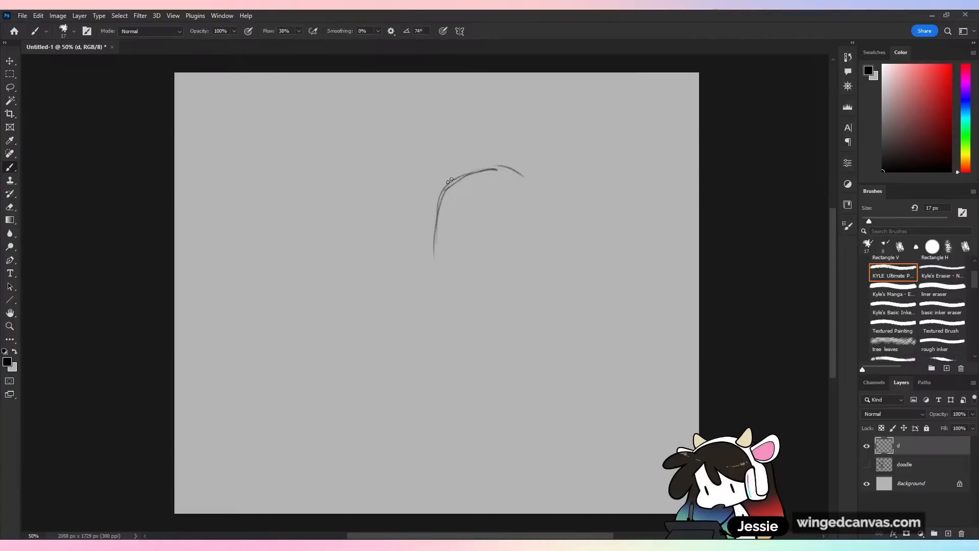
pyautogui.hotkey('ctrl', 'z')
pyautogui.hotkey('ctrl', 'z')
pyautogui.hotkey('ctrl', 'z')
# - Sketch a loose circle for the head right of the canvas centre, with a curved vertical guideline near its left edge
pyautogui.moveTo(497, 169)
pyautogui.mouseDown()
pyautogui.moveTo(426, 197)
pyautogui.moveTo(418, 280)
pyautogui.moveTo(560, 210)
pyautogui.mouseUp()
pyautogui.moveTo(420, 273)
pyautogui.mouseDown()
pyautogui.moveTo(511, 324)
pyautogui.moveTo(491, 324)
pyautogui.moveTo(484, 315)
pyautogui.moveTo(548, 310)
pyautogui.moveTo(496, 316)
pyautogui.moveTo(526, 316)
pyautogui.moveTo(567, 278)
pyautogui.moveTo(566, 209)
pyautogui.mouseUp()
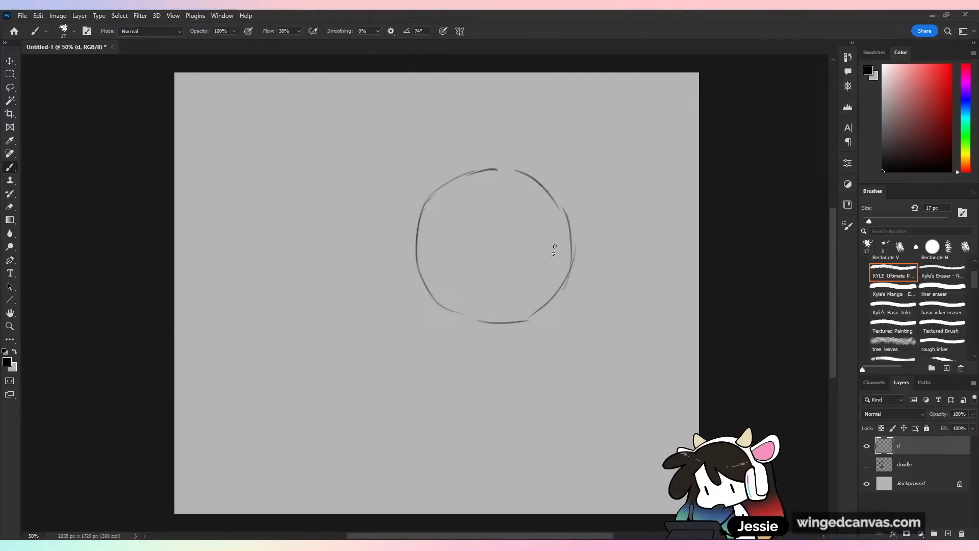
pyautogui.moveTo(436, 216); pyautogui.dragTo(454, 309)
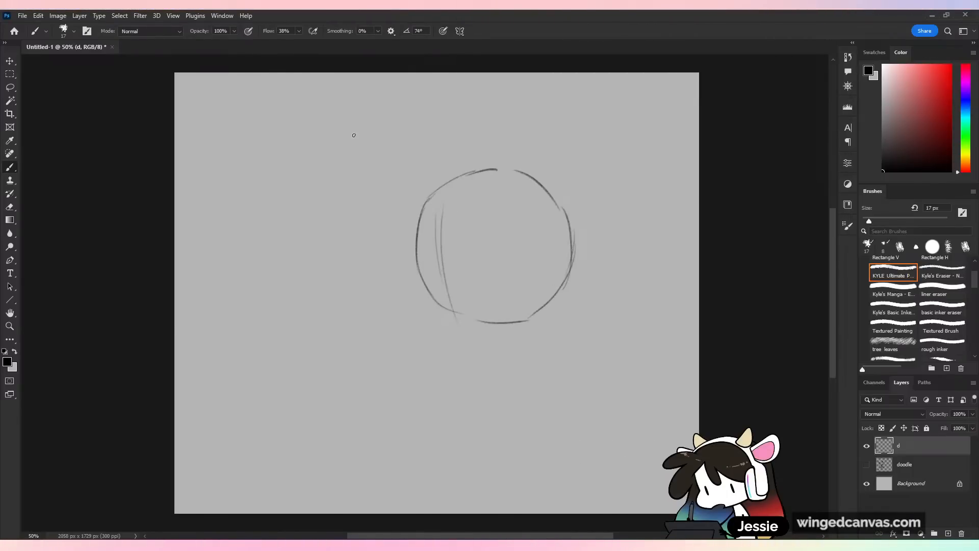
pyautogui.moveTo(422, 205)
pyautogui.mouseDown()
pyautogui.moveTo(412, 271)
pyautogui.moveTo(413, 272)
pyautogui.mouseUp()
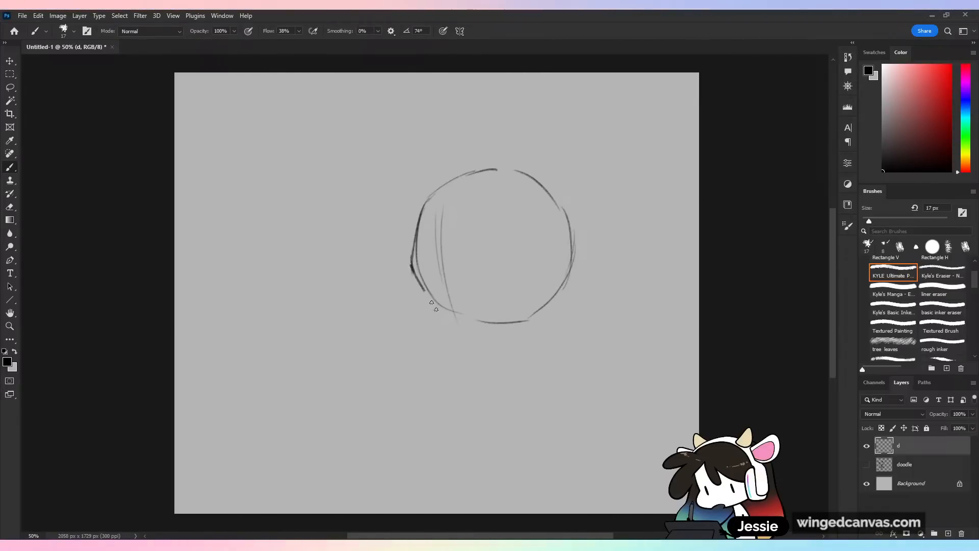
pyautogui.hotkey('ctrl', 'z')
pyautogui.hotkey('ctrl', 'z')
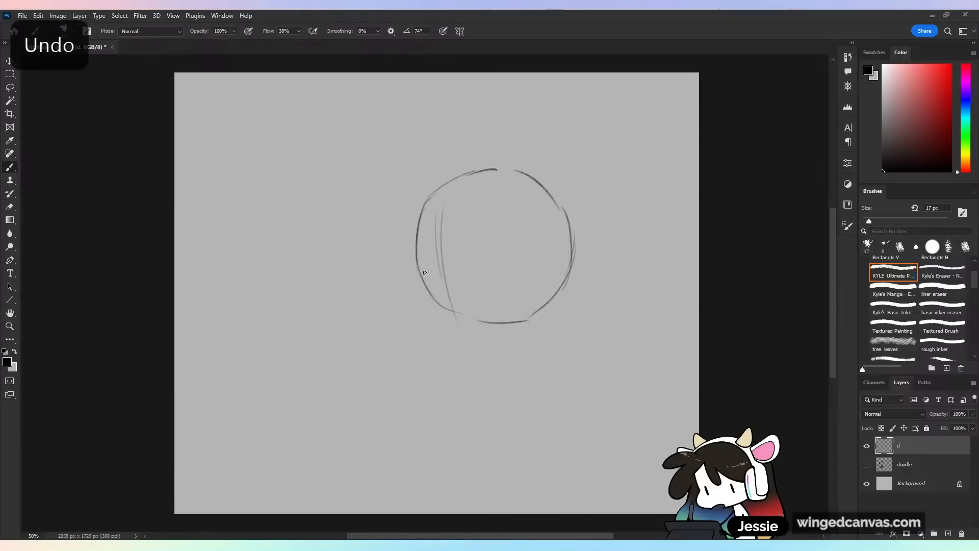
# - Draw a darker contour down the left side of the head and add a pointed jaw and chin below the circle
pyautogui.moveTo(424, 200); pyautogui.dragTo(412, 262)
pyautogui.moveTo(412, 228)
pyautogui.mouseDown()
pyautogui.moveTo(417, 276)
pyautogui.moveTo(414, 267)
pyautogui.moveTo(431, 324)
pyautogui.mouseUp()
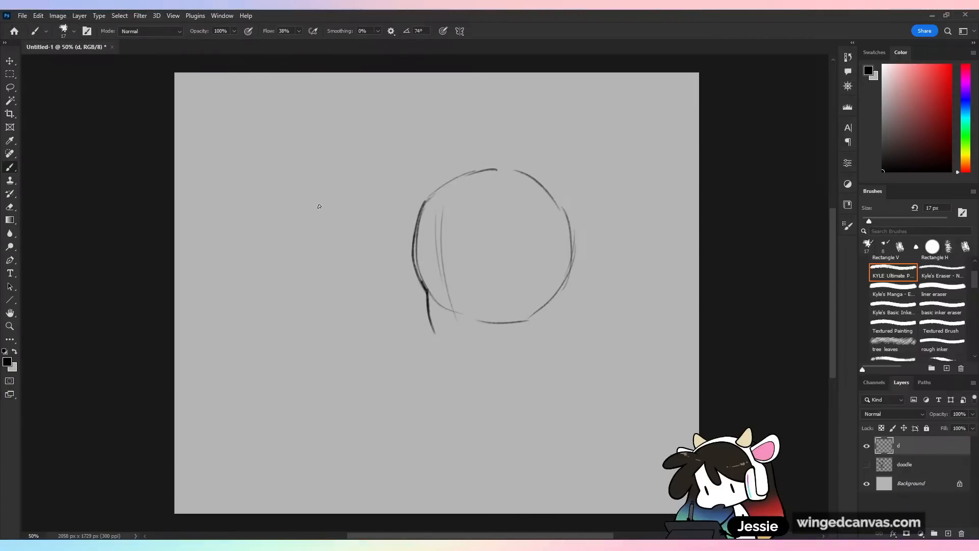
pyautogui.hotkey('ctrl', 'z')
pyautogui.hotkey('ctrl', 'z')
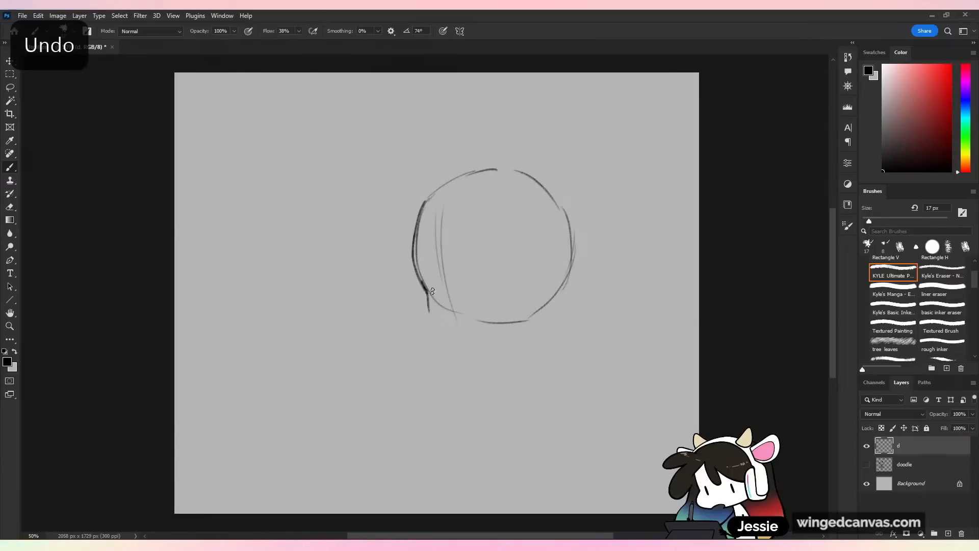
pyautogui.moveTo(428, 297)
pyautogui.mouseDown()
pyautogui.moveTo(436, 339)
pyautogui.moveTo(481, 377)
pyautogui.moveTo(476, 369)
pyautogui.moveTo(533, 337)
pyautogui.mouseUp()
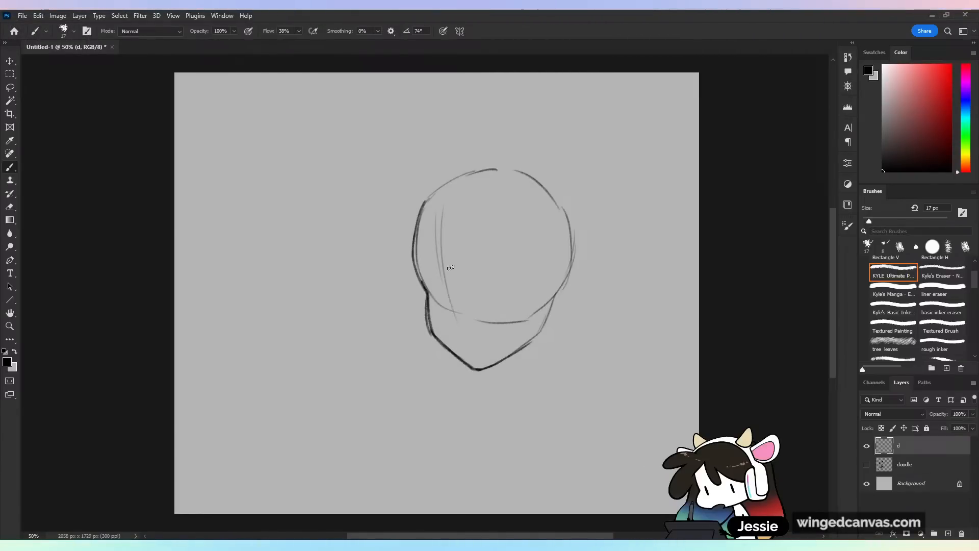
# - Extend the curved centre guideline to the chin, add a slanted cross guideline and start the right-hand eye's lash line
pyautogui.moveTo(441, 267); pyautogui.dragTo(484, 355)
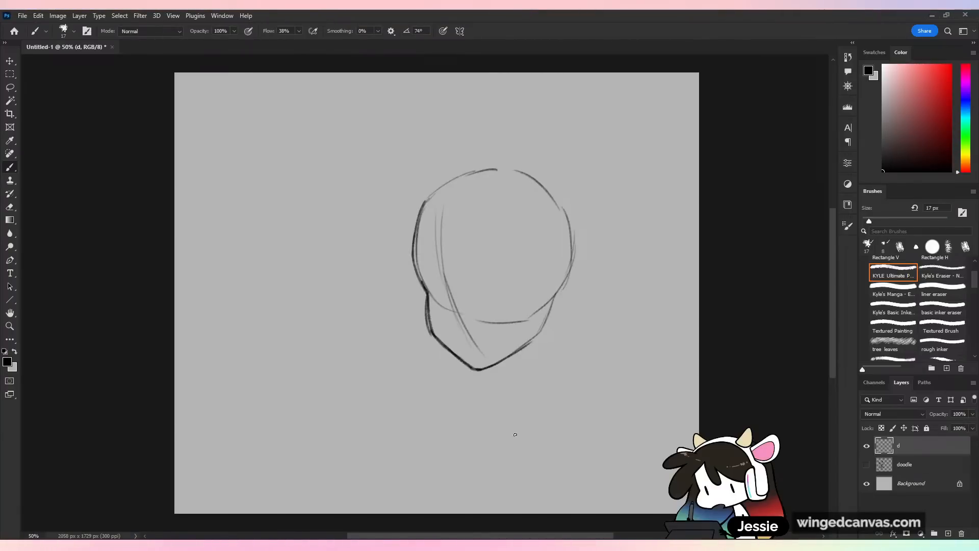
pyautogui.moveTo(458, 313)
pyautogui.mouseDown()
pyautogui.moveTo(480, 324)
pyautogui.moveTo(531, 312)
pyautogui.moveTo(480, 356)
pyautogui.mouseUp()
pyautogui.moveTo(452, 300)
pyautogui.mouseDown()
pyautogui.moveTo(487, 382)
pyautogui.moveTo(461, 313)
pyautogui.moveTo(562, 278)
pyautogui.moveTo(483, 307)
pyautogui.moveTo(479, 284)
pyautogui.moveTo(498, 275)
pyautogui.moveTo(527, 284)
pyautogui.moveTo(499, 273)
pyautogui.mouseUp()
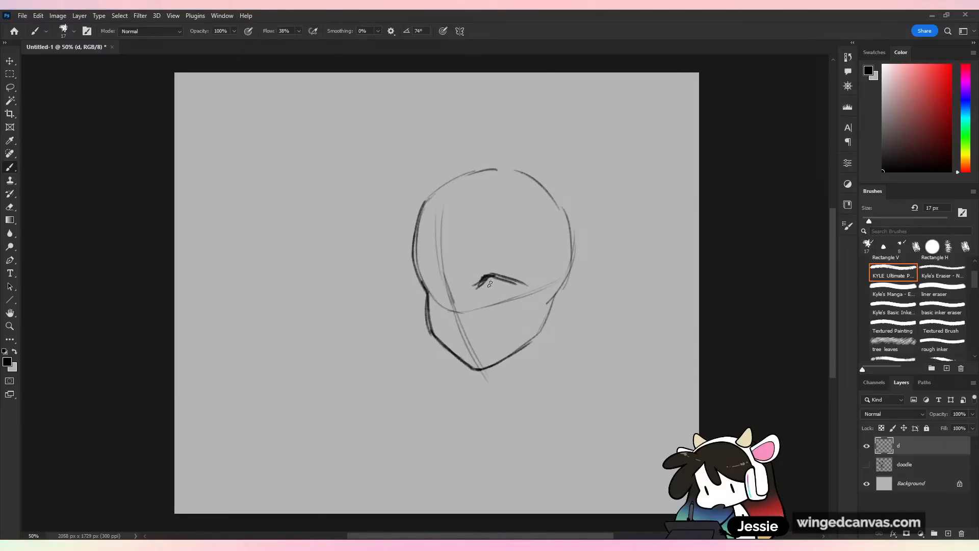
# - Undo the last lash stroke and redraw the right-hand eye's upper lash line as a thick arched stroke
pyautogui.hotkey('ctrl', 'z')
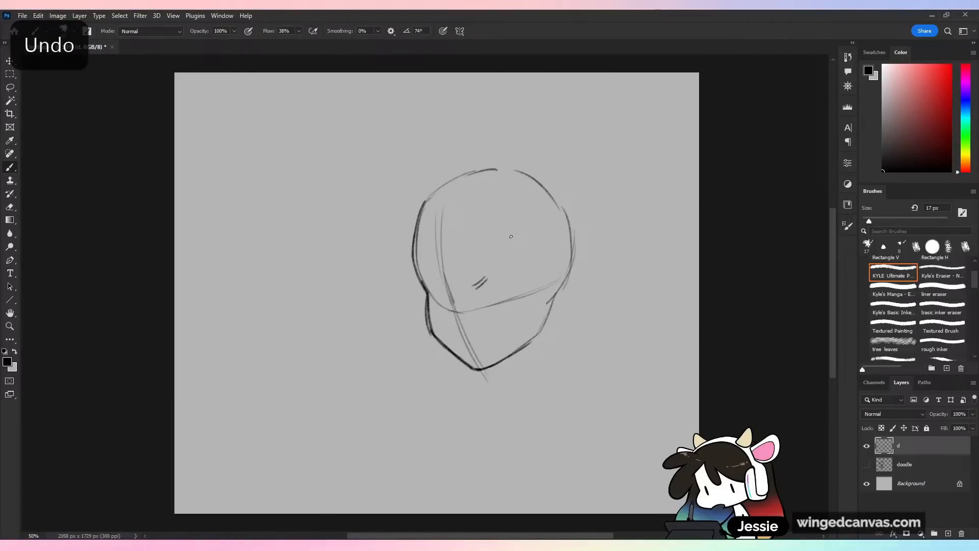
pyautogui.moveTo(475, 286); pyautogui.dragTo(520, 281)
pyautogui.moveTo(526, 276)
pyautogui.mouseDown()
pyautogui.moveTo(536, 276)
pyautogui.moveTo(521, 275)
pyautogui.mouseUp()
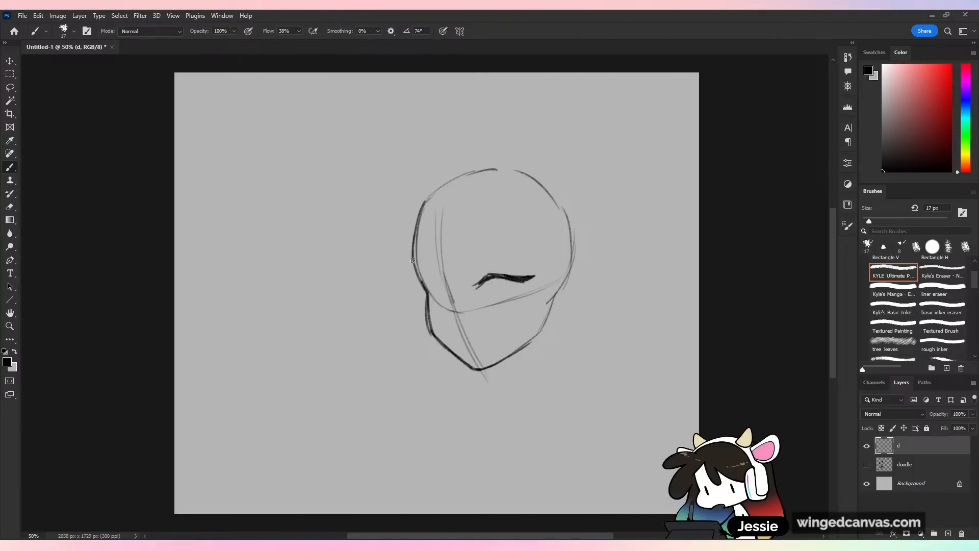
# - Draw the left-hand eye's upper lash line, reshape the right-hand one and erase the centre guidelines across the upper face
pyautogui.moveTo(411, 283)
pyautogui.mouseDown()
pyautogui.moveTo(427, 291)
pyautogui.moveTo(434, 281)
pyautogui.moveTo(452, 297)
pyautogui.moveTo(509, 280)
pyautogui.moveTo(472, 286)
pyautogui.moveTo(487, 278)
pyautogui.mouseUp()
pyautogui.press('e')
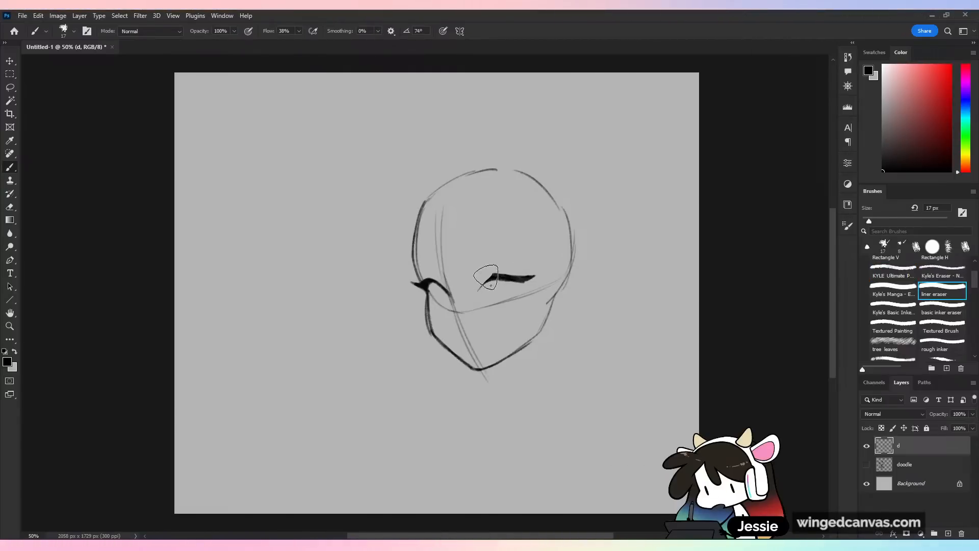
pyautogui.press('b')
pyautogui.moveTo(488, 284)
pyautogui.mouseDown()
pyautogui.moveTo(502, 280)
pyautogui.moveTo(482, 281)
pyautogui.moveTo(461, 306)
pyautogui.moveTo(437, 214)
pyautogui.mouseUp()
pyautogui.press('e')
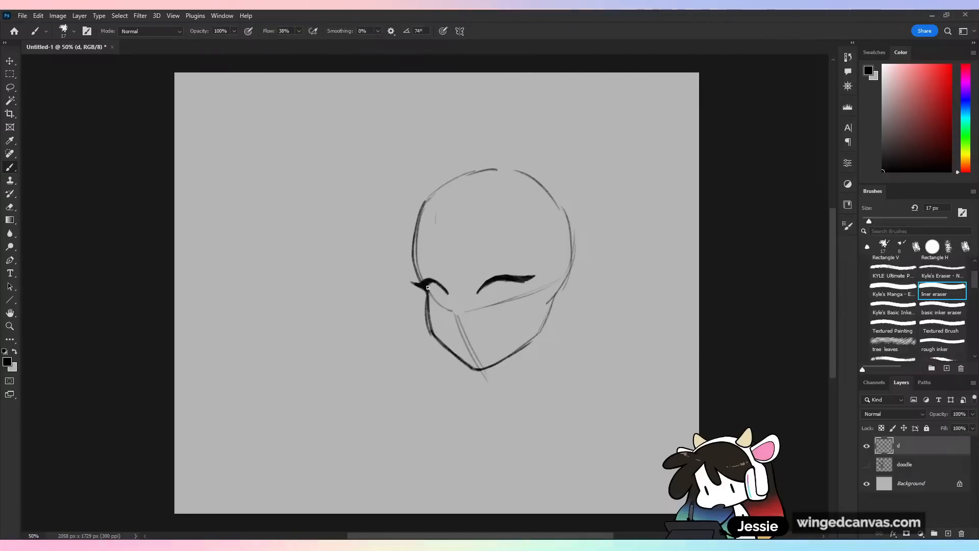
# - Reshape the inner ends of both upper lash lines, undoing stray strokes and trimming the right-hand one with the eraser
pyautogui.moveTo(432, 282)
pyautogui.mouseDown()
pyautogui.moveTo(450, 296)
pyautogui.moveTo(497, 288)
pyautogui.mouseUp()
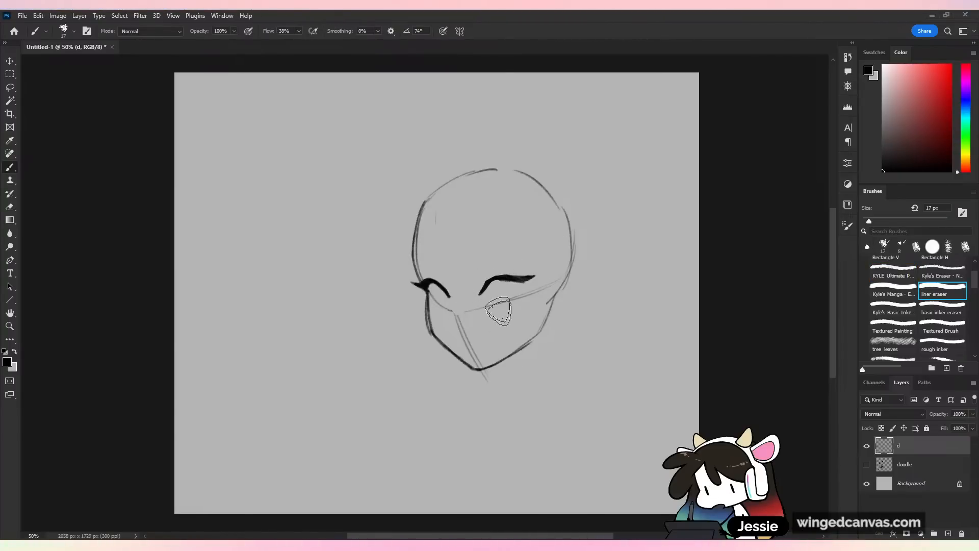
pyautogui.hotkey('ctrl', 'z')
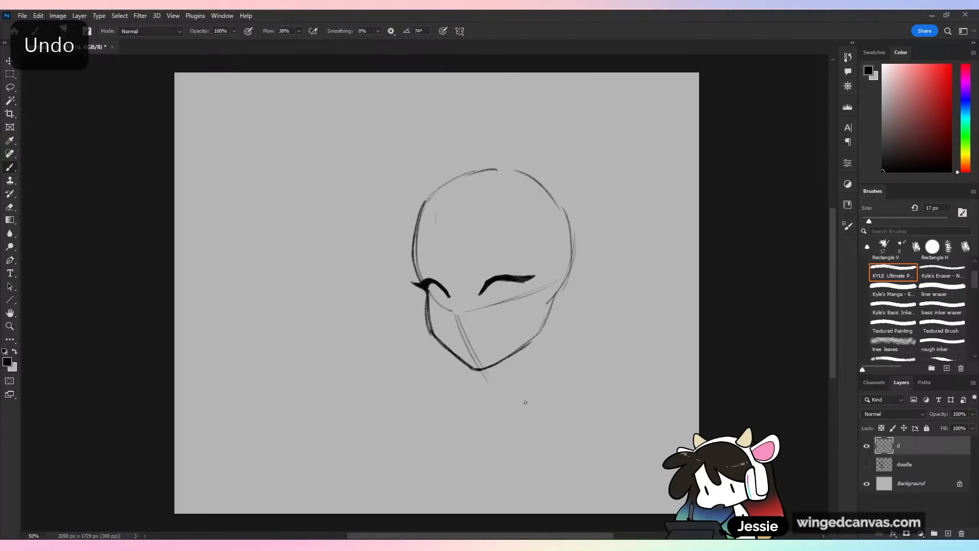
pyautogui.hotkey('ctrl', 'z')
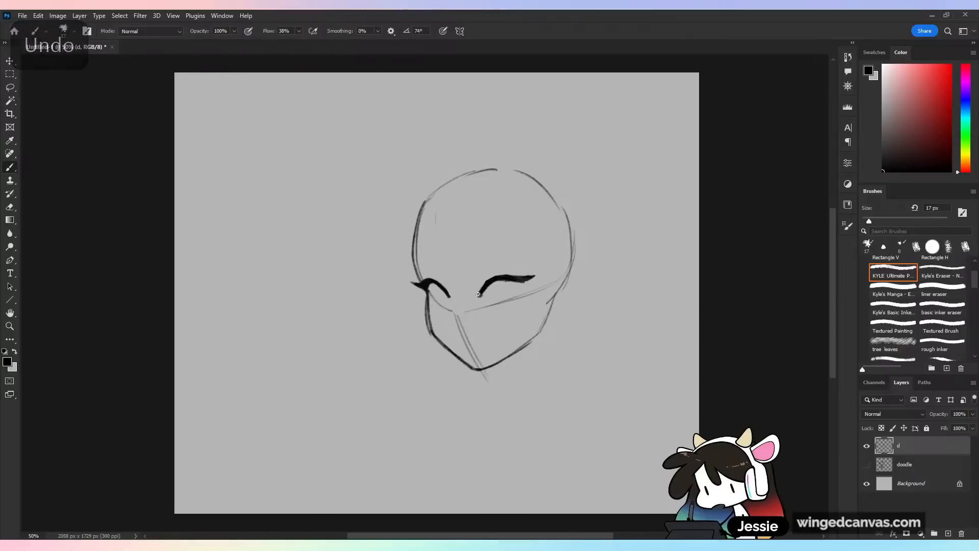
pyautogui.press('e')
pyautogui.moveTo(495, 292); pyautogui.dragTo(491, 293)
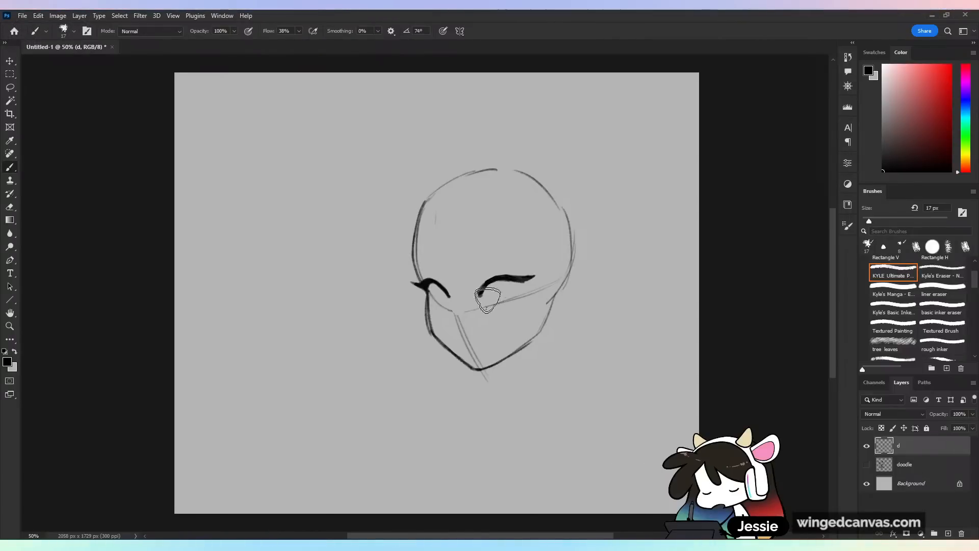
# - Sketch a small nose on the centre guideline with a curved base stroke and a rounded tip
pyautogui.press('b')
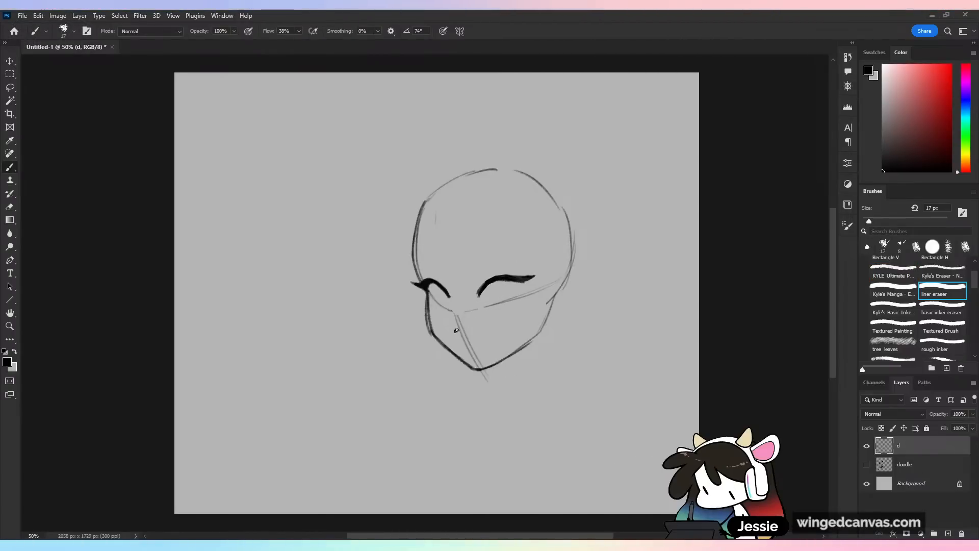
pyautogui.moveTo(449, 325); pyautogui.dragTo(461, 332)
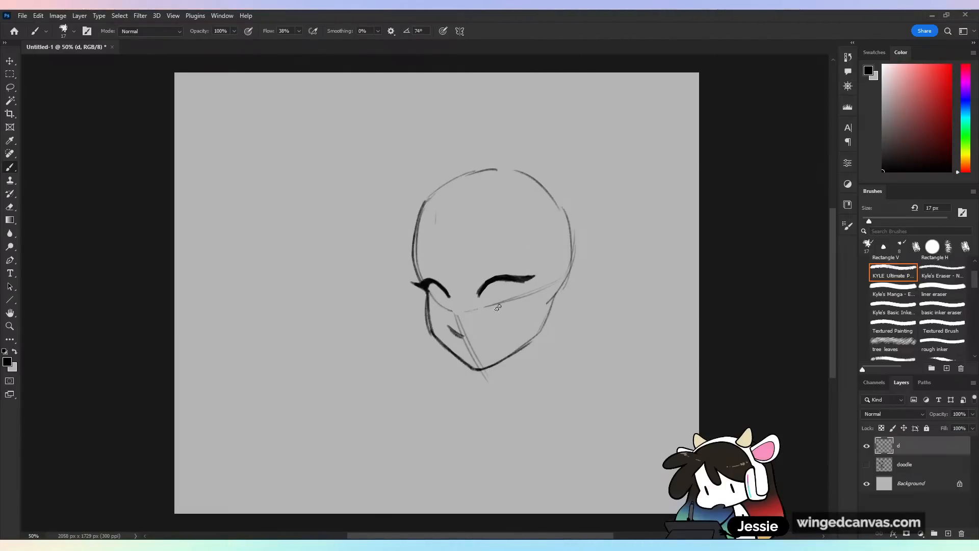
pyautogui.moveTo(461, 318); pyautogui.dragTo(453, 327)
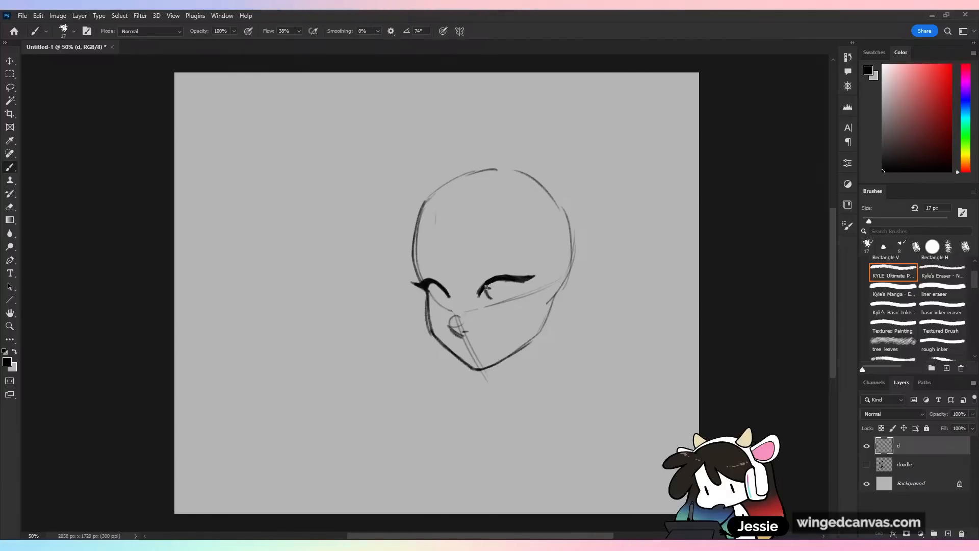
pyautogui.moveTo(482, 291); pyautogui.dragTo(503, 300)
pyautogui.moveTo(440, 293); pyautogui.dragTo(445, 299)
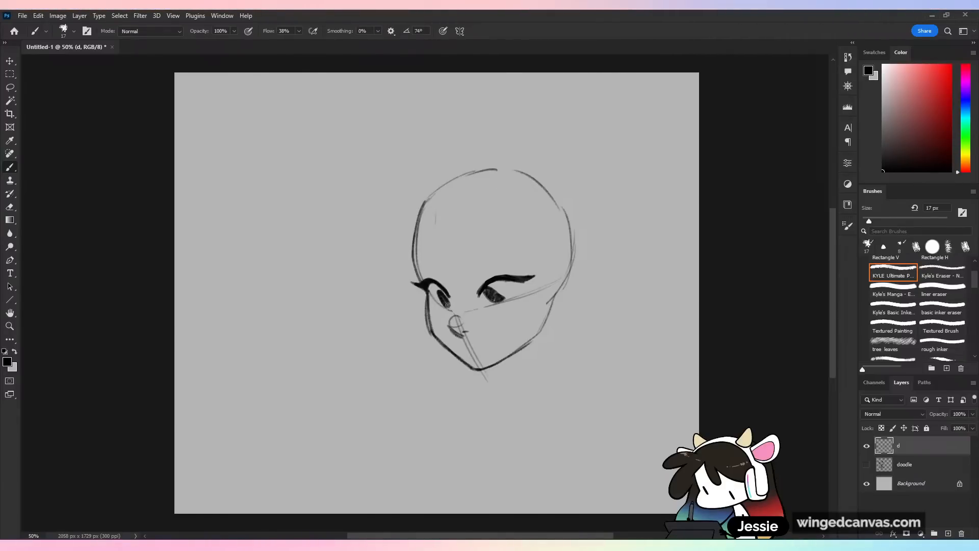
pyautogui.hotkey('ctrl', 'z')
pyautogui.hotkey('ctrl', 'z')
pyautogui.hotkey('ctrl', 'z')
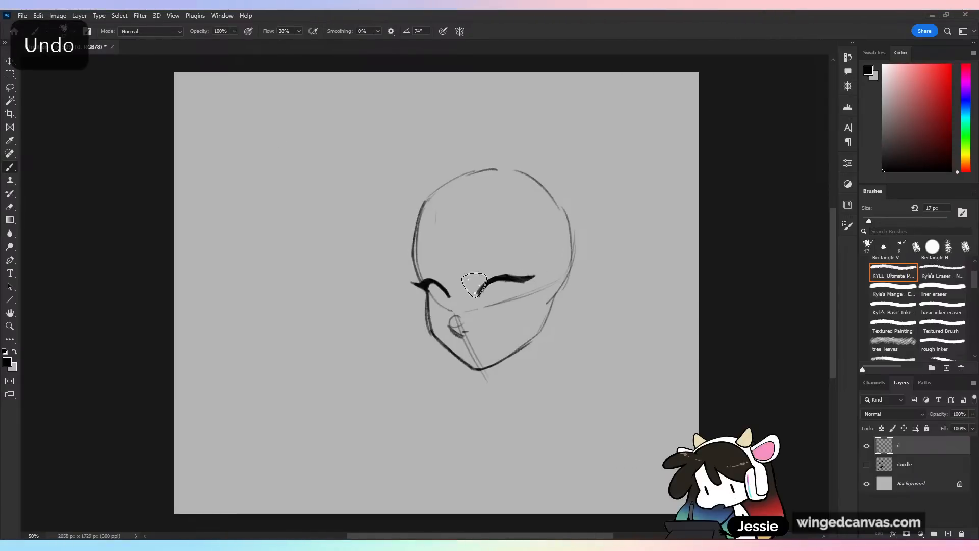
# - Draw a filled round iris under the right-hand lash line and a narrower one under the left-hand lash line
pyautogui.press('e')
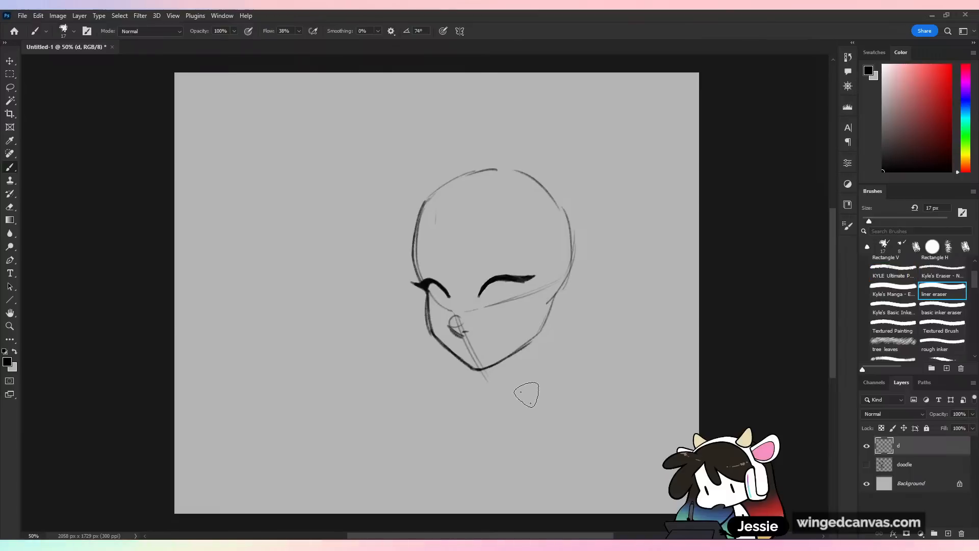
pyautogui.moveTo(485, 293); pyautogui.dragTo(487, 302)
pyautogui.moveTo(485, 292); pyautogui.dragTo(500, 302)
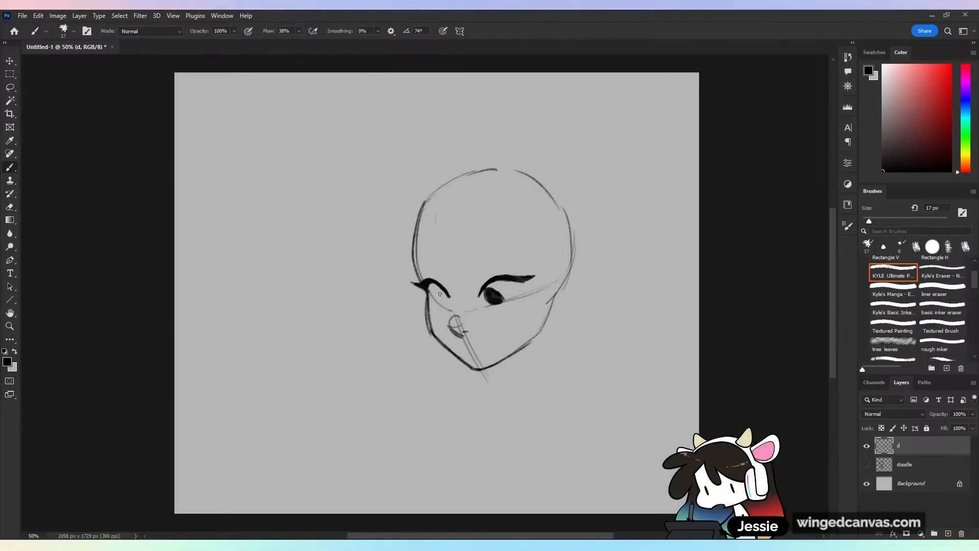
pyautogui.moveTo(440, 292); pyautogui.dragTo(443, 303)
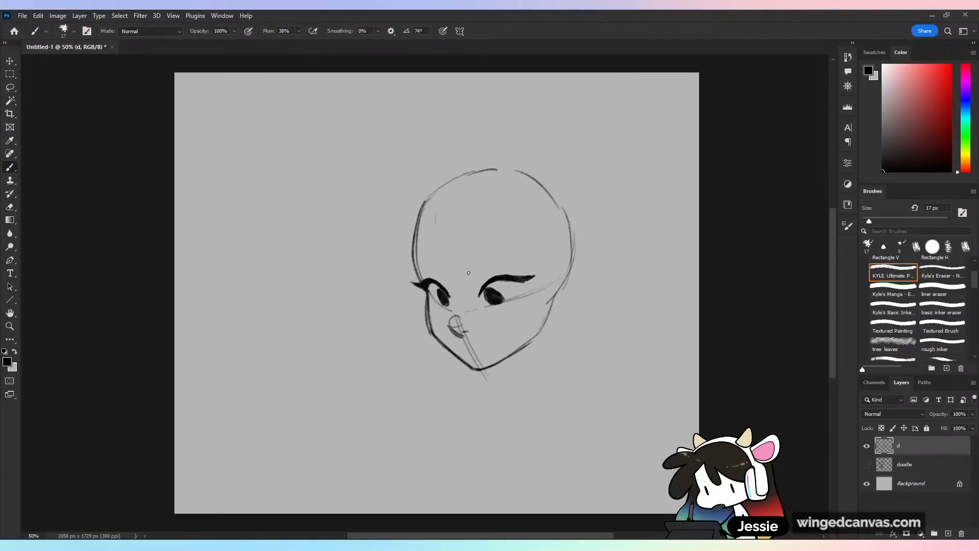
# - Handwrite the note "Veadotube mini" in the empty area beside the face and erase it again
pyautogui.moveTo(205, 306)
pyautogui.mouseDown()
pyautogui.moveTo(221, 304)
pyautogui.moveTo(246, 329)
pyautogui.moveTo(266, 292)
pyautogui.moveTo(295, 284)
pyautogui.moveTo(289, 325)
pyautogui.mouseUp()
pyautogui.moveTo(284, 305); pyautogui.dragTo(300, 301)
pyautogui.moveTo(299, 303); pyautogui.dragTo(310, 320)
pyautogui.moveTo(319, 278)
pyautogui.mouseDown()
pyautogui.moveTo(326, 306)
pyautogui.moveTo(340, 307)
pyautogui.mouseUp()
pyautogui.moveTo(234, 351); pyautogui.dragTo(261, 365)
pyautogui.moveTo(265, 364)
pyautogui.mouseDown()
pyautogui.moveTo(278, 351)
pyautogui.moveTo(279, 361)
pyautogui.mouseUp()
pyautogui.moveTo(285, 354); pyautogui.dragTo(288, 361)
pyautogui.click(288, 335)
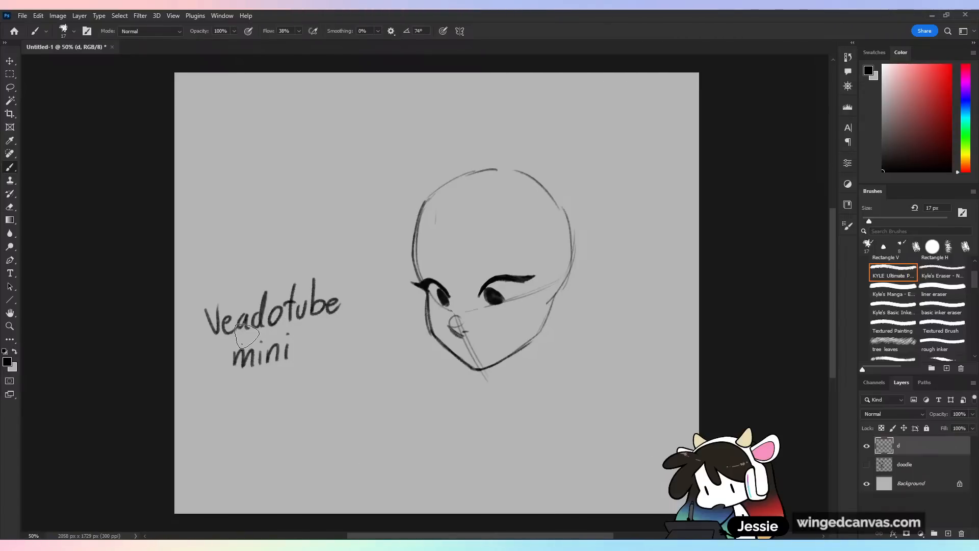
pyautogui.moveTo(275, 315)
pyautogui.mouseDown()
pyautogui.moveTo(262, 292)
pyautogui.moveTo(278, 334)
pyautogui.moveTo(238, 364)
pyautogui.mouseUp()
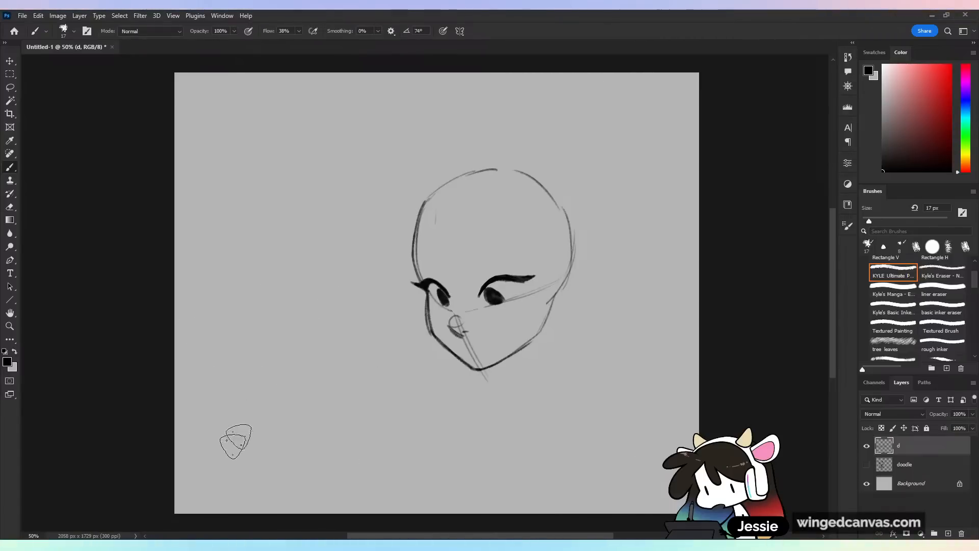
# - Lasso the left-hand iris, nudge it slightly left and down, and touch up its fill with the brush
pyautogui.press('l')
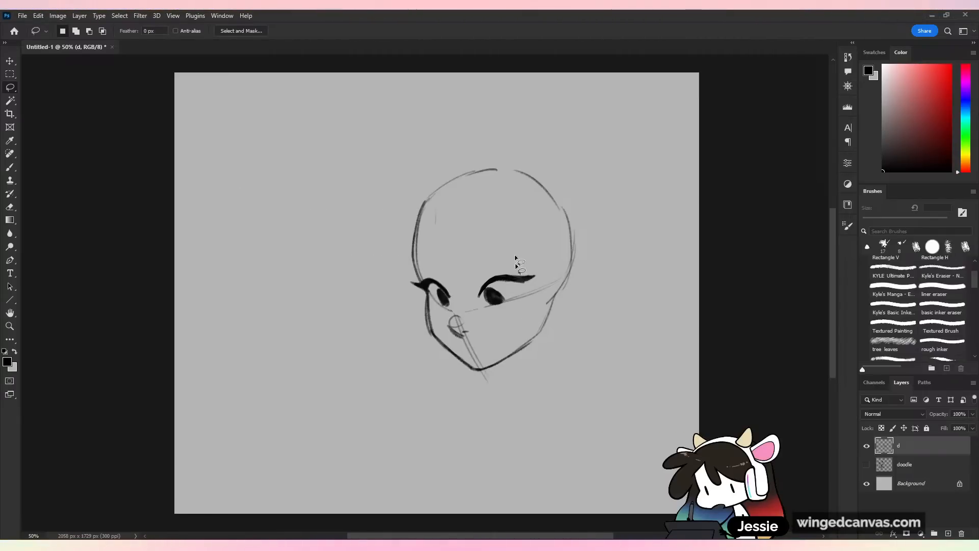
pyautogui.hotkey('ctrl', '=')
pyautogui.moveTo(444, 286)
pyautogui.mouseDown()
pyautogui.moveTo(456, 315)
pyautogui.moveTo(437, 290)
pyautogui.mouseUp()
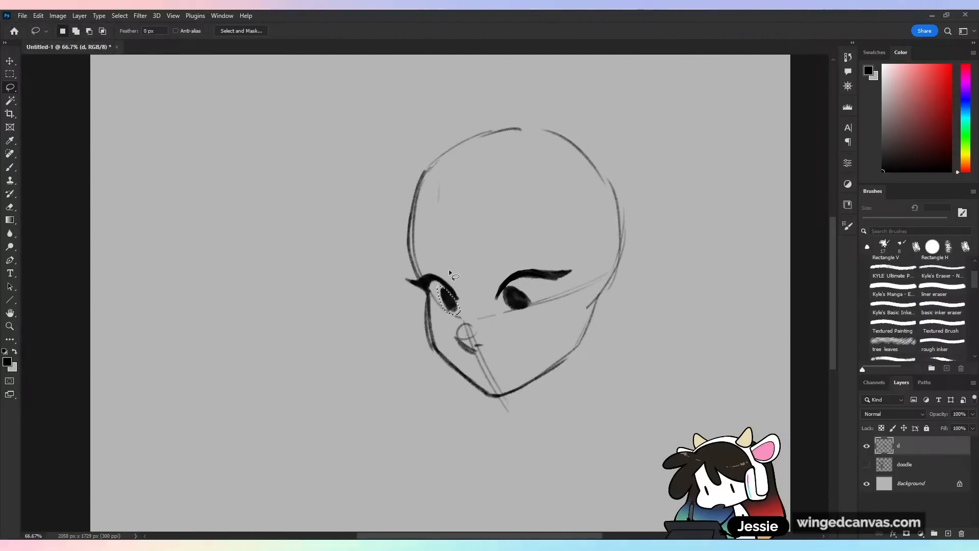
pyautogui.press('v')
pyautogui.press('Left')
pyautogui.press('Left')
pyautogui.press('Left')
pyautogui.press('Left')
pyautogui.press('Left')
pyautogui.press('Down')
pyautogui.press('Down')
pyautogui.press('Down')
pyautogui.press('Down')
pyautogui.hotkey('ctrl', 'd')
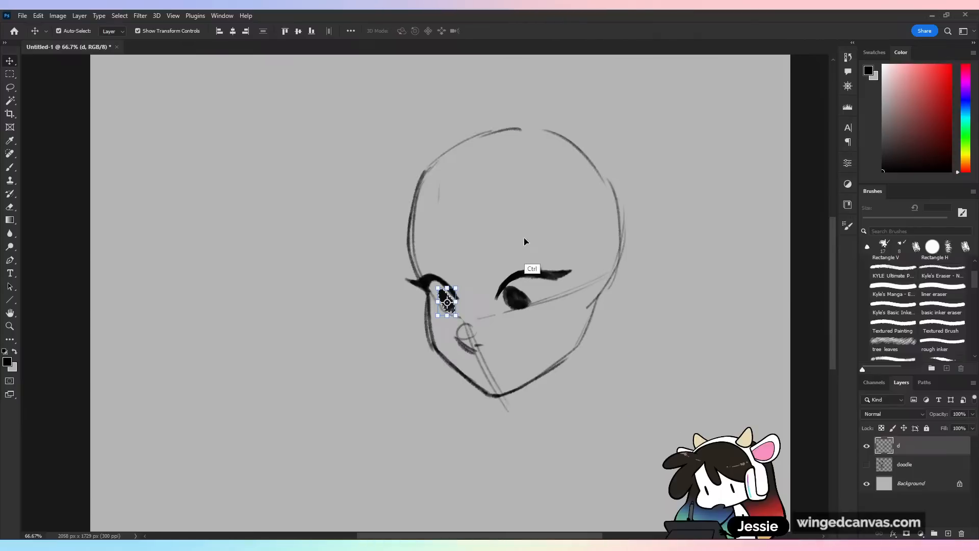
pyautogui.press('b')
pyautogui.moveTo(449, 302)
pyautogui.mouseDown()
pyautogui.moveTo(444, 289)
pyautogui.moveTo(451, 302)
pyautogui.mouseUp()
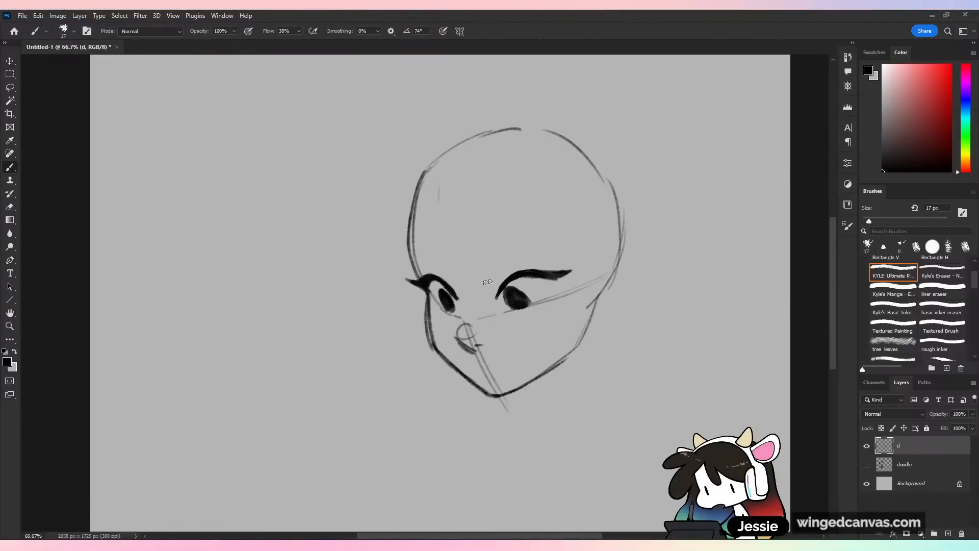
# - Erase the nose sketch and the guidelines running between the eyes and down to the chin
pyautogui.hotkey('ctrl', '-')
pyautogui.hotkey('ctrl', '-')
pyautogui.hotkey('ctrl', '+')
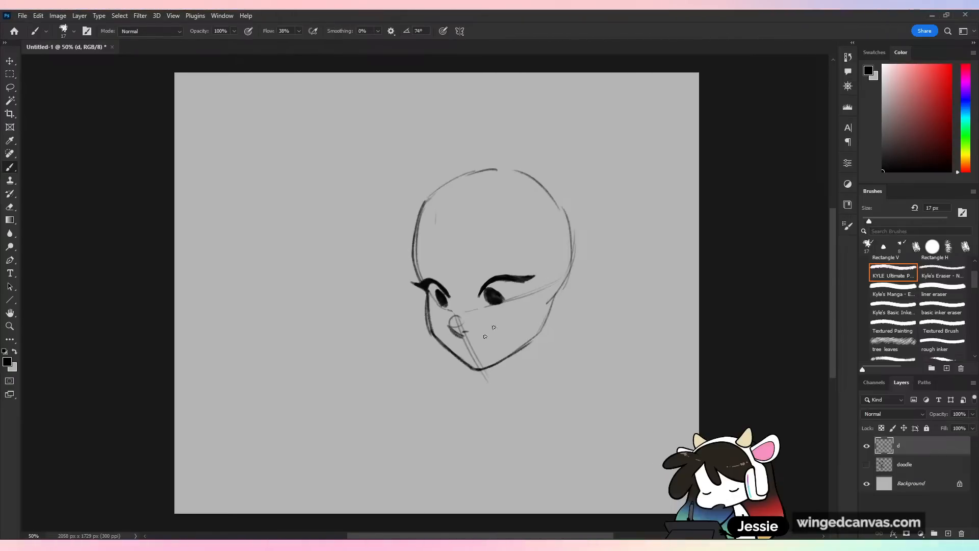
pyautogui.moveTo(457, 322)
pyautogui.mouseDown()
pyautogui.moveTo(450, 314)
pyautogui.moveTo(474, 339)
pyautogui.moveTo(479, 315)
pyautogui.moveTo(474, 360)
pyautogui.mouseUp()
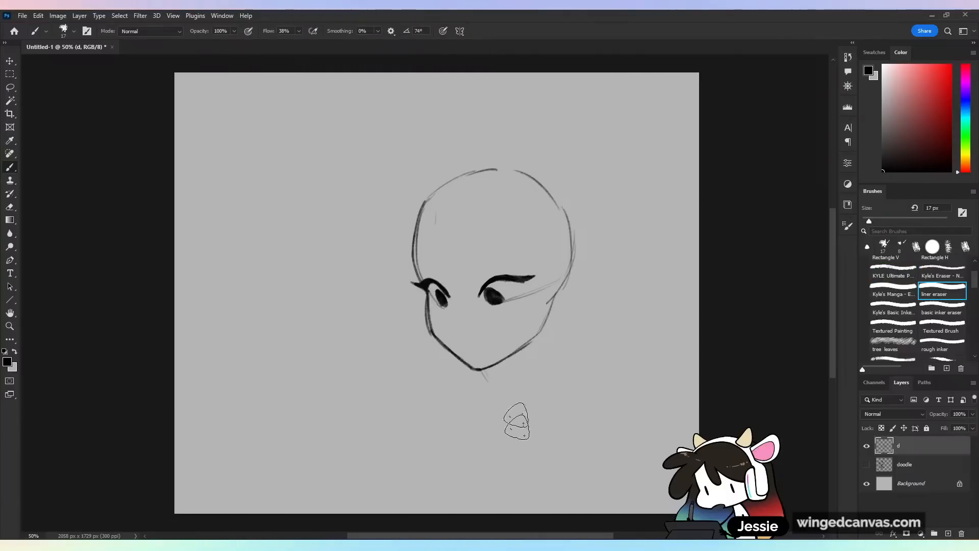
# - Round out the right-hand iris and draw a new upturned nose with a slanted smiling mouth below it
pyautogui.moveTo(487, 296); pyautogui.dragTo(497, 290)
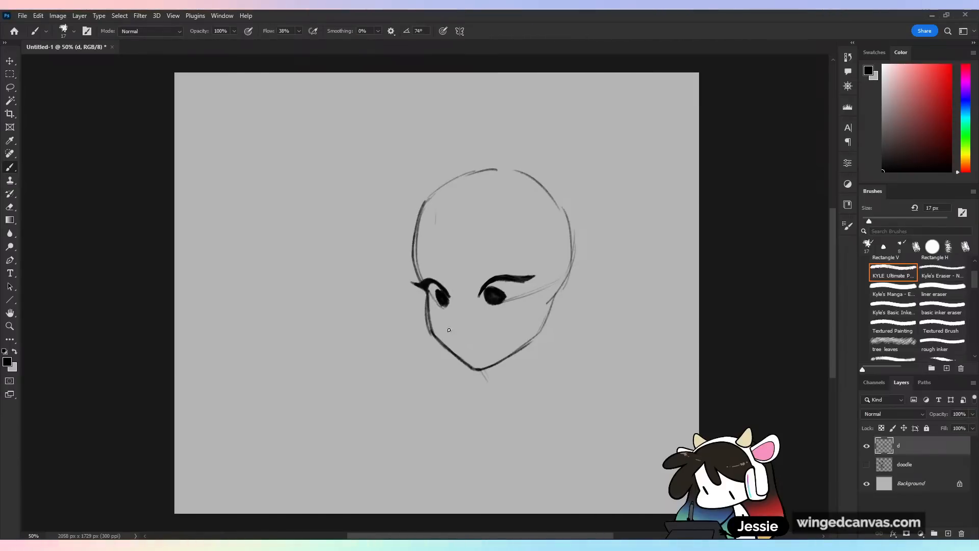
pyautogui.moveTo(448, 326)
pyautogui.mouseDown()
pyautogui.moveTo(469, 332)
pyautogui.moveTo(453, 324)
pyautogui.moveTo(472, 351)
pyautogui.moveTo(502, 340)
pyautogui.mouseUp()
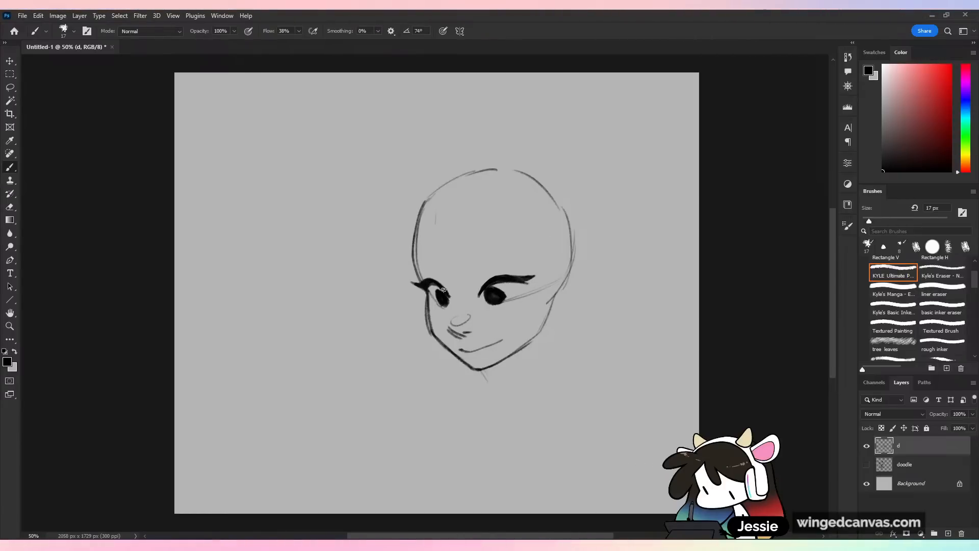
# - Erase the right-hand iris with the cross guideline beside it, and redraw the iris as a solid dark oval
pyautogui.moveTo(504, 305)
pyautogui.mouseDown()
pyautogui.moveTo(492, 297)
pyautogui.moveTo(517, 302)
pyautogui.moveTo(532, 288)
pyautogui.mouseUp()
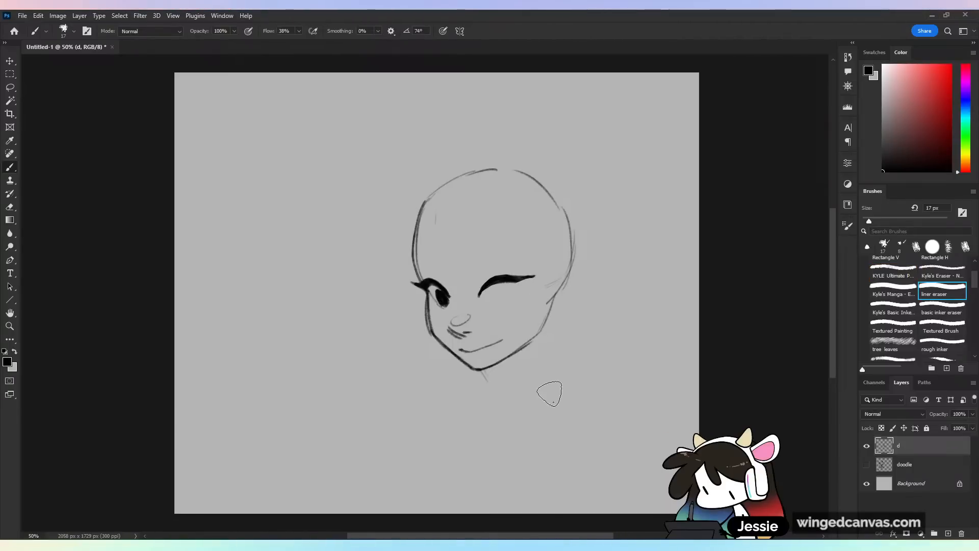
pyautogui.moveTo(488, 294); pyautogui.dragTo(506, 299)
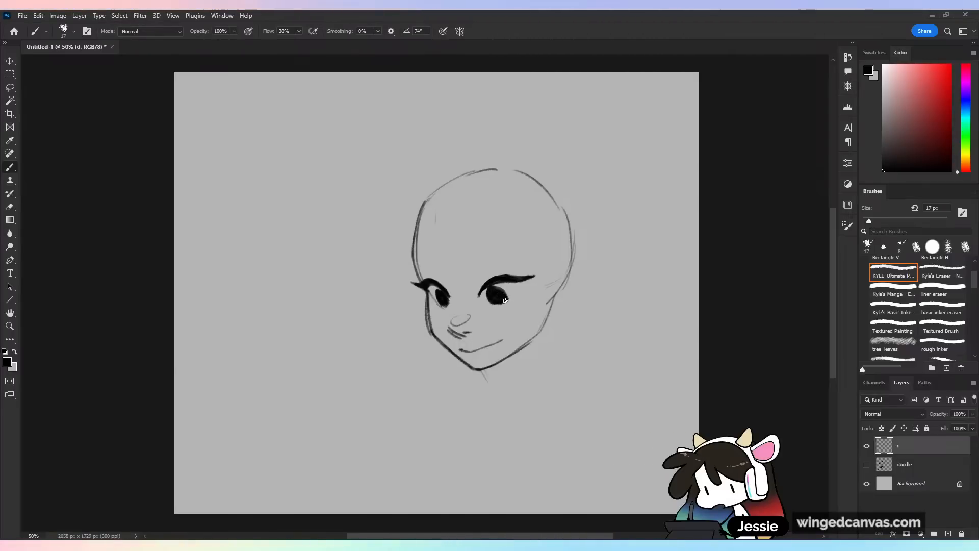
# - Scale up the whole head sketch with the transform controls, reposition it on the canvas and apply the transform
pyautogui.click(10, 61)
pyautogui.moveTo(410, 167)
pyautogui.mouseDown()
pyautogui.moveTo(359, 115)
pyautogui.moveTo(367, 125)
pyautogui.mouseUp()
pyautogui.moveTo(493, 190); pyautogui.dragTo(509, 198)
pyautogui.click(504, 31)
pyautogui.click(10, 168)
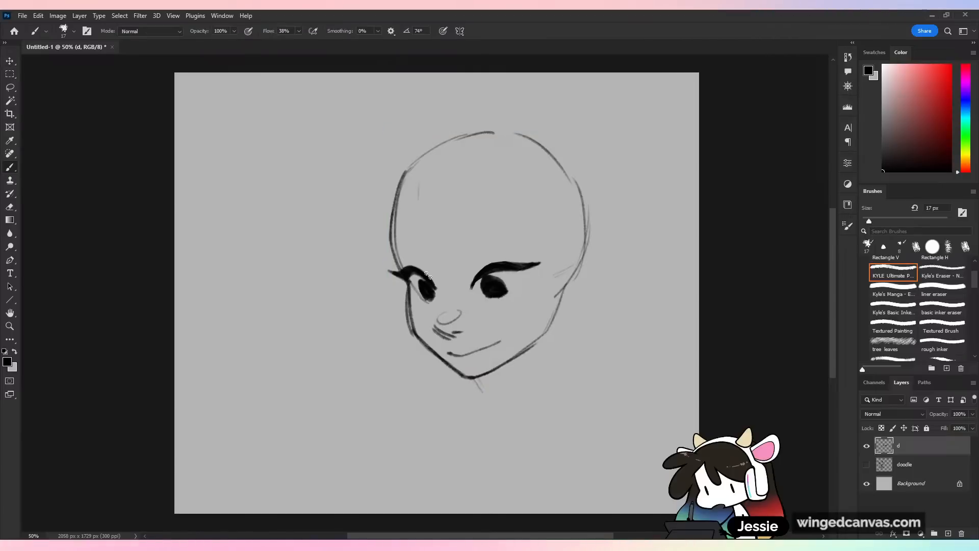
# - Refine the left-hand lash line and darken the mouth corner, checking the face with the canvas flipped horizontally
pyautogui.moveTo(411, 275); pyautogui.dragTo(426, 282)
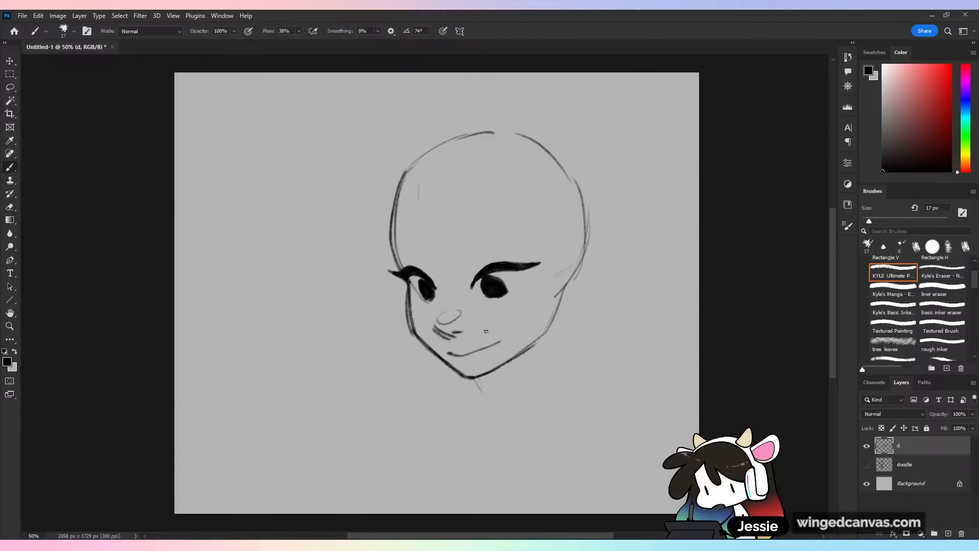
pyautogui.hotkey('ctrl', 'shift', 'h')
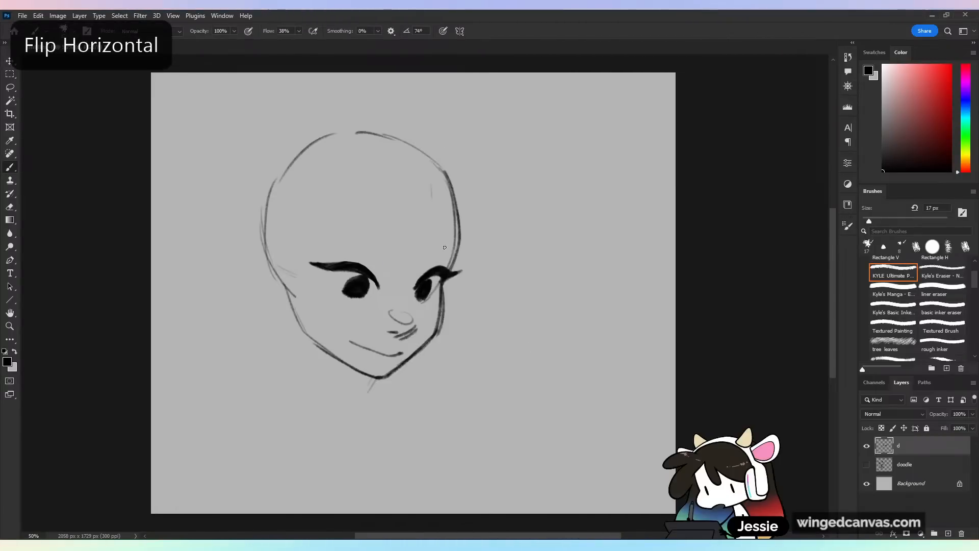
pyautogui.hotkey('ctrl', 'shift', 'h')
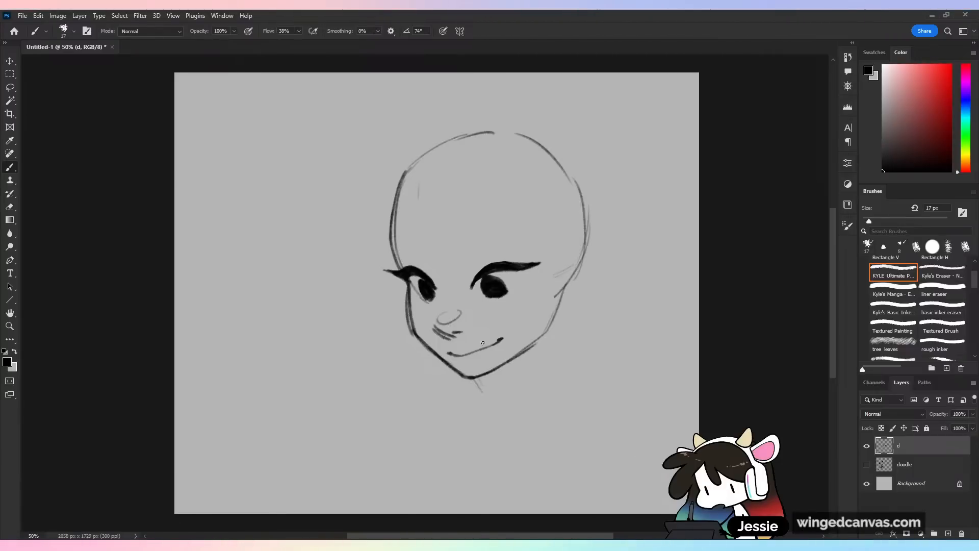
# - Draw the ear on the right-hand side of the head, with its inner folds and a dark inner shadow
pyautogui.moveTo(570, 269)
pyautogui.mouseDown()
pyautogui.moveTo(593, 259)
pyautogui.moveTo(597, 292)
pyautogui.moveTo(566, 325)
pyautogui.moveTo(554, 319)
pyautogui.moveTo(525, 345)
pyautogui.moveTo(575, 321)
pyautogui.mouseUp()
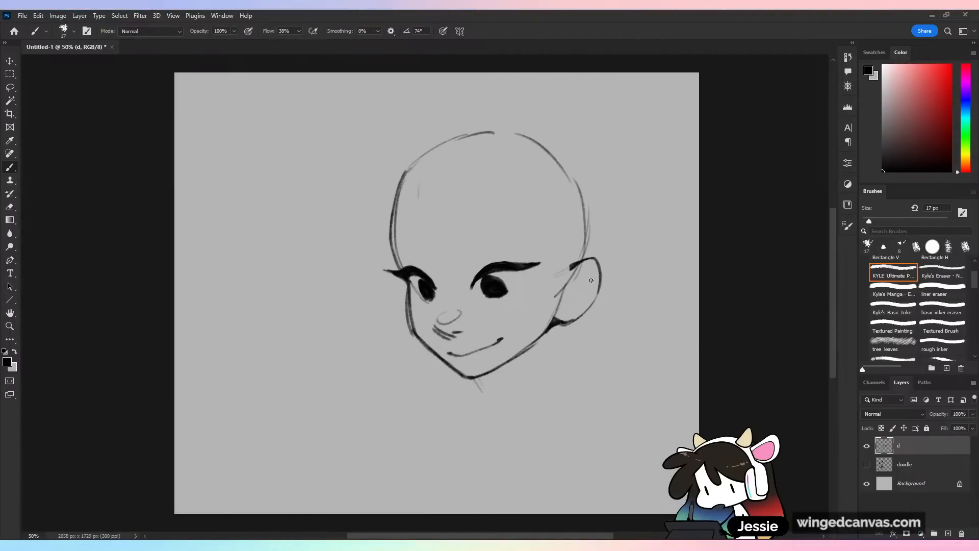
pyautogui.moveTo(591, 272)
pyautogui.mouseDown()
pyautogui.moveTo(575, 275)
pyautogui.moveTo(562, 305)
pyautogui.moveTo(584, 280)
pyautogui.moveTo(564, 300)
pyautogui.moveTo(574, 294)
pyautogui.mouseUp()
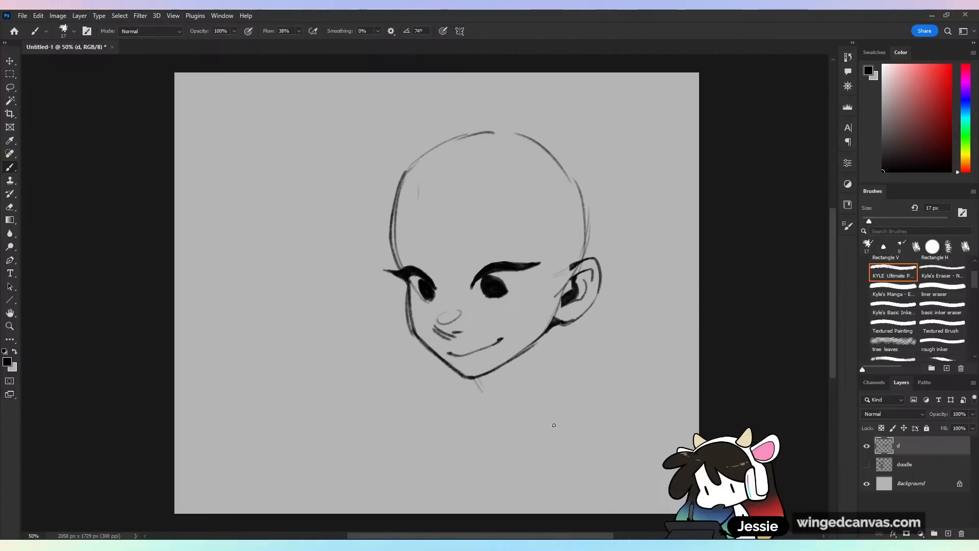
pyautogui.moveTo(462, 267); pyautogui.dragTo(462, 250)
pyautogui.moveTo(462, 268)
pyautogui.mouseDown()
pyautogui.moveTo(501, 239)
pyautogui.moveTo(462, 267)
pyautogui.moveTo(502, 237)
pyautogui.moveTo(528, 238)
pyautogui.mouseUp()
pyautogui.moveTo(525, 240)
pyautogui.mouseDown()
pyautogui.moveTo(490, 246)
pyautogui.moveTo(512, 231)
pyautogui.moveTo(472, 249)
pyautogui.moveTo(466, 263)
pyautogui.moveTo(478, 242)
pyautogui.moveTo(477, 254)
pyautogui.moveTo(522, 237)
pyautogui.mouseUp()
pyautogui.hotkey('ctrl', 'z')
pyautogui.hotkey('ctrl', 'z')
pyautogui.hotkey('ctrl', 'z')
pyautogui.hotkey('ctrl', 'z')
pyautogui.hotkey('ctrl', 'z')
pyautogui.hotkey('ctrl', 'z')
pyautogui.hotkey('ctrl', 'z')
pyautogui.hotkey('ctrl', 'z')
pyautogui.hotkey('ctrl', 'z')
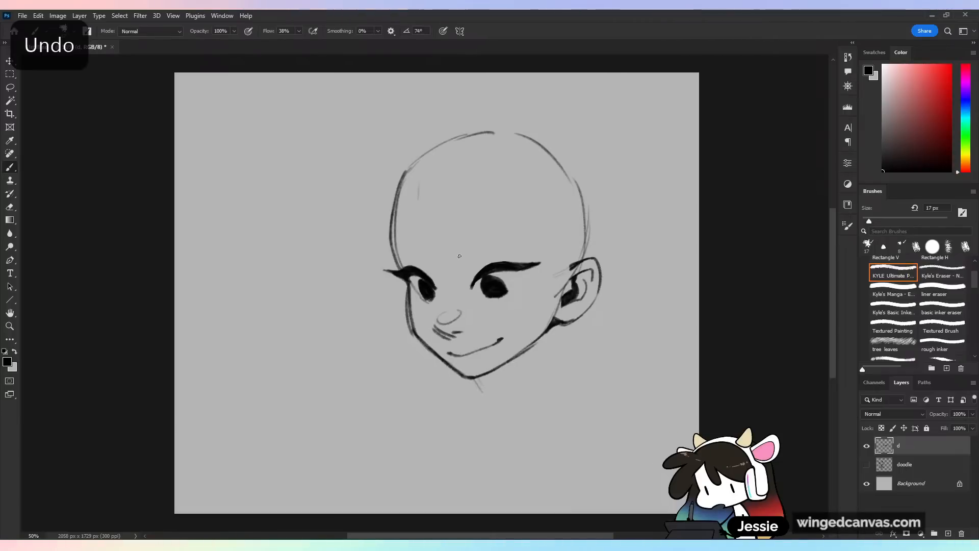
# - Draw a thick arched eyebrow with hatched inner strokes above each eye
pyautogui.moveTo(469, 239)
pyautogui.mouseDown()
pyautogui.moveTo(462, 257)
pyautogui.moveTo(477, 238)
pyautogui.moveTo(523, 233)
pyautogui.mouseUp()
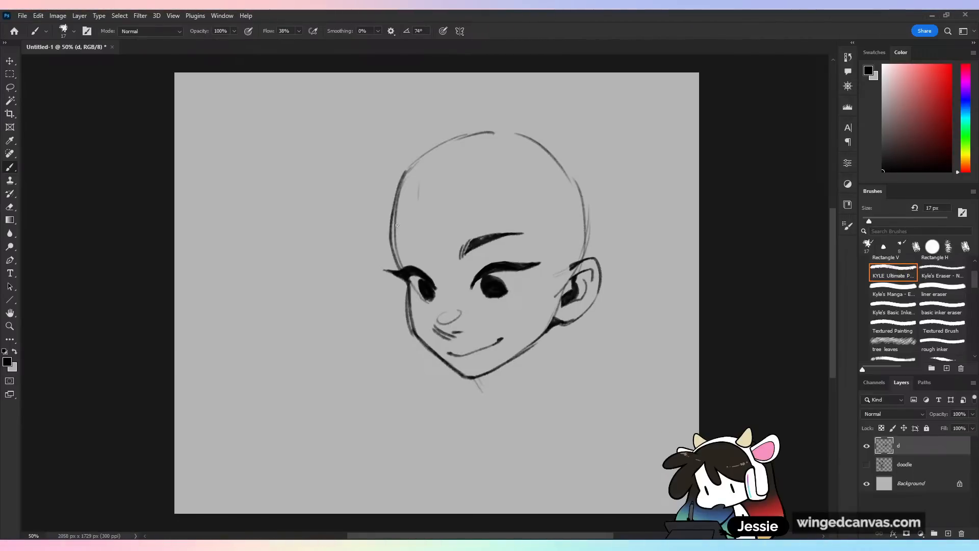
pyautogui.moveTo(398, 246); pyautogui.dragTo(425, 259)
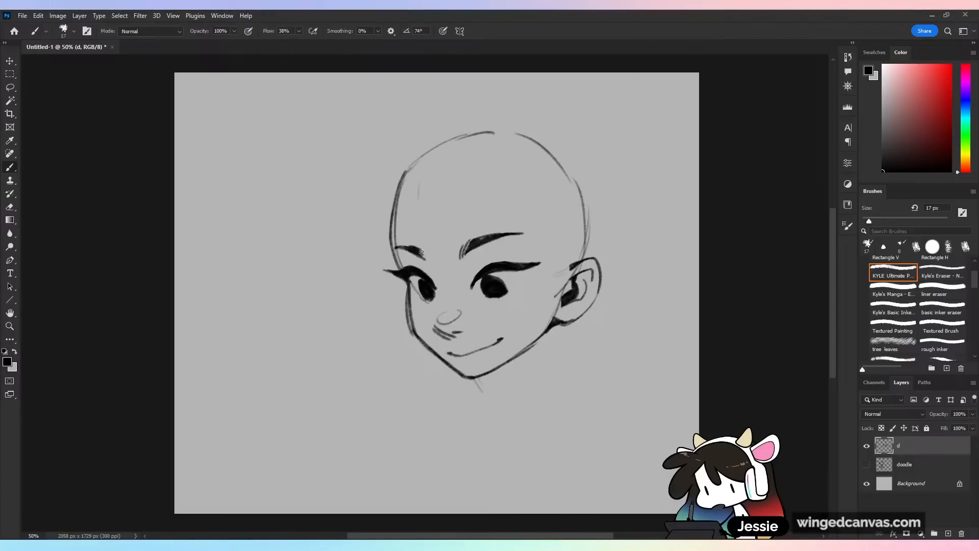
pyautogui.moveTo(433, 252)
pyautogui.mouseDown()
pyautogui.moveTo(435, 264)
pyautogui.moveTo(423, 250)
pyautogui.mouseUp()
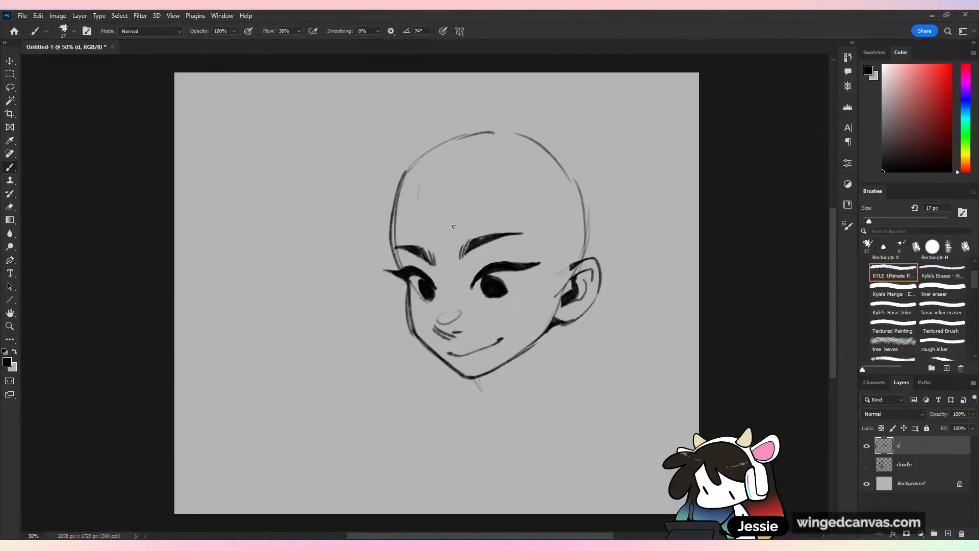
# - Flip the canvas horizontally and undo the last strokes at the inner end of the far eyebrow
pyautogui.hotkey('shift', 'h')
pyautogui.hotkey('ctrl', 'z')
pyautogui.hotkey('ctrl', 'z')
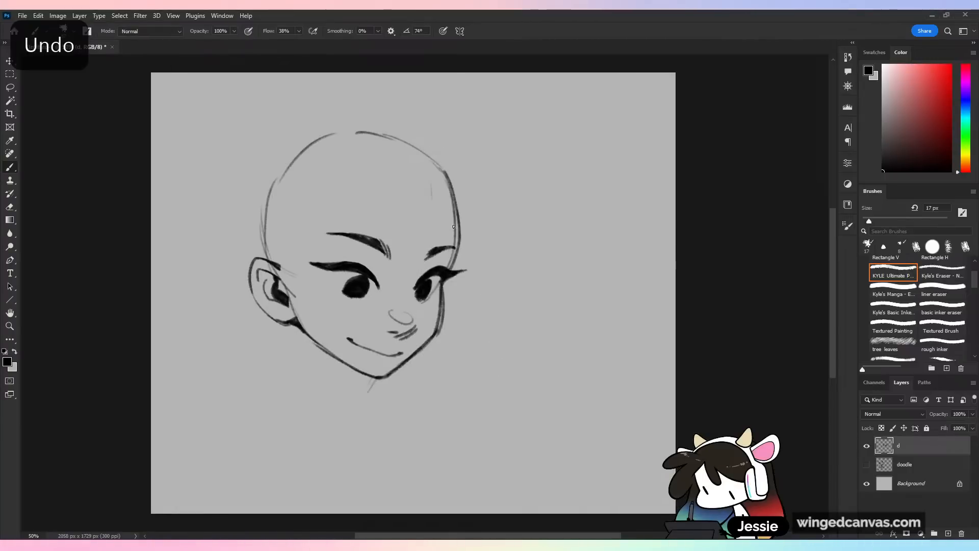
# - Undo the far eyebrow and rotate the near eyebrow slightly counterclockwise to a flatter angle, using a lasso selection
pyautogui.hotkey('ctrl', 'z')
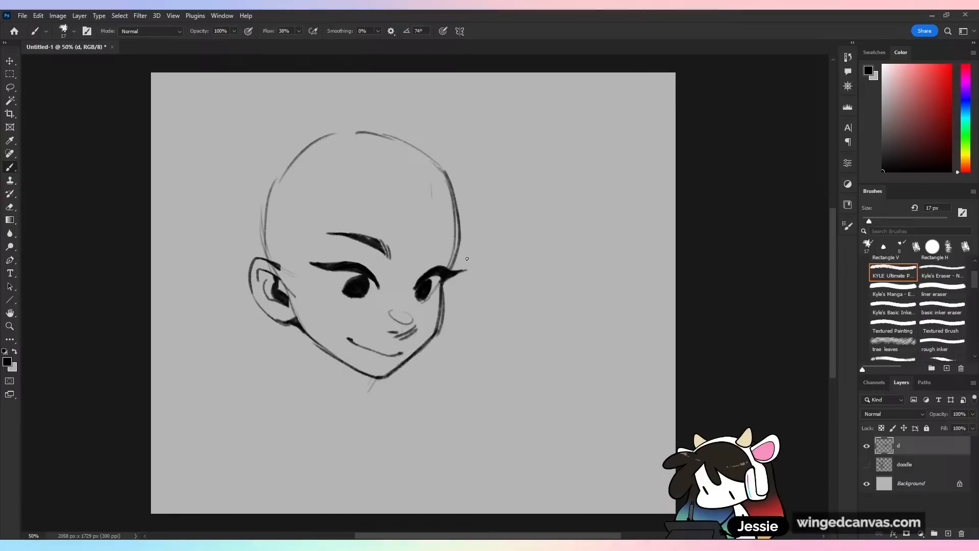
pyautogui.press('l')
pyautogui.moveTo(336, 217)
pyautogui.mouseDown()
pyautogui.moveTo(397, 265)
pyautogui.moveTo(331, 217)
pyautogui.mouseUp()
pyautogui.hotkey('ctrl', 't')
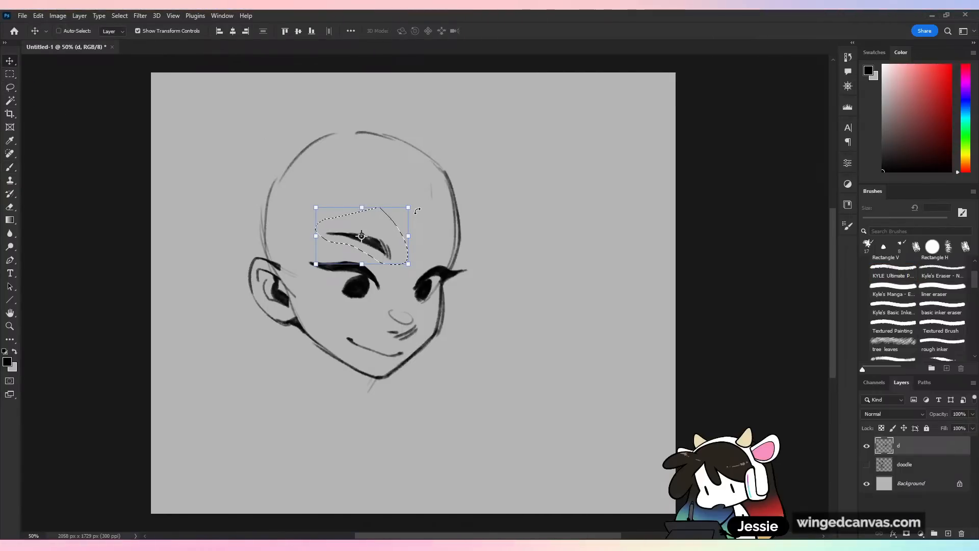
pyautogui.moveTo(426, 209)
pyautogui.mouseDown()
pyautogui.moveTo(419, 197)
pyautogui.moveTo(387, 222)
pyautogui.mouseUp()
pyautogui.click(505, 30)
# - Redraw the far eyebrow as a thick arch with hatched inner strokes, and flip the canvas horizontally
pyautogui.click(10, 167)
pyautogui.moveTo(419, 255)
pyautogui.mouseDown()
pyautogui.moveTo(433, 241)
pyautogui.moveTo(455, 250)
pyautogui.mouseUp()
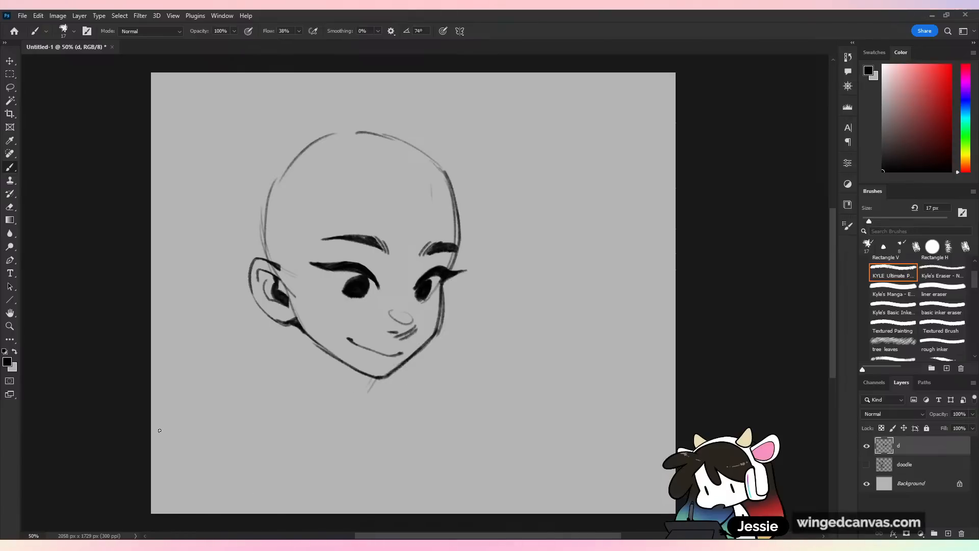
pyautogui.hotkey('ctrl', 'shift', 'h')
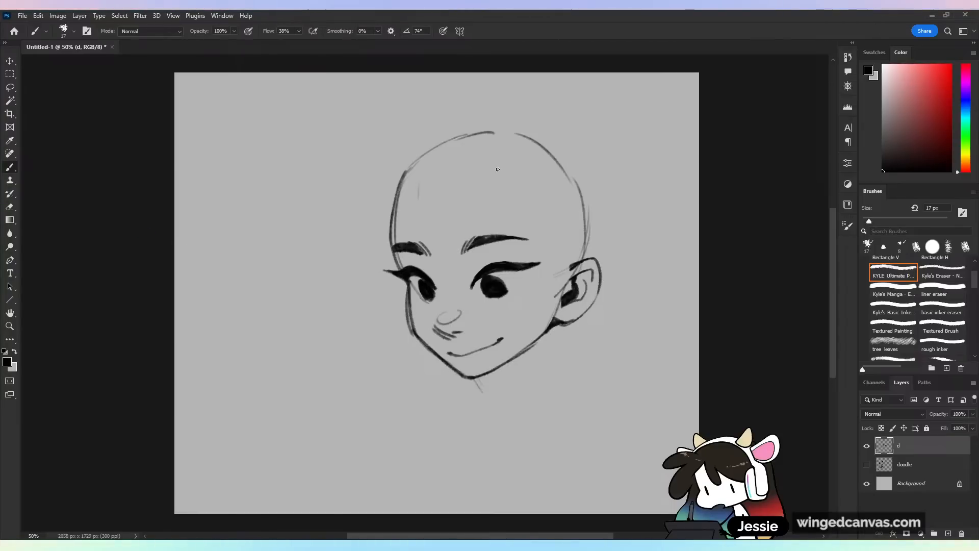
# - Sketch a parted hairline sweeping to both sides of the forehead and an outer hair contour around the skull
pyautogui.moveTo(444, 201); pyautogui.dragTo(390, 231)
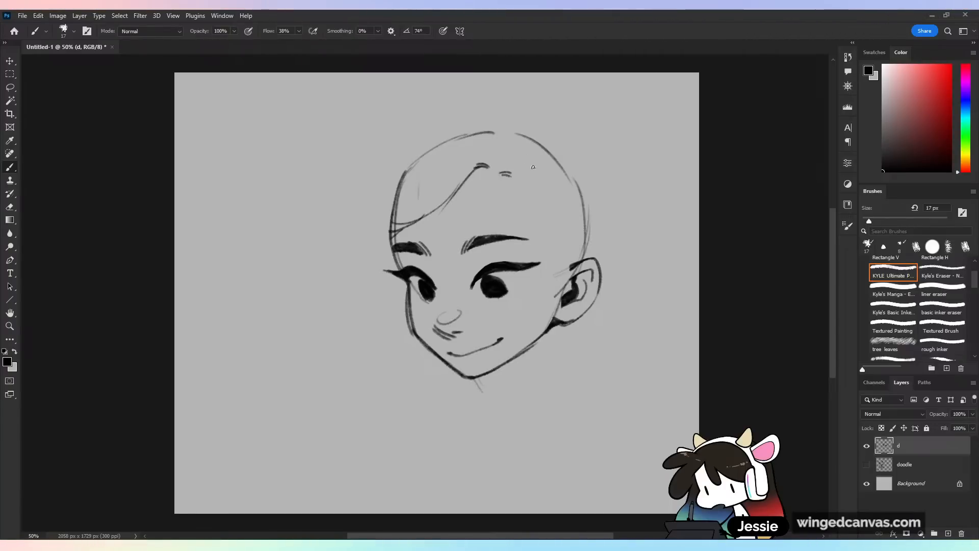
pyautogui.moveTo(495, 151); pyautogui.dragTo(495, 156)
pyautogui.moveTo(503, 150)
pyautogui.mouseDown()
pyautogui.moveTo(524, 122)
pyautogui.moveTo(425, 143)
pyautogui.moveTo(375, 187)
pyautogui.mouseUp()
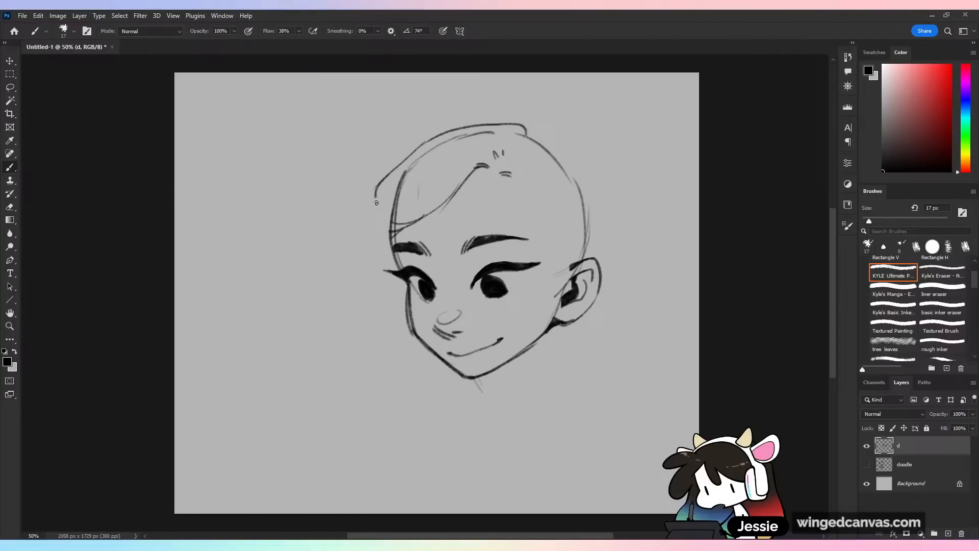
pyautogui.moveTo(509, 176)
pyautogui.mouseDown()
pyautogui.moveTo(549, 247)
pyautogui.moveTo(579, 247)
pyautogui.mouseUp()
pyautogui.moveTo(527, 132)
pyautogui.mouseDown()
pyautogui.moveTo(556, 138)
pyautogui.moveTo(588, 180)
pyautogui.moveTo(607, 227)
pyautogui.moveTo(576, 251)
pyautogui.mouseUp()
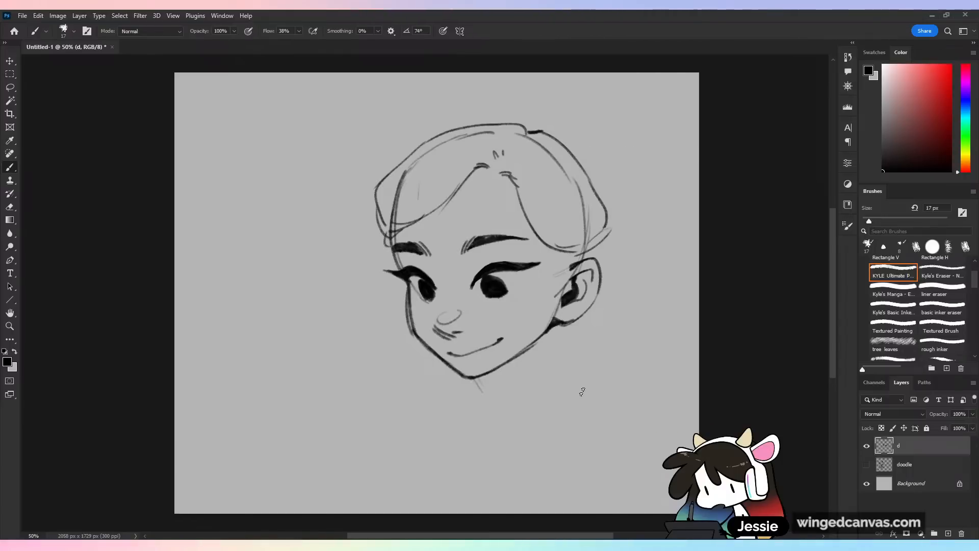
# - Erase the skull lines within the far-side hair and redraw its hairline with a lock curling in at the temple
pyautogui.moveTo(403, 199)
pyautogui.mouseDown()
pyautogui.moveTo(388, 227)
pyautogui.moveTo(426, 178)
pyautogui.moveTo(429, 158)
pyautogui.moveTo(450, 155)
pyautogui.moveTo(455, 180)
pyautogui.moveTo(438, 194)
pyautogui.mouseUp()
pyautogui.press('e')
pyautogui.press('b')
pyautogui.moveTo(483, 164)
pyautogui.mouseDown()
pyautogui.moveTo(433, 177)
pyautogui.moveTo(429, 195)
pyautogui.moveTo(389, 228)
pyautogui.moveTo(393, 240)
pyautogui.mouseUp()
pyautogui.moveTo(377, 198)
pyautogui.mouseDown()
pyautogui.moveTo(372, 241)
pyautogui.moveTo(391, 260)
pyautogui.mouseUp()
pyautogui.moveTo(382, 256); pyautogui.dragTo(402, 270)
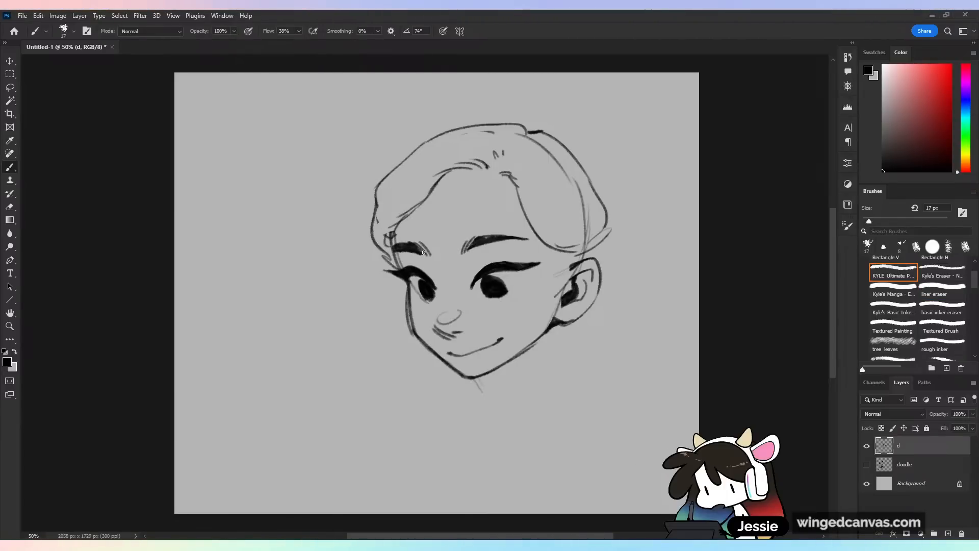
# - Add hair strands above the ear, erase the skull lines at the back, and redraw the hair contour behind the head
pyautogui.moveTo(555, 264)
pyautogui.mouseDown()
pyautogui.moveTo(581, 229)
pyautogui.moveTo(585, 242)
pyautogui.moveTo(587, 218)
pyautogui.moveTo(528, 140)
pyautogui.moveTo(612, 212)
pyautogui.mouseUp()
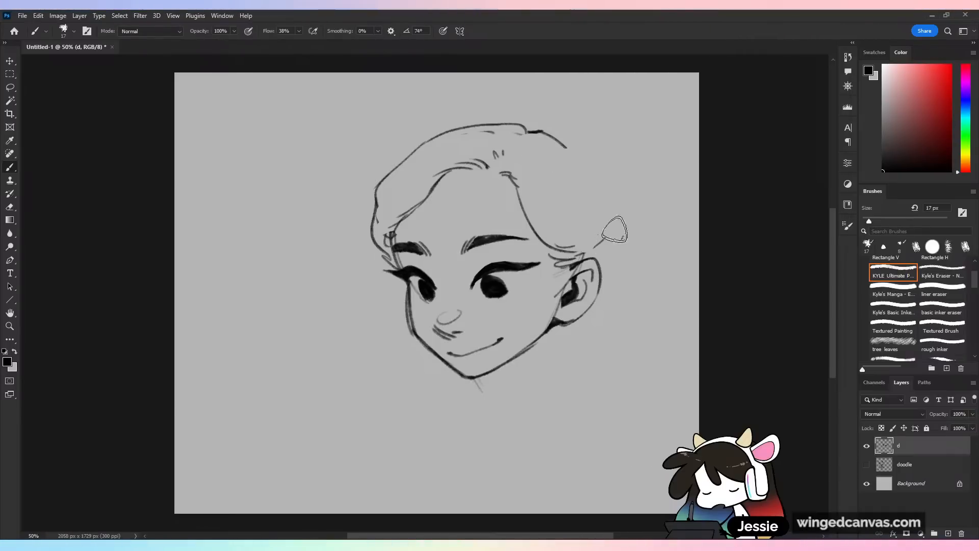
pyautogui.moveTo(569, 150)
pyautogui.mouseDown()
pyautogui.moveTo(589, 167)
pyautogui.moveTo(608, 210)
pyautogui.mouseUp()
pyautogui.moveTo(609, 212); pyautogui.dragTo(595, 249)
pyautogui.moveTo(609, 212); pyautogui.dragTo(596, 267)
# - Draw the ponytail's upper lock behind the head and move the whole drawing left and slightly up to make room
pyautogui.moveTo(605, 181); pyautogui.dragTo(658, 189)
pyautogui.click(12, 62)
pyautogui.moveTo(597, 257)
pyautogui.mouseDown()
pyautogui.moveTo(525, 257)
pyautogui.moveTo(548, 244)
pyautogui.mouseUp()
# - Draw the ponytail's outer curve down to a curled tip with its lower edge, and erase the stray lines
pyautogui.press('b')
pyautogui.moveTo(606, 179)
pyautogui.mouseDown()
pyautogui.moveTo(654, 191)
pyautogui.moveTo(612, 198)
pyautogui.moveTo(648, 240)
pyautogui.moveTo(613, 304)
pyautogui.mouseUp()
pyautogui.moveTo(551, 282); pyautogui.dragTo(600, 337)
pyautogui.moveTo(575, 296); pyautogui.dragTo(599, 336)
pyautogui.moveTo(580, 274)
pyautogui.mouseDown()
pyautogui.moveTo(641, 315)
pyautogui.moveTo(616, 310)
pyautogui.mouseUp()
pyautogui.press('e')
pyautogui.moveTo(555, 288); pyautogui.dragTo(587, 342)
# - Refine the line behind the ear and add inner strand lines to the ponytail
pyautogui.press('b')
pyautogui.moveTo(555, 268)
pyautogui.mouseDown()
pyautogui.moveTo(580, 300)
pyautogui.moveTo(537, 299)
pyautogui.mouseUp()
pyautogui.moveTo(564, 203)
pyautogui.mouseDown()
pyautogui.moveTo(589, 211)
pyautogui.moveTo(584, 241)
pyautogui.mouseUp()
pyautogui.hotkey('ctrl', '-')
pyautogui.hotkey('ctrl', '=')
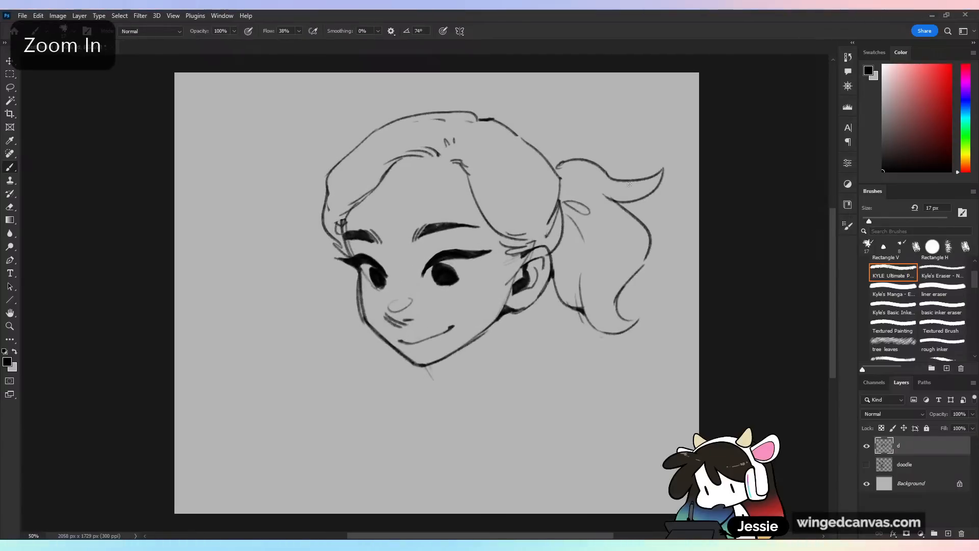
pyautogui.moveTo(582, 305)
pyautogui.mouseDown()
pyautogui.moveTo(580, 283)
pyautogui.moveTo(595, 353)
pyautogui.moveTo(582, 297)
pyautogui.mouseUp()
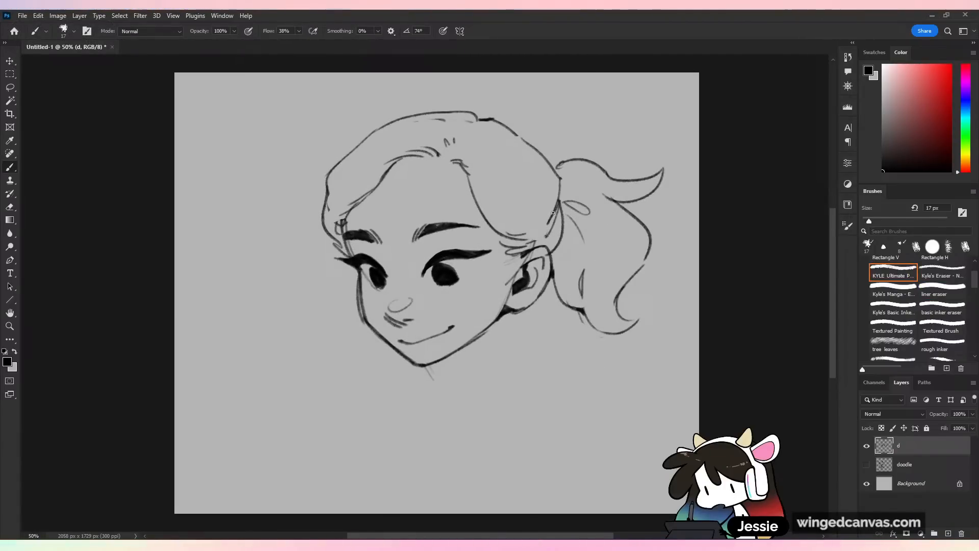
# - Save the drawing as stream 101.psd
pyautogui.hotkey('ctrl', 's')
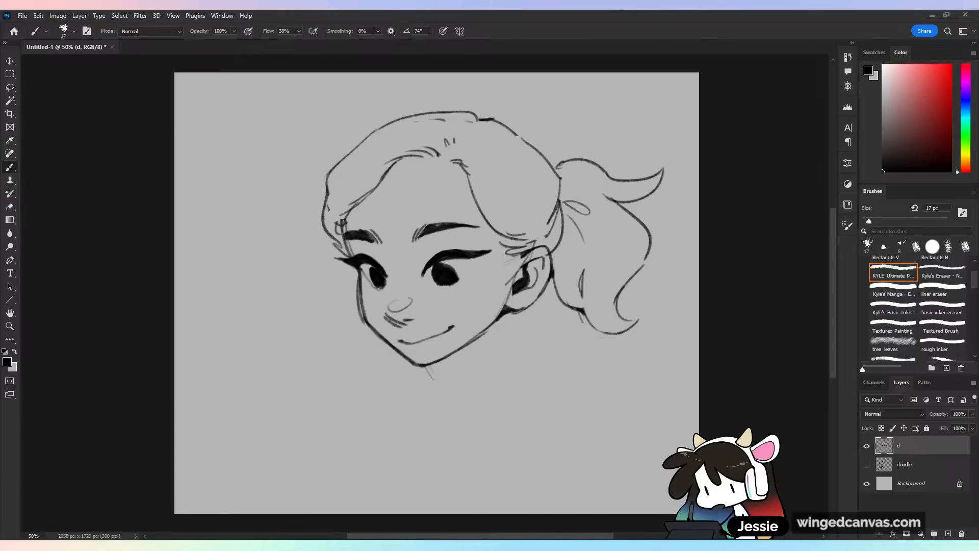
pyautogui.press('Return')
pyautogui.press('Return')
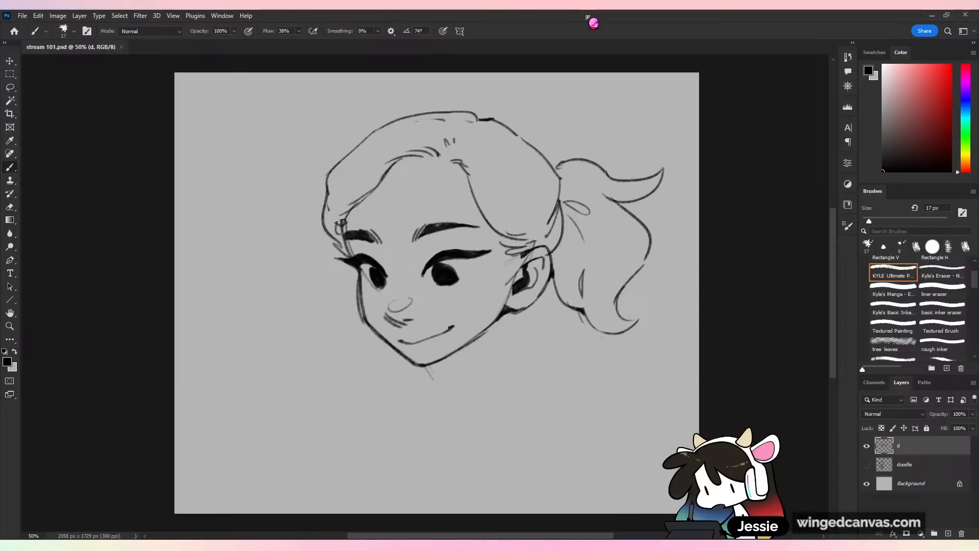
# - Sketch trial neck lines below the head, fill a dark shadow under the jaw, and erase the trial neck lines
pyautogui.moveTo(444, 359); pyautogui.dragTo(464, 390)
pyautogui.moveTo(514, 314)
pyautogui.mouseDown()
pyautogui.moveTo(514, 352)
pyautogui.moveTo(544, 416)
pyautogui.mouseUp()
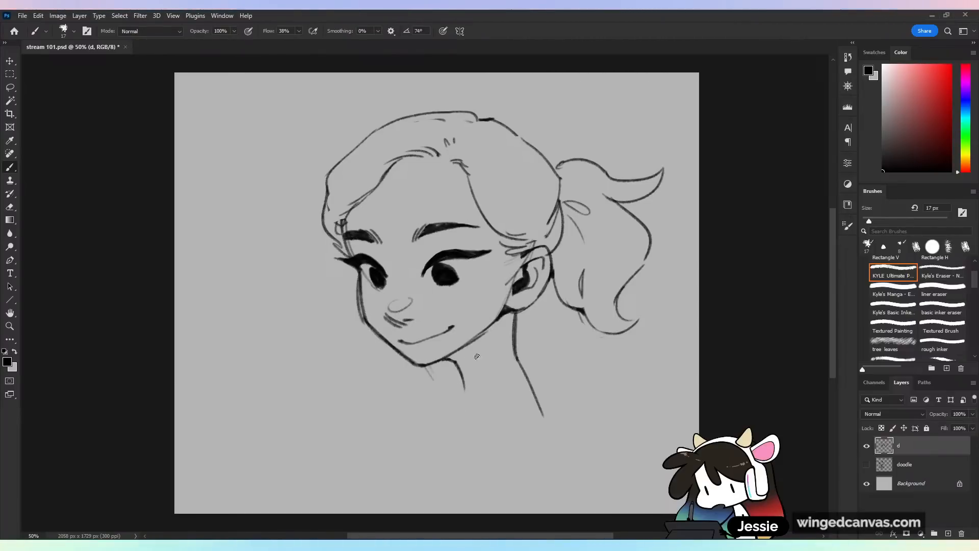
pyautogui.moveTo(465, 364)
pyautogui.mouseDown()
pyautogui.moveTo(501, 315)
pyautogui.moveTo(448, 359)
pyautogui.moveTo(476, 345)
pyautogui.moveTo(466, 360)
pyautogui.moveTo(504, 313)
pyautogui.moveTo(465, 365)
pyautogui.moveTo(502, 323)
pyautogui.mouseUp()
pyautogui.moveTo(469, 402)
pyautogui.mouseDown()
pyautogui.moveTo(456, 367)
pyautogui.moveTo(481, 404)
pyautogui.moveTo(474, 392)
pyautogui.mouseUp()
pyautogui.moveTo(511, 331); pyautogui.dragTo(556, 429)
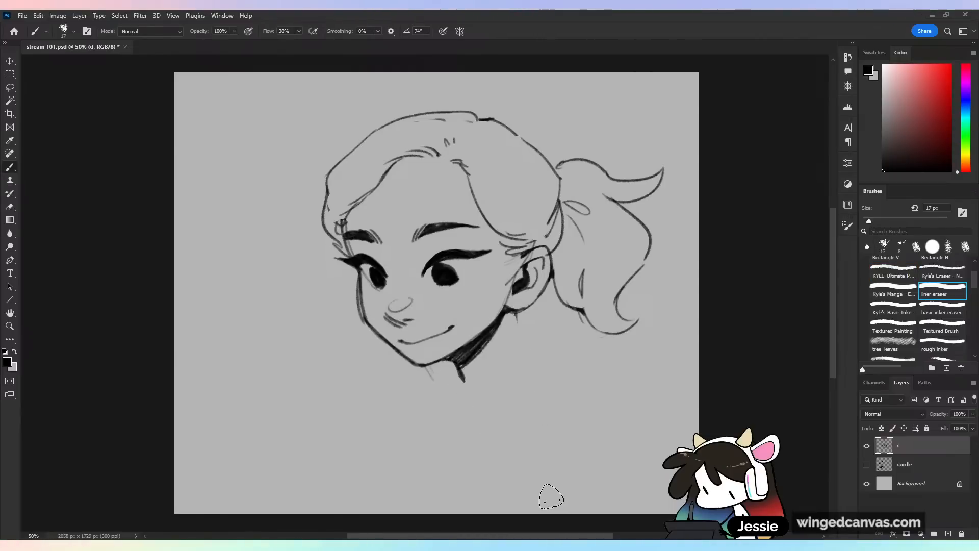
# - Redraw the front and back of the neck with slanted lines, thickening the front line beneath the jaw shadow
pyautogui.moveTo(515, 313); pyautogui.dragTo(530, 361)
pyautogui.moveTo(459, 363); pyautogui.dragTo(479, 414)
pyautogui.moveTo(454, 366); pyautogui.dragTo(461, 382)
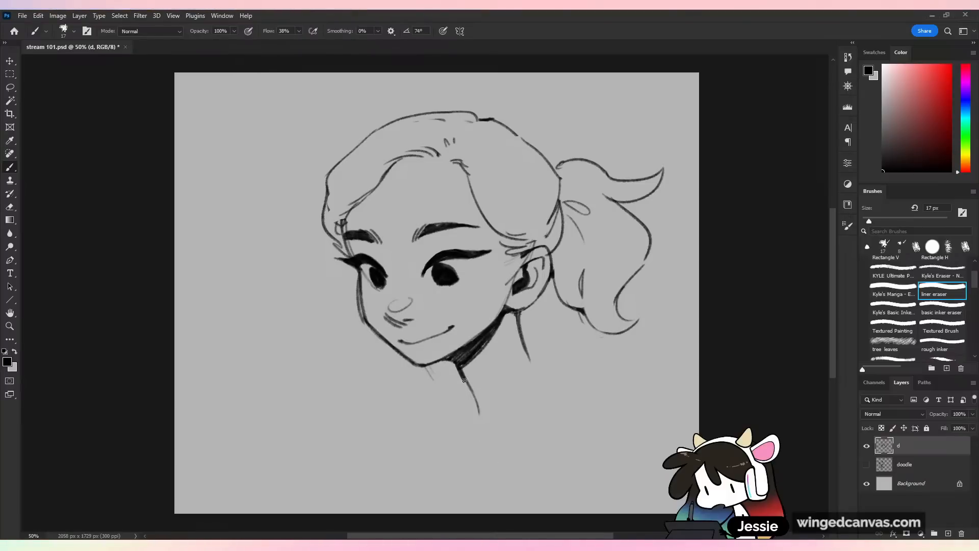
# - Sketch the shoulder slope from the neck and a rounded shoulder on each side of the torso
pyautogui.moveTo(528, 361)
pyautogui.mouseDown()
pyautogui.moveTo(477, 439)
pyautogui.moveTo(584, 401)
pyautogui.moveTo(504, 479)
pyautogui.moveTo(567, 505)
pyautogui.mouseUp()
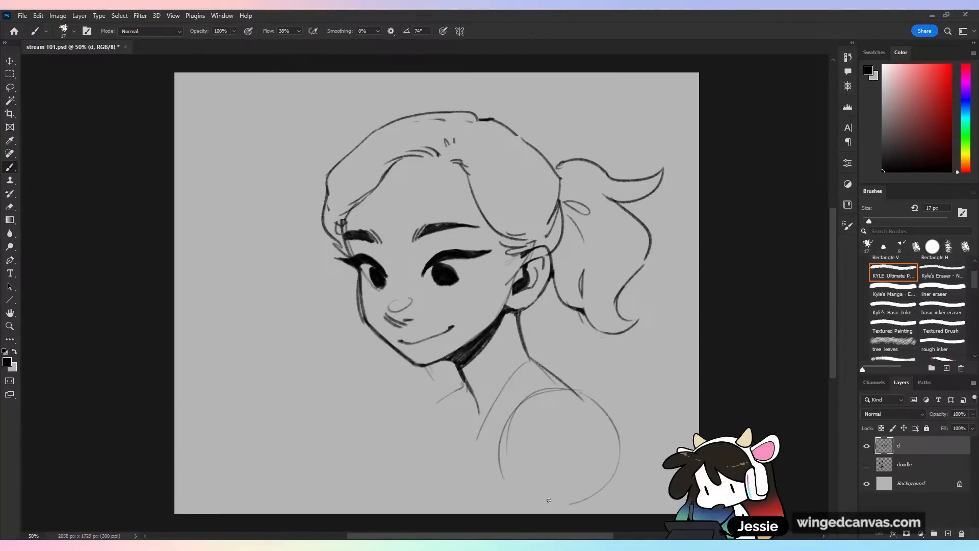
pyautogui.moveTo(434, 401); pyautogui.dragTo(396, 477)
pyautogui.moveTo(401, 443); pyautogui.dragTo(423, 498)
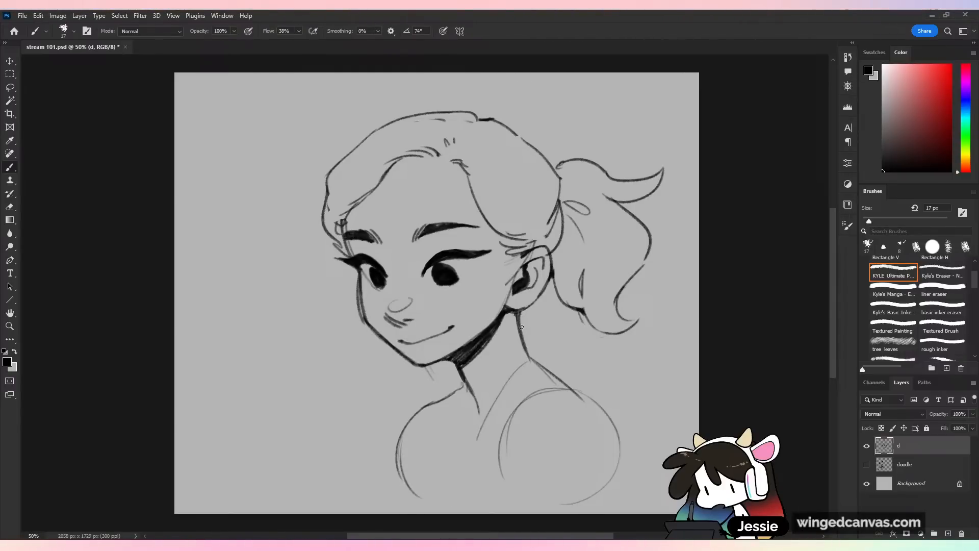
# - Extend the arm and torso lines down to the canvas edge and draw a curved shirt collar around the neck
pyautogui.moveTo(401, 432); pyautogui.dragTo(436, 499)
pyautogui.moveTo(425, 462); pyautogui.dragTo(428, 536)
pyautogui.moveTo(619, 444); pyautogui.dragTo(617, 518)
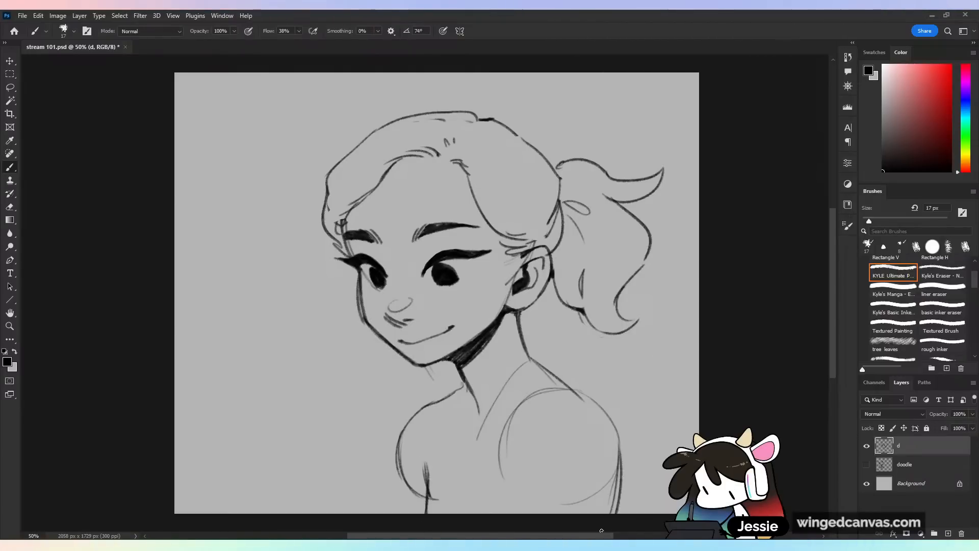
pyautogui.moveTo(461, 386)
pyautogui.mouseDown()
pyautogui.moveTo(485, 417)
pyautogui.moveTo(534, 365)
pyautogui.moveTo(553, 375)
pyautogui.mouseUp()
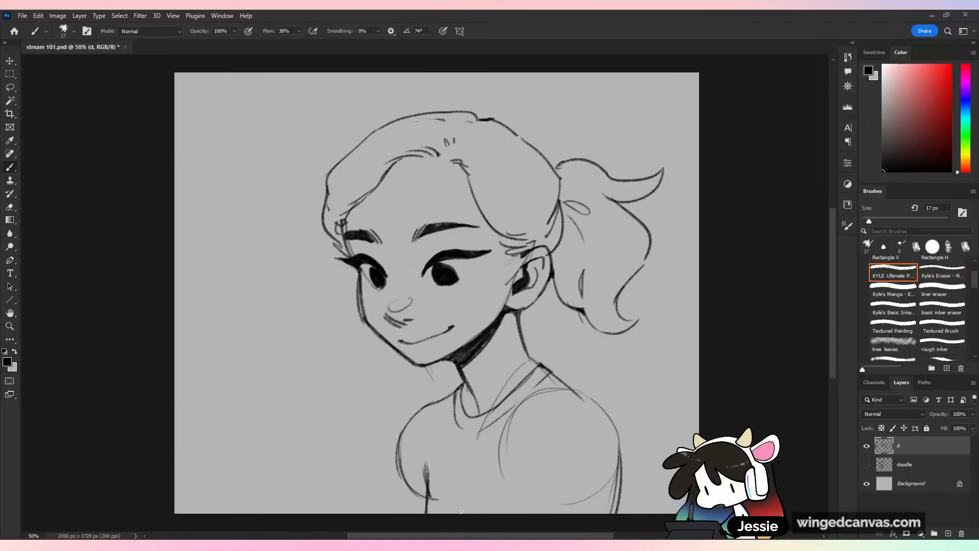
# - Open final4.jpg and examine the title banner and upper panels of the comic page
pyautogui.click(22, 16)
pyautogui.click(35, 37)
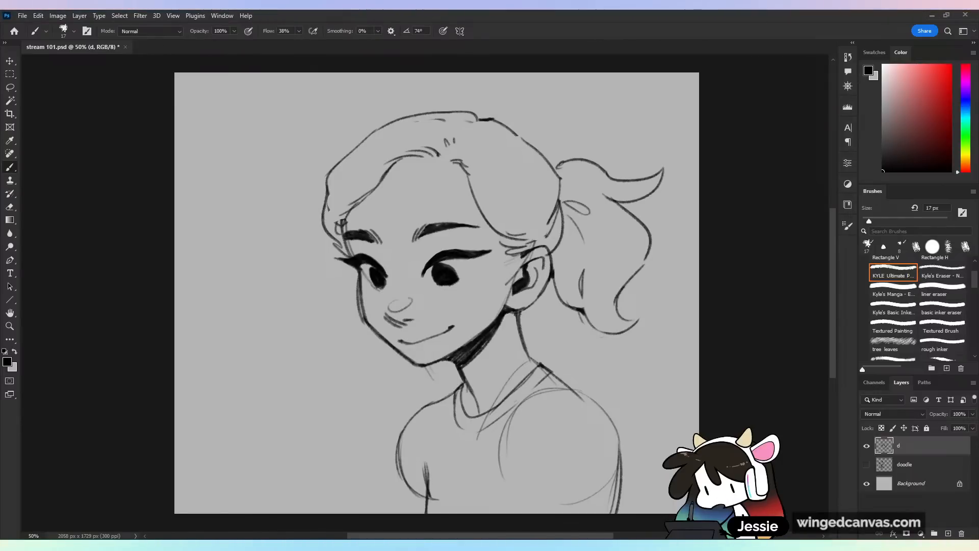
pyautogui.hotkey('ctrl', '+')
pyautogui.hotkey('ctrl', '+')
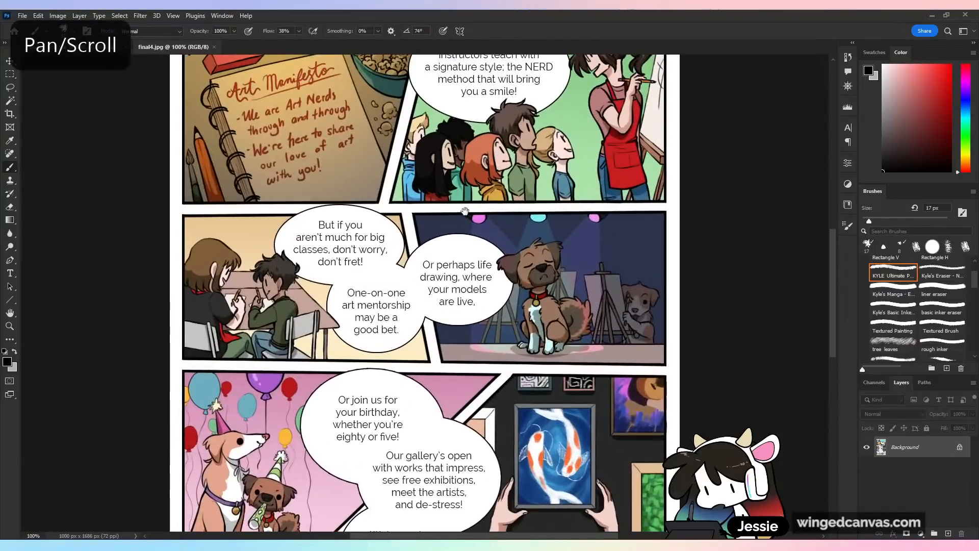
pyautogui.moveTo(465, 211); pyautogui.dragTo(449, 391)
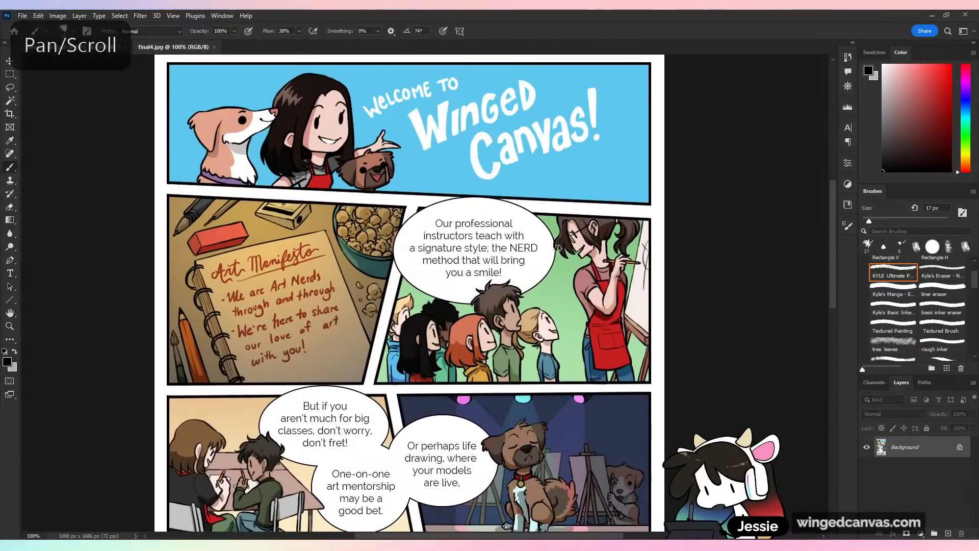
pyautogui.moveTo(235, 131); pyautogui.dragTo(326, 179)
pyautogui.hotkey('ctrl', 'z')
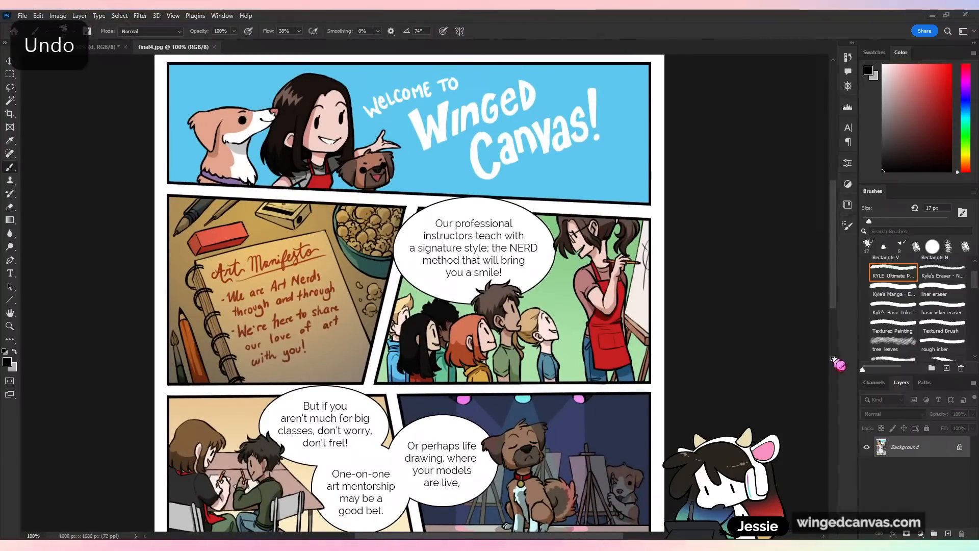
pyautogui.moveTo(839, 211)
pyautogui.mouseDown()
pyautogui.moveTo(832, 316)
pyautogui.moveTo(830, 306)
pyautogui.moveTo(844, 309)
pyautogui.moveTo(849, 212)
pyautogui.mouseUp()
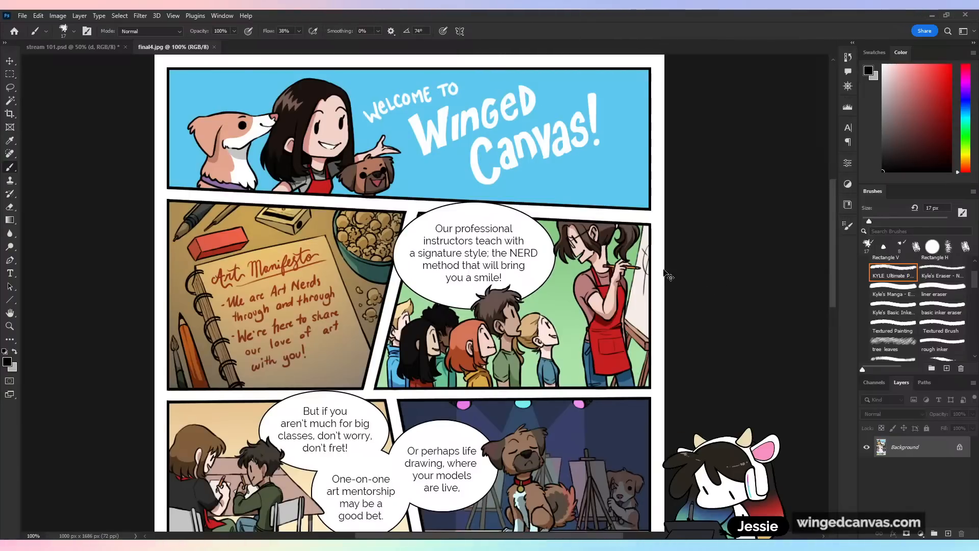
# - Examine the lower panels and the full layout of the comic page, and close final4.jpg
pyautogui.hotkey('ctrl', '-')
pyautogui.scroll(-5, 591, 289)
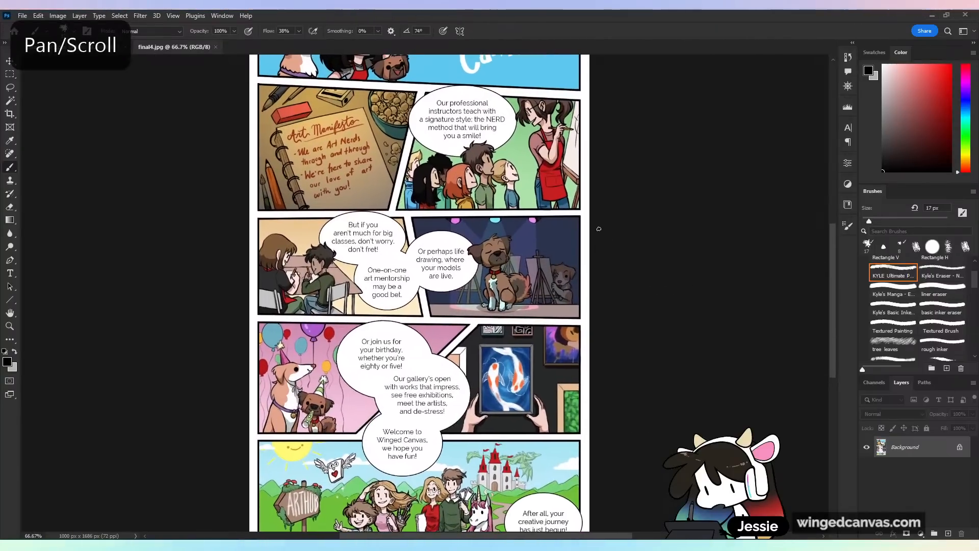
pyautogui.hotkey('ctrl', '-')
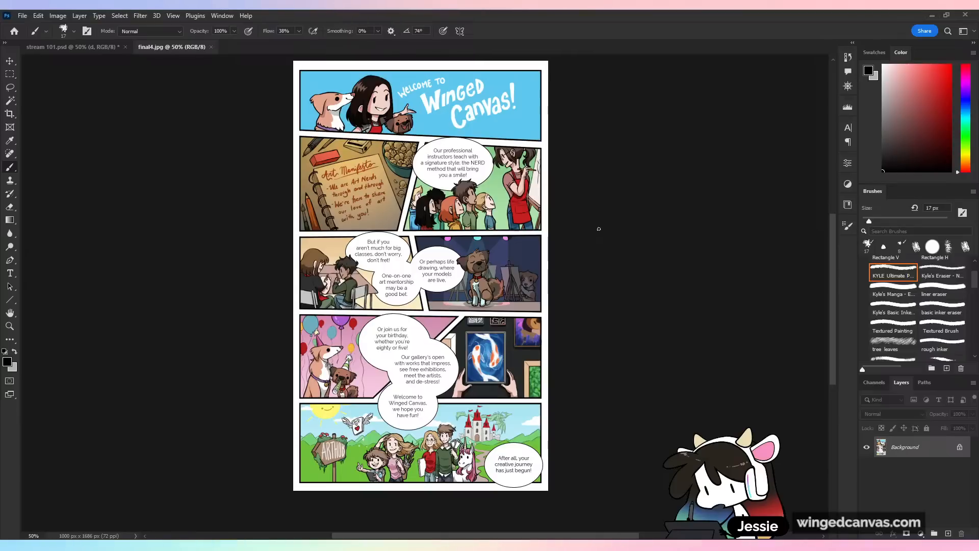
pyautogui.click(210, 47)
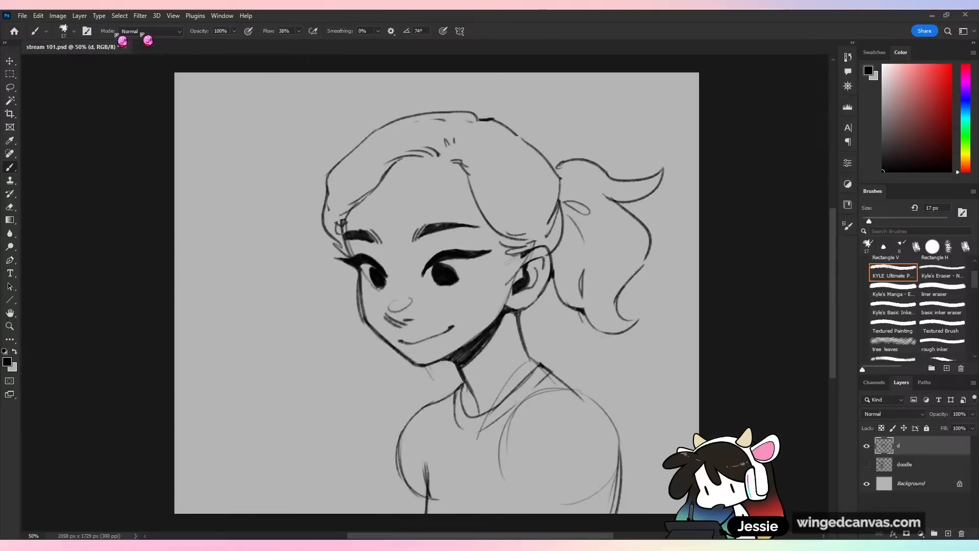
# - Open follow us poster.jpg and review us poster.jpg, and make two trial strokes on the review poster, undoing both
pyautogui.click(26, 17)
pyautogui.click(33, 36)
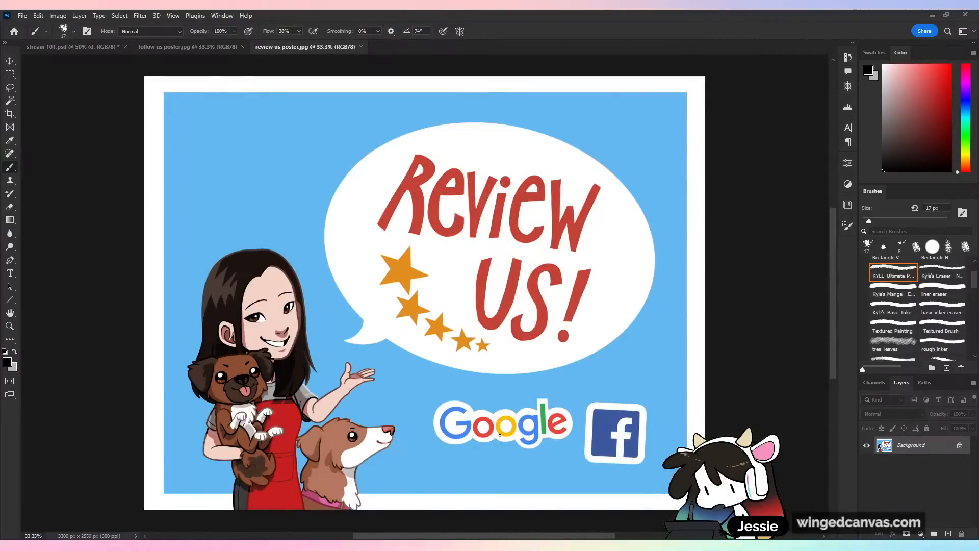
pyautogui.moveTo(283, 138); pyautogui.dragTo(244, 239)
pyautogui.moveTo(240, 203)
pyautogui.mouseDown()
pyautogui.moveTo(245, 239)
pyautogui.moveTo(284, 194)
pyautogui.mouseUp()
pyautogui.hotkey('ctrl', 'z')
pyautogui.hotkey('ctrl', 'z')
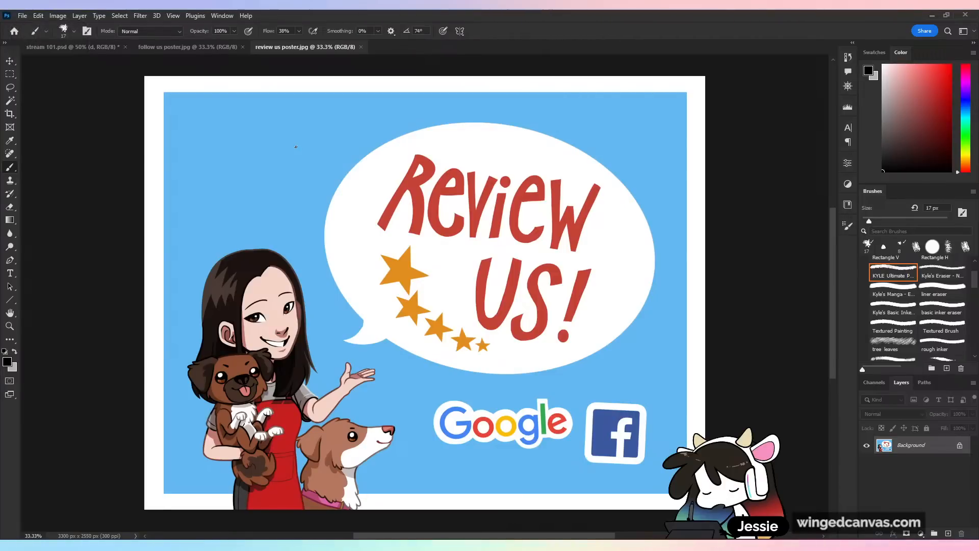
# - Examine the woman and dogs on the review poster up close and as a whole, and close review us poster.jpg
pyautogui.hotkey('ctrl', '+')
pyautogui.moveTo(443, 398); pyautogui.dragTo(527, 291)
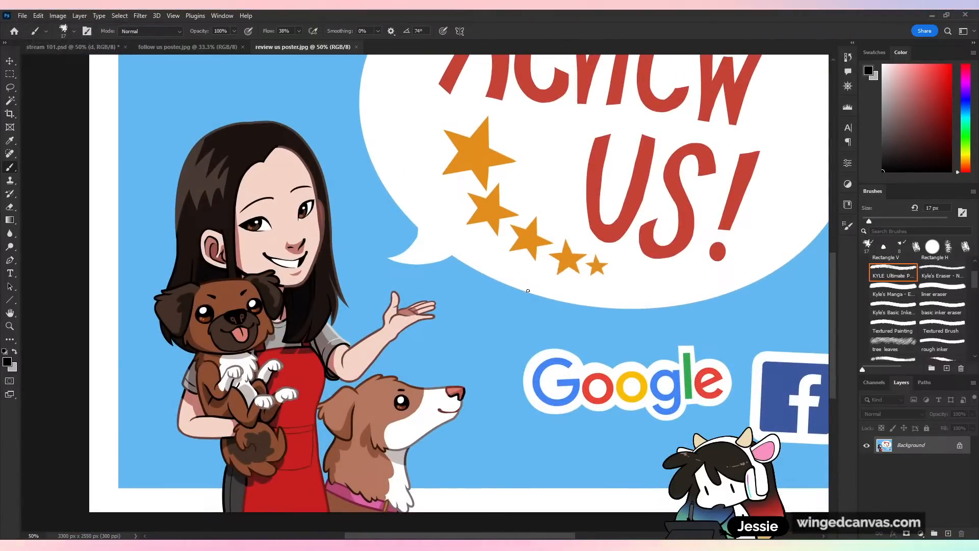
pyautogui.hotkey('ctrl', '-')
pyautogui.moveTo(647, 394); pyautogui.dragTo(584, 410)
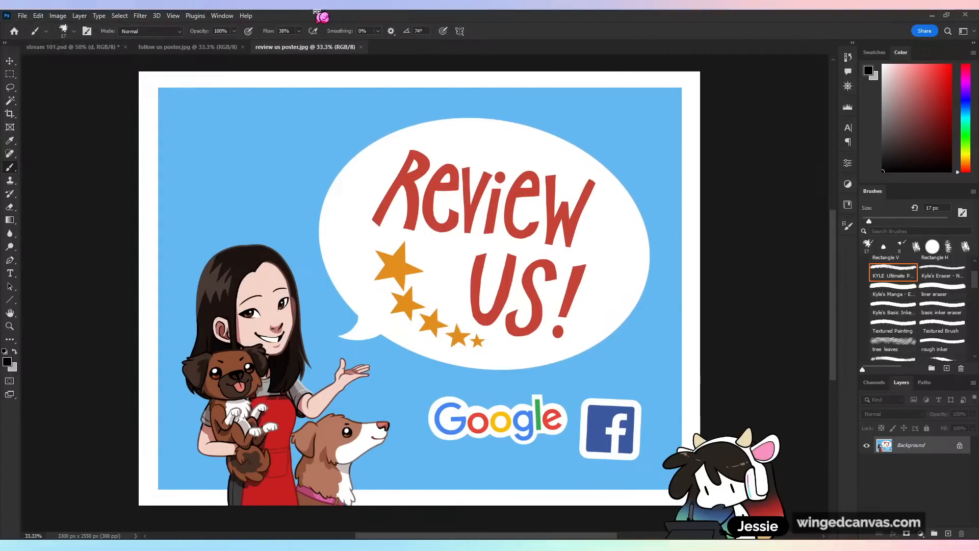
pyautogui.click(361, 47)
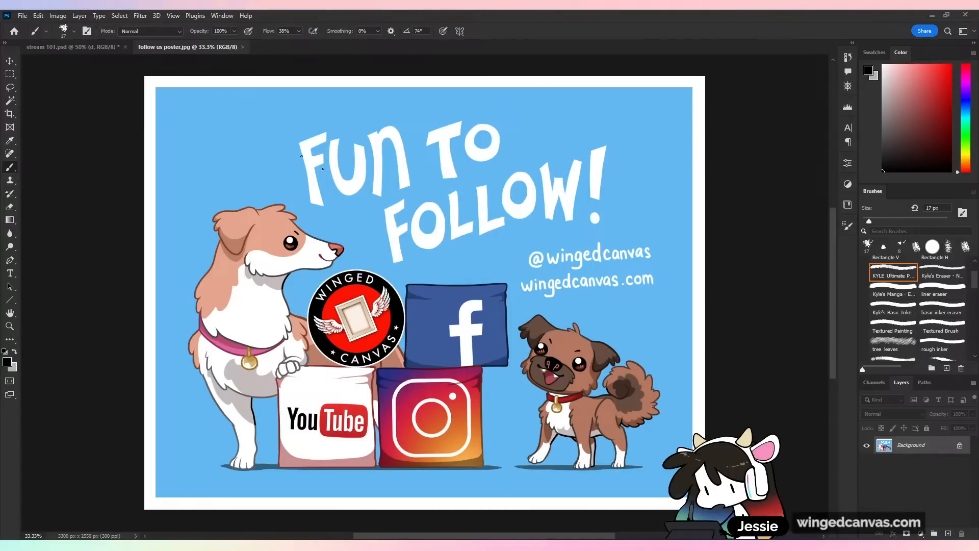
# - Examine the dogs and logo blocks on the follow poster up close, and close follow us poster.jpg
pyautogui.hotkey('ctrl', '+')
pyautogui.moveTo(715, 336); pyautogui.dragTo(706, 280)
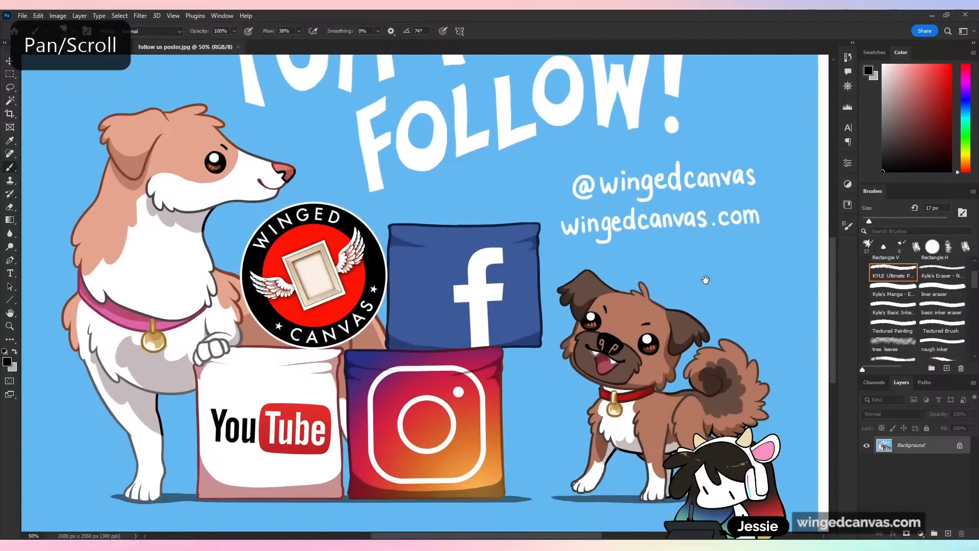
pyautogui.click(239, 47)
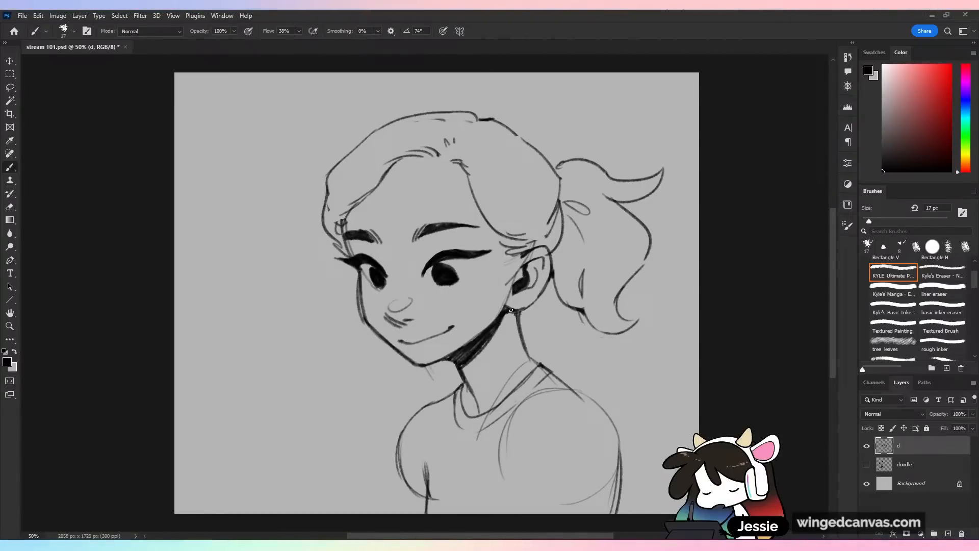
# - Scale the character sketch down slightly and reposition it toward the lower right of the canvas
pyautogui.press('v')
pyautogui.moveTo(665, 111); pyautogui.dragTo(630, 151)
pyautogui.moveTo(606, 223); pyautogui.dragTo(629, 225)
pyautogui.click(507, 33)
pyautogui.moveTo(587, 295)
pyautogui.mouseDown()
pyautogui.moveTo(582, 265)
pyautogui.moveTo(594, 257)
pyautogui.mouseUp()
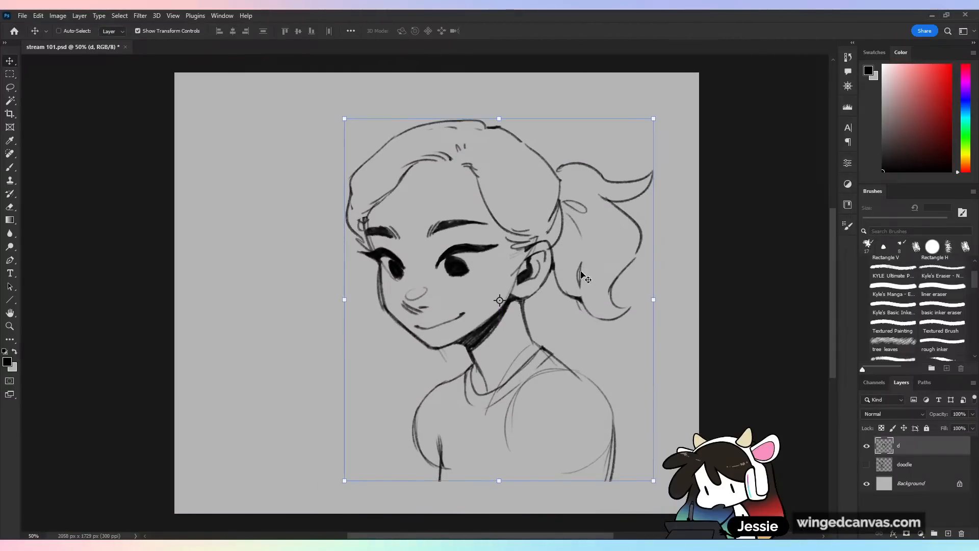
pyautogui.moveTo(567, 191); pyautogui.dragTo(566, 219)
pyautogui.hotkey('ctrl', 't')
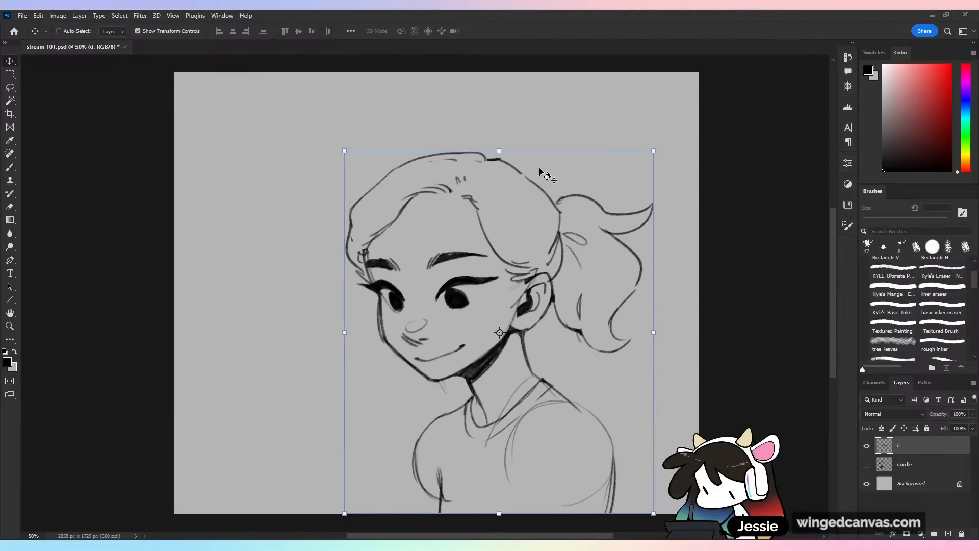
pyautogui.moveTo(571, 260); pyautogui.dragTo(583, 239)
pyautogui.click(505, 31)
# - Extend the torso and outer arm lines down to the bottom edge of the canvas
pyautogui.press('b')
pyautogui.moveTo(451, 478); pyautogui.dragTo(456, 514)
pyautogui.moveTo(626, 458); pyautogui.dragTo(617, 512)
pyautogui.moveTo(628, 466); pyautogui.dragTo(617, 513)
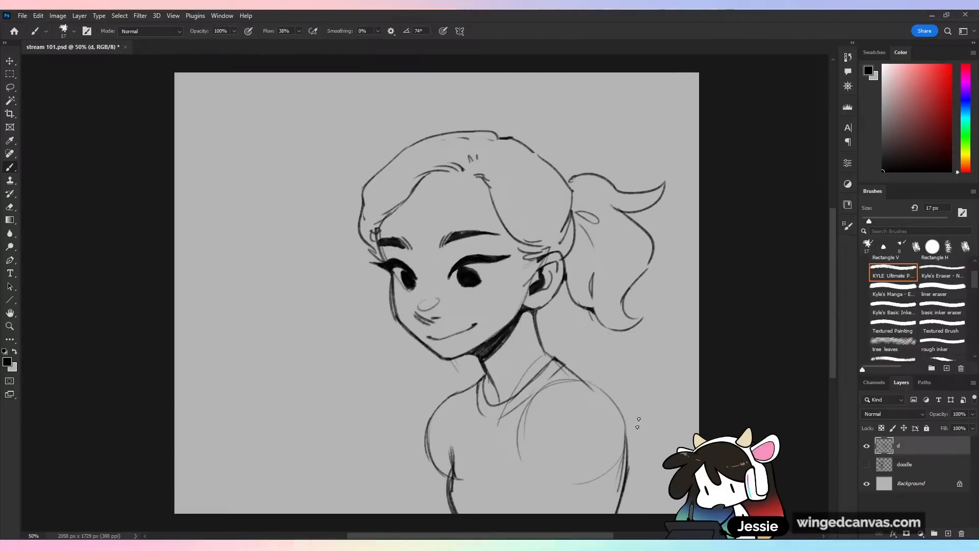
# - Sketch the outer outline of a tilted drawing tablet in front of the character, redoing its side edge until it fits
pyautogui.moveTo(382, 347); pyautogui.dragTo(424, 298)
pyautogui.moveTo(241, 368); pyautogui.dragTo(274, 464)
pyautogui.keyDown('shift'); pyautogui.click(383, 367); pyautogui.keyUp('shift')
pyautogui.hotkey('ctrl', 'z')
pyautogui.moveTo(253, 358); pyautogui.dragTo(241, 372)
pyautogui.keyDown('shift'); pyautogui.click(401, 359); pyautogui.keyUp('shift')
pyautogui.moveTo(399, 359); pyautogui.dragTo(444, 465)
pyautogui.hotkey('ctrl', 'z')
pyautogui.moveTo(399, 358); pyautogui.dragTo(442, 465)
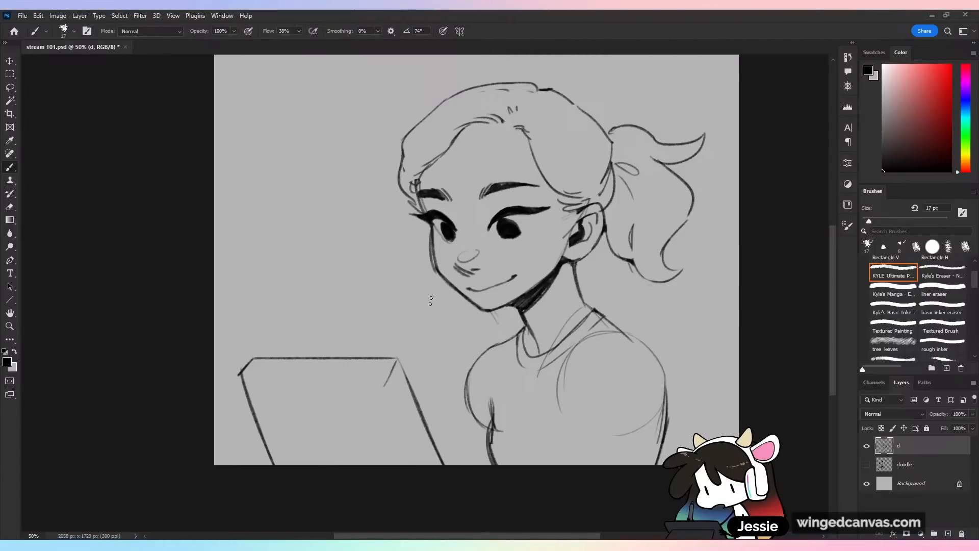
# - Draw the tablet's thickness edges and an inset screen border parallel to its outline
pyautogui.hotkey('ctrl', 'z')
pyautogui.moveTo(388, 380); pyautogui.dragTo(422, 465)
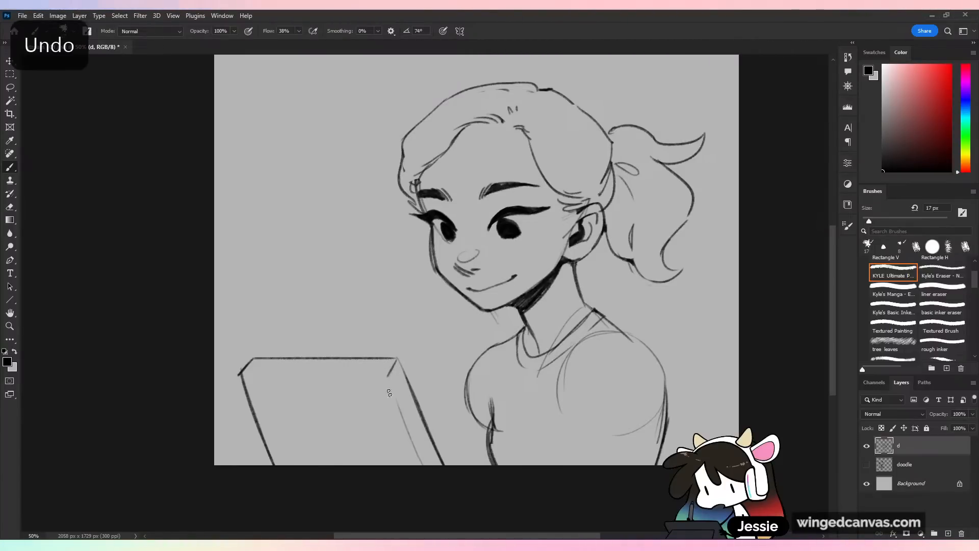
pyautogui.moveTo(242, 376); pyautogui.dragTo(381, 393)
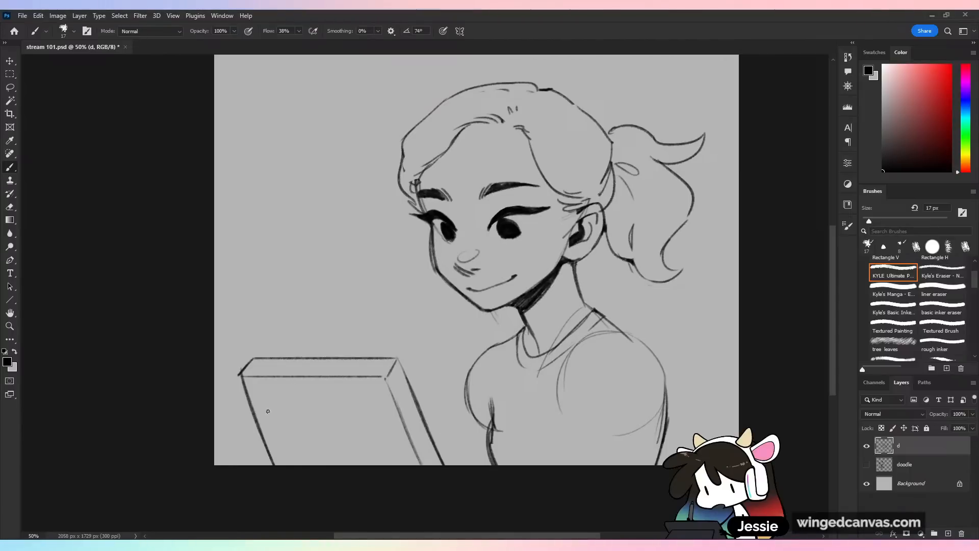
pyautogui.moveTo(265, 396); pyautogui.dragTo(292, 465)
pyautogui.moveTo(264, 394); pyautogui.dragTo(293, 468)
pyautogui.moveTo(264, 394)
pyautogui.mouseDown()
pyautogui.moveTo(370, 394)
pyautogui.moveTo(405, 465)
pyautogui.mouseUp()
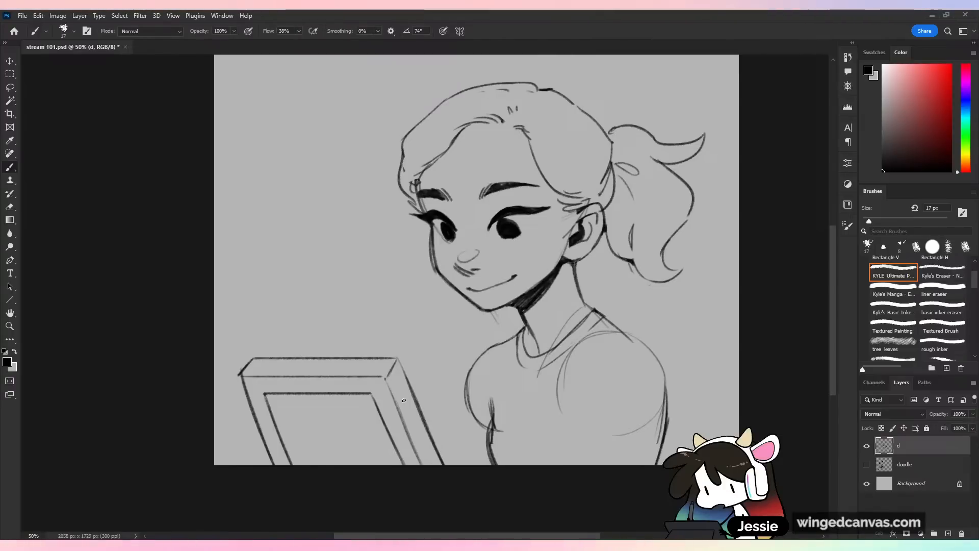
# - Sketch both arms reaching down and add the T-shirt's sleeve hems and shoulder folds
pyautogui.moveTo(575, 356); pyautogui.dragTo(554, 464)
pyautogui.moveTo(664, 400); pyautogui.dragTo(644, 462)
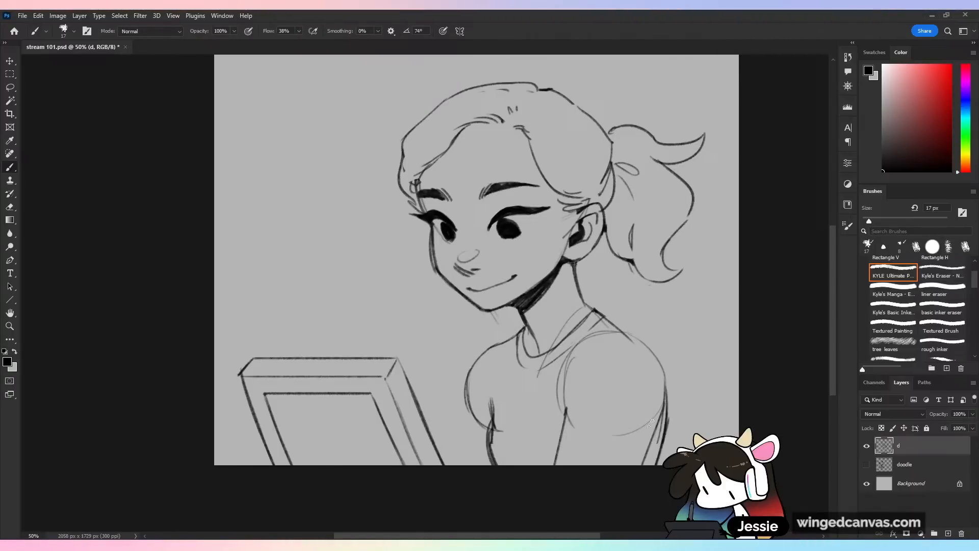
pyautogui.moveTo(438, 436); pyautogui.dragTo(468, 372)
pyautogui.moveTo(451, 416); pyautogui.dragTo(491, 430)
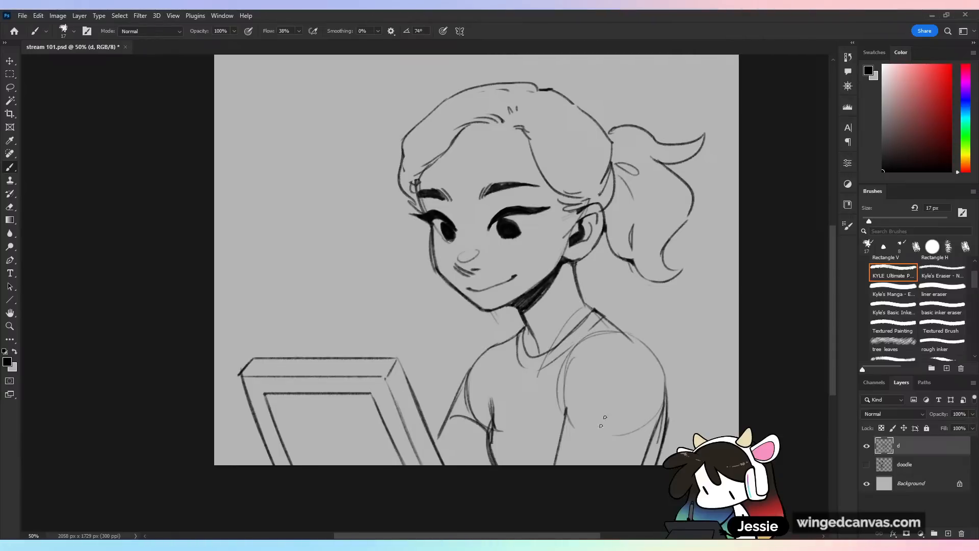
pyautogui.moveTo(562, 448); pyautogui.dragTo(638, 455)
pyautogui.moveTo(570, 418); pyautogui.dragTo(632, 364)
pyautogui.moveTo(568, 416); pyautogui.dragTo(641, 358)
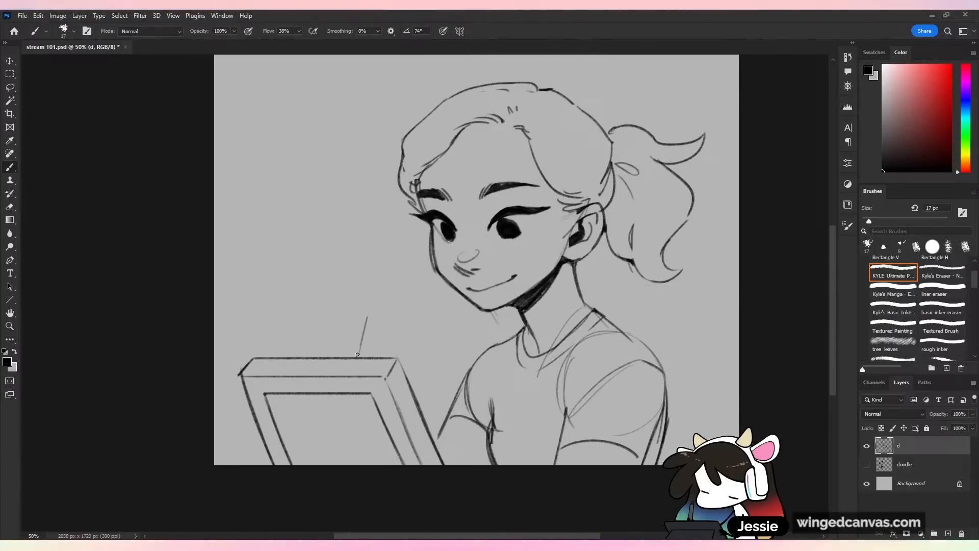
# - Draw a slanted stylus rising behind the tablet's upper edge, undoing the trial finger strokes around it
pyautogui.moveTo(378, 285); pyautogui.dragTo(373, 347)
pyautogui.moveTo(379, 312); pyautogui.dragTo(366, 362)
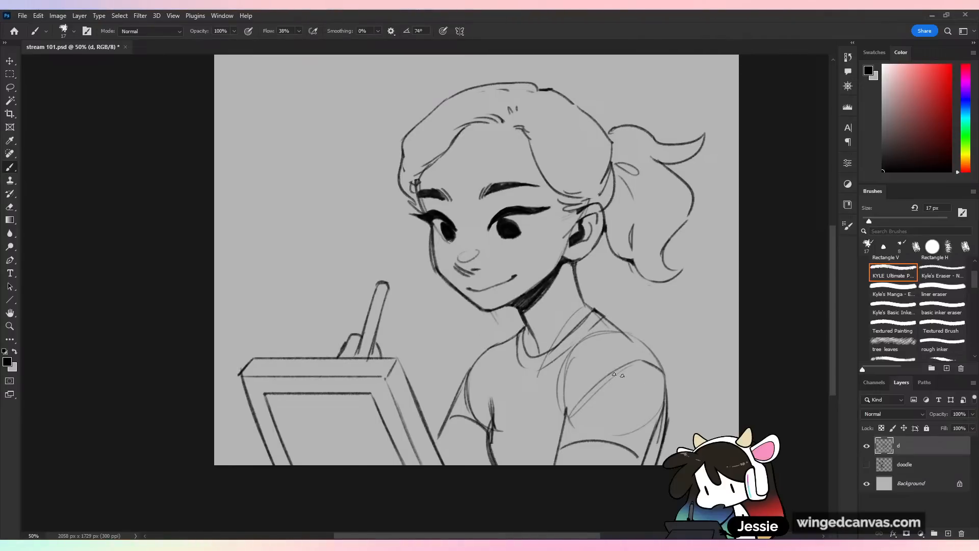
pyautogui.hotkey('ctrl', 'z')
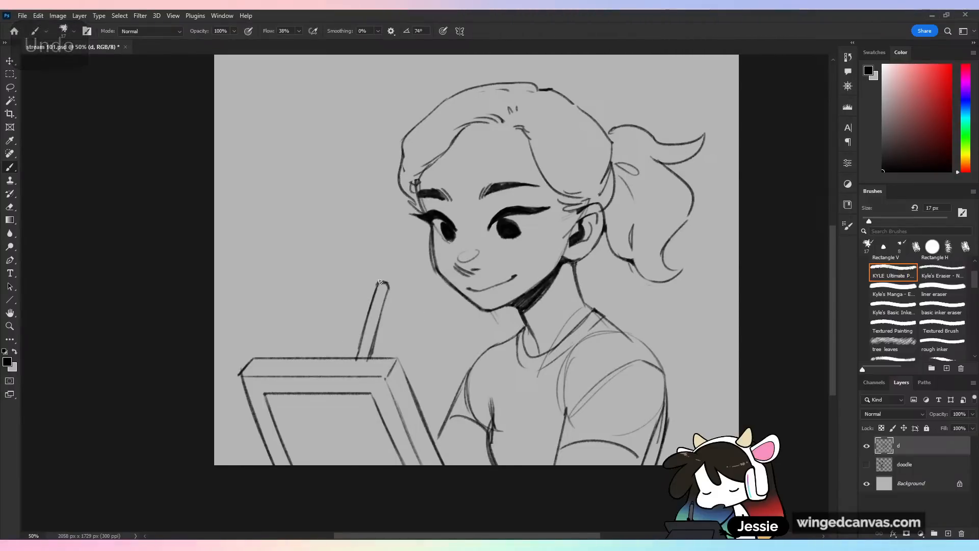
pyautogui.moveTo(373, 345)
pyautogui.mouseDown()
pyautogui.moveTo(388, 281)
pyautogui.moveTo(374, 357)
pyautogui.mouseUp()
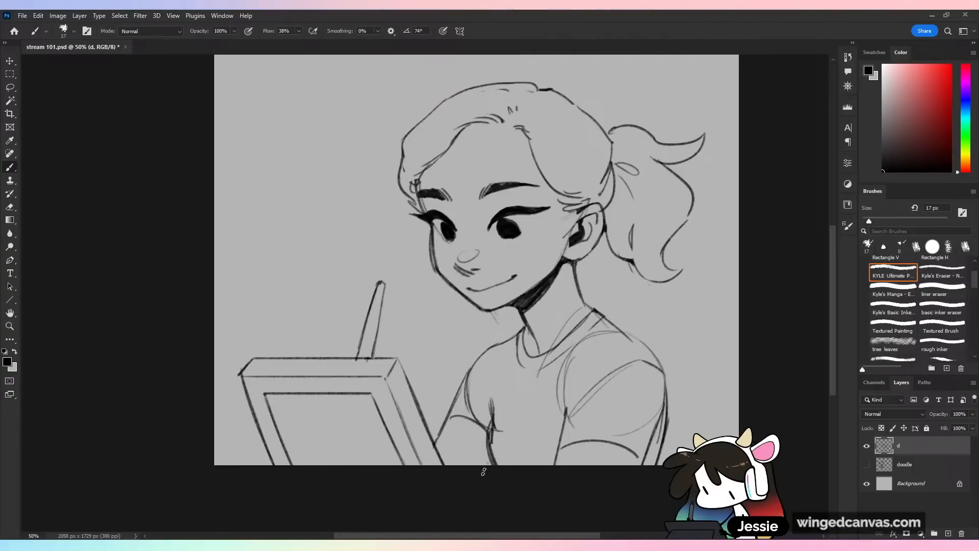
# - Add loose hair wisps beside the ear and a thin strand falling over the forehead from the parting
pyautogui.hotkey('ctrl', '-')
pyautogui.hotkey('ctrl', '+')
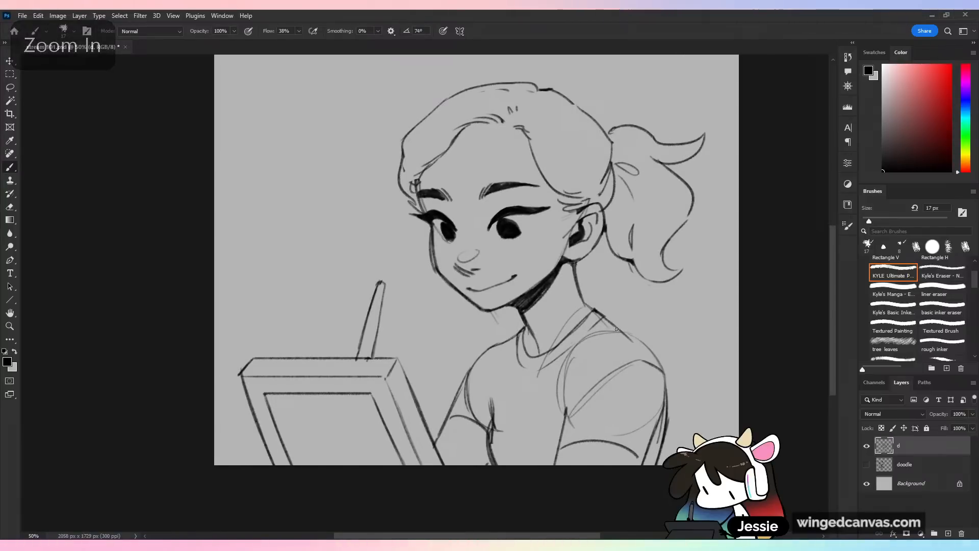
pyautogui.moveTo(556, 213); pyautogui.dragTo(537, 250)
pyautogui.moveTo(539, 248); pyautogui.dragTo(569, 209)
pyautogui.hotkey('ctrl', 'z')
pyautogui.hotkey('ctrl', 'z')
pyautogui.moveTo(510, 127); pyautogui.dragTo(515, 159)
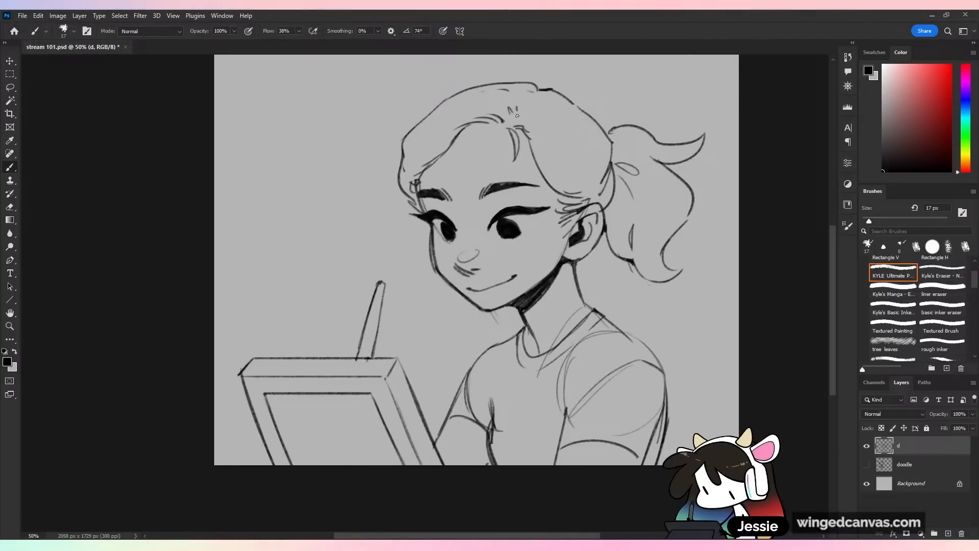
pyautogui.hotkey('ctrl', '-')
pyautogui.hotkey('ctrl', '=')
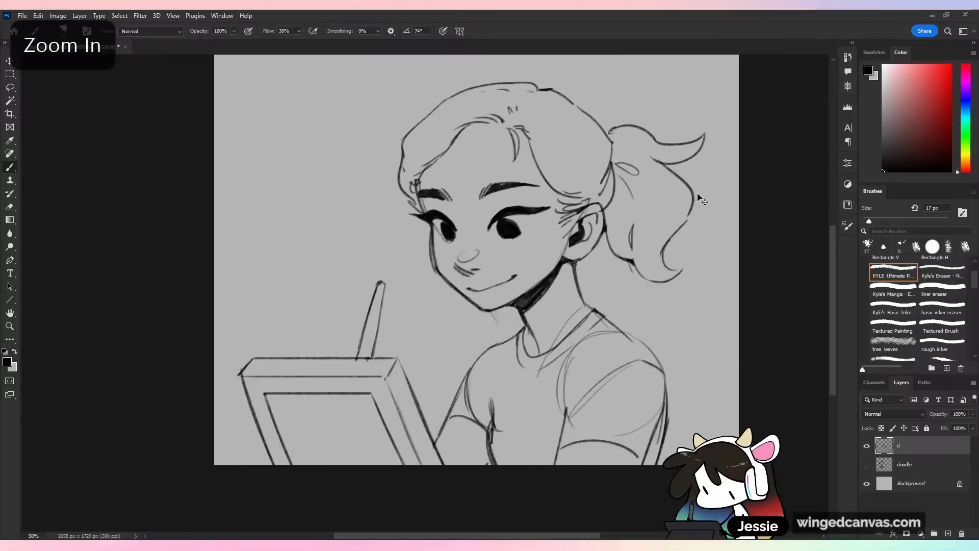
# - Enlarge the whole sketch to 102.76% so that it fills more of the canvas down to its lower edge
pyautogui.hotkey('ctrl', '-')
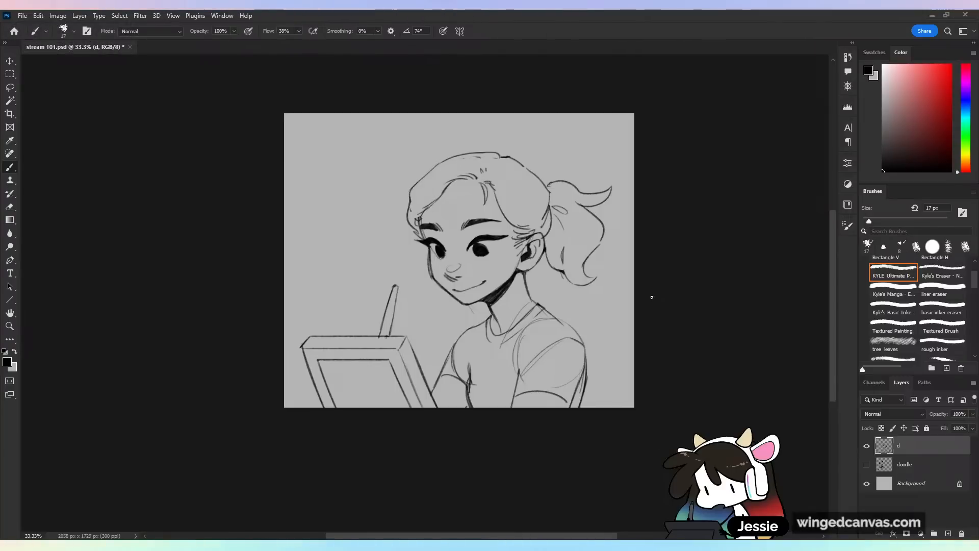
pyautogui.moveTo(645, 280); pyautogui.dragTo(649, 320)
pyautogui.press('v')
pyautogui.moveTo(523, 278); pyautogui.dragTo(527, 280)
pyautogui.moveTo(465, 173); pyautogui.dragTo(467, 166)
pyautogui.click(505, 33)
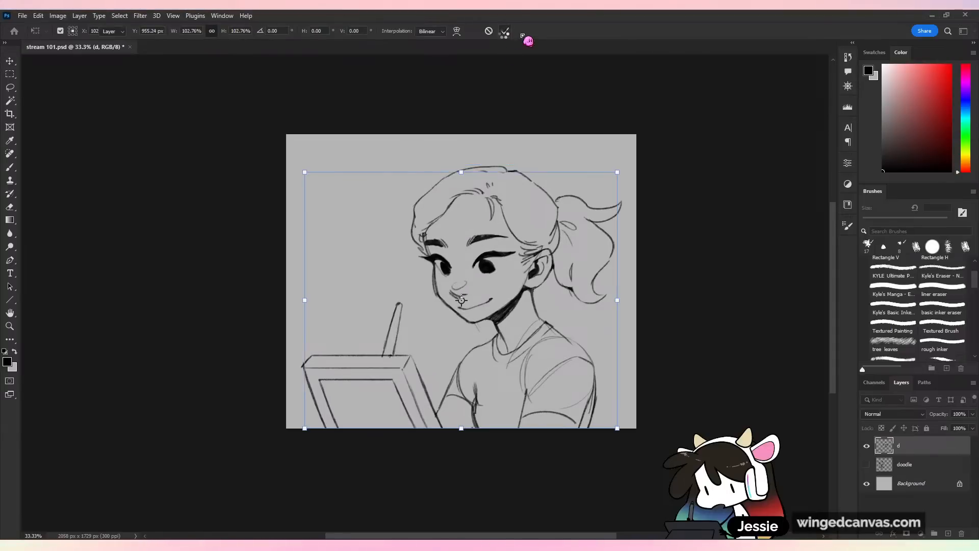
# - Crop a strip off the canvas's upper edge, keep the doodle layer hidden, and save the file
pyautogui.press('c')
pyautogui.click(867, 465)
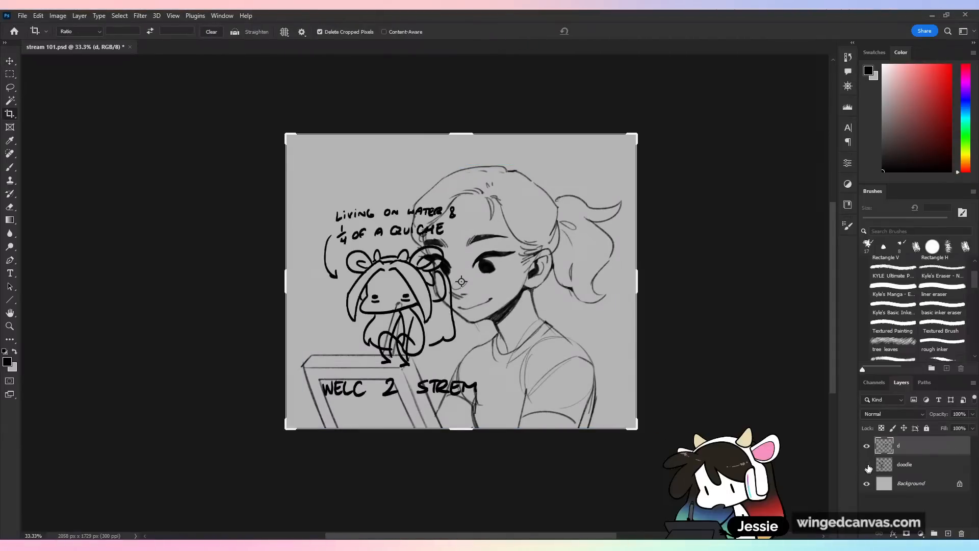
pyautogui.click(867, 465)
pyautogui.moveTo(464, 134); pyautogui.dragTo(464, 141)
pyautogui.click(598, 33)
pyautogui.hotkey('ctrl', '+')
pyautogui.hotkey('ctrl', 's')
pyautogui.moveTo(722, 402); pyautogui.dragTo(686, 419)
pyautogui.click(10, 168)
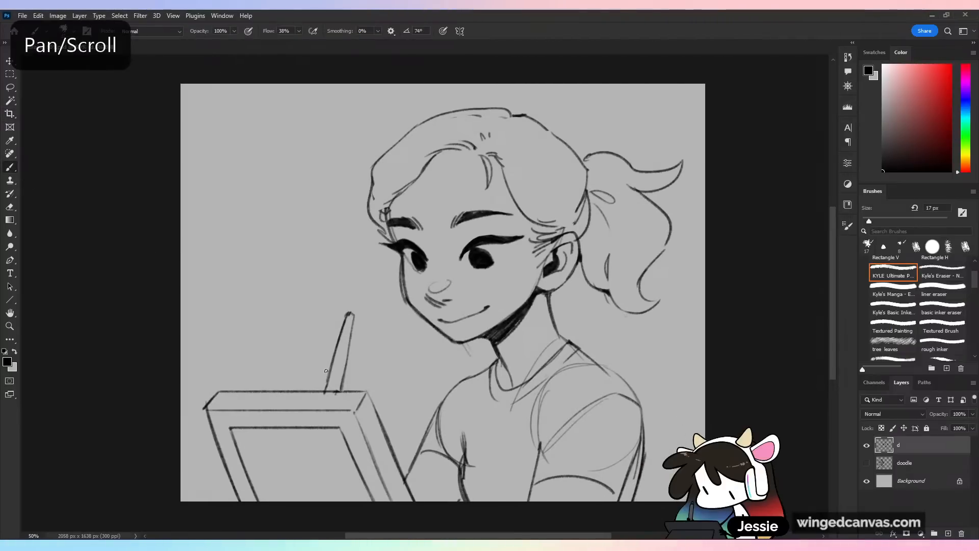
# - Lower the sketch layer d to 26% opacity and add a new layer named t above it
pyautogui.click(972, 413)
pyautogui.moveTo(971, 425); pyautogui.dragTo(937, 434)
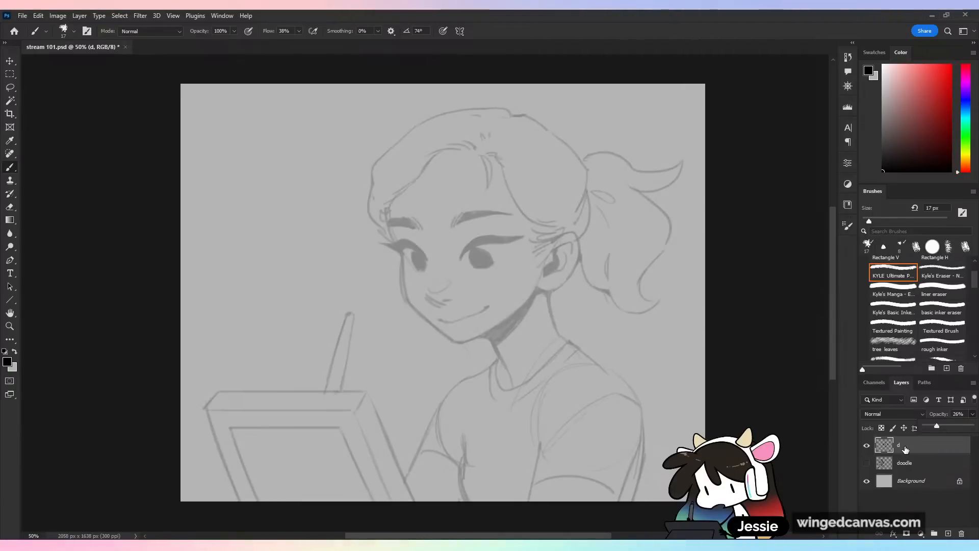
pyautogui.hotkey('ctrl', 'shift', 'alt', 'n')
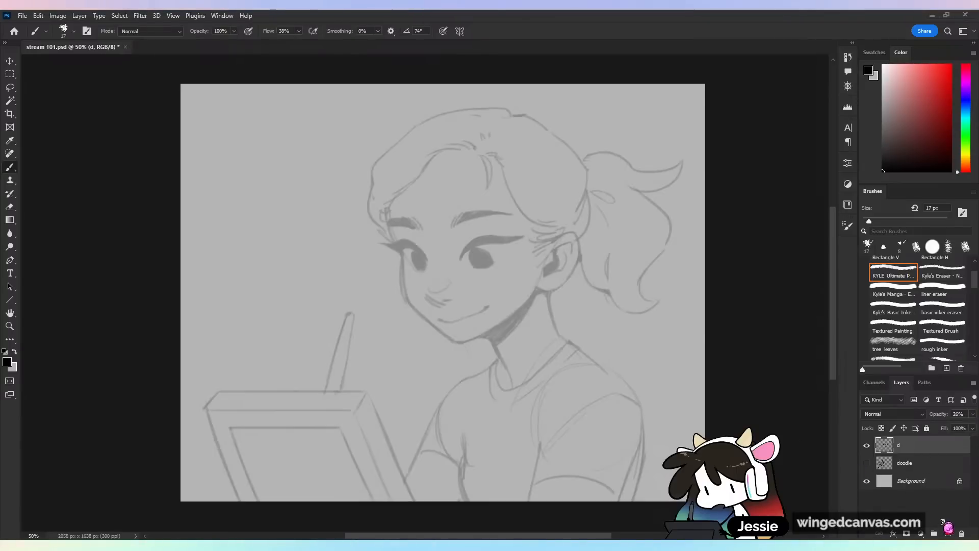
pyautogui.doubleClick(905, 445)
pyautogui.write('t')
pyautogui.press('Return')
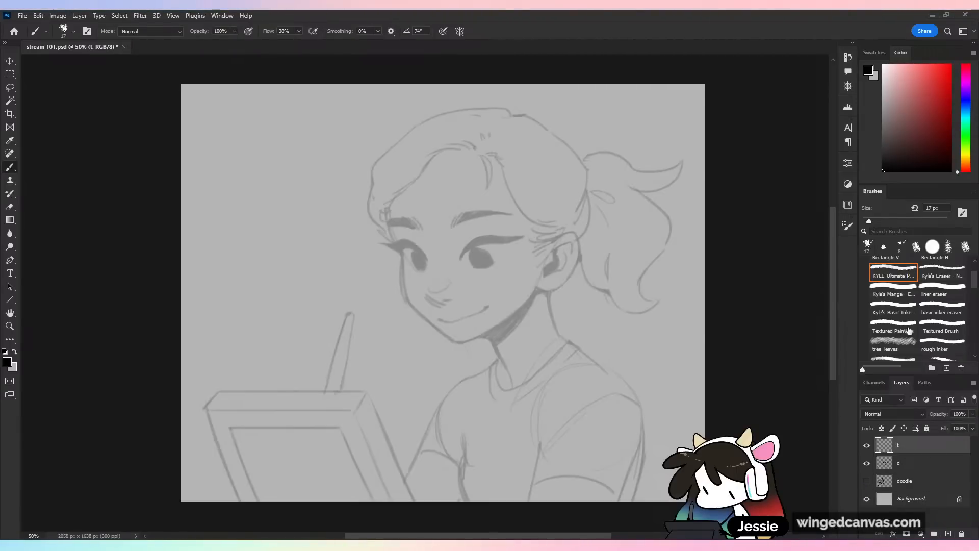
# - Choose the rough inker brush and test it with a zigzag stroke over the face, undoing the stroke
pyautogui.click(942, 346)
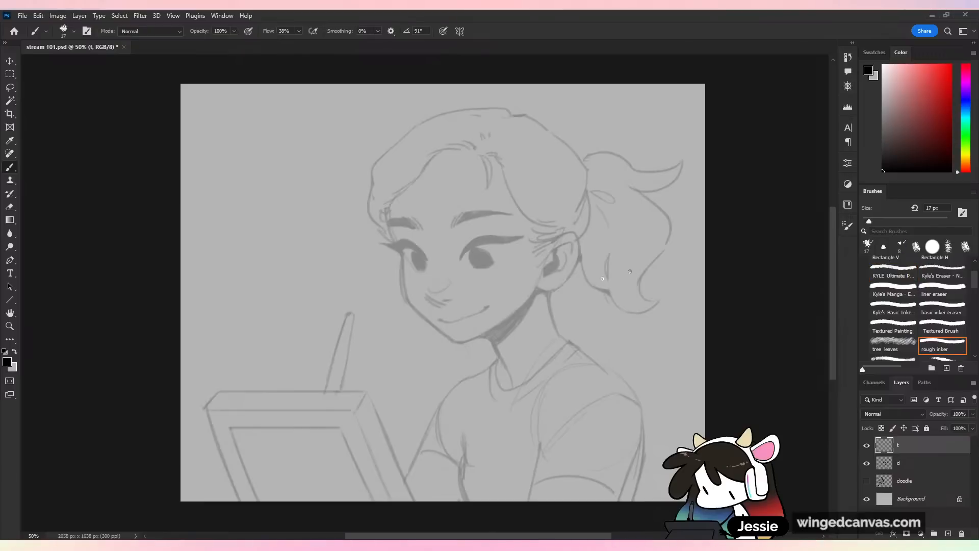
pyautogui.moveTo(531, 235); pyautogui.dragTo(491, 371)
pyautogui.hotkey('ctrl', '+')
pyautogui.hotkey('ctrl', 'z')
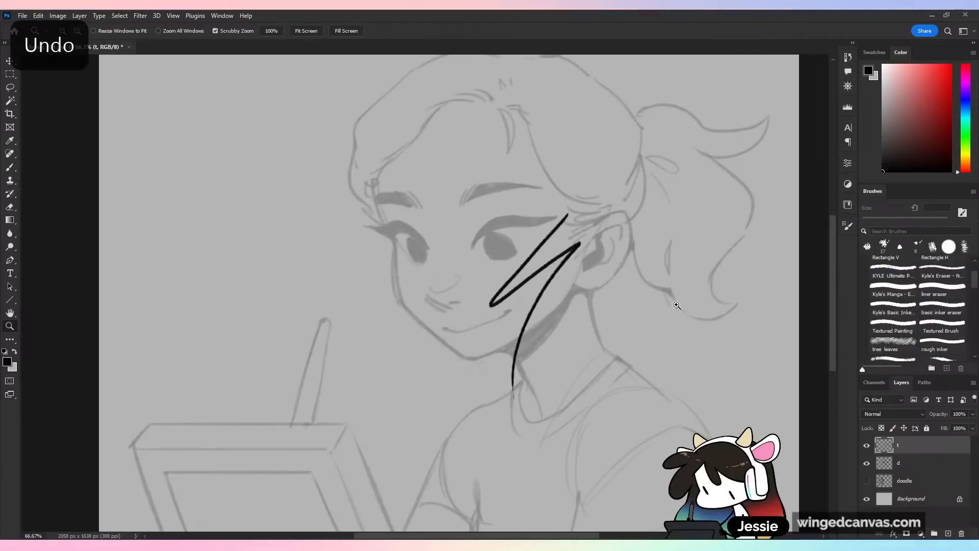
# - Ink the far side of the face from the hairline down past the eye, undoing the stroke that continues along the cheek
pyautogui.hotkey('ctrl', '+')
pyautogui.moveTo(629, 245); pyautogui.dragTo(626, 341)
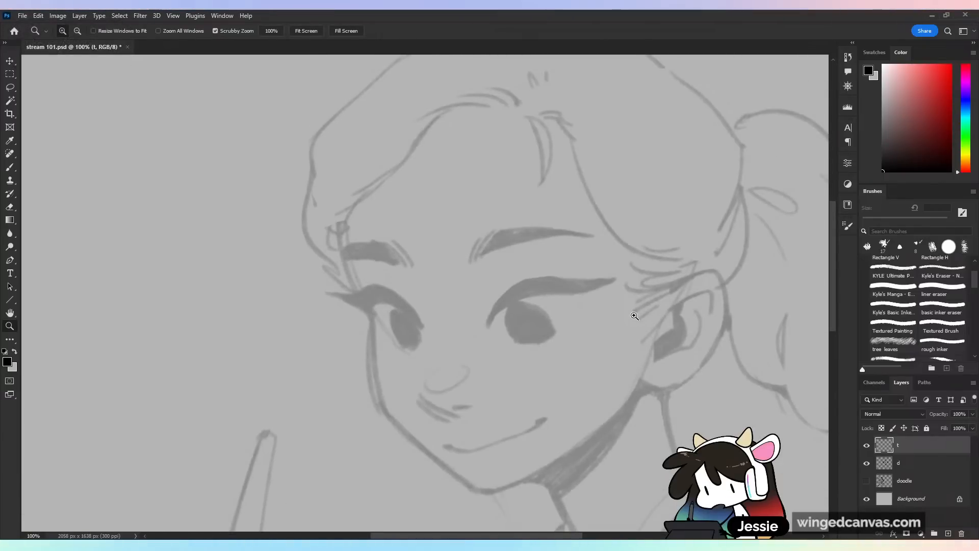
pyautogui.hotkey('ctrl', '-')
pyautogui.hotkey('ctrl', '-')
pyautogui.hotkey('ctrl', 'shift', 'h')
pyautogui.hotkey('ctrl', 'shift', 'h')
pyautogui.hotkey('ctrl', '+')
pyautogui.hotkey('ctrl', '+')
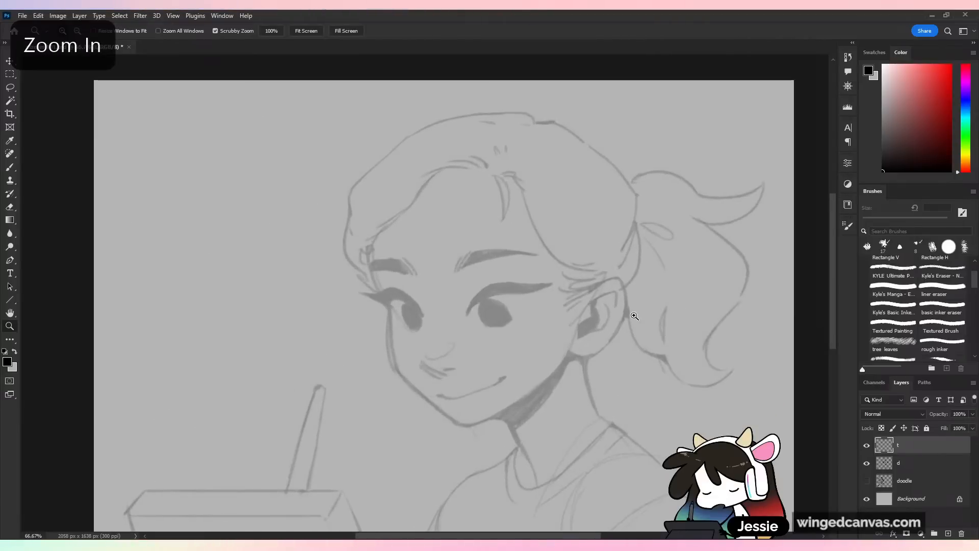
pyautogui.press('b')
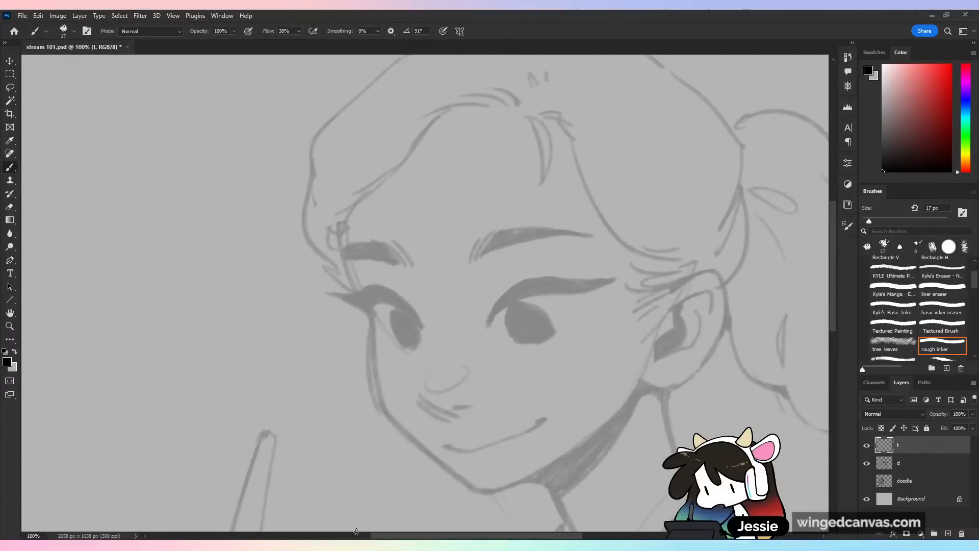
pyautogui.moveTo(346, 247)
pyautogui.mouseDown()
pyautogui.moveTo(362, 288)
pyautogui.moveTo(341, 222)
pyautogui.moveTo(370, 336)
pyautogui.mouseUp()
pyautogui.moveTo(365, 299)
pyautogui.mouseDown()
pyautogui.moveTo(385, 401)
pyautogui.moveTo(399, 422)
pyautogui.mouseUp()
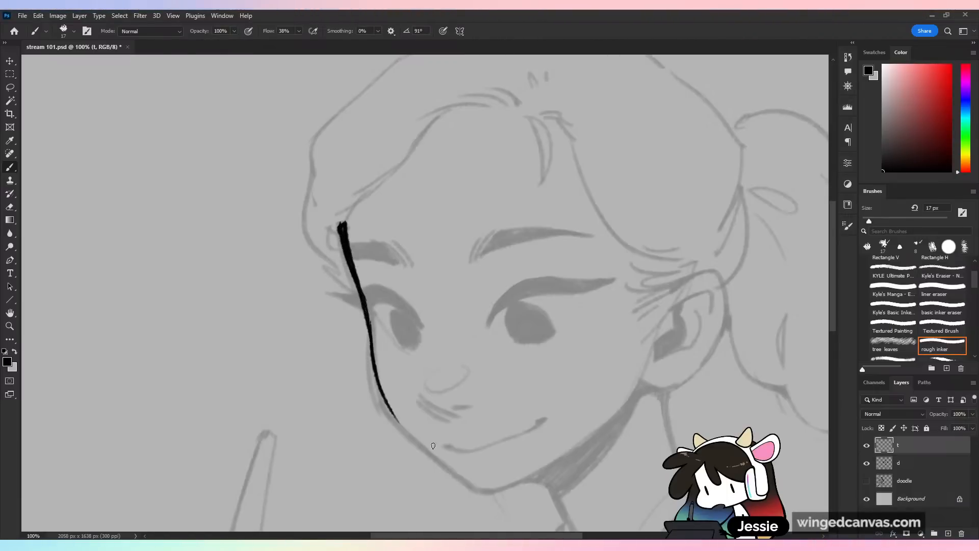
pyautogui.hotkey('ctrl', 'z')
pyautogui.hotkey('ctrl', 'z')
pyautogui.hotkey('ctrl', '-')
pyautogui.hotkey('ctrl', '-')
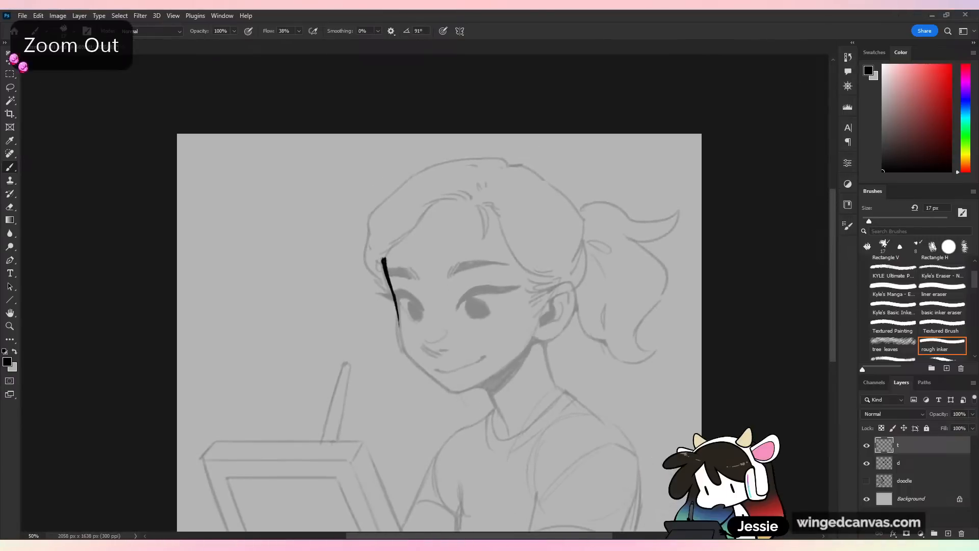
# - Open crow 7 - state1-1.png and examine the character's line weights and colored outlines, undoing the trial marks made on it
pyautogui.click(23, 16)
pyautogui.click(28, 425)
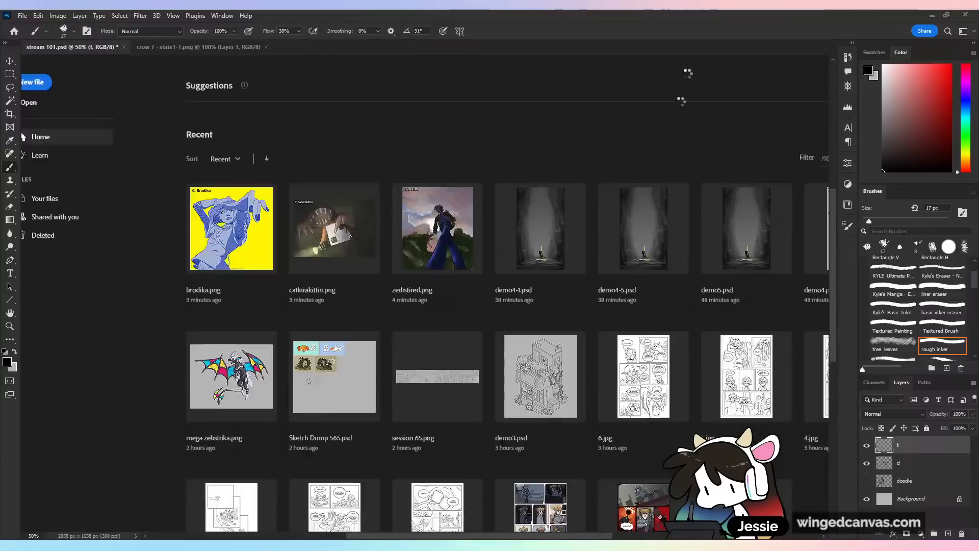
pyautogui.hotkey('ctrl', '+')
pyautogui.hotkey('ctrl', '+')
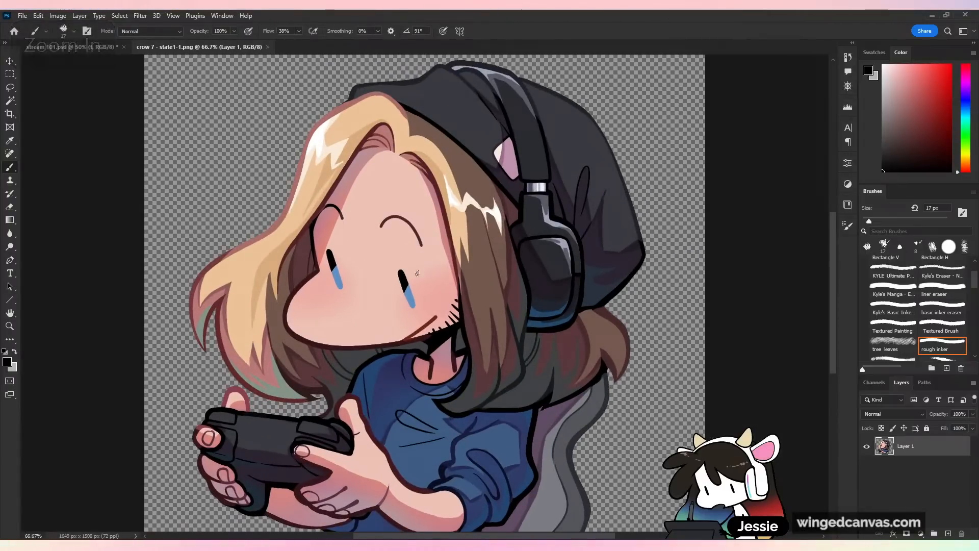
pyautogui.moveTo(410, 255); pyautogui.dragTo(426, 267)
pyautogui.hotkey('ctrl', 'z')
pyautogui.moveTo(227, 114); pyautogui.dragTo(257, 168)
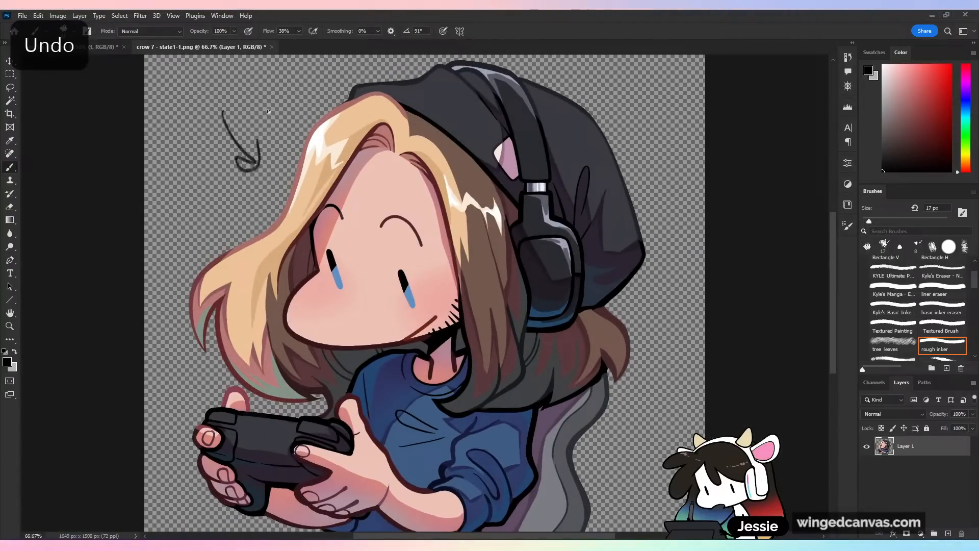
pyautogui.hotkey('ctrl', 'z')
pyautogui.hotkey('ctrl', '-')
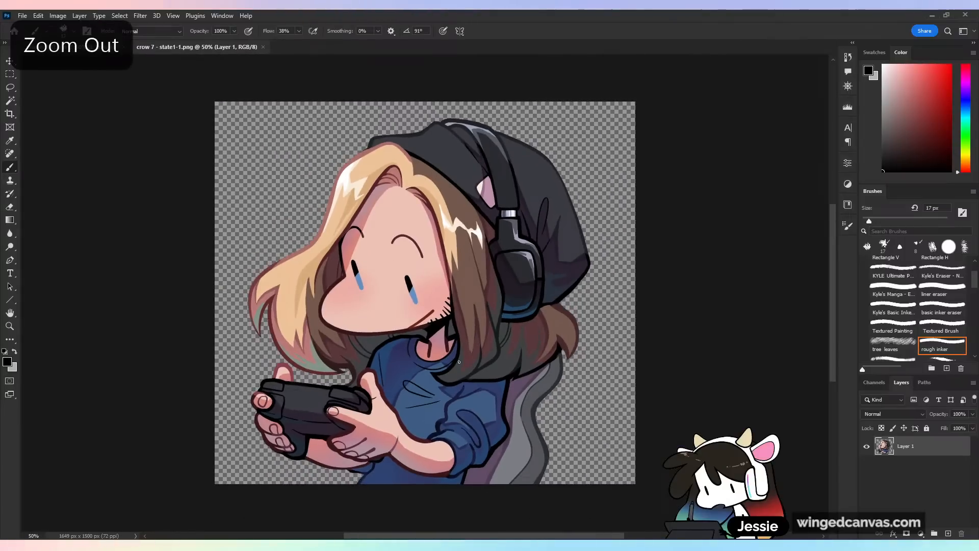
# - Open grace 1-1.png, compare its outlines with the crow 7 artwork, and close both reference images
pyautogui.click(22, 16)
pyautogui.click(32, 37)
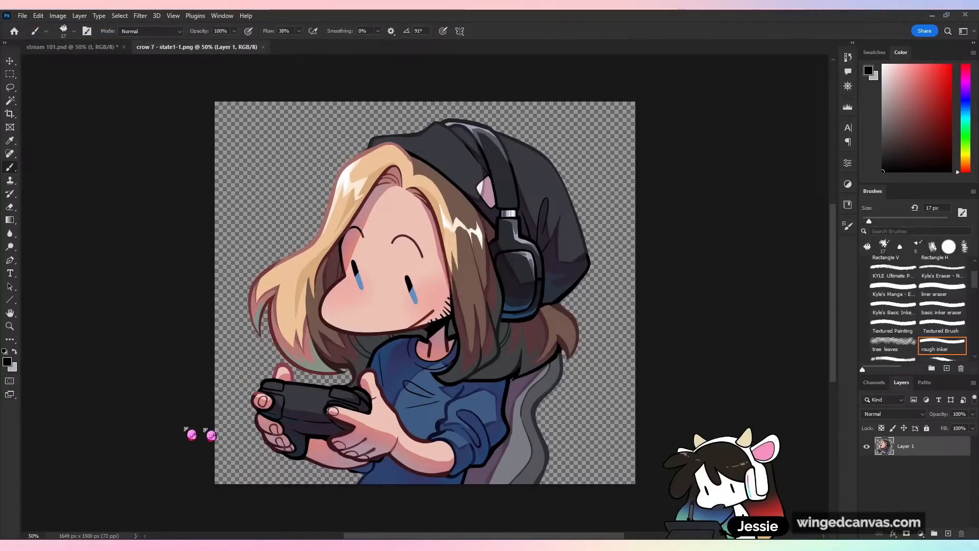
pyautogui.hotkey('ctrl', '-')
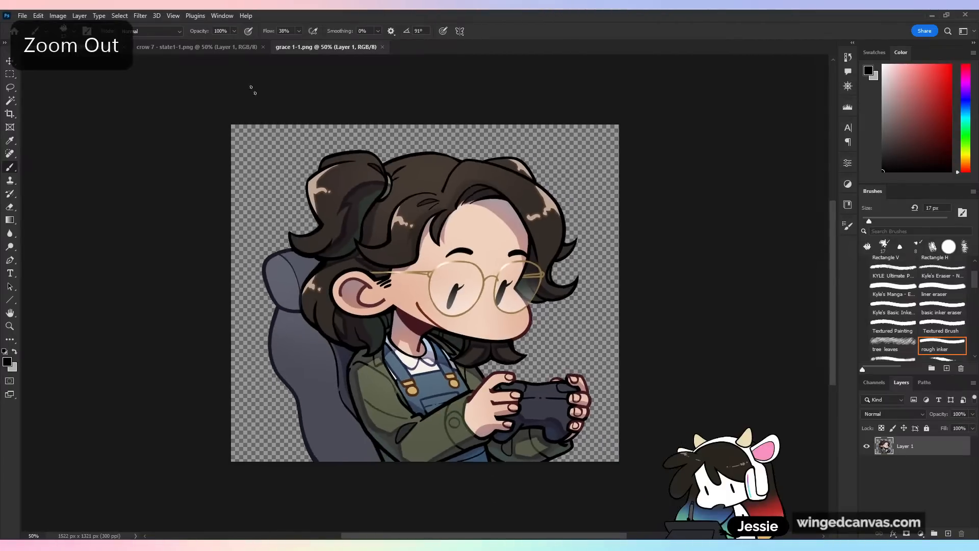
pyautogui.click(243, 47)
pyautogui.click(317, 49)
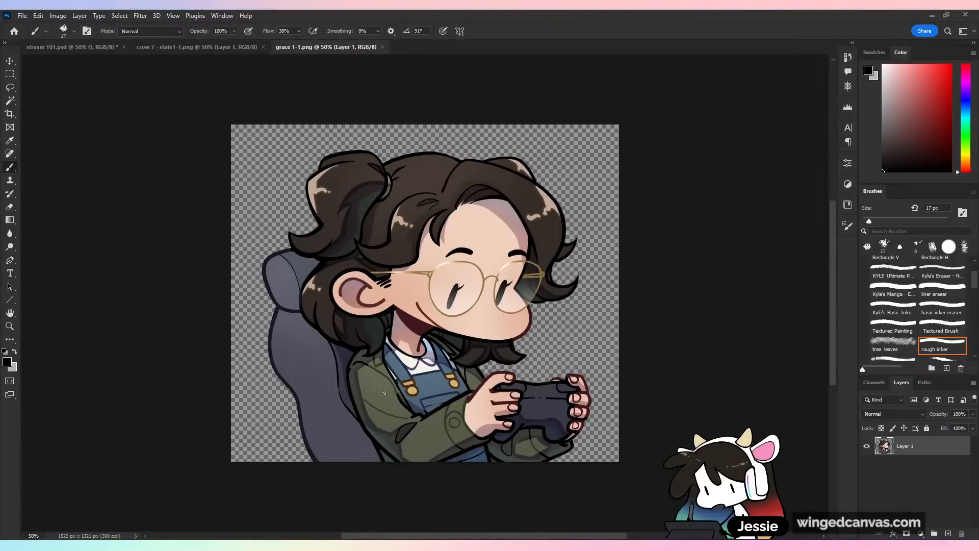
pyautogui.click(382, 47)
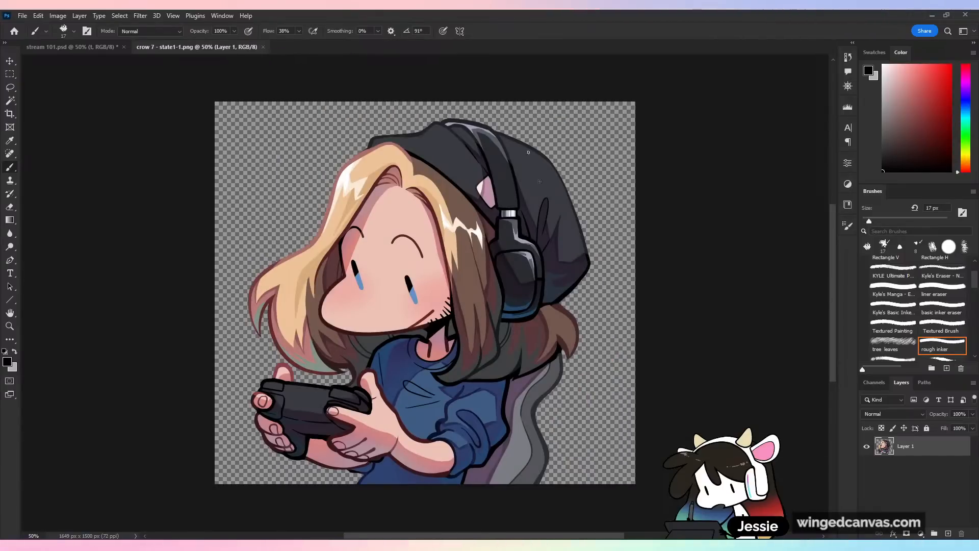
pyautogui.click(263, 47)
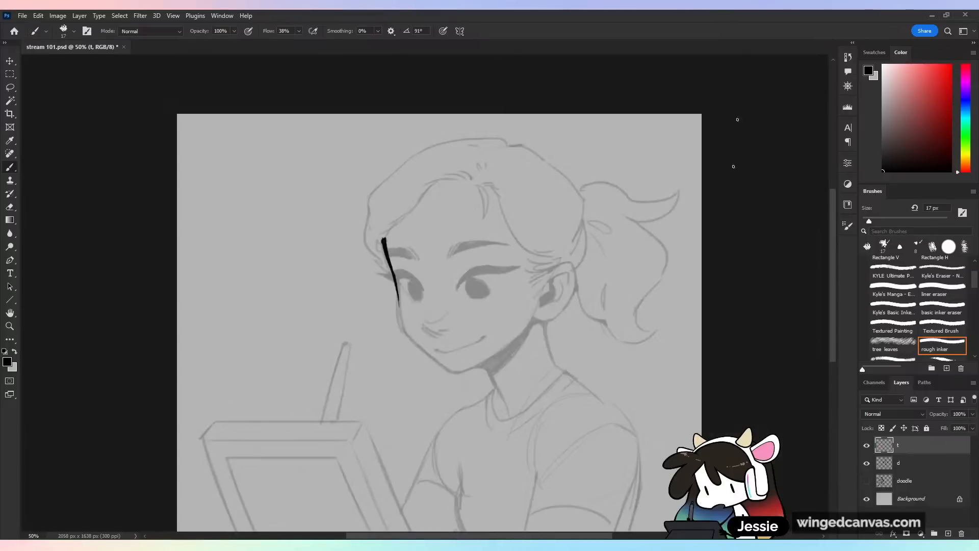
# - Extend the inked far-side face contour down toward the cheek, undoing unsatisfactory strokes
pyautogui.hotkey('ctrl', '+')
pyautogui.moveTo(422, 287); pyautogui.dragTo(444, 276)
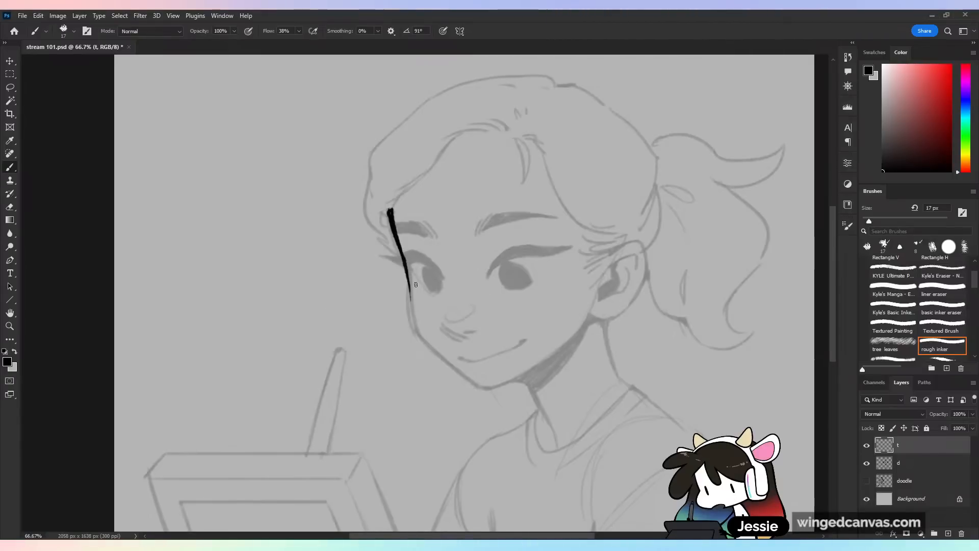
pyautogui.hotkey('ctrl', '=')
pyautogui.moveTo(401, 275); pyautogui.dragTo(411, 343)
pyautogui.moveTo(403, 297); pyautogui.dragTo(429, 368)
pyautogui.hotkey('ctrl', 'z')
pyautogui.hotkey('ctrl', 'z')
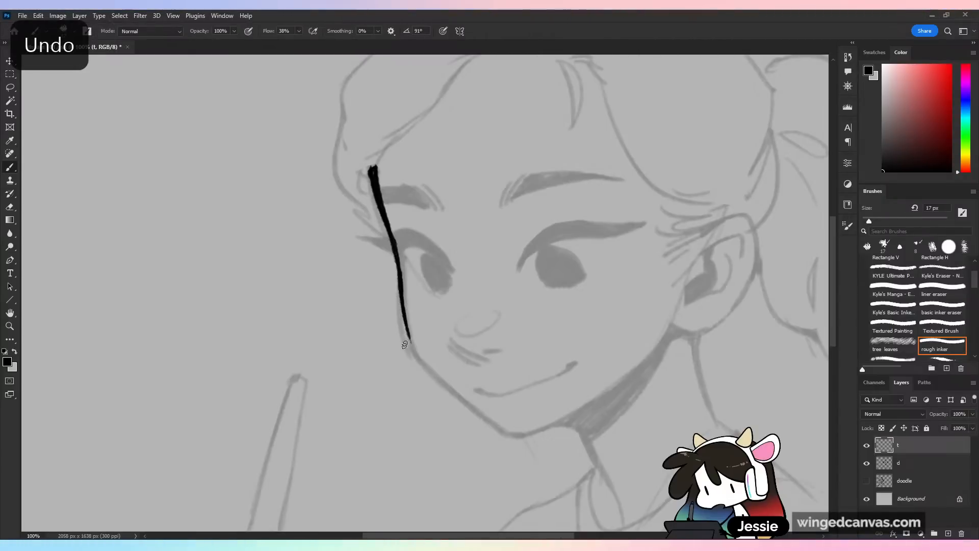
pyautogui.moveTo(468, 319); pyautogui.dragTo(439, 268)
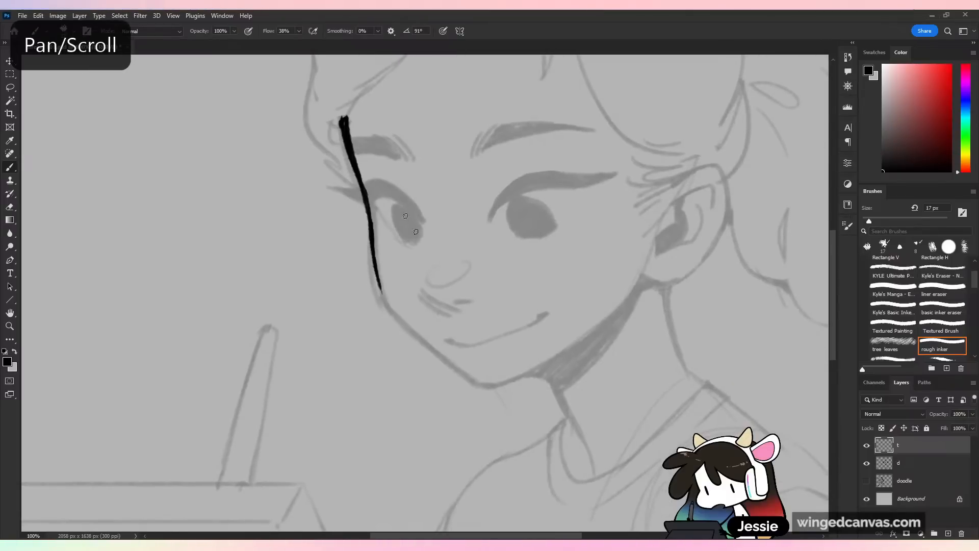
# - Ink the cheek and jawline around the chin to a thick end below the ear, and add the front neck line
pyautogui.moveTo(373, 238); pyautogui.dragTo(380, 283)
pyautogui.moveTo(371, 242); pyautogui.dragTo(395, 319)
pyautogui.moveTo(381, 287)
pyautogui.mouseDown()
pyautogui.moveTo(398, 323)
pyautogui.moveTo(429, 344)
pyautogui.mouseUp()
pyautogui.moveTo(392, 311)
pyautogui.mouseDown()
pyautogui.moveTo(443, 358)
pyautogui.moveTo(400, 324)
pyautogui.moveTo(425, 349)
pyautogui.moveTo(506, 385)
pyautogui.moveTo(549, 362)
pyautogui.moveTo(643, 276)
pyautogui.moveTo(629, 304)
pyautogui.moveTo(646, 278)
pyautogui.moveTo(656, 282)
pyautogui.moveTo(612, 318)
pyautogui.mouseUp()
pyautogui.hotkey('ctrl', 'z')
pyautogui.moveTo(531, 375); pyautogui.dragTo(555, 386)
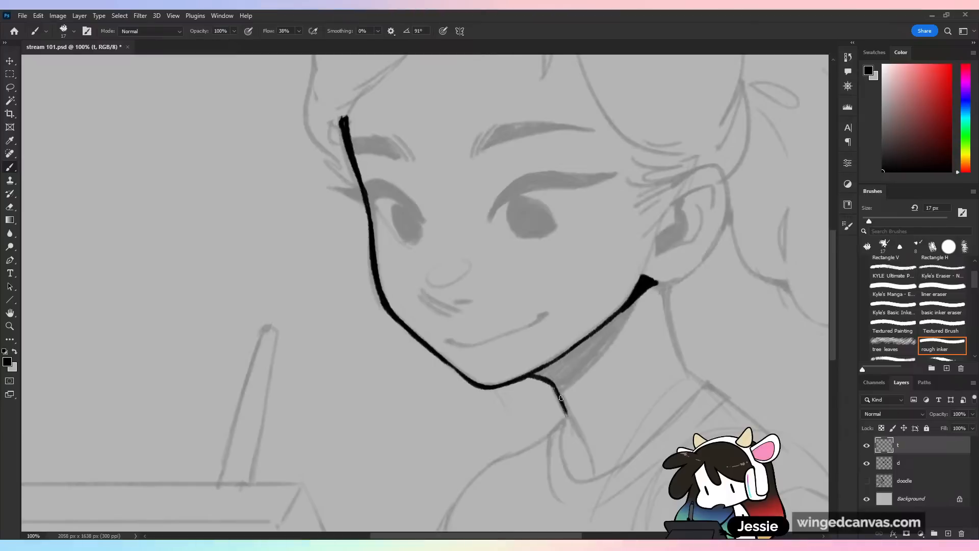
pyautogui.moveTo(576, 431); pyautogui.dragTo(583, 442)
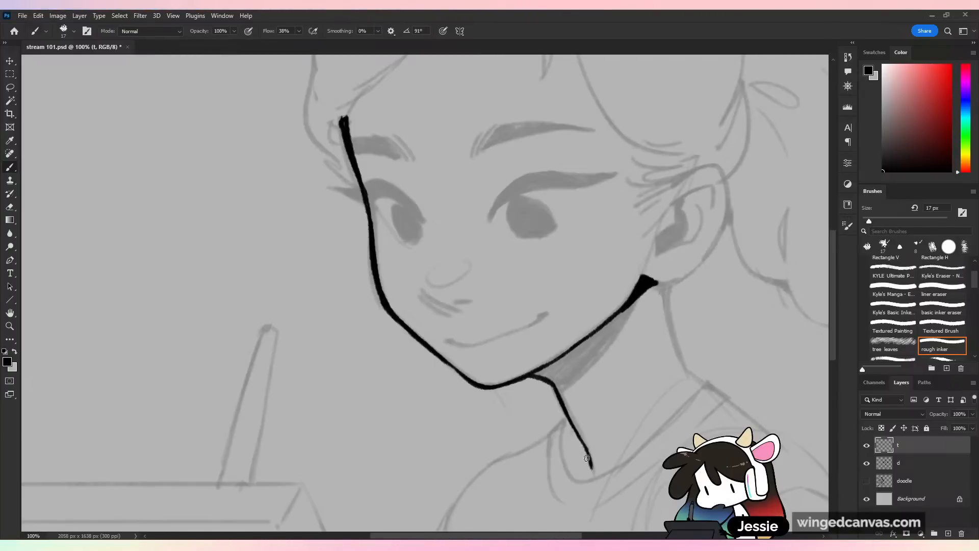
# - Open im a father.png and examine the line weights and solid blacks around the bearded figure's face, ear and neck
pyautogui.click(23, 15)
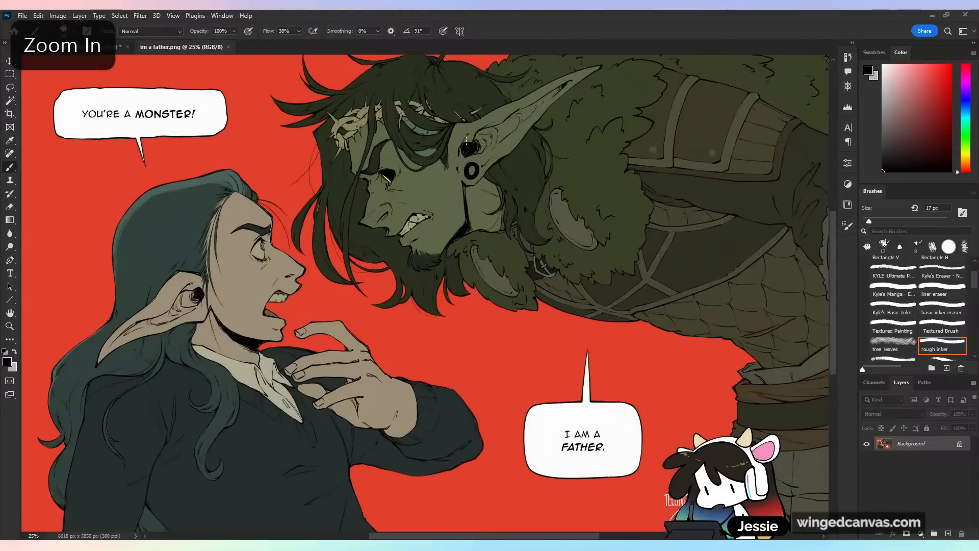
pyautogui.moveTo(474, 228); pyautogui.dragTo(499, 254)
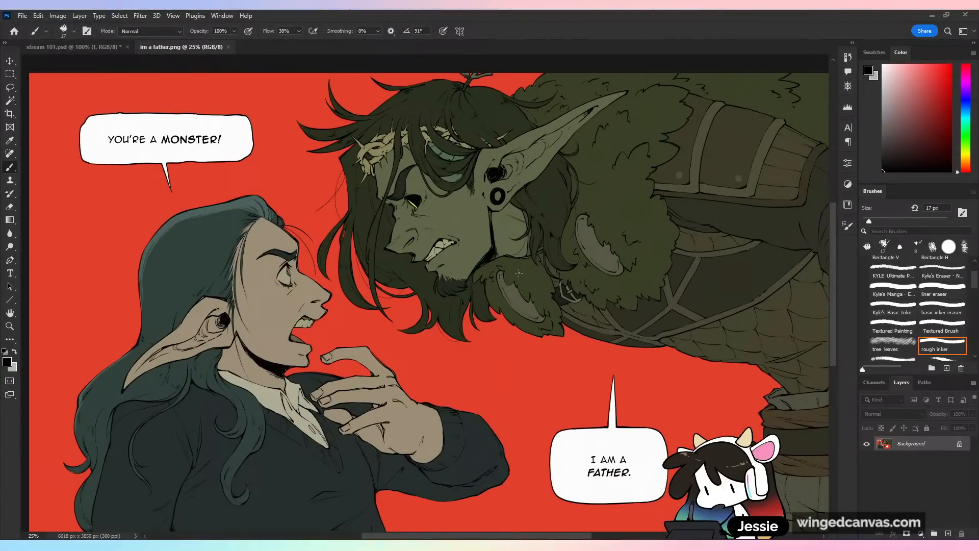
pyautogui.moveTo(572, 341); pyautogui.dragTo(553, 309)
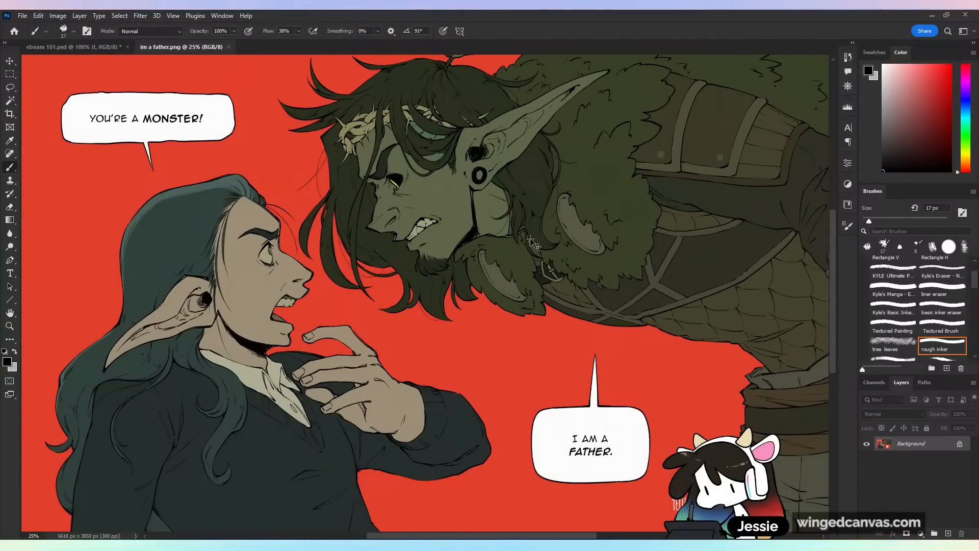
pyautogui.hotkey('ctrl', '+')
pyautogui.moveTo(501, 217); pyautogui.dragTo(499, 290)
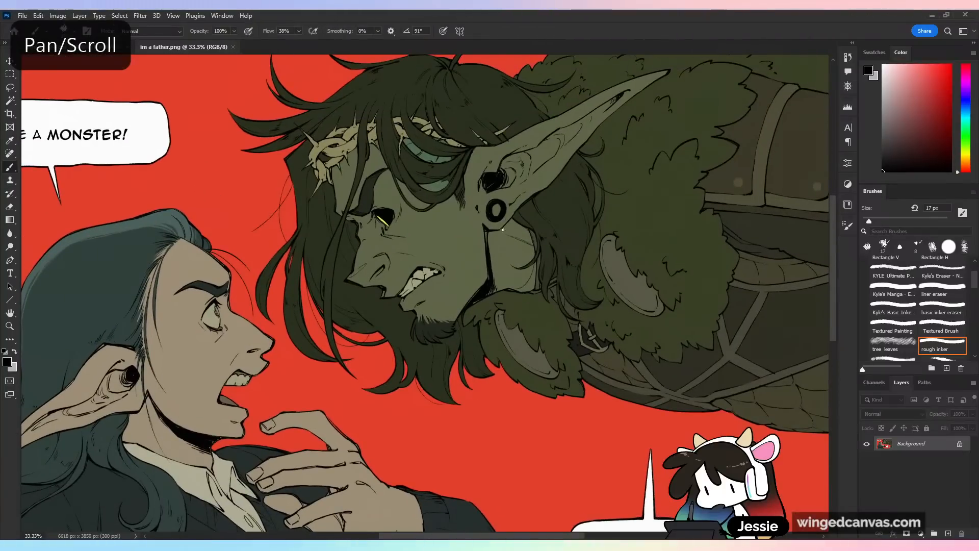
pyautogui.hotkey('ctrl', '+')
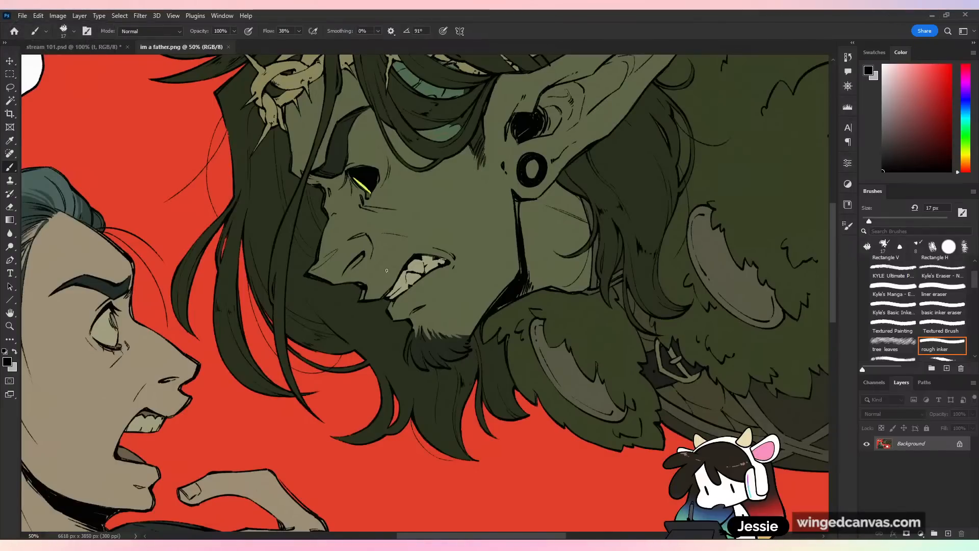
pyautogui.hotkey('ctrl', '-')
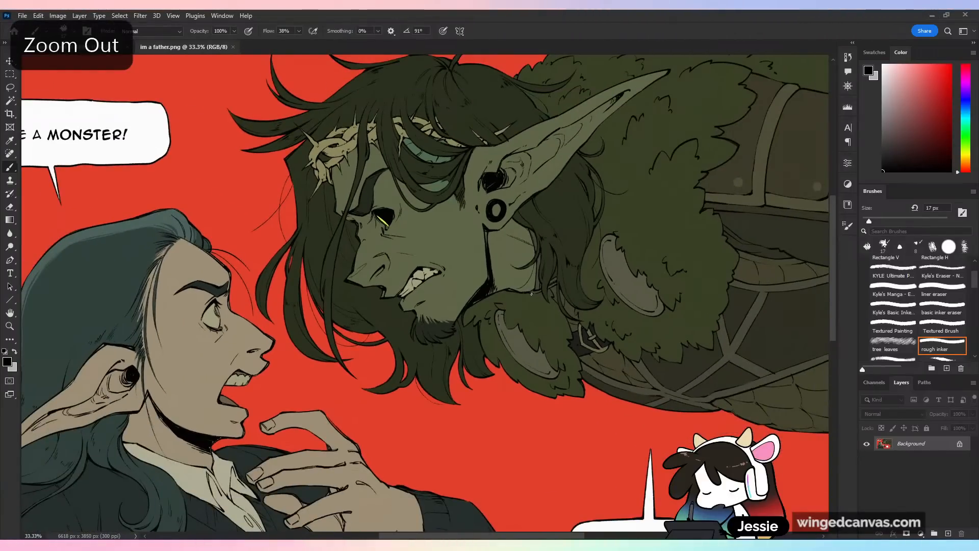
pyautogui.moveTo(459, 382); pyautogui.dragTo(503, 351)
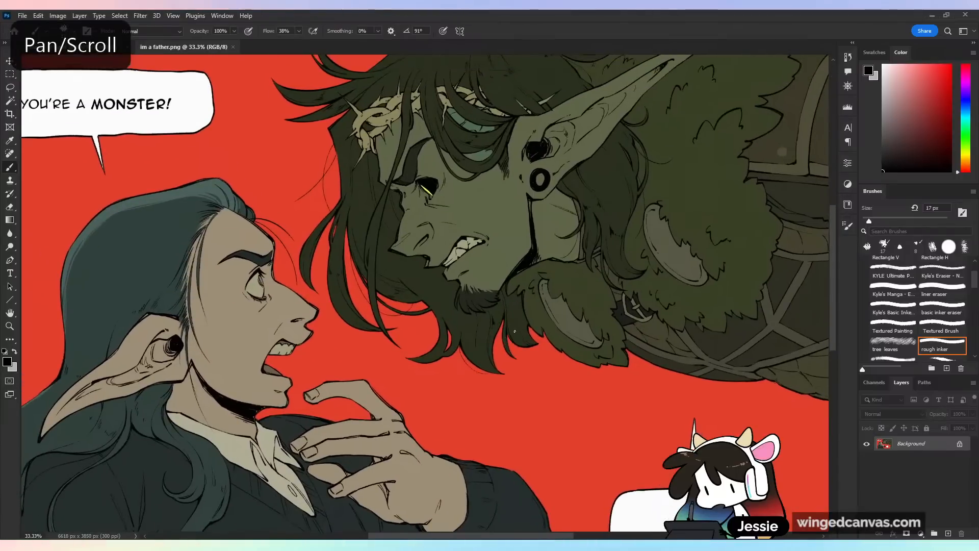
pyautogui.hotkey('ctrl', '+')
pyautogui.moveTo(599, 117); pyautogui.dragTo(532, 340)
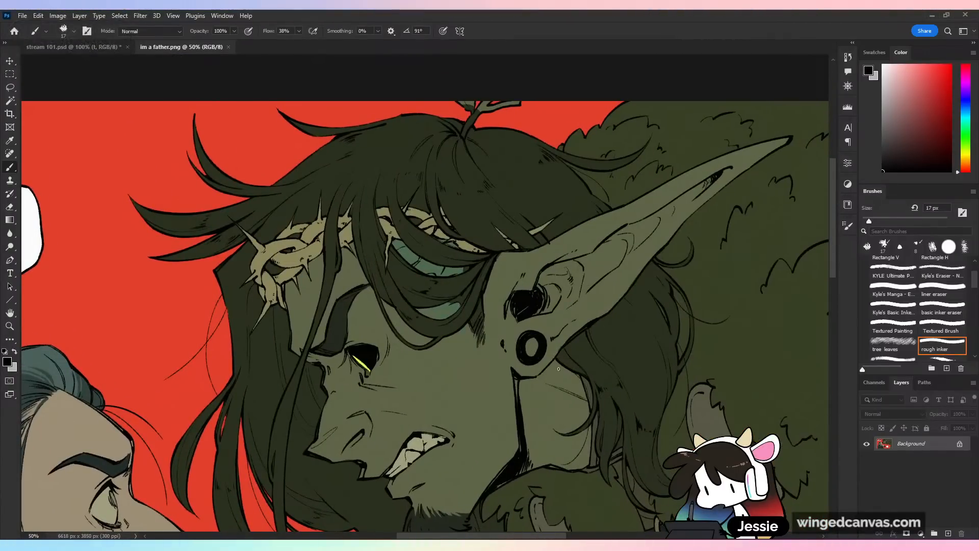
# - Examine the long-haired figure's jaw shadow, collar and hand lines, check the whole composition, and close the reference image
pyautogui.moveTo(387, 453); pyautogui.dragTo(536, 127)
pyautogui.moveTo(225, 413)
pyautogui.mouseDown()
pyautogui.moveTo(429, 372)
pyautogui.moveTo(433, 262)
pyautogui.mouseUp()
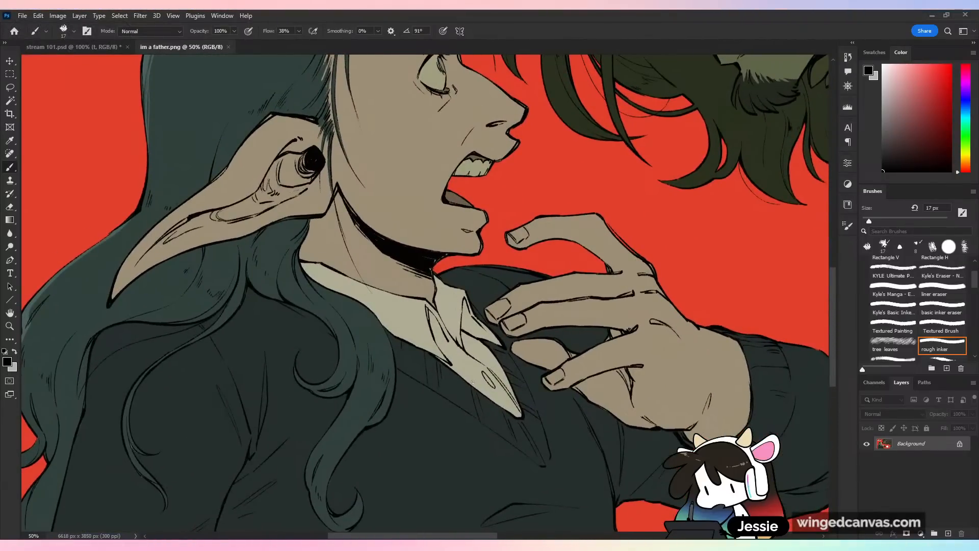
pyautogui.hotkey('ctrl', '-')
pyautogui.moveTo(561, 239); pyautogui.dragTo(426, 352)
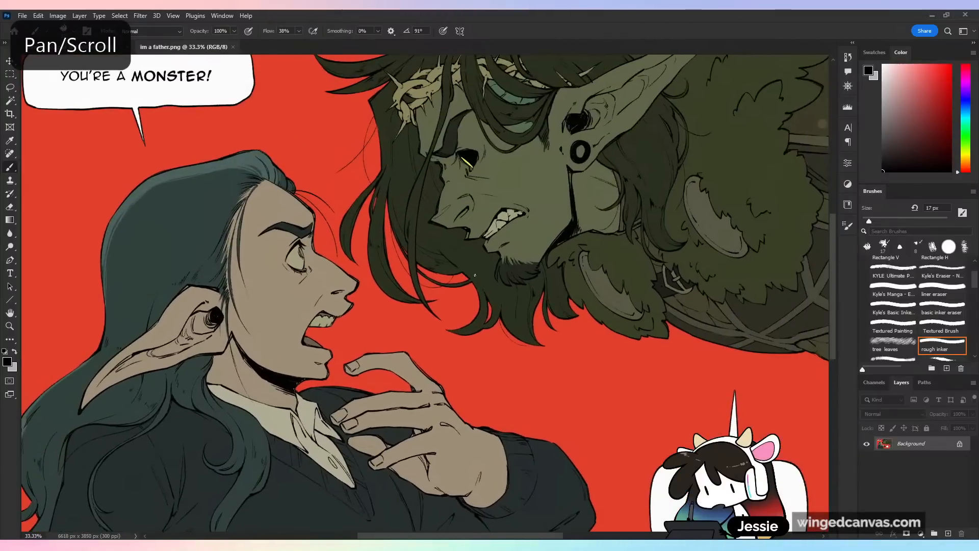
pyautogui.hotkey('ctrl', '-')
pyautogui.hotkey('ctrl', '-')
pyautogui.moveTo(563, 363); pyautogui.dragTo(517, 347)
pyautogui.hotkey('ctrl', '+')
pyautogui.moveTo(531, 304); pyautogui.dragTo(475, 278)
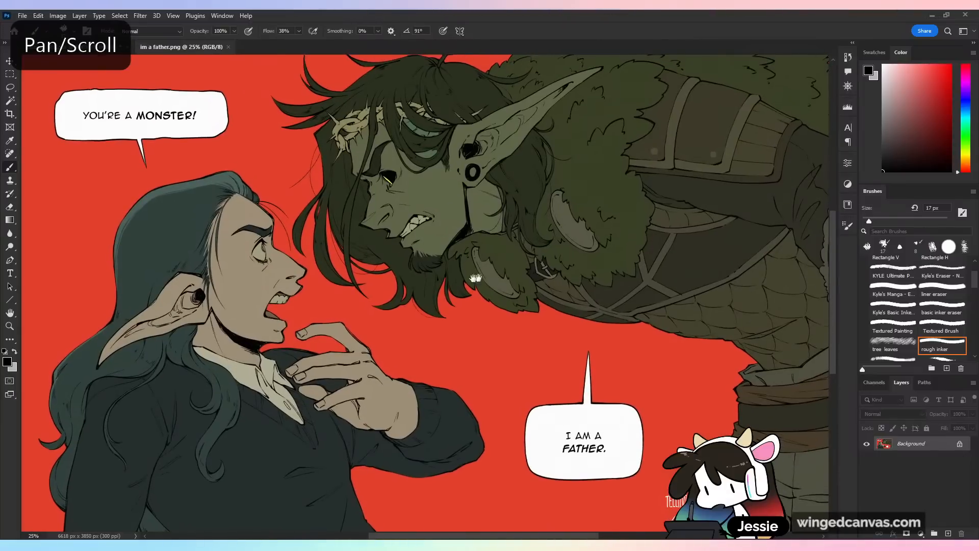
pyautogui.click(228, 46)
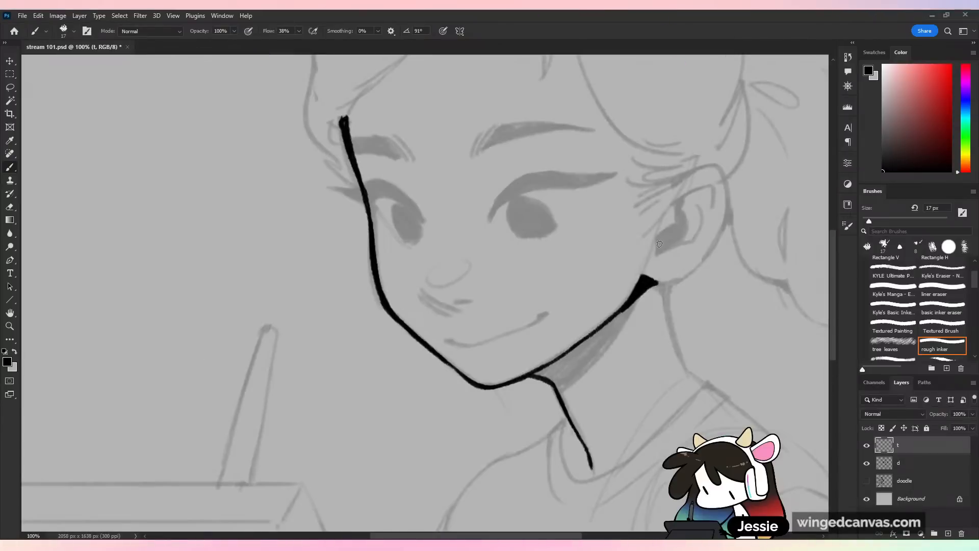
# - Save the drawing and ink the upper edge of the ear with a stroke that tapers from thick to thin
pyautogui.moveTo(711, 254); pyautogui.dragTo(559, 323)
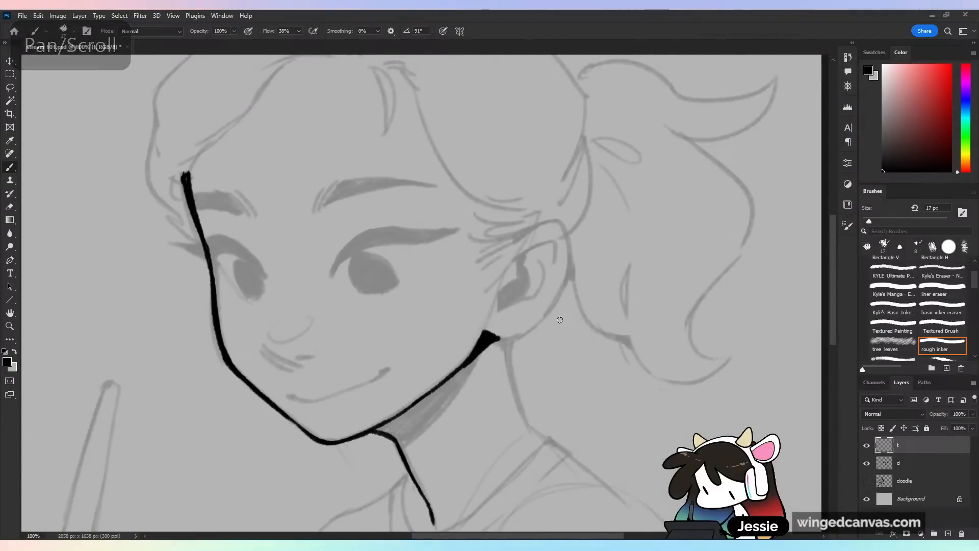
pyautogui.hotkey('ctrl', '=')
pyautogui.hotkey('ctrl', 's')
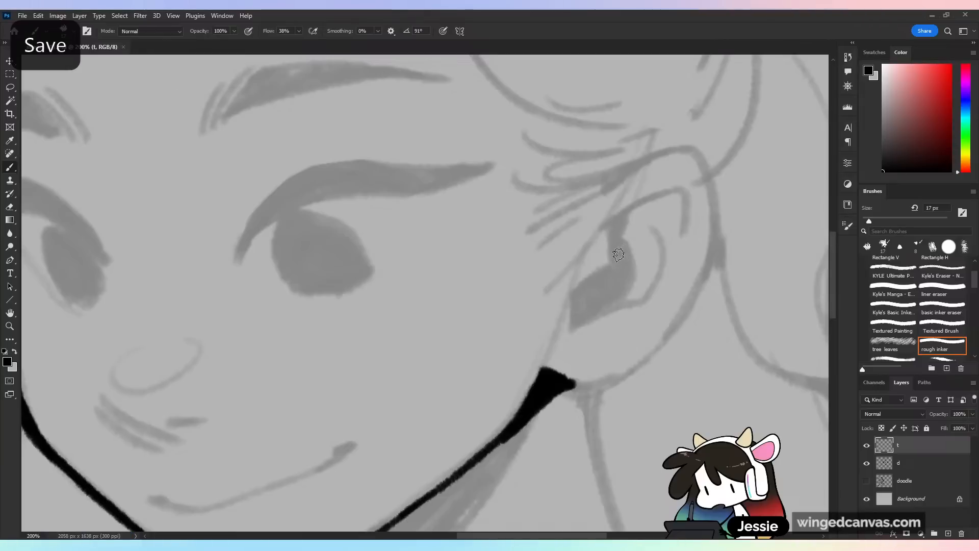
pyautogui.hotkey('ctrl', '-')
pyautogui.moveTo(615, 245); pyautogui.dragTo(598, 279)
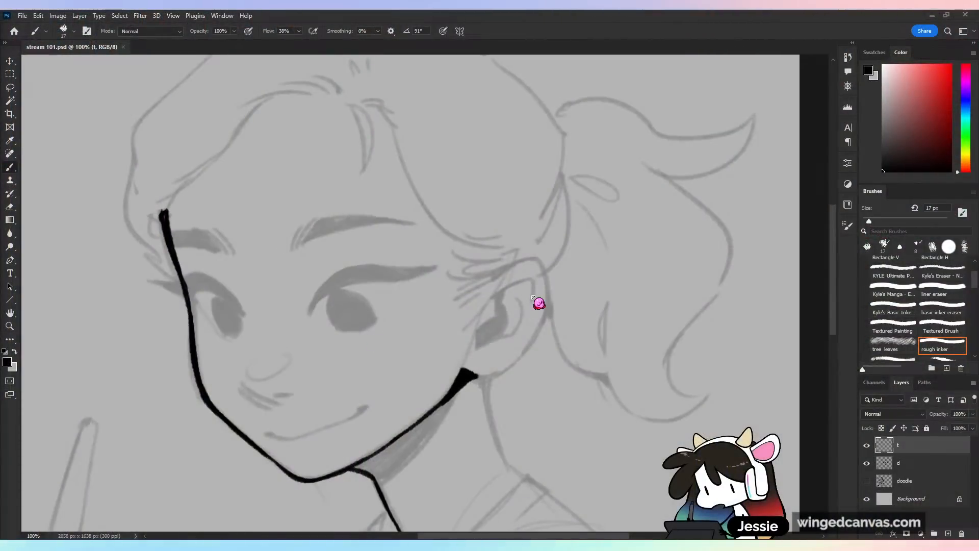
pyautogui.moveTo(536, 313); pyautogui.dragTo(521, 287)
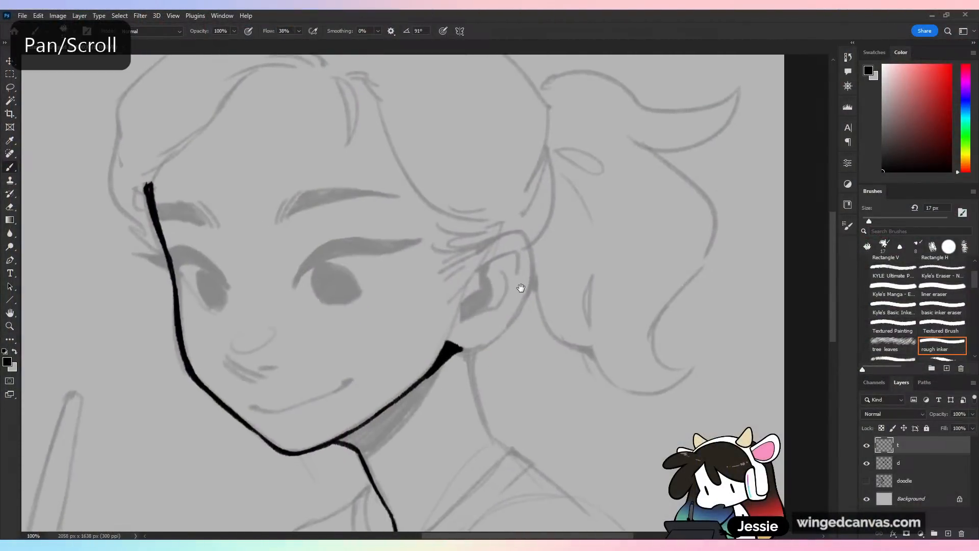
pyautogui.hotkey('ctrl', '+')
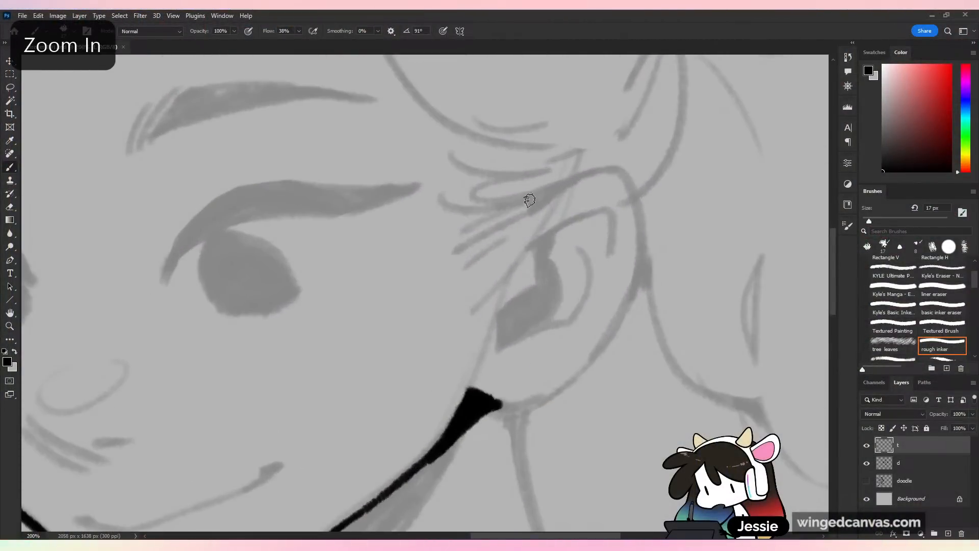
pyautogui.moveTo(521, 220)
pyautogui.mouseDown()
pyautogui.moveTo(599, 161)
pyautogui.moveTo(528, 205)
pyautogui.moveTo(605, 170)
pyautogui.mouseUp()
pyautogui.moveTo(528, 202); pyautogui.dragTo(616, 173)
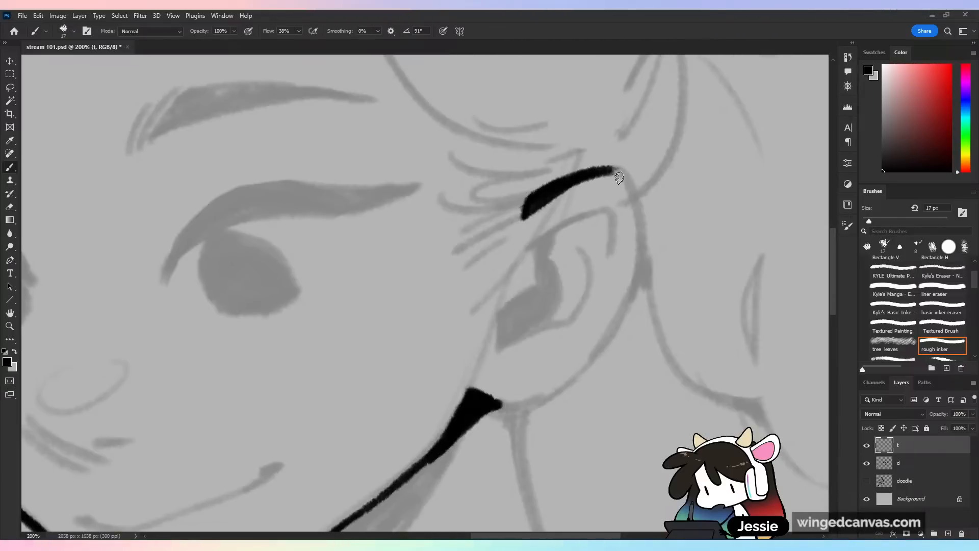
pyautogui.press('space')
pyautogui.moveTo(696, 330); pyautogui.dragTo(684, 306)
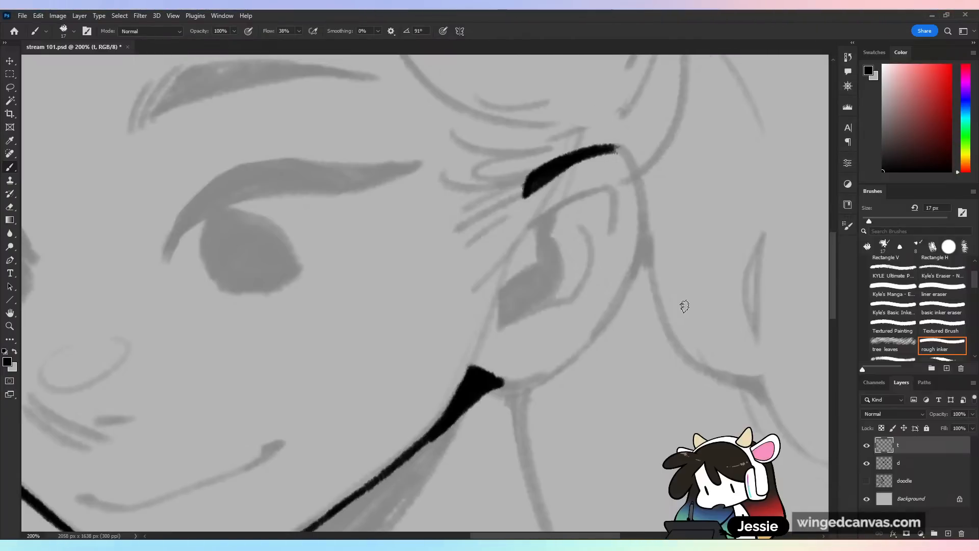
# - Raise the brush flow to 100%, ink the ear's outer rim down around the lobe to the jawline, and save the drawing
pyautogui.moveTo(617, 148)
pyautogui.mouseDown()
pyautogui.moveTo(639, 175)
pyautogui.moveTo(630, 303)
pyautogui.mouseUp()
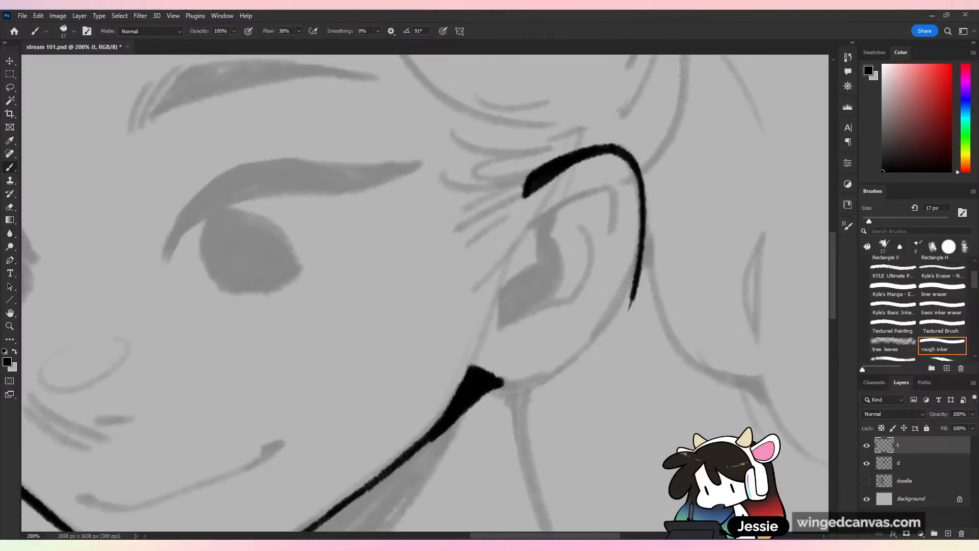
pyautogui.hotkey('ctrl', 'z')
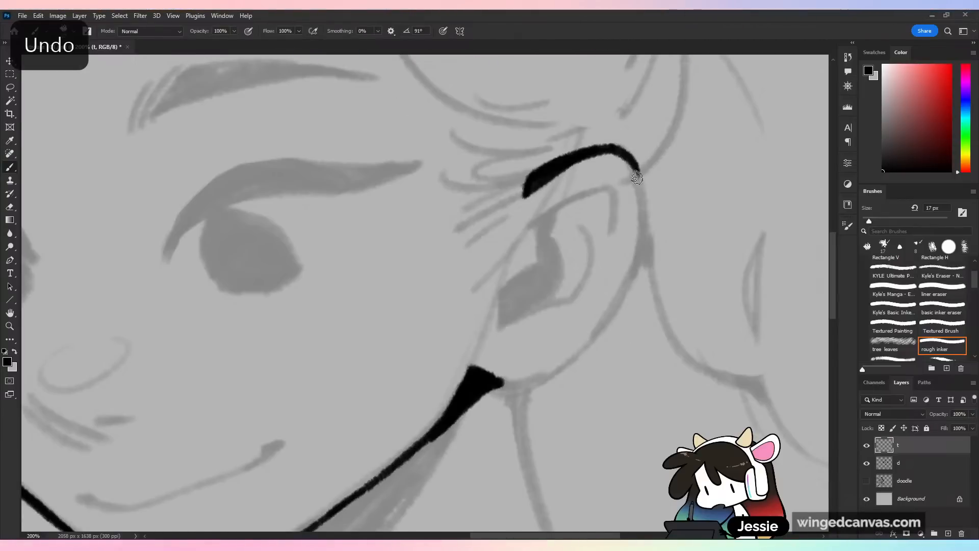
pyautogui.moveTo(640, 188); pyautogui.dragTo(638, 218)
pyautogui.hotkey('ctrl', 'z')
pyautogui.moveTo(637, 174)
pyautogui.mouseDown()
pyautogui.moveTo(637, 212)
pyautogui.moveTo(603, 330)
pyautogui.mouseUp()
pyautogui.hotkey('ctrl', 'z')
pyautogui.moveTo(638, 219)
pyautogui.mouseDown()
pyautogui.moveTo(601, 326)
pyautogui.moveTo(546, 360)
pyautogui.moveTo(530, 387)
pyautogui.moveTo(512, 384)
pyautogui.moveTo(542, 381)
pyautogui.mouseUp()
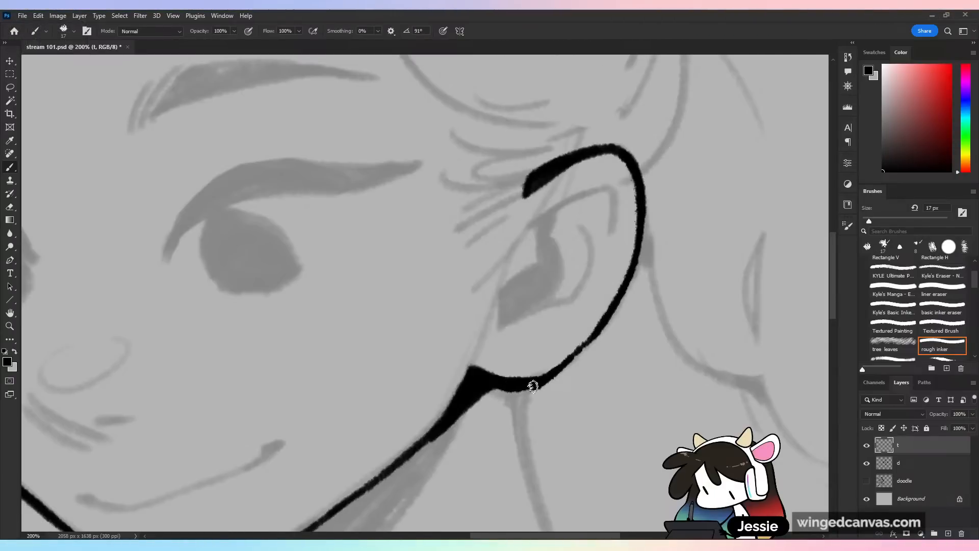
pyautogui.hotkey('ctrl', '-')
pyautogui.hotkey('ctrl', '-')
pyautogui.hotkey('ctrl', '+')
pyautogui.hotkey('ctrl', 's')
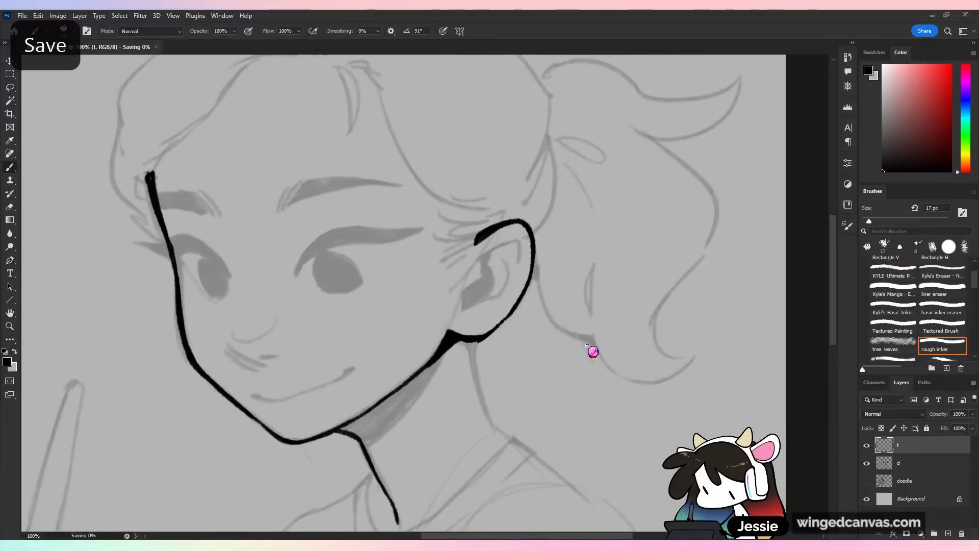
# - Ink the ear's inner upper fold and the angular contour along the front of its shadow, redoing unsatisfactory strokes
pyautogui.hotkey('ctrl', '+')
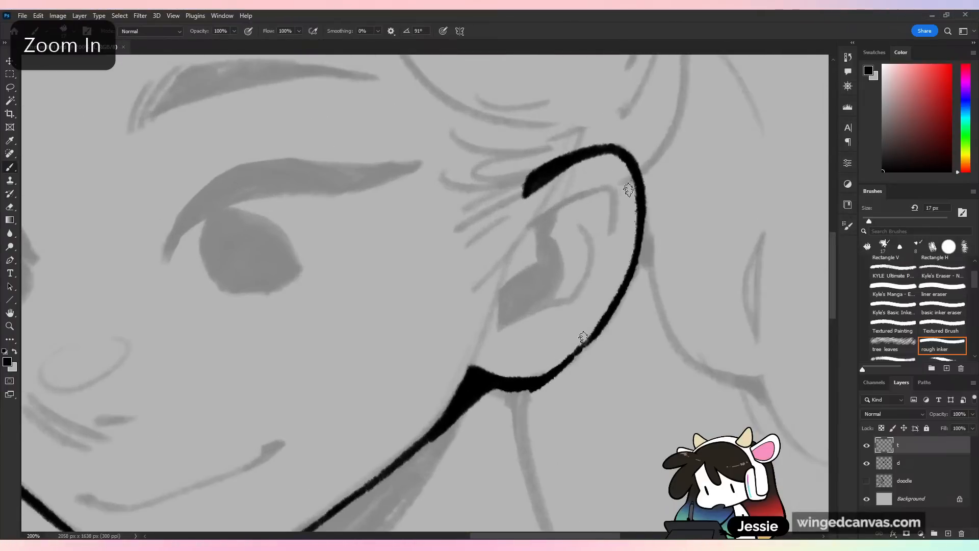
pyautogui.moveTo(613, 227); pyautogui.dragTo(608, 184)
pyautogui.hotkey('ctrl', 'z')
pyautogui.moveTo(528, 229); pyautogui.dragTo(618, 180)
pyautogui.hotkey('ctrl', 'z')
pyautogui.moveTo(530, 225)
pyautogui.mouseDown()
pyautogui.moveTo(611, 190)
pyautogui.moveTo(615, 235)
pyautogui.mouseUp()
pyautogui.moveTo(542, 215); pyautogui.dragTo(553, 270)
pyautogui.hotkey('ctrl', 'z')
pyautogui.moveTo(536, 215)
pyautogui.mouseDown()
pyautogui.moveTo(554, 284)
pyautogui.moveTo(549, 248)
pyautogui.moveTo(547, 266)
pyautogui.moveTo(515, 288)
pyautogui.moveTo(506, 329)
pyautogui.mouseUp()
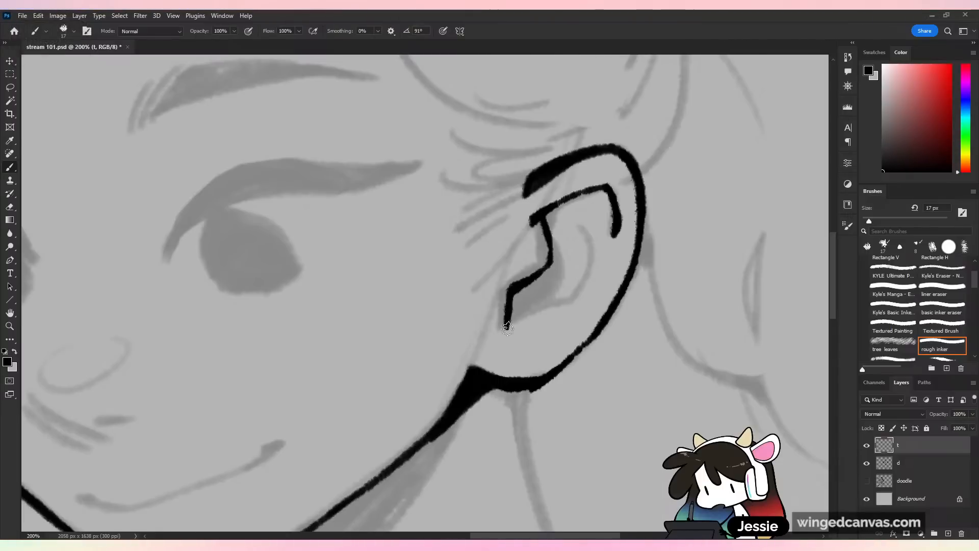
# - Undo the last contour stroke, outline the ear's inner shadow and fill it with solid black
pyautogui.hotkey('ctrl', 'z')
pyautogui.moveTo(519, 287)
pyautogui.mouseDown()
pyautogui.moveTo(504, 303)
pyautogui.moveTo(508, 336)
pyautogui.moveTo(575, 296)
pyautogui.moveTo(544, 322)
pyautogui.moveTo(567, 306)
pyautogui.mouseUp()
pyautogui.moveTo(549, 267); pyautogui.dragTo(566, 309)
pyautogui.moveTo(520, 301)
pyautogui.mouseDown()
pyautogui.moveTo(545, 289)
pyautogui.moveTo(561, 308)
pyautogui.mouseUp()
# - Ink the curved inner ridge of the ear down to the shadow, redoing unsatisfactory strokes
pyautogui.moveTo(550, 228)
pyautogui.mouseDown()
pyautogui.moveTo(584, 223)
pyautogui.moveTo(588, 252)
pyautogui.moveTo(576, 224)
pyautogui.mouseUp()
pyautogui.hotkey('ctrl', 'z')
pyautogui.hotkey('ctrl', 'z')
pyautogui.moveTo(576, 225)
pyautogui.mouseDown()
pyautogui.moveTo(585, 265)
pyautogui.moveTo(565, 302)
pyautogui.mouseUp()
pyautogui.hotkey('ctrl', 'z')
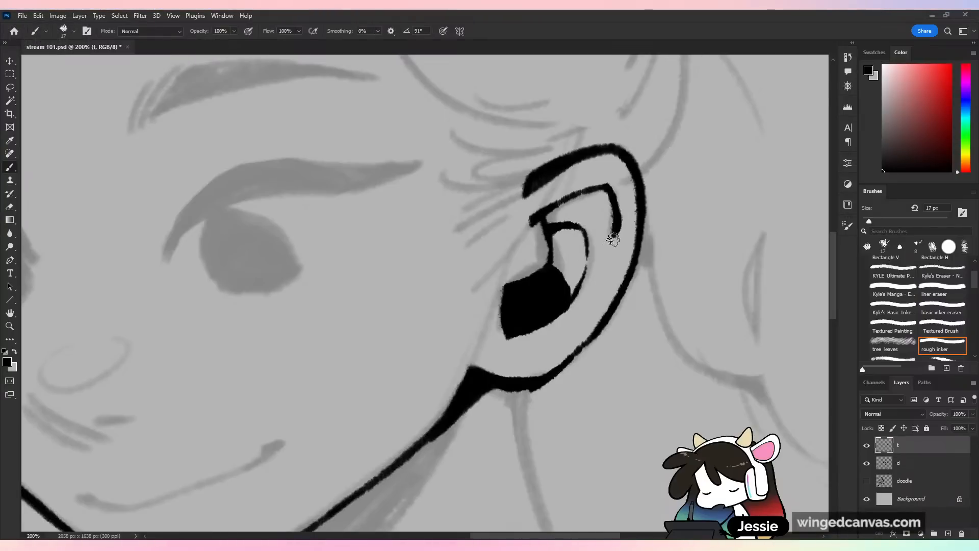
pyautogui.hotkey('ctrl', 'z')
# - Check the ear against the whole face and rework the front edge of its black inner shadow
pyautogui.hotkey('ctrl', '-')
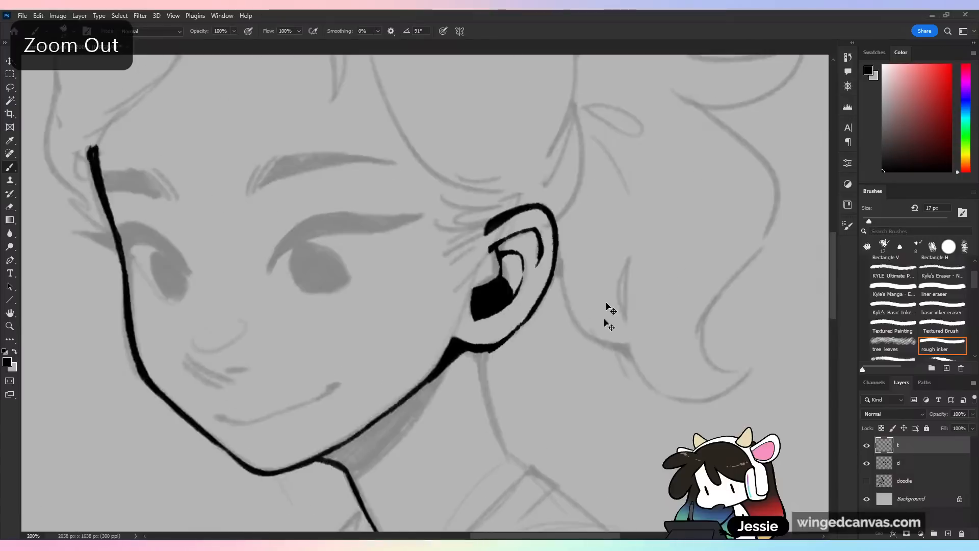
pyautogui.hotkey('ctrl', '-')
pyautogui.hotkey('ctrl', '-')
pyautogui.hotkey('ctrl', '+')
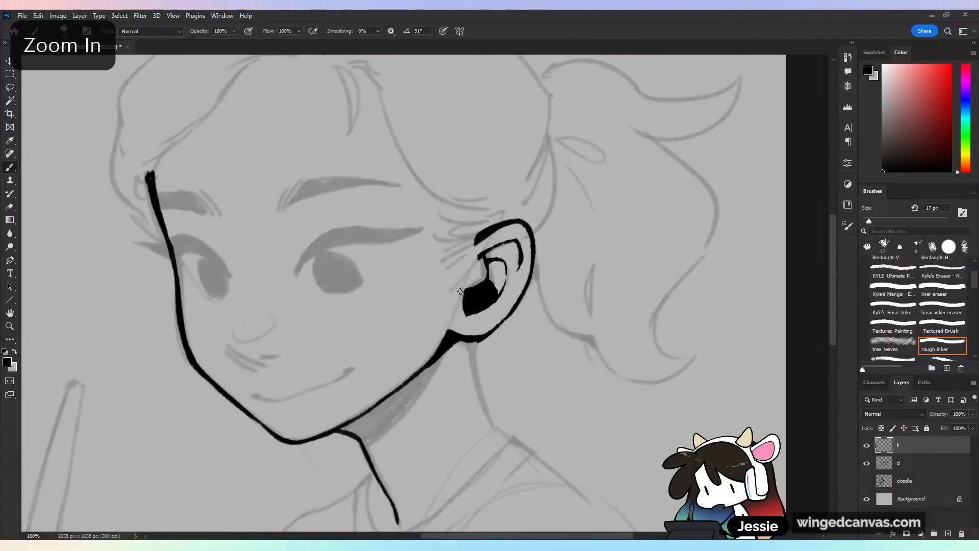
pyautogui.hotkey('ctrl', 'z')
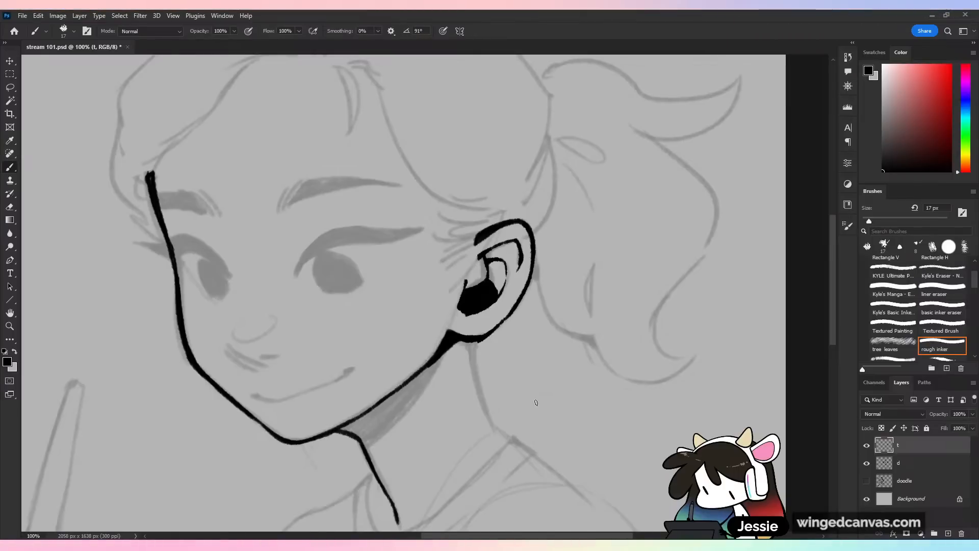
pyautogui.hotkey('ctrl', 'z')
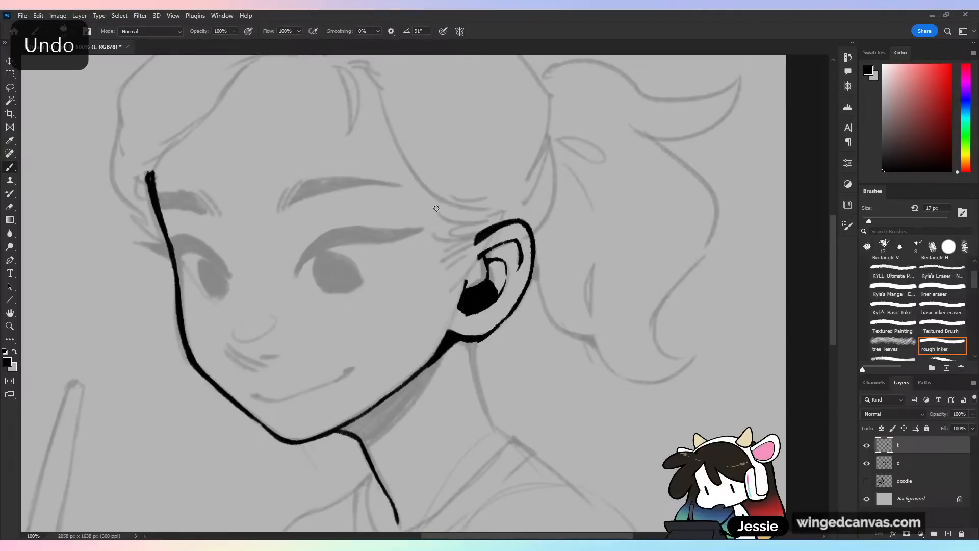
# - Ink the short tapered hair strands at the temple and in front of the ear
pyautogui.moveTo(437, 214); pyautogui.dragTo(449, 228)
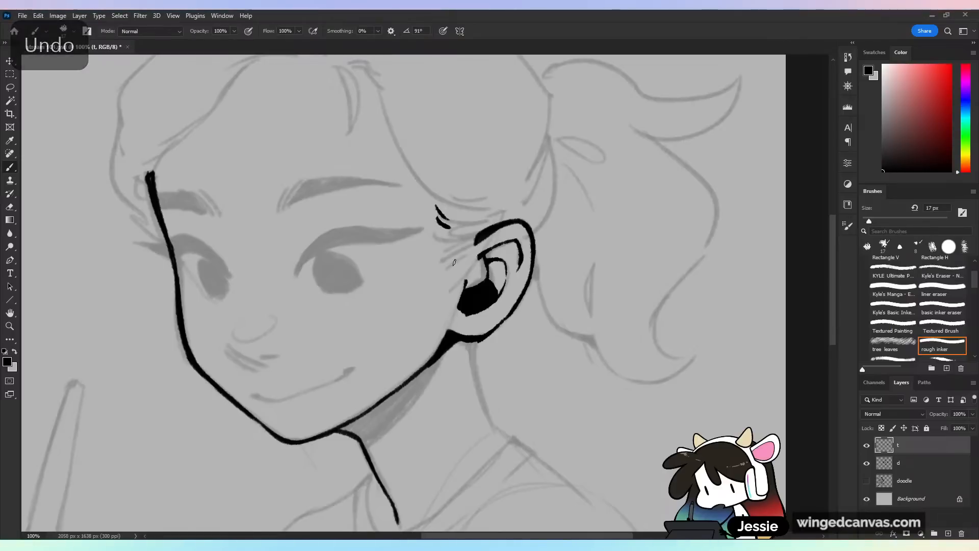
pyautogui.hotkey('ctrl', 'z')
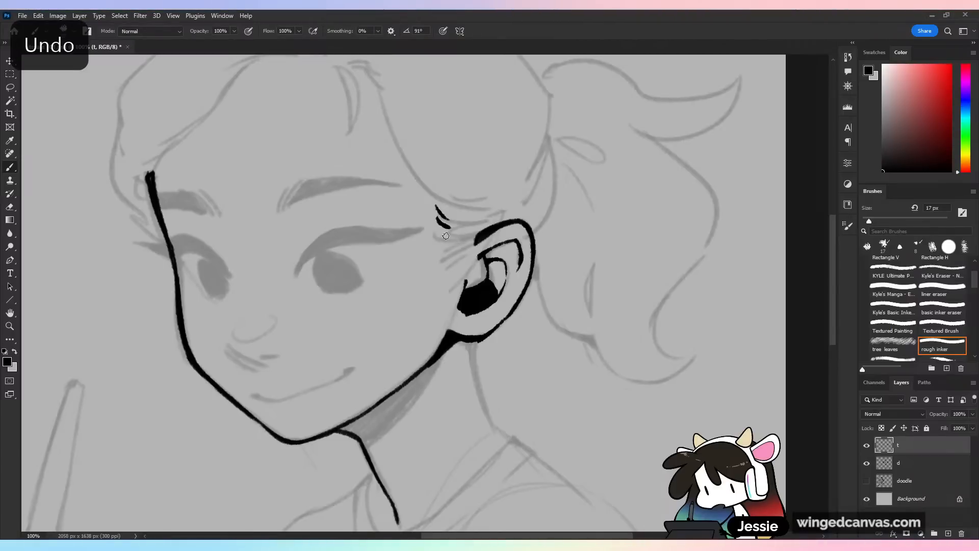
pyautogui.moveTo(446, 237)
pyautogui.mouseDown()
pyautogui.moveTo(483, 234)
pyautogui.moveTo(477, 242)
pyautogui.mouseUp()
pyautogui.moveTo(438, 269); pyautogui.dragTo(469, 250)
pyautogui.hotkey('ctrl', 'z')
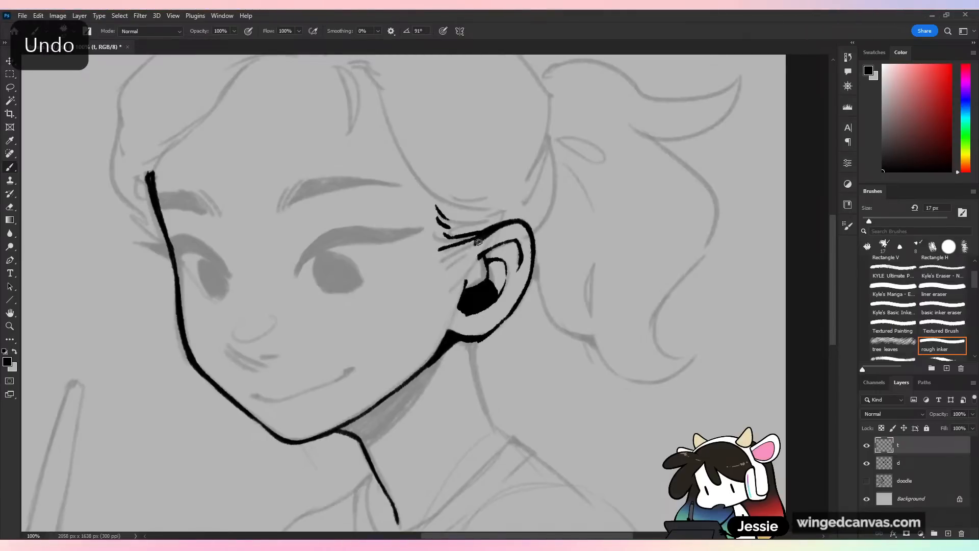
# - Ink the short curved strands at the parting and a first hairline from there down to the temple strands
pyautogui.scroll(5, 470, 197)
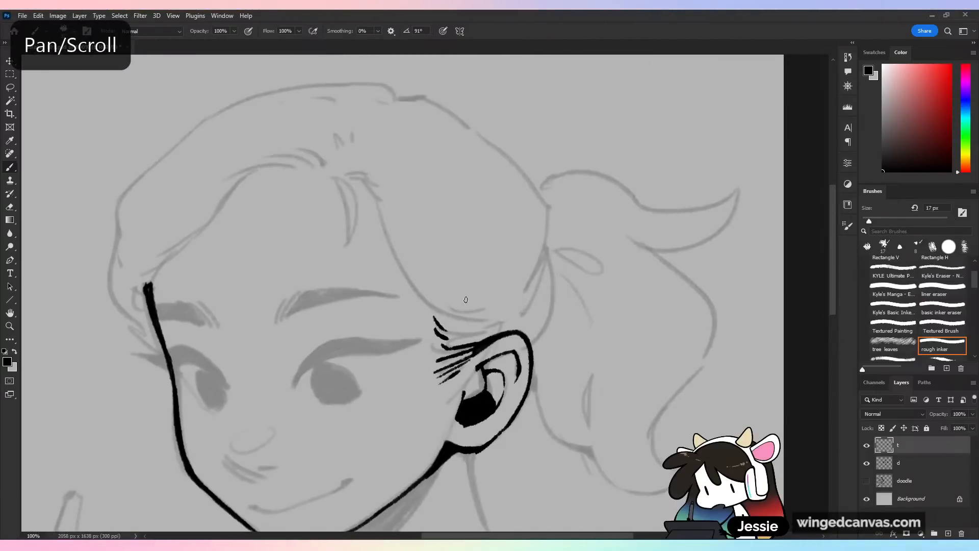
pyautogui.moveTo(343, 176)
pyautogui.mouseDown()
pyautogui.moveTo(376, 184)
pyautogui.moveTo(358, 170)
pyautogui.moveTo(376, 185)
pyautogui.moveTo(376, 199)
pyautogui.mouseUp()
pyautogui.hotkey('ctrl', 'z')
pyautogui.hotkey('ctrl', 'z')
pyautogui.moveTo(375, 198)
pyautogui.mouseDown()
pyautogui.moveTo(411, 292)
pyautogui.moveTo(381, 223)
pyautogui.moveTo(433, 319)
pyautogui.mouseUp()
pyautogui.hotkey('ctrl', 'z')
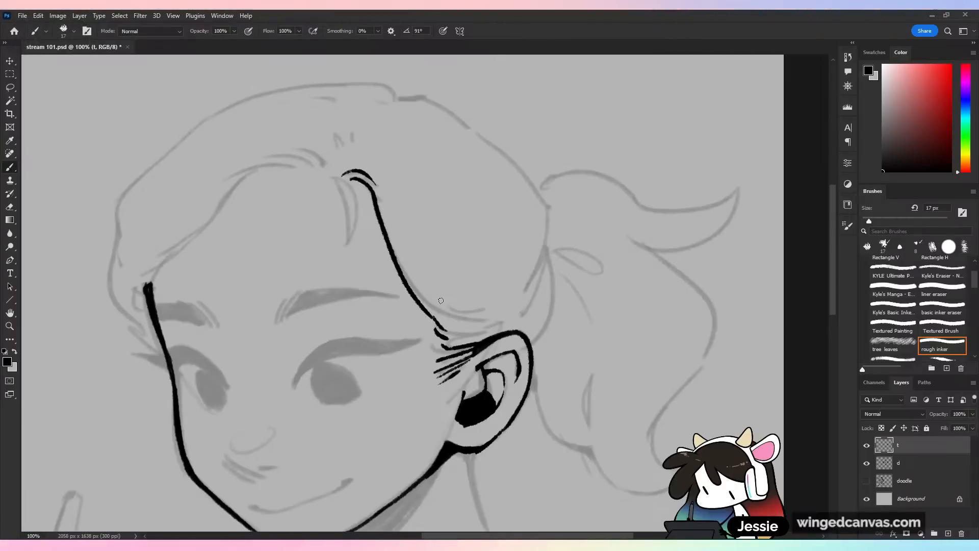
# - Redraw the hairline as one long curve from the parting down and around above the ear
pyautogui.hotkey('ctrl', '+')
pyautogui.hotkey('ctrl', 'z')
pyautogui.moveTo(363, 192); pyautogui.dragTo(461, 323)
pyautogui.hotkey('ctrl', 'z')
pyautogui.hotkey('ctrl', 'z')
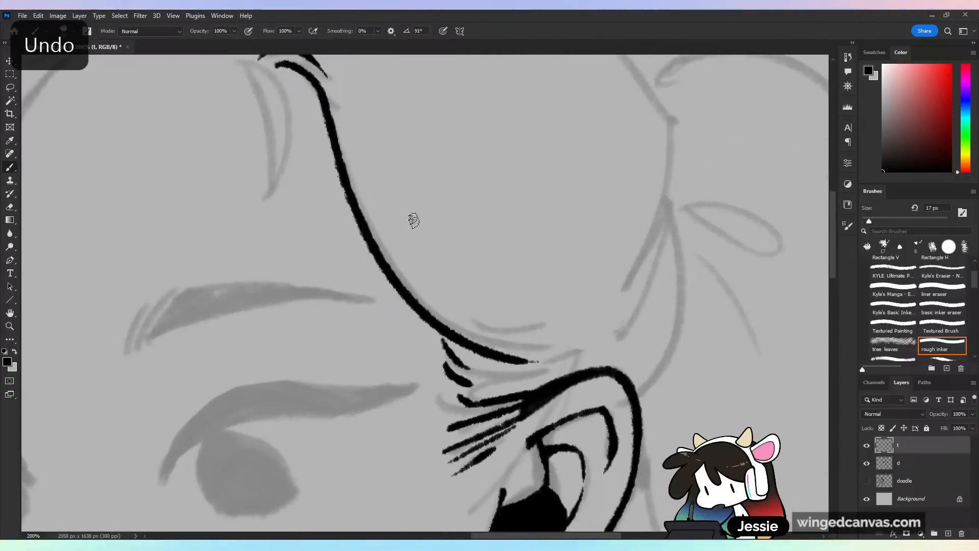
pyautogui.hotkey('ctrl', 'z')
pyautogui.moveTo(319, 90); pyautogui.dragTo(602, 317)
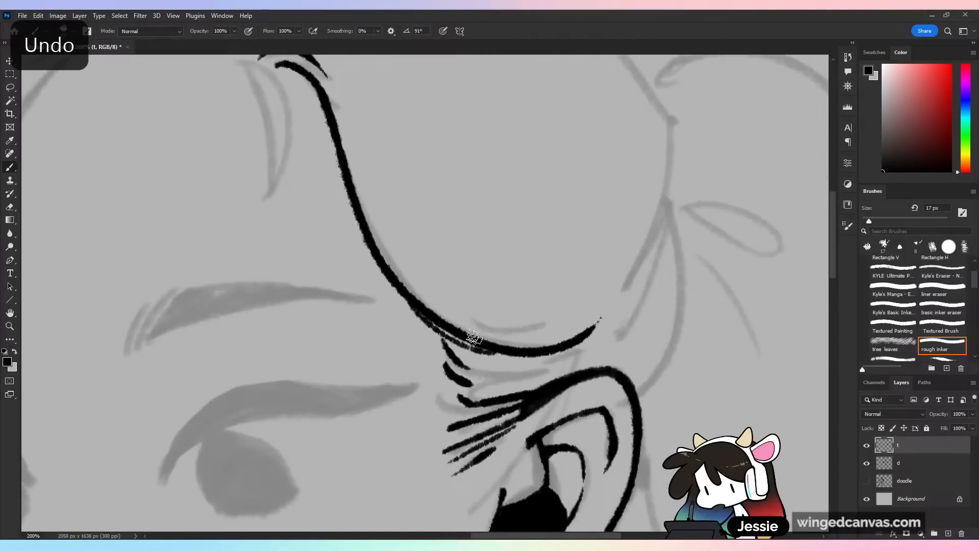
# - Thicken the hairline above the ear, taper its end with the liner eraser, and ink a short tip with the rough inker
pyautogui.hotkey('ctrl', 'z')
pyautogui.moveTo(401, 290)
pyautogui.mouseDown()
pyautogui.moveTo(501, 356)
pyautogui.moveTo(452, 342)
pyautogui.moveTo(571, 343)
pyautogui.mouseUp()
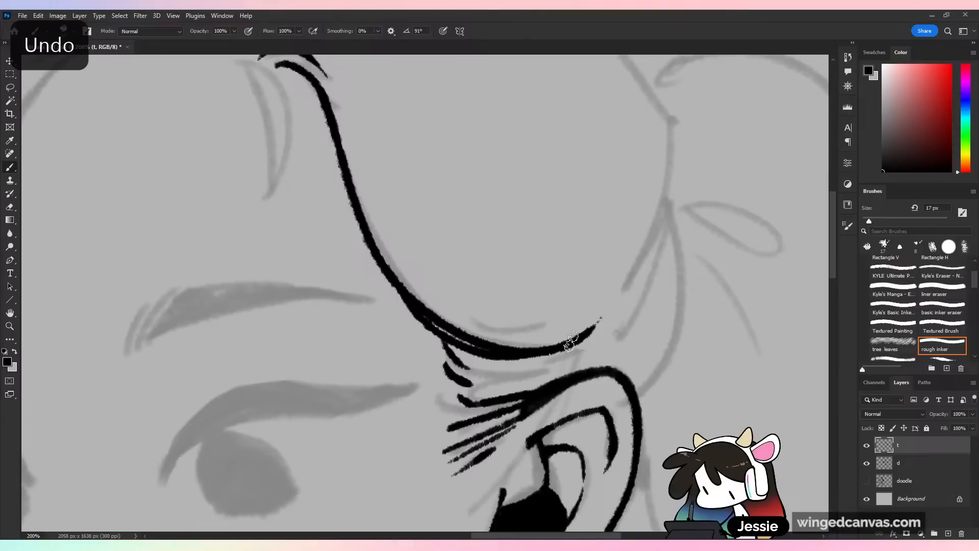
pyautogui.moveTo(510, 379)
pyautogui.mouseDown()
pyautogui.moveTo(595, 354)
pyautogui.moveTo(587, 360)
pyautogui.mouseUp()
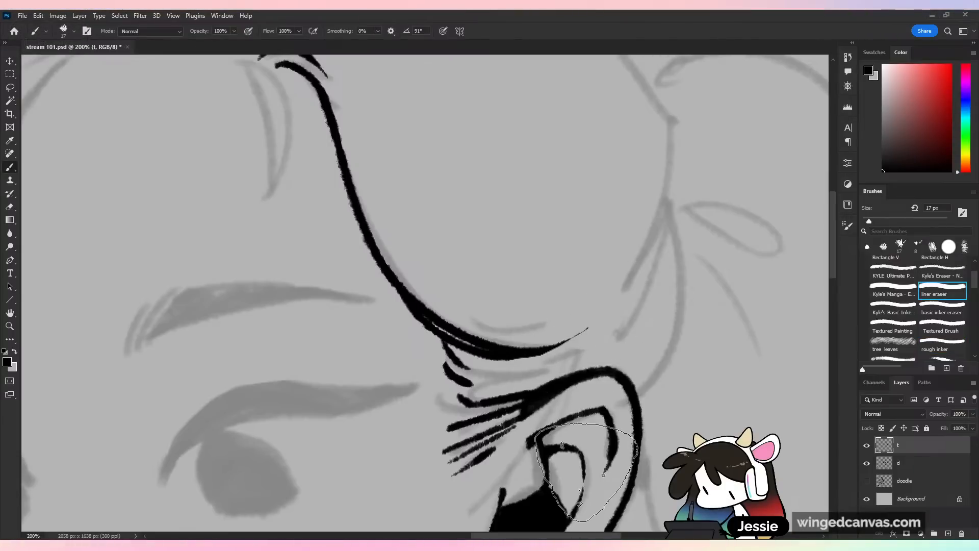
pyautogui.hotkey('ctrl', '-')
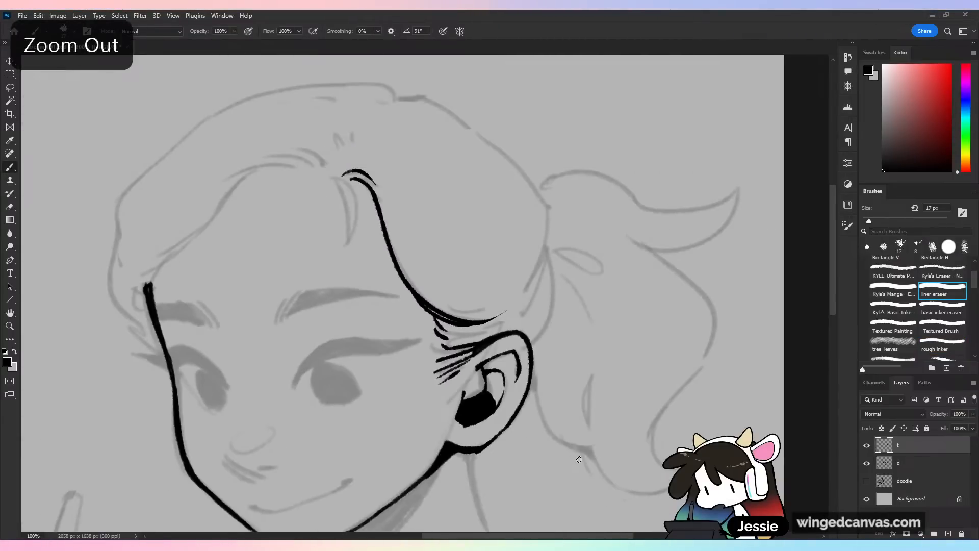
pyautogui.moveTo(497, 319); pyautogui.dragTo(507, 311)
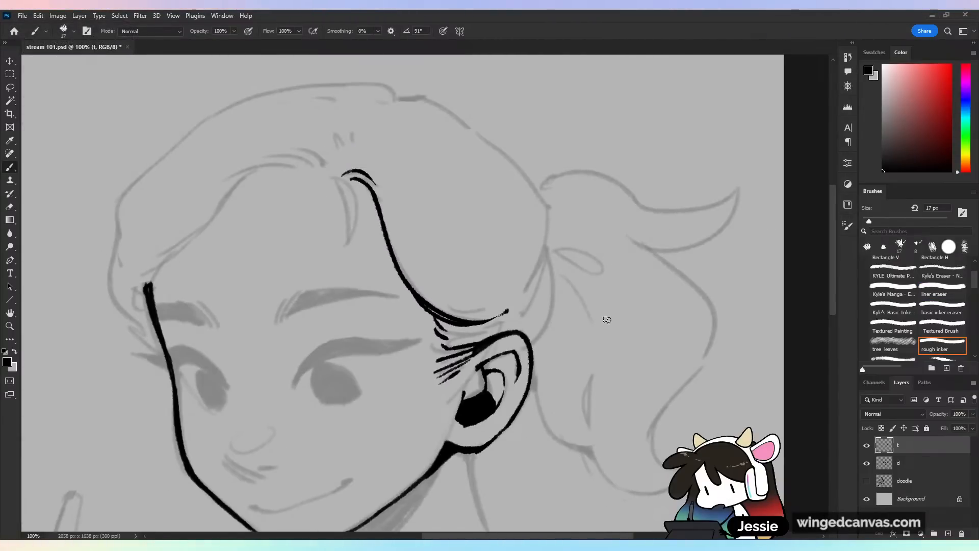
# - Ink the back of the head from the ponytail base down to the ear, and save the drawing
pyautogui.moveTo(541, 197)
pyautogui.mouseDown()
pyautogui.moveTo(552, 271)
pyautogui.moveTo(536, 347)
pyautogui.moveTo(626, 308)
pyautogui.mouseUp()
pyautogui.hotkey('ctrl', 'z')
pyautogui.hotkey('ctrl', '-')
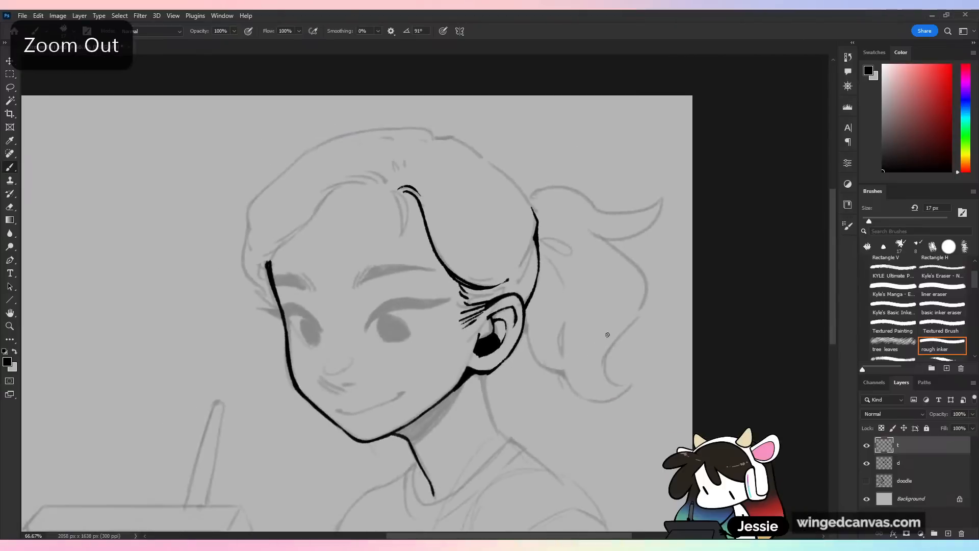
pyautogui.moveTo(553, 240); pyautogui.dragTo(603, 284)
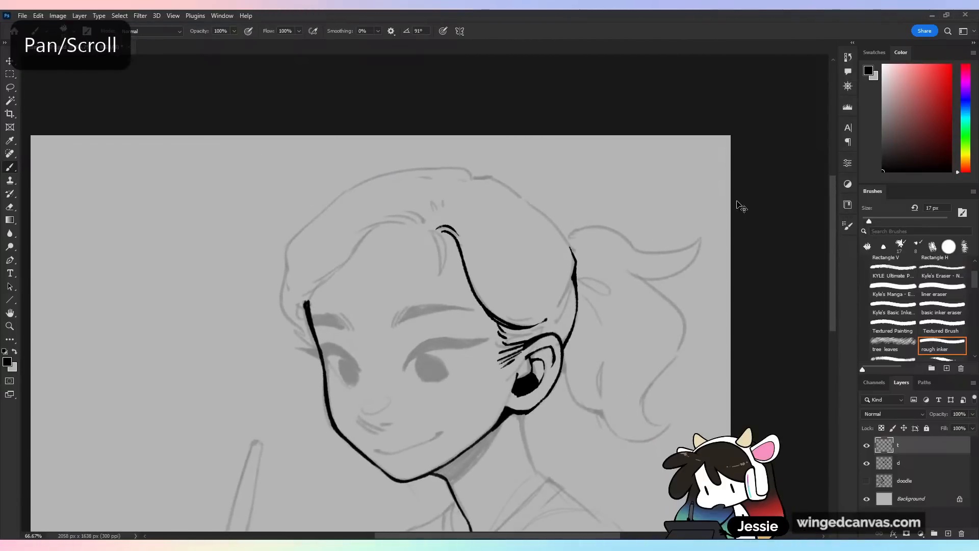
pyautogui.hotkey('ctrl', '+')
pyautogui.hotkey('ctrl', 's')
# - Ink the leaf-shaped loose strand hanging from the parting with two tapered curves, check it at full view, and save the drawing
pyautogui.moveTo(588, 206); pyautogui.dragTo(621, 265)
pyautogui.moveTo(472, 258); pyautogui.dragTo(493, 310)
pyautogui.hotkey('ctrl', 'z')
pyautogui.moveTo(470, 258)
pyautogui.mouseDown()
pyautogui.moveTo(482, 326)
pyautogui.moveTo(490, 274)
pyautogui.moveTo(482, 323)
pyautogui.mouseUp()
pyautogui.hotkey('ctrl', 'z')
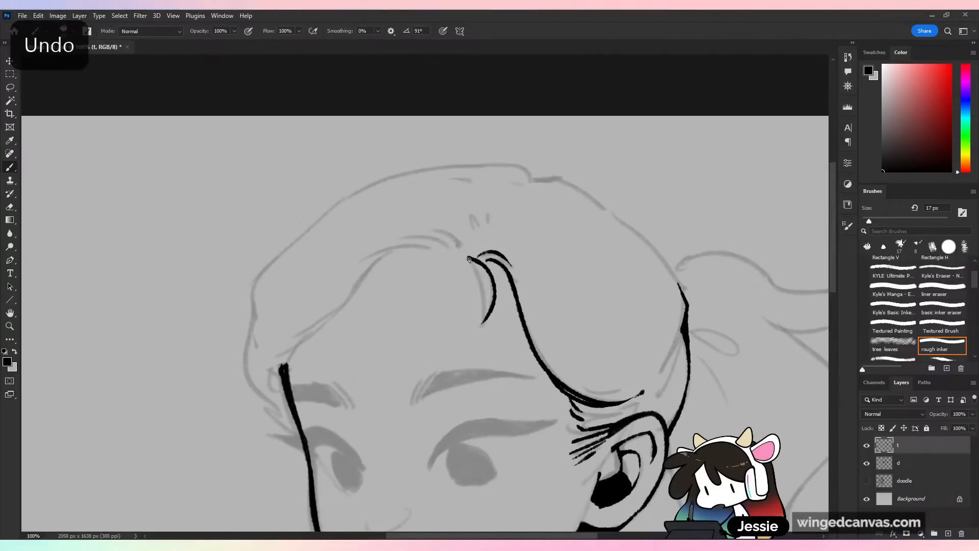
pyautogui.hotkey('ctrl', 'z')
pyautogui.moveTo(467, 257); pyautogui.dragTo(480, 312)
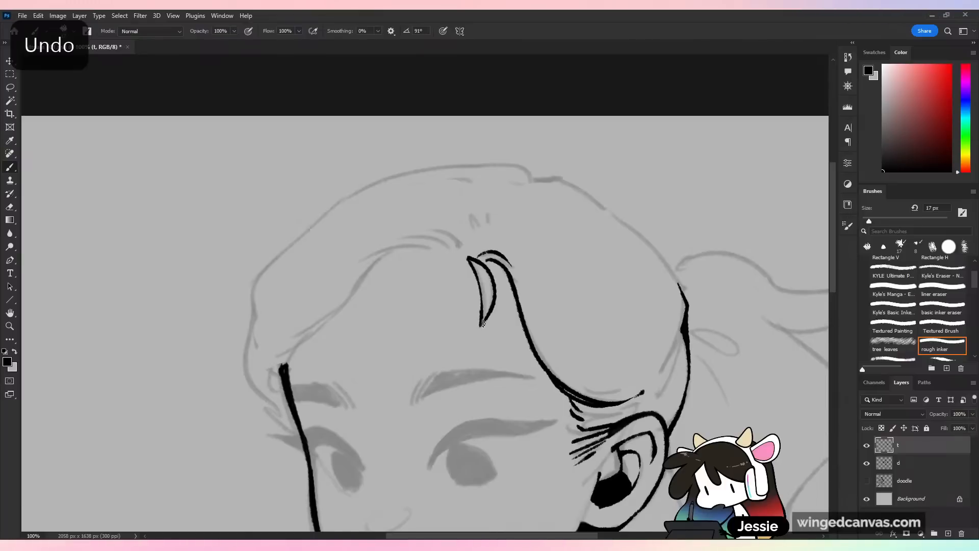
pyautogui.hotkey('ctrl', '-')
pyautogui.hotkey('ctrl', '-')
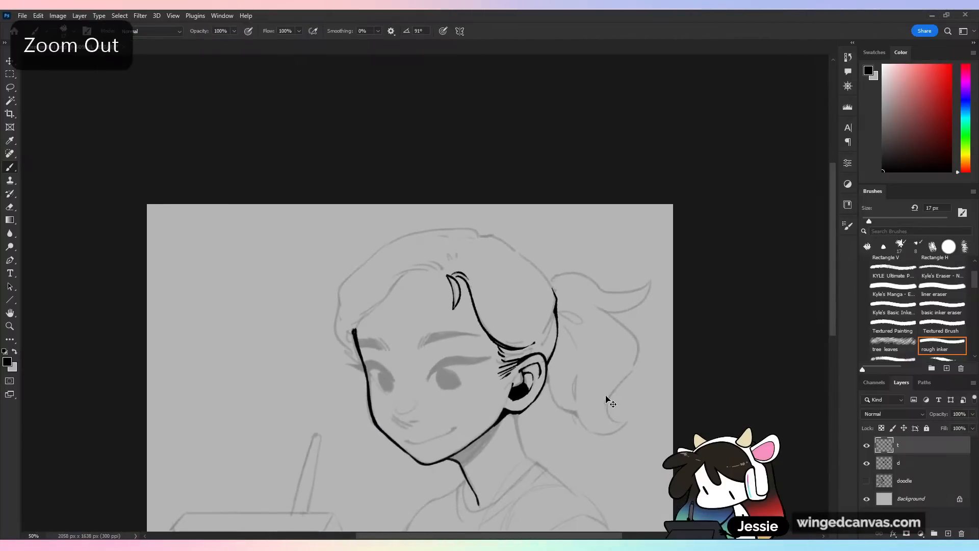
pyautogui.hotkey('ctrl', '+')
pyautogui.hscroll(-1, 588, 247)
pyautogui.hotkey('ctrl', '+')
pyautogui.hotkey('ctrl', 's')
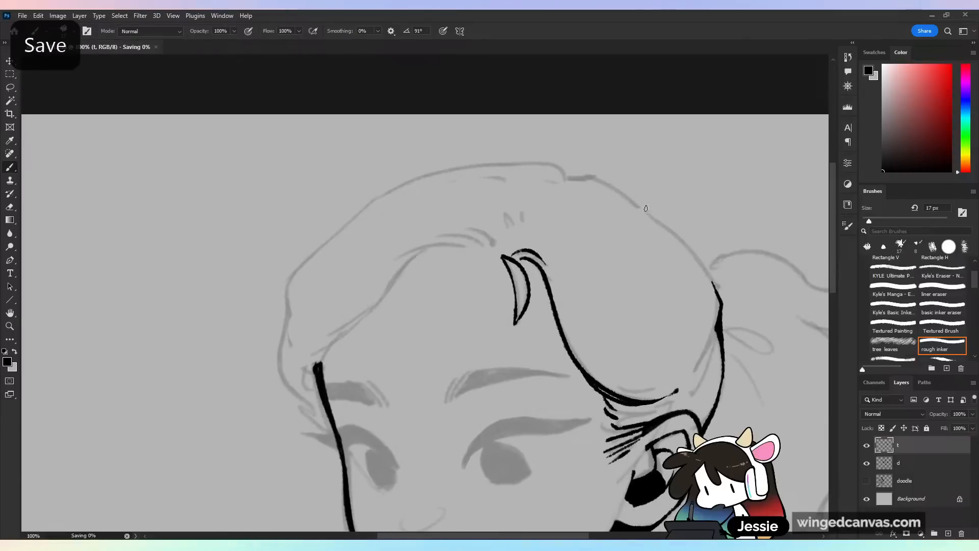
# - Ink two short arched strands on the far side of the parting, redoing unsatisfactory strokes, and save the drawing
pyautogui.hotkey('ctrl', '+')
pyautogui.moveTo(523, 155); pyautogui.dragTo(563, 200)
pyautogui.hotkey('ctrl', 'z')
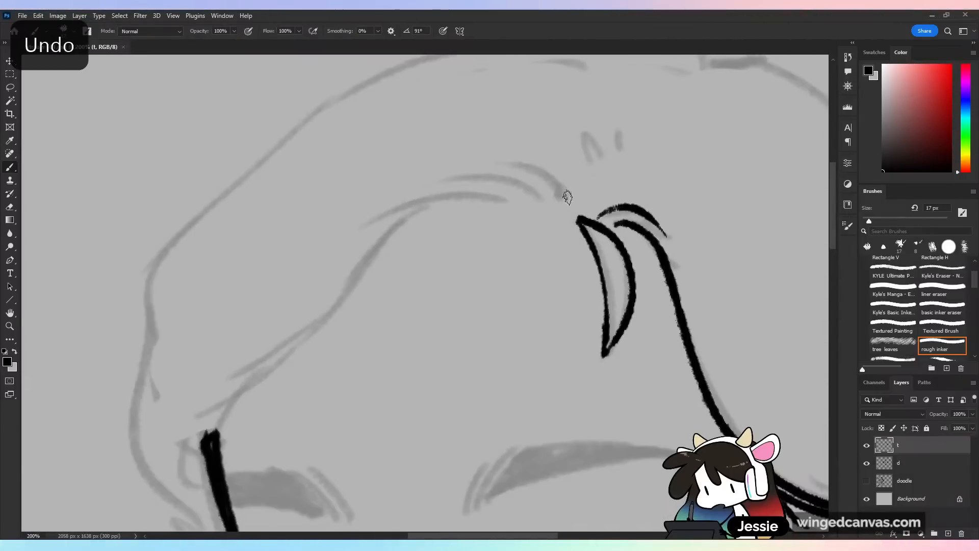
pyautogui.moveTo(510, 162); pyautogui.dragTo(571, 204)
pyautogui.hotkey('ctrl', 'z')
pyautogui.moveTo(493, 161)
pyautogui.mouseDown()
pyautogui.moveTo(572, 203)
pyautogui.moveTo(439, 181)
pyautogui.mouseUp()
pyautogui.hotkey('ctrl', 'z')
pyautogui.moveTo(543, 201); pyautogui.dragTo(438, 181)
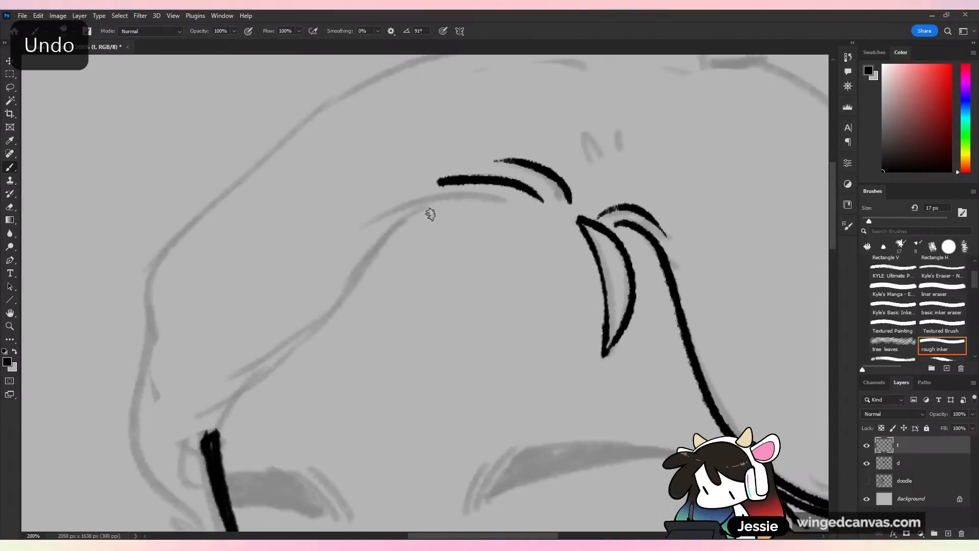
pyautogui.moveTo(446, 249); pyautogui.dragTo(483, 242)
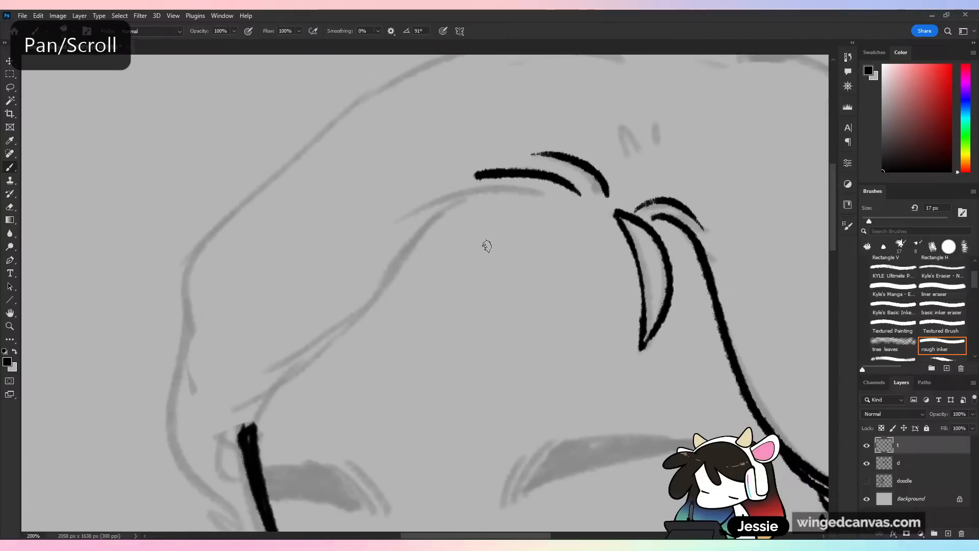
pyautogui.hotkey('ctrl', 's')
# - Ink the third arched strand and the far hairline sweeping down to the top of the face contour
pyautogui.moveTo(542, 195); pyautogui.dragTo(391, 225)
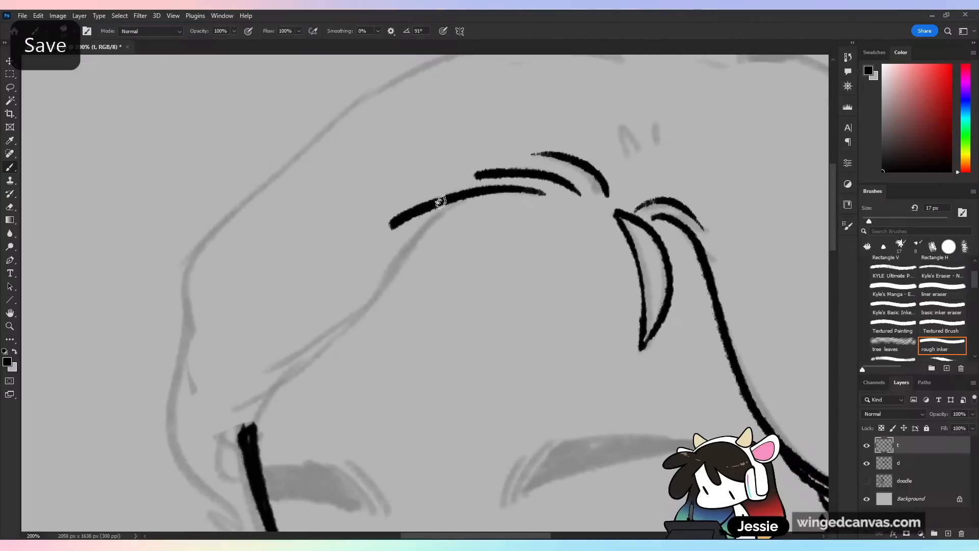
pyautogui.moveTo(488, 207)
pyautogui.mouseDown()
pyautogui.moveTo(362, 309)
pyautogui.moveTo(260, 324)
pyautogui.moveTo(231, 391)
pyautogui.mouseUp()
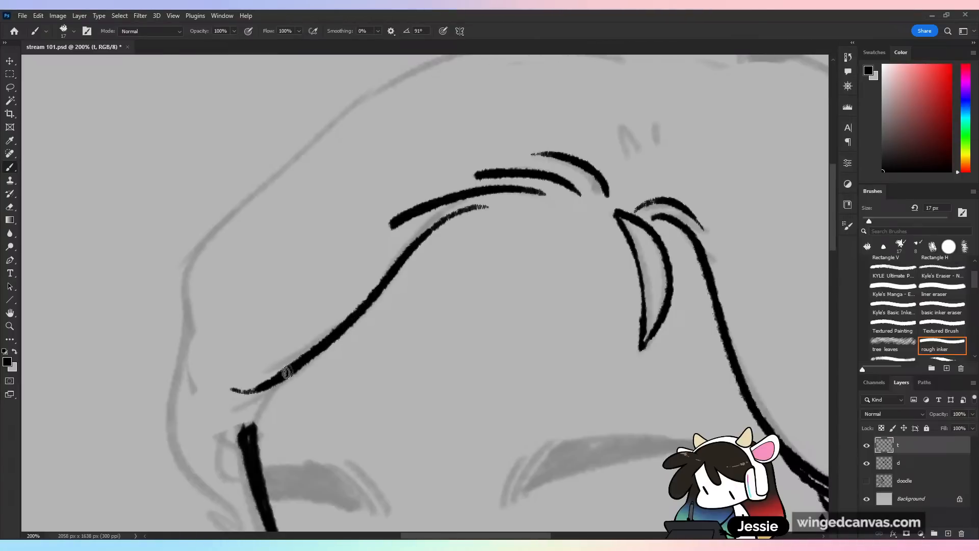
pyautogui.moveTo(311, 357)
pyautogui.mouseDown()
pyautogui.moveTo(289, 387)
pyautogui.moveTo(203, 448)
pyautogui.mouseUp()
pyautogui.hotkey('ctrl', 'z')
pyautogui.moveTo(303, 361)
pyautogui.mouseDown()
pyautogui.moveTo(275, 397)
pyautogui.moveTo(196, 447)
pyautogui.moveTo(297, 373)
pyautogui.mouseUp()
pyautogui.hotkey('ctrl', 'z')
# - Trim the thin end of the far hairline with the eraser and refine its junction with the face contour
pyautogui.hotkey('ctrl', '-')
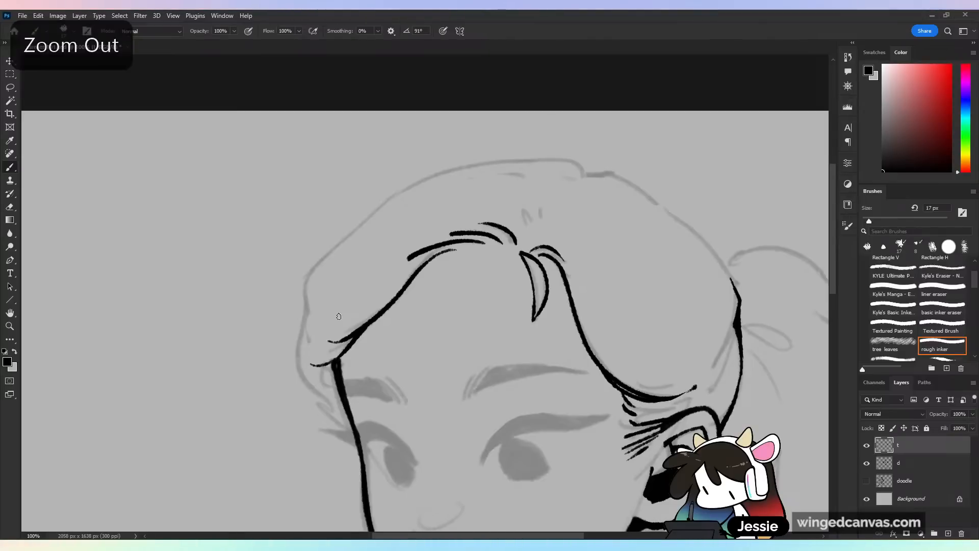
pyautogui.press('e')
pyautogui.moveTo(305, 366)
pyautogui.mouseDown()
pyautogui.moveTo(359, 481)
pyautogui.moveTo(330, 341)
pyautogui.moveTo(332, 365)
pyautogui.mouseUp()
pyautogui.press('b')
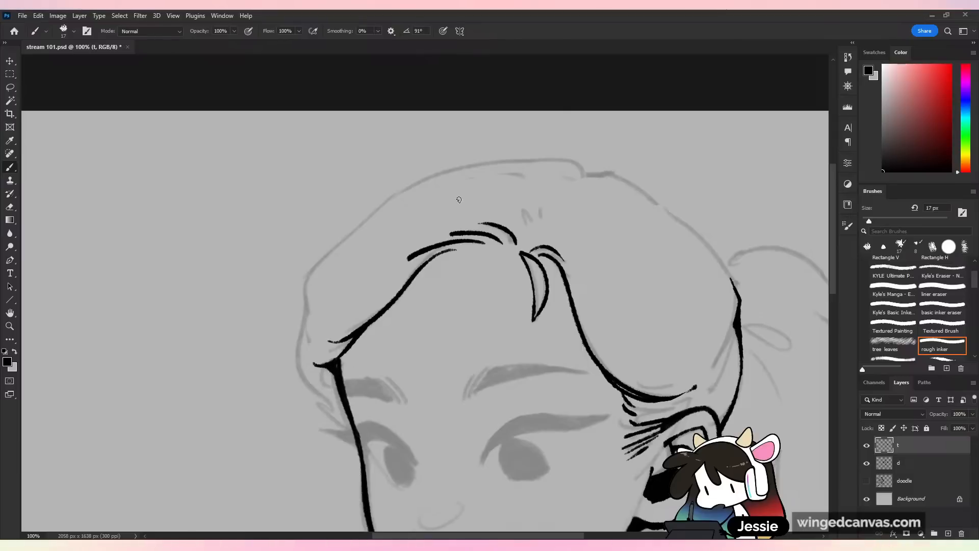
# - Ink the outer hair contour on the far side of the face down to the eye level, redoing unsatisfactory strokes
pyautogui.moveTo(320, 259); pyautogui.dragTo(297, 342)
pyautogui.hotkey('ctrl', 'z')
pyautogui.moveTo(339, 241)
pyautogui.mouseDown()
pyautogui.moveTo(297, 347)
pyautogui.moveTo(308, 394)
pyautogui.moveTo(357, 436)
pyautogui.mouseUp()
pyautogui.hotkey('ctrl', 'z')
pyautogui.hotkey('ctrl', '-')
pyautogui.hotkey('ctrl', '-')
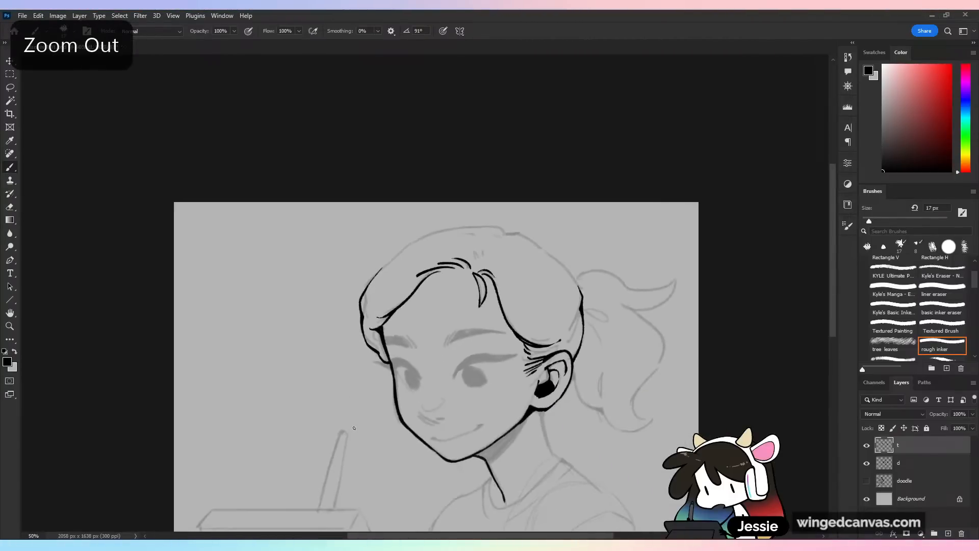
pyautogui.hotkey('ctrl', '+')
pyautogui.hotkey('ctrl', '+')
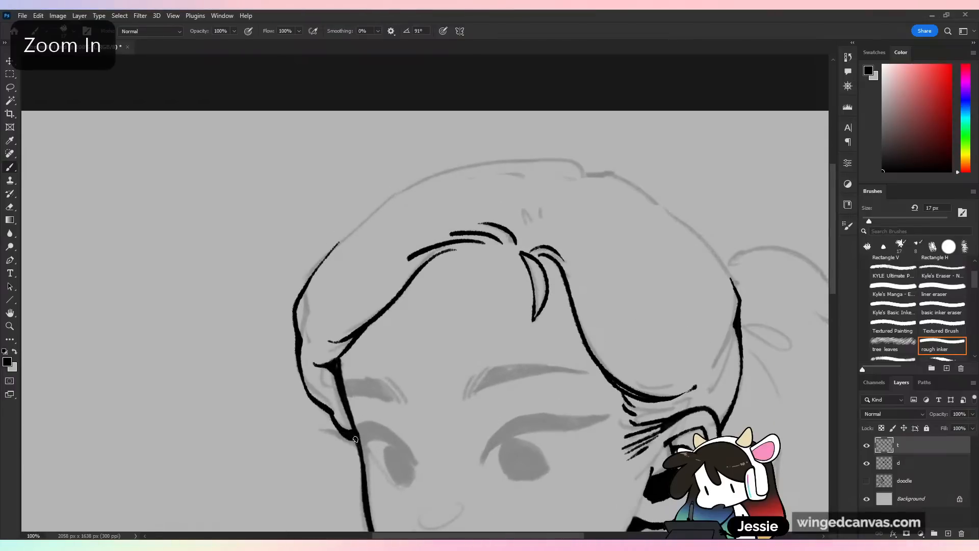
# - Ink the top outline of the hair from the far side up to the notch at the crown
pyautogui.moveTo(304, 282); pyautogui.dragTo(436, 179)
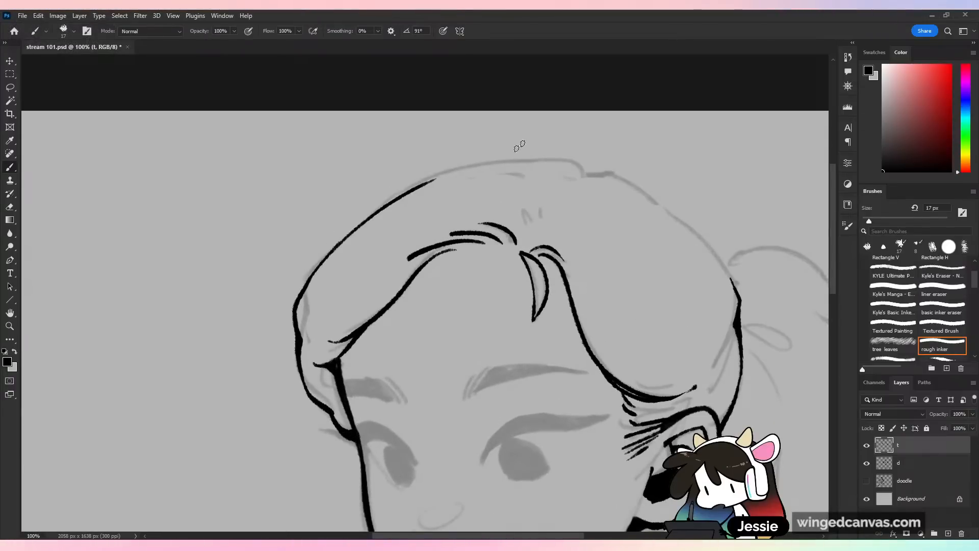
pyautogui.hotkey('ctrl', 'z')
pyautogui.moveTo(309, 276)
pyautogui.mouseDown()
pyautogui.moveTo(432, 179)
pyautogui.moveTo(528, 159)
pyautogui.moveTo(581, 162)
pyautogui.mouseUp()
pyautogui.hotkey('ctrl', 'z')
pyautogui.moveTo(429, 180)
pyautogui.mouseDown()
pyautogui.moveTo(572, 161)
pyautogui.moveTo(584, 175)
pyautogui.mouseUp()
# - Ink the hair outline from the notch at the crown down the back of the head to the ponytail base
pyautogui.moveTo(735, 286); pyautogui.dragTo(574, 259)
pyautogui.moveTo(424, 146)
pyautogui.mouseDown()
pyautogui.moveTo(454, 145)
pyautogui.moveTo(537, 214)
pyautogui.mouseUp()
pyautogui.hotkey('ctrl', 'z')
pyautogui.moveTo(471, 152)
pyautogui.mouseDown()
pyautogui.moveTo(540, 213)
pyautogui.moveTo(521, 195)
pyautogui.moveTo(571, 253)
pyautogui.mouseUp()
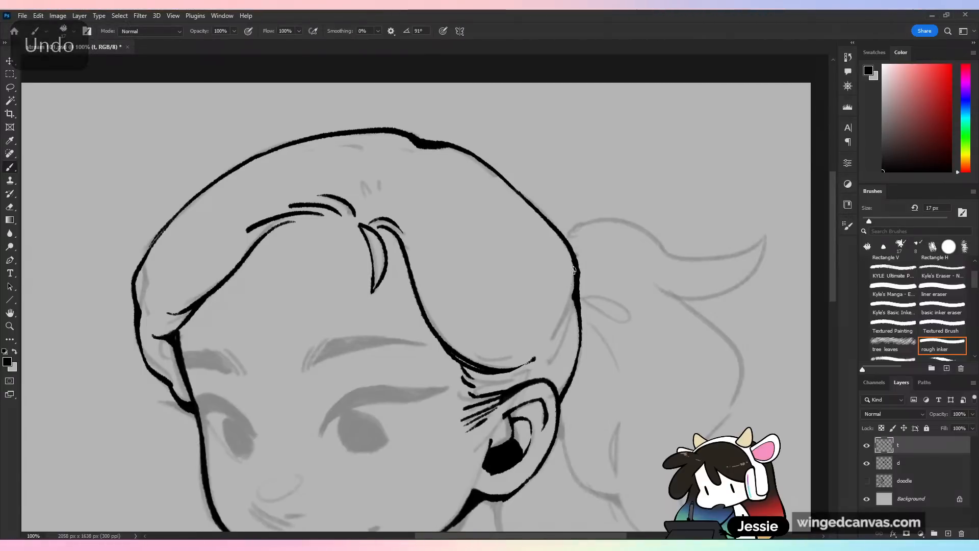
# - Hide sketch layer d, check the line art with the canvas flipped horizontally, flip it back, and show the layer again
pyautogui.hotkey('ctrl', '-')
pyautogui.click(867, 465)
pyautogui.hotkey('ctrl', 'shift', 'h')
pyautogui.hotkey('ctrl', 'shift', 'h')
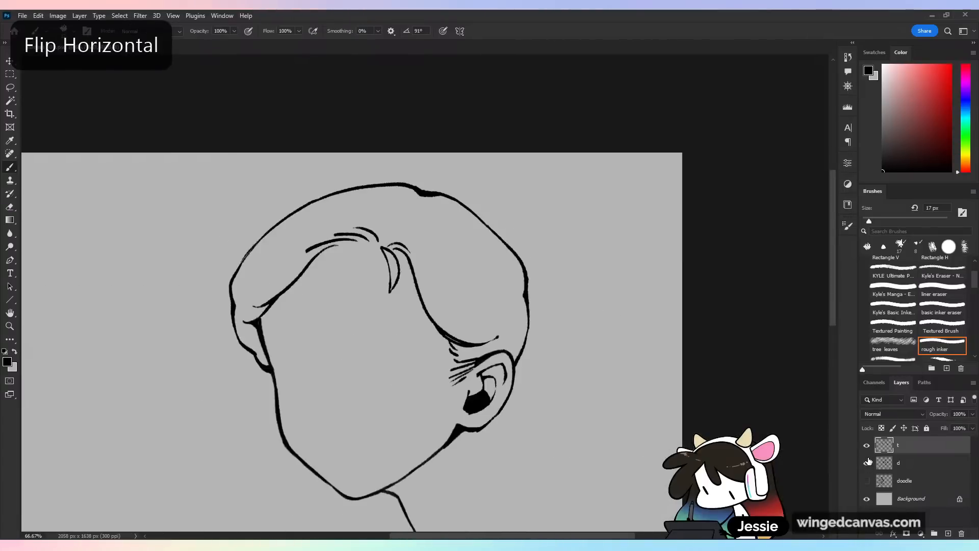
pyautogui.click(867, 465)
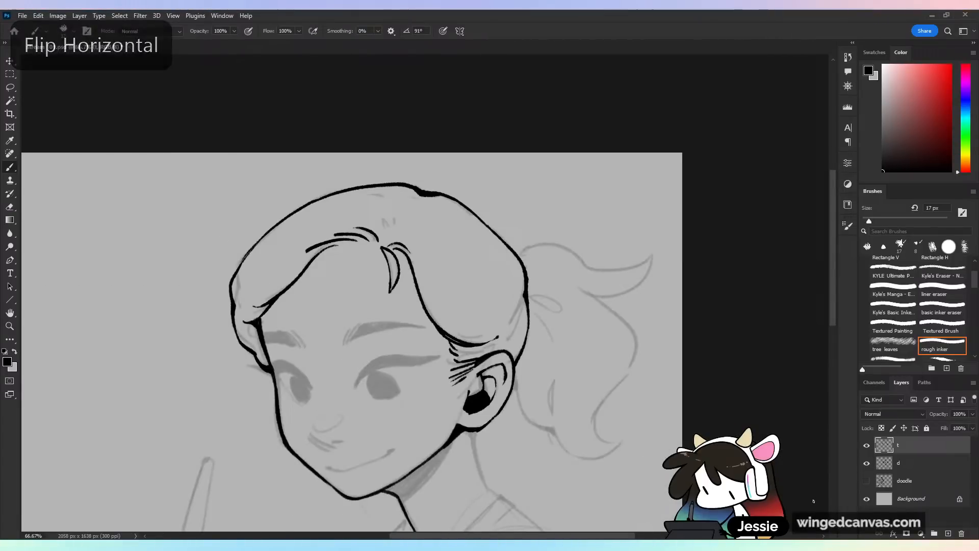
# - Ink a few short hair strokes just below the notch at the crown
pyautogui.hotkey('ctrl', '+')
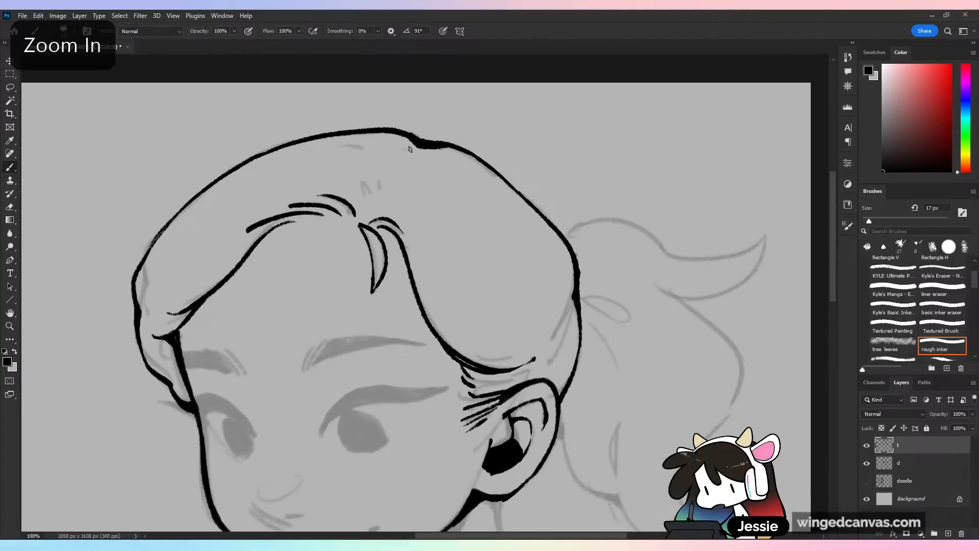
pyautogui.hotkey('ctrl', 'z')
pyautogui.moveTo(421, 157)
pyautogui.mouseDown()
pyautogui.moveTo(450, 164)
pyautogui.moveTo(430, 170)
pyautogui.mouseUp()
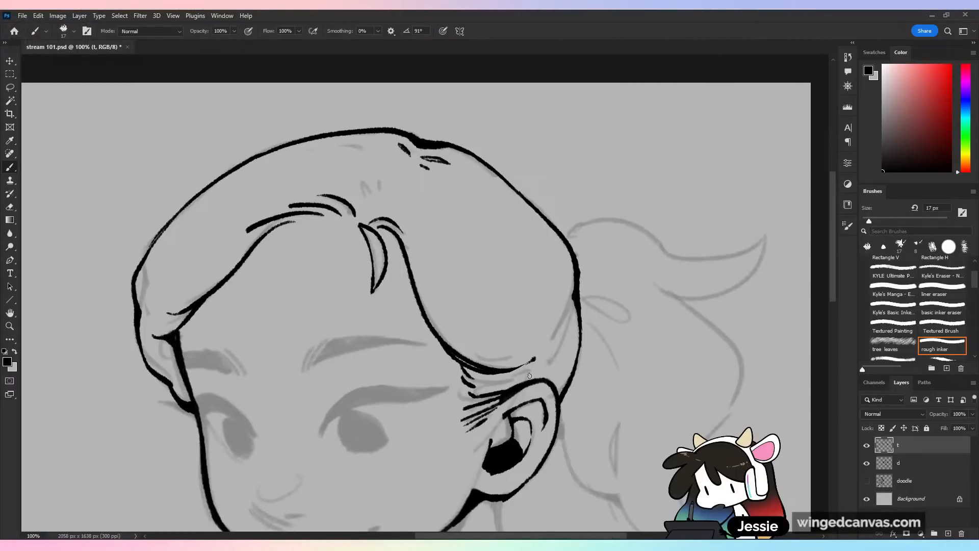
# - Taper the ends of the hairline strokes around the parting with the liner eraser at 40 px
pyautogui.hotkey('ctrl', '-')
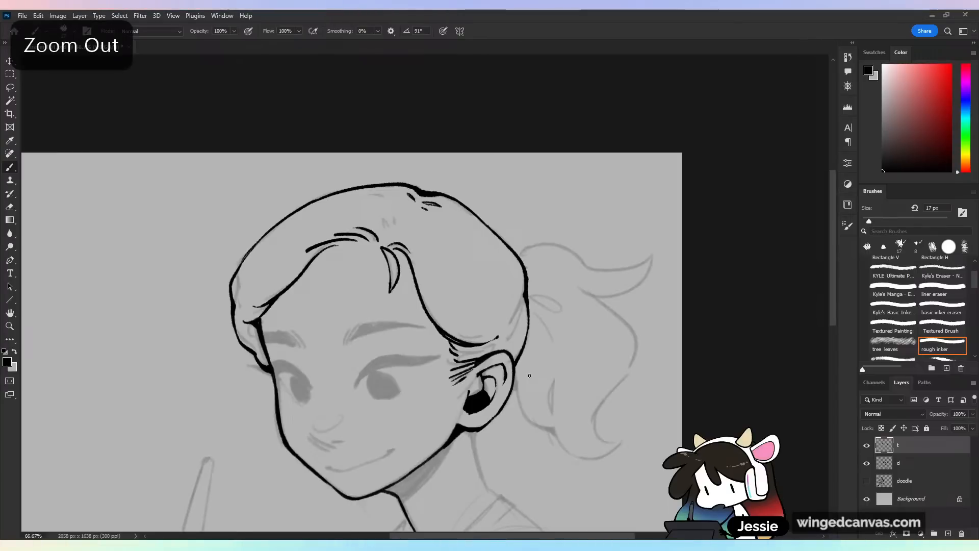
pyautogui.moveTo(518, 301); pyautogui.dragTo(585, 279)
pyautogui.hotkey('ctrl', '+')
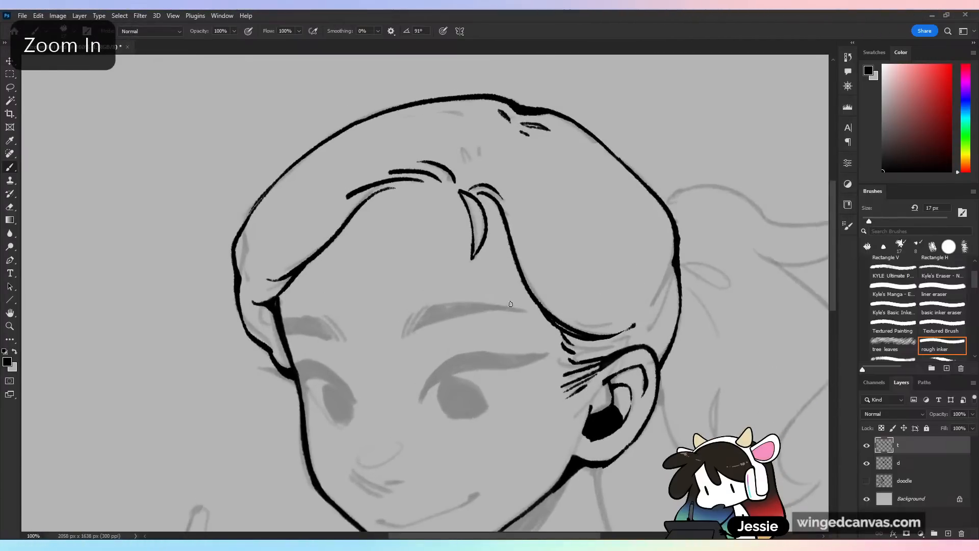
pyautogui.press('e')
pyautogui.press('[')
pyautogui.press('[')
pyautogui.press('[')
pyautogui.press('[')
pyautogui.press('[')
pyautogui.press('[')
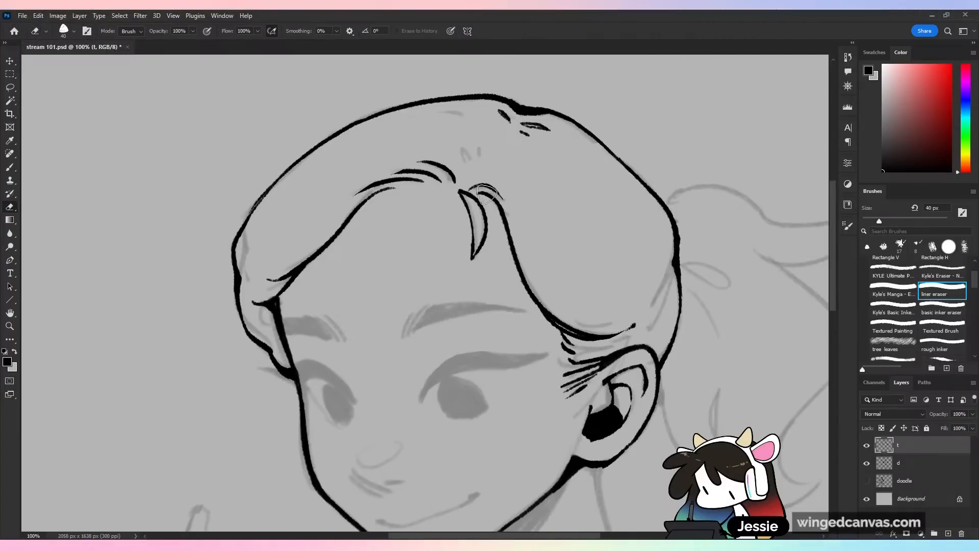
pyautogui.press('b')
# - Hide sketch layer d to check the line art alone, and show the layer again
pyautogui.hotkey('ctrl', '-')
pyautogui.click(866, 464)
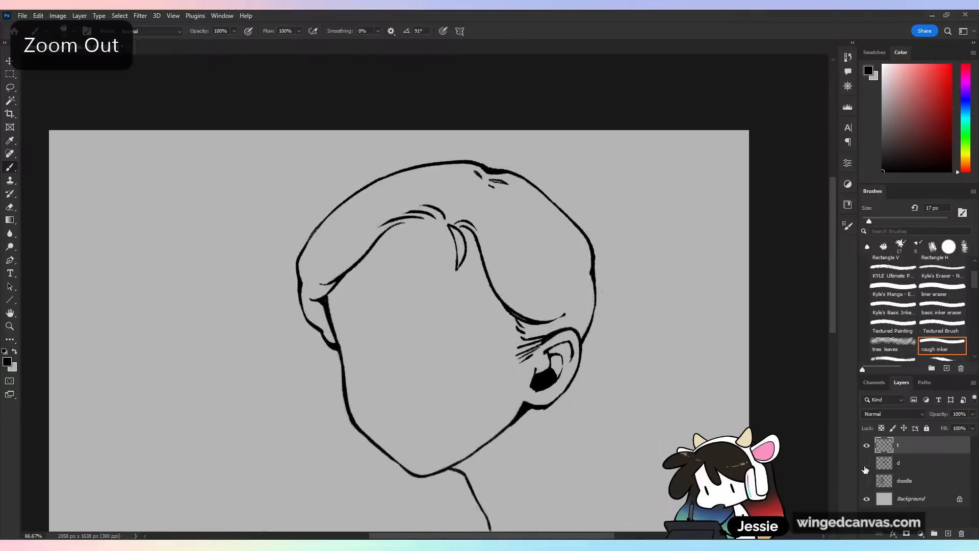
pyautogui.click(866, 463)
# - Ink the back line of the neck from below the ear to the shoulder, thickening its upper part
pyautogui.moveTo(545, 390); pyautogui.dragTo(508, 316)
pyautogui.hotkey('ctrl', '+')
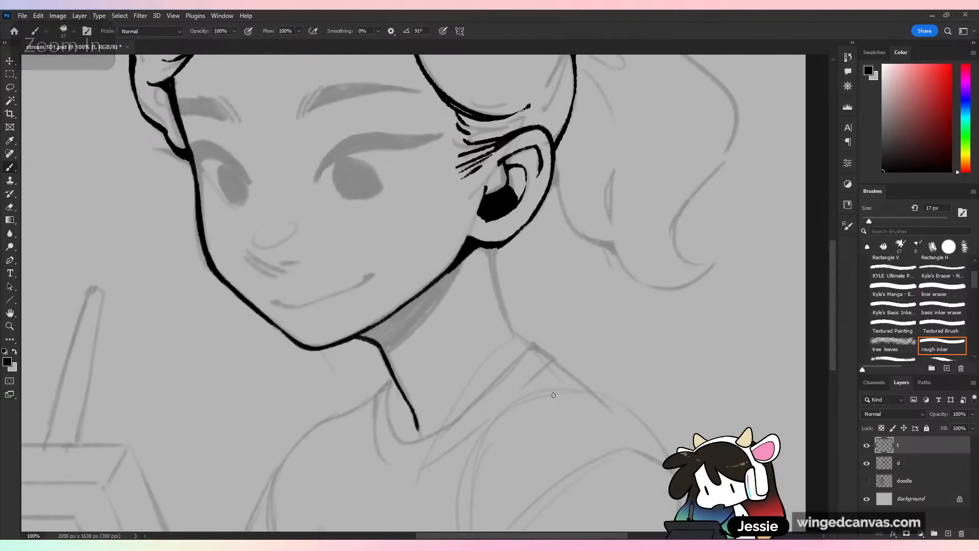
pyautogui.moveTo(491, 248); pyautogui.dragTo(513, 343)
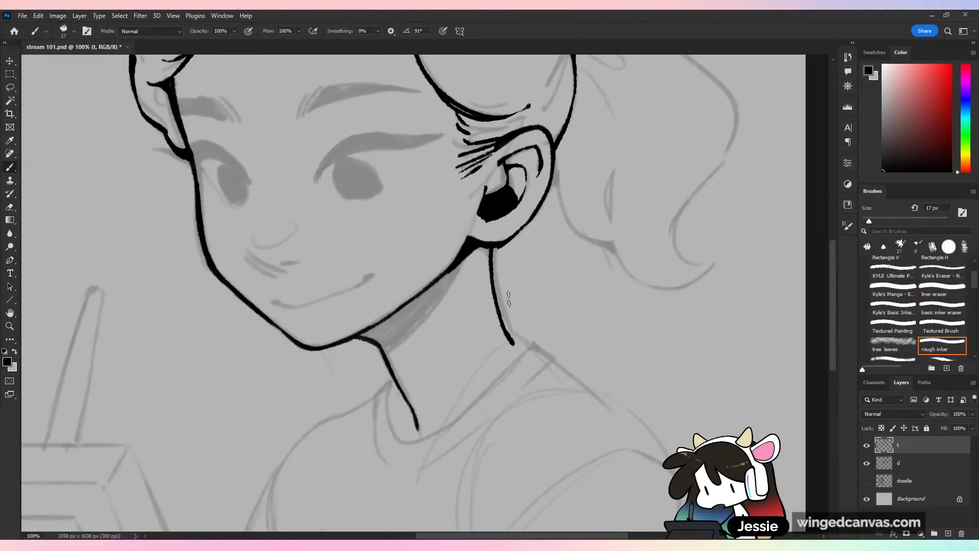
pyautogui.moveTo(495, 250); pyautogui.dragTo(496, 292)
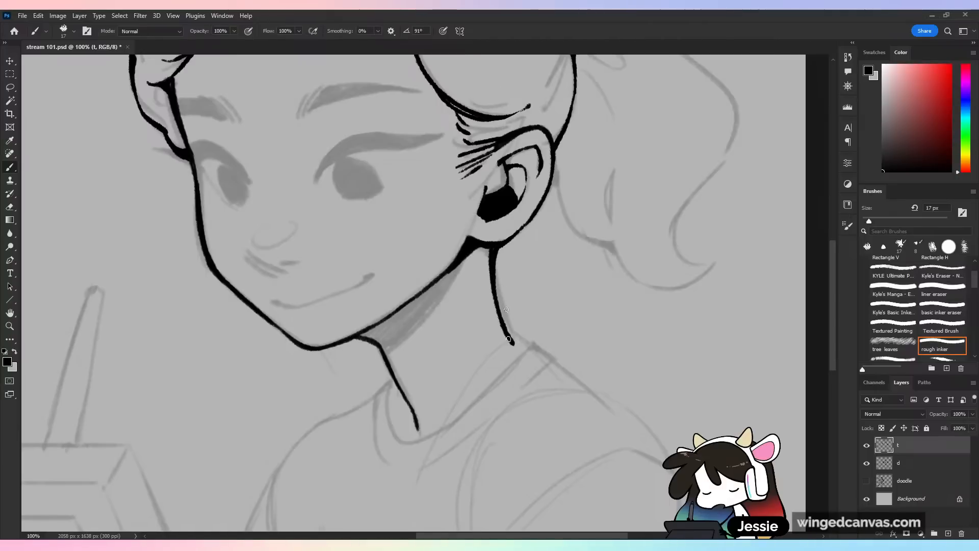
# - Fill the neck shadow under the jaw solid black and check the drawing with the canvas flipped horizontally and back
pyautogui.moveTo(380, 347)
pyautogui.mouseDown()
pyautogui.moveTo(404, 338)
pyautogui.moveTo(396, 344)
pyautogui.moveTo(468, 248)
pyautogui.mouseUp()
pyautogui.moveTo(397, 327)
pyautogui.mouseDown()
pyautogui.moveTo(362, 335)
pyautogui.moveTo(416, 301)
pyautogui.moveTo(395, 333)
pyautogui.moveTo(433, 294)
pyautogui.moveTo(405, 310)
pyautogui.moveTo(450, 271)
pyautogui.moveTo(440, 293)
pyautogui.moveTo(458, 267)
pyautogui.mouseUp()
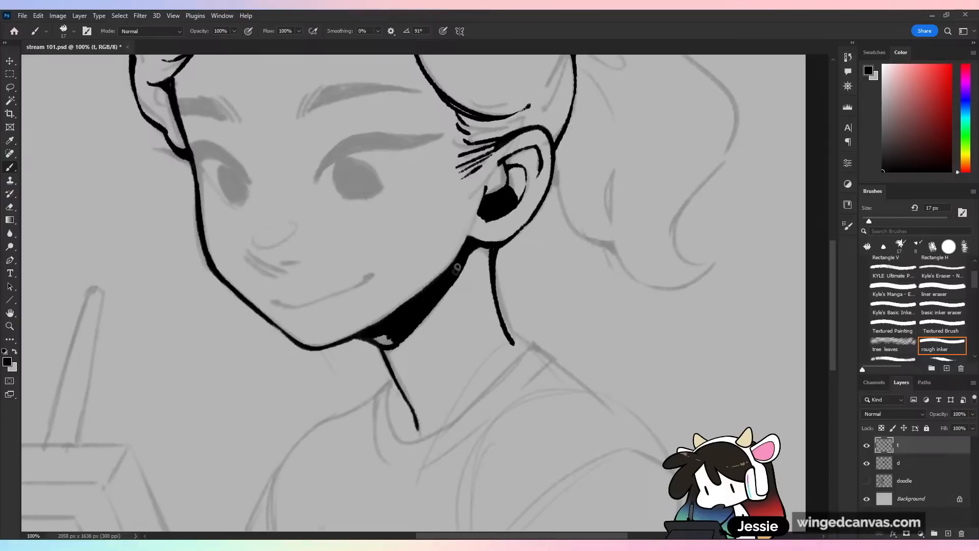
pyautogui.moveTo(377, 339); pyautogui.dragTo(393, 341)
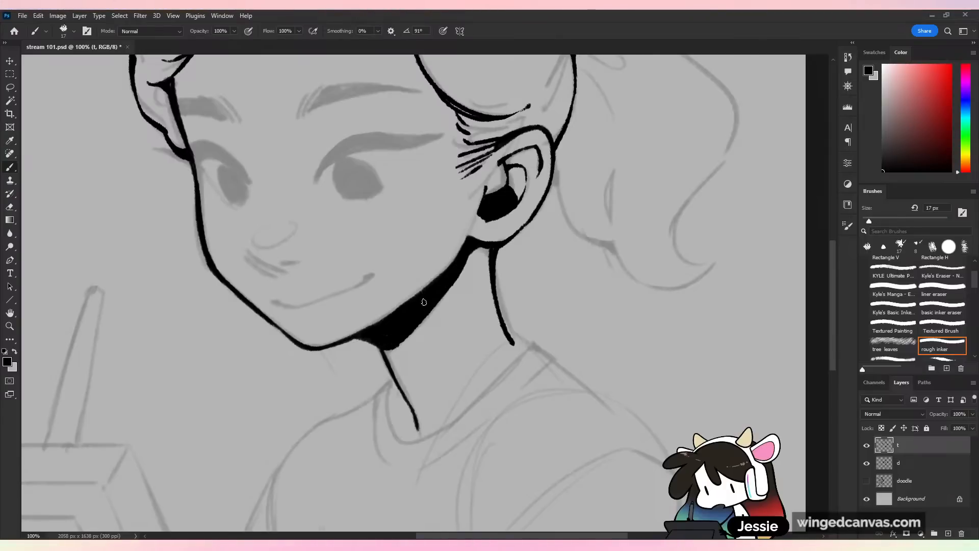
pyautogui.hotkey('ctrl', '-')
pyautogui.hotkey('ctrl', '-')
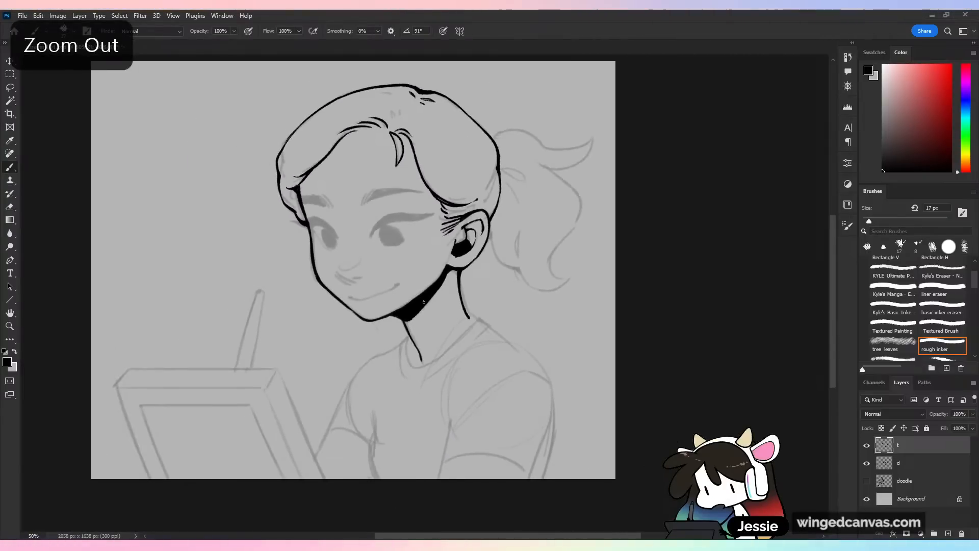
pyautogui.hotkey('ctrl', 'shift', 'h')
pyautogui.hotkey('ctrl', 'shift', 'h')
pyautogui.hotkey('ctrl', '+')
pyautogui.hotkey('ctrl', '+')
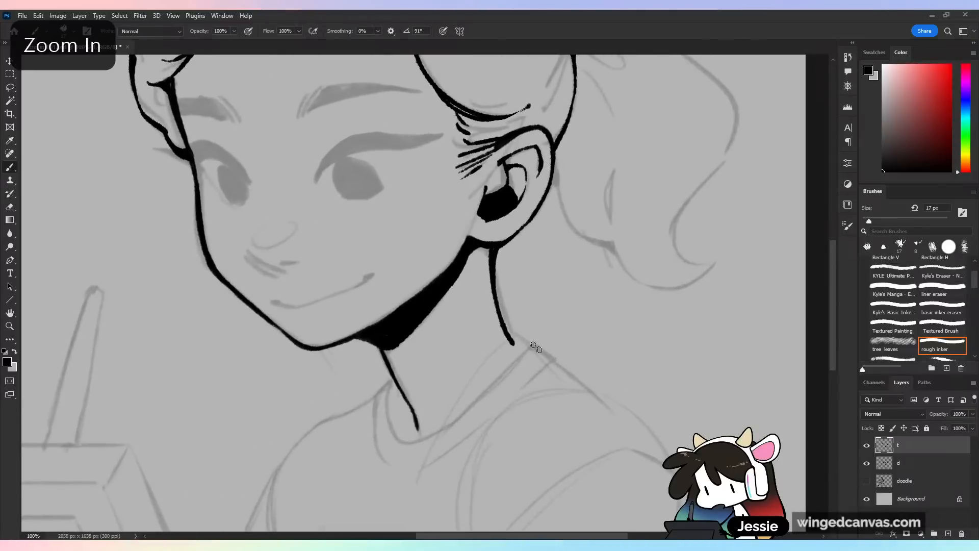
# - Ink the base of the neck and the shirt's curved neckline, including the short collar edges on both shoulders
pyautogui.moveTo(505, 327); pyautogui.dragTo(530, 348)
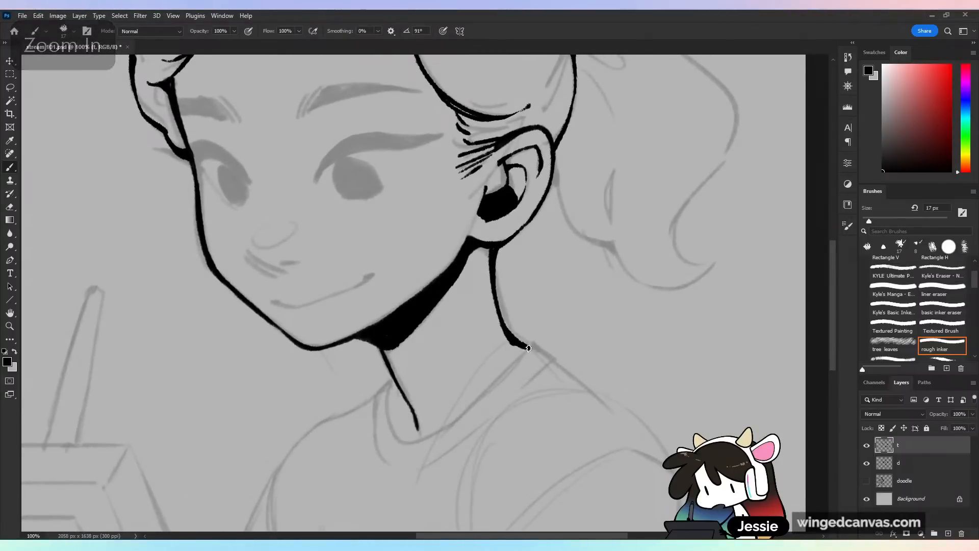
pyautogui.moveTo(389, 384); pyautogui.dragTo(407, 448)
pyautogui.hotkey('ctrl', 'z')
pyautogui.moveTo(392, 379)
pyautogui.mouseDown()
pyautogui.moveTo(426, 438)
pyautogui.moveTo(388, 388)
pyautogui.moveTo(417, 446)
pyautogui.moveTo(533, 347)
pyautogui.mouseUp()
pyautogui.hotkey('ctrl', 'z')
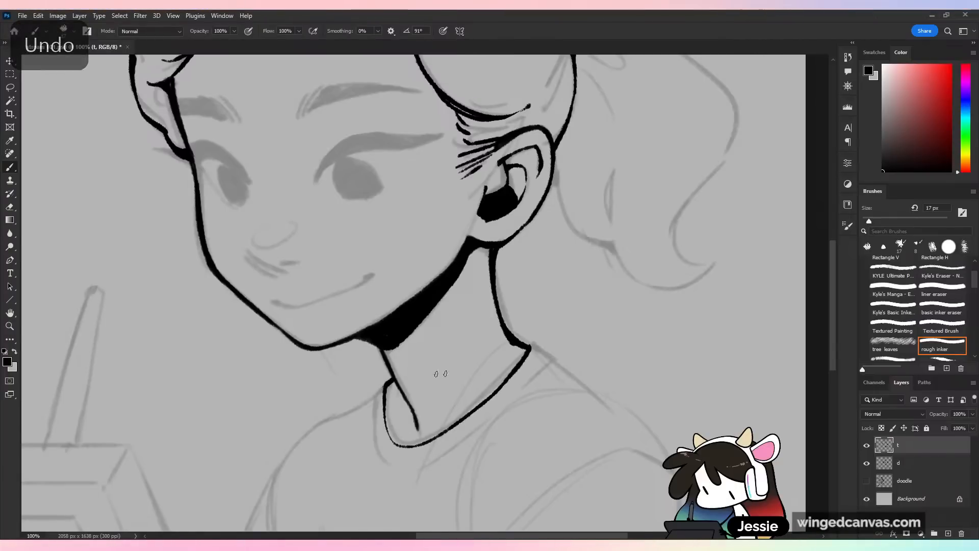
pyautogui.moveTo(391, 371); pyautogui.dragTo(359, 408)
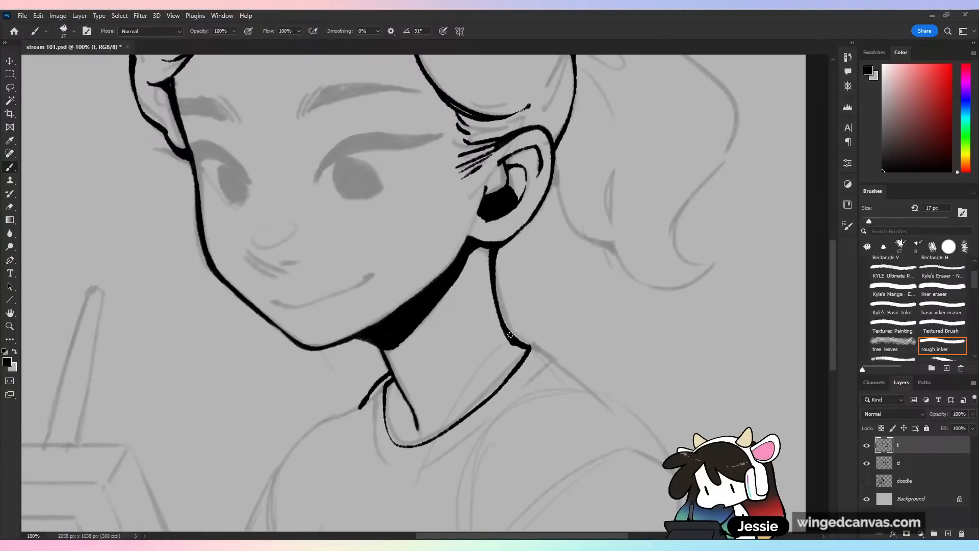
pyautogui.moveTo(566, 310); pyautogui.dragTo(706, 221)
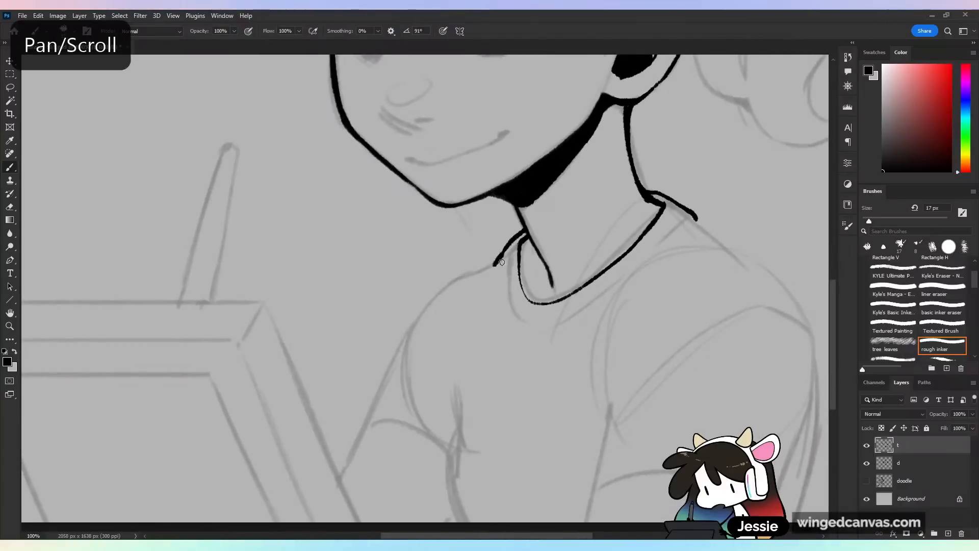
# - Ink the far shoulder and sleeve outline with its curved hem, redoing unsatisfactory strokes
pyautogui.moveTo(483, 268)
pyautogui.mouseDown()
pyautogui.moveTo(405, 323)
pyautogui.moveTo(356, 429)
pyautogui.moveTo(427, 430)
pyautogui.moveTo(432, 441)
pyautogui.moveTo(378, 423)
pyautogui.moveTo(447, 442)
pyautogui.mouseUp()
pyautogui.hotkey('ctrl', 'z')
pyautogui.hotkey('ctrl', 'z')
pyautogui.hotkey('ctrl', 'z')
pyautogui.moveTo(378, 421)
pyautogui.mouseDown()
pyautogui.moveTo(448, 442)
pyautogui.moveTo(448, 463)
pyautogui.mouseUp()
pyautogui.hotkey('ctrl', 'z')
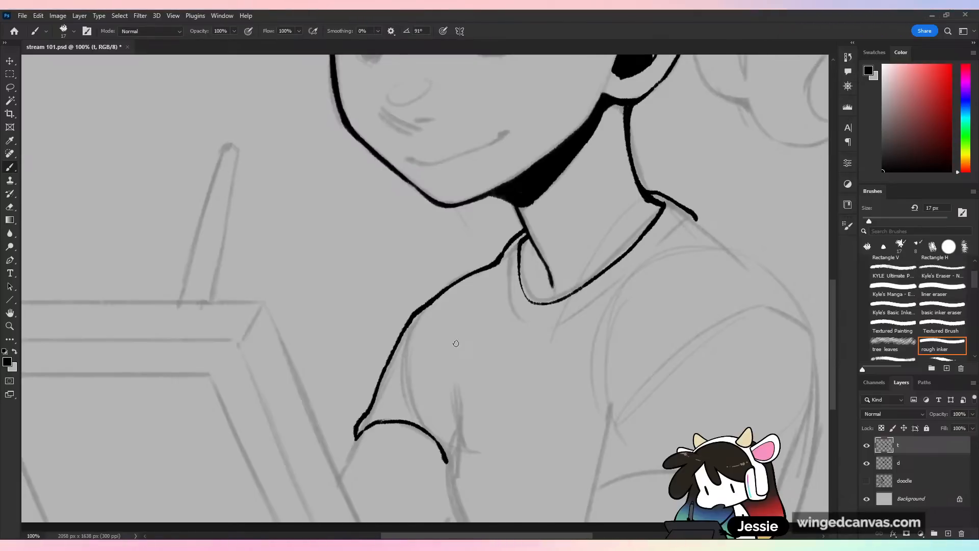
pyautogui.moveTo(356, 408)
pyautogui.mouseDown()
pyautogui.moveTo(376, 405)
pyautogui.moveTo(358, 431)
pyautogui.mouseUp()
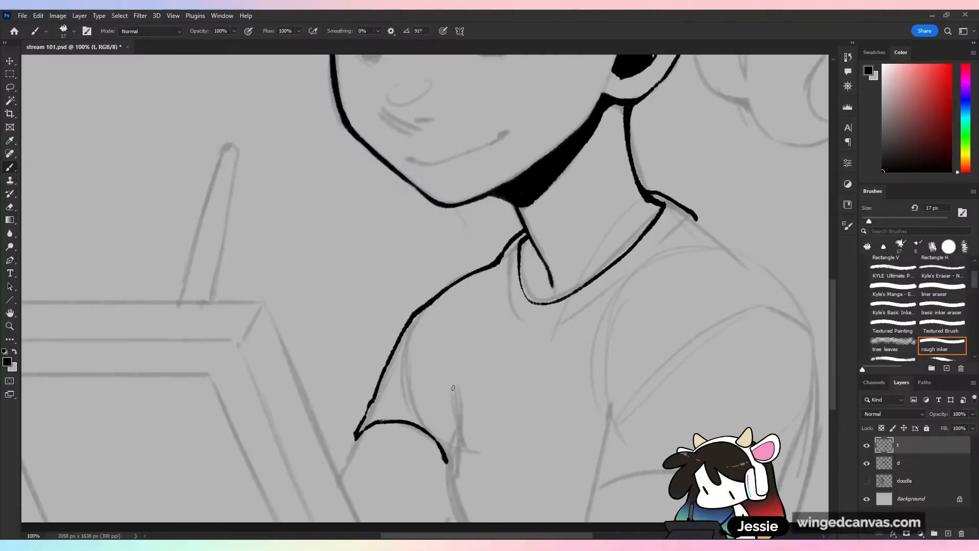
# - Ink the front edge of the torso past the far sleeve and thicken that sleeve's outer corner
pyautogui.moveTo(456, 385); pyautogui.dragTo(452, 521)
pyautogui.moveTo(457, 434)
pyautogui.mouseDown()
pyautogui.moveTo(447, 521)
pyautogui.moveTo(446, 466)
pyautogui.moveTo(459, 432)
pyautogui.mouseUp()
pyautogui.hotkey('ctrl', '-')
pyautogui.hotkey('ctrl', '-')
pyautogui.hotkey('ctrl', '-')
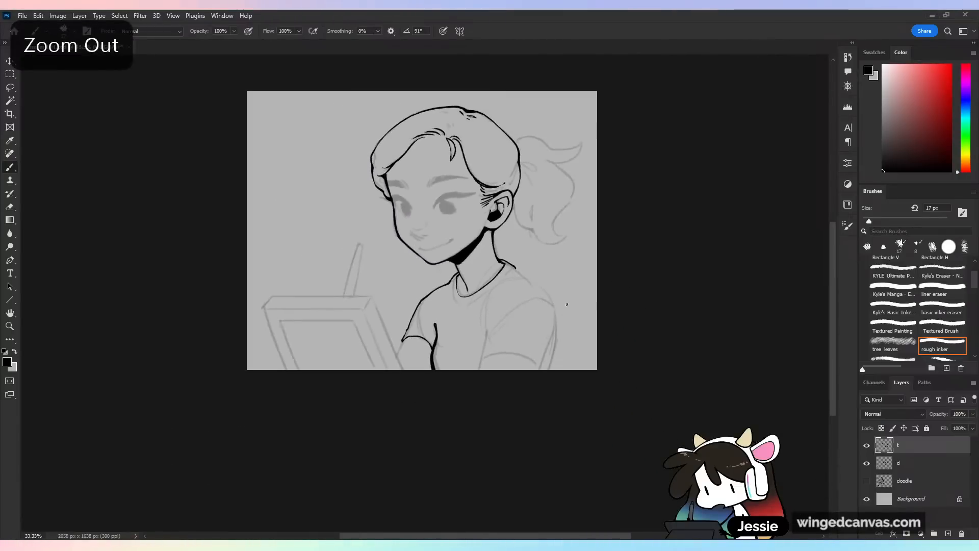
pyautogui.hotkey('ctrl', '+')
pyautogui.hotkey('ctrl', '+')
pyautogui.hotkey('ctrl', '+')
pyautogui.moveTo(376, 391); pyautogui.dragTo(354, 443)
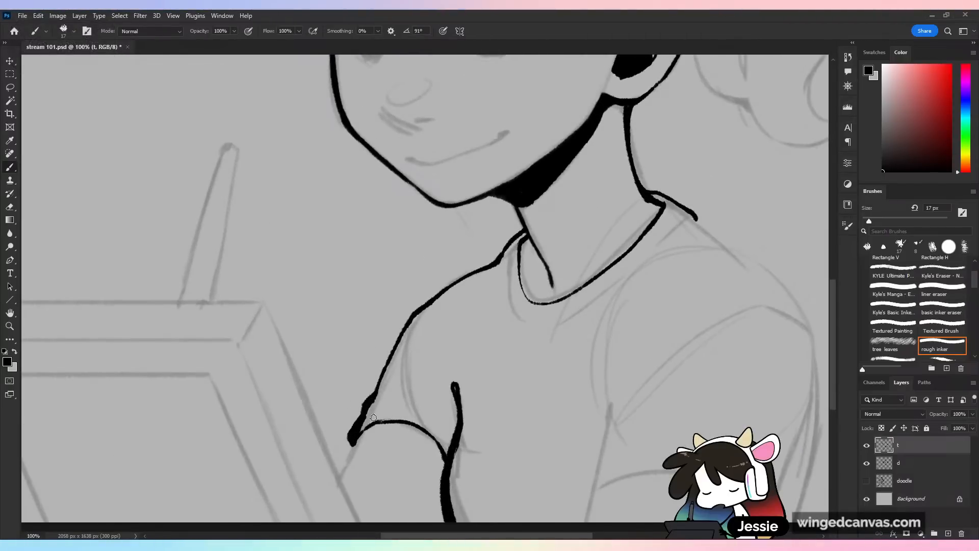
# - Switch to the Textured Brush at 20 px and thicken the far shoulder and sleeve outline up to the collar
pyautogui.click(942, 331)
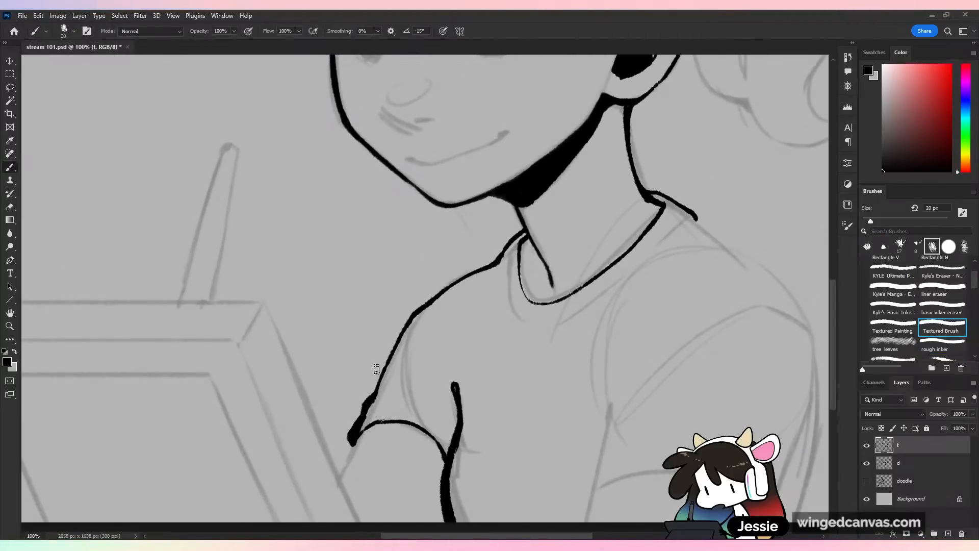
pyautogui.moveTo(378, 387)
pyautogui.mouseDown()
pyautogui.moveTo(347, 422)
pyautogui.moveTo(371, 417)
pyautogui.moveTo(360, 427)
pyautogui.mouseUp()
pyautogui.moveTo(373, 391); pyautogui.dragTo(421, 306)
pyautogui.hotkey('ctrl', 'z')
pyautogui.hotkey('ctrl', 'z')
pyautogui.moveTo(375, 389); pyautogui.dragTo(432, 297)
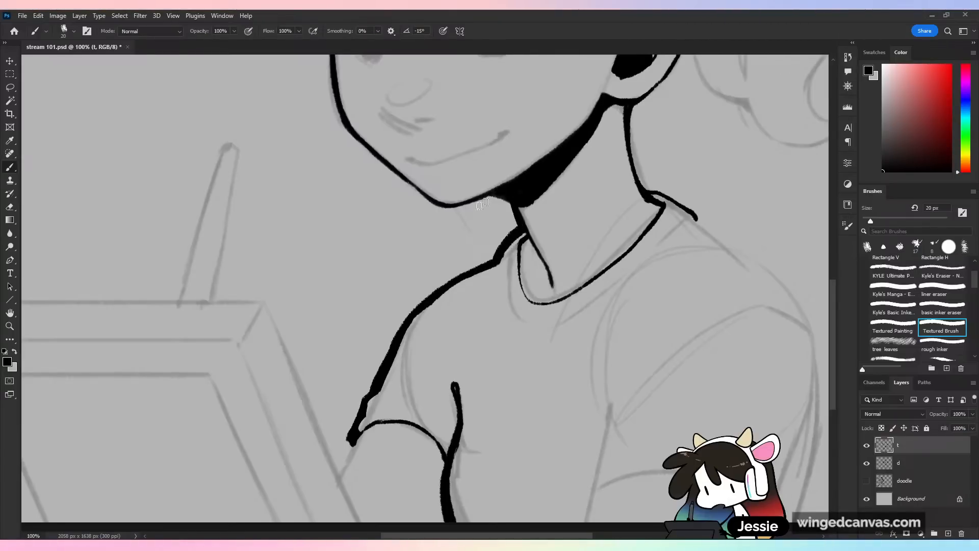
# - Thicken the outline of the chin, jaw and far cheek, and the lower hair contour beside the far eye
pyautogui.moveTo(433, 204); pyautogui.dragTo(515, 189)
pyautogui.moveTo(595, 225); pyautogui.dragTo(527, 434)
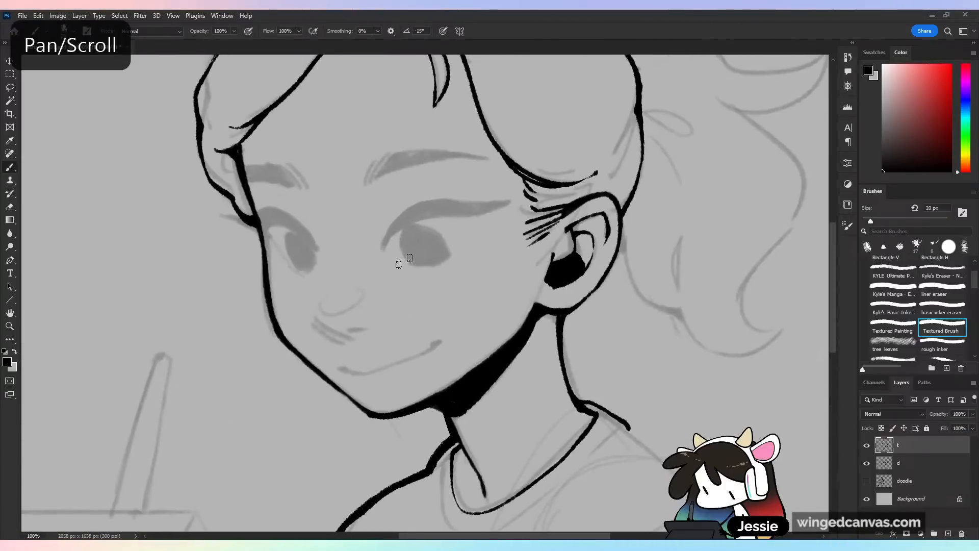
pyautogui.moveTo(267, 296)
pyautogui.mouseDown()
pyautogui.moveTo(285, 344)
pyautogui.moveTo(361, 412)
pyautogui.mouseUp()
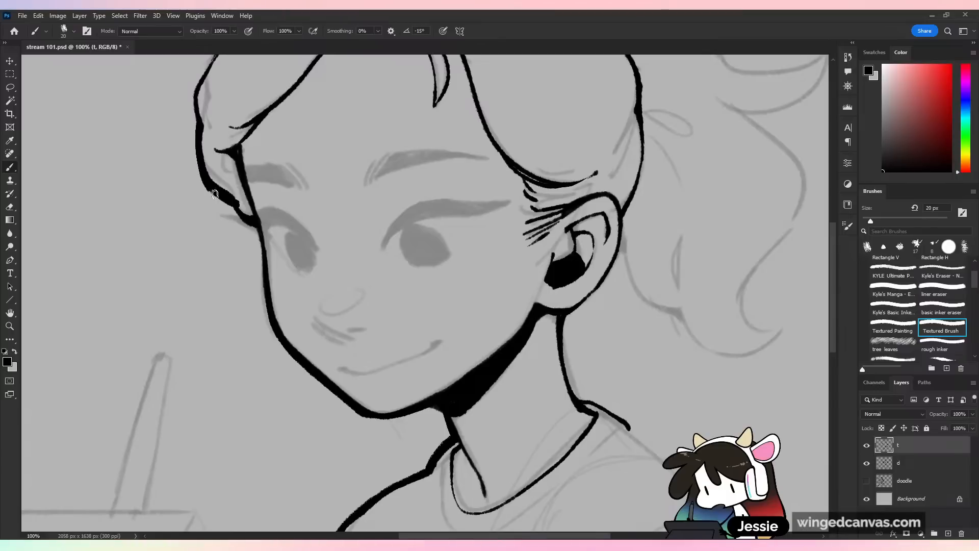
pyautogui.hotkey('ctrl', '-')
pyautogui.hotkey('ctrl', '-')
pyautogui.hotkey('ctrl', '-')
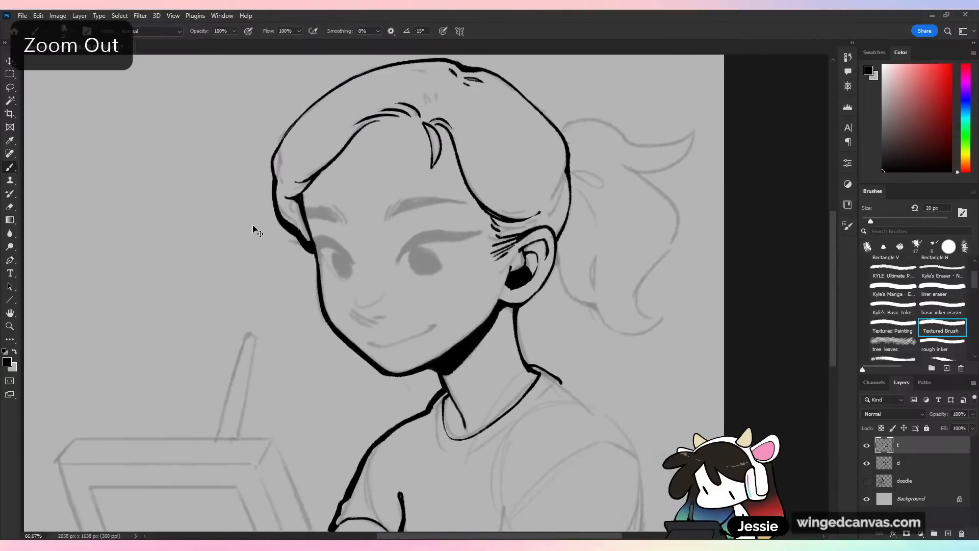
pyautogui.hotkey('ctrl', '+')
pyautogui.hotkey('ctrl', '+')
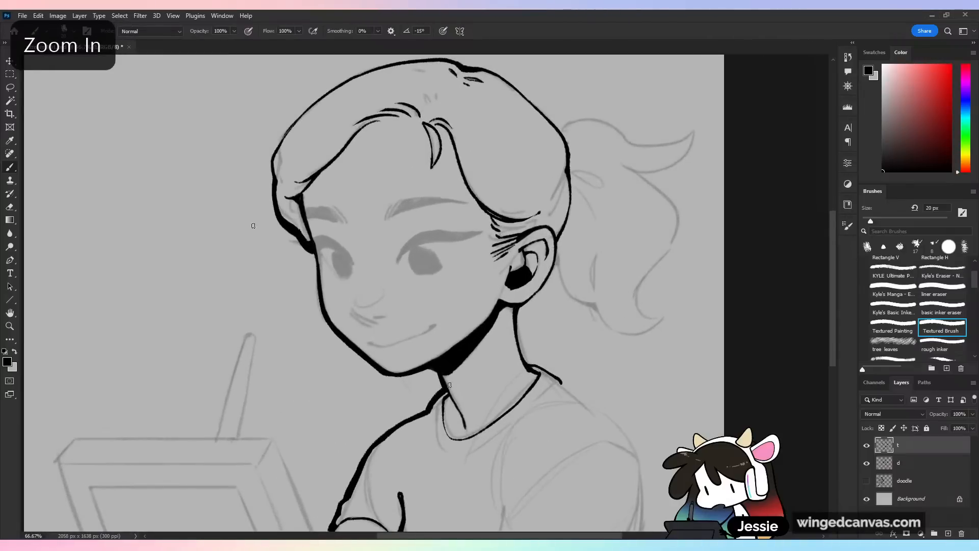
# - Thicken the neck lines, the shirt neckline and the collar edge on the near shoulder, redoing unsatisfactory strokes
pyautogui.moveTo(560, 414); pyautogui.dragTo(543, 358)
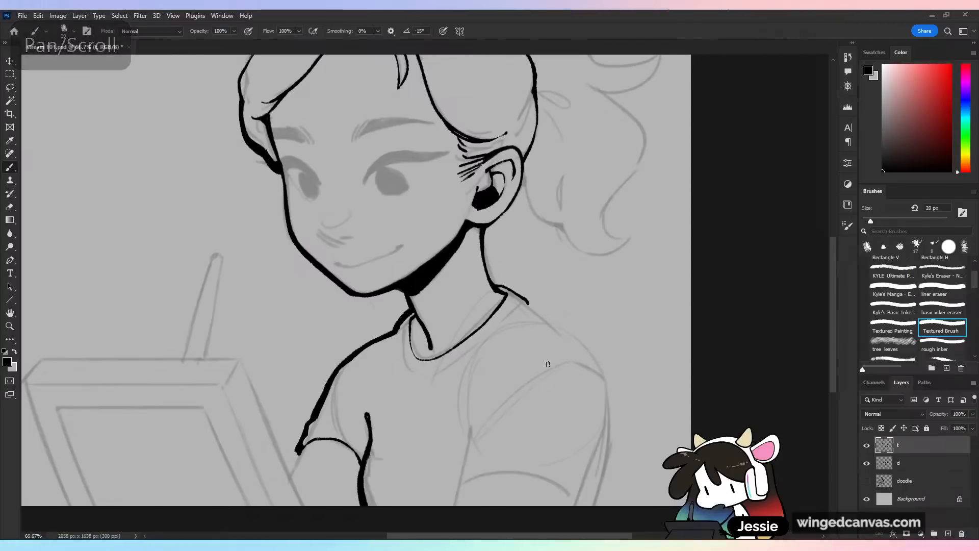
pyautogui.moveTo(529, 375); pyautogui.dragTo(525, 354)
pyautogui.hotkey('ctrl', '+')
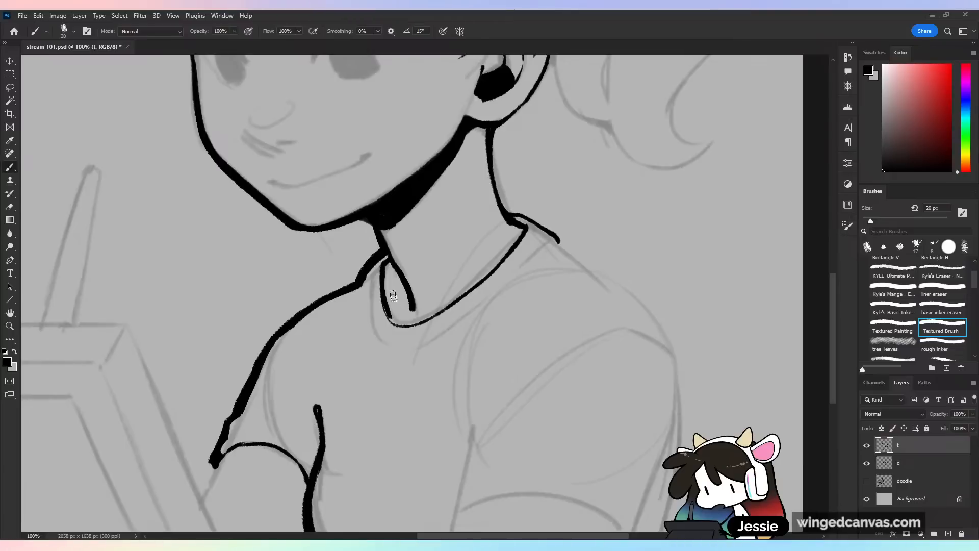
pyautogui.hotkey('ctrl', 'z')
pyautogui.moveTo(381, 267)
pyautogui.mouseDown()
pyautogui.moveTo(395, 326)
pyautogui.moveTo(423, 310)
pyautogui.moveTo(402, 330)
pyautogui.moveTo(391, 323)
pyautogui.moveTo(413, 327)
pyautogui.moveTo(426, 318)
pyautogui.moveTo(403, 326)
pyautogui.moveTo(456, 296)
pyautogui.moveTo(420, 324)
pyautogui.moveTo(412, 326)
pyautogui.moveTo(498, 268)
pyautogui.mouseUp()
pyautogui.hotkey('ctrl', 'z')
pyautogui.hotkey('ctrl', 'z')
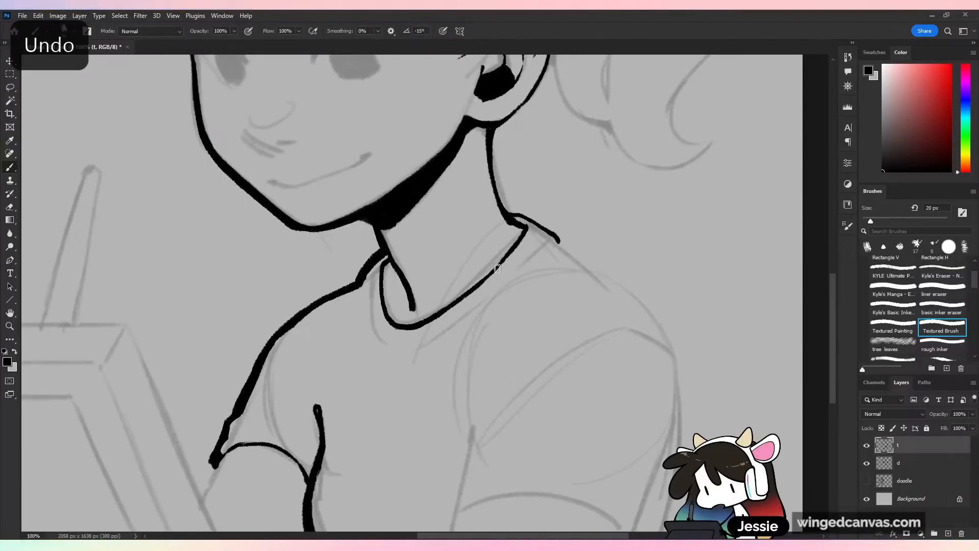
pyautogui.moveTo(525, 229); pyautogui.dragTo(483, 277)
pyautogui.hotkey('ctrl', 'z')
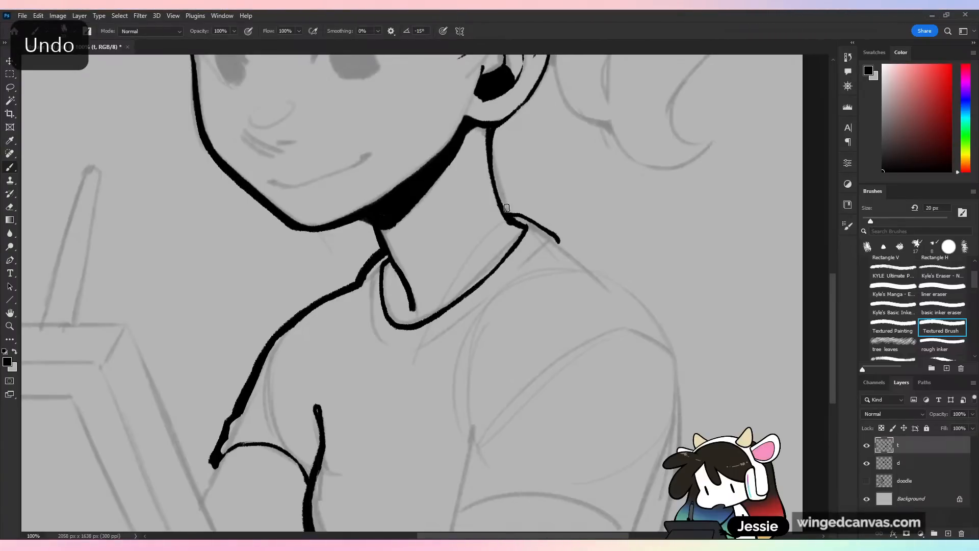
pyautogui.moveTo(551, 232); pyautogui.dragTo(561, 248)
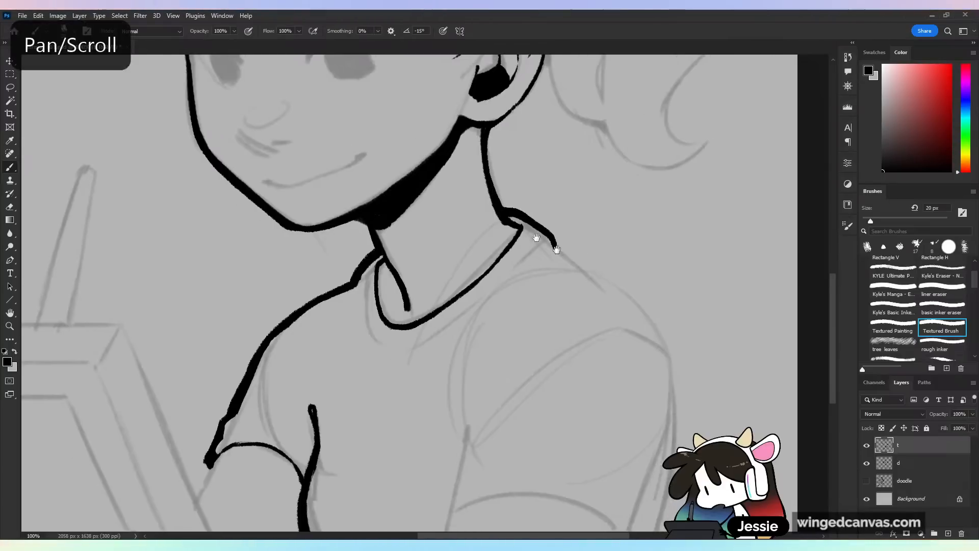
# - Ink the near shoulder and back outline from the collar down to the canvas edge, redoing unsatisfactory strokes
pyautogui.moveTo(555, 177); pyautogui.dragTo(443, 121)
pyautogui.moveTo(448, 188)
pyautogui.mouseDown()
pyautogui.moveTo(540, 260)
pyautogui.moveTo(565, 302)
pyautogui.mouseUp()
pyautogui.hotkey('ctrl', 'z')
pyautogui.moveTo(479, 209)
pyautogui.mouseDown()
pyautogui.moveTo(559, 283)
pyautogui.moveTo(568, 310)
pyautogui.moveTo(543, 487)
pyautogui.mouseUp()
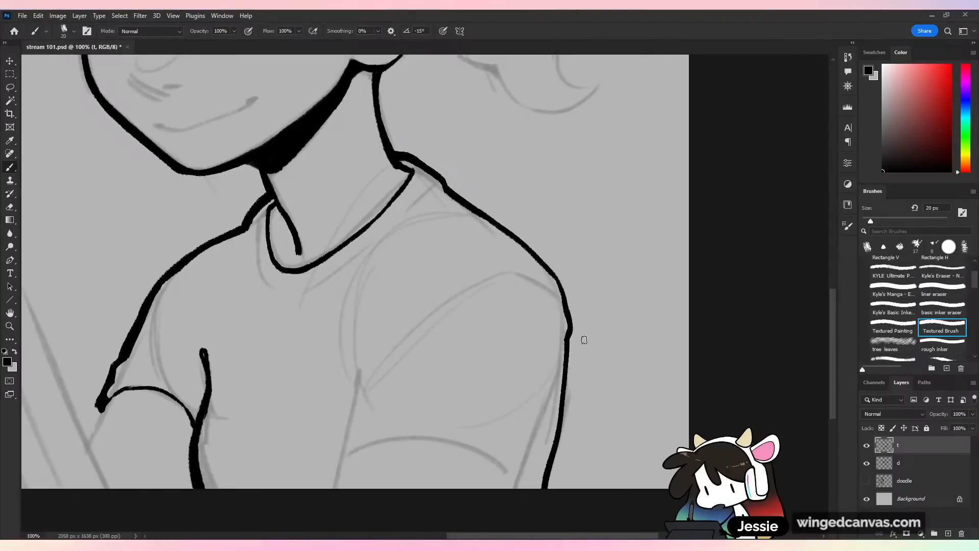
pyautogui.hotkey('ctrl', 'z')
pyautogui.moveTo(568, 337); pyautogui.dragTo(530, 515)
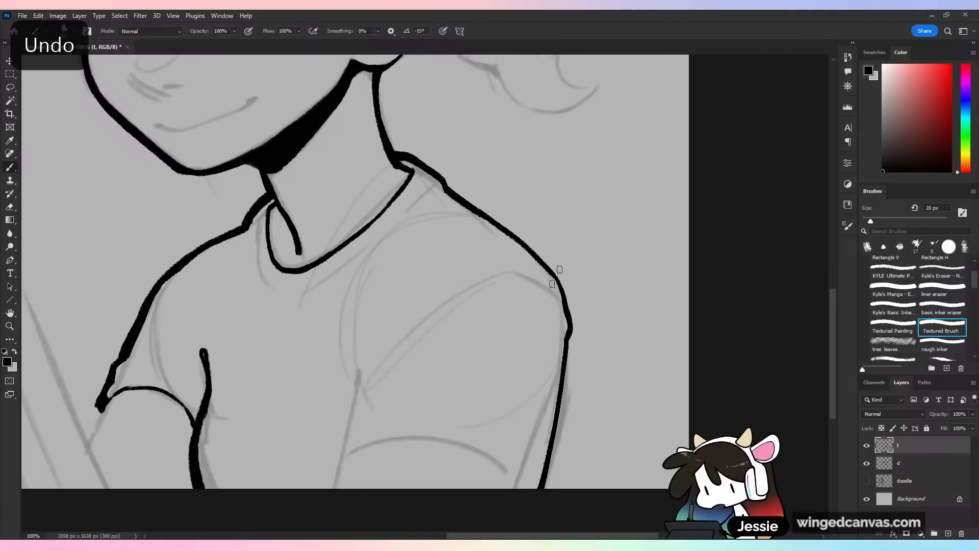
pyautogui.moveTo(563, 331)
pyautogui.mouseDown()
pyautogui.moveTo(520, 285)
pyautogui.moveTo(561, 322)
pyautogui.mouseUp()
pyautogui.hotkey('ctrl', 'z')
# - Ink the curved upper contour of the near arm inside the shoulder, redoing unsatisfactory strokes
pyautogui.moveTo(509, 275); pyautogui.dragTo(398, 334)
pyautogui.hotkey('ctrl', 'z')
pyautogui.moveTo(512, 274)
pyautogui.mouseDown()
pyautogui.moveTo(365, 366)
pyautogui.moveTo(333, 463)
pyautogui.moveTo(507, 470)
pyautogui.mouseUp()
pyautogui.hotkey('ctrl', 'z')
# - Ink the near sleeve's hem and rear edge, and add a broken seam line above the hem
pyautogui.moveTo(338, 477); pyautogui.dragTo(482, 484)
pyautogui.hotkey('ctrl', 'z')
pyautogui.moveTo(334, 476); pyautogui.dragTo(494, 489)
pyautogui.moveTo(554, 367); pyautogui.dragTo(526, 462)
pyautogui.hotkey('ctrl', 'z')
pyautogui.moveTo(557, 351); pyautogui.dragTo(525, 466)
pyautogui.moveTo(350, 436)
pyautogui.mouseDown()
pyautogui.moveTo(406, 422)
pyautogui.moveTo(464, 432)
pyautogui.mouseUp()
pyautogui.moveTo(493, 449); pyautogui.dragTo(505, 458)
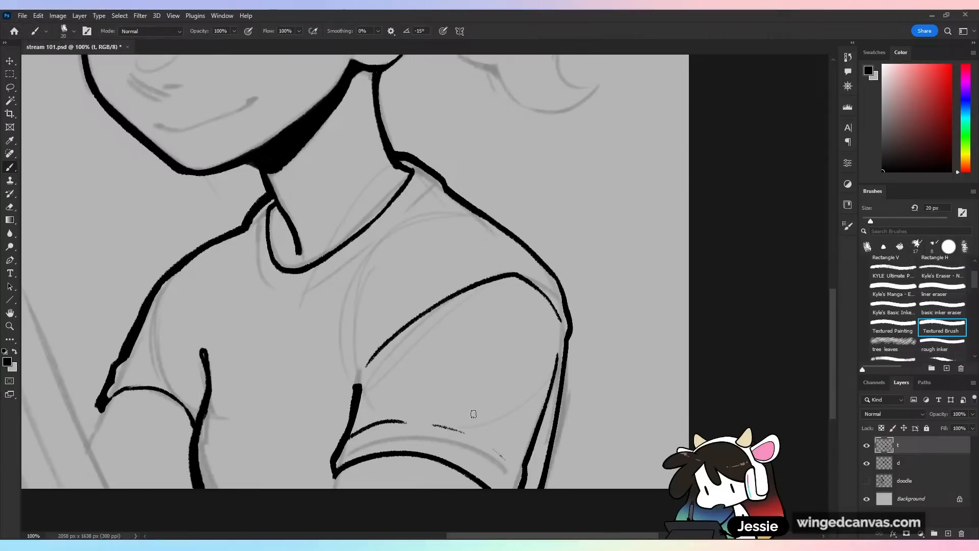
# - Try a broken seam line above the far sleeve's hem, and erase the sleeve's seam, hem and lower outer edge
pyautogui.hotkey('ctrl', '-')
pyautogui.hotkey('ctrl', '-')
pyautogui.hotkey('ctrl', '+')
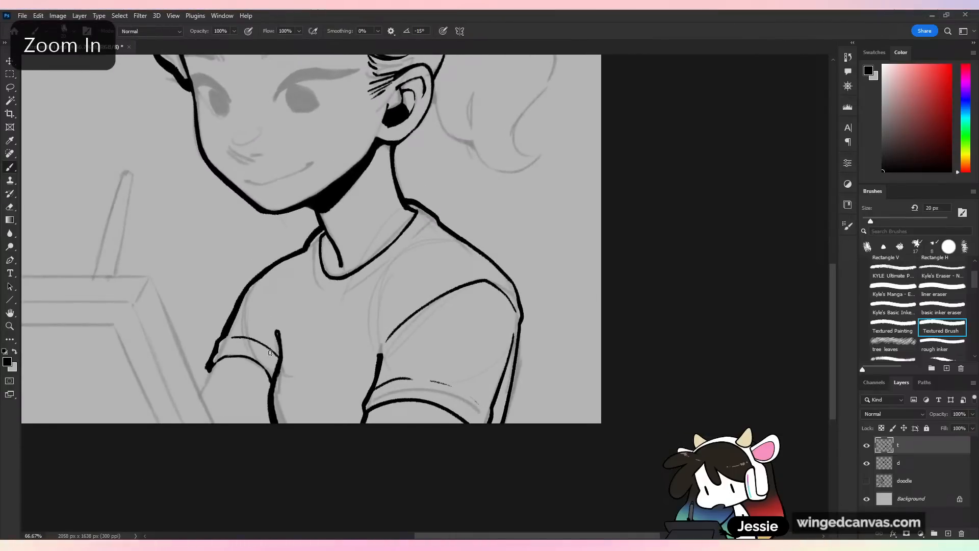
pyautogui.press('h')
pyautogui.press('h')
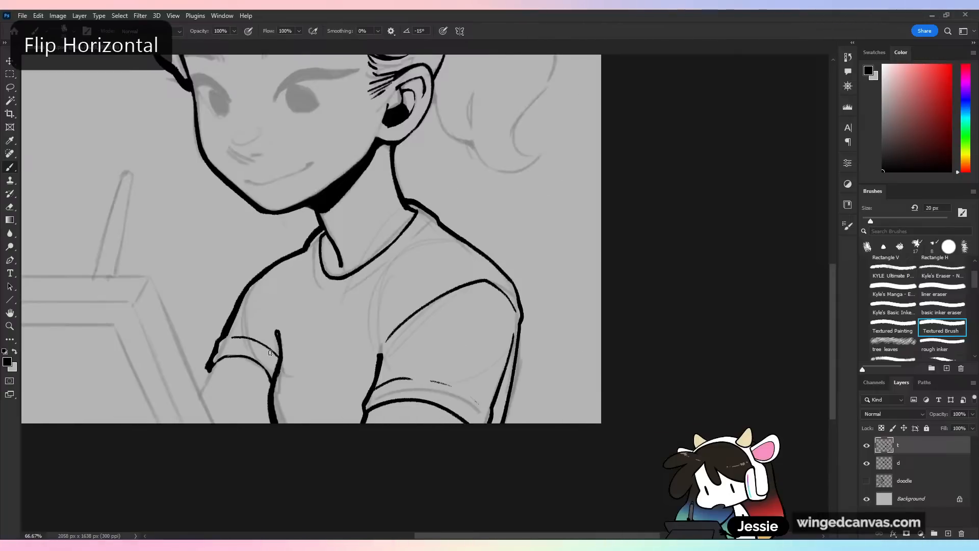
pyautogui.moveTo(380, 330); pyautogui.dragTo(520, 295)
pyautogui.hotkey('ctrl', '+')
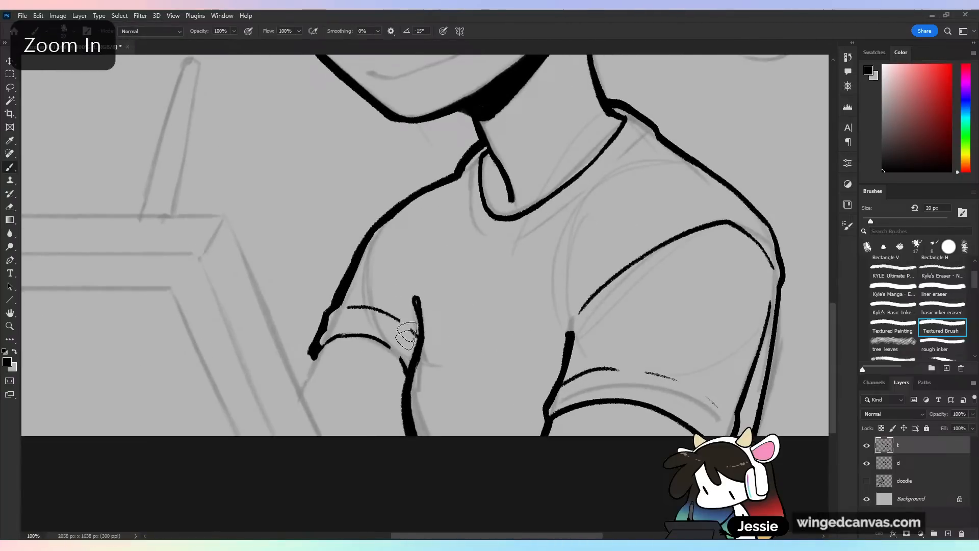
pyautogui.moveTo(401, 367)
pyautogui.mouseDown()
pyautogui.moveTo(413, 328)
pyautogui.moveTo(397, 372)
pyautogui.moveTo(380, 356)
pyautogui.moveTo(368, 304)
pyautogui.moveTo(308, 353)
pyautogui.moveTo(329, 321)
pyautogui.mouseUp()
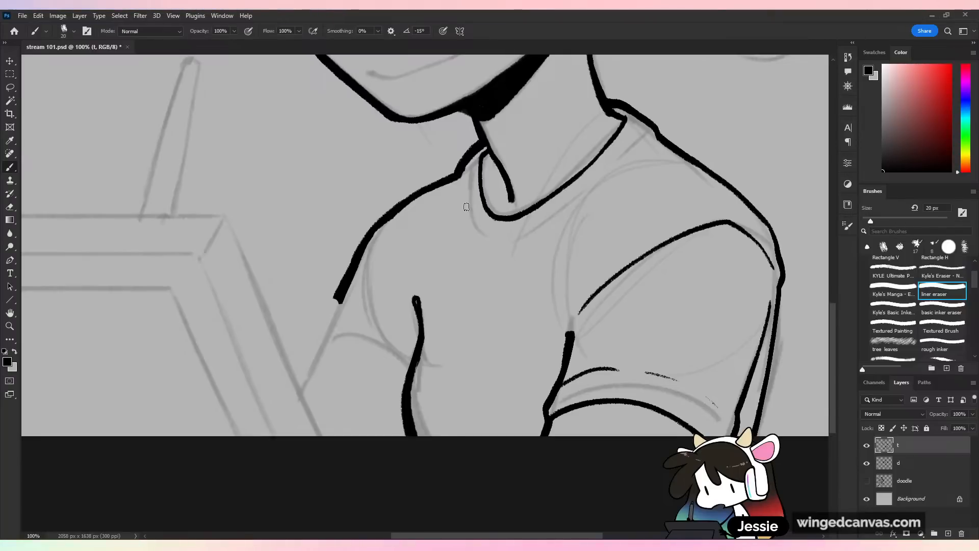
# - Redraw the far sleeve's outer edge and hem farther down the arm, undoing the trial seam strokes above the hem
pyautogui.moveTo(337, 300); pyautogui.dragTo(331, 312)
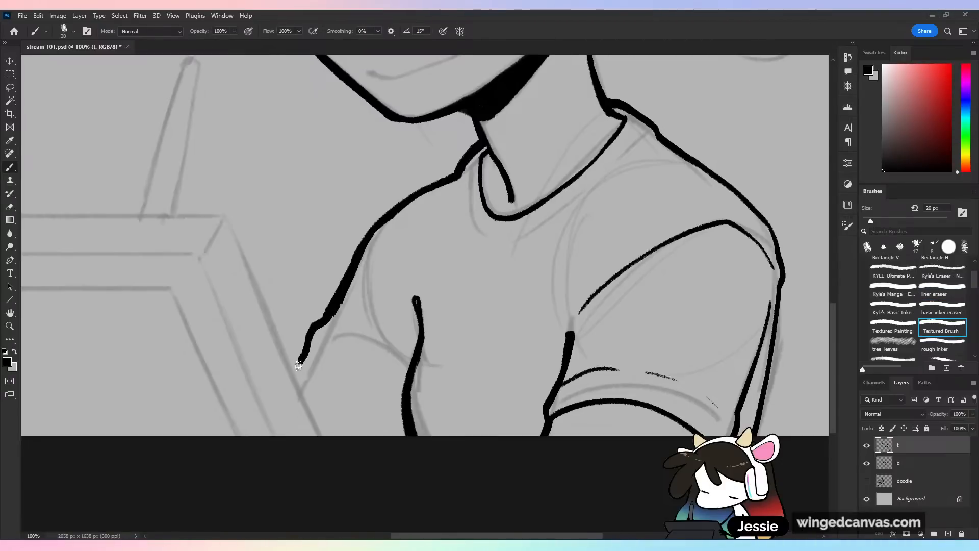
pyautogui.moveTo(322, 312); pyautogui.dragTo(367, 224)
pyautogui.moveTo(303, 394); pyautogui.dragTo(397, 411)
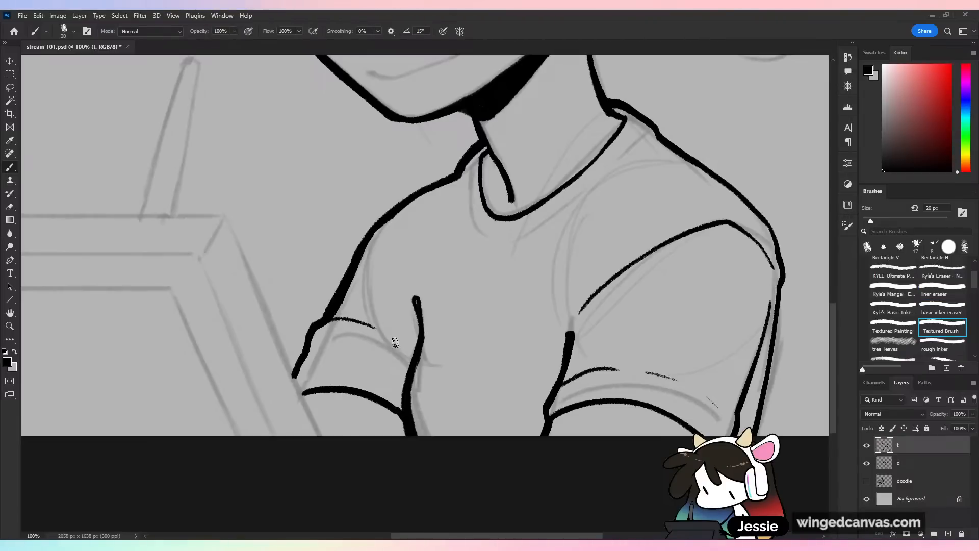
pyautogui.moveTo(397, 341); pyautogui.dragTo(415, 358)
pyautogui.hotkey('ctrl', 'z')
pyautogui.hotkey('ctrl', 'z')
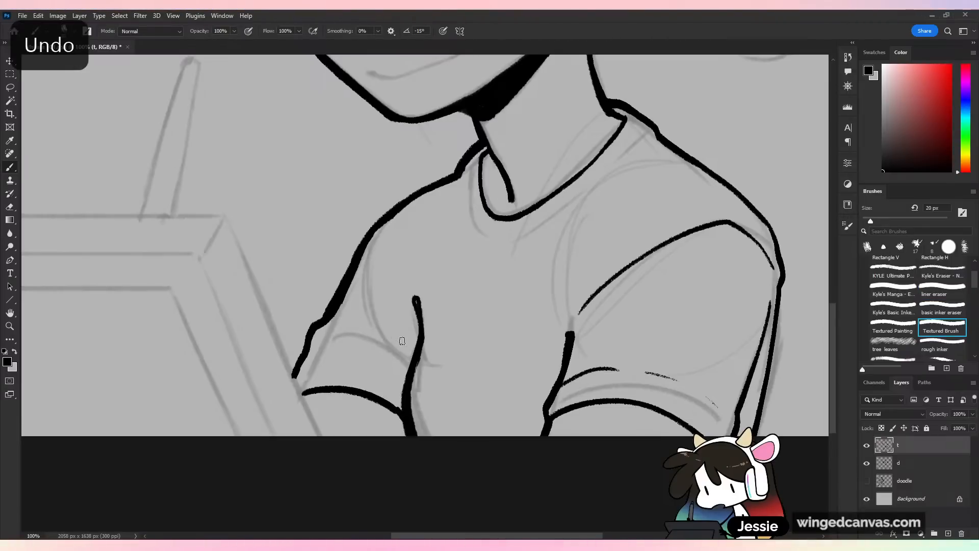
# - Rework the lower outer edge of the far sleeve into a smoother contour, undoing unsatisfactory strokes
pyautogui.moveTo(308, 322); pyautogui.dragTo(295, 363)
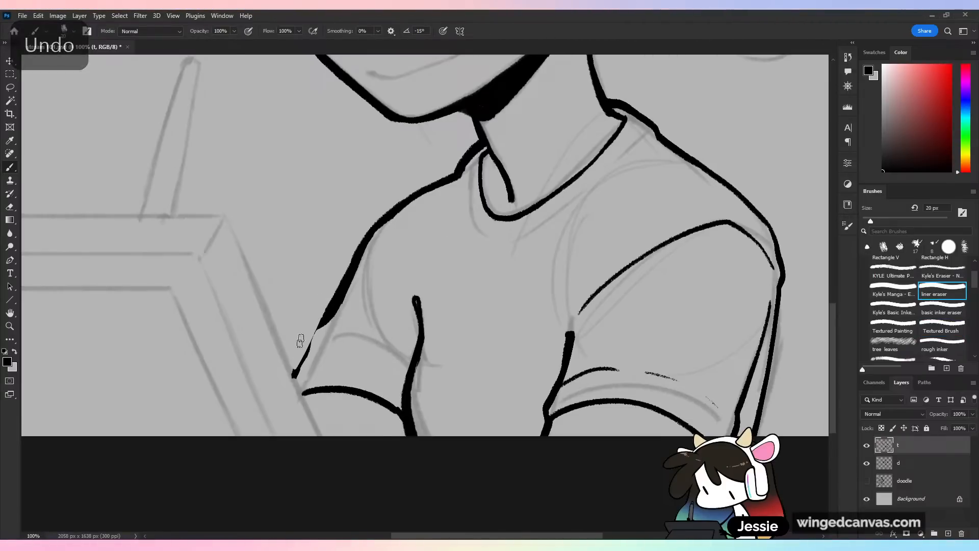
pyautogui.moveTo(324, 320)
pyautogui.mouseDown()
pyautogui.moveTo(296, 370)
pyautogui.moveTo(351, 303)
pyautogui.moveTo(322, 348)
pyautogui.moveTo(402, 365)
pyautogui.moveTo(341, 338)
pyautogui.moveTo(316, 350)
pyautogui.moveTo(390, 359)
pyautogui.moveTo(391, 343)
pyautogui.moveTo(406, 372)
pyautogui.mouseUp()
pyautogui.hotkey('ctrl', 'z')
pyautogui.hotkey('ctrl', 'z')
pyautogui.hotkey('ctrl', 'z')
# - Ink the collar band's outer edge with a broken line at the front and a short stroke at the near shoulder, and save
pyautogui.hotkey('ctrl', '-')
pyautogui.hotkey('ctrl', '-')
pyautogui.moveTo(719, 317); pyautogui.dragTo(650, 404)
pyautogui.hotkey('ctrl', '+')
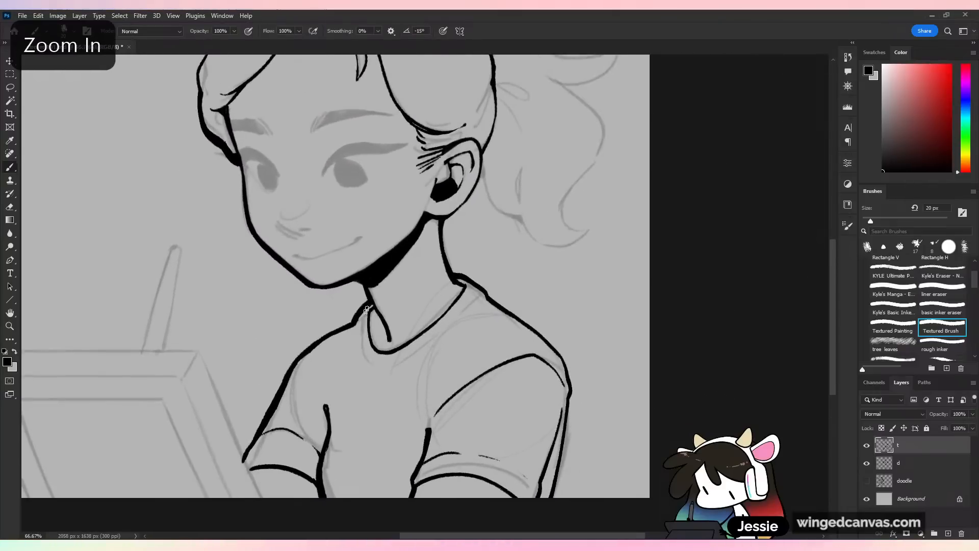
pyautogui.moveTo(354, 326); pyautogui.dragTo(363, 357)
pyautogui.moveTo(484, 297); pyautogui.dragTo(470, 318)
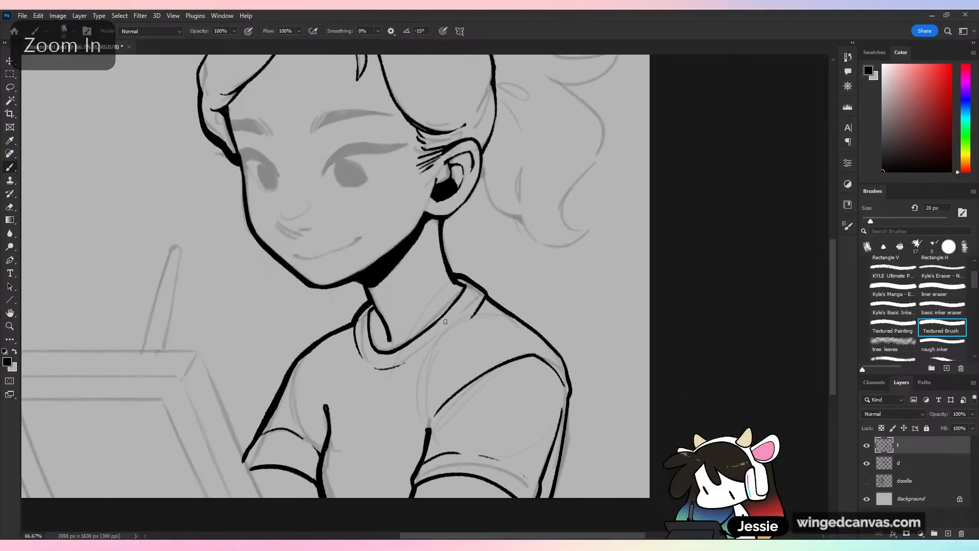
pyautogui.hotkey('ctrl', 's')
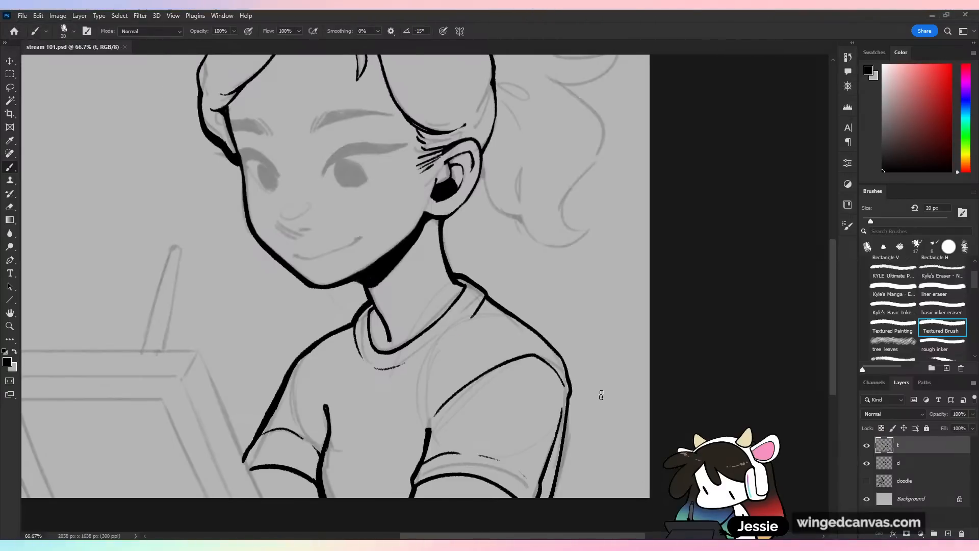
# - Ink the seam above the far sleeve's hem and a few tapered fold lines across the shirt's chest, and save
pyautogui.moveTo(602, 404); pyautogui.dragTo(636, 267)
pyautogui.hotkey('ctrl', '+')
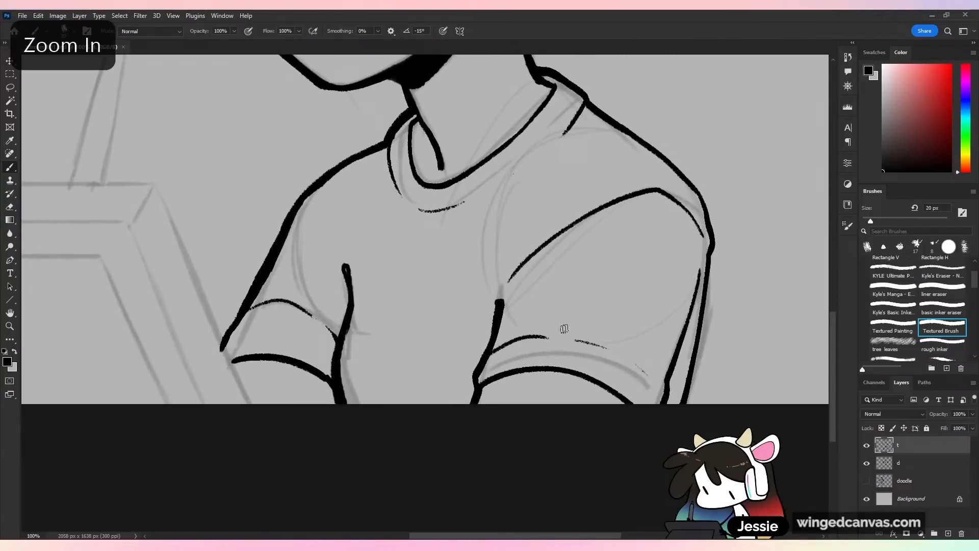
pyautogui.moveTo(459, 301)
pyautogui.mouseDown()
pyautogui.moveTo(433, 311)
pyautogui.moveTo(464, 297)
pyautogui.moveTo(380, 317)
pyautogui.moveTo(427, 320)
pyautogui.moveTo(402, 393)
pyautogui.mouseUp()
pyautogui.hotkey('ctrl', 'z')
pyautogui.hotkey('ctrl', '-')
pyautogui.hotkey('ctrl', '-')
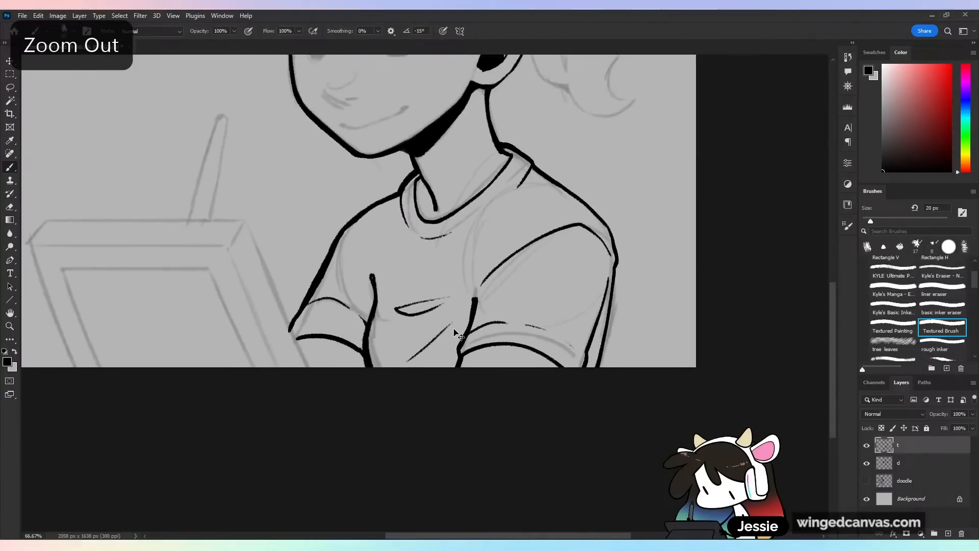
pyautogui.hotkey('ctrl', 'z')
pyautogui.moveTo(528, 174)
pyautogui.mouseDown()
pyautogui.moveTo(500, 245)
pyautogui.moveTo(553, 338)
pyautogui.moveTo(582, 245)
pyautogui.mouseUp()
pyautogui.hotkey('ctrl', '+')
pyautogui.hotkey('ctrl', 'z')
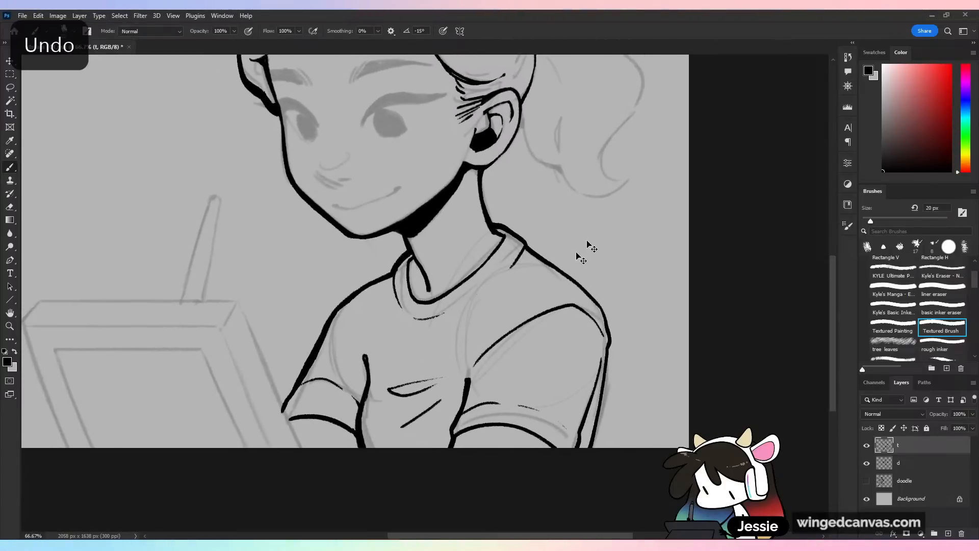
pyautogui.moveTo(520, 184); pyautogui.dragTo(576, 411)
pyautogui.hotkey('ctrl', 's')
# - Ink the near eye's upper lash line as a thick black shape tapering to a point at the outer corner
pyautogui.hotkey('ctrl', '+')
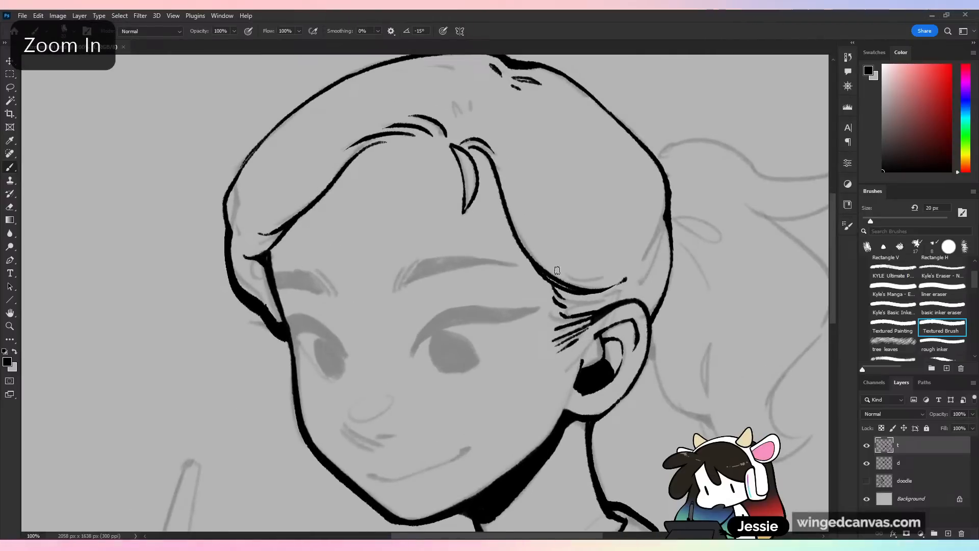
pyautogui.hotkey('ctrl', '+')
pyautogui.moveTo(470, 389); pyautogui.dragTo(479, 222)
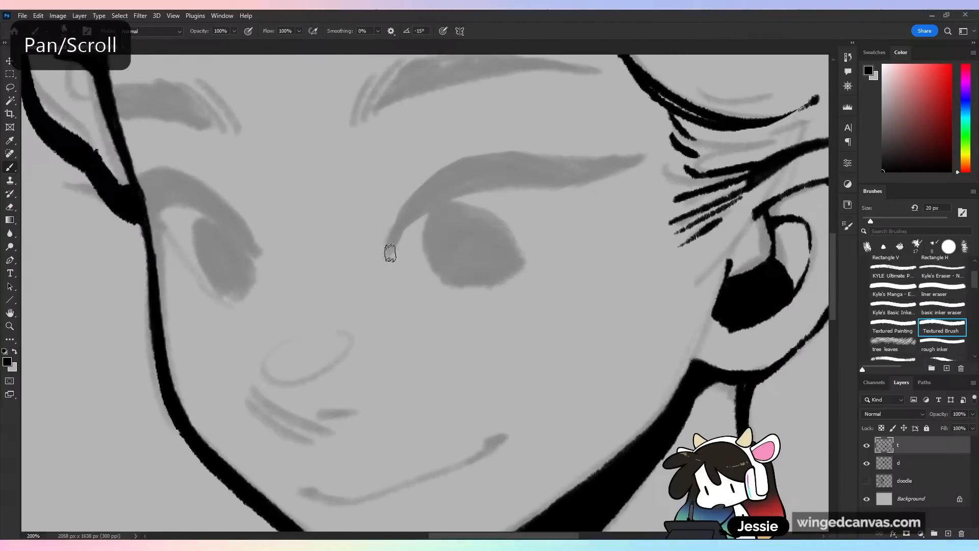
pyautogui.moveTo(390, 251); pyautogui.dragTo(466, 185)
pyautogui.moveTo(389, 243); pyautogui.dragTo(466, 171)
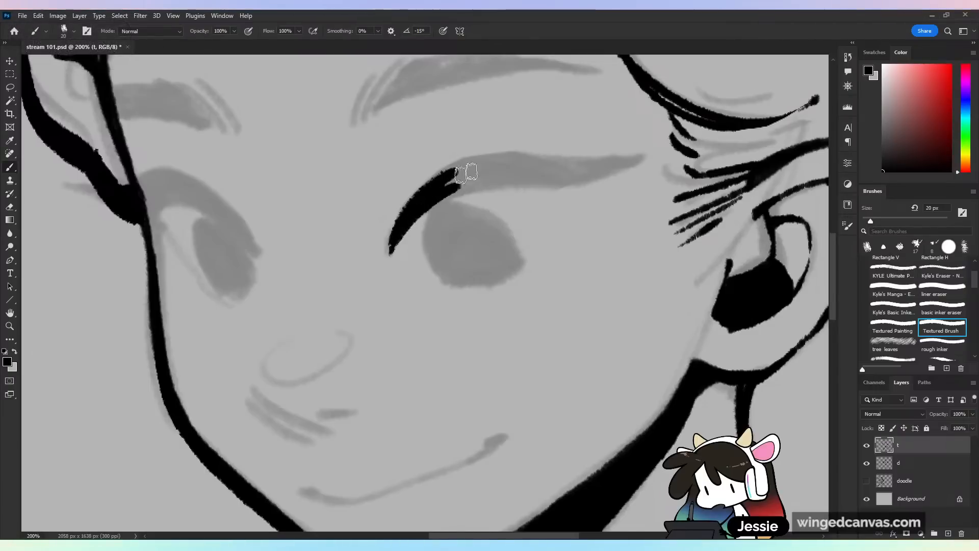
pyautogui.moveTo(400, 225)
pyautogui.mouseDown()
pyautogui.moveTo(497, 159)
pyautogui.moveTo(563, 166)
pyautogui.mouseUp()
pyautogui.moveTo(442, 197)
pyautogui.mouseDown()
pyautogui.moveTo(577, 167)
pyautogui.moveTo(538, 160)
pyautogui.moveTo(620, 161)
pyautogui.mouseUp()
pyautogui.moveTo(550, 168); pyautogui.dragTo(642, 154)
pyautogui.moveTo(575, 177); pyautogui.dragTo(644, 157)
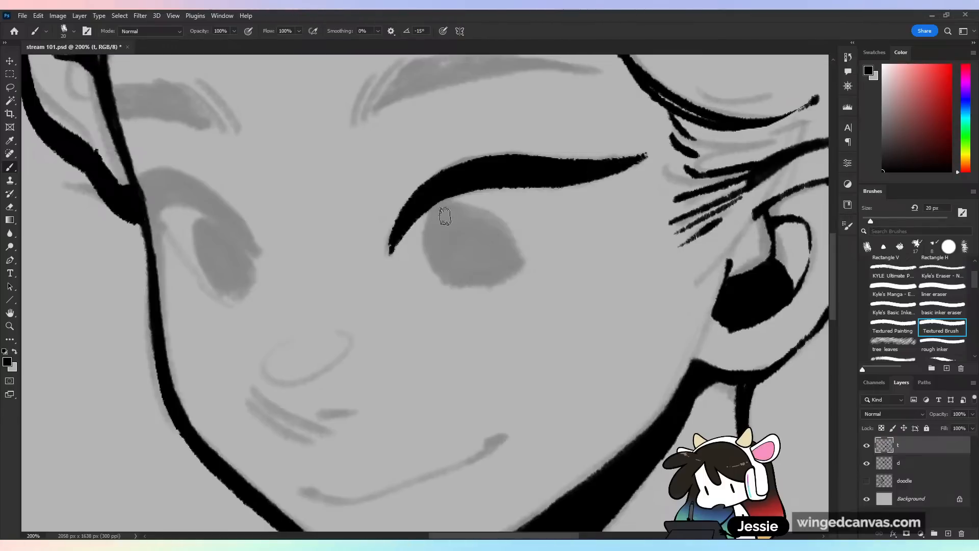
# - Outline the near eye's iris beneath the lash line and fill it solid black
pyautogui.moveTo(440, 208)
pyautogui.mouseDown()
pyautogui.moveTo(426, 240)
pyautogui.moveTo(449, 285)
pyautogui.mouseUp()
pyautogui.moveTo(441, 209)
pyautogui.mouseDown()
pyautogui.moveTo(505, 245)
pyautogui.moveTo(446, 199)
pyautogui.moveTo(474, 225)
pyautogui.moveTo(442, 229)
pyautogui.moveTo(470, 247)
pyautogui.moveTo(476, 225)
pyautogui.moveTo(444, 262)
pyautogui.moveTo(445, 277)
pyautogui.moveTo(508, 274)
pyautogui.moveTo(505, 262)
pyautogui.mouseUp()
pyautogui.hotkey('ctrl', '-')
pyautogui.hotkey('ctrl', '-')
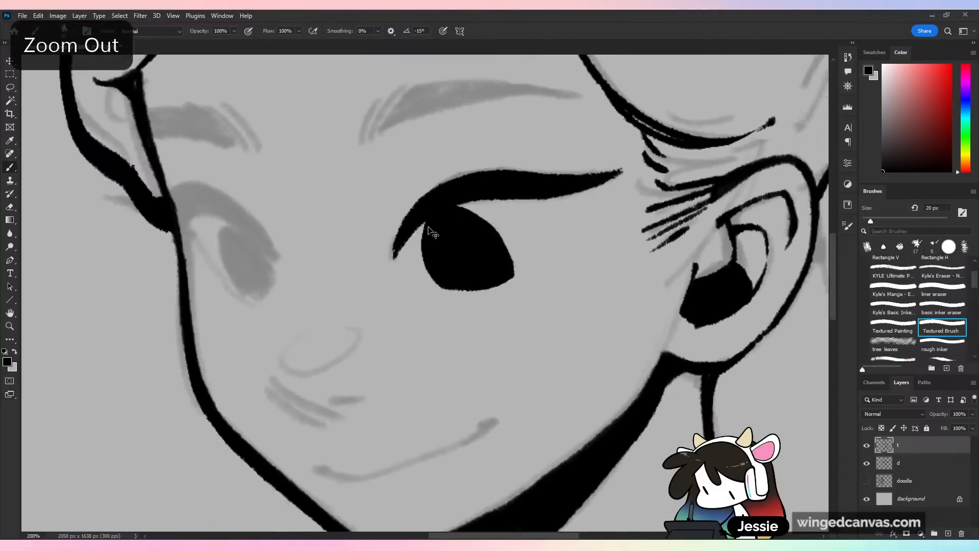
# - Flip the canvas view horizontally and ink the far eye's thick upper lash line with a pointed outer wing, redoing unsatisfactory strokes
pyautogui.hotkey('ctrl', '+')
pyautogui.hotkey('ctrl', 'shift', 'h')
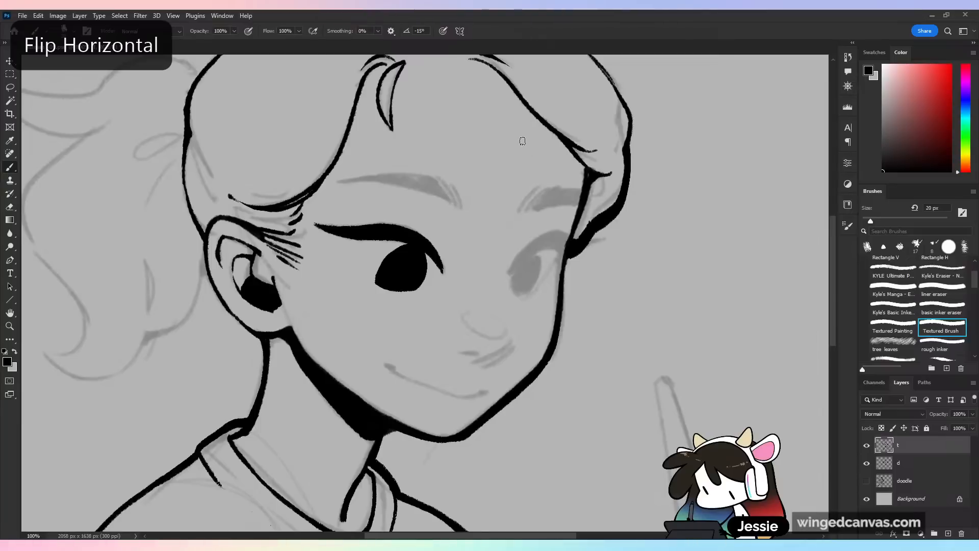
pyautogui.moveTo(585, 219); pyautogui.dragTo(572, 263)
pyautogui.hotkey('ctrl', '+')
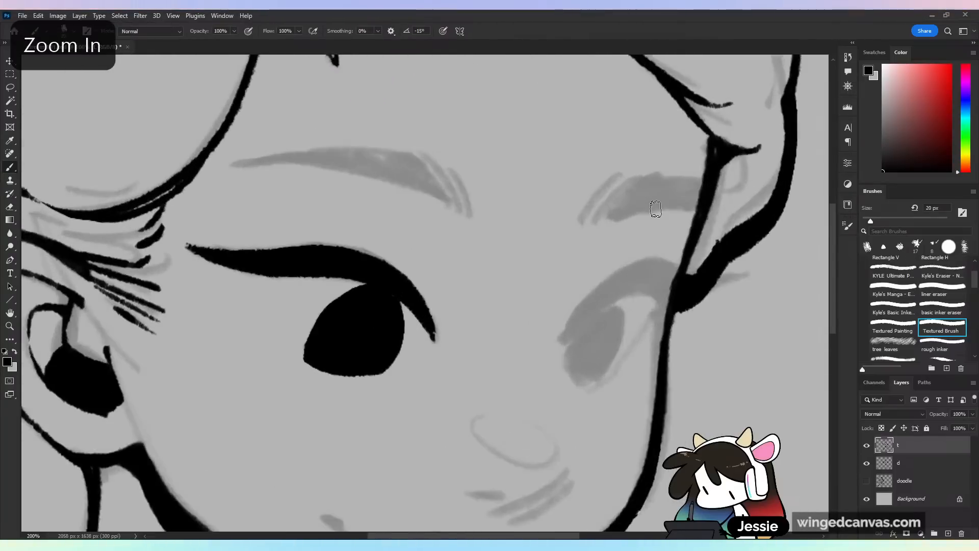
pyautogui.moveTo(564, 350)
pyautogui.mouseDown()
pyautogui.moveTo(683, 266)
pyautogui.moveTo(678, 320)
pyautogui.mouseUp()
pyautogui.moveTo(565, 346)
pyautogui.mouseDown()
pyautogui.moveTo(643, 287)
pyautogui.moveTo(680, 316)
pyautogui.mouseUp()
pyautogui.moveTo(634, 286); pyautogui.dragTo(761, 280)
pyautogui.hotkey('ctrl', 'z')
pyautogui.moveTo(682, 310); pyautogui.dragTo(750, 283)
pyautogui.hotkey('ctrl', 'z')
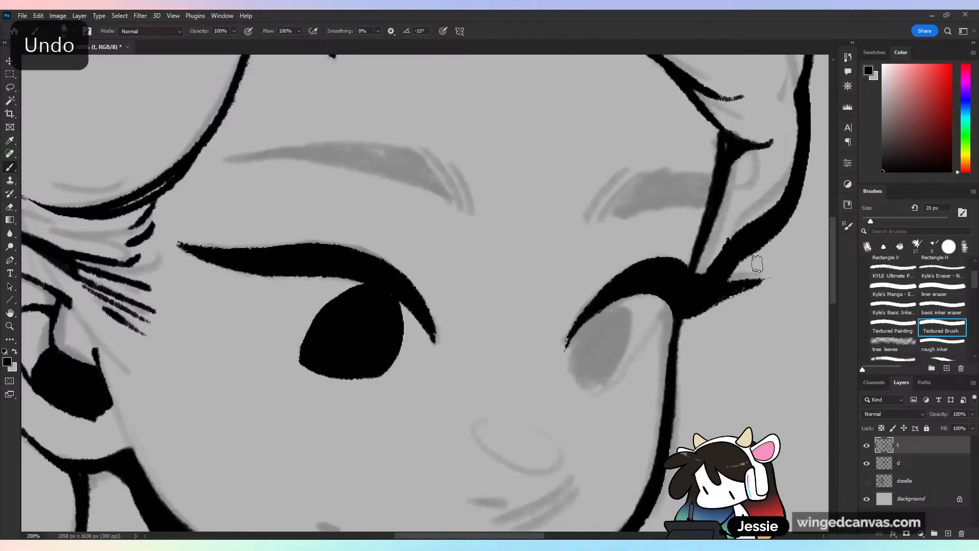
# - Fill the far eye's iris solid black, redoing the first stroke, and flip the canvas view back to normal
pyautogui.scroll(-2, 620, 338)
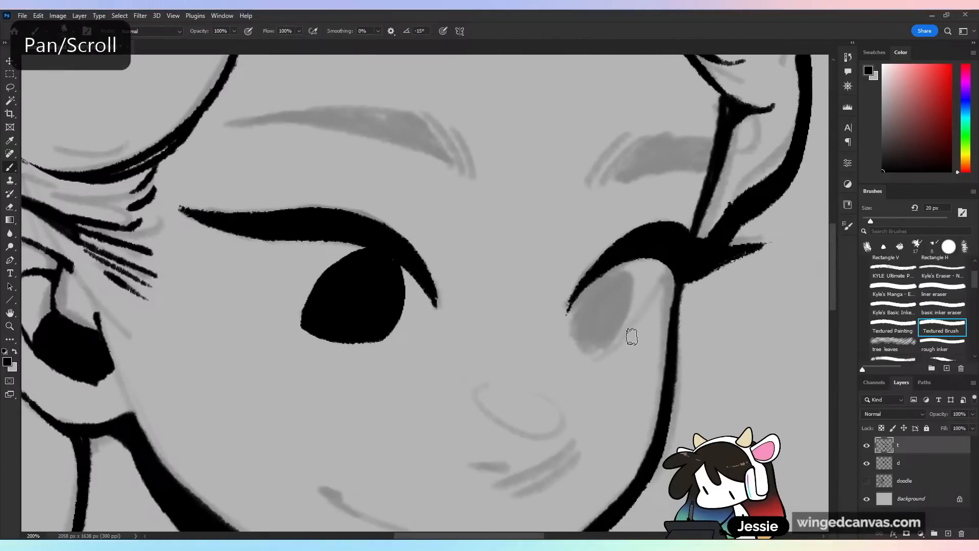
pyautogui.moveTo(630, 276)
pyautogui.mouseDown()
pyautogui.moveTo(617, 274)
pyautogui.moveTo(579, 338)
pyautogui.moveTo(593, 300)
pyautogui.moveTo(604, 294)
pyautogui.moveTo(574, 349)
pyautogui.moveTo(614, 348)
pyautogui.mouseUp()
pyautogui.hotkey('ctrl', 'z')
pyautogui.moveTo(626, 280)
pyautogui.mouseDown()
pyautogui.moveTo(630, 306)
pyautogui.moveTo(590, 343)
pyautogui.moveTo(621, 287)
pyautogui.moveTo(599, 335)
pyautogui.moveTo(574, 348)
pyautogui.moveTo(632, 331)
pyautogui.mouseUp()
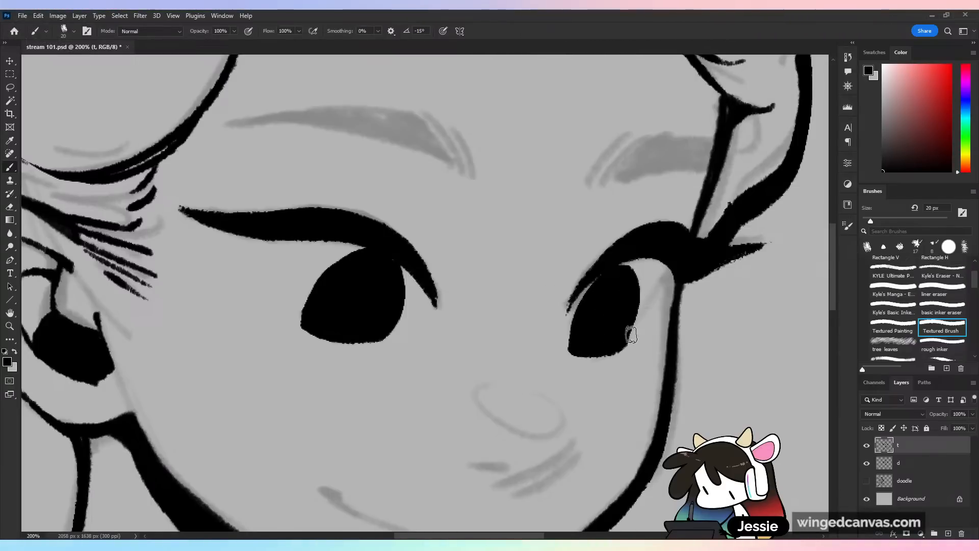
pyautogui.hotkey('ctrl', '-')
pyautogui.hotkey('ctrl', '-')
pyautogui.hotkey('ctrl', '-')
pyautogui.hotkey('shift', 'h')
pyautogui.hotkey('ctrl', '=')
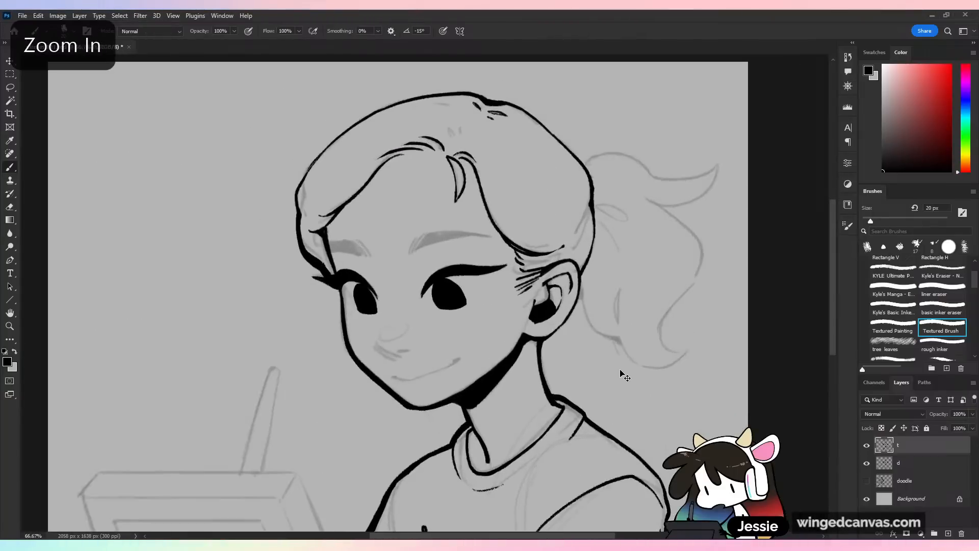
# - Try to trim and thicken the far eye's upper lash line, undoing each attempt
pyautogui.hotkey('ctrl', '=')
pyautogui.moveTo(305, 277); pyautogui.dragTo(346, 291)
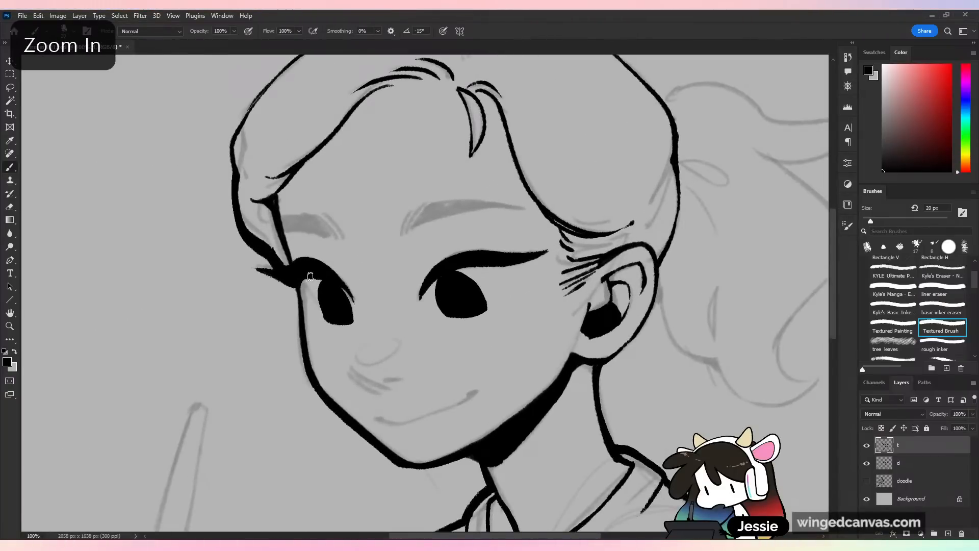
pyautogui.hotkey('ctrl', 'z')
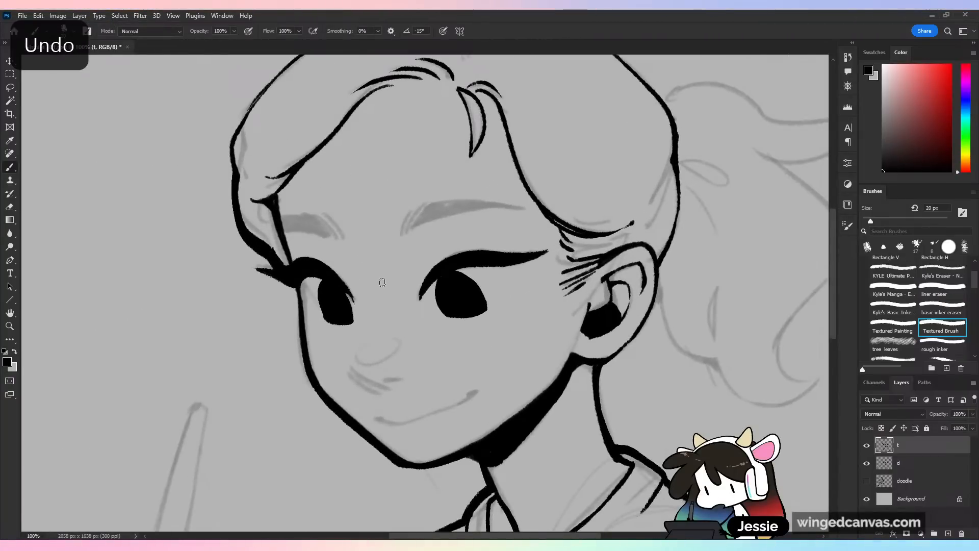
pyautogui.moveTo(382, 282); pyautogui.dragTo(573, 263)
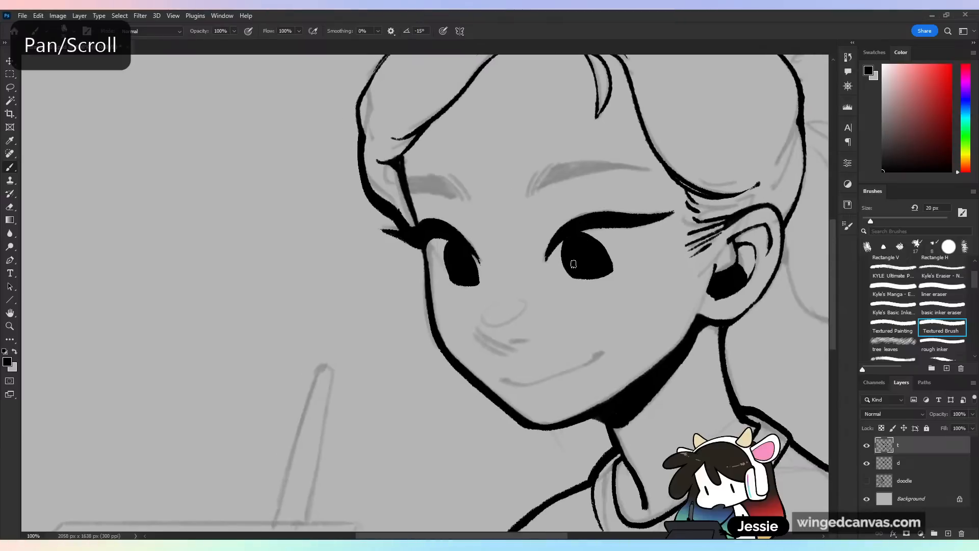
pyautogui.press('e')
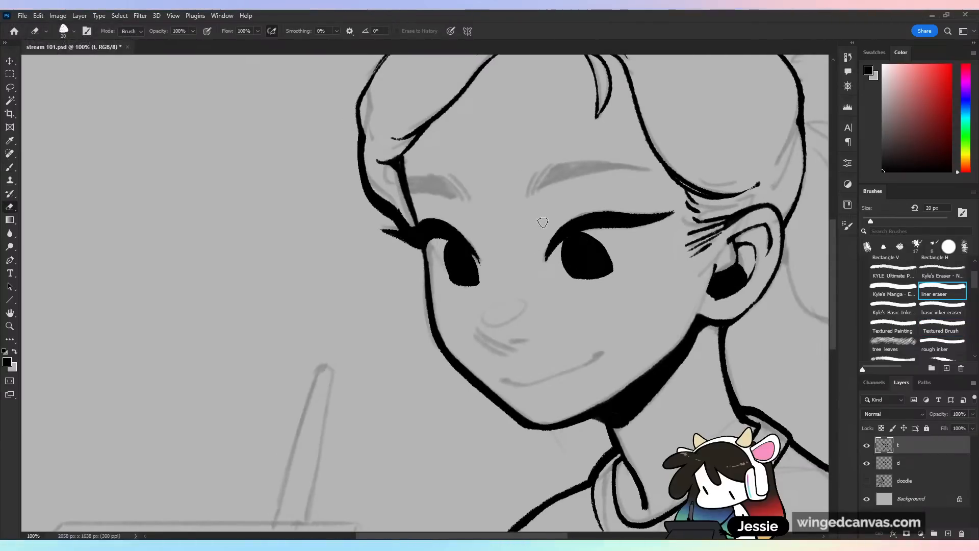
pyautogui.hotkey('ctrl', '+')
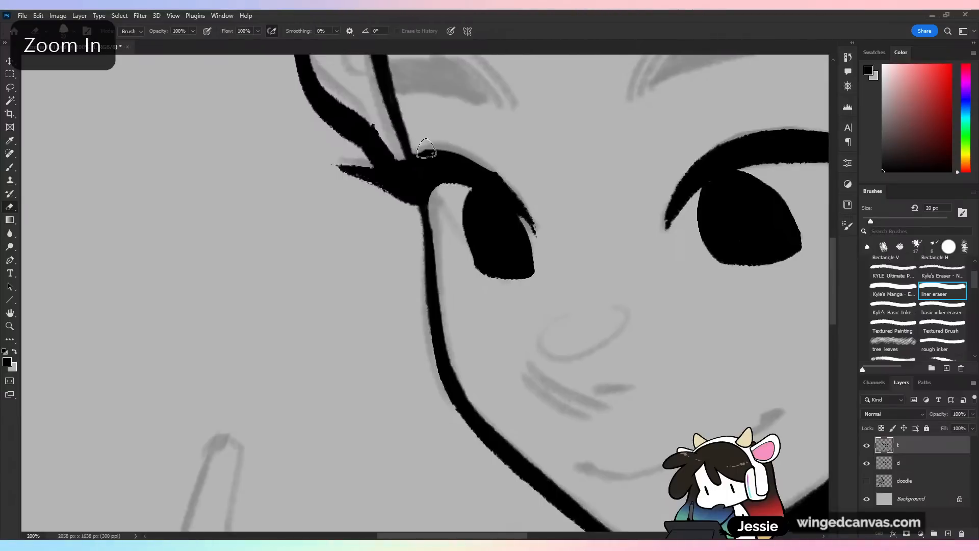
pyautogui.hotkey('ctrl', 'z')
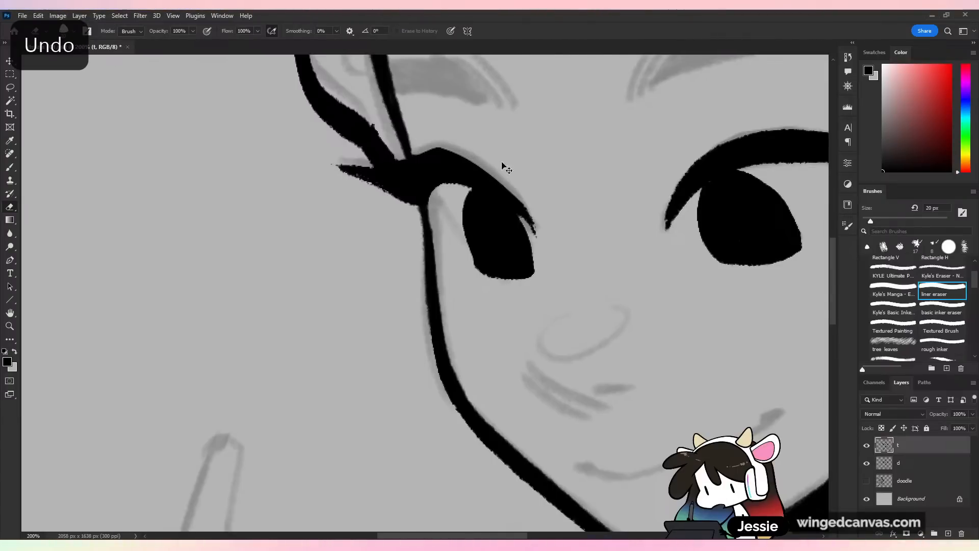
pyautogui.press('b')
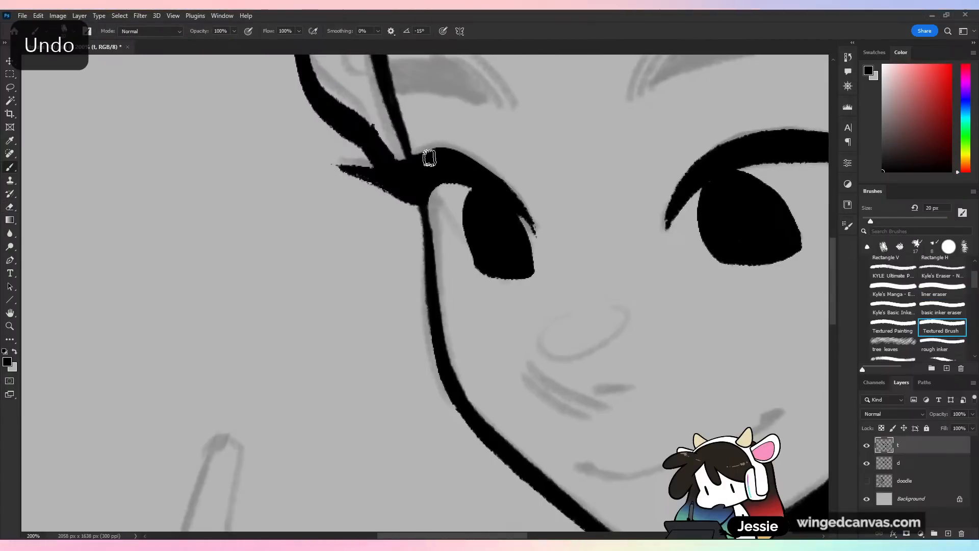
pyautogui.moveTo(446, 155); pyautogui.dragTo(520, 204)
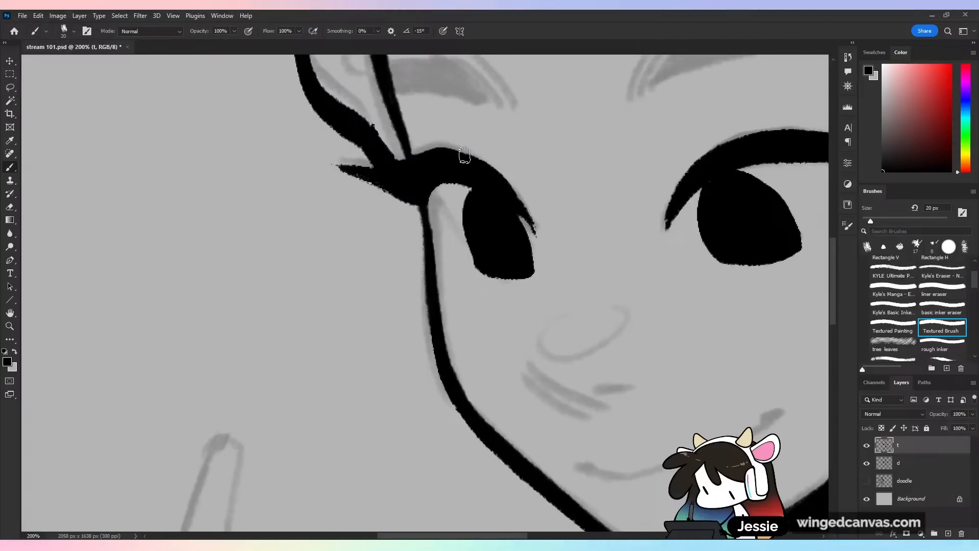
pyautogui.hotkey('ctrl', 'z')
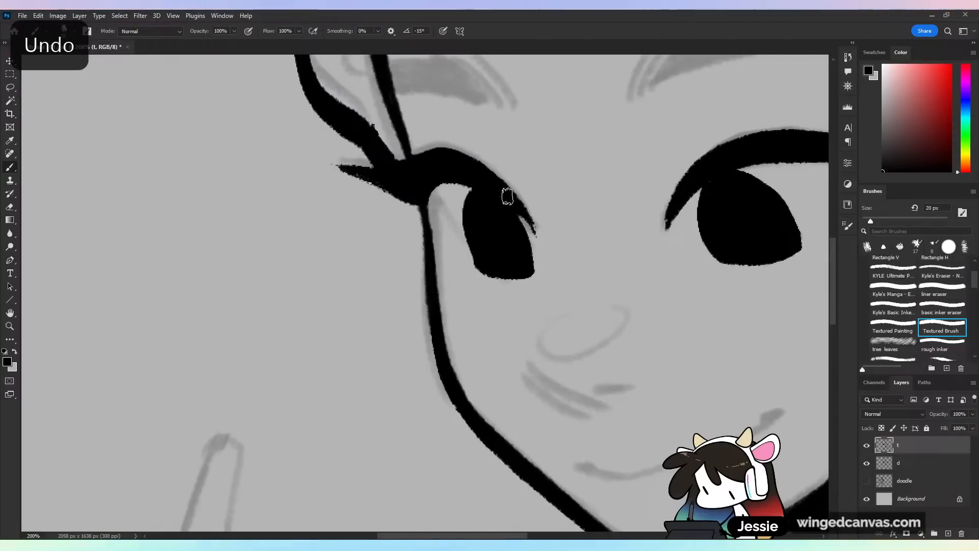
pyautogui.hotkey('ctrl', '-')
pyautogui.hotkey('ctrl', '-')
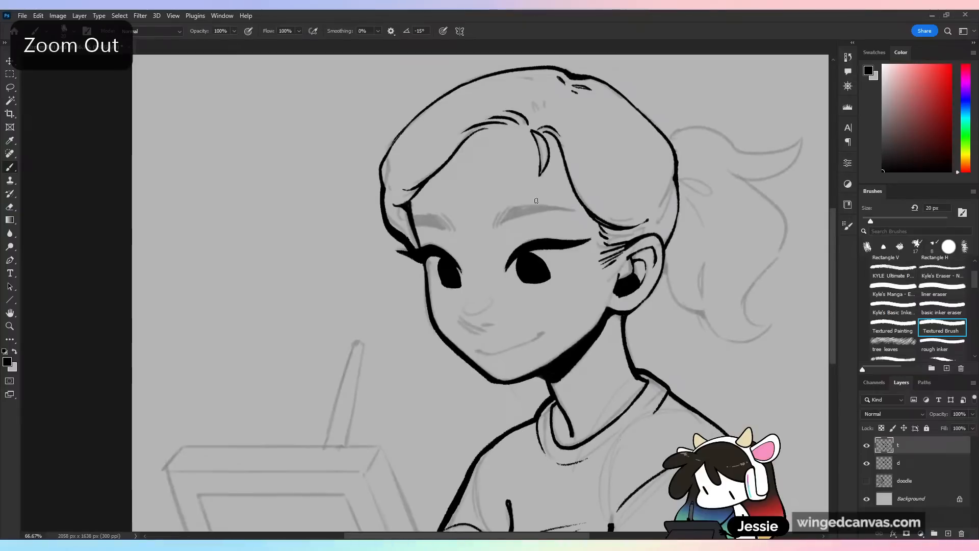
# - Ink the thick tapered stroke and short nostril line under the nose, redoing unsatisfactory strokes, and check the drawing in a horizontally flipped view
pyautogui.hotkey('ctrl', '+')
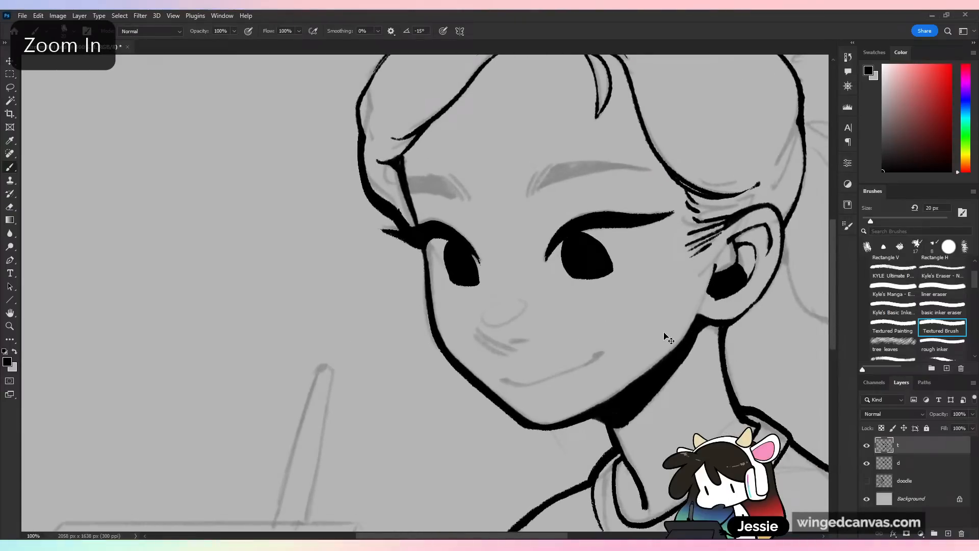
pyautogui.hotkey('ctrl', '+')
pyautogui.moveTo(632, 309)
pyautogui.mouseDown()
pyautogui.moveTo(564, 267)
pyautogui.moveTo(577, 274)
pyautogui.mouseUp()
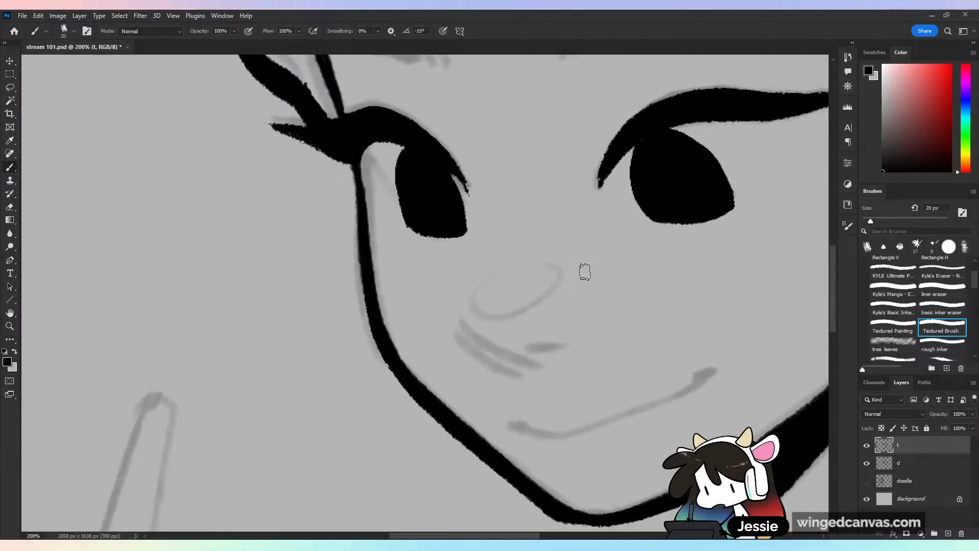
pyautogui.moveTo(451, 326); pyautogui.dragTo(508, 362)
pyautogui.moveTo(458, 327); pyautogui.dragTo(544, 383)
pyautogui.hotkey('ctrl', 'z')
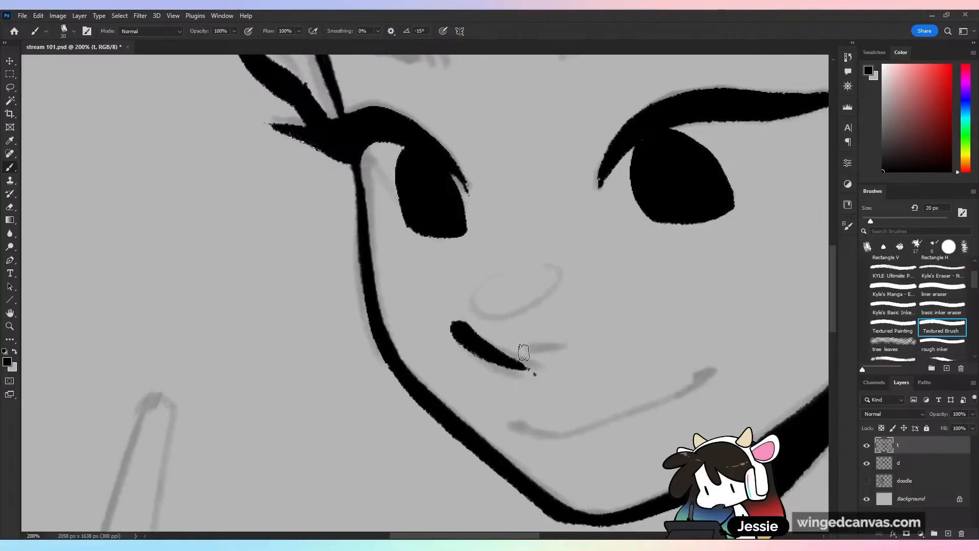
pyautogui.moveTo(526, 368)
pyautogui.mouseDown()
pyautogui.moveTo(538, 381)
pyautogui.moveTo(586, 336)
pyautogui.mouseUp()
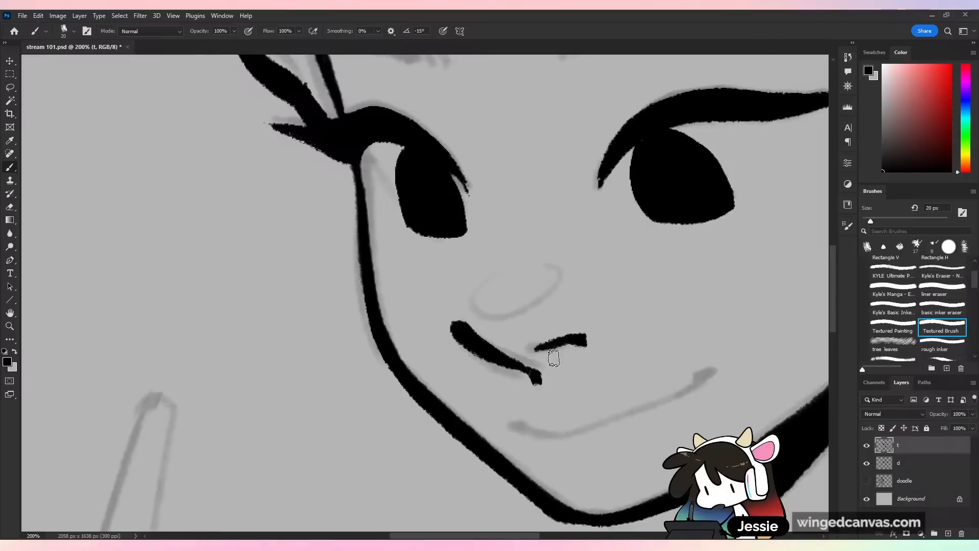
pyautogui.hotkey('ctrl', 'z')
pyautogui.moveTo(523, 349); pyautogui.dragTo(563, 343)
pyautogui.hotkey('ctrl', '-')
pyautogui.hotkey('ctrl', '-')
pyautogui.hotkey('ctrl', '-')
pyautogui.hotkey('ctrl', 'shift', 'h')
pyautogui.hotkey('ctrl', 'shift', 'h')
# - Ink the smile as a thin curved line with thickened rounded corners, redoing unsatisfactory strokes
pyautogui.hotkey('ctrl', '+')
pyautogui.hotkey('ctrl', '+')
pyautogui.moveTo(651, 379)
pyautogui.mouseDown()
pyautogui.moveTo(564, 371)
pyautogui.moveTo(569, 346)
pyautogui.mouseUp()
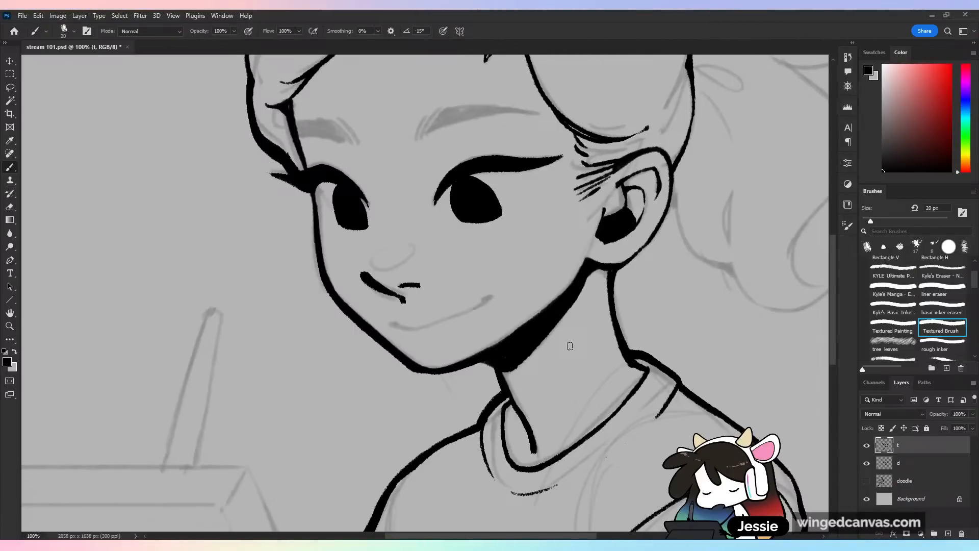
pyautogui.hotkey('ctrl', '+')
pyautogui.moveTo(622, 338); pyautogui.dragTo(595, 277)
pyautogui.moveTo(348, 289)
pyautogui.mouseDown()
pyautogui.moveTo(410, 300)
pyautogui.moveTo(500, 261)
pyautogui.mouseUp()
pyautogui.hotkey('ctrl', 'z')
pyautogui.moveTo(448, 282)
pyautogui.mouseDown()
pyautogui.moveTo(549, 234)
pyautogui.moveTo(532, 247)
pyautogui.mouseUp()
# - Ink a thin open oval on the nose tip and check the face in a horizontally flipped view
pyautogui.moveTo(563, 211); pyautogui.dragTo(573, 308)
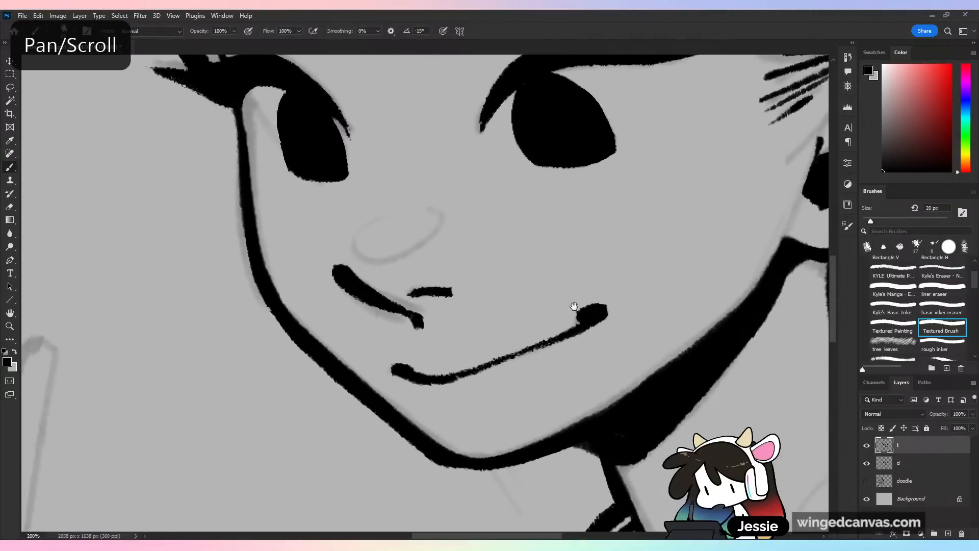
pyautogui.moveTo(408, 204)
pyautogui.mouseDown()
pyautogui.moveTo(387, 251)
pyautogui.moveTo(445, 206)
pyautogui.moveTo(360, 253)
pyautogui.moveTo(442, 207)
pyautogui.mouseUp()
pyautogui.hotkey('ctrl', 'z')
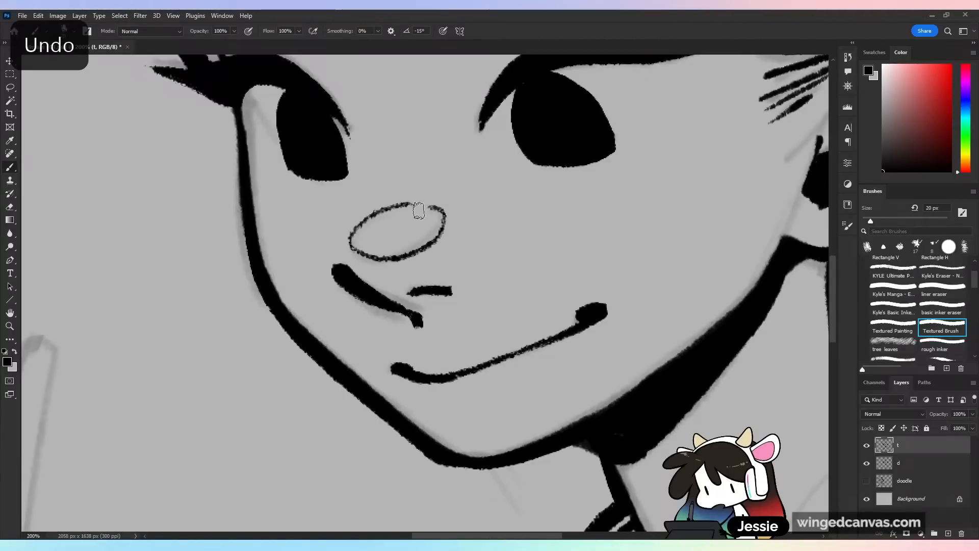
pyautogui.hotkey('ctrl', '-')
pyautogui.hotkey('ctrl', '-')
pyautogui.hotkey('ctrl', '-')
pyautogui.hotkey('ctrl', 'shift', 'h')
pyautogui.hotkey('ctrl', 'shift', 'h')
# - Ink the near eye's brow as a solid black tapering shape with separate hair strokes at its inner end
pyautogui.hotkey('ctrl', '+')
pyautogui.moveTo(617, 289); pyautogui.dragTo(615, 399)
pyautogui.hotkey('ctrl', '+')
pyautogui.hotkey('ctrl', '+')
pyautogui.moveTo(450, 294); pyautogui.dragTo(430, 345)
pyautogui.moveTo(481, 278); pyautogui.dragTo(437, 341)
pyautogui.hotkey('ctrl', 'z')
pyautogui.moveTo(482, 274)
pyautogui.mouseDown()
pyautogui.moveTo(438, 340)
pyautogui.moveTo(501, 274)
pyautogui.mouseUp()
pyautogui.moveTo(453, 324); pyautogui.dragTo(543, 291)
pyautogui.moveTo(476, 304)
pyautogui.mouseDown()
pyautogui.moveTo(530, 279)
pyautogui.moveTo(561, 281)
pyautogui.mouseUp()
pyautogui.moveTo(492, 282); pyautogui.dragTo(605, 275)
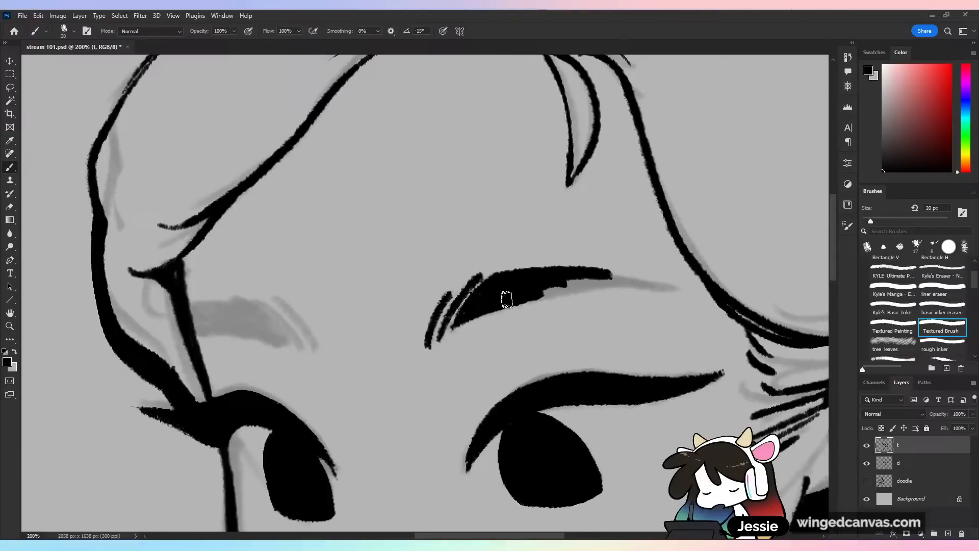
pyautogui.moveTo(512, 298); pyautogui.dragTo(627, 281)
pyautogui.moveTo(535, 285); pyautogui.dragTo(625, 280)
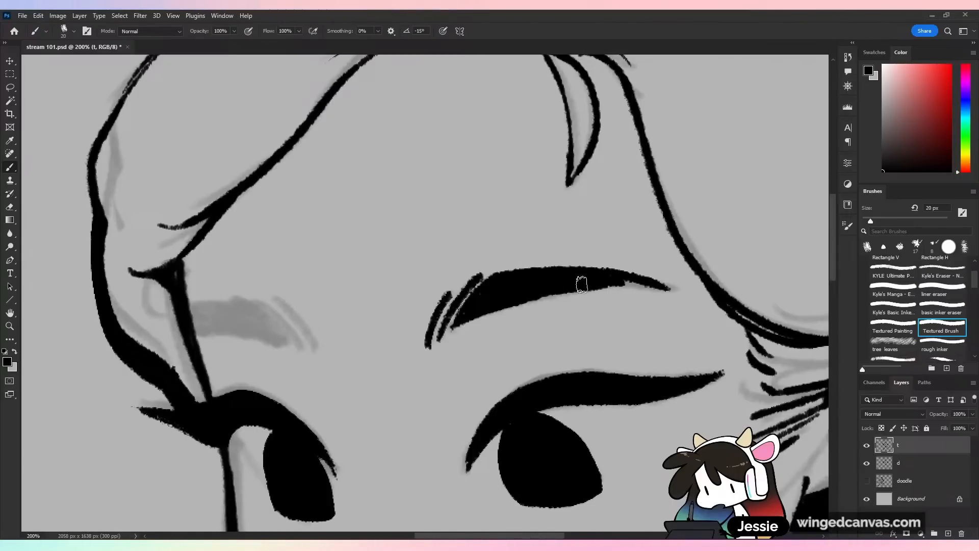
# - Ink the far eye's brow solid black with loose hair strokes at its inner end, redoing unsatisfactory strokes
pyautogui.moveTo(566, 367); pyautogui.dragTo(666, 320)
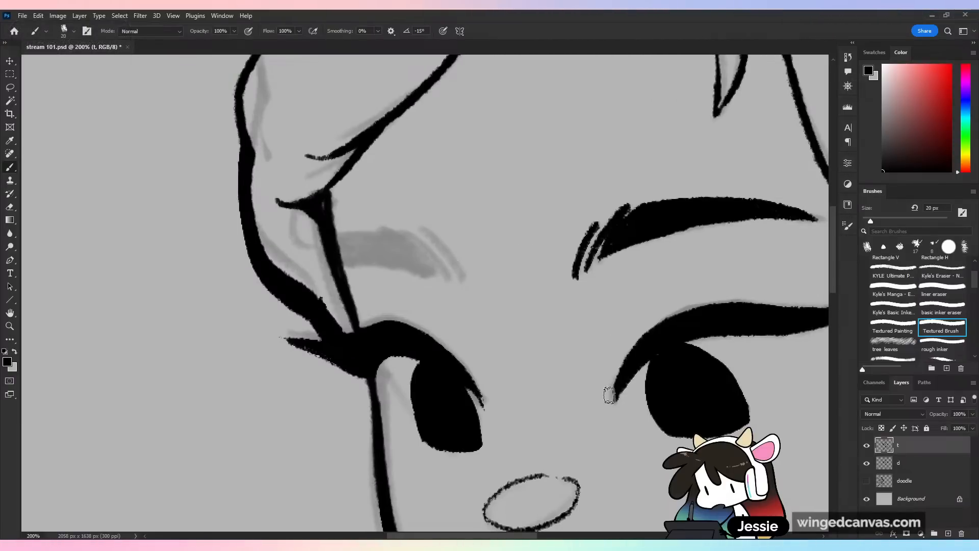
pyautogui.moveTo(428, 230); pyautogui.dragTo(466, 288)
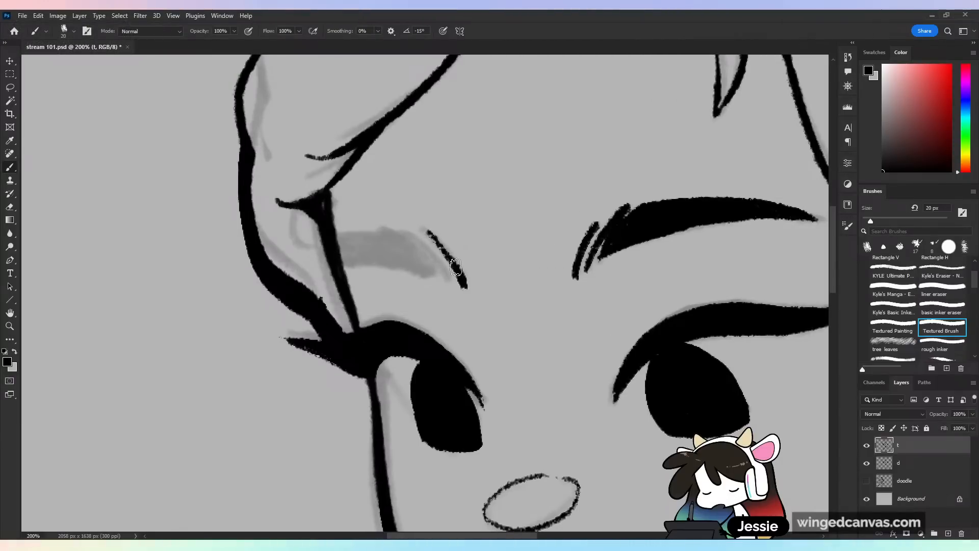
pyautogui.hotkey('ctrl', 'z')
pyautogui.moveTo(427, 232)
pyautogui.mouseDown()
pyautogui.moveTo(466, 287)
pyautogui.moveTo(438, 261)
pyautogui.moveTo(451, 282)
pyautogui.mouseUp()
pyautogui.moveTo(399, 232)
pyautogui.mouseDown()
pyautogui.moveTo(436, 274)
pyautogui.moveTo(418, 250)
pyautogui.moveTo(431, 281)
pyautogui.mouseUp()
pyautogui.hotkey('ctrl', 'z')
pyautogui.moveTo(394, 228); pyautogui.dragTo(421, 267)
pyautogui.moveTo(338, 244)
pyautogui.mouseDown()
pyautogui.moveTo(406, 242)
pyautogui.moveTo(428, 275)
pyautogui.mouseUp()
pyautogui.moveTo(341, 248); pyautogui.dragTo(385, 249)
pyautogui.hotkey('ctrl', '-')
pyautogui.hotkey('ctrl', '-')
pyautogui.hotkey('ctrl', '-')
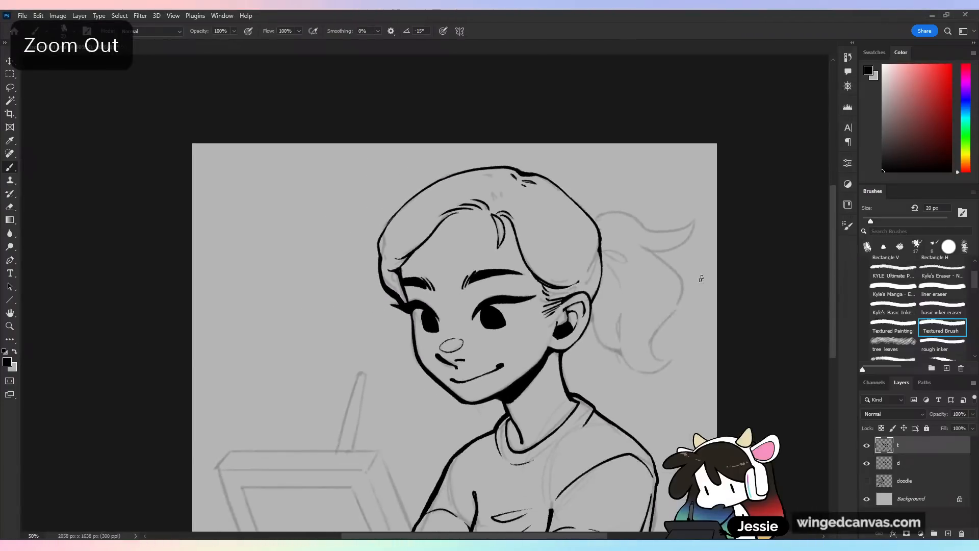
# - Thicken the outline at the back of the head from the crown down to the ear, including the ear's outer edge
pyautogui.scroll(-2, 643, 303)
pyautogui.hscroll(5, 601, 323)
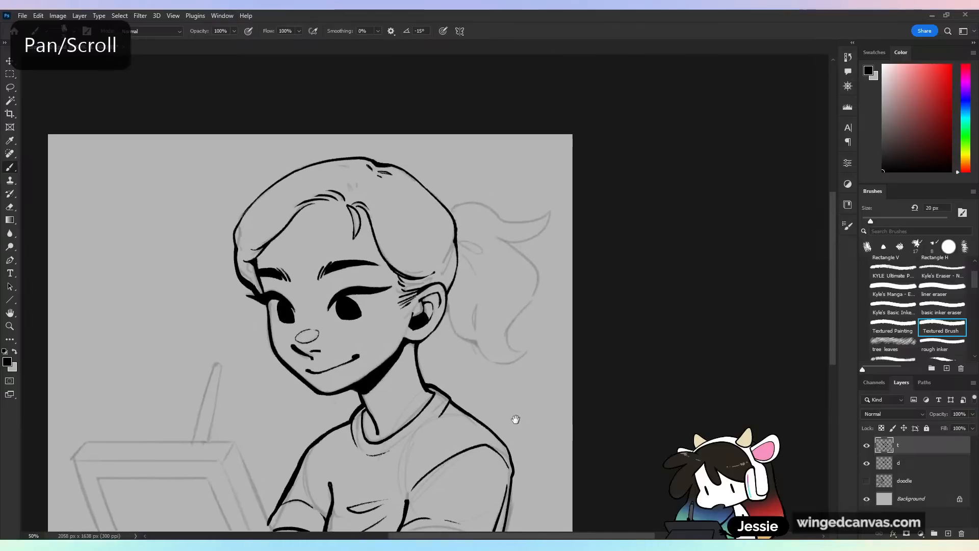
pyautogui.hotkey('ctrl', '+')
pyautogui.moveTo(368, 127)
pyautogui.mouseDown()
pyautogui.moveTo(402, 141)
pyautogui.moveTo(451, 189)
pyautogui.mouseUp()
pyautogui.hotkey('ctrl', 'z')
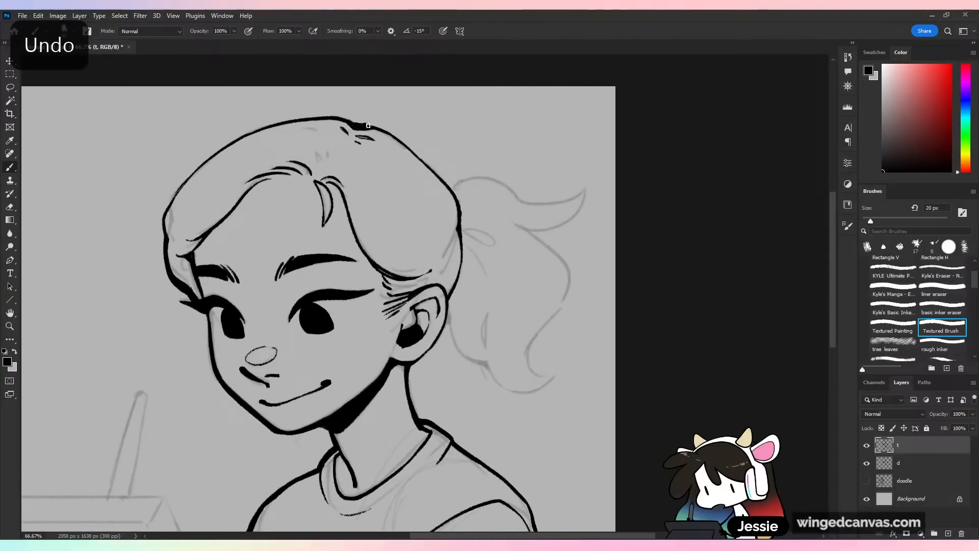
pyautogui.moveTo(370, 128)
pyautogui.mouseDown()
pyautogui.moveTo(430, 167)
pyautogui.moveTo(457, 212)
pyautogui.moveTo(458, 181)
pyautogui.moveTo(464, 253)
pyautogui.moveTo(449, 307)
pyautogui.mouseUp()
pyautogui.moveTo(414, 365); pyautogui.dragTo(436, 340)
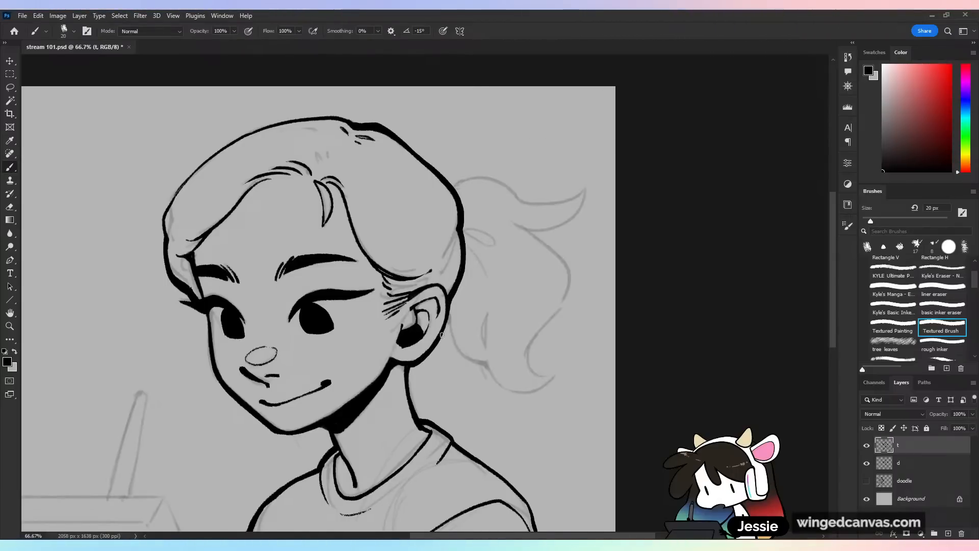
pyautogui.moveTo(506, 265); pyautogui.dragTo(614, 321)
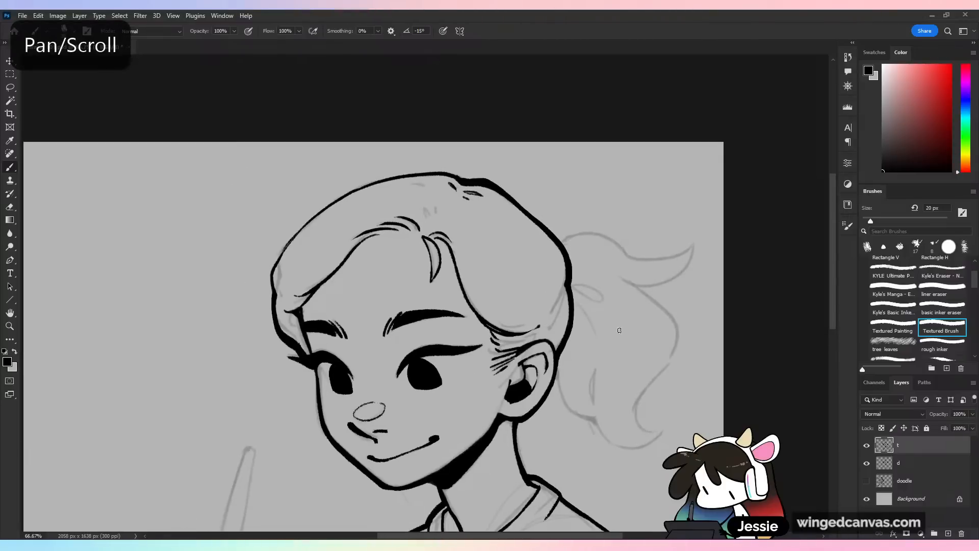
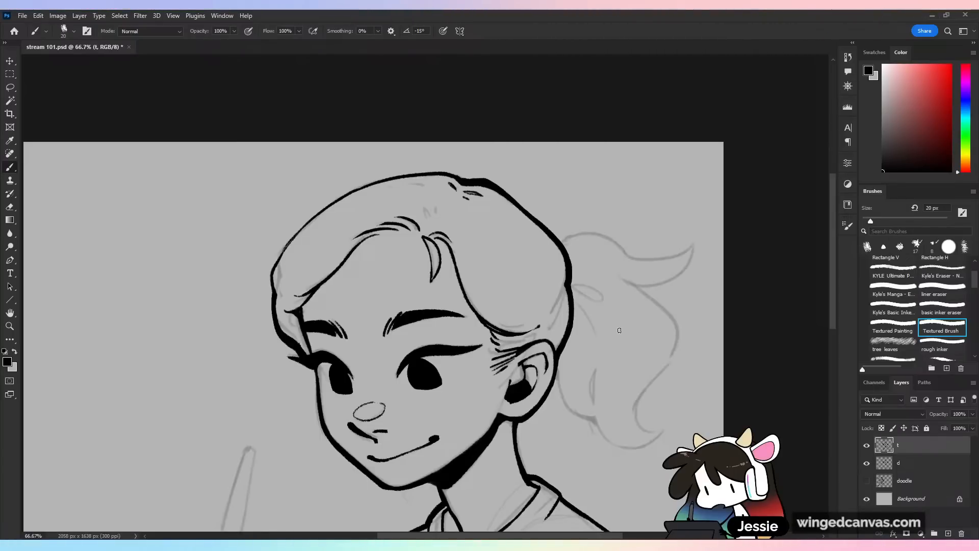
# - Thicken the hair outline from the far side of the forehead up to the crown, redoing strokes, and save the document
pyautogui.hotkey('ctrl', '+')
pyautogui.moveTo(476, 248); pyautogui.dragTo(580, 327)
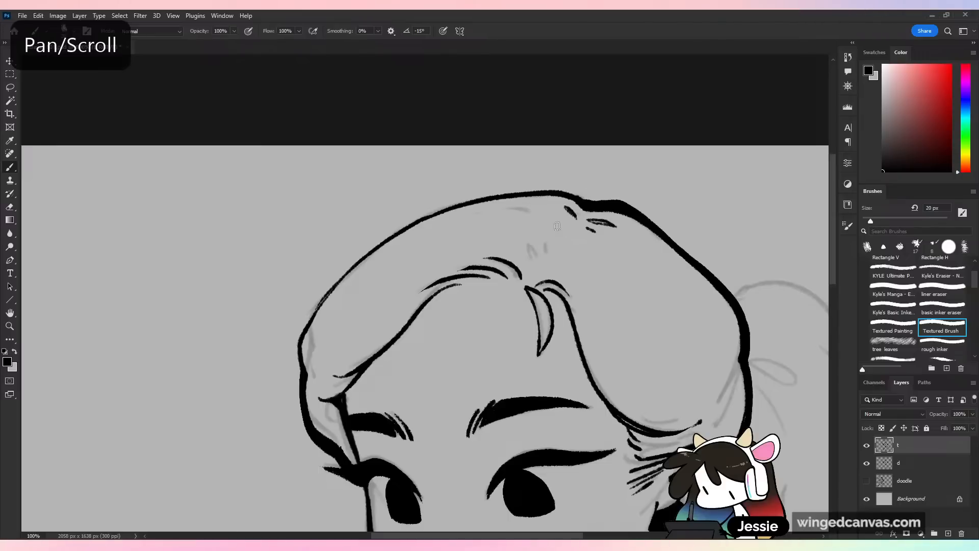
pyautogui.moveTo(300, 352); pyautogui.dragTo(342, 281)
pyautogui.hotkey('ctrl', 'z')
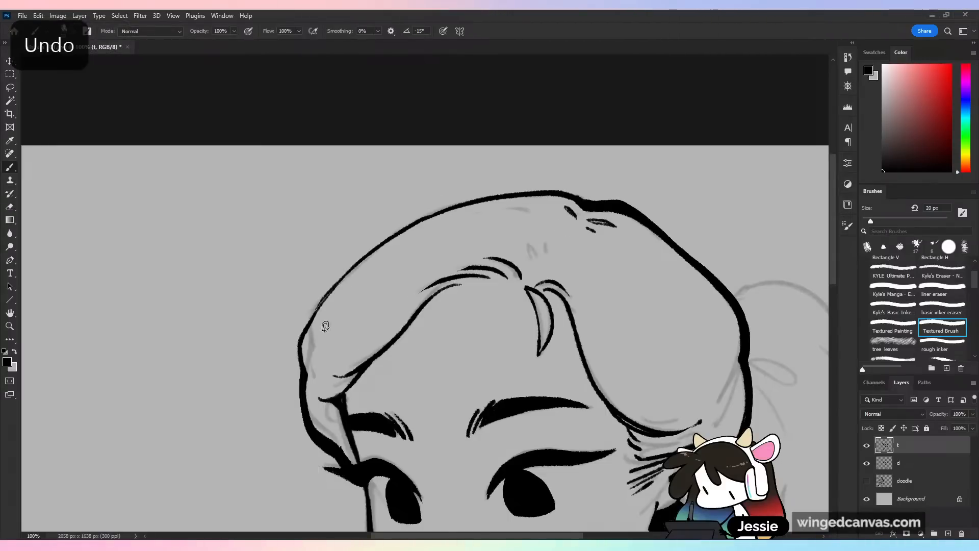
pyautogui.moveTo(300, 342)
pyautogui.mouseDown()
pyautogui.moveTo(418, 217)
pyautogui.moveTo(487, 202)
pyautogui.moveTo(426, 215)
pyautogui.mouseUp()
pyautogui.hotkey('ctrl', 'z')
pyautogui.moveTo(504, 194); pyautogui.dragTo(546, 191)
pyautogui.hotkey('ctrl', 'z')
pyautogui.hotkey('ctrl', 'z')
pyautogui.moveTo(411, 218); pyautogui.dragTo(532, 193)
pyautogui.hotkey('ctrl', '-')
pyautogui.hotkey('ctrl', 's')
pyautogui.moveTo(677, 460); pyautogui.dragTo(575, 379)
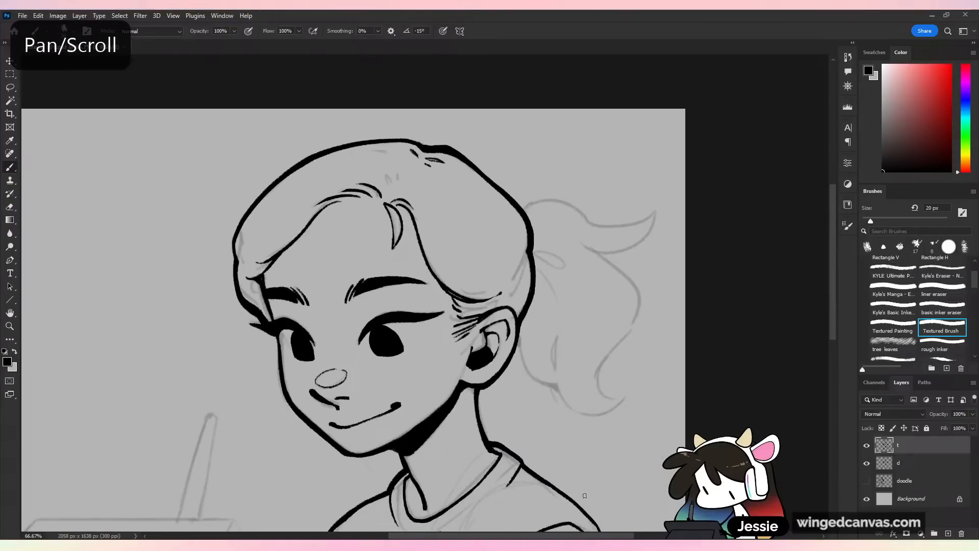
pyautogui.hotkey('ctrl', '+')
pyautogui.hotkey('ctrl', 's')
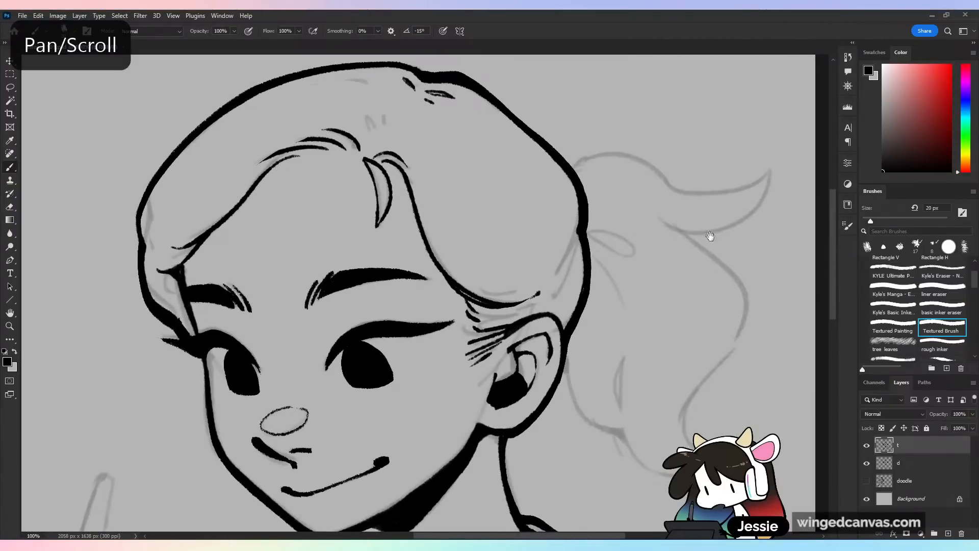
# - Thicken the inner hairline on both sides of the parting and check the drawing in a horizontally flipped view
pyautogui.moveTo(704, 227); pyautogui.dragTo(627, 190)
pyautogui.moveTo(614, 281); pyautogui.dragTo(608, 393)
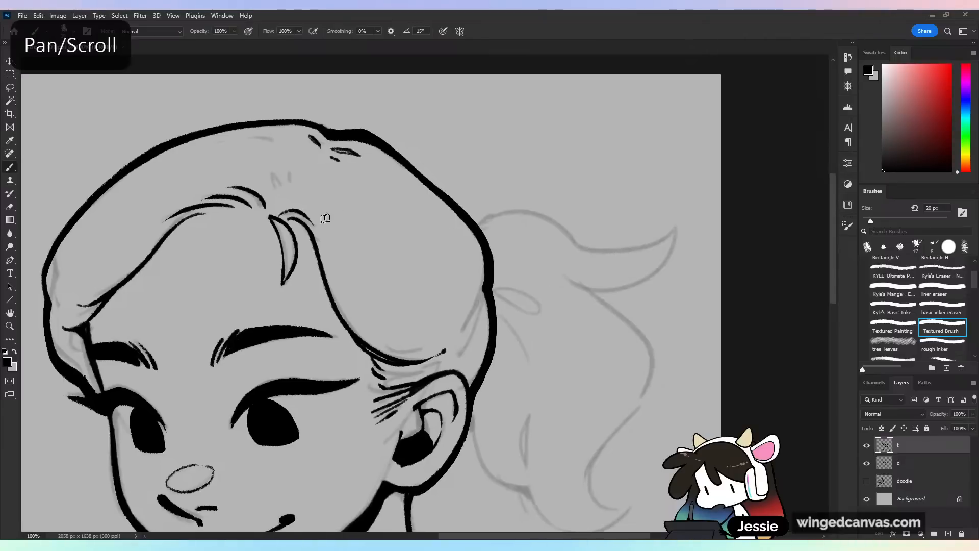
pyautogui.moveTo(291, 222); pyautogui.dragTo(334, 290)
pyautogui.moveTo(160, 239); pyautogui.dragTo(203, 213)
pyautogui.hotkey('ctrl', 'z')
pyautogui.moveTo(159, 242); pyautogui.dragTo(107, 291)
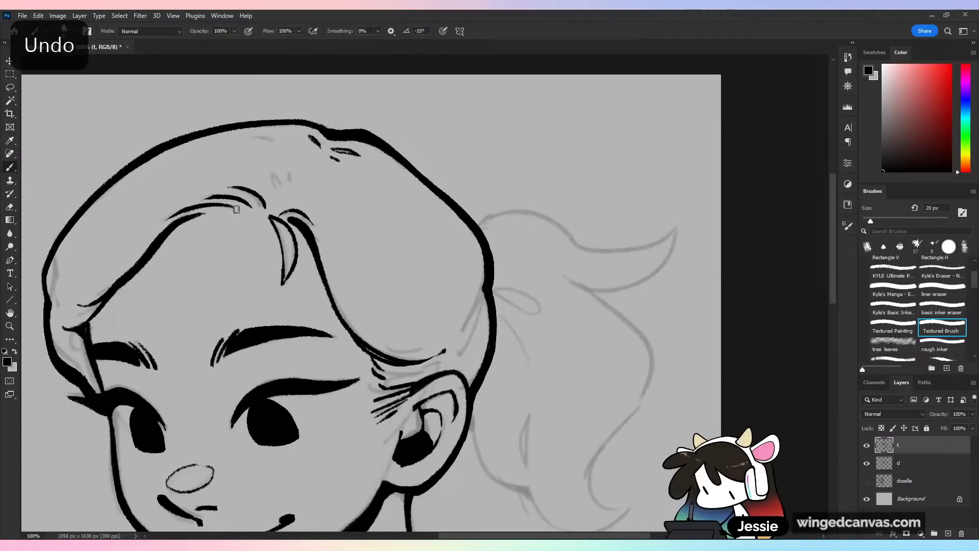
pyautogui.hotkey('ctrl', '-')
pyautogui.hotkey('ctrl', '-')
pyautogui.hotkey('ctrl', '-')
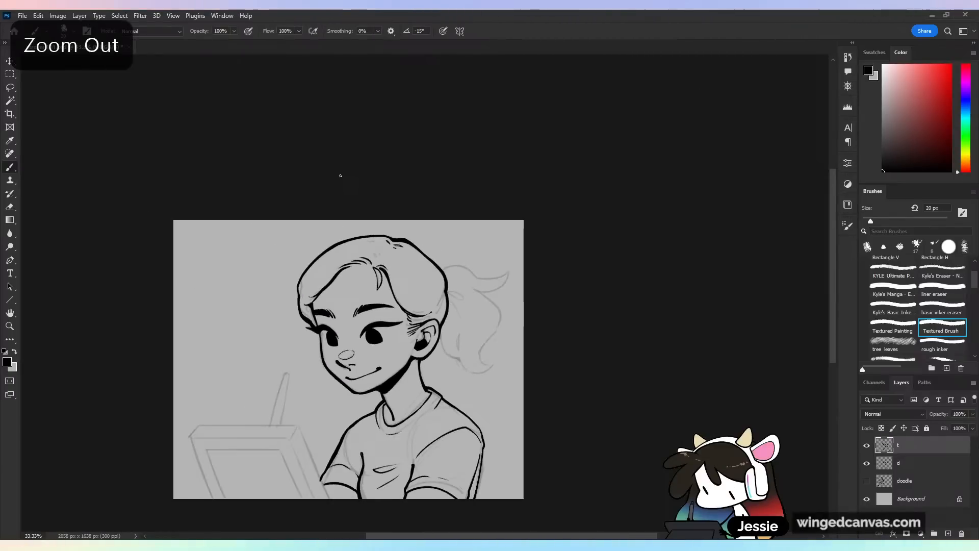
pyautogui.hotkey('ctrl', 'shift', 'h')
pyautogui.hotkey('ctrl', 'shift', 'h')
# - Thicken the shirt outline along the near shoulder and down the outer arm, redoing unsatisfactory strokes, and save the document
pyautogui.hotkey('ctrl', '+')
pyautogui.moveTo(512, 415); pyautogui.dragTo(436, 252)
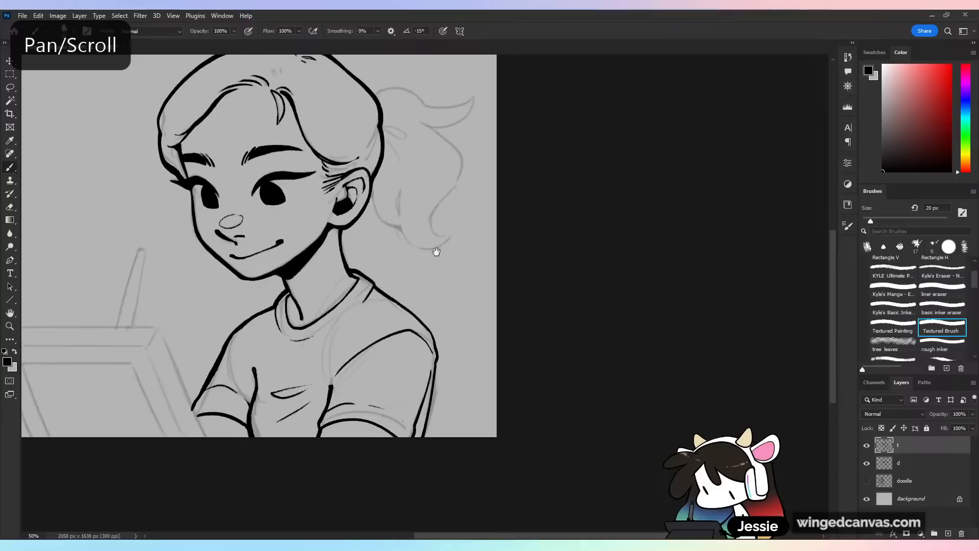
pyautogui.hotkey('ctrl', '+')
pyautogui.moveTo(363, 292); pyautogui.dragTo(393, 311)
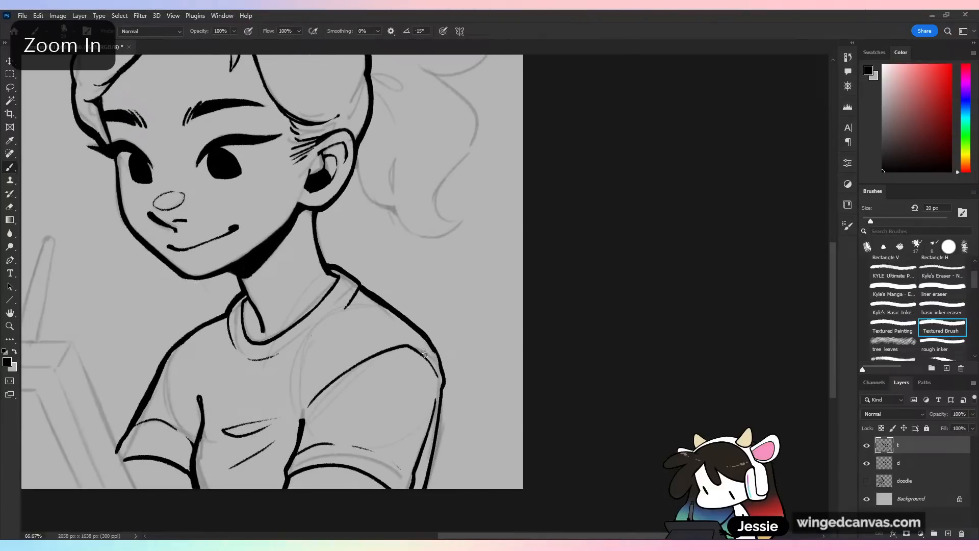
pyautogui.hotkey('ctrl', 'z')
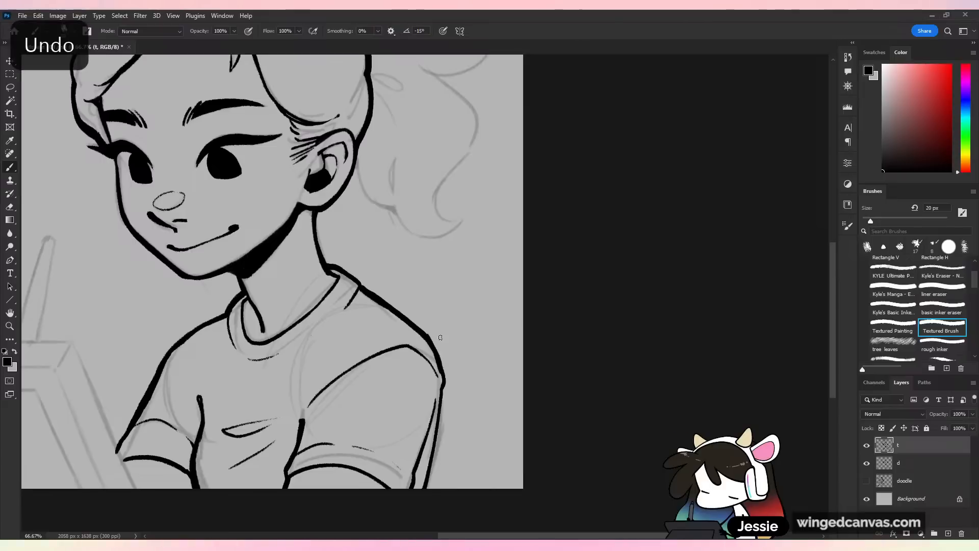
pyautogui.moveTo(445, 371); pyautogui.dragTo(422, 495)
pyautogui.hotkey('ctrl', 'z')
pyautogui.moveTo(443, 390); pyautogui.dragTo(419, 499)
pyautogui.hotkey('ctrl', '-')
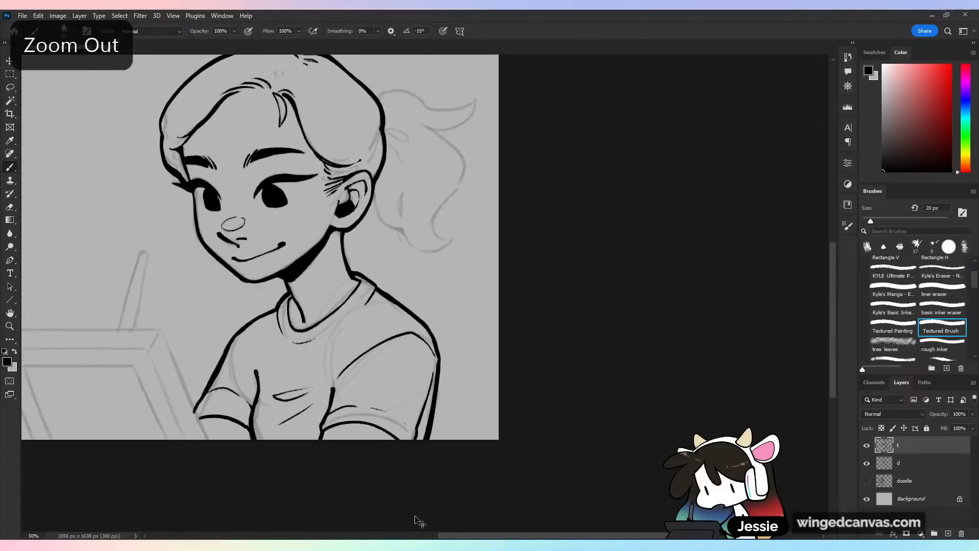
pyautogui.hotkey('ctrl', '-')
pyautogui.hotkey('ctrl', '+')
pyautogui.hotkey('ctrl', '+')
pyautogui.hotkey('ctrl', 's')
# - Ink the ponytail's lower edge, curled tip and outer curve with a thick continuous outline, redoing the tip strokes
pyautogui.scroll(2, 383, 294)
pyautogui.hotkey('ctrl', '+')
pyautogui.moveTo(326, 251)
pyautogui.mouseDown()
pyautogui.moveTo(401, 332)
pyautogui.moveTo(497, 343)
pyautogui.mouseUp()
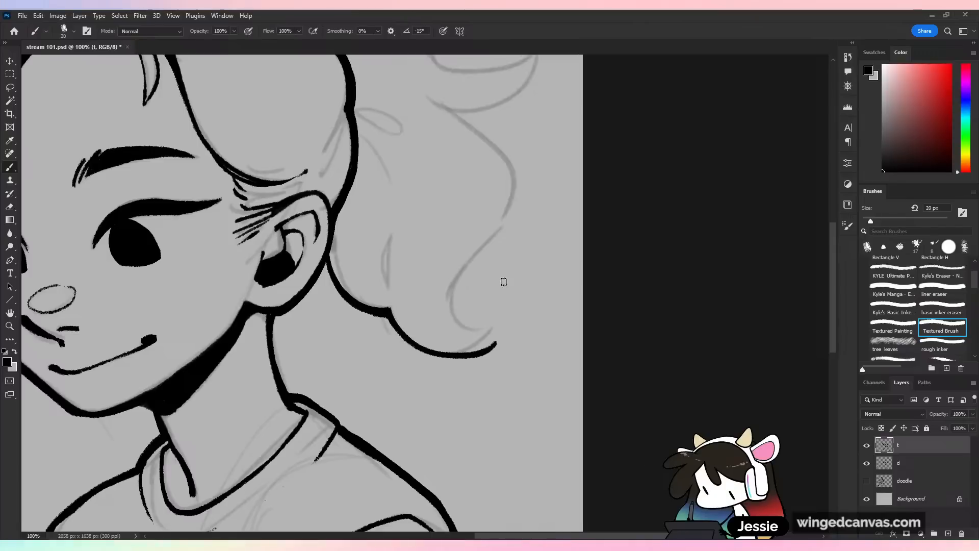
pyautogui.hotkey('ctrl', 'z')
pyautogui.moveTo(390, 310); pyautogui.dragTo(490, 331)
pyautogui.hotkey('ctrl', 'z')
pyautogui.moveTo(390, 310)
pyautogui.mouseDown()
pyautogui.moveTo(487, 330)
pyautogui.moveTo(457, 320)
pyautogui.moveTo(508, 220)
pyautogui.mouseUp()
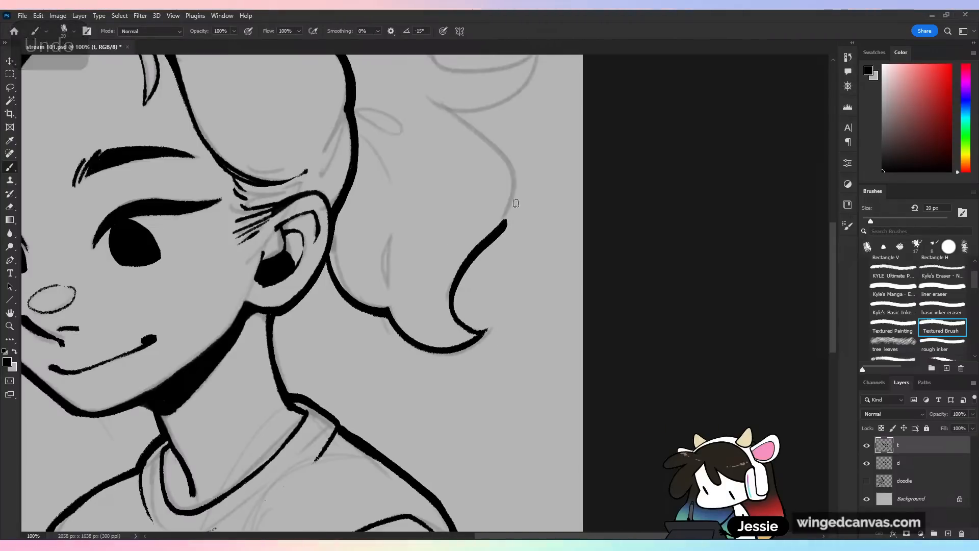
pyautogui.scroll(3, 510, 199)
pyautogui.moveTo(440, 179)
pyautogui.mouseDown()
pyautogui.moveTo(506, 251)
pyautogui.moveTo(500, 292)
pyautogui.moveTo(506, 275)
pyautogui.mouseUp()
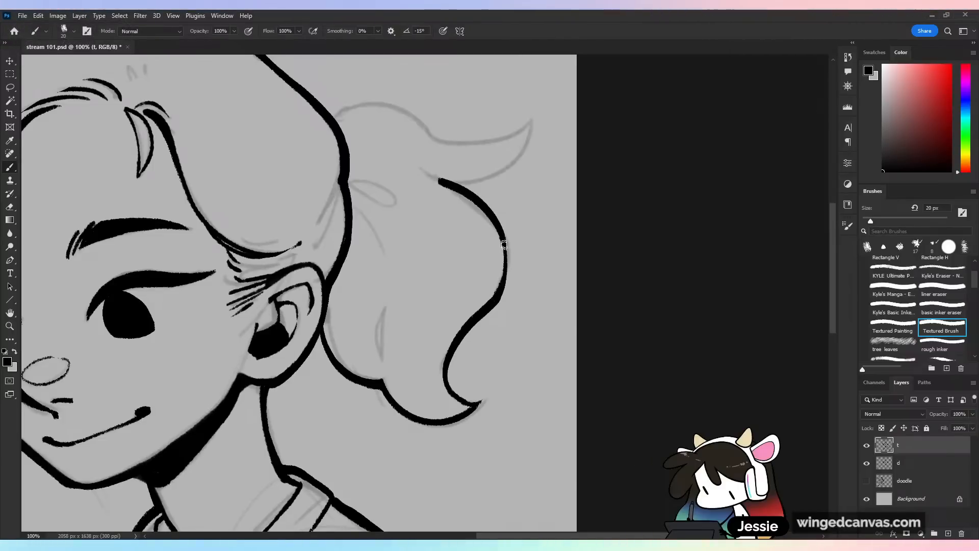
# - Ink a small crescent-shaped strand detail inside the lower ponytail, redoing its first strokes, and save the document
pyautogui.moveTo(380, 360)
pyautogui.mouseDown()
pyautogui.moveTo(385, 307)
pyautogui.moveTo(381, 360)
pyautogui.moveTo(370, 324)
pyautogui.moveTo(378, 309)
pyautogui.mouseUp()
pyautogui.hotkey('ctrl', 'z')
pyautogui.hotkey('ctrl', 'z')
pyautogui.moveTo(378, 309); pyautogui.dragTo(379, 357)
pyautogui.moveTo(489, 243); pyautogui.dragTo(525, 315)
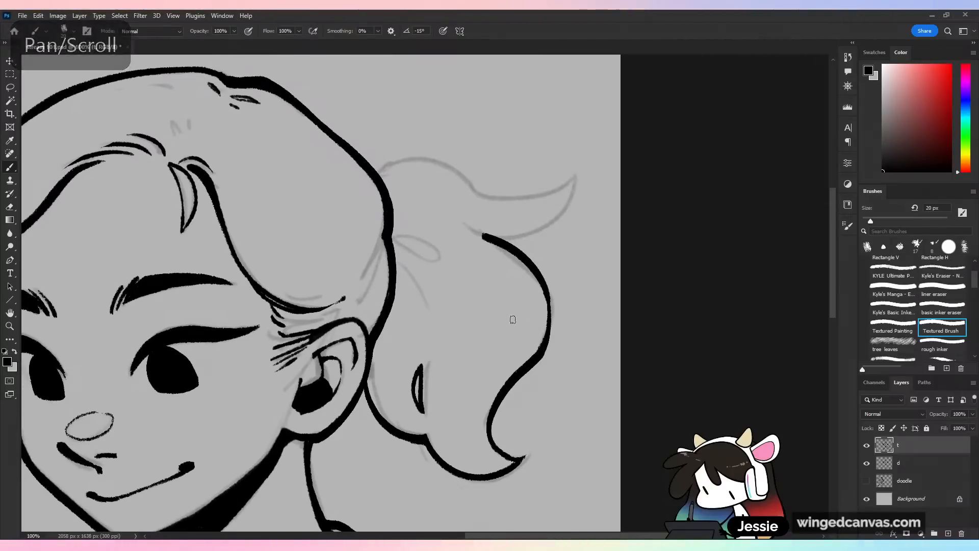
pyautogui.hotkey('ctrl', 's')
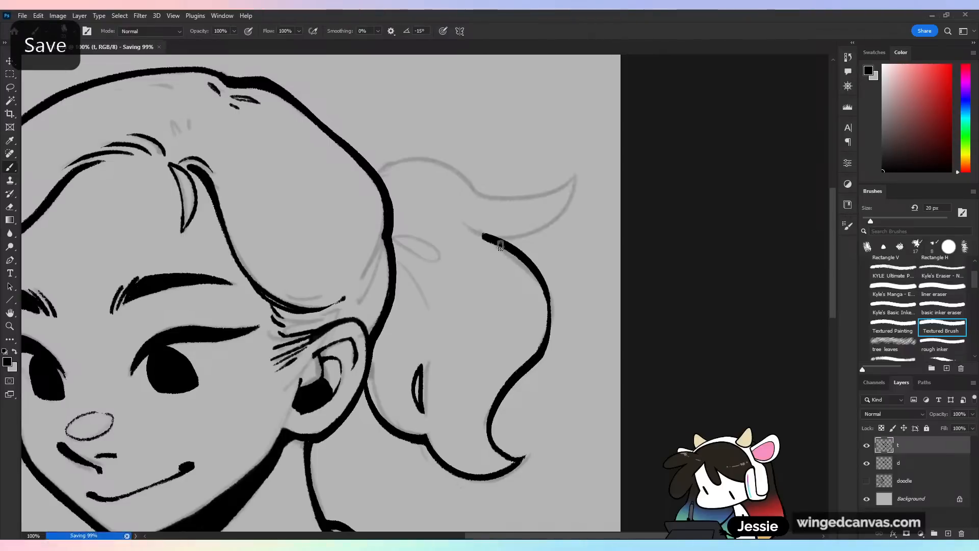
pyautogui.moveTo(492, 256); pyautogui.dragTo(515, 258)
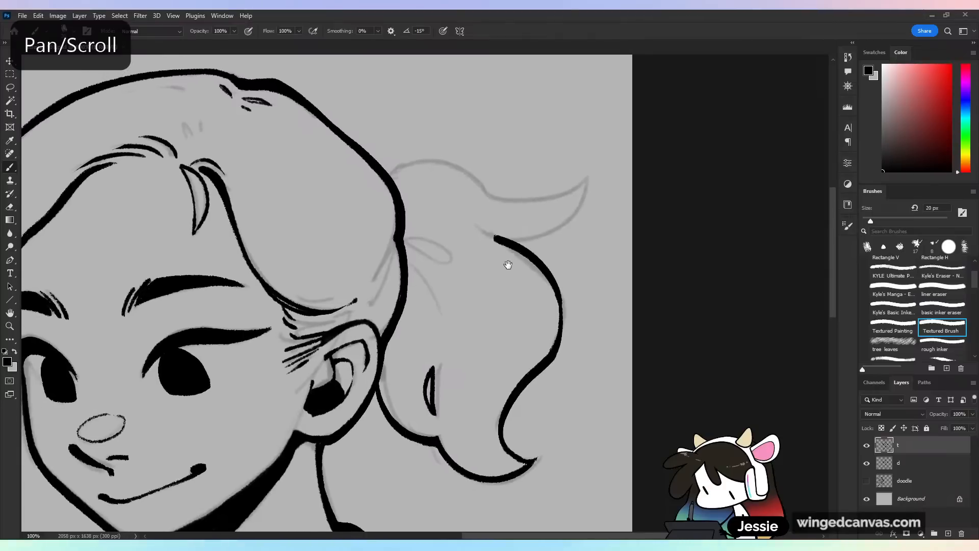
# - Ink the hair-tie loop and the short strand at the base of the ponytail over the sketch
pyautogui.moveTo(402, 238); pyautogui.dragTo(438, 306)
pyautogui.hotkey('ctrl', 'z')
pyautogui.hotkey('ctrl', 'z')
# - Ink the ponytail's upper outline and its flicked tip, joining it to the outer curve below
pyautogui.moveTo(396, 172)
pyautogui.mouseDown()
pyautogui.moveTo(392, 186)
pyautogui.moveTo(418, 165)
pyautogui.moveTo(497, 189)
pyautogui.mouseUp()
pyautogui.hotkey('ctrl', 'z')
pyautogui.moveTo(400, 171); pyautogui.dragTo(486, 186)
pyautogui.hotkey('ctrl', 'z')
pyautogui.moveTo(395, 175)
pyautogui.mouseDown()
pyautogui.moveTo(416, 163)
pyautogui.moveTo(487, 194)
pyautogui.mouseUp()
pyautogui.hotkey('ctrl', 'z')
pyautogui.moveTo(394, 175)
pyautogui.mouseDown()
pyautogui.moveTo(486, 193)
pyautogui.moveTo(586, 170)
pyautogui.moveTo(587, 184)
pyautogui.mouseUp()
pyautogui.hotkey('ctrl', 'z')
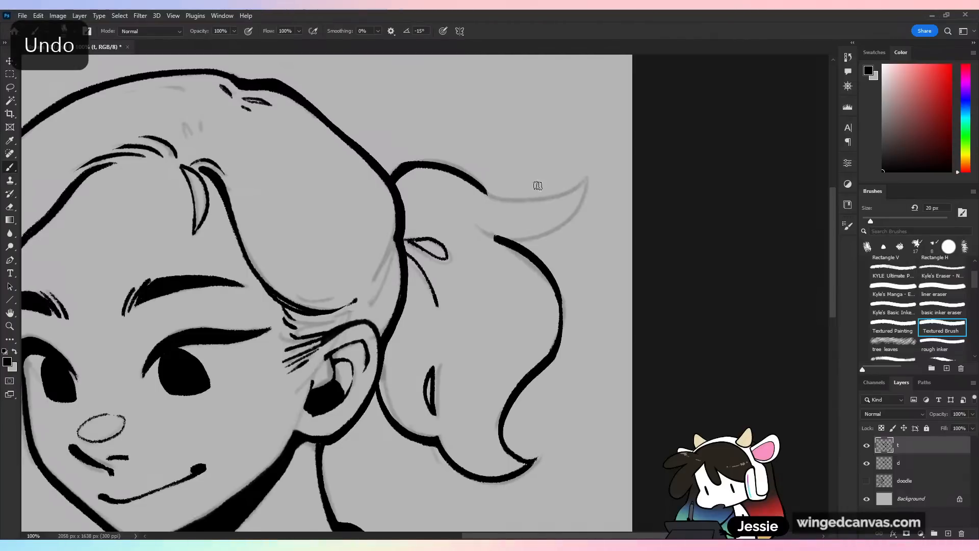
pyautogui.moveTo(483, 190)
pyautogui.mouseDown()
pyautogui.moveTo(581, 182)
pyautogui.moveTo(592, 169)
pyautogui.moveTo(530, 240)
pyautogui.mouseUp()
pyautogui.hotkey('ctrl', 'z')
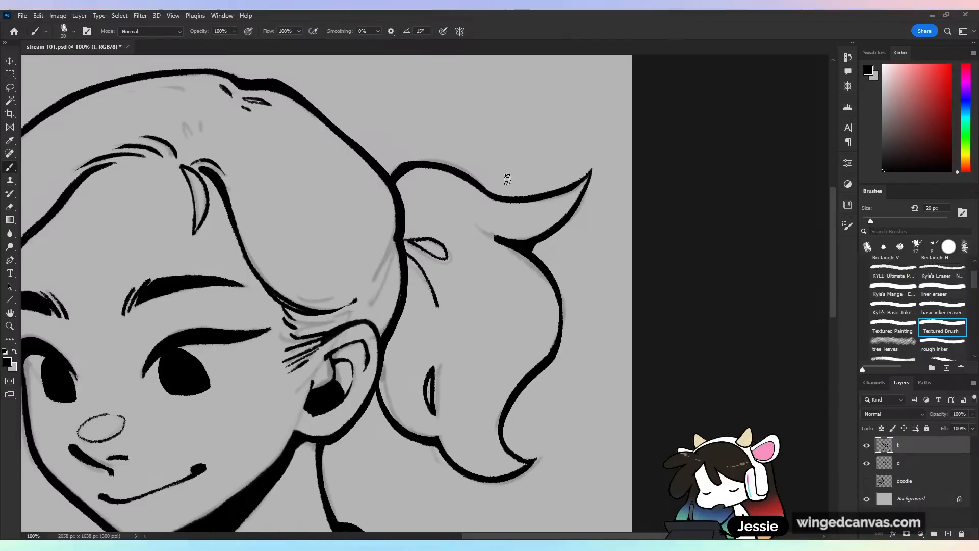
# - Erase the line end protruding inside the ponytail below the flicked tip with the liner eraser
pyautogui.moveTo(507, 236); pyautogui.dragTo(507, 247)
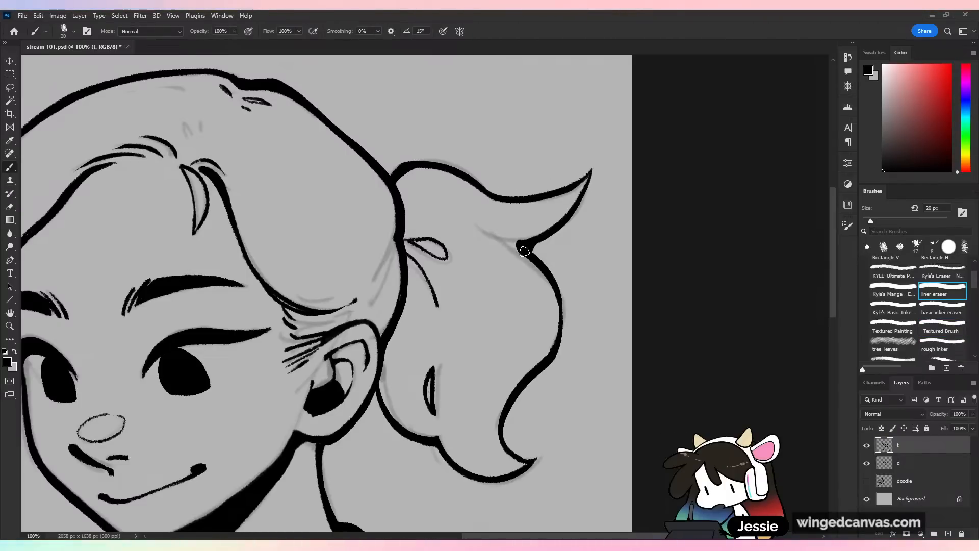
pyautogui.moveTo(480, 225)
pyautogui.mouseDown()
pyautogui.moveTo(514, 242)
pyautogui.moveTo(493, 238)
pyautogui.mouseUp()
pyautogui.hotkey('ctrl', 'z')
pyautogui.hotkey('ctrl', 'z')
pyautogui.hotkey('ctrl', 'z')
# - Check the line art with sketch layer d temporarily hidden and the canvas flipped horizontally and back
pyautogui.hotkey('ctrl', '-')
pyautogui.hotkey('ctrl', '-')
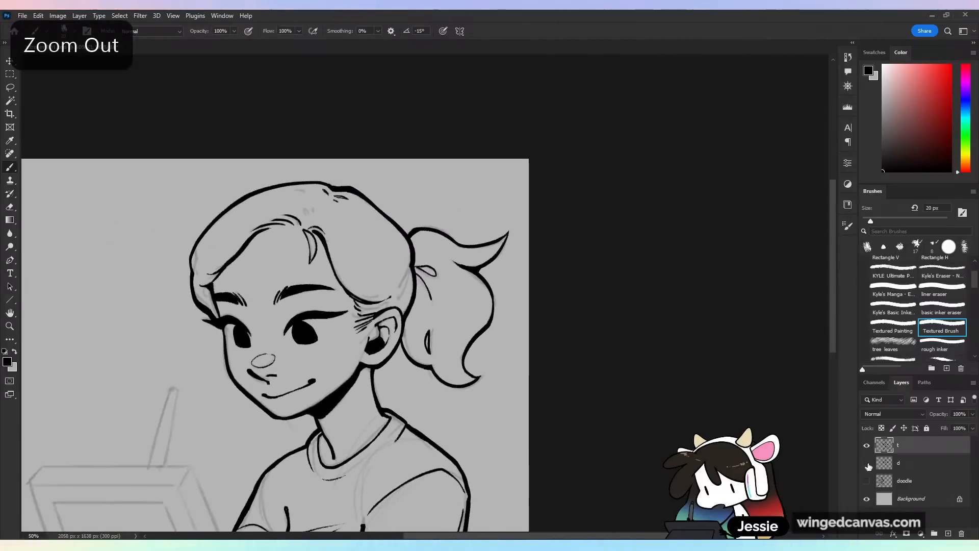
pyautogui.click(866, 463)
pyautogui.hotkey('ctrl', 'shift', 'h')
pyautogui.hotkey('ctrl', 'shift', 'h')
pyautogui.hotkey('ctrl', '-')
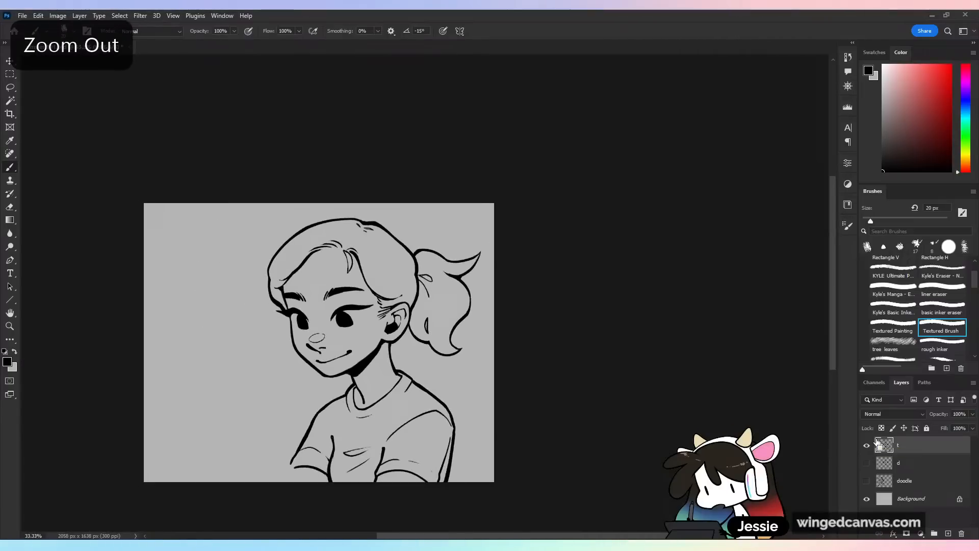
pyautogui.hotkey('ctrl', '+')
pyautogui.moveTo(567, 342); pyautogui.dragTo(683, 374)
pyautogui.hotkey('ctrl', '+')
pyautogui.hotkey('ctrl', '+')
pyautogui.click(867, 463)
# - Reinforce the line along the inner side of the pointed hair lock at the parting
pyautogui.hotkey('ctrl', '+')
pyautogui.moveTo(416, 147)
pyautogui.mouseDown()
pyautogui.moveTo(438, 195)
pyautogui.moveTo(447, 264)
pyautogui.mouseUp()
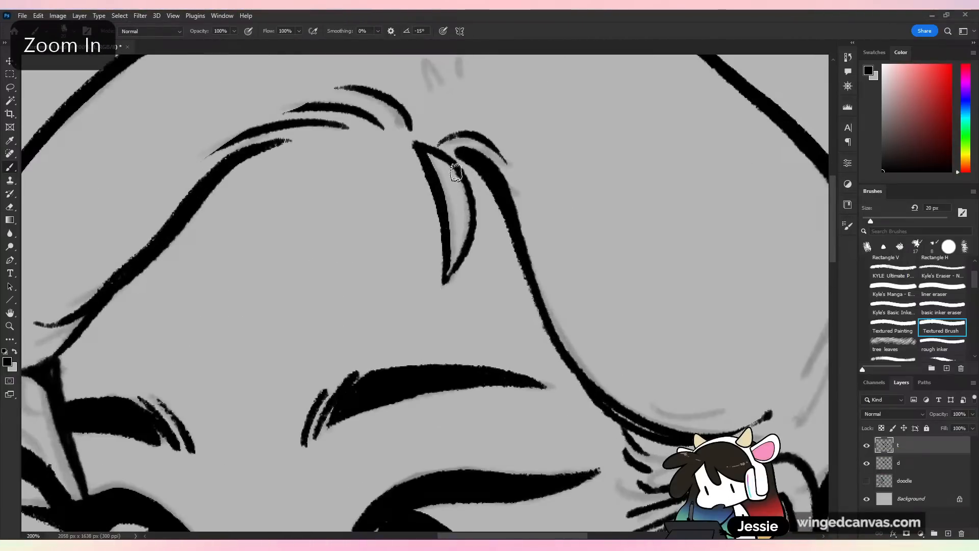
pyautogui.moveTo(419, 148)
pyautogui.mouseDown()
pyautogui.moveTo(457, 163)
pyautogui.moveTo(467, 249)
pyautogui.moveTo(466, 187)
pyautogui.moveTo(463, 245)
pyautogui.mouseUp()
pyautogui.hotkey('ctrl', 'z')
# - Save the drawing file
pyautogui.hotkey('ctrl', '-')
pyautogui.hotkey('ctrl', '-')
pyautogui.hotkey('ctrl', '-')
pyautogui.hotkey('ctrl', '-')
pyautogui.hotkey('ctrl', 's')
pyautogui.moveTo(694, 420); pyautogui.dragTo(730, 354)
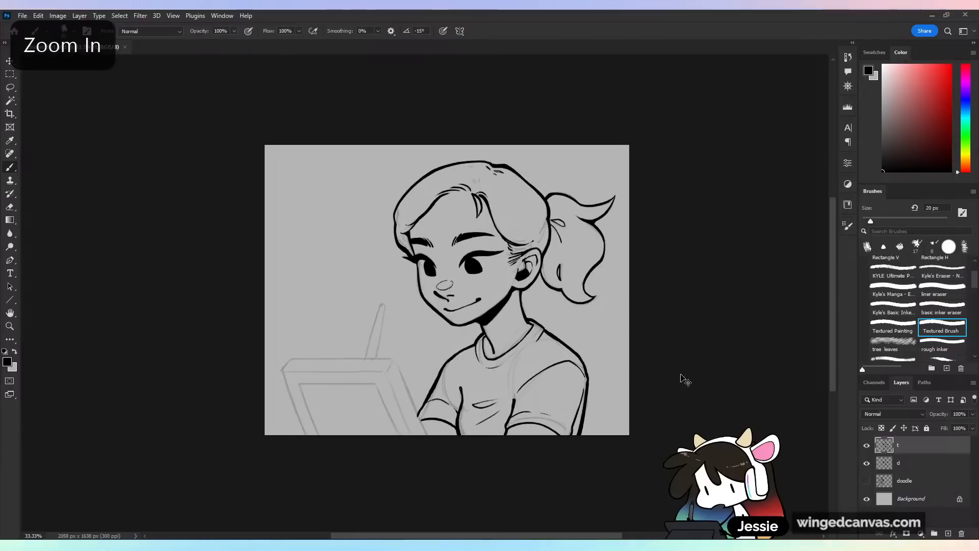
# - Ink the easel board's outer edge nearest the girl as a straight line down to the canvas border
pyautogui.hotkey('ctrl', '+')
pyautogui.hotkey('ctrl', '+')
pyautogui.hotkey('ctrl', '-')
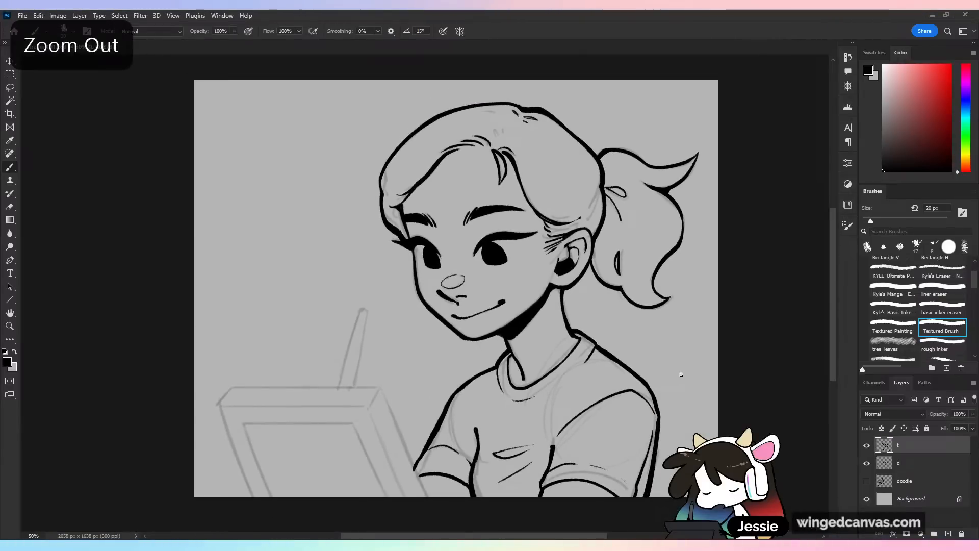
pyautogui.moveTo(681, 374); pyautogui.dragTo(701, 253)
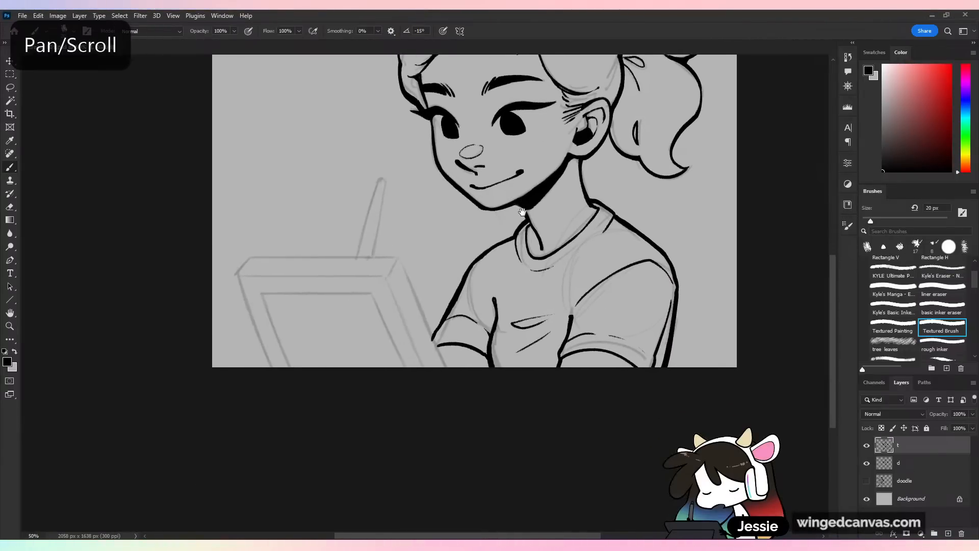
pyautogui.hotkey('ctrl', '+')
pyautogui.hotkey('ctrl', '+')
pyautogui.click(371, 227)
pyautogui.keyDown('shift'); pyautogui.click(438, 388); pyautogui.keyUp('shift')
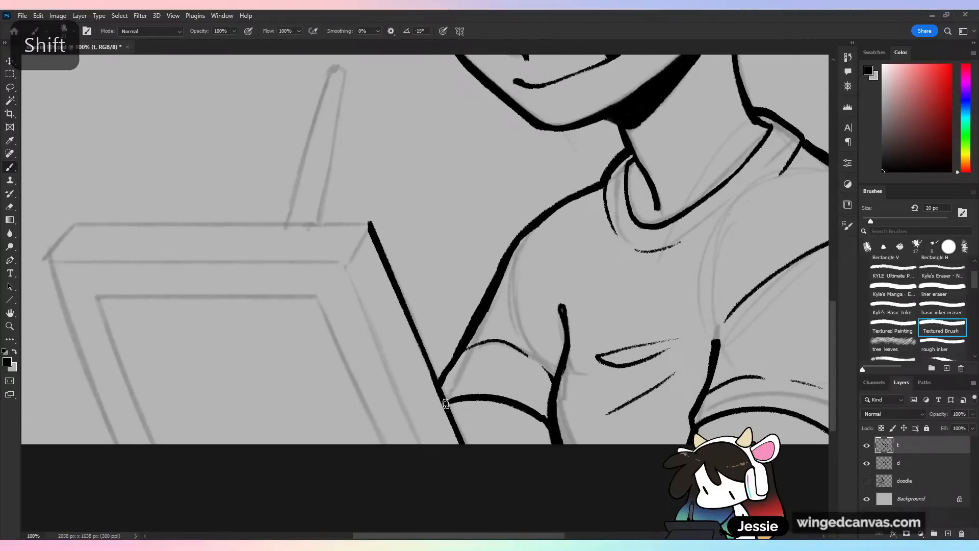
pyautogui.hotkey('ctrl', 'z')
pyautogui.moveTo(441, 388); pyautogui.dragTo(466, 446)
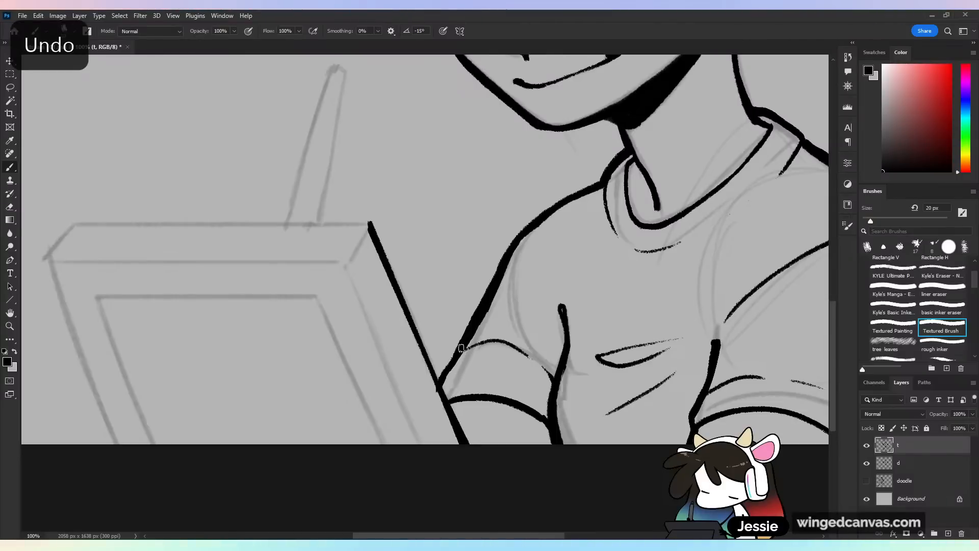
# - Ink the easel board's top edge, slanted far corner and outer far side with thick straight lines
pyautogui.hscroll(-5, 501, 288)
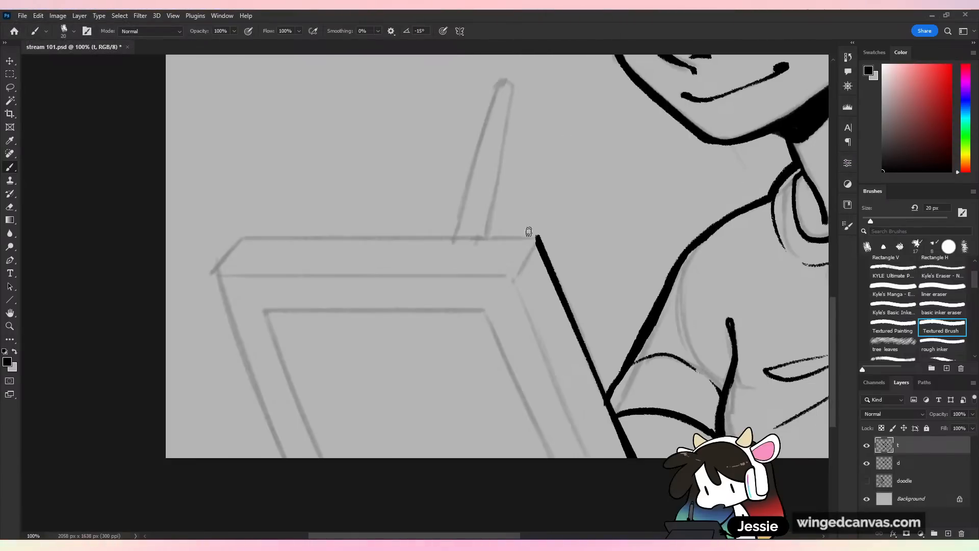
pyautogui.moveTo(536, 236); pyautogui.dragTo(247, 316)
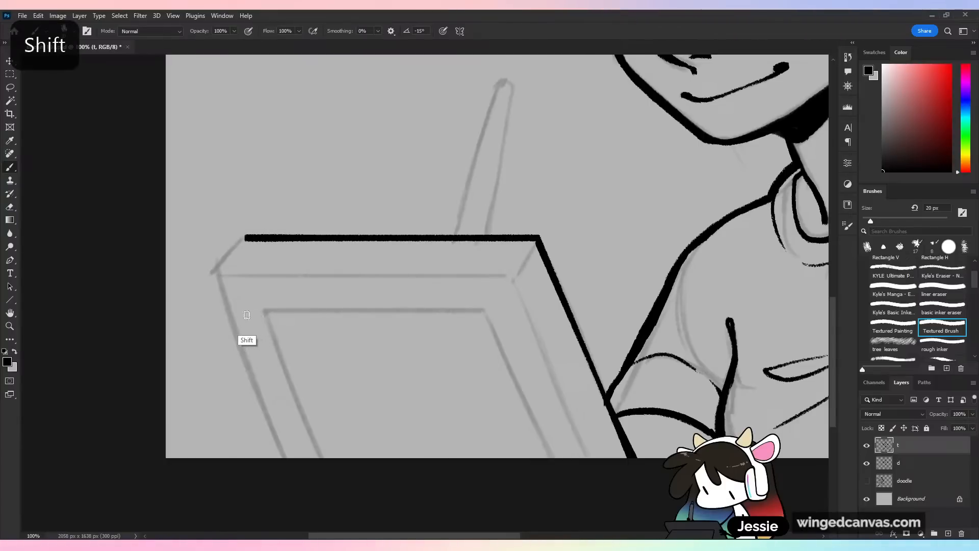
pyautogui.keyDown('shift'); pyautogui.click(214, 273); pyautogui.keyUp('shift')
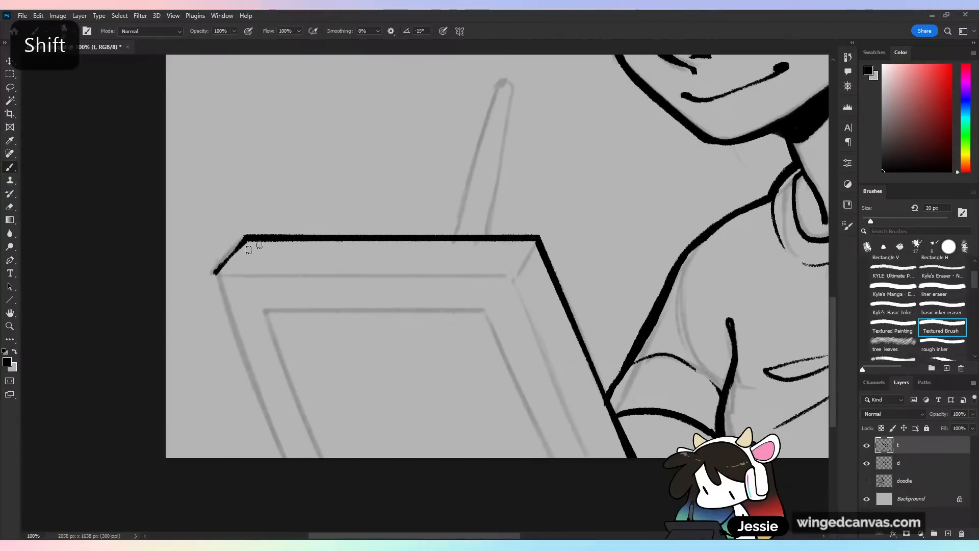
pyautogui.moveTo(246, 236); pyautogui.dragTo(212, 275)
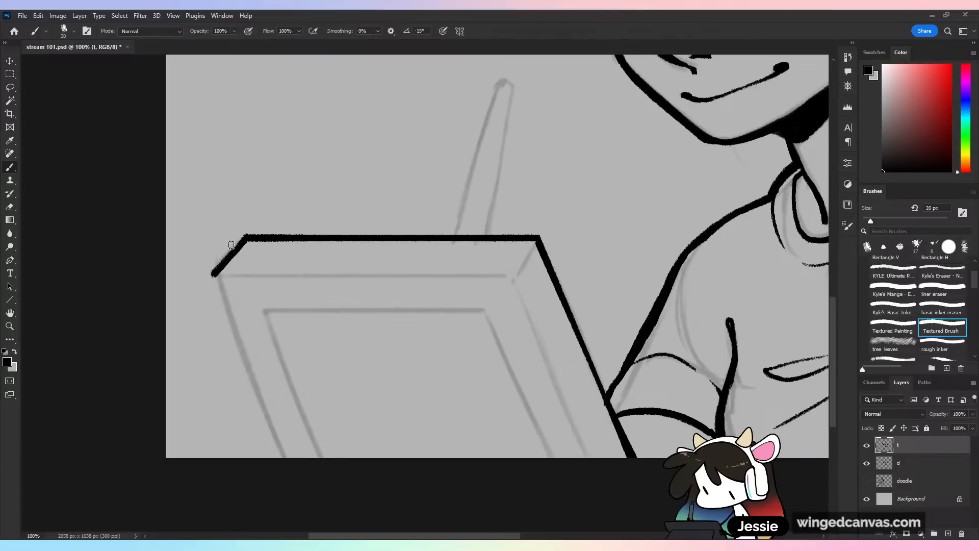
pyautogui.keyDown('shift'); pyautogui.click(287, 459); pyautogui.keyUp('shift')
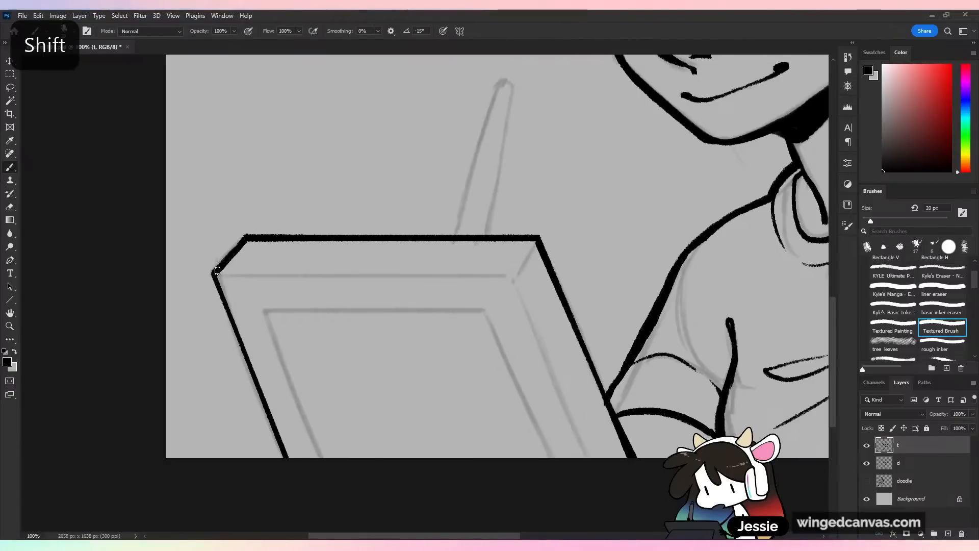
pyautogui.moveTo(214, 273); pyautogui.dragTo(284, 458)
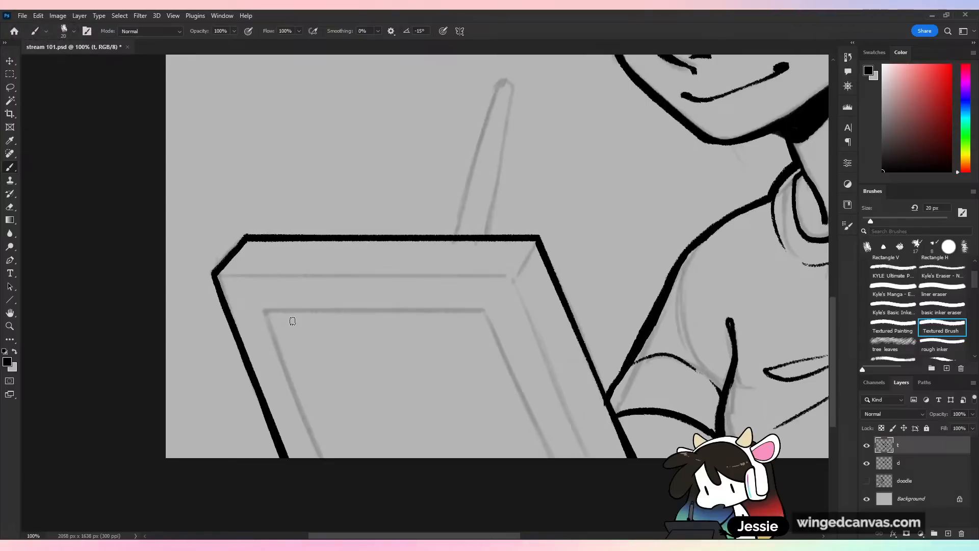
# - Ink the top edge of the board's front face and the short diagonal joining it to the back corner
pyautogui.moveTo(214, 275)
pyautogui.mouseDown()
pyautogui.moveTo(510, 276)
pyautogui.moveTo(536, 241)
pyautogui.mouseUp()
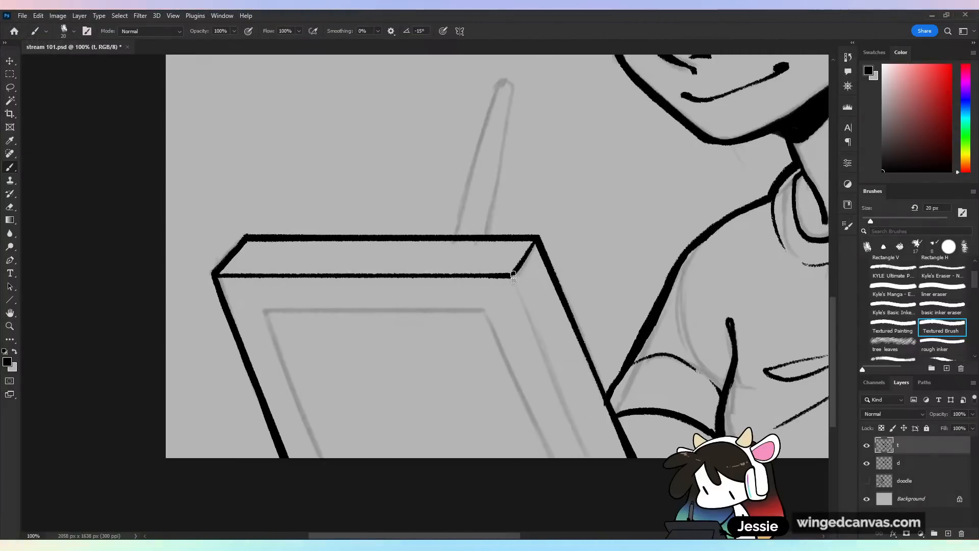
pyautogui.moveTo(512, 277); pyautogui.dragTo(522, 303)
pyautogui.hotkey('ctrl', 'z')
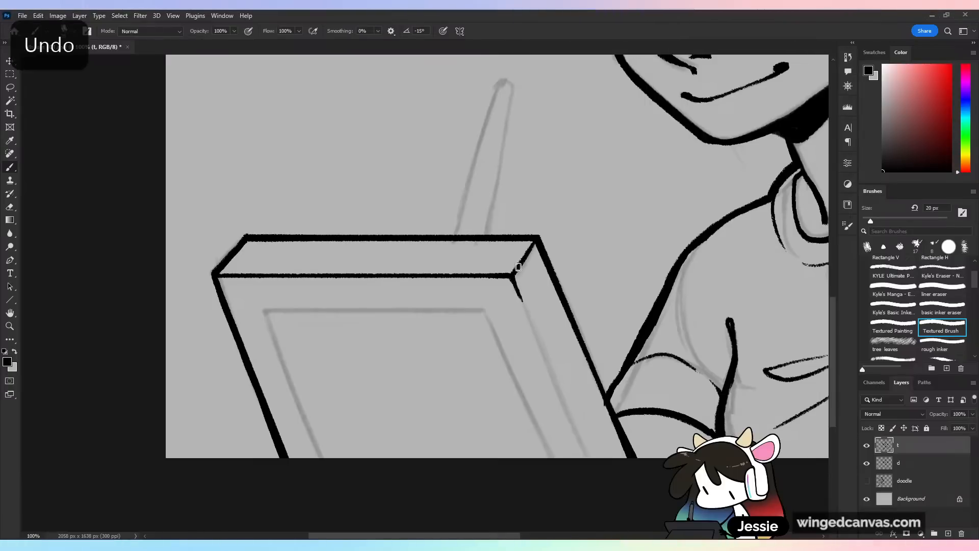
# - Set brush smoothing to 26% and ink the front-face edge nearest the girl down to the canvas border
pyautogui.click(378, 32)
pyautogui.click(391, 42)
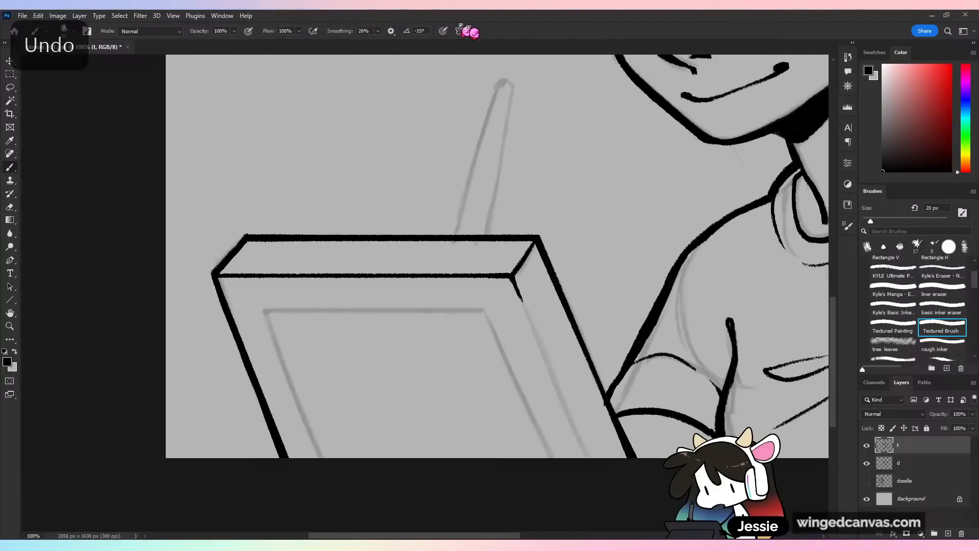
pyautogui.moveTo(517, 290); pyautogui.dragTo(614, 529)
pyautogui.hotkey('ctrl', 'z')
pyautogui.hotkey('ctrl', 'z')
pyautogui.moveTo(512, 276); pyautogui.dragTo(623, 529)
# - Ink the rounded top of the easel's upright post and its side facing the girl
pyautogui.hotkey('ctrl', '-')
pyautogui.hotkey('ctrl', '-')
pyautogui.hotkey('ctrl', '-')
pyautogui.hotkey('ctrl', '-')
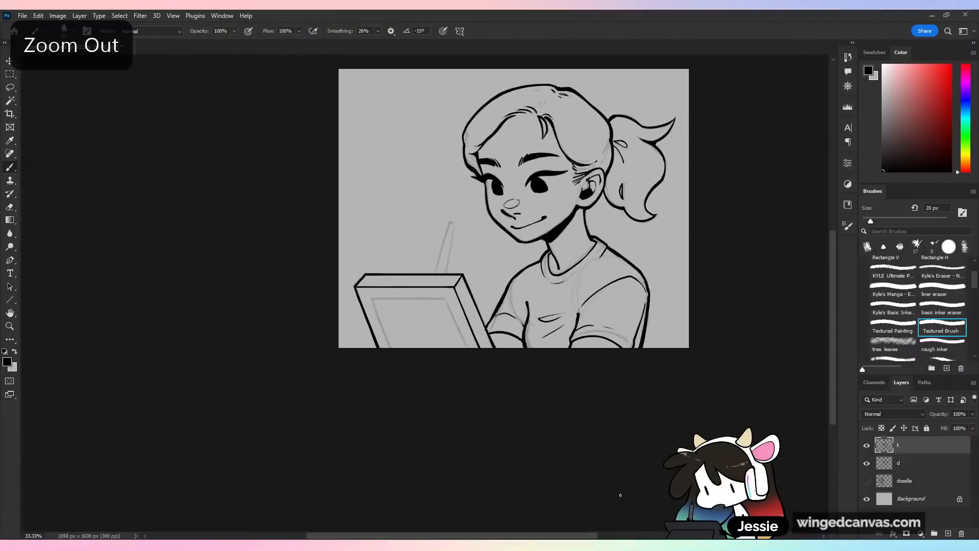
pyautogui.hotkey('ctrl', '+')
pyautogui.hotkey('ctrl', '+')
pyautogui.moveTo(533, 191); pyautogui.dragTo(528, 264)
pyautogui.hotkey('ctrl', '+')
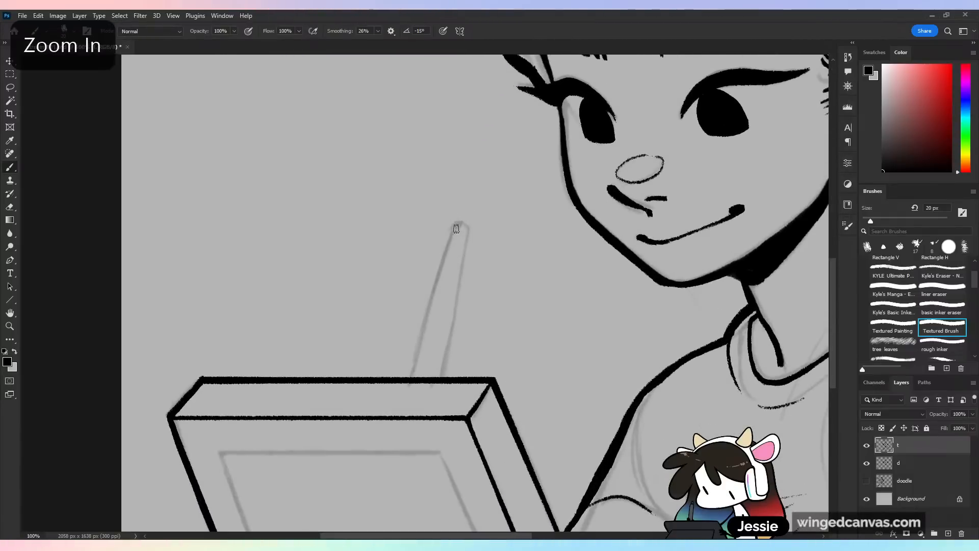
pyautogui.moveTo(451, 227); pyautogui.dragTo(469, 224)
pyautogui.moveTo(469, 229); pyautogui.dragTo(439, 379)
pyautogui.hotkey('ctrl', 'z')
pyautogui.moveTo(469, 227); pyautogui.dragTo(439, 380)
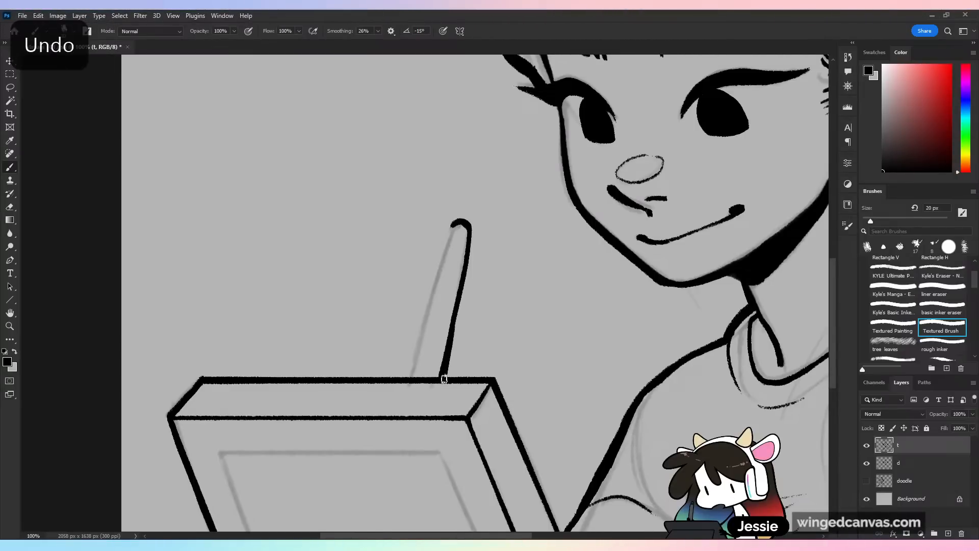
# - Ink the far side of the easel post down to the board's top edge
pyautogui.moveTo(454, 224); pyautogui.dragTo(411, 377)
pyautogui.hotkey('ctrl', 'z')
pyautogui.moveTo(453, 225); pyautogui.dragTo(409, 381)
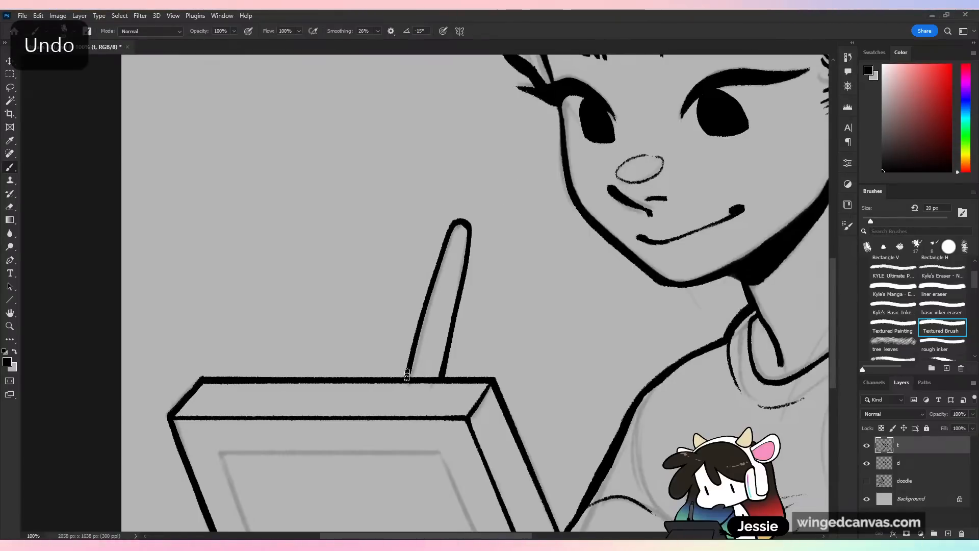
pyautogui.moveTo(428, 305); pyautogui.dragTo(410, 380)
pyautogui.hotkey('ctrl', 'z')
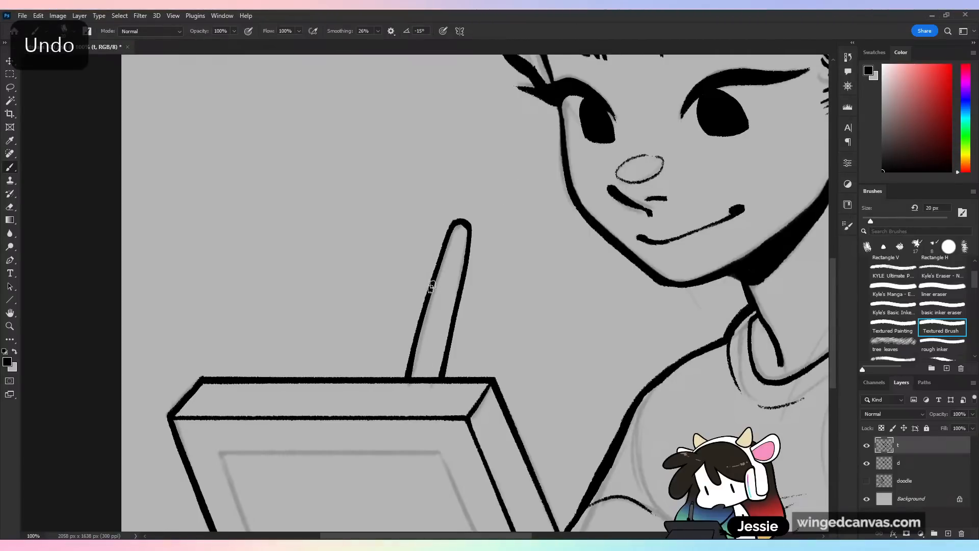
# - Ink the top edge of the inner rectangle on the board's front face
pyautogui.hotkey('ctrl', '-')
pyautogui.moveTo(603, 397); pyautogui.dragTo(622, 256)
pyautogui.moveTo(309, 257); pyautogui.dragTo(454, 258)
pyautogui.keyDown('shift'); pyautogui.click(538, 389); pyautogui.keyUp('shift')
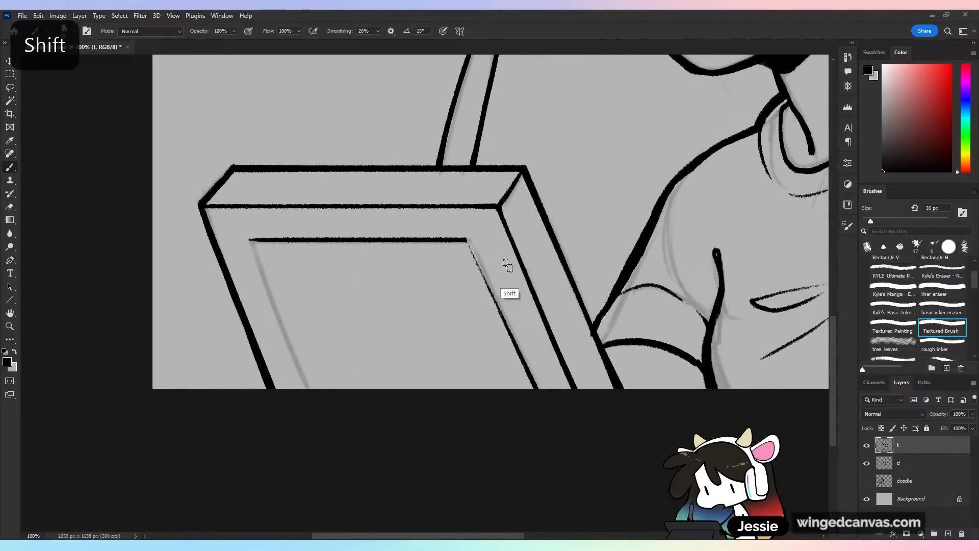
pyautogui.keyDown('shift'); pyautogui.click(466, 240); pyautogui.keyUp('shift')
pyautogui.hotkey('ctrl', 'z')
pyautogui.hotkey('ctrl', 'z')
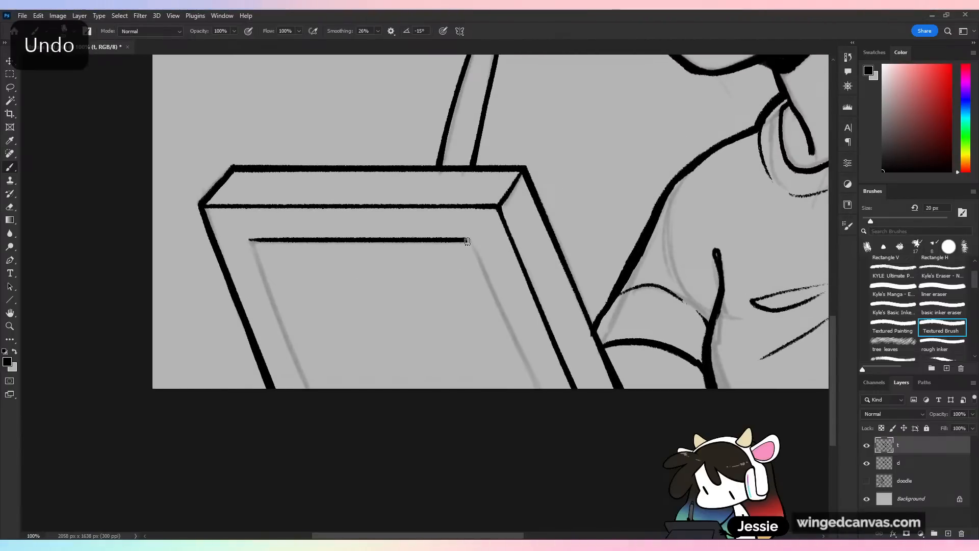
pyautogui.keyDown('shift'); pyautogui.click(535, 389); pyautogui.keyUp('shift')
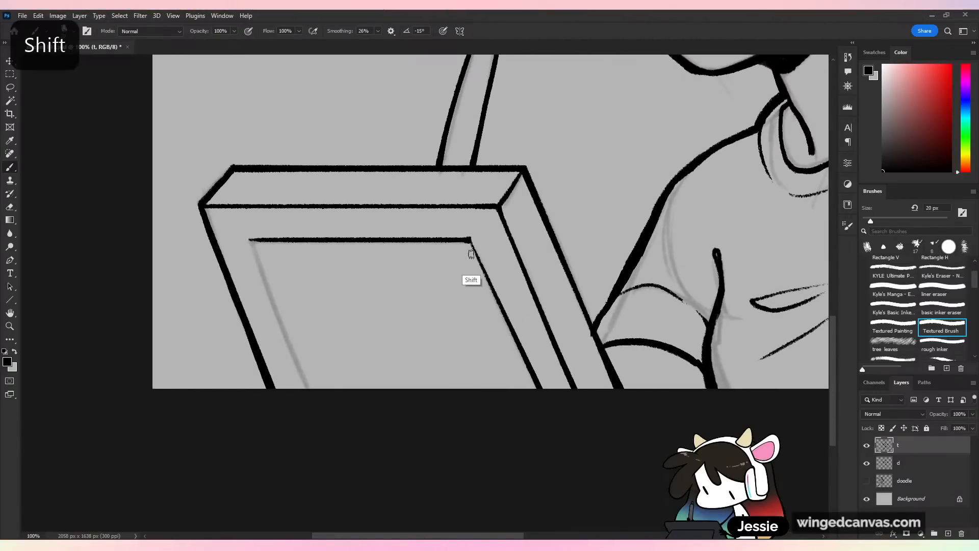
pyautogui.keyDown('shift'); pyautogui.click(470, 239); pyautogui.keyUp('shift')
pyautogui.hotkey('ctrl', 'z')
pyautogui.hotkey('ctrl', 'z')
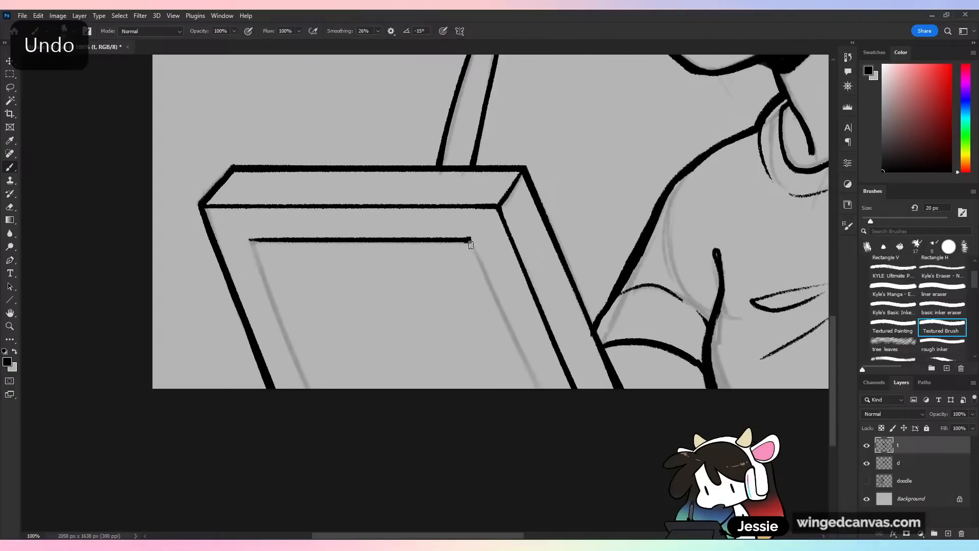
# - Ink both slanted sides of the inner rectangle as straight lines down to the canvas border
pyautogui.click(531, 388)
pyautogui.keyDown('shift'); pyautogui.click(470, 240); pyautogui.keyUp('shift')
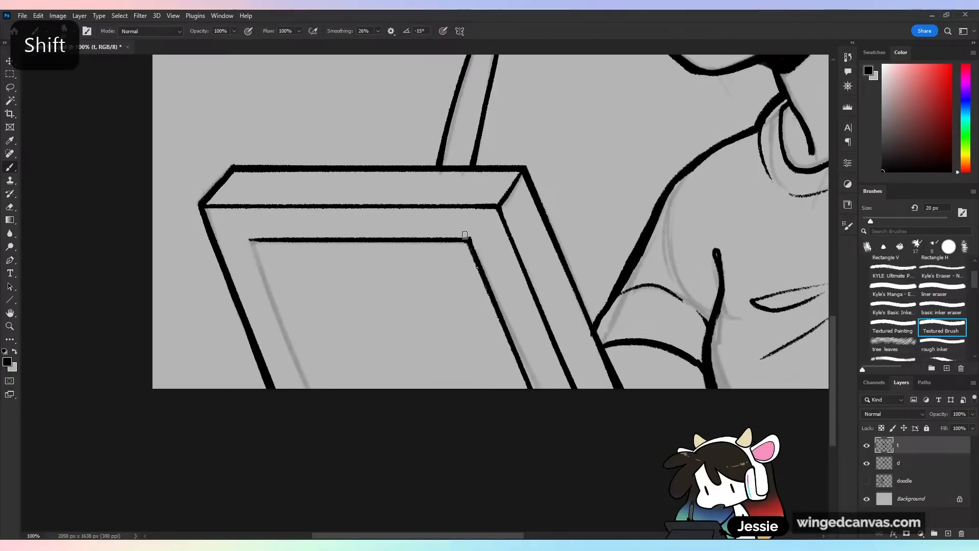
pyautogui.keyDown('shift'); pyautogui.click(307, 392); pyautogui.keyUp('shift')
pyautogui.keyDown('shift'); pyautogui.click(253, 243); pyautogui.keyUp('shift')
# - Hide sketch layer d and check the finished line art flipped horizontally and back
pyautogui.hotkey('ctrl', '-')
pyautogui.hotkey('ctrl', '-')
pyautogui.hotkey('ctrl', '-')
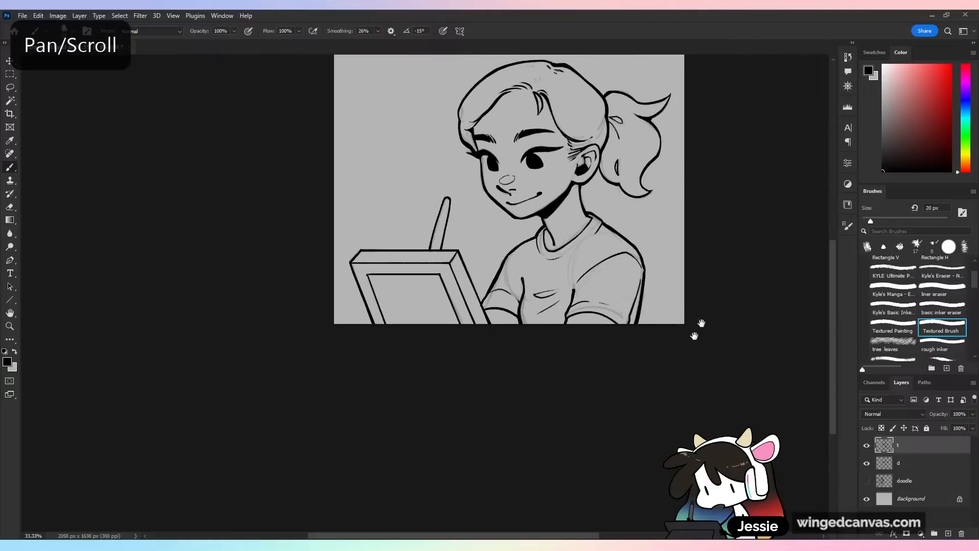
pyautogui.moveTo(710, 303); pyautogui.dragTo(630, 430)
pyautogui.click(868, 464)
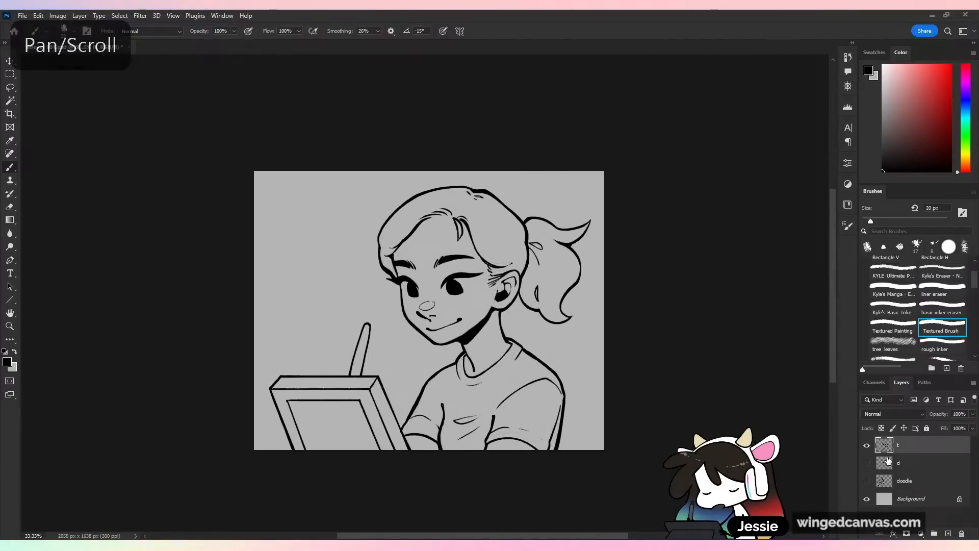
pyautogui.hotkey('ctrl', 'shift', 'h')
pyautogui.hotkey('ctrl', 'shift', 'h')
# - Try to add a straight line just inside the far side of the inner rectangle
pyautogui.hotkey('ctrl', '+')
pyautogui.moveTo(460, 418); pyautogui.dragTo(499, 306)
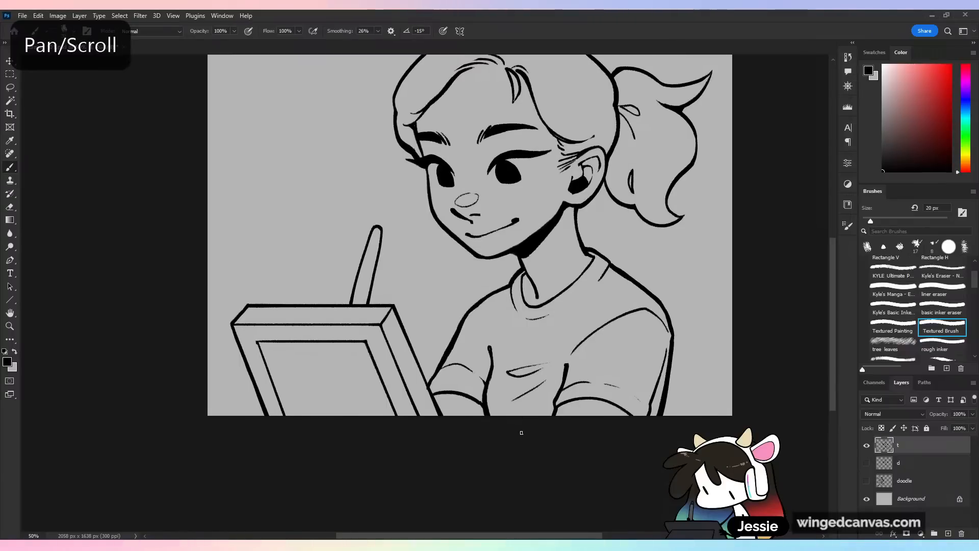
pyautogui.moveTo(270, 346); pyautogui.dragTo(277, 360)
pyautogui.hotkey('ctrl', 'z')
pyautogui.click(268, 343)
pyautogui.keyDown('shift'); pyautogui.click(293, 414); pyautogui.keyUp('shift')
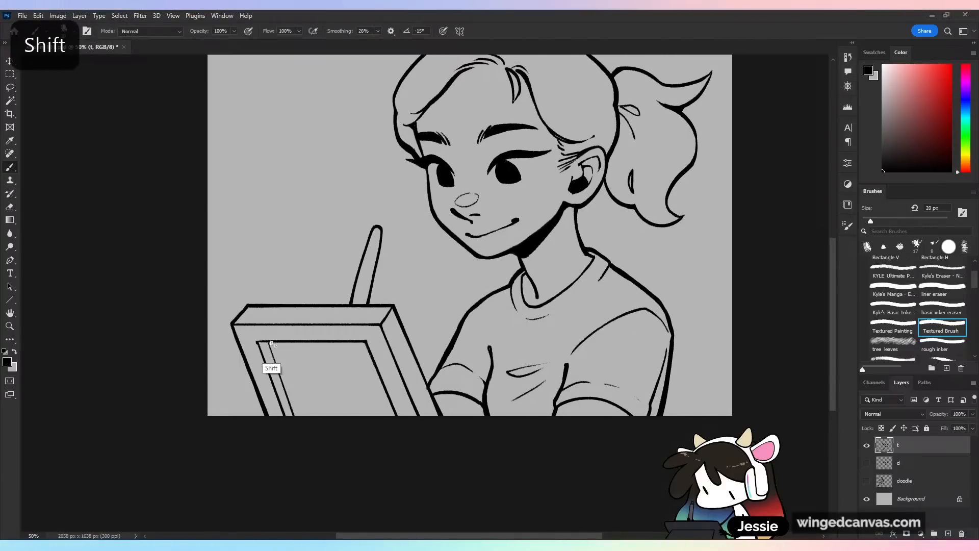
pyautogui.hotkey('ctrl', '-')
pyautogui.hotkey('ctrl', '+')
pyautogui.hotkey('ctrl', 'z')
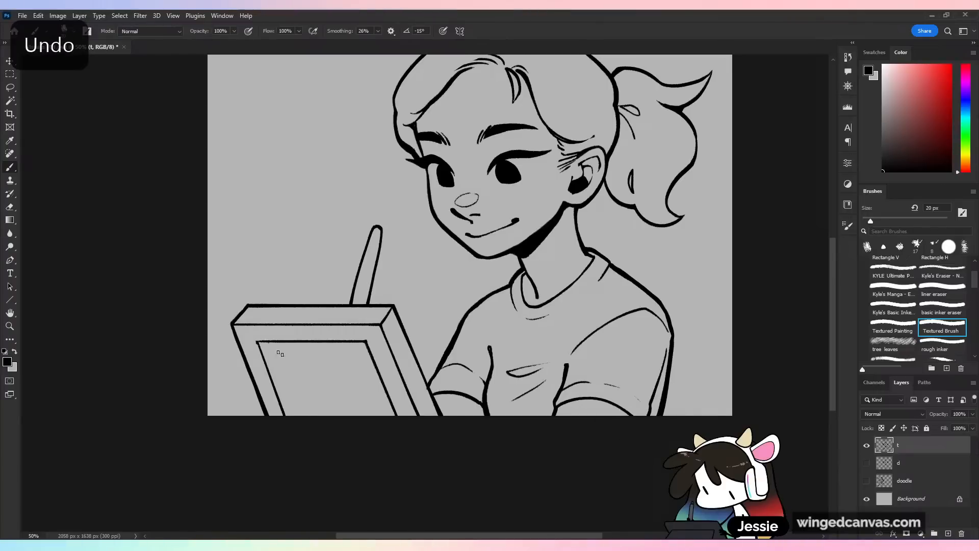
# - Ink a straight line inside the inner rectangle's left side and outline a clamp block on the board's top edge
pyautogui.keyDown('shift'); pyautogui.click(295, 416); pyautogui.keyUp('shift')
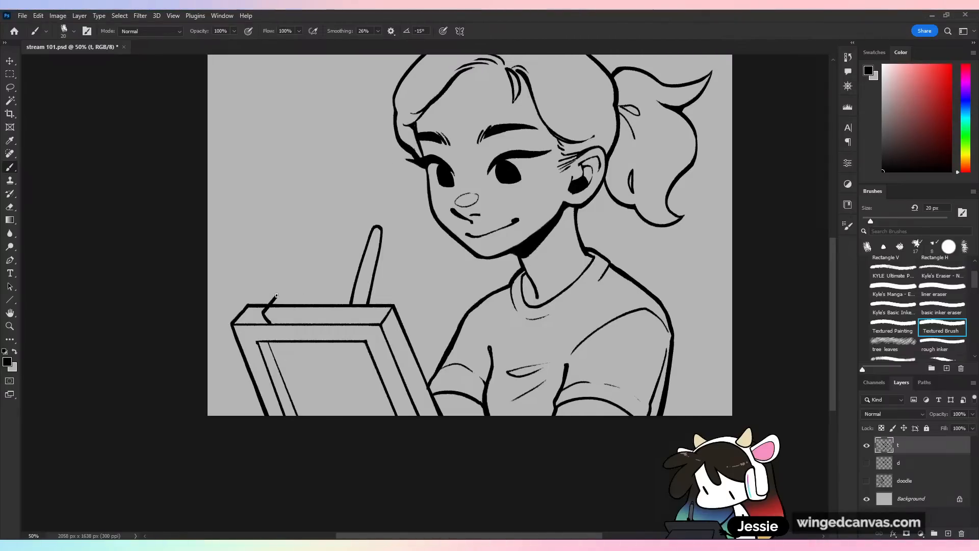
pyautogui.keyDown('shift'); pyautogui.click(346, 295); pyautogui.keyUp('shift')
pyautogui.moveTo(351, 303); pyautogui.dragTo(341, 323)
# - Erase the board's back edge inside the clamp block and ink the block's horizontal front edge
pyautogui.hotkey('ctrl', '+')
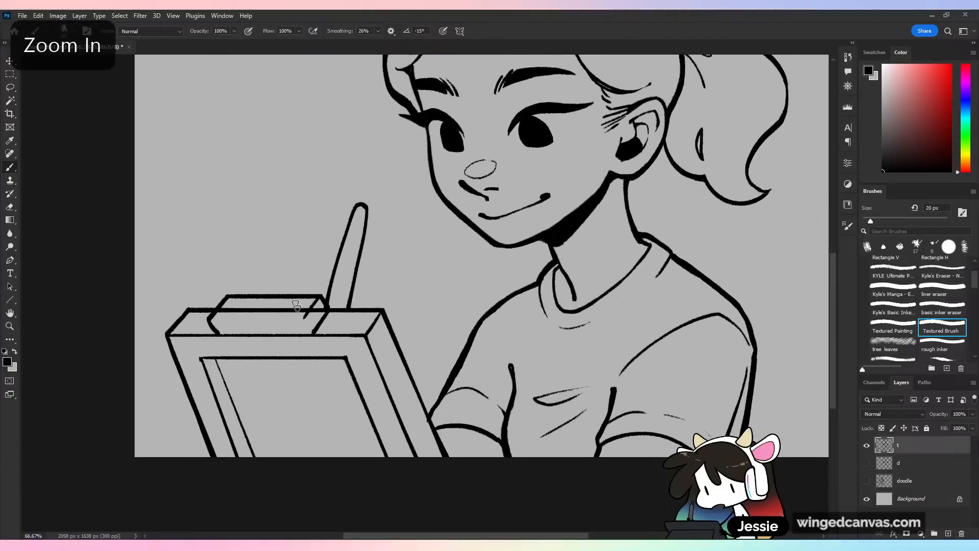
pyautogui.moveTo(322, 310); pyautogui.dragTo(305, 310)
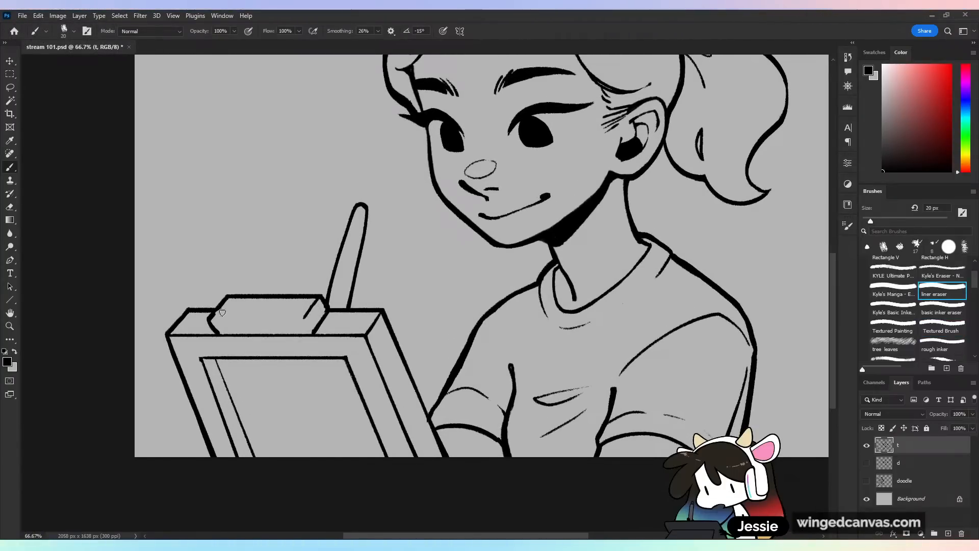
pyautogui.moveTo(210, 320); pyautogui.dragTo(302, 320)
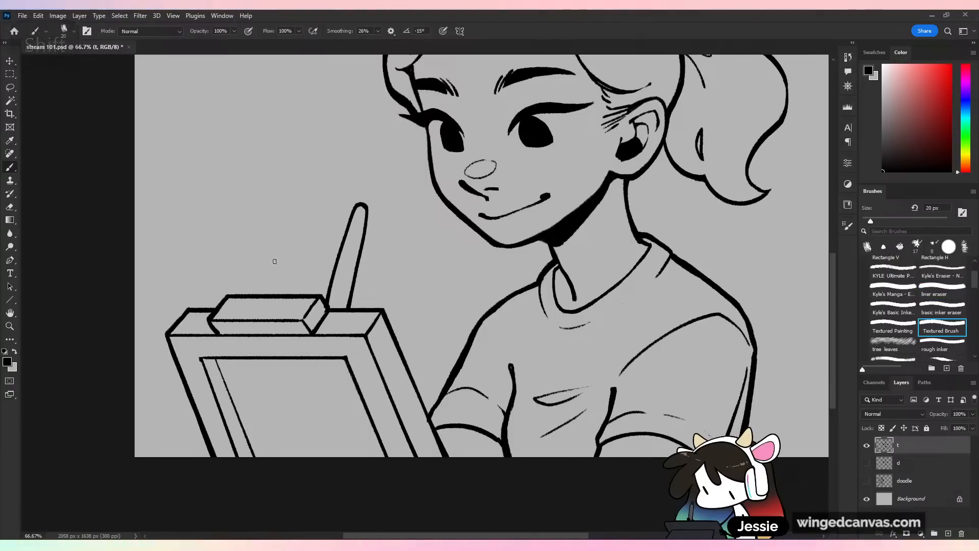
# - Check the line art flipped horizontally and back, and clean up the lines at the block's front right corner
pyautogui.hotkey('ctrl', 'shift', 'h')
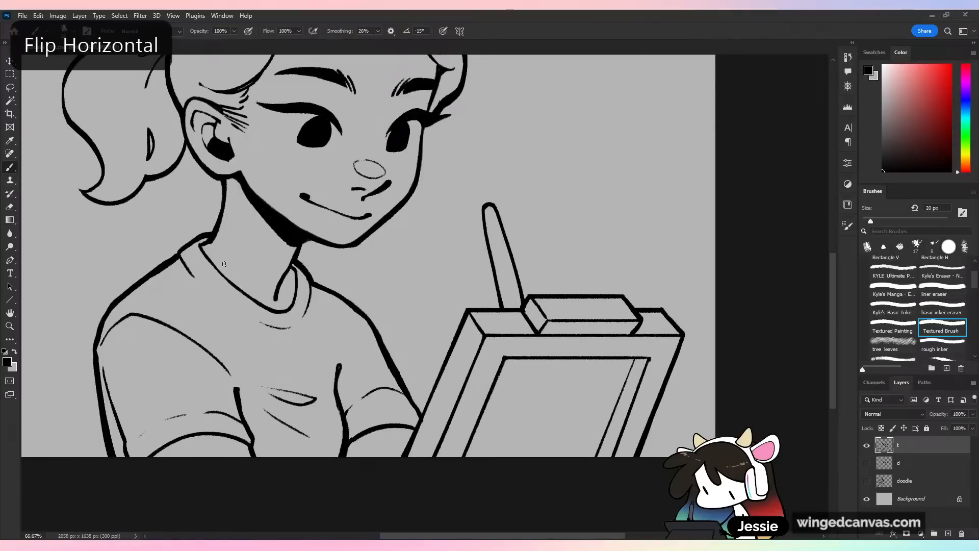
pyautogui.hotkey('ctrl', 'shift', 'h')
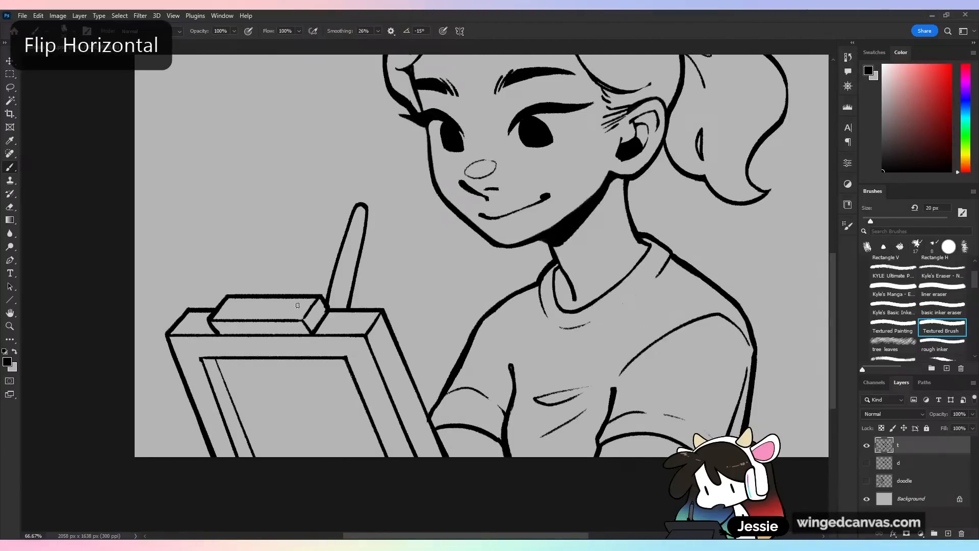
pyautogui.press('e')
pyautogui.moveTo(312, 330); pyautogui.dragTo(305, 322)
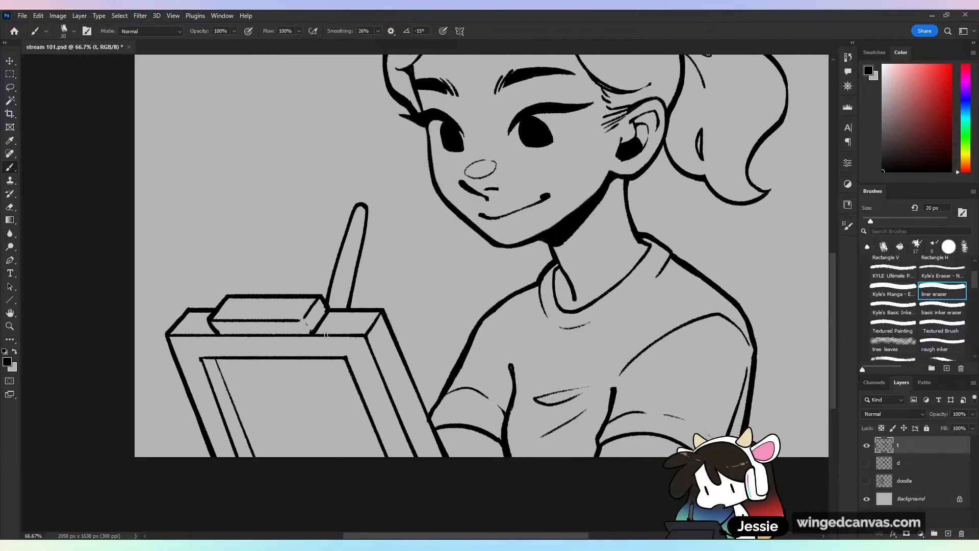
pyautogui.press('b')
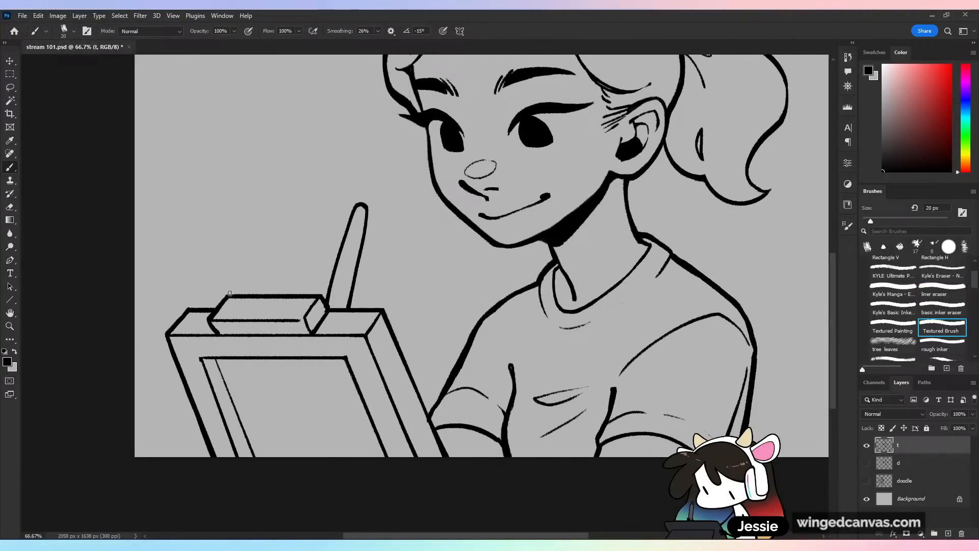
# - Erase the clamp block's lower left edge and redraw it down to the board's front edge
pyautogui.press('e')
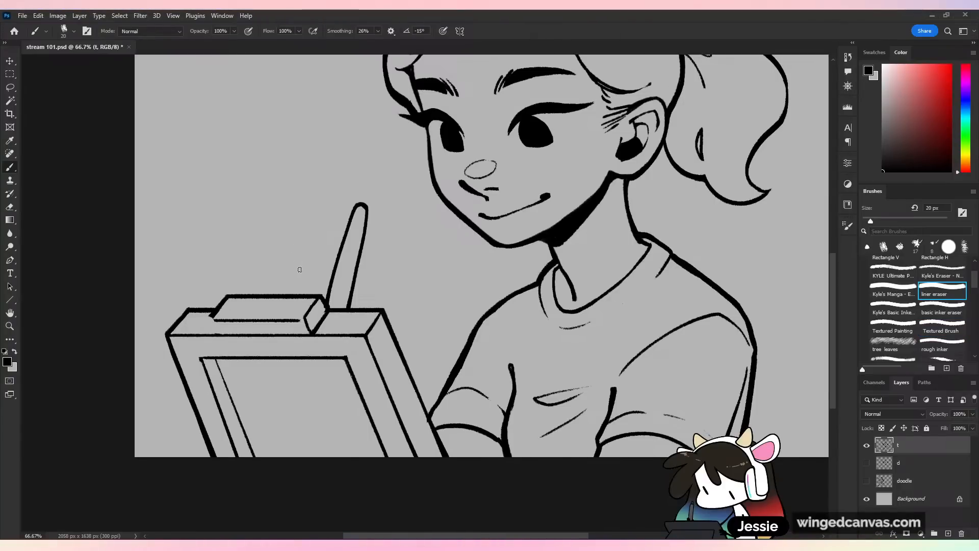
pyautogui.scroll(-5, 284, 212)
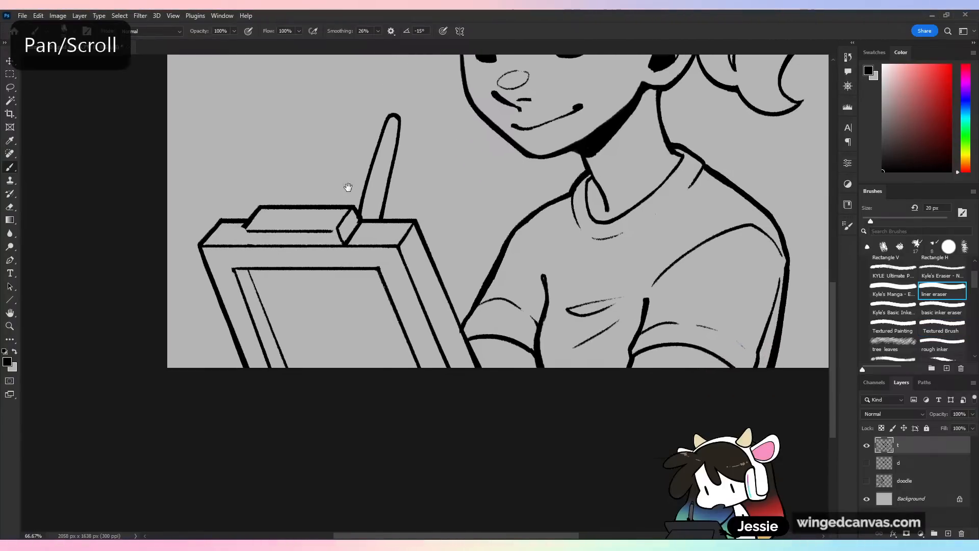
pyautogui.press('b')
pyautogui.moveTo(245, 231); pyautogui.dragTo(250, 247)
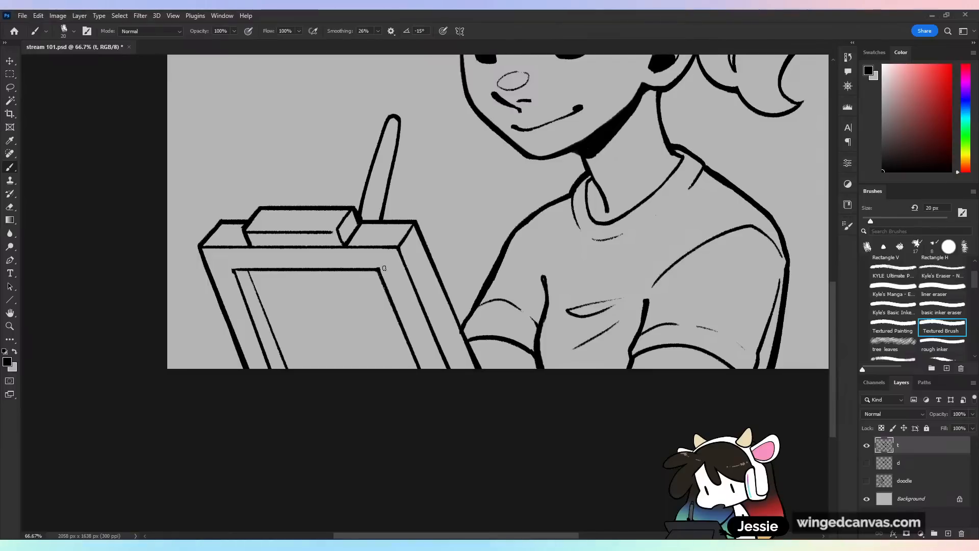
pyautogui.press('e')
pyautogui.press('b')
pyautogui.hotkey('ctrl', '-')
pyautogui.hotkey('ctrl', '+')
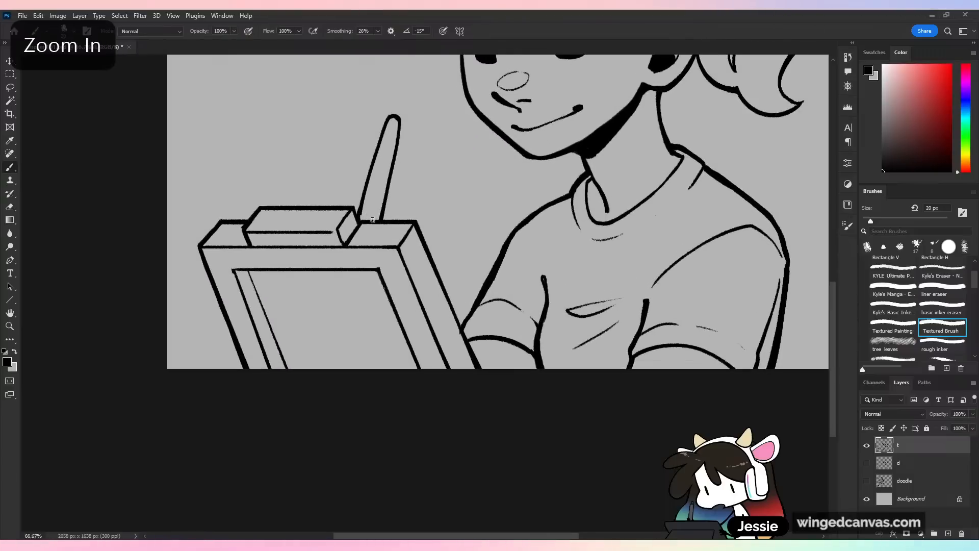
pyautogui.keyDown('shift'); pyautogui.click(322, 366); pyautogui.keyUp('shift')
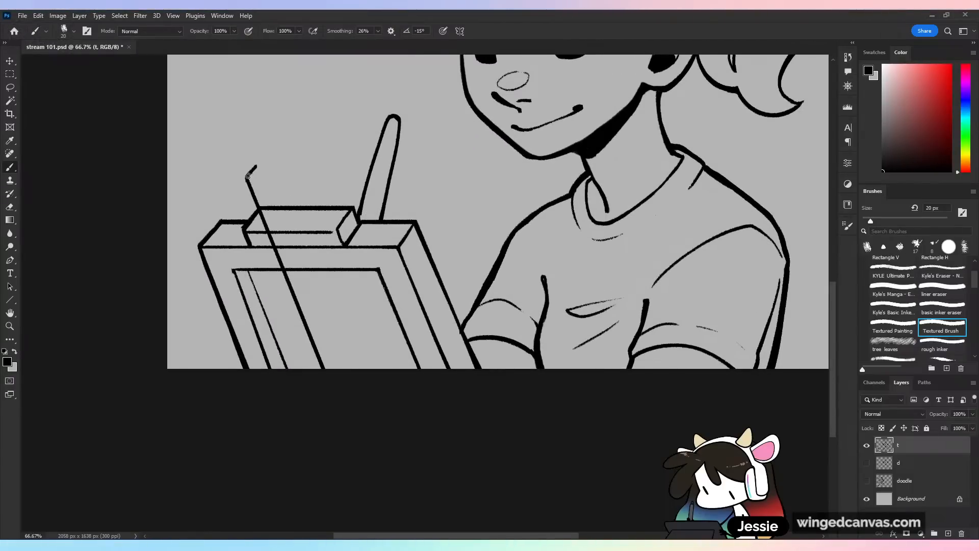
pyautogui.keyDown('shift'); pyautogui.click(303, 165); pyautogui.keyUp('shift')
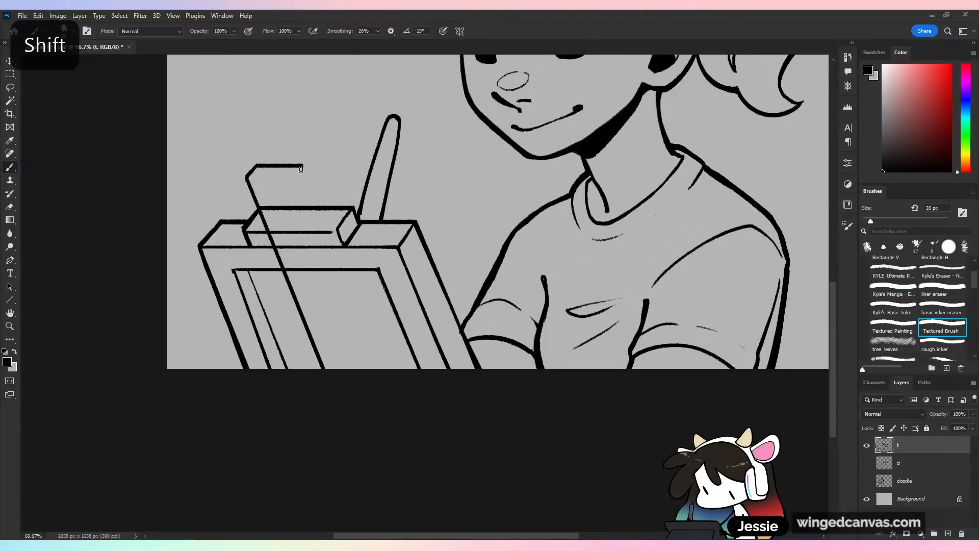
pyautogui.keyDown('shift'); pyautogui.click(313, 217); pyautogui.keyUp('shift')
pyautogui.hotkey('ctrl', 'z')
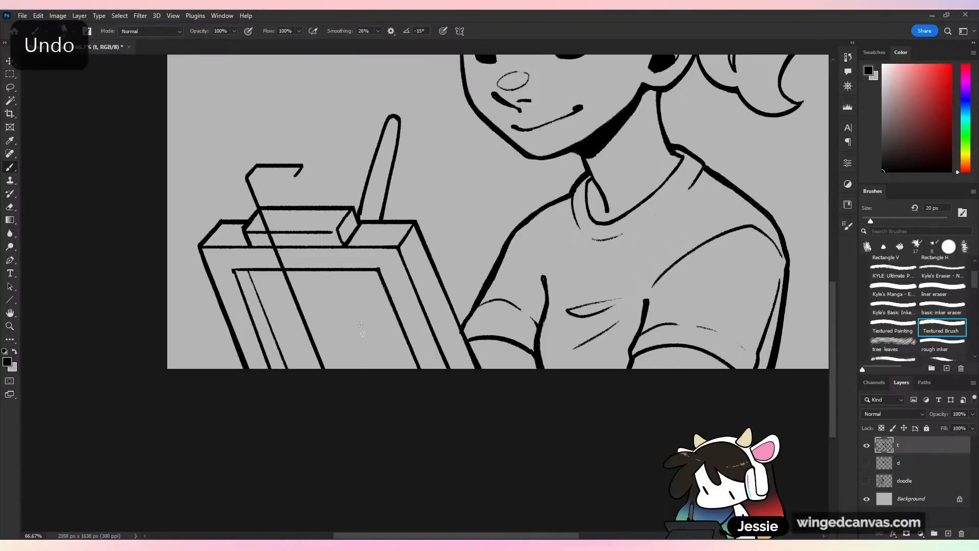
pyautogui.keyDown('shift'); pyautogui.click(380, 375); pyautogui.keyUp('shift')
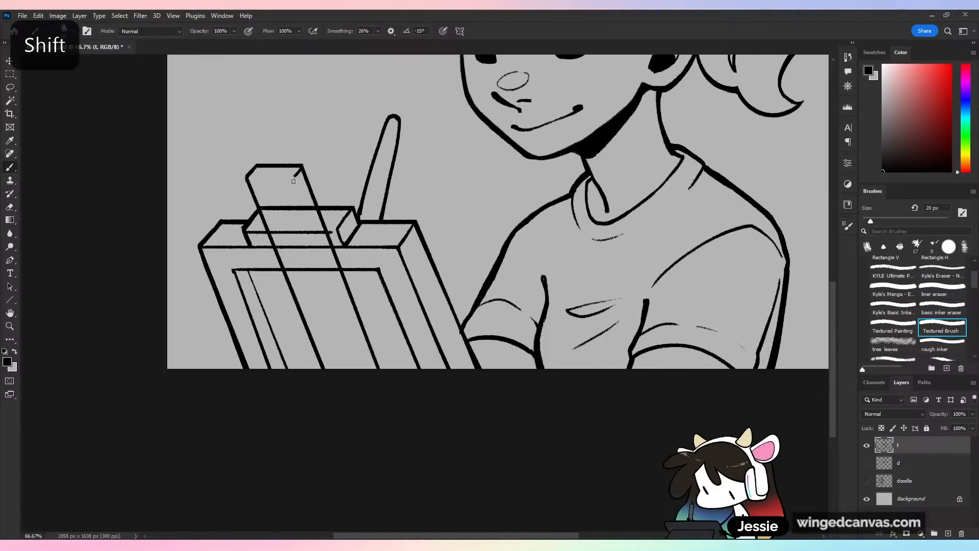
pyautogui.keyDown('shift'); pyautogui.click(366, 375); pyautogui.keyUp('shift')
pyautogui.keyDown('shift'); pyautogui.click(296, 178); pyautogui.keyUp('shift')
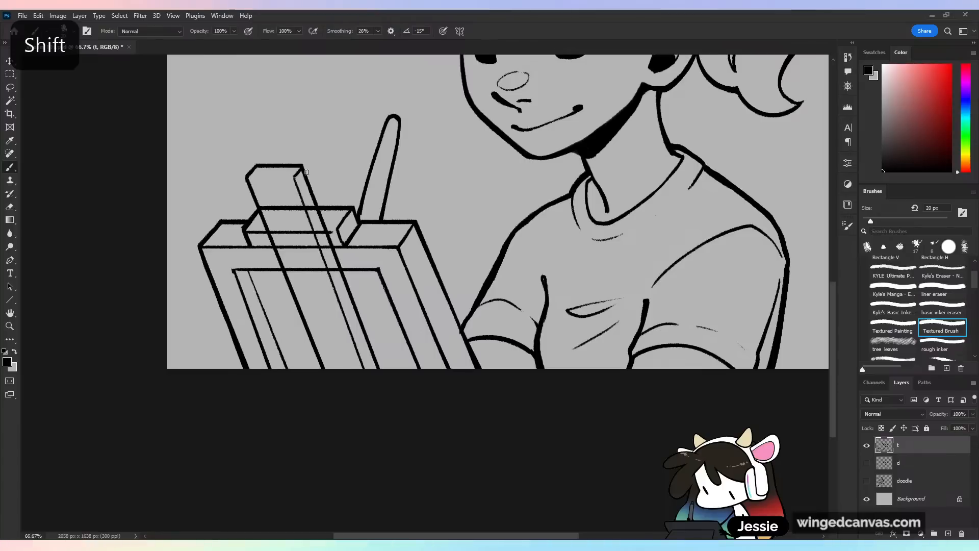
pyautogui.hotkey('ctrl', 'z')
pyautogui.hotkey('ctrl', '-')
pyautogui.hotkey('ctrl', 'z')
pyautogui.hotkey('ctrl', 'z')
pyautogui.hotkey('ctrl', 'z')
pyautogui.hotkey('ctrl', 'z')
pyautogui.hotkey('ctrl', 'z')
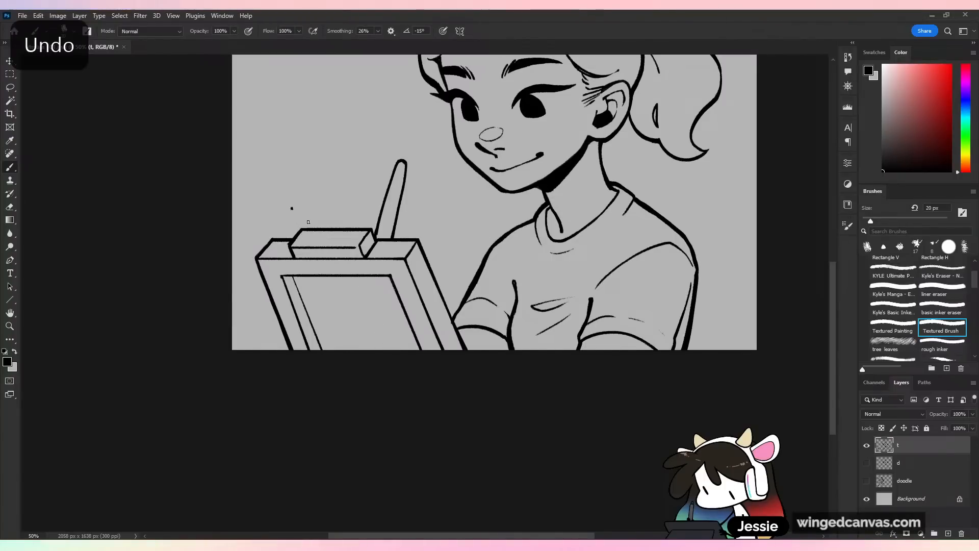
# - Ink three parallel slanted lines from above the clamp block to the canvas border as the easel's central post
pyautogui.keyDown('shift'); pyautogui.click(298, 208); pyautogui.keyUp('shift')
pyautogui.click(324, 211)
pyautogui.keyDown('shift'); pyautogui.click(381, 350); pyautogui.keyUp('shift')
pyautogui.keyDown('shift'); pyautogui.click(321, 208); pyautogui.keyUp('shift')
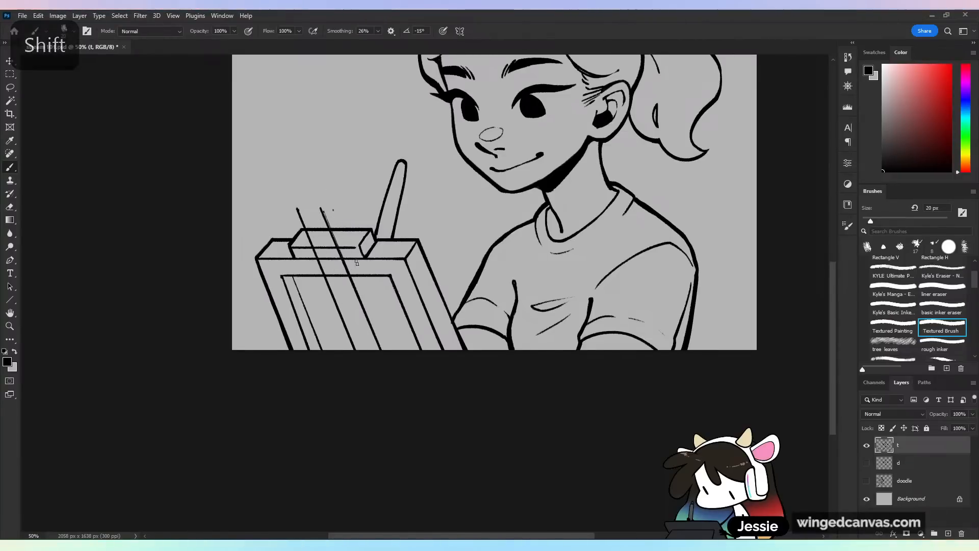
pyautogui.hotkey('ctrl', 'z')
pyautogui.hotkey('ctrl', 'z')
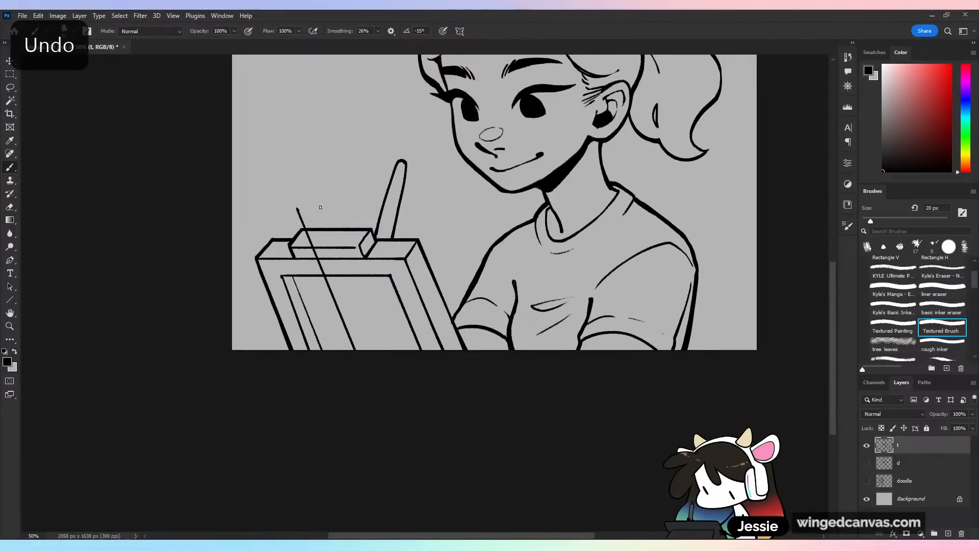
pyautogui.keyDown('shift'); pyautogui.click(319, 207); pyautogui.keyUp('shift')
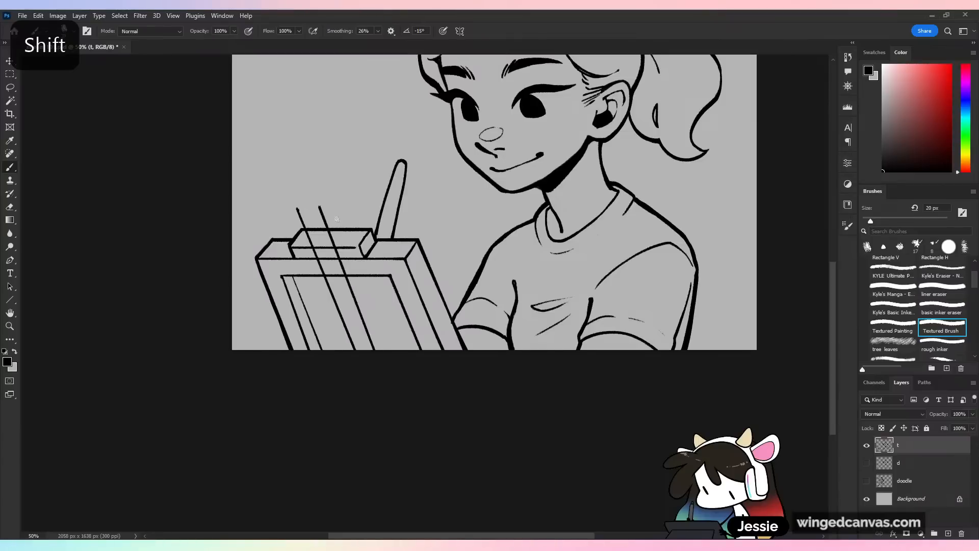
pyautogui.click(328, 206)
pyautogui.keyDown('shift'); pyautogui.click(386, 357); pyautogui.keyUp('shift')
pyautogui.keyDown('shift'); pyautogui.click(327, 207); pyautogui.keyUp('shift')
pyautogui.hotkey('ctrl', '+')
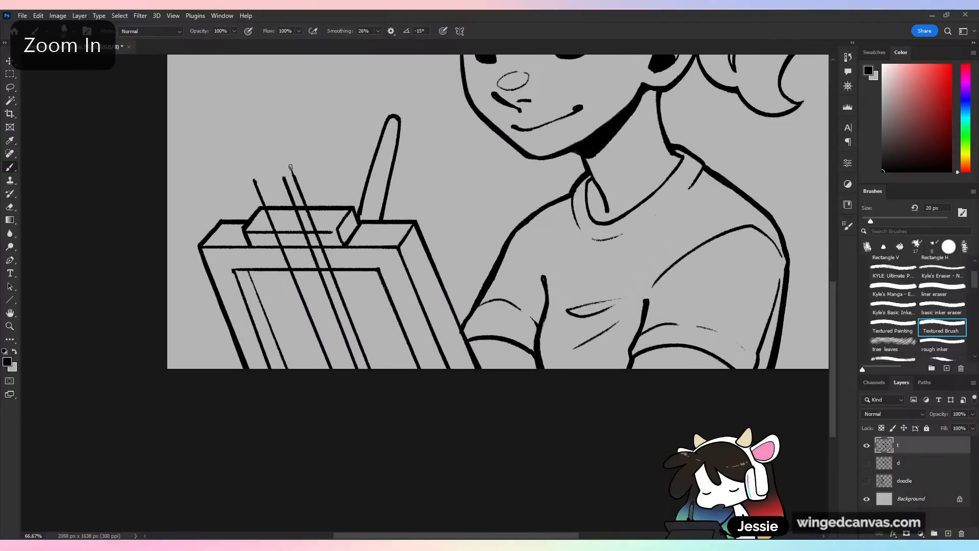
# - Close the upper end of the central post with a small slanted top face in straight lines
pyautogui.keyDown('shift'); pyautogui.click(284, 179); pyautogui.keyUp('shift')
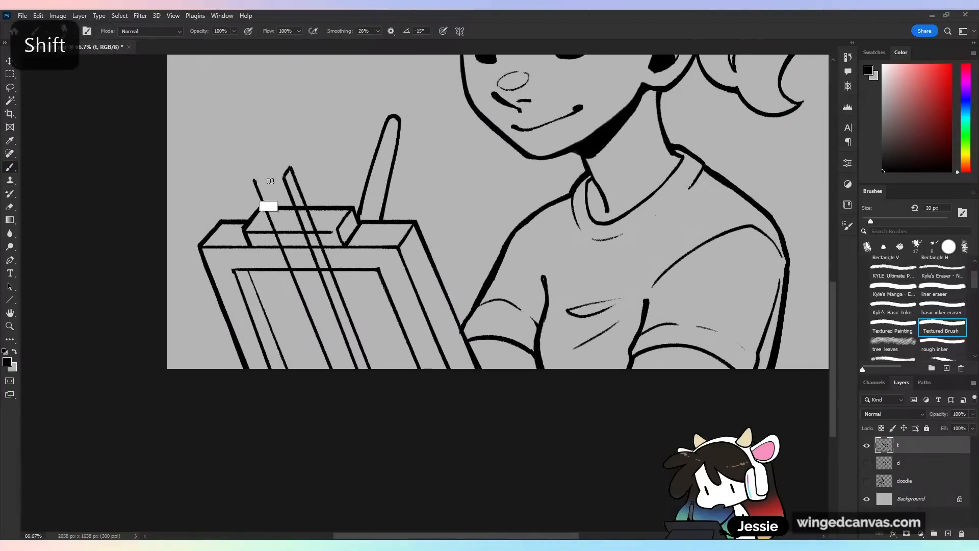
pyautogui.hotkey('ctrl', 'z')
pyautogui.hotkey('ctrl', 'z')
pyautogui.keyDown('shift'); pyautogui.click(285, 178); pyautogui.keyUp('shift')
pyautogui.keyDown('shift'); pyautogui.click(255, 178); pyautogui.keyUp('shift')
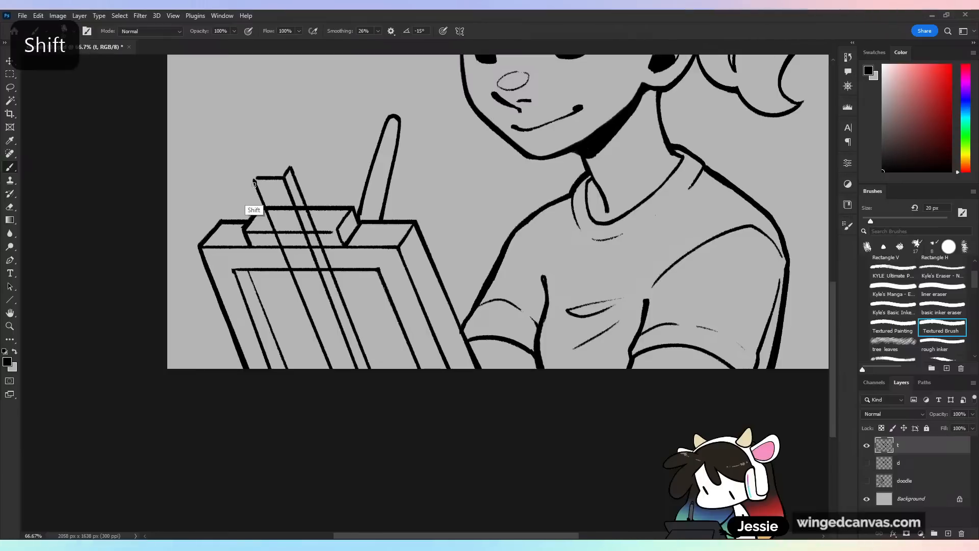
pyautogui.moveTo(260, 167)
pyautogui.mouseDown()
pyautogui.moveTo(290, 167)
pyautogui.moveTo(261, 168)
pyautogui.moveTo(381, 225)
pyautogui.mouseUp()
pyautogui.hotkey('ctrl', 'z')
pyautogui.hotkey('ctrl', 'z')
# - Erase the block, board and inner rectangle lines crossing the post, and check the drawing flipped horizontally and back
pyautogui.hotkey('ctrl', '+')
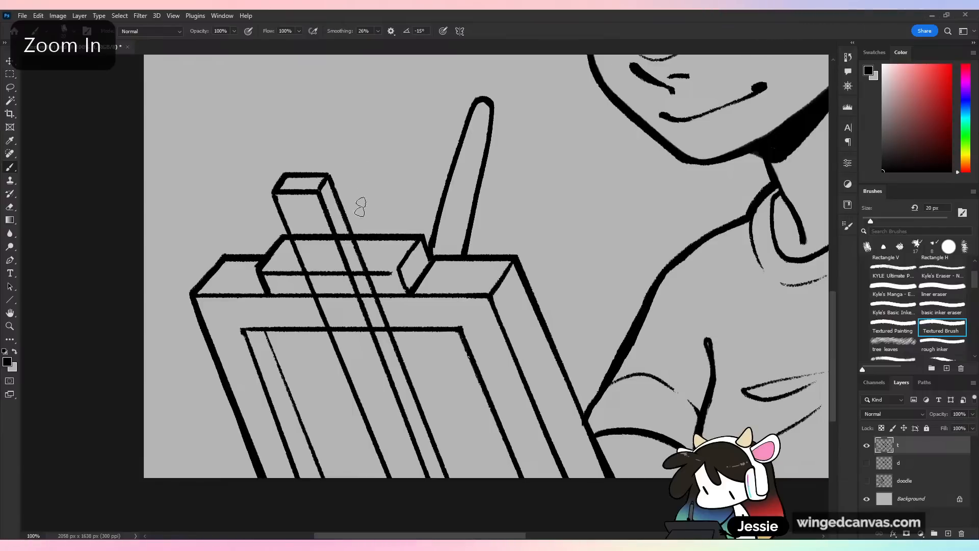
pyautogui.moveTo(301, 231); pyautogui.dragTo(318, 282)
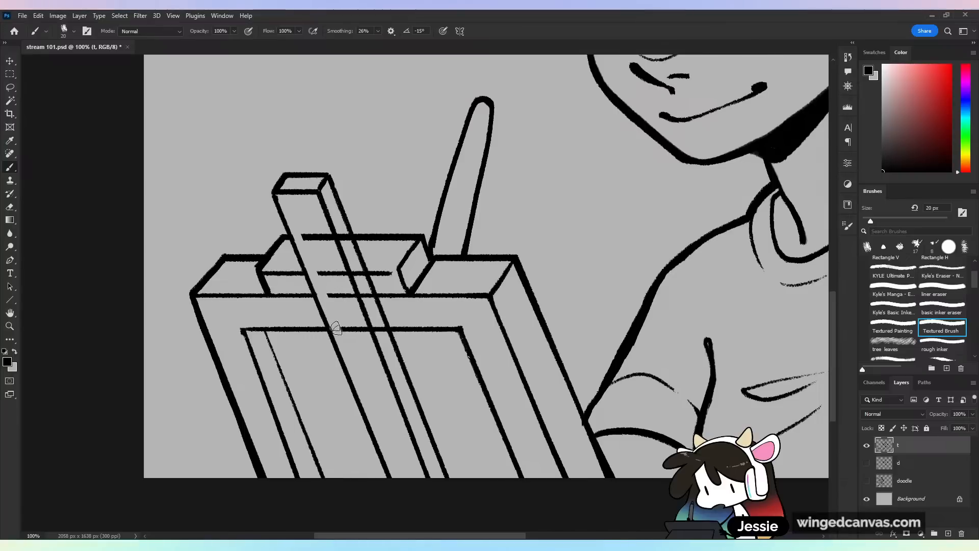
pyautogui.moveTo(309, 235); pyautogui.dragTo(341, 311)
pyautogui.moveTo(321, 227); pyautogui.dragTo(356, 304)
pyautogui.moveTo(353, 265)
pyautogui.mouseDown()
pyautogui.moveTo(368, 332)
pyautogui.moveTo(357, 329)
pyautogui.moveTo(387, 324)
pyautogui.mouseUp()
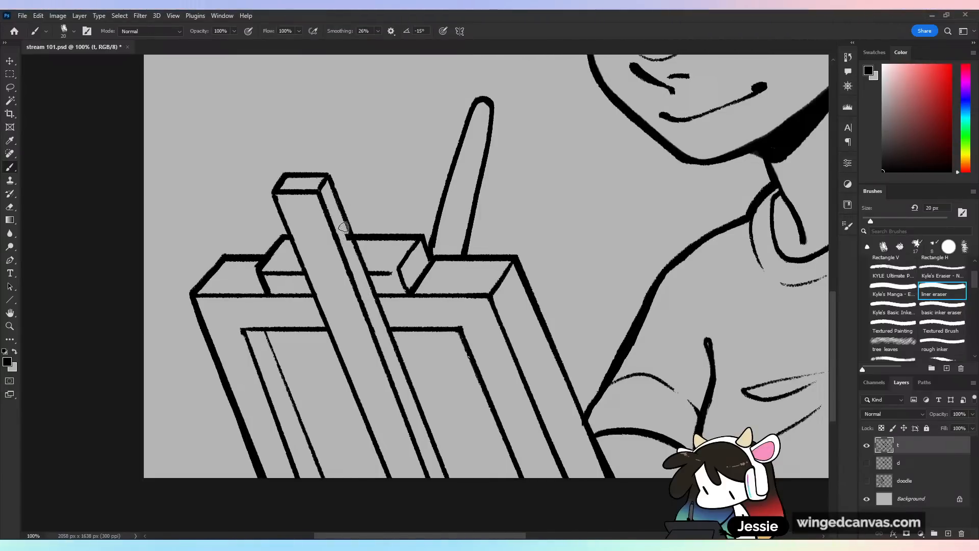
pyautogui.hotkey('ctrl', '-')
pyautogui.hotkey('ctrl', '-')
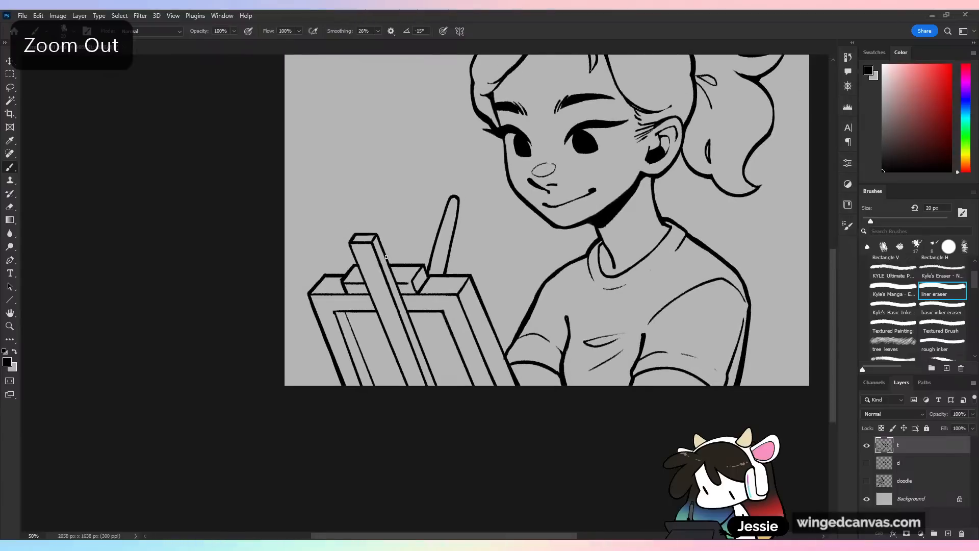
pyautogui.hotkey('ctrl', 'shift', 'h')
pyautogui.hotkey('ctrl', 'shift', 'h')
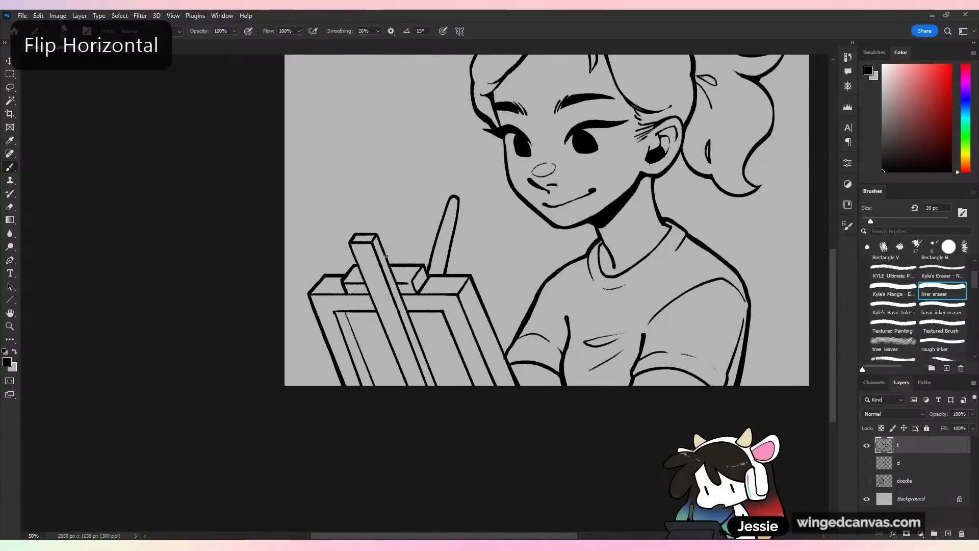
# - Lasso the easel's central post, nudge it slightly to the left and deselect it
pyautogui.hotkey('ctrl', '+')
pyautogui.press('l')
pyautogui.moveTo(319, 206)
pyautogui.mouseDown()
pyautogui.moveTo(320, 244)
pyautogui.moveTo(332, 253)
pyautogui.mouseUp()
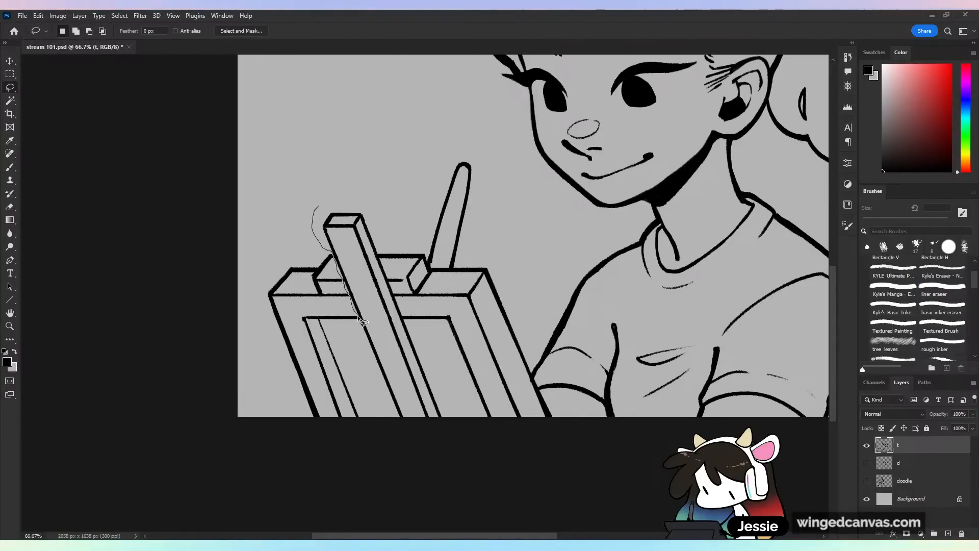
pyautogui.moveTo(368, 378)
pyautogui.mouseDown()
pyautogui.moveTo(439, 382)
pyautogui.moveTo(403, 319)
pyautogui.mouseUp()
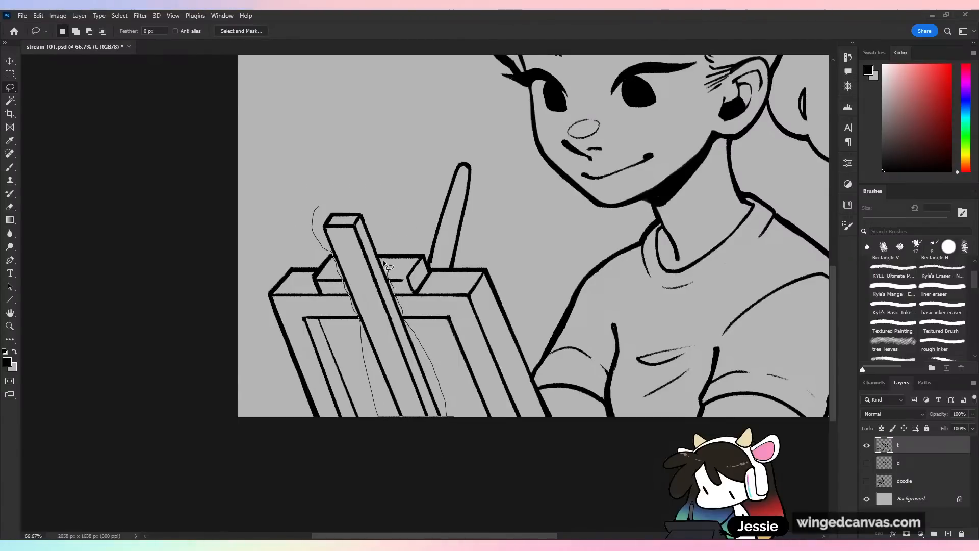
pyautogui.moveTo(380, 255); pyautogui.dragTo(348, 172)
pyautogui.press('v')
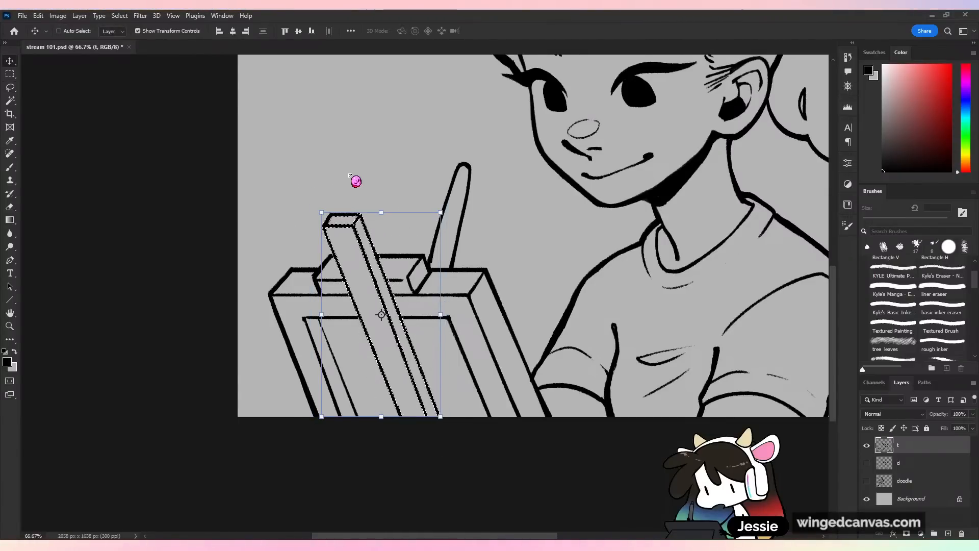
pyautogui.press('Left')
pyautogui.press('Left')
pyautogui.press('Left')
pyautogui.press('Left')
pyautogui.press('Left')
pyautogui.press('Left')
pyautogui.press('Left')
pyautogui.press('Left')
pyautogui.press('Left')
pyautogui.press('Left')
pyautogui.press('Left')
pyautogui.press('Left')
pyautogui.press('Left')
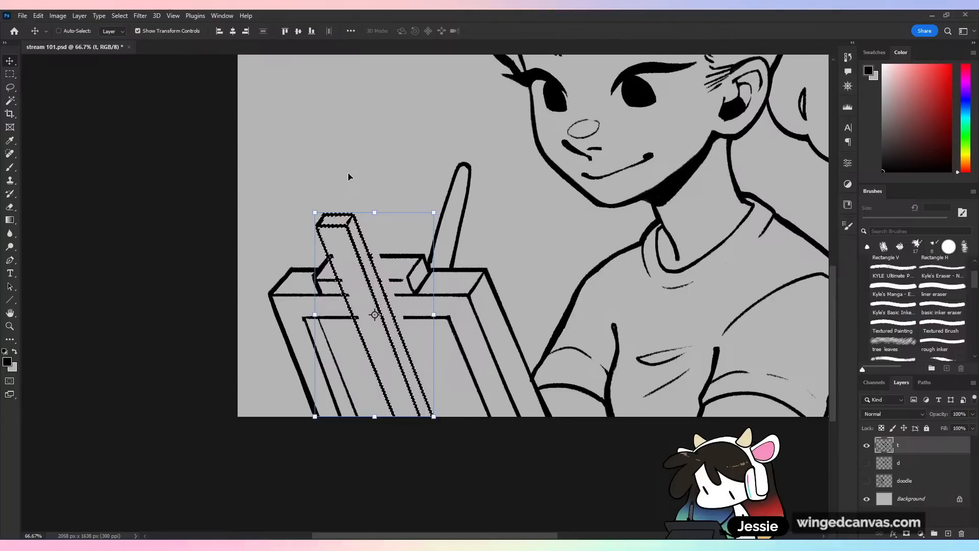
pyautogui.hotkey('ctrl', 'd')
# - Erase the block, board and inner rectangle line ends overlapping the left side of the moved post
pyautogui.press('e')
pyautogui.hotkey('ctrl', '+')
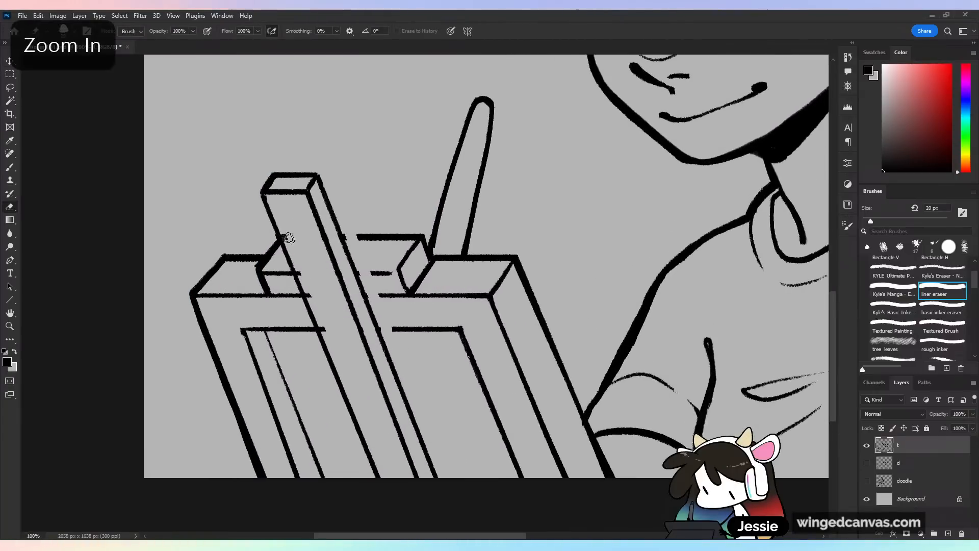
pyautogui.moveTo(299, 266); pyautogui.dragTo(322, 322)
pyautogui.press('b')
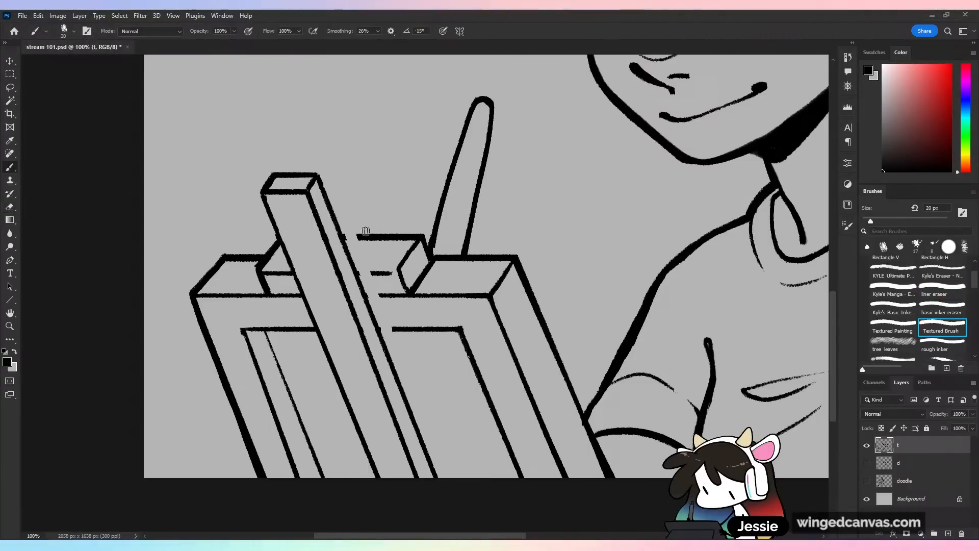
# - Reconnect the block, board and inner rectangle lines to the right side of the post in straight strokes and save the file
pyautogui.press('shift')
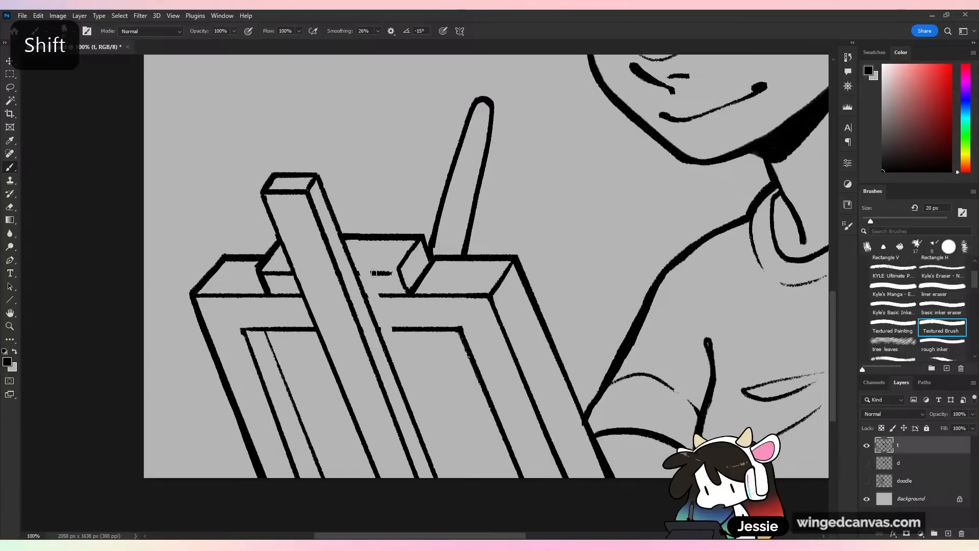
pyautogui.hotkey('ctrl', 'z')
pyautogui.press('shift')
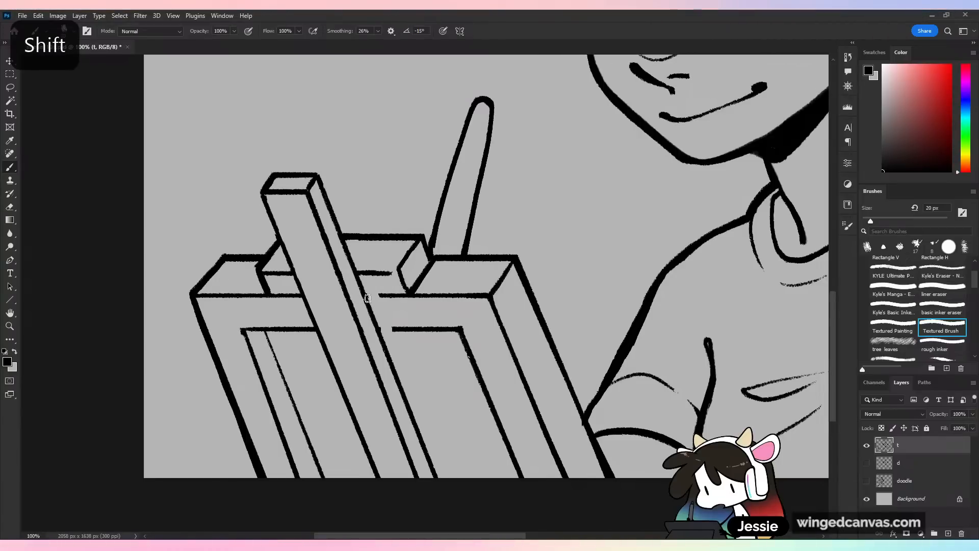
pyautogui.moveTo(381, 330); pyautogui.dragTo(398, 330)
pyautogui.hotkey('ctrl', '-')
pyautogui.hotkey('ctrl', '-')
pyautogui.hotkey('ctrl', '-')
pyautogui.hotkey('ctrl', '-')
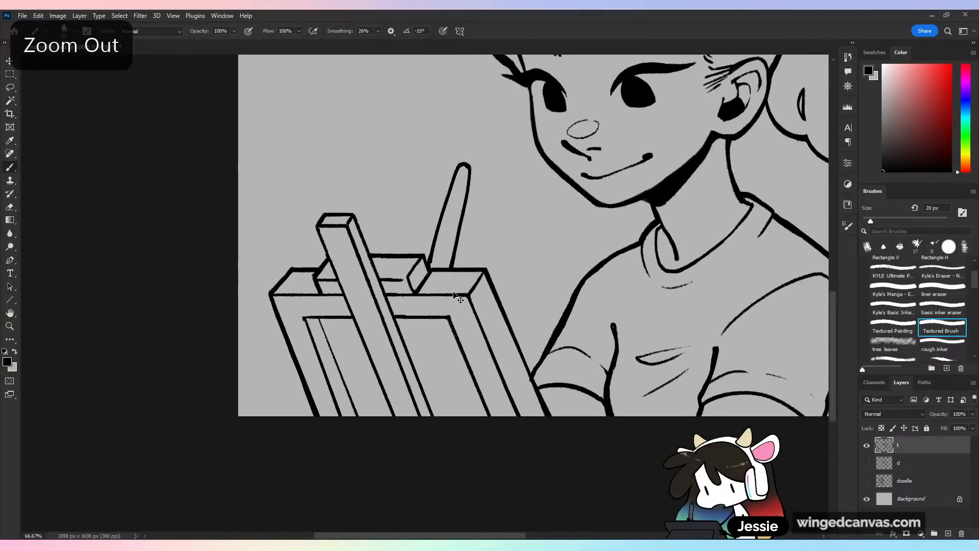
pyautogui.hotkey('ctrl', 'shift', 'h')
pyautogui.hotkey('ctrl', '+')
pyautogui.hotkey('ctrl', '+')
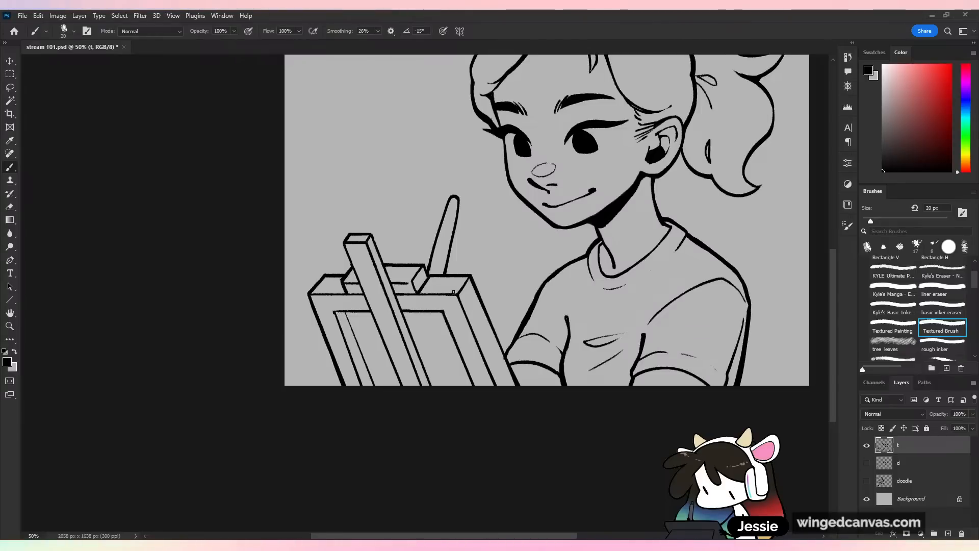
pyautogui.hotkey('ctrl', '-')
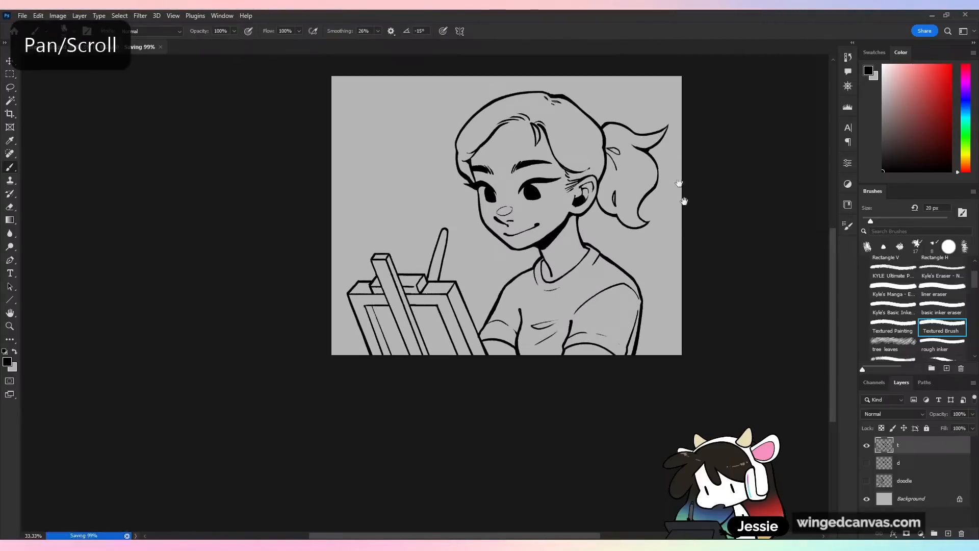
# - Select the empty area around the girl and easel with the Magic Wand, expand the selection by 1 pixel and invert it
pyautogui.moveTo(685, 262); pyautogui.dragTo(670, 316)
pyautogui.press('w')
pyautogui.click(644, 314)
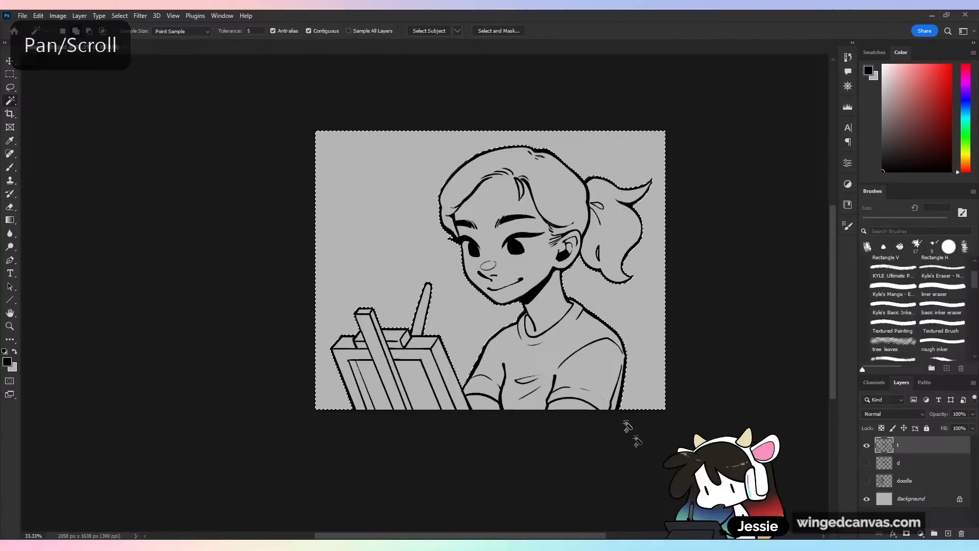
pyautogui.hotkey('ctrl', '+')
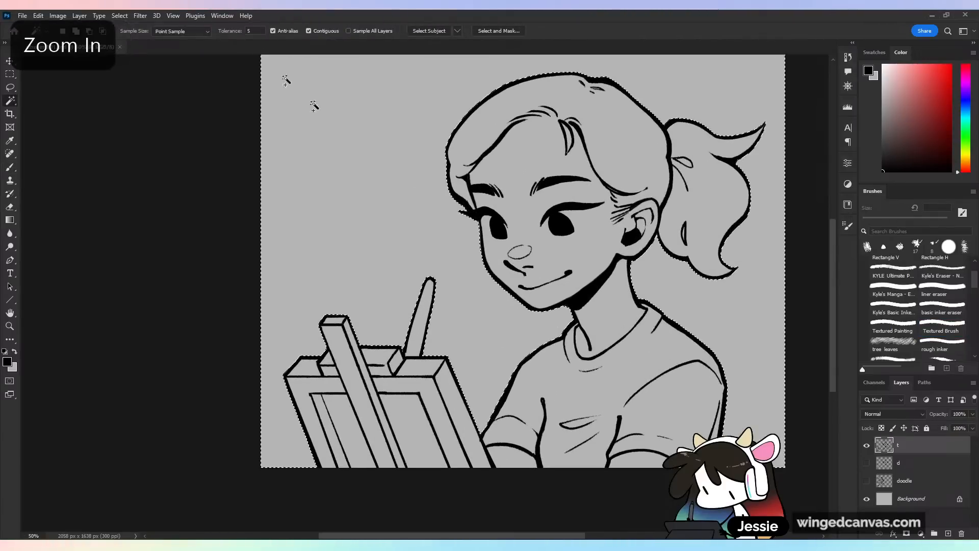
pyautogui.click(119, 16)
pyautogui.moveTo(153, 170)
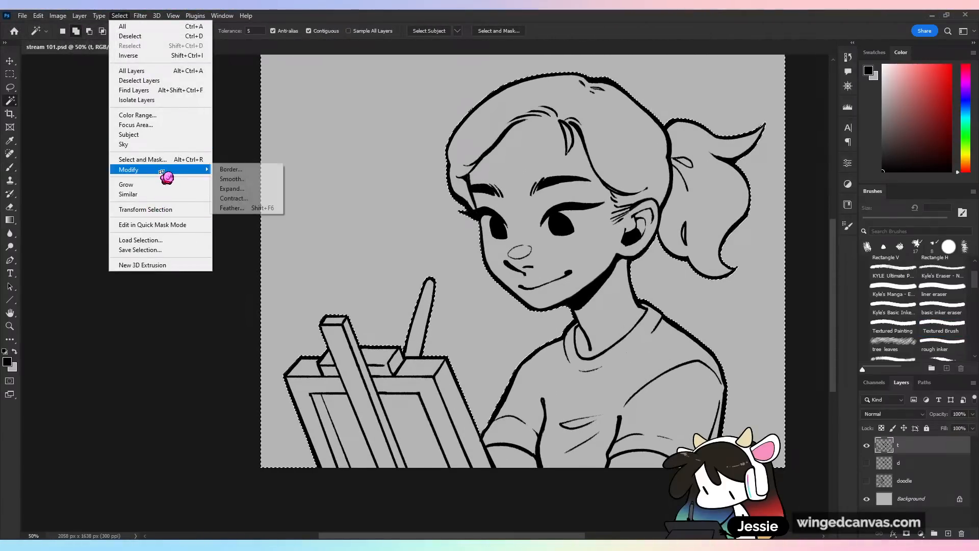
pyautogui.click(240, 188)
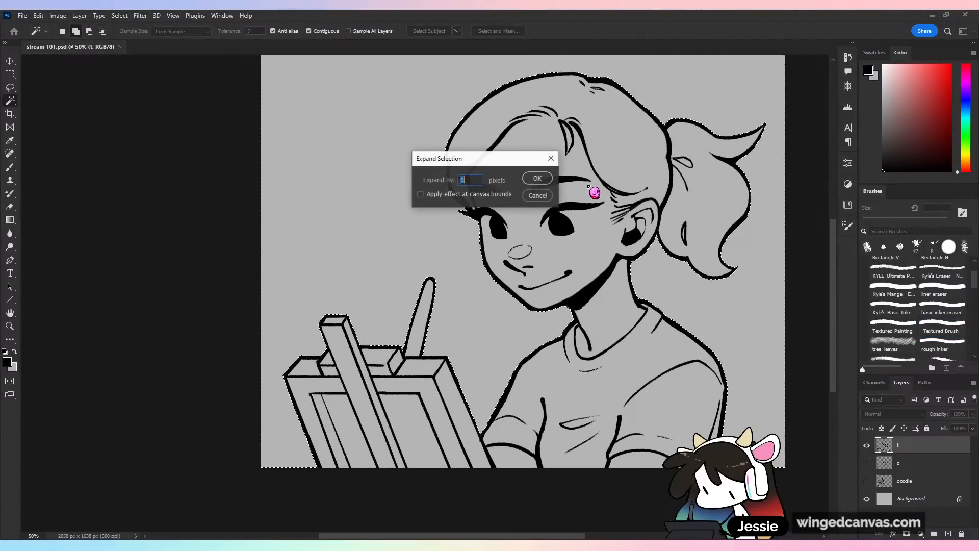
pyautogui.click(530, 177)
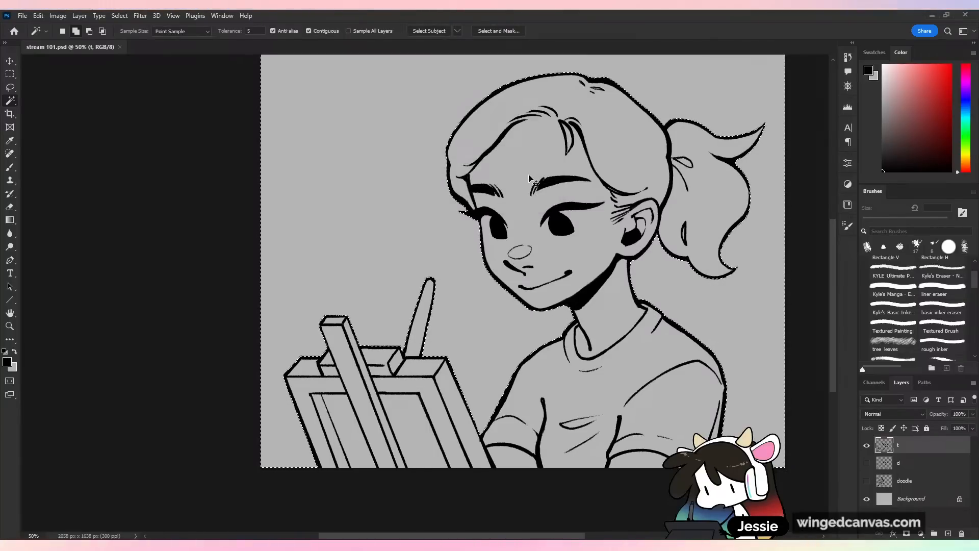
pyautogui.press('g')
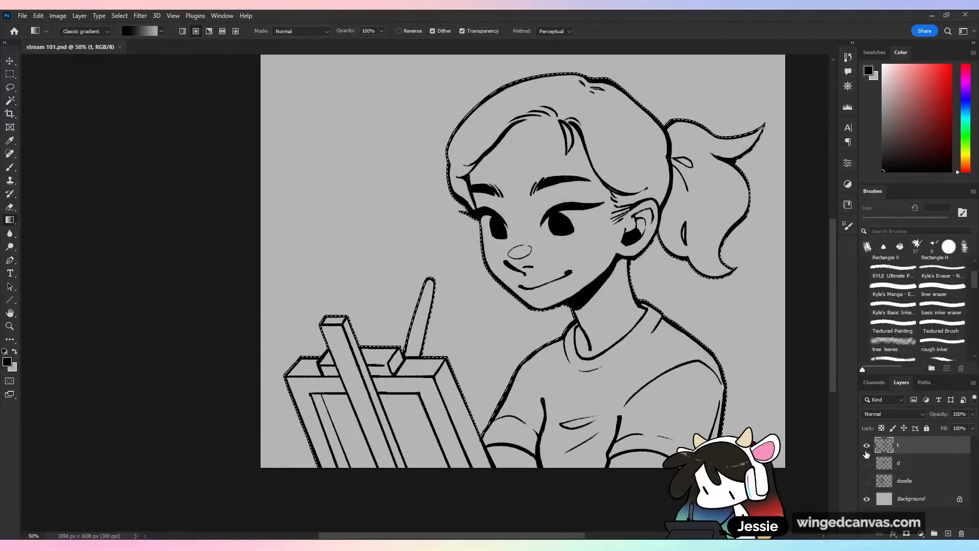
# - Create a layer group, place the line art layer t in it and name the group CLOSED-OPEN
pyautogui.click(935, 533)
pyautogui.moveTo(905, 470); pyautogui.dragTo(906, 443)
pyautogui.doubleClick(905, 442)
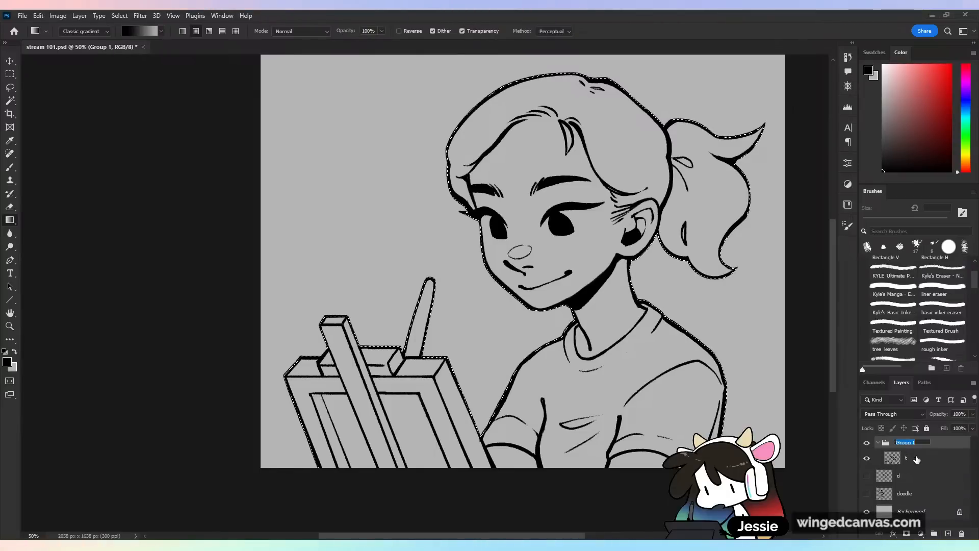
pyautogui.write('vwer')
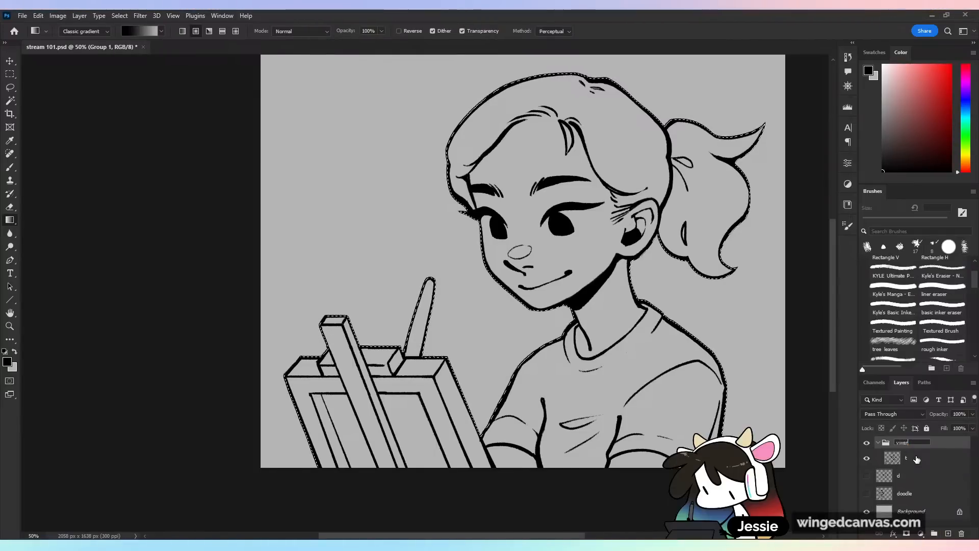
pyautogui.press('BackSpace')
pyautogui.press('BackSpace')
pyautogui.press('BackSpace')
pyautogui.press('BackSpace')
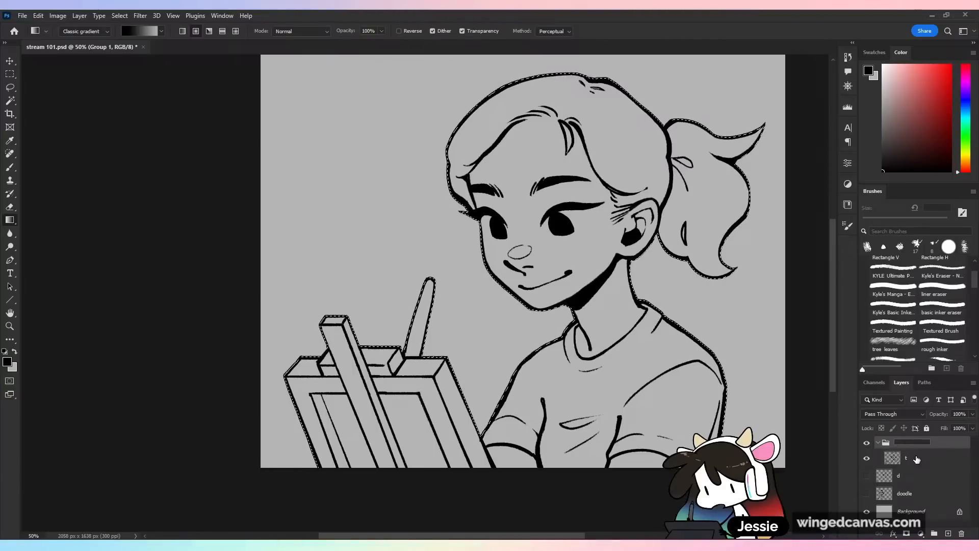
pyautogui.write('CLOSED-OPEN')
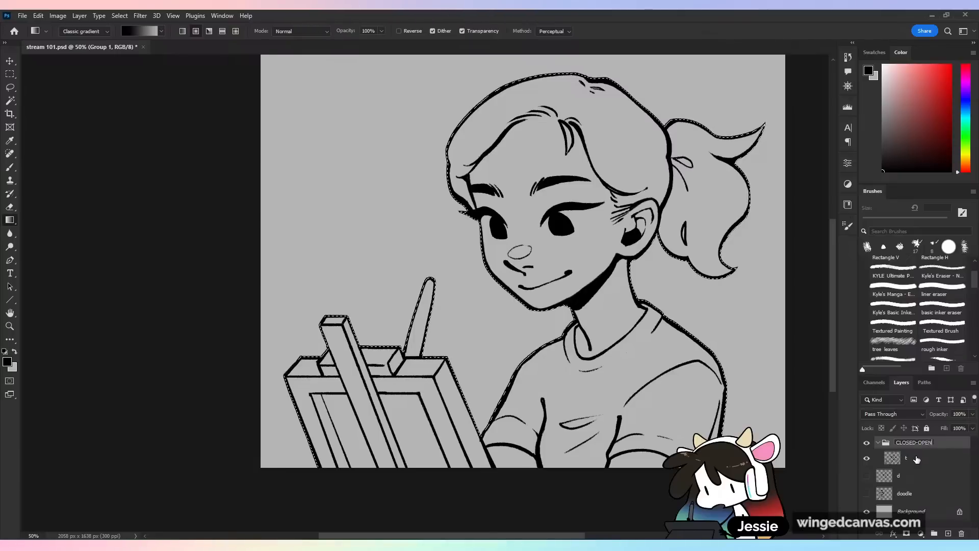
pyautogui.press('Return')
# - Switch to the Paint Bucket tool and rename the layer group silent-OPEN
pyautogui.click(918, 459)
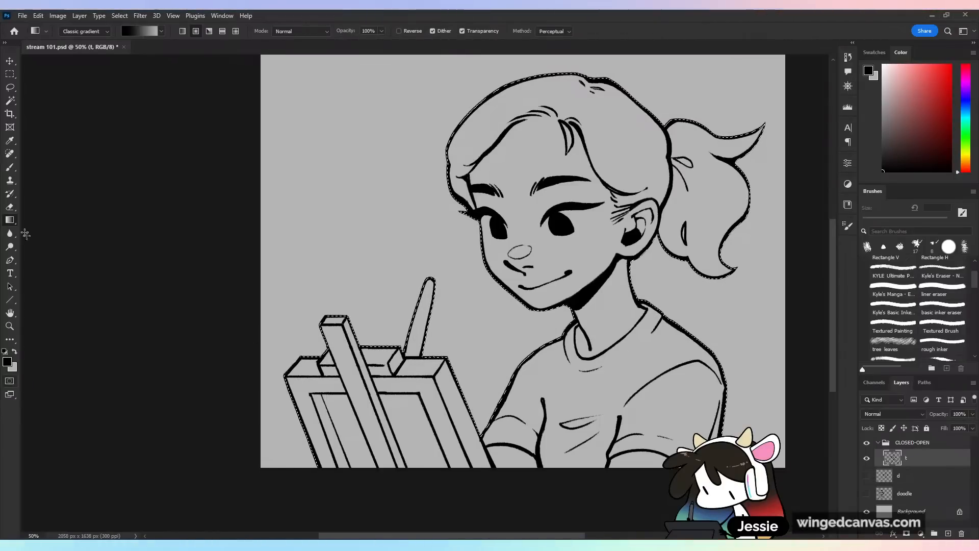
pyautogui.rightClick(11, 221)
pyautogui.click(46, 231)
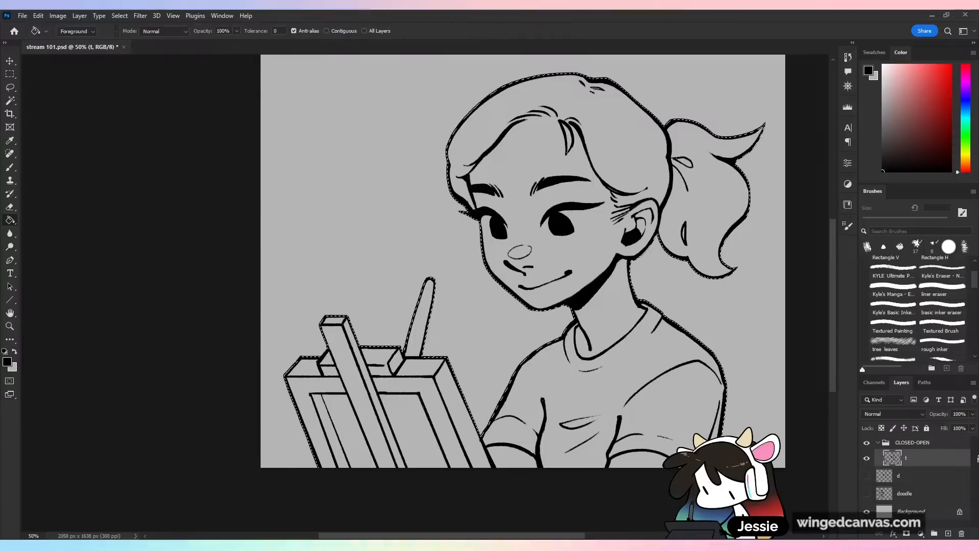
pyautogui.doubleClick(903, 442)
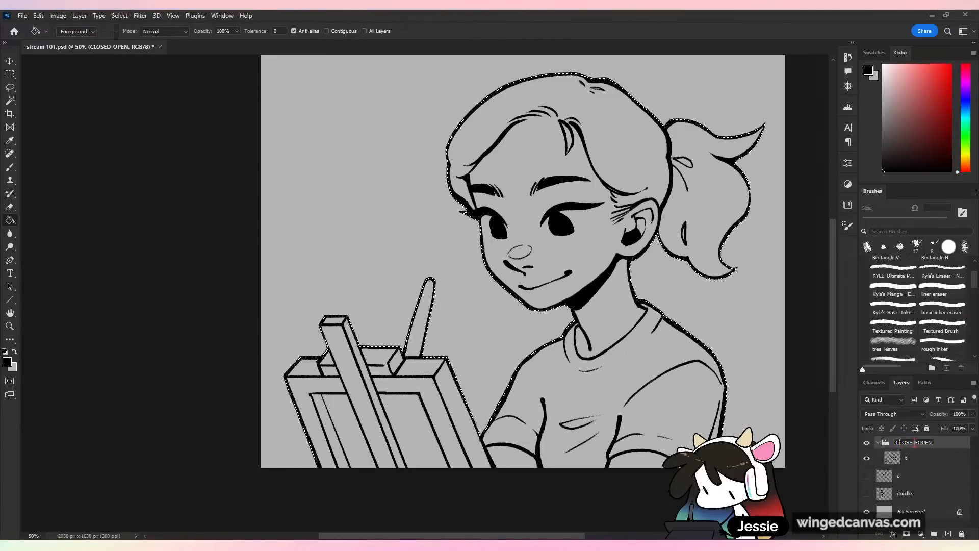
pyautogui.write('silent')
pyautogui.press('Return')
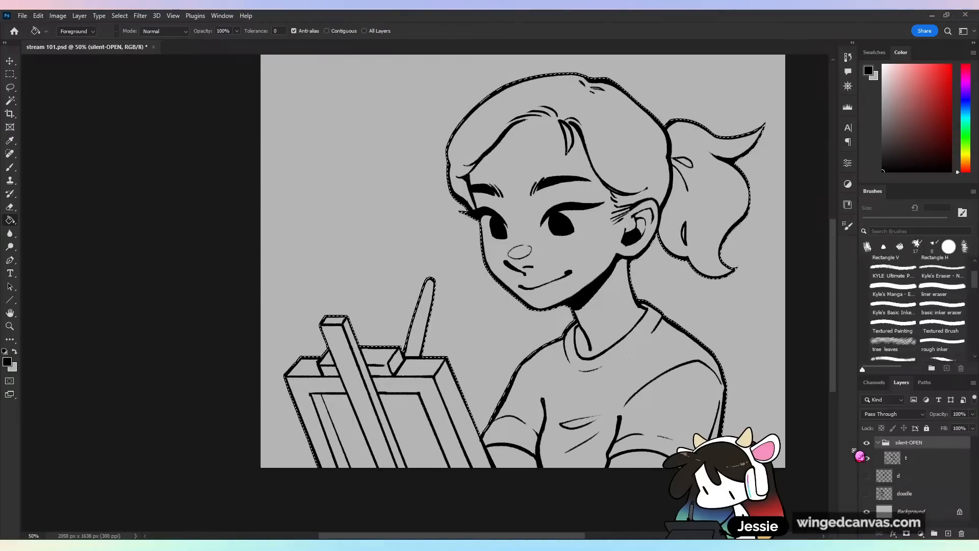
# - Add a new layer below the line art layer t inside the group and name it c
pyautogui.click(922, 456)
pyautogui.hotkey('ctrl', 'alt', 'shift', 'n')
pyautogui.moveTo(924, 461); pyautogui.dragTo(918, 479)
pyautogui.doubleClick(913, 476)
pyautogui.write('c')
pyautogui.press('Return')
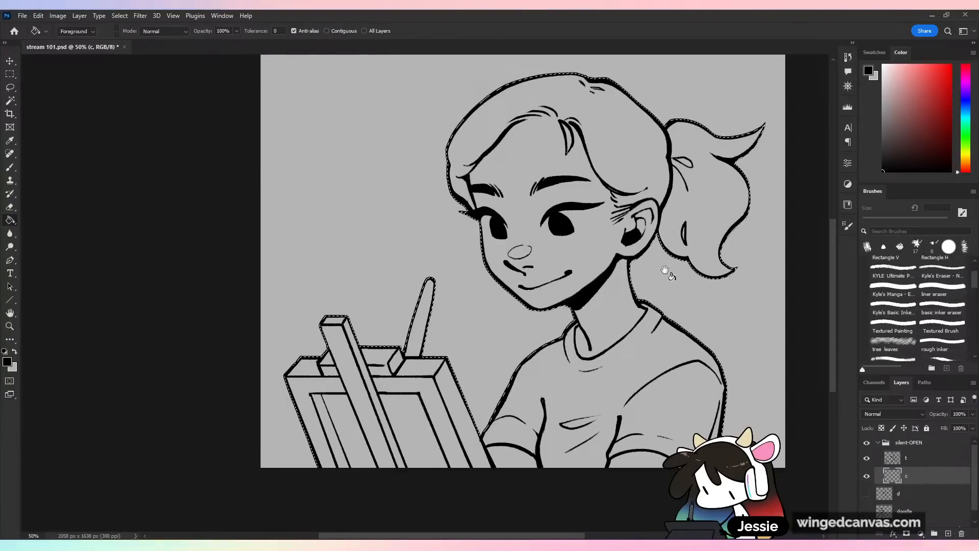
# - Fill the selected silhouette of the girl and easel with light beige on layer c and deselect
pyautogui.moveTo(671, 278); pyautogui.dragTo(607, 333)
pyautogui.moveTo(965, 170); pyautogui.dragTo(971, 164)
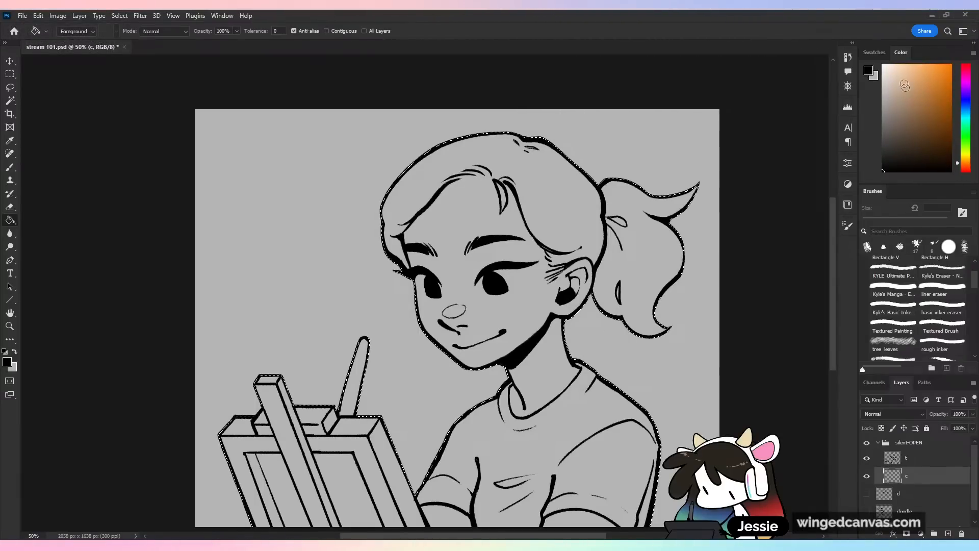
pyautogui.hotkey('alt', 'BackSpace')
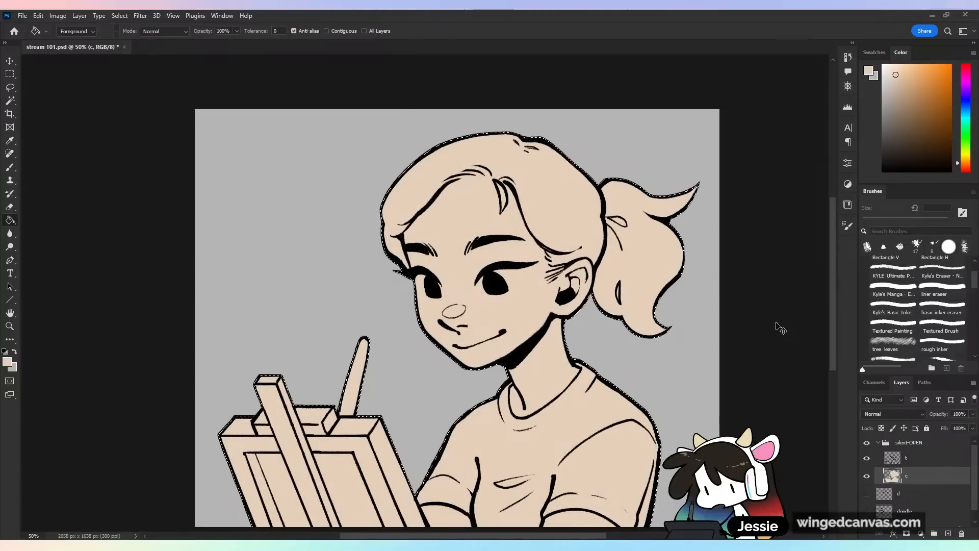
pyautogui.hotkey('ctrl', 'd')
# - Lock the transparent pixels of layer c, return to the Brush tool and save the file
pyautogui.press('b')
pyautogui.click(882, 427)
pyautogui.moveTo(730, 401); pyautogui.dragTo(757, 374)
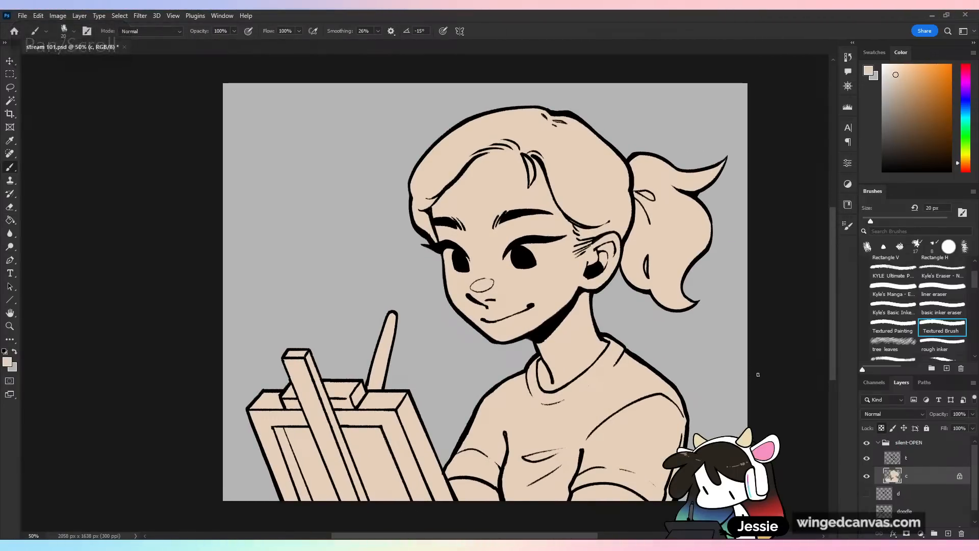
pyautogui.hotkey('ctrl', 's')
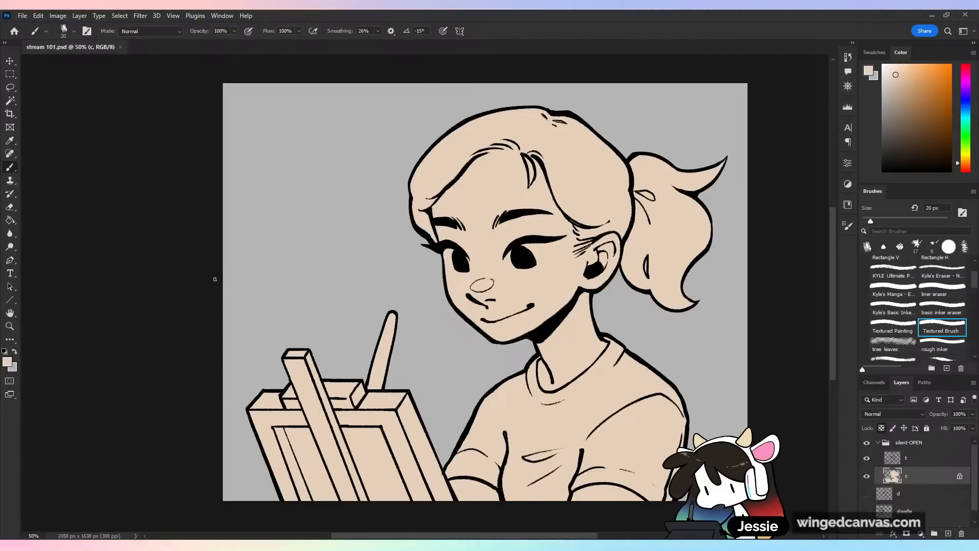
# - Unlock layer c's transparent pixels, erase the beige inside the small gap in the ponytail, and lock them again
pyautogui.hotkey('ctrl', '=')
pyautogui.click(882, 428)
pyautogui.moveTo(594, 332); pyautogui.dragTo(317, 376)
pyautogui.hotkey('ctrl', '=')
pyautogui.hotkey('ctrl', '=')
pyautogui.hotkey('ctrl', '=')
pyautogui.press('e')
pyautogui.hotkey('ctrl', '-')
pyautogui.hotkey('ctrl', '-')
pyautogui.hotkey('ctrl', '-')
pyautogui.click(881, 429)
pyautogui.press('b')
pyautogui.hotkey('ctrl', '=')
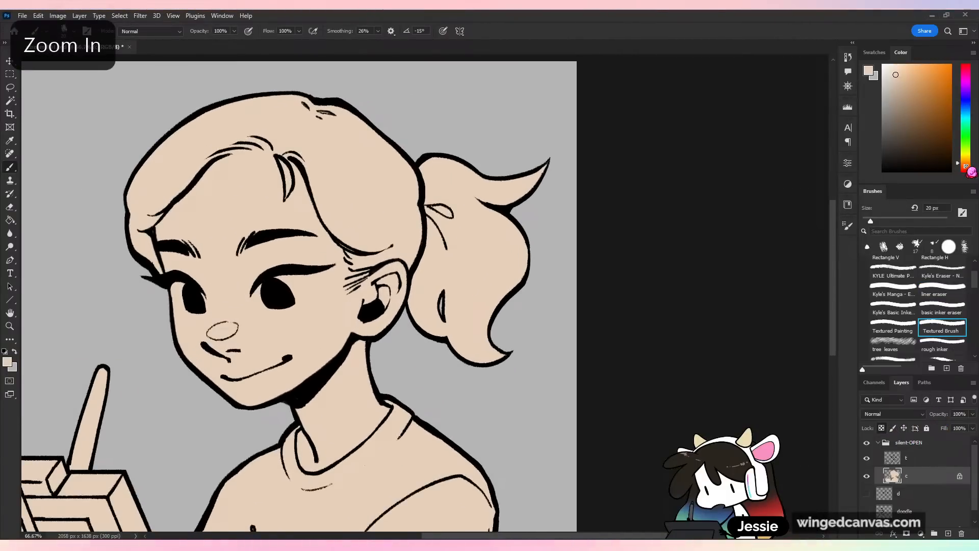
# - Paint the lower part of the ponytail dark brown with the Textured Brush at 62 px
pyautogui.moveTo(973, 170); pyautogui.dragTo(969, 161)
pyautogui.click(895, 143)
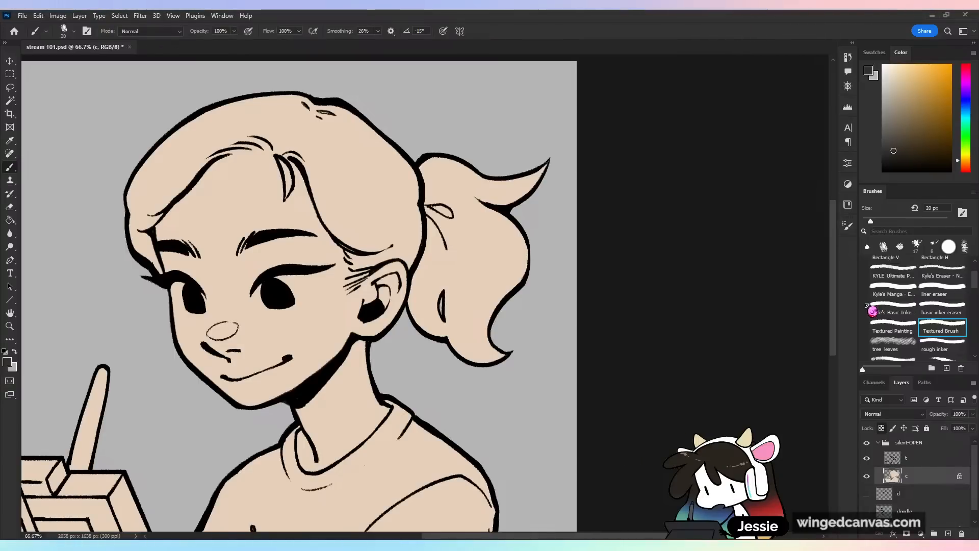
pyautogui.click(888, 220)
pyautogui.moveTo(491, 285)
pyautogui.mouseDown()
pyautogui.moveTo(410, 337)
pyautogui.moveTo(459, 304)
pyautogui.moveTo(484, 304)
pyautogui.moveTo(493, 323)
pyautogui.moveTo(467, 361)
pyautogui.moveTo(502, 357)
pyautogui.mouseUp()
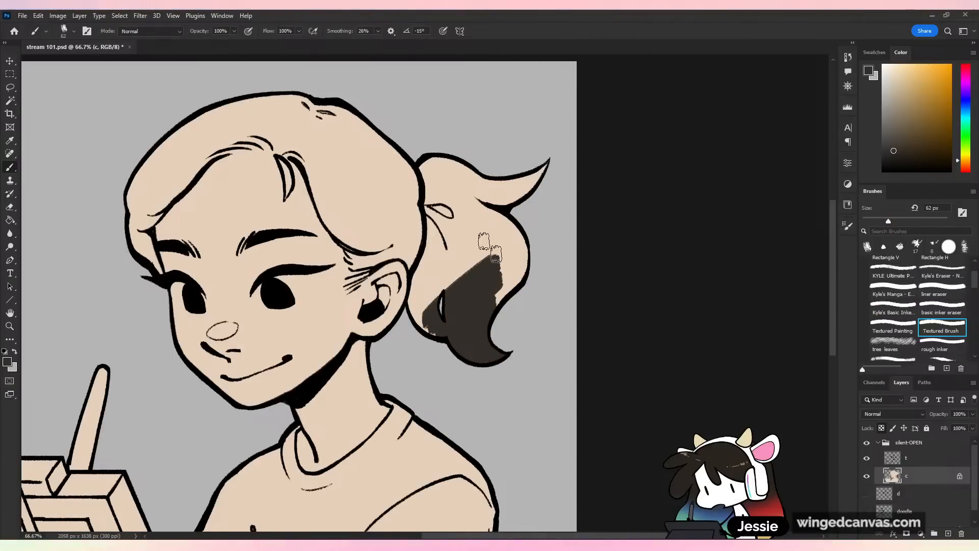
# - Set the brush smoothing to 0% and paint the rest of the ponytail and the back of the hair dark brown
pyautogui.moveTo(379, 42); pyautogui.dragTo(363, 42)
pyautogui.moveTo(437, 313)
pyautogui.mouseDown()
pyautogui.moveTo(412, 306)
pyautogui.moveTo(441, 232)
pyautogui.moveTo(490, 217)
pyautogui.moveTo(497, 316)
pyautogui.moveTo(528, 265)
pyautogui.mouseUp()
pyautogui.moveTo(429, 252)
pyautogui.mouseDown()
pyautogui.moveTo(421, 159)
pyautogui.moveTo(448, 151)
pyautogui.moveTo(485, 206)
pyautogui.moveTo(525, 201)
pyautogui.moveTo(536, 171)
pyautogui.mouseUp()
pyautogui.moveTo(290, 145)
pyautogui.mouseDown()
pyautogui.moveTo(311, 163)
pyautogui.moveTo(332, 118)
pyautogui.moveTo(373, 161)
pyautogui.moveTo(368, 109)
pyautogui.moveTo(312, 133)
pyautogui.moveTo(311, 171)
pyautogui.moveTo(336, 234)
pyautogui.moveTo(387, 252)
pyautogui.moveTo(347, 220)
pyautogui.moveTo(338, 175)
pyautogui.moveTo(424, 234)
pyautogui.moveTo(346, 167)
pyautogui.mouseUp()
# - Reduce the brush to 44 px, paint the hair just above the ear dark brown and save the file
pyautogui.moveTo(888, 221); pyautogui.dragTo(881, 221)
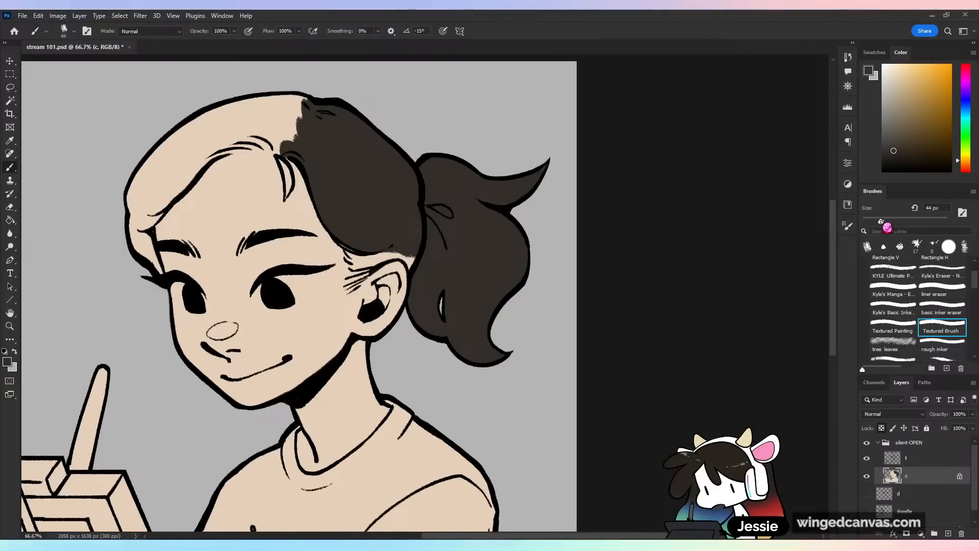
pyautogui.moveTo(350, 252)
pyautogui.mouseDown()
pyautogui.moveTo(383, 245)
pyautogui.moveTo(367, 257)
pyautogui.moveTo(350, 251)
pyautogui.moveTo(374, 262)
pyautogui.moveTo(400, 255)
pyautogui.mouseUp()
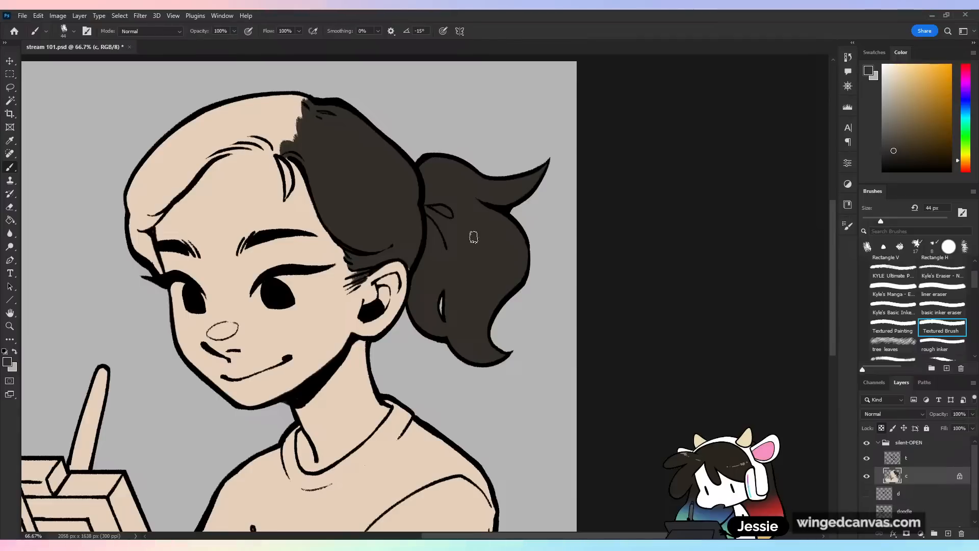
pyautogui.moveTo(485, 234); pyautogui.dragTo(490, 236)
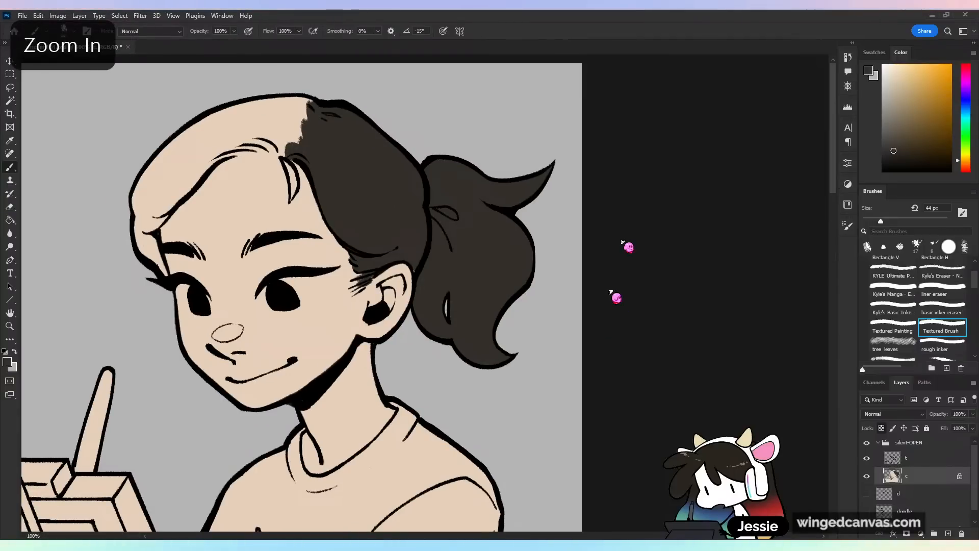
pyautogui.hotkey('ctrl', 's')
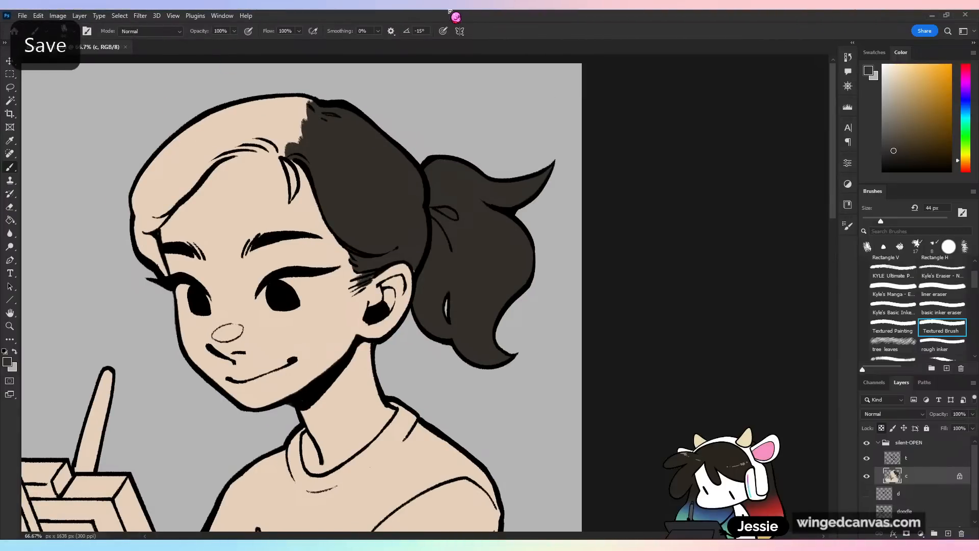
# - Paint the front section of the hair dark brown from the parting down to the temple
pyautogui.click(125, 46)
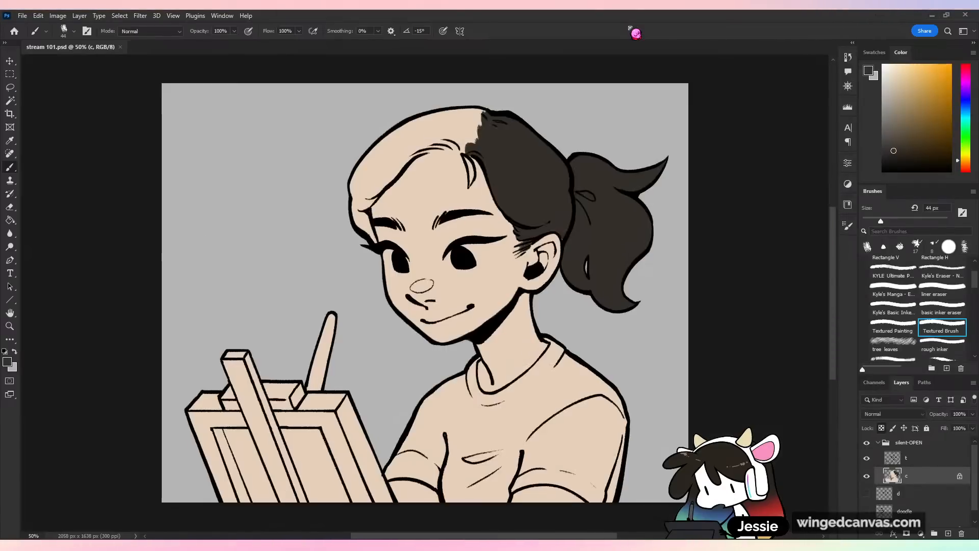
pyautogui.scroll(5, 648, 454)
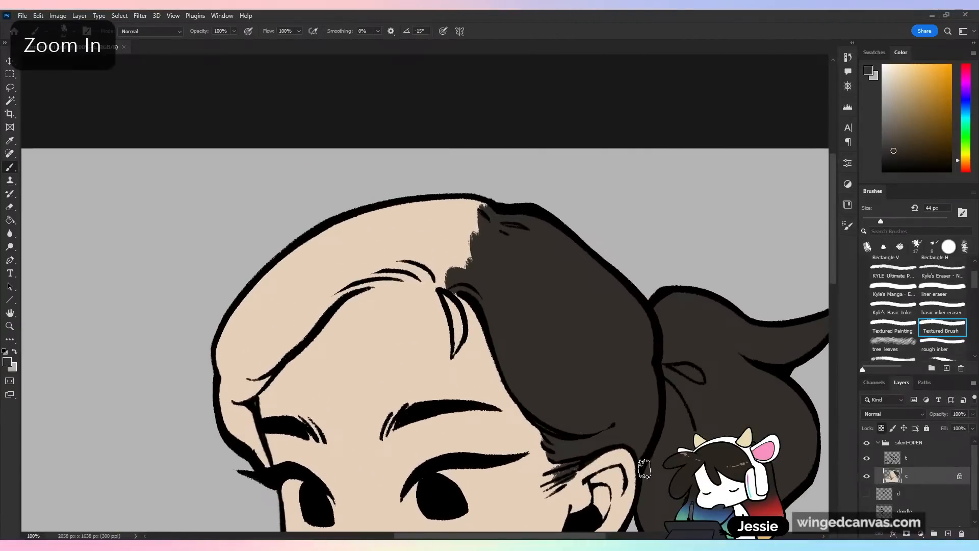
pyautogui.moveTo(441, 283)
pyautogui.mouseDown()
pyautogui.moveTo(421, 258)
pyautogui.moveTo(437, 257)
pyautogui.moveTo(446, 280)
pyautogui.moveTo(431, 264)
pyautogui.moveTo(448, 263)
pyautogui.moveTo(428, 247)
pyautogui.moveTo(427, 255)
pyautogui.moveTo(436, 246)
pyautogui.moveTo(376, 255)
pyautogui.moveTo(443, 225)
pyautogui.moveTo(513, 232)
pyautogui.moveTo(492, 202)
pyautogui.moveTo(373, 227)
pyautogui.moveTo(295, 260)
pyautogui.moveTo(215, 321)
pyautogui.moveTo(241, 347)
pyautogui.moveTo(279, 270)
pyautogui.moveTo(224, 398)
pyautogui.moveTo(259, 373)
pyautogui.moveTo(250, 400)
pyautogui.moveTo(266, 372)
pyautogui.moveTo(236, 397)
pyautogui.moveTo(265, 474)
pyautogui.moveTo(222, 434)
pyautogui.mouseUp()
pyautogui.hotkey('ctrl', 'z')
pyautogui.moveTo(298, 344)
pyautogui.mouseDown()
pyautogui.moveTo(375, 265)
pyautogui.moveTo(321, 299)
pyautogui.moveTo(352, 255)
pyautogui.moveTo(320, 266)
pyautogui.moveTo(350, 240)
pyautogui.mouseUp()
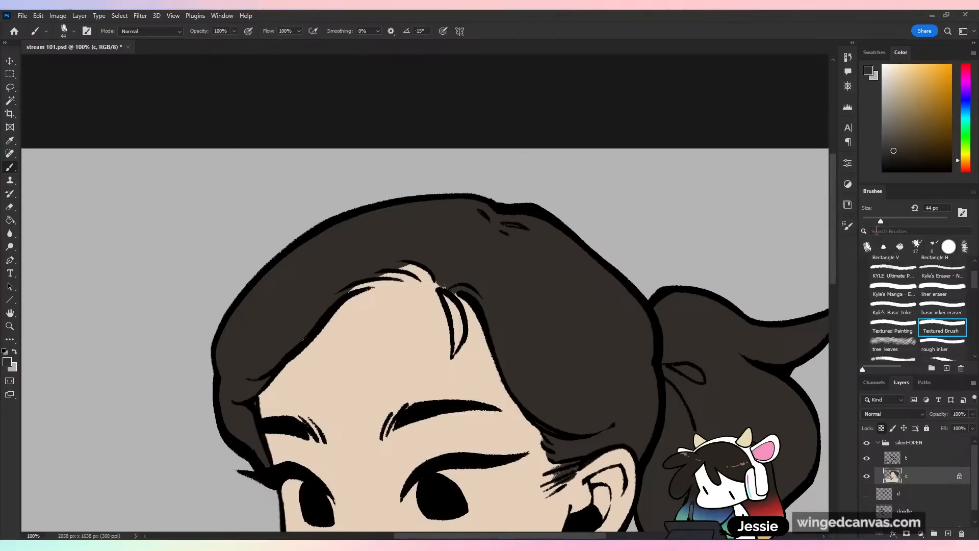
# - Reduce the brush to 36 px and fill the remaining gaps along the forehead hairline with dark brown
pyautogui.moveTo(879, 223); pyautogui.dragTo(876, 222)
pyautogui.moveTo(400, 281); pyautogui.dragTo(350, 290)
pyautogui.moveTo(411, 278); pyautogui.dragTo(384, 272)
pyautogui.hotkey('ctrl', '-')
pyautogui.hotkey('ctrl', '-')
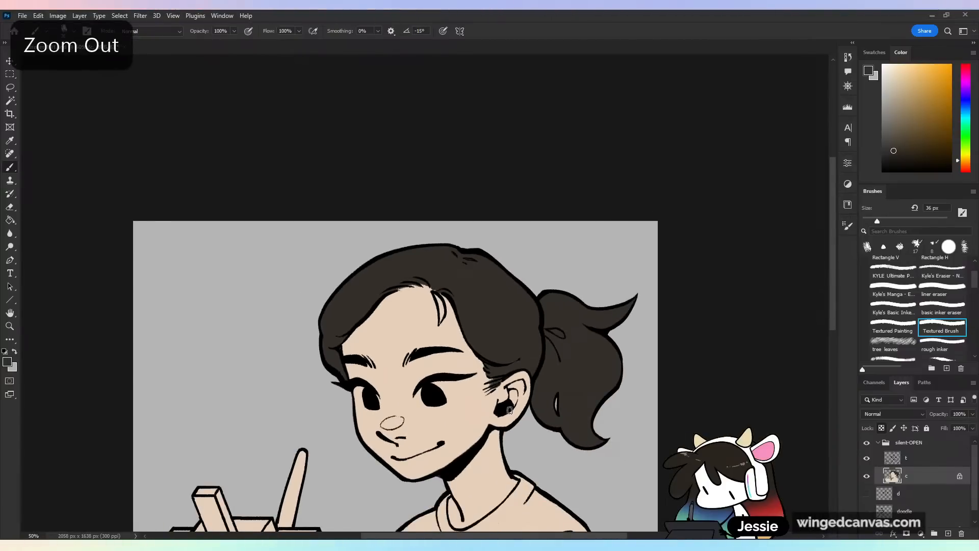
# - Recolour the dark brown hair with a near-black fill and paint the loose strand at the parting to match
pyautogui.hotkey('ctrl', '-')
pyautogui.hotkey('ctrl', '+')
pyautogui.hotkey('ctrl', '+')
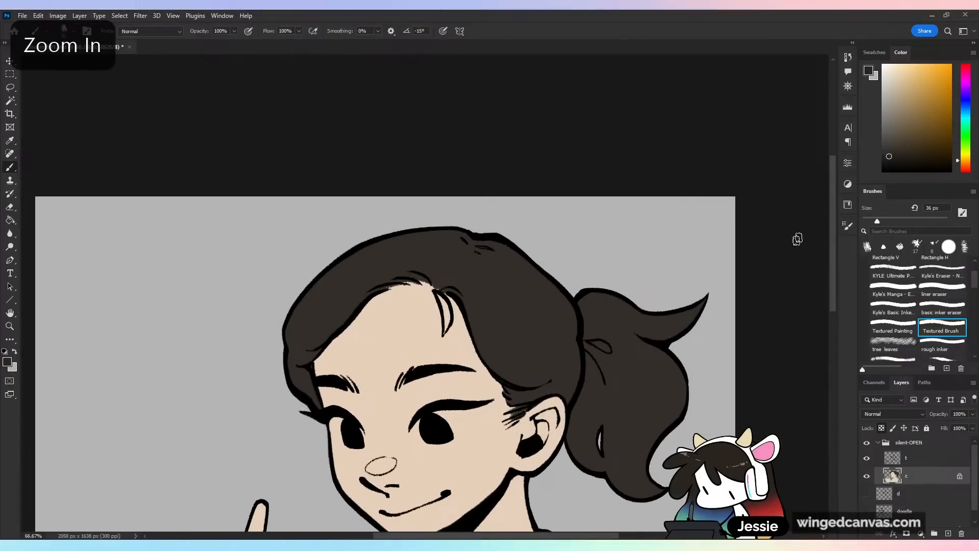
pyautogui.press('g')
pyautogui.click(629, 334)
pyautogui.press('b')
pyautogui.hotkey('ctrl', '+')
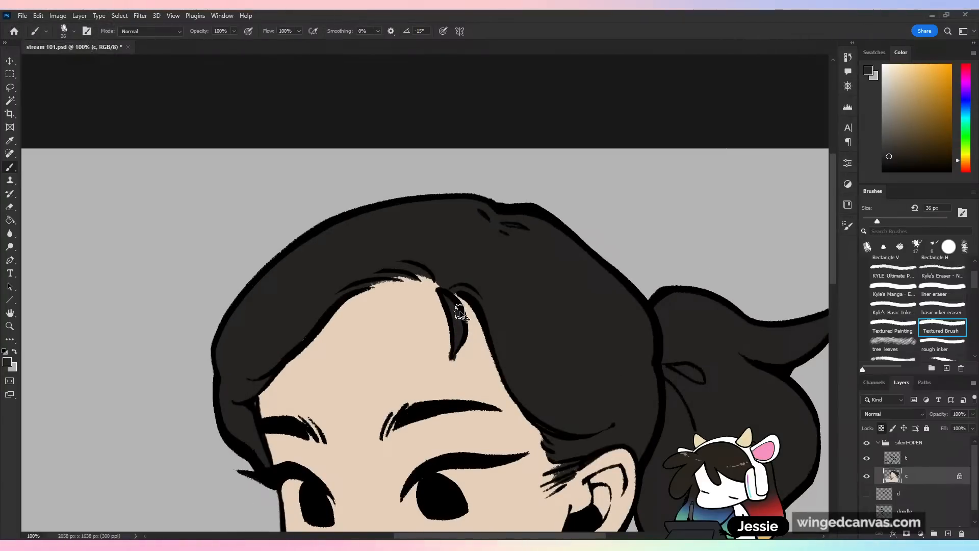
# - Undo the last brush stroke beside the forehead strand, check the whole drawing and save the file
pyautogui.hotkey('ctrl', 'z')
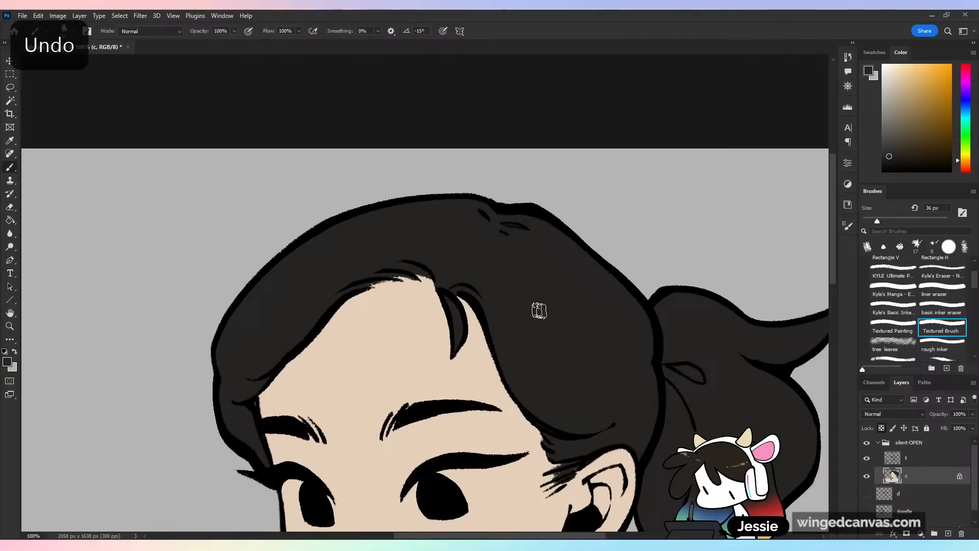
pyautogui.hotkey('ctrl', '-')
pyautogui.hotkey('ctrl', '-')
pyautogui.hotkey('ctrl', 'shift', 'h')
pyautogui.hotkey('ctrl', 'shift', 'h')
pyautogui.hotkey('ctrl', '+')
pyautogui.hotkey('ctrl', 's')
# - Choose a medium green and paint the front of the T-shirt and the sleeve nearest the easel with an enlarged brush
pyautogui.moveTo(557, 352); pyautogui.dragTo(520, 234)
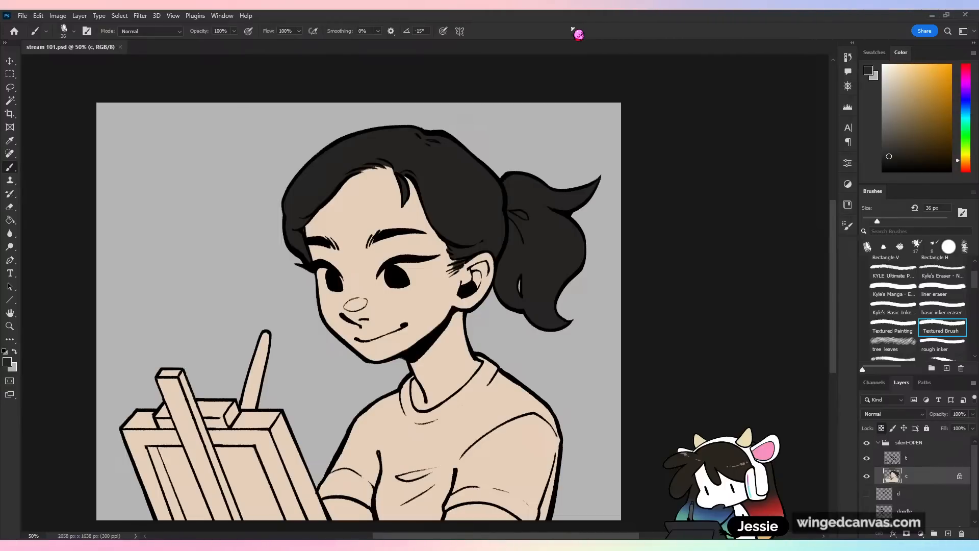
pyautogui.moveTo(501, 404); pyautogui.dragTo(518, 368)
pyautogui.hotkey('ctrl', '+')
pyautogui.moveTo(577, 357); pyautogui.dragTo(606, 301)
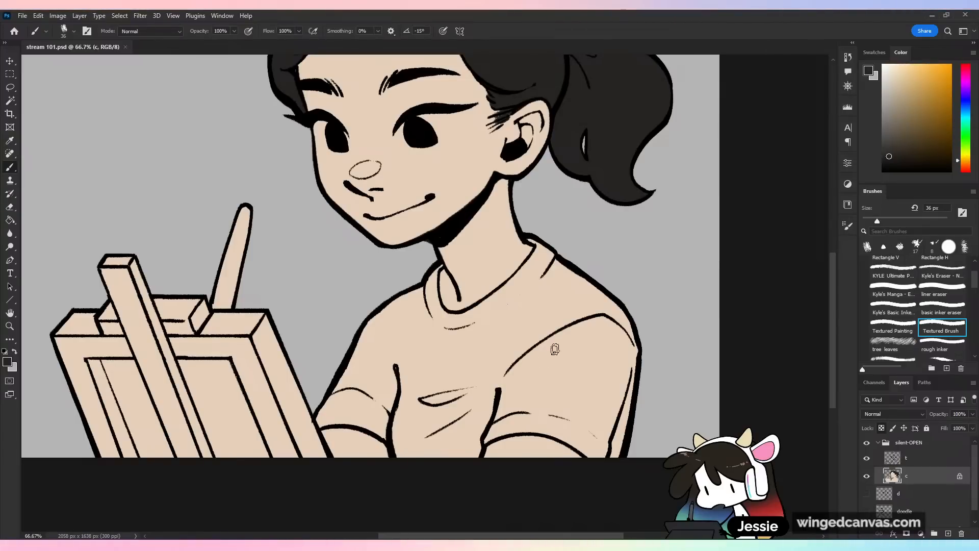
pyautogui.moveTo(594, 274); pyautogui.dragTo(584, 306)
pyautogui.click(967, 138)
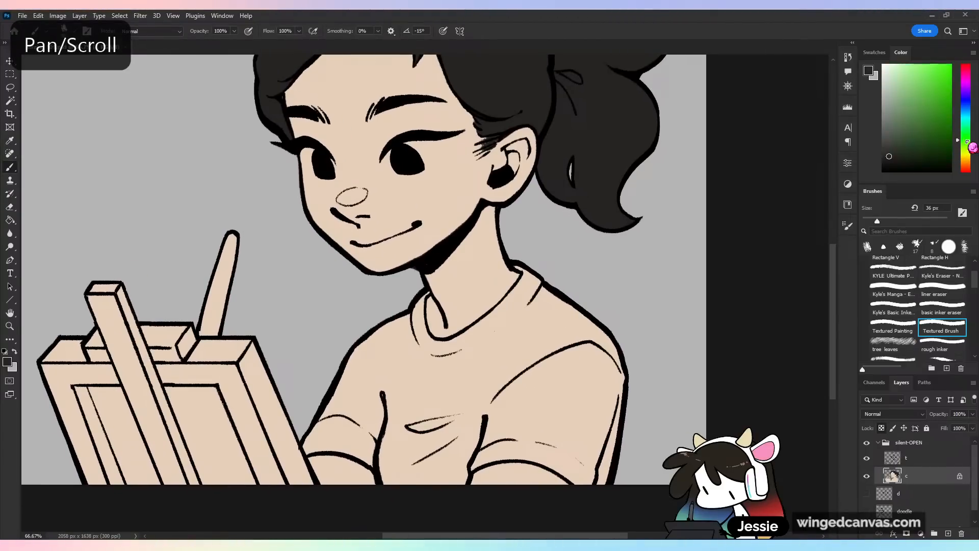
pyautogui.click(916, 107)
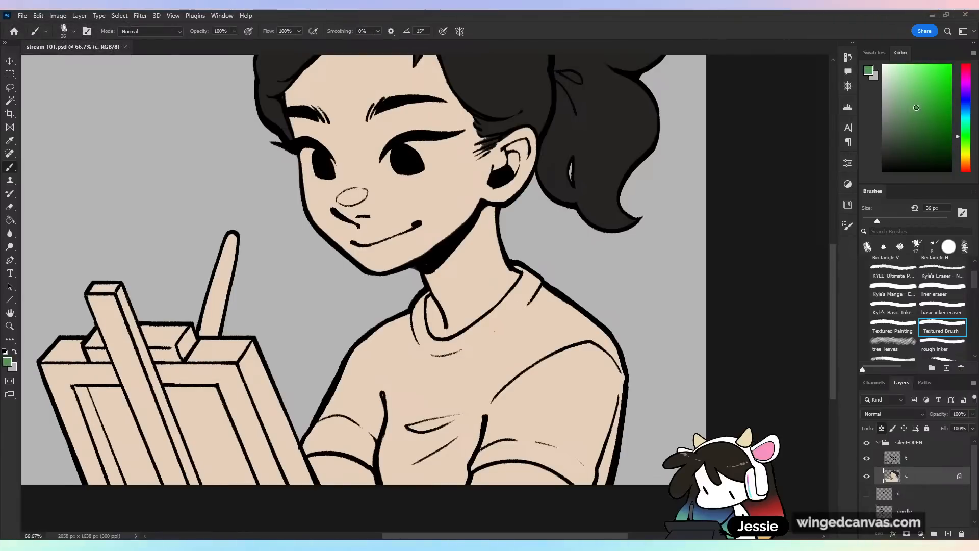
pyautogui.moveTo(914, 98); pyautogui.dragTo(916, 101)
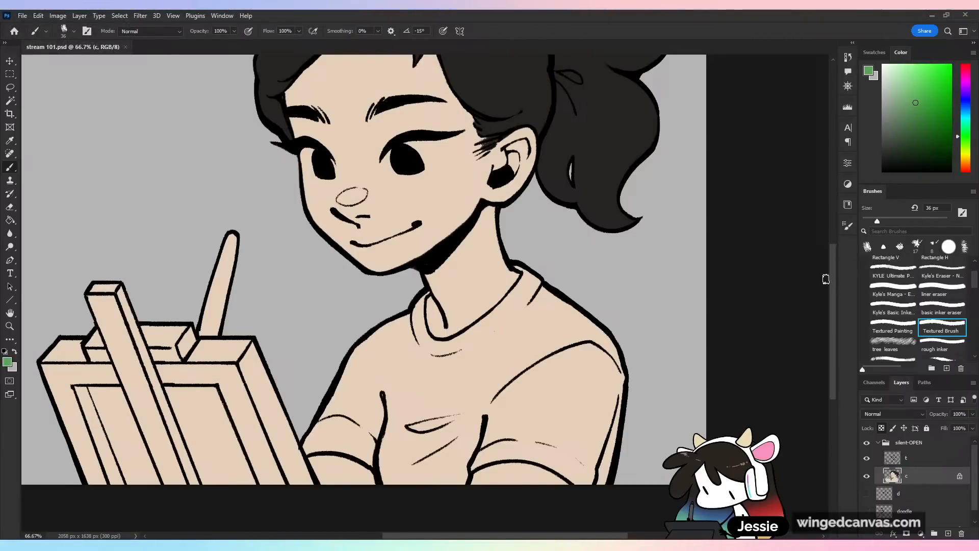
pyautogui.moveTo(514, 398)
pyautogui.mouseDown()
pyautogui.moveTo(469, 414)
pyautogui.moveTo(482, 386)
pyautogui.mouseUp()
pyautogui.hotkey('ctrl', 'z')
pyautogui.moveTo(878, 222); pyautogui.dragTo(897, 221)
pyautogui.moveTo(476, 364)
pyautogui.mouseDown()
pyautogui.moveTo(369, 421)
pyautogui.moveTo(399, 347)
pyautogui.moveTo(414, 375)
pyautogui.moveTo(405, 317)
pyautogui.moveTo(360, 387)
pyautogui.moveTo(351, 359)
pyautogui.moveTo(309, 443)
pyautogui.moveTo(352, 445)
pyautogui.moveTo(387, 461)
pyautogui.moveTo(351, 422)
pyautogui.moveTo(370, 391)
pyautogui.moveTo(394, 419)
pyautogui.moveTo(420, 497)
pyautogui.moveTo(381, 467)
pyautogui.moveTo(397, 497)
pyautogui.moveTo(436, 395)
pyautogui.moveTo(446, 408)
pyautogui.moveTo(433, 492)
pyautogui.moveTo(488, 397)
pyautogui.moveTo(462, 478)
pyautogui.mouseUp()
# - Reduce the brush to 43 px and paint the other sleeve and its shoulder green down to the cuff
pyautogui.press('[')
pyautogui.press('[')
pyautogui.press('[')
pyautogui.press('[')
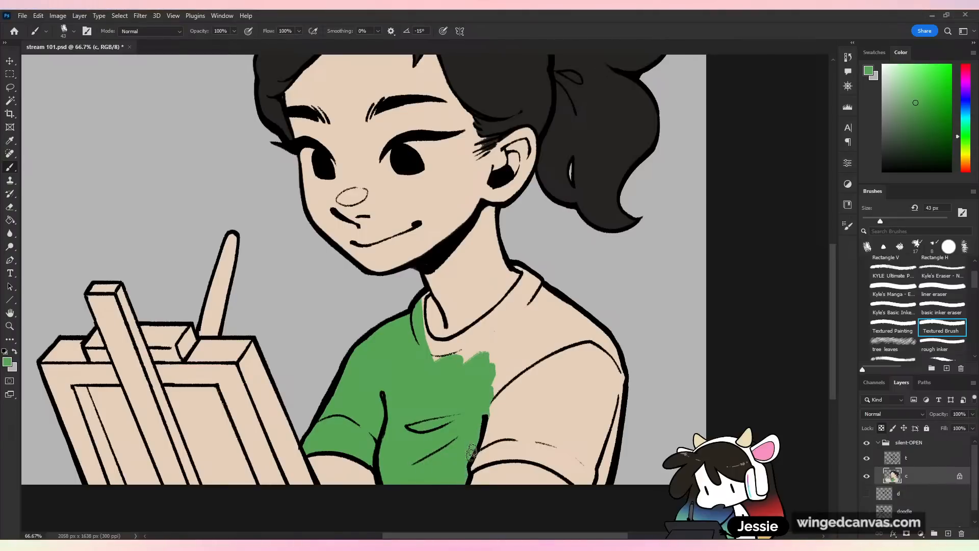
pyautogui.moveTo(488, 447)
pyautogui.mouseDown()
pyautogui.moveTo(534, 453)
pyautogui.moveTo(510, 440)
pyautogui.moveTo(517, 413)
pyautogui.moveTo(567, 345)
pyautogui.moveTo(601, 316)
pyautogui.moveTo(493, 409)
pyautogui.moveTo(609, 360)
pyautogui.moveTo(635, 363)
pyautogui.moveTo(558, 423)
pyautogui.moveTo(561, 433)
pyautogui.moveTo(638, 418)
pyautogui.moveTo(578, 471)
pyautogui.moveTo(620, 469)
pyautogui.mouseUp()
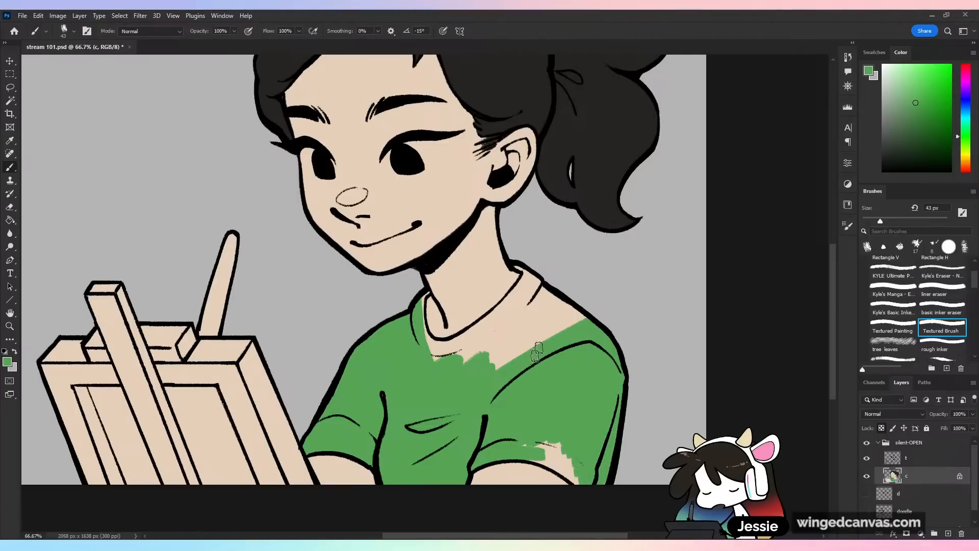
pyautogui.moveTo(520, 443)
pyautogui.mouseDown()
pyautogui.moveTo(548, 464)
pyautogui.moveTo(540, 439)
pyautogui.moveTo(584, 464)
pyautogui.mouseUp()
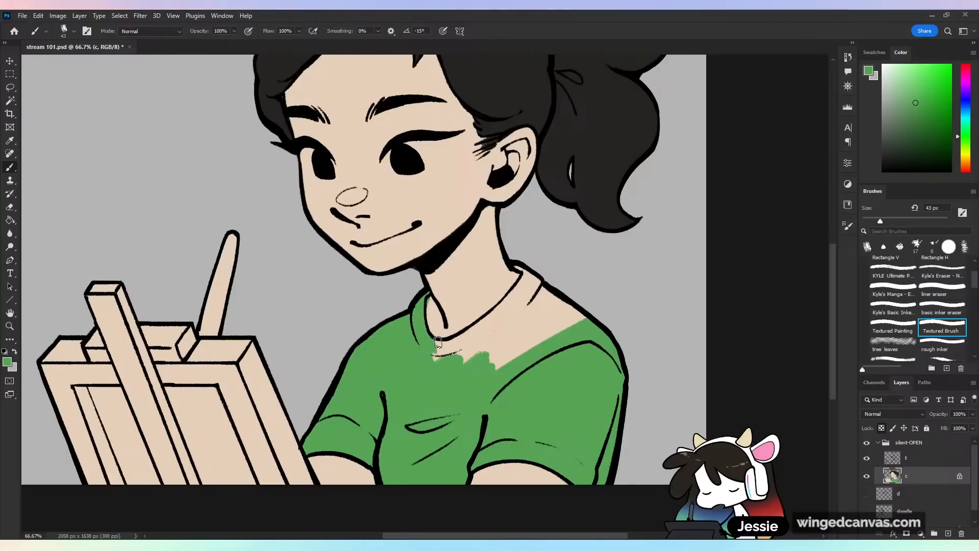
# - Paint the shirt collar and the chest area just below it with the same green
pyautogui.keyDown('alt'); pyautogui.click(430, 302); pyautogui.keyUp('alt')
pyautogui.keyDown('alt'); pyautogui.click(420, 329); pyautogui.keyUp('alt')
pyautogui.moveTo(434, 348)
pyautogui.mouseDown()
pyautogui.moveTo(471, 350)
pyautogui.moveTo(460, 340)
pyautogui.moveTo(526, 281)
pyautogui.moveTo(519, 291)
pyautogui.moveTo(526, 272)
pyautogui.moveTo(517, 263)
pyautogui.moveTo(534, 282)
pyautogui.mouseUp()
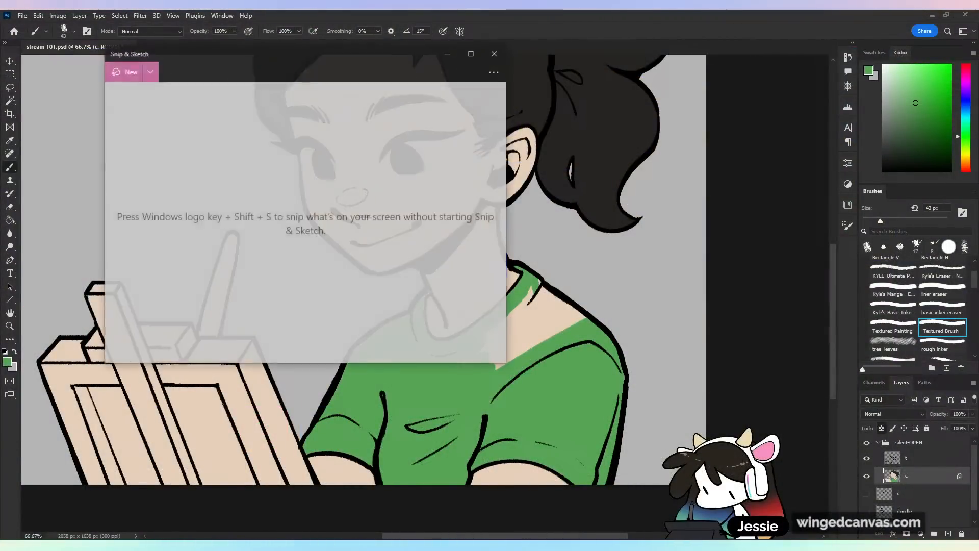
# - Paste the snip of the reference character illustration into a new document and float it as a small window over the drawing
pyautogui.click(447, 73)
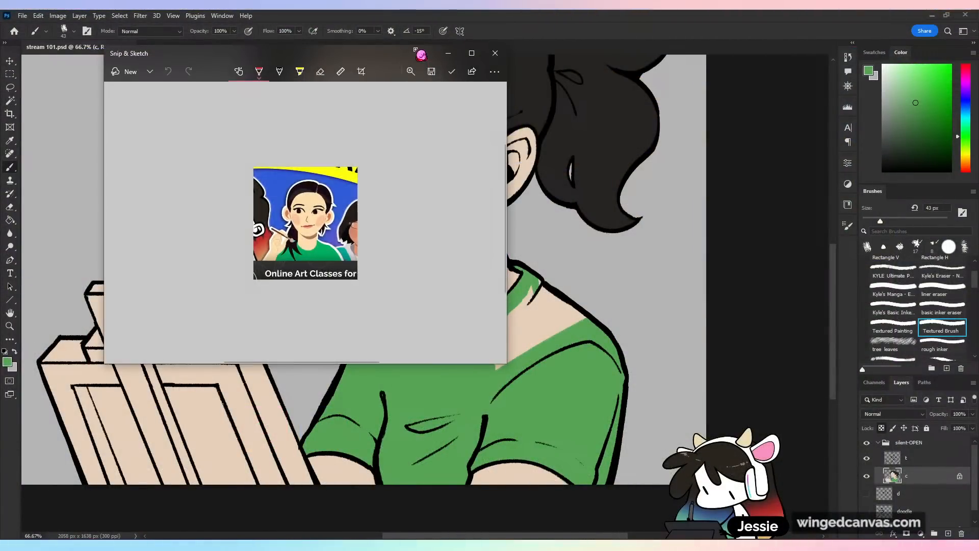
pyautogui.moveTo(419, 53); pyautogui.dragTo(1, 225)
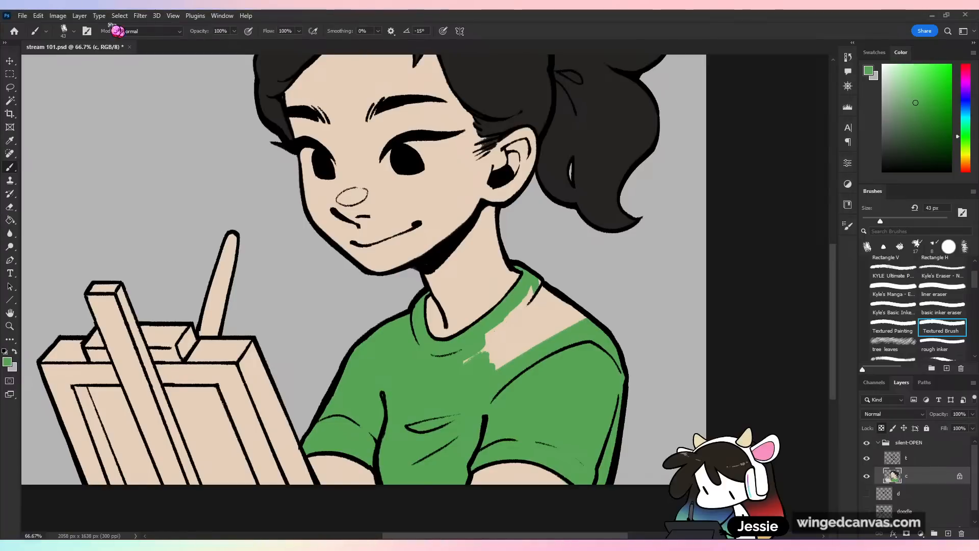
pyautogui.click(22, 15)
pyautogui.click(33, 27)
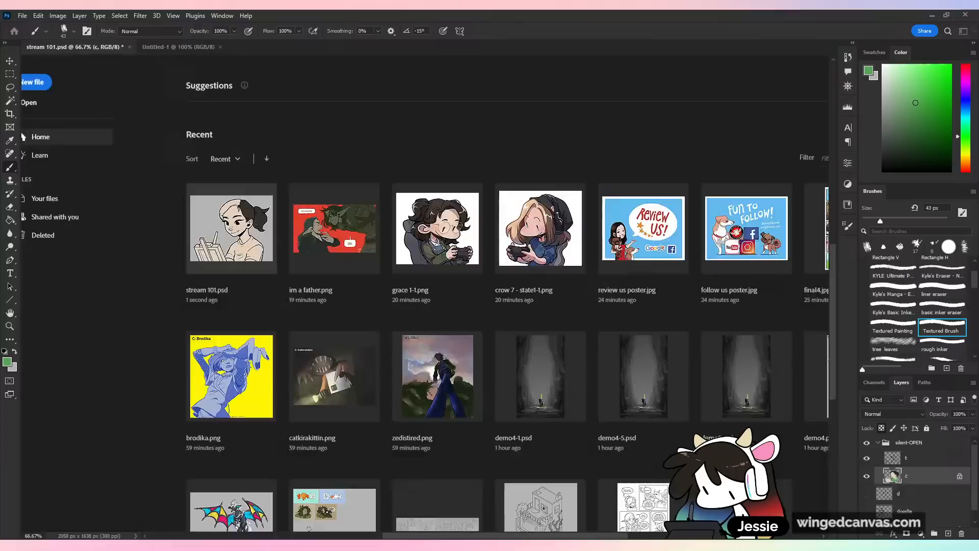
pyautogui.press('Return')
pyautogui.hotkey('ctrl', 'v')
pyautogui.moveTo(192, 49); pyautogui.dragTo(71, 72)
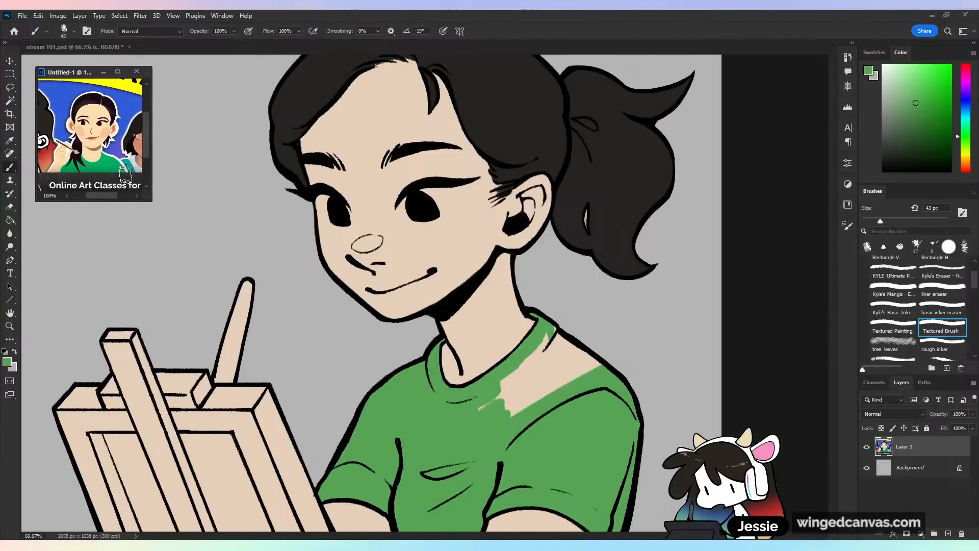
# - Sample the shirt green from the reference picture and fill the painted parts of the T-shirt with it
pyautogui.hotkey('ctrl', '+')
pyautogui.hotkey('ctrl', '+')
pyautogui.moveTo(103, 124); pyautogui.dragTo(68, 56)
pyautogui.keyDown('alt'); pyautogui.click(93, 136); pyautogui.keyUp('alt')
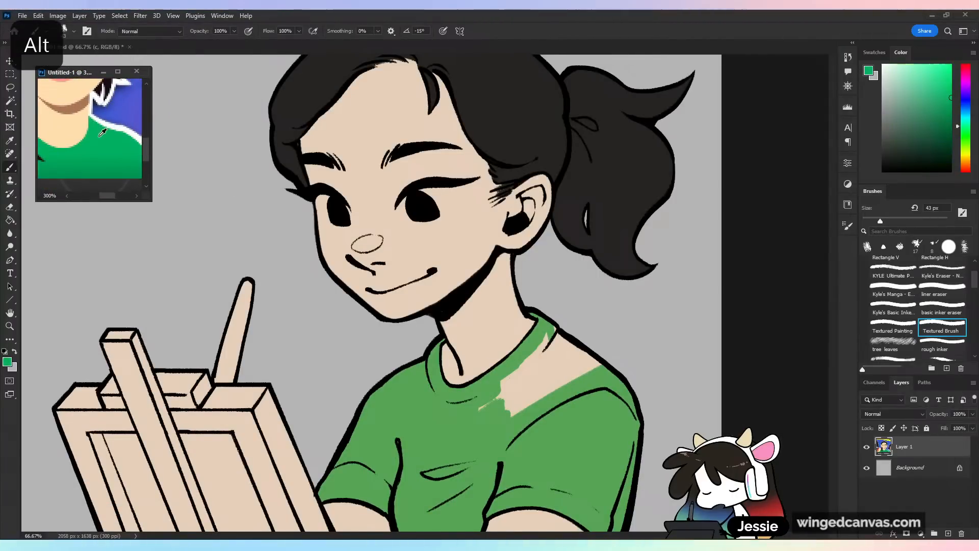
pyautogui.click(579, 492)
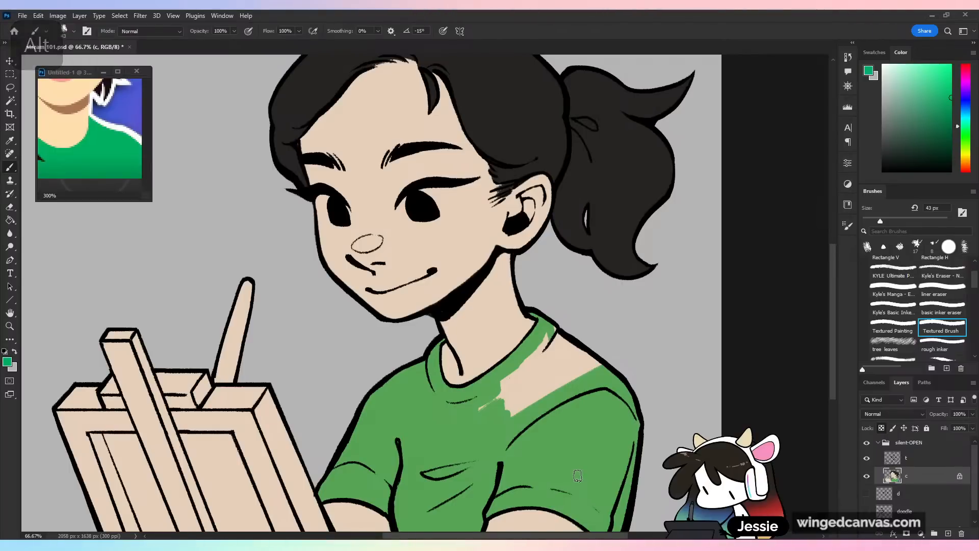
pyautogui.press('g')
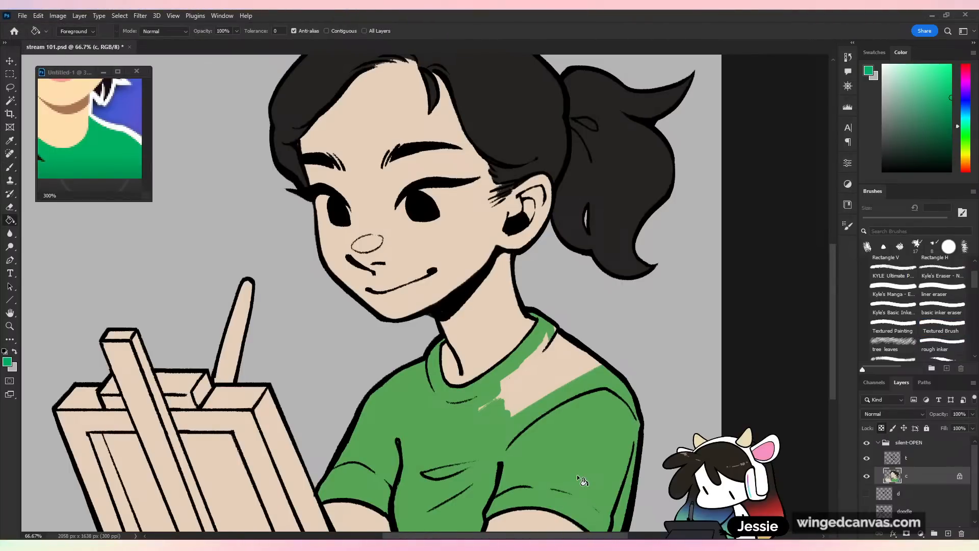
pyautogui.click(581, 480)
# - Refill the T-shirt with a slightly darker green and paint over the remaining beige gap at the shoulder
pyautogui.hotkey('ctrl', '-')
pyautogui.moveTo(661, 407); pyautogui.dragTo(614, 365)
pyautogui.hotkey('ctrl', '+')
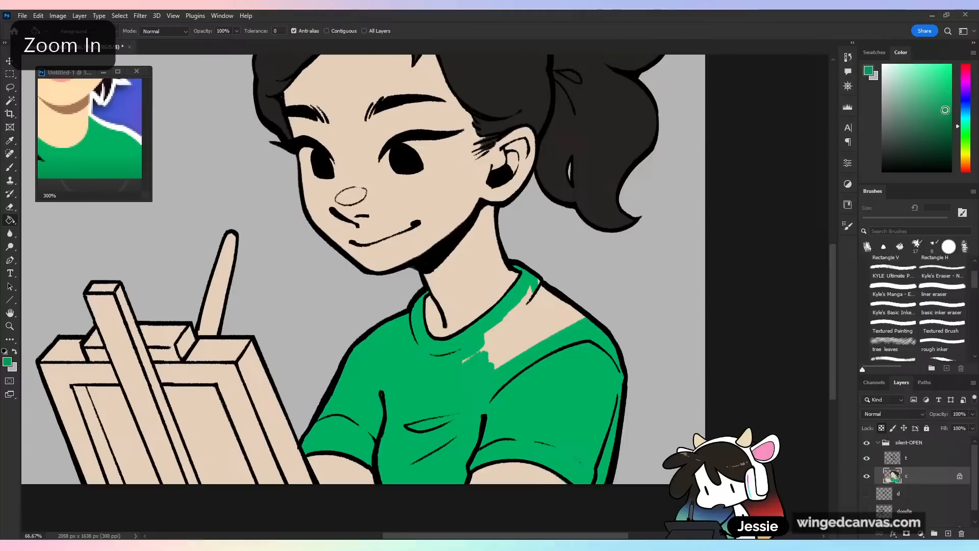
pyautogui.click(504, 388)
pyautogui.press('b')
pyautogui.moveTo(564, 305)
pyautogui.mouseDown()
pyautogui.moveTo(480, 344)
pyautogui.moveTo(517, 297)
pyautogui.moveTo(549, 274)
pyautogui.moveTo(483, 377)
pyautogui.moveTo(597, 310)
pyautogui.mouseUp()
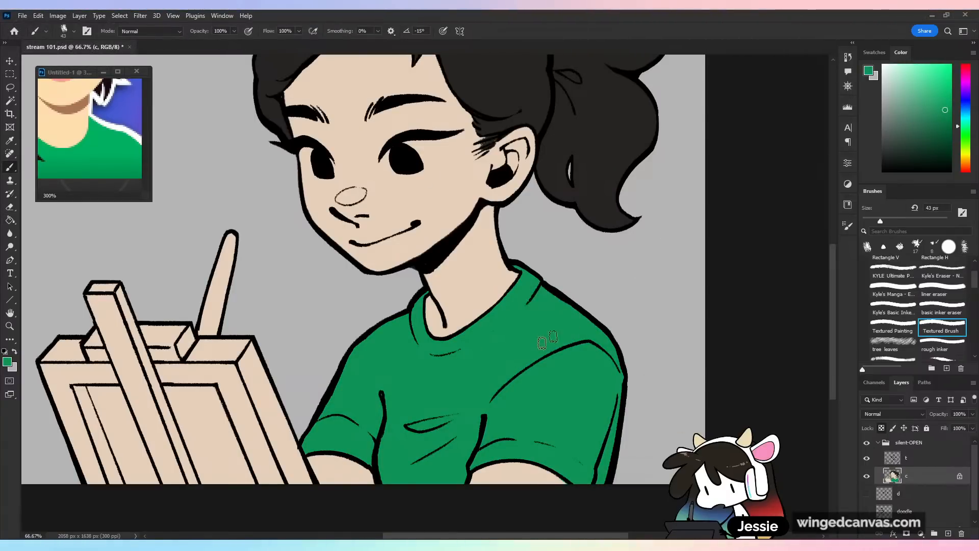
# - Try refilling the beige skin areas with yellower skin tones
pyautogui.hotkey('ctrl', '-')
pyautogui.hotkey('ctrl', '-')
pyautogui.hotkey('ctrl', '+')
pyautogui.keyDown('alt'); pyautogui.click(432, 260); pyautogui.keyUp('alt')
pyautogui.press('g')
pyautogui.click(428, 231)
pyautogui.hotkey('ctrl', 'z')
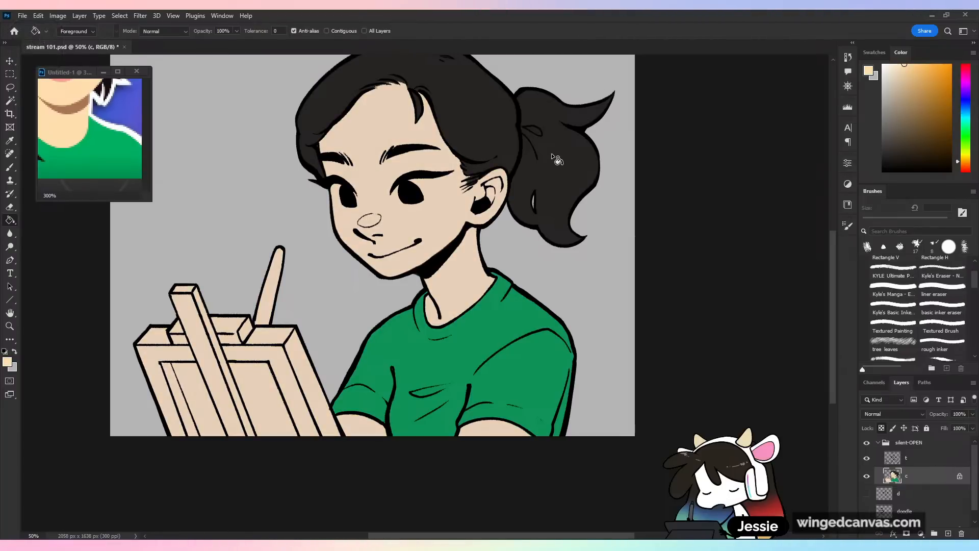
pyautogui.click(901, 77)
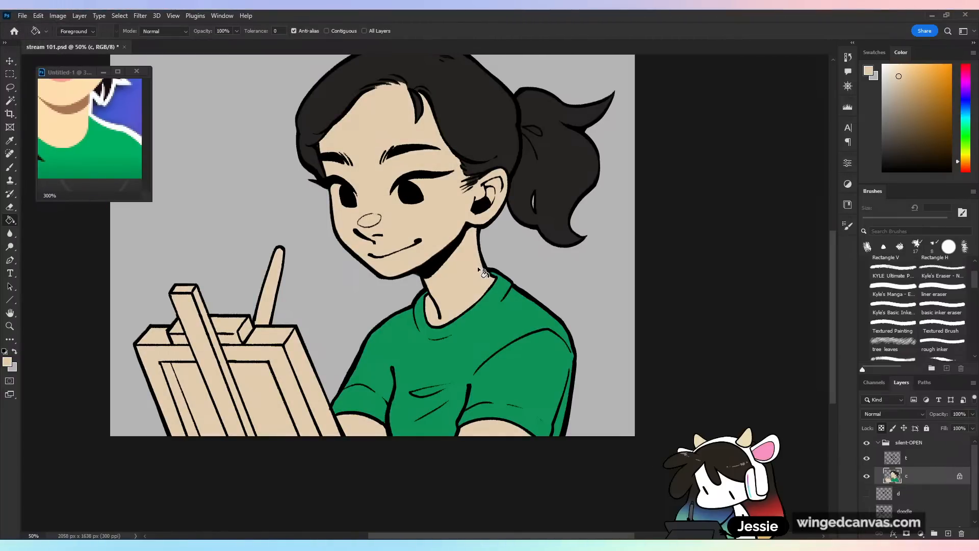
pyautogui.hotkey('ctrl', 'z')
pyautogui.keyDown('alt'); pyautogui.click(442, 222); pyautogui.keyUp('alt')
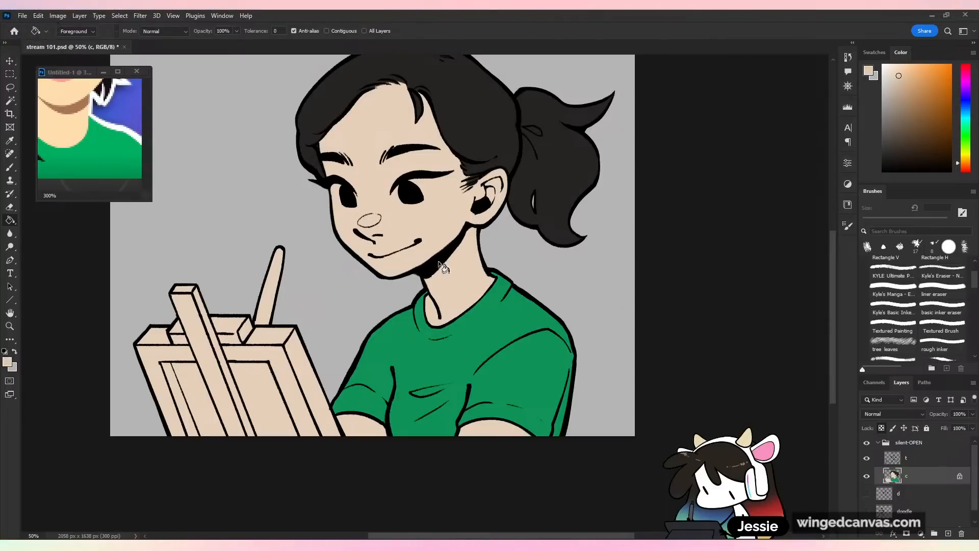
# - Return to the Brush tool, close the floating reference document without saving it, and save the drawing
pyautogui.hotkey('ctrl', '-')
pyautogui.click(10, 167)
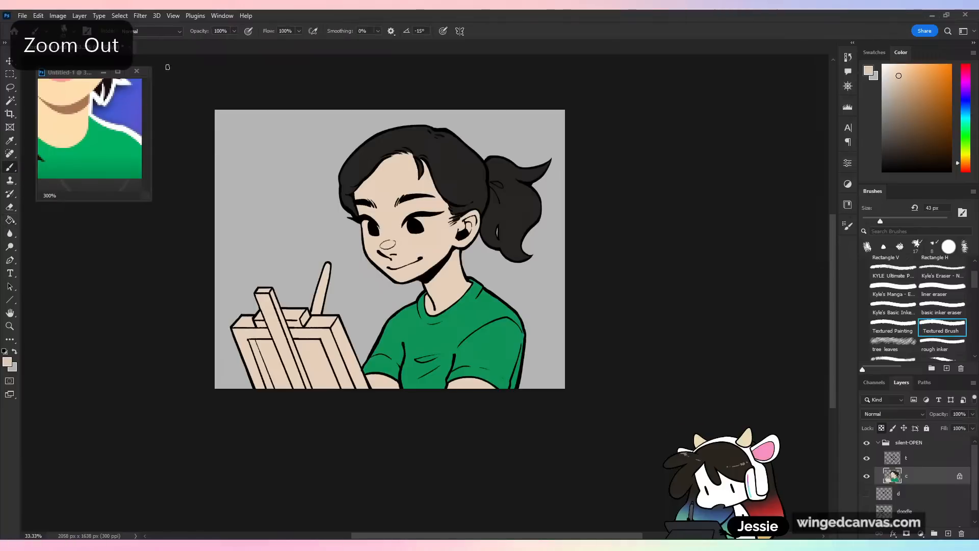
pyautogui.click(136, 71)
pyautogui.click(505, 214)
pyautogui.scroll(2, 528, 331)
pyautogui.hotkey('ctrl', 's')
# - Choose an off-white and paint the canvas's top and side edges next to the girl's arm, up to the green sleeve
pyautogui.moveTo(456, 352); pyautogui.dragTo(500, 315)
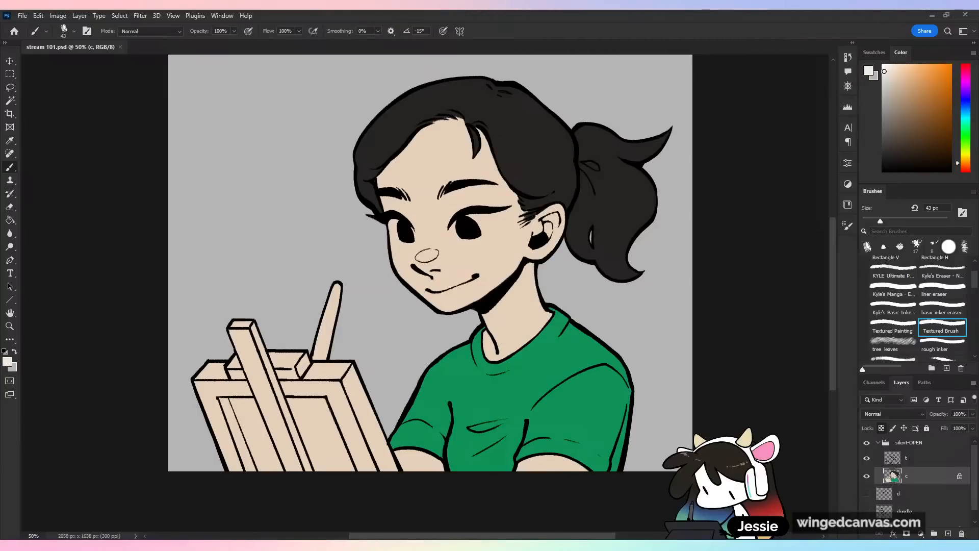
pyautogui.moveTo(360, 375); pyautogui.dragTo(326, 421)
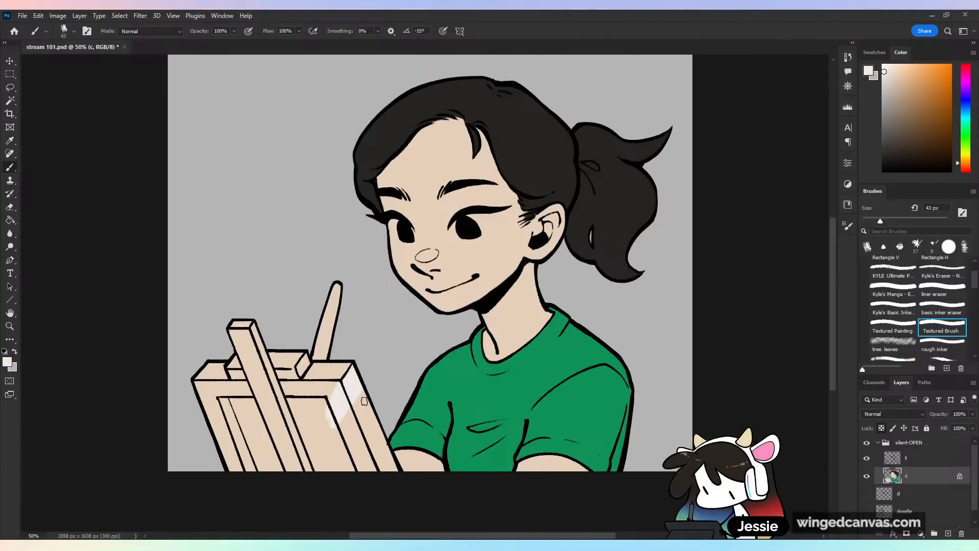
pyautogui.hotkey('ctrl', 'z')
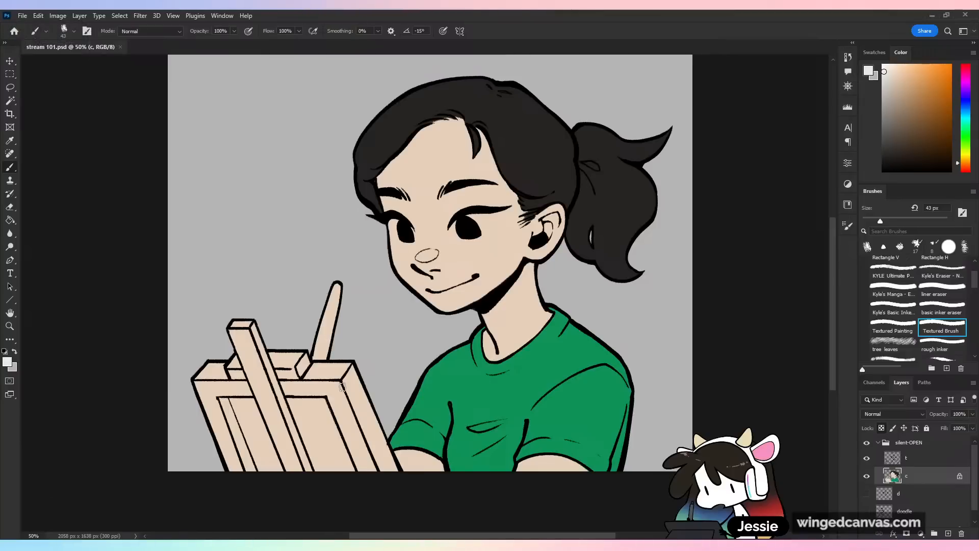
pyautogui.moveTo(286, 385)
pyautogui.mouseDown()
pyautogui.moveTo(369, 357)
pyautogui.moveTo(352, 370)
pyautogui.moveTo(351, 362)
pyautogui.moveTo(340, 416)
pyautogui.moveTo(348, 435)
pyautogui.moveTo(345, 421)
pyautogui.moveTo(420, 371)
pyautogui.moveTo(410, 265)
pyautogui.mouseUp()
pyautogui.hotkey('ctrl', '+')
pyautogui.hotkey('ctrl', '+')
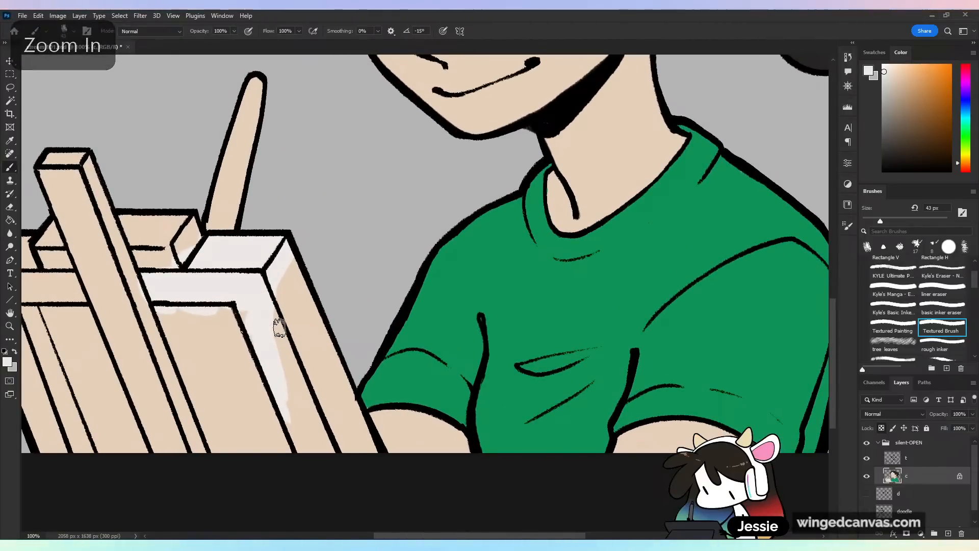
pyautogui.moveTo(301, 380)
pyautogui.mouseDown()
pyautogui.moveTo(297, 256)
pyautogui.moveTo(366, 443)
pyautogui.moveTo(306, 352)
pyautogui.mouseUp()
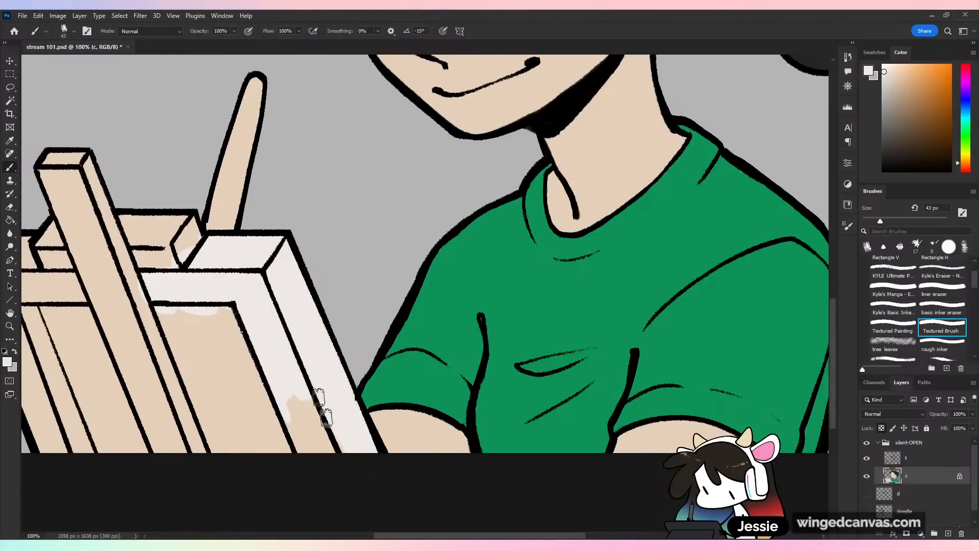
pyautogui.keyDown('alt'); pyautogui.click(372, 403); pyautogui.keyUp('alt')
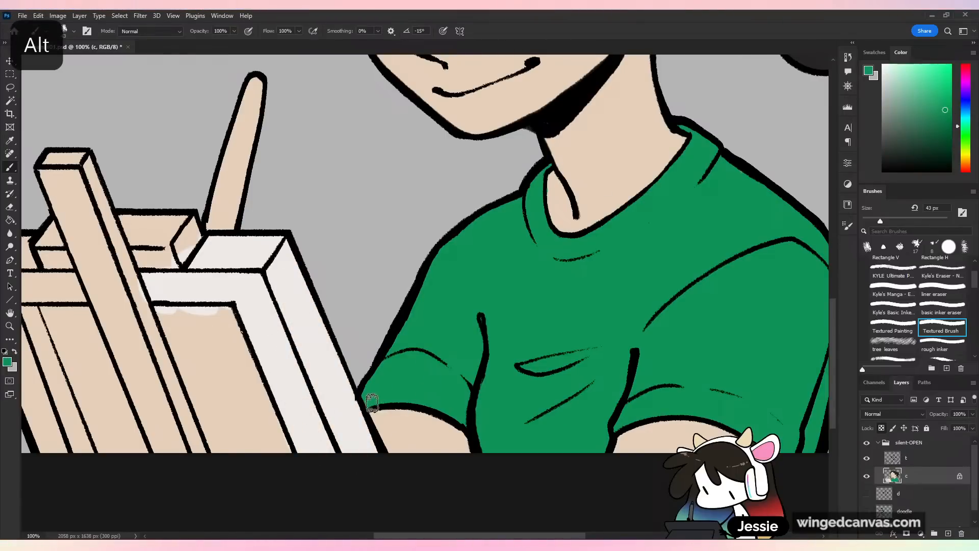
# - Sample the off-white again and paint the far side of the canvas and its inner panels around the easel's central post
pyautogui.keyDown('alt'); pyautogui.click(335, 398); pyautogui.keyUp('alt')
pyautogui.hotkey('ctrl', '-')
pyautogui.moveTo(409, 231); pyautogui.dragTo(603, 221)
pyautogui.hotkey('ctrl', '+')
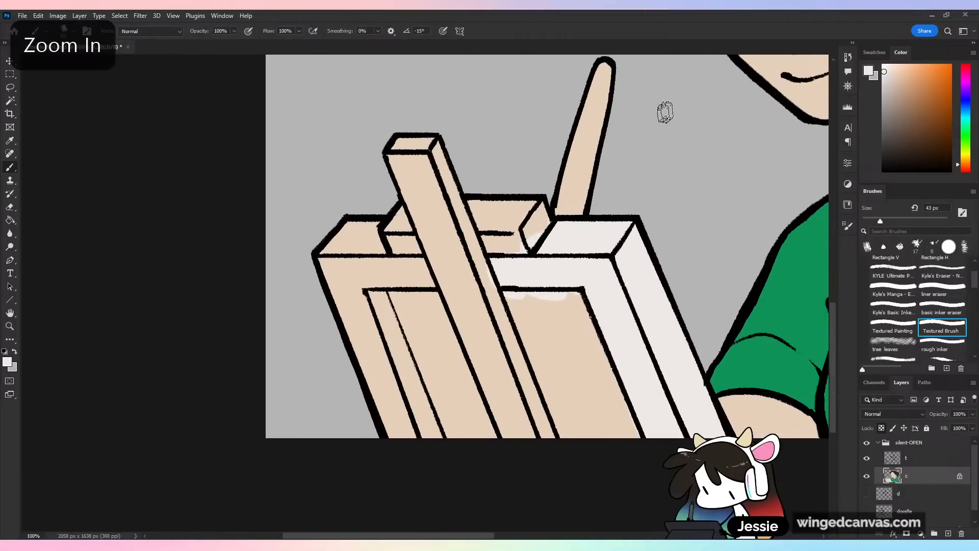
pyautogui.moveTo(426, 273)
pyautogui.mouseDown()
pyautogui.moveTo(385, 265)
pyautogui.moveTo(354, 279)
pyautogui.moveTo(371, 244)
pyautogui.moveTo(318, 281)
pyautogui.moveTo(320, 252)
pyautogui.moveTo(369, 211)
pyautogui.moveTo(342, 300)
pyautogui.moveTo(420, 269)
pyautogui.moveTo(372, 276)
pyautogui.moveTo(426, 415)
pyautogui.moveTo(389, 350)
pyautogui.moveTo(381, 381)
pyautogui.moveTo(401, 437)
pyautogui.moveTo(337, 307)
pyautogui.mouseUp()
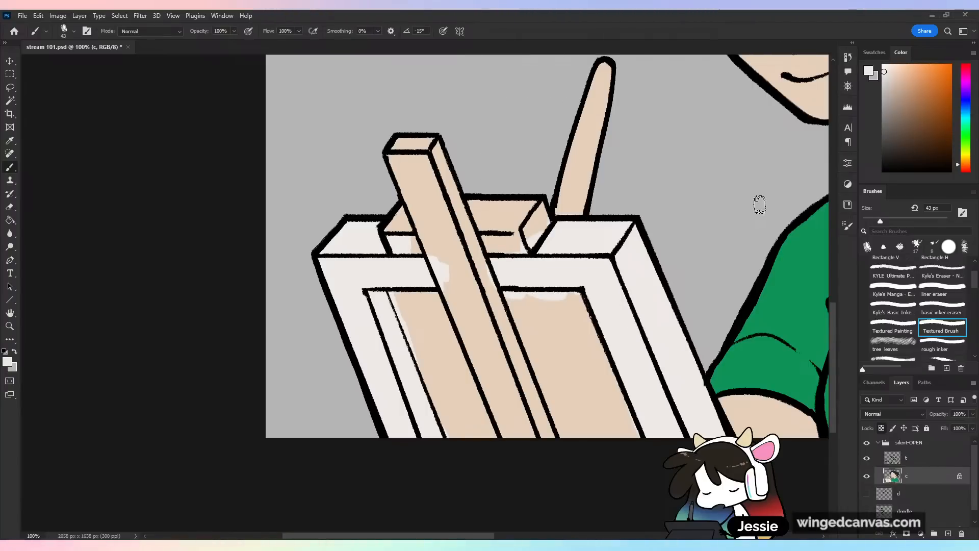
pyautogui.moveTo(421, 249)
pyautogui.mouseDown()
pyautogui.moveTo(397, 318)
pyautogui.moveTo(413, 335)
pyautogui.moveTo(390, 296)
pyautogui.moveTo(451, 352)
pyautogui.moveTo(444, 326)
pyautogui.moveTo(501, 450)
pyautogui.moveTo(415, 350)
pyautogui.mouseUp()
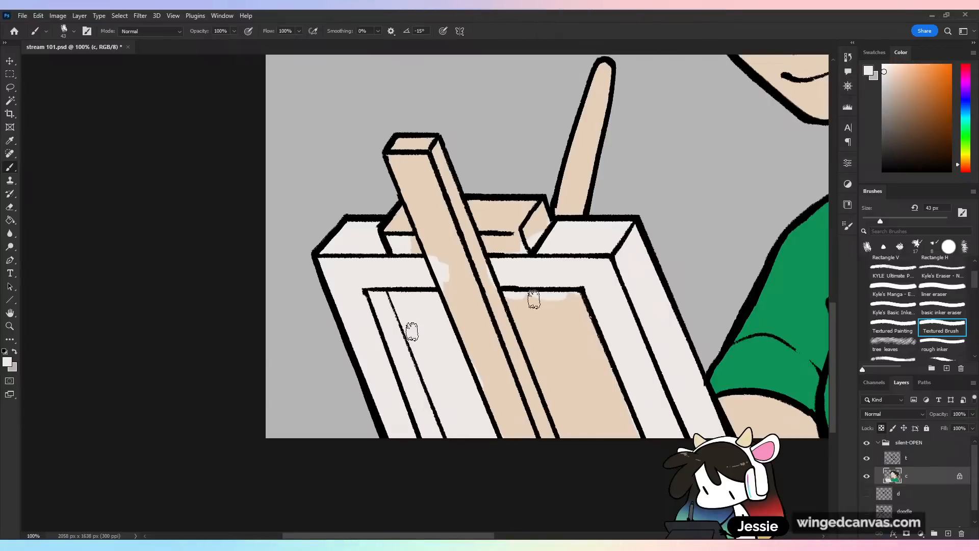
pyautogui.moveTo(513, 284)
pyautogui.mouseDown()
pyautogui.moveTo(542, 372)
pyautogui.moveTo(546, 314)
pyautogui.moveTo(603, 415)
pyautogui.moveTo(641, 443)
pyautogui.mouseUp()
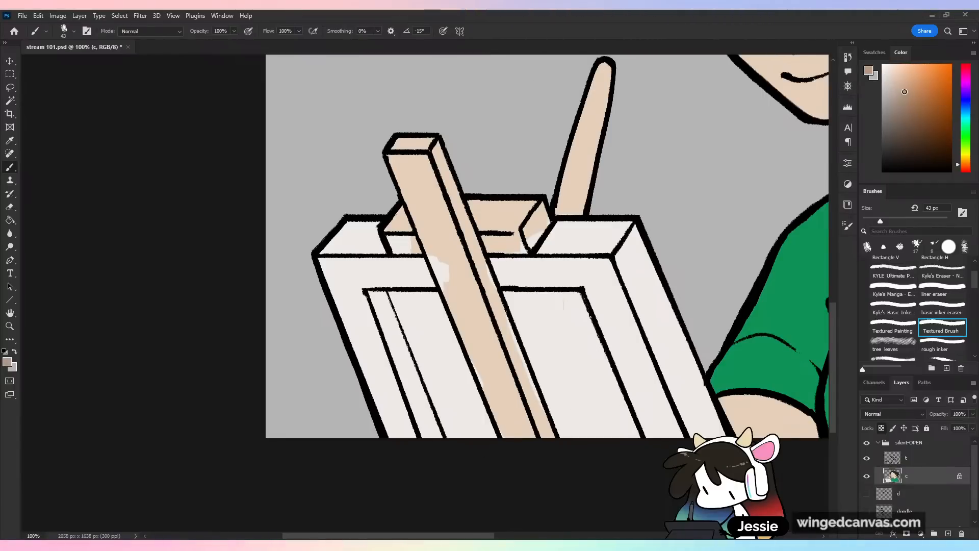
# - Paint the handle behind the canvas reddish tan and the easel's post and top block a darker brown, keeping the canvas off-white
pyautogui.moveTo(569, 204)
pyautogui.mouseDown()
pyautogui.moveTo(591, 164)
pyautogui.moveTo(569, 182)
pyautogui.moveTo(575, 136)
pyautogui.moveTo(604, 54)
pyautogui.moveTo(575, 191)
pyautogui.moveTo(576, 219)
pyautogui.mouseUp()
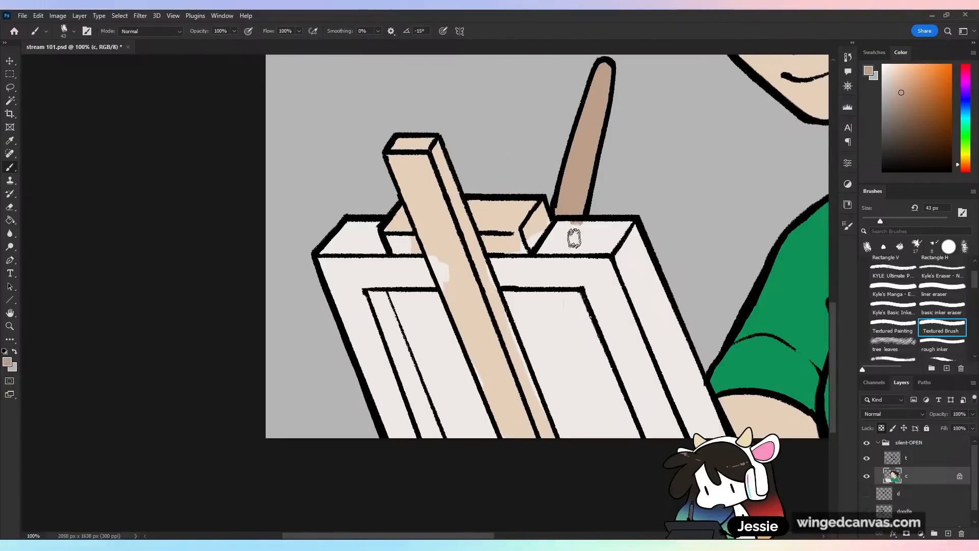
pyautogui.keyDown('alt'); pyautogui.click(578, 221); pyautogui.keyUp('alt')
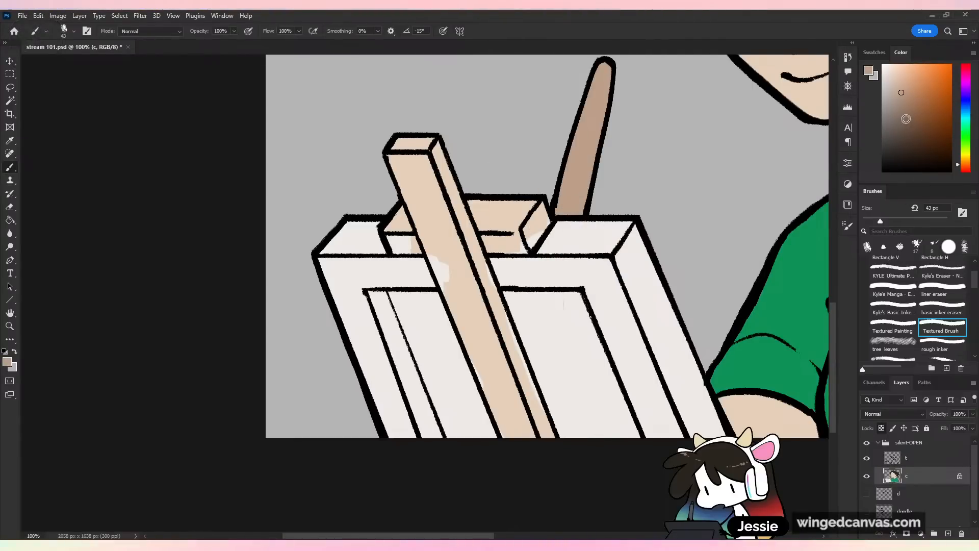
pyautogui.click(968, 164)
pyautogui.moveTo(433, 147)
pyautogui.mouseDown()
pyautogui.moveTo(397, 186)
pyautogui.moveTo(414, 126)
pyautogui.moveTo(398, 249)
pyautogui.moveTo(436, 245)
pyautogui.moveTo(447, 260)
pyautogui.moveTo(441, 232)
pyautogui.moveTo(455, 150)
pyautogui.moveTo(477, 235)
pyautogui.moveTo(490, 218)
pyautogui.moveTo(505, 244)
pyautogui.moveTo(523, 246)
pyautogui.moveTo(546, 220)
pyautogui.moveTo(539, 207)
pyautogui.moveTo(524, 220)
pyautogui.moveTo(506, 209)
pyautogui.mouseUp()
pyautogui.moveTo(450, 255)
pyautogui.mouseDown()
pyautogui.moveTo(458, 291)
pyautogui.moveTo(437, 263)
pyautogui.moveTo(459, 309)
pyautogui.moveTo(475, 321)
pyautogui.moveTo(470, 267)
pyautogui.moveTo(488, 275)
pyautogui.moveTo(503, 317)
pyautogui.moveTo(452, 165)
pyautogui.moveTo(451, 320)
pyautogui.moveTo(459, 317)
pyautogui.moveTo(497, 405)
pyautogui.moveTo(487, 391)
pyautogui.moveTo(489, 369)
pyautogui.moveTo(535, 436)
pyautogui.moveTo(531, 395)
pyautogui.moveTo(539, 404)
pyautogui.moveTo(506, 326)
pyautogui.mouseUp()
pyautogui.keyDown('alt'); pyautogui.click(487, 292); pyautogui.keyUp('alt')
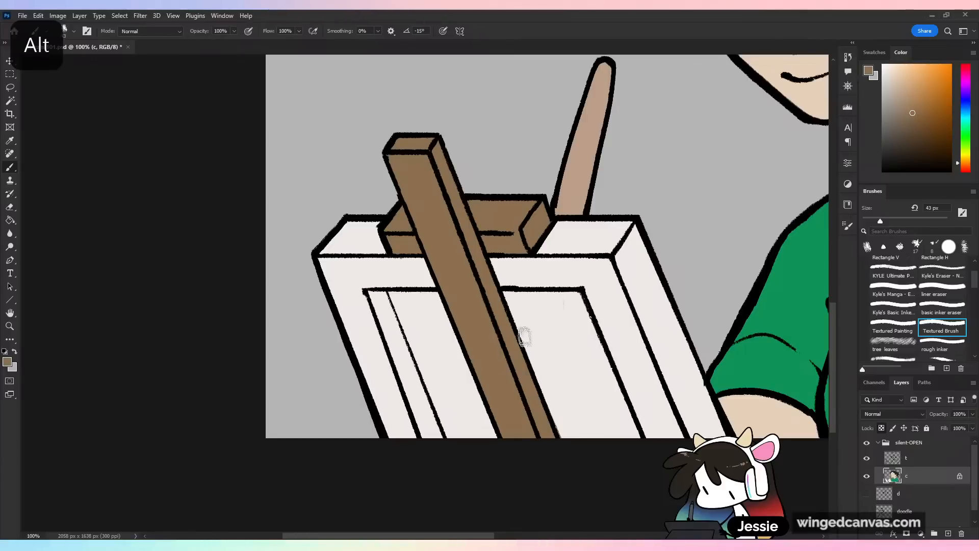
pyautogui.keyDown('alt'); pyautogui.click(560, 429); pyautogui.keyUp('alt')
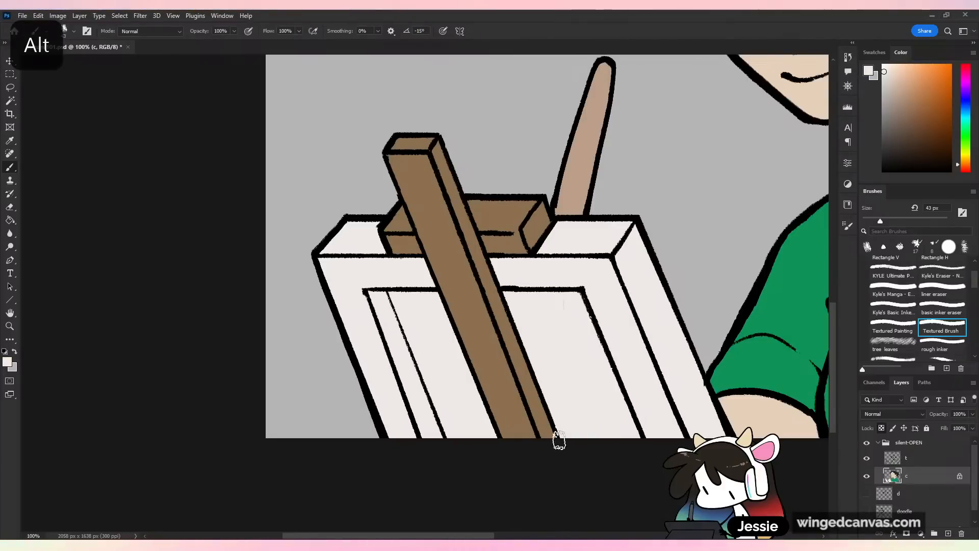
# - Save the drawing with its finished easel colours
pyautogui.hotkey('ctrl', '-')
pyautogui.hotkey('ctrl', 's')
pyautogui.hotkey('ctrl', '-')
pyautogui.hotkey('ctrl', '+')
pyautogui.moveTo(584, 276); pyautogui.dragTo(523, 345)
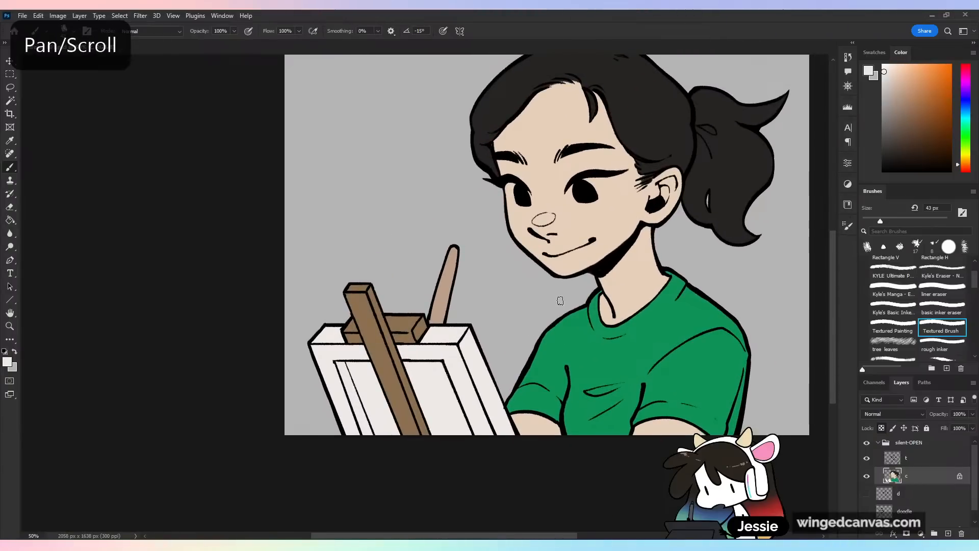
pyautogui.hotkey('ctrl', '-')
pyautogui.hotkey('ctrl', '+')
pyautogui.moveTo(635, 236); pyautogui.dragTo(586, 280)
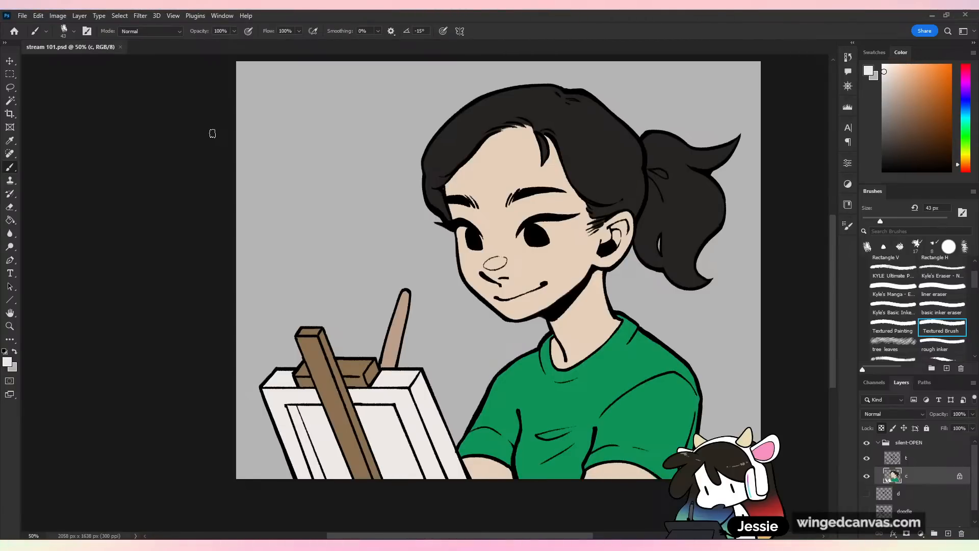
# - Sample the face's skin tone, shift it to a salmon pink, and choose the Textured Painting brush at 74 px
pyautogui.hotkey('ctrl', '-')
pyautogui.hotkey('ctrl', '+')
pyautogui.hotkey('ctrl', '+')
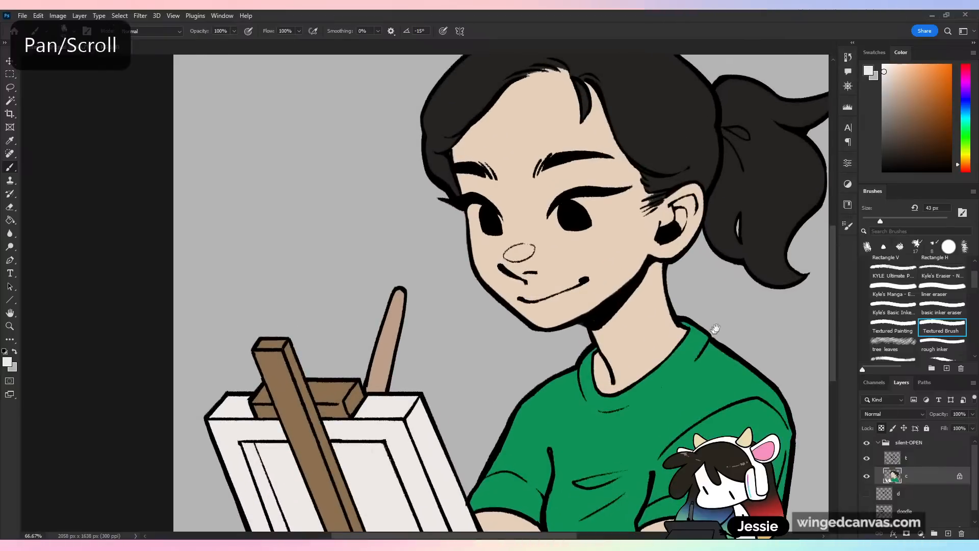
pyautogui.moveTo(715, 342); pyautogui.dragTo(603, 387)
pyautogui.hotkey('ctrl', '+')
pyautogui.keyDown('alt'); pyautogui.click(533, 291); pyautogui.keyUp('alt')
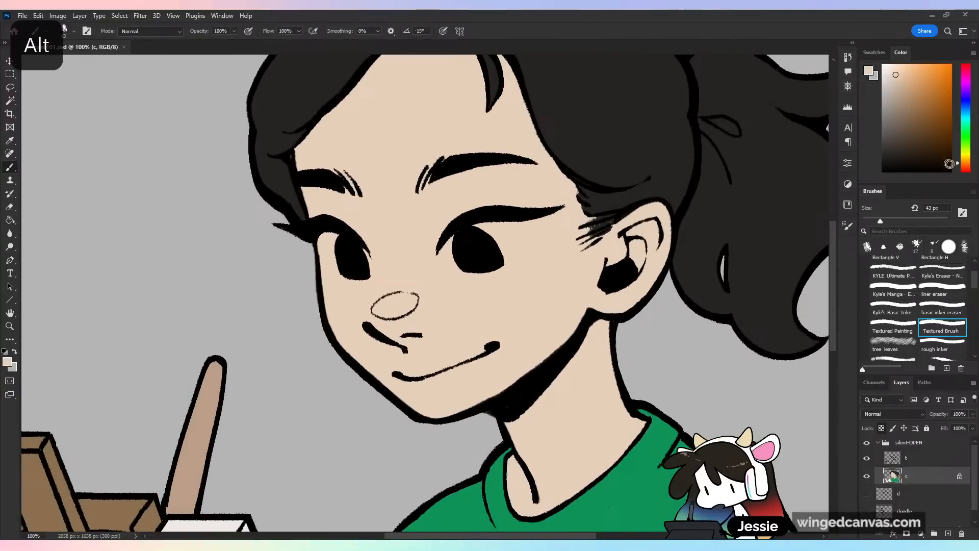
pyautogui.click(966, 166)
pyautogui.click(909, 84)
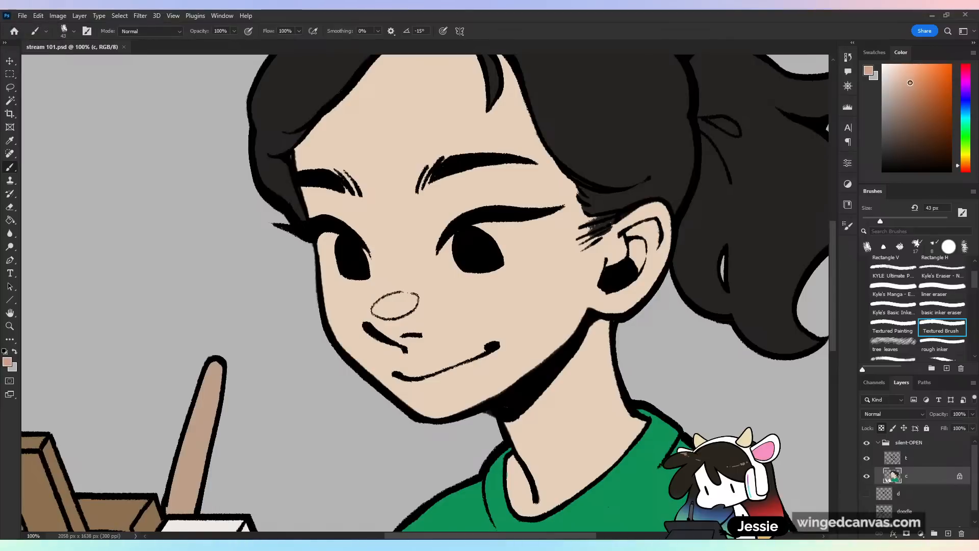
pyautogui.click(906, 327)
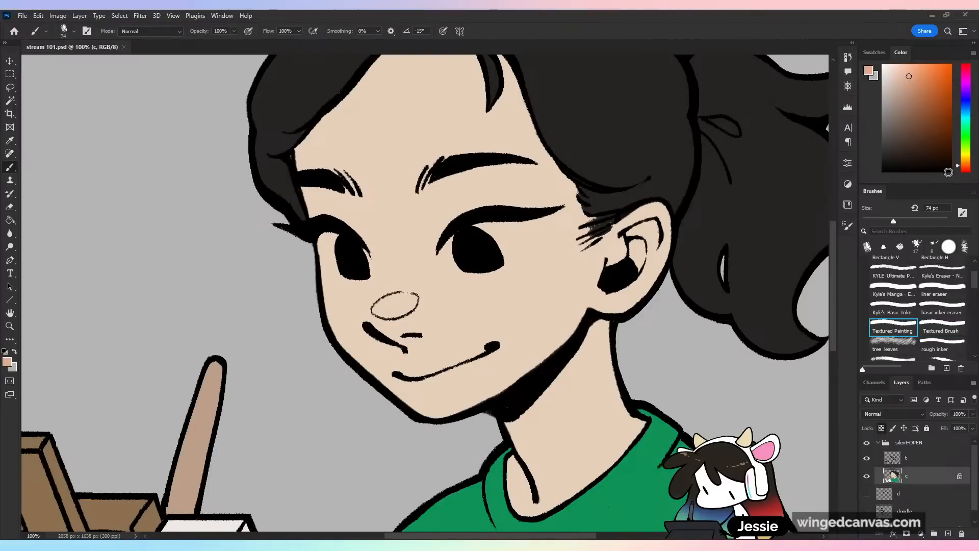
pyautogui.moveTo(972, 172); pyautogui.dragTo(972, 174)
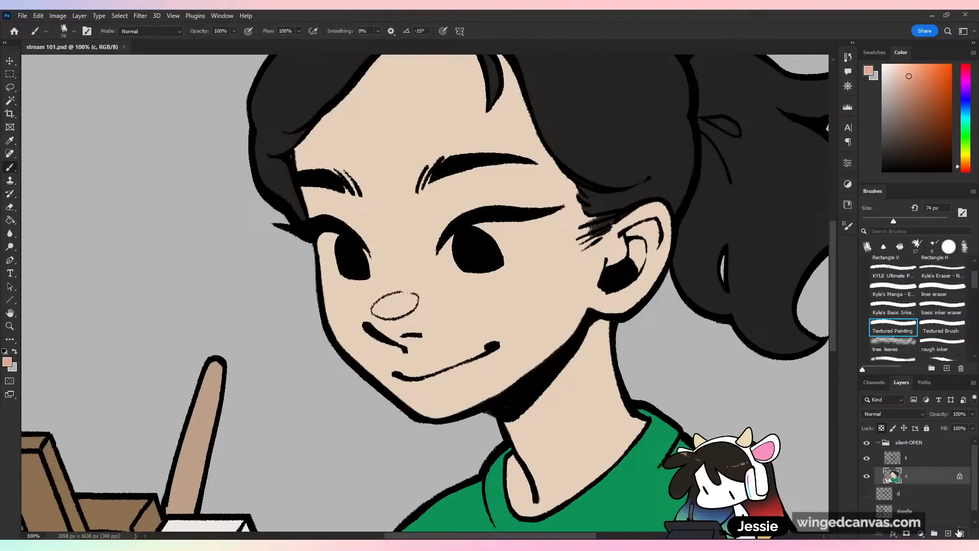
# - Add a new layer above the colour layer c and clip it to that layer
pyautogui.click(948, 532)
pyautogui.rightClick(919, 476)
pyautogui.click(927, 270)
# - Paint a soft pink blush on the cheek nearest the ear, blending with sampled tones, and tint the ear pink
pyautogui.moveTo(572, 284)
pyautogui.mouseDown()
pyautogui.moveTo(552, 312)
pyautogui.moveTo(531, 310)
pyautogui.moveTo(561, 278)
pyautogui.moveTo(545, 292)
pyautogui.moveTo(530, 284)
pyautogui.moveTo(538, 272)
pyautogui.moveTo(584, 261)
pyautogui.moveTo(580, 276)
pyautogui.moveTo(507, 304)
pyautogui.moveTo(502, 281)
pyautogui.moveTo(509, 312)
pyautogui.moveTo(575, 307)
pyautogui.moveTo(532, 328)
pyautogui.moveTo(566, 318)
pyautogui.moveTo(531, 278)
pyautogui.moveTo(495, 297)
pyautogui.moveTo(535, 244)
pyautogui.moveTo(564, 248)
pyautogui.moveTo(503, 262)
pyautogui.moveTo(539, 251)
pyautogui.mouseUp()
pyautogui.hotkey('ctrl', 'z')
pyautogui.keyDown('alt'); pyautogui.click(556, 276); pyautogui.keyUp('alt')
pyautogui.keyDown('alt'); pyautogui.click(494, 294); pyautogui.keyUp('alt')
pyautogui.keyDown('alt'); pyautogui.click(545, 271); pyautogui.keyUp('alt')
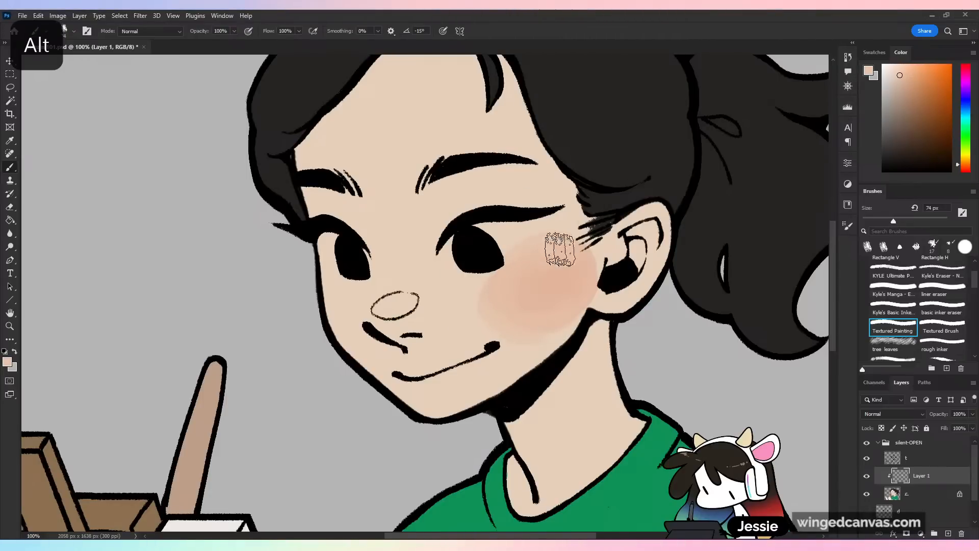
pyautogui.keyDown('alt'); pyautogui.click(620, 254); pyautogui.keyUp('alt')
pyautogui.moveTo(619, 253)
pyautogui.mouseDown()
pyautogui.moveTo(656, 220)
pyautogui.moveTo(647, 275)
pyautogui.moveTo(621, 298)
pyautogui.moveTo(659, 250)
pyautogui.moveTo(656, 262)
pyautogui.moveTo(649, 236)
pyautogui.moveTo(624, 238)
pyautogui.moveTo(595, 262)
pyautogui.moveTo(630, 226)
pyautogui.moveTo(655, 219)
pyautogui.moveTo(634, 288)
pyautogui.moveTo(595, 310)
pyautogui.mouseUp()
pyautogui.hotkey('ctrl', 'z')
# - Tint the nose pink and extend the blush up the bridge between the eyes with a 62 px brush
pyautogui.moveTo(384, 329)
pyautogui.mouseDown()
pyautogui.moveTo(407, 325)
pyautogui.moveTo(397, 329)
pyautogui.moveTo(385, 314)
pyautogui.moveTo(407, 299)
pyautogui.moveTo(384, 322)
pyautogui.mouseUp()
pyautogui.keyDown('alt'); pyautogui.click(396, 279); pyautogui.keyUp('alt')
pyautogui.moveTo(396, 278); pyautogui.dragTo(395, 257)
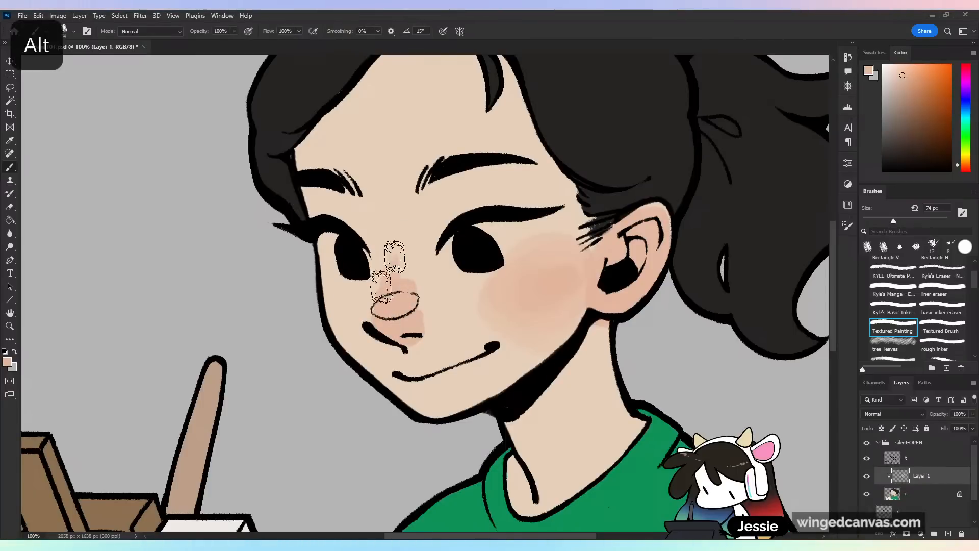
pyautogui.hotkey('ctrl', 'z')
pyautogui.press('[')
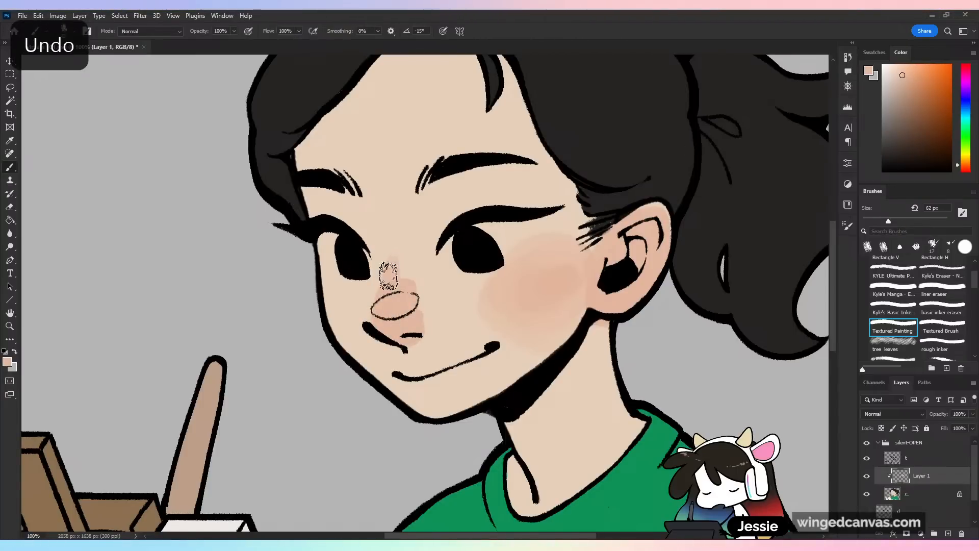
pyautogui.keyDown('alt'); pyautogui.click(386, 267); pyautogui.keyUp('alt')
pyautogui.moveTo(387, 270)
pyautogui.mouseDown()
pyautogui.moveTo(385, 297)
pyautogui.moveTo(417, 308)
pyautogui.mouseUp()
pyautogui.moveTo(397, 242)
pyautogui.mouseDown()
pyautogui.moveTo(409, 314)
pyautogui.moveTo(417, 267)
pyautogui.mouseUp()
pyautogui.keyDown('alt'); pyautogui.click(416, 264); pyautogui.keyUp('alt')
pyautogui.moveTo(402, 224)
pyautogui.mouseDown()
pyautogui.moveTo(381, 241)
pyautogui.moveTo(399, 252)
pyautogui.mouseUp()
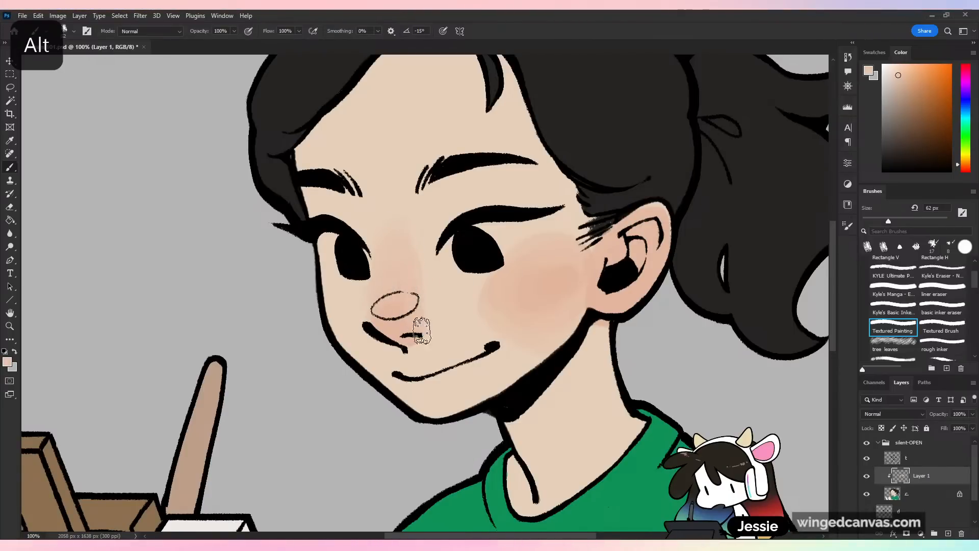
# - Soften the blush around the nose tip and bridge by painting over its edges with sampled skin and pink tones
pyautogui.keyDown('alt'); pyautogui.click(424, 252); pyautogui.keyUp('alt')
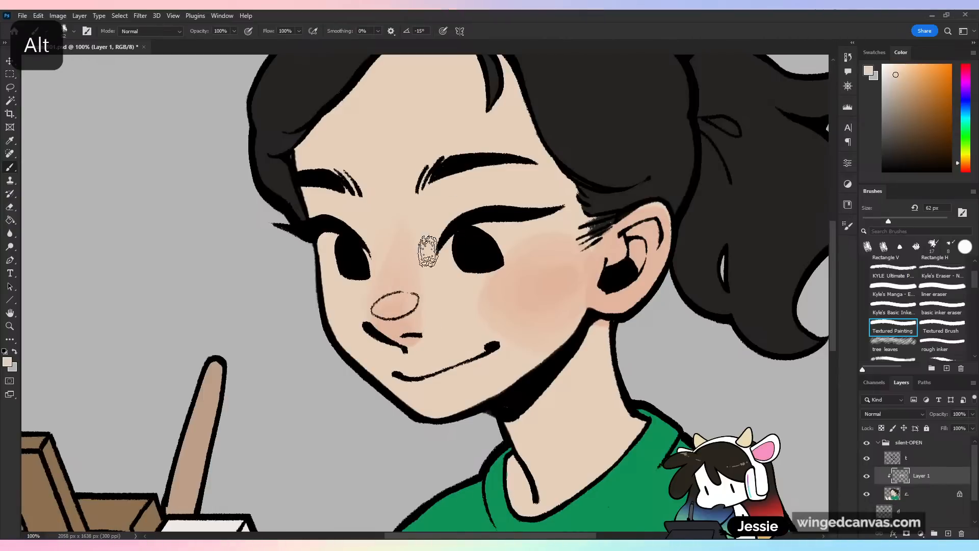
pyautogui.keyDown('alt'); pyautogui.click(385, 304); pyautogui.keyUp('alt')
pyautogui.keyDown('alt'); pyautogui.click(388, 316); pyautogui.keyUp('alt')
pyautogui.moveTo(381, 317)
pyautogui.mouseDown()
pyautogui.moveTo(387, 293)
pyautogui.moveTo(395, 311)
pyautogui.moveTo(414, 320)
pyautogui.moveTo(407, 291)
pyautogui.mouseUp()
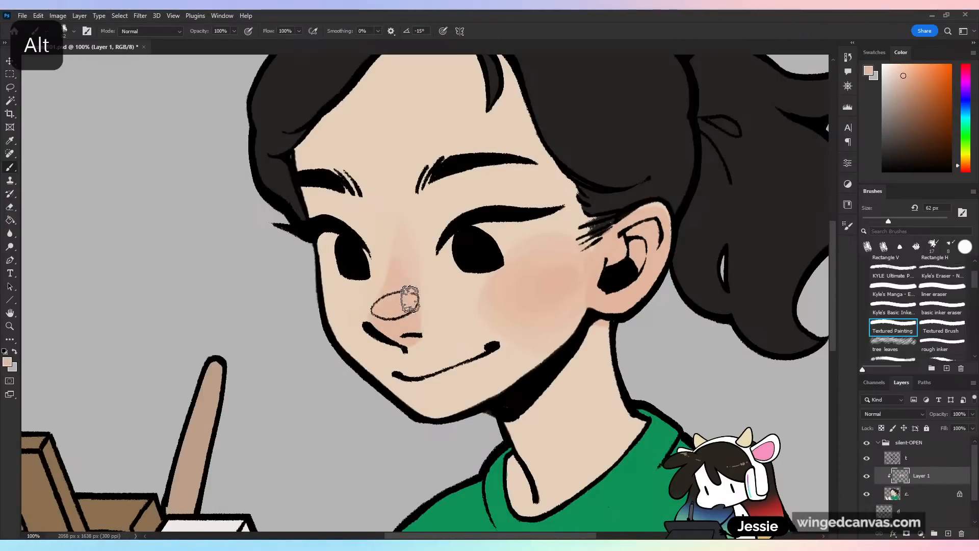
pyautogui.keyDown('alt'); pyautogui.click(396, 245); pyautogui.keyUp('alt')
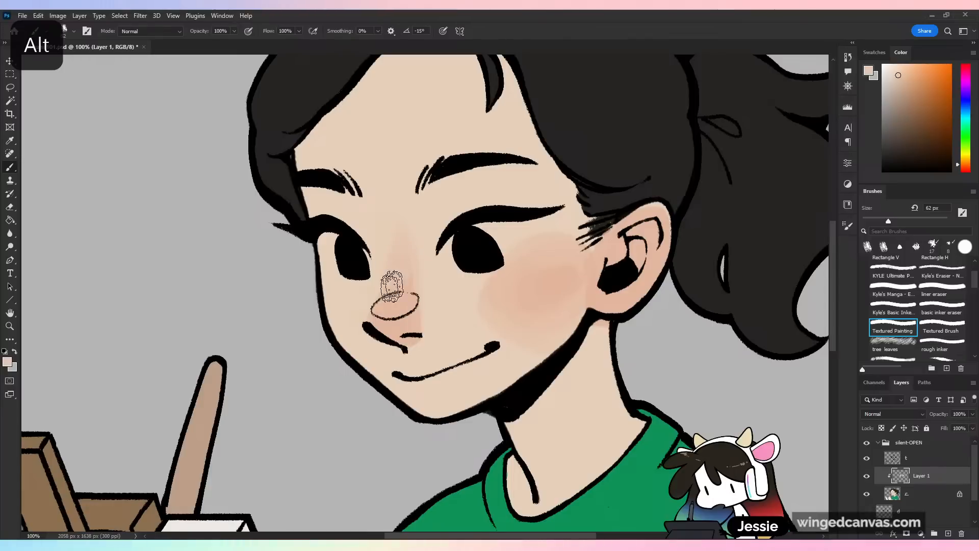
pyautogui.keyDown('alt'); pyautogui.click(400, 223); pyautogui.keyUp('alt')
pyautogui.keyDown('alt'); pyautogui.click(410, 280); pyautogui.keyUp('alt')
pyautogui.hotkey('ctrl', '-')
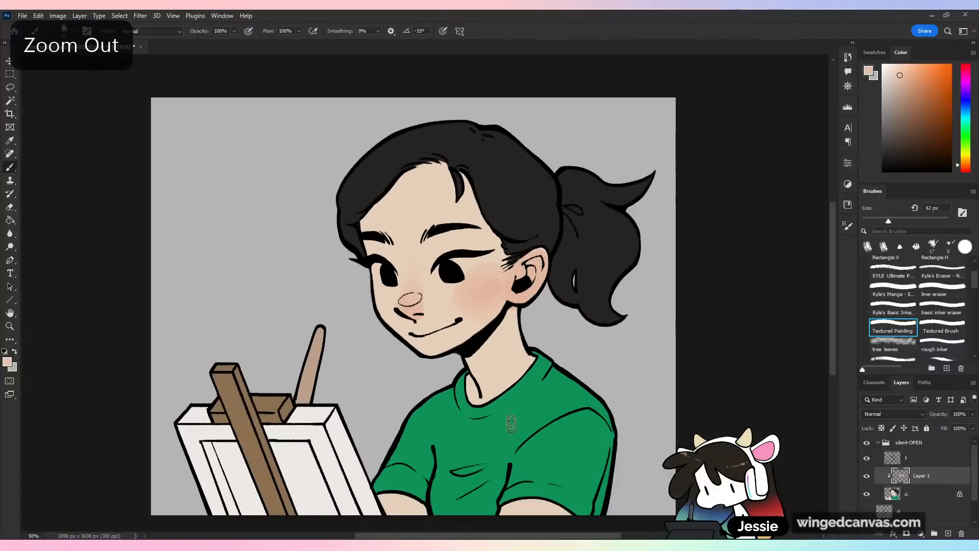
pyautogui.hotkey('ctrl', '+')
pyautogui.keyDown('alt'); pyautogui.click(424, 310); pyautogui.keyUp('alt')
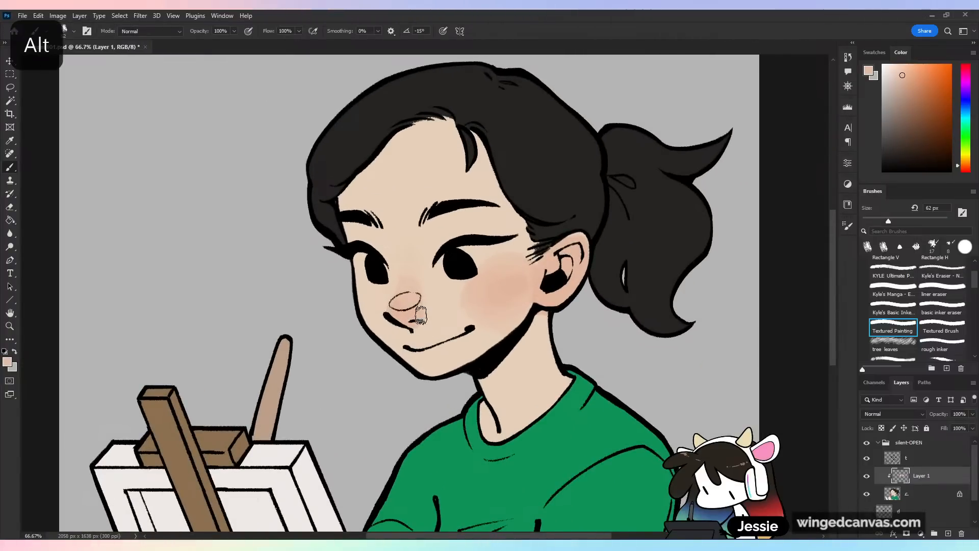
# - Sample the cheek pink, paint blush on the far cheek beside the nose, and blend its edges with nearby skin tones
pyautogui.keyDown('alt'); pyautogui.click(487, 281); pyautogui.keyUp('alt')
pyautogui.moveTo(362, 290)
pyautogui.mouseDown()
pyautogui.moveTo(375, 301)
pyautogui.moveTo(363, 331)
pyautogui.mouseUp()
pyautogui.keyDown('alt'); pyautogui.click(378, 326); pyautogui.keyUp('alt')
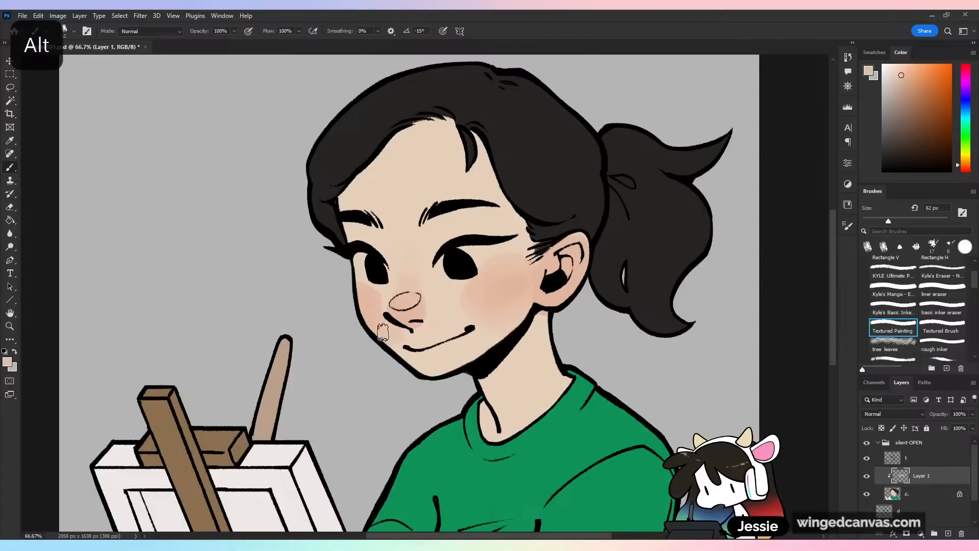
pyautogui.keyDown('alt'); pyautogui.click(411, 339); pyautogui.keyUp('alt')
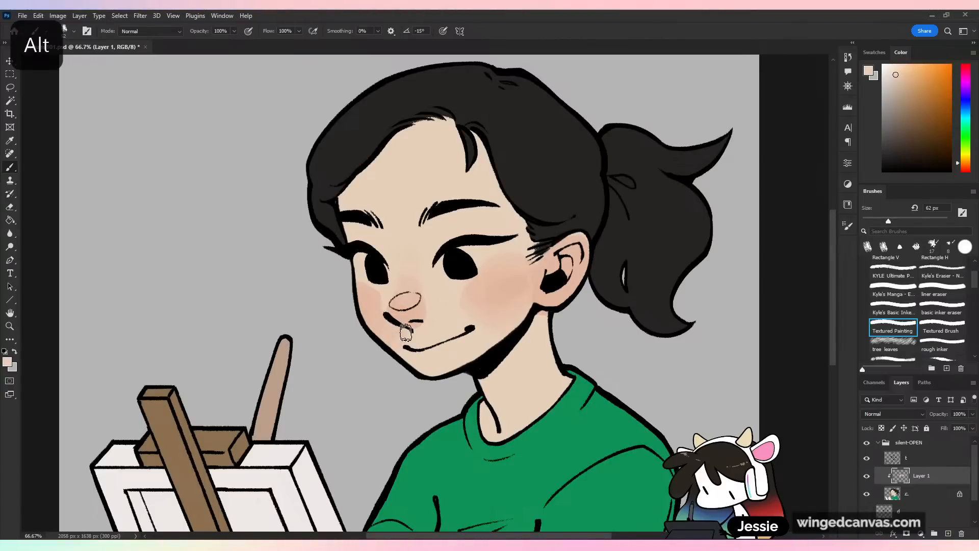
pyautogui.keyDown('alt'); pyautogui.click(382, 315); pyautogui.keyUp('alt')
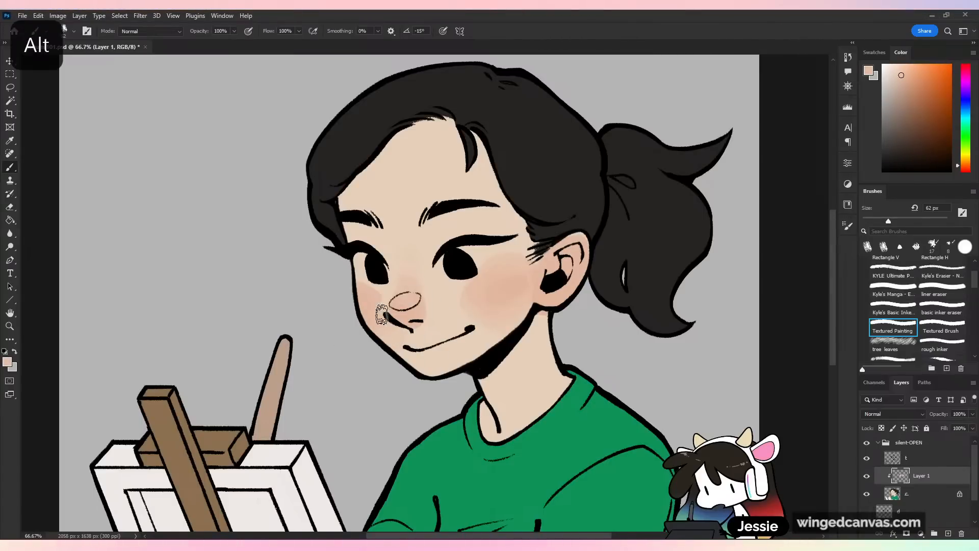
pyautogui.keyDown('alt'); pyautogui.click(373, 287); pyautogui.keyUp('alt')
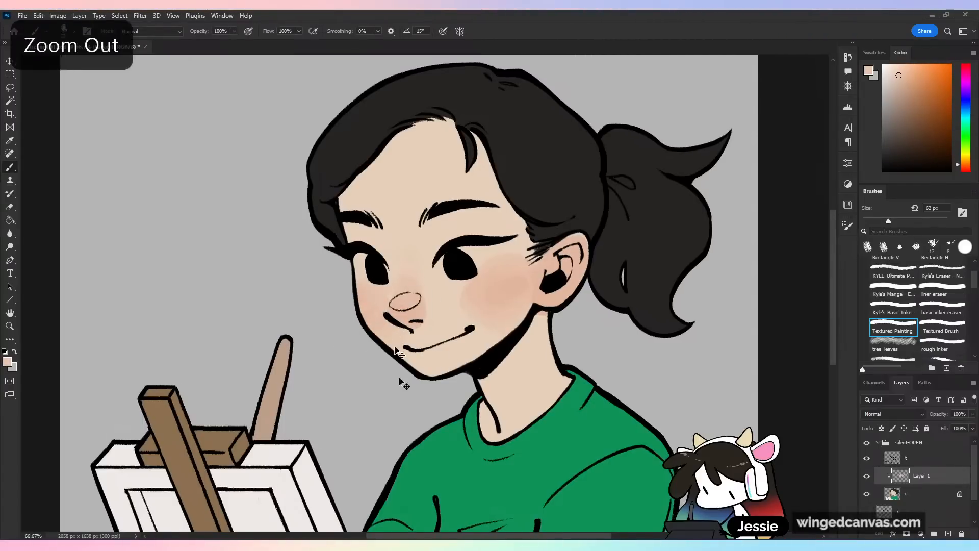
# - Set the brush size to 74 px and blend the near cheek's blush more smoothly into the surrounding skin
pyautogui.hotkey('ctrl', '-')
pyautogui.hotkey('ctrl', '-')
pyautogui.hotkey('ctrl', '+')
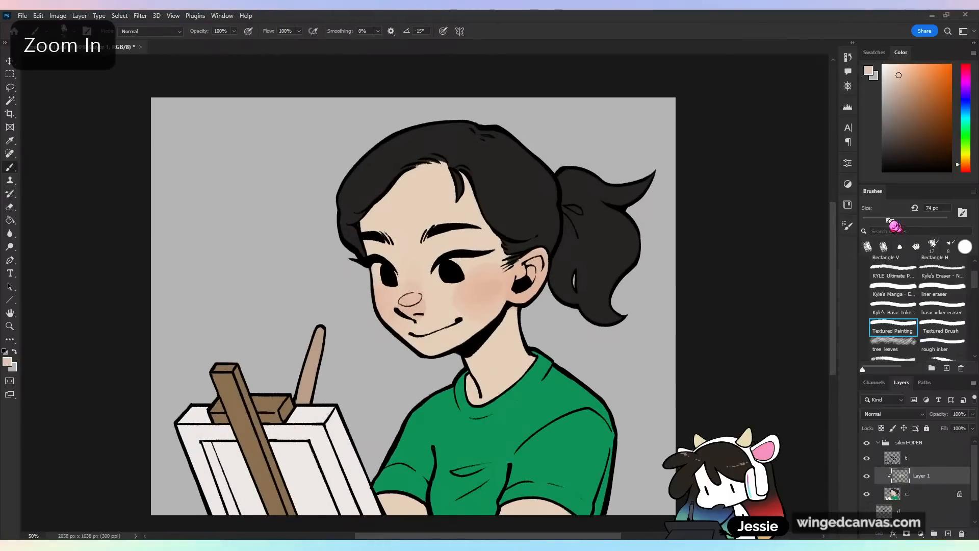
pyautogui.keyDown('alt'); pyautogui.click(473, 297); pyautogui.keyUp('alt')
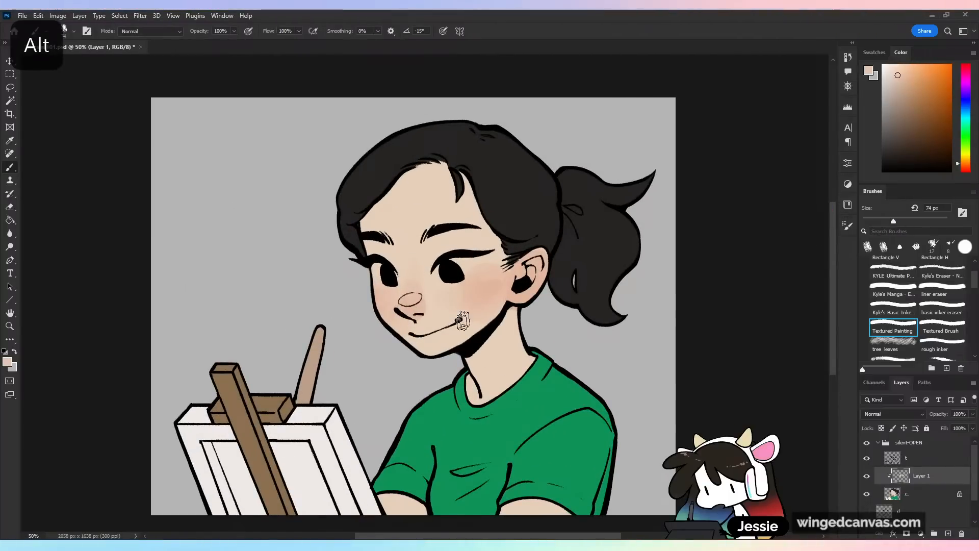
pyautogui.keyDown('alt'); pyautogui.click(469, 318); pyautogui.keyUp('alt')
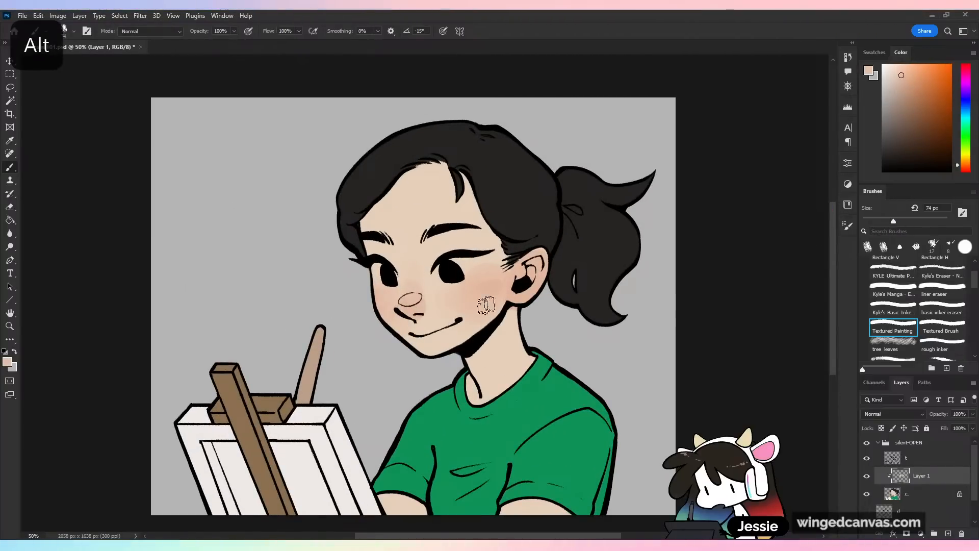
pyautogui.keyDown('alt'); pyautogui.click(471, 266); pyautogui.keyUp('alt')
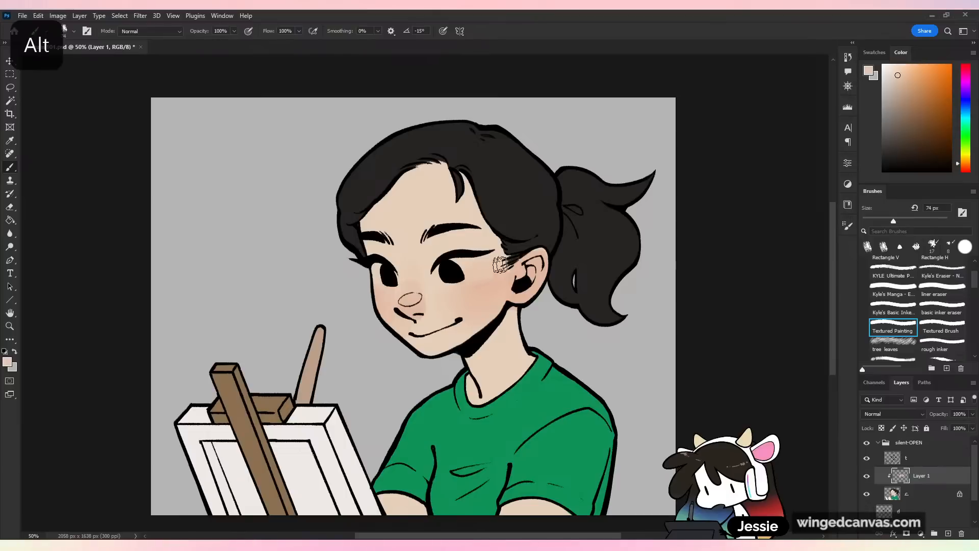
pyautogui.keyDown('alt'); pyautogui.click(481, 290); pyautogui.keyUp('alt')
pyautogui.keyDown('alt'); pyautogui.click(492, 306); pyautogui.keyUp('alt')
pyautogui.moveTo(499, 272); pyautogui.dragTo(497, 309)
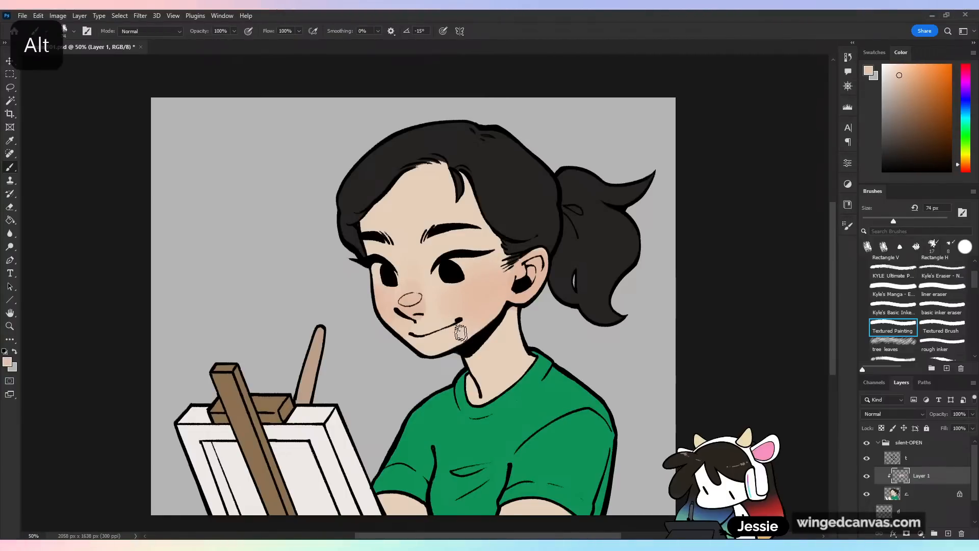
# - Save the drawing with the blush added
pyautogui.hotkey('ctrl', '-')
pyautogui.hotkey('ctrl', '-')
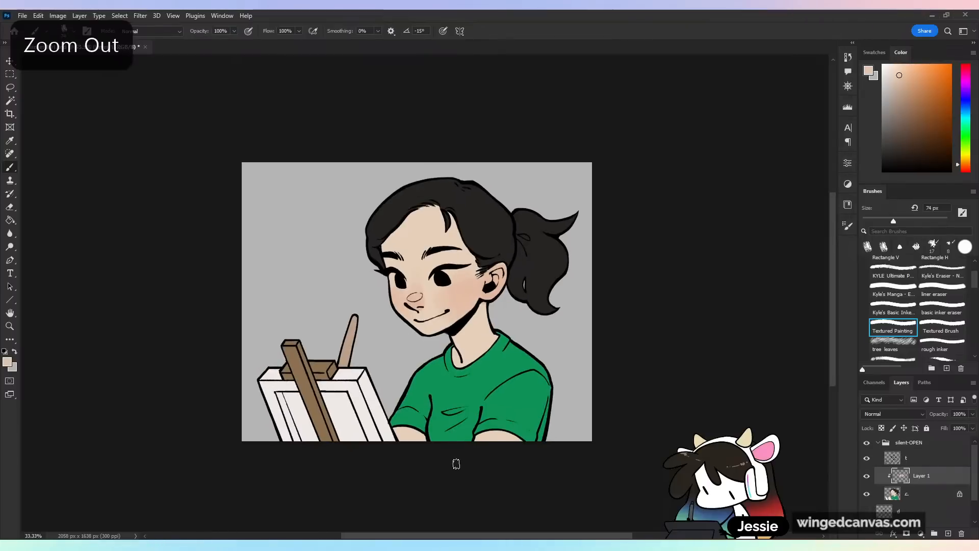
pyautogui.hotkey('ctrl', 'shift', 'h')
pyautogui.hotkey('ctrl', '+')
pyautogui.hotkey('ctrl', 's')
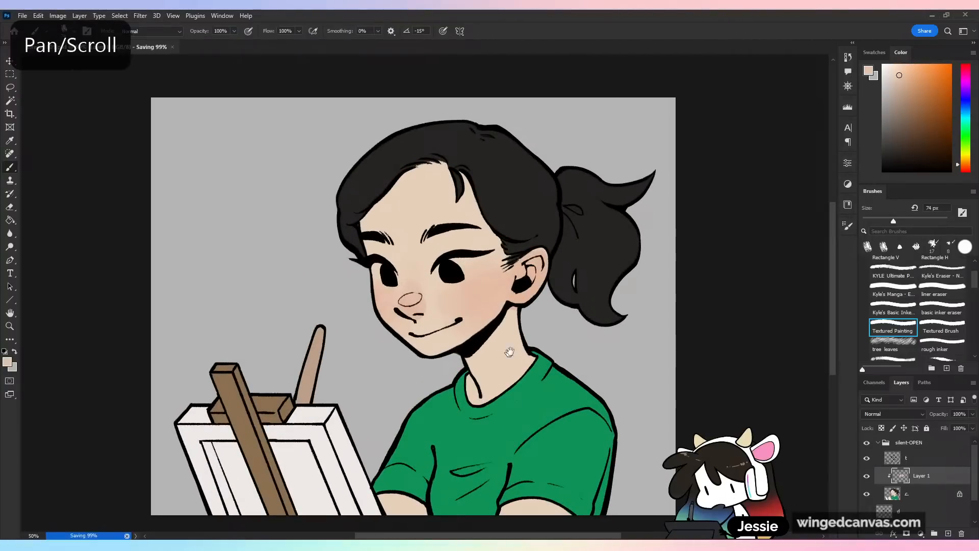
pyautogui.moveTo(510, 350); pyautogui.dragTo(556, 301)
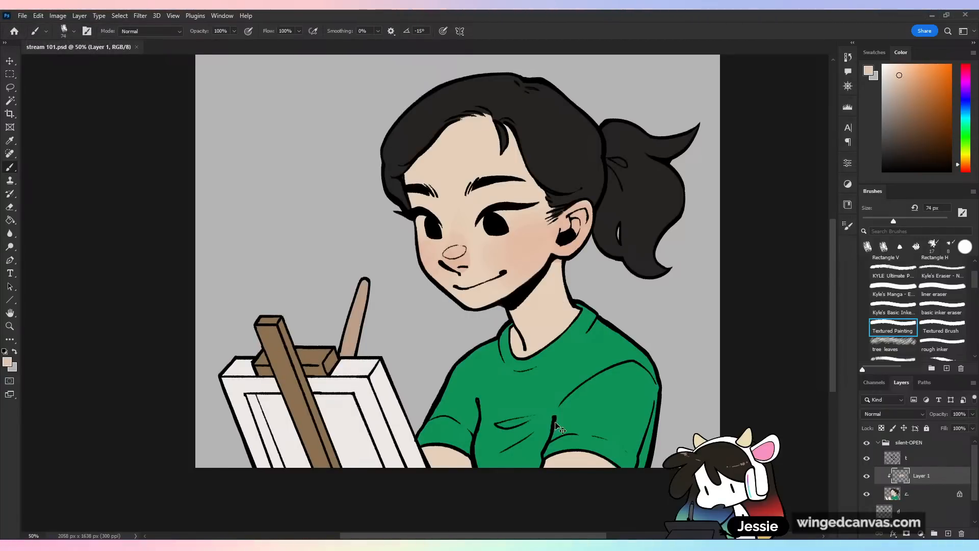
# - Close the Layer Style dialog without changes and rename the clipped blush layer to b
pyautogui.hotkey('ctrl', '-')
pyautogui.hotkey('ctrl', '+')
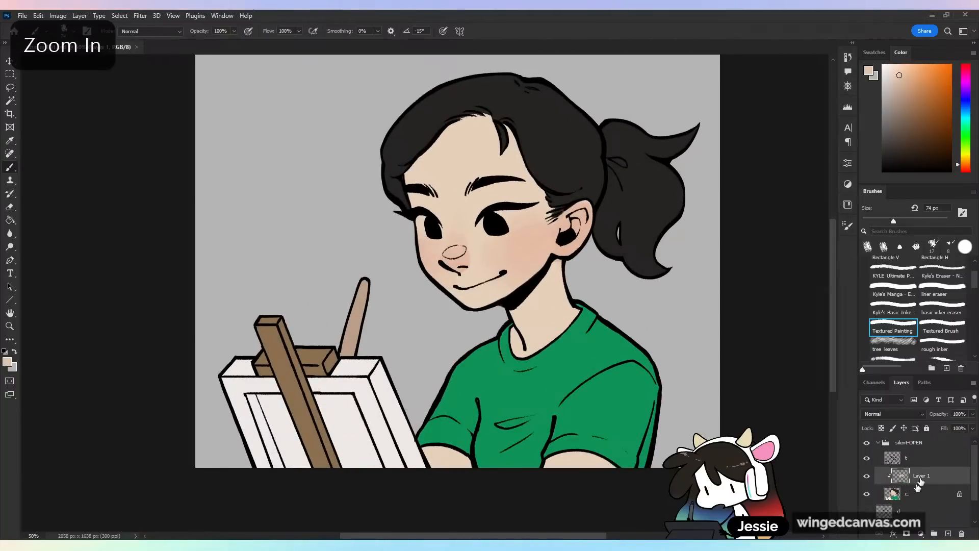
pyautogui.doubleClick(920, 481)
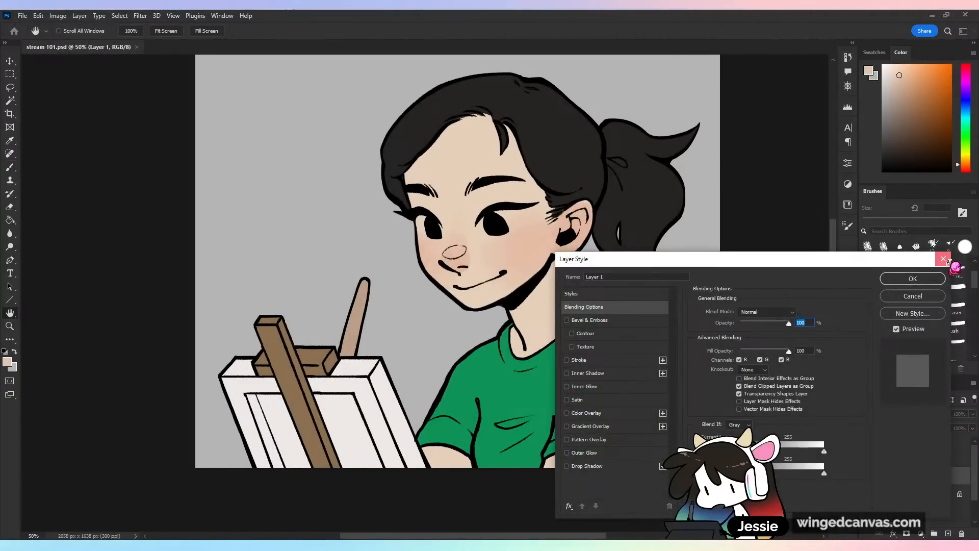
pyautogui.click(945, 259)
pyautogui.write('b')
pyautogui.press('Return')
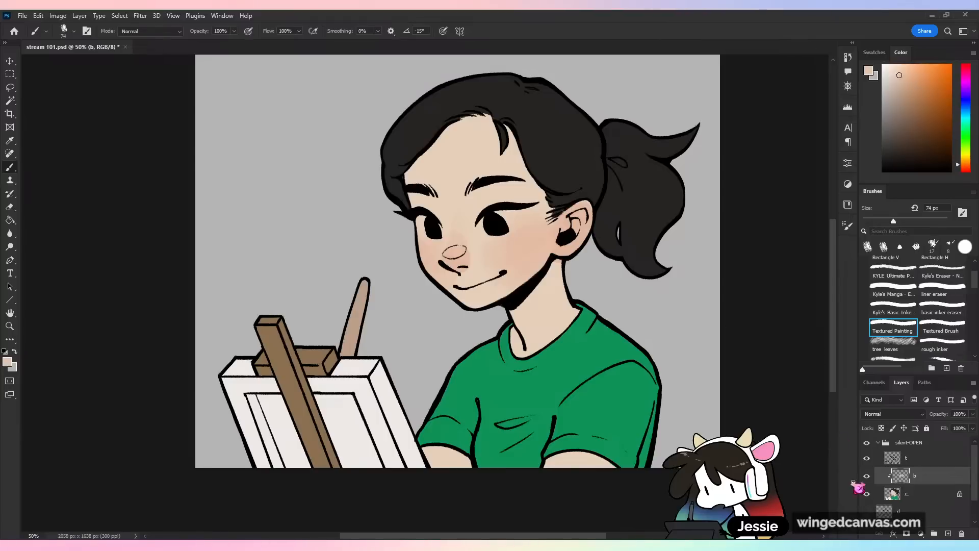
# - Lock the transparent pixels of line-art layer t, choose the Textured Brush, and derive a muted reddish brown from the sampled skin colour
pyautogui.click(898, 457)
pyautogui.click(881, 427)
pyautogui.click(938, 334)
pyautogui.keyDown('alt'); pyautogui.click(529, 282); pyautogui.keyUp('alt')
pyautogui.moveTo(965, 165); pyautogui.dragTo(965, 168)
pyautogui.moveTo(910, 98); pyautogui.dragTo(921, 108)
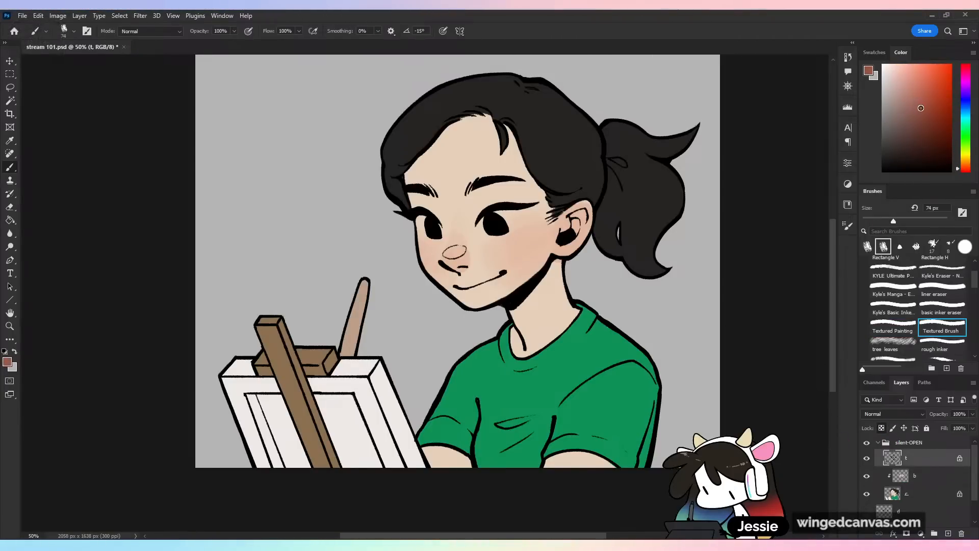
# - With a 50 px brush and a darker reddish brown, recolour the jaw shadow, inner ear, mouth and neck lines
pyautogui.hotkey('ctrl', '=')
pyautogui.moveTo(524, 291); pyautogui.dragTo(544, 307)
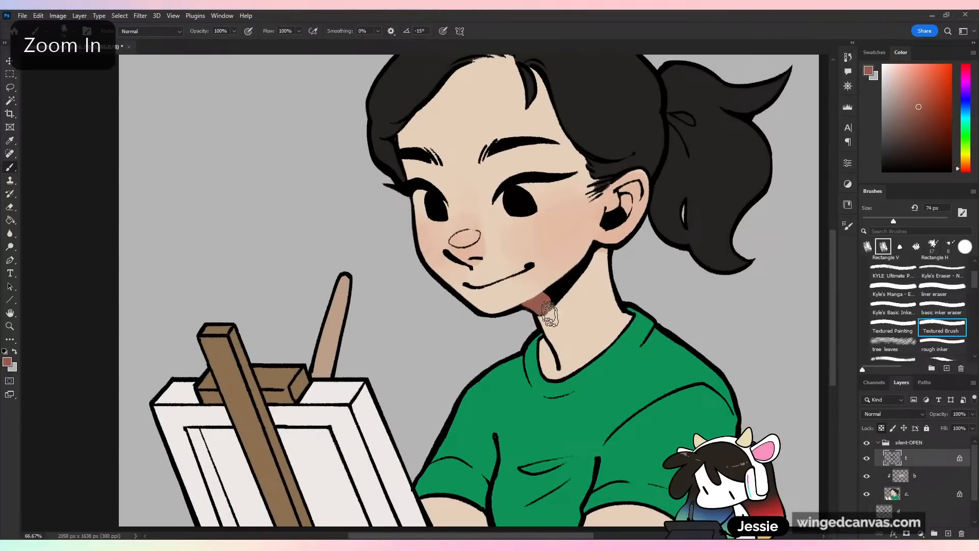
pyautogui.hotkey('ctrl', 'z')
pyautogui.click(883, 221)
pyautogui.moveTo(914, 128); pyautogui.dragTo(927, 125)
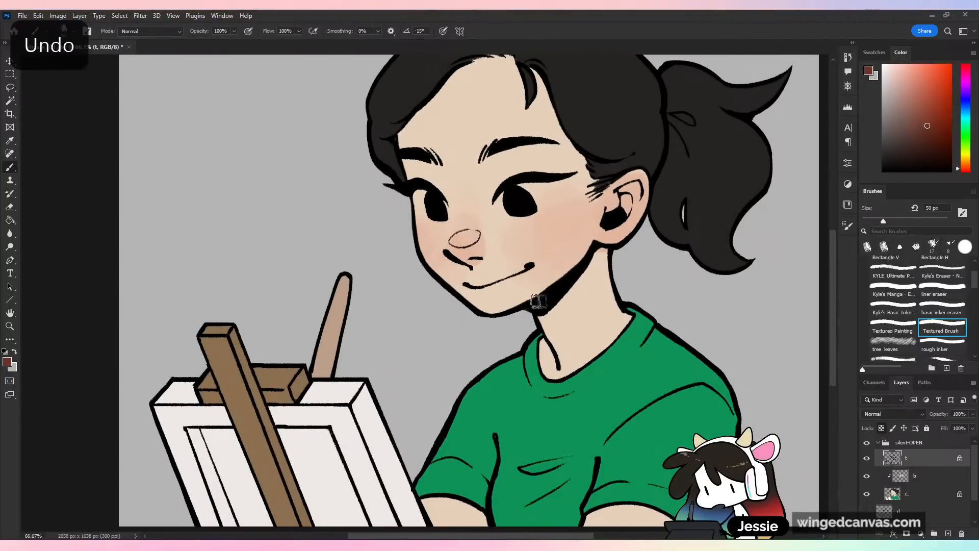
pyautogui.moveTo(515, 294)
pyautogui.mouseDown()
pyautogui.moveTo(535, 301)
pyautogui.moveTo(544, 269)
pyautogui.moveTo(545, 303)
pyautogui.moveTo(559, 285)
pyautogui.moveTo(559, 298)
pyautogui.moveTo(632, 201)
pyautogui.mouseUp()
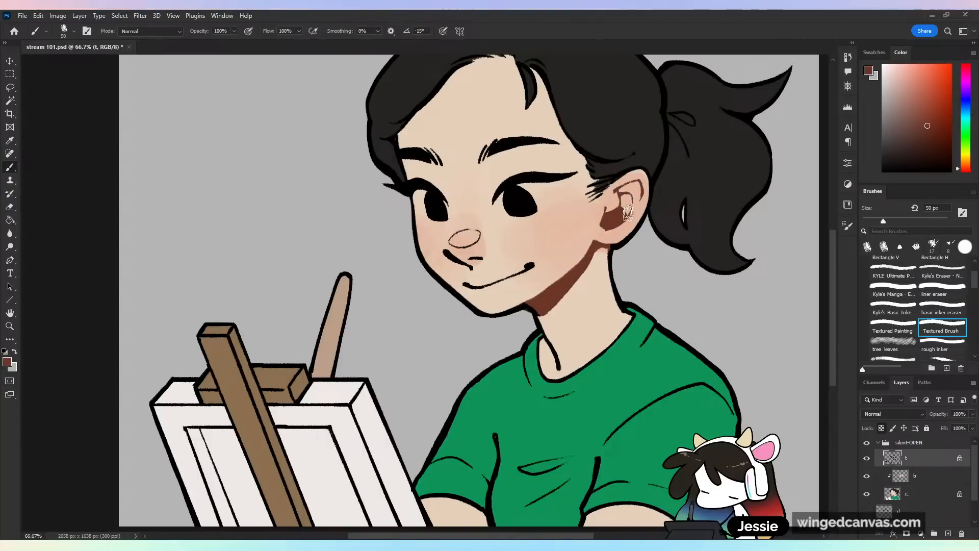
pyautogui.moveTo(475, 286); pyautogui.dragTo(530, 266)
pyautogui.moveTo(546, 339); pyautogui.dragTo(558, 362)
# - Sample the shirt green, shift it to a dark teal, and recolour the shirt's collar and fold lines with an 84 px brush
pyautogui.hotkey('ctrl', '-')
pyautogui.hotkey('ctrl', '-')
pyautogui.hotkey('ctrl', '+')
pyautogui.keyDown('alt'); pyautogui.click(605, 339); pyautogui.keyUp('alt')
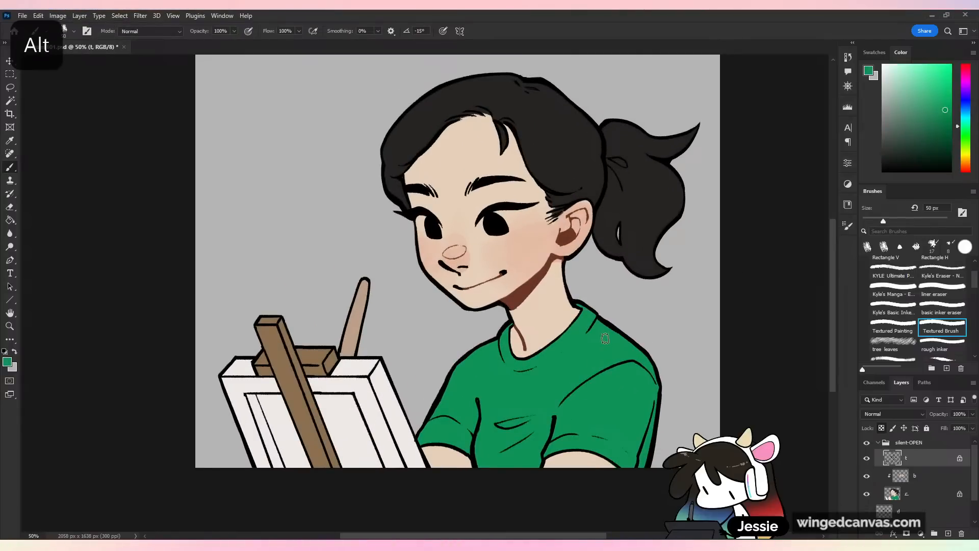
pyautogui.click(968, 123)
pyautogui.click(932, 146)
pyautogui.click(898, 221)
pyautogui.moveTo(506, 361); pyautogui.dragTo(498, 349)
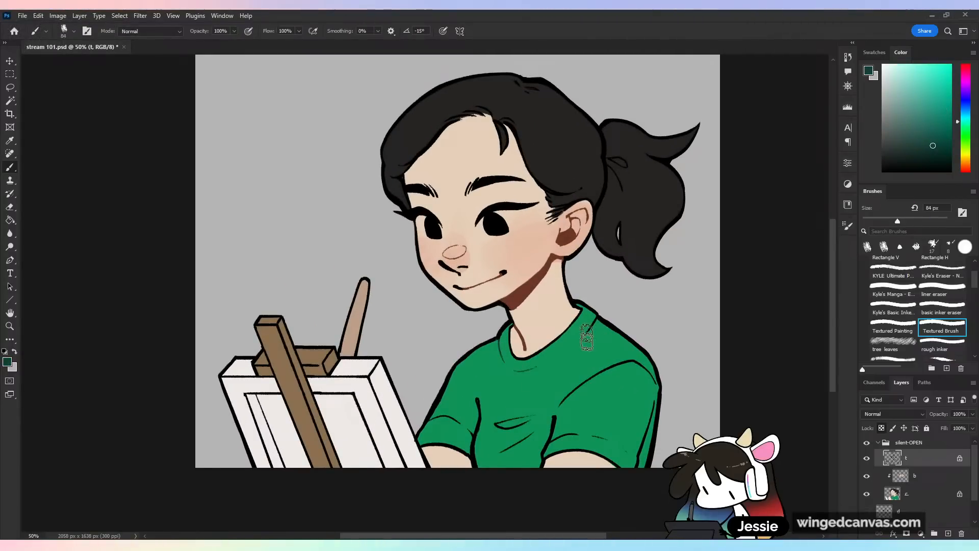
pyautogui.click(941, 130)
pyautogui.click(930, 142)
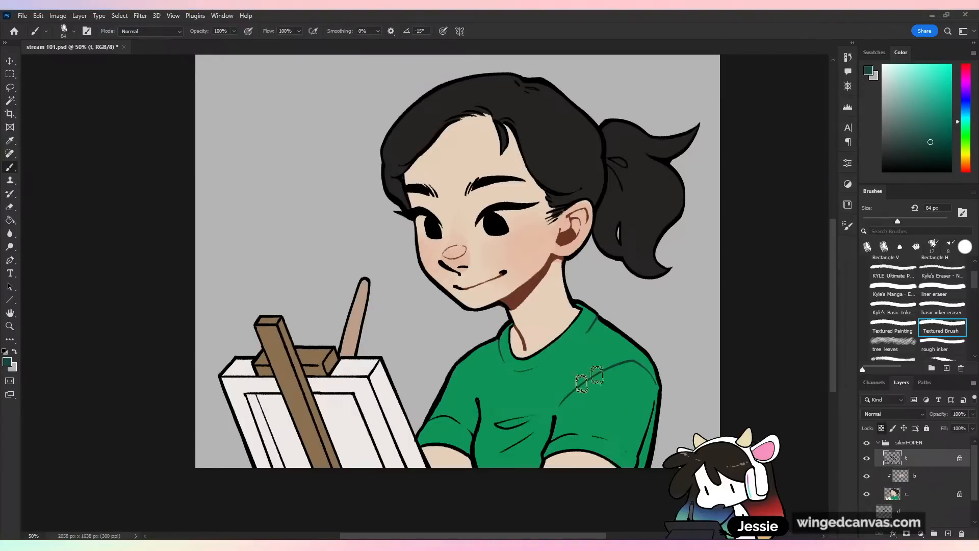
pyautogui.hotkey('ctrl', 'z')
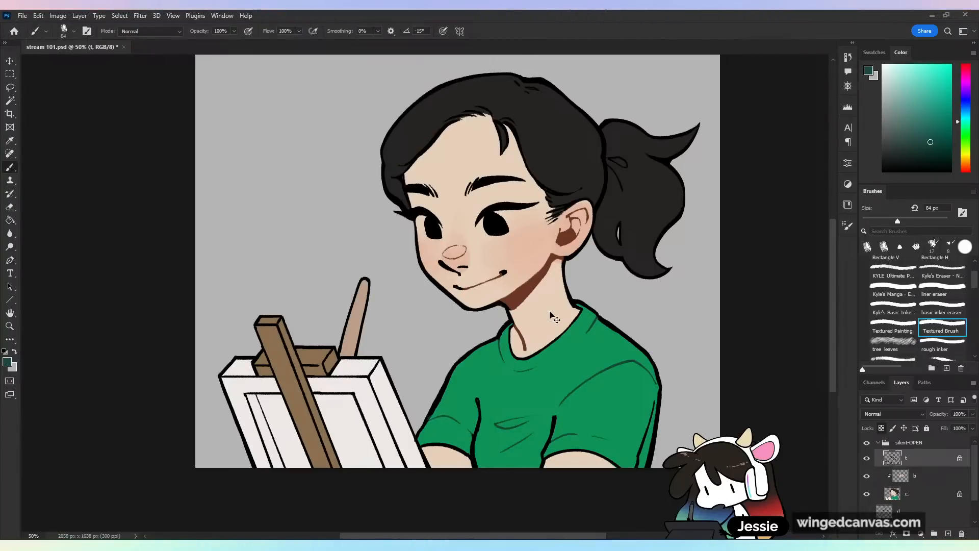
# - Examine the recoloured lines across the whole drawing with the canvas mirrored and at different zoom levels
pyautogui.hotkey('ctrl', '-')
pyautogui.hotkey('ctrl', 'shift', 'h')
pyautogui.hotkey('ctrl', 'shift', 'h')
pyautogui.hotkey('ctrl', '+')
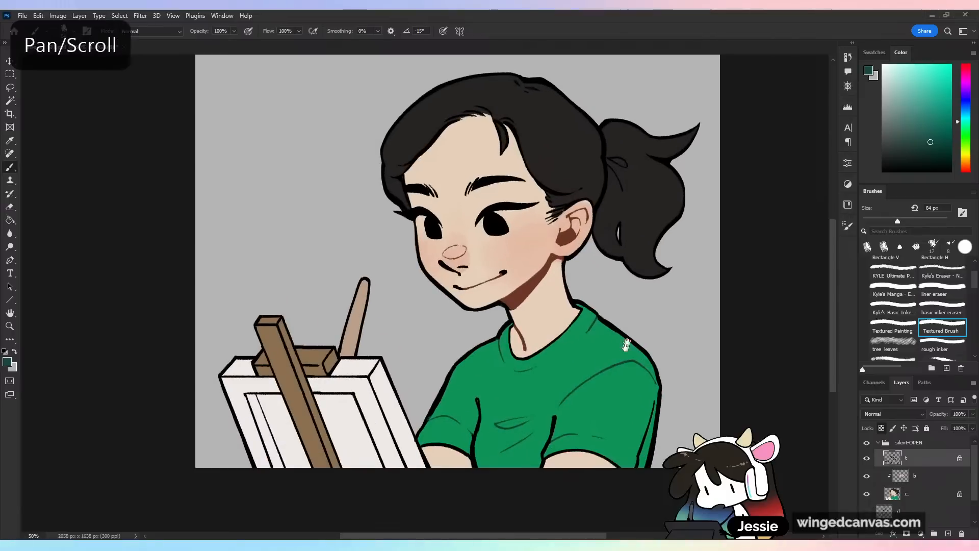
pyautogui.moveTo(618, 339); pyautogui.dragTo(615, 381)
pyautogui.hotkey('ctrl', '+')
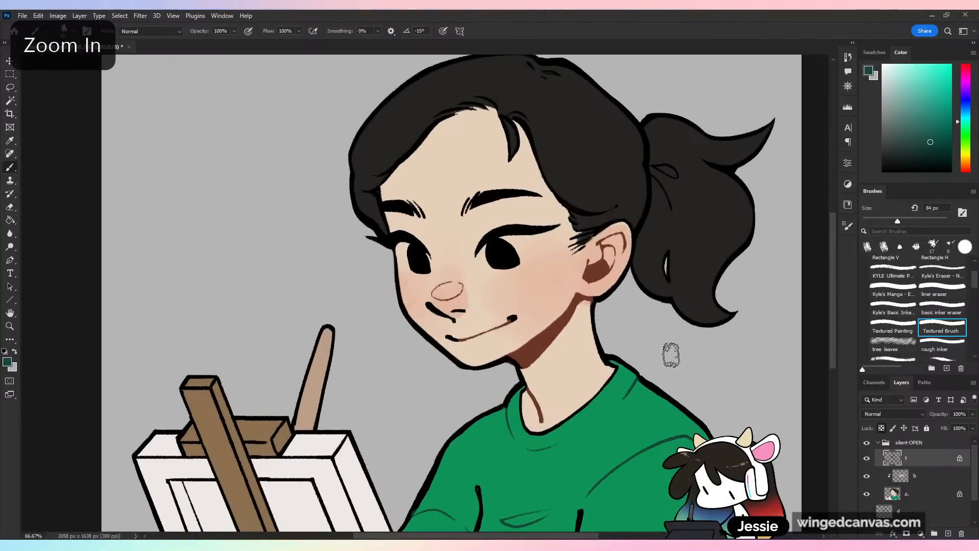
pyautogui.hotkey('ctrl', '-')
pyautogui.keyDown('alt'); pyautogui.click(592, 385); pyautogui.keyUp('alt')
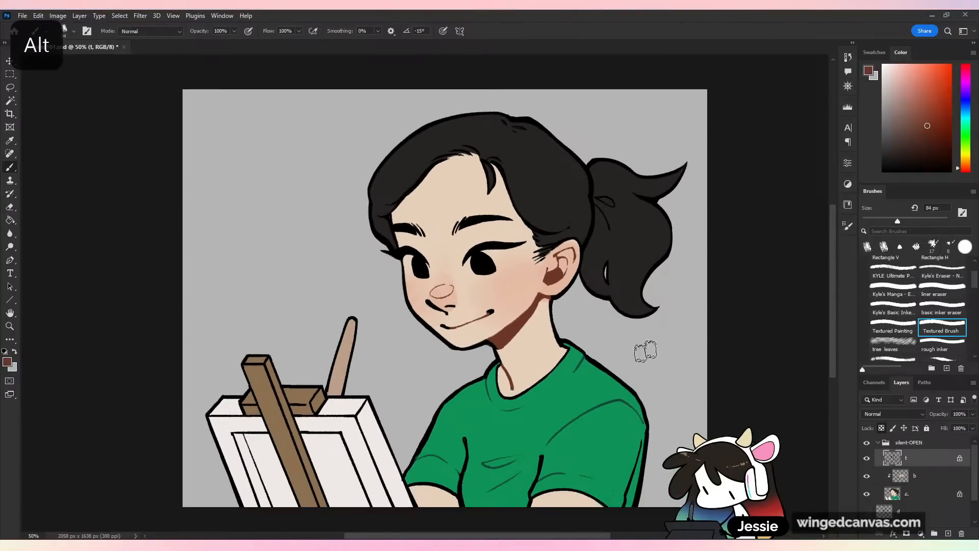
pyautogui.hotkey('ctrl', '-')
pyautogui.press('h')
pyautogui.press('h')
pyautogui.hotkey('ctrl', '+')
pyautogui.hotkey('ctrl', '+')
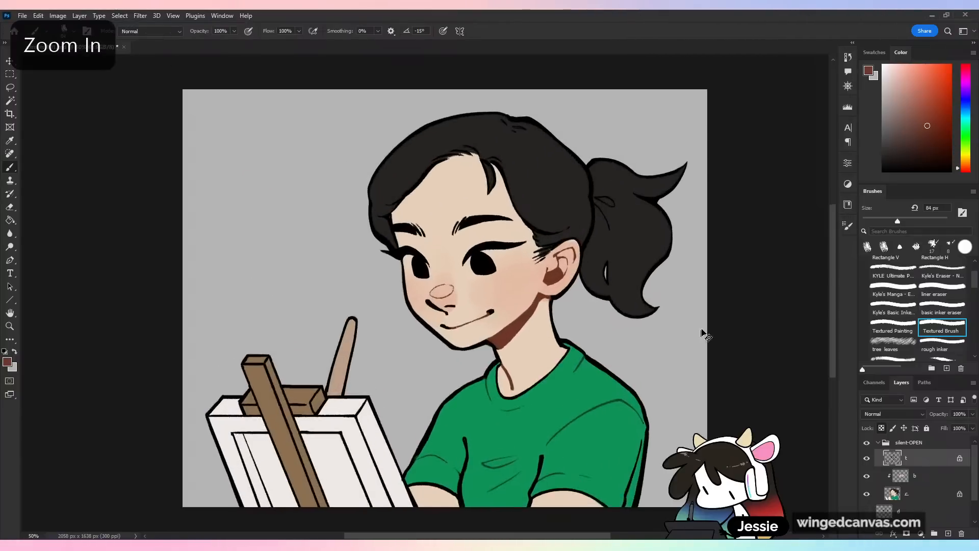
# - Try a darker reddish brown on the shadow beneath the jaw
pyautogui.click(935, 142)
pyautogui.moveTo(533, 355); pyautogui.dragTo(566, 319)
pyautogui.hotkey('ctrl', '-')
pyautogui.hotkey('ctrl', 'z')
# - Repaint the jaw shadow in a lighter reddish brown with a 42 px brush and check it on the mirrored canvas
pyautogui.hotkey('ctrl', '+')
pyautogui.keyDown('alt'); pyautogui.click(552, 322); pyautogui.keyUp('alt')
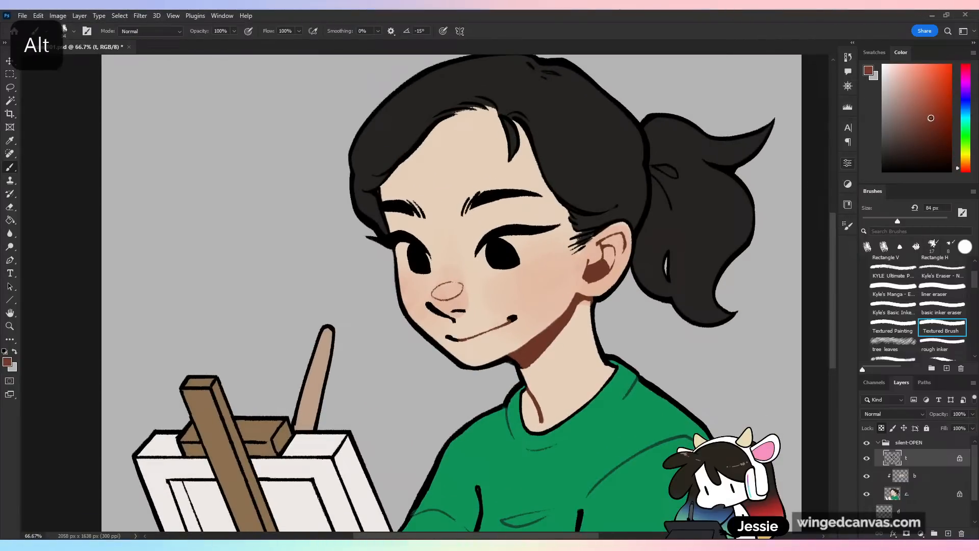
pyautogui.click(879, 221)
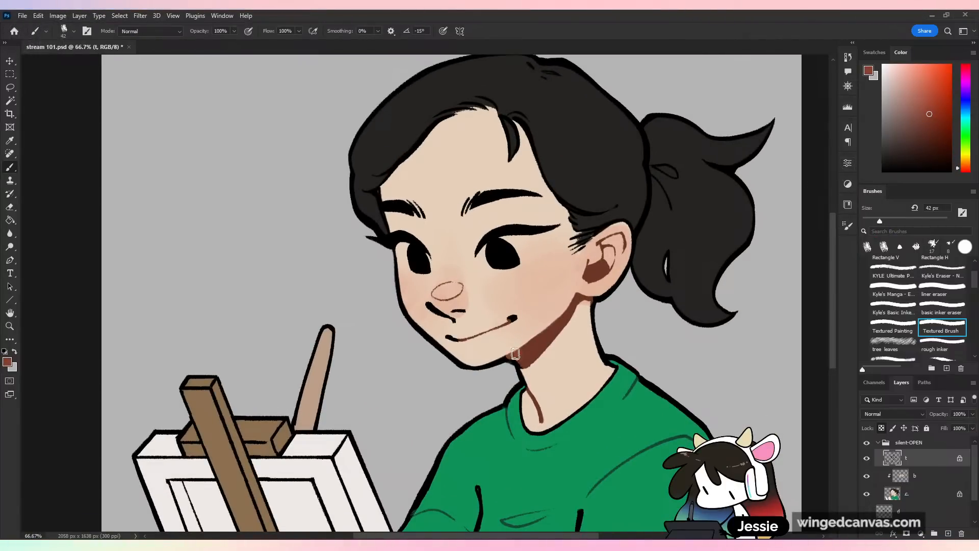
pyautogui.moveTo(531, 373)
pyautogui.mouseDown()
pyautogui.moveTo(532, 335)
pyautogui.moveTo(549, 353)
pyautogui.moveTo(579, 317)
pyautogui.mouseUp()
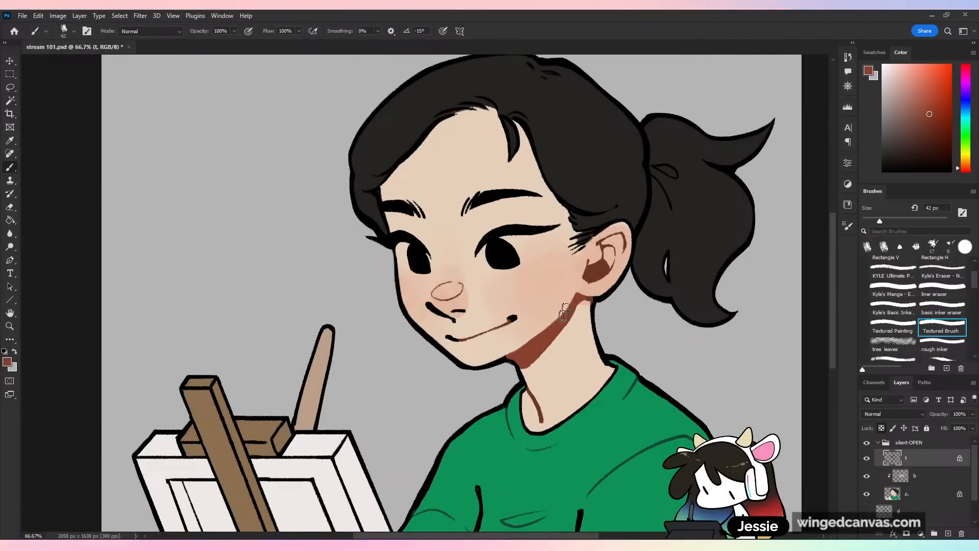
pyautogui.hotkey('ctrl', '-')
pyautogui.hotkey('ctrl', '-')
pyautogui.hotkey('ctrl', '-')
pyautogui.hotkey('ctrl', 'shift', 'h')
pyautogui.hotkey('ctrl', 'shift', 'h')
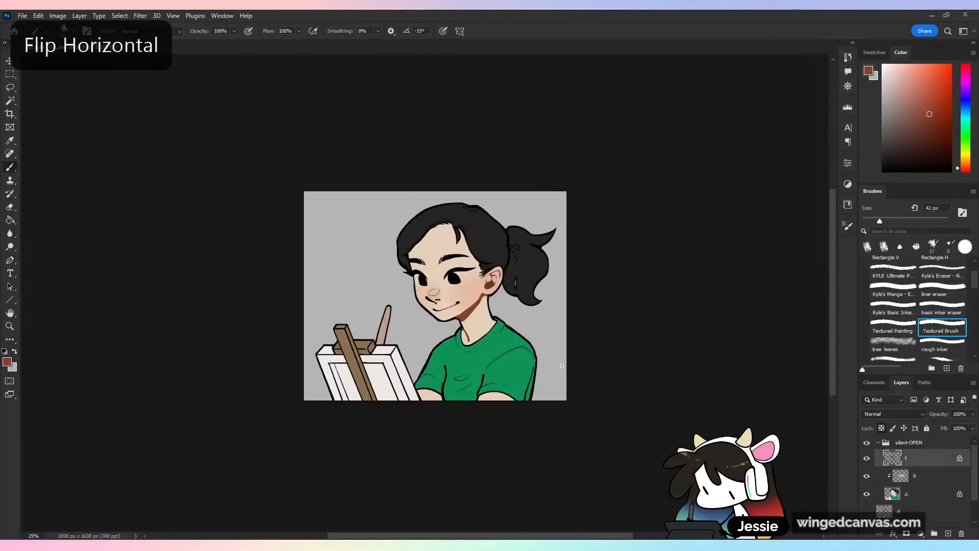
# - Sample the easel's wood colour, choose a darker reddish brown, and recolour the inner lines of the easel post and crossbar block
pyautogui.hotkey('ctrl', '+')
pyautogui.hotkey('ctrl', '+')
pyautogui.moveTo(541, 219); pyautogui.dragTo(662, 103)
pyautogui.hotkey('ctrl', '+')
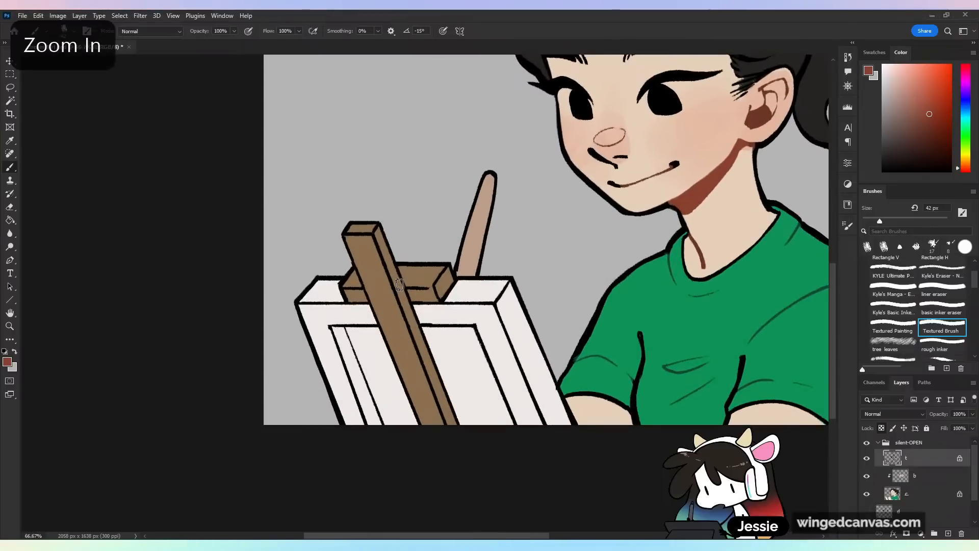
pyautogui.keyDown('alt'); pyautogui.click(419, 269); pyautogui.keyUp('alt')
pyautogui.click(919, 142)
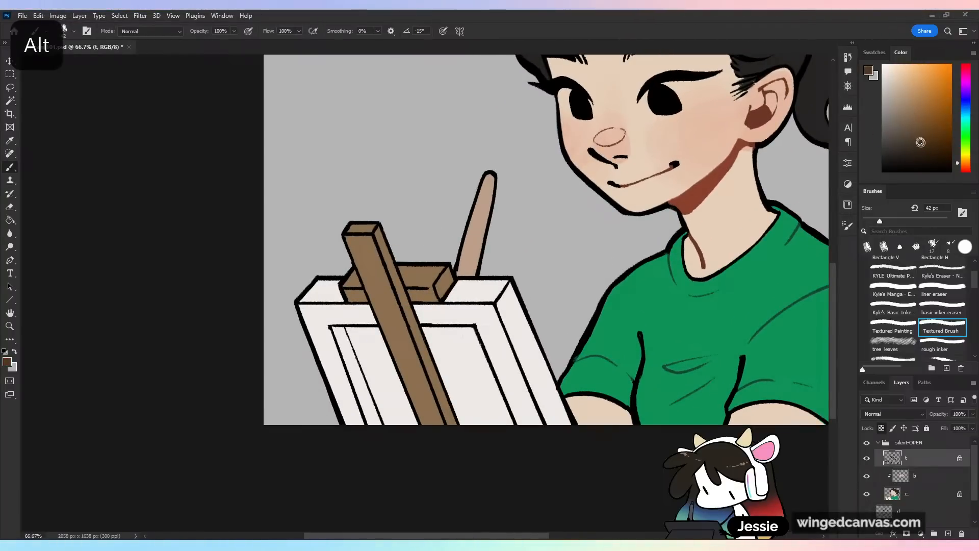
pyautogui.click(965, 166)
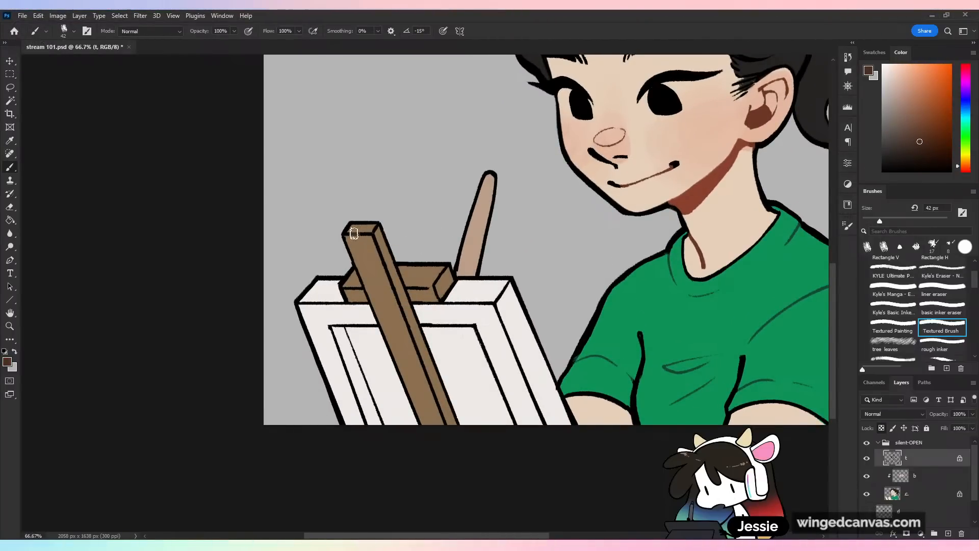
pyautogui.moveTo(371, 237)
pyautogui.mouseDown()
pyautogui.moveTo(351, 236)
pyautogui.moveTo(374, 232)
pyautogui.moveTo(448, 442)
pyautogui.mouseUp()
pyautogui.hotkey('ctrl', 'z')
pyautogui.click(922, 134)
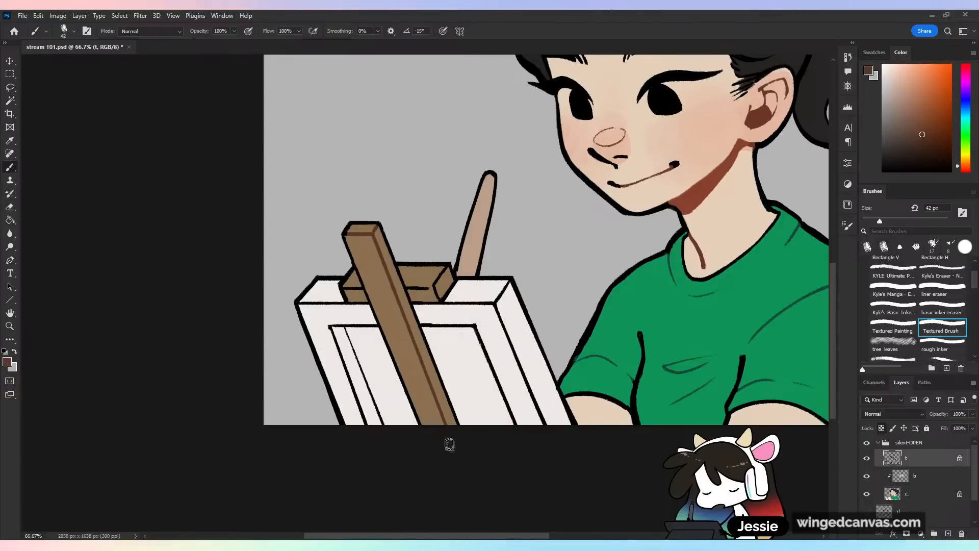
pyautogui.moveTo(410, 285); pyautogui.dragTo(434, 292)
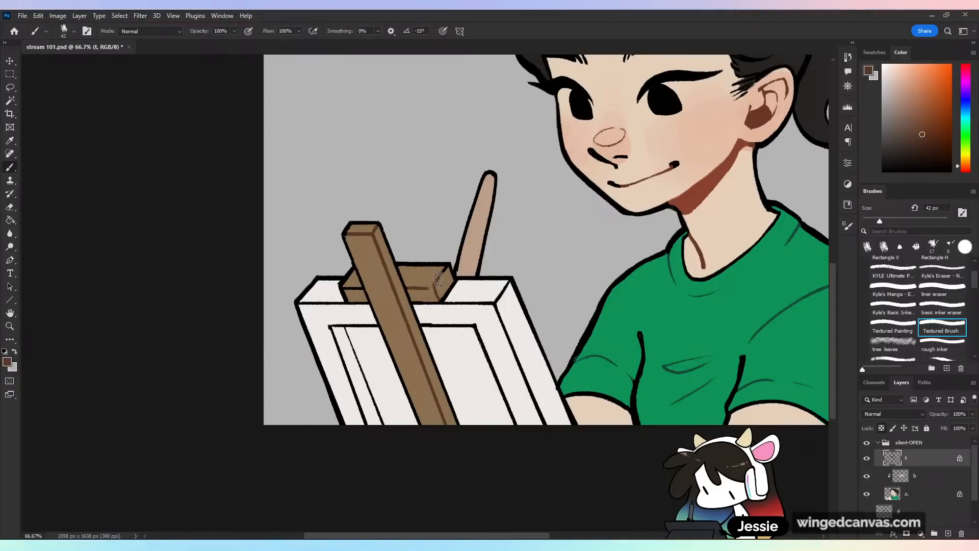
# - Sample the canvas's off-white, darken it to a warm grey, and recolour the canvas's front edge lines with it
pyautogui.keyDown('alt'); pyautogui.click(372, 357); pyautogui.keyUp('alt')
pyautogui.moveTo(892, 87); pyautogui.dragTo(893, 107)
pyautogui.moveTo(333, 329)
pyautogui.mouseDown()
pyautogui.moveTo(369, 427)
pyautogui.moveTo(345, 337)
pyautogui.moveTo(383, 424)
pyautogui.mouseUp()
pyautogui.hotkey('ctrl', 'z')
pyautogui.moveTo(445, 303)
pyautogui.mouseDown()
pyautogui.moveTo(477, 303)
pyautogui.moveTo(505, 321)
pyautogui.moveTo(504, 286)
pyautogui.mouseUp()
pyautogui.moveTo(505, 325); pyautogui.dragTo(543, 424)
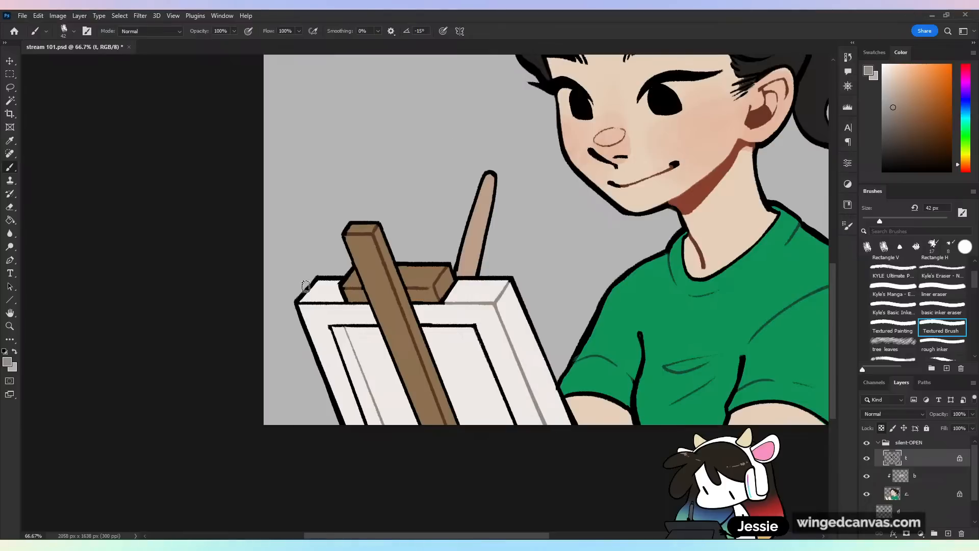
# - Recolour the canvas's remaining inner frame lines grey, check the drawing mirrored, and save it
pyautogui.hotkey('ctrl', '-')
pyautogui.hotkey('ctrl', '-')
pyautogui.hotkey('ctrl', '-')
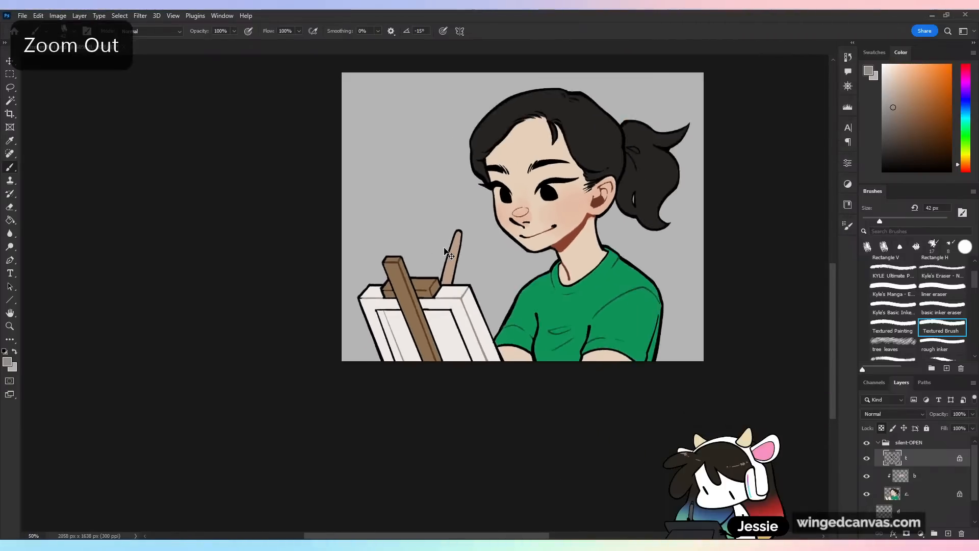
pyautogui.hotkey('ctrl', 'shift', 'h')
pyautogui.hotkey('ctrl', 'shift', 'h')
pyautogui.hotkey('ctrl', '+')
pyautogui.hotkey('ctrl', '+')
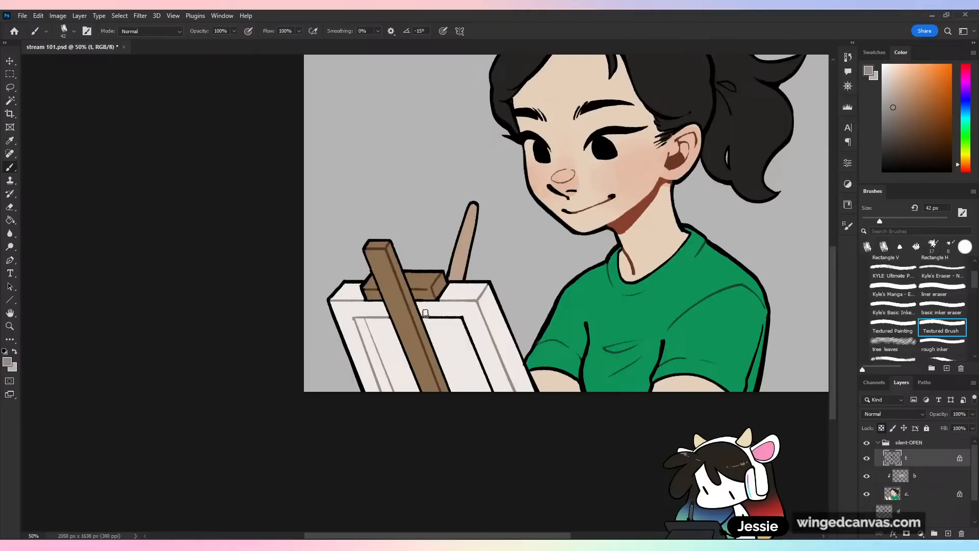
pyautogui.hotkey('ctrl', '-')
pyautogui.press('space')
pyautogui.hotkey('ctrl', 's')
# - Try filling the black outlines with a dark reddish brown using the Paint Bucket
pyautogui.moveTo(702, 250); pyautogui.dragTo(618, 304)
pyautogui.hotkey('ctrl', '+')
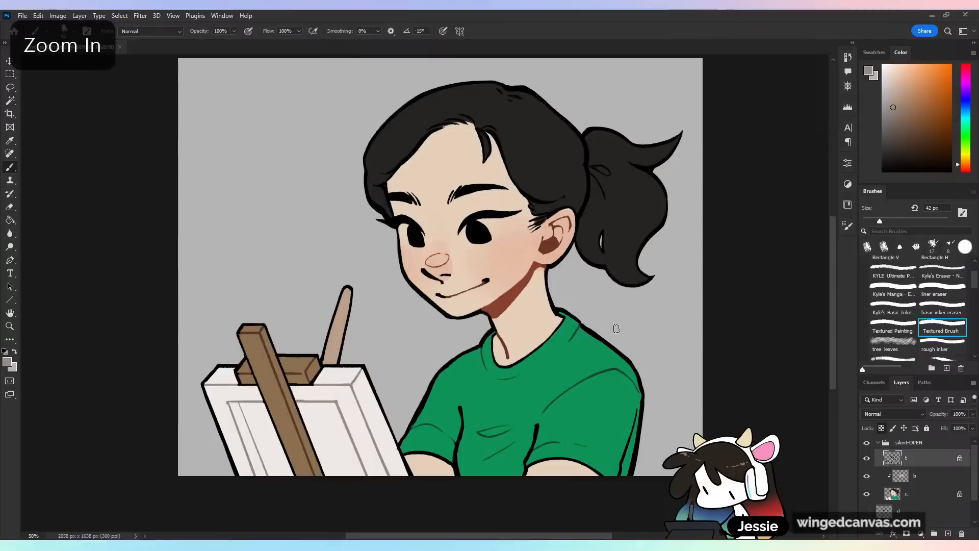
pyautogui.hotkey('ctrl', '-')
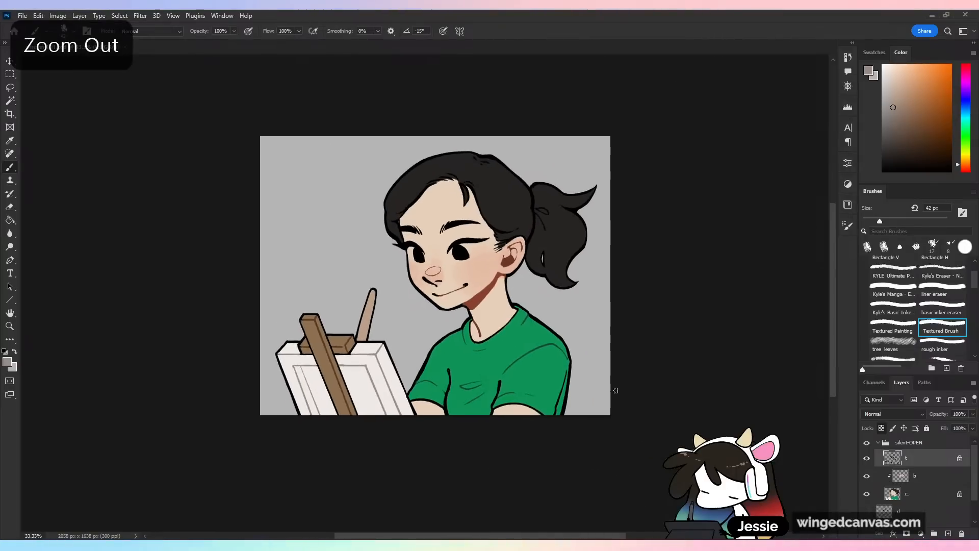
pyautogui.hotkey('ctrl', '+')
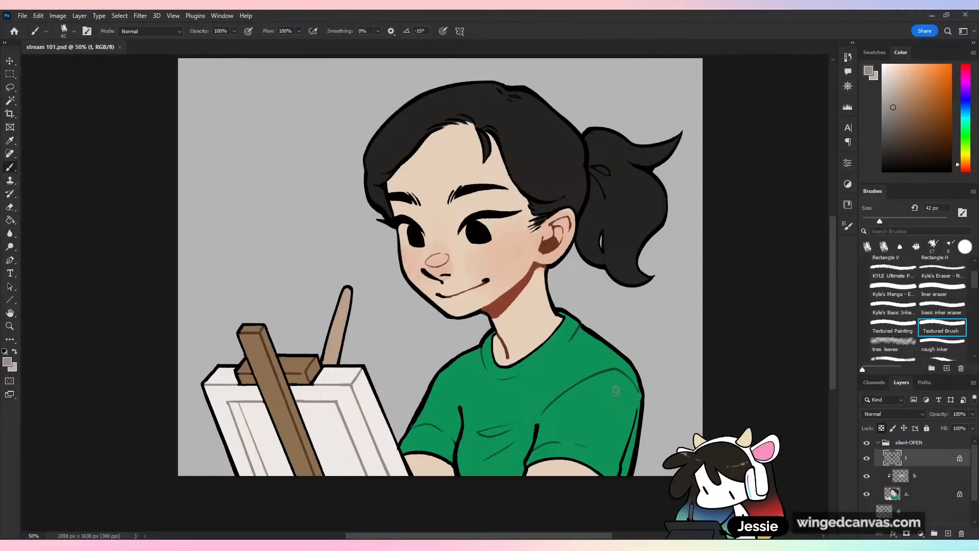
pyautogui.keyDown('alt'); pyautogui.click(478, 237); pyautogui.keyUp('alt')
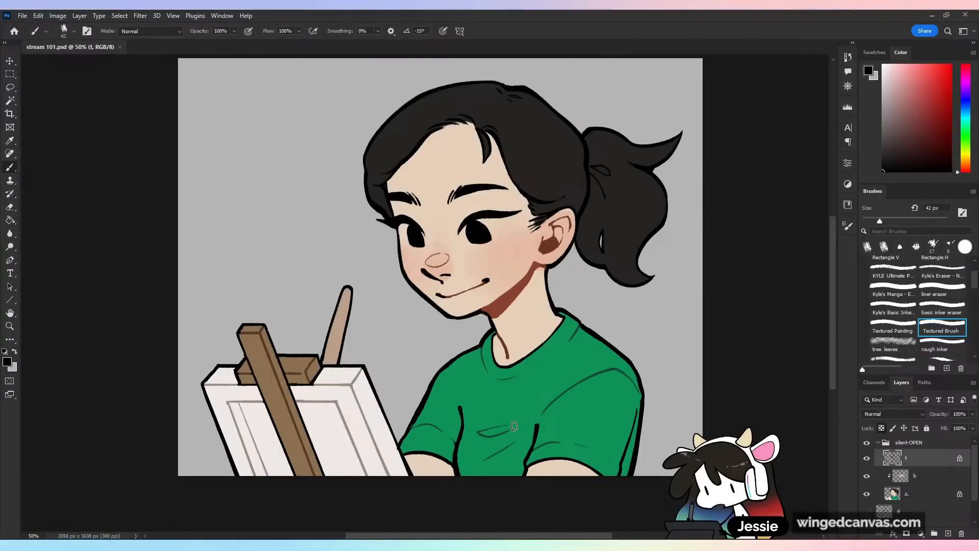
pyautogui.moveTo(969, 172); pyautogui.dragTo(968, 168)
pyautogui.click(930, 161)
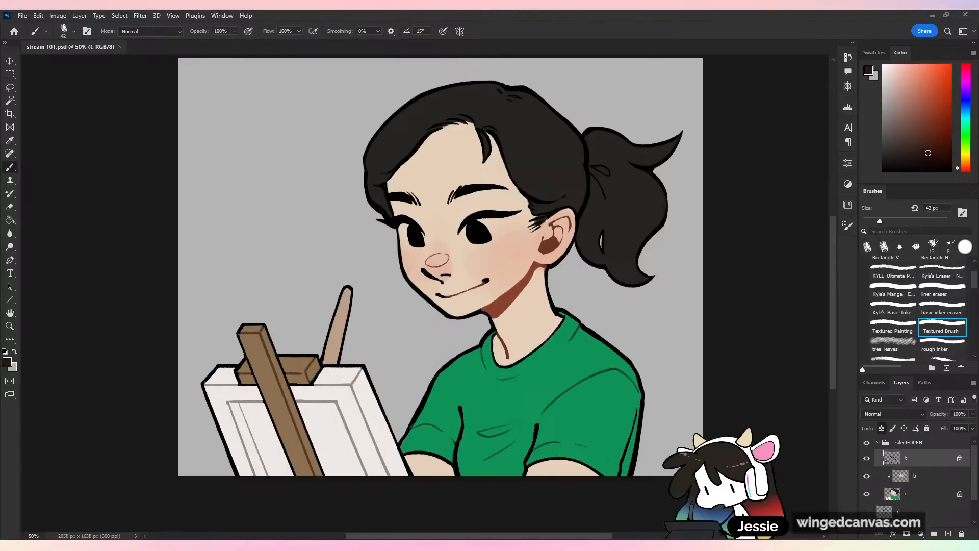
pyautogui.press('g')
pyautogui.click(594, 193)
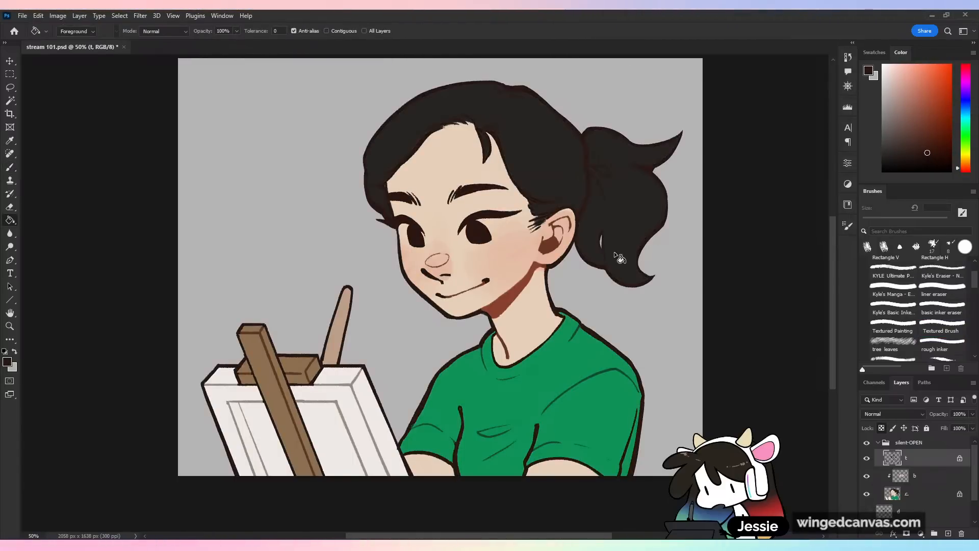
pyautogui.hotkey('ctrl', 'z')
# - Try a near-black brown fill on the outlines, undo it, and return to the brush
pyautogui.click(919, 165)
pyautogui.click(586, 189)
pyautogui.hotkey('ctrl', '-')
pyautogui.hotkey('ctrl', '+')
pyautogui.hotkey('ctrl', 'z')
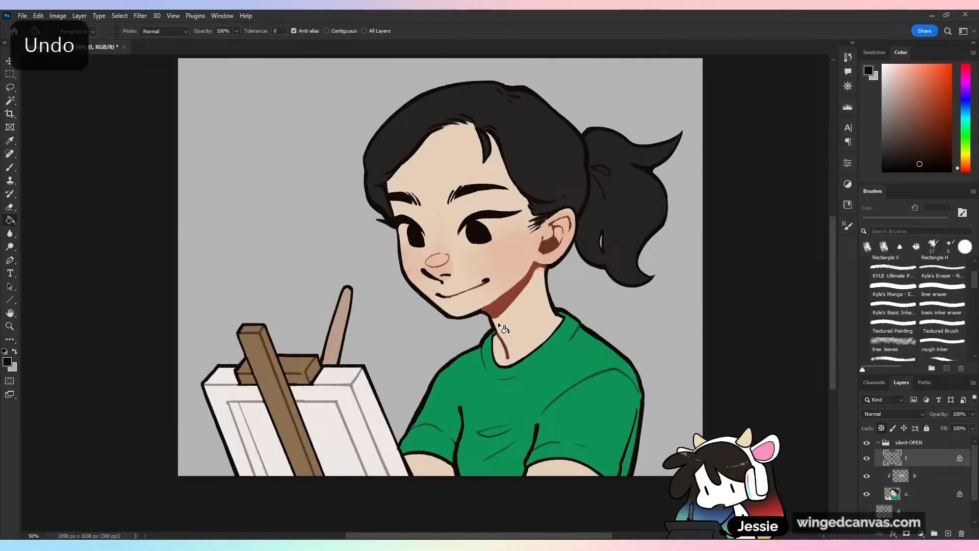
pyautogui.click(332, 31)
pyautogui.click(10, 166)
# - Examine the whole drawing at thumbnail size to judge how the colours read
pyautogui.hotkey('ctrl', '-')
pyautogui.hotkey('ctrl', '-')
pyautogui.hotkey('ctrl', '-')
pyautogui.hotkey('ctrl', '-')
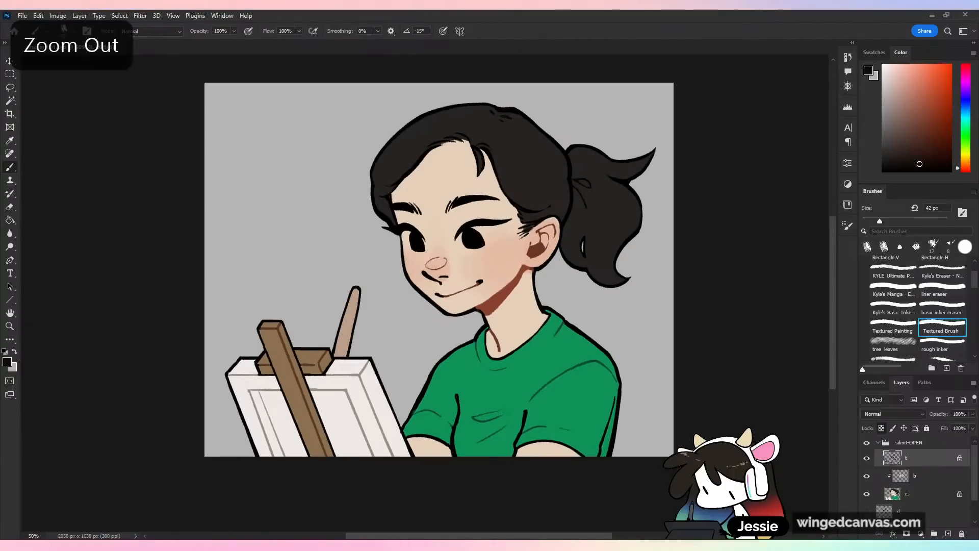
pyautogui.hotkey('ctrl', '-')
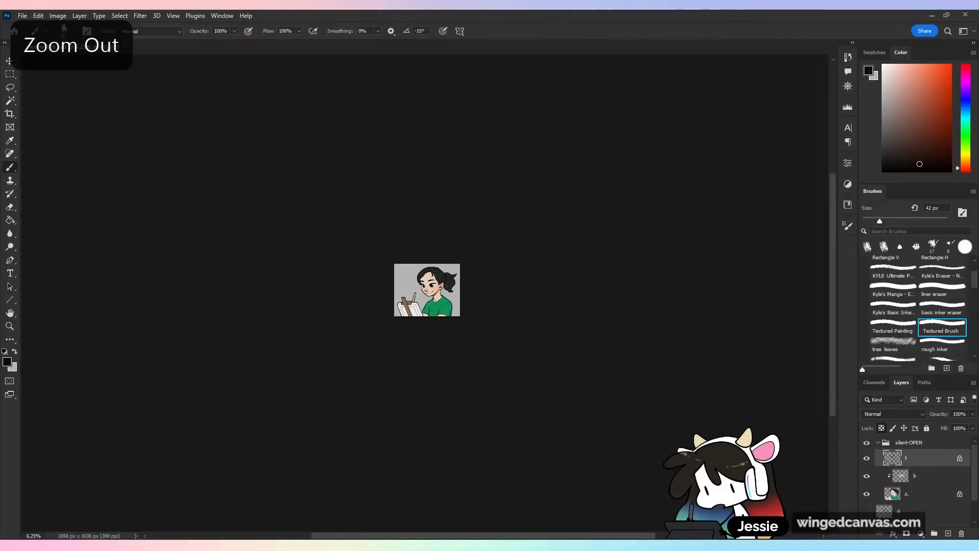
pyautogui.hotkey('ctrl', '+')
pyautogui.hotkey('ctrl', '+')
pyautogui.hotkey('ctrl', '+')
pyautogui.hotkey('ctrl', '+')
pyautogui.hotkey('ctrl', '+')
pyautogui.hotkey('ctrl', '+')
# - Try painting darker green shading on the shirt's sleeve, and undo the strokes
pyautogui.keyDown('alt'); pyautogui.click(516, 456); pyautogui.keyUp('alt')
pyautogui.keyDown('alt'); pyautogui.click(612, 396); pyautogui.keyUp('alt')
pyautogui.moveTo(632, 431); pyautogui.dragTo(629, 471)
pyautogui.hotkey('ctrl', 'z')
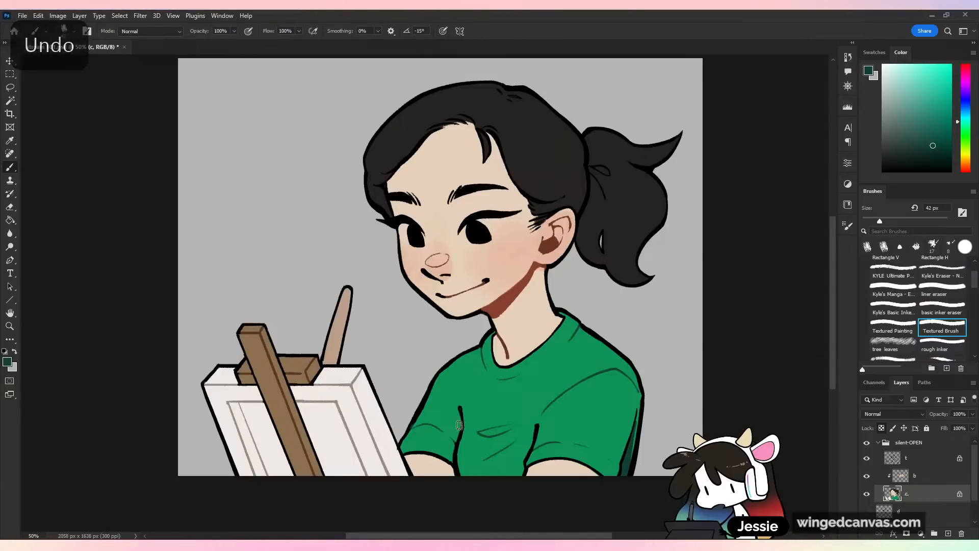
pyautogui.hotkey('ctrl', 'z')
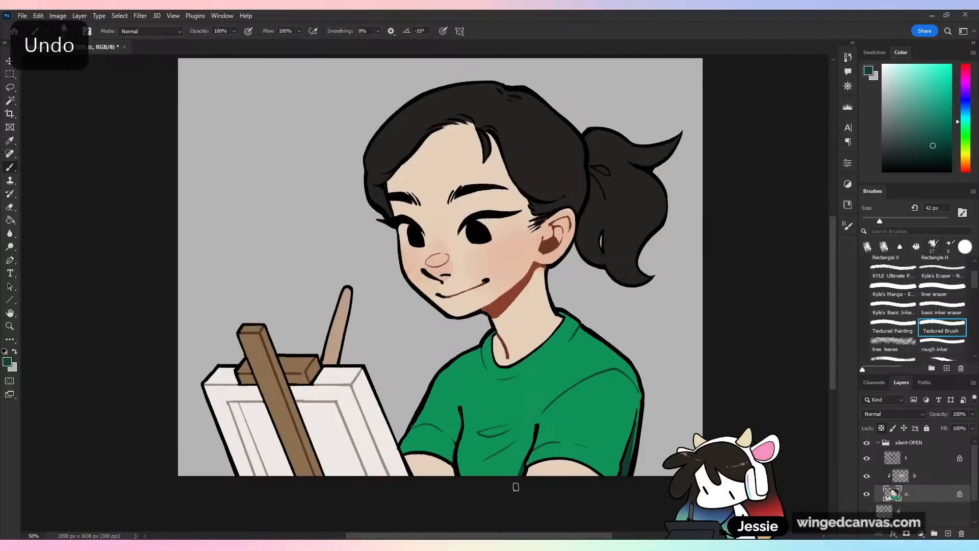
pyautogui.hotkey('ctrl', 'z')
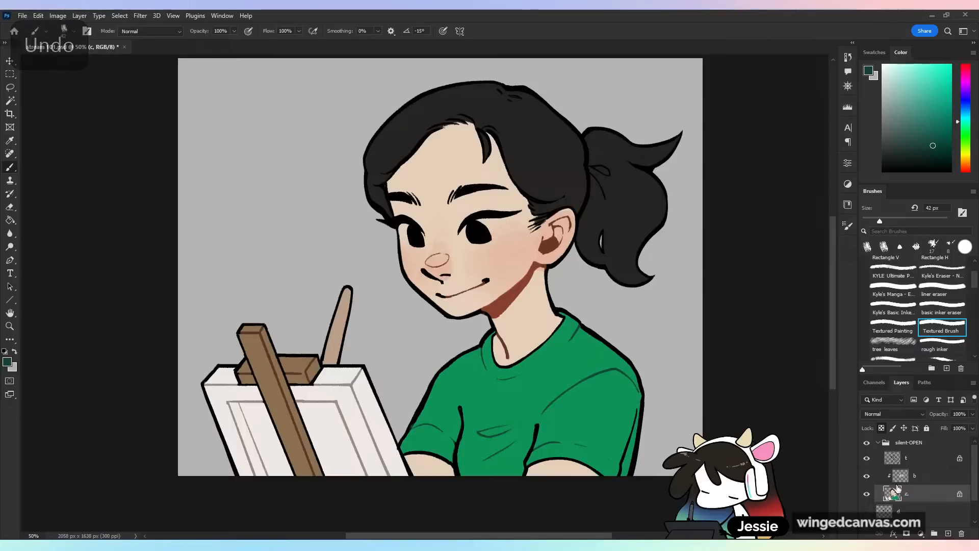
# - Shade the inner edge of the canvas frame with the grey sampled from its inner line
pyautogui.keyDown('alt'); pyautogui.click(232, 406); pyautogui.keyUp('alt')
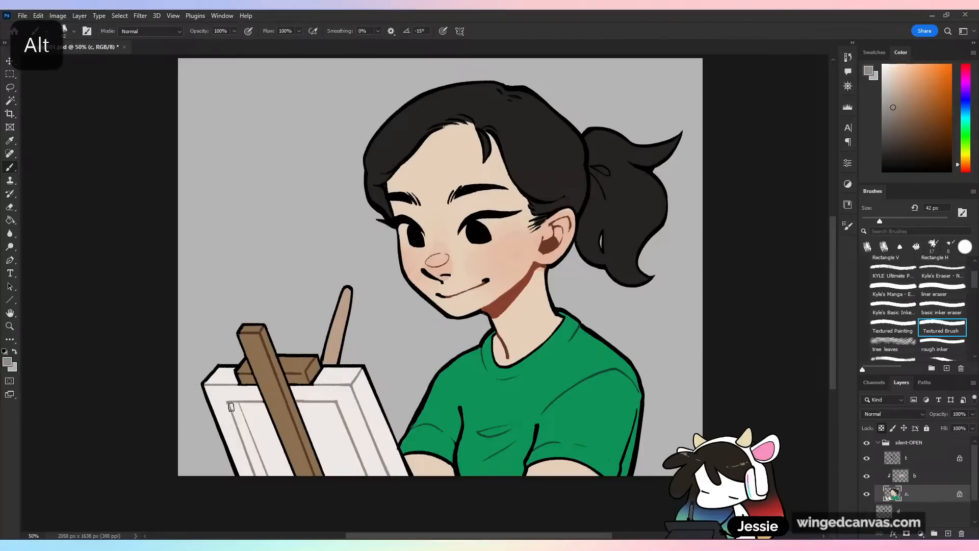
pyautogui.moveTo(230, 403)
pyautogui.mouseDown()
pyautogui.moveTo(266, 486)
pyautogui.moveTo(250, 446)
pyautogui.moveTo(265, 477)
pyautogui.mouseUp()
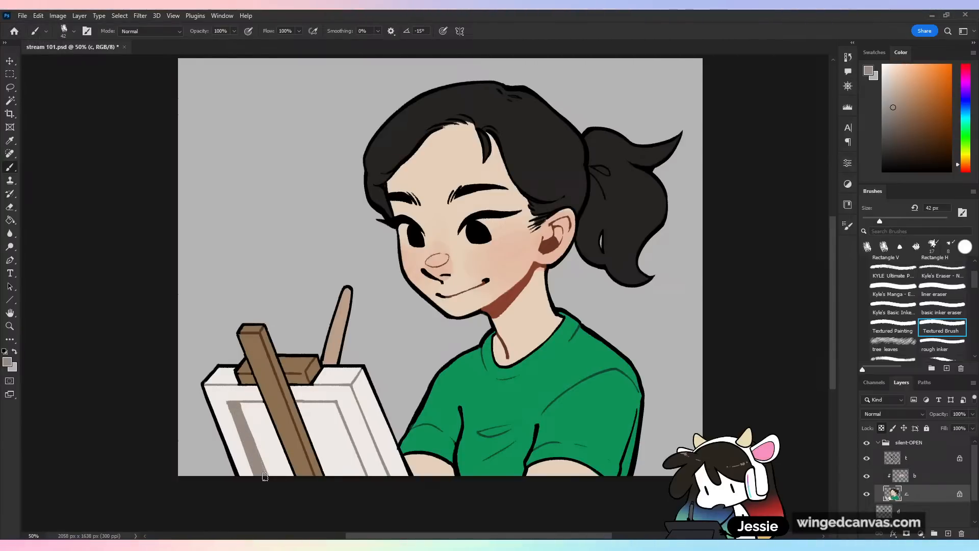
# - Paint grey shine highlights across the crown, front hair and ponytail, and save the drawing
pyautogui.keyDown('alt'); pyautogui.click(545, 169); pyautogui.keyUp('alt')
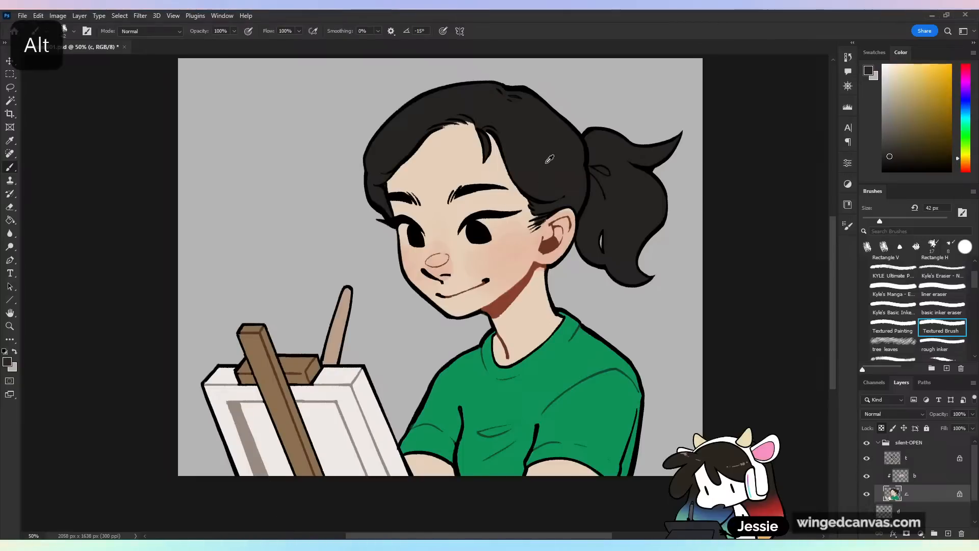
pyautogui.moveTo(508, 147)
pyautogui.mouseDown()
pyautogui.moveTo(514, 158)
pyautogui.moveTo(539, 152)
pyautogui.mouseUp()
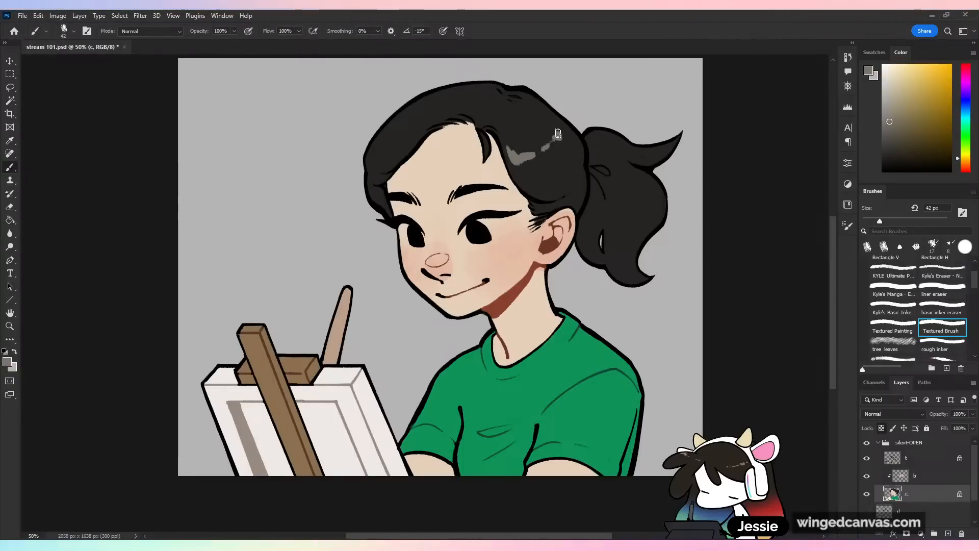
pyautogui.hotkey('ctrl', 'z')
pyautogui.hotkey('ctrl', 'z')
pyautogui.moveTo(548, 117)
pyautogui.mouseDown()
pyautogui.moveTo(557, 130)
pyautogui.moveTo(511, 151)
pyautogui.mouseUp()
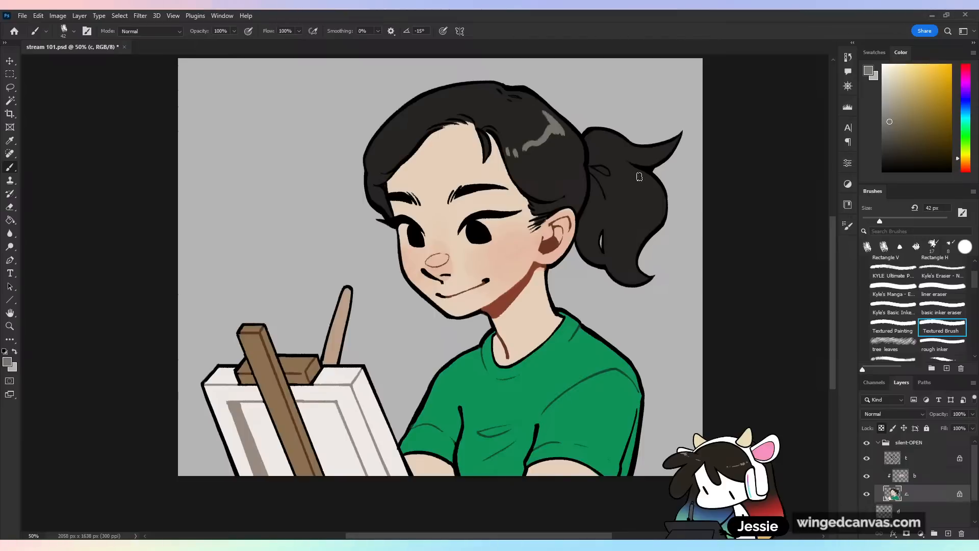
pyautogui.moveTo(643, 189); pyautogui.dragTo(625, 213)
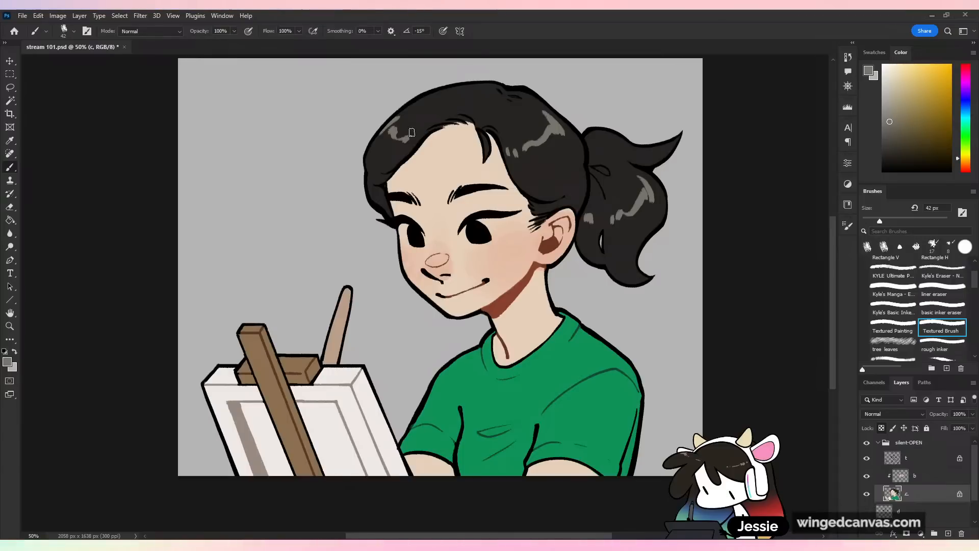
pyautogui.hotkey('ctrl', 's')
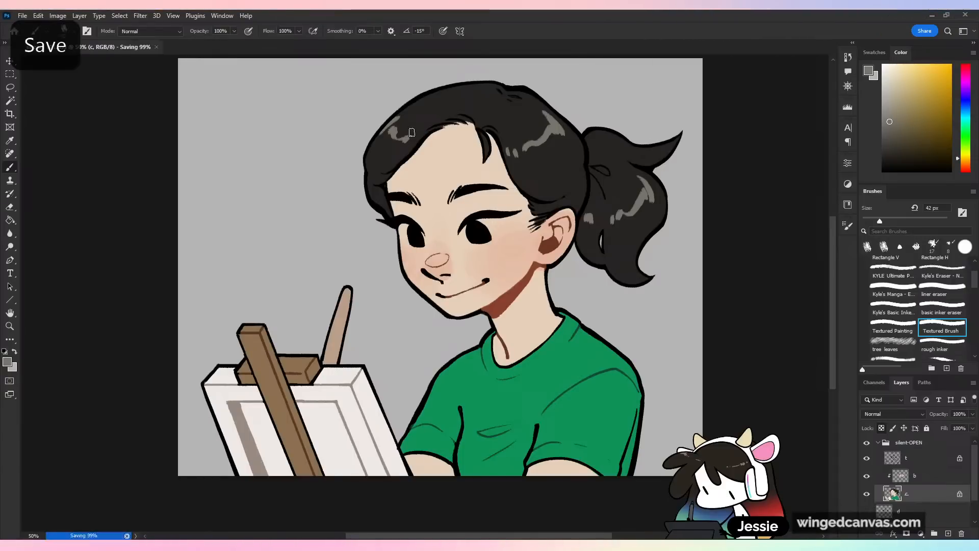
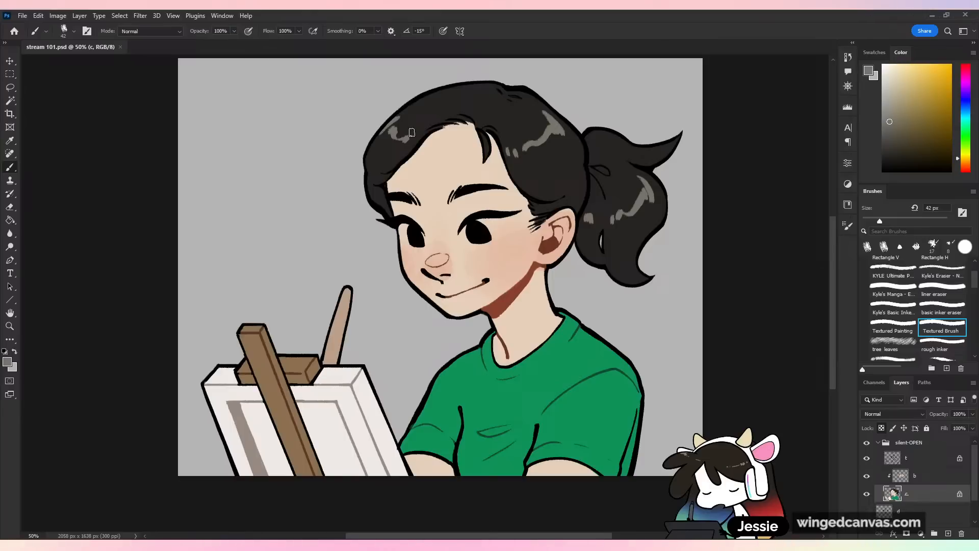
pyautogui.hotkey('ctrl', '-')
pyautogui.hotkey('ctrl', '+')
pyautogui.moveTo(647, 263); pyautogui.dragTo(621, 301)
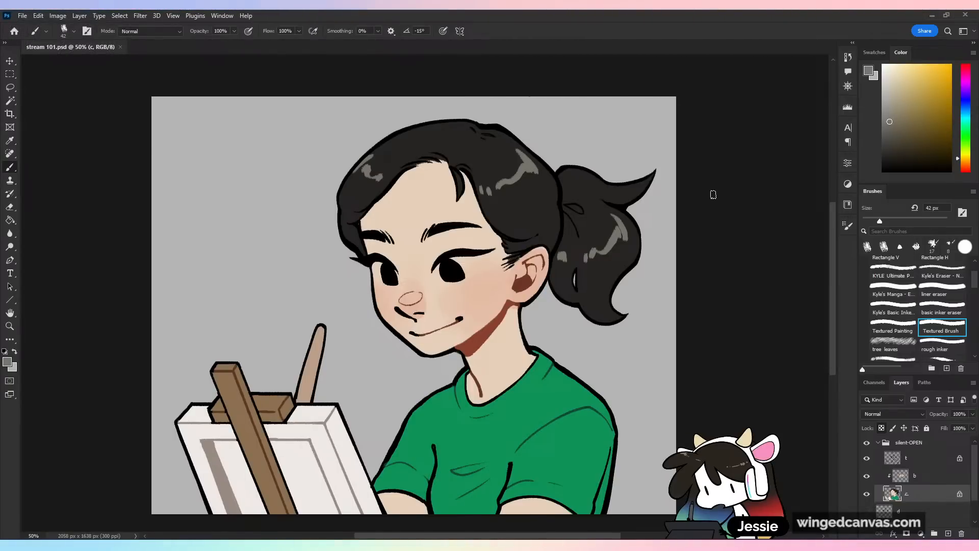
pyautogui.hotkey('ctrl', '-')
pyautogui.hotkey('ctrl', '=')
pyautogui.hotkey('ctrl', 's')
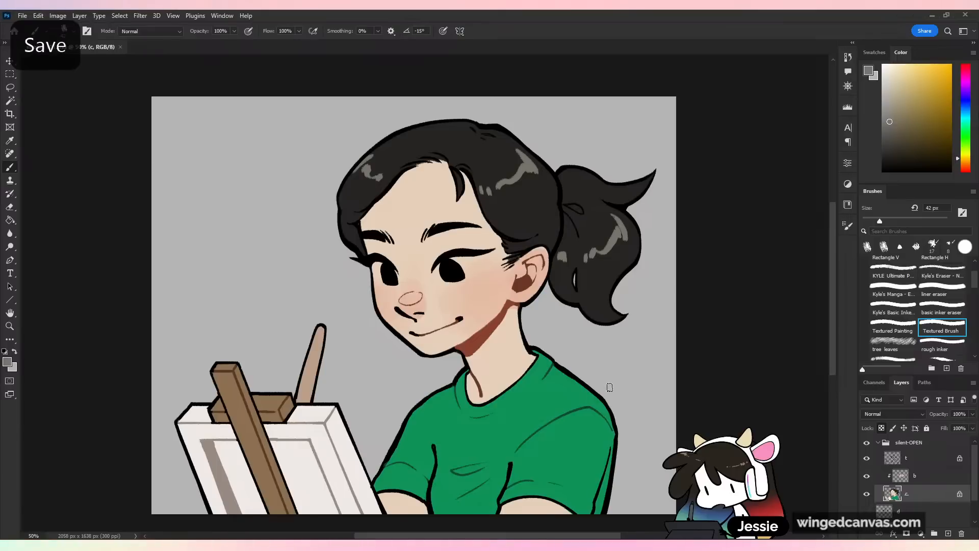
# - Soften the eyelashes and eyebrows on layer t with dark hair grey using the Textured Painting brush, and check the drawing mirrored
pyautogui.hotkey('ctrl', '=')
pyautogui.click(893, 324)
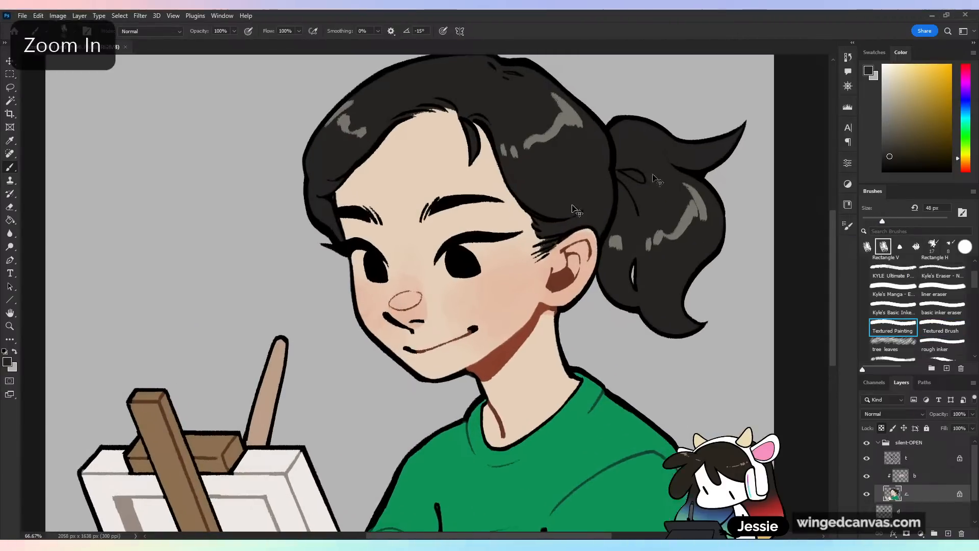
pyautogui.hotkey('ctrl', '=')
pyautogui.moveTo(513, 217); pyautogui.dragTo(590, 196)
pyautogui.hotkey('ctrl', 'z')
pyautogui.click(900, 460)
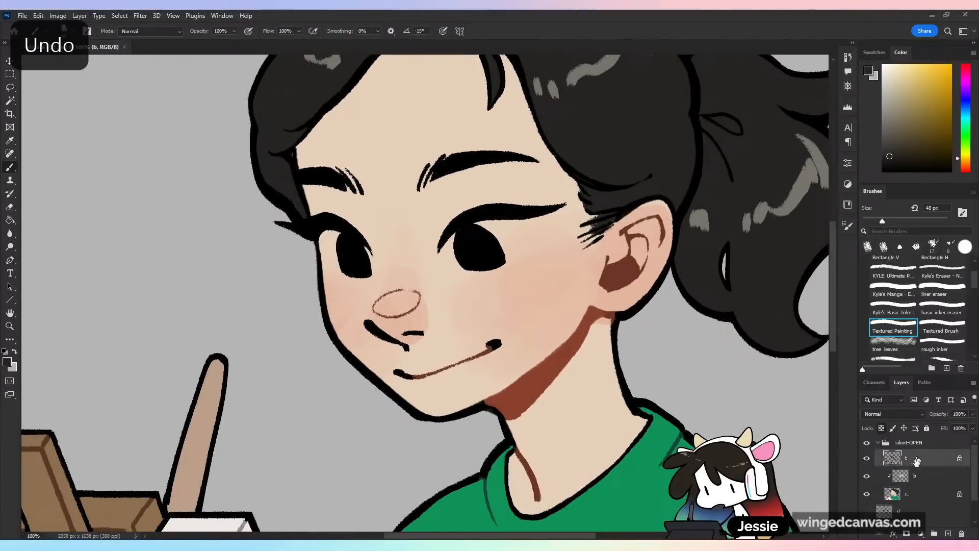
pyautogui.moveTo(496, 212)
pyautogui.mouseDown()
pyautogui.moveTo(557, 208)
pyautogui.moveTo(576, 233)
pyautogui.moveTo(561, 206)
pyautogui.moveTo(497, 216)
pyautogui.mouseUp()
pyautogui.hotkey('ctrl', 'z')
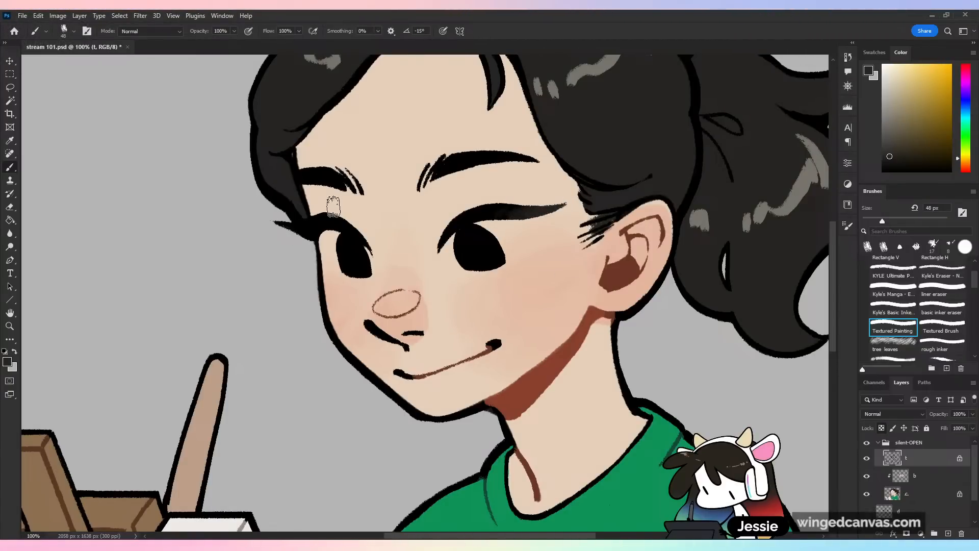
pyautogui.hotkey('ctrl', '-')
pyautogui.hotkey('ctrl', '+')
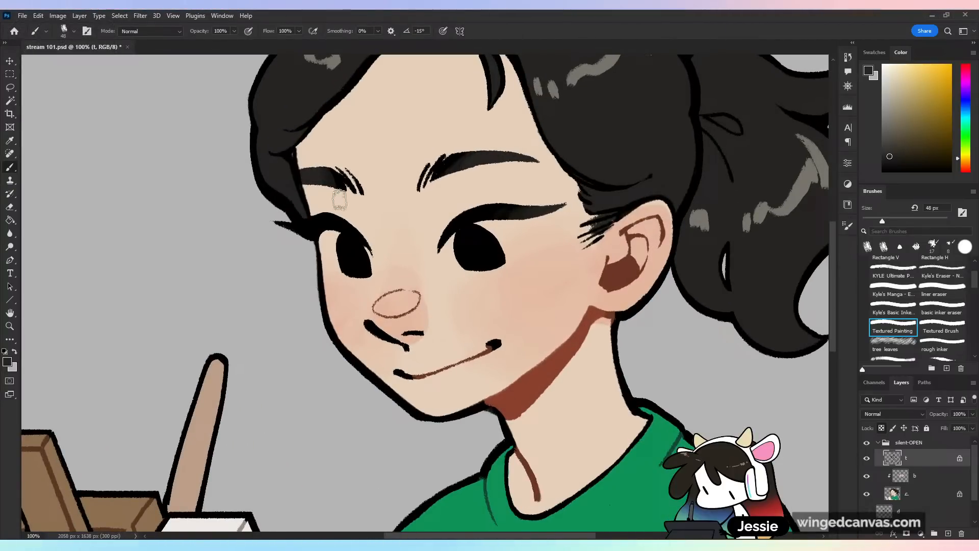
pyautogui.hotkey('ctrl', '-')
pyautogui.hotkey('ctrl', '-')
pyautogui.hotkey('ctrl', '-')
pyautogui.press('h')
pyautogui.press('h')
pyautogui.hotkey('ctrl', '+')
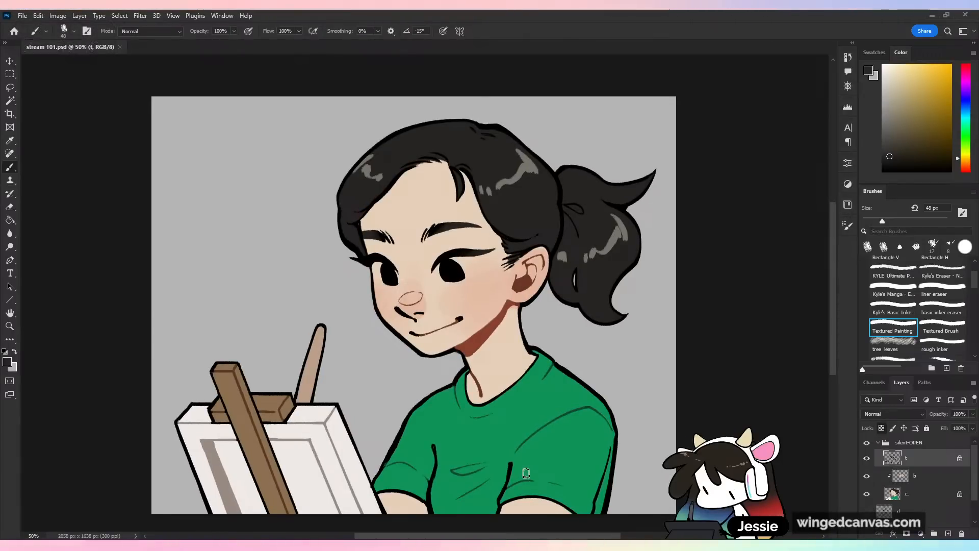
# - Paint a thin white highlight along the nose bridge on layer t with a 14 px brush, check it mirrored, and save
pyautogui.click(868, 220)
pyautogui.hotkey('ctrl', '+')
pyautogui.click(883, 65)
pyautogui.click(868, 221)
pyautogui.hotkey('ctrl', '+')
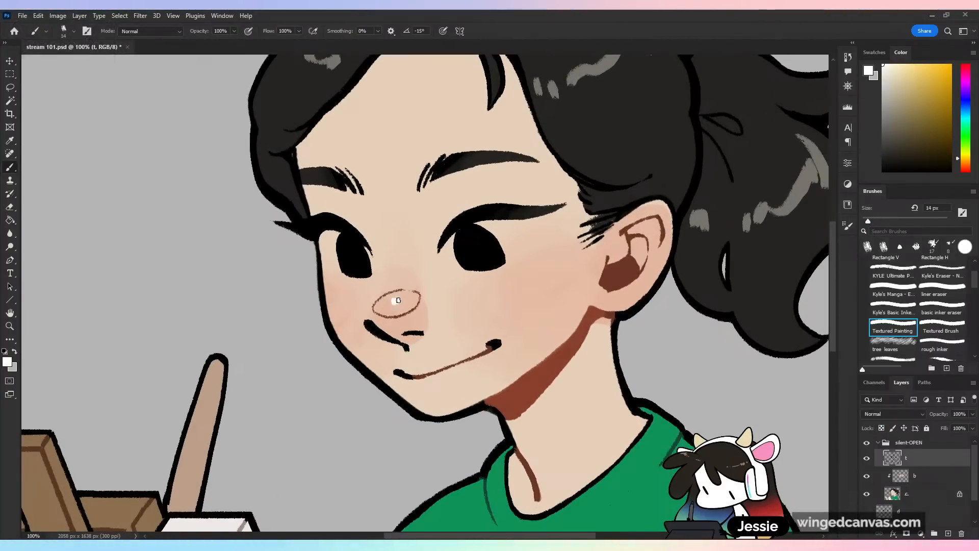
pyautogui.hotkey('ctrl', '-')
pyautogui.hotkey('ctrl', '-')
pyautogui.hotkey('ctrl', '-')
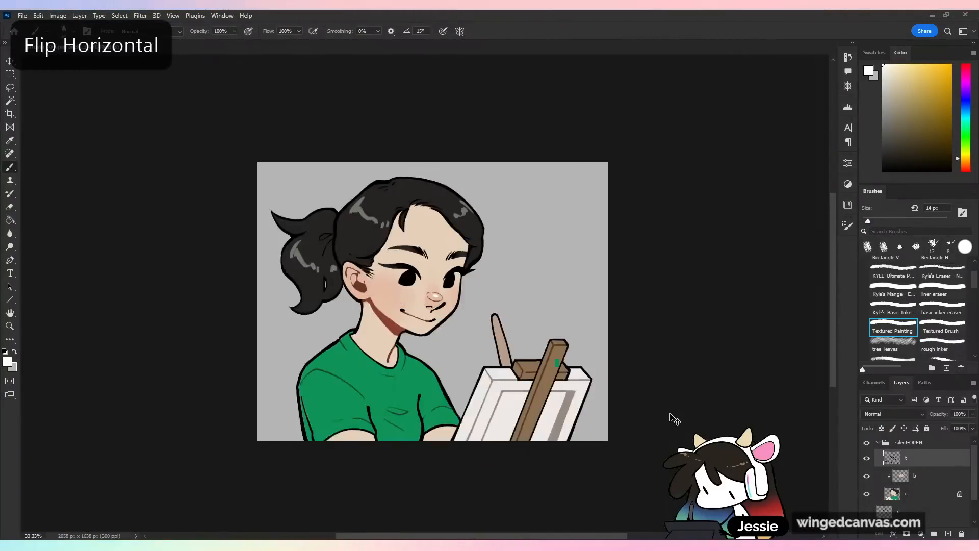
pyautogui.hotkey('ctrl', '+')
pyautogui.hotkey('ctrl', 'z')
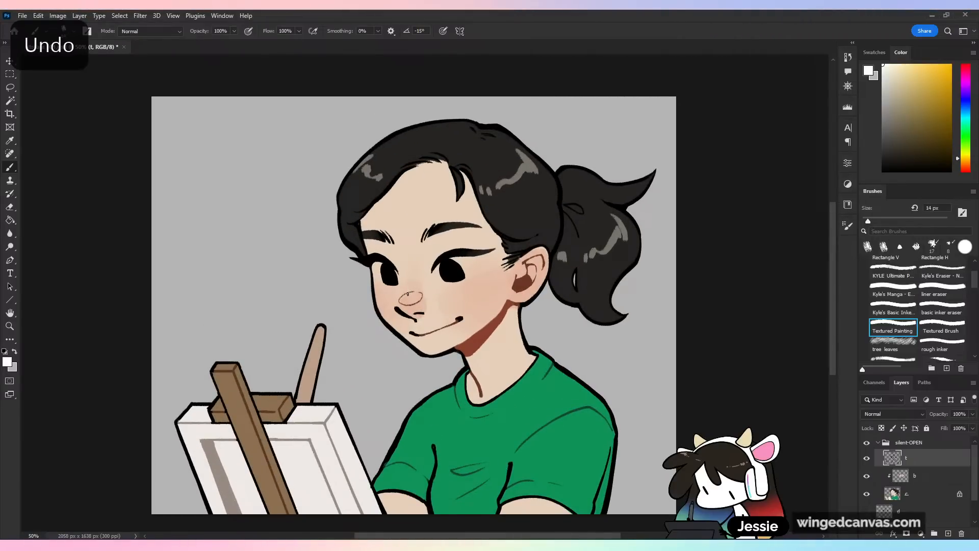
pyautogui.hotkey('ctrl', '-')
pyautogui.hotkey('ctrl', 'shift', 'h')
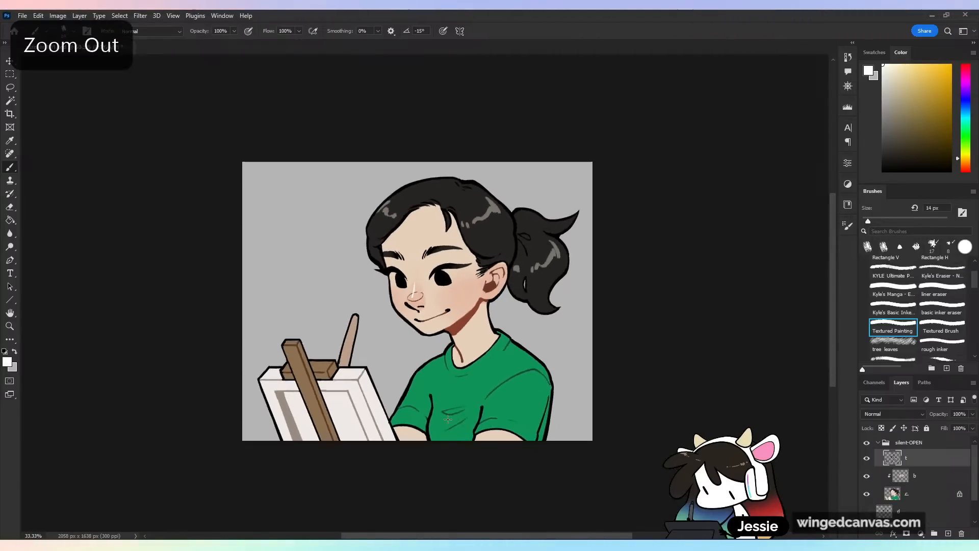
pyautogui.hotkey('ctrl', 's')
pyautogui.hotkey('ctrl', '+')
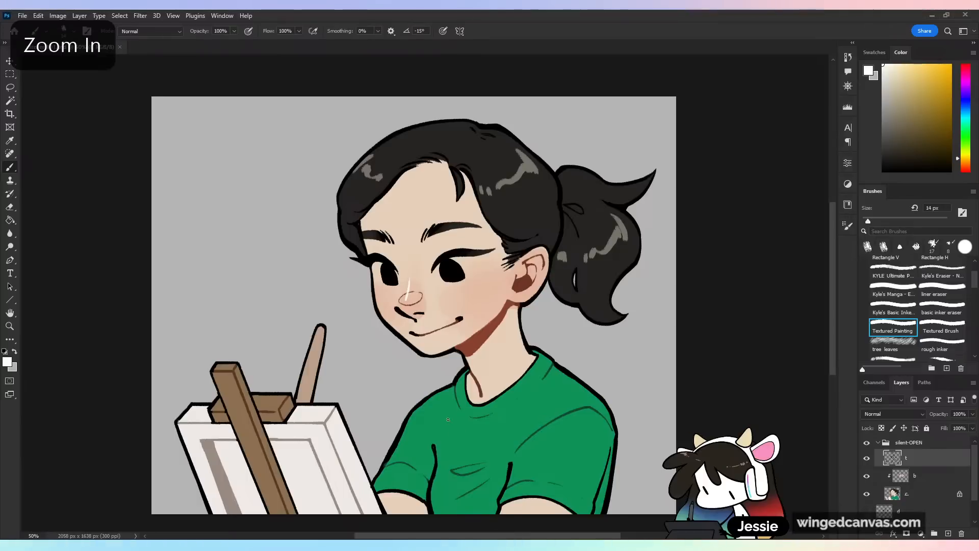
pyautogui.hotkey('ctrl', '-')
pyautogui.hotkey('ctrl', 's')
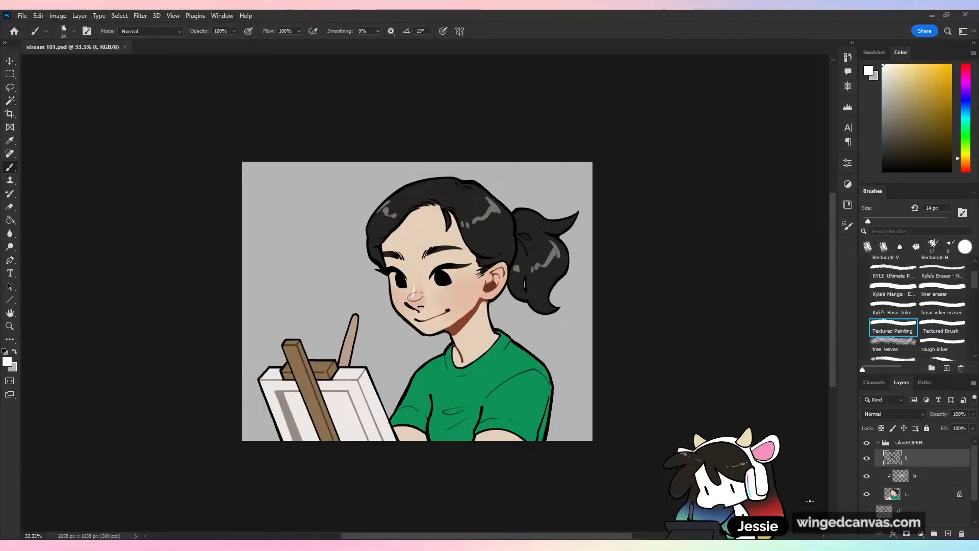
# - Collapse the silent-OPEN group, check what it contains by toggling its visibility, save the file, and duplicate the group
pyautogui.click(879, 443)
pyautogui.click(867, 442)
pyautogui.click(867, 442)
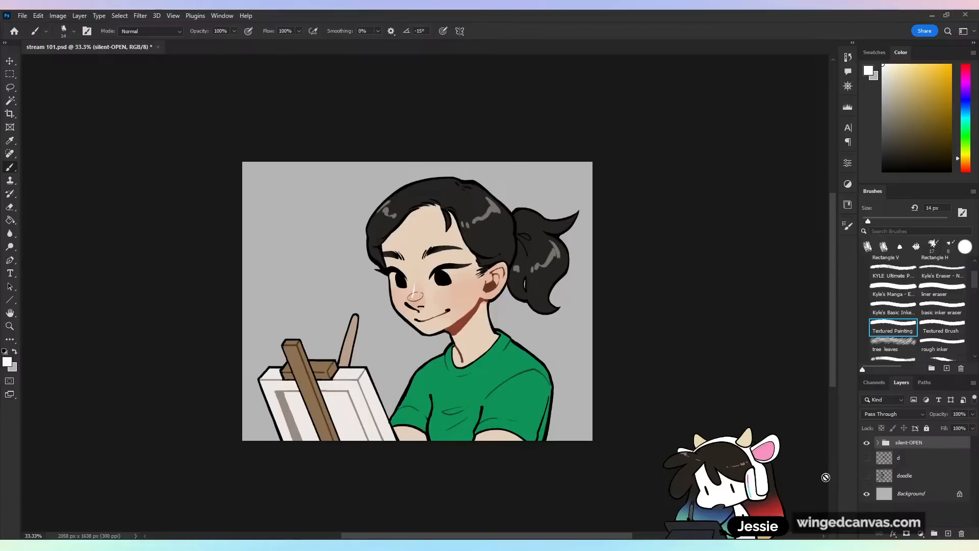
pyautogui.hotkey('ctrl', 's')
pyautogui.moveTo(918, 443); pyautogui.dragTo(948, 532)
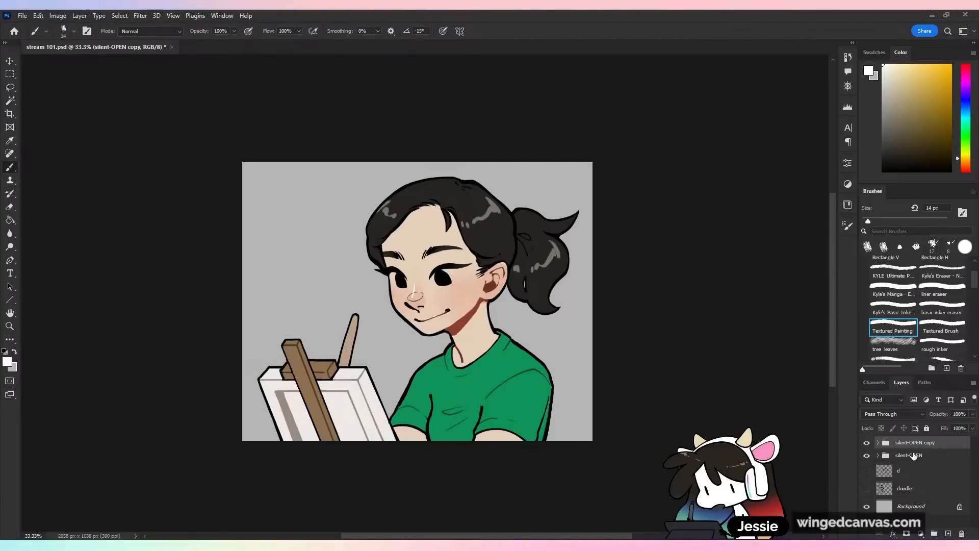
# - Lower the duplicated group's opacity to 39% and rename it silent-BLINK
pyautogui.click(973, 413)
pyautogui.moveTo(971, 425); pyautogui.dragTo(942, 429)
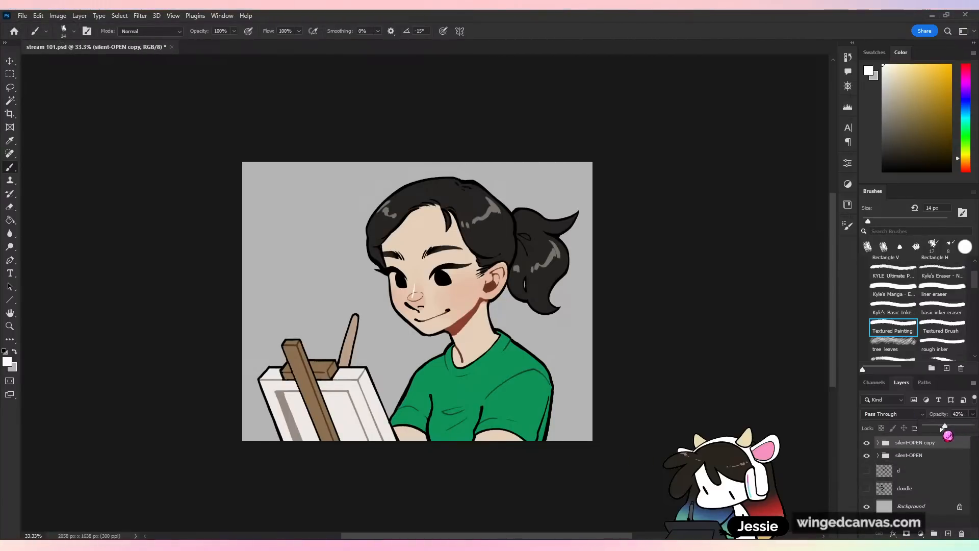
pyautogui.click(877, 442)
pyautogui.click(924, 456)
pyautogui.doubleClick(916, 442)
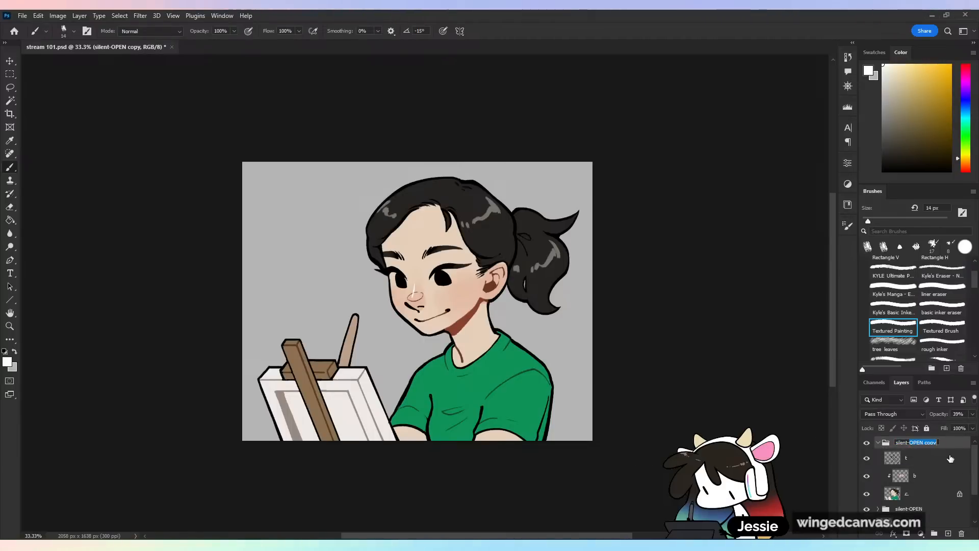
pyautogui.write('BLINK')
pyautogui.press('Return')
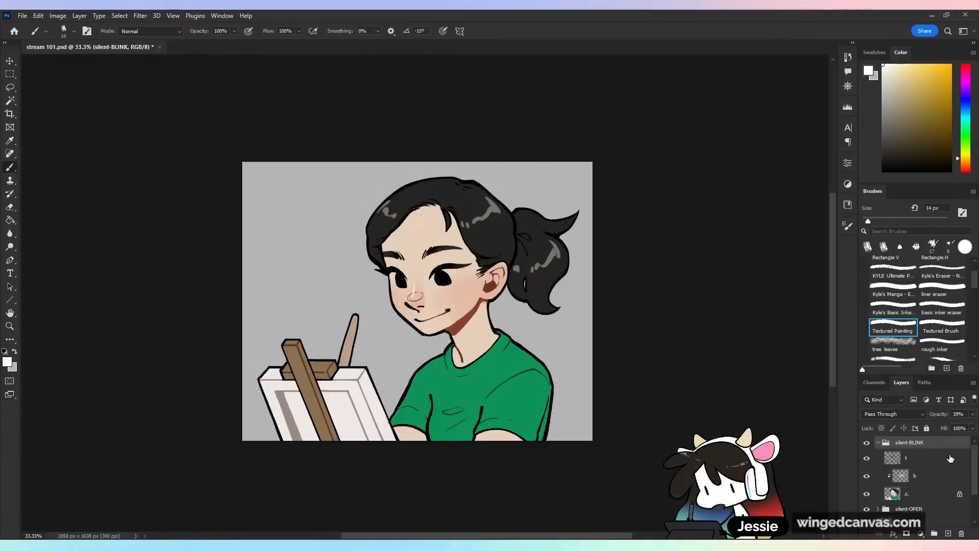
# - Erase both eyes and their lashes from layer t of the silent-BLINK group with the liner eraser
pyautogui.hotkey('ctrl', '+')
pyautogui.press('.')
pyautogui.keyDown('alt'); pyautogui.click(456, 266); pyautogui.keyUp('alt')
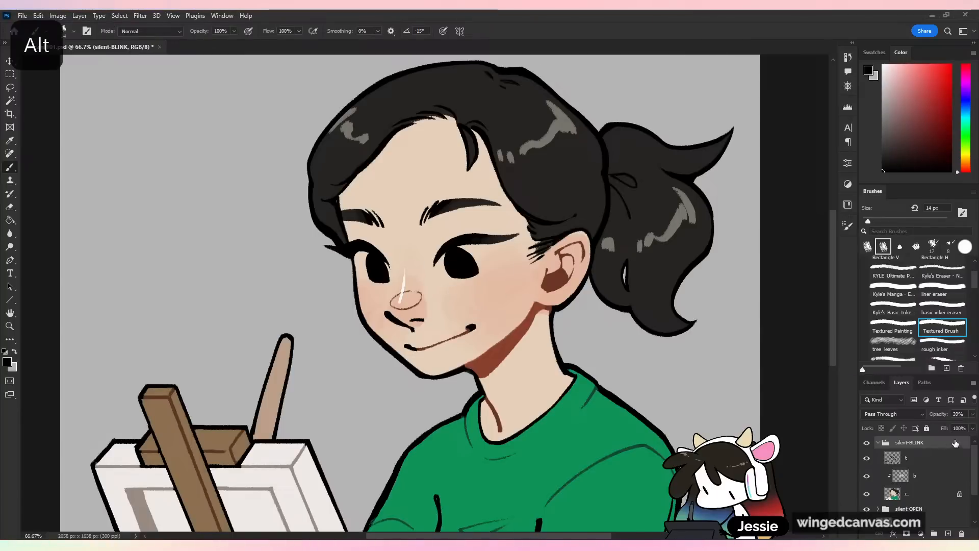
pyautogui.press('e')
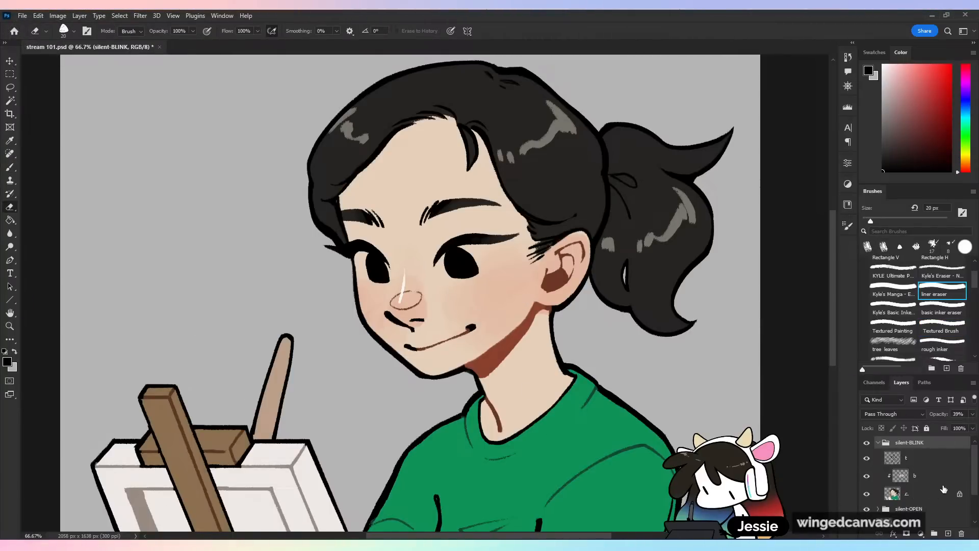
pyautogui.click(925, 458)
pyautogui.moveTo(460, 244)
pyautogui.mouseDown()
pyautogui.moveTo(434, 263)
pyautogui.moveTo(492, 242)
pyautogui.mouseUp()
pyautogui.hotkey('ctrl', 'z')
pyautogui.click(884, 222)
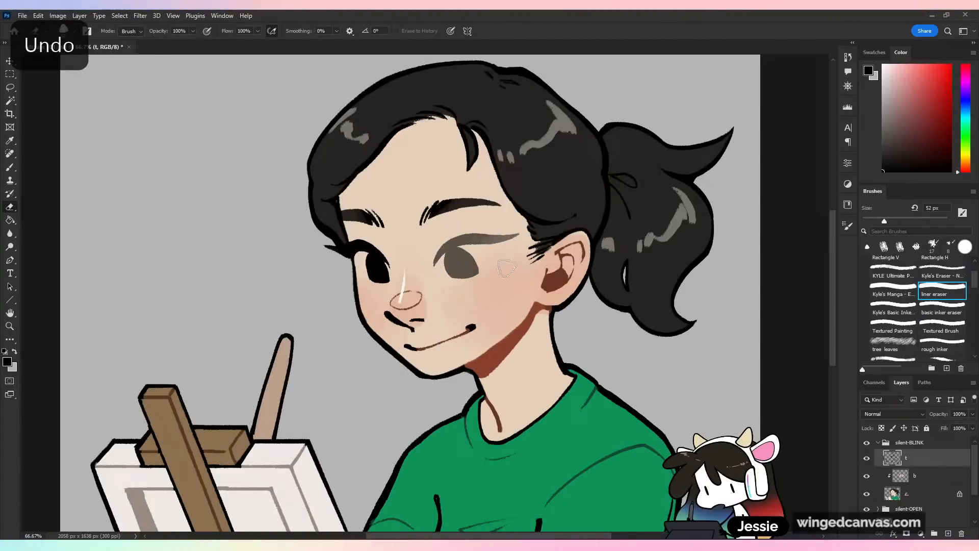
pyautogui.hotkey('ctrl', '+')
pyautogui.moveTo(319, 211); pyautogui.dragTo(365, 265)
pyautogui.click(870, 220)
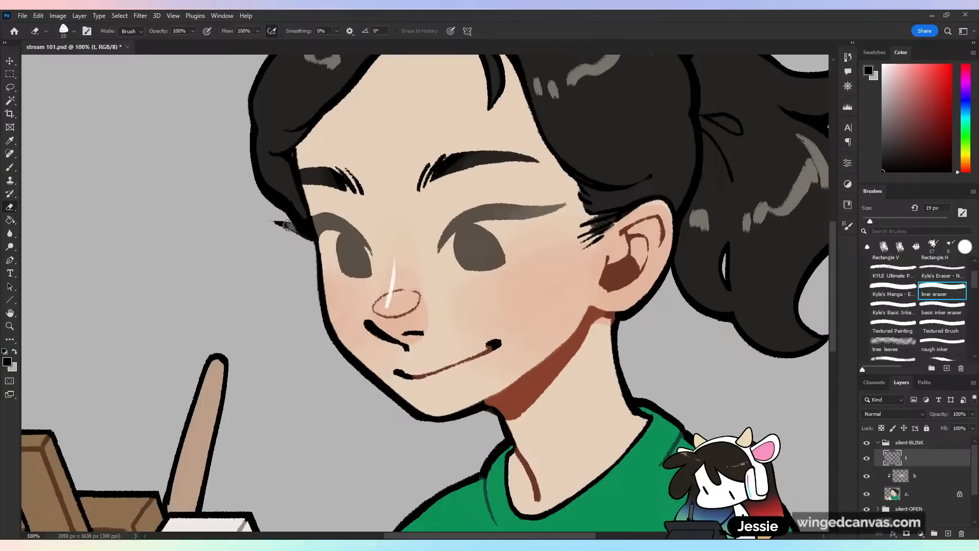
# - Toggle the silent-OPEN group's visibility to check the lash beside the far eye, return to layer t, and undo the last erasure
pyautogui.click(934, 498)
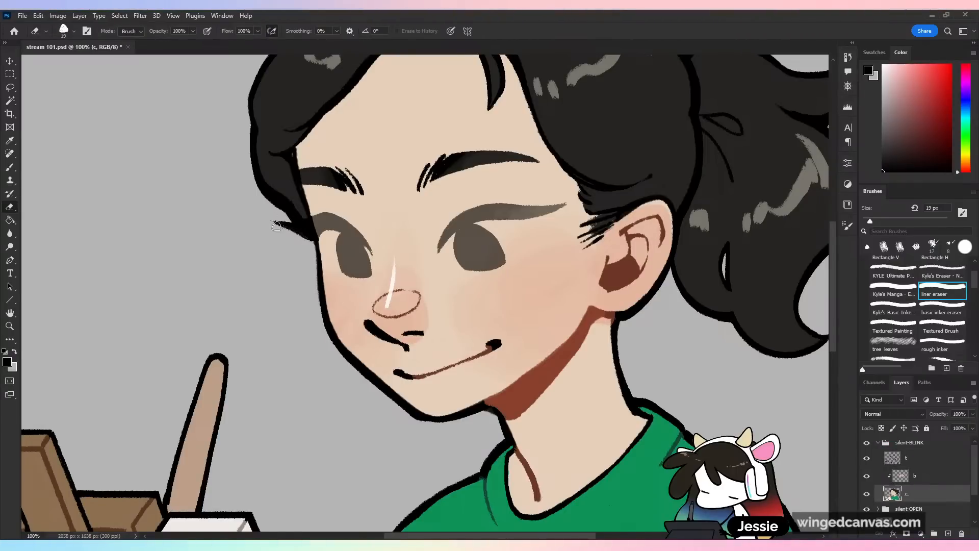
pyautogui.click(867, 512)
pyautogui.click(867, 509)
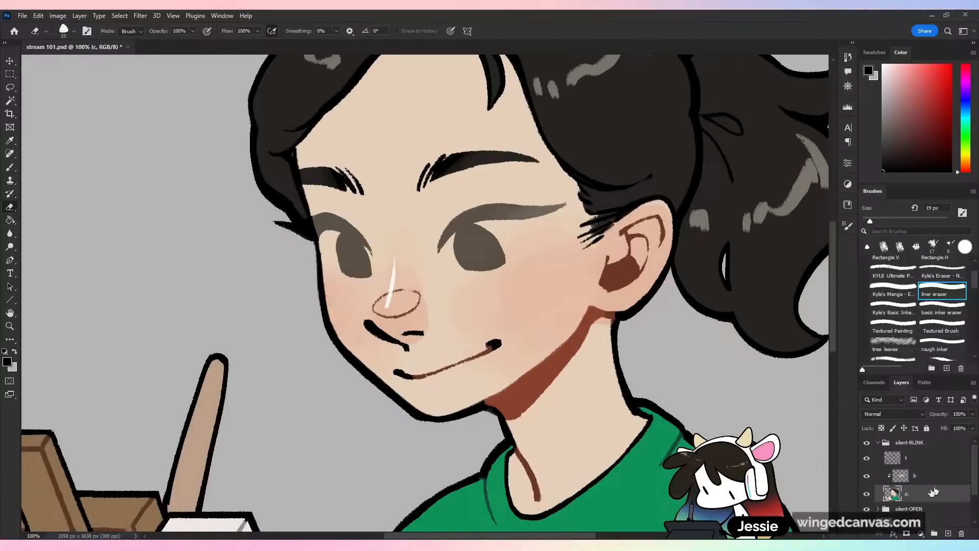
pyautogui.click(940, 459)
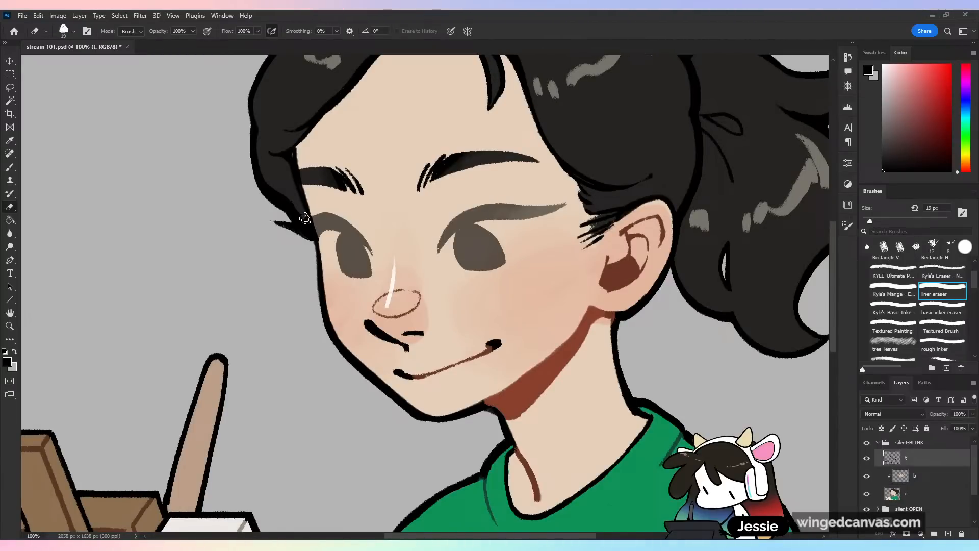
pyautogui.hotkey('ctrl', 'z')
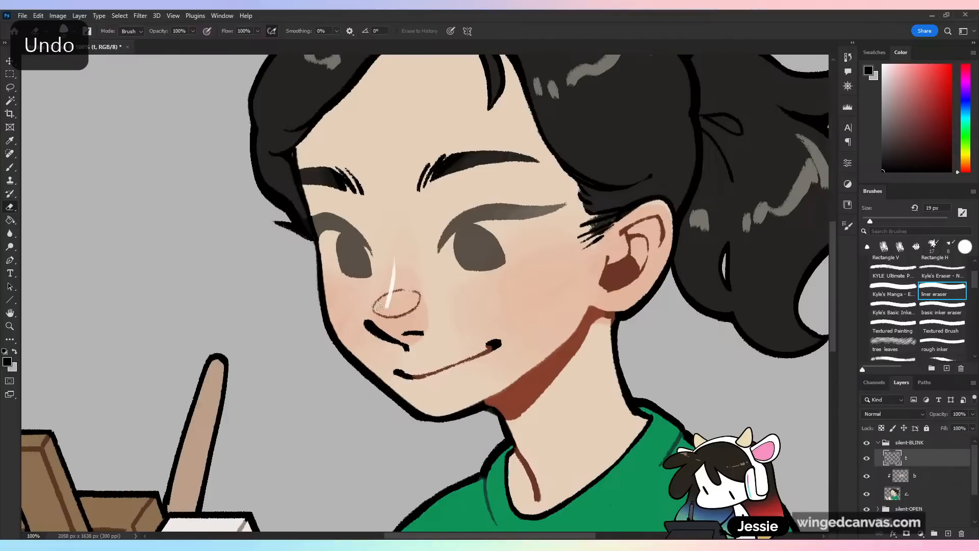
# - Touch up the face outline at the far eye's outer corner on layer t with the 14 px Textured Brush in black
pyautogui.click(10, 167)
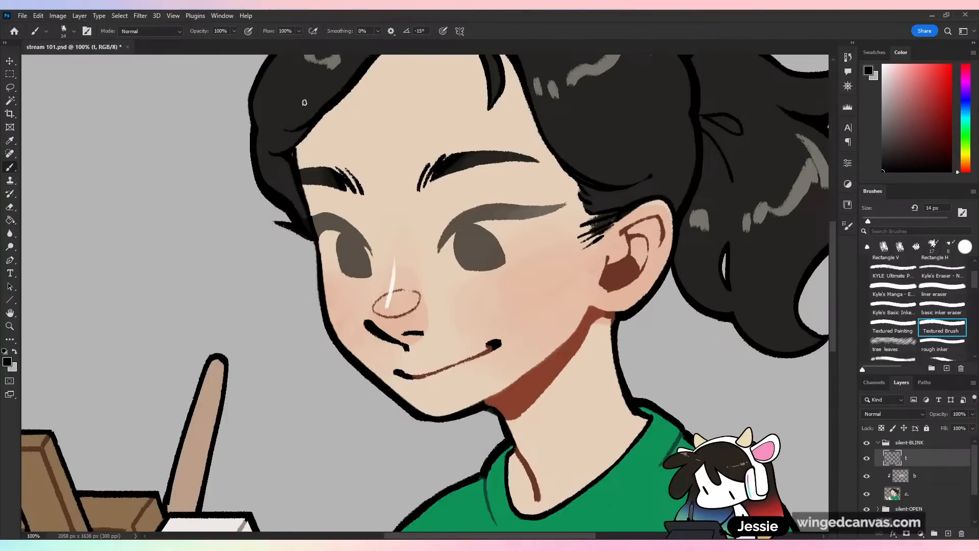
pyautogui.hotkey('ctrl', '+')
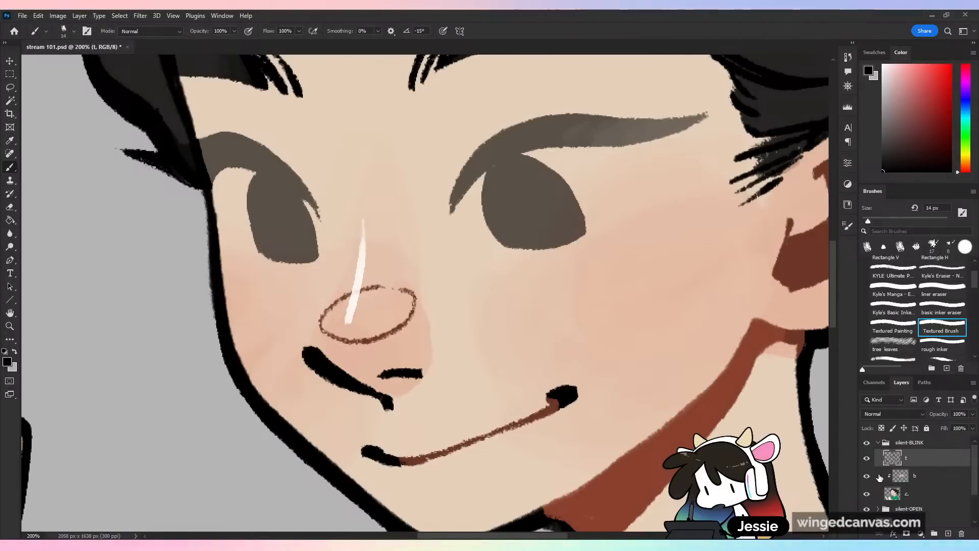
pyautogui.moveTo(201, 141); pyautogui.dragTo(212, 176)
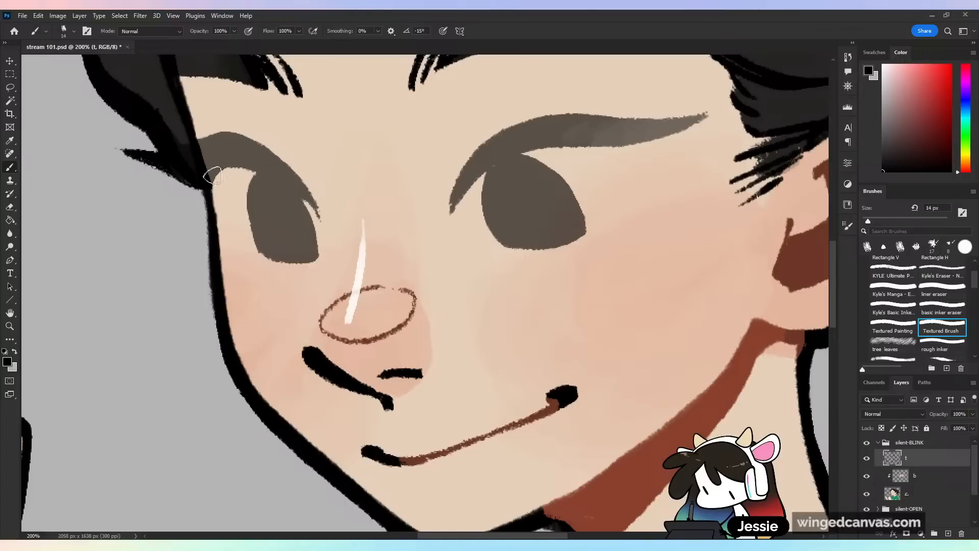
pyautogui.moveTo(200, 138); pyautogui.dragTo(220, 193)
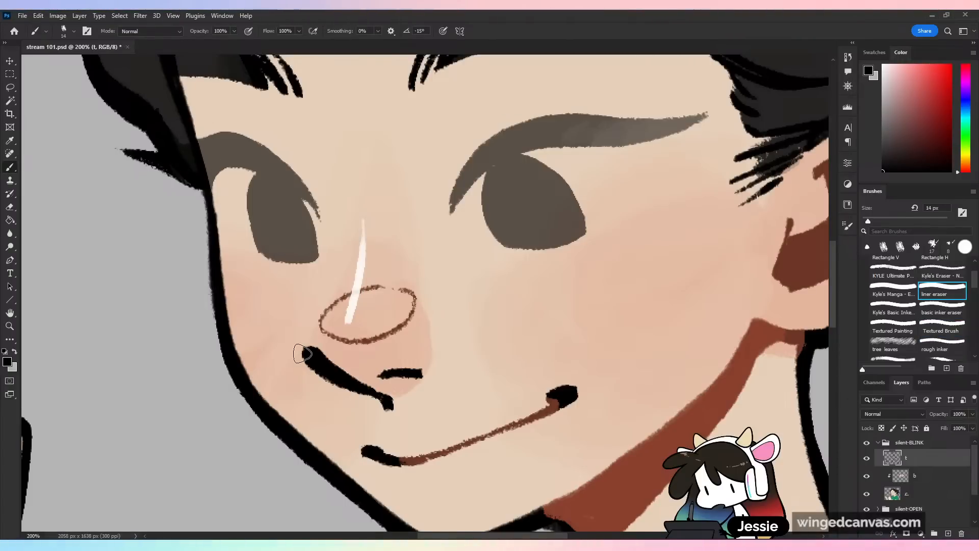
pyautogui.hotkey('ctrl', '-')
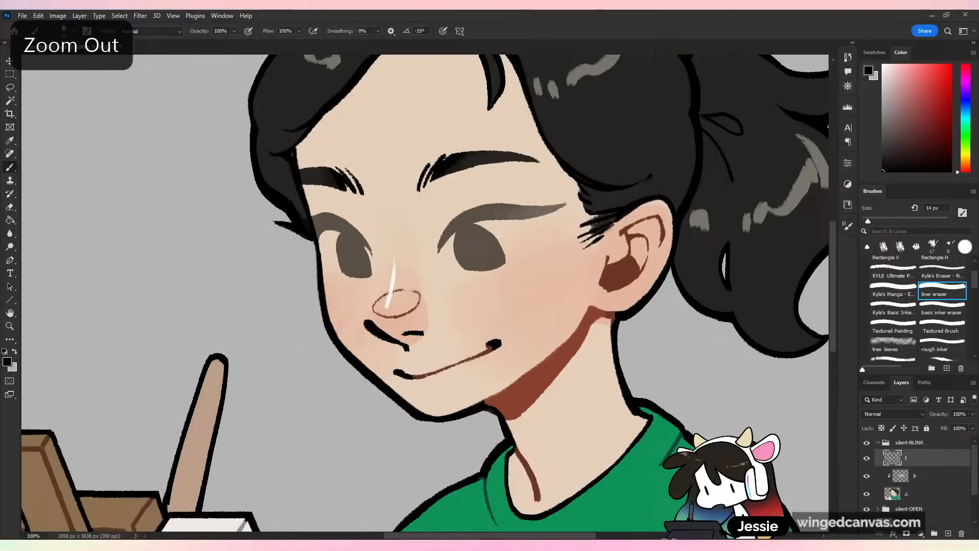
# - Paint a curved black lash line for the near closed eye along the lower edge of the old eye with a 12 px Textured Brush
pyautogui.moveTo(868, 221); pyautogui.dragTo(874, 219)
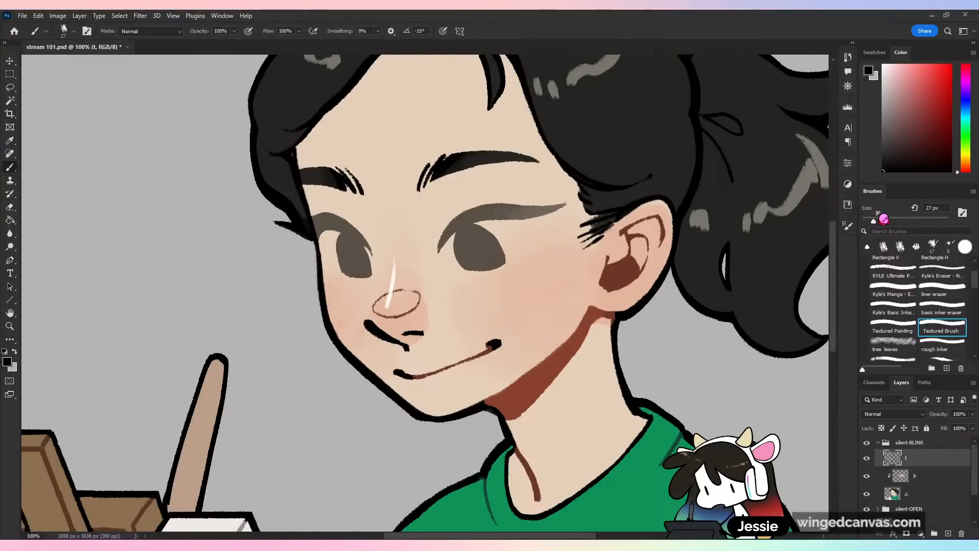
pyautogui.hotkey('ctrl', '+')
pyautogui.moveTo(485, 235)
pyautogui.mouseDown()
pyautogui.moveTo(459, 242)
pyautogui.moveTo(531, 248)
pyautogui.moveTo(487, 236)
pyautogui.moveTo(577, 237)
pyautogui.moveTo(654, 195)
pyautogui.mouseUp()
pyautogui.hotkey('ctrl', 'z')
pyautogui.hotkey('ctrl', 'z')
pyautogui.moveTo(474, 240)
pyautogui.mouseDown()
pyautogui.moveTo(627, 202)
pyautogui.moveTo(565, 230)
pyautogui.moveTo(498, 239)
pyautogui.moveTo(618, 215)
pyautogui.moveTo(506, 233)
pyautogui.moveTo(573, 232)
pyautogui.moveTo(606, 218)
pyautogui.moveTo(598, 230)
pyautogui.moveTo(642, 198)
pyautogui.moveTo(715, 208)
pyautogui.mouseUp()
pyautogui.moveTo(656, 212)
pyautogui.mouseDown()
pyautogui.moveTo(619, 218)
pyautogui.moveTo(721, 208)
pyautogui.moveTo(633, 209)
pyautogui.mouseUp()
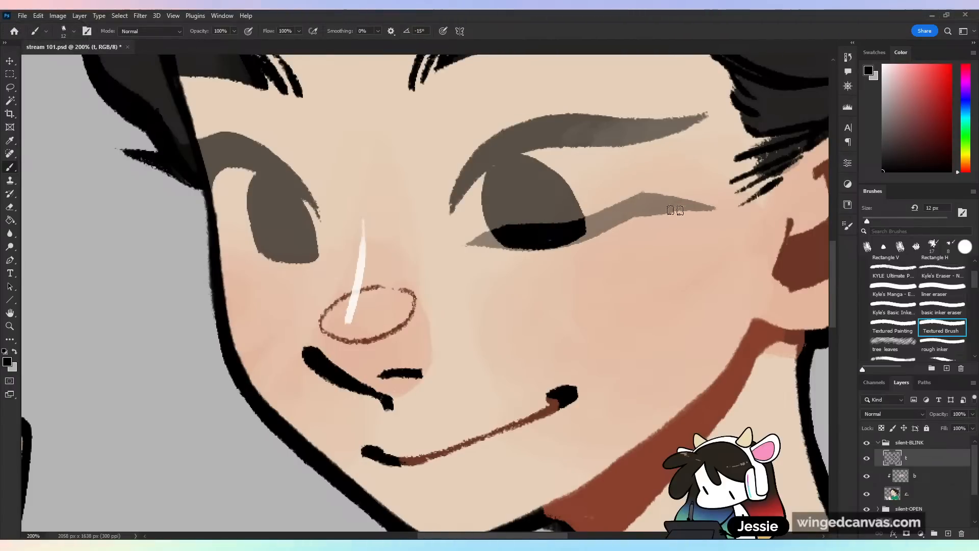
# - Paint the far eye's closed lash line as a black downward curve, with an outer lash extending past the face outline
pyautogui.hotkey('ctrl', '-')
pyautogui.hotkey('ctrl', '-')
pyautogui.hotkey('ctrl', '+')
pyautogui.hotkey('ctrl', '+')
pyautogui.moveTo(224, 240)
pyautogui.mouseDown()
pyautogui.moveTo(307, 250)
pyautogui.moveTo(228, 240)
pyautogui.moveTo(236, 251)
pyautogui.moveTo(225, 251)
pyautogui.moveTo(316, 251)
pyautogui.mouseUp()
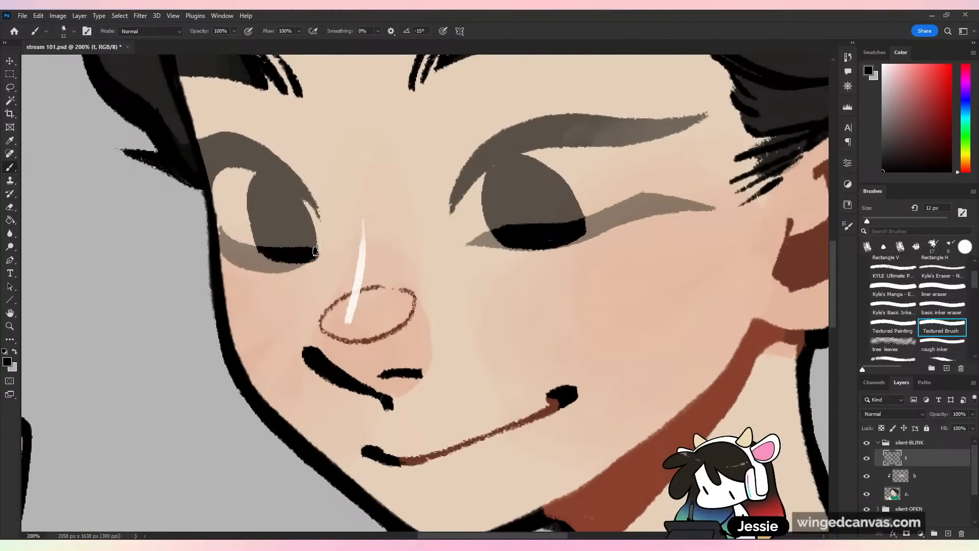
pyautogui.moveTo(209, 232)
pyautogui.mouseDown()
pyautogui.moveTo(166, 253)
pyautogui.moveTo(214, 230)
pyautogui.moveTo(150, 251)
pyautogui.moveTo(227, 246)
pyautogui.moveTo(208, 239)
pyautogui.mouseUp()
pyautogui.hotkey('ctrl', 'z')
pyautogui.hotkey('ctrl', 'z')
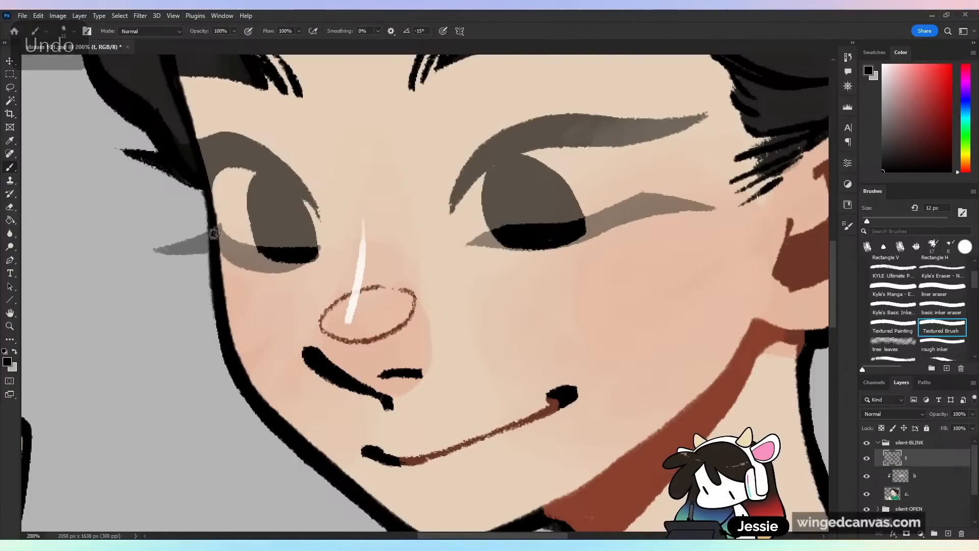
# - Collapse the silent-BLINK group and set its opacity to 100%
pyautogui.hotkey('ctrl', '-')
pyautogui.hotkey('ctrl', '-')
pyautogui.hotkey('ctrl', '-')
pyautogui.click(878, 443)
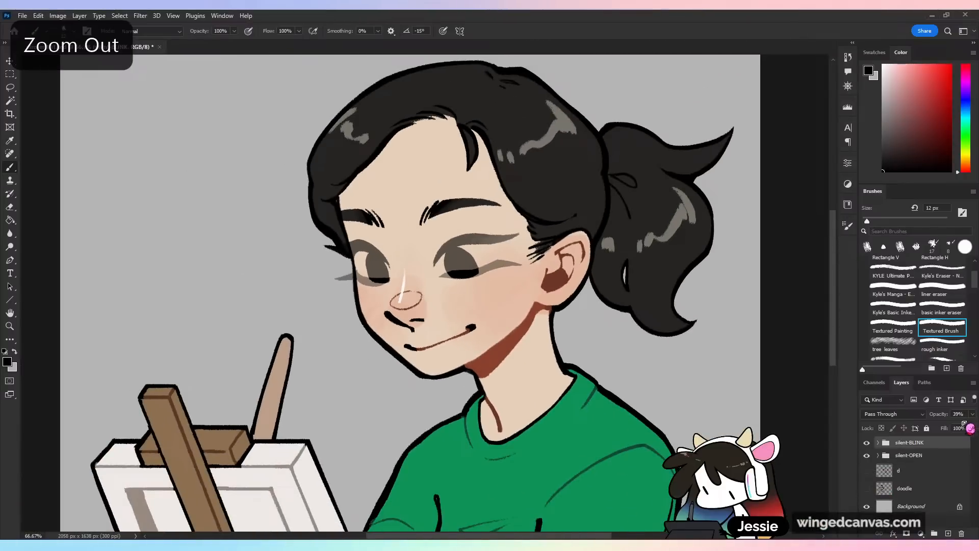
pyautogui.moveTo(942, 425); pyautogui.dragTo(973, 426)
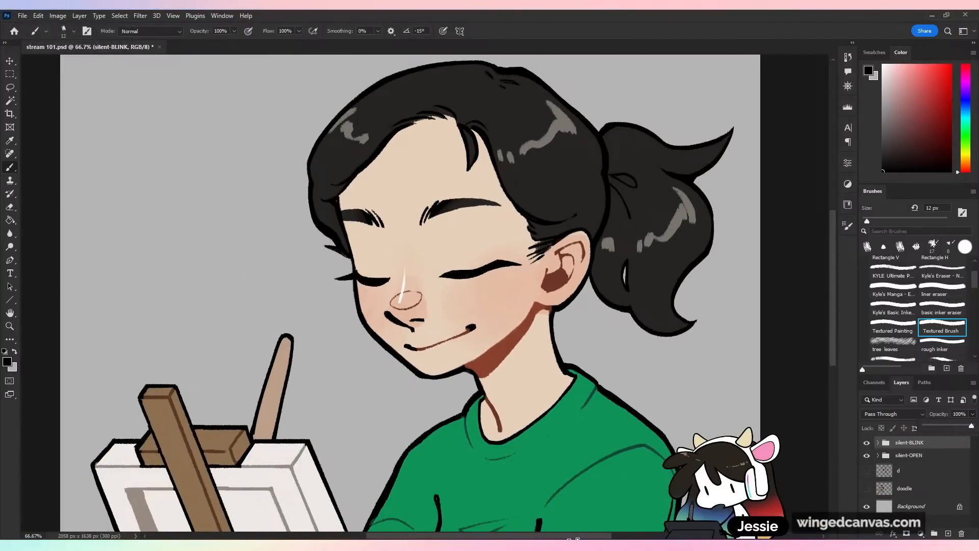
# - Thicken the upper edge of the near eye's closed lash line on layer t with the 12 px Textured Brush
pyautogui.hotkey('ctrl', '+')
pyautogui.hotkey('ctrl', '+')
pyautogui.hotkey('ctrl', '+')
pyautogui.click(877, 442)
pyautogui.click(921, 457)
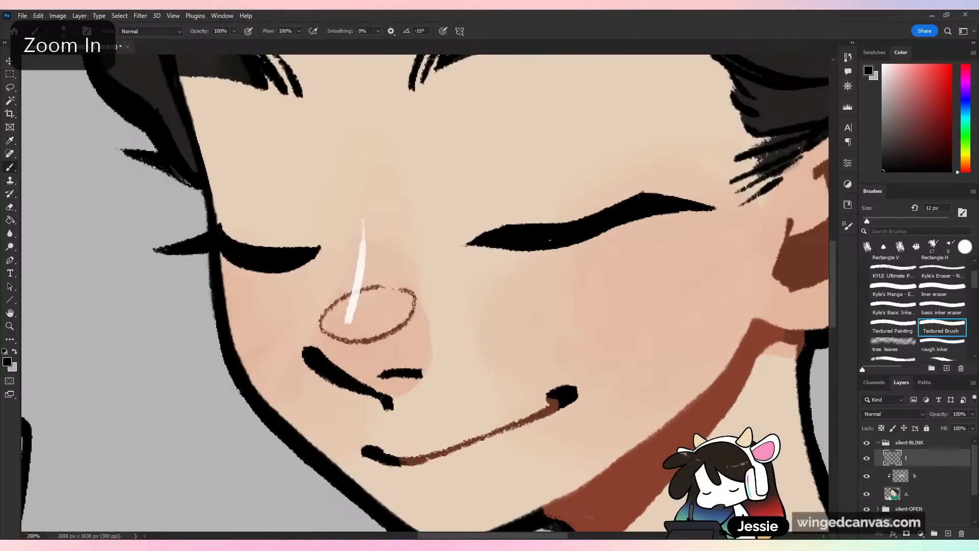
pyautogui.moveTo(491, 235)
pyautogui.mouseDown()
pyautogui.moveTo(497, 221)
pyautogui.moveTo(638, 194)
pyautogui.mouseUp()
pyautogui.moveTo(517, 222)
pyautogui.mouseDown()
pyautogui.moveTo(620, 193)
pyautogui.moveTo(702, 205)
pyautogui.mouseUp()
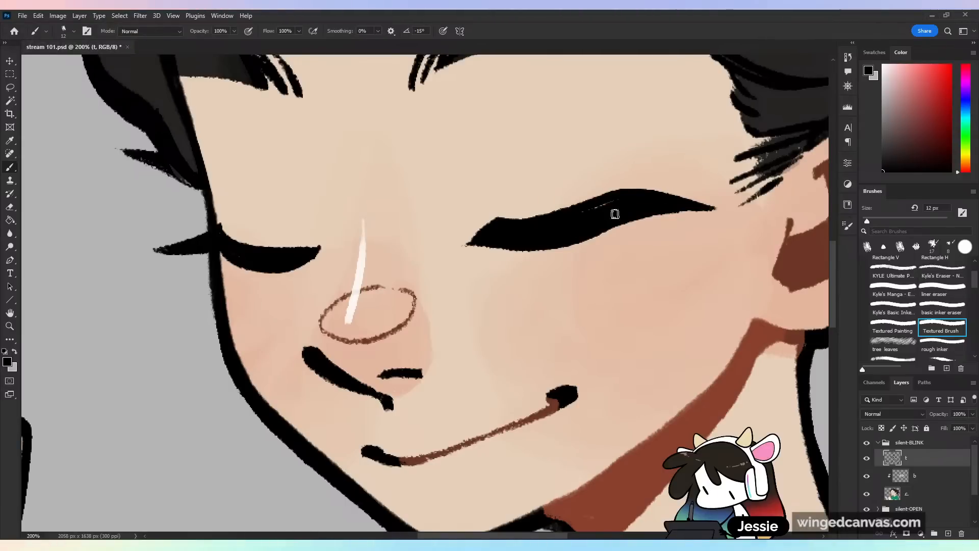
pyautogui.hotkey('ctrl', 'z')
pyautogui.hotkey('ctrl', 'z')
pyautogui.moveTo(630, 194)
pyautogui.mouseDown()
pyautogui.moveTo(575, 217)
pyautogui.moveTo(629, 192)
pyautogui.moveTo(653, 193)
pyautogui.mouseUp()
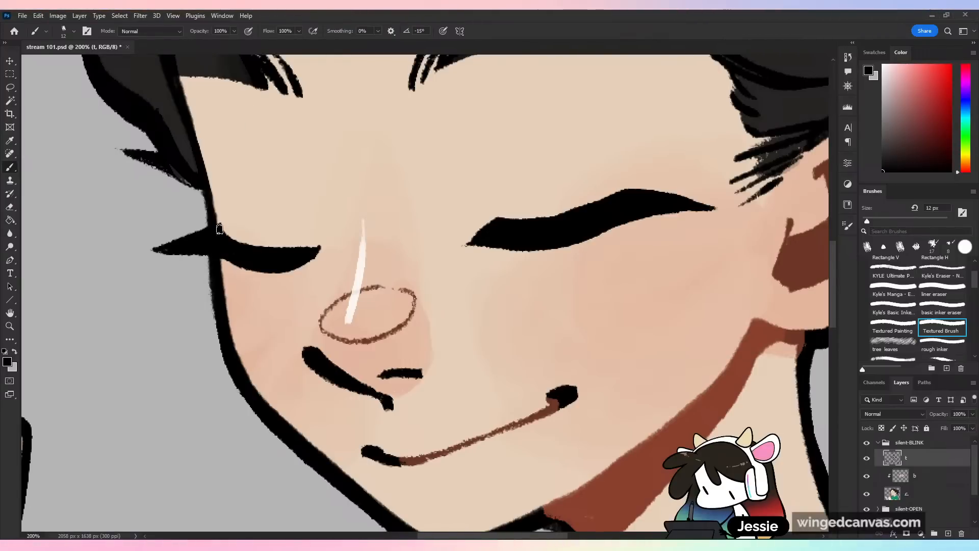
# - Thicken the far eye's closed lash line on layer t and square off its inner end
pyautogui.moveTo(225, 231)
pyautogui.mouseDown()
pyautogui.moveTo(307, 254)
pyautogui.moveTo(291, 250)
pyautogui.mouseUp()
pyautogui.hotkey('ctrl', 'z')
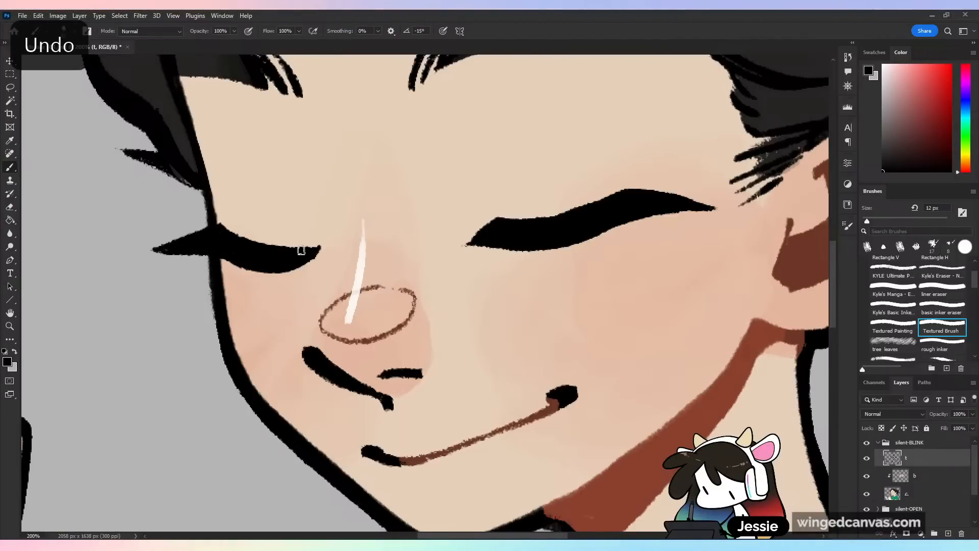
pyautogui.hotkey('ctrl', '-')
pyautogui.hotkey('ctrl', '-')
pyautogui.hotkey('ctrl', '-')
pyautogui.hotkey('ctrl', '+')
pyautogui.hotkey('ctrl', '+')
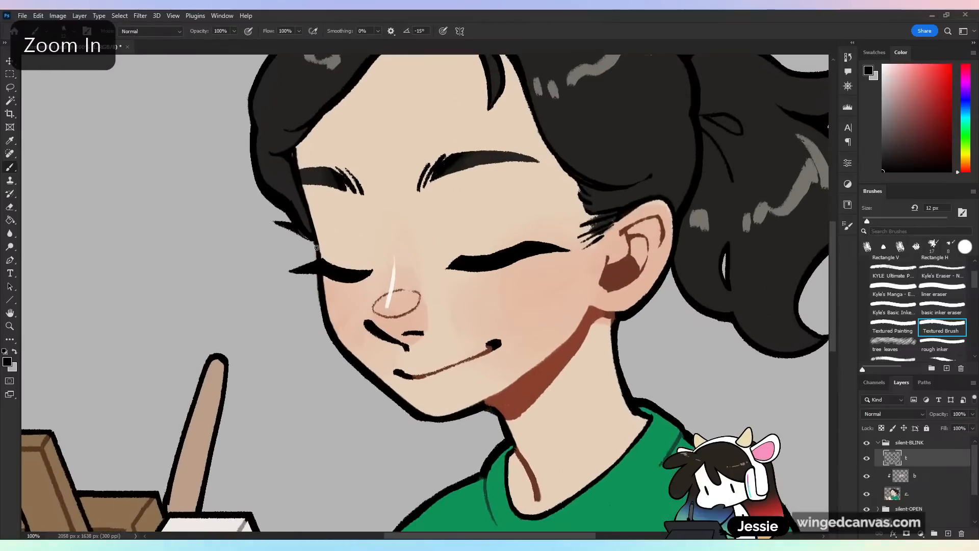
pyautogui.moveTo(360, 280); pyautogui.dragTo(376, 265)
# - Sample the reddish-brown shadow colour and paint a short eyelid crease mark above each closed eye's inner part
pyautogui.hotkey('ctrl', '-')
pyautogui.hotkey('ctrl', '+')
pyautogui.keyDown('alt'); pyautogui.click(555, 371); pyautogui.keyUp('alt')
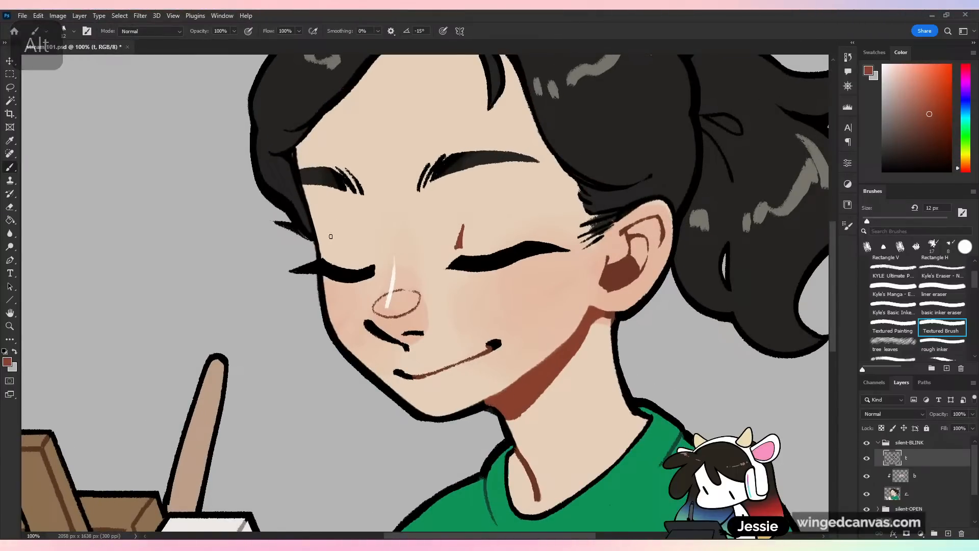
pyautogui.hotkey('ctrl', '-')
pyautogui.hotkey('ctrl', '-')
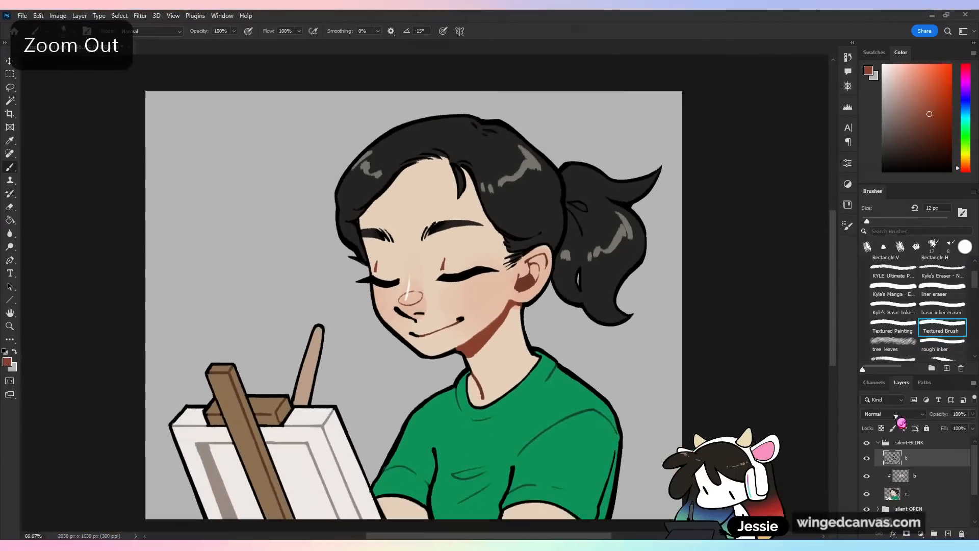
# - Collapse the silent-BLINK group and compare the blink and open-eye versions by toggling the two groups' visibility
pyautogui.click(877, 442)
pyautogui.click(866, 443)
pyautogui.click(866, 444)
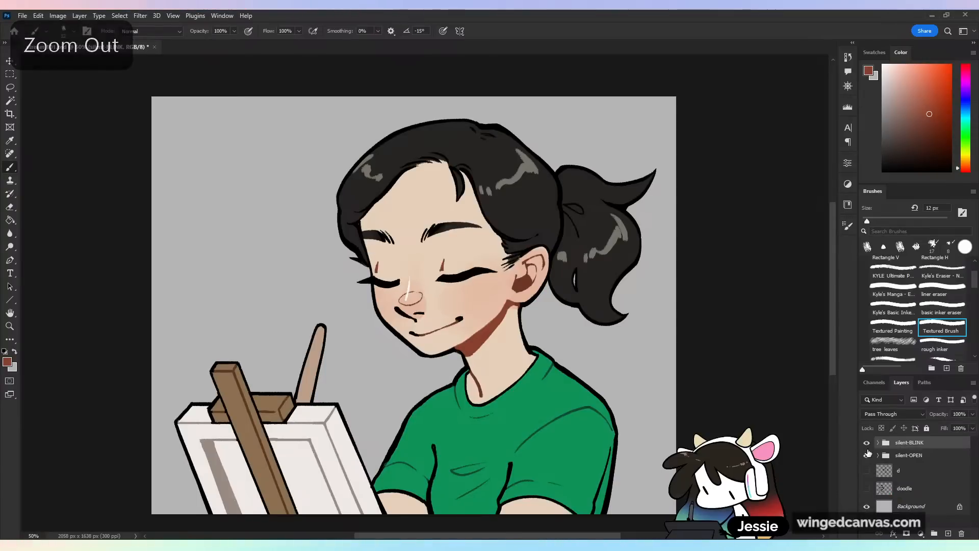
pyautogui.click(866, 444)
pyautogui.moveTo(694, 407); pyautogui.dragTo(670, 369)
pyautogui.click(868, 444)
pyautogui.click(868, 444)
pyautogui.click(867, 443)
pyautogui.click(868, 444)
pyautogui.click(867, 444)
pyautogui.click(868, 444)
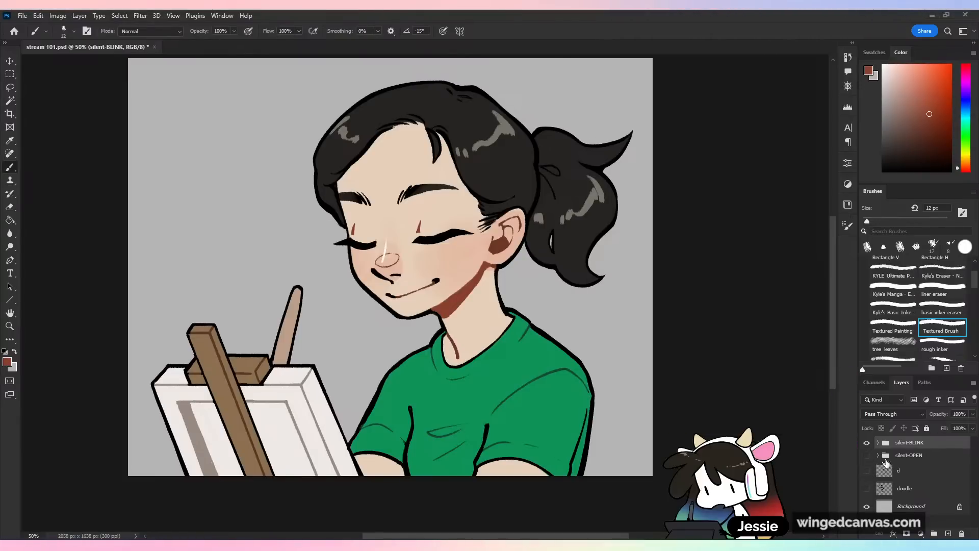
pyautogui.click(867, 444)
pyautogui.click(867, 455)
pyautogui.click(867, 444)
pyautogui.click(867, 444)
pyautogui.click(866, 455)
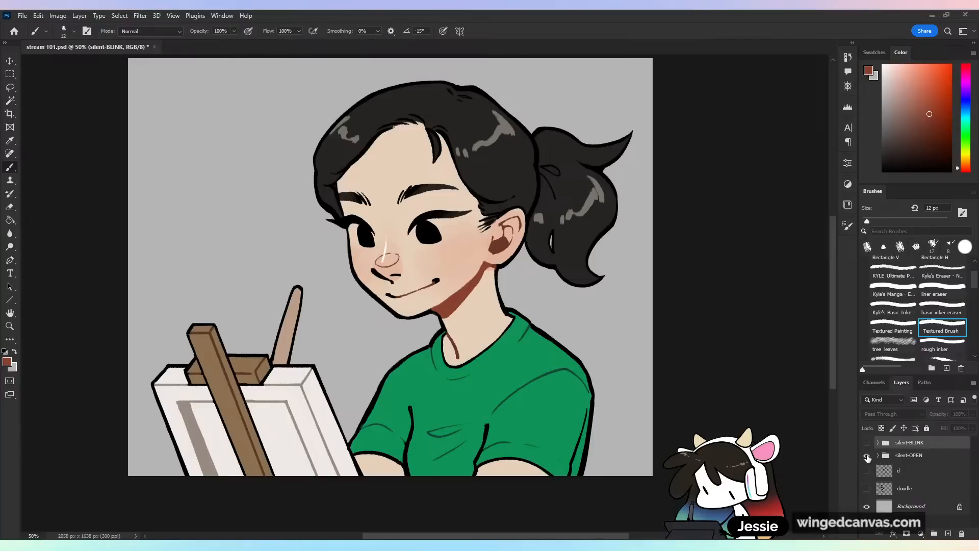
pyautogui.click(867, 455)
pyautogui.click(867, 443)
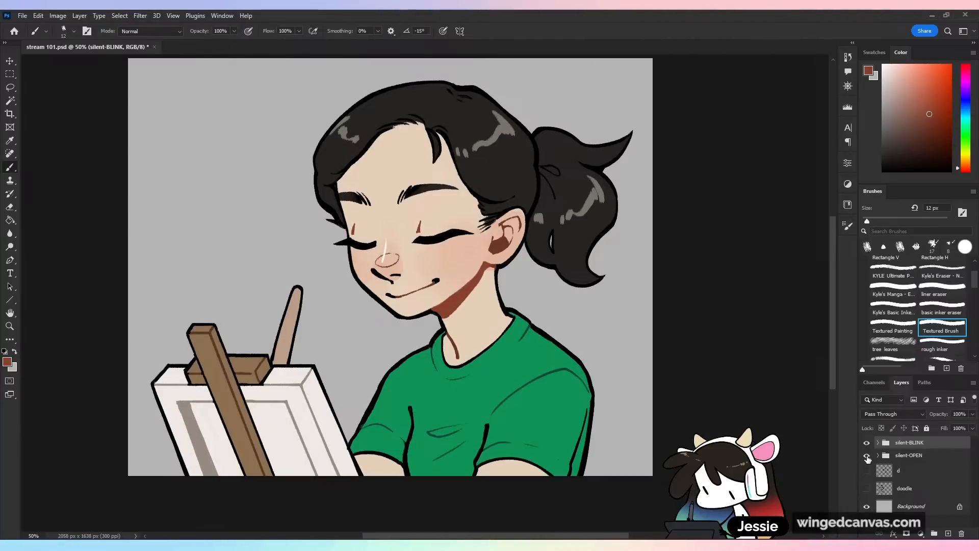
pyautogui.click(867, 444)
pyautogui.click(867, 443)
pyautogui.click(867, 443)
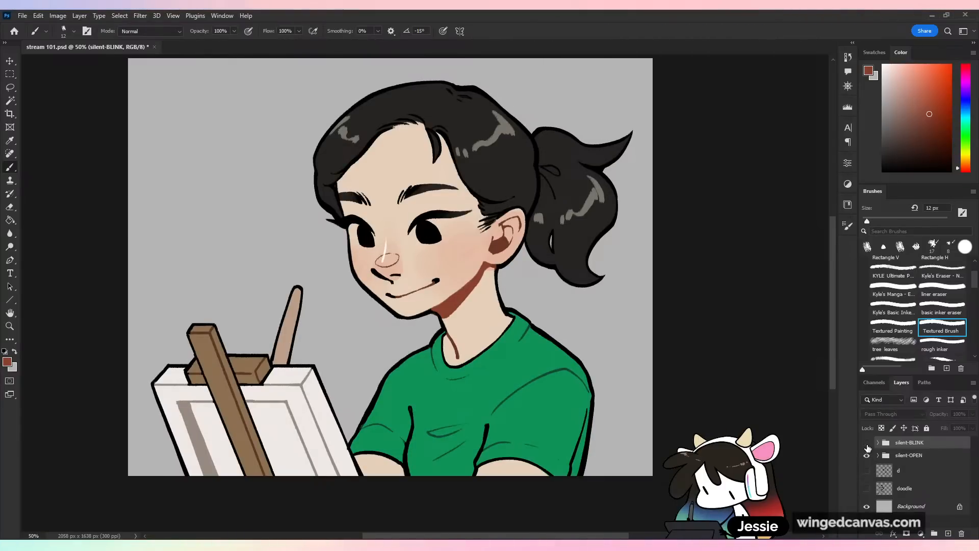
pyautogui.click(867, 443)
pyautogui.click(868, 443)
pyautogui.click(867, 444)
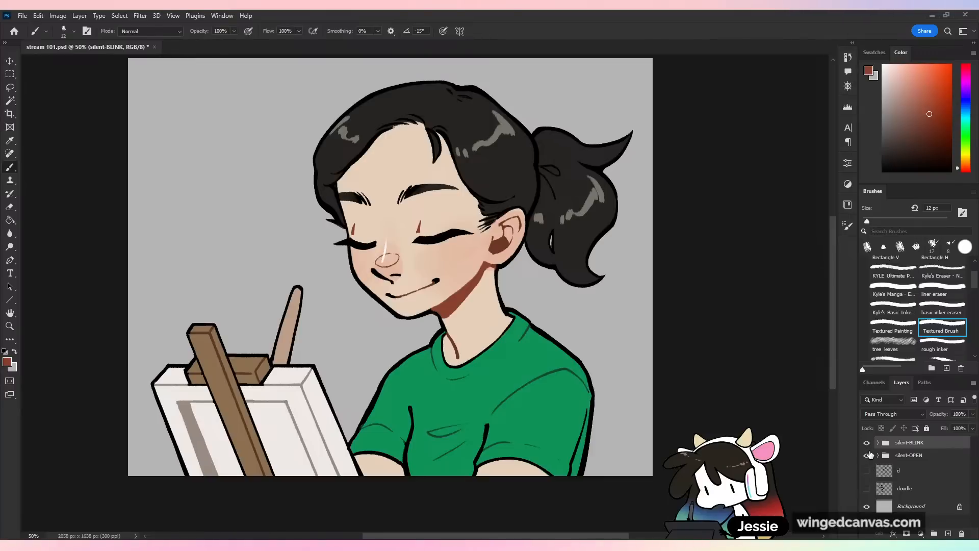
pyautogui.click(867, 444)
pyautogui.click(867, 443)
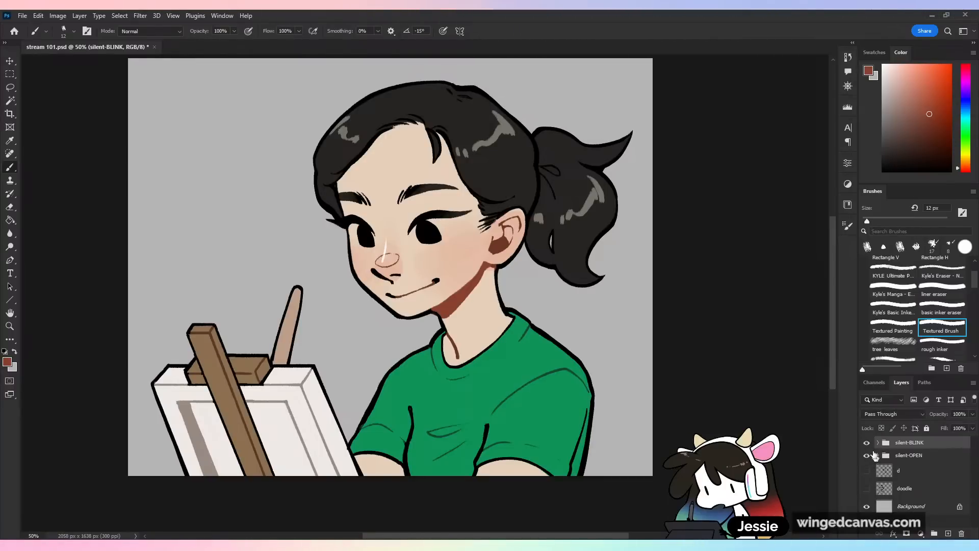
pyautogui.click(867, 455)
# - Lock layer t's transparent pixels and soften the near eye's lash line with the sampled dark hair colour and a 49 px Textured Painting brush
pyautogui.click(878, 443)
pyautogui.click(912, 460)
pyautogui.hotkey('ctrl', '+')
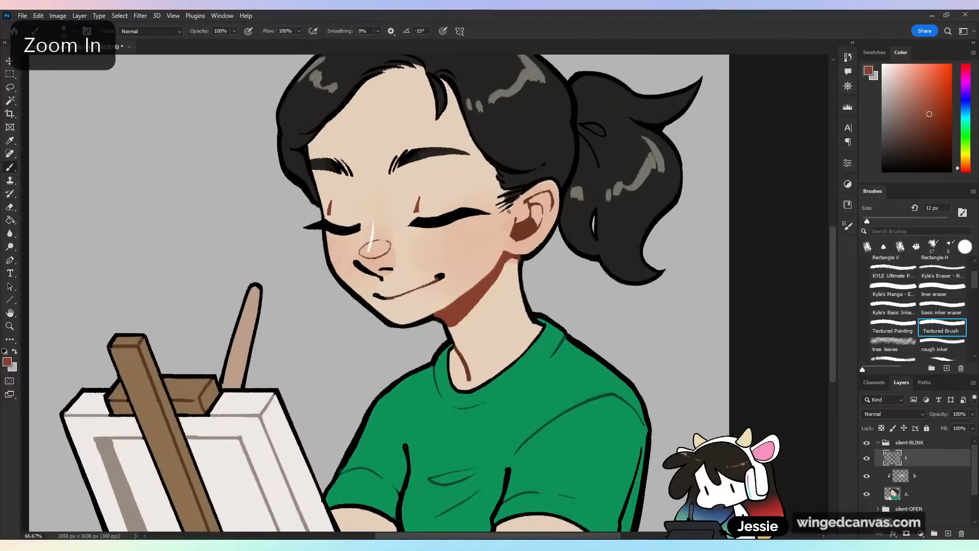
pyautogui.moveTo(408, 255); pyautogui.dragTo(371, 343)
pyautogui.hotkey('ctrl', '+')
pyautogui.click(893, 327)
pyautogui.click(899, 246)
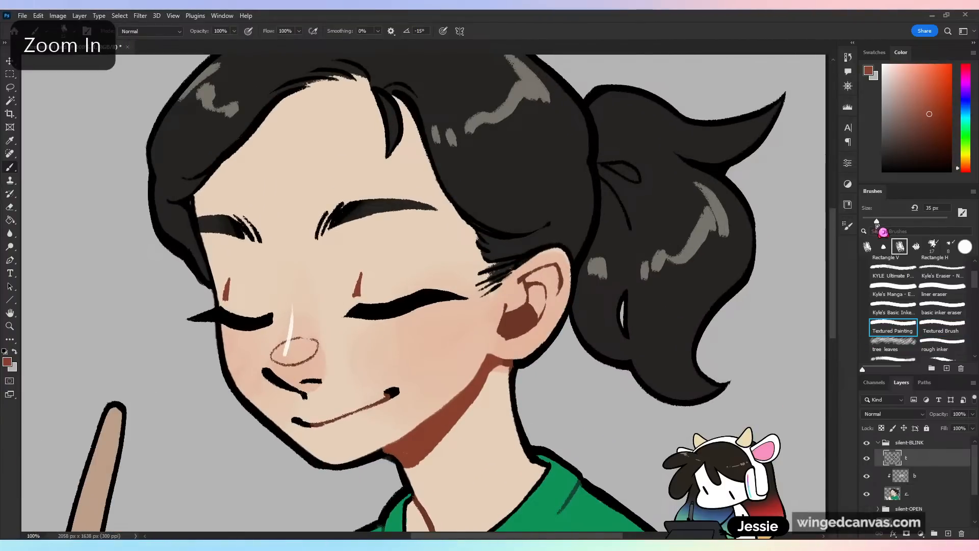
pyautogui.keyDown('alt'); pyautogui.click(530, 194); pyautogui.keyUp('alt')
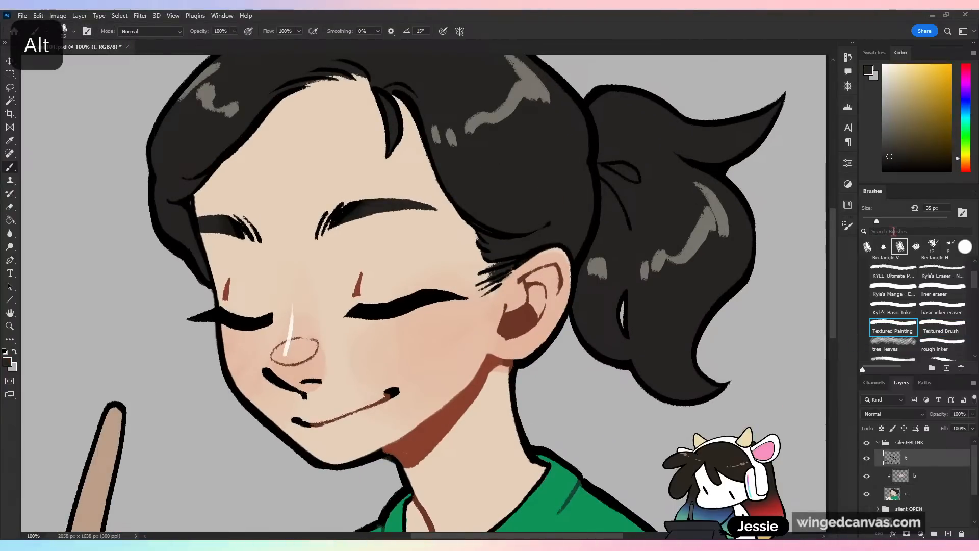
pyautogui.moveTo(387, 310)
pyautogui.mouseDown()
pyautogui.moveTo(423, 296)
pyautogui.moveTo(470, 295)
pyautogui.mouseUp()
pyautogui.hotkey('ctrl', 'z')
pyautogui.click(881, 429)
pyautogui.moveTo(390, 311)
pyautogui.mouseDown()
pyautogui.moveTo(444, 295)
pyautogui.moveTo(466, 299)
pyautogui.mouseUp()
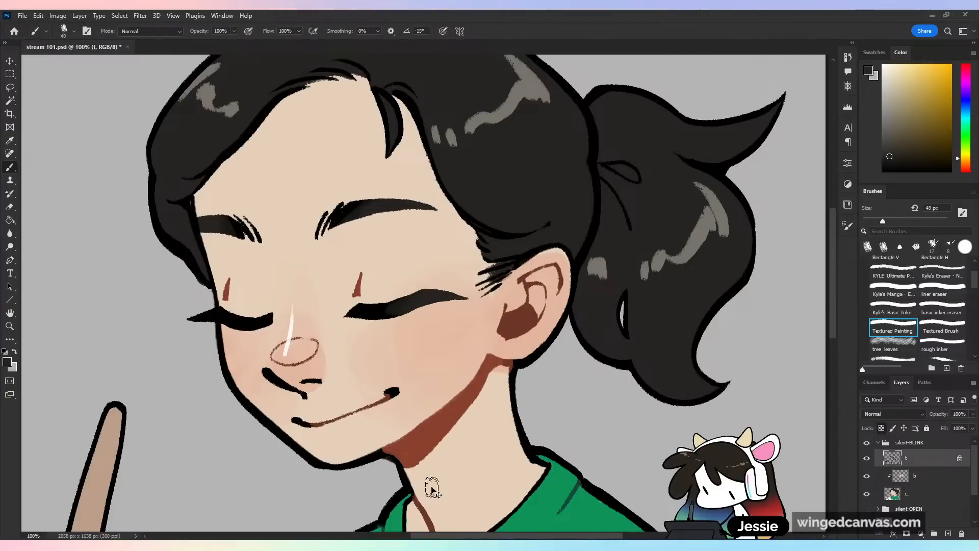
# - Save the file, collapse the silent-BLINK group, and toggle its visibility to check the blink against the open eyes
pyautogui.hotkey('ctrl', '-')
pyautogui.hotkey('ctrl', '-')
pyautogui.hotkey('ctrl', '-')
pyautogui.hotkey('ctrl', 's')
pyautogui.moveTo(609, 320); pyautogui.dragTo(654, 296)
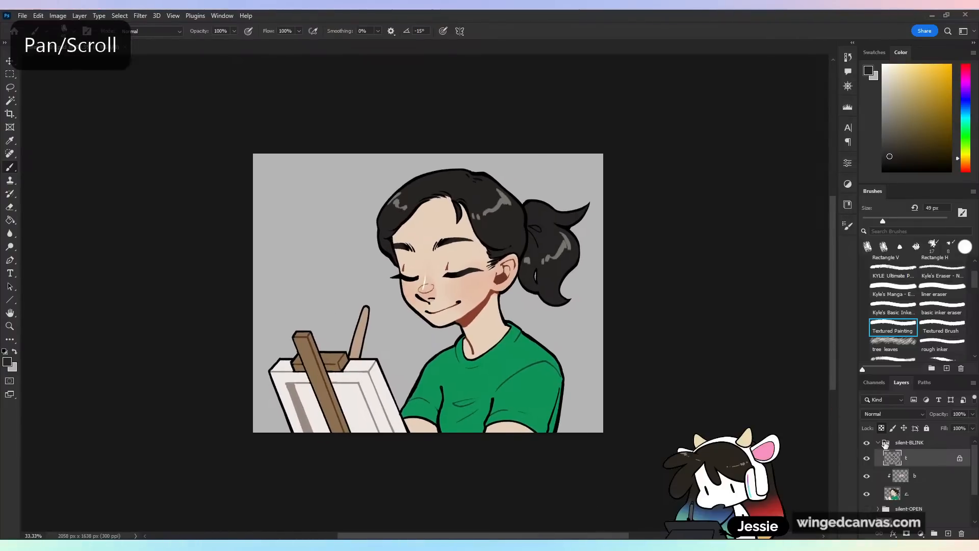
pyautogui.click(879, 443)
pyautogui.click(866, 442)
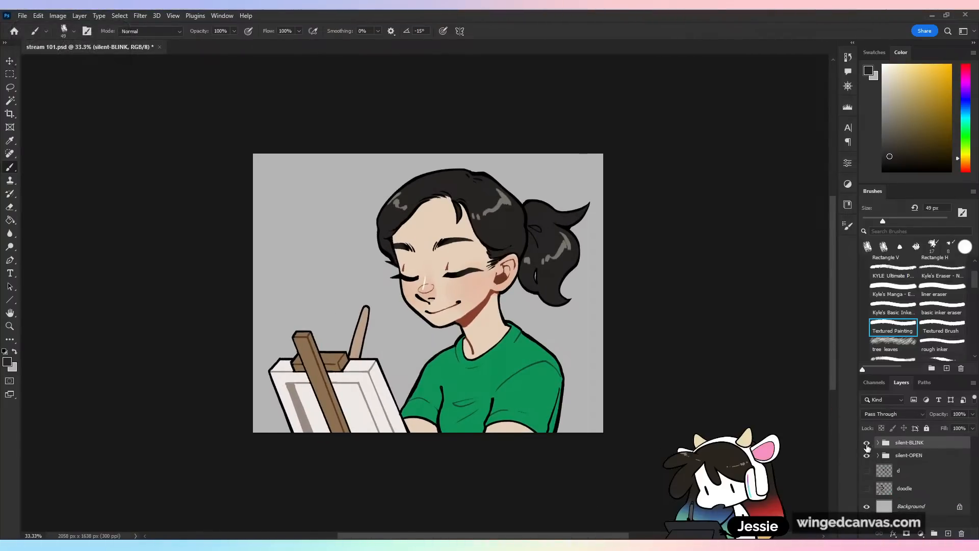
# - Duplicate the silent-OPEN group, move the copy to the top of the stack, hide the original, and rename the copy talking-OPEN
pyautogui.click(866, 455)
pyautogui.moveTo(947, 526); pyautogui.dragTo(948, 533)
pyautogui.moveTo(908, 457); pyautogui.dragTo(916, 437)
pyautogui.click(867, 468)
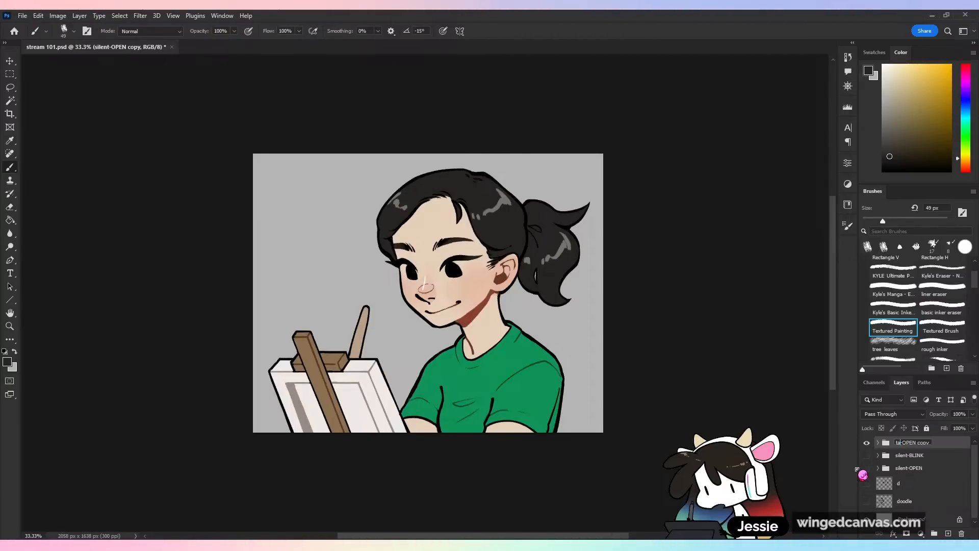
pyautogui.press('Return')
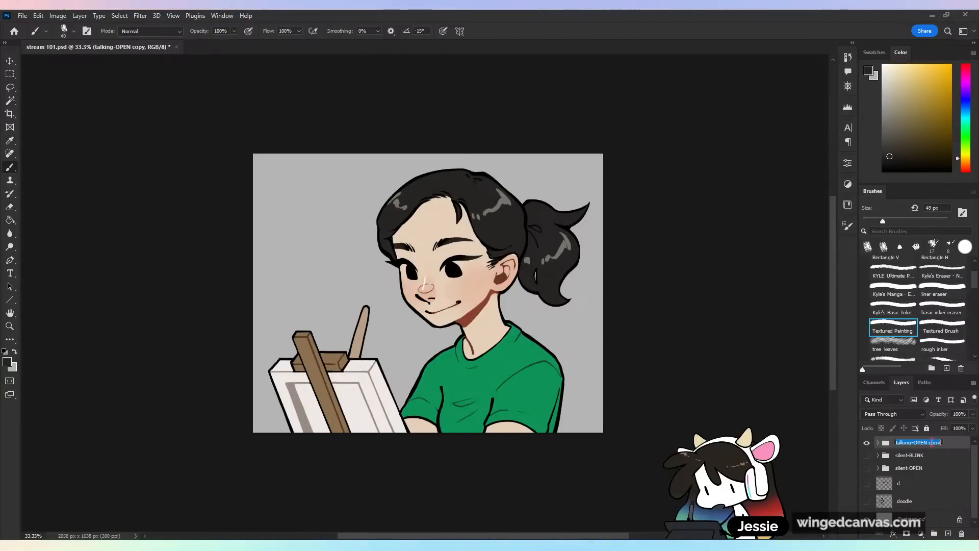
pyautogui.moveTo(929, 442); pyautogui.dragTo(959, 444)
pyautogui.press('BackSpace')
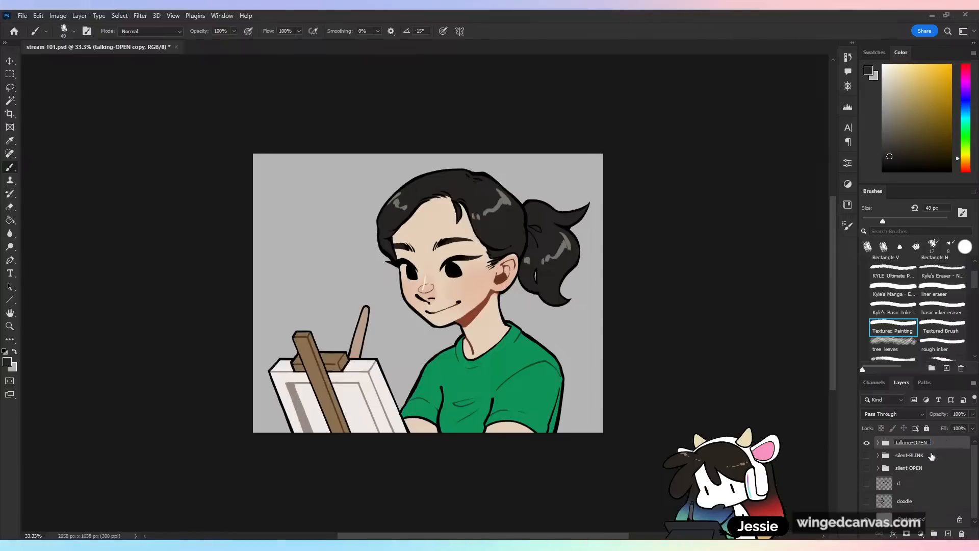
# - Erase both pupils on layer t of the talking-OPEN group with the 19 px liner eraser, leaving the lash lines
pyautogui.click(878, 443)
pyautogui.click(913, 458)
pyautogui.hotkey('ctrl', '+')
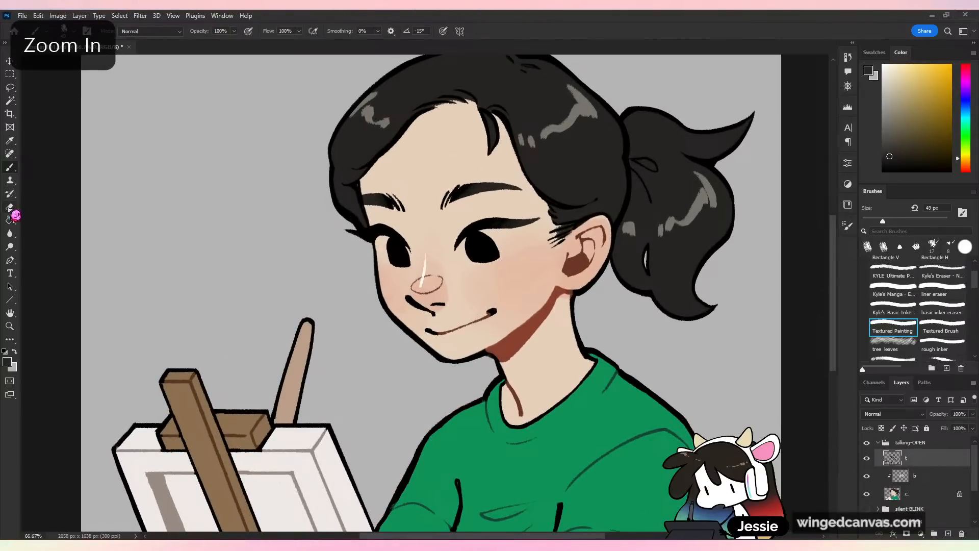
pyautogui.click(11, 207)
pyautogui.hotkey('ctrl', '+')
pyautogui.hotkey('ctrl', '+')
pyautogui.moveTo(668, 191); pyautogui.dragTo(556, 314)
pyautogui.moveTo(484, 242)
pyautogui.mouseDown()
pyautogui.moveTo(440, 261)
pyautogui.moveTo(494, 237)
pyautogui.moveTo(462, 242)
pyautogui.moveTo(437, 280)
pyautogui.moveTo(490, 248)
pyautogui.moveTo(488, 285)
pyautogui.moveTo(467, 329)
pyautogui.moveTo(540, 304)
pyautogui.mouseUp()
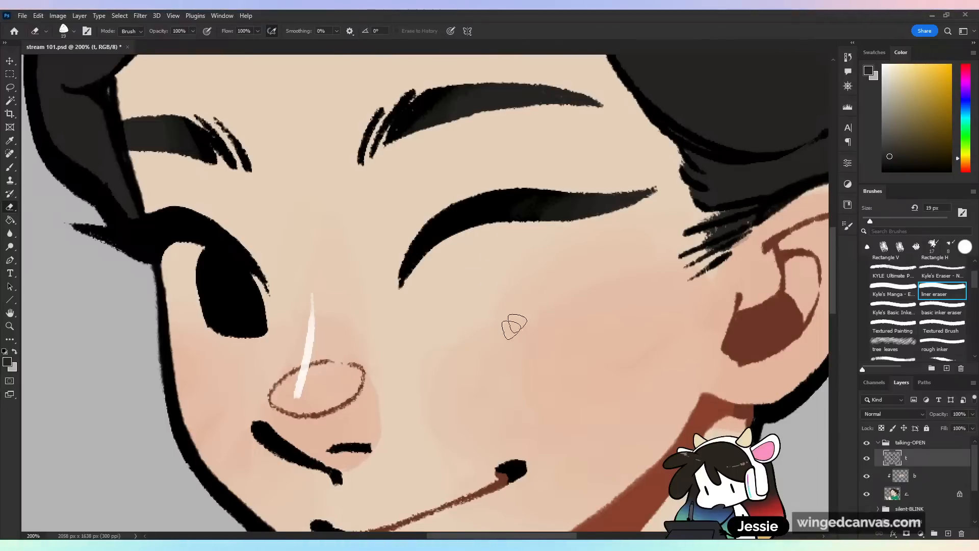
pyautogui.moveTo(196, 247)
pyautogui.mouseDown()
pyautogui.moveTo(271, 296)
pyautogui.moveTo(260, 283)
pyautogui.moveTo(265, 291)
pyautogui.mouseUp()
pyautogui.hotkey('ctrl', 'z')
pyautogui.moveTo(215, 257)
pyautogui.mouseDown()
pyautogui.moveTo(264, 321)
pyautogui.moveTo(219, 317)
pyautogui.mouseUp()
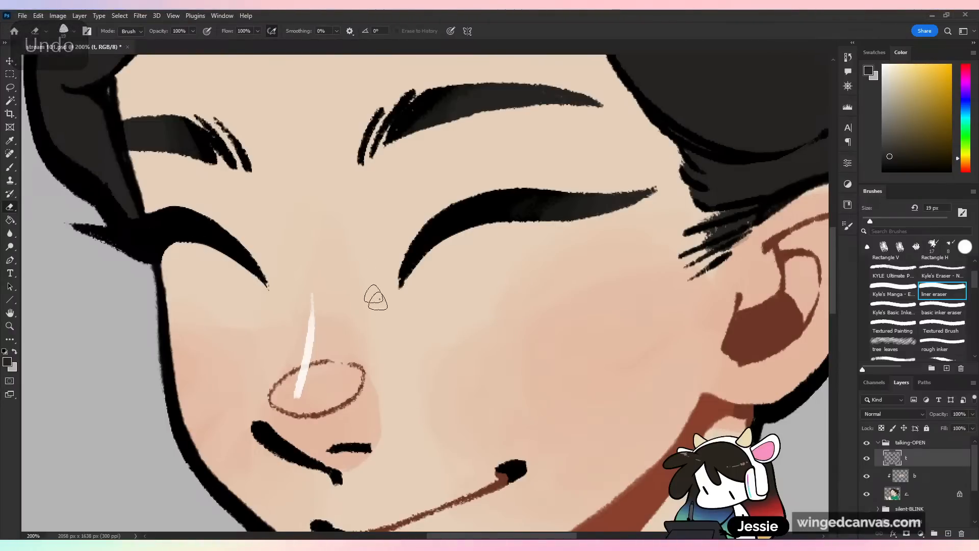
# - Sample the lash line's black and set up the Textured Brush at 23 px
pyautogui.press('b')
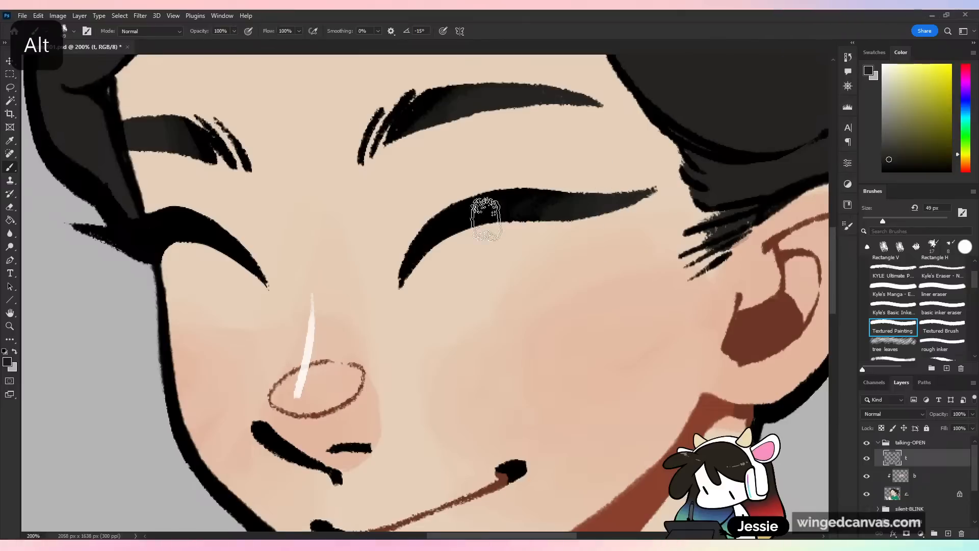
pyautogui.keyDown('alt'); pyautogui.click(470, 208); pyautogui.keyUp('alt')
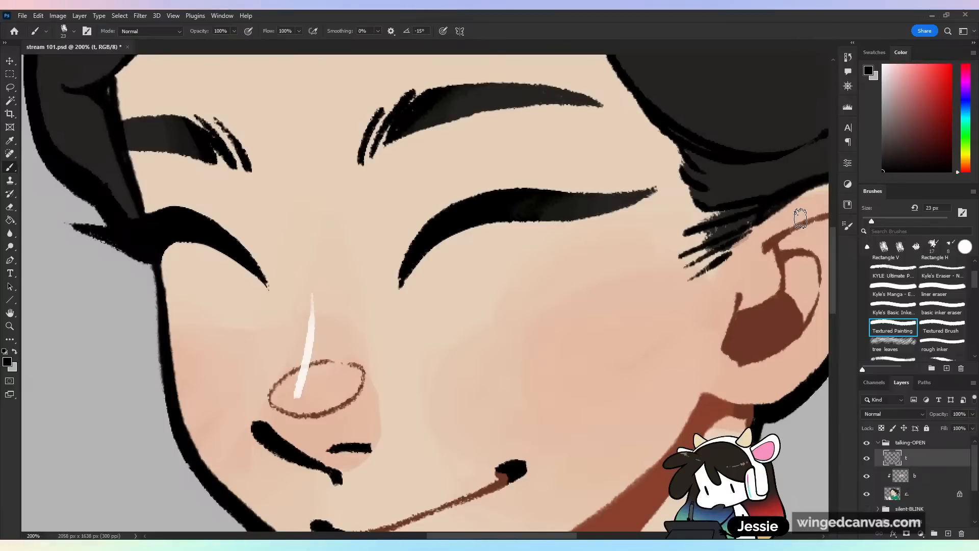
pyautogui.click(925, 329)
pyautogui.moveTo(504, 224)
pyautogui.mouseDown()
pyautogui.moveTo(497, 297)
pyautogui.moveTo(542, 219)
pyautogui.moveTo(560, 243)
pyautogui.moveTo(564, 283)
pyautogui.mouseUp()
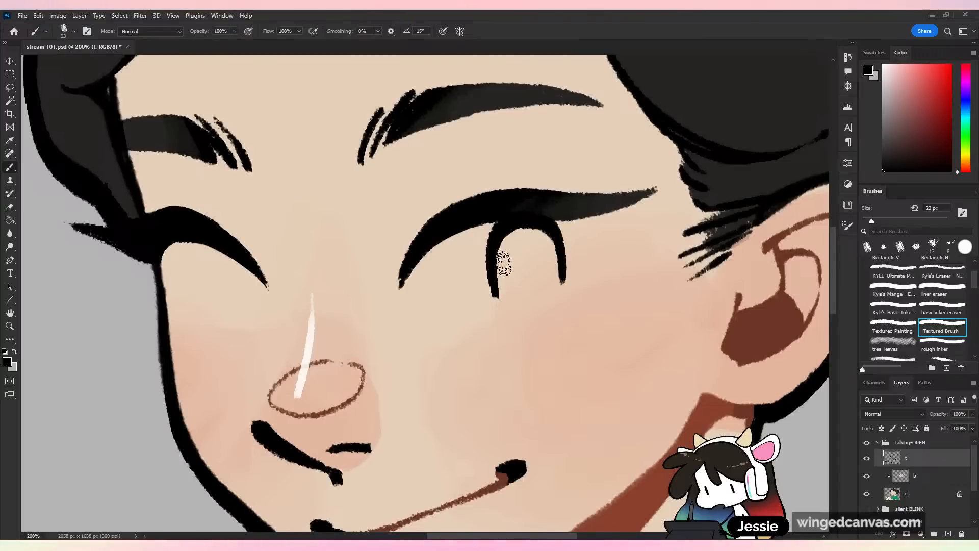
pyautogui.moveTo(499, 226)
pyautogui.mouseDown()
pyautogui.moveTo(492, 289)
pyautogui.moveTo(566, 290)
pyautogui.mouseUp()
pyautogui.hotkey('ctrl', 'z')
pyautogui.hotkey('ctrl', 'z')
pyautogui.hotkey('ctrl', 'z')
pyautogui.hotkey('ctrl', 'z')
pyautogui.hotkey('ctrl', 'z')
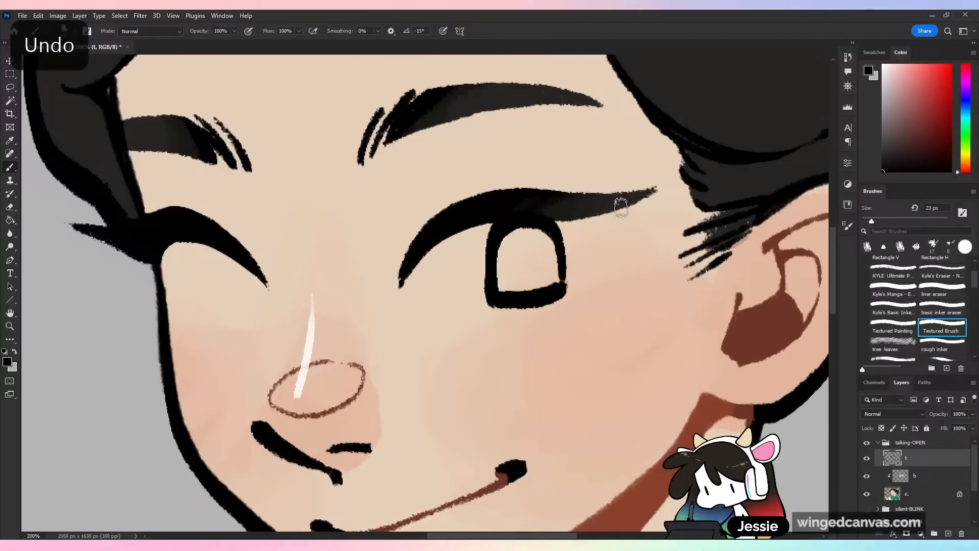
pyautogui.hotkey('ctrl', 'z')
pyautogui.moveTo(498, 224)
pyautogui.mouseDown()
pyautogui.moveTo(483, 252)
pyautogui.moveTo(491, 228)
pyautogui.moveTo(517, 221)
pyautogui.moveTo(560, 262)
pyautogui.mouseUp()
pyautogui.hotkey('ctrl', 'z')
pyautogui.hotkey('ctrl', 'z')
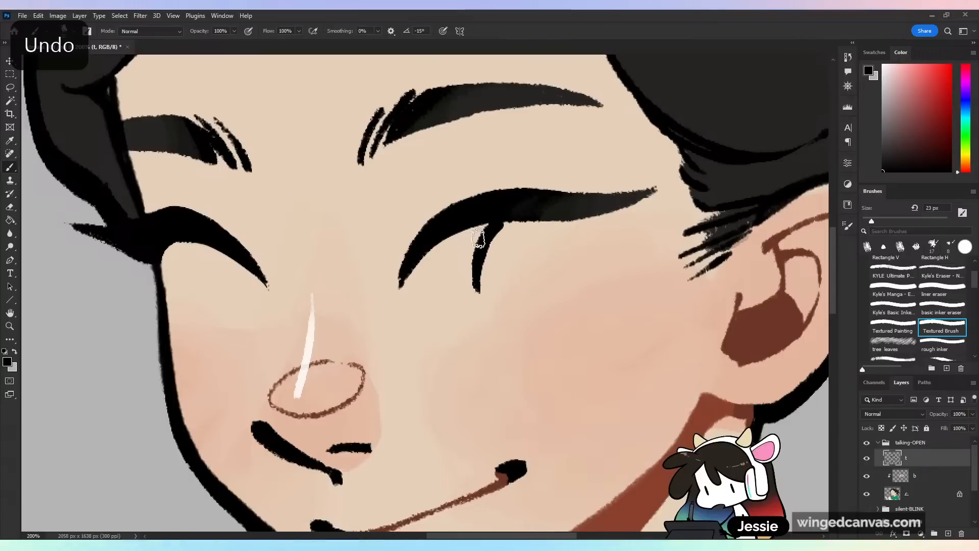
pyautogui.moveTo(458, 229)
pyautogui.mouseDown()
pyautogui.moveTo(494, 300)
pyautogui.moveTo(517, 254)
pyautogui.mouseUp()
pyautogui.hotkey('ctrl', 'z')
pyautogui.hotkey('ctrl', 'z')
# - Draw and fill a rounded black pupil beneath each eye's lash line with the 23 px Textured Brush
pyautogui.moveTo(465, 225)
pyautogui.mouseDown()
pyautogui.moveTo(532, 292)
pyautogui.moveTo(465, 232)
pyautogui.moveTo(481, 276)
pyautogui.moveTo(518, 288)
pyautogui.moveTo(512, 293)
pyautogui.moveTo(559, 244)
pyautogui.mouseUp()
pyautogui.hotkey('ctrl', 'z')
pyautogui.moveTo(544, 277); pyautogui.dragTo(560, 222)
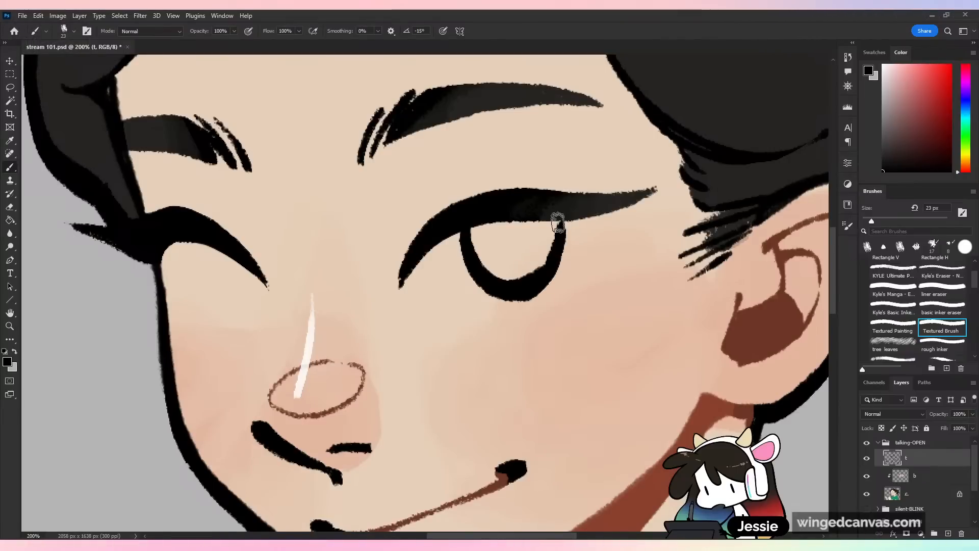
pyautogui.moveTo(525, 253)
pyautogui.mouseDown()
pyautogui.moveTo(533, 251)
pyautogui.moveTo(508, 247)
pyautogui.moveTo(538, 225)
pyautogui.moveTo(555, 227)
pyautogui.mouseUp()
pyautogui.hotkey('ctrl', '-')
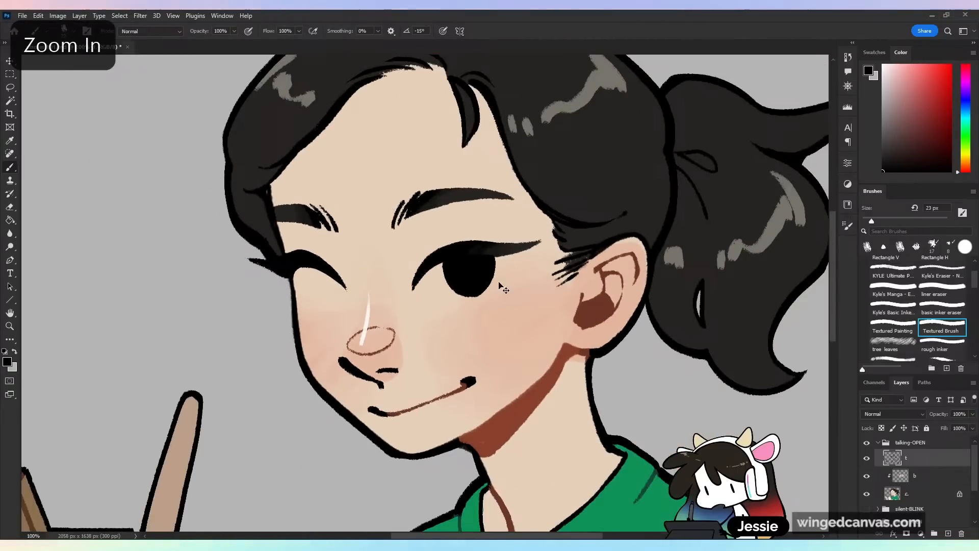
pyautogui.hotkey('ctrl', '+')
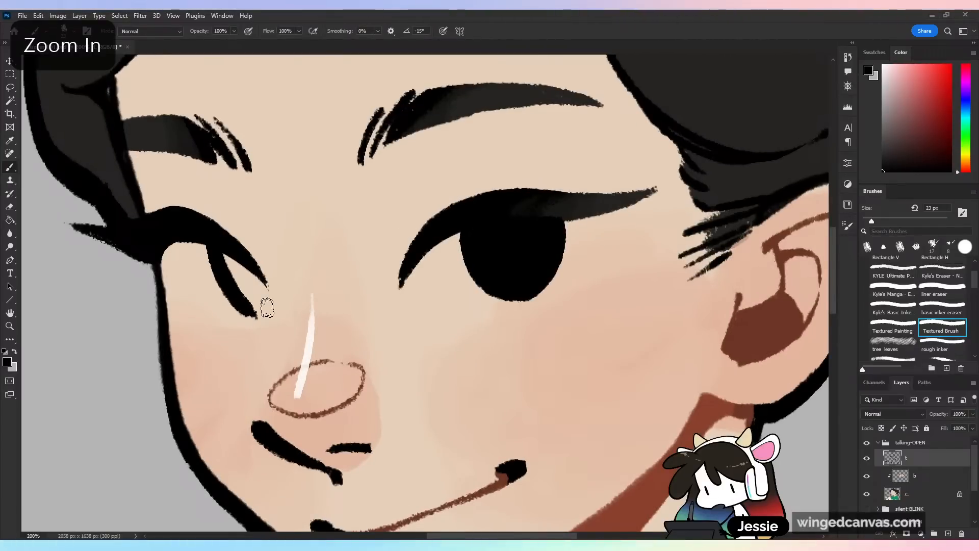
pyautogui.moveTo(206, 240)
pyautogui.mouseDown()
pyautogui.moveTo(243, 299)
pyautogui.moveTo(223, 285)
pyautogui.moveTo(263, 307)
pyautogui.moveTo(263, 291)
pyautogui.moveTo(250, 304)
pyautogui.moveTo(211, 247)
pyautogui.moveTo(224, 289)
pyautogui.moveTo(262, 296)
pyautogui.mouseUp()
# - Collapse the talking-OPEN group and compare its new pupils with the silent-OPEN group by toggling group visibility
pyautogui.hotkey('ctrl', '-')
pyautogui.hotkey('ctrl', '-')
pyautogui.click(878, 442)
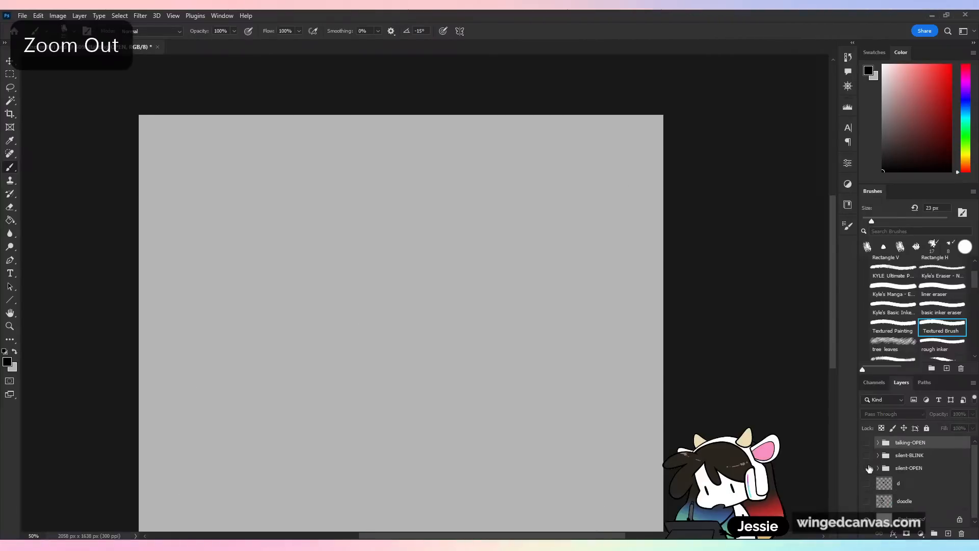
pyautogui.click(868, 469)
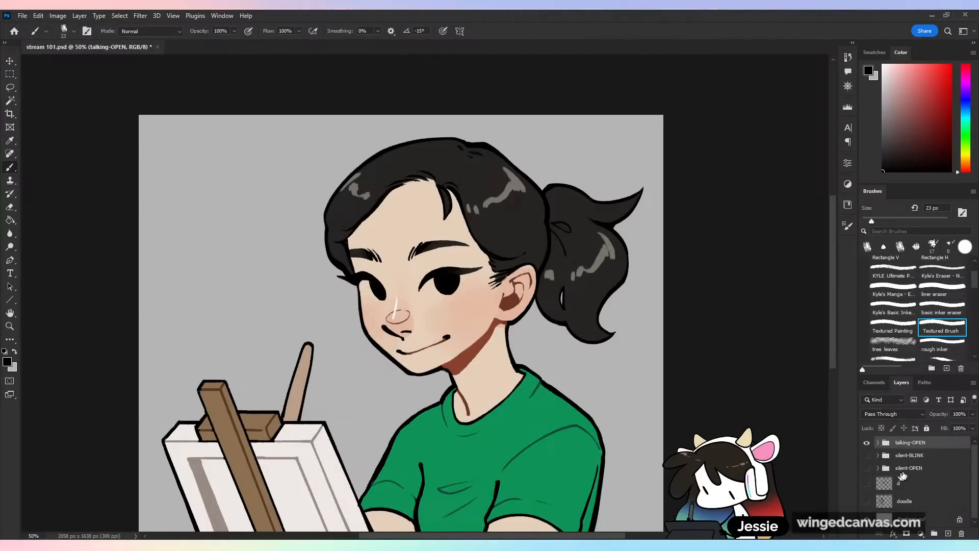
# - Erase the mouth and the chin and lower jaw outline on layer t of the talking-OPEN group with the liner eraser
pyautogui.hotkey('ctrl', '+')
pyautogui.click(878, 443)
pyautogui.click(933, 461)
pyautogui.hotkey('ctrl', '+')
pyautogui.moveTo(497, 337); pyautogui.dragTo(502, 236)
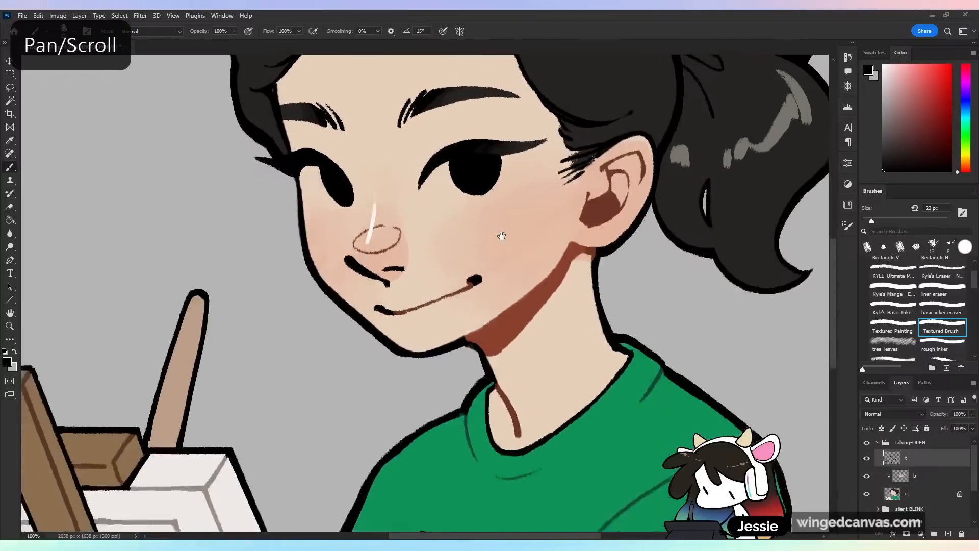
pyautogui.hotkey('ctrl', '+')
pyautogui.moveTo(328, 328)
pyautogui.mouseDown()
pyautogui.moveTo(435, 312)
pyautogui.moveTo(540, 266)
pyautogui.mouseUp()
pyautogui.press('e')
pyautogui.moveTo(233, 265)
pyautogui.mouseDown()
pyautogui.moveTo(341, 380)
pyautogui.moveTo(429, 422)
pyautogui.mouseUp()
pyautogui.moveTo(382, 400)
pyautogui.mouseDown()
pyautogui.moveTo(448, 399)
pyautogui.moveTo(416, 420)
pyautogui.moveTo(510, 388)
pyautogui.moveTo(684, 240)
pyautogui.moveTo(525, 367)
pyautogui.moveTo(479, 366)
pyautogui.mouseUp()
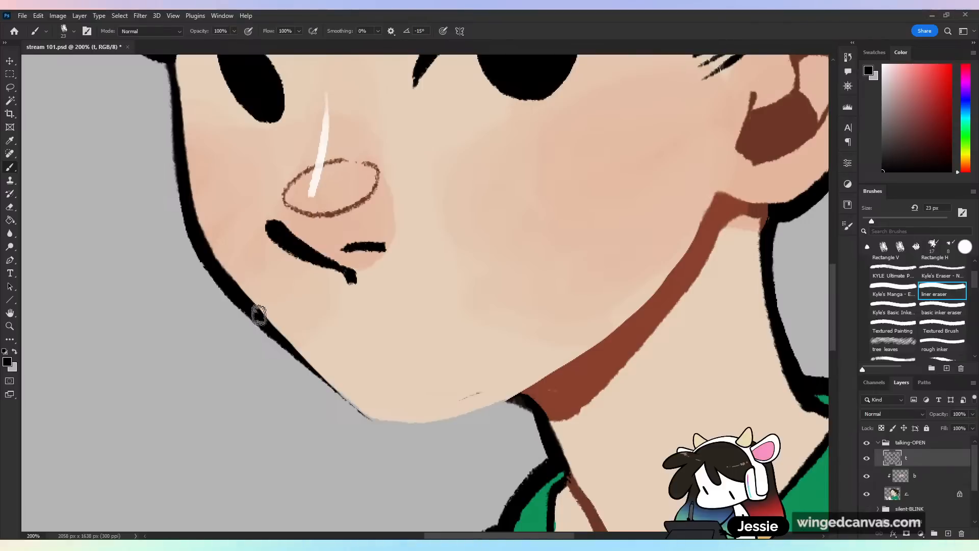
# - Redraw the front jaw outline in black slightly lower toward the chin with the 23 px Textured Brush and erase the leftover inner line
pyautogui.hotkey('ctrl', 'z')
pyautogui.moveTo(236, 299); pyautogui.dragTo(336, 402)
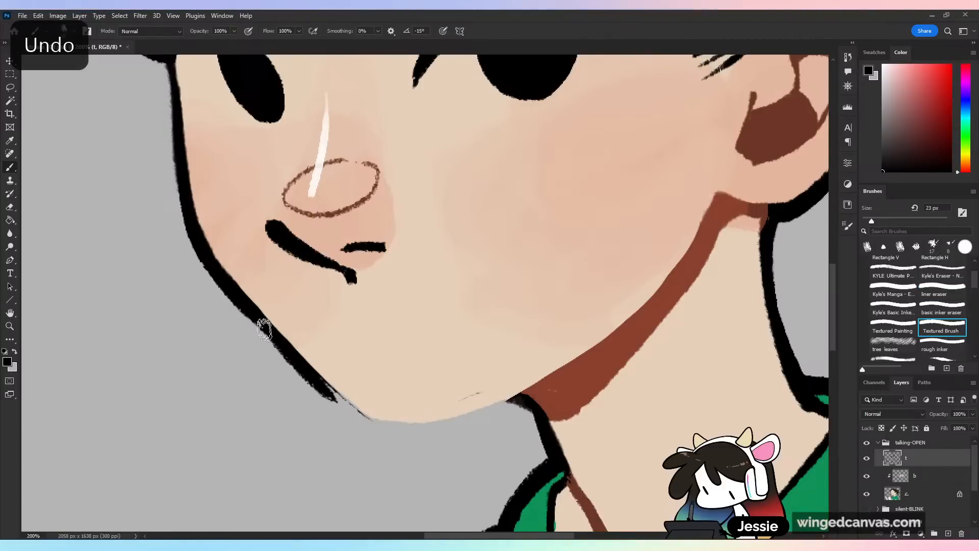
pyautogui.moveTo(269, 335); pyautogui.dragTo(369, 424)
pyautogui.moveTo(321, 385); pyautogui.dragTo(388, 435)
pyautogui.hotkey('ctrl', 'z')
pyautogui.hotkey('ctrl', 'z')
pyautogui.moveTo(236, 301); pyautogui.dragTo(338, 414)
pyautogui.moveTo(274, 346); pyautogui.dragTo(360, 428)
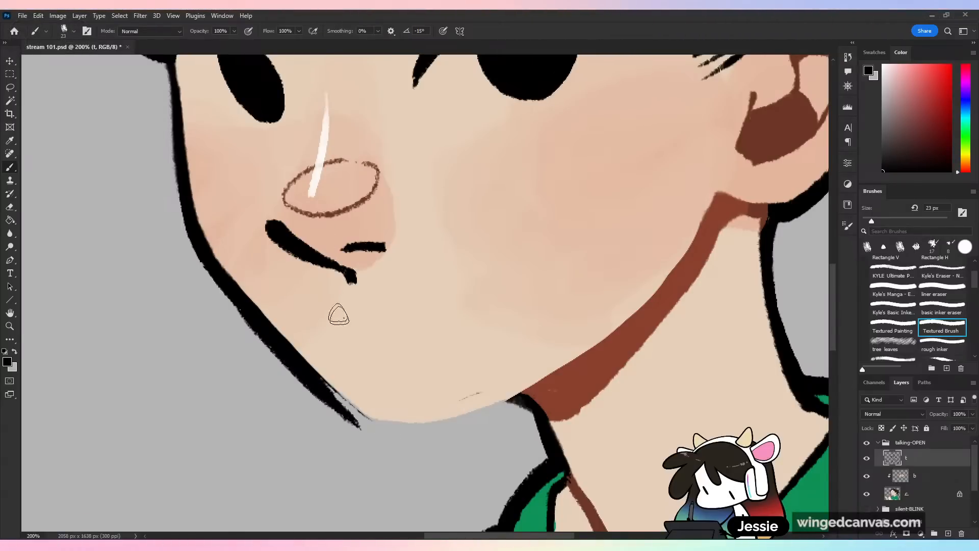
pyautogui.moveTo(341, 390); pyautogui.dragTo(307, 351)
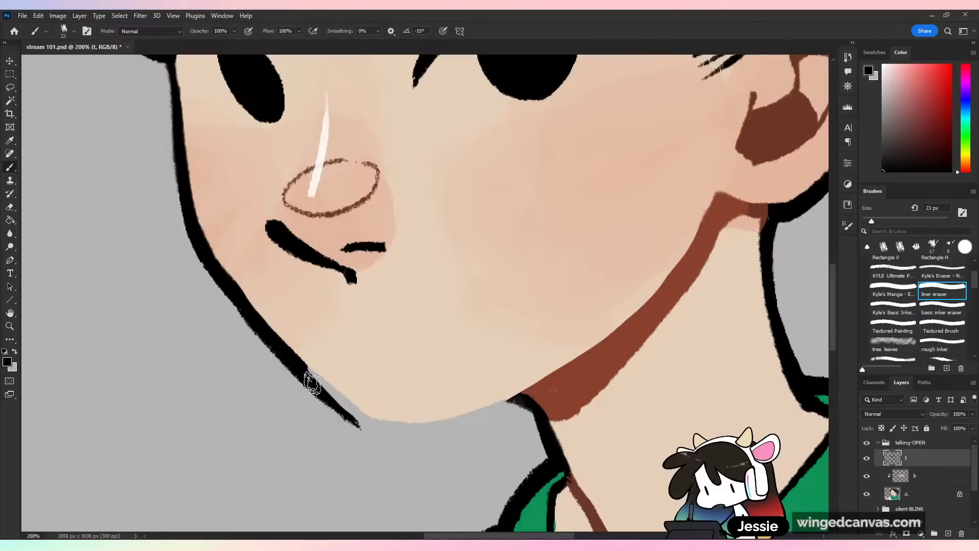
pyautogui.hotkey('ctrl', 'z')
# - Continue the black jaw outline around the lowered chin and up to the neck, undoing and redrawing uneven strokes
pyautogui.moveTo(279, 346)
pyautogui.mouseDown()
pyautogui.moveTo(331, 402)
pyautogui.moveTo(414, 436)
pyautogui.mouseUp()
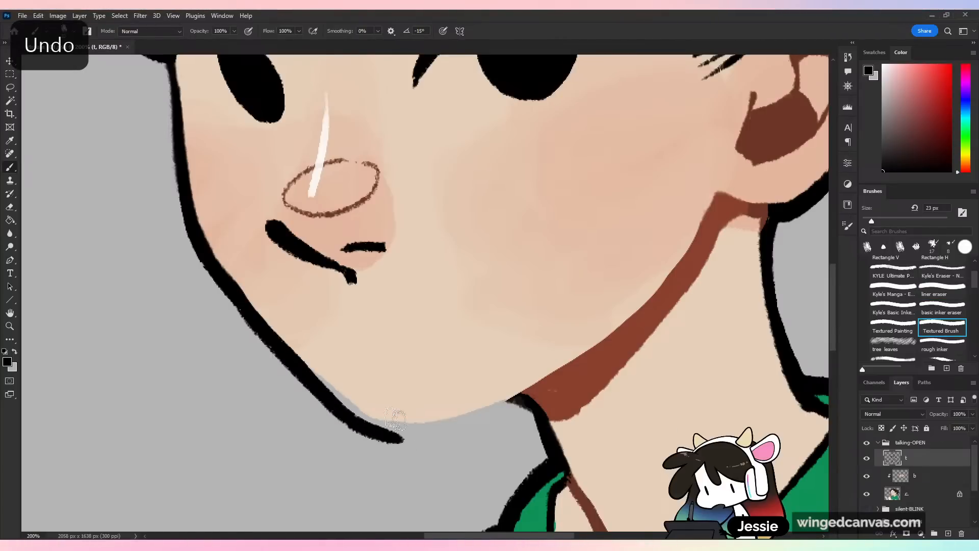
pyautogui.hotkey('ctrl', 'z')
pyautogui.moveTo(355, 423); pyautogui.dragTo(460, 439)
pyautogui.hotkey('ctrl', 'z')
pyautogui.moveTo(390, 438); pyautogui.dragTo(471, 431)
pyautogui.hotkey('ctrl', 'z')
pyautogui.moveTo(384, 433)
pyautogui.mouseDown()
pyautogui.moveTo(465, 430)
pyautogui.moveTo(531, 399)
pyautogui.mouseUp()
pyautogui.moveTo(474, 427); pyautogui.dragTo(533, 396)
# - Sample the reddish-brown neck shadow and paint it along the jaw edge where it meets the new outline
pyautogui.keyDown('alt'); pyautogui.click(558, 399); pyautogui.keyUp('alt')
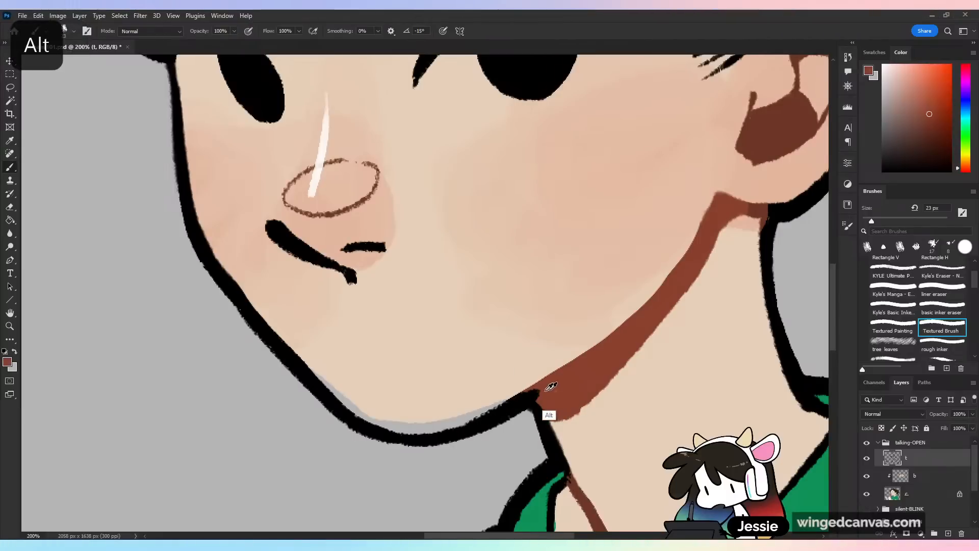
pyautogui.moveTo(501, 396)
pyautogui.mouseDown()
pyautogui.moveTo(594, 345)
pyautogui.moveTo(643, 303)
pyautogui.mouseUp()
pyautogui.hotkey('ctrl', '-')
pyautogui.hotkey('ctrl', '-')
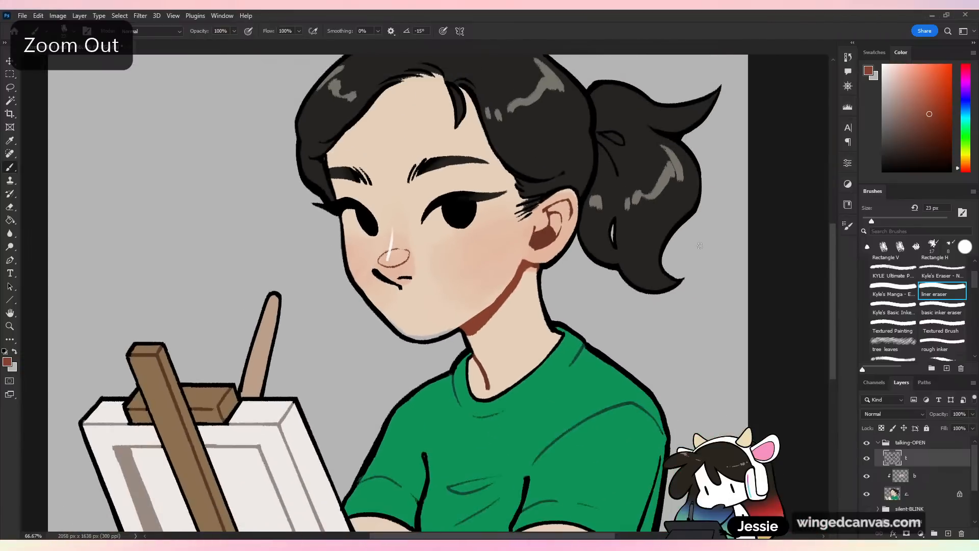
pyautogui.hotkey('ctrl', '+')
pyautogui.hotkey('ctrl', '+')
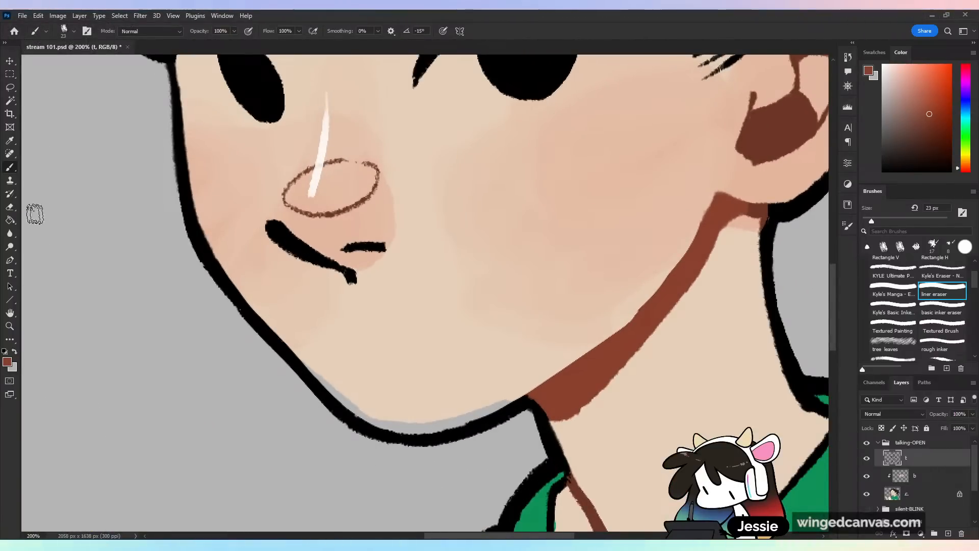
# - Thin the inner edge of the front jaw outline with a 19 px Textured Brush eraser, and return to the black brush
pyautogui.keyDown('alt'); pyautogui.click(260, 315); pyautogui.keyUp('alt')
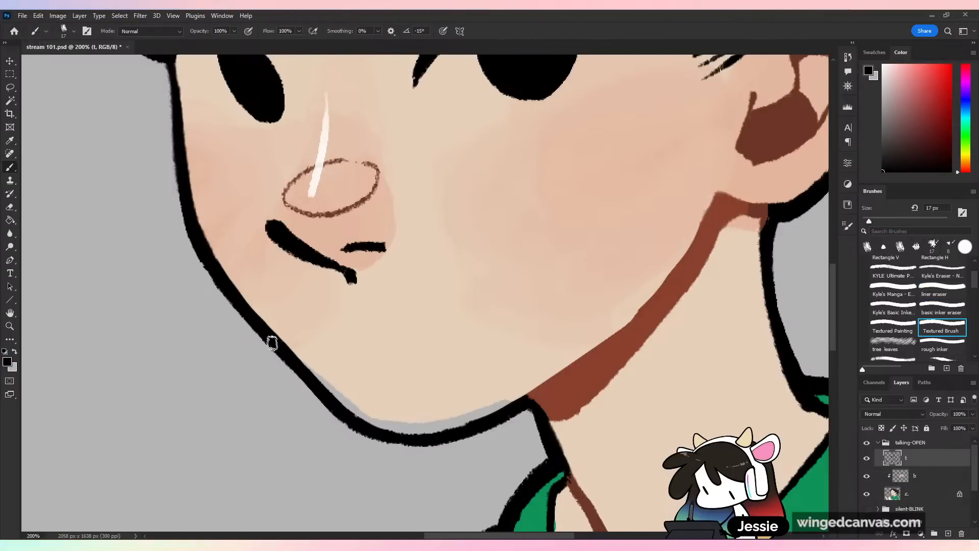
pyautogui.click(11, 208)
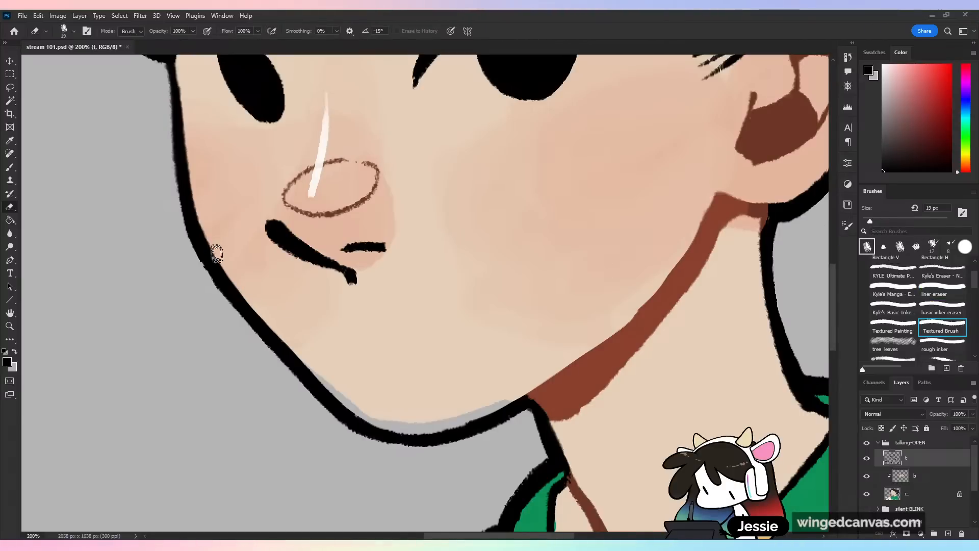
pyautogui.moveTo(313, 368)
pyautogui.mouseDown()
pyautogui.moveTo(364, 417)
pyautogui.moveTo(413, 427)
pyautogui.mouseUp()
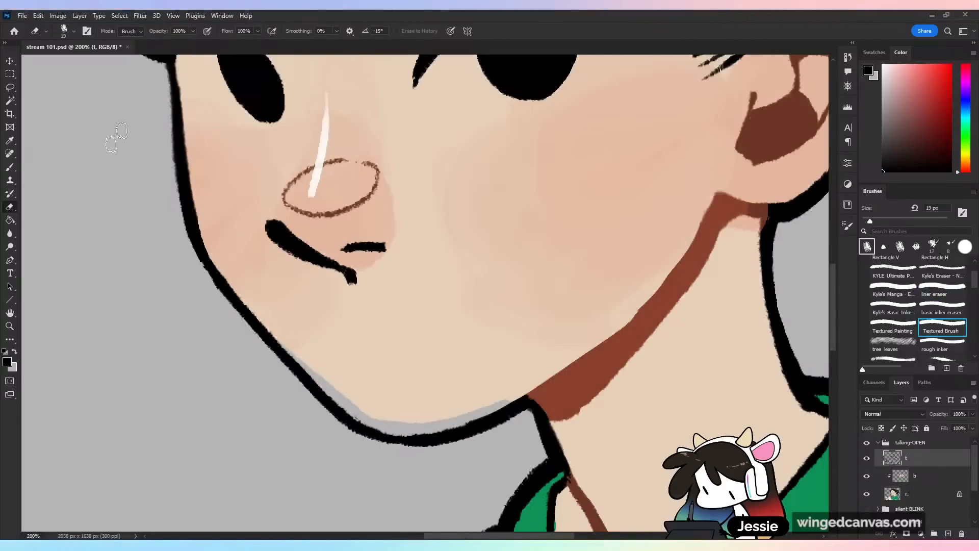
pyautogui.click(9, 168)
pyautogui.hotkey('ctrl', 'z')
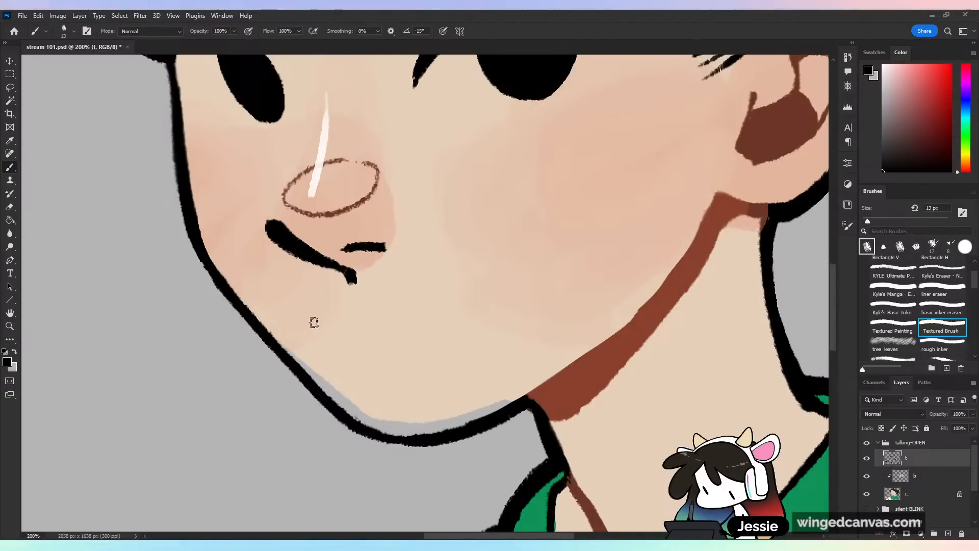
pyautogui.moveTo(310, 323)
pyautogui.mouseDown()
pyautogui.moveTo(323, 332)
pyautogui.moveTo(491, 298)
pyautogui.mouseUp()
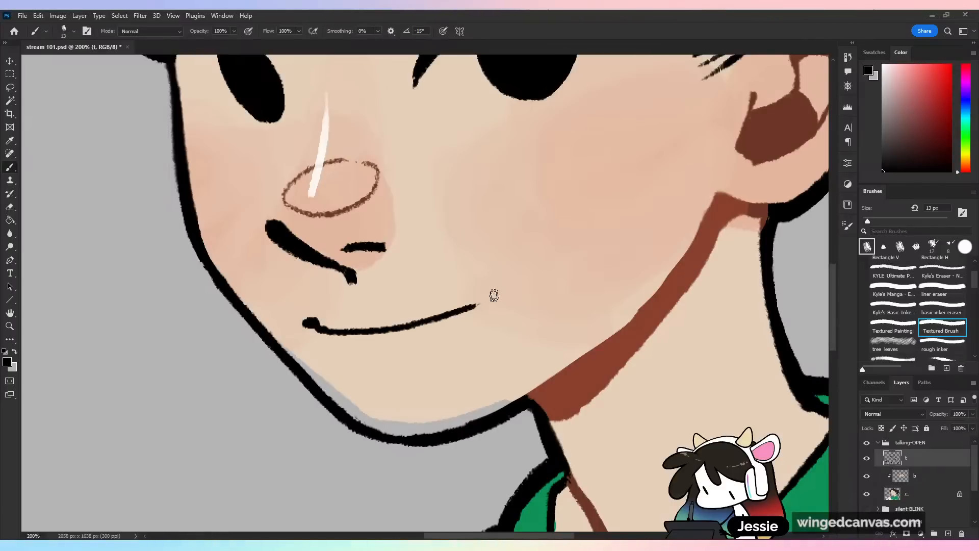
pyautogui.hotkey('ctrl', 'z')
# - Lower the talking-OPEN group's opacity to about half and show the silent-OPEN group beneath it as a mouth reference
pyautogui.click(933, 444)
pyautogui.click(972, 414)
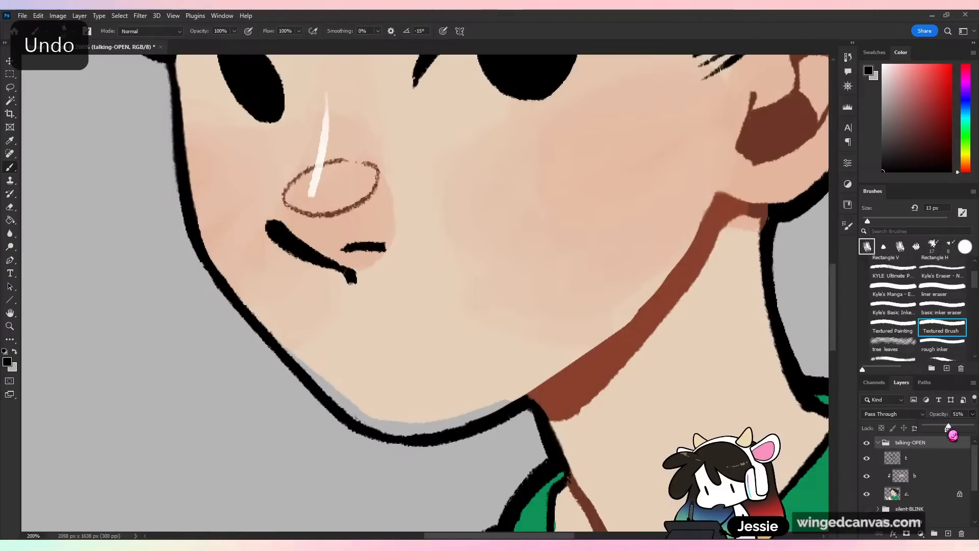
pyautogui.moveTo(953, 426); pyautogui.dragTo(946, 427)
pyautogui.click(922, 513)
pyautogui.click(866, 521)
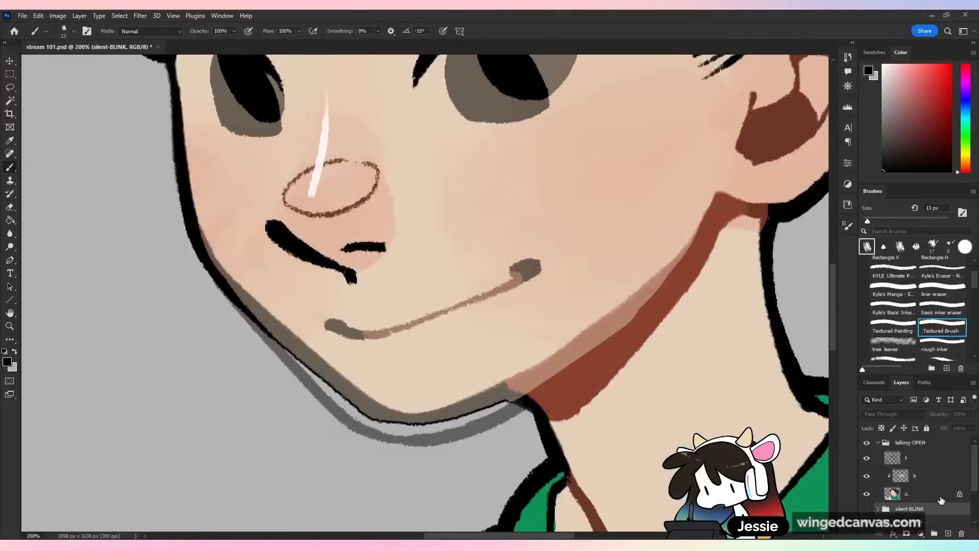
# - Draw a black closed smile with rounded corners on layer t over the ghosted mouth, using the 13 px Textured Brush
pyautogui.click(932, 461)
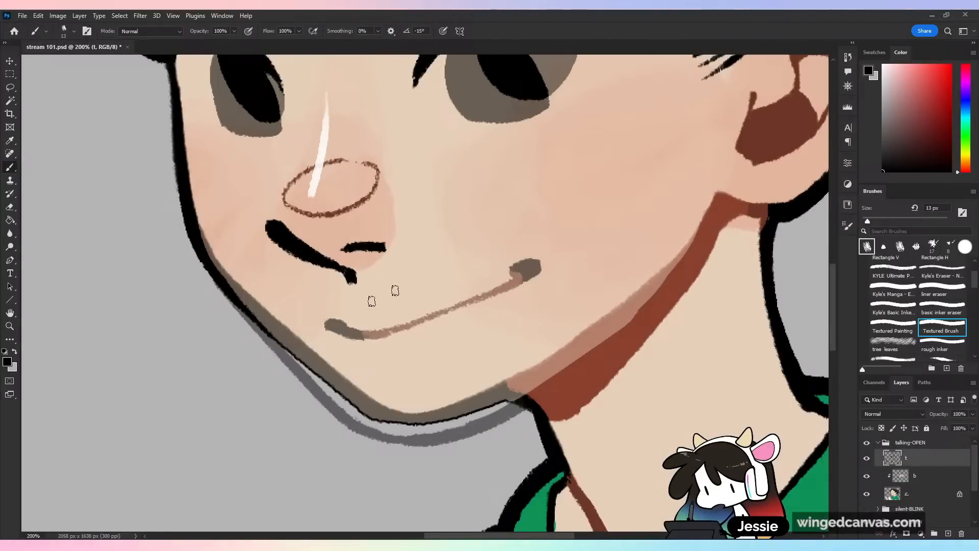
pyautogui.moveTo(332, 326)
pyautogui.mouseDown()
pyautogui.moveTo(368, 333)
pyautogui.moveTo(356, 337)
pyautogui.moveTo(406, 321)
pyautogui.moveTo(368, 334)
pyautogui.moveTo(535, 269)
pyautogui.mouseUp()
pyautogui.hotkey('ctrl', 'z')
pyautogui.moveTo(467, 299); pyautogui.dragTo(536, 270)
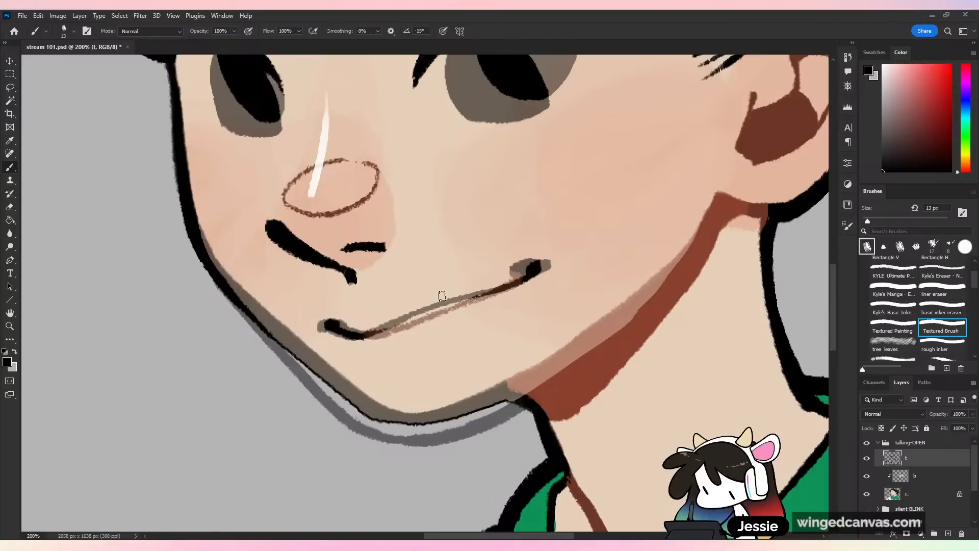
# - Hide the silent-OPEN reference, restore the talking-OPEN group to full opacity, and reselect its layer t
pyautogui.click(866, 443)
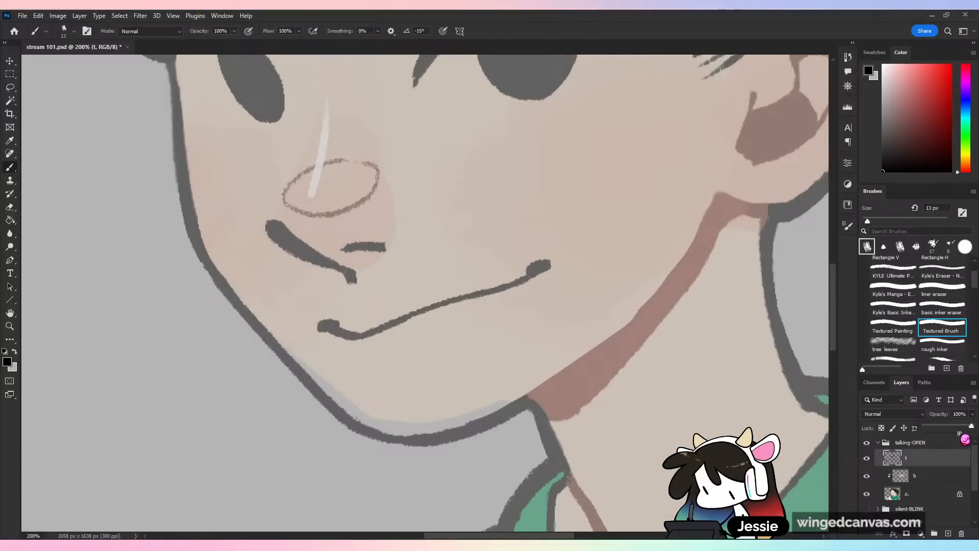
pyautogui.click(949, 447)
pyautogui.click(972, 414)
pyautogui.click(966, 426)
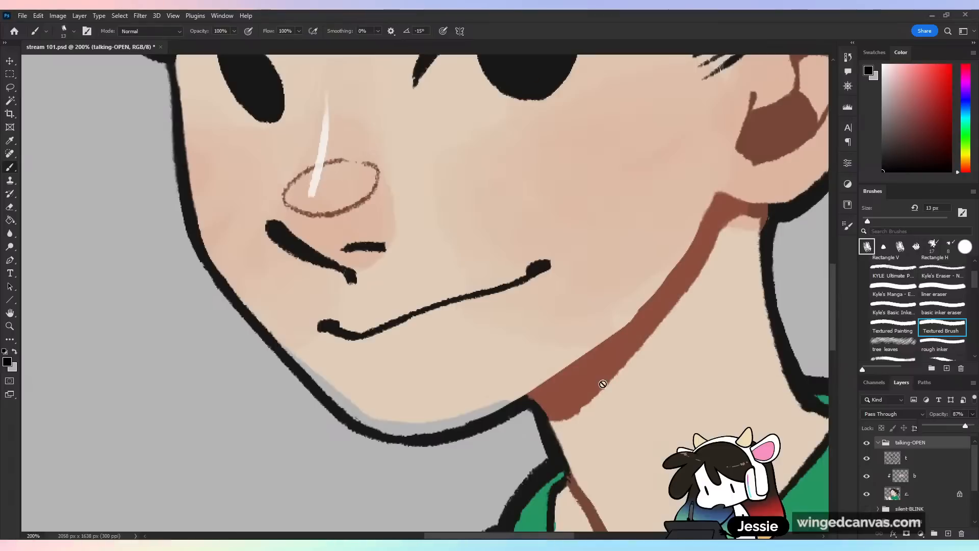
pyautogui.moveTo(966, 430); pyautogui.dragTo(976, 430)
pyautogui.click(936, 459)
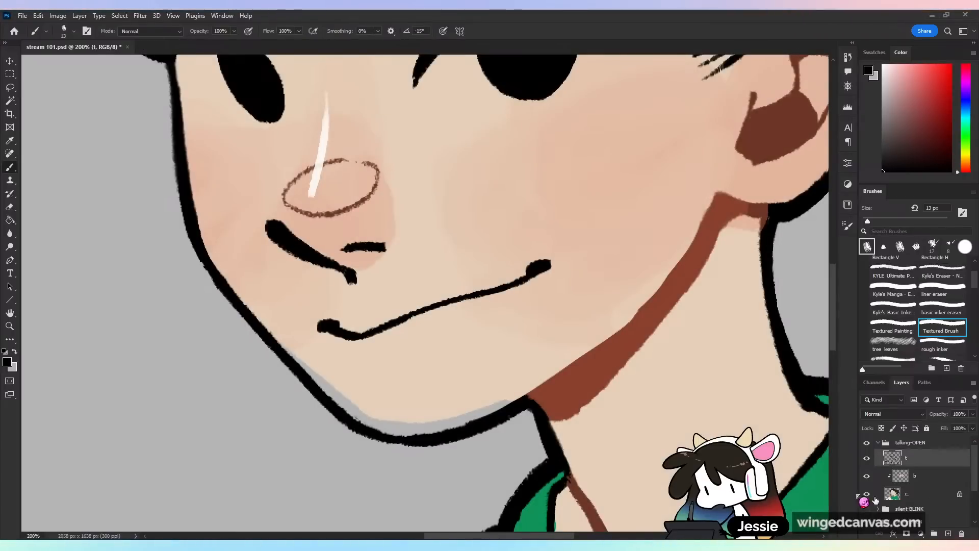
# - Draw the open mouth's lower lip as a black curve from corner to corner with the 13 px Textured Brush on layer t
pyautogui.moveTo(373, 349); pyautogui.dragTo(468, 404)
pyautogui.hotkey('ctrl', 'z')
pyautogui.hotkey('ctrl', 'z')
pyautogui.moveTo(337, 331)
pyautogui.mouseDown()
pyautogui.moveTo(377, 367)
pyautogui.moveTo(432, 390)
pyautogui.mouseUp()
pyautogui.hotkey('ctrl', 'z')
pyautogui.moveTo(377, 367); pyautogui.dragTo(475, 371)
pyautogui.hotkey('ctrl', 'z')
pyautogui.moveTo(377, 366)
pyautogui.mouseDown()
pyautogui.moveTo(448, 374)
pyautogui.moveTo(505, 328)
pyautogui.moveTo(542, 281)
pyautogui.mouseUp()
pyautogui.hotkey('ctrl', 'z')
pyautogui.moveTo(487, 348); pyautogui.dragTo(535, 286)
pyautogui.moveTo(502, 331); pyautogui.dragTo(541, 276)
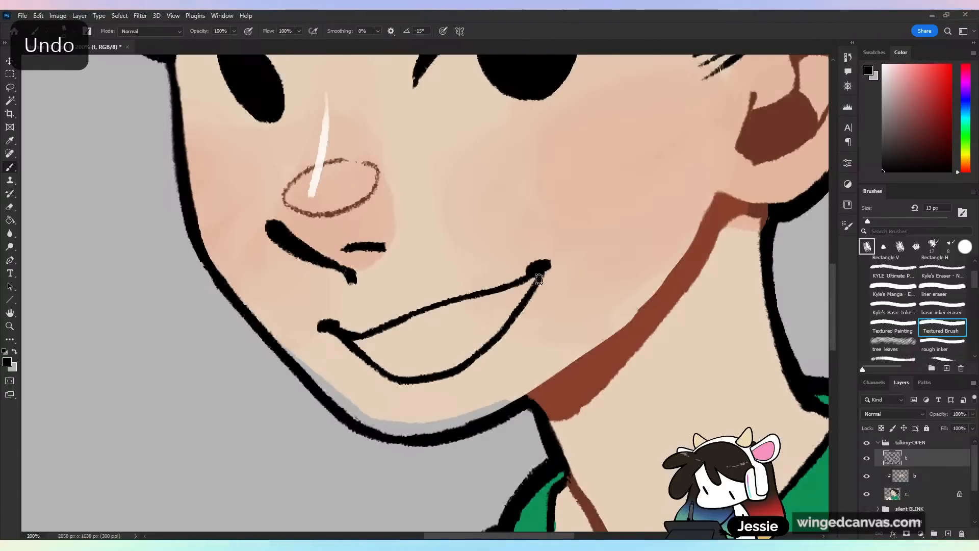
pyautogui.hotkey('ctrl', '-')
pyautogui.hotkey('ctrl', '-')
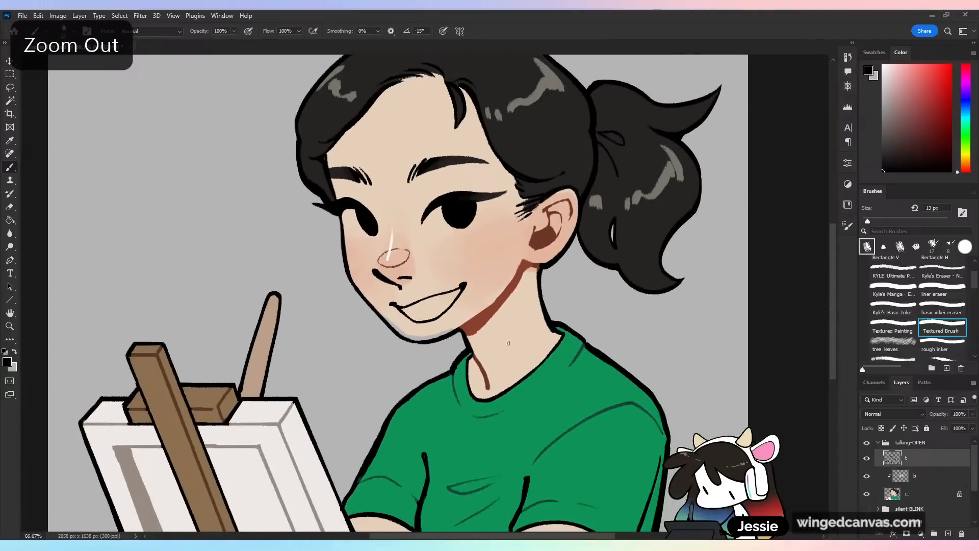
# - Extend the mouth's left corner outward, redraw the lower lip's left side from it and fill that corner black
pyautogui.hotkey('ctrl', '+')
pyautogui.hotkey('ctrl', '+')
pyautogui.hotkey('ctrl', '+')
pyautogui.moveTo(331, 318); pyautogui.dragTo(426, 389)
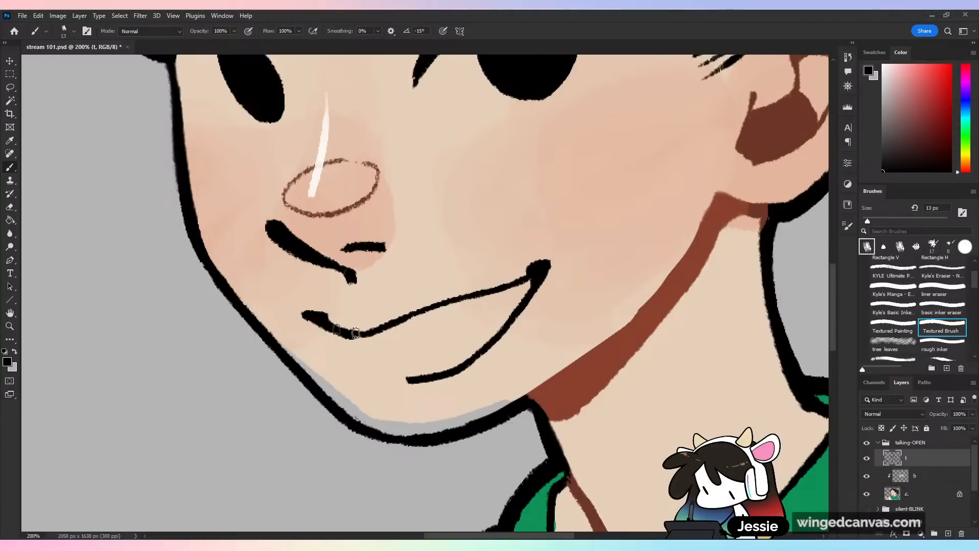
pyautogui.moveTo(372, 325); pyautogui.dragTo(397, 320)
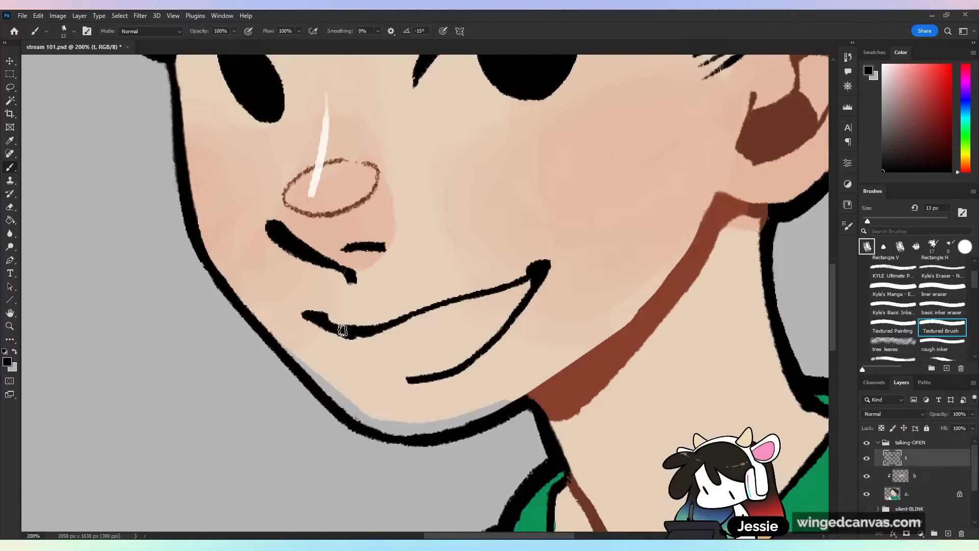
pyautogui.moveTo(351, 334); pyautogui.dragTo(403, 378)
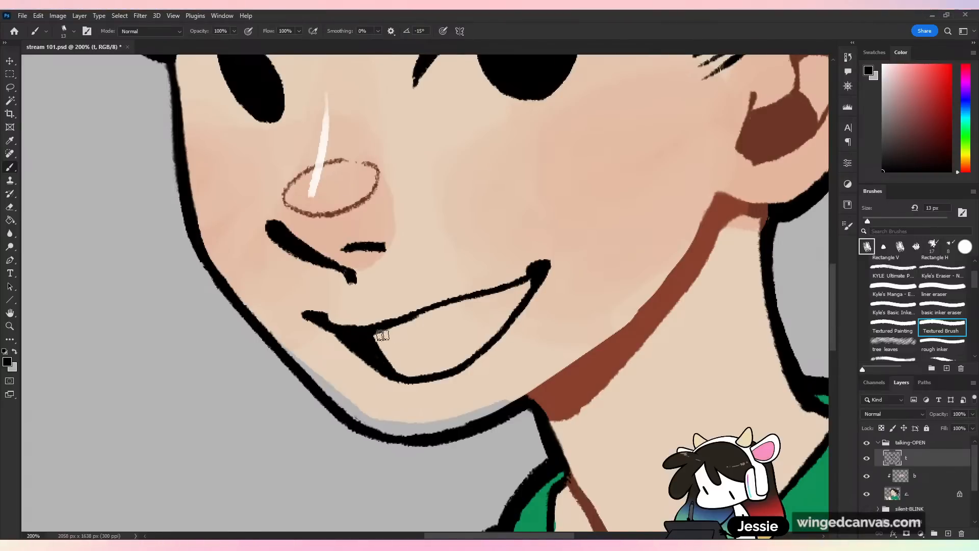
# - Draw the teeth and tongue contours inside the mouth, fill the gap between them black and check the face mirrored
pyautogui.moveTo(382, 347)
pyautogui.mouseDown()
pyautogui.moveTo(427, 341)
pyautogui.moveTo(481, 315)
pyautogui.mouseUp()
pyautogui.moveTo(425, 342); pyautogui.dragTo(512, 295)
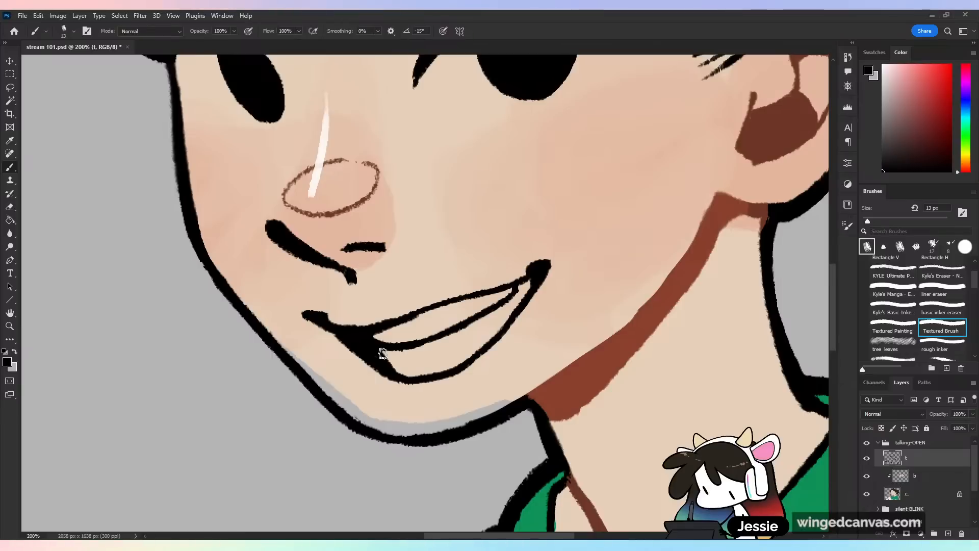
pyautogui.moveTo(388, 362); pyautogui.dragTo(417, 349)
pyautogui.moveTo(510, 309); pyautogui.dragTo(519, 297)
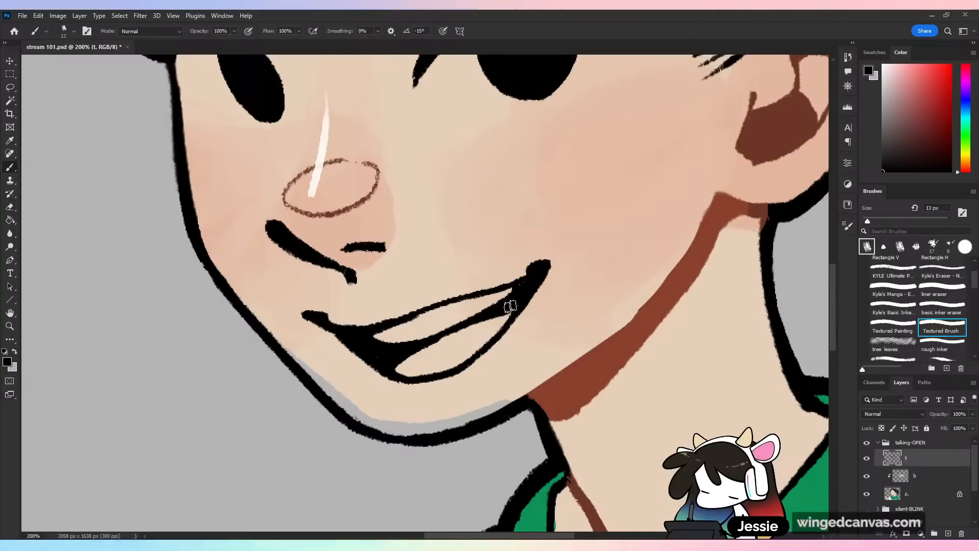
pyautogui.hotkey('ctrl', '-')
pyautogui.hotkey('ctrl', '-')
pyautogui.hotkey('ctrl', 'shift', 'h')
pyautogui.hotkey('ctrl', 'shift', 'h')
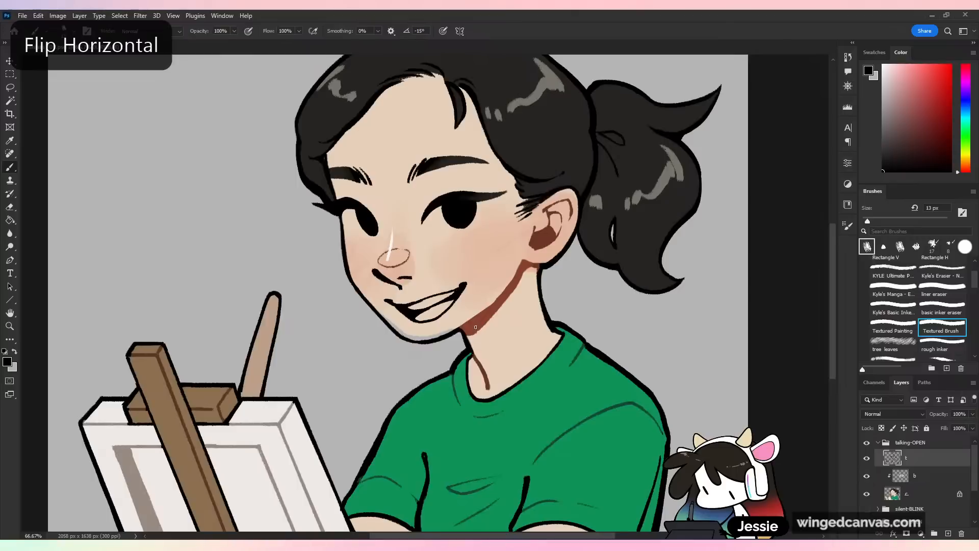
# - Enlarge the brush to 23 px and redraw the chin outline below the mouth in black
pyautogui.hotkey('ctrl', '+')
pyautogui.hotkey('ctrl', '+')
pyautogui.press(']')
pyautogui.moveTo(333, 409)
pyautogui.mouseDown()
pyautogui.moveTo(379, 435)
pyautogui.moveTo(433, 435)
pyautogui.mouseUp()
pyautogui.hotkey('ctrl', 'z')
pyautogui.moveTo(323, 396)
pyautogui.mouseDown()
pyautogui.moveTo(395, 440)
pyautogui.moveTo(403, 429)
pyautogui.moveTo(348, 425)
pyautogui.moveTo(459, 425)
pyautogui.mouseUp()
pyautogui.hotkey('ctrl', 'z')
pyautogui.moveTo(339, 415); pyautogui.dragTo(437, 437)
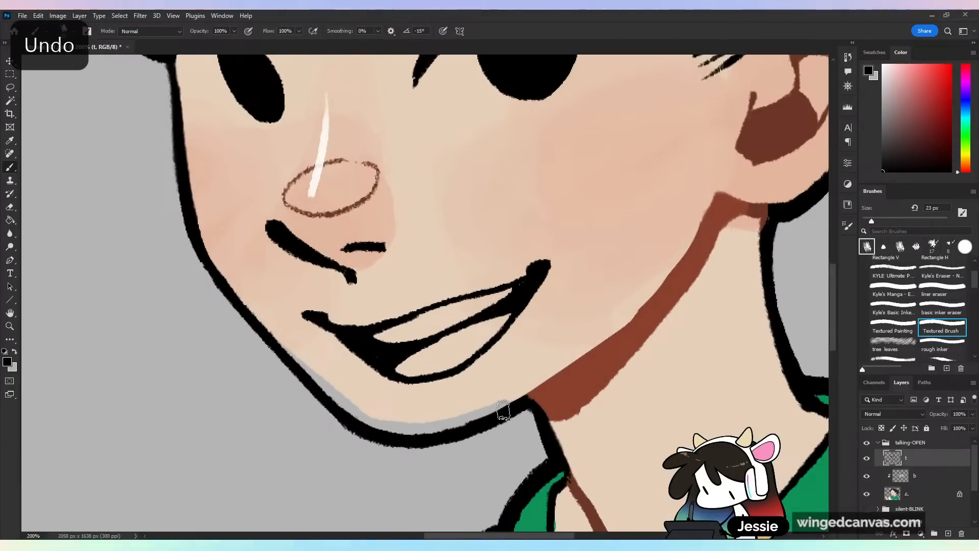
# - On layer c, fill the grey gap along the chin with the sampled skin tone using a 20 px brush
pyautogui.click(921, 494)
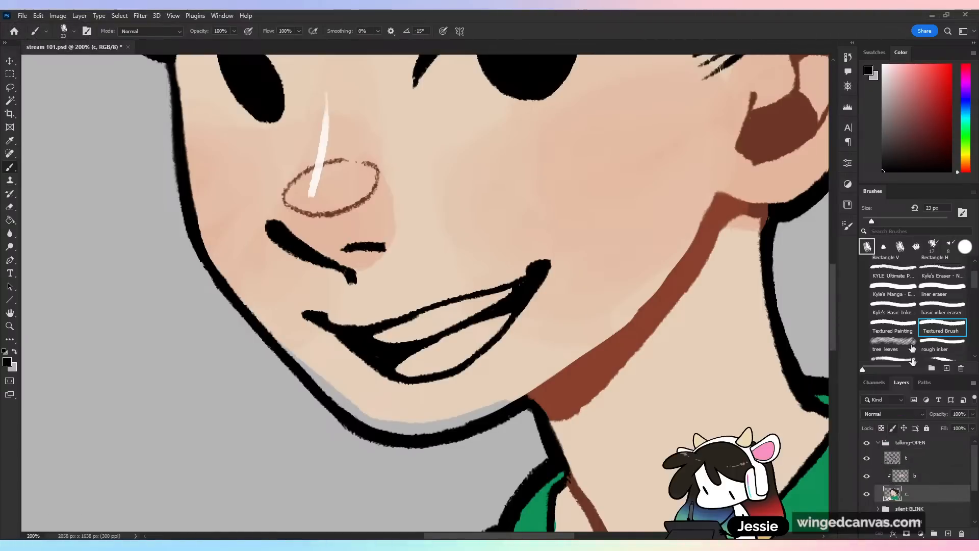
pyautogui.keyDown('alt'); pyautogui.click(418, 398); pyautogui.keyUp('alt')
pyautogui.moveTo(285, 338)
pyautogui.mouseDown()
pyautogui.moveTo(332, 393)
pyautogui.moveTo(309, 372)
pyautogui.moveTo(385, 425)
pyautogui.moveTo(411, 433)
pyautogui.moveTo(429, 361)
pyautogui.moveTo(462, 424)
pyautogui.moveTo(509, 395)
pyautogui.mouseUp()
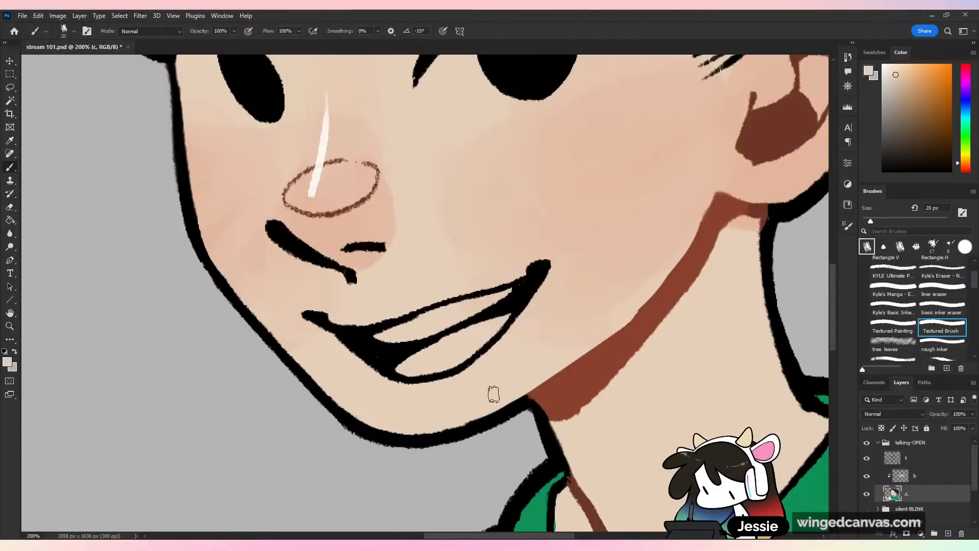
pyautogui.hotkey('ctrl', '-')
pyautogui.hotkey('ctrl', '-')
pyautogui.hotkey('ctrl', '-')
pyautogui.hotkey('ctrl', '-')
pyautogui.hotkey('ctrl', '-')
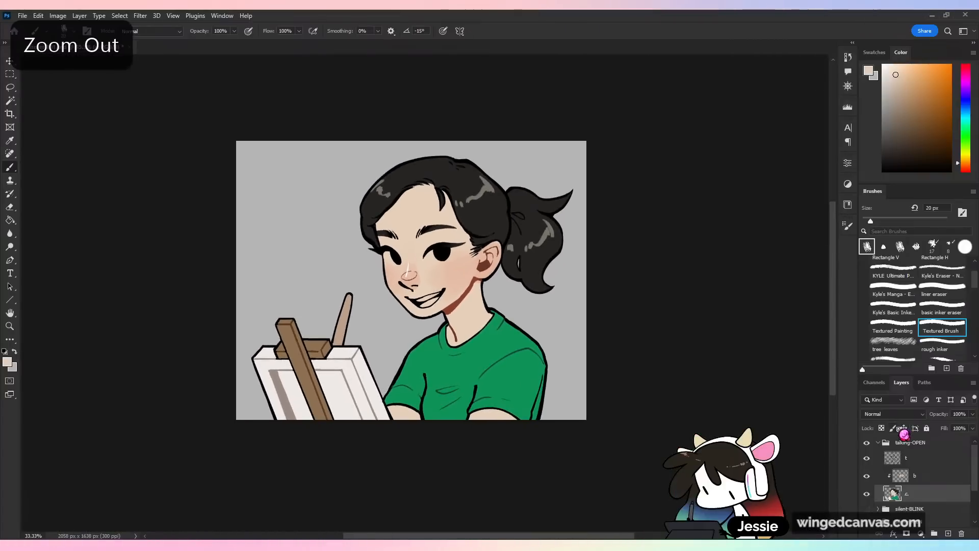
# - Collapse the talking-OPEN group and toggle its visibility to compare the open-mouth face with the silent-OPEN pose
pyautogui.click(877, 443)
pyautogui.click(867, 443)
pyautogui.click(867, 444)
pyautogui.click(868, 468)
pyautogui.click(868, 444)
pyautogui.click(868, 444)
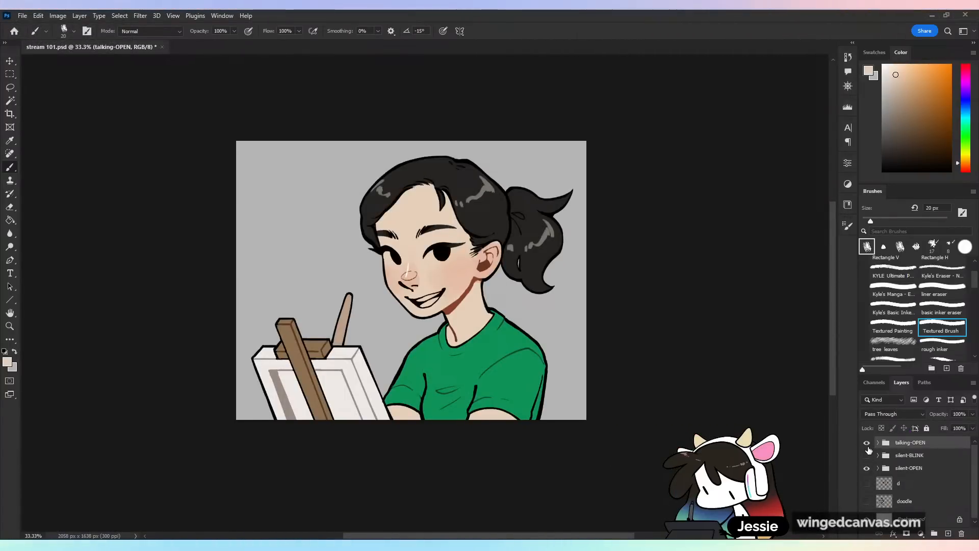
pyautogui.click(868, 444)
pyautogui.click(868, 444)
pyautogui.click(868, 443)
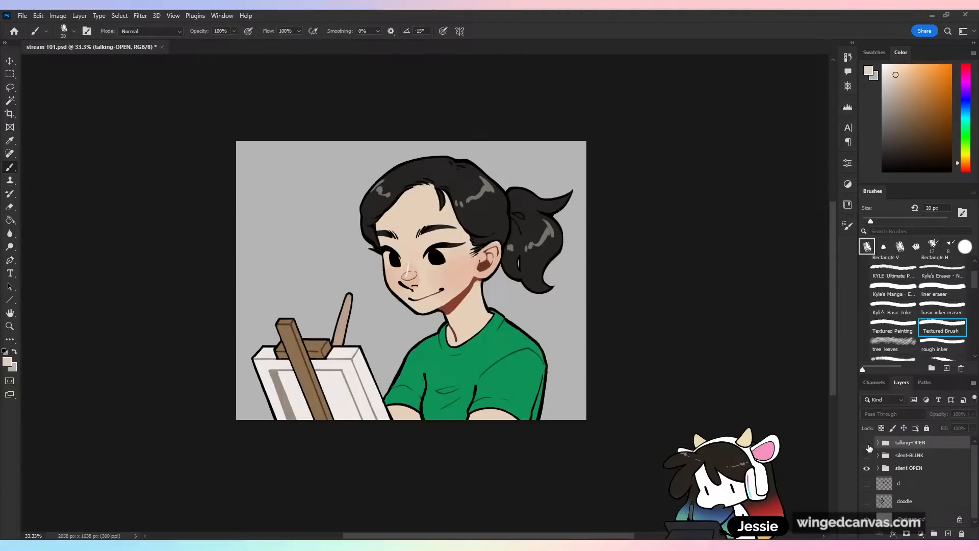
pyautogui.click(868, 444)
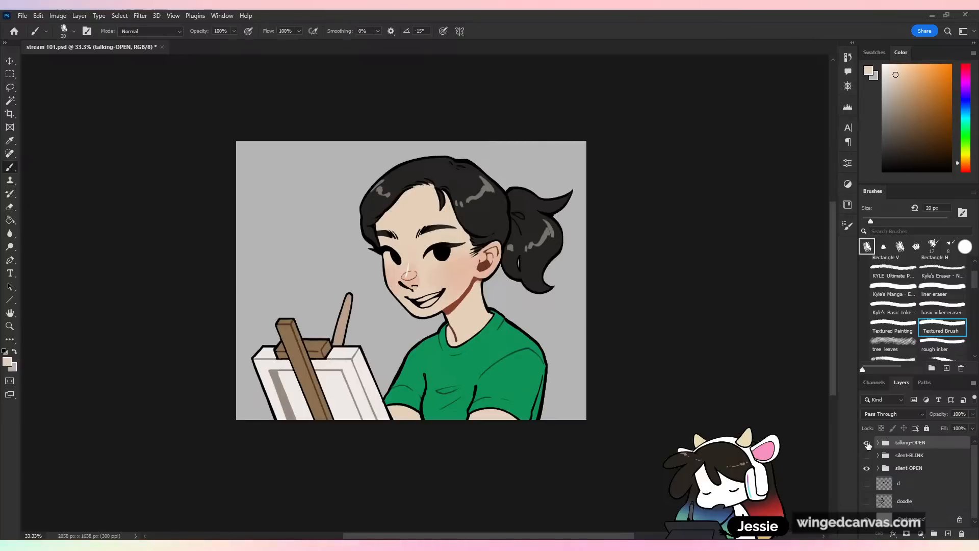
pyautogui.click(868, 443)
pyautogui.click(868, 444)
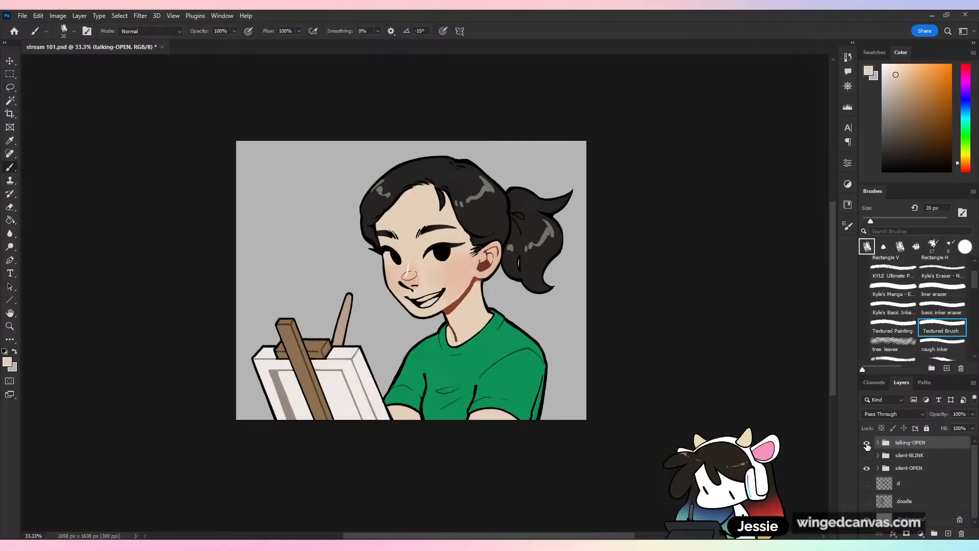
pyautogui.click(867, 444)
pyautogui.click(866, 443)
pyautogui.hotkey('ctrl', '+')
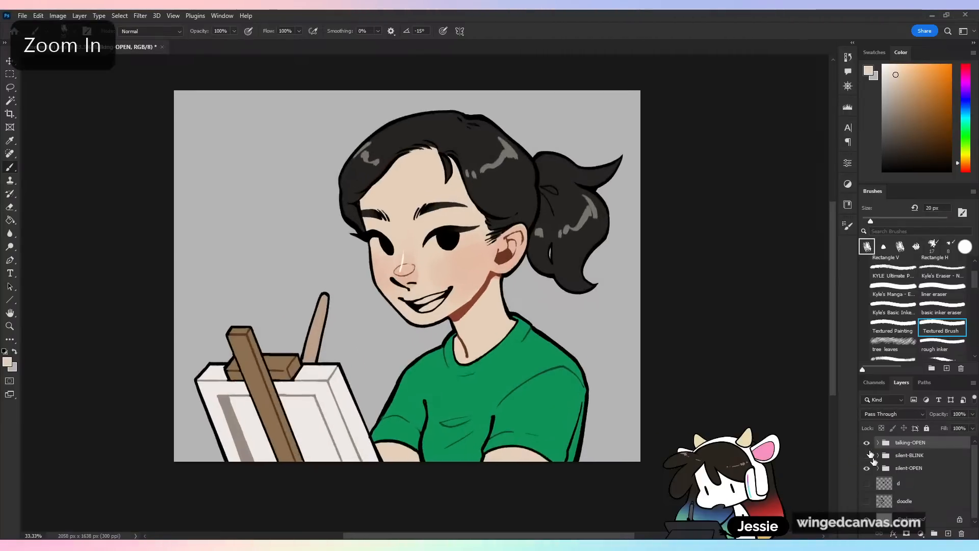
# - On layer t, retouch the cheek outline with sampled black and the jaw shadow's edge with sampled reddish brown
pyautogui.click(877, 443)
pyautogui.click(905, 459)
pyautogui.hotkey('ctrl', '+')
pyautogui.hotkey('ctrl', '+')
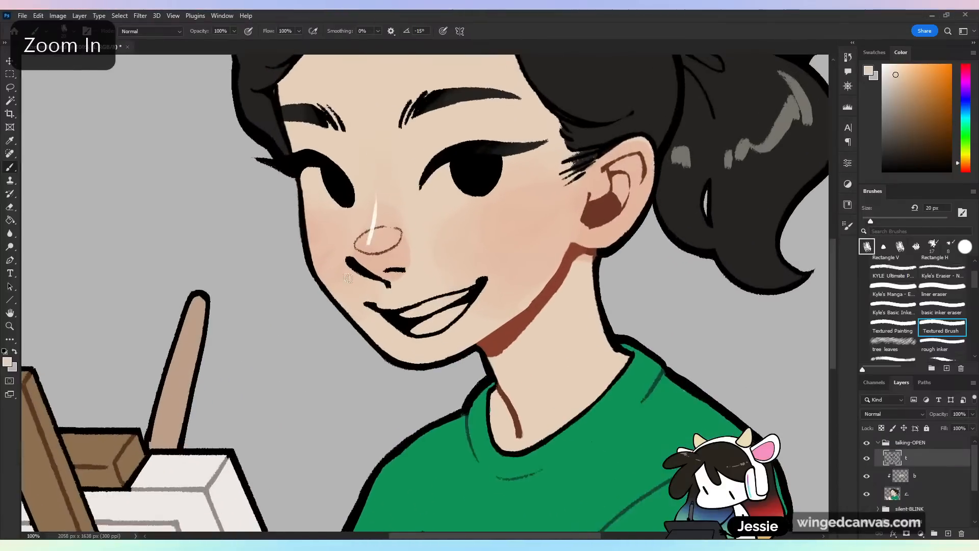
pyautogui.hotkey('ctrl', 'z')
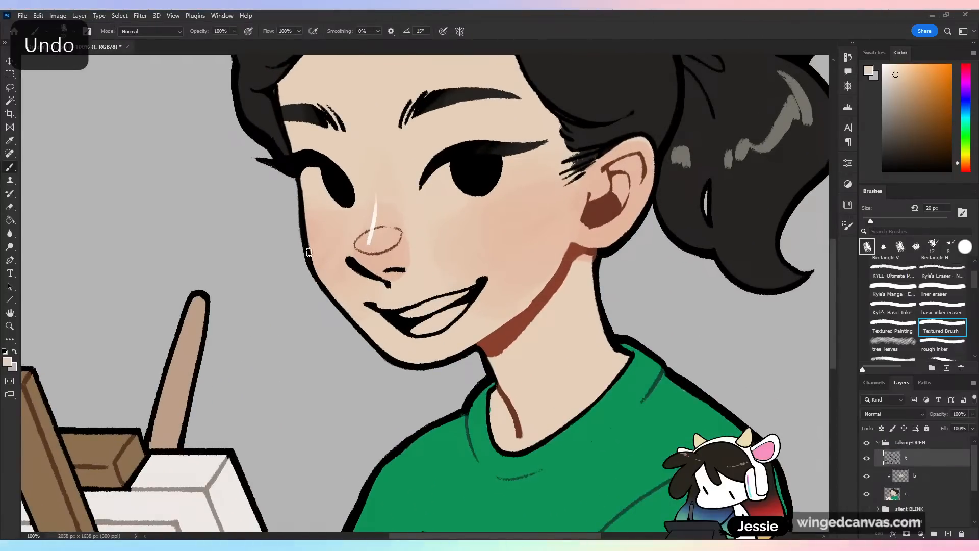
pyautogui.keyDown('alt'); pyautogui.click(308, 250); pyautogui.keyUp('alt')
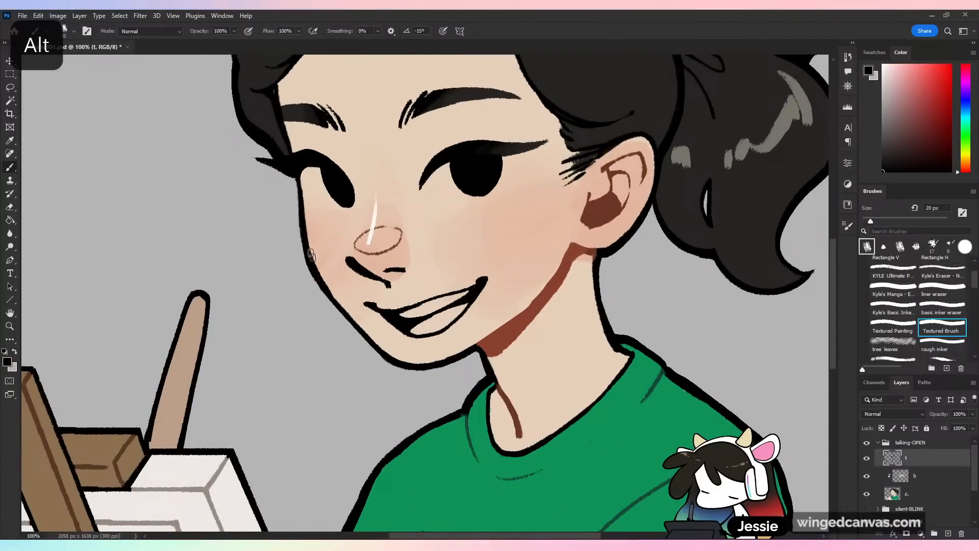
pyautogui.hotkey('ctrl', 'z')
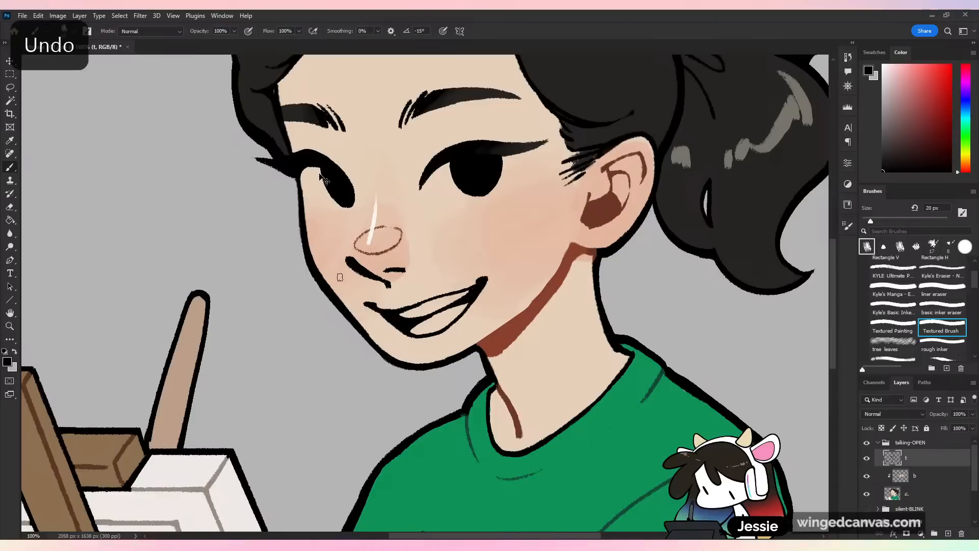
pyautogui.keyDown('alt'); pyautogui.click(519, 323); pyautogui.keyUp('alt')
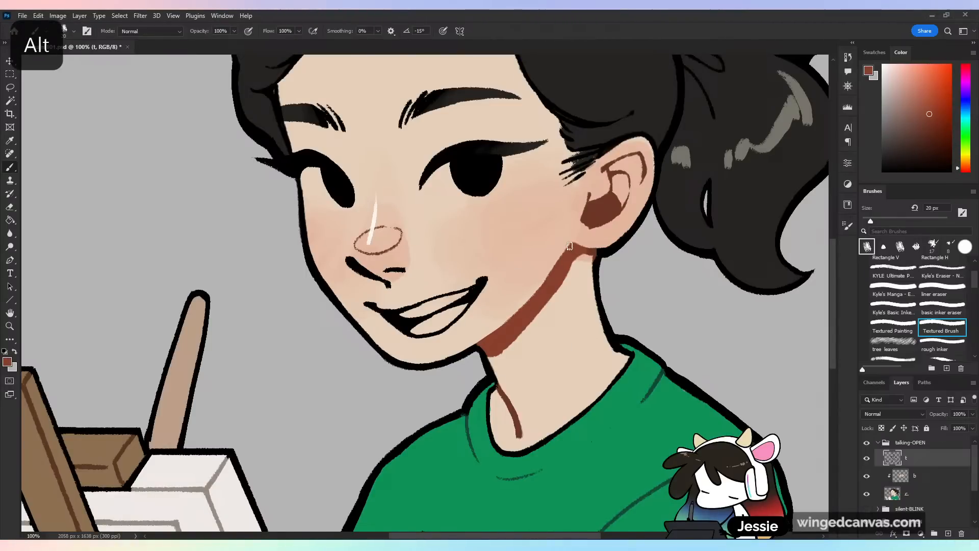
pyautogui.hotkey('ctrl', 'z')
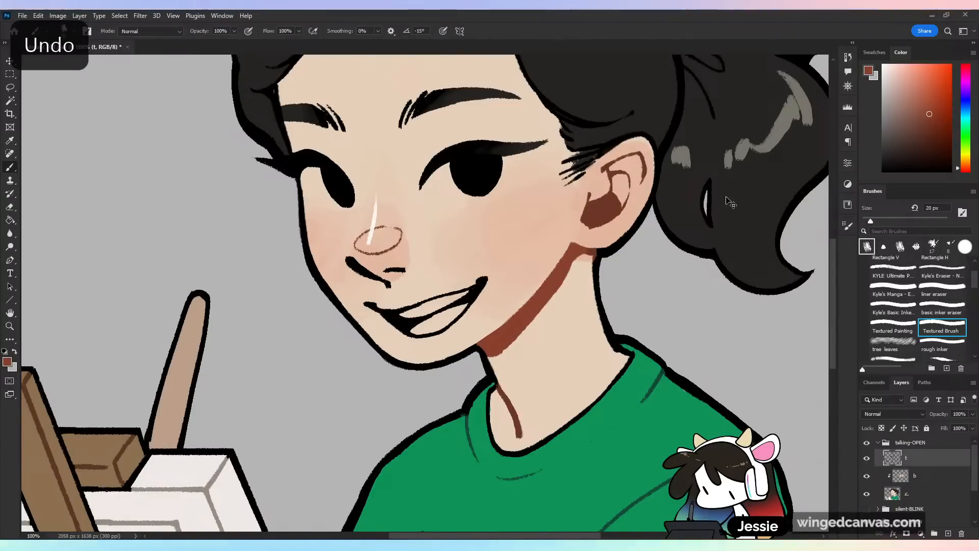
# - Toggle the collapsed talking-OPEN group to check the retouched face against the silent-OPEN pose at two zoom levels
pyautogui.hotkey('ctrl', '-')
pyautogui.click(878, 443)
pyautogui.click(866, 443)
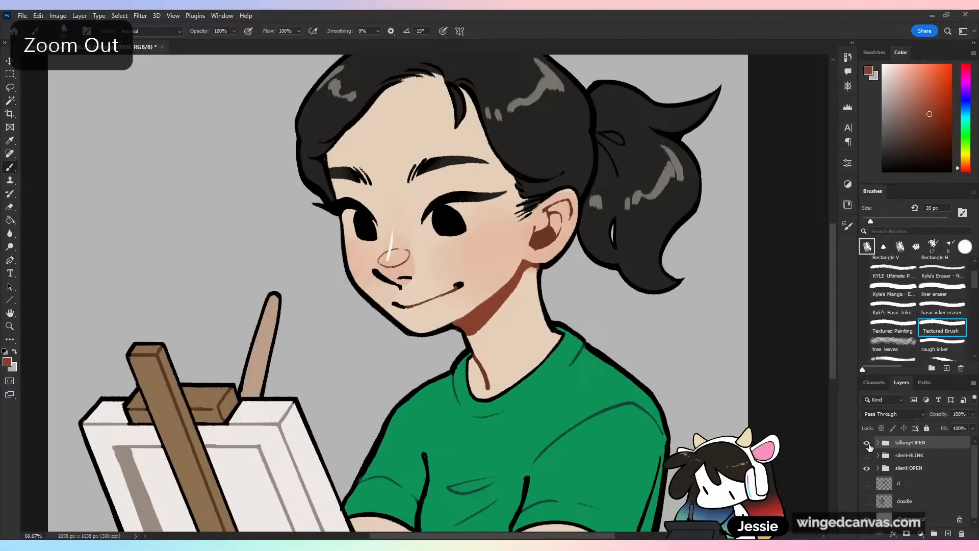
pyautogui.click(867, 443)
pyautogui.click(867, 443)
pyautogui.click(867, 443)
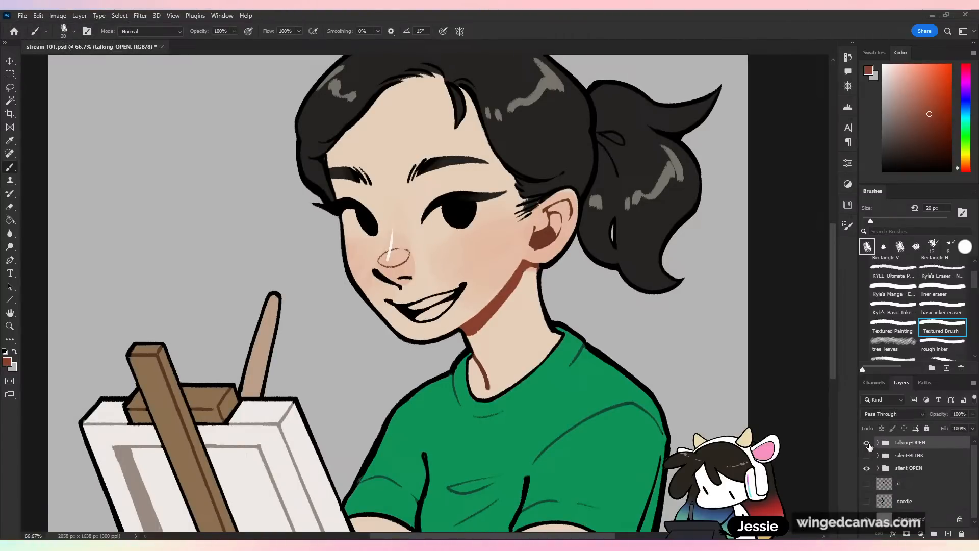
pyautogui.click(866, 443)
pyautogui.click(867, 443)
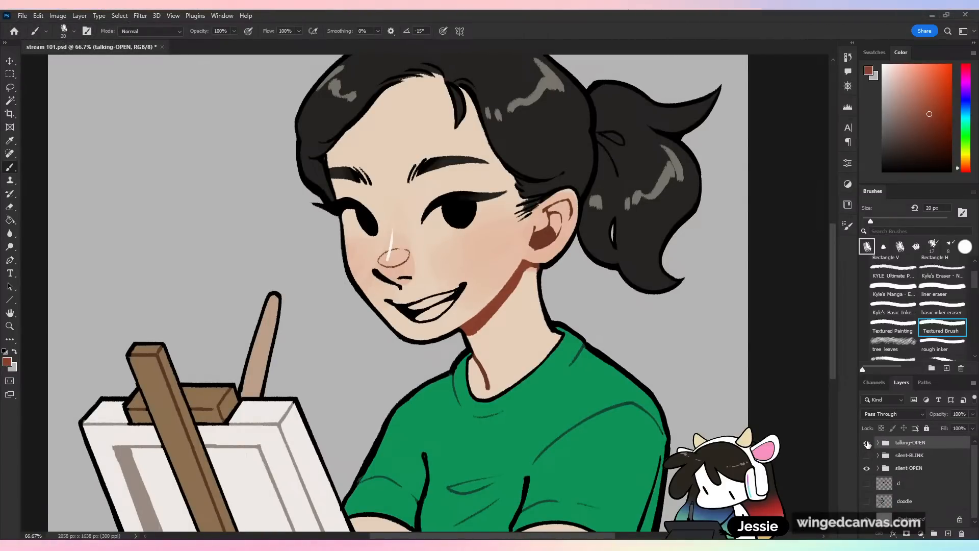
pyautogui.click(866, 443)
pyautogui.hotkey('ctrl', '-')
pyautogui.click(867, 443)
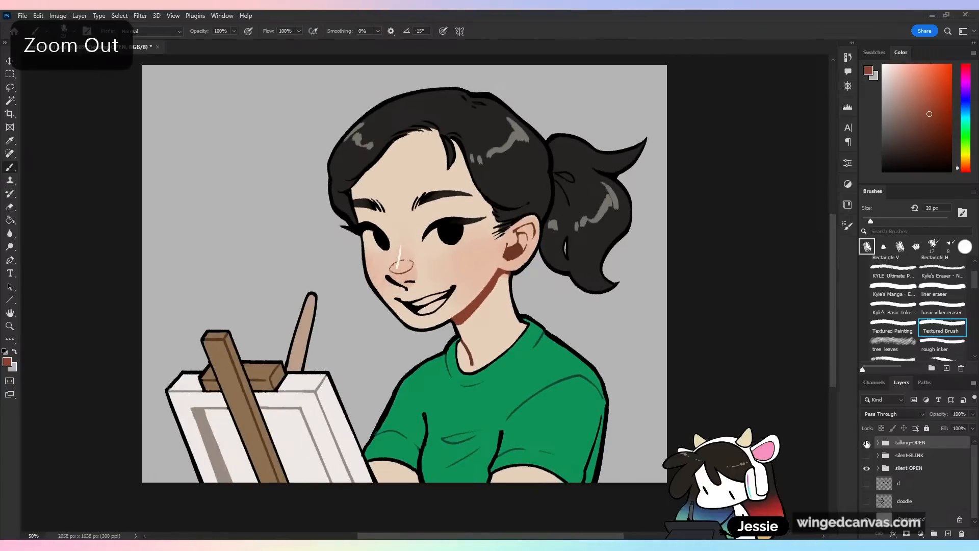
# - On layer t, redraw the jaw outline from cheek to chin in sampled black, smoothing its curve
pyautogui.hotkey('ctrl', '+')
pyautogui.click(877, 443)
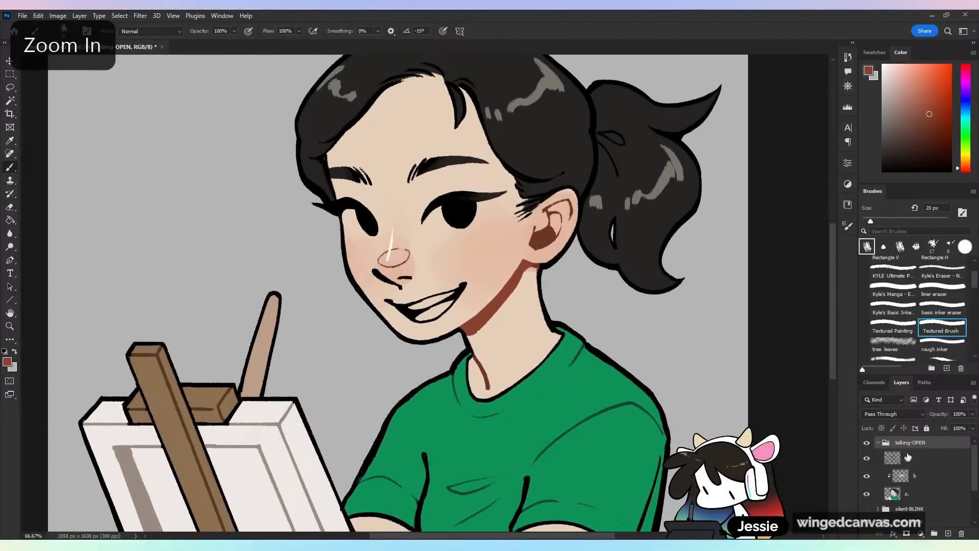
pyautogui.click(906, 458)
pyautogui.hotkey('ctrl', '+')
pyautogui.keyDown('alt'); pyautogui.click(347, 314); pyautogui.keyUp('alt')
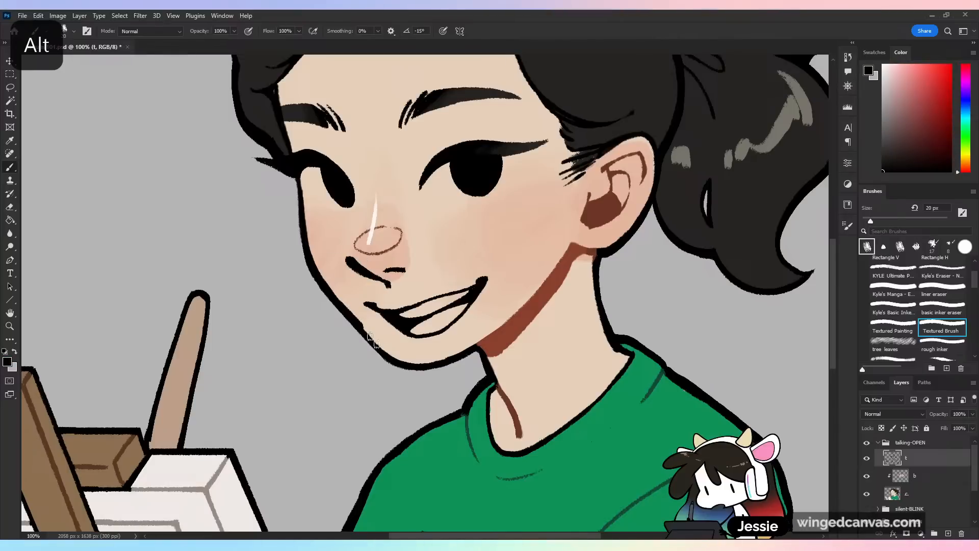
pyautogui.hotkey('ctrl', 'z')
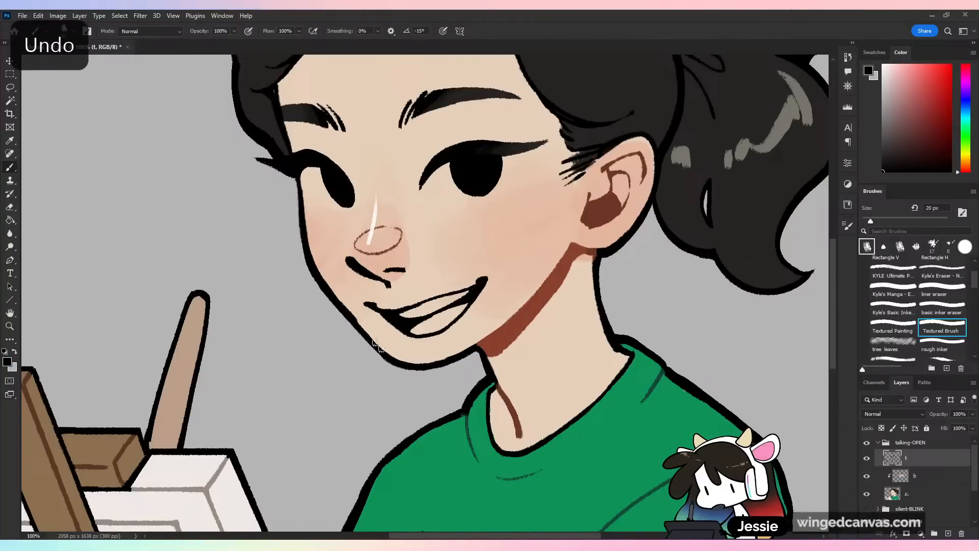
pyautogui.hotkey('ctrl', 'z')
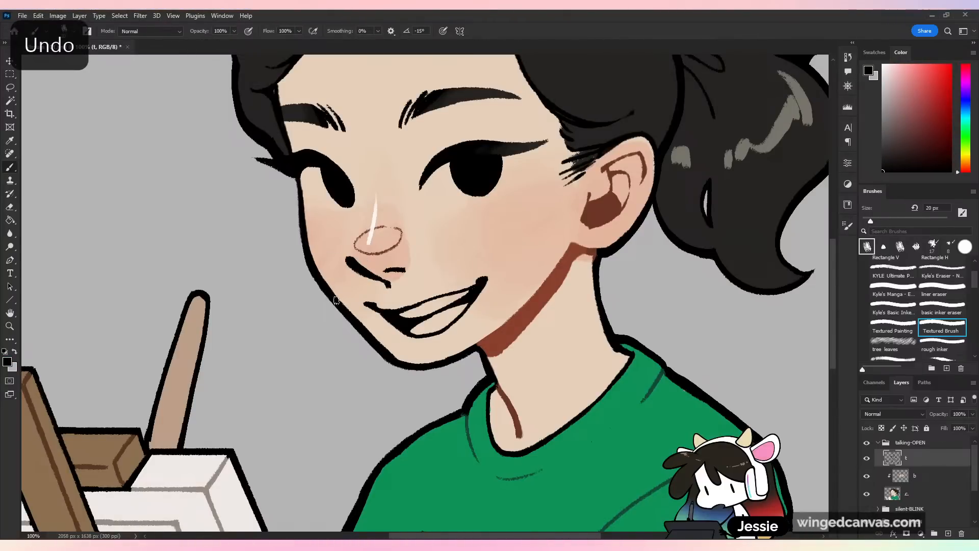
pyautogui.hotkey('ctrl', '+')
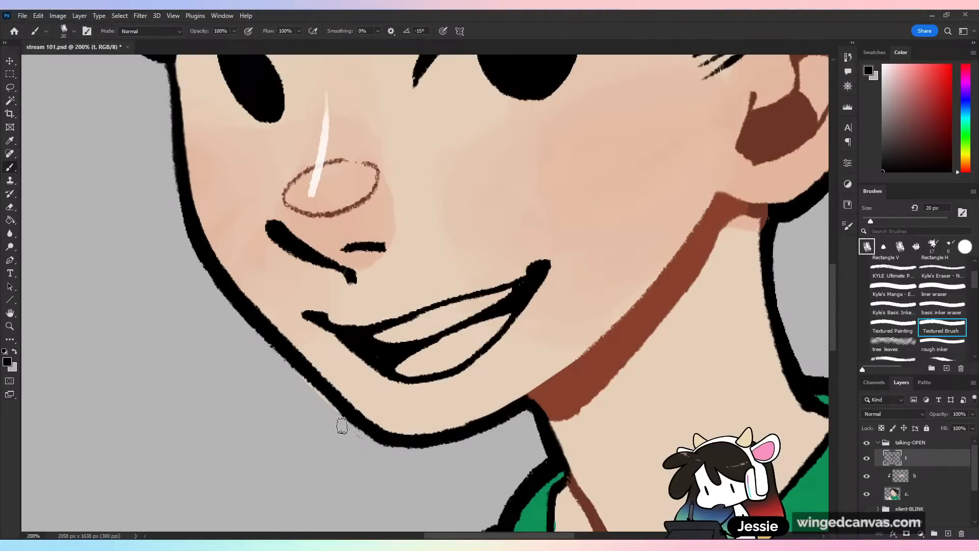
# - Compare the new jawline with the silent-OPEN pose by toggling talking-OPEN, leaving that group visible and expanded
pyautogui.hotkey('ctrl', '-')
pyautogui.hotkey('ctrl', '-')
pyautogui.click(878, 442)
pyautogui.click(867, 443)
pyautogui.click(868, 446)
pyautogui.click(869, 448)
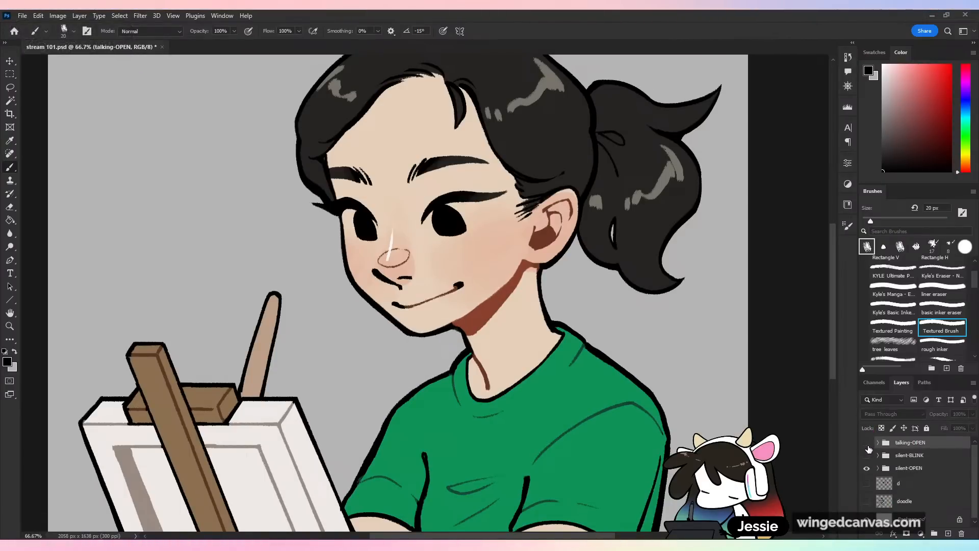
pyautogui.click(868, 447)
pyautogui.click(867, 446)
pyautogui.hotkey('ctrl', '+')
pyautogui.hotkey('ctrl', '+')
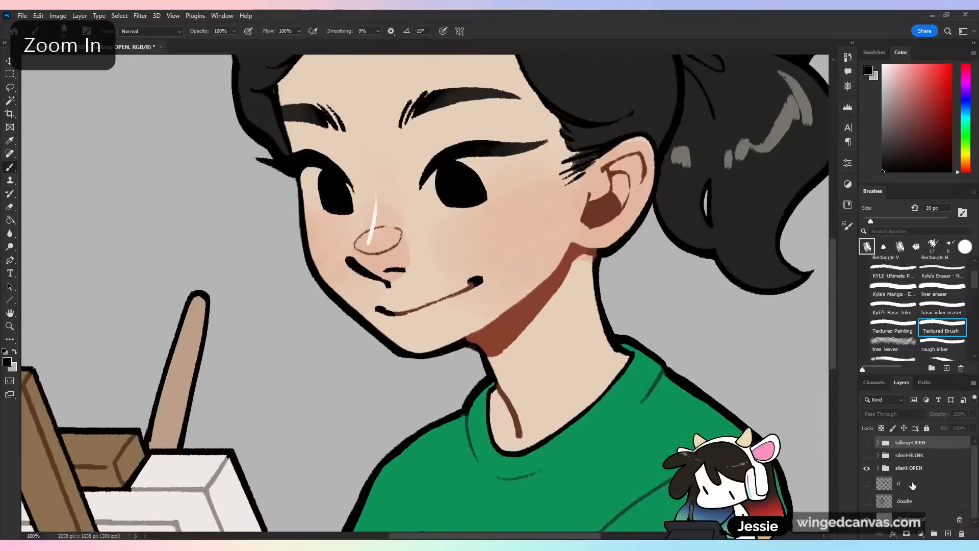
pyautogui.click(878, 442)
pyautogui.click(868, 447)
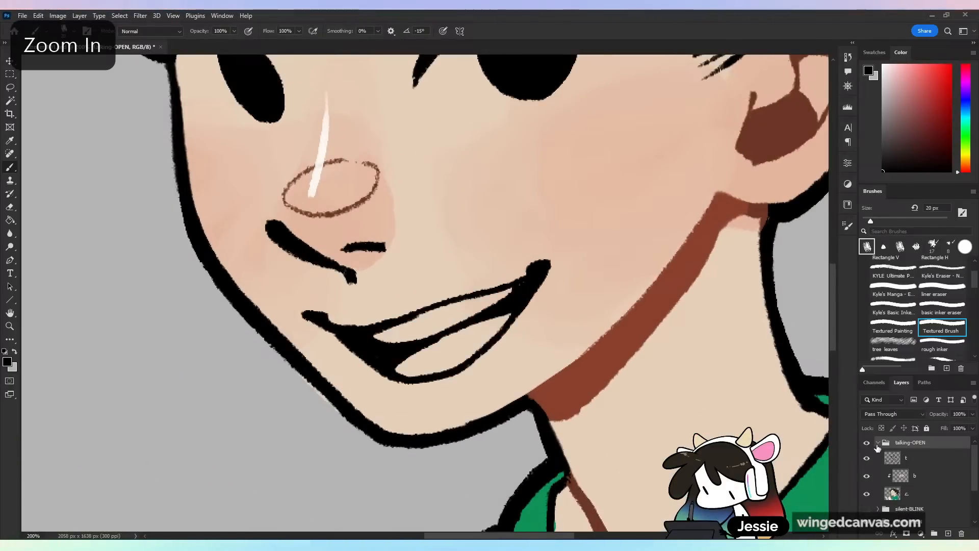
# - Paint the upper teeth white on layer c, covering the blush over them with white on layer b
pyautogui.click(923, 493)
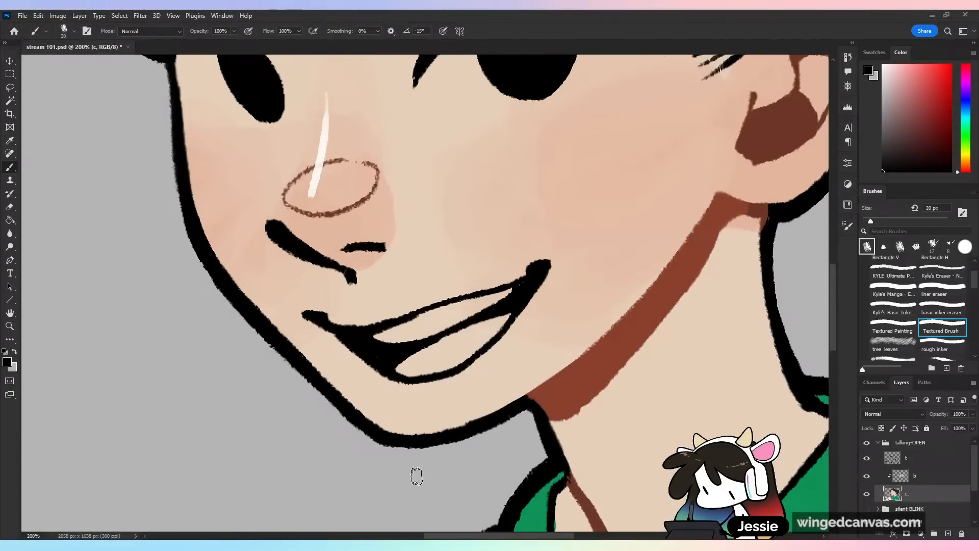
pyautogui.hotkey('ctrl', '-')
pyautogui.hotkey('ctrl', '-')
pyautogui.hotkey('ctrl', '+')
pyautogui.hotkey('ctrl', '+')
pyautogui.moveTo(383, 337); pyautogui.dragTo(534, 279)
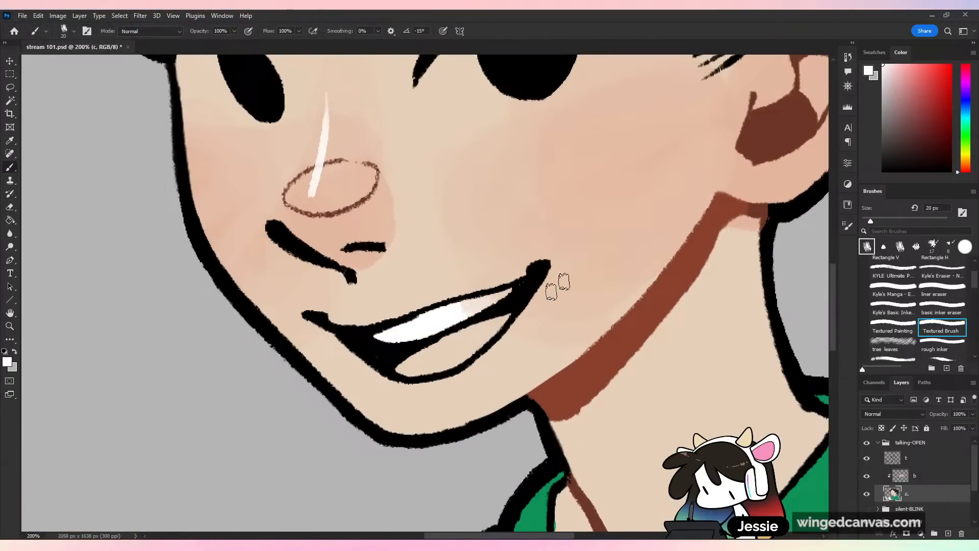
pyautogui.click(904, 474)
pyautogui.moveTo(482, 305); pyautogui.dragTo(459, 311)
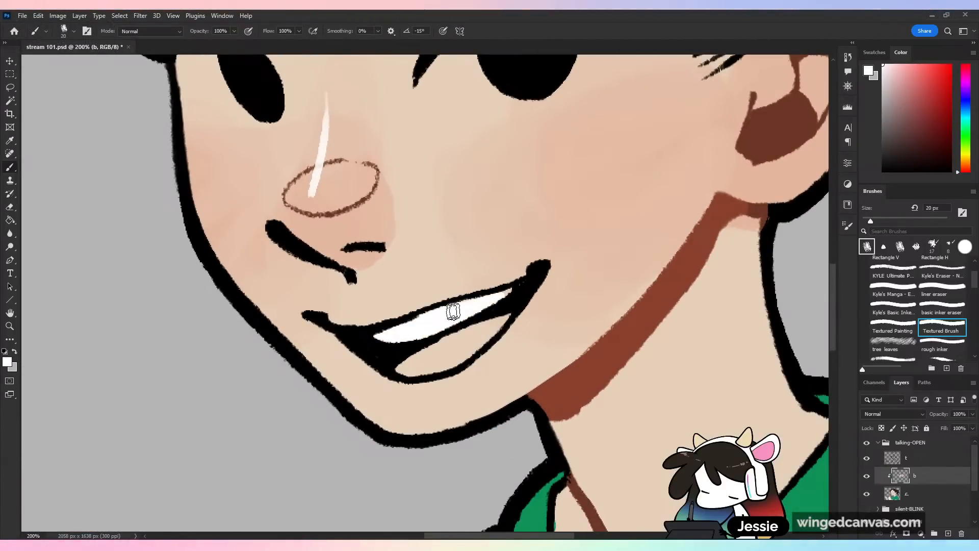
# - On layer c, choose a muted pink and fill the lower mouth opening as the tongue
pyautogui.click(907, 492)
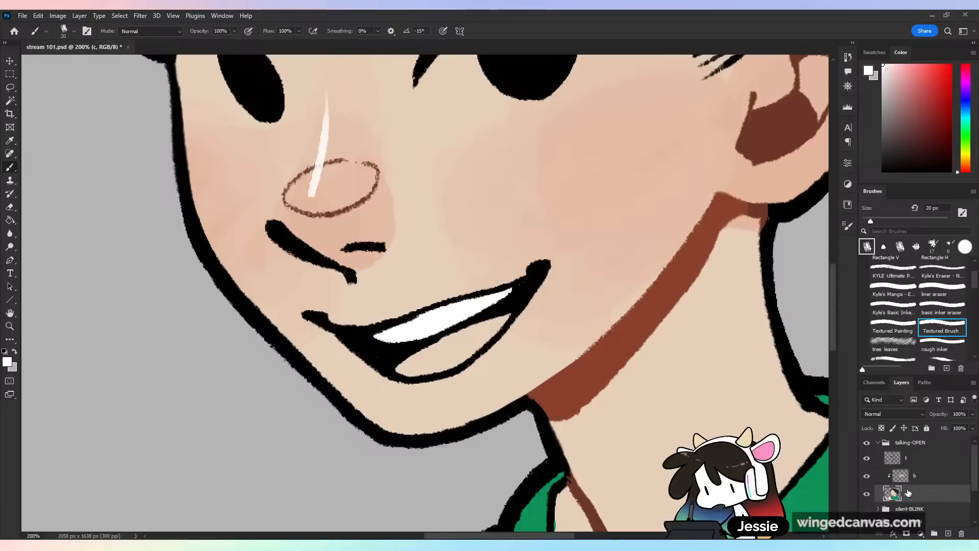
pyautogui.moveTo(903, 114); pyautogui.dragTo(906, 119)
pyautogui.moveTo(405, 367)
pyautogui.mouseDown()
pyautogui.moveTo(479, 340)
pyautogui.moveTo(446, 360)
pyautogui.moveTo(510, 313)
pyautogui.mouseUp()
pyautogui.hotkey('ctrl', '-')
pyautogui.hotkey('ctrl', '-')
pyautogui.hotkey('ctrl', '-')
pyautogui.hotkey('ctrl', '+')
pyautogui.hotkey('ctrl', '+')
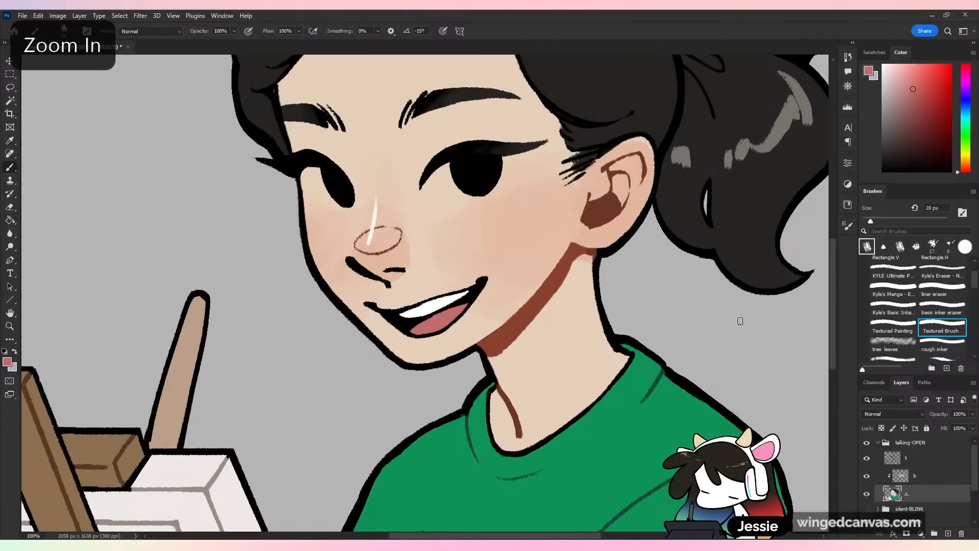
pyautogui.hotkey('ctrl', '+')
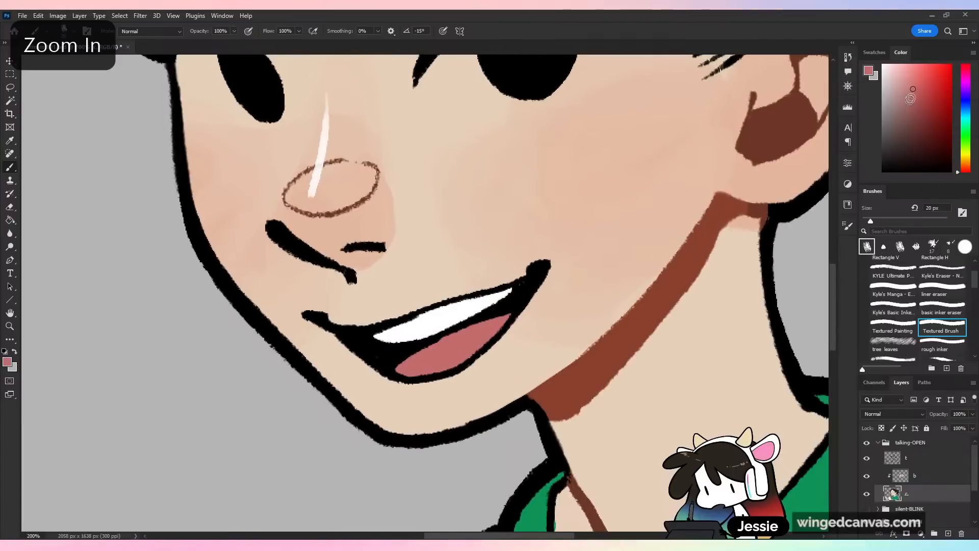
# - Shade the upper part of the tongue beneath the teeth with a darker muted red on layer c
pyautogui.moveTo(423, 347); pyautogui.dragTo(495, 320)
pyautogui.hotkey('ctrl', '-')
pyautogui.hotkey('ctrl', '-')
pyautogui.hotkey('ctrl', '-')
pyautogui.hotkey('ctrl', '-')
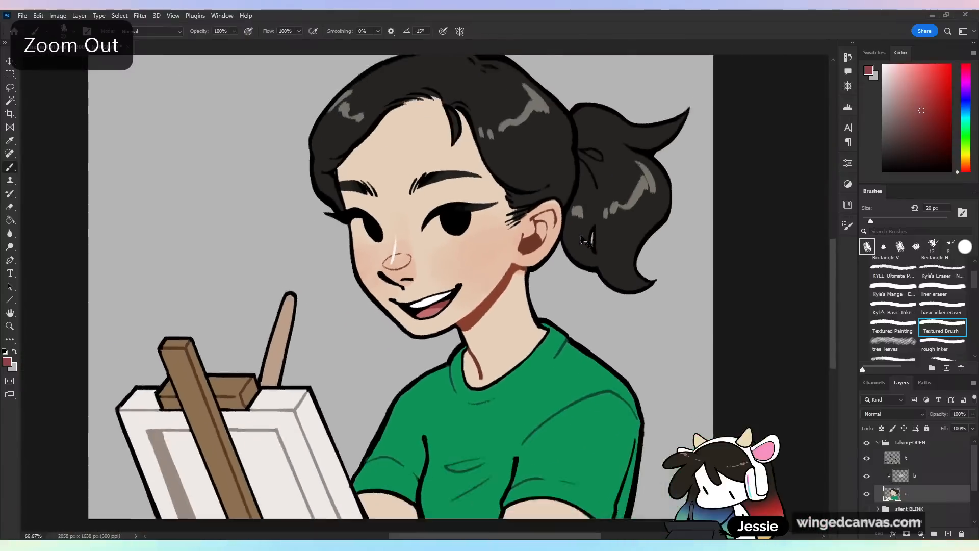
pyautogui.hotkey('ctrl', '+')
pyautogui.hotkey('ctrl', '+')
pyautogui.hotkey('ctrl', '+')
pyautogui.hotkey('ctrl', '+')
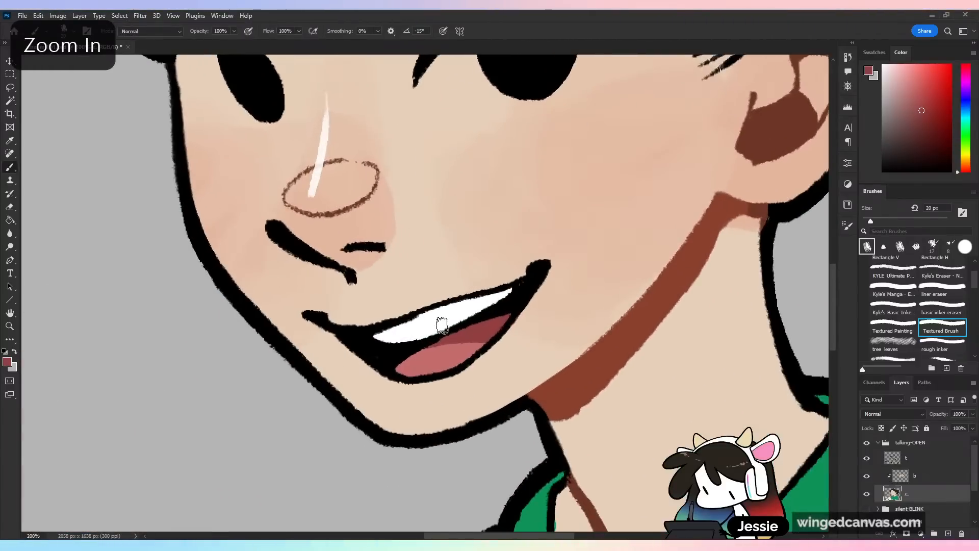
# - Paint a blue-grey shadow along the upper edge of the teeth on layer c, redoing the stroke until it fits
pyautogui.keyDown('alt'); pyautogui.click(472, 302); pyautogui.keyUp('alt')
pyautogui.click(967, 111)
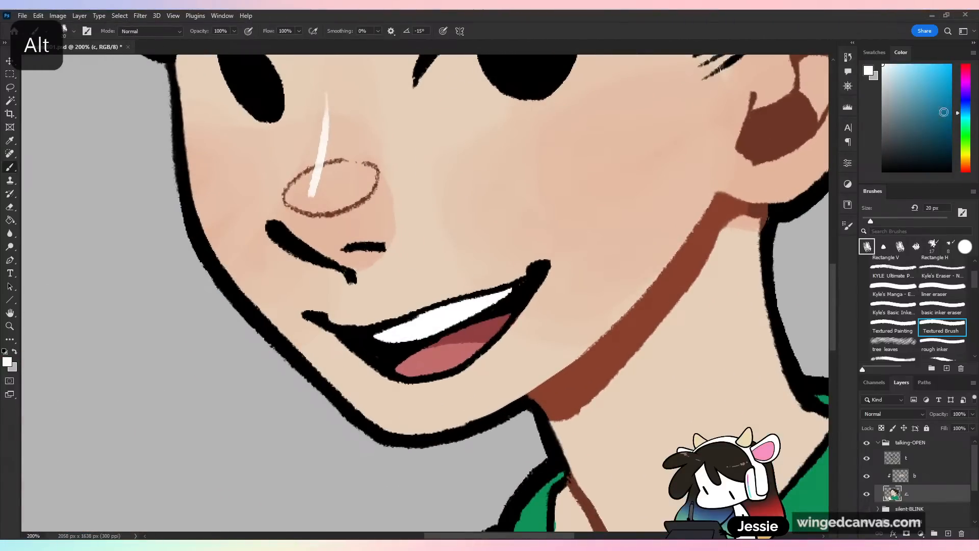
pyautogui.click(896, 99)
pyautogui.moveTo(388, 332); pyautogui.dragTo(515, 290)
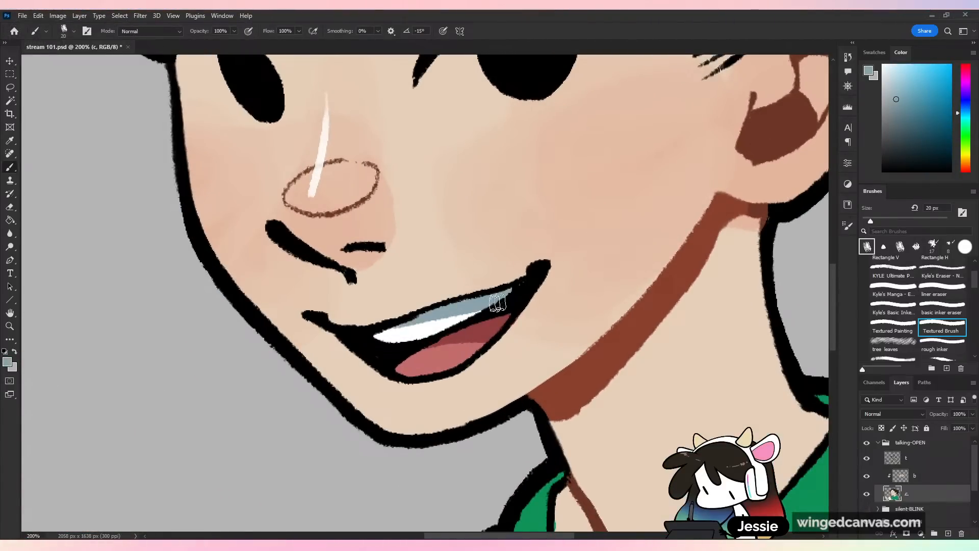
pyautogui.hotkey('ctrl', 'z')
pyautogui.moveTo(396, 320); pyautogui.dragTo(520, 287)
pyautogui.hotkey('ctrl', 'z')
pyautogui.moveTo(398, 321); pyautogui.dragTo(514, 290)
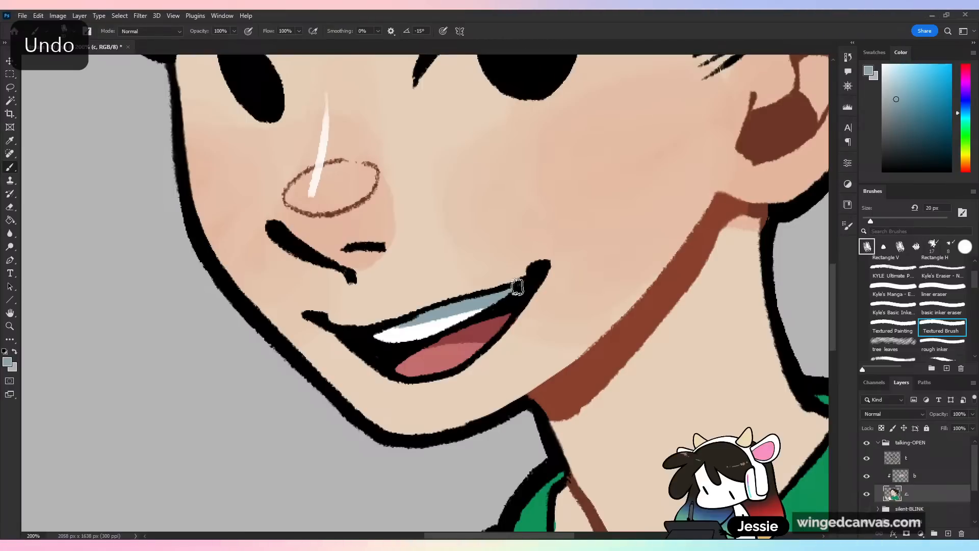
# - Flip the canvas horizontally to check the coloured mouth on the whole figure, and flip it back
pyautogui.hotkey('ctrl', '-')
pyautogui.hotkey('ctrl', '-')
pyautogui.hotkey('ctrl', '-')
pyautogui.hotkey('ctrl', 'shift', 'h')
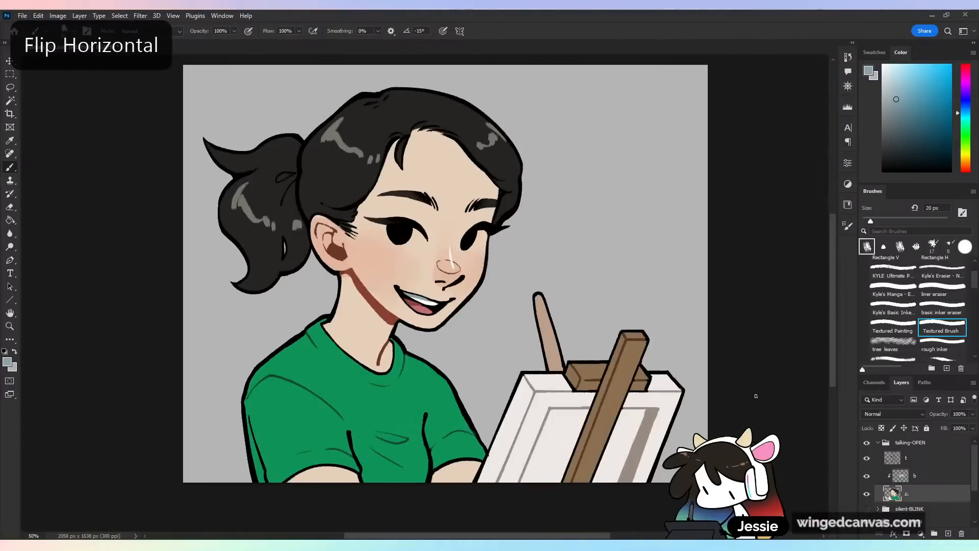
pyautogui.hotkey('ctrl', 'shift', 'h')
pyautogui.hotkey('ctrl', '+')
pyautogui.hotkey('ctrl', '+')
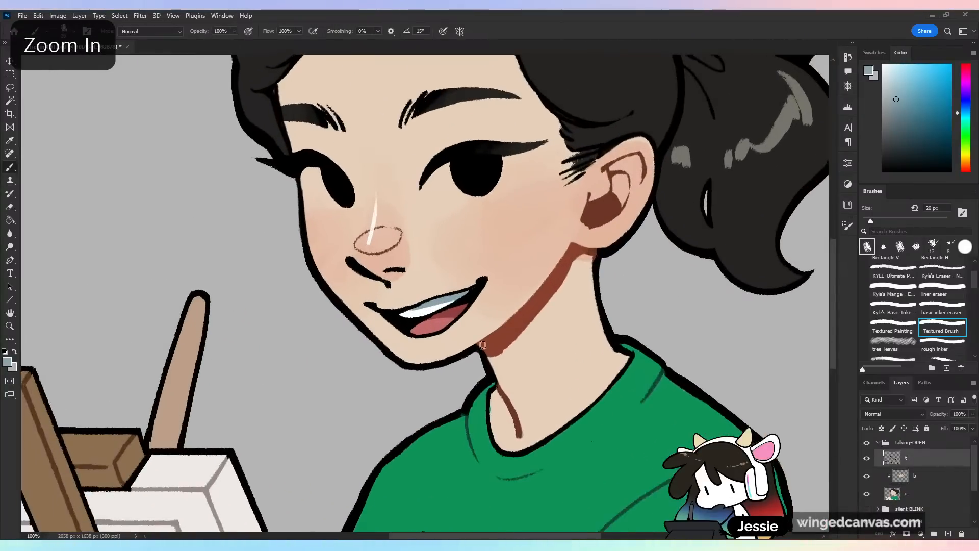
# - With layer t's transparency locked, tint the mouth's black interior dark reddish brown using the Textured Painting brush at 35 px
pyautogui.keyDown('alt'); pyautogui.click(456, 316); pyautogui.keyUp('alt')
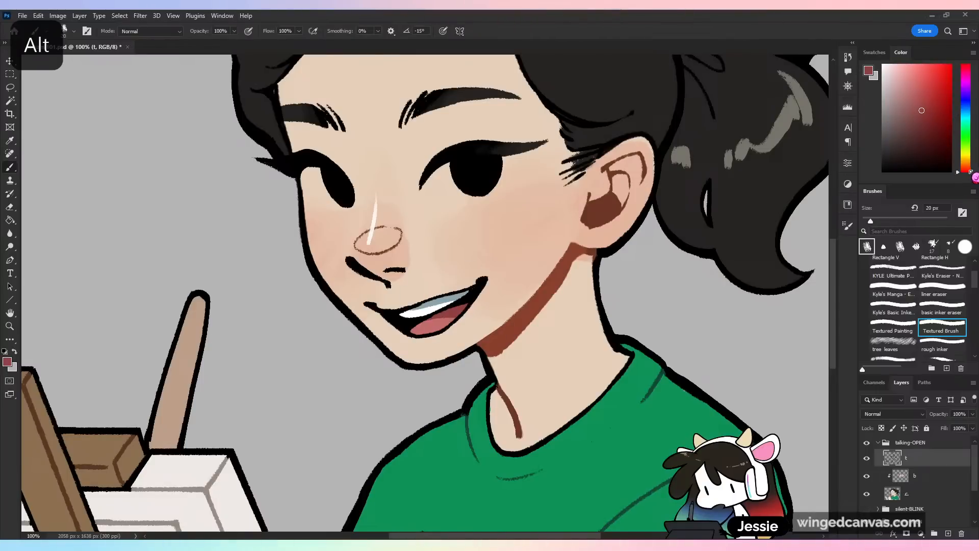
pyautogui.click(930, 138)
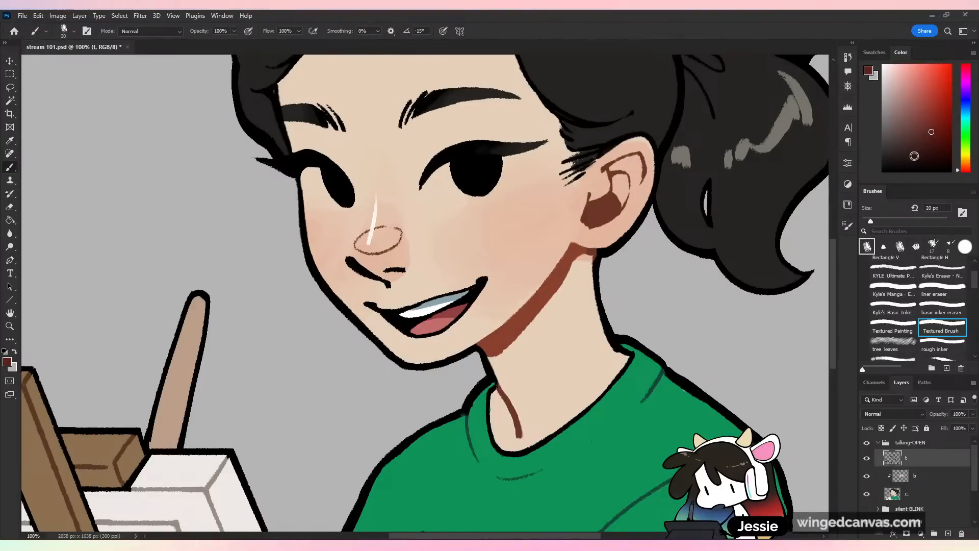
pyautogui.hotkey('ctrl', '+')
pyautogui.click(901, 327)
pyautogui.moveTo(360, 328)
pyautogui.mouseDown()
pyautogui.moveTo(398, 351)
pyautogui.moveTo(344, 340)
pyautogui.moveTo(379, 329)
pyautogui.moveTo(378, 355)
pyautogui.moveTo(446, 310)
pyautogui.moveTo(481, 303)
pyautogui.moveTo(444, 376)
pyautogui.mouseUp()
pyautogui.hotkey('ctrl', 'z')
pyautogui.hotkey('ctrl', '-')
pyautogui.hotkey('ctrl', '-')
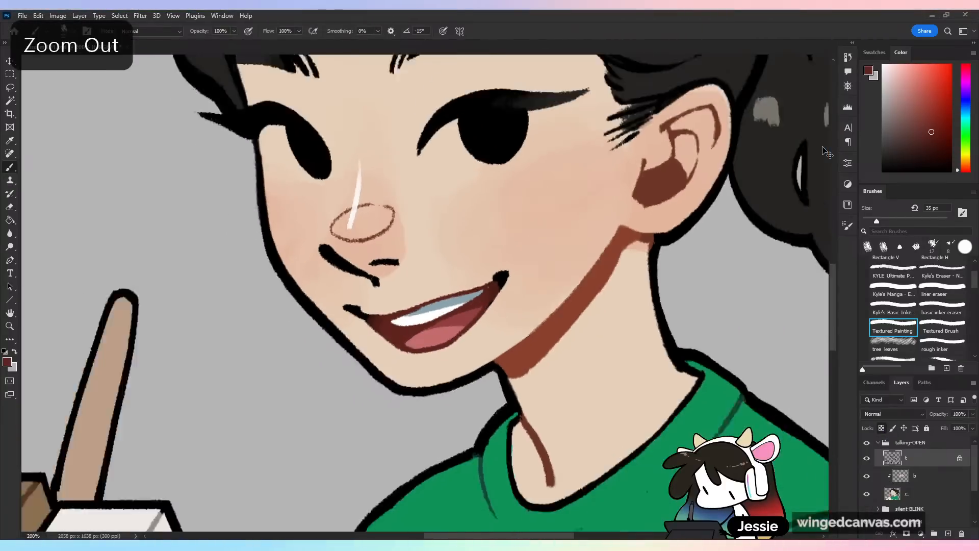
pyautogui.hotkey('ctrl', '+')
pyautogui.moveTo(387, 312)
pyautogui.mouseDown()
pyautogui.moveTo(444, 301)
pyautogui.moveTo(415, 345)
pyautogui.moveTo(474, 303)
pyautogui.mouseUp()
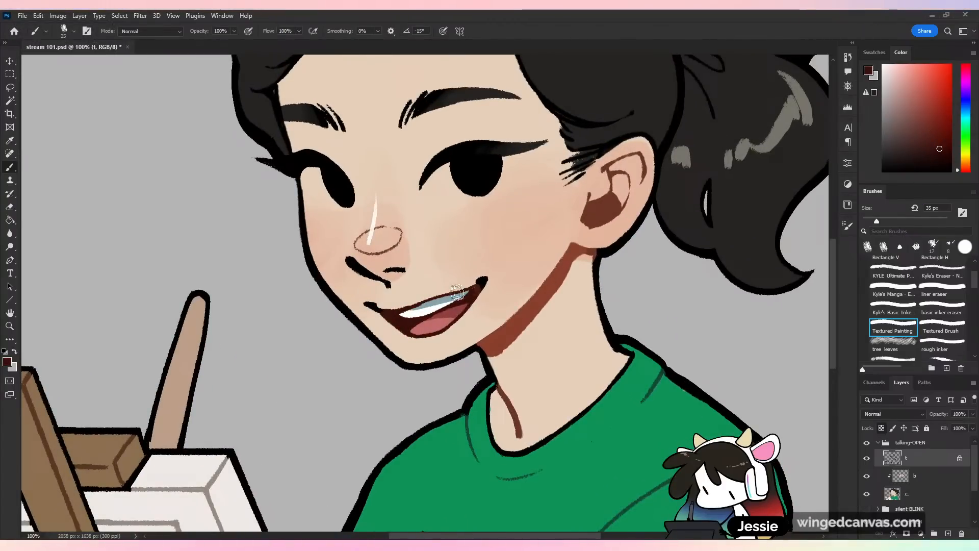
# - Check the whole figure, collapse the talking-OPEN group, and toggle its visibility to compare the talking and silent-OPEN poses
pyautogui.hotkey('ctrl', '-')
pyautogui.hotkey('ctrl', '-')
pyautogui.hotkey('ctrl', 's')
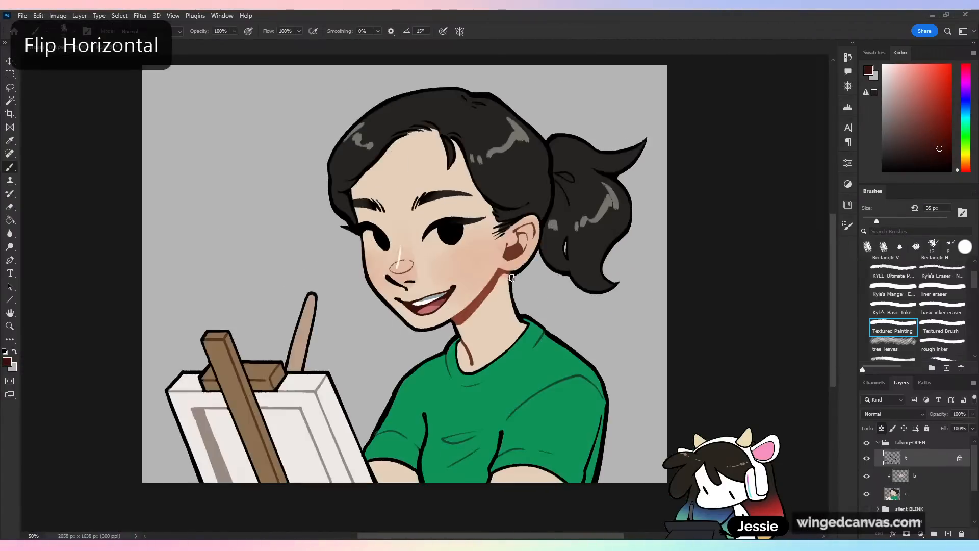
pyautogui.hotkey('ctrl', '-')
pyautogui.hotkey('ctrl', '+')
pyautogui.click(878, 442)
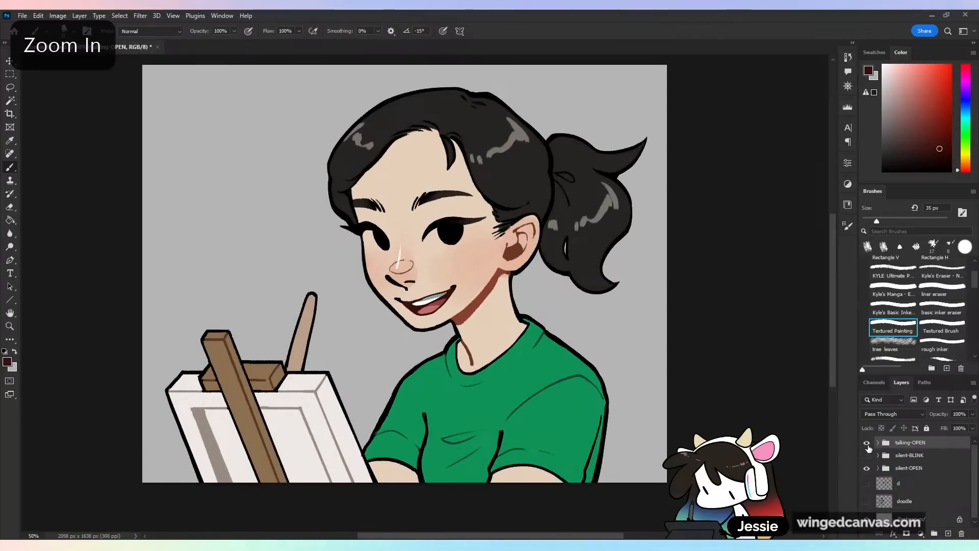
pyautogui.click(867, 445)
pyautogui.click(867, 444)
pyautogui.click(867, 445)
pyautogui.click(867, 444)
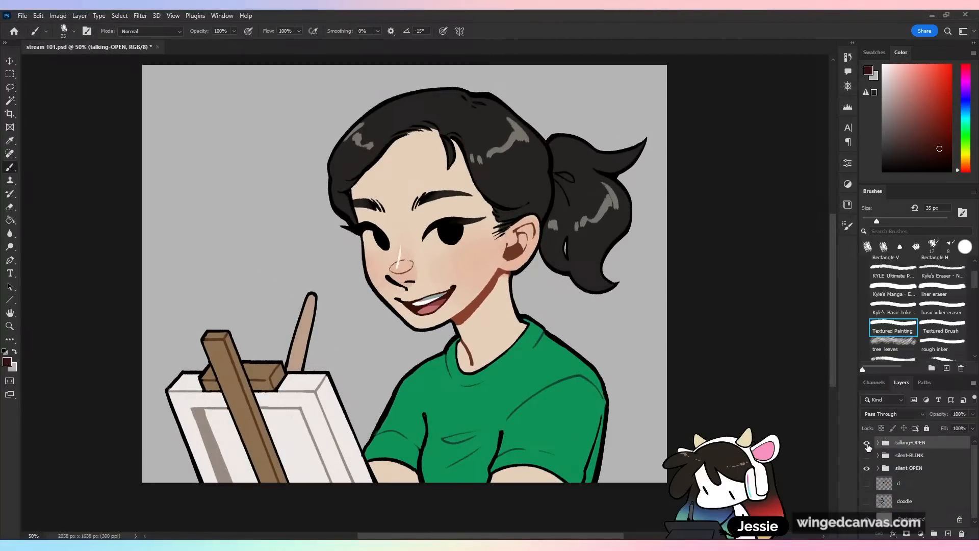
pyautogui.click(867, 446)
pyautogui.click(867, 446)
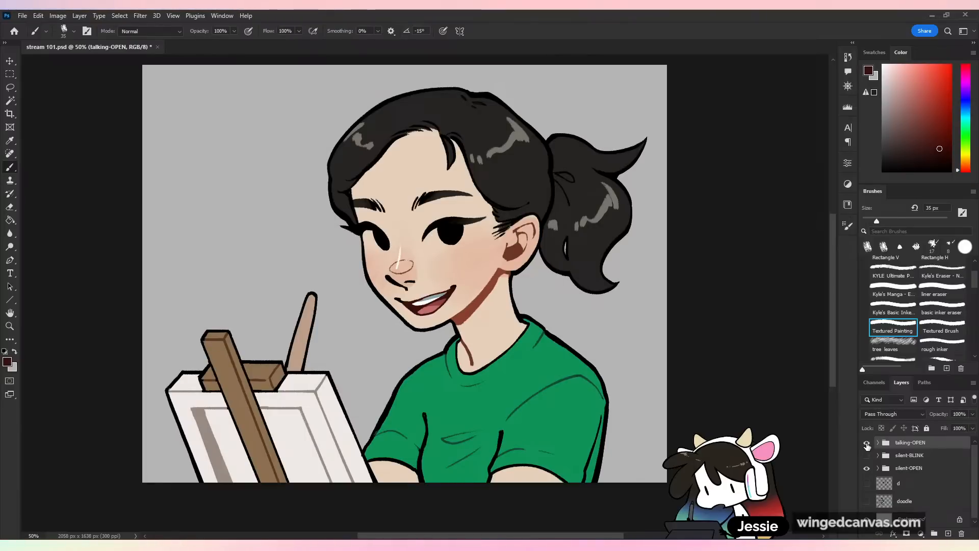
pyautogui.click(867, 445)
pyautogui.click(867, 445)
pyautogui.click(867, 445)
pyautogui.click(867, 446)
pyautogui.click(866, 445)
pyautogui.click(866, 445)
# - Save the file, hide silent-OPEN, duplicate talking-OPEN as a group named talking-BLINK, and hide the original
pyautogui.hotkey('ctrl', 's')
pyautogui.click(868, 469)
pyautogui.moveTo(912, 446); pyautogui.dragTo(948, 534)
pyautogui.doubleClick(915, 443)
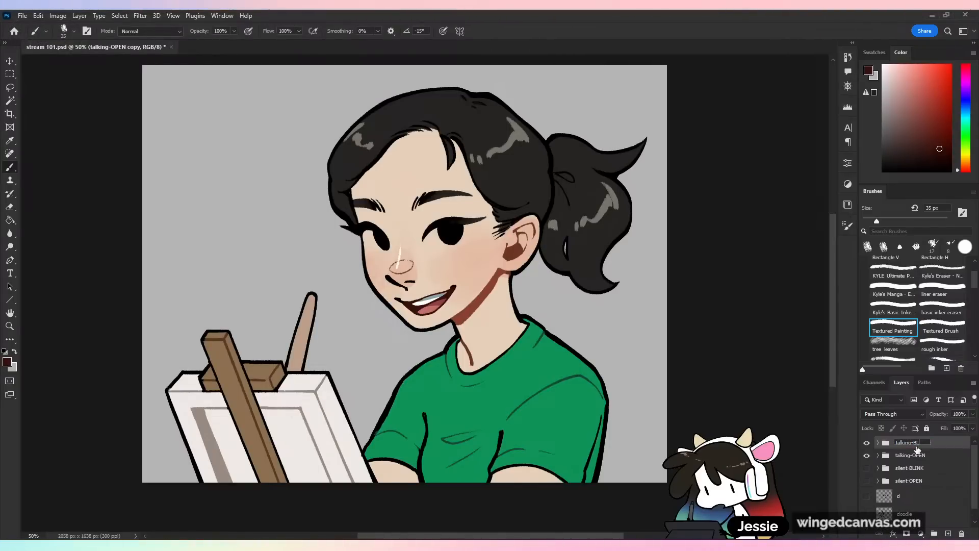
pyautogui.press('Return')
pyautogui.click(866, 455)
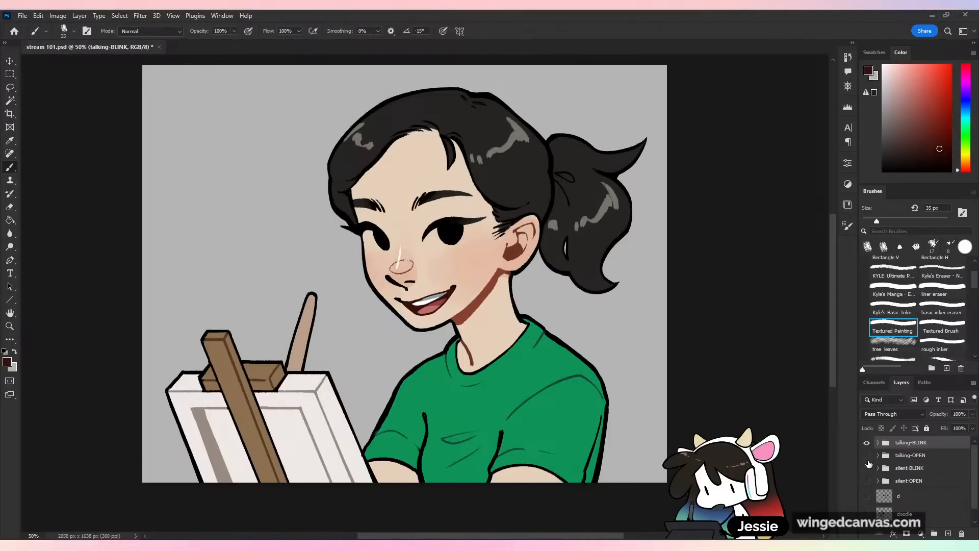
# - Hide both talking groups and show the silent-BLINK group as the source for the closed eyes
pyautogui.hotkey('ctrl', '+')
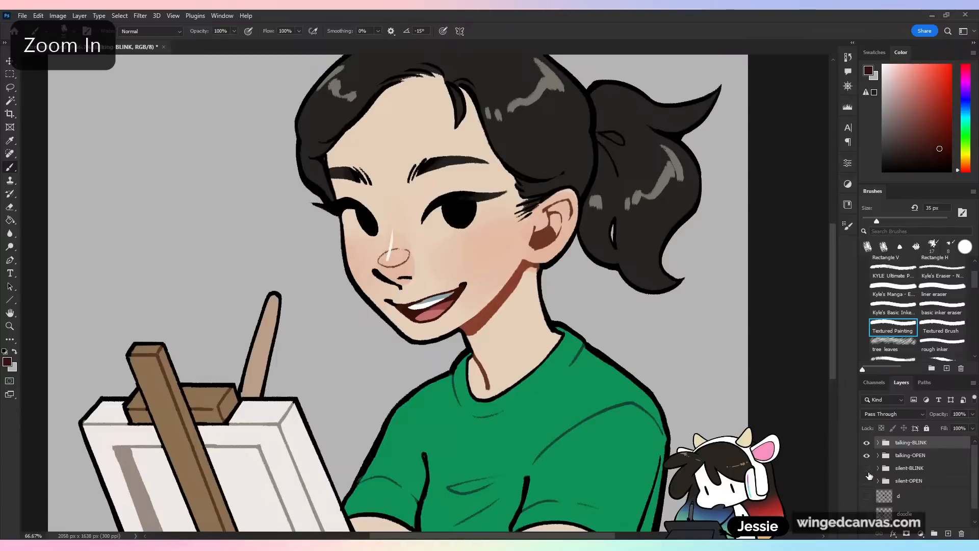
pyautogui.click(867, 443)
pyautogui.click(867, 454)
pyautogui.hotkey('ctrl', '+')
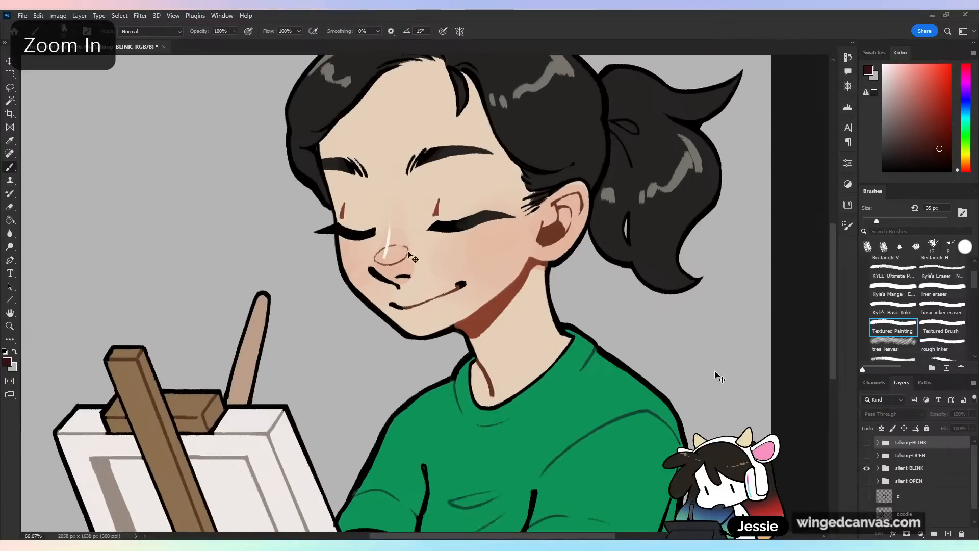
# - Lasso both closed eyes in the silent-BLINK pose, including their crease marks and the outer lash tip
pyautogui.click(10, 87)
pyautogui.moveTo(452, 132)
pyautogui.mouseDown()
pyautogui.moveTo(478, 229)
pyautogui.moveTo(568, 216)
pyautogui.moveTo(557, 175)
pyautogui.moveTo(436, 154)
pyautogui.moveTo(416, 235)
pyautogui.moveTo(544, 222)
pyautogui.moveTo(558, 191)
pyautogui.moveTo(625, 293)
pyautogui.mouseUp()
pyautogui.hotkey('ctrl', 'z')
pyautogui.hotkey('ctrl', '+')
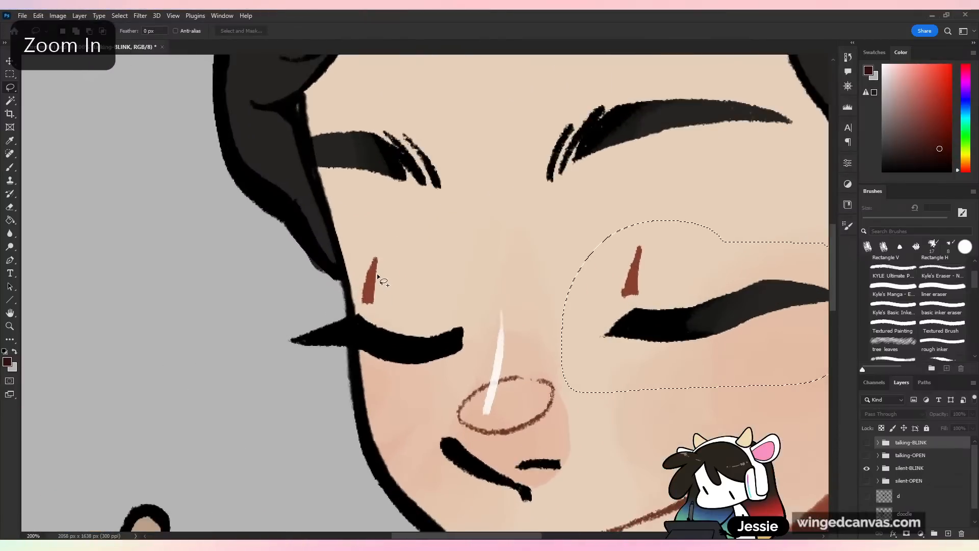
pyautogui.moveTo(369, 245)
pyautogui.mouseDown()
pyautogui.moveTo(359, 312)
pyautogui.moveTo(253, 419)
pyautogui.moveTo(343, 369)
pyautogui.moveTo(439, 374)
pyautogui.moveTo(384, 241)
pyautogui.mouseUp()
pyautogui.hotkey('ctrl', '-')
pyautogui.hotkey('ctrl', '-')
pyautogui.hotkey('ctrl', '-')
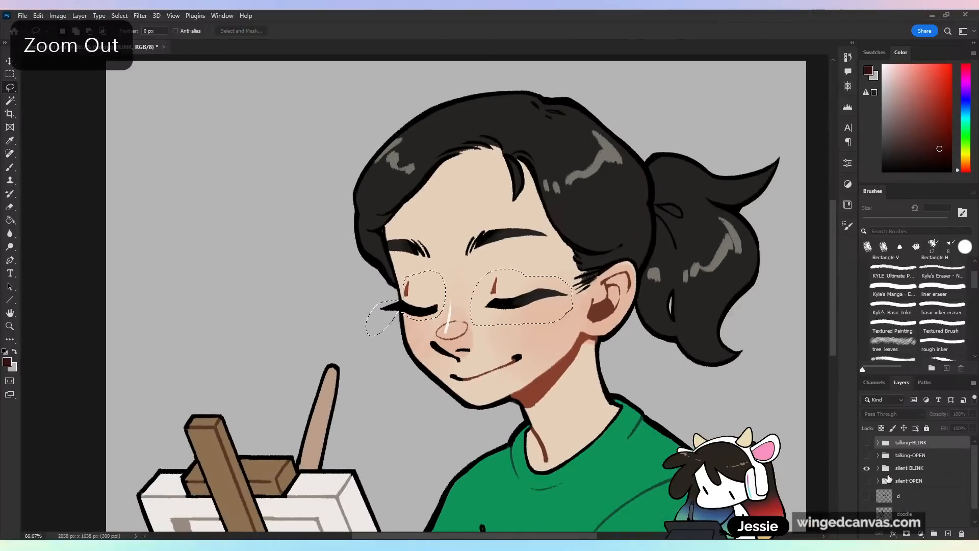
# - Copy the selected closed eyes from silent-BLINK's layer t into a new layer above t in the visible talking-BLINK group
pyautogui.click(882, 472)
pyautogui.click(878, 468)
pyautogui.click(926, 482)
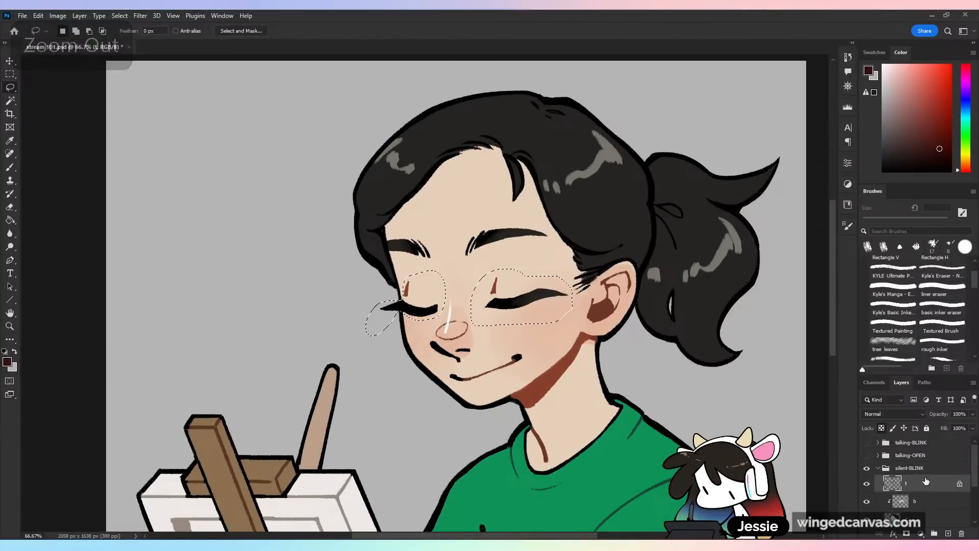
pyautogui.click(881, 470)
pyautogui.click(867, 468)
pyautogui.click(867, 442)
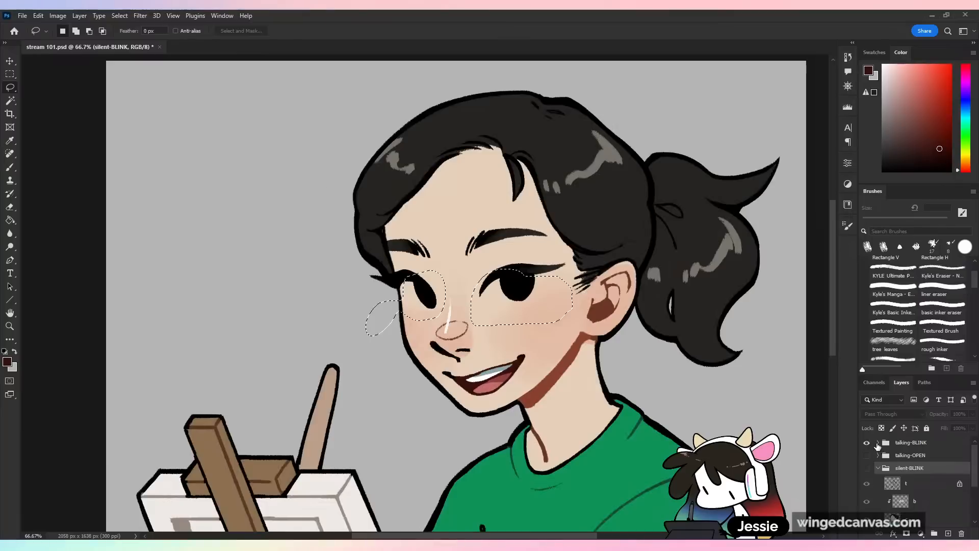
pyautogui.click(878, 443)
pyautogui.click(921, 465)
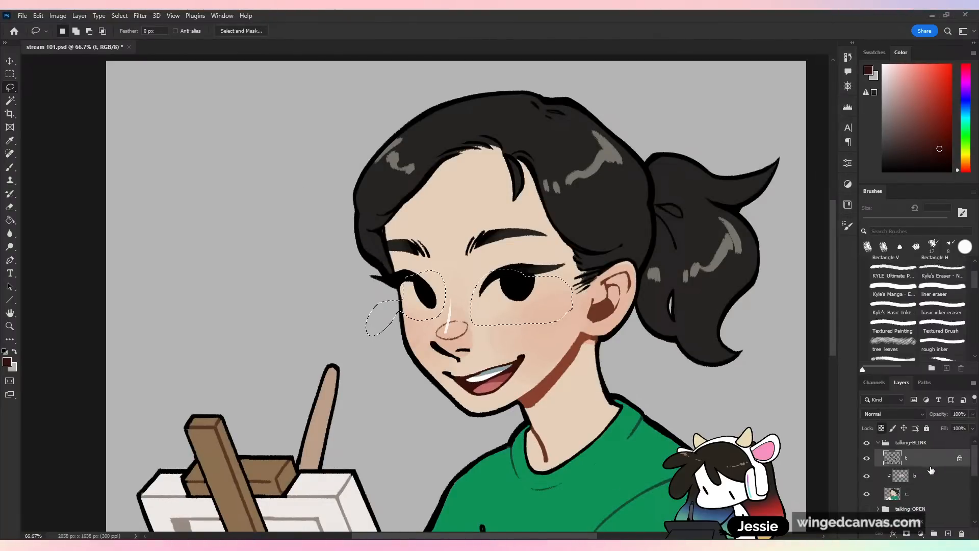
pyautogui.hotkey('ctrl', 'j')
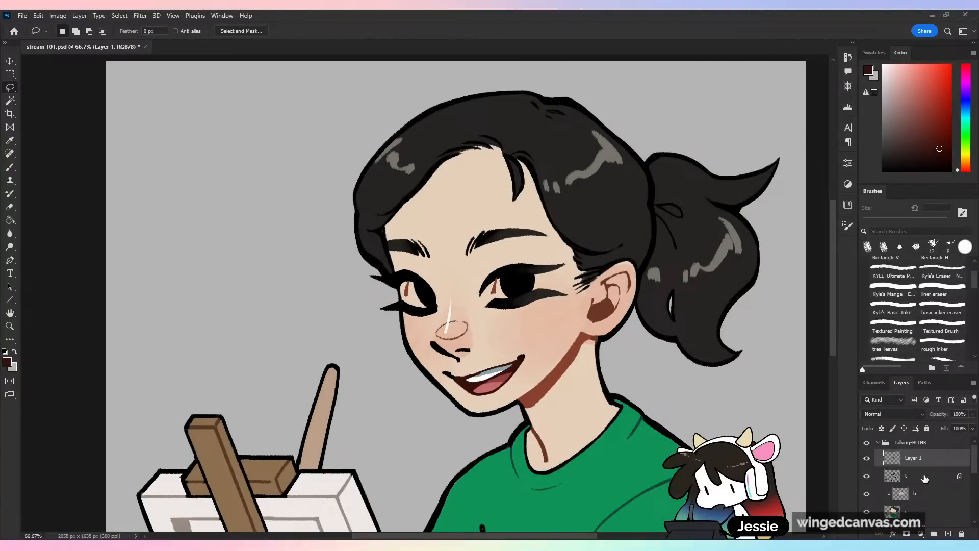
# - Unlock transparency on talking-BLINK's layer t and erase the open eye nearer the ear with a 62 px Textured Brush eraser
pyautogui.click(924, 477)
pyautogui.click(11, 208)
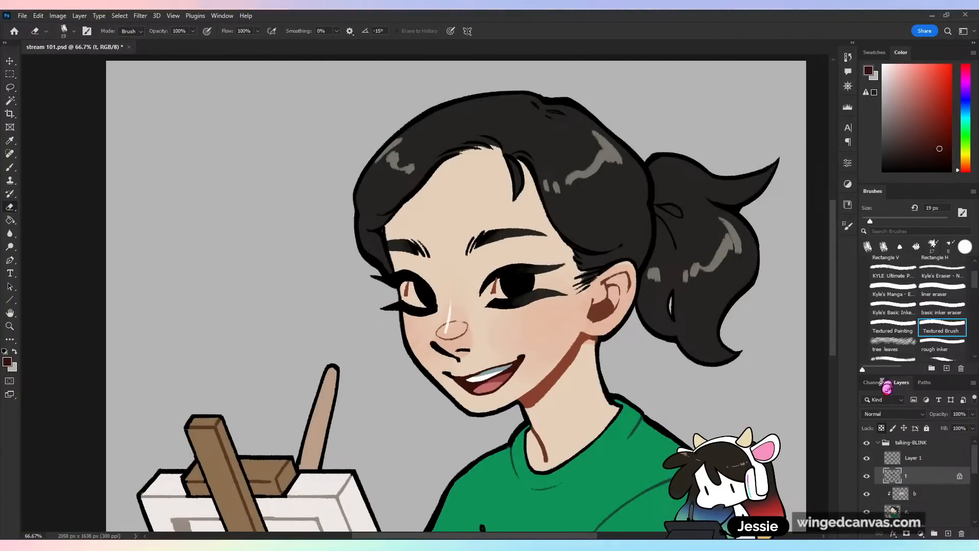
pyautogui.hotkey('ctrl', '+')
pyautogui.click(882, 429)
pyautogui.hotkey('ctrl', '+')
pyautogui.moveTo(668, 279); pyautogui.dragTo(515, 311)
pyautogui.moveTo(449, 315)
pyautogui.mouseDown()
pyautogui.moveTo(551, 240)
pyautogui.moveTo(466, 278)
pyautogui.moveTo(516, 305)
pyautogui.moveTo(590, 302)
pyautogui.moveTo(558, 327)
pyautogui.mouseUp()
pyautogui.moveTo(684, 203); pyautogui.dragTo(623, 236)
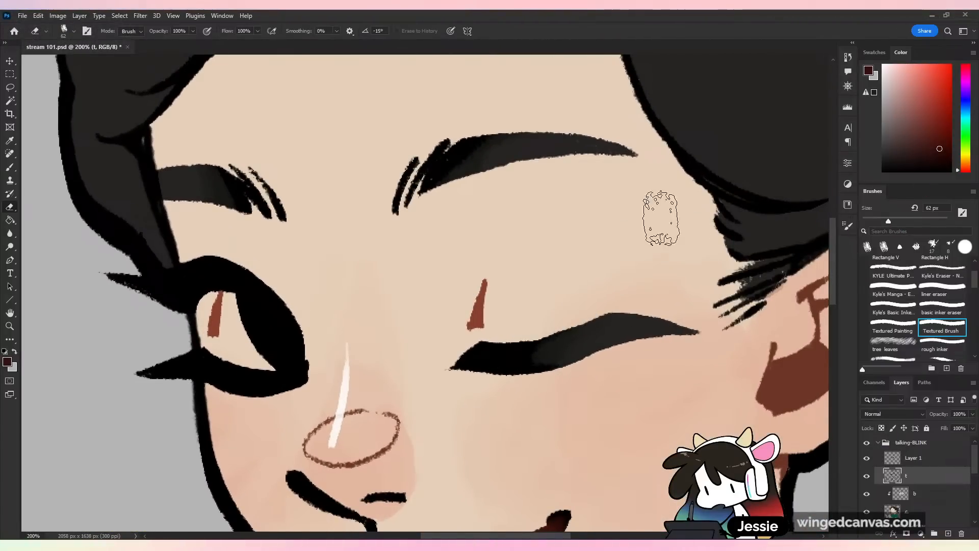
# - Erase the remaining open eye at the face's outer edge on talking-BLINK's layer t
pyautogui.click(877, 221)
pyautogui.moveTo(207, 274)
pyautogui.mouseDown()
pyautogui.moveTo(194, 259)
pyautogui.moveTo(206, 302)
pyautogui.moveTo(191, 260)
pyautogui.moveTo(197, 277)
pyautogui.moveTo(222, 252)
pyautogui.moveTo(285, 379)
pyautogui.moveTo(293, 310)
pyautogui.mouseUp()
pyautogui.moveTo(341, 272); pyautogui.dragTo(520, 266)
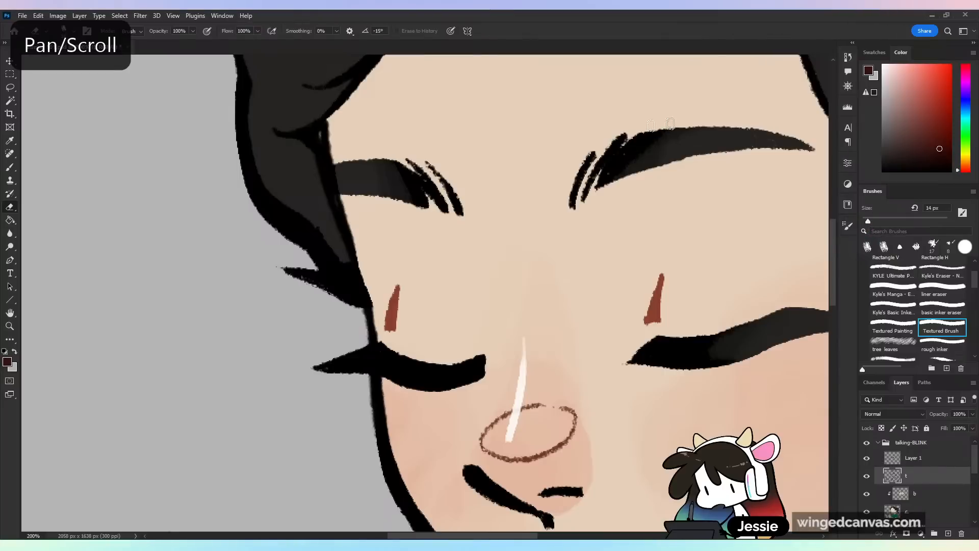
# - Erase the leftover upper lash tip beside the hair on layer t with a 14 px eraser, and its leftover fill on layer c
pyautogui.moveTo(306, 267)
pyautogui.mouseDown()
pyautogui.moveTo(346, 312)
pyautogui.moveTo(310, 263)
pyautogui.mouseUp()
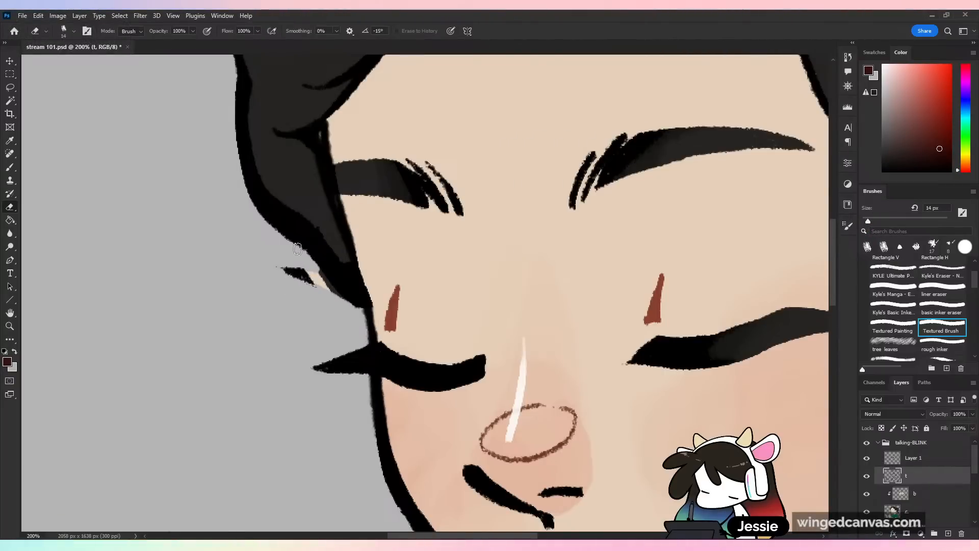
pyautogui.moveTo(310, 282); pyautogui.dragTo(308, 284)
pyautogui.click(920, 510)
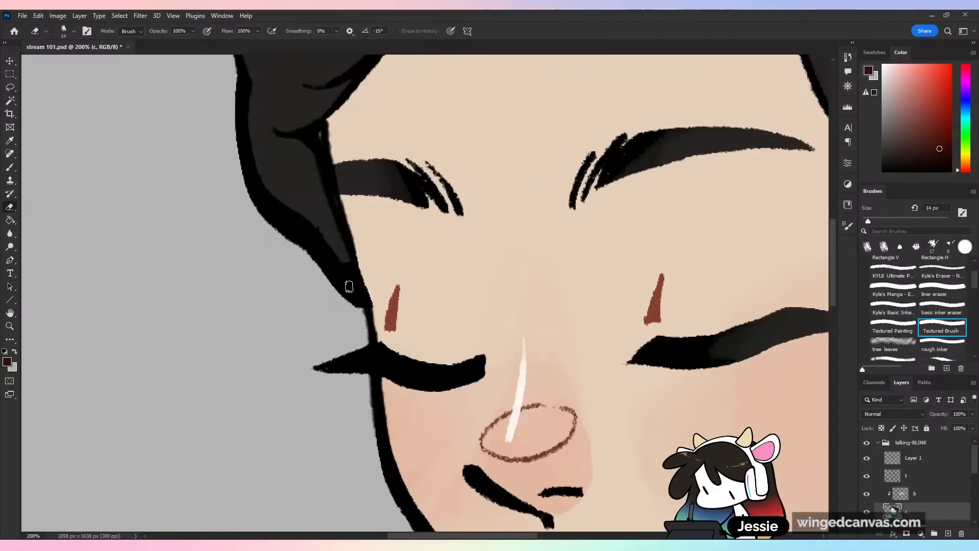
pyautogui.click(914, 482)
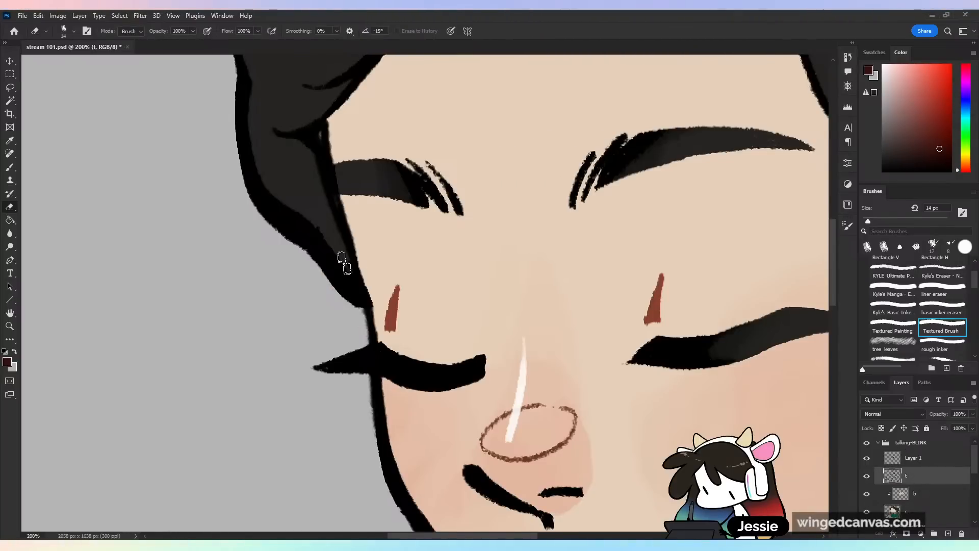
# - Collapse the talking-BLINK group and toggle its visibility to compare the closed-eye pose with talking-OPEN
pyautogui.hotkey('ctrl', '-')
pyautogui.hotkey('ctrl', '-')
pyautogui.hotkey('ctrl', '-')
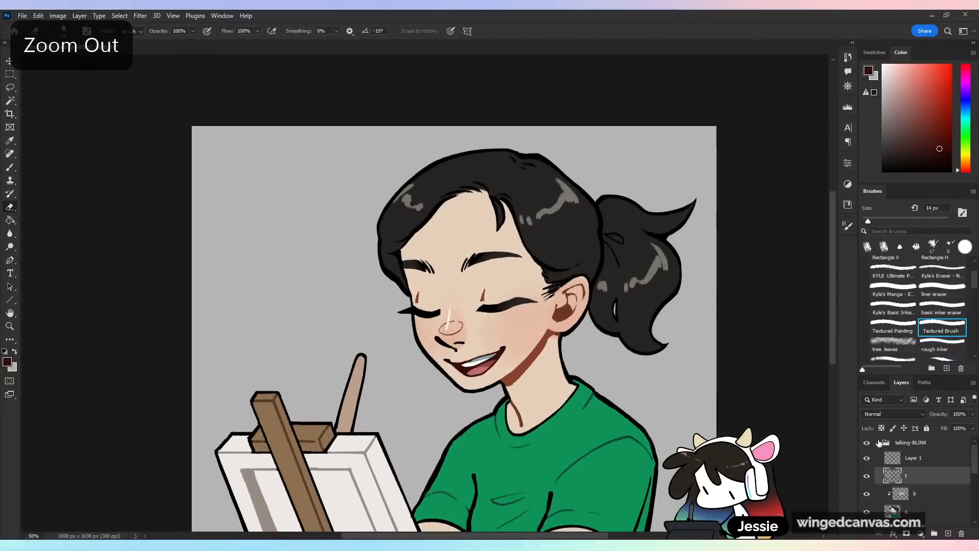
pyautogui.click(877, 442)
pyautogui.click(909, 443)
pyautogui.click(866, 443)
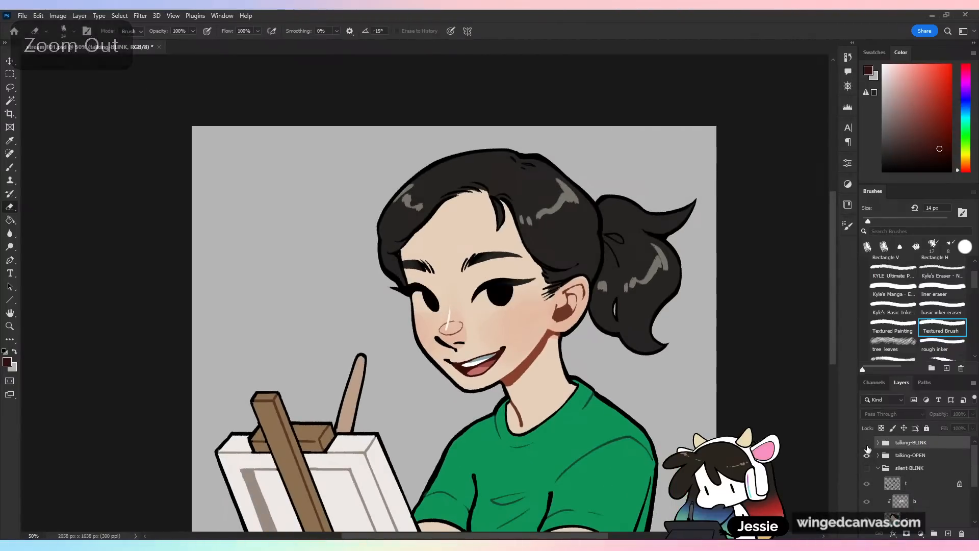
pyautogui.click(867, 443)
pyautogui.click(867, 442)
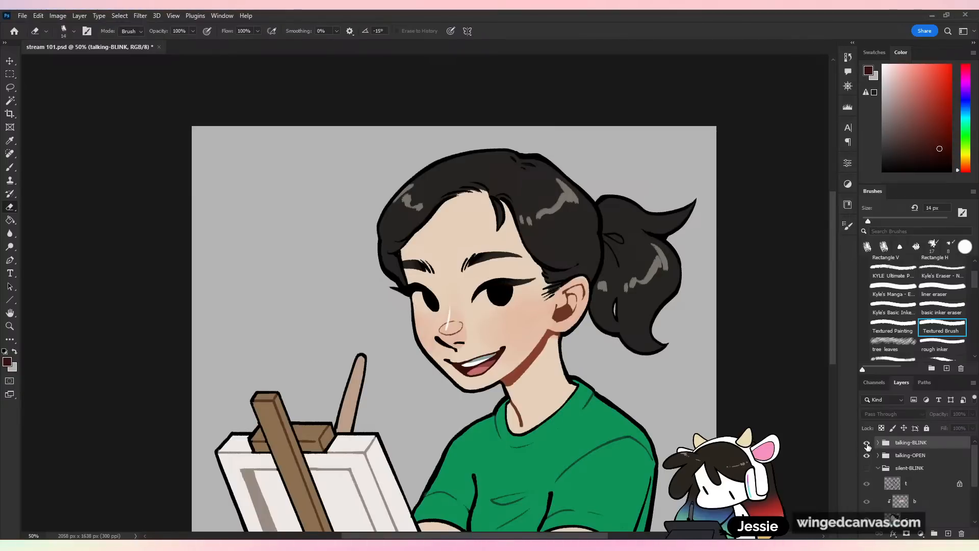
pyautogui.click(866, 443)
pyautogui.click(867, 454)
pyautogui.click(866, 442)
pyautogui.click(866, 443)
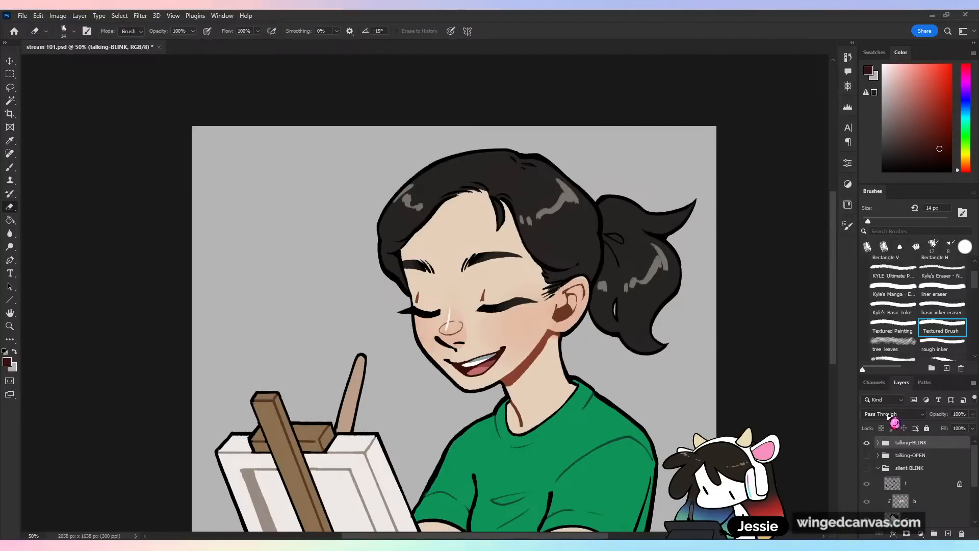
# - Hide talking-BLINK, show talking-OPEN and save the document
pyautogui.click(867, 443)
pyautogui.click(867, 455)
pyautogui.hotkey('ctrl', '-')
pyautogui.hotkey('ctrl', 's')
pyautogui.moveTo(536, 336); pyautogui.dragTo(484, 274)
pyautogui.hotkey('ctrl', '+')
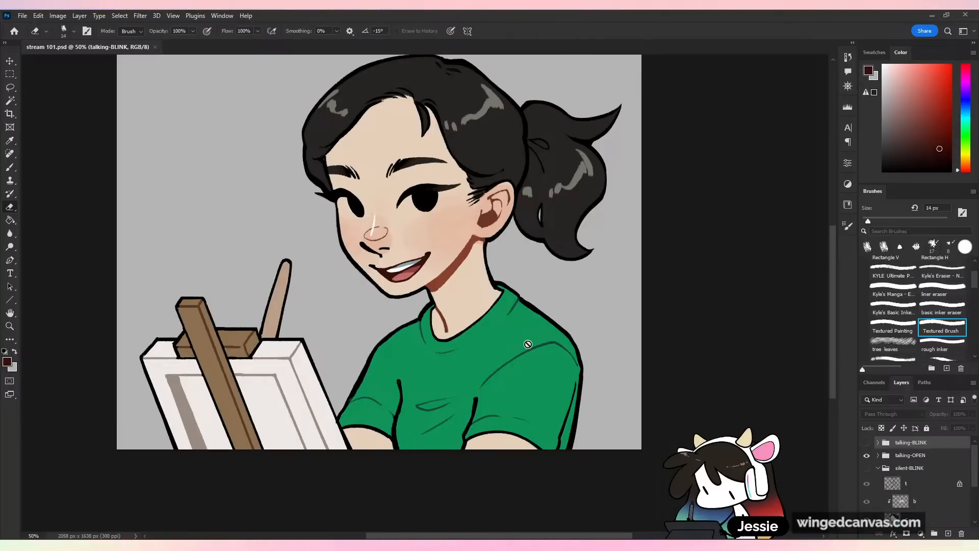
# - Collapse the silent-BLINK group, hide talking-OPEN and show only the silent-OPEN pose
pyautogui.click(878, 467)
pyautogui.click(867, 455)
pyautogui.click(867, 480)
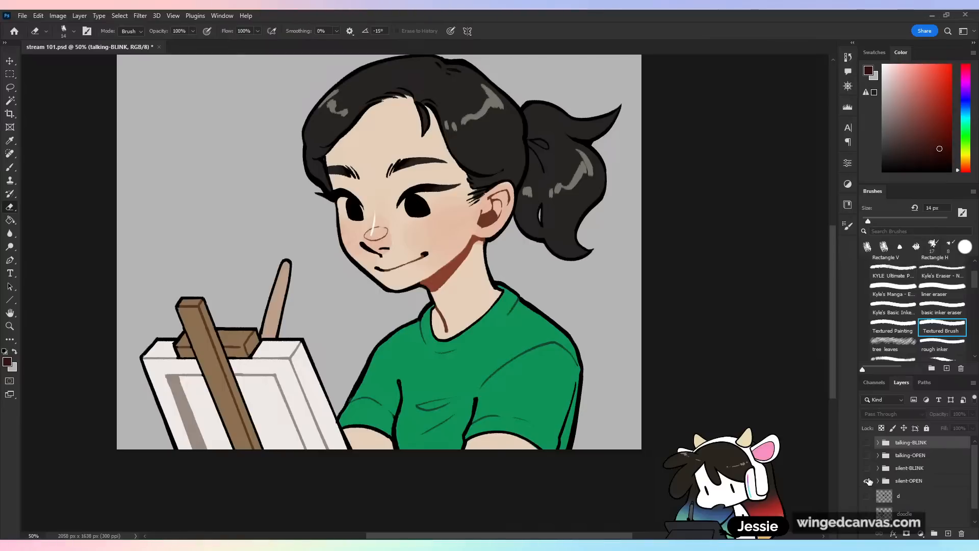
pyautogui.moveTo(556, 284); pyautogui.dragTo(626, 325)
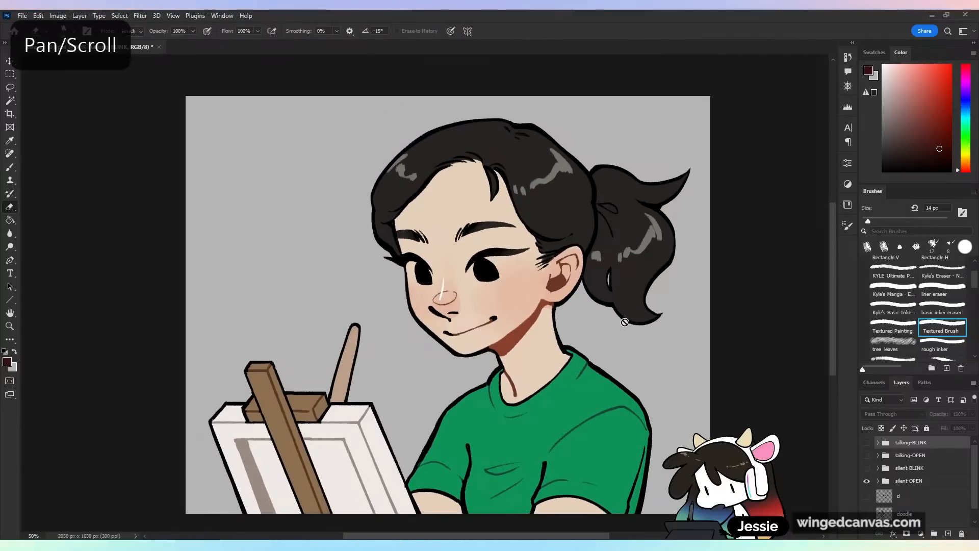
# - Preview silent-BLINK, talking-OPEN and talking-BLINK one at a time, return to silent-OPEN and save the document
pyautogui.click(867, 481)
pyautogui.click(867, 468)
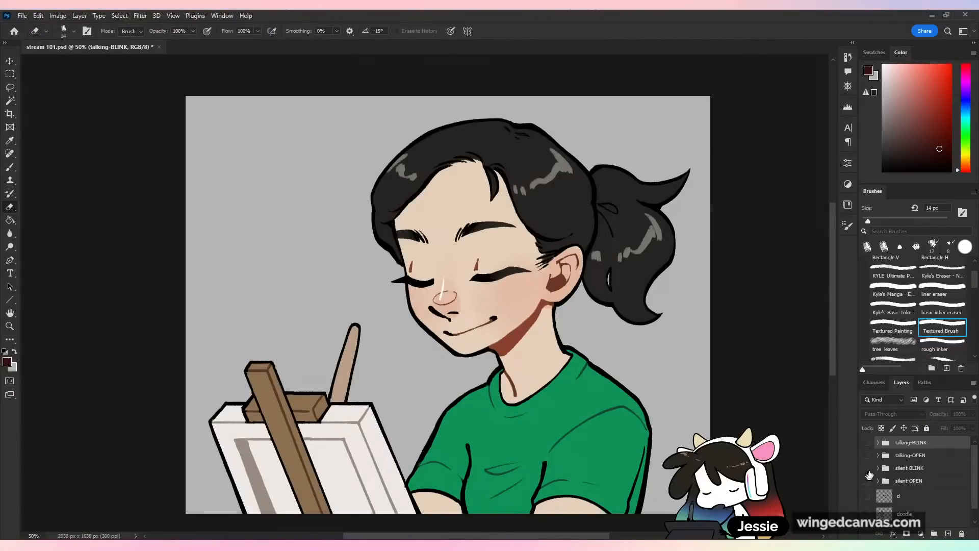
pyautogui.click(866, 468)
pyautogui.click(866, 455)
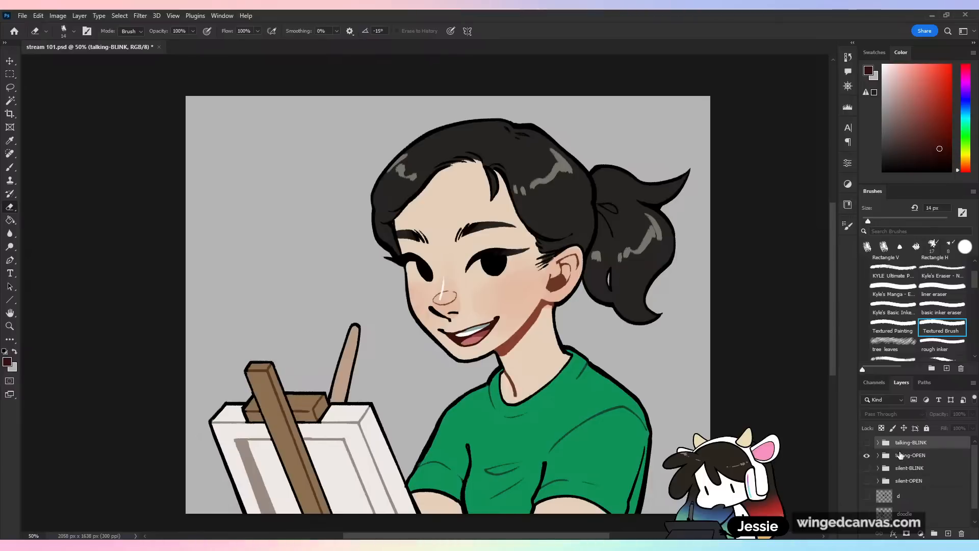
pyautogui.click(866, 455)
pyautogui.click(867, 442)
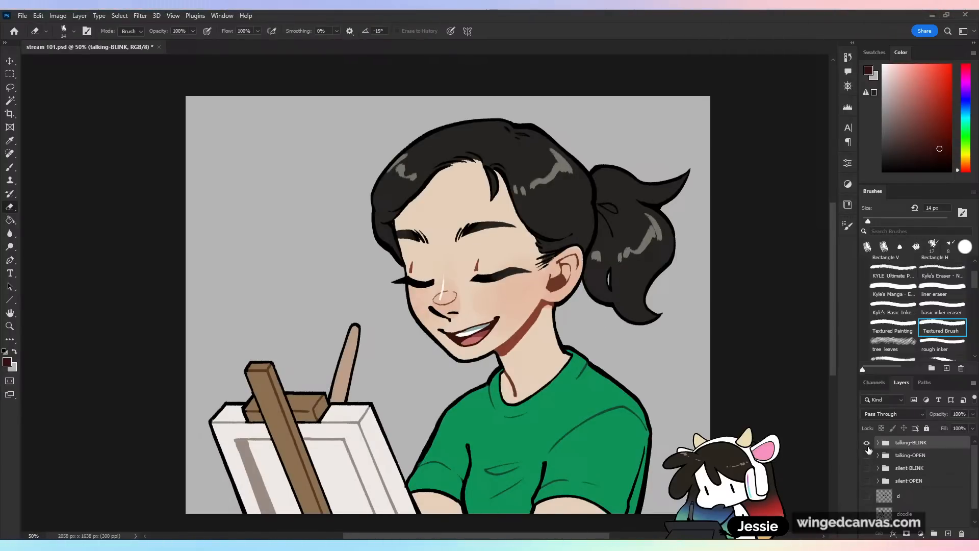
pyautogui.click(866, 442)
pyautogui.click(866, 456)
pyautogui.click(866, 456)
pyautogui.click(867, 480)
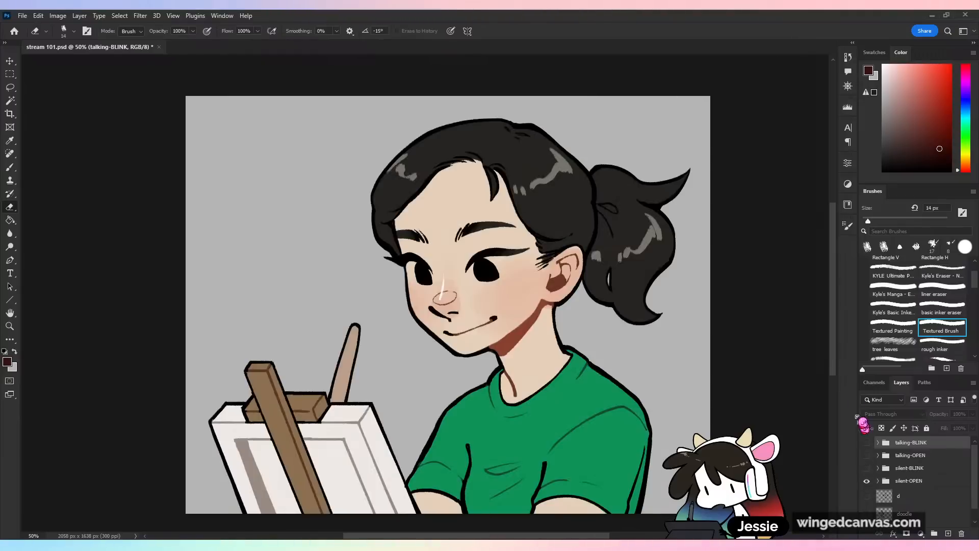
pyautogui.hotkey('ctrl', 's')
pyautogui.hotkey('ctrl', '-')
pyautogui.hotkey('ctrl', '=')
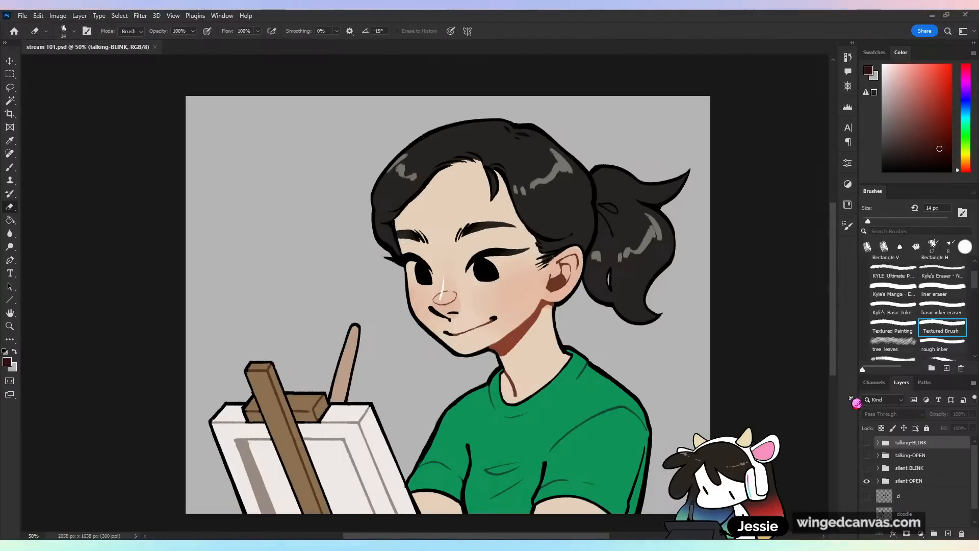
# - Show each of the other three pose groups alone once more, switch back to silent-OPEN and save
pyautogui.click(867, 480)
pyautogui.click(866, 468)
pyautogui.click(867, 467)
pyautogui.click(866, 455)
pyautogui.click(866, 455)
pyautogui.click(866, 442)
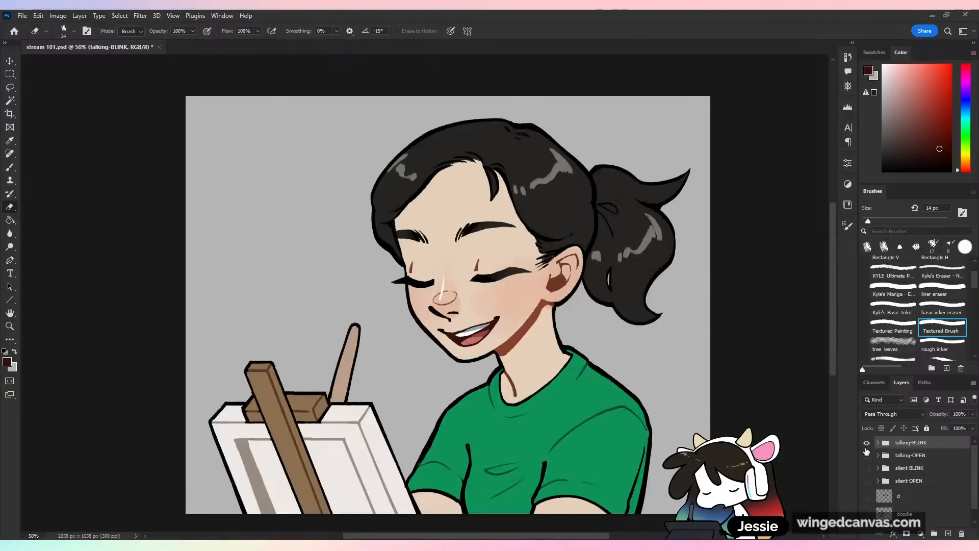
pyautogui.click(866, 442)
pyautogui.click(866, 480)
pyautogui.hotkey('ctrl', 's')
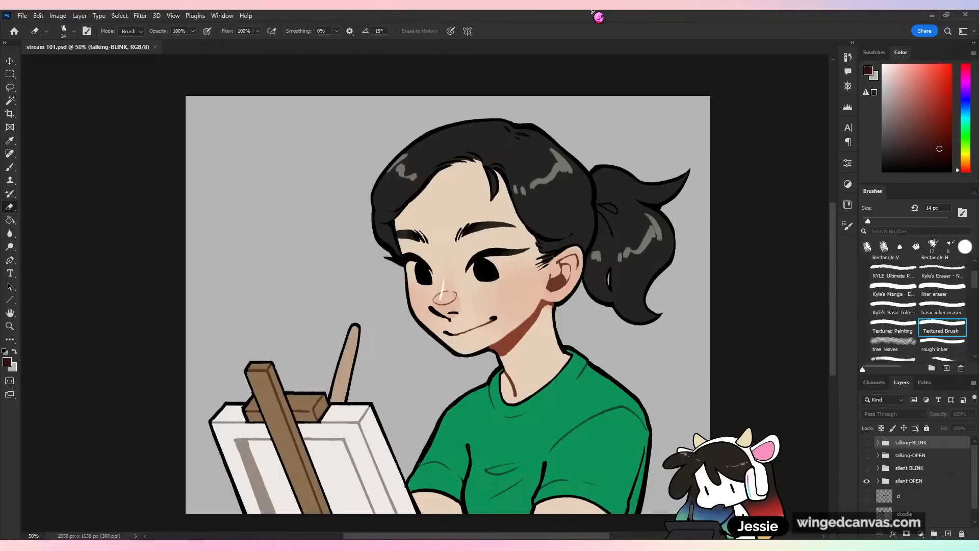
# - Create a new 4000 × 4000 px document at 300 ppi and return to stream 101.psd
pyautogui.click(22, 16)
pyautogui.click(31, 26)
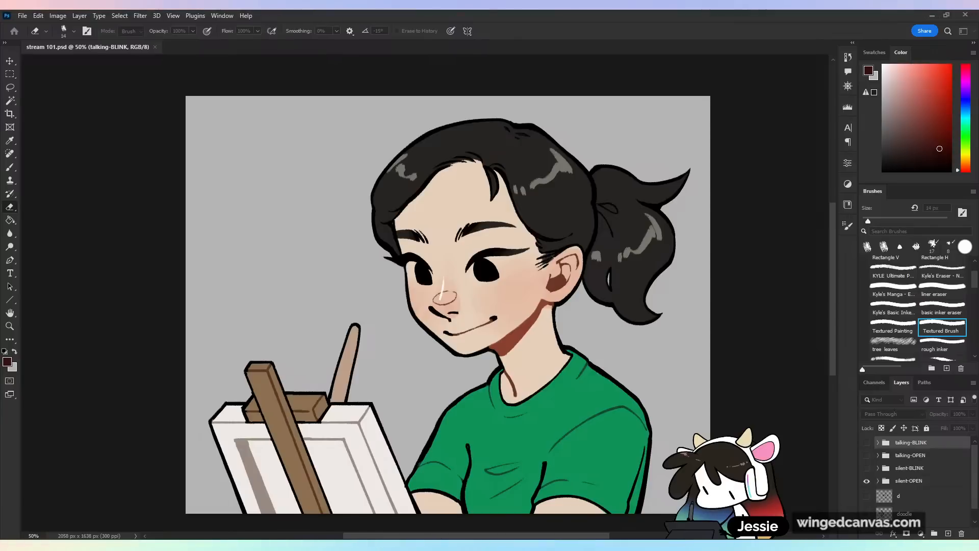
pyautogui.press('Return')
pyautogui.click(97, 46)
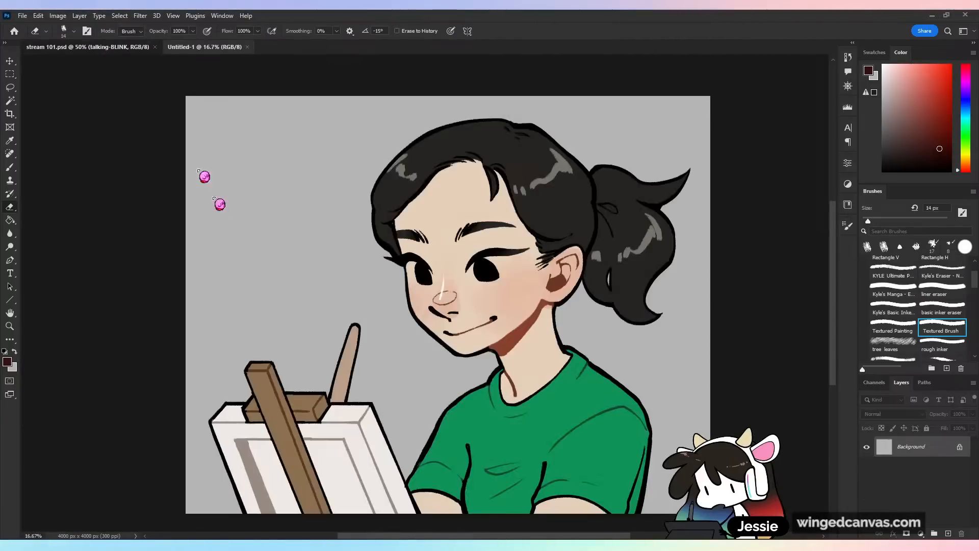
# - Cycle through the silent and talking poses in stream 101.psd, leave only silent-OPEN visible and save the file
pyautogui.click(866, 481)
pyautogui.click(867, 468)
pyautogui.click(866, 469)
pyautogui.click(867, 456)
pyautogui.click(867, 455)
pyautogui.click(866, 443)
pyautogui.click(866, 442)
pyautogui.click(867, 481)
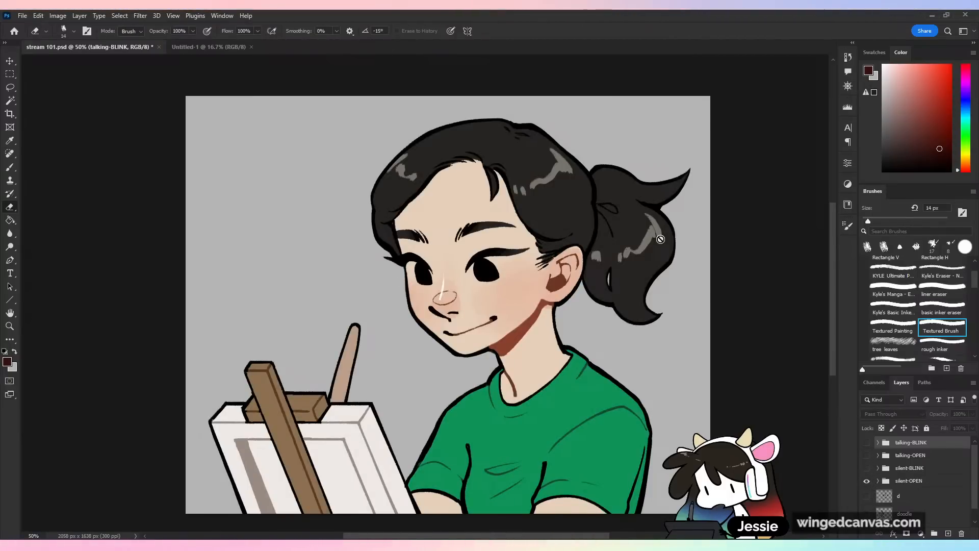
pyautogui.hotkey('ctrl', 's')
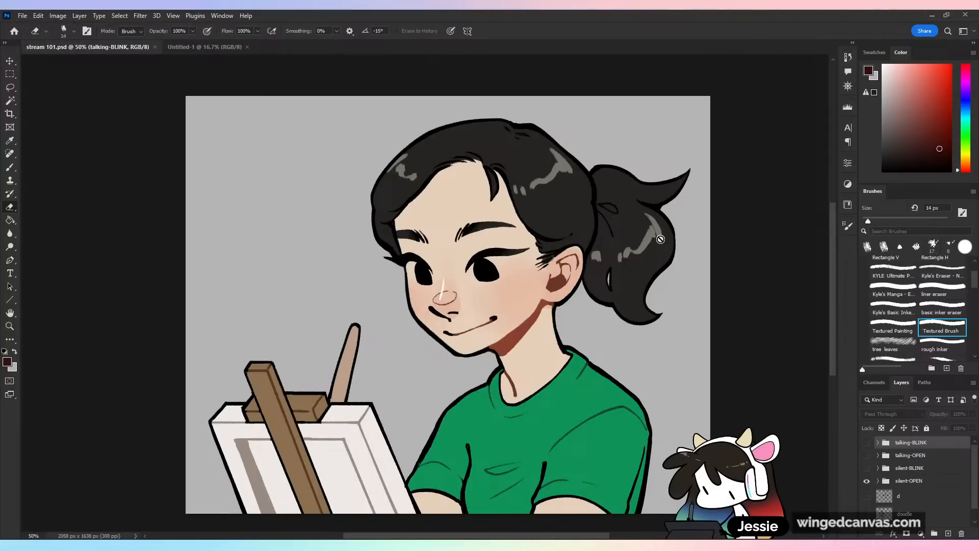
# - Switch to the blank Untitled-1 document and crop its canvas to about 1571 × 935 px
pyautogui.click(227, 46)
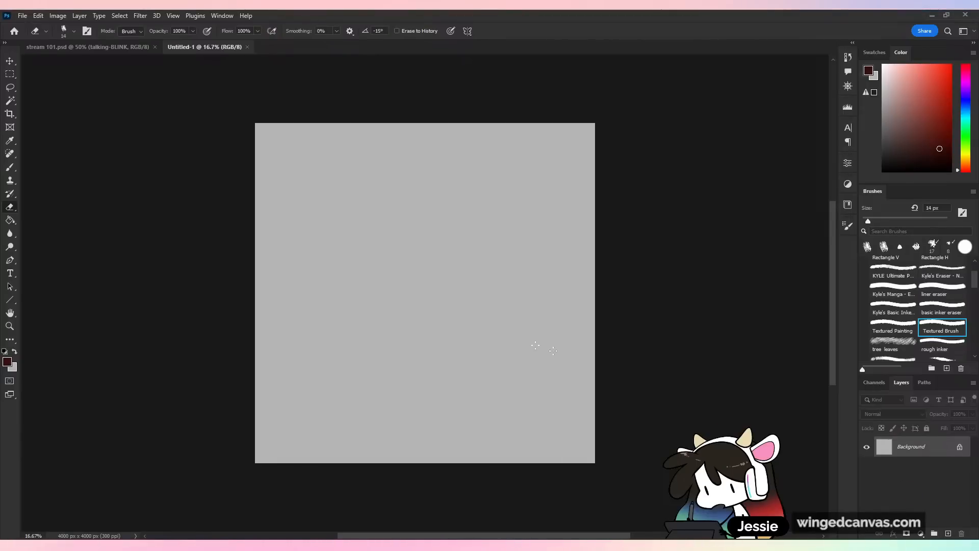
pyautogui.click(9, 113)
pyautogui.moveTo(595, 123); pyautogui.dragTo(495, 256)
pyautogui.hotkey('ctrl', '+')
pyautogui.hotkey('ctrl', '+')
pyautogui.click(599, 33)
pyautogui.hotkey('ctrl', '+')
pyautogui.hotkey('ctrl', '+')
# - Recrop the Untitled-1 canvas to a taller, narrower format of about 1437 × 1233 px
pyautogui.click(649, 290)
pyautogui.moveTo(425, 453); pyautogui.dragTo(426, 492)
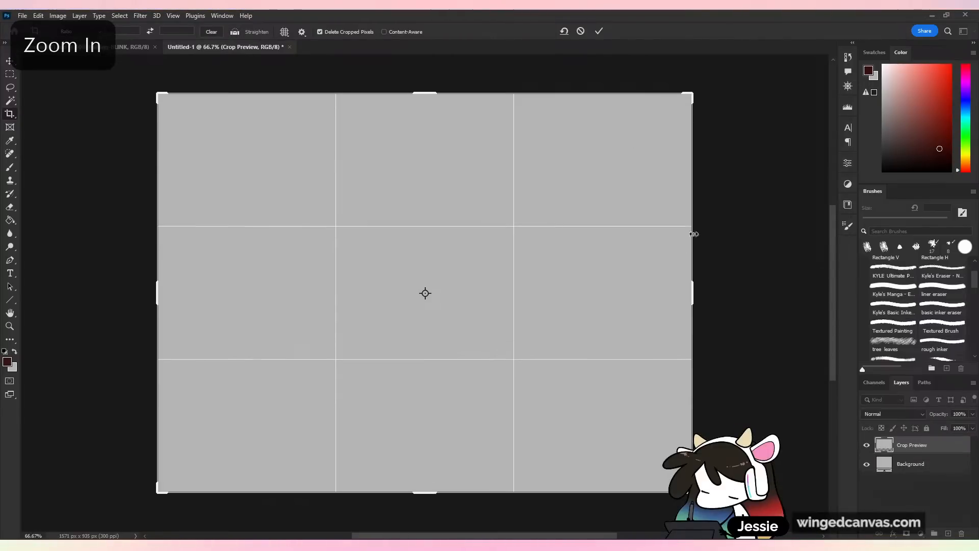
pyautogui.moveTo(692, 293); pyautogui.dragTo(667, 294)
pyautogui.moveTo(433, 93); pyautogui.dragTo(434, 91)
pyautogui.moveTo(664, 291); pyautogui.dragTo(643, 309)
pyautogui.moveTo(436, 92); pyautogui.dragTo(436, 80)
pyautogui.moveTo(649, 293); pyautogui.dragTo(650, 292)
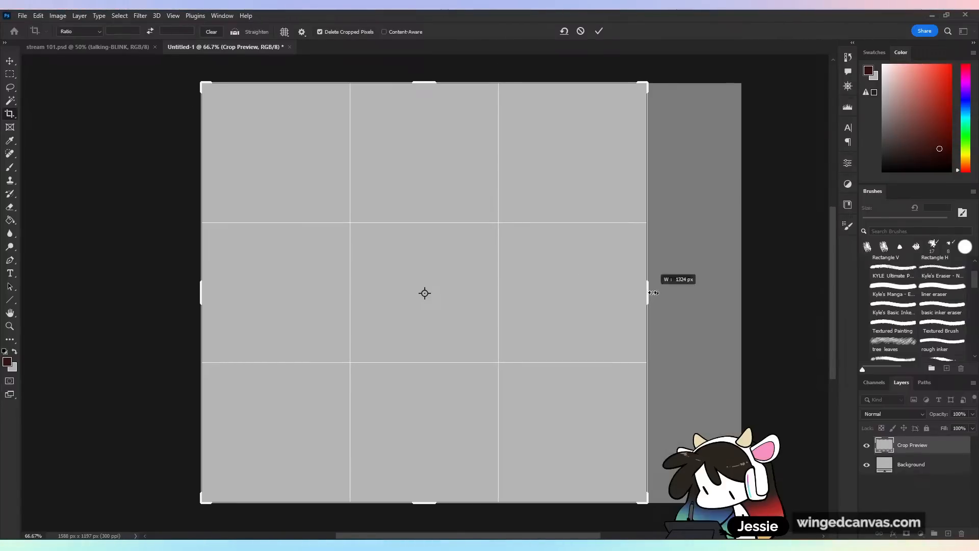
pyautogui.click(599, 31)
# - Add a new layer named d above the background
pyautogui.press('b')
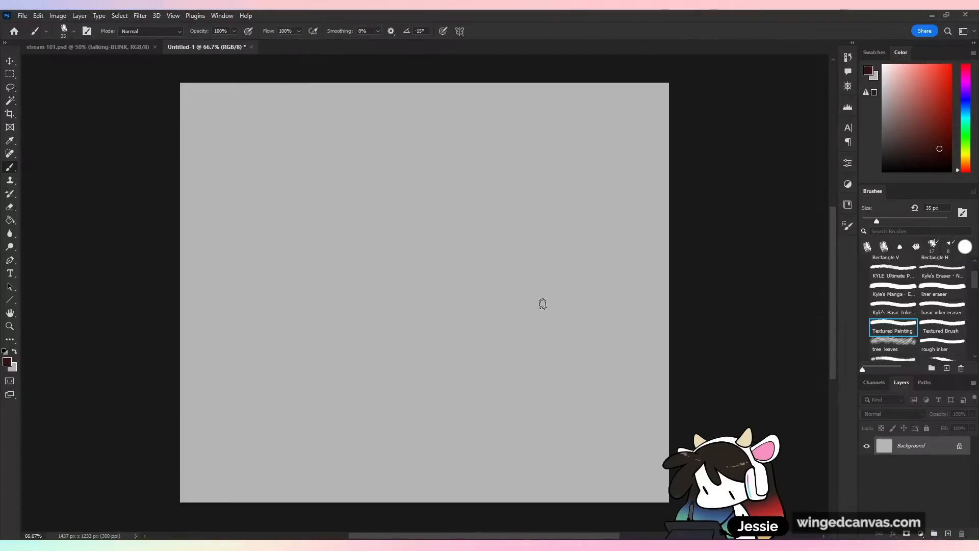
pyautogui.click(948, 533)
pyautogui.doubleClick(912, 449)
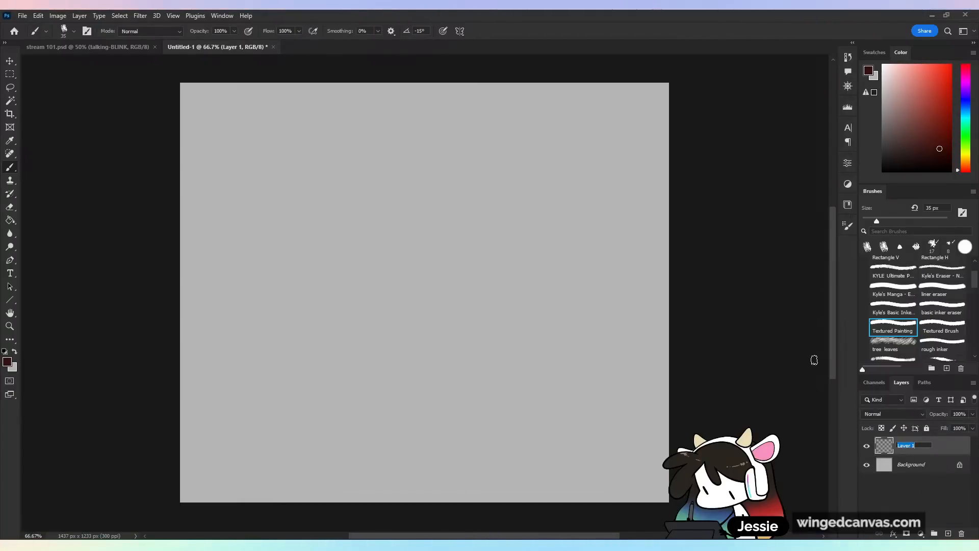
pyautogui.write('d')
pyautogui.press('Return')
# - Put layer d into a new group named static-OPEN
pyautogui.hotkey('ctrl', 'g')
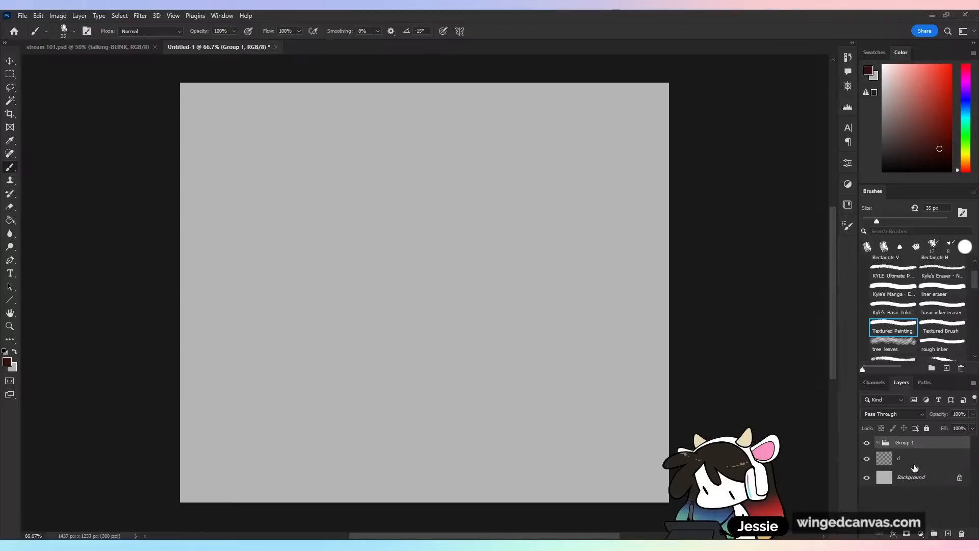
pyautogui.doubleClick(911, 443)
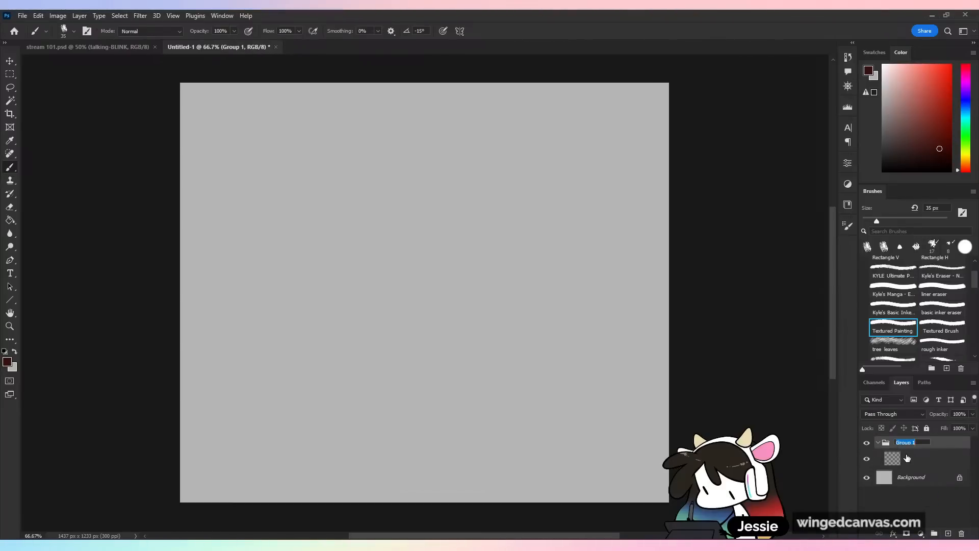
pyautogui.write('static-OPEN')
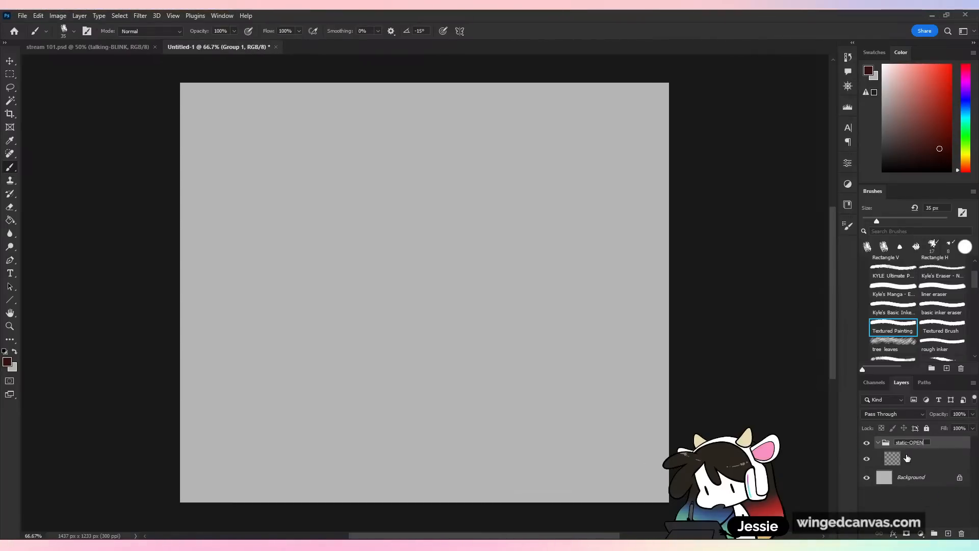
pyautogui.press('Return')
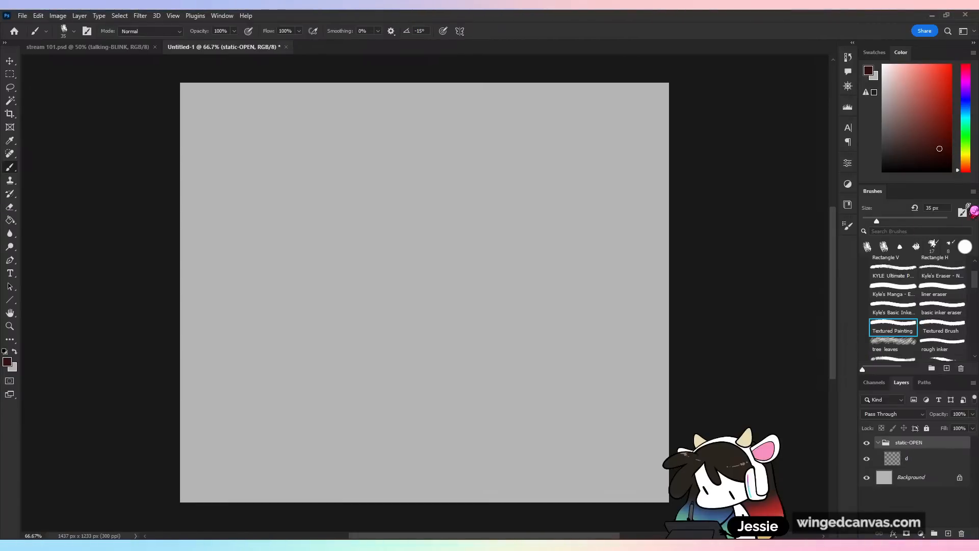
# - Make layer d active and set up the Textured Painting brush with black paint at 27 px
pyautogui.moveTo(974, 286)
pyautogui.mouseDown()
pyautogui.moveTo(977, 269)
pyautogui.moveTo(977, 282)
pyautogui.mouseUp()
pyautogui.click(520, 273)
pyautogui.click(500, 217)
pyautogui.click(935, 456)
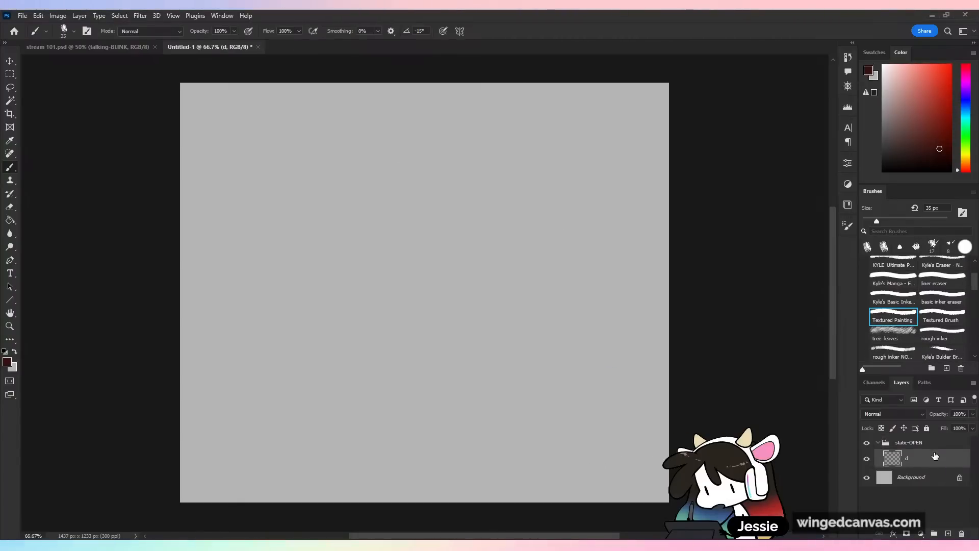
pyautogui.press('d')
pyautogui.moveTo(429, 239); pyautogui.dragTo(380, 400)
pyautogui.hotkey('ctrl', 'z')
pyautogui.moveTo(876, 222); pyautogui.dragTo(873, 264)
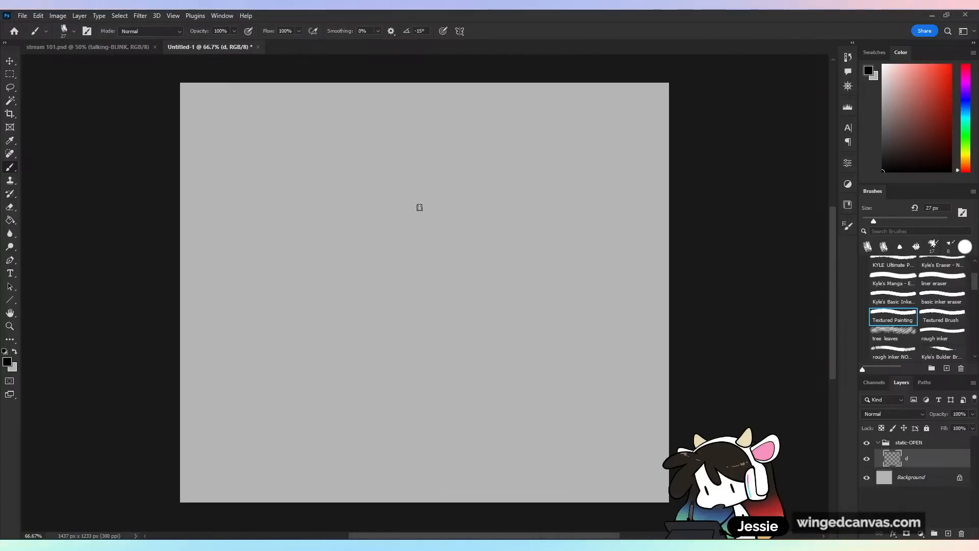
pyautogui.moveTo(437, 194)
pyautogui.mouseDown()
pyautogui.moveTo(378, 238)
pyautogui.moveTo(371, 293)
pyautogui.mouseUp()
pyautogui.moveTo(376, 247)
pyautogui.mouseDown()
pyautogui.moveTo(442, 190)
pyautogui.moveTo(398, 351)
pyautogui.mouseUp()
pyautogui.moveTo(485, 179)
pyautogui.mouseDown()
pyautogui.moveTo(550, 280)
pyautogui.moveTo(549, 295)
pyautogui.mouseUp()
pyautogui.hotkey('ctrl', 'z')
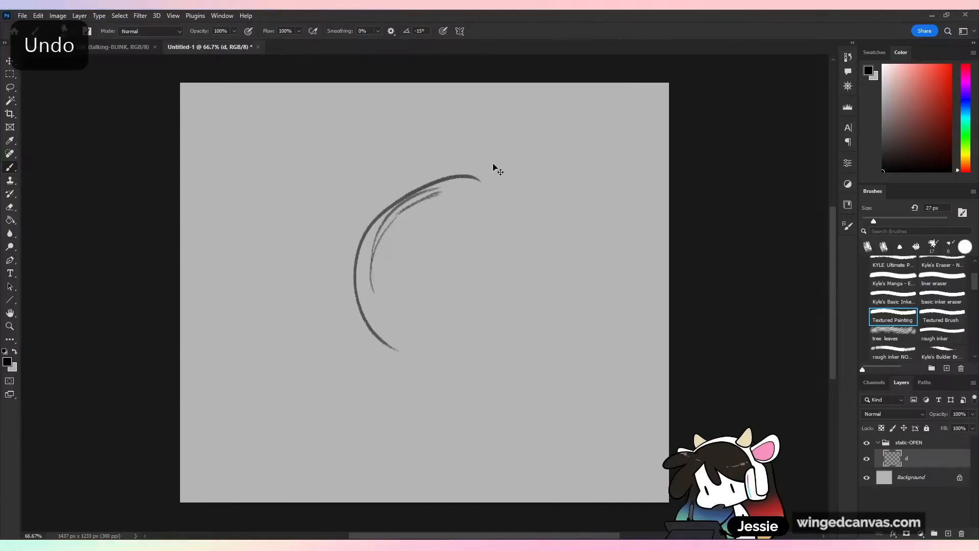
pyautogui.hotkey('ctrl', 'z')
pyautogui.hotkey('ctrl', 'z')
pyautogui.hotkey('ctrl', 'z')
pyautogui.hotkey('ctrl', 'z')
# - Sketch a rough black circle slightly above the canvas centre on layer d
pyautogui.moveTo(463, 174); pyautogui.dragTo(391, 336)
pyautogui.hotkey('ctrl', 'z')
pyautogui.moveTo(474, 170)
pyautogui.mouseDown()
pyautogui.moveTo(418, 340)
pyautogui.moveTo(538, 259)
pyautogui.mouseUp()
pyautogui.moveTo(440, 346)
pyautogui.mouseDown()
pyautogui.moveTo(530, 282)
pyautogui.moveTo(514, 326)
pyautogui.mouseUp()
pyautogui.moveTo(480, 173); pyautogui.dragTo(356, 221)
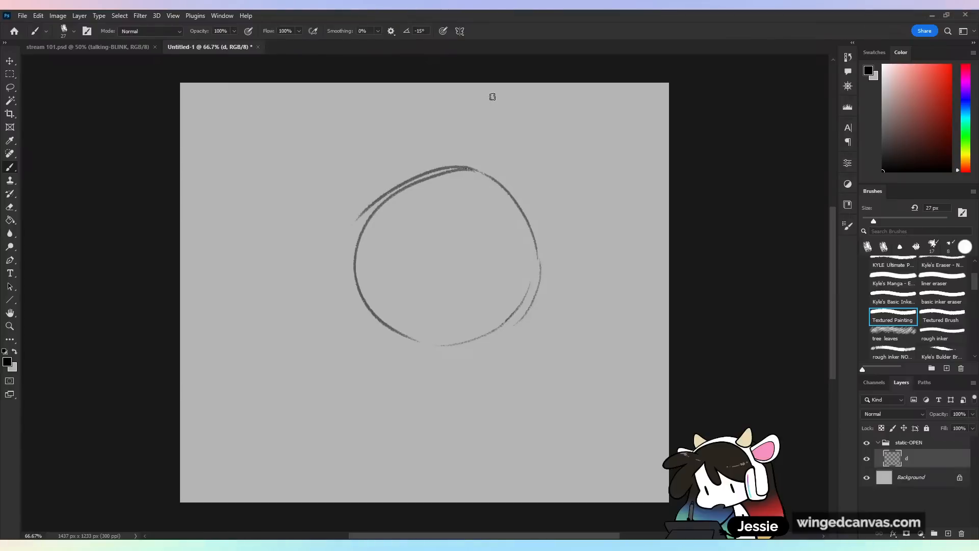
# - Sketch a rounded cheek and jaw curve beneath the head circle on layer d
pyautogui.hotkey('ctrl', 'z')
pyautogui.moveTo(475, 172)
pyautogui.mouseDown()
pyautogui.moveTo(377, 226)
pyautogui.moveTo(382, 208)
pyautogui.moveTo(393, 332)
pyautogui.moveTo(356, 281)
pyautogui.moveTo(353, 351)
pyautogui.mouseUp()
pyautogui.hotkey('ctrl', 'z')
pyautogui.moveTo(362, 303); pyautogui.dragTo(427, 357)
pyautogui.hotkey('ctrl', 'z')
pyautogui.moveTo(363, 285)
pyautogui.mouseDown()
pyautogui.moveTo(359, 353)
pyautogui.moveTo(351, 295)
pyautogui.moveTo(491, 335)
pyautogui.mouseUp()
pyautogui.hotkey('ctrl', 'z')
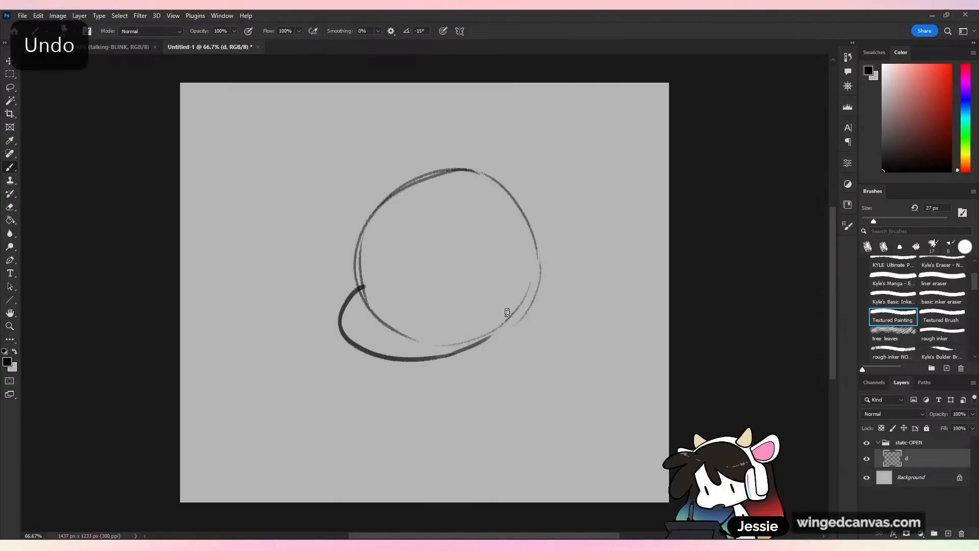
# - Sketch two short slanted strokes as the eyes inside the lower half of the face
pyautogui.moveTo(373, 278); pyautogui.dragTo(384, 302)
pyautogui.hotkey('ctrl', 'z')
pyautogui.moveTo(436, 278); pyautogui.dragTo(448, 308)
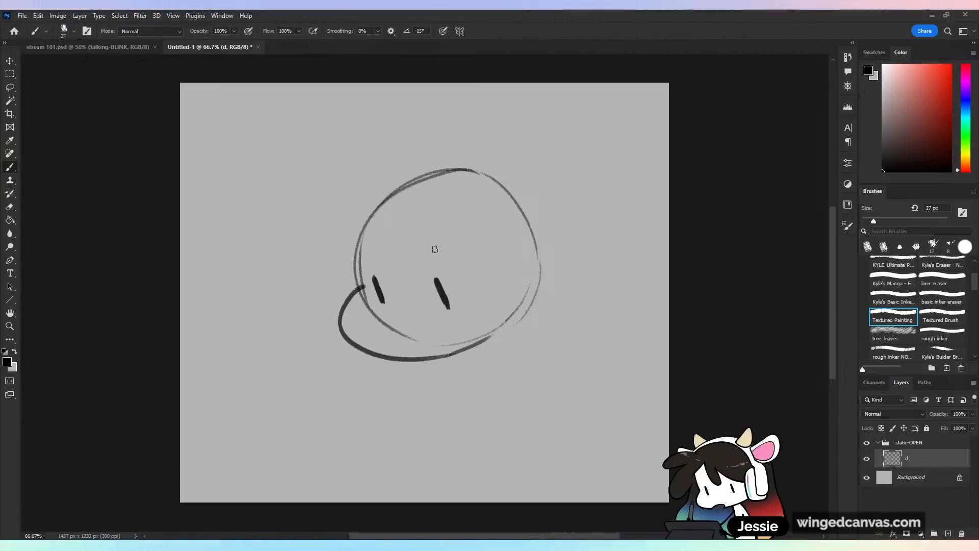
pyautogui.moveTo(424, 260); pyautogui.dragTo(468, 261)
pyautogui.hotkey('ctrl', 'z')
# - Sketch parted hair framing both sides of the face, with locks ending in points below the jaw
pyautogui.moveTo(390, 202)
pyautogui.mouseDown()
pyautogui.moveTo(300, 306)
pyautogui.moveTo(358, 375)
pyautogui.mouseUp()
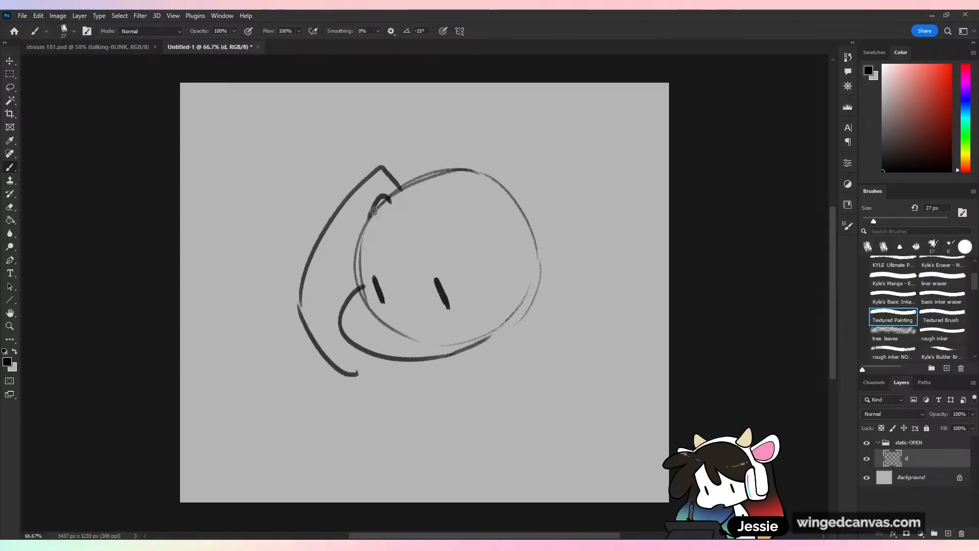
pyautogui.moveTo(407, 200)
pyautogui.mouseDown()
pyautogui.moveTo(419, 189)
pyautogui.moveTo(493, 388)
pyautogui.moveTo(414, 179)
pyautogui.moveTo(513, 347)
pyautogui.mouseUp()
pyautogui.hotkey('ctrl', 'z')
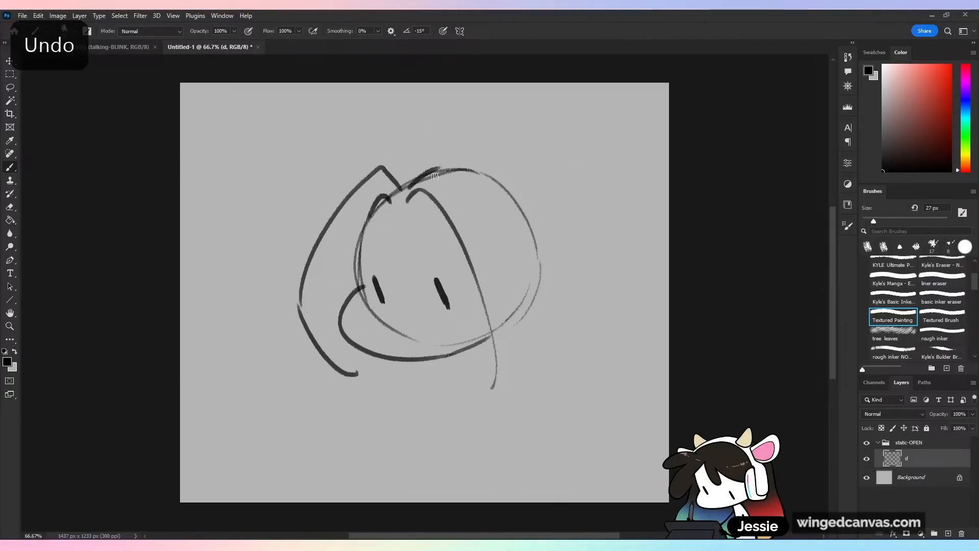
pyautogui.moveTo(438, 167); pyautogui.dragTo(514, 337)
pyautogui.moveTo(487, 320); pyautogui.dragTo(496, 377)
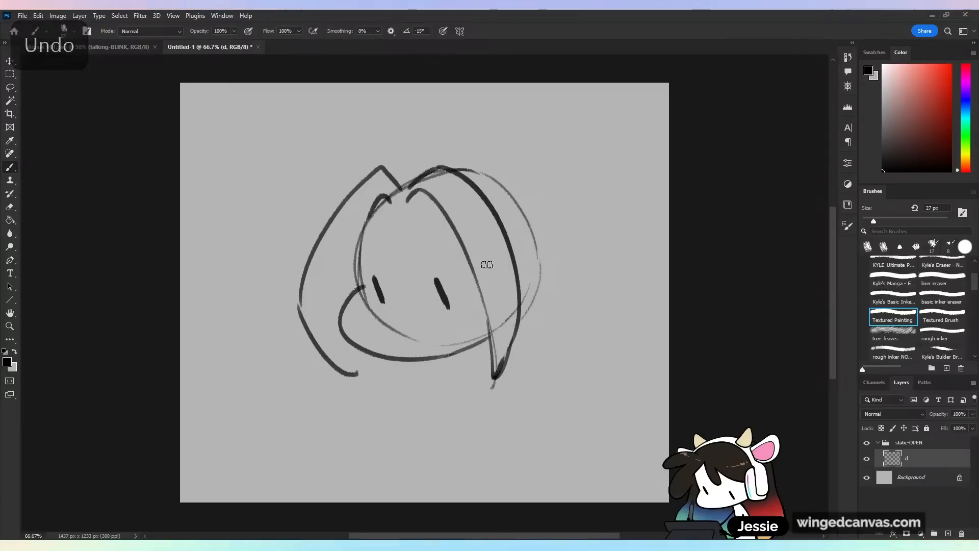
# - Sketch round glasses with a bridge around both eyes
pyautogui.moveTo(359, 251)
pyautogui.mouseDown()
pyautogui.moveTo(408, 309)
pyautogui.moveTo(372, 259)
pyautogui.moveTo(384, 319)
pyautogui.mouseUp()
pyautogui.moveTo(423, 255); pyautogui.dragTo(483, 273)
pyautogui.moveTo(483, 271); pyautogui.dragTo(457, 327)
pyautogui.hotkey('ctrl', 'z')
pyautogui.hotkey('ctrl', 'z')
pyautogui.moveTo(420, 253)
pyautogui.mouseDown()
pyautogui.moveTo(485, 264)
pyautogui.moveTo(445, 328)
pyautogui.mouseUp()
pyautogui.hotkey('ctrl', 'z')
pyautogui.hotkey('ctrl', 'z')
pyautogui.hotkey('ctrl', 'z')
pyautogui.moveTo(415, 261)
pyautogui.mouseDown()
pyautogui.moveTo(431, 330)
pyautogui.moveTo(482, 272)
pyautogui.mouseUp()
pyautogui.hotkey('ctrl', 'z')
pyautogui.hotkey('ctrl', 'z')
pyautogui.moveTo(415, 255); pyautogui.dragTo(437, 327)
pyautogui.hotkey('ctrl', 'z')
pyautogui.moveTo(420, 260)
pyautogui.mouseDown()
pyautogui.moveTo(439, 328)
pyautogui.moveTo(492, 278)
pyautogui.moveTo(445, 328)
pyautogui.moveTo(476, 314)
pyautogui.mouseUp()
pyautogui.hotkey('ctrl', '-')
pyautogui.hotkey('ctrl', 'z')
pyautogui.hotkey('ctrl', '+')
pyautogui.hotkey('ctrl', 'z')
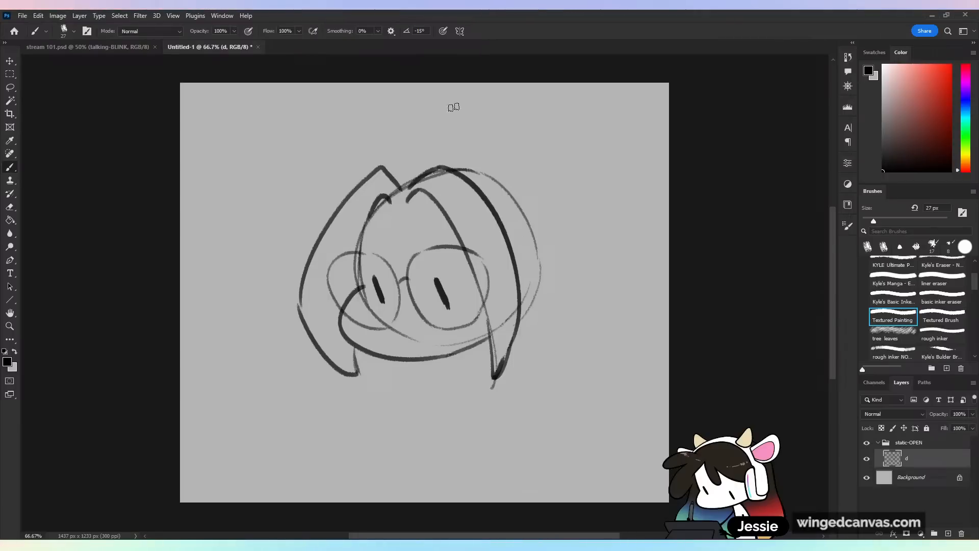
# - Scale the whole sketch up to about 109% and shift it slightly down on the canvas
pyautogui.hotkey('ctrl', 't')
pyautogui.moveTo(539, 166); pyautogui.dragTo(563, 143)
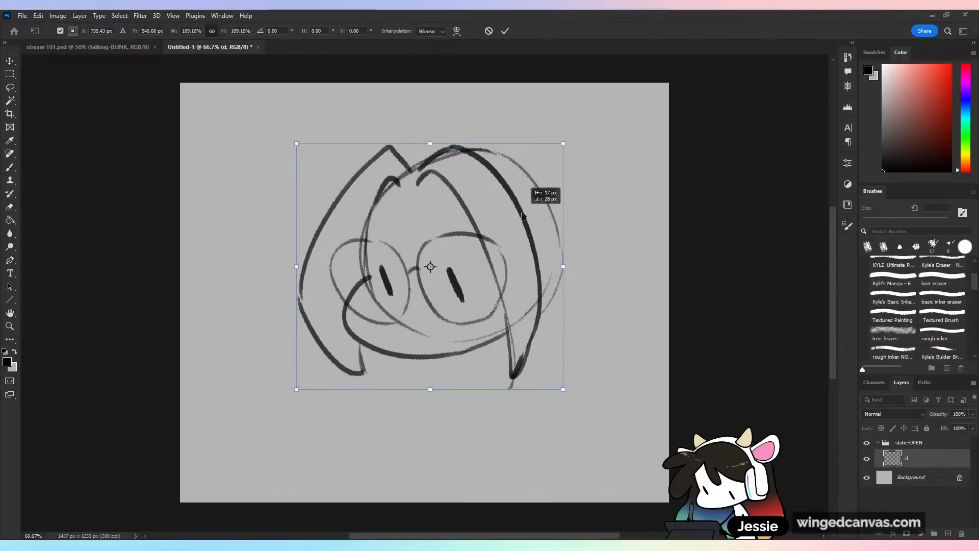
pyautogui.moveTo(523, 211); pyautogui.dragTo(514, 237)
pyautogui.click(505, 30)
# - Sketch two cow ears with inner contours, two horns and a headband across the top of the head
pyautogui.moveTo(357, 182)
pyautogui.mouseDown()
pyautogui.moveTo(395, 166)
pyautogui.moveTo(292, 127)
pyautogui.moveTo(324, 222)
pyautogui.moveTo(336, 160)
pyautogui.moveTo(325, 219)
pyautogui.moveTo(320, 155)
pyautogui.moveTo(297, 154)
pyautogui.moveTo(326, 232)
pyautogui.moveTo(311, 227)
pyautogui.moveTo(341, 216)
pyautogui.mouseUp()
pyautogui.hotkey('ctrl', 'z')
pyautogui.hotkey('ctrl', 'z')
pyautogui.hotkey('ctrl', 'z')
pyautogui.moveTo(498, 185); pyautogui.dragTo(516, 212)
pyautogui.moveTo(500, 184)
pyautogui.mouseDown()
pyautogui.moveTo(533, 155)
pyautogui.moveTo(624, 152)
pyautogui.mouseUp()
pyautogui.hotkey('ctrl', 'z')
pyautogui.hotkey('ctrl', 'z')
pyautogui.moveTo(535, 151)
pyautogui.mouseDown()
pyautogui.moveTo(601, 148)
pyautogui.moveTo(527, 226)
pyautogui.moveTo(511, 220)
pyautogui.moveTo(518, 201)
pyautogui.moveTo(604, 197)
pyautogui.moveTo(533, 218)
pyautogui.mouseUp()
pyautogui.moveTo(379, 182)
pyautogui.mouseDown()
pyautogui.moveTo(401, 134)
pyautogui.moveTo(412, 179)
pyautogui.moveTo(494, 144)
pyautogui.moveTo(502, 161)
pyautogui.mouseUp()
pyautogui.moveTo(416, 174)
pyautogui.mouseDown()
pyautogui.moveTo(476, 179)
pyautogui.moveTo(497, 183)
pyautogui.mouseUp()
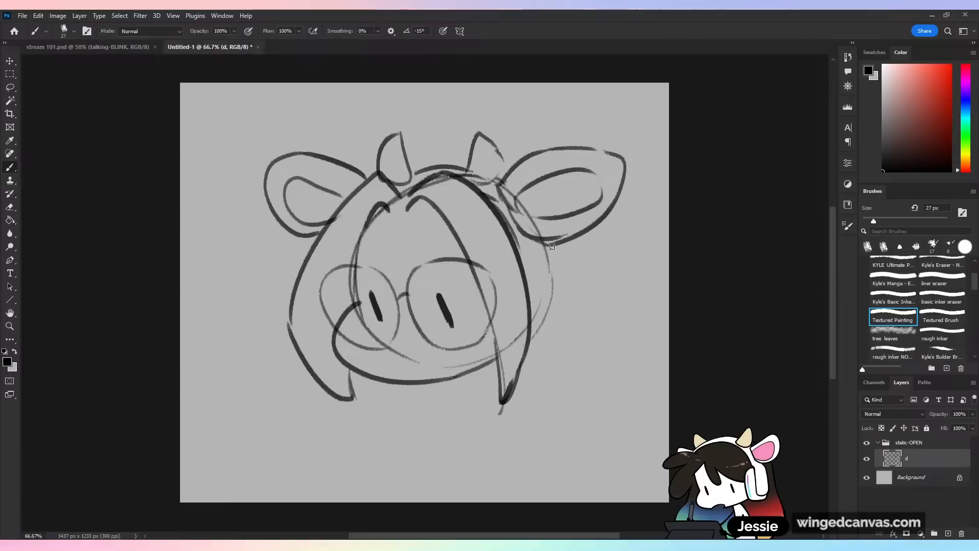
pyautogui.moveTo(556, 255); pyautogui.dragTo(580, 294)
pyautogui.moveTo(542, 263)
pyautogui.mouseDown()
pyautogui.moveTo(555, 320)
pyautogui.moveTo(585, 299)
pyautogui.mouseUp()
pyautogui.hotkey('ctrl', 'z')
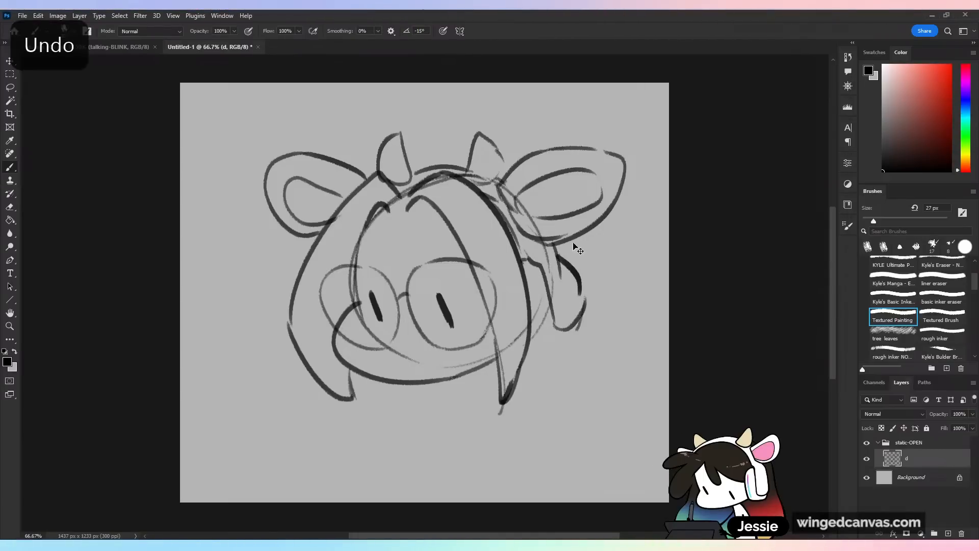
pyautogui.hotkey('ctrl', 'z')
pyautogui.hotkey('ctrl', 'z')
pyautogui.hotkey('ctrl', 'z')
# - Sketch a boxy headphone ear cup with an inner pad beside the hair, just below the larger cow ear
pyautogui.moveTo(549, 244)
pyautogui.mouseDown()
pyautogui.moveTo(568, 267)
pyautogui.moveTo(542, 258)
pyautogui.moveTo(581, 310)
pyautogui.moveTo(581, 341)
pyautogui.mouseUp()
pyautogui.moveTo(565, 342); pyautogui.dragTo(577, 341)
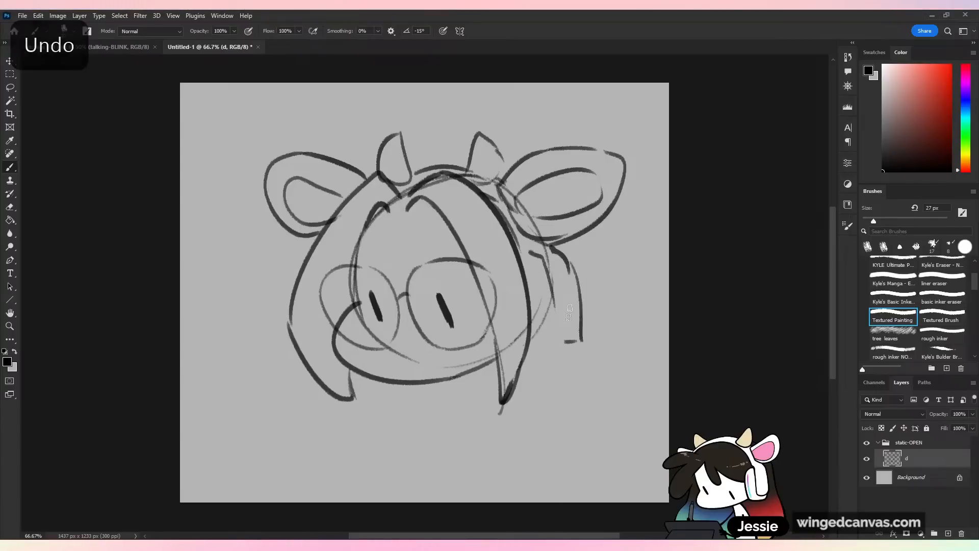
pyautogui.moveTo(522, 252); pyautogui.dragTo(532, 253)
pyautogui.moveTo(528, 364)
pyautogui.mouseDown()
pyautogui.moveTo(586, 359)
pyautogui.moveTo(578, 252)
pyautogui.moveTo(576, 360)
pyautogui.mouseUp()
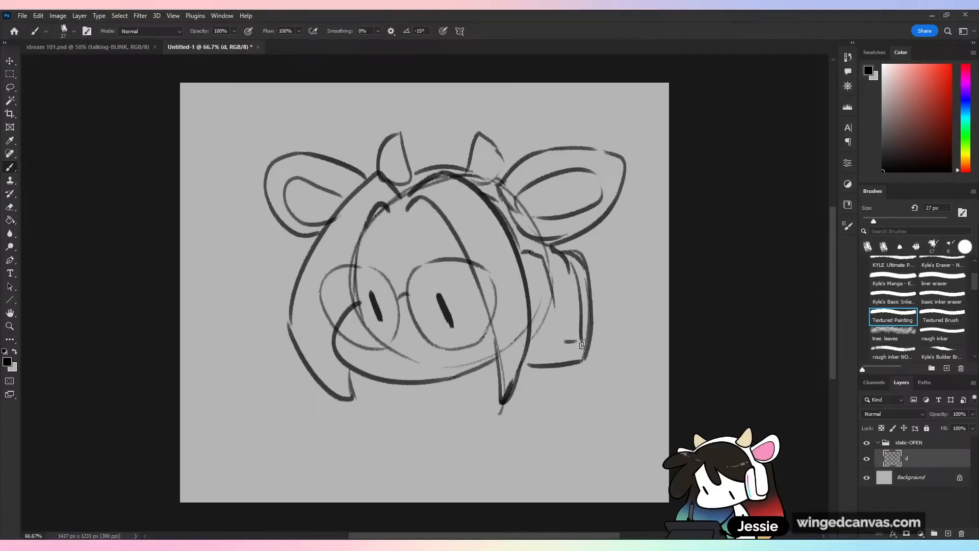
pyautogui.moveTo(556, 325); pyautogui.dragTo(558, 344)
pyautogui.moveTo(532, 257); pyautogui.dragTo(535, 366)
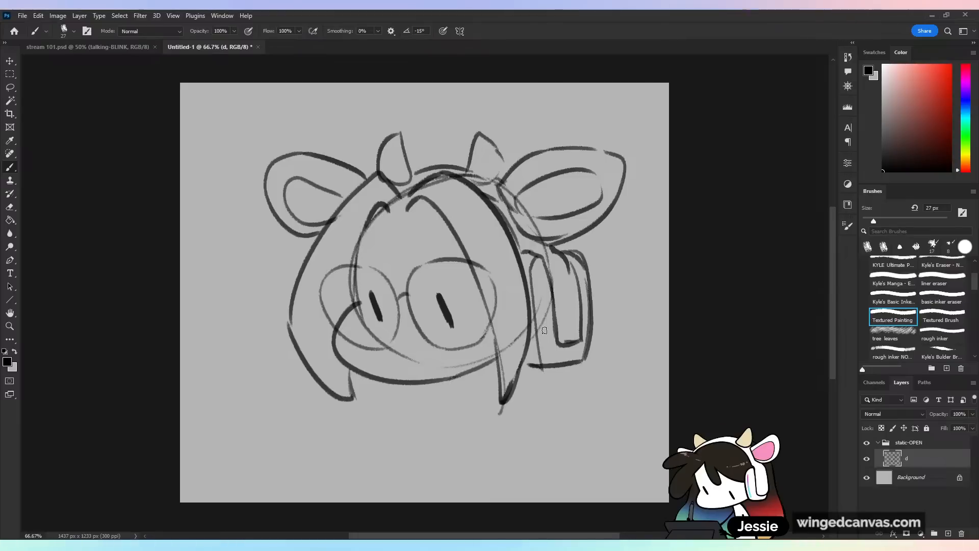
pyautogui.moveTo(559, 253); pyautogui.dragTo(568, 269)
pyautogui.moveTo(520, 247); pyautogui.dragTo(533, 254)
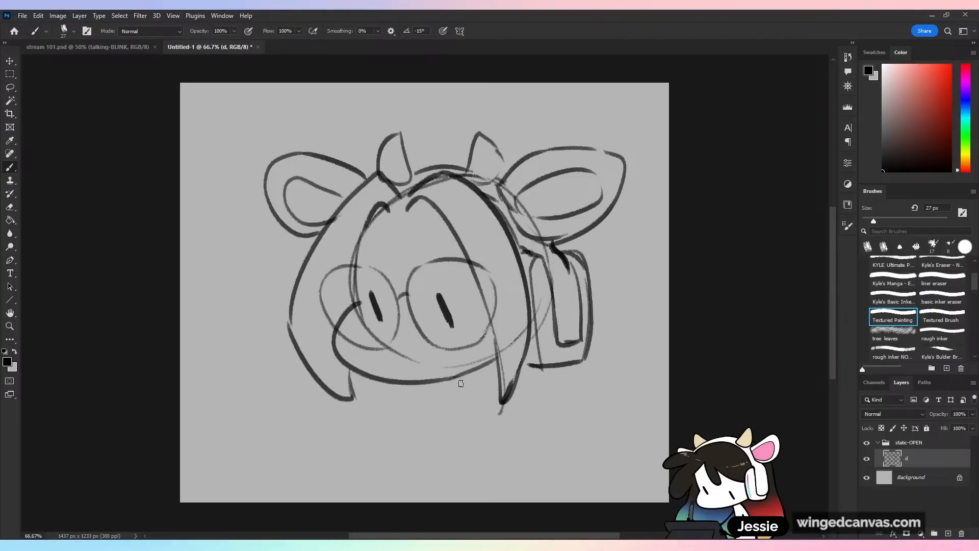
pyautogui.hotkey('ctrl', 'z')
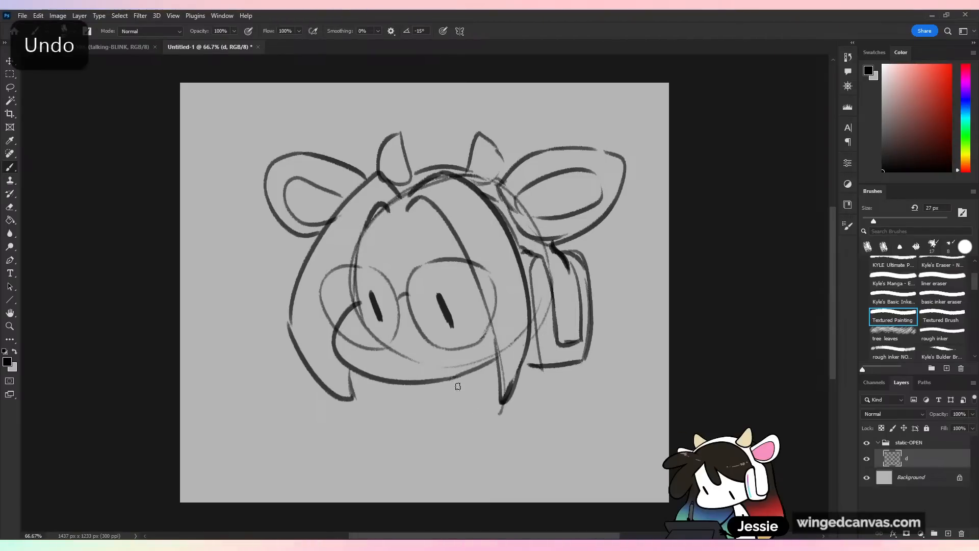
pyautogui.moveTo(465, 388); pyautogui.dragTo(460, 502)
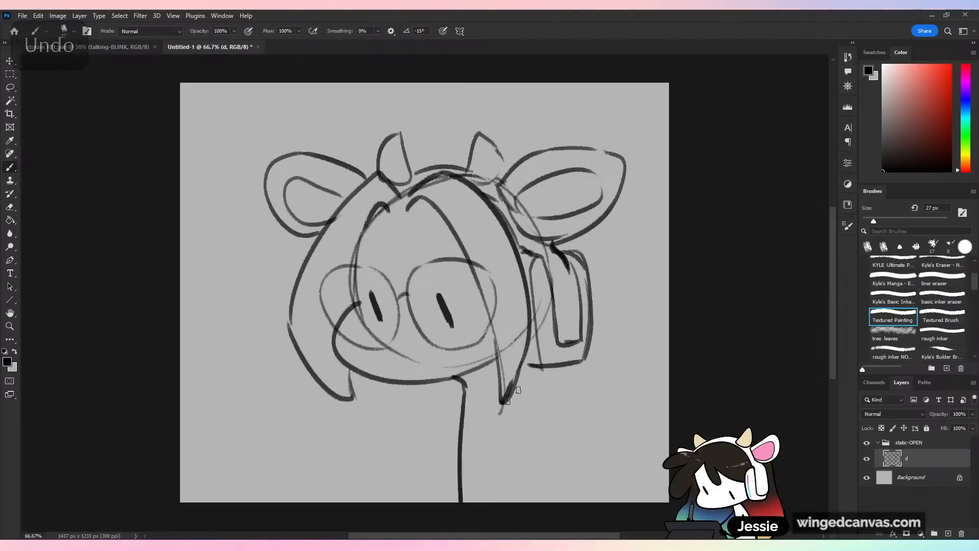
pyautogui.moveTo(520, 378); pyautogui.dragTo(560, 502)
pyautogui.hotkey('ctrl', 'z')
pyautogui.hotkey('ctrl', 'z')
pyautogui.moveTo(465, 392); pyautogui.dragTo(406, 528)
pyautogui.hotkey('ctrl', 'z')
pyautogui.moveTo(464, 388); pyautogui.dragTo(438, 503)
pyautogui.hotkey('ctrl', 'z')
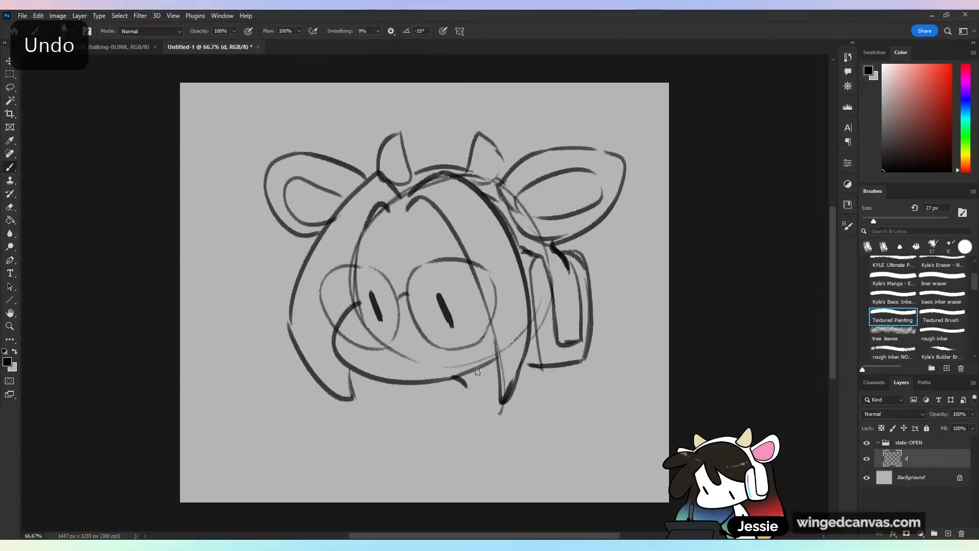
# - Sketch the front and back lines of the torso from below the jaw to the canvas's lower edge
pyautogui.moveTo(465, 396)
pyautogui.mouseDown()
pyautogui.moveTo(484, 366)
pyautogui.moveTo(465, 388)
pyautogui.moveTo(438, 502)
pyautogui.mouseUp()
pyautogui.moveTo(518, 376); pyautogui.dragTo(540, 523)
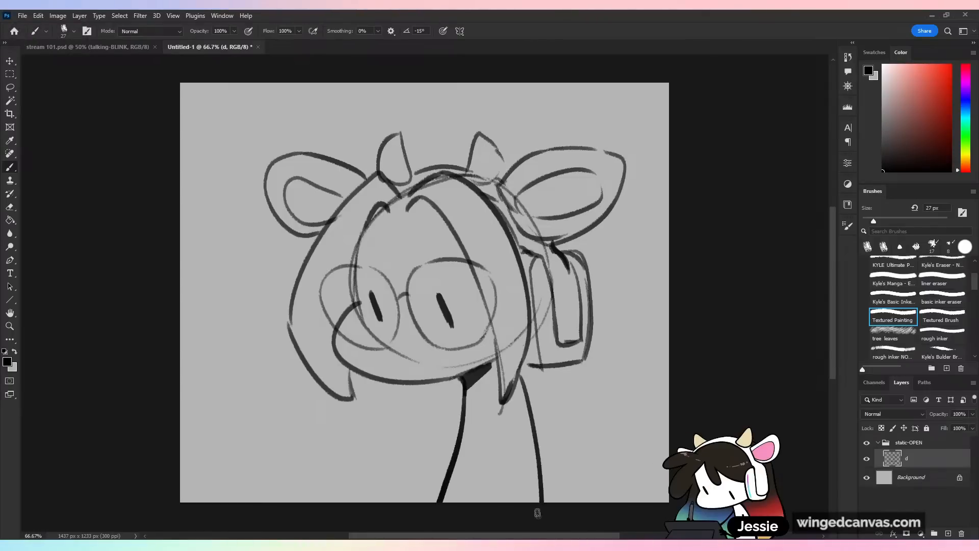
pyautogui.hotkey('ctrl', 'z')
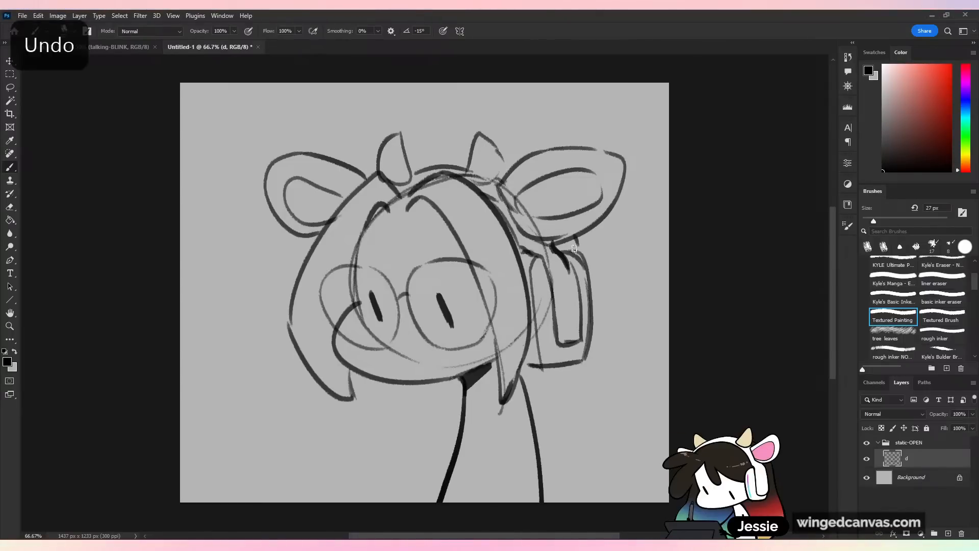
# - Sketch long hair falling on both sides of the body and add a short lash stroke to each eye
pyautogui.moveTo(593, 359); pyautogui.dragTo(593, 474)
pyautogui.moveTo(596, 423); pyautogui.dragTo(604, 467)
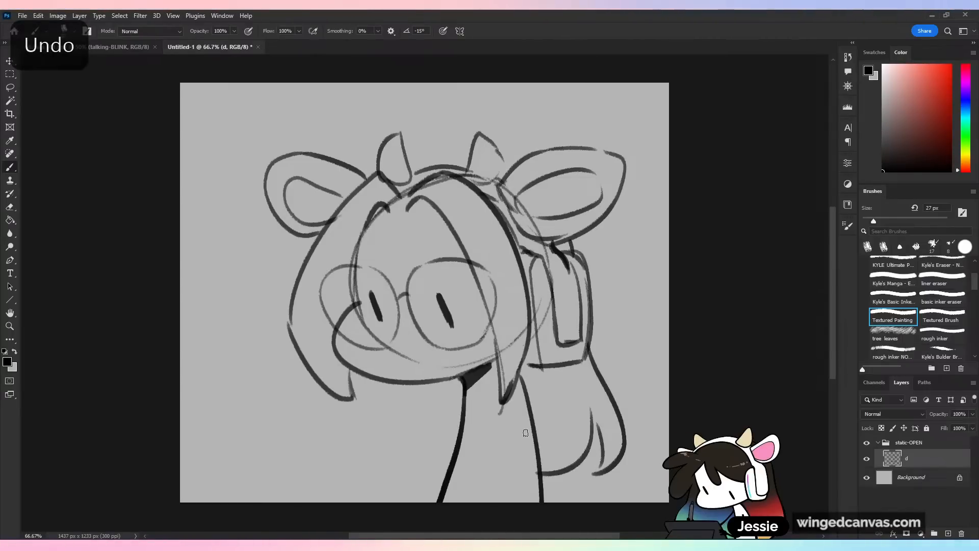
pyautogui.moveTo(368, 379); pyautogui.dragTo(355, 460)
pyautogui.moveTo(369, 437)
pyautogui.mouseDown()
pyautogui.moveTo(371, 466)
pyautogui.moveTo(439, 497)
pyautogui.mouseUp()
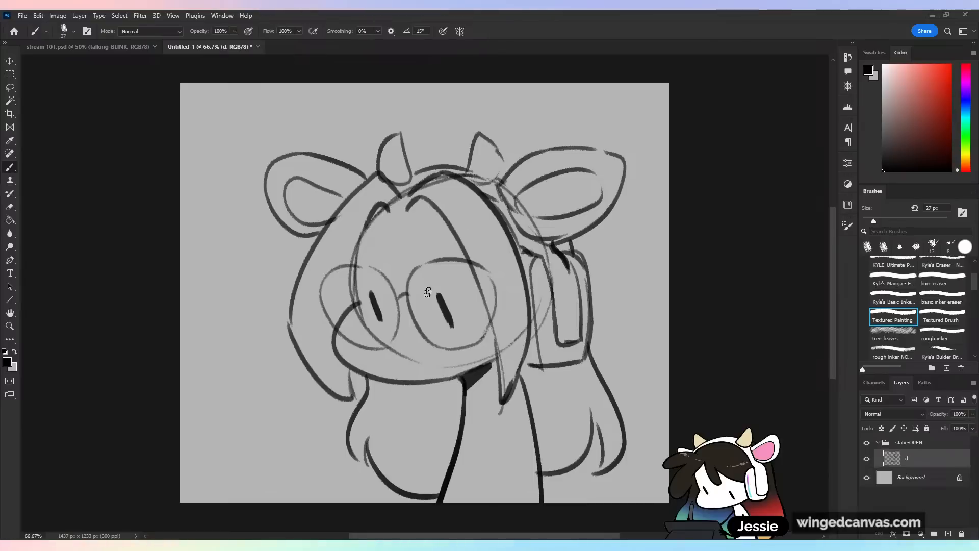
pyautogui.moveTo(425, 298); pyautogui.dragTo(439, 306)
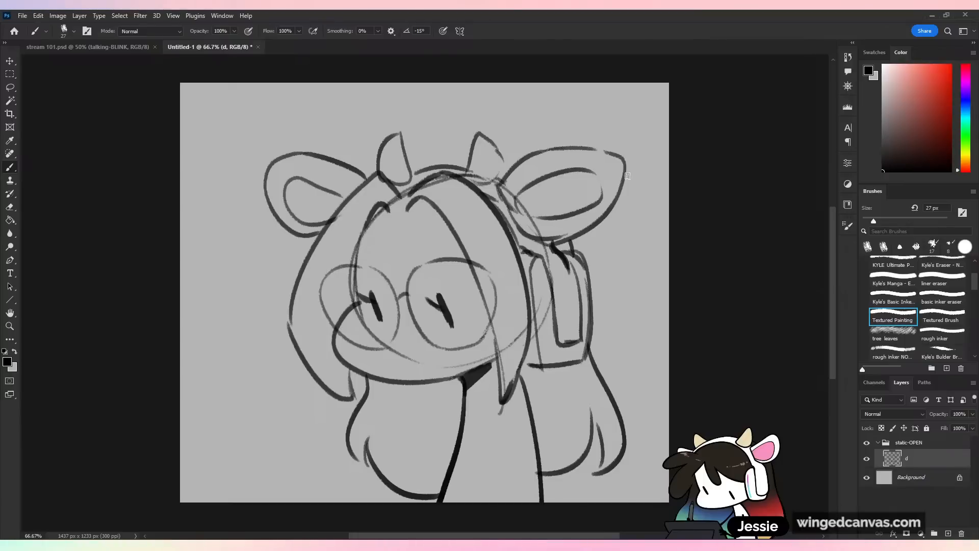
# - Enlarge the whole sketch slightly, reposition it to fill the canvas, and return to the Brush tool
pyautogui.hotkey('ctrl', 't')
pyautogui.moveTo(446, 129); pyautogui.dragTo(447, 111)
pyautogui.moveTo(604, 215); pyautogui.dragTo(613, 217)
pyautogui.click(505, 31)
pyautogui.press('b')
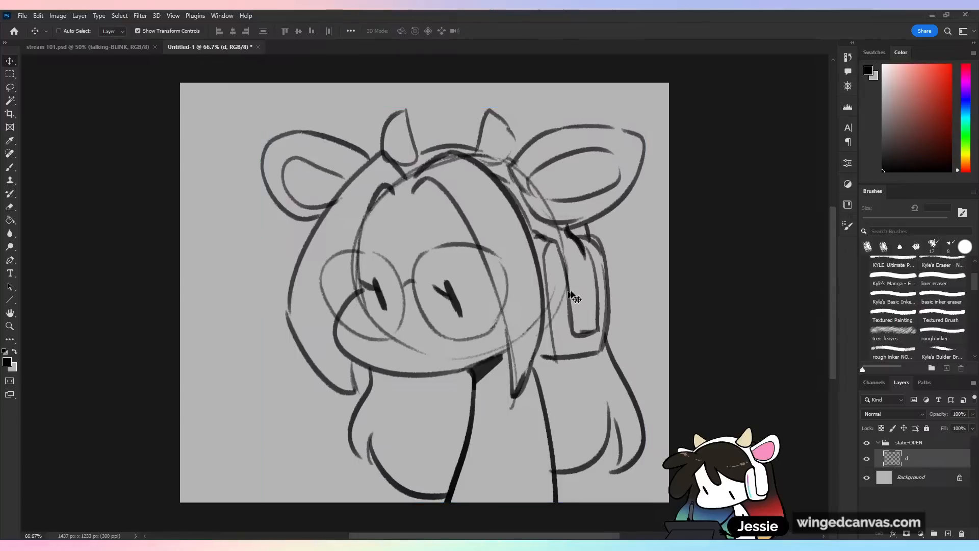
# - Sketch a drawing tablet with slanted sides in front of the character at the lower edge of the canvas
pyautogui.moveTo(251, 422)
pyautogui.mouseDown()
pyautogui.moveTo(304, 514)
pyautogui.moveTo(240, 405)
pyautogui.moveTo(395, 396)
pyautogui.moveTo(434, 416)
pyautogui.moveTo(496, 516)
pyautogui.mouseUp()
pyautogui.moveTo(272, 442)
pyautogui.mouseDown()
pyautogui.moveTo(244, 511)
pyautogui.moveTo(273, 445)
pyautogui.mouseUp()
pyautogui.moveTo(273, 447)
pyautogui.mouseDown()
pyautogui.moveTo(366, 474)
pyautogui.moveTo(441, 440)
pyautogui.moveTo(419, 505)
pyautogui.moveTo(438, 448)
pyautogui.mouseUp()
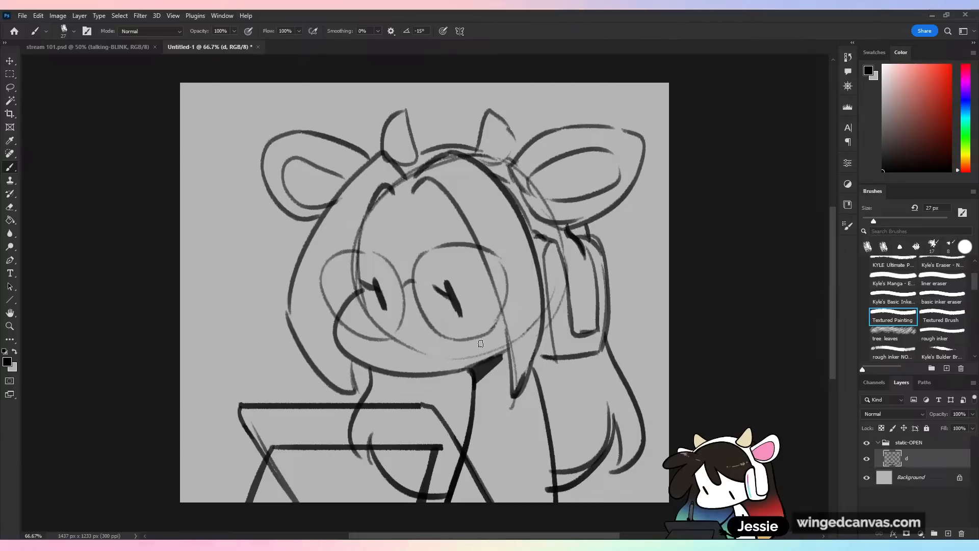
# - Sketch a bent arm reaching toward the tablet, along with the front line of the upper body
pyautogui.moveTo(528, 397); pyautogui.dragTo(482, 463)
pyautogui.hotkey('ctrl', 'z')
pyautogui.moveTo(531, 389)
pyautogui.mouseDown()
pyautogui.moveTo(444, 417)
pyautogui.moveTo(465, 446)
pyautogui.moveTo(461, 469)
pyautogui.mouseUp()
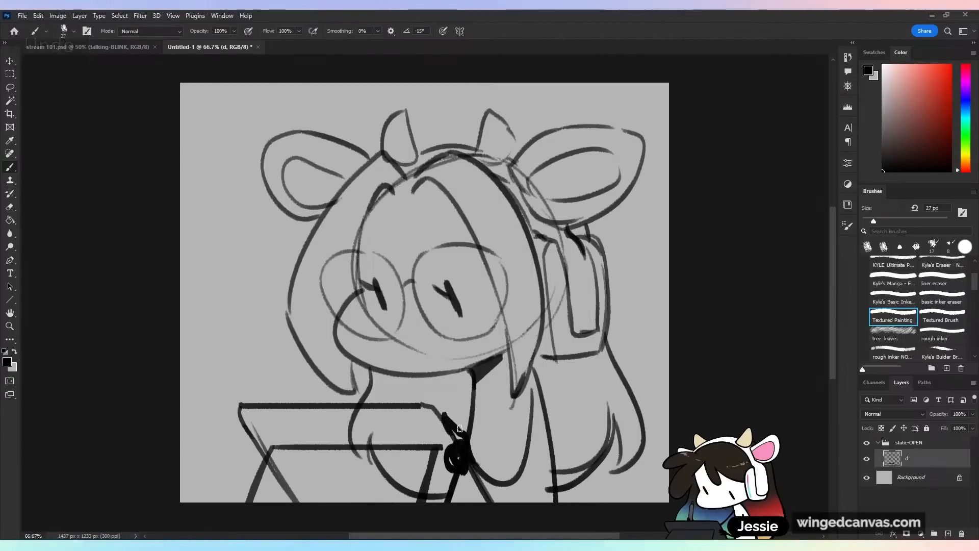
pyautogui.moveTo(472, 373); pyautogui.dragTo(434, 410)
# - Sketch a slanted stylus with a rounded tip and a grip band rising from behind the tablet
pyautogui.moveTo(269, 373); pyautogui.dragTo(284, 405)
pyautogui.moveTo(258, 352)
pyautogui.mouseDown()
pyautogui.moveTo(296, 392)
pyautogui.moveTo(250, 347)
pyautogui.moveTo(305, 405)
pyautogui.mouseUp()
pyautogui.hotkey('ctrl', 'z')
pyautogui.moveTo(248, 325); pyautogui.dragTo(257, 338)
pyautogui.moveTo(269, 380); pyautogui.dragTo(286, 366)
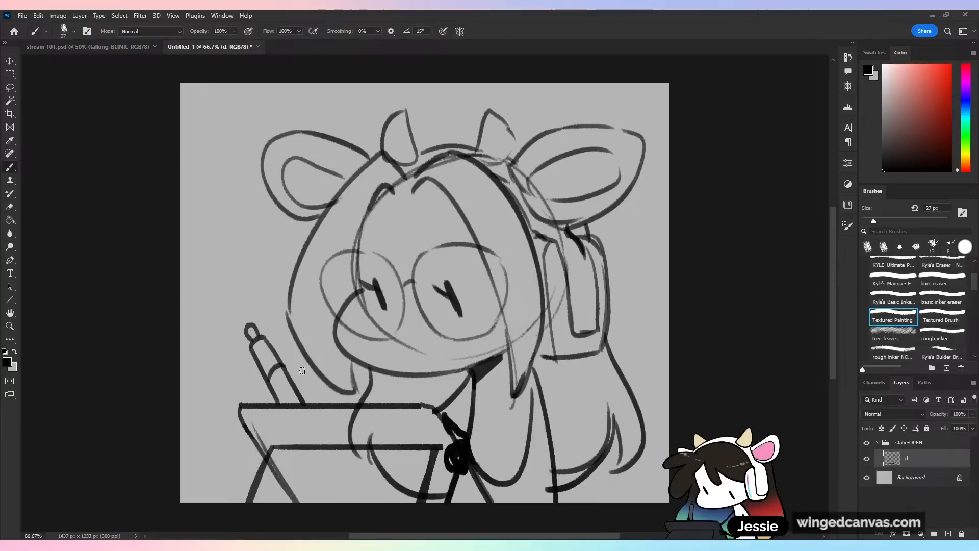
# - Fade sketch layer d to 24% opacity and add a new layer named t above it
pyautogui.click(972, 414)
pyautogui.moveTo(971, 425)
pyautogui.mouseDown()
pyautogui.moveTo(949, 431)
pyautogui.moveTo(944, 459)
pyautogui.mouseUp()
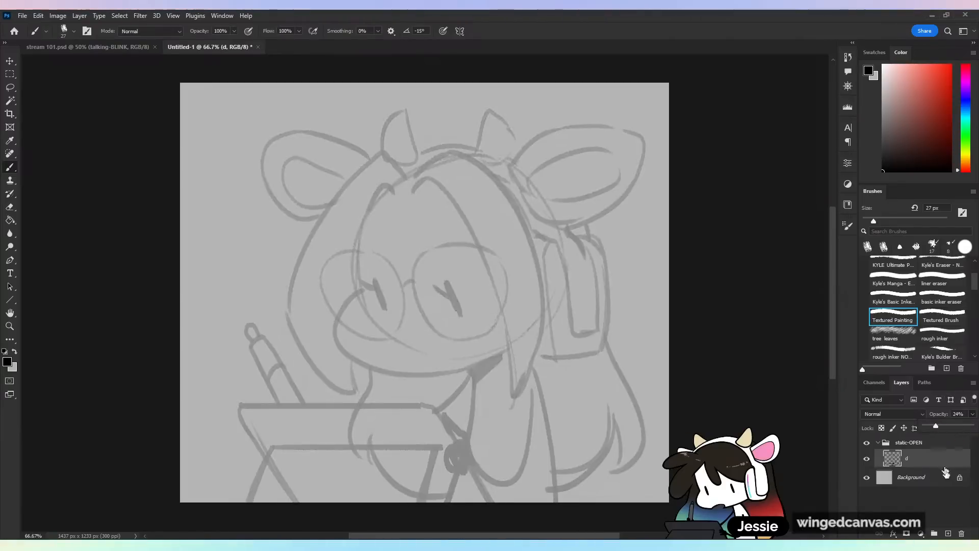
pyautogui.click(948, 534)
pyautogui.doubleClick(914, 458)
pyautogui.write('t')
pyautogui.press('Return')
# - Lower layer d's opacity to 14% and make layer t active
pyautogui.click(923, 477)
pyautogui.click(972, 413)
pyautogui.moveTo(937, 425); pyautogui.dragTo(932, 464)
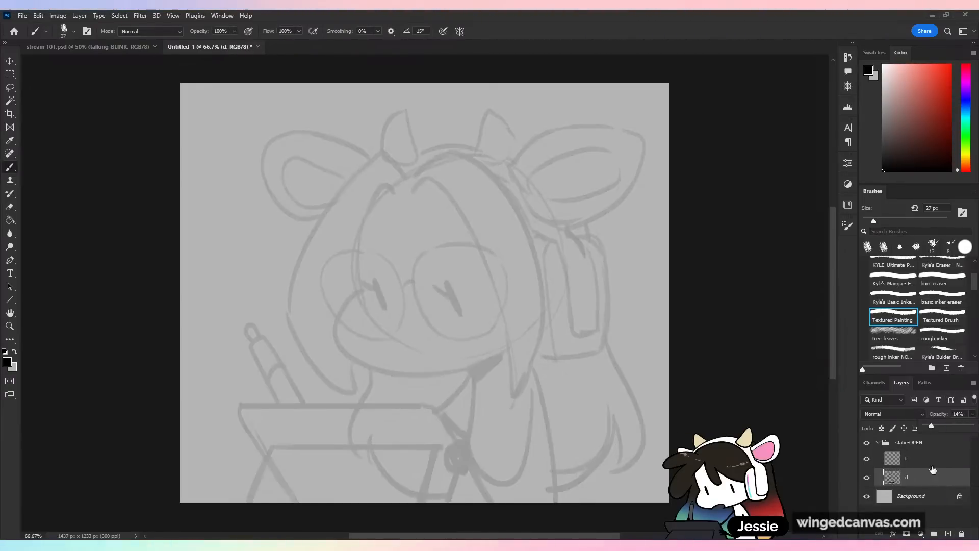
pyautogui.click(933, 462)
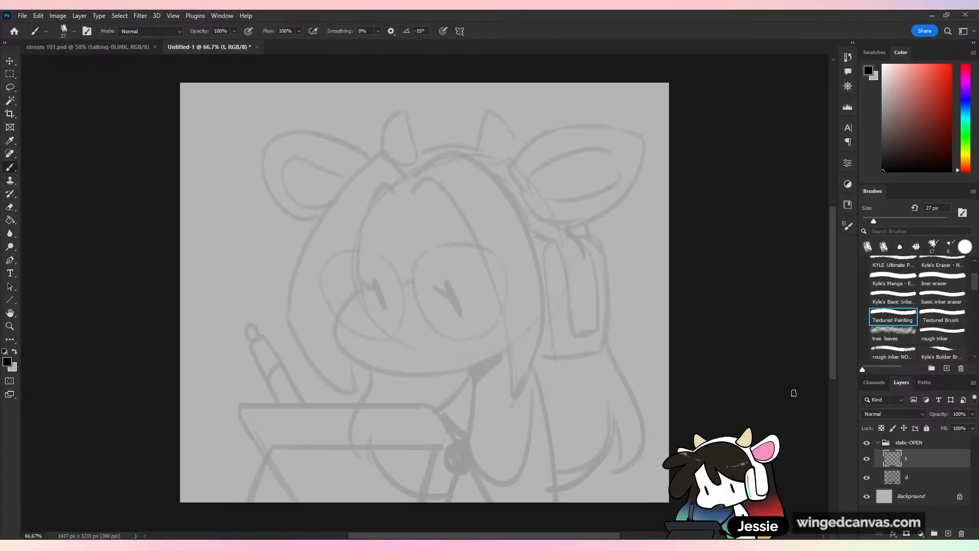
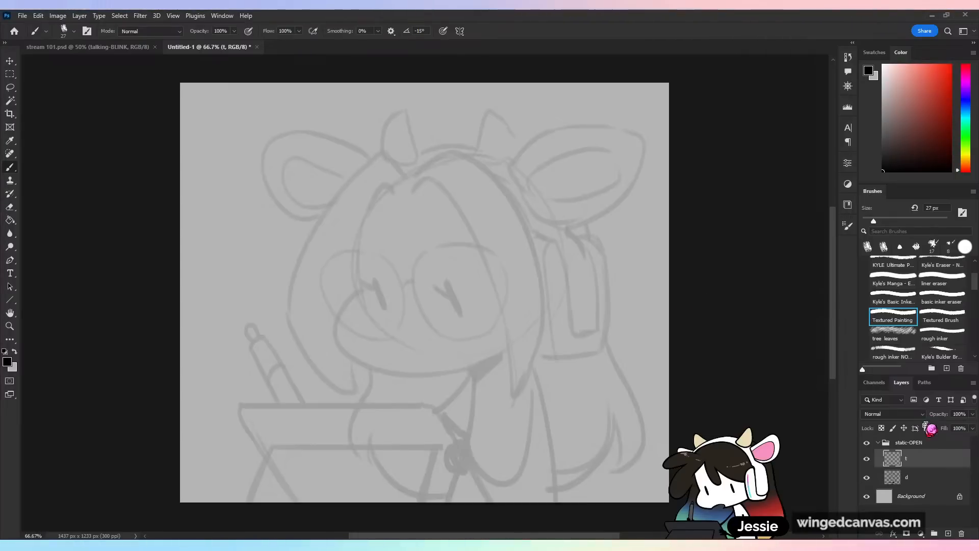
# - Set up the Textured Brush for inking with 30% smoothing and a size of 25 px
pyautogui.click(941, 317)
pyautogui.moveTo(495, 236); pyautogui.dragTo(467, 309)
pyautogui.hotkey('ctrl', 'z')
pyautogui.hotkey('ctrl', '+')
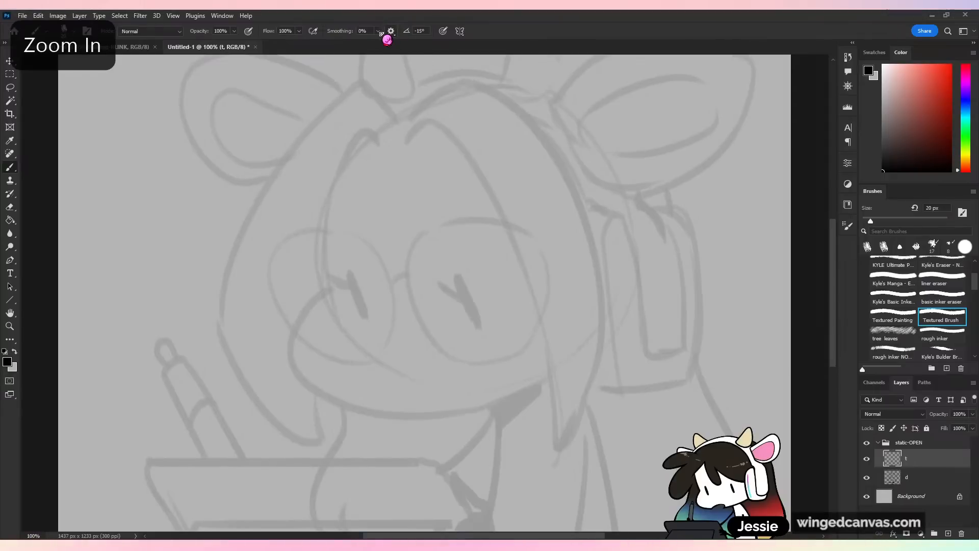
pyautogui.click(393, 43)
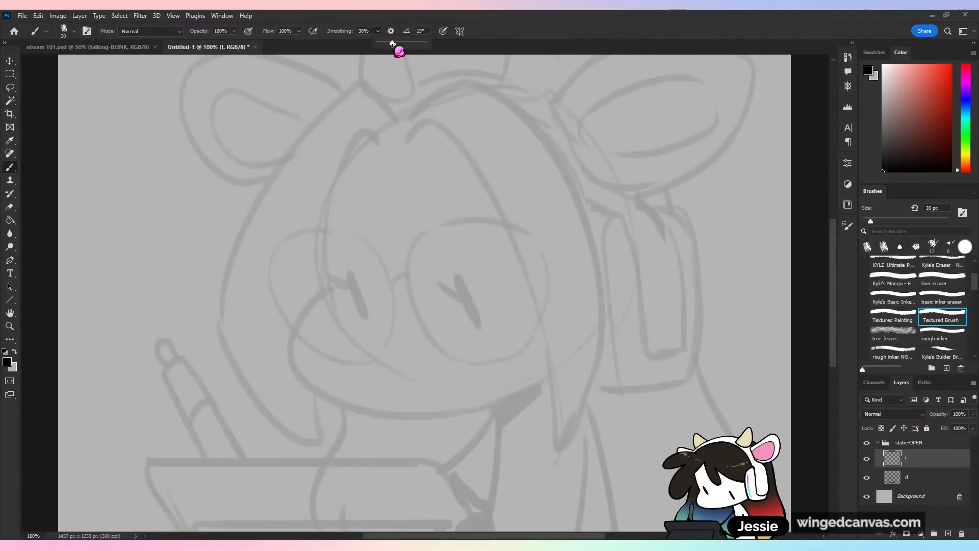
pyautogui.moveTo(426, 241); pyautogui.dragTo(467, 284)
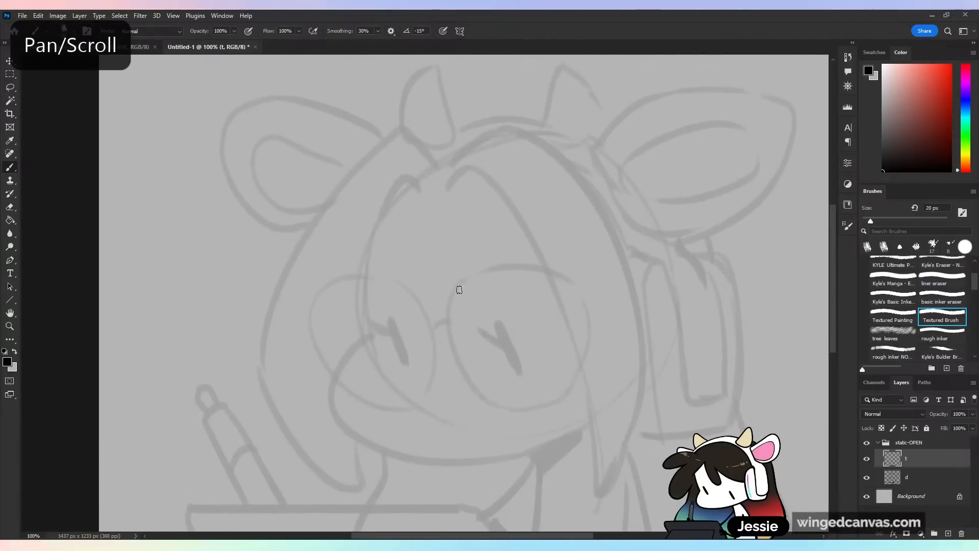
pyautogui.press(']')
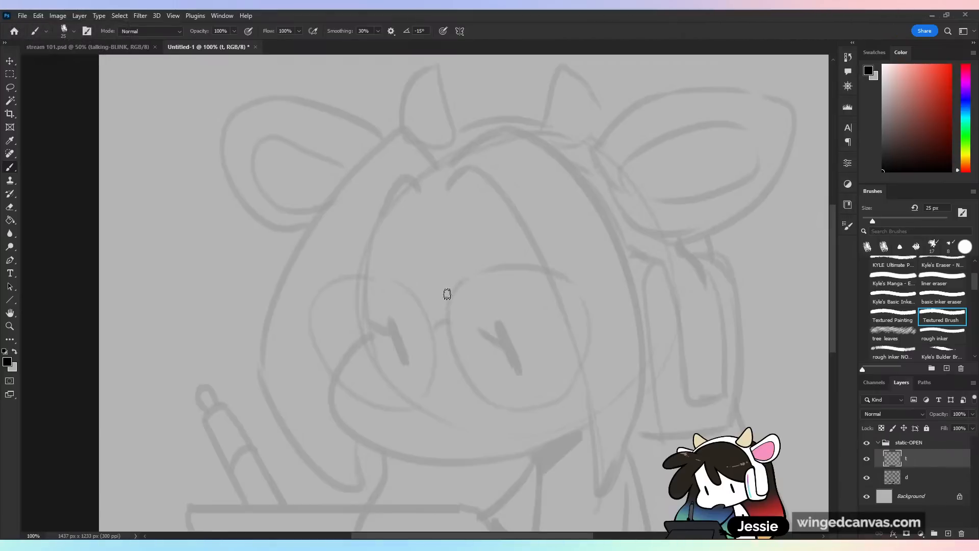
# - Ink the curved hairline on layer t from the left side of the forehead down to the cheek, redoing the stroke until smooth
pyautogui.moveTo(395, 194); pyautogui.dragTo(362, 337)
pyautogui.hotkey('ctrl', 'z')
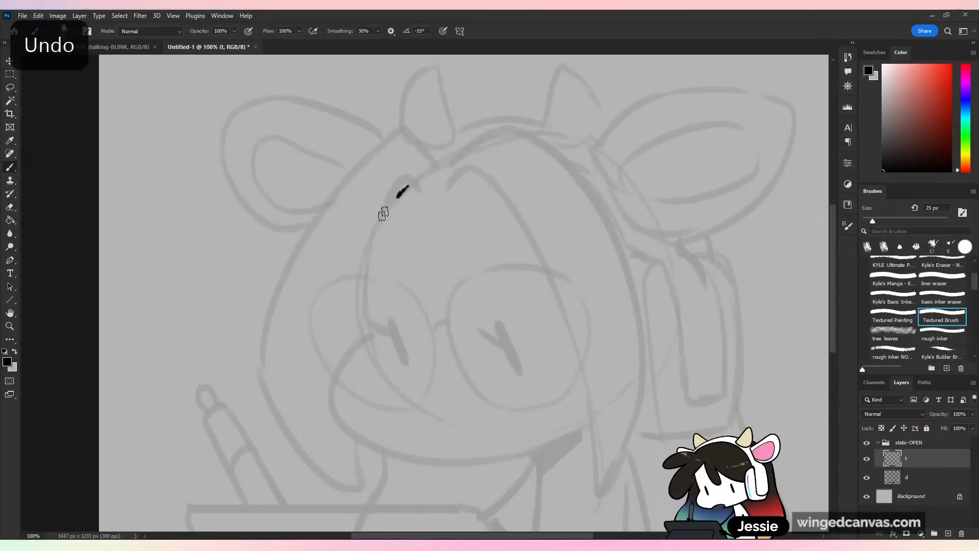
pyautogui.moveTo(389, 205); pyautogui.dragTo(365, 333)
pyautogui.hotkey('ctrl', 'z')
pyautogui.moveTo(408, 184); pyautogui.dragTo(365, 334)
pyautogui.hotkey('ctrl', 'z')
pyautogui.moveTo(407, 183); pyautogui.dragTo(367, 333)
pyautogui.hotkey('ctrl', 'z')
pyautogui.moveTo(371, 237); pyautogui.dragTo(363, 337)
pyautogui.hotkey('ctrl', 'z')
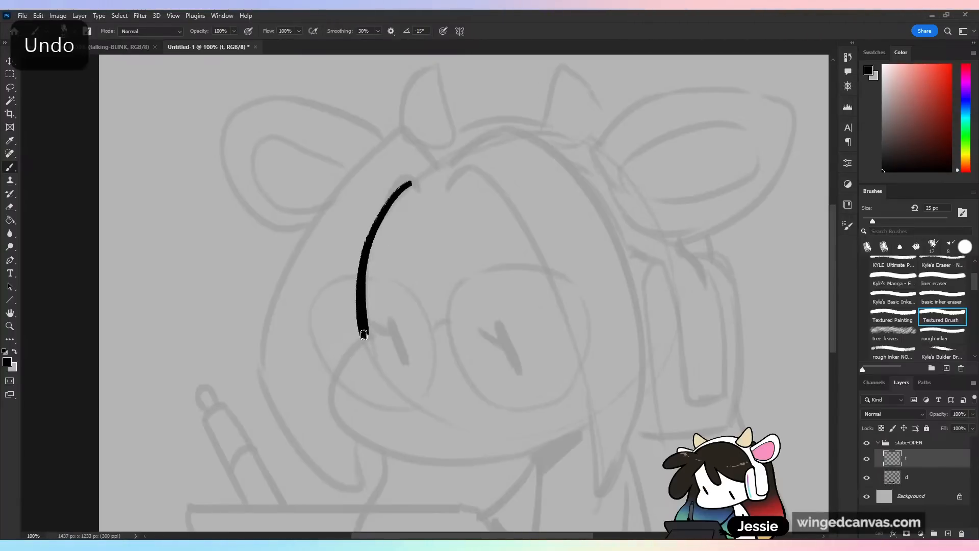
# - Ink the rounded cheek and jaw as one curve from the hairline's lower end to the face's right side
pyautogui.moveTo(623, 329); pyautogui.dragTo(637, 240)
pyautogui.hotkey('ctrl', '+')
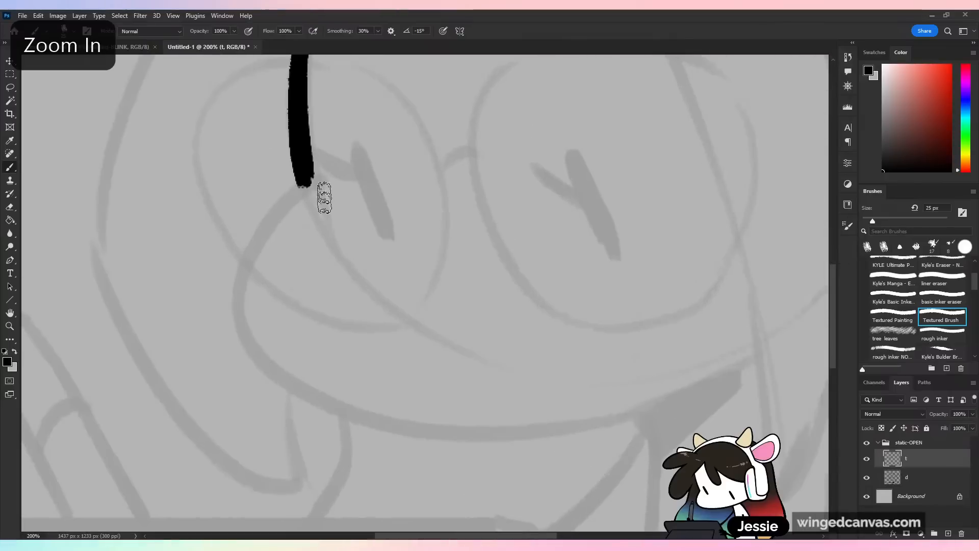
pyautogui.moveTo(306, 178)
pyautogui.mouseDown()
pyautogui.moveTo(564, 424)
pyautogui.moveTo(721, 352)
pyautogui.mouseUp()
pyautogui.hotkey('ctrl', 'z')
pyautogui.moveTo(306, 178)
pyautogui.mouseDown()
pyautogui.moveTo(328, 409)
pyautogui.moveTo(675, 384)
pyautogui.moveTo(770, 328)
pyautogui.mouseUp()
pyautogui.hotkey('ctrl', 'z')
pyautogui.moveTo(305, 182)
pyautogui.mouseDown()
pyautogui.moveTo(251, 322)
pyautogui.moveTo(459, 423)
pyautogui.moveTo(755, 329)
pyautogui.mouseUp()
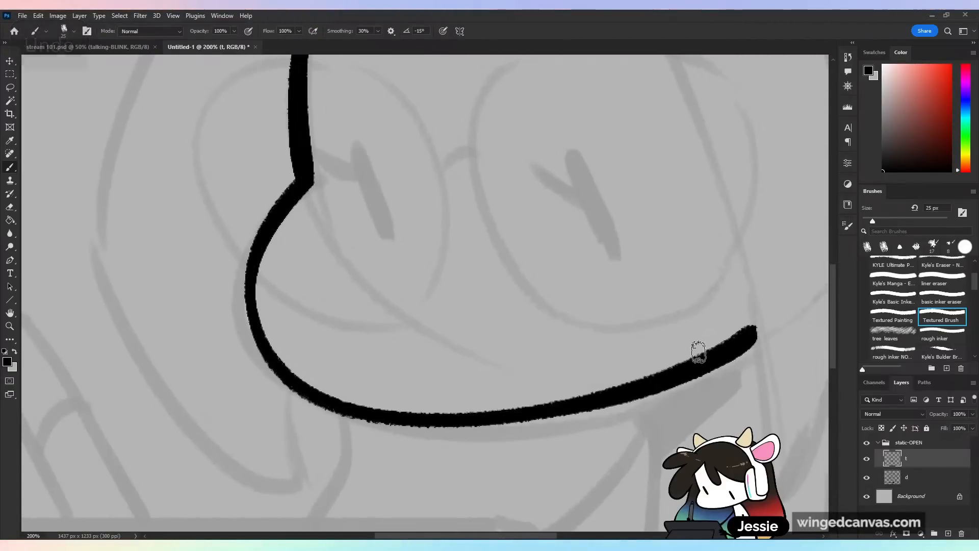
pyautogui.hotkey('ctrl', 'z')
pyautogui.moveTo(304, 178)
pyautogui.mouseDown()
pyautogui.moveTo(538, 414)
pyautogui.moveTo(757, 341)
pyautogui.mouseUp()
pyautogui.hotkey('ctrl', 'z')
pyautogui.moveTo(283, 204)
pyautogui.mouseDown()
pyautogui.moveTo(258, 354)
pyautogui.moveTo(577, 420)
pyautogui.moveTo(775, 313)
pyautogui.mouseUp()
pyautogui.hotkey('ctrl', '-')
pyautogui.hotkey('ctrl', '-')
pyautogui.hotkey('ctrl', '-')
pyautogui.hotkey('ctrl', '+')
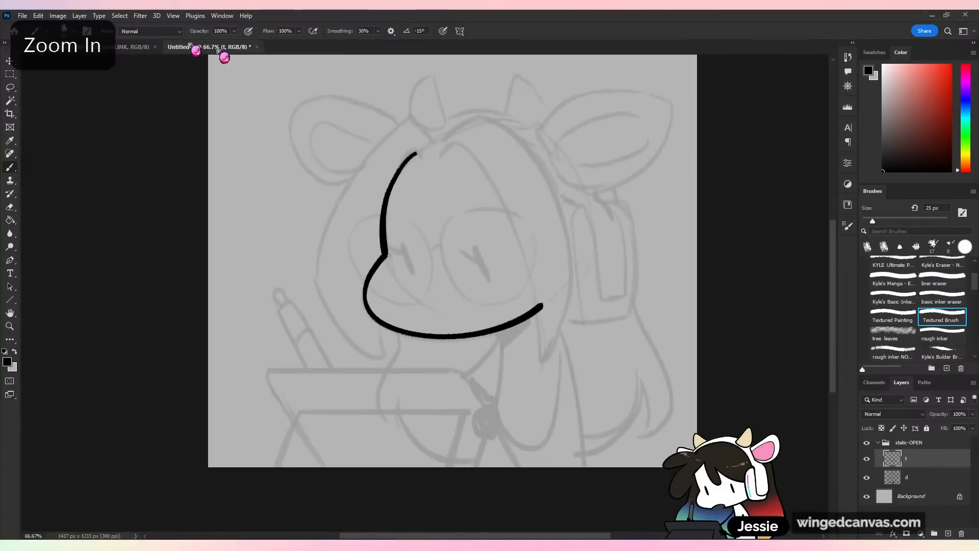
# - Open static1.png, examine the finished cow-girl avatar as an example, and close it again
pyautogui.click(23, 15)
pyautogui.click(36, 39)
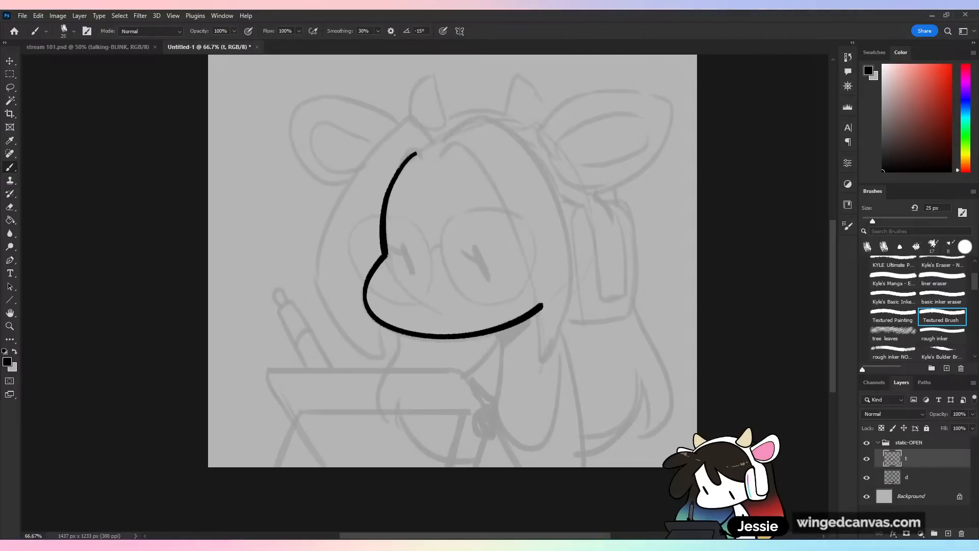
pyautogui.hotkey('ctrl', '+')
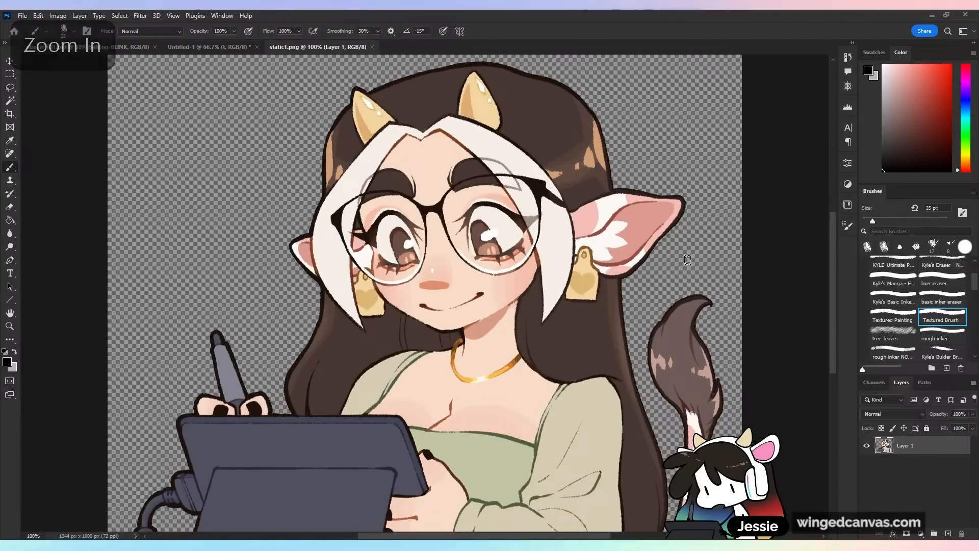
pyautogui.scroll(-2, 836, 263)
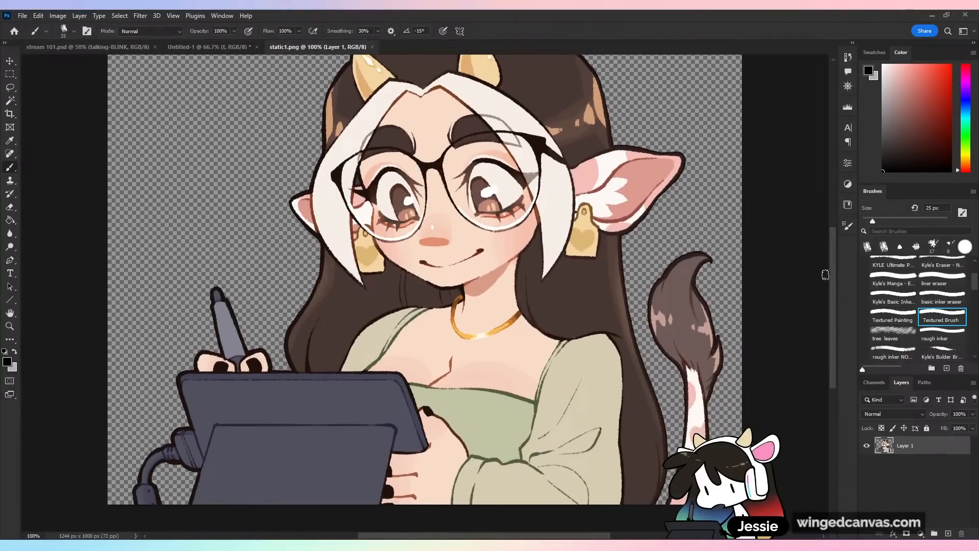
pyautogui.hotkey('ctrl', '-')
pyautogui.scroll(2, 570, 243)
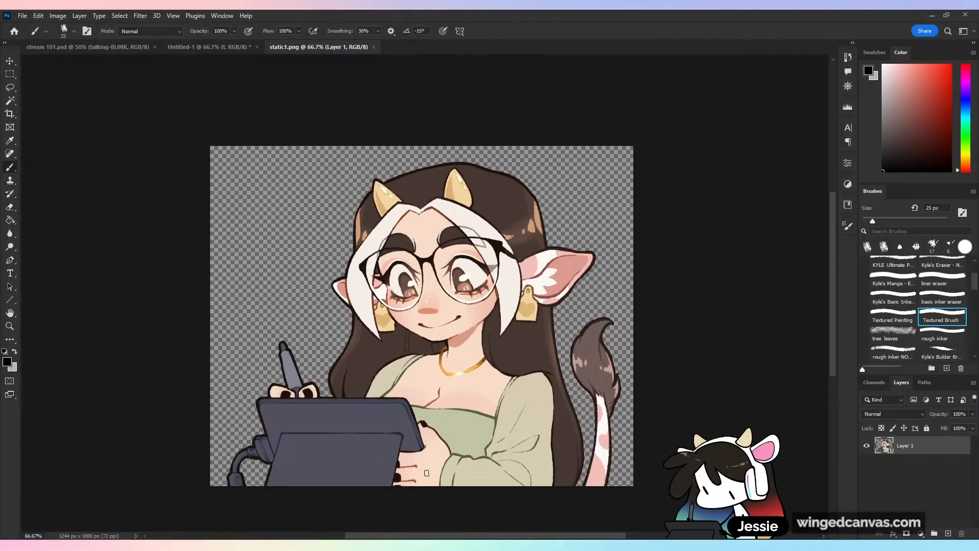
pyautogui.hotkey('ctrl', '+')
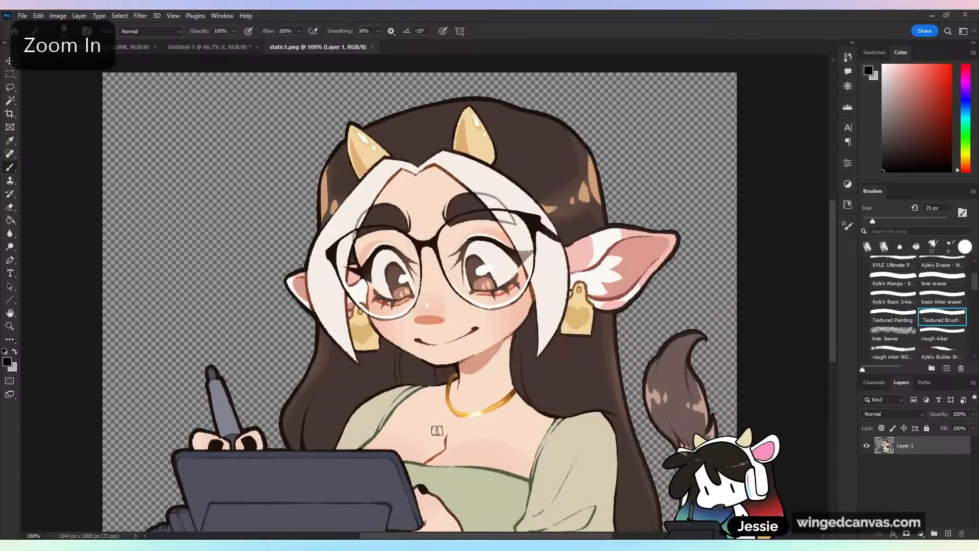
pyautogui.scroll(-3, 430, 367)
pyautogui.moveTo(430, 367); pyautogui.dragTo(437, 381)
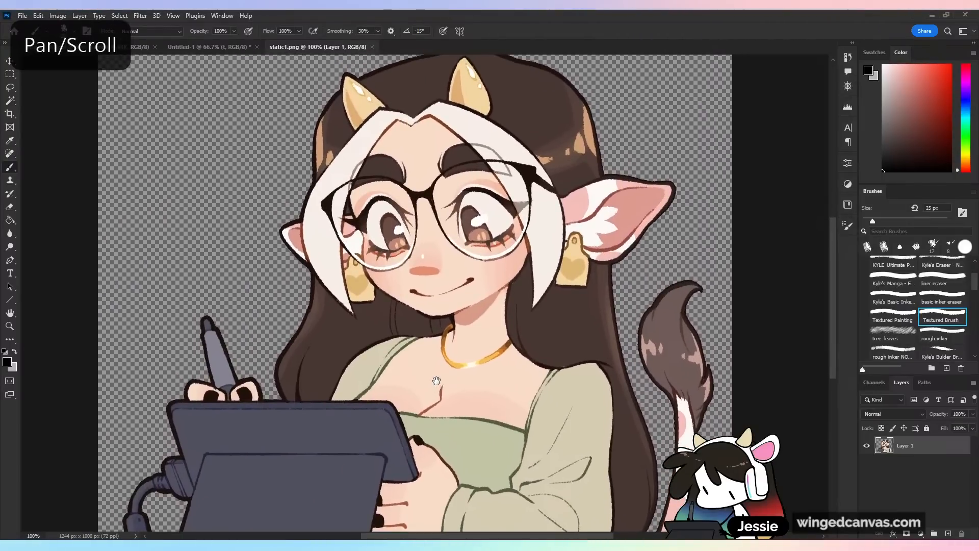
pyautogui.click(372, 47)
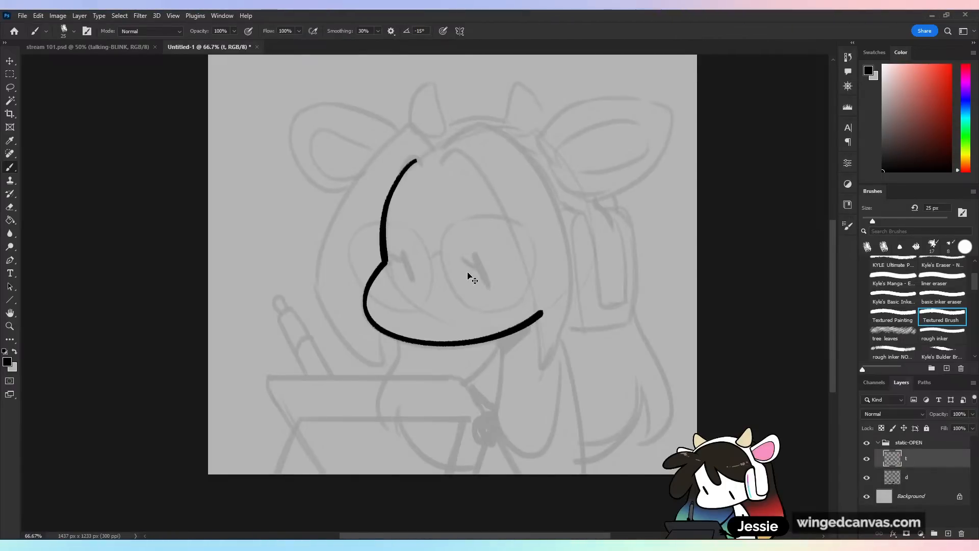
# - Reduce the brush to 15 px and ink the right eye as a filled slanted oval with a small lash
pyautogui.hotkey('ctrl', '+')
pyautogui.hotkey('ctrl', '+')
pyautogui.moveTo(621, 247); pyautogui.dragTo(573, 258)
pyautogui.press('[')
pyautogui.moveTo(526, 182)
pyautogui.mouseDown()
pyautogui.moveTo(525, 223)
pyautogui.moveTo(564, 284)
pyautogui.moveTo(524, 186)
pyautogui.moveTo(561, 280)
pyautogui.moveTo(527, 196)
pyautogui.moveTo(549, 255)
pyautogui.mouseUp()
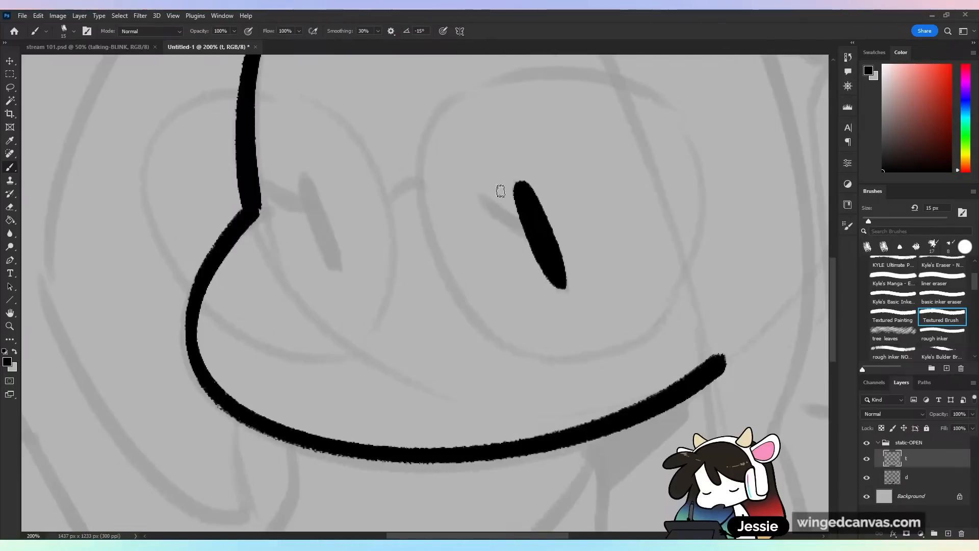
pyautogui.moveTo(475, 193)
pyautogui.mouseDown()
pyautogui.moveTo(510, 219)
pyautogui.moveTo(488, 204)
pyautogui.moveTo(527, 210)
pyautogui.mouseUp()
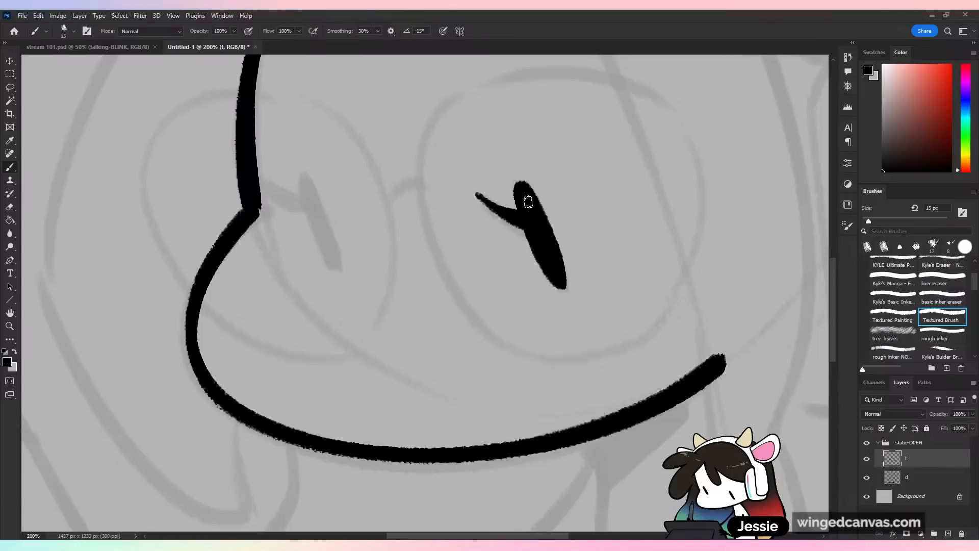
# - Ink the left eye as a matching filled slanted oval with a small lash
pyautogui.moveTo(317, 179)
pyautogui.mouseDown()
pyautogui.moveTo(328, 251)
pyautogui.moveTo(336, 233)
pyautogui.moveTo(311, 179)
pyautogui.moveTo(329, 213)
pyautogui.mouseUp()
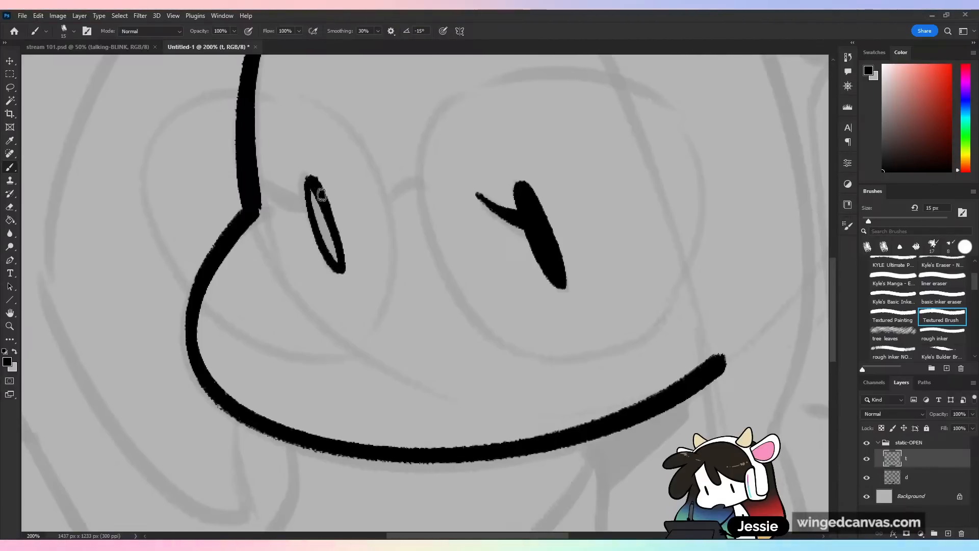
pyautogui.moveTo(311, 177)
pyautogui.mouseDown()
pyautogui.moveTo(340, 243)
pyautogui.moveTo(315, 207)
pyautogui.mouseUp()
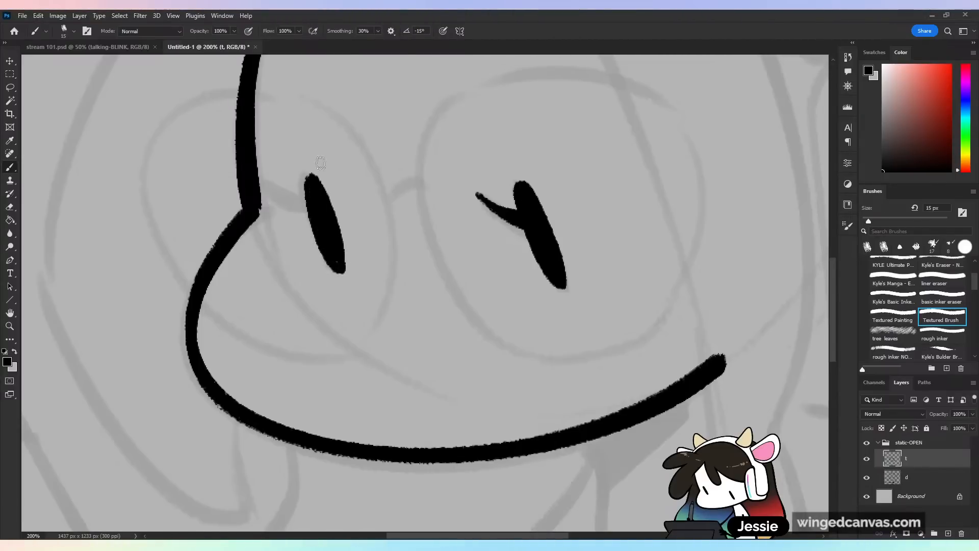
pyautogui.moveTo(319, 240)
pyautogui.mouseDown()
pyautogui.moveTo(341, 277)
pyautogui.moveTo(328, 215)
pyautogui.mouseUp()
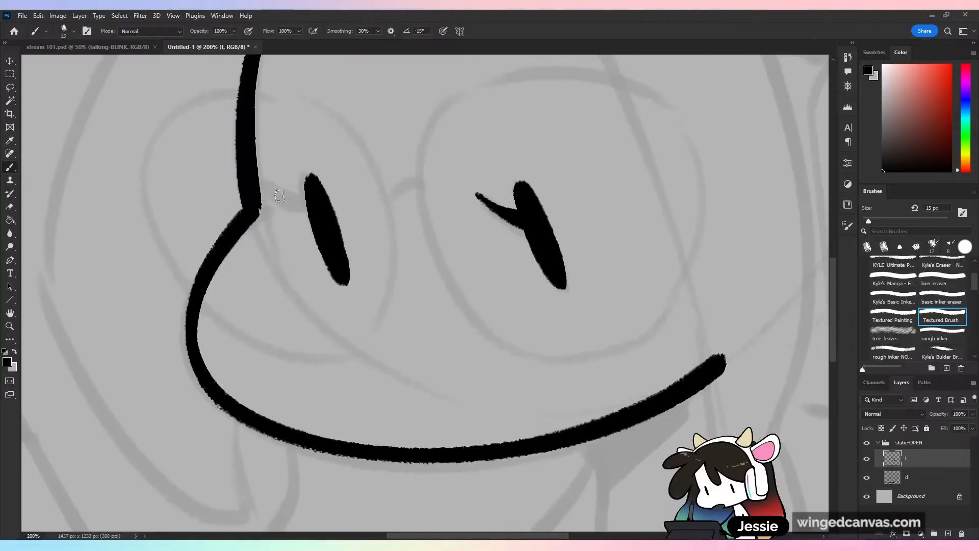
pyautogui.moveTo(268, 183); pyautogui.dragTo(309, 210)
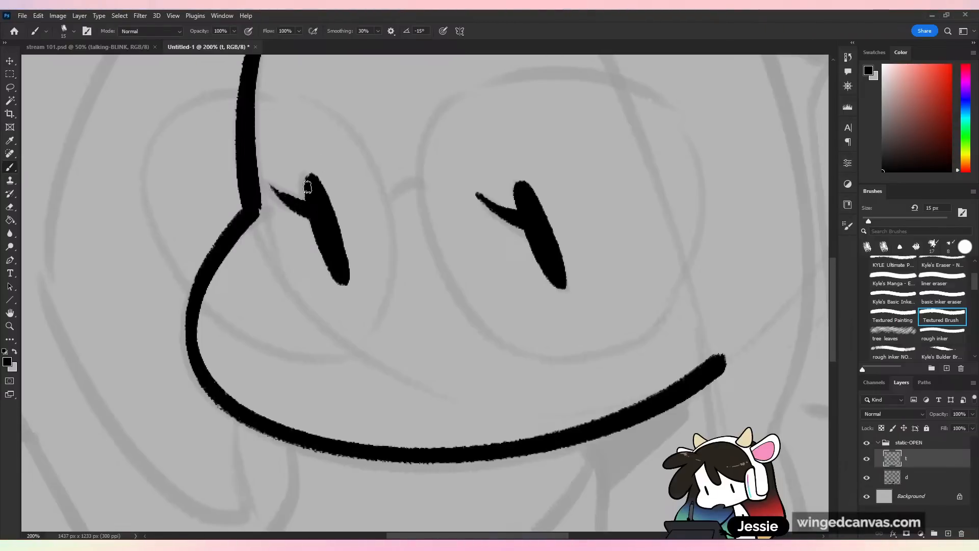
# - Check the face in a horizontally mirrored view, restore it, and save the document as WORKING_1.psd
pyautogui.hotkey('ctrl', '-')
pyautogui.hotkey('ctrl', '-')
pyautogui.hotkey('ctrl', '-')
pyautogui.hotkey('ctrl', 'shift', 'h')
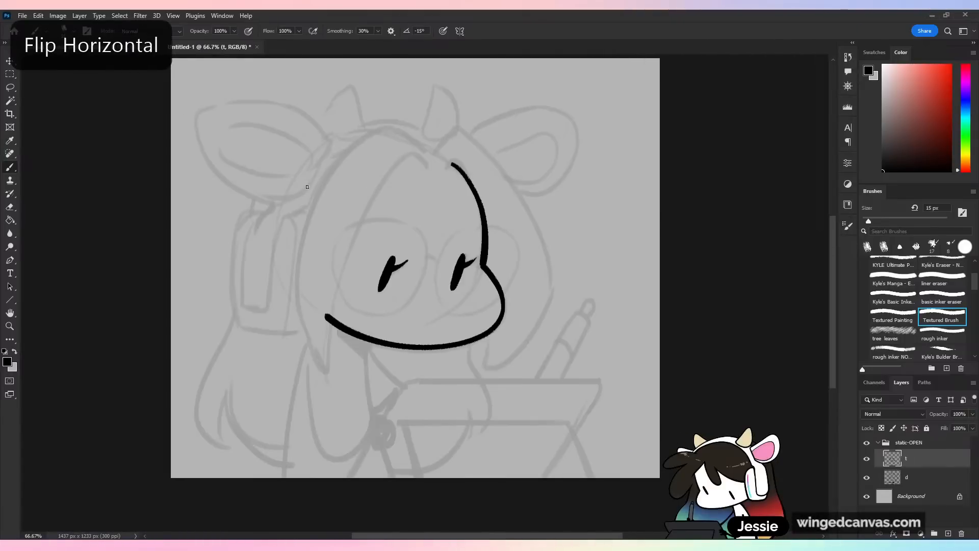
pyautogui.hotkey('ctrl', 'shift', 'h')
pyautogui.hotkey('ctrl', 's')
pyautogui.hotkey('ctrl', '+')
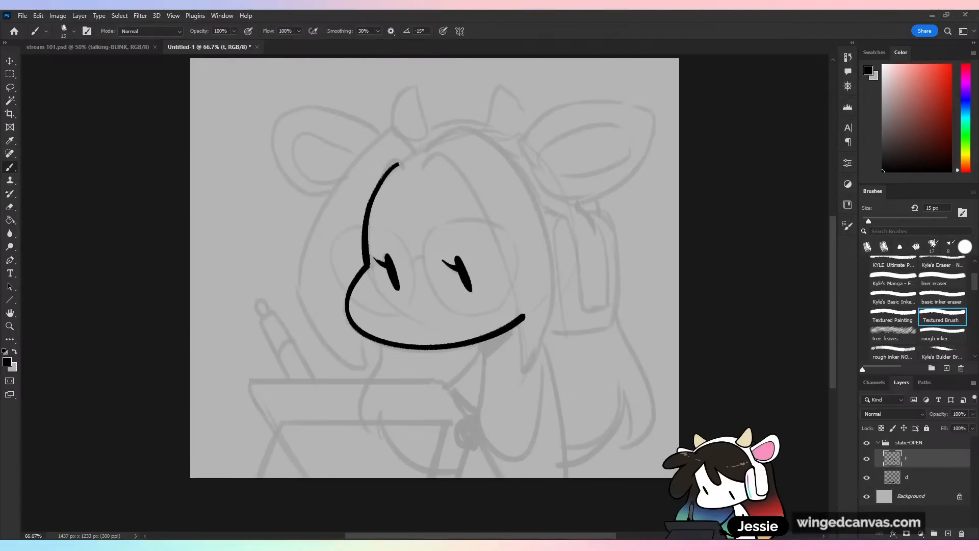
pyautogui.press('Return')
pyautogui.press('Return')
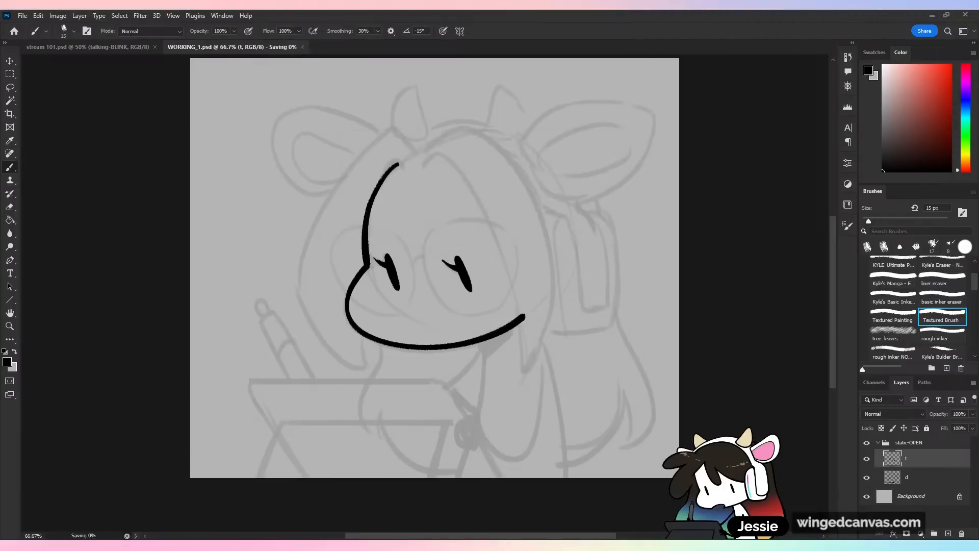
# - Ink the small curved bridge of the glasses between the two eyes
pyautogui.hotkey('ctrl', '+')
pyautogui.moveTo(583, 356); pyautogui.dragTo(584, 324)
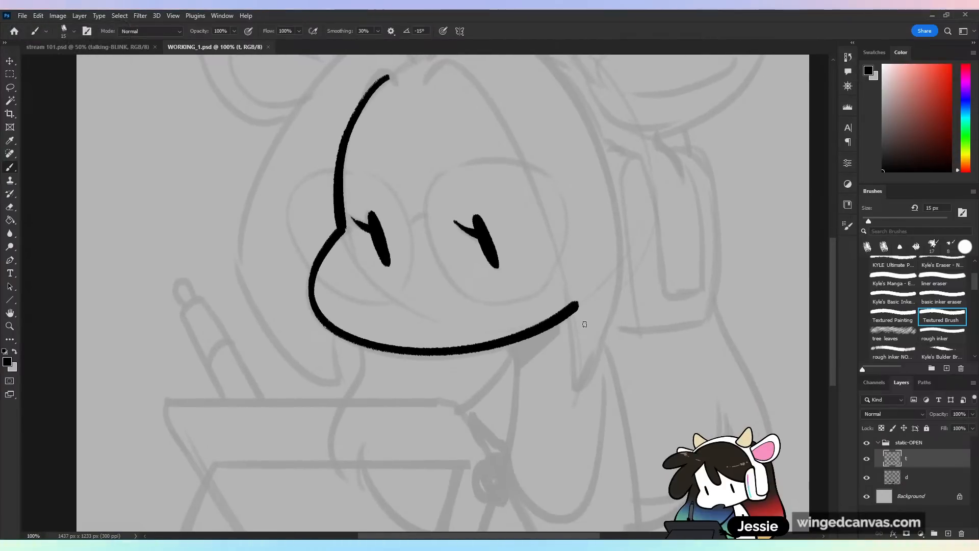
pyautogui.moveTo(513, 218); pyautogui.dragTo(542, 285)
pyautogui.hotkey('ctrl', '+')
pyautogui.moveTo(439, 265); pyautogui.dragTo(468, 268)
# - Ink the rounded outline of the right glasses lens as a closed shape joined to the bridge
pyautogui.moveTo(725, 312)
pyautogui.mouseDown()
pyautogui.moveTo(650, 330)
pyautogui.moveTo(634, 313)
pyautogui.mouseUp()
pyautogui.moveTo(463, 160)
pyautogui.mouseDown()
pyautogui.moveTo(396, 215)
pyautogui.moveTo(394, 278)
pyautogui.moveTo(420, 342)
pyautogui.mouseUp()
pyautogui.hotkey('ctrl', 'z')
pyautogui.moveTo(469, 155)
pyautogui.mouseDown()
pyautogui.moveTo(393, 286)
pyautogui.moveTo(473, 415)
pyautogui.moveTo(672, 368)
pyautogui.moveTo(700, 294)
pyautogui.mouseUp()
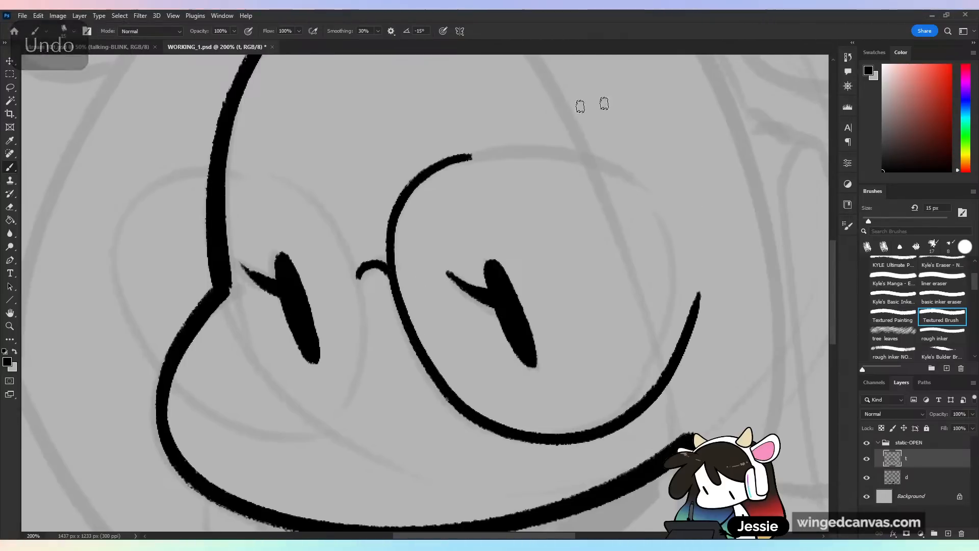
pyautogui.moveTo(448, 161); pyautogui.dragTo(714, 184)
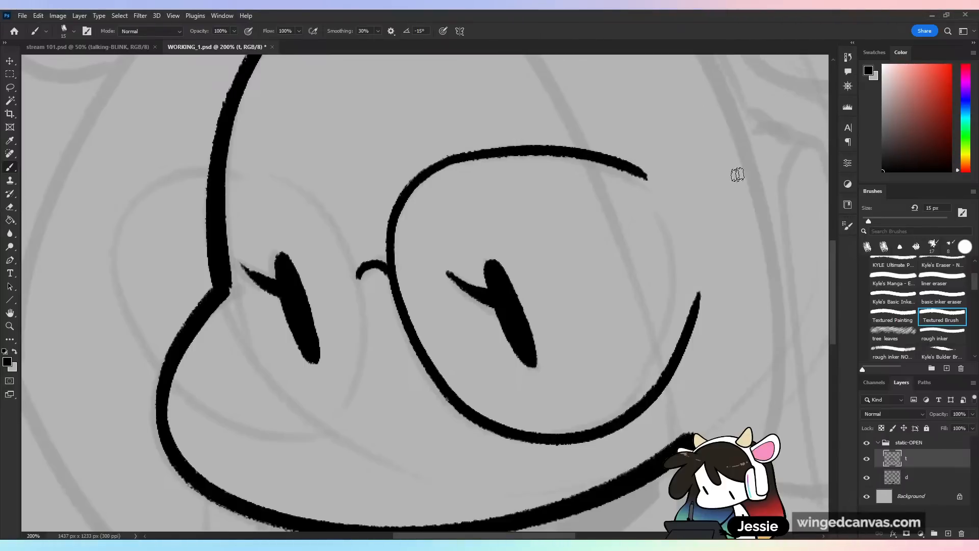
pyautogui.hotkey('ctrl', 'z')
pyautogui.moveTo(442, 161)
pyautogui.mouseDown()
pyautogui.moveTo(580, 154)
pyautogui.moveTo(676, 196)
pyautogui.moveTo(699, 322)
pyautogui.mouseUp()
pyautogui.hotkey('ctrl', 'z')
pyautogui.moveTo(663, 184)
pyautogui.mouseDown()
pyautogui.moveTo(685, 214)
pyautogui.moveTo(700, 295)
pyautogui.mouseUp()
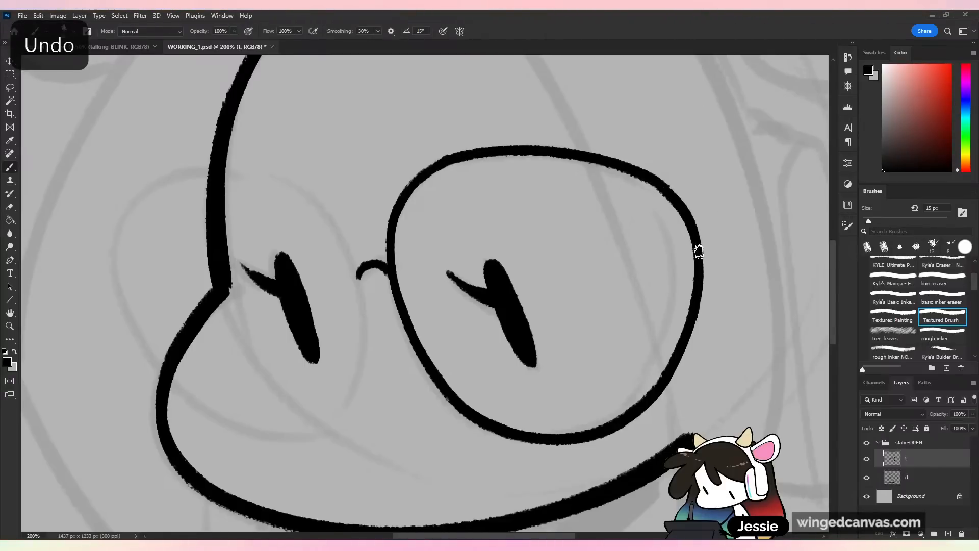
# - Ink the left glasses lens outline and check the glasses in a horizontally mirrored view
pyautogui.moveTo(263, 175)
pyautogui.mouseDown()
pyautogui.moveTo(164, 182)
pyautogui.moveTo(163, 387)
pyautogui.moveTo(357, 351)
pyautogui.mouseUp()
pyautogui.hotkey('ctrl', 'z')
pyautogui.moveTo(282, 174)
pyautogui.mouseDown()
pyautogui.moveTo(267, 168)
pyautogui.moveTo(120, 271)
pyautogui.moveTo(286, 428)
pyautogui.moveTo(363, 308)
pyautogui.mouseUp()
pyautogui.moveTo(279, 172)
pyautogui.mouseDown()
pyautogui.moveTo(329, 219)
pyautogui.moveTo(361, 321)
pyautogui.mouseUp()
pyautogui.hotkey('ctrl', '-')
pyautogui.hotkey('ctrl', '-')
pyautogui.hotkey('ctrl', '-')
pyautogui.hotkey('ctrl', 'shift', 'h')
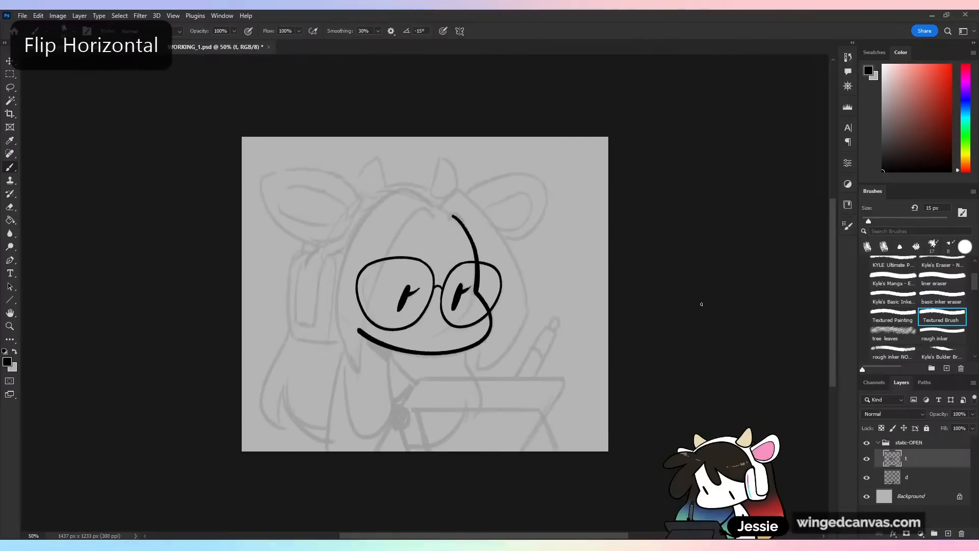
pyautogui.hotkey('ctrl', 'shift', 'h')
# - Thicken the outer upper corners of both glasses frames into solid points and save the document
pyautogui.hotkey('ctrl', '+')
pyautogui.hotkey('ctrl', '+')
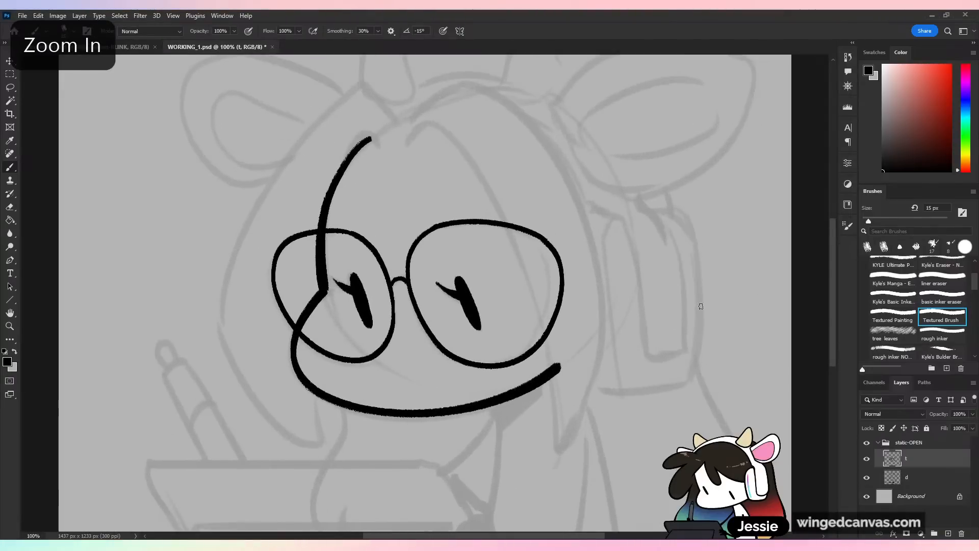
pyautogui.hotkey('ctrl', '+')
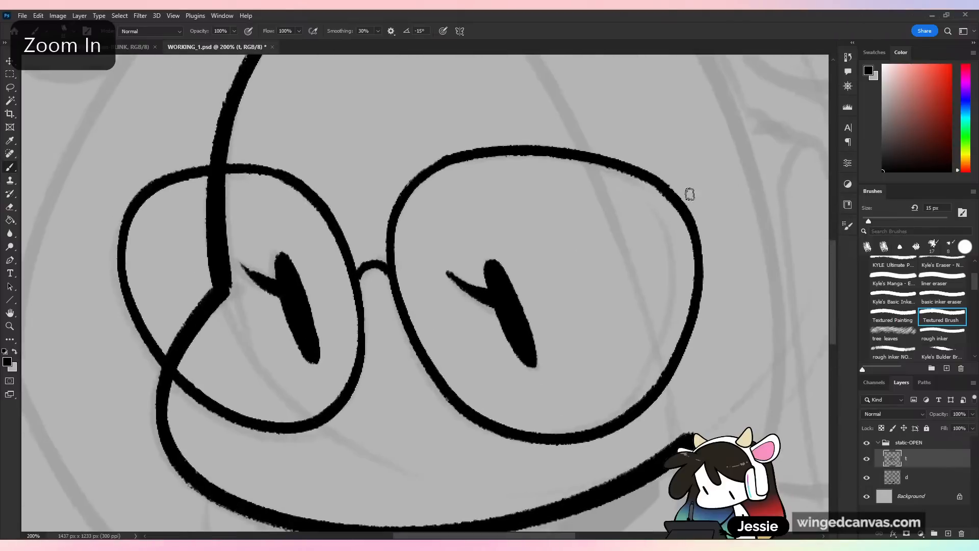
pyautogui.moveTo(660, 179)
pyautogui.mouseDown()
pyautogui.moveTo(707, 232)
pyautogui.moveTo(694, 280)
pyautogui.mouseUp()
pyautogui.moveTo(677, 200)
pyautogui.mouseDown()
pyautogui.moveTo(704, 212)
pyautogui.moveTo(696, 270)
pyautogui.mouseUp()
pyautogui.moveTo(137, 189)
pyautogui.mouseDown()
pyautogui.moveTo(113, 219)
pyautogui.moveTo(109, 247)
pyautogui.moveTo(123, 286)
pyautogui.moveTo(123, 221)
pyautogui.mouseUp()
pyautogui.hotkey('ctrl', 'z')
pyautogui.moveTo(147, 186)
pyautogui.mouseDown()
pyautogui.moveTo(119, 210)
pyautogui.moveTo(109, 237)
pyautogui.moveTo(123, 280)
pyautogui.moveTo(118, 234)
pyautogui.mouseUp()
pyautogui.hotkey('ctrl', 's')
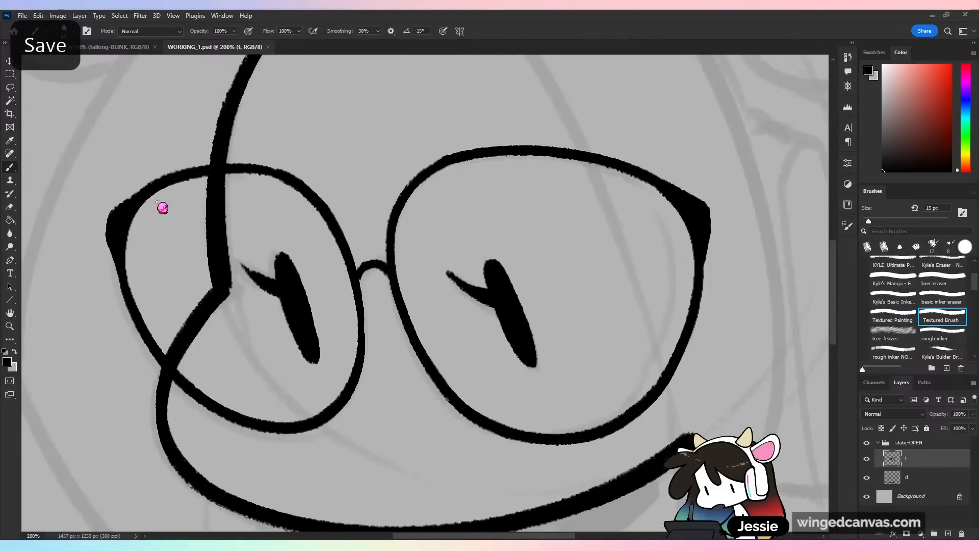
# - Enlarge the brush to 20 px and ink the inner and outer edges of the long right bang ending in a point
pyautogui.hotkey('ctrl', '-')
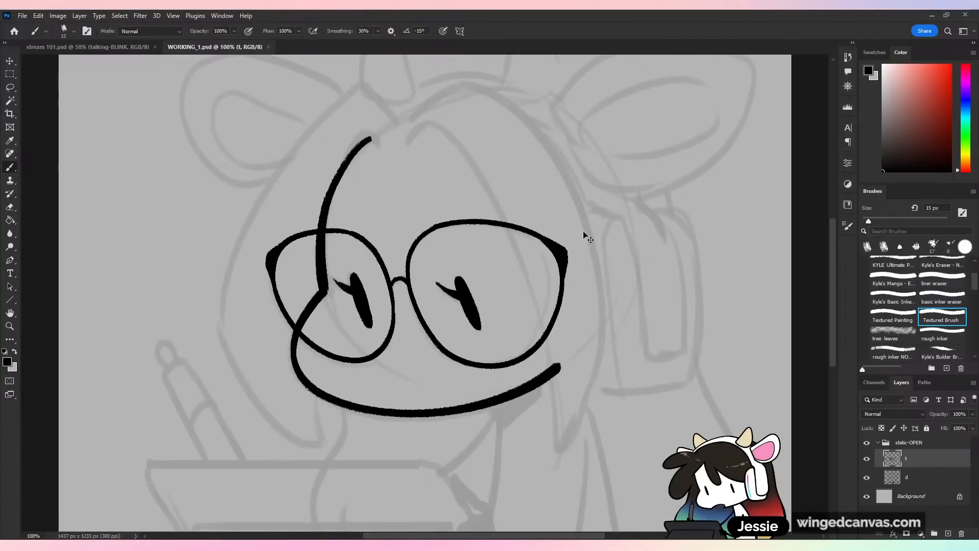
pyautogui.hotkey('ctrl', '-')
pyautogui.press(']')
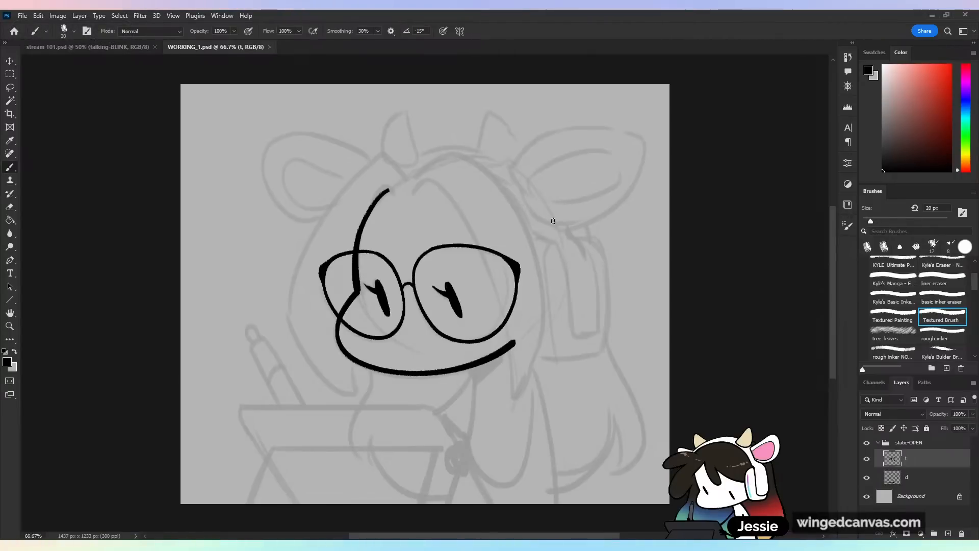
pyautogui.moveTo(435, 184)
pyautogui.mouseDown()
pyautogui.moveTo(495, 297)
pyautogui.moveTo(514, 401)
pyautogui.mouseUp()
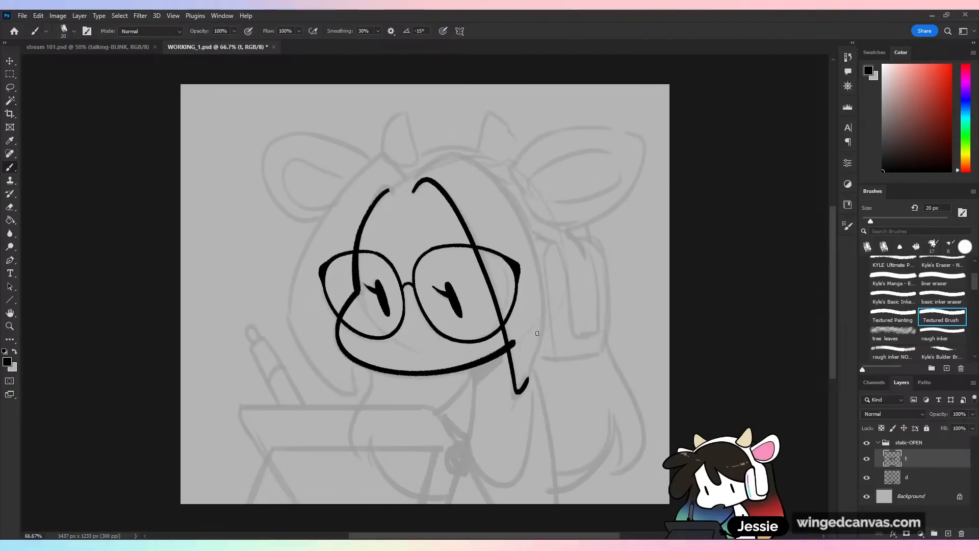
pyautogui.moveTo(412, 177)
pyautogui.mouseDown()
pyautogui.moveTo(445, 151)
pyautogui.moveTo(533, 250)
pyautogui.moveTo(535, 365)
pyautogui.mouseUp()
pyautogui.hotkey('ctrl', 'z')
pyautogui.moveTo(441, 152)
pyautogui.mouseDown()
pyautogui.moveTo(508, 209)
pyautogui.moveTo(533, 382)
pyautogui.mouseUp()
pyautogui.hotkey('ctrl', 'z')
pyautogui.moveTo(465, 157)
pyautogui.mouseDown()
pyautogui.moveTo(484, 171)
pyautogui.moveTo(465, 157)
pyautogui.moveTo(535, 251)
pyautogui.moveTo(527, 388)
pyautogui.mouseUp()
# - Round off the top of the left inner hairline and ink the left bang's outer edge down to its pointed tip
pyautogui.hotkey('ctrl', '+')
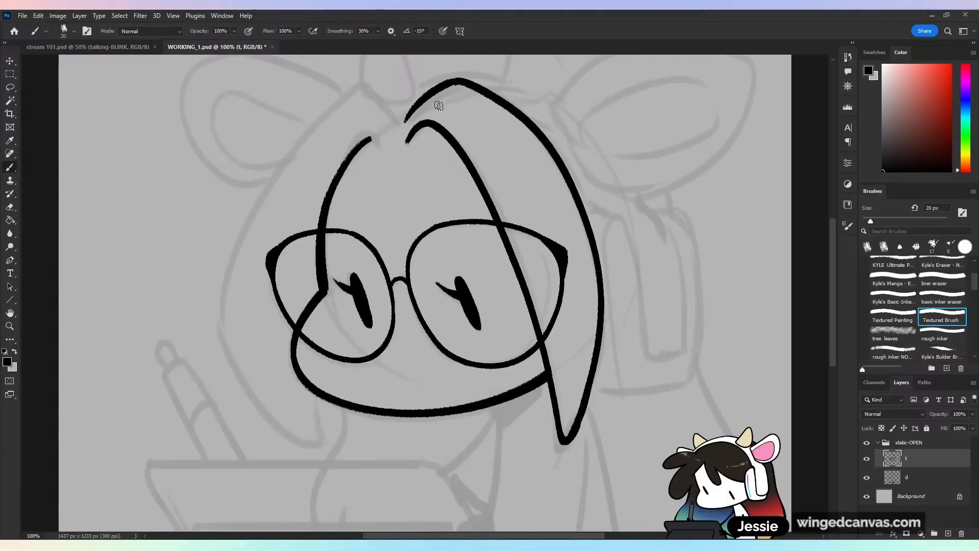
pyautogui.moveTo(342, 163); pyautogui.dragTo(379, 128)
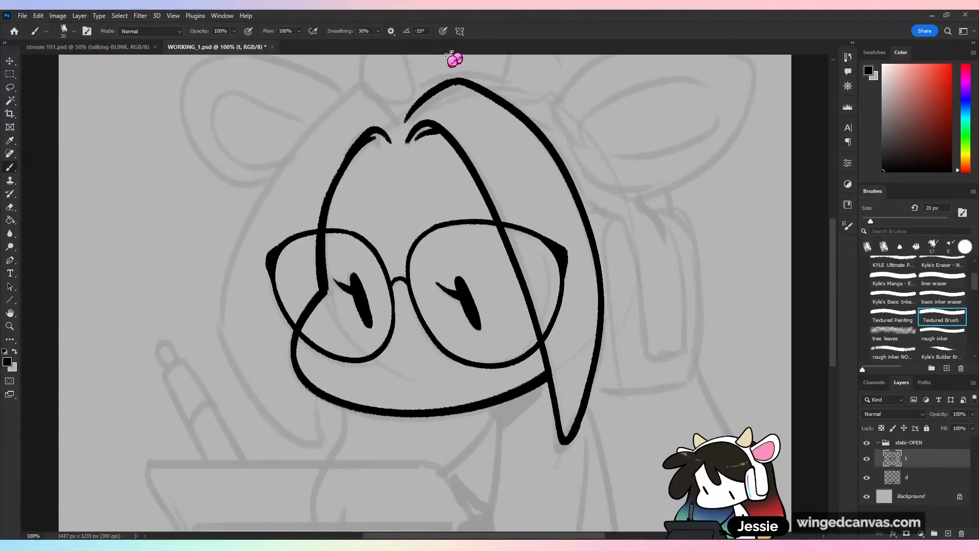
pyautogui.moveTo(396, 120)
pyautogui.mouseDown()
pyautogui.moveTo(360, 81)
pyautogui.moveTo(225, 339)
pyautogui.moveTo(313, 412)
pyautogui.moveTo(308, 391)
pyautogui.mouseUp()
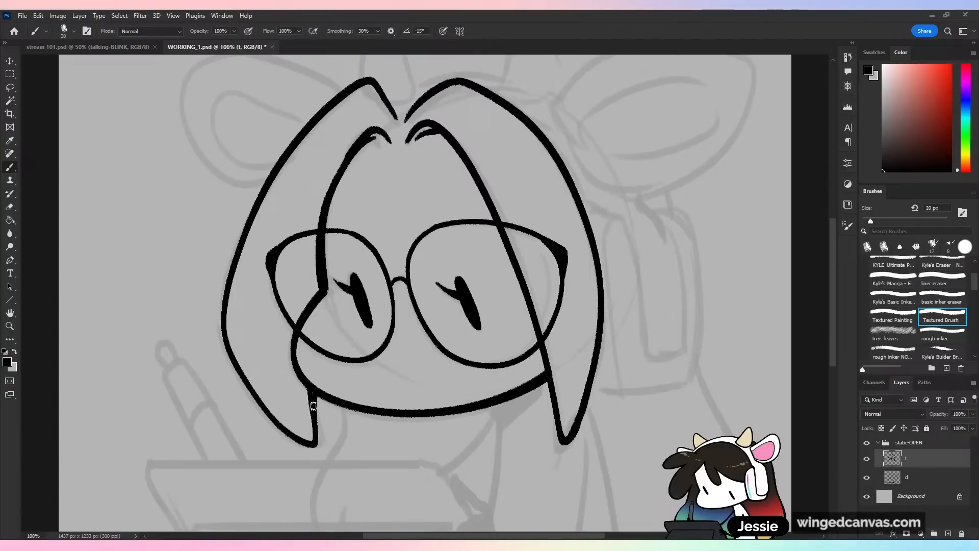
# - Thicken the outer edge of the left bang and save the document
pyautogui.hotkey('ctrl', '-')
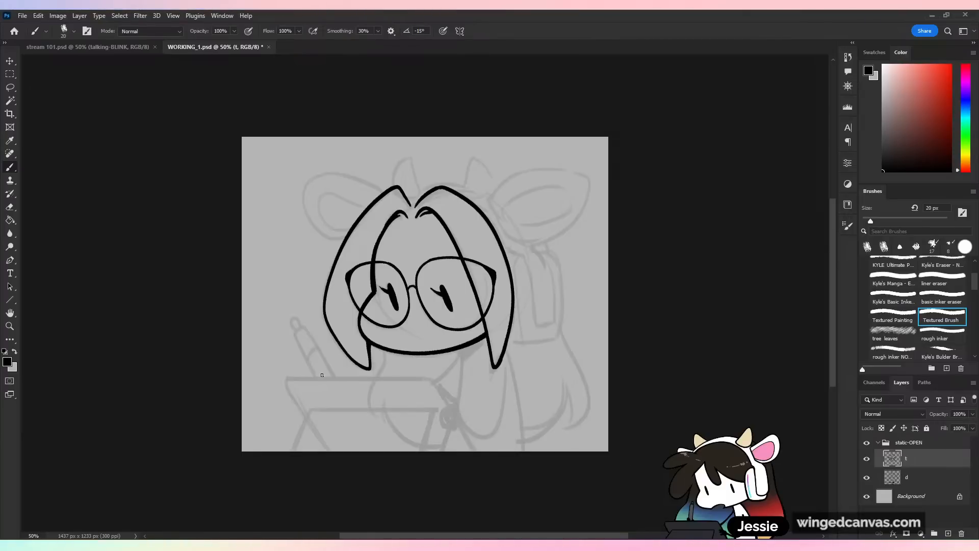
pyautogui.hotkey('ctrl', '+')
pyautogui.moveTo(250, 225); pyautogui.dragTo(231, 324)
pyautogui.hotkey('ctrl', 'z')
pyautogui.moveTo(233, 263)
pyautogui.mouseDown()
pyautogui.moveTo(227, 319)
pyautogui.moveTo(240, 351)
pyautogui.moveTo(230, 289)
pyautogui.moveTo(227, 313)
pyautogui.moveTo(241, 366)
pyautogui.moveTo(225, 323)
pyautogui.moveTo(253, 391)
pyautogui.mouseUp()
pyautogui.hotkey('ctrl', 'z')
pyautogui.hotkey('ctrl', 'z')
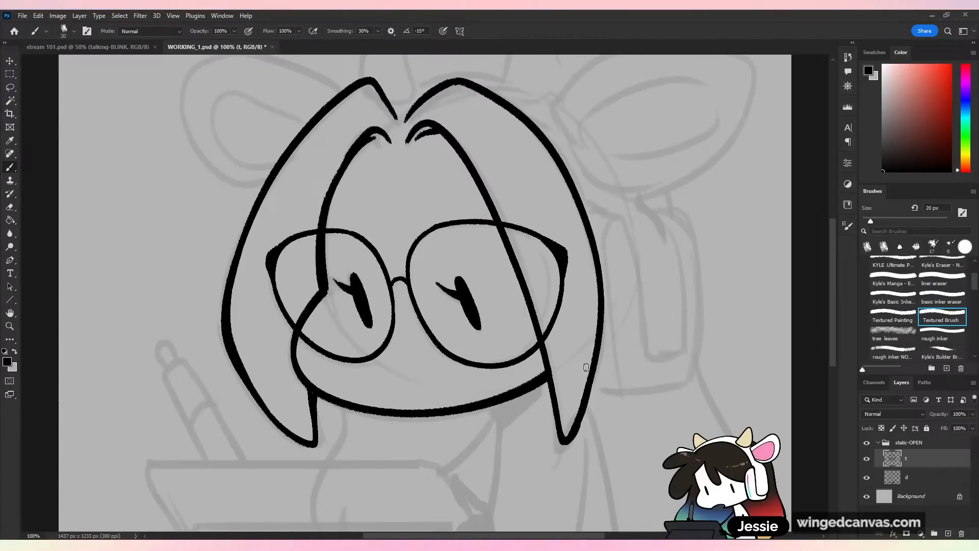
pyautogui.hotkey('ctrl', '-')
pyautogui.hotkey('ctrl', 's')
pyautogui.hotkey('ctrl', '+')
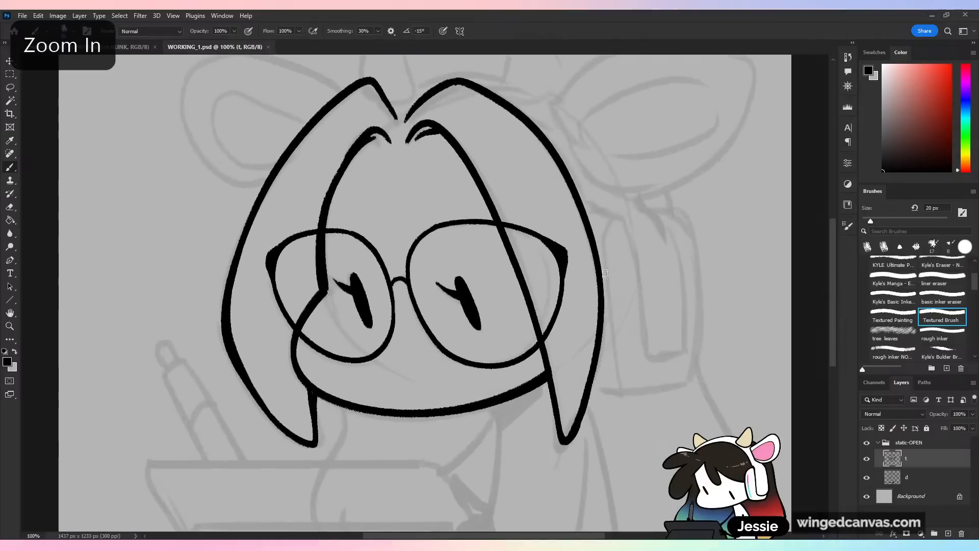
# - Ink the outline of the left horn down to where it meets the top of the hair
pyautogui.moveTo(596, 212); pyautogui.dragTo(602, 389)
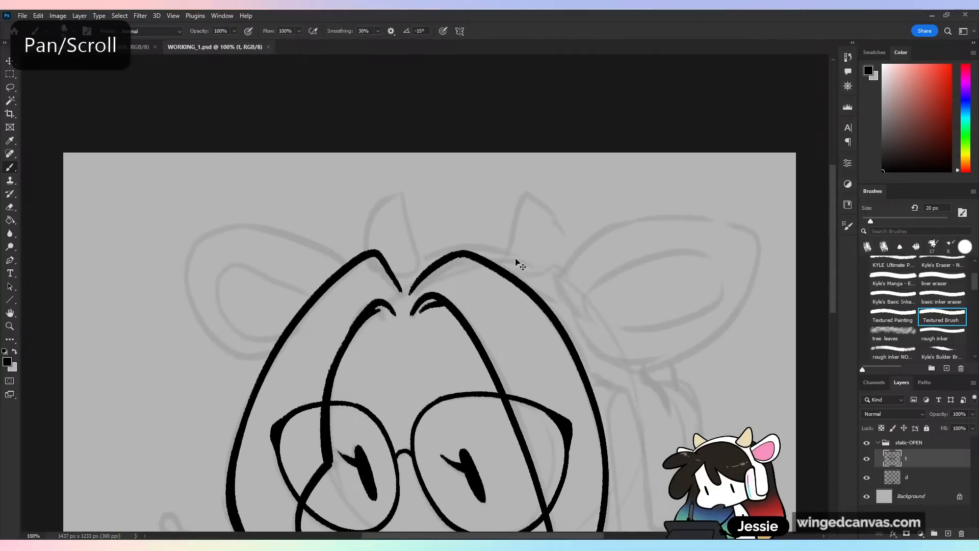
pyautogui.hotkey('ctrl', '+')
pyautogui.moveTo(301, 213)
pyautogui.mouseDown()
pyautogui.moveTo(327, 132)
pyautogui.moveTo(377, 105)
pyautogui.moveTo(397, 242)
pyautogui.moveTo(396, 207)
pyautogui.mouseUp()
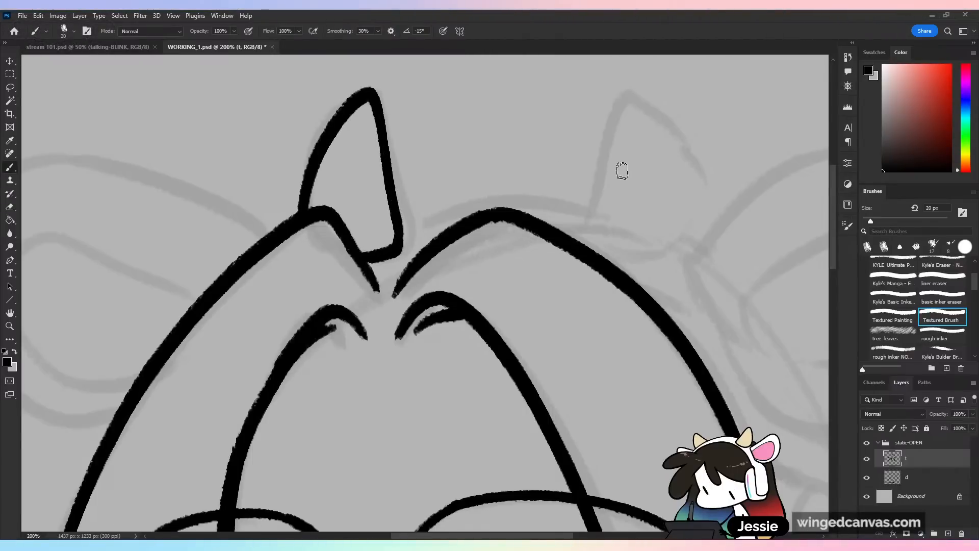
# - Ink the right horn as a closed outline with a rounded base resting on the hair's outer edge
pyautogui.moveTo(585, 233)
pyautogui.mouseDown()
pyautogui.moveTo(621, 108)
pyautogui.moveTo(671, 151)
pyautogui.moveTo(684, 241)
pyautogui.mouseUp()
pyautogui.hotkey('ctrl', 'z')
pyautogui.moveTo(585, 234)
pyautogui.mouseDown()
pyautogui.moveTo(619, 89)
pyautogui.moveTo(685, 242)
pyautogui.mouseUp()
pyautogui.hotkey('ctrl', 'z')
pyautogui.moveTo(575, 230)
pyautogui.mouseDown()
pyautogui.moveTo(612, 98)
pyautogui.moveTo(663, 140)
pyautogui.moveTo(682, 240)
pyautogui.mouseUp()
pyautogui.hotkey('ctrl', 'z')
pyautogui.moveTo(574, 232)
pyautogui.mouseDown()
pyautogui.moveTo(599, 108)
pyautogui.moveTo(656, 135)
pyautogui.moveTo(692, 234)
pyautogui.mouseUp()
pyautogui.moveTo(573, 232)
pyautogui.mouseDown()
pyautogui.moveTo(608, 260)
pyautogui.moveTo(691, 231)
pyautogui.mouseUp()
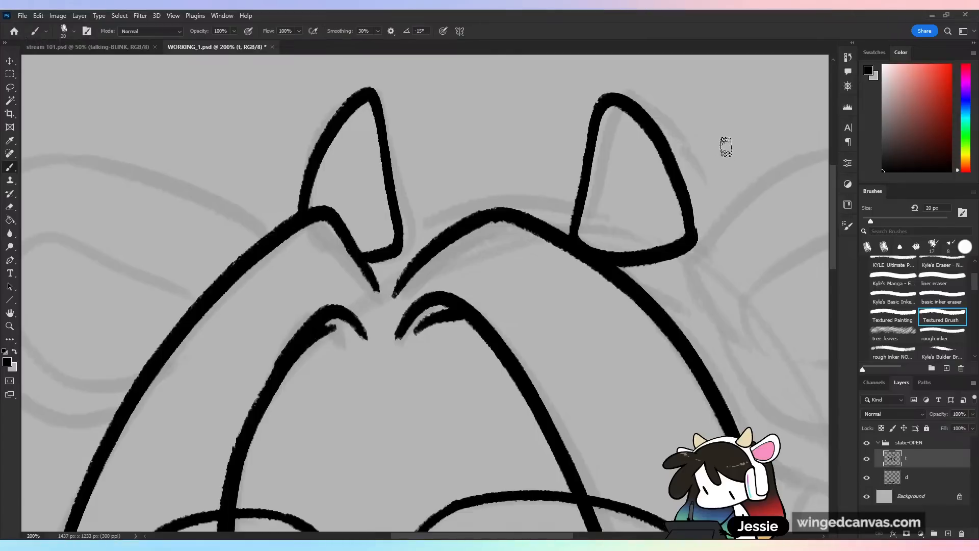
# - Ink the headband arc between the horns and the short joining lines at the hair parting and the right horn's base
pyautogui.moveTo(400, 220)
pyautogui.mouseDown()
pyautogui.moveTo(467, 202)
pyautogui.moveTo(572, 207)
pyautogui.moveTo(447, 195)
pyautogui.moveTo(577, 196)
pyautogui.mouseUp()
pyautogui.hotkey('ctrl', 'z')
pyautogui.moveTo(375, 281); pyautogui.dragTo(402, 279)
pyautogui.moveTo(653, 339); pyautogui.dragTo(504, 317)
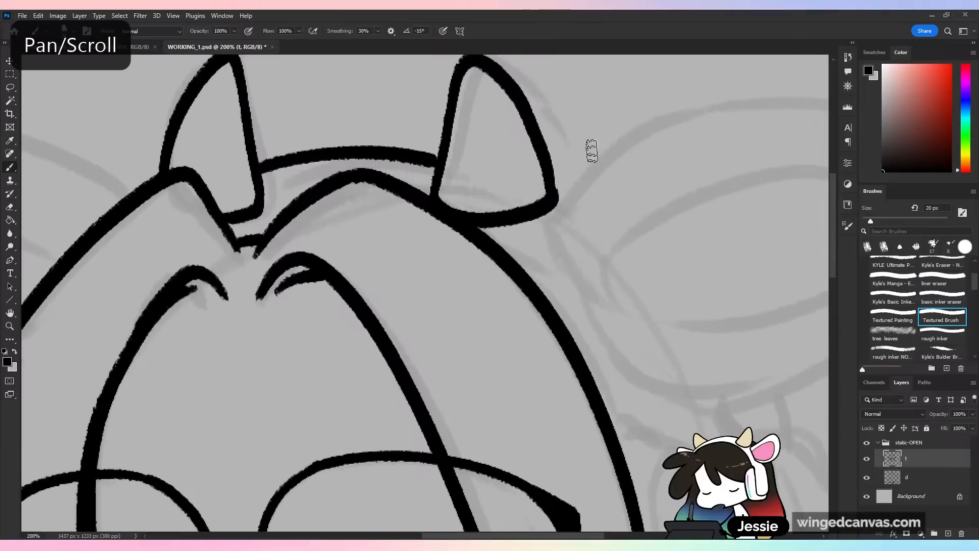
pyautogui.moveTo(557, 197); pyautogui.dragTo(584, 215)
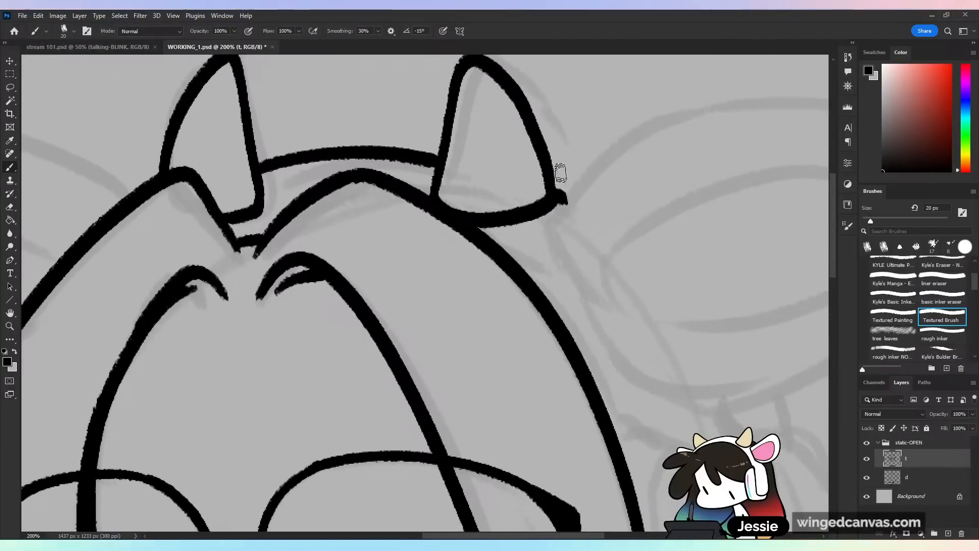
# - Ink the U-shaped inner outline of the headphone ear cup and its connection to the right side of the hair
pyautogui.hotkey('ctrl', '-')
pyautogui.moveTo(607, 356); pyautogui.dragTo(562, 269)
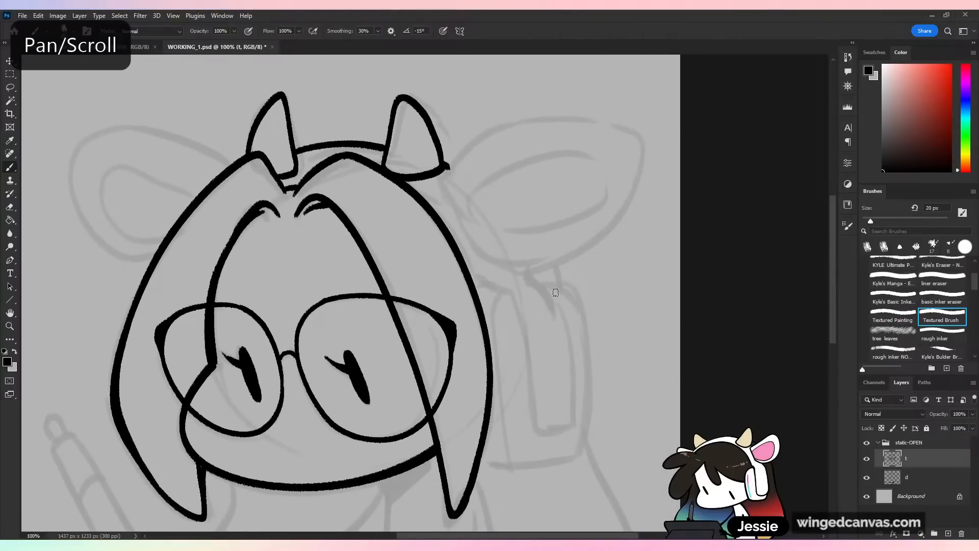
pyautogui.hotkey('ctrl', '+')
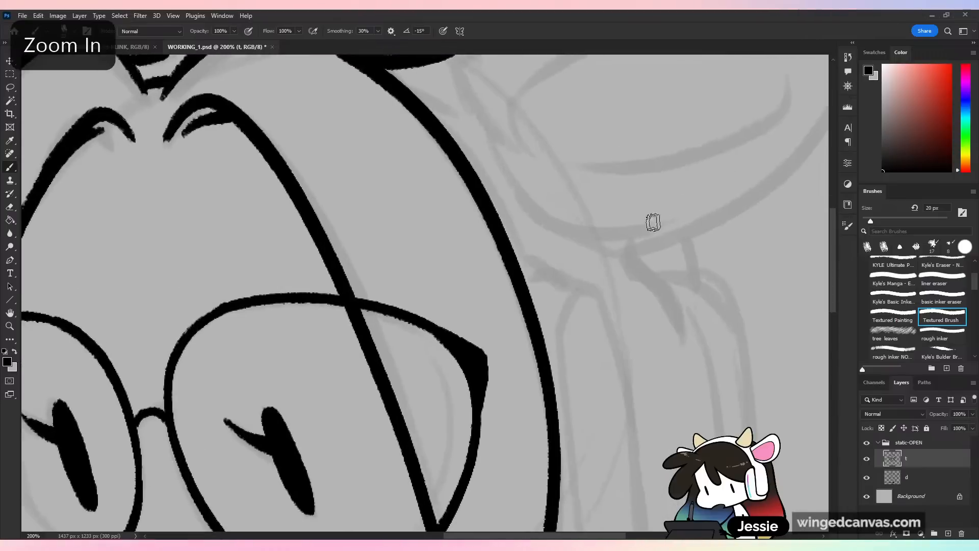
pyautogui.moveTo(525, 275)
pyautogui.mouseDown()
pyautogui.moveTo(573, 284)
pyautogui.moveTo(553, 279)
pyautogui.moveTo(619, 390)
pyautogui.moveTo(624, 418)
pyautogui.mouseUp()
pyautogui.hotkey('ctrl', 'z')
pyautogui.moveTo(631, 253)
pyautogui.mouseDown()
pyautogui.moveTo(678, 268)
pyautogui.moveTo(720, 398)
pyautogui.moveTo(723, 433)
pyautogui.mouseUp()
pyautogui.hotkey('ctrl', '-')
pyautogui.moveTo(522, 352)
pyautogui.mouseDown()
pyautogui.moveTo(527, 404)
pyautogui.moveTo(527, 379)
pyautogui.moveTo(531, 409)
pyautogui.moveTo(543, 416)
pyautogui.moveTo(577, 399)
pyautogui.moveTo(573, 409)
pyautogui.moveTo(571, 335)
pyautogui.mouseUp()
pyautogui.hotkey('ctrl', 'z')
pyautogui.hotkey('ctrl', 'z')
pyautogui.hotkey('ctrl', 'z')
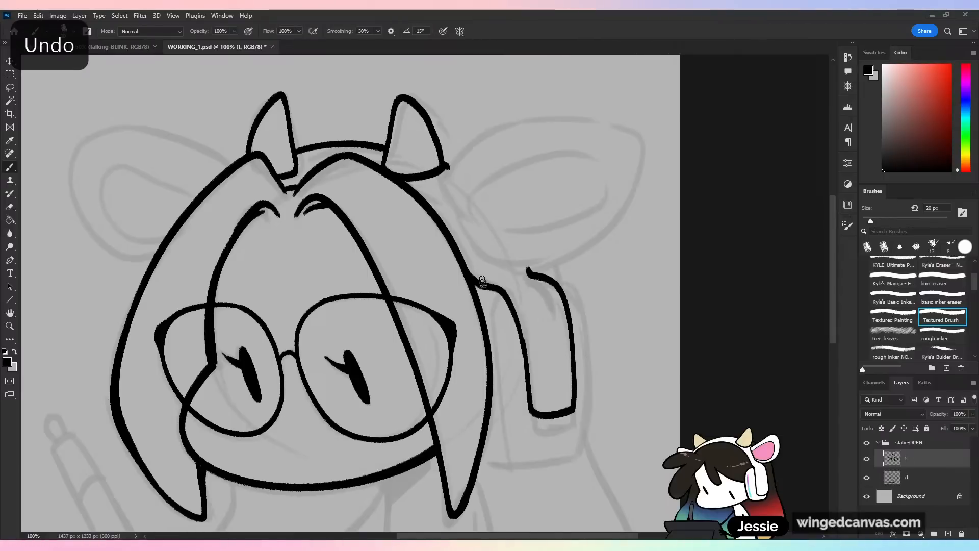
# - Ink the ear cup's cushion edge and outer casing, closing the casing at its rounded lower corner
pyautogui.moveTo(505, 294)
pyautogui.mouseDown()
pyautogui.moveTo(515, 465)
pyautogui.moveTo(503, 469)
pyautogui.moveTo(514, 448)
pyautogui.moveTo(539, 465)
pyautogui.moveTo(579, 454)
pyautogui.mouseUp()
pyautogui.moveTo(542, 274)
pyautogui.mouseDown()
pyautogui.moveTo(566, 281)
pyautogui.moveTo(583, 301)
pyautogui.moveTo(594, 388)
pyautogui.mouseUp()
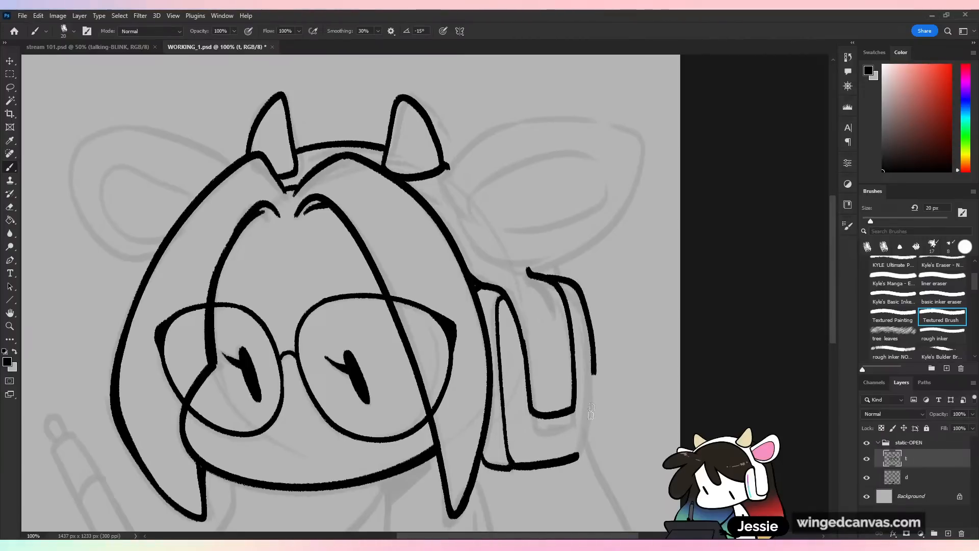
pyautogui.hotkey('ctrl', 'z')
pyautogui.moveTo(548, 276)
pyautogui.mouseDown()
pyautogui.moveTo(581, 312)
pyautogui.moveTo(588, 417)
pyautogui.moveTo(578, 458)
pyautogui.mouseUp()
pyautogui.hotkey('ctrl', 'z')
pyautogui.moveTo(586, 398); pyautogui.dragTo(578, 450)
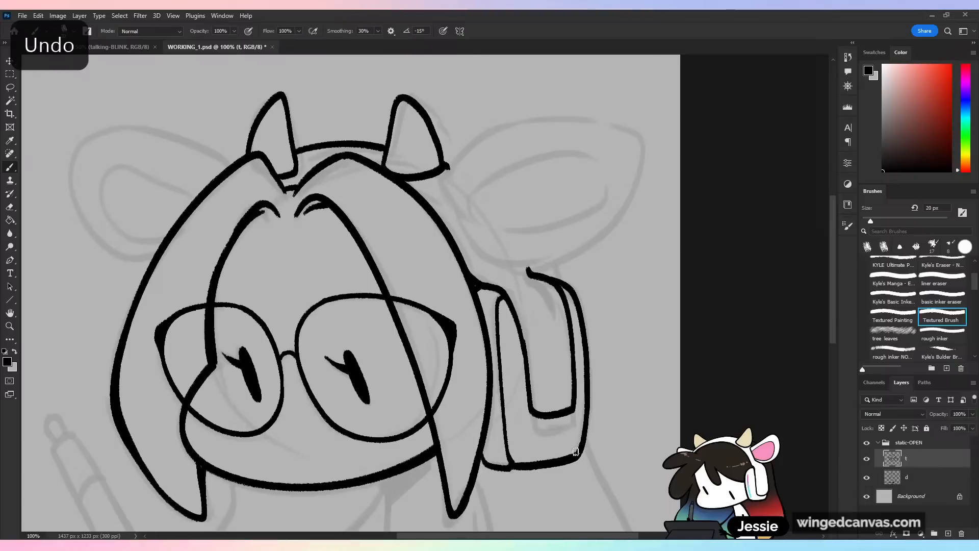
pyautogui.hotkey('ctrl', '-')
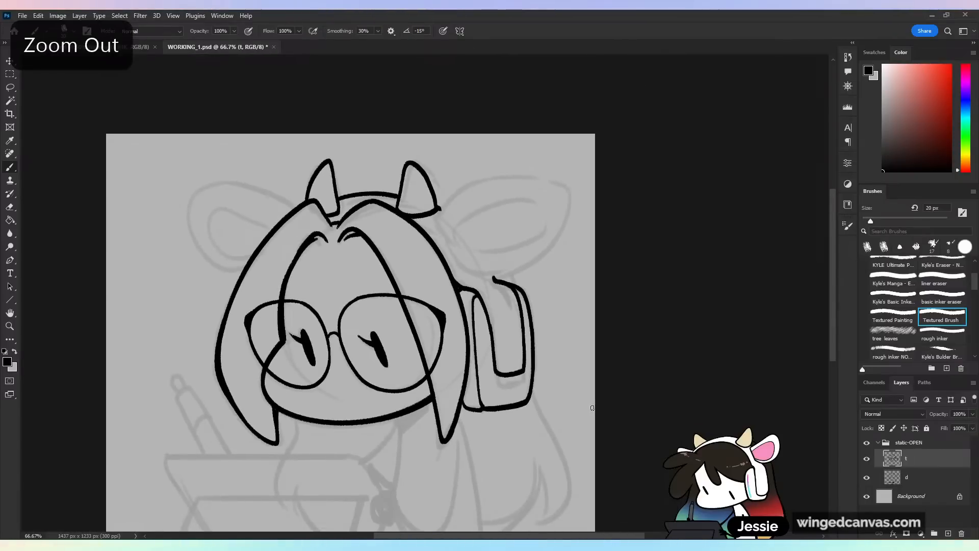
# - Thicken the line along the inner edge of the headphone ear cup
pyautogui.hotkey('ctrl', '+')
pyautogui.press('space')
pyautogui.moveTo(538, 336); pyautogui.dragTo(515, 203)
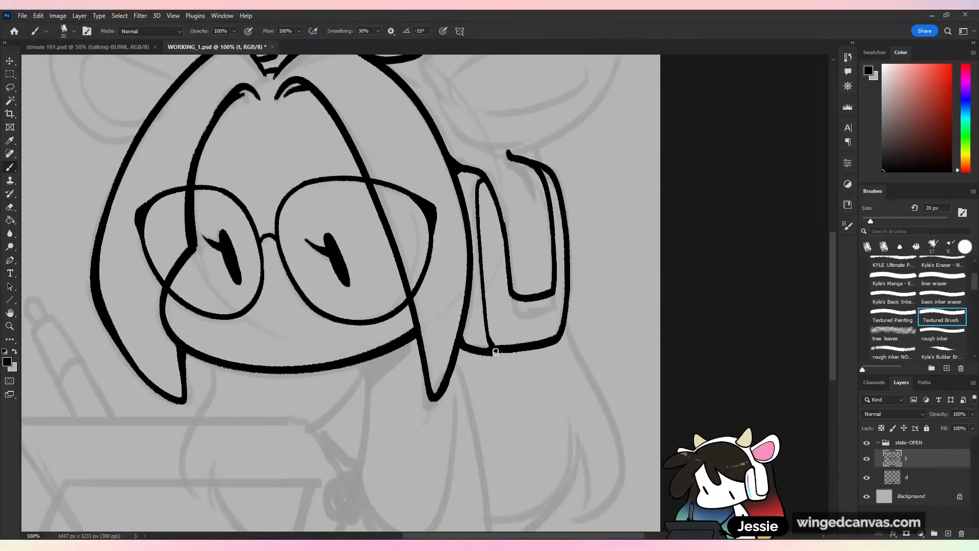
pyautogui.press('space')
pyautogui.moveTo(601, 207); pyautogui.dragTo(650, 287)
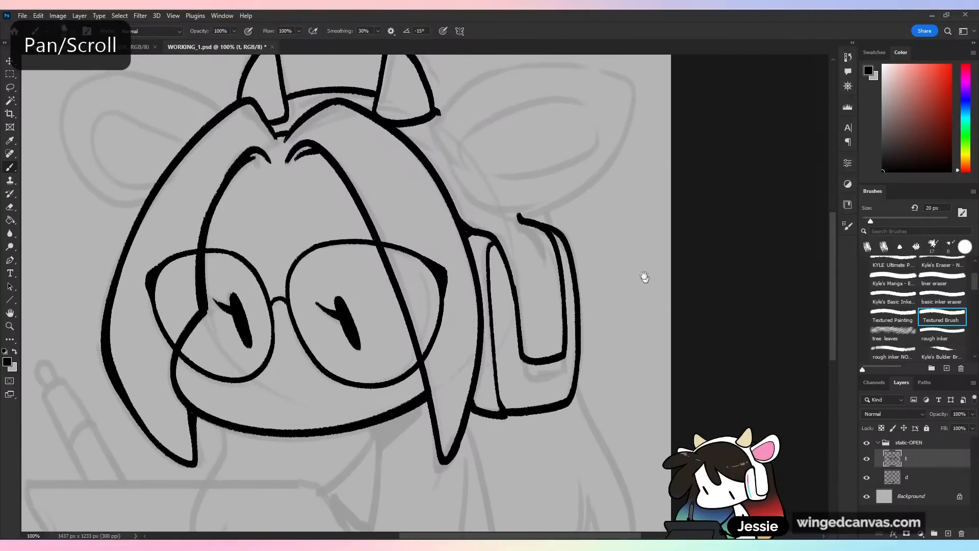
pyautogui.press('space')
pyautogui.moveTo(635, 205); pyautogui.dragTo(616, 185)
pyautogui.hotkey('ctrl', 'space')
pyautogui.hotkey('ctrl', '=')
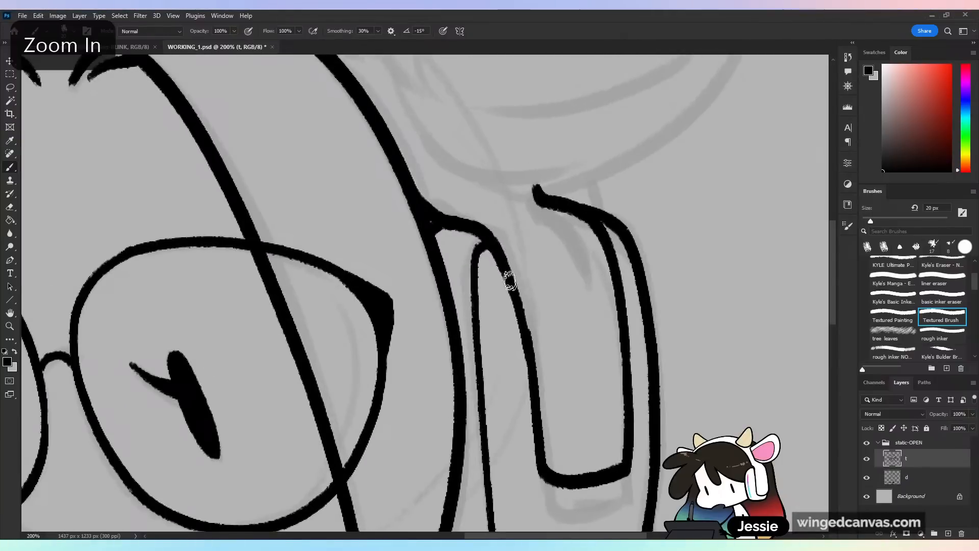
pyautogui.hotkey('ctrl', 'z')
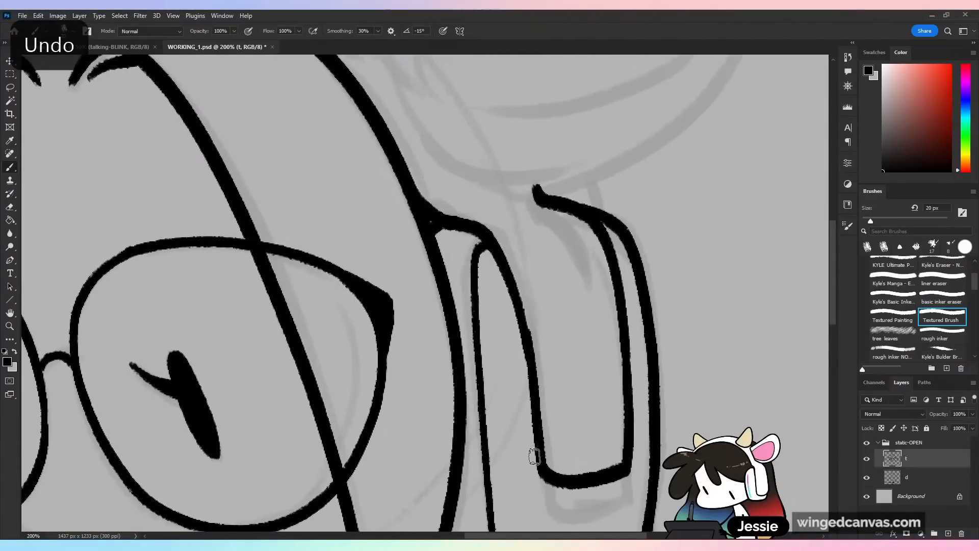
pyautogui.hotkey('ctrl', '-')
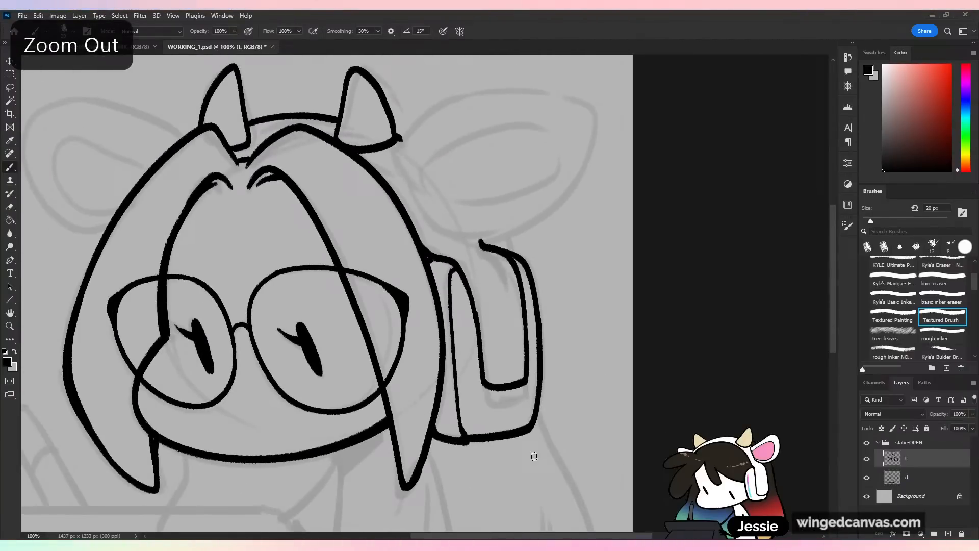
pyautogui.hotkey('ctrl', '=')
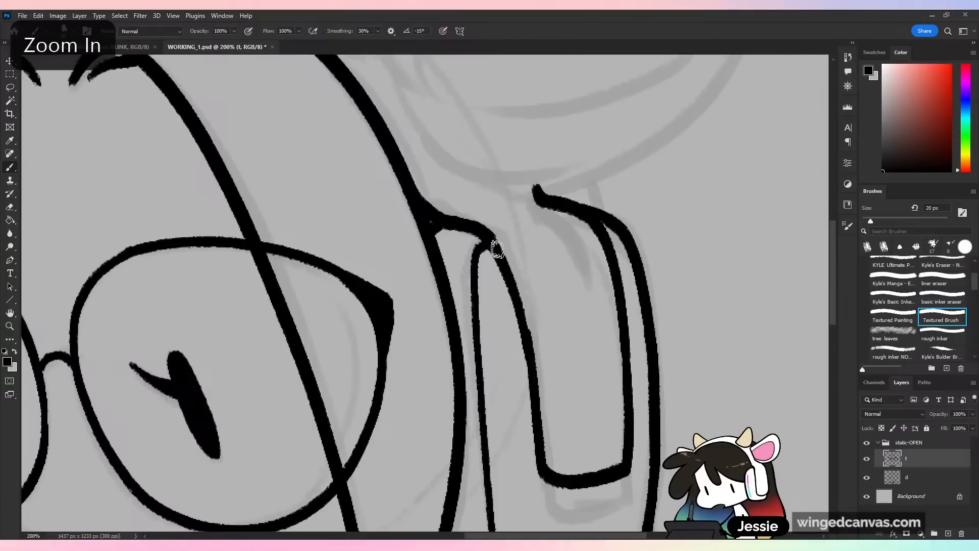
pyautogui.moveTo(520, 315); pyautogui.dragTo(539, 442)
# - Ink the outer outline of the right cow ear and two short lines bridging it to the hair
pyautogui.moveTo(608, 205); pyautogui.dragTo(646, 412)
pyautogui.moveTo(398, 232)
pyautogui.mouseDown()
pyautogui.moveTo(455, 153)
pyautogui.moveTo(806, 133)
pyautogui.moveTo(764, 306)
pyautogui.moveTo(522, 386)
pyautogui.mouseUp()
pyautogui.moveTo(402, 231)
pyautogui.mouseDown()
pyautogui.moveTo(459, 341)
pyautogui.moveTo(513, 387)
pyautogui.mouseUp()
pyautogui.moveTo(381, 278); pyautogui.dragTo(417, 265)
pyautogui.moveTo(433, 353); pyautogui.dragTo(462, 348)
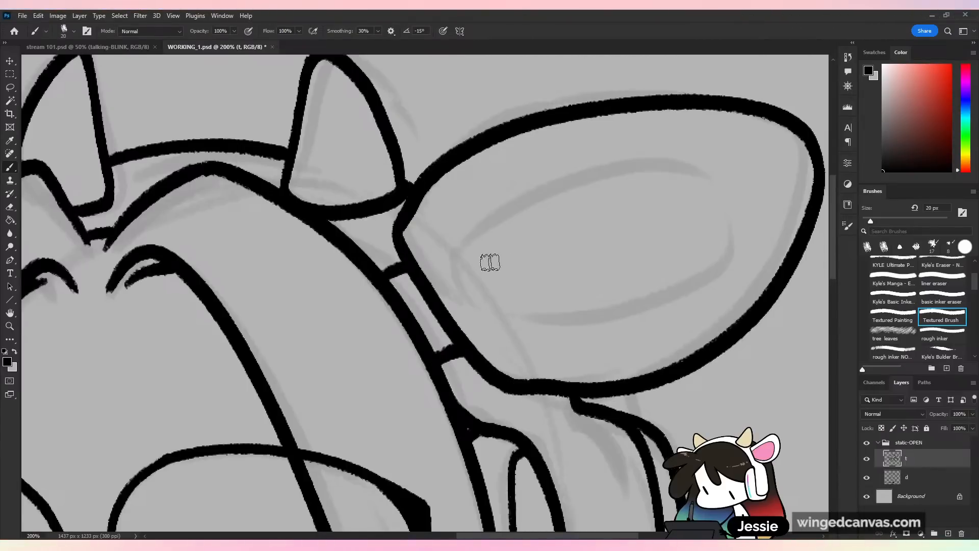
# - Ink the closed leaf-shaped inner outline inside the right cow ear
pyautogui.moveTo(455, 262)
pyautogui.mouseDown()
pyautogui.moveTo(503, 315)
pyautogui.moveTo(495, 210)
pyautogui.moveTo(581, 183)
pyautogui.moveTo(710, 180)
pyautogui.moveTo(718, 277)
pyautogui.mouseUp()
pyautogui.hotkey('ctrl', 'z')
pyautogui.moveTo(449, 257)
pyautogui.mouseDown()
pyautogui.moveTo(549, 188)
pyautogui.moveTo(761, 219)
pyautogui.moveTo(645, 316)
pyautogui.mouseUp()
pyautogui.hotkey('ctrl', 'z')
pyautogui.moveTo(453, 252)
pyautogui.mouseDown()
pyautogui.moveTo(526, 203)
pyautogui.moveTo(637, 179)
pyautogui.moveTo(727, 189)
pyautogui.moveTo(732, 237)
pyautogui.moveTo(675, 302)
pyautogui.moveTo(573, 328)
pyautogui.moveTo(501, 318)
pyautogui.mouseUp()
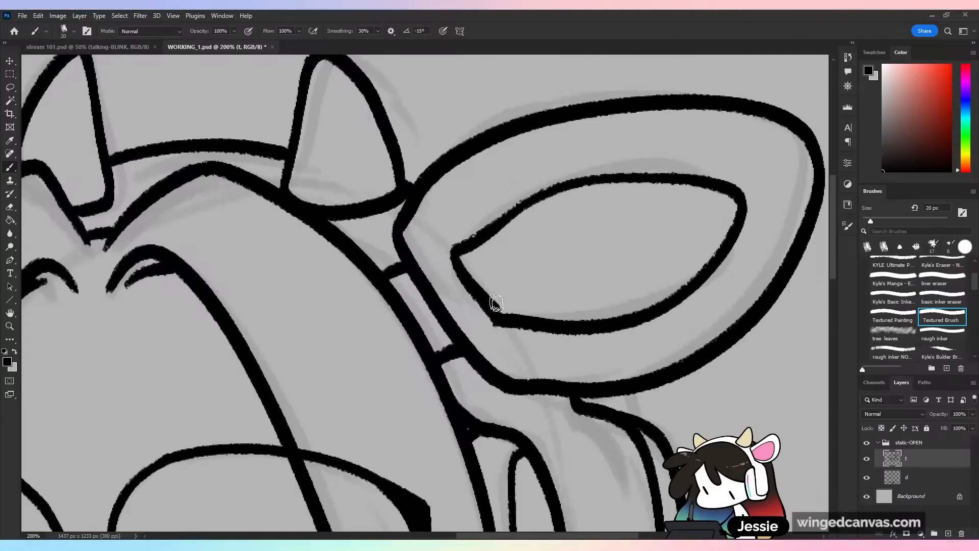
# - Ink the left cow ear's outer outline with a thickened lower edge, plus its inner ear outline
pyautogui.hotkey('ctrl', '-')
pyautogui.hotkey('ctrl', '-')
pyautogui.hotkey('ctrl', '-')
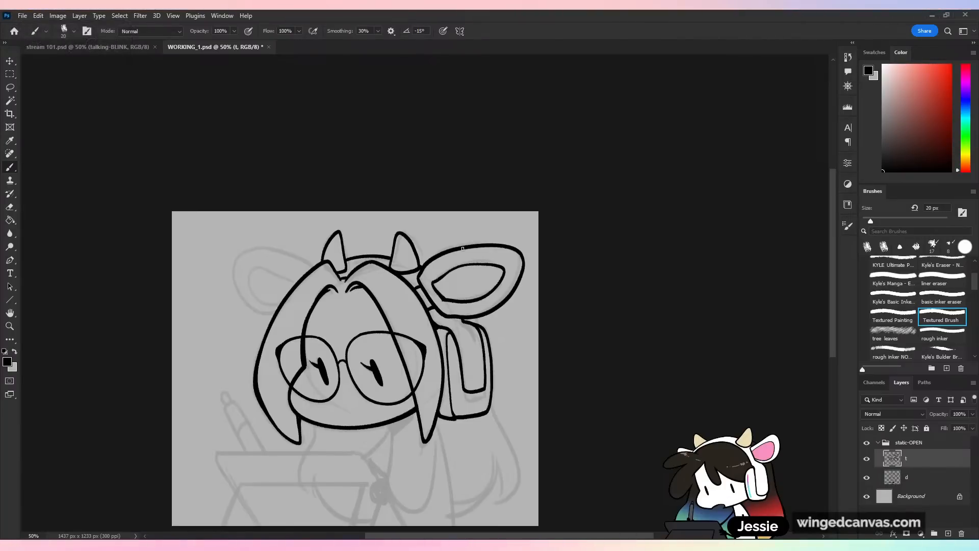
pyautogui.moveTo(466, 340); pyautogui.dragTo(595, 315)
pyautogui.hotkey('ctrl', '+')
pyautogui.hotkey('ctrl', '+')
pyautogui.hotkey('ctrl', '+')
pyautogui.moveTo(629, 213)
pyautogui.mouseDown()
pyautogui.moveTo(443, 148)
pyautogui.moveTo(311, 253)
pyautogui.moveTo(439, 407)
pyautogui.moveTo(463, 404)
pyautogui.mouseUp()
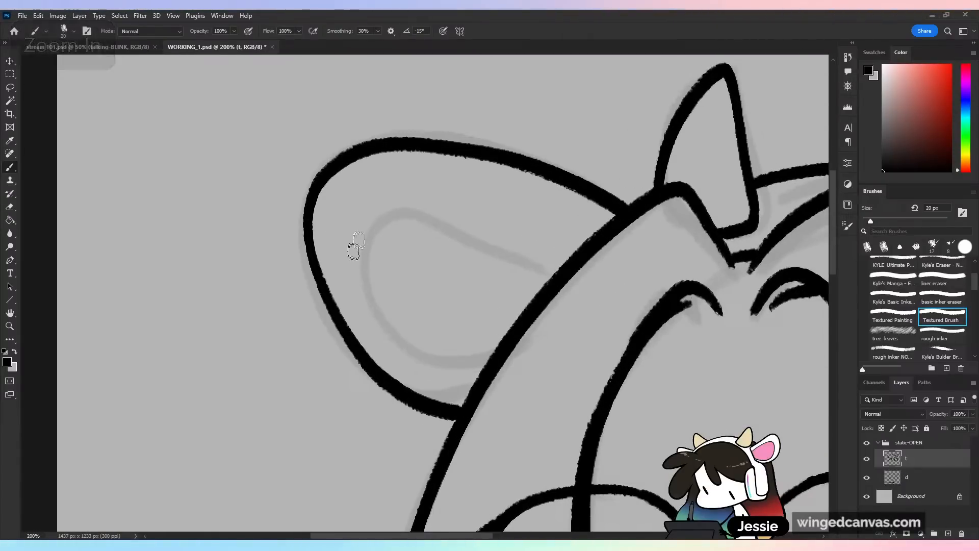
pyautogui.moveTo(307, 228)
pyautogui.mouseDown()
pyautogui.moveTo(321, 298)
pyautogui.moveTo(370, 373)
pyautogui.moveTo(455, 410)
pyautogui.mouseUp()
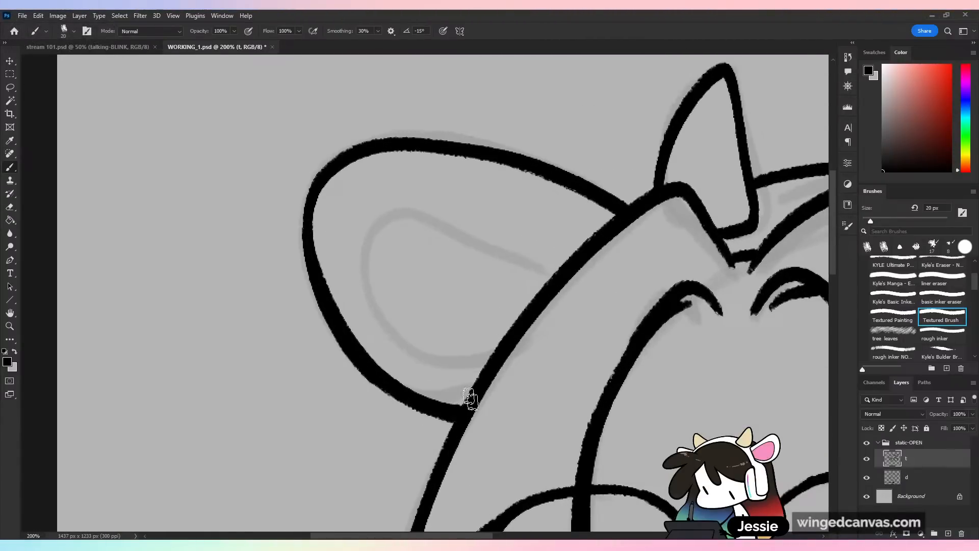
pyautogui.moveTo(535, 343); pyautogui.dragTo(462, 289)
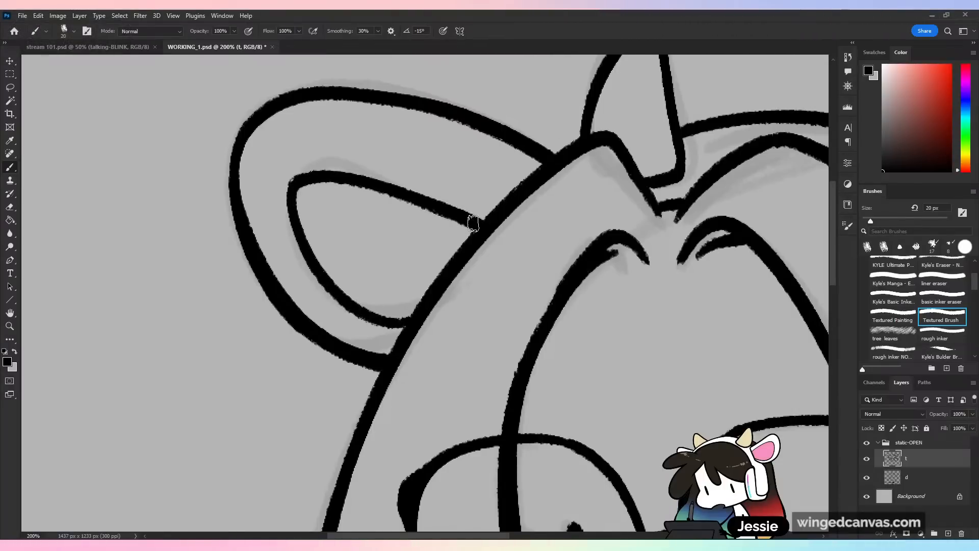
# - Check the inked head in a horizontally mirrored view
pyautogui.hotkey('ctrl', '-')
pyautogui.hotkey('ctrl', '-')
pyautogui.hotkey('ctrl', '-')
pyautogui.hotkey('ctrl', '-')
pyautogui.hotkey('ctrl', 'shift', 'h')
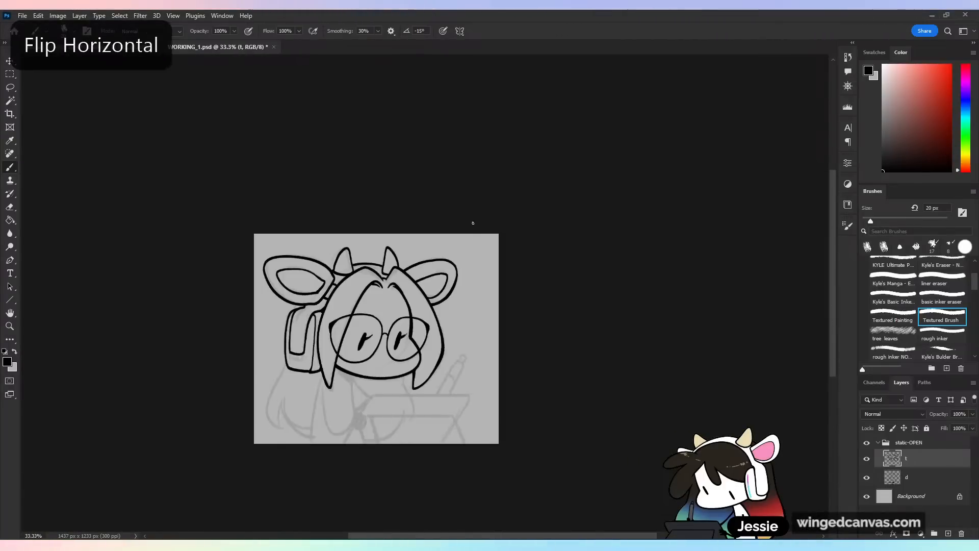
pyautogui.hotkey('ctrl', '+')
pyautogui.hotkey('ctrl', '+')
pyautogui.moveTo(667, 322); pyautogui.dragTo(532, 222)
pyautogui.hotkey('ctrl', '+')
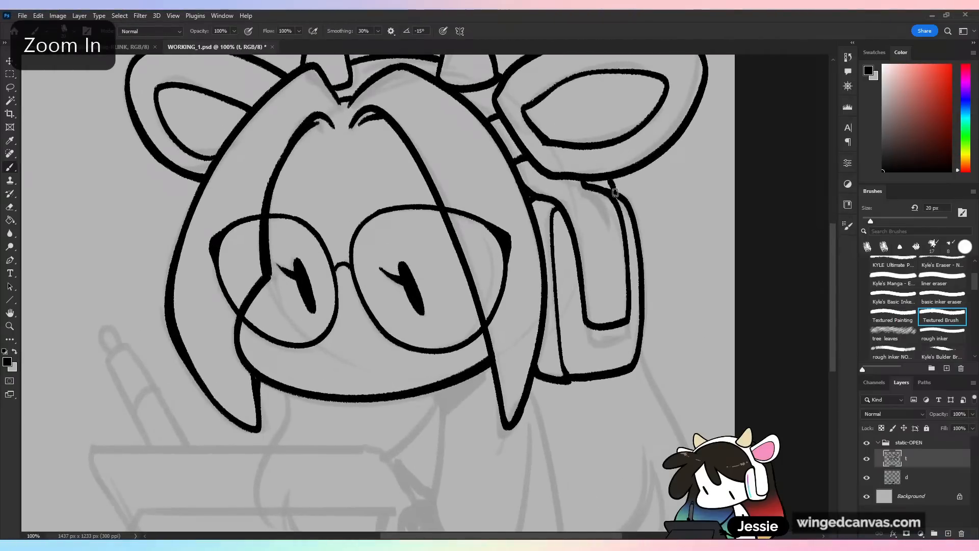
# - Ink the long back hair's outer edge from the ear cup to its curled tip, plus the notch and curved lower edge
pyautogui.hotkey('ctrl', 'z')
pyautogui.moveTo(642, 343)
pyautogui.mouseDown()
pyautogui.moveTo(680, 435)
pyautogui.moveTo(698, 502)
pyautogui.mouseUp()
pyautogui.moveTo(717, 407); pyautogui.dragTo(688, 247)
pyautogui.moveTo(669, 327)
pyautogui.mouseDown()
pyautogui.moveTo(638, 388)
pyautogui.moveTo(620, 312)
pyautogui.mouseUp()
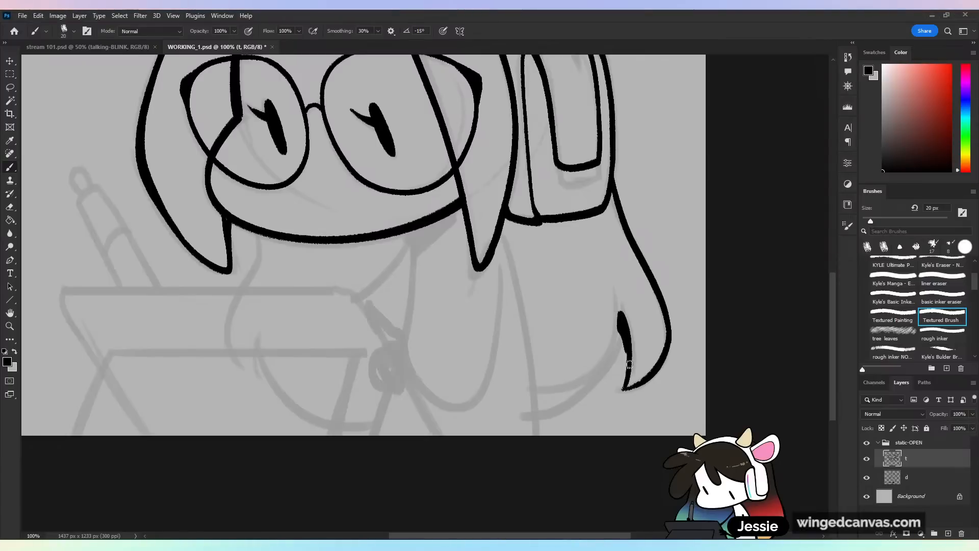
pyautogui.moveTo(619, 320)
pyautogui.mouseDown()
pyautogui.moveTo(573, 402)
pyautogui.moveTo(534, 413)
pyautogui.mouseUp()
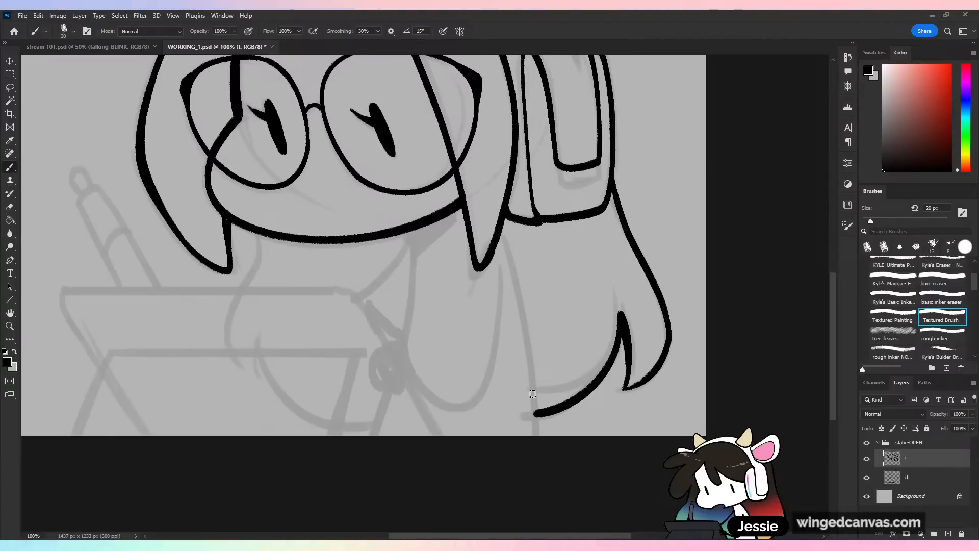
# - Ink the back hair's inner edge from the right bang down to the bottom of the canvas and thicken its upper part
pyautogui.moveTo(500, 229); pyautogui.dragTo(537, 422)
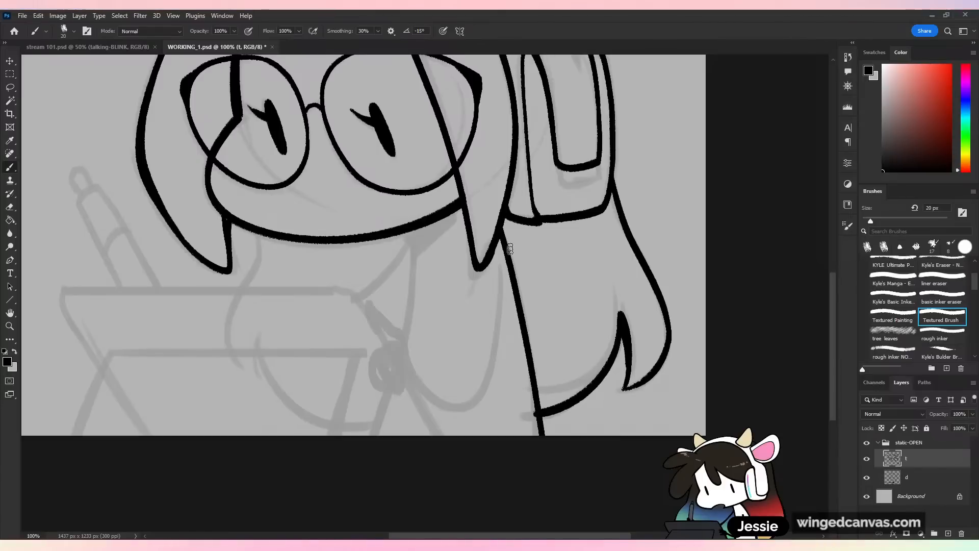
pyautogui.hotkey('ctrl', 'z')
pyautogui.moveTo(502, 232); pyautogui.dragTo(537, 504)
pyautogui.moveTo(501, 228); pyautogui.dragTo(523, 321)
# - Ink the arm's front edge below the chin and fill the shadow beside the right bang solid black
pyautogui.moveTo(409, 232)
pyautogui.mouseDown()
pyautogui.moveTo(403, 339)
pyautogui.moveTo(414, 278)
pyautogui.mouseUp()
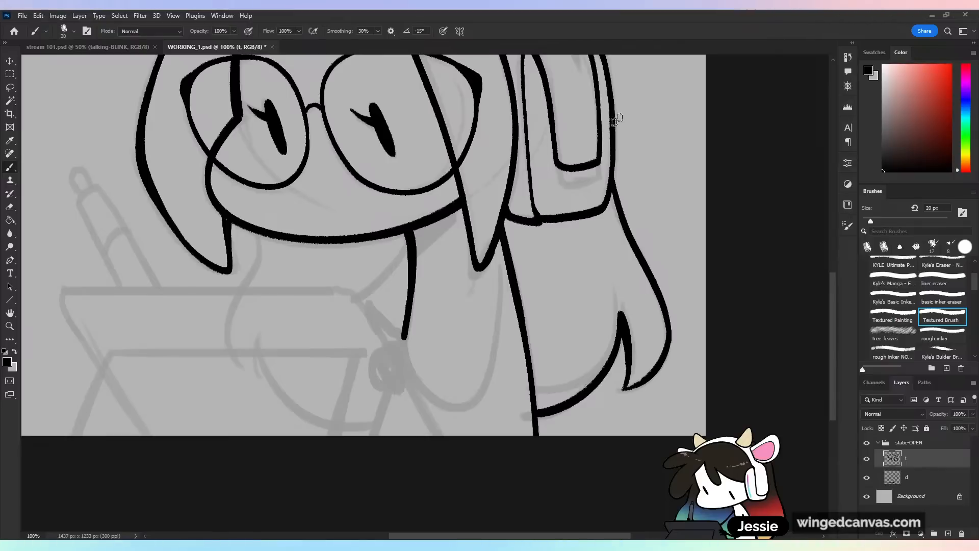
pyautogui.moveTo(414, 244); pyautogui.dragTo(454, 216)
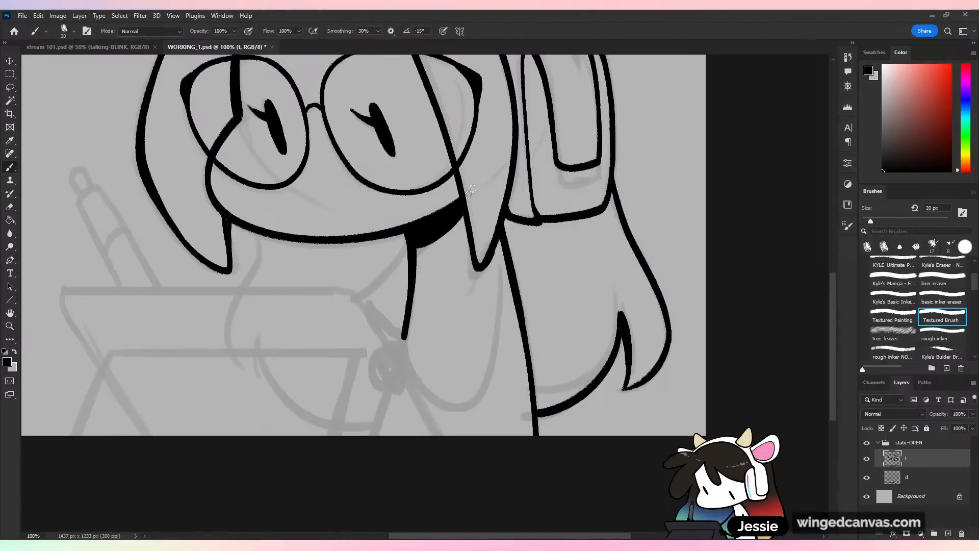
pyautogui.moveTo(599, 251); pyautogui.dragTo(684, 240)
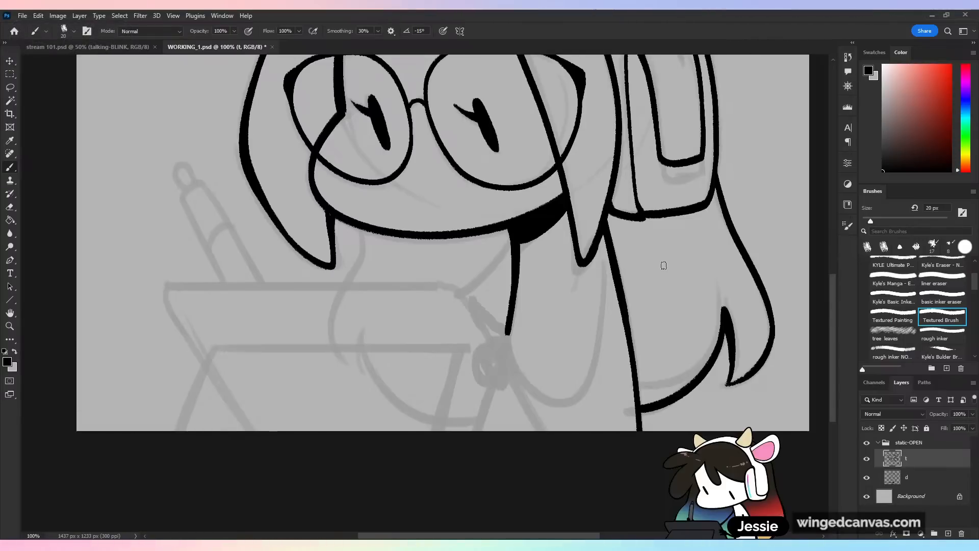
# - Set the brush smoothing to 0%, ink the hand as a solid black shape and draw the arm's curved lower outline
pyautogui.moveTo(477, 302)
pyautogui.mouseDown()
pyautogui.moveTo(507, 344)
pyautogui.moveTo(472, 343)
pyautogui.moveTo(478, 337)
pyautogui.moveTo(482, 377)
pyautogui.moveTo(505, 339)
pyautogui.moveTo(497, 357)
pyautogui.mouseUp()
pyautogui.click(377, 31)
pyautogui.moveTo(379, 43); pyautogui.dragTo(331, 69)
pyautogui.click(647, 38)
pyautogui.moveTo(482, 349)
pyautogui.mouseDown()
pyautogui.moveTo(471, 369)
pyautogui.moveTo(497, 370)
pyautogui.moveTo(485, 361)
pyautogui.mouseUp()
pyautogui.moveTo(510, 327)
pyautogui.mouseDown()
pyautogui.moveTo(503, 368)
pyautogui.moveTo(551, 373)
pyautogui.moveTo(554, 401)
pyautogui.moveTo(600, 257)
pyautogui.mouseUp()
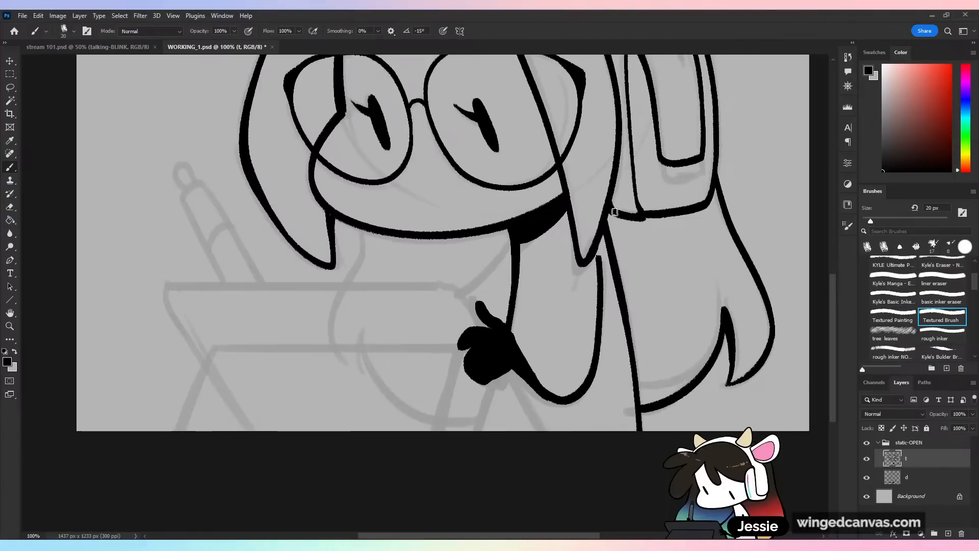
# - Redraw the arm's back edge as one curve from the rounded elbow up to beside the right bang's tip
pyautogui.hotkey('ctrl', 'z')
pyautogui.moveTo(560, 403); pyautogui.dragTo(600, 257)
pyautogui.hotkey('ctrl', 'z')
pyautogui.hotkey('ctrl', 'z')
pyautogui.moveTo(528, 369); pyautogui.dragTo(578, 400)
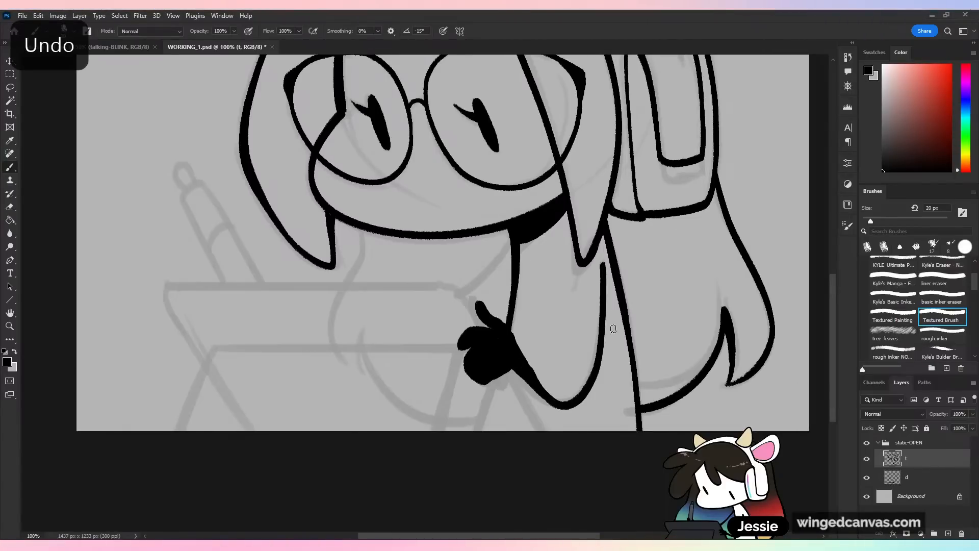
pyautogui.hotkey('ctrl', '-')
pyautogui.hotkey('ctrl', '-')
pyautogui.hotkey('ctrl', '+')
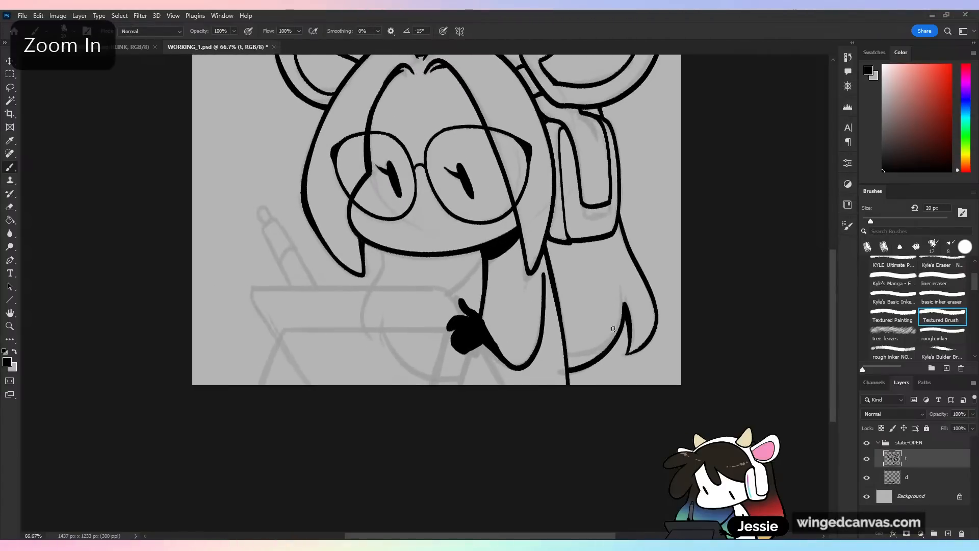
pyautogui.hotkey('ctrl', '+')
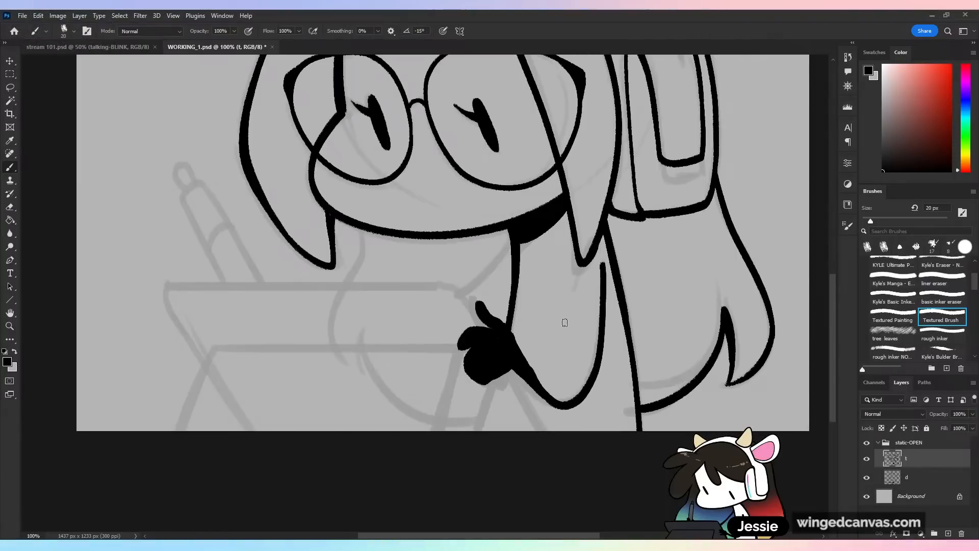
# - Set the brush smoothing to 23% and ink the tablet's right side behind the hand, its straight top edge and both rounded corners
pyautogui.moveTo(378, 31); pyautogui.dragTo(396, 43)
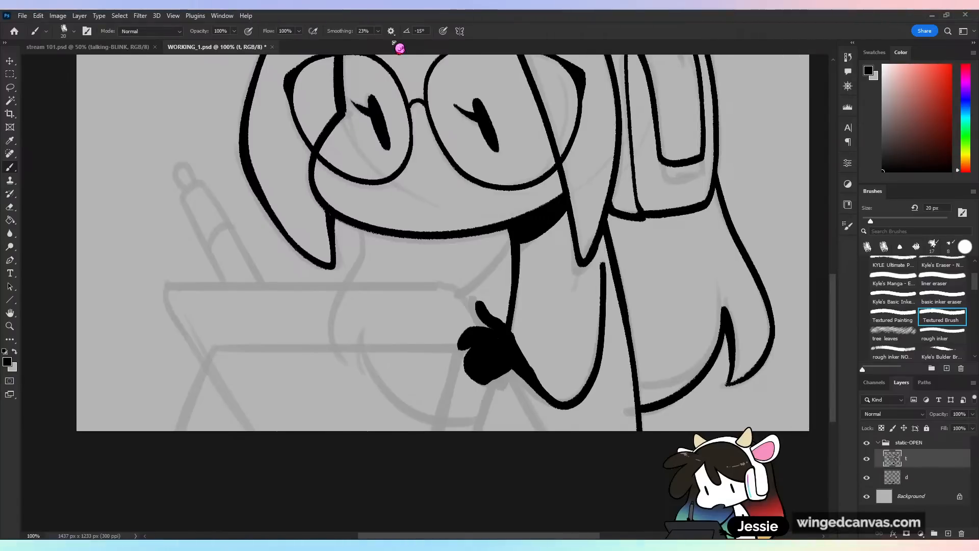
pyautogui.moveTo(449, 287)
pyautogui.mouseDown()
pyautogui.moveTo(482, 328)
pyautogui.moveTo(453, 286)
pyautogui.moveTo(484, 326)
pyautogui.mouseUp()
pyautogui.hotkey('ctrl', 'z')
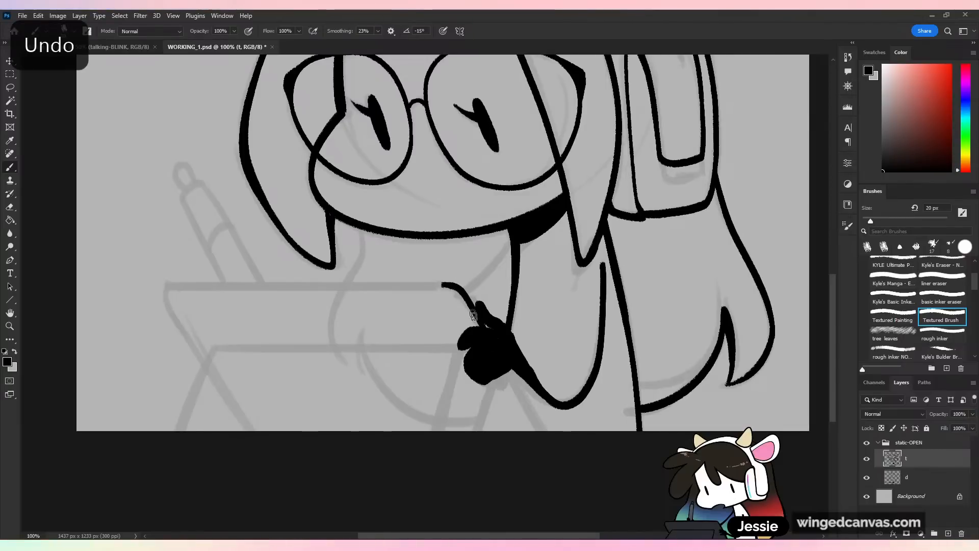
pyautogui.moveTo(509, 372); pyautogui.dragTo(555, 457)
pyautogui.moveTo(734, 331); pyautogui.dragTo(892, 367)
pyautogui.moveTo(606, 322); pyautogui.dragTo(333, 392)
# - Ink the tablet's slanted left side from the rounded corner down to the sketched stand, redoing the stroke until it is straight
pyautogui.moveTo(338, 323)
pyautogui.mouseDown()
pyautogui.moveTo(342, 376)
pyautogui.moveTo(363, 410)
pyautogui.mouseUp()
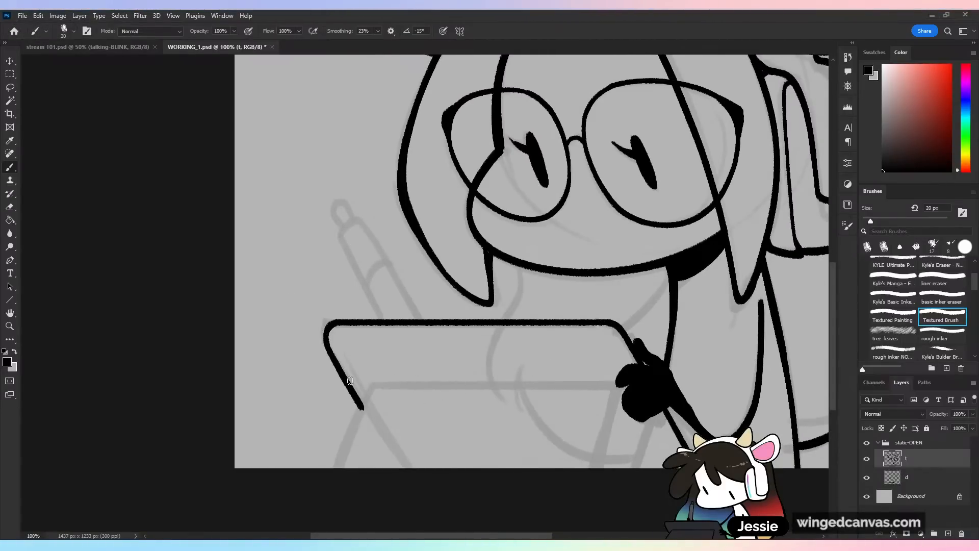
pyautogui.hotkey('ctrl', 'z')
pyautogui.moveTo(327, 345); pyautogui.dragTo(366, 403)
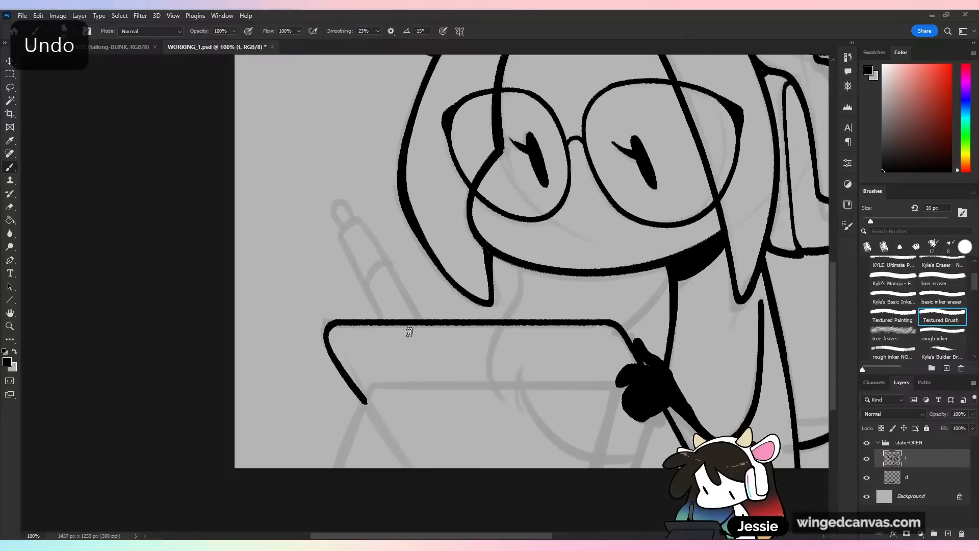
pyautogui.hotkey('ctrl', 'z')
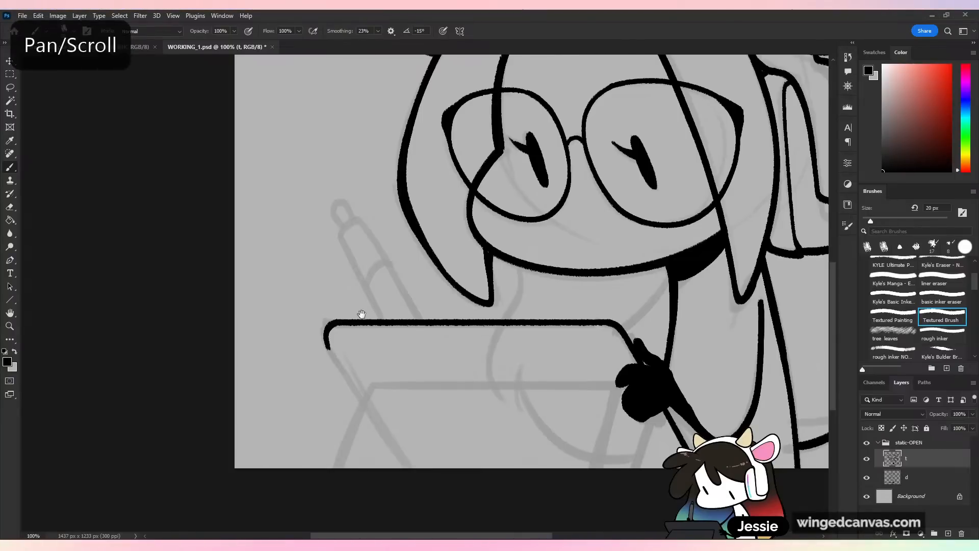
pyautogui.moveTo(341, 324); pyautogui.dragTo(396, 241)
pyautogui.hotkey('ctrl', '=')
pyautogui.hotkey('ctrl', '=')
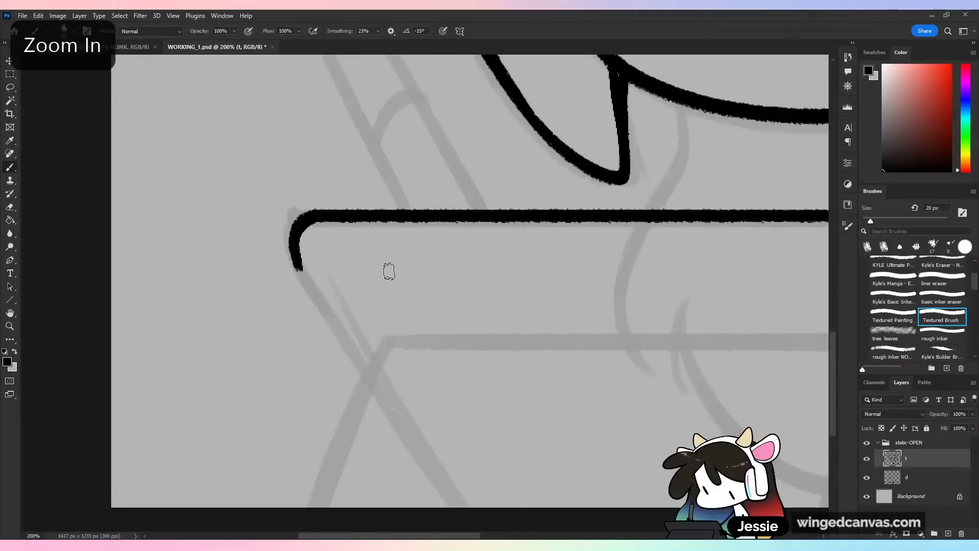
pyautogui.moveTo(299, 265); pyautogui.dragTo(374, 382)
pyautogui.hotkey('ctrl', '-')
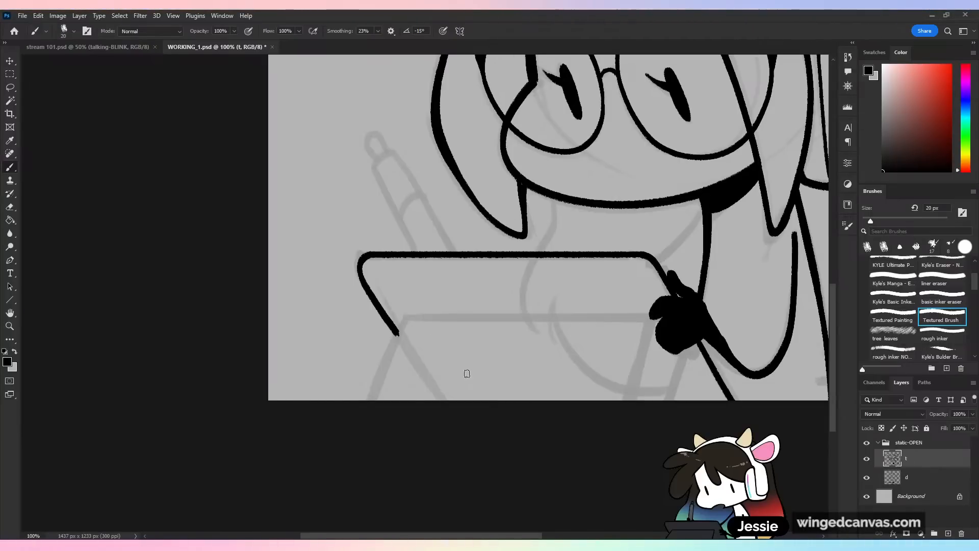
# - Ink the stand in front of the tablet with straight slanted sides and a top edge that has a raised central tab
pyautogui.moveTo(440, 318); pyautogui.dragTo(394, 407)
pyautogui.hotkey('ctrl', 'z')
pyautogui.moveTo(442, 317); pyautogui.dragTo(402, 394)
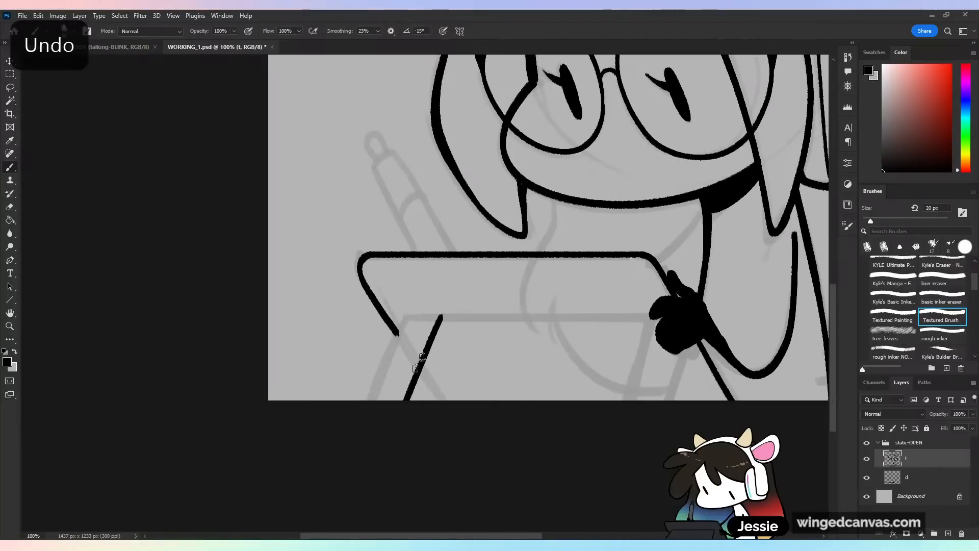
pyautogui.keyDown('shift'); pyautogui.click(478, 315); pyautogui.keyUp('shift')
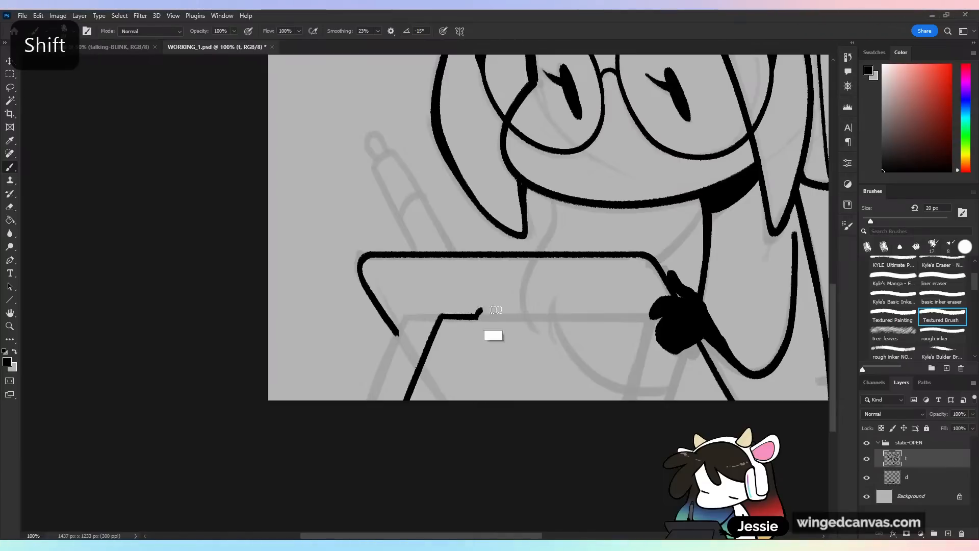
pyautogui.keyDown('shift'); pyautogui.click(480, 309); pyautogui.keyUp('shift')
pyautogui.keyDown('shift'); pyautogui.click(567, 309); pyautogui.keyUp('shift')
pyautogui.keyDown('shift'); pyautogui.click(569, 316); pyautogui.keyUp('shift')
pyautogui.keyDown('shift'); pyautogui.click(620, 318); pyautogui.keyUp('shift')
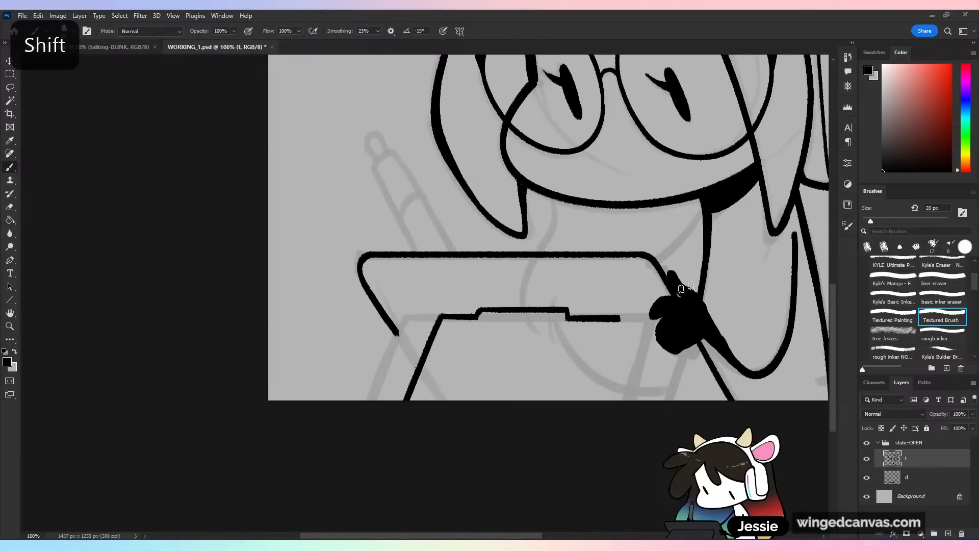
pyautogui.keyDown('shift'); pyautogui.click(581, 465); pyautogui.keyUp('shift')
# - Extend the tablet's left side down to meet the stand's edge and save the document
pyautogui.moveTo(396, 333); pyautogui.dragTo(414, 364)
pyautogui.hotkey('ctrl', 'z')
pyautogui.moveTo(391, 327); pyautogui.dragTo(415, 363)
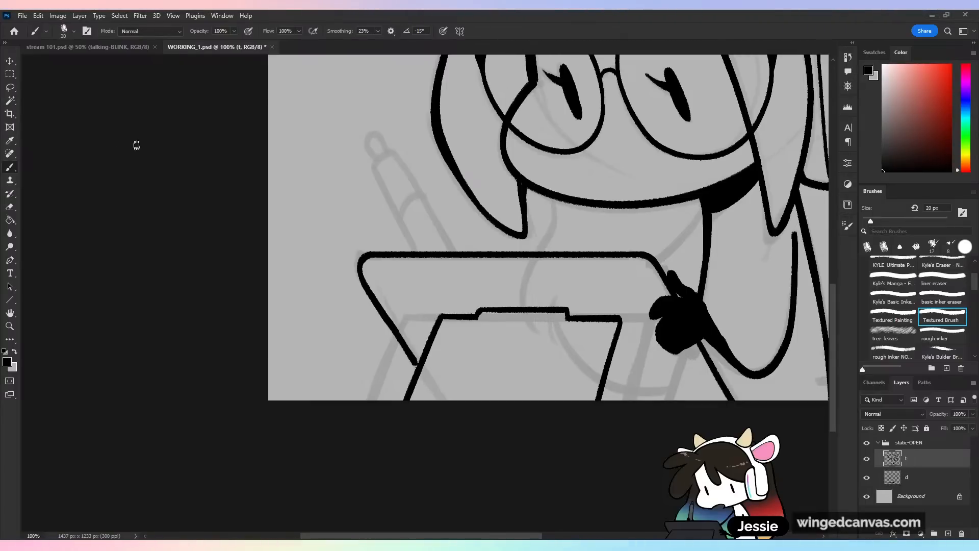
pyautogui.hotkey('ctrl', 's')
# - Widen the stand by lengthening its top edge, redrawing its right side farther out and extending the raised tab to match
pyautogui.hotkey('ctrl', 'z')
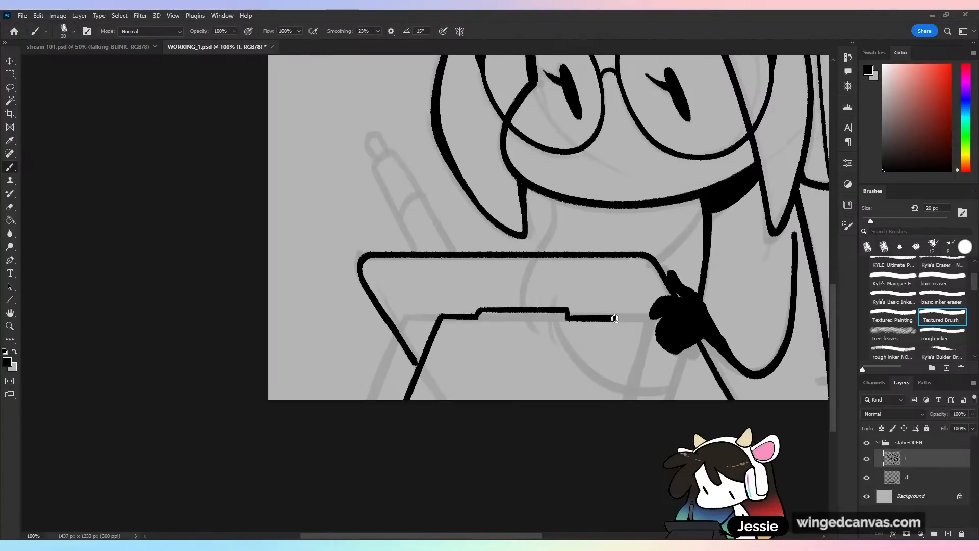
pyautogui.keyDown('shift'); pyautogui.click(637, 317); pyautogui.keyUp('shift')
pyautogui.keyDown('shift'); pyautogui.click(622, 412); pyautogui.keyUp('shift')
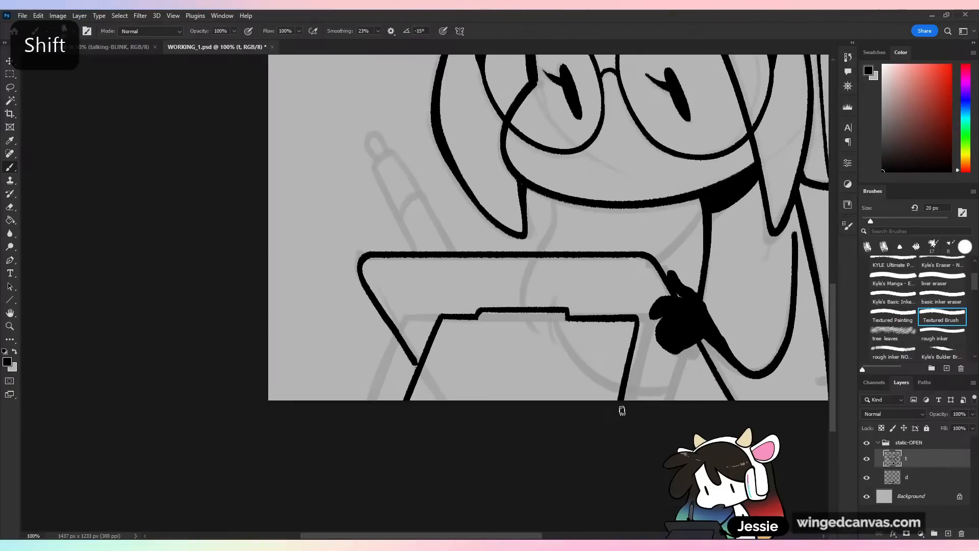
pyautogui.moveTo(569, 309); pyautogui.dragTo(579, 320)
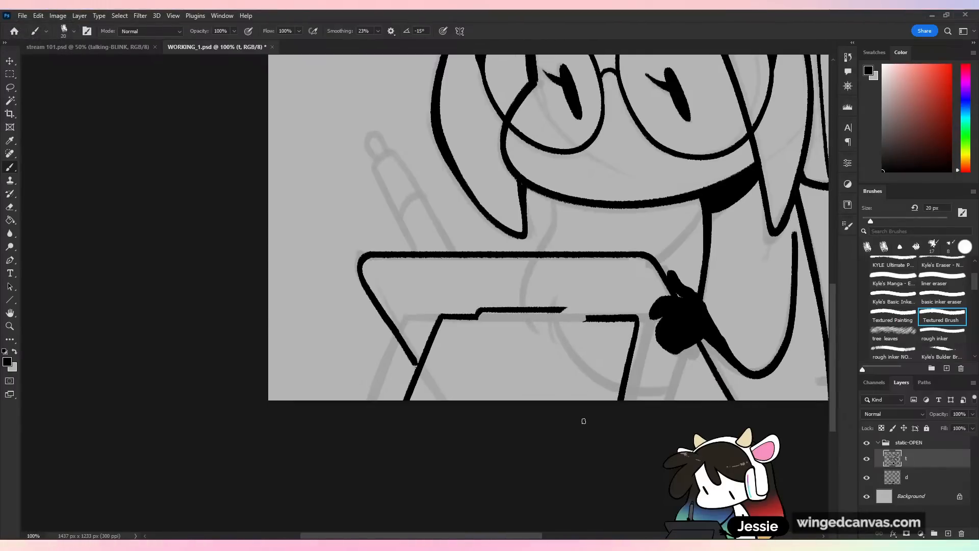
pyautogui.click(564, 310)
pyautogui.keyDown('shift'); pyautogui.click(582, 313); pyautogui.keyUp('shift')
pyautogui.hotkey('ctrl', 'z')
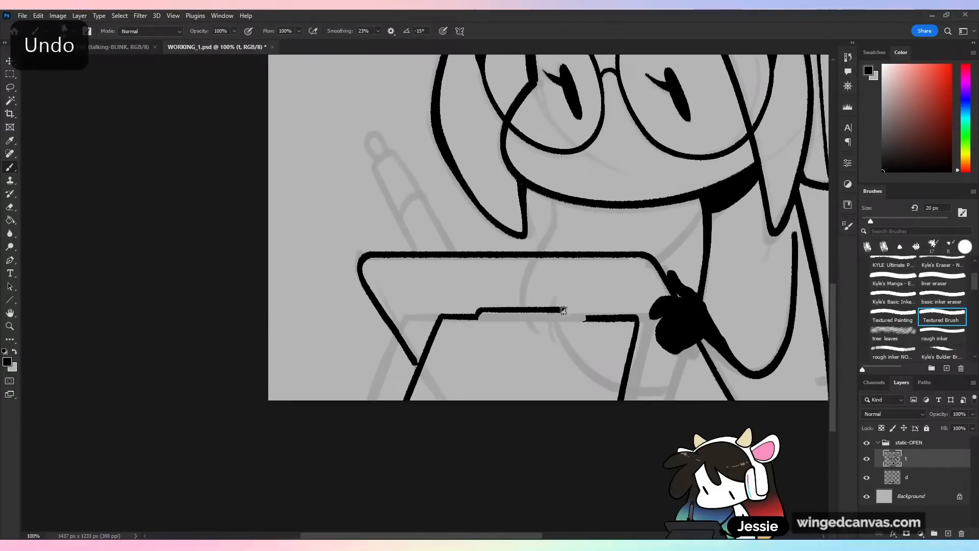
pyautogui.keyDown('shift'); pyautogui.click(585, 309); pyautogui.keyUp('shift')
pyautogui.keyDown('shift'); pyautogui.click(586, 319); pyautogui.keyUp('shift')
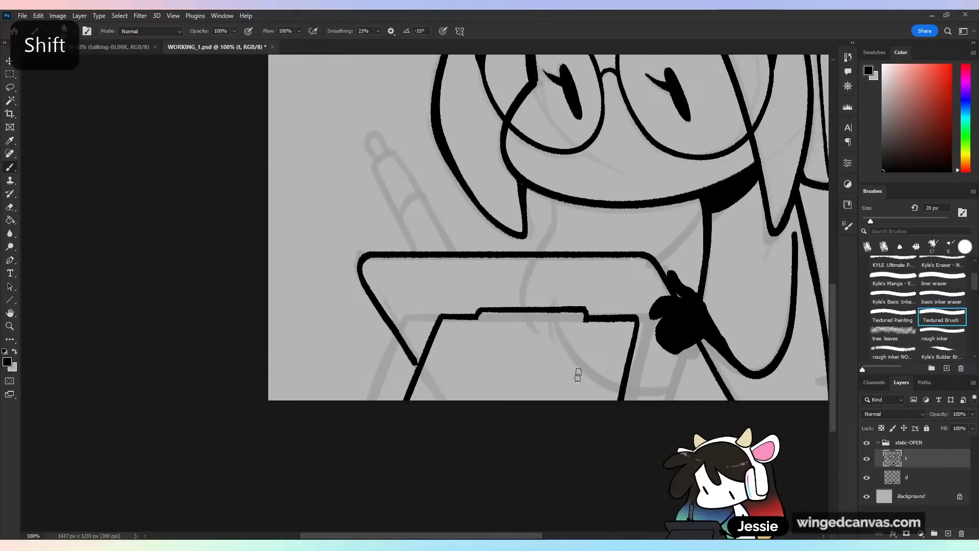
# - Save the document and review the whole drawing's proportions
pyautogui.hotkey('ctrl', '-')
pyautogui.hotkey('ctrl', 's')
pyautogui.hotkey('ctrl', '-')
pyautogui.hotkey('ctrl', 'shift', 'h')
pyautogui.hotkey('ctrl', 'shift', 'h')
pyautogui.hotkey('ctrl', '+')
pyautogui.hotkey('ctrl', '+')
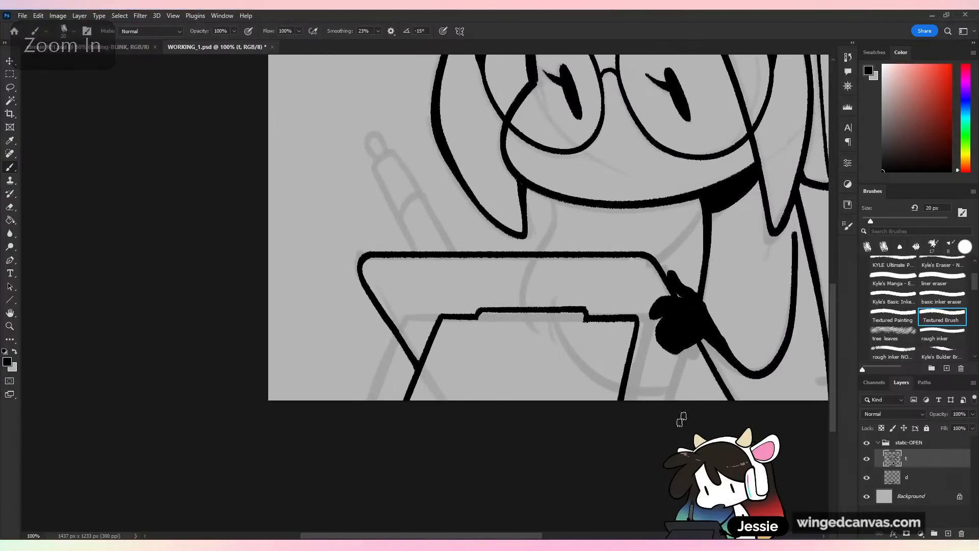
pyautogui.hotkey('ctrl', '-')
pyautogui.hotkey('ctrl', '+')
pyautogui.moveTo(407, 287)
pyautogui.mouseDown()
pyautogui.moveTo(426, 353)
pyautogui.moveTo(425, 322)
pyautogui.moveTo(431, 334)
pyautogui.moveTo(556, 325)
pyautogui.moveTo(636, 300)
pyautogui.moveTo(631, 295)
pyautogui.moveTo(637, 305)
pyautogui.mouseUp()
pyautogui.hotkey('ctrl', 'z')
pyautogui.hotkey('ctrl', 'z')
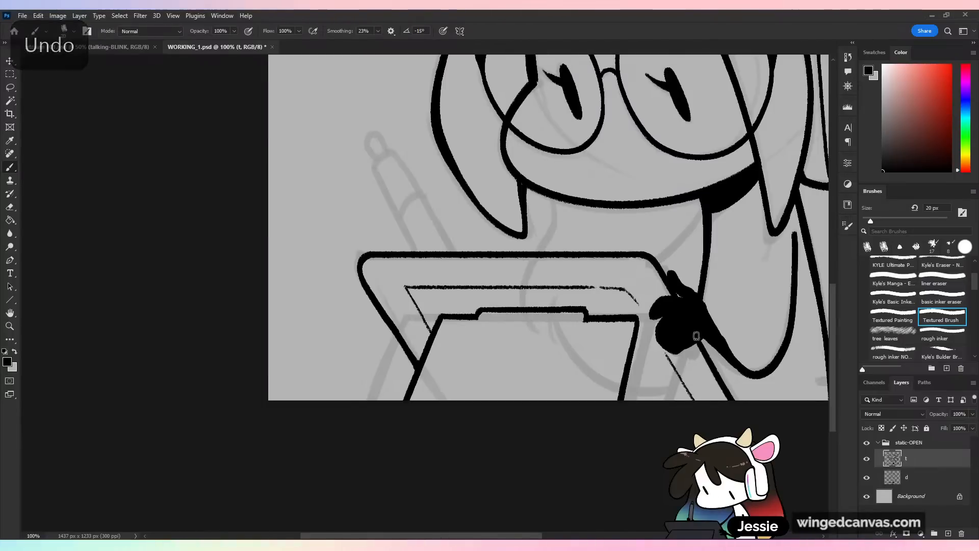
pyautogui.hotkey('ctrl', '-')
pyautogui.hotkey('ctrl', '-')
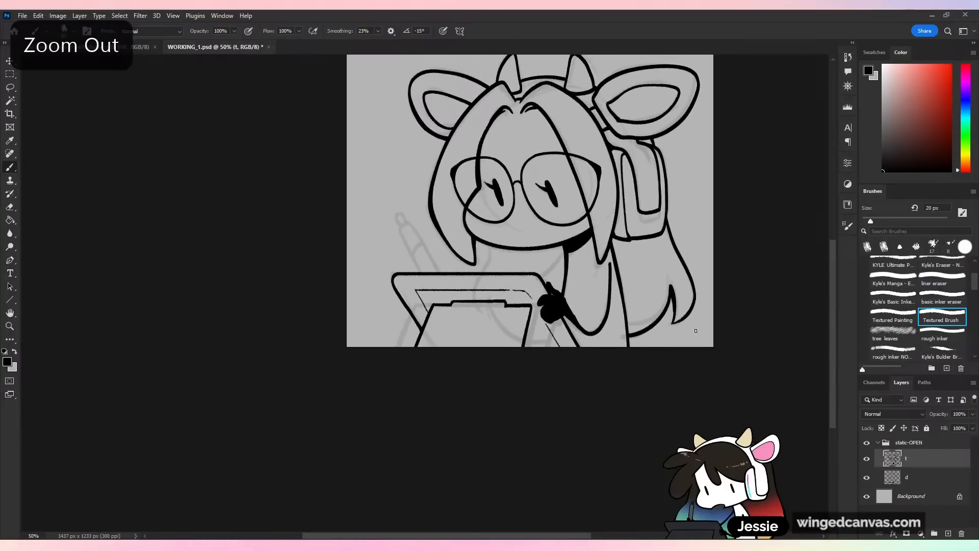
pyautogui.hotkey('ctrl', 'z')
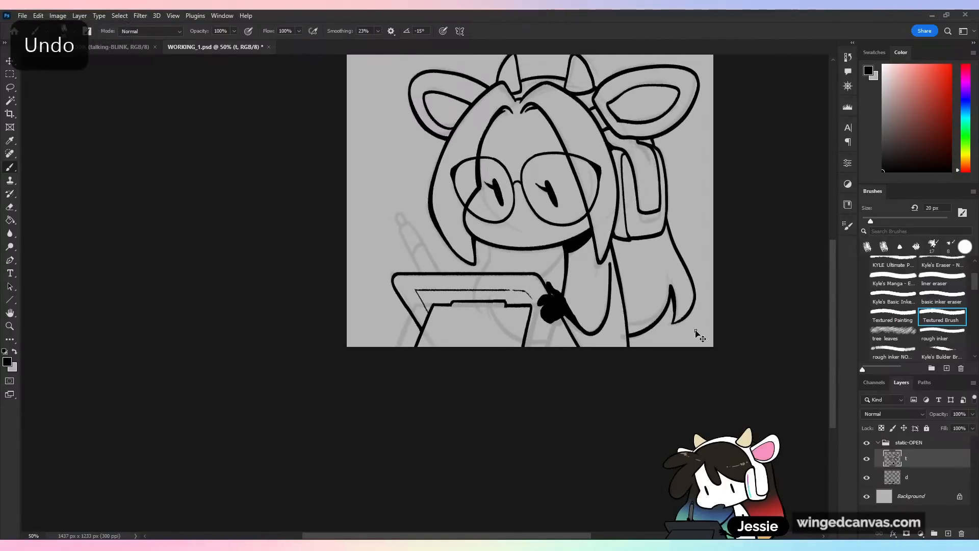
pyautogui.hotkey('ctrl', 'z')
pyautogui.hotkey('ctrl', 'z')
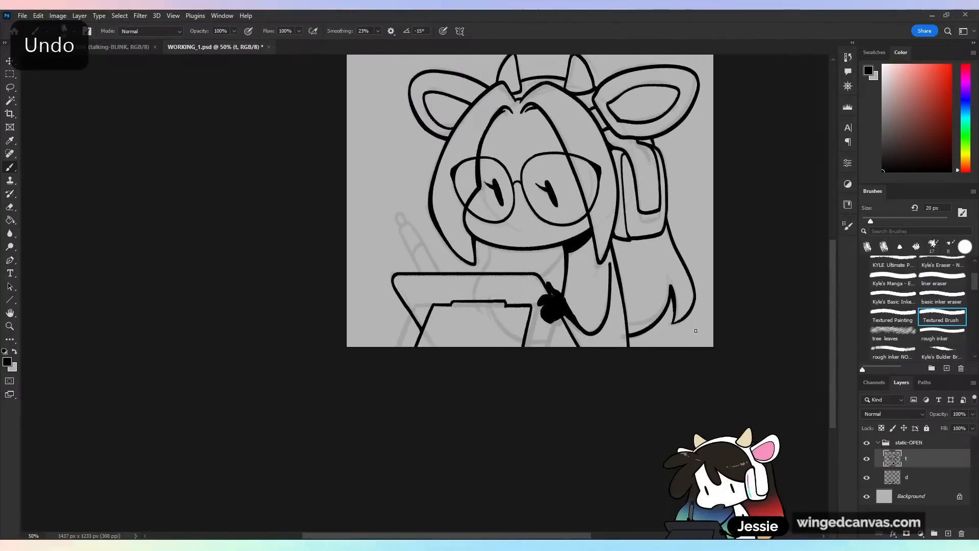
# - Ink a thin inset frame inside the stand with a left side, a top edge and a right side reaching the canvas bottom
pyautogui.hotkey('ctrl', '+')
pyautogui.hotkey('ctrl', '+')
pyautogui.moveTo(463, 353); pyautogui.dragTo(446, 403)
pyautogui.moveTo(463, 353); pyautogui.dragTo(586, 352)
pyautogui.hotkey('ctrl', 'z')
pyautogui.moveTo(463, 351); pyautogui.dragTo(581, 352)
pyautogui.keyDown('shift'); pyautogui.click(566, 435); pyautogui.keyUp('shift')
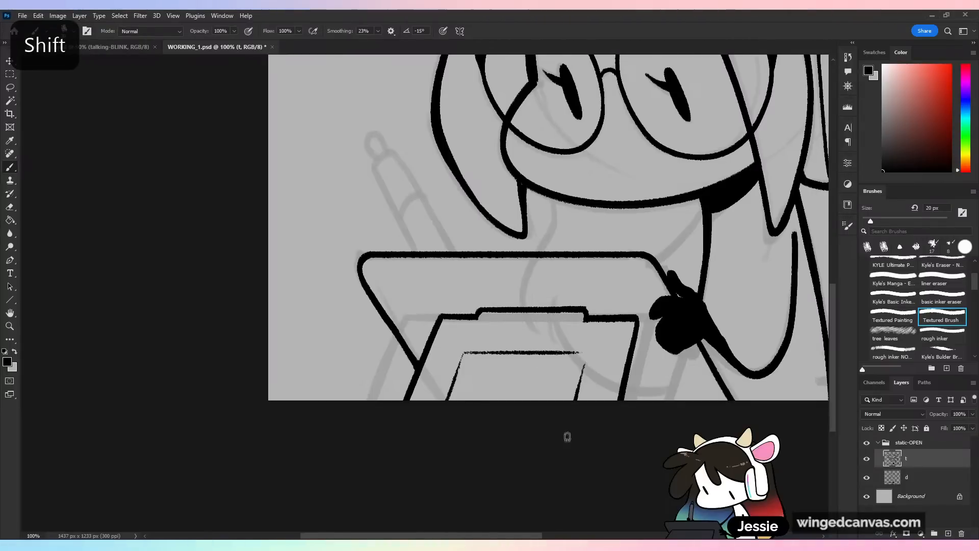
# - Ink the stylus behind the tablet with two long barrel sides, a curved grip band and a small rounded tip
pyautogui.moveTo(377, 166)
pyautogui.mouseDown()
pyautogui.moveTo(392, 156)
pyautogui.moveTo(454, 251)
pyautogui.mouseUp()
pyautogui.moveTo(377, 166); pyautogui.dragTo(420, 251)
pyautogui.moveTo(400, 207); pyautogui.dragTo(419, 202)
pyautogui.moveTo(373, 146); pyautogui.dragTo(389, 152)
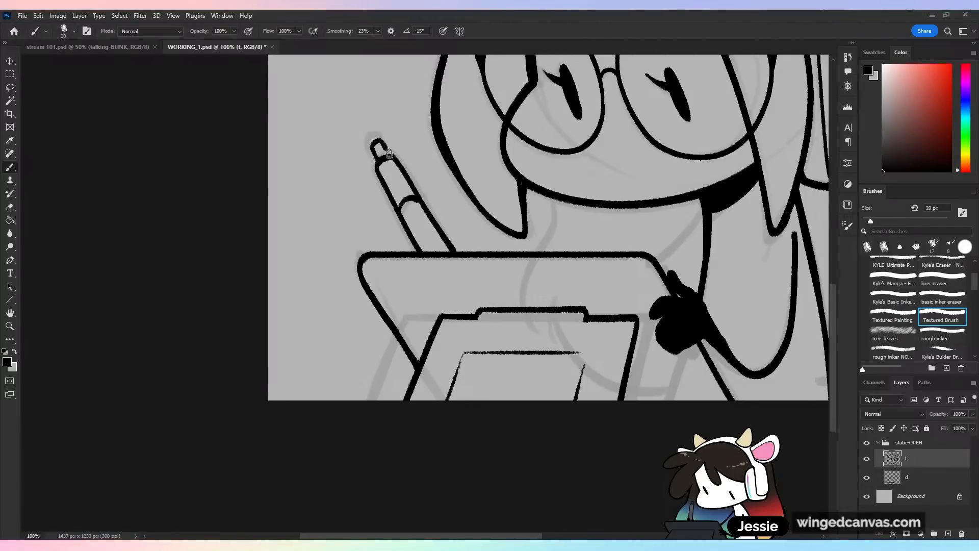
# - Ink the body's left edge as a short curve from under the chin to the tablet's top edge
pyautogui.hotkey('ctrl', '-')
pyautogui.hotkey('ctrl', '-')
pyautogui.hotkey('ctrl', '+')
pyautogui.hotkey('ctrl', '+')
pyautogui.moveTo(556, 198)
pyautogui.mouseDown()
pyautogui.moveTo(545, 252)
pyautogui.moveTo(544, 240)
pyautogui.mouseUp()
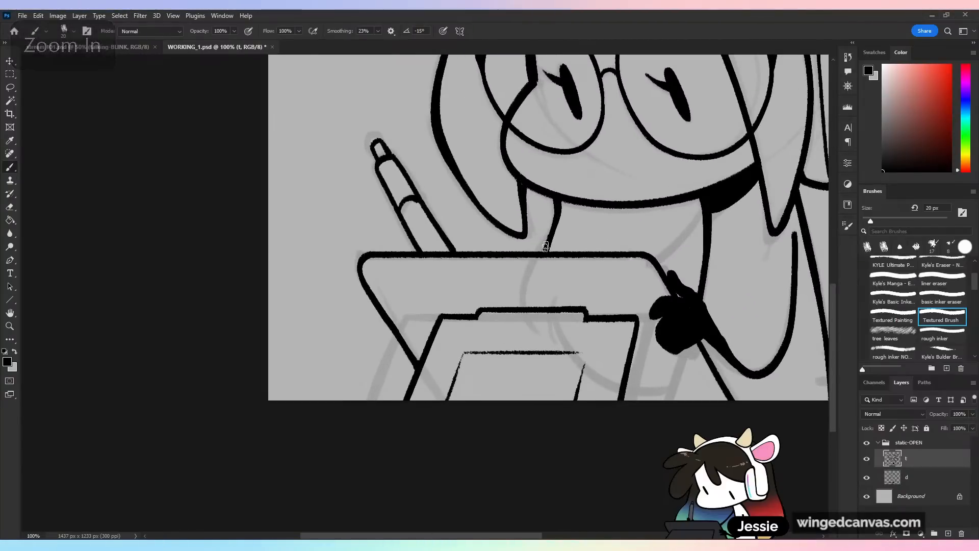
# - Hide the sketch layer d to show only the inked line art and save the document
pyautogui.hotkey('ctrl', '-')
pyautogui.hotkey('ctrl', '-')
pyautogui.moveTo(695, 309); pyautogui.dragTo(602, 309)
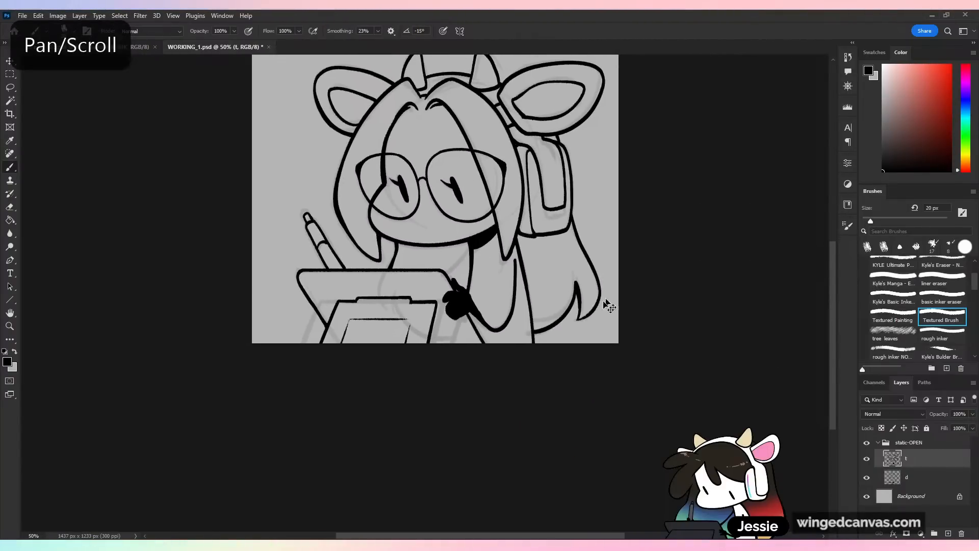
pyautogui.hotkey('ctrl', '+')
pyautogui.click(866, 477)
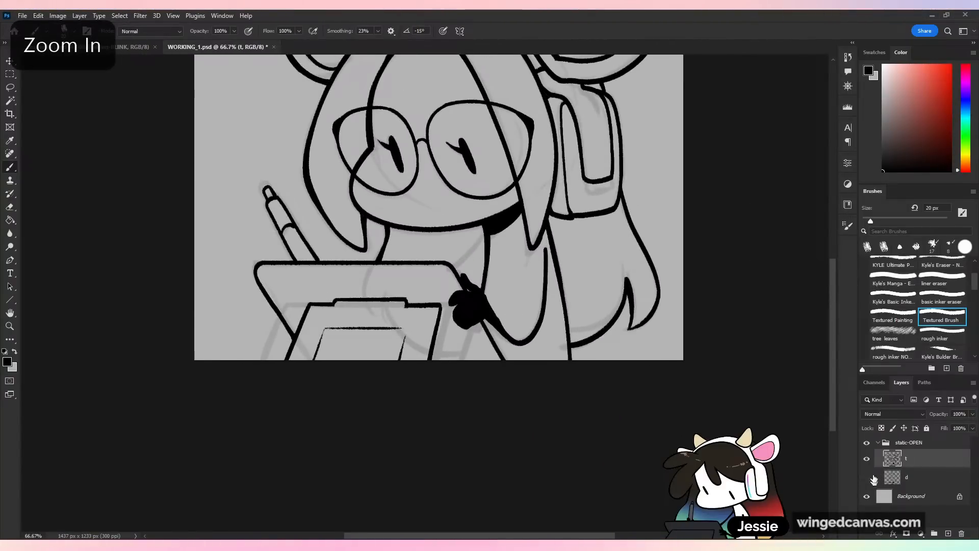
pyautogui.hotkey('ctrl', '-')
pyautogui.hotkey('ctrl', 's')
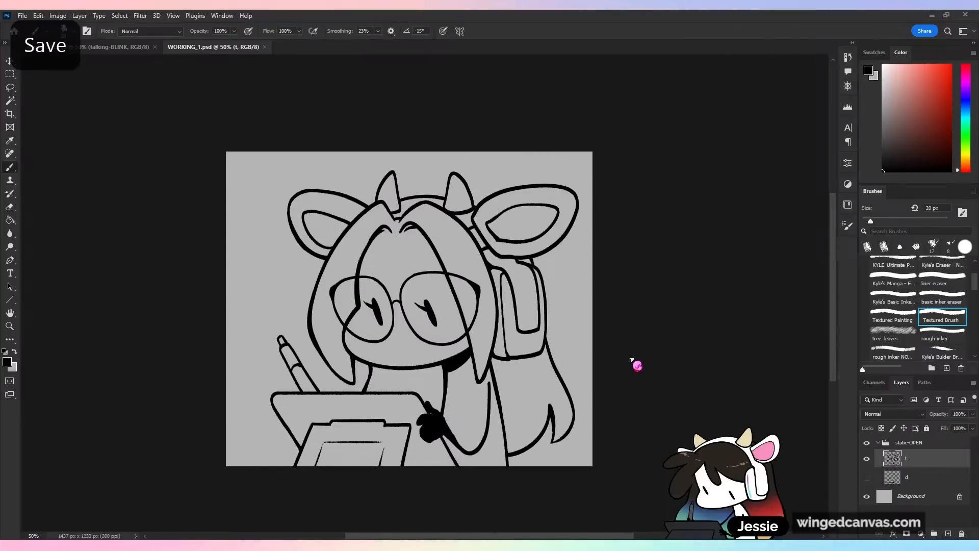
# - Thicken the outlines along both sides of the stylus barrel and save the document
pyautogui.hotkey('ctrl', '+')
pyautogui.moveTo(422, 365); pyautogui.dragTo(536, 284)
pyautogui.hotkey('ctrl', '+')
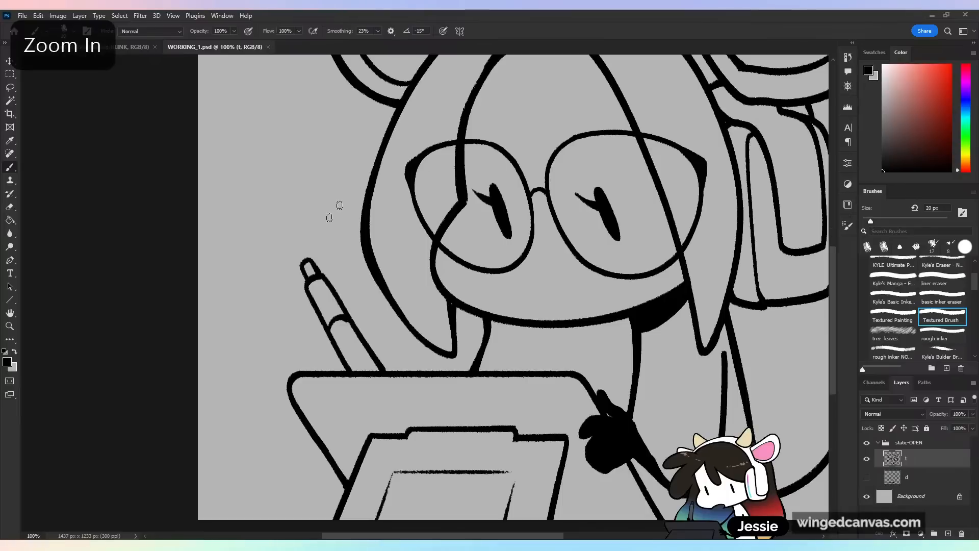
pyautogui.moveTo(316, 309); pyautogui.dragTo(332, 344)
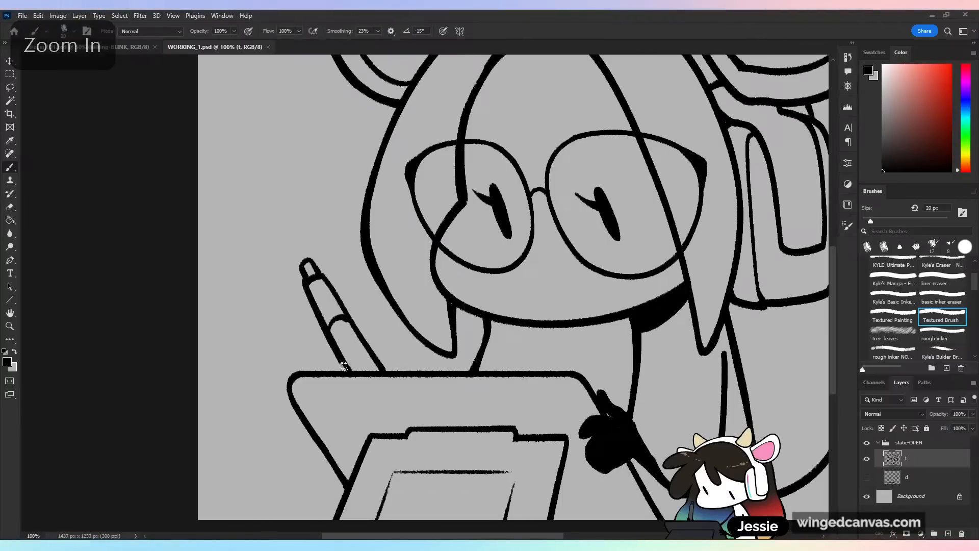
pyautogui.moveTo(321, 270); pyautogui.dragTo(383, 375)
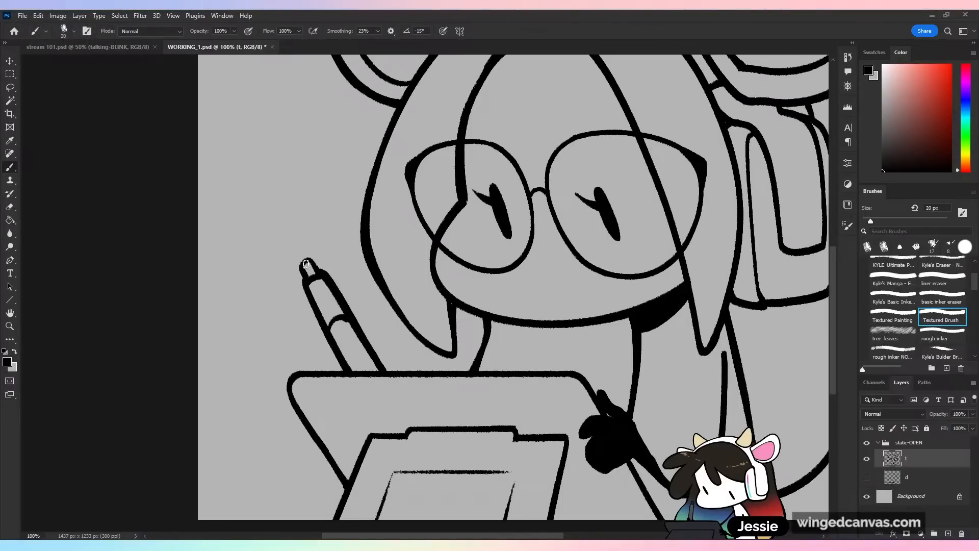
pyautogui.hotkey('ctrl', '-')
pyautogui.hotkey('ctrl', 's')
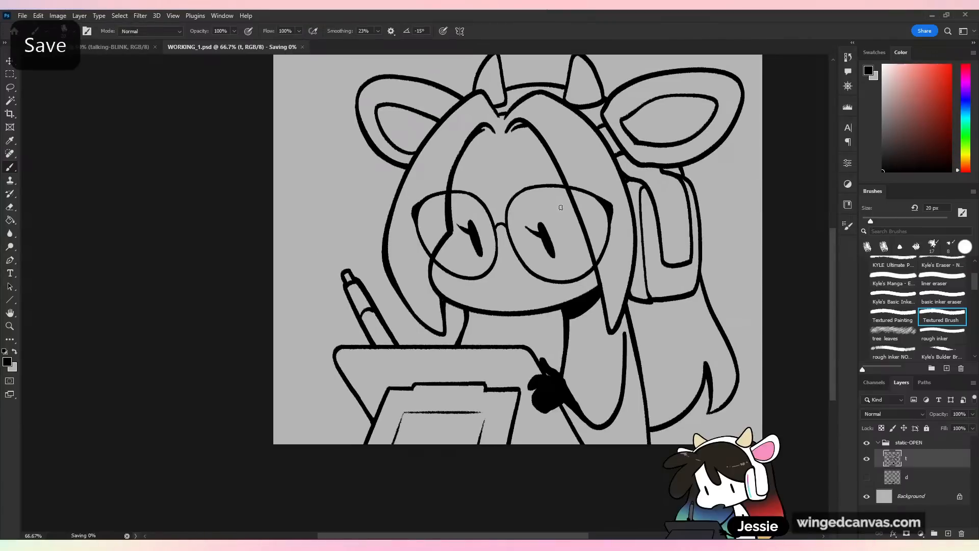
pyautogui.scroll(3, 319, 256)
pyautogui.hotkey('ctrl', '+')
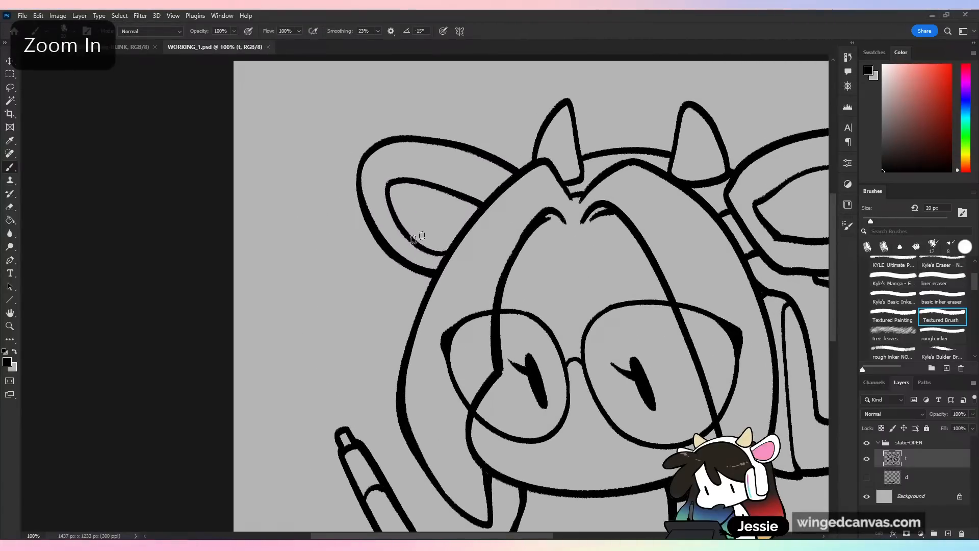
pyautogui.moveTo(276, 278); pyautogui.dragTo(278, 322)
pyautogui.moveTo(305, 278); pyautogui.dragTo(307, 317)
pyautogui.moveTo(307, 279); pyautogui.dragTo(340, 314)
pyautogui.moveTo(347, 270); pyautogui.dragTo(368, 294)
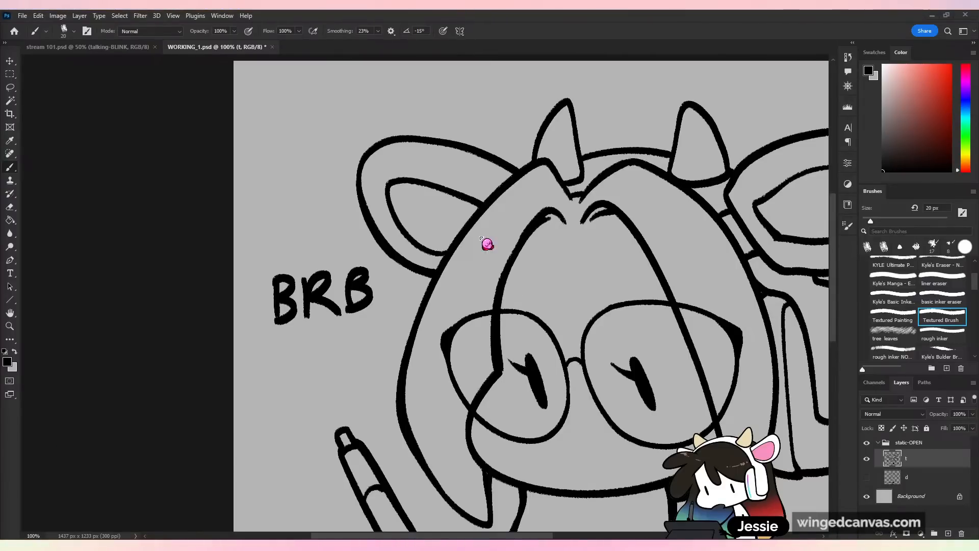
pyautogui.hotkey('ctrl', 'z')
pyautogui.hotkey('ctrl', 'z')
pyautogui.hotkey('ctrl', 'z')
pyautogui.hotkey('ctrl', 'z')
pyautogui.hotkey('ctrl', 'z')
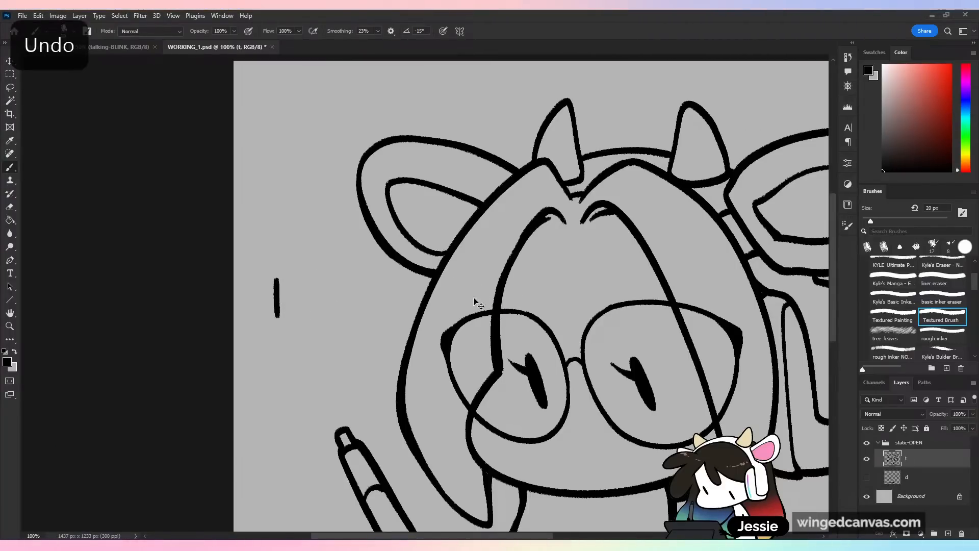
# - Save the document and thicken the tablet's top edge between the stylus and the body with a straight ink stroke
pyautogui.hotkey('ctrl', '-')
pyautogui.hotkey('ctrl', '-')
pyautogui.hotkey('ctrl', '-')
pyautogui.moveTo(672, 345); pyautogui.dragTo(534, 288)
pyautogui.hotkey('ctrl', '+')
pyautogui.hotkey('ctrl', 's')
pyautogui.moveTo(607, 265); pyautogui.dragTo(718, 204)
pyautogui.hotkey('ctrl', '+')
pyautogui.hotkey('ctrl', '+')
pyautogui.moveTo(465, 339); pyautogui.dragTo(715, 240)
pyautogui.moveTo(390, 260); pyautogui.dragTo(577, 267)
pyautogui.hotkey('ctrl', 'z')
pyautogui.moveTo(390, 268); pyautogui.dragTo(568, 275)
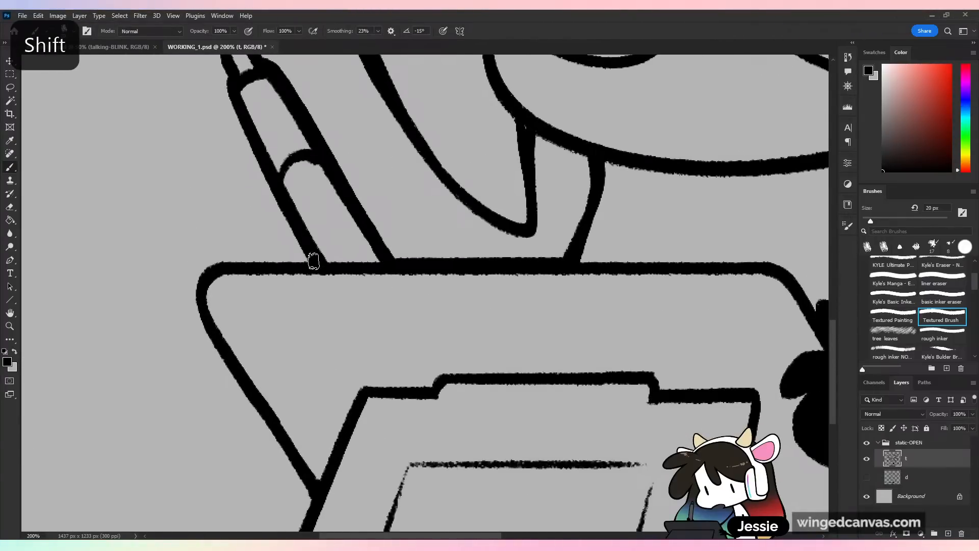
# - Rework the tablet outline with a stroke starting at the base of the stylus and save the document
pyautogui.moveTo(313, 262); pyautogui.dragTo(218, 287)
pyautogui.hotkey('ctrl', 'z')
pyautogui.moveTo(312, 262)
pyautogui.mouseDown()
pyautogui.moveTo(208, 285)
pyautogui.moveTo(213, 267)
pyautogui.moveTo(197, 300)
pyautogui.moveTo(212, 327)
pyautogui.moveTo(206, 336)
pyautogui.moveTo(202, 323)
pyautogui.moveTo(325, 499)
pyautogui.mouseUp()
pyautogui.hotkey('ctrl', '-')
pyautogui.hotkey('ctrl', '-')
pyautogui.hotkey('ctrl', '-')
pyautogui.hotkey('ctrl', 's')
pyautogui.press('space')
pyautogui.moveTo(663, 387); pyautogui.dragTo(549, 469)
pyautogui.hotkey('ctrl', 's')
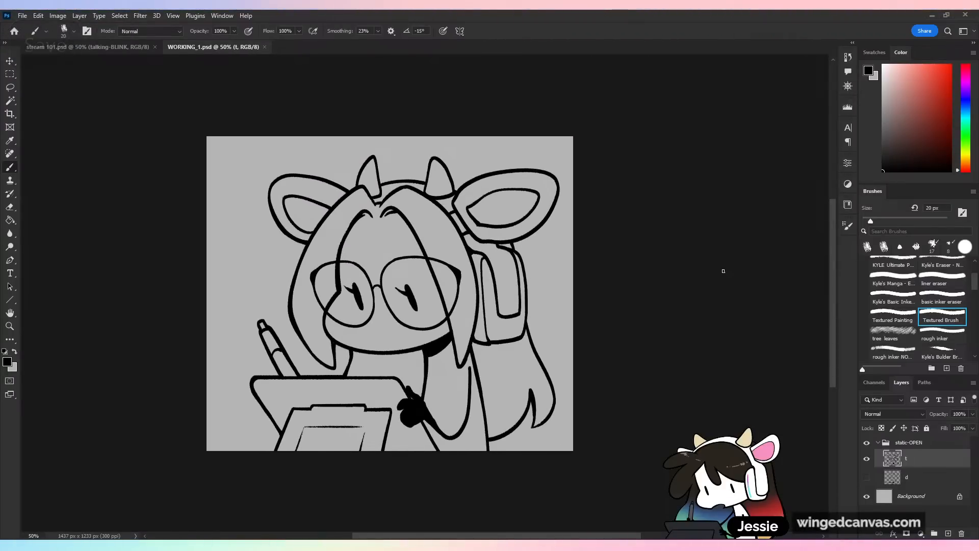
# - Select the character's silhouette by picking the empty surroundings with the Magic Wand, expanding that selection by 2 pixels and inverting it
pyautogui.press('w')
pyautogui.click(558, 306)
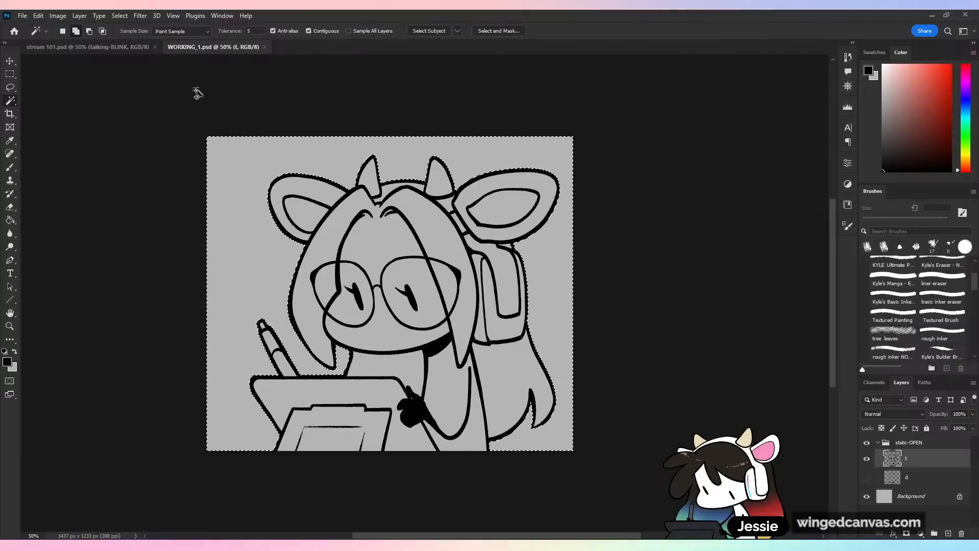
pyautogui.click(120, 16)
pyautogui.moveTo(145, 169)
pyautogui.click(248, 198)
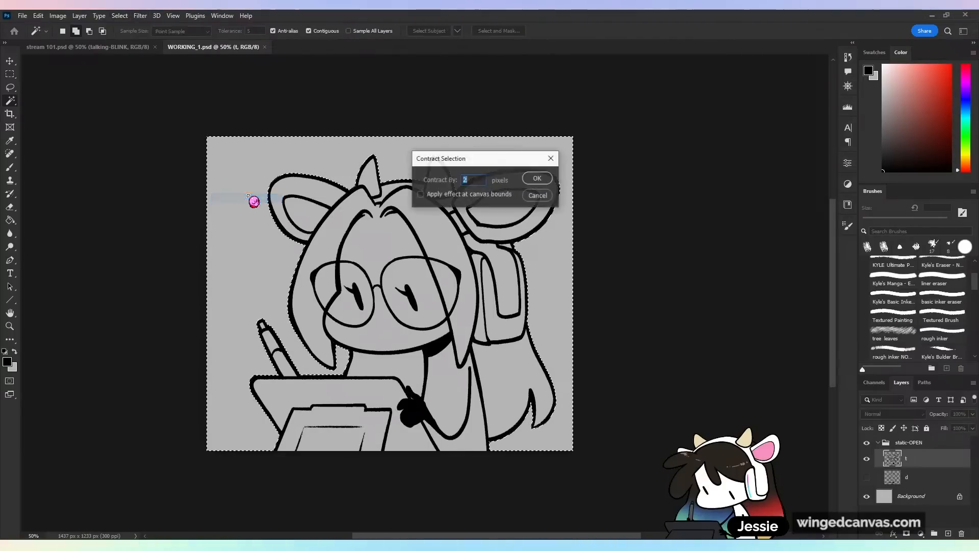
pyautogui.click(555, 199)
pyautogui.click(120, 15)
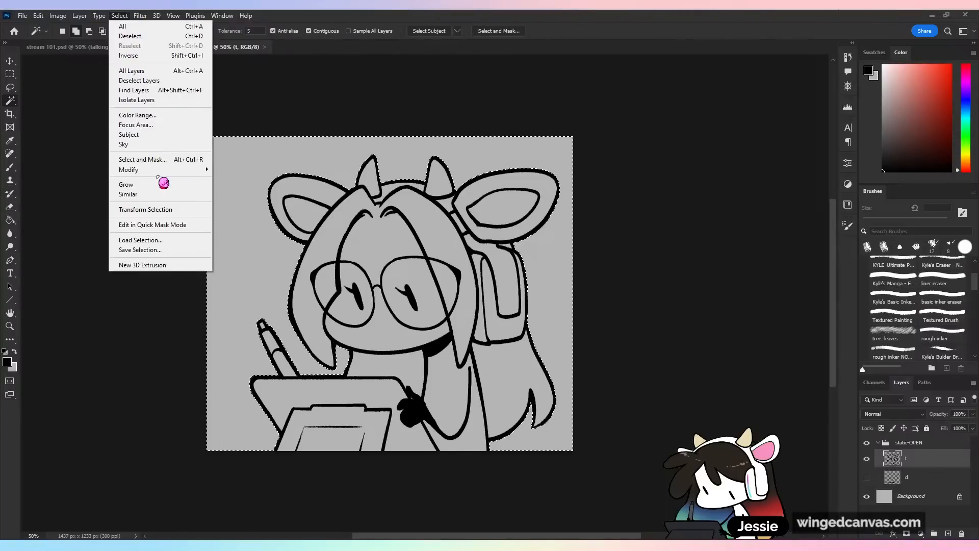
pyautogui.moveTo(163, 170)
pyautogui.click(240, 188)
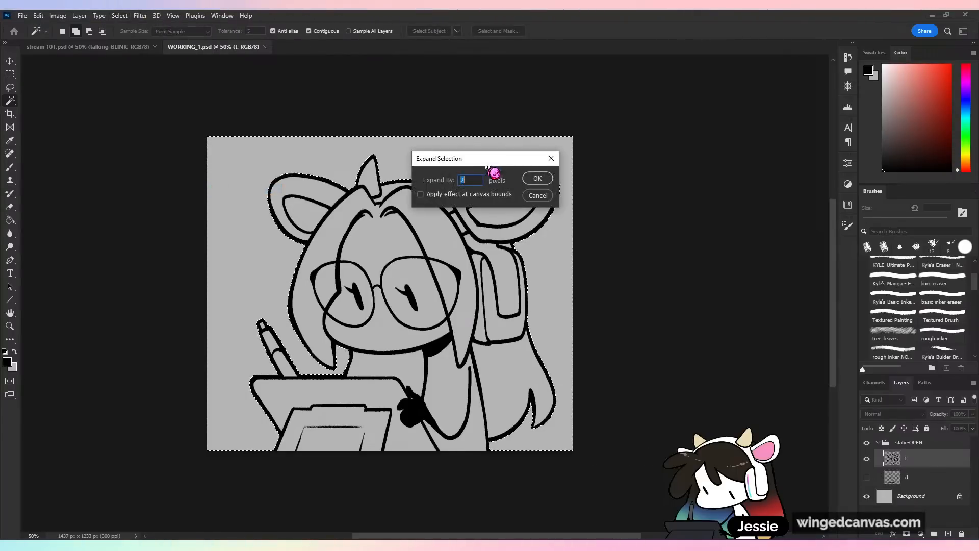
pyautogui.click(536, 177)
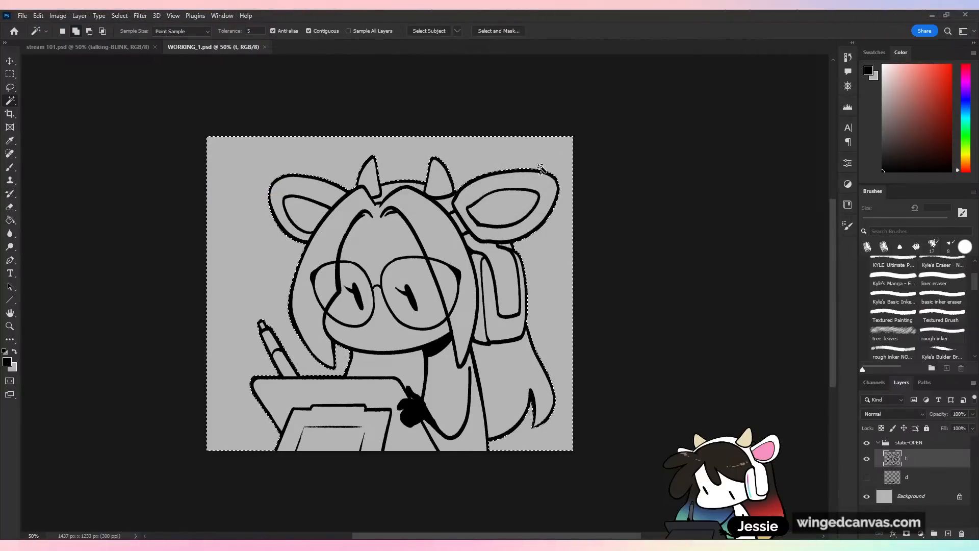
pyautogui.press('g')
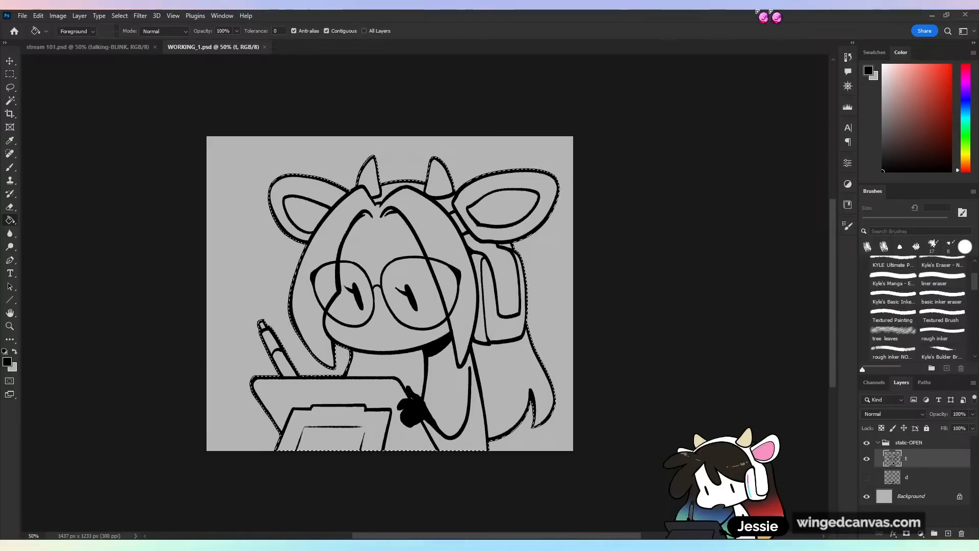
# - Switch to stream 101.psd and compare the silent and talking expression groups with open and blinking eyes, ending back in WORKING_1.psd
pyautogui.click(122, 48)
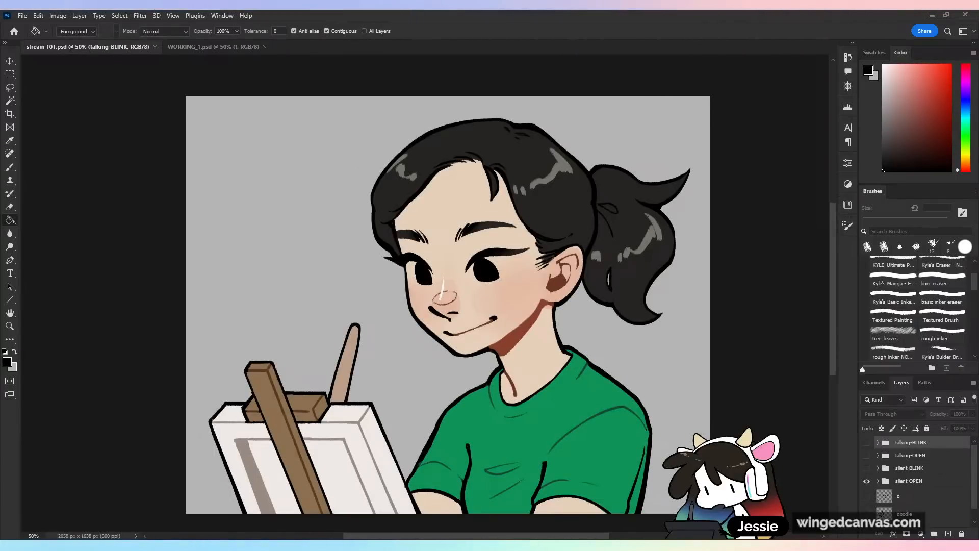
pyautogui.click(867, 480)
pyautogui.click(866, 455)
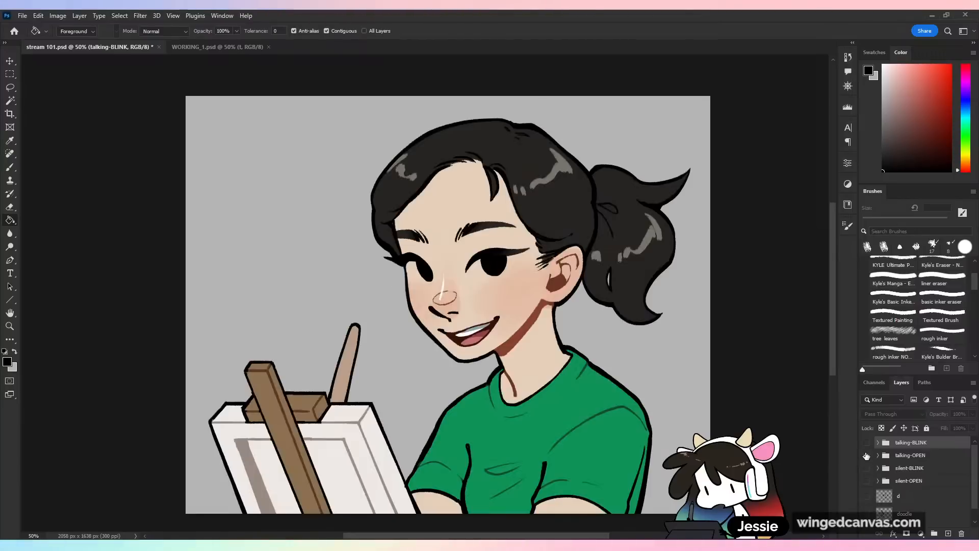
pyautogui.click(866, 455)
pyautogui.click(866, 443)
pyautogui.click(866, 442)
pyautogui.click(866, 468)
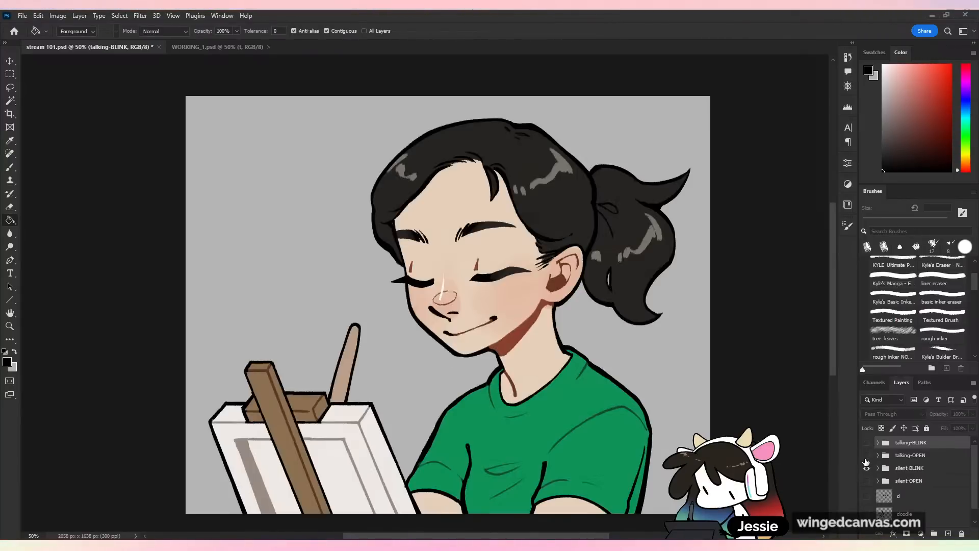
pyautogui.click(866, 468)
pyautogui.click(866, 455)
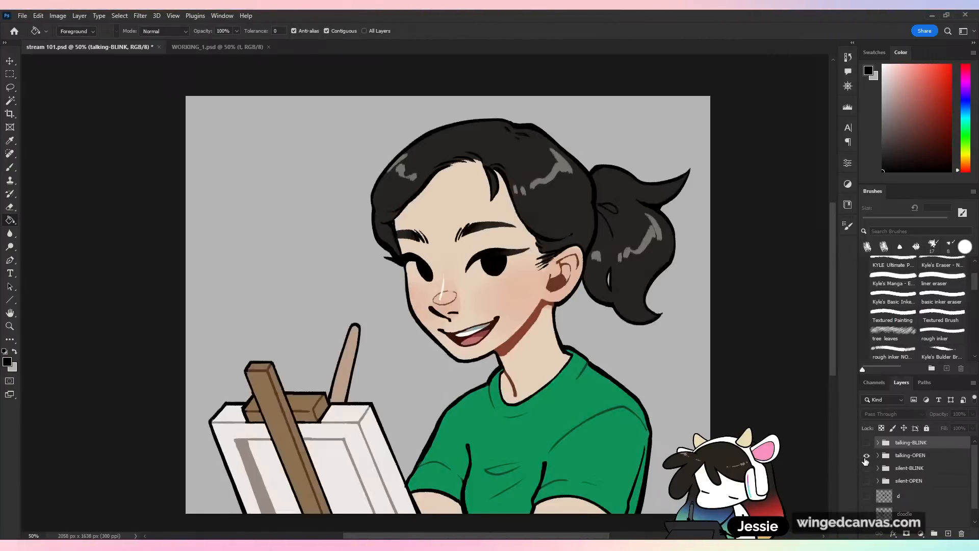
pyautogui.click(217, 47)
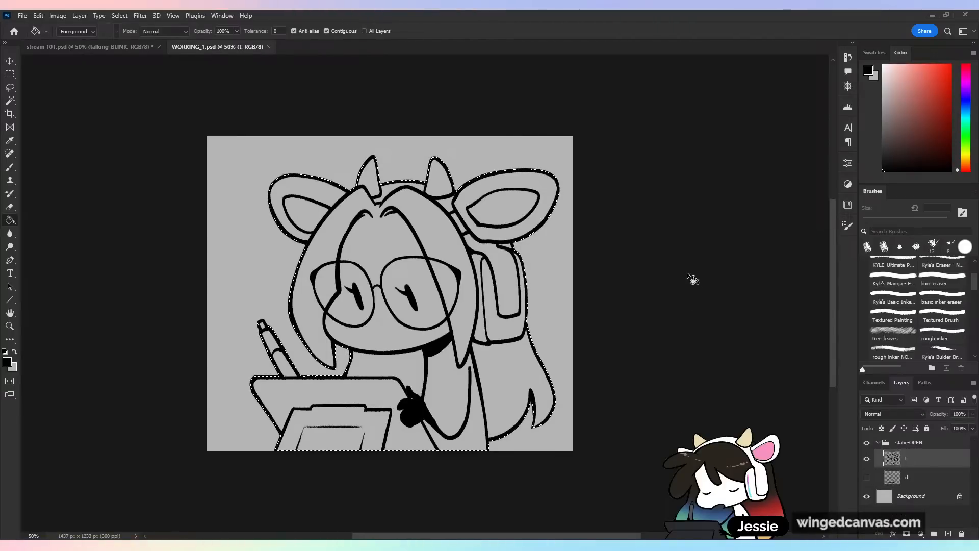
# - Add a layer named c between layers t and d, fill the selected silhouette with white on it and deselect
pyautogui.moveTo(891, 75); pyautogui.dragTo(850, 23)
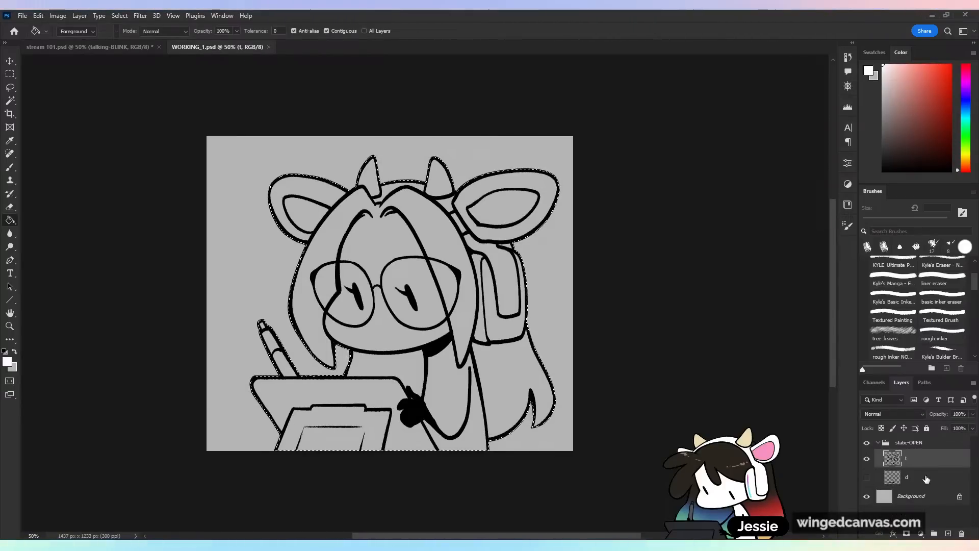
pyautogui.click(922, 477)
pyautogui.click(947, 534)
pyautogui.doubleClick(912, 477)
pyautogui.write('c')
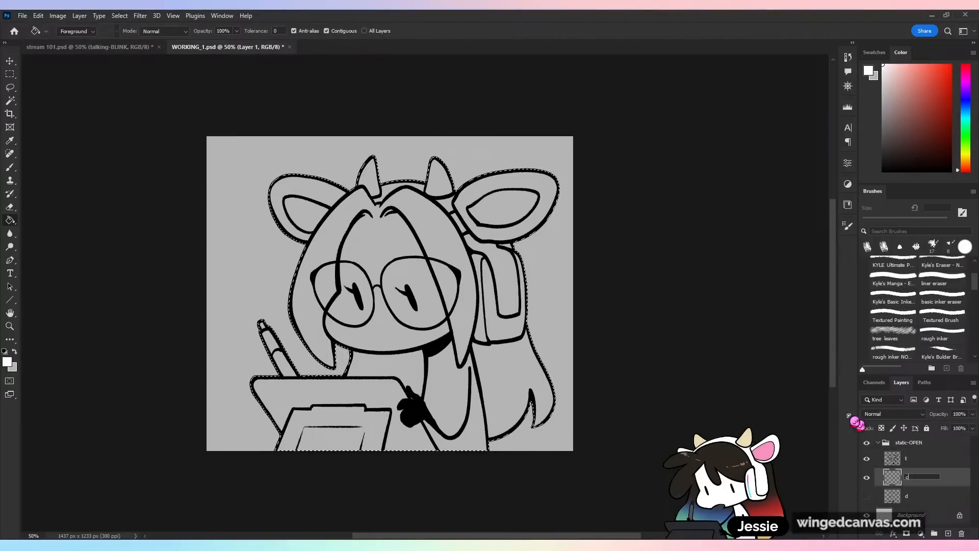
pyautogui.press('Return')
pyautogui.click(495, 351)
pyautogui.hotkey('ctrl', 'd')
pyautogui.press('b')
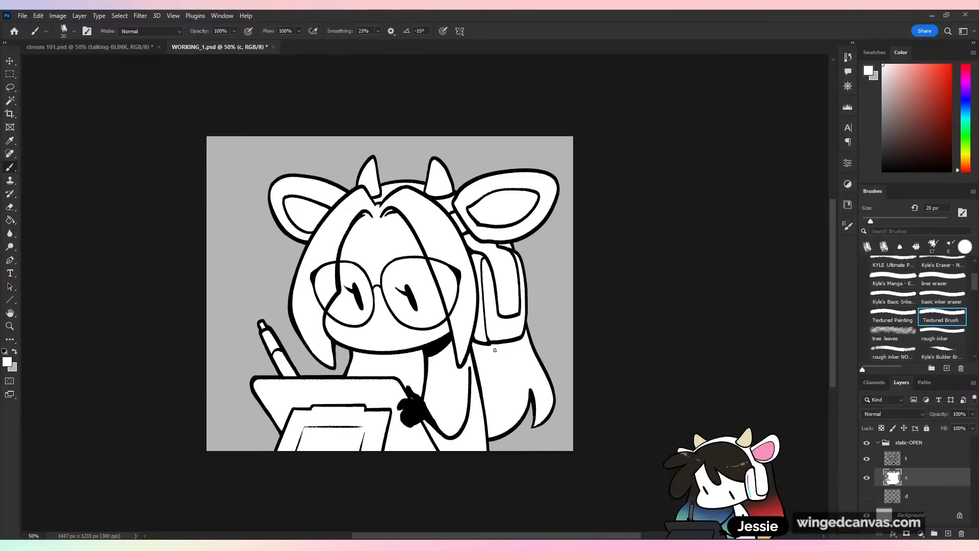
# - Lock layer c's transparent pixels and paint the long hair below the headphones dark brown with a 47 px Textured Brush
pyautogui.click(882, 428)
pyautogui.hotkey('ctrl', '+')
pyautogui.moveTo(965, 170); pyautogui.dragTo(967, 166)
pyautogui.click(908, 150)
pyautogui.moveTo(871, 221); pyautogui.dragTo(882, 221)
pyautogui.click(902, 156)
pyautogui.moveTo(528, 391)
pyautogui.mouseDown()
pyautogui.moveTo(545, 400)
pyautogui.moveTo(574, 484)
pyautogui.mouseUp()
pyautogui.hotkey('ctrl', 'z')
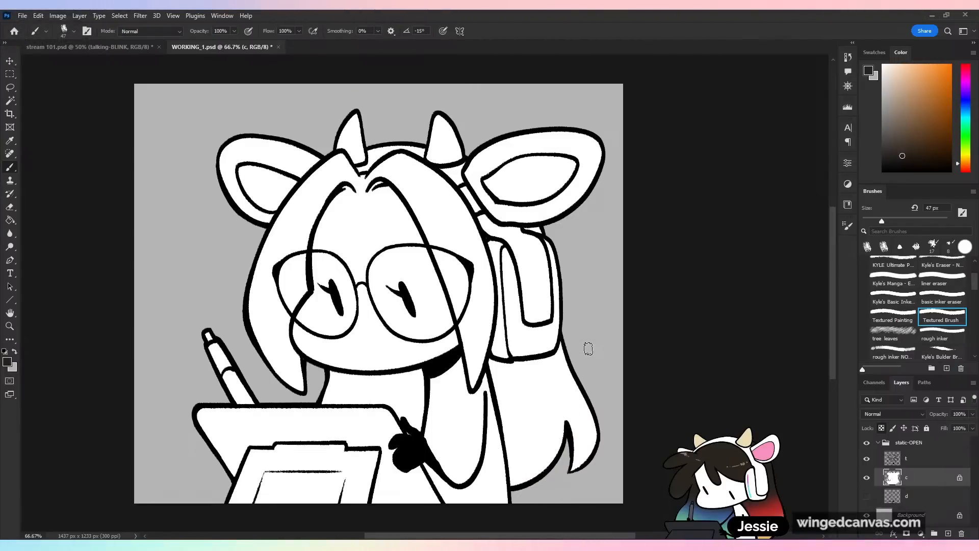
pyautogui.moveTo(490, 359)
pyautogui.mouseDown()
pyautogui.moveTo(559, 354)
pyautogui.moveTo(563, 431)
pyautogui.moveTo(581, 374)
pyautogui.moveTo(577, 480)
pyautogui.moveTo(592, 433)
pyautogui.moveTo(593, 477)
pyautogui.moveTo(590, 399)
pyautogui.mouseUp()
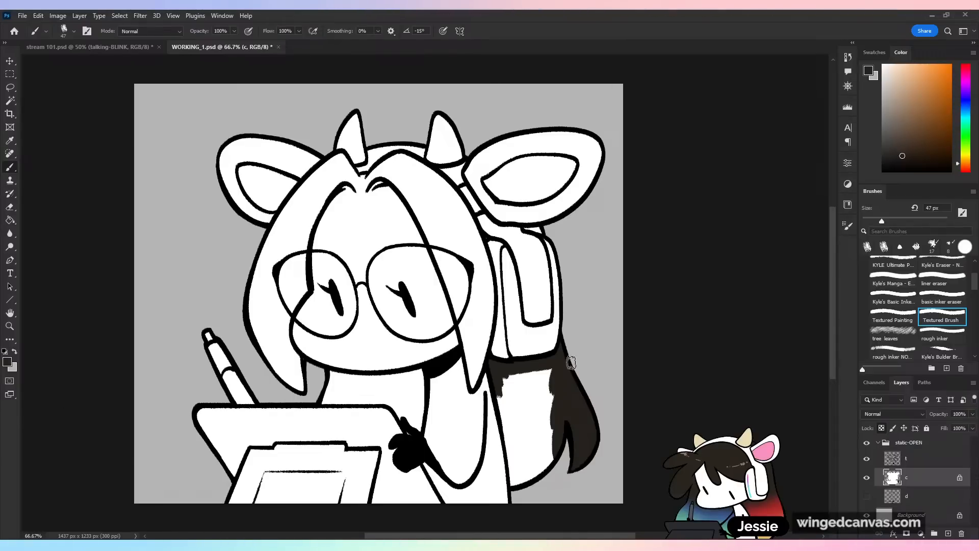
pyautogui.moveTo(510, 385)
pyautogui.mouseDown()
pyautogui.moveTo(509, 432)
pyautogui.moveTo(514, 382)
pyautogui.moveTo(557, 368)
pyautogui.moveTo(528, 403)
pyautogui.moveTo(533, 414)
pyautogui.moveTo(562, 407)
pyautogui.moveTo(535, 462)
pyautogui.moveTo(564, 450)
pyautogui.moveTo(533, 433)
pyautogui.moveTo(513, 457)
pyautogui.moveTo(509, 441)
pyautogui.moveTo(513, 485)
pyautogui.moveTo(532, 445)
pyautogui.mouseUp()
# - Paint the area between the chin and the tablet's top edge with the same dark brown
pyautogui.moveTo(330, 385); pyautogui.dragTo(341, 377)
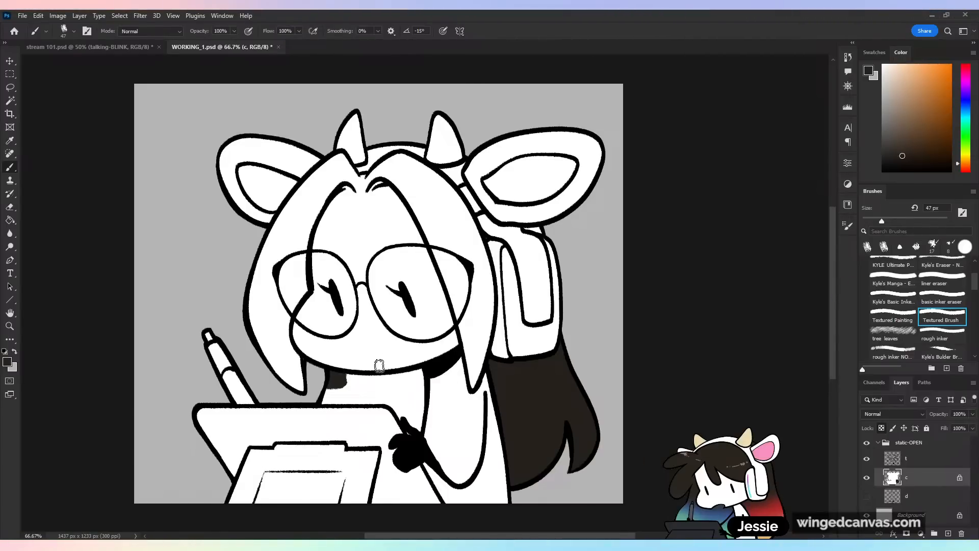
pyautogui.moveTo(356, 394)
pyautogui.mouseDown()
pyautogui.moveTo(314, 391)
pyautogui.moveTo(403, 399)
pyautogui.moveTo(391, 385)
pyautogui.moveTo(342, 380)
pyautogui.moveTo(409, 377)
pyautogui.moveTo(421, 389)
pyautogui.moveTo(411, 435)
pyautogui.moveTo(394, 400)
pyautogui.moveTo(413, 424)
pyautogui.moveTo(416, 399)
pyautogui.moveTo(394, 403)
pyautogui.mouseUp()
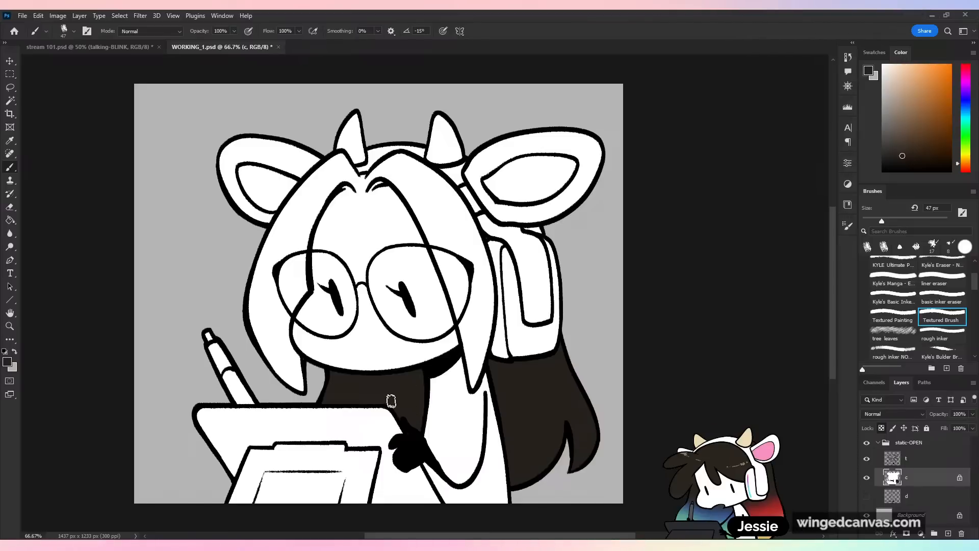
pyautogui.moveTo(559, 290); pyautogui.dragTo(563, 359)
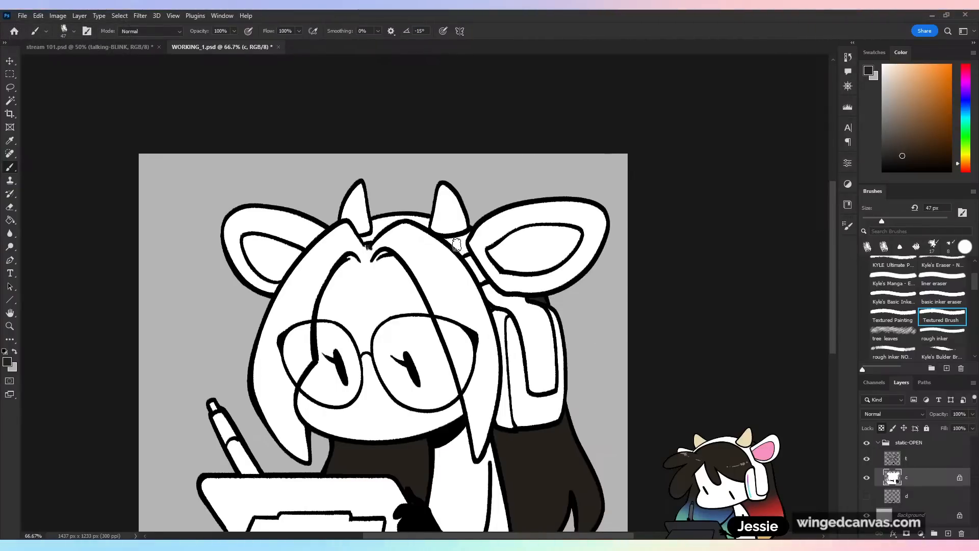
pyautogui.hotkey('ctrl', '-')
pyautogui.hotkey('ctrl', '=')
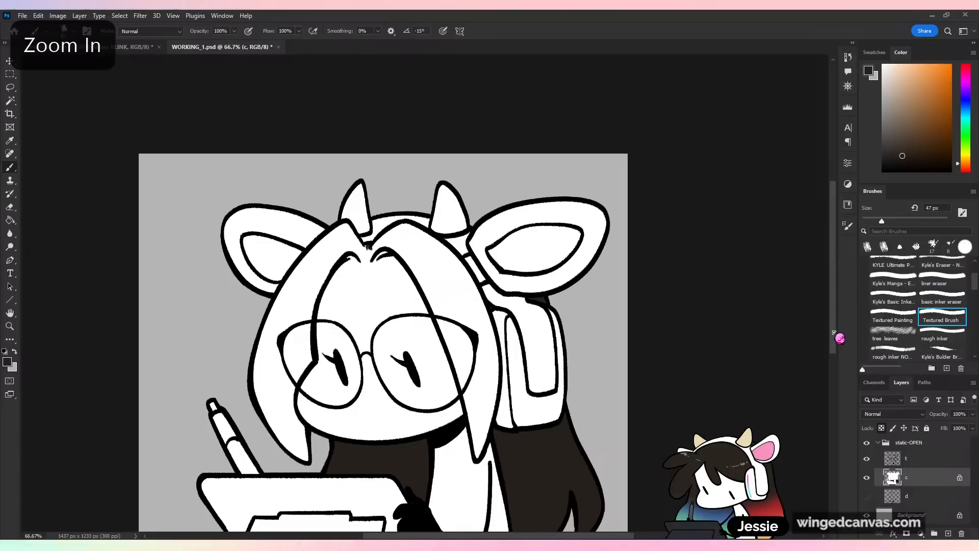
# - Choose a light yellowish beige and paint the front hair lock on the stylus side of the face
pyautogui.click(965, 159)
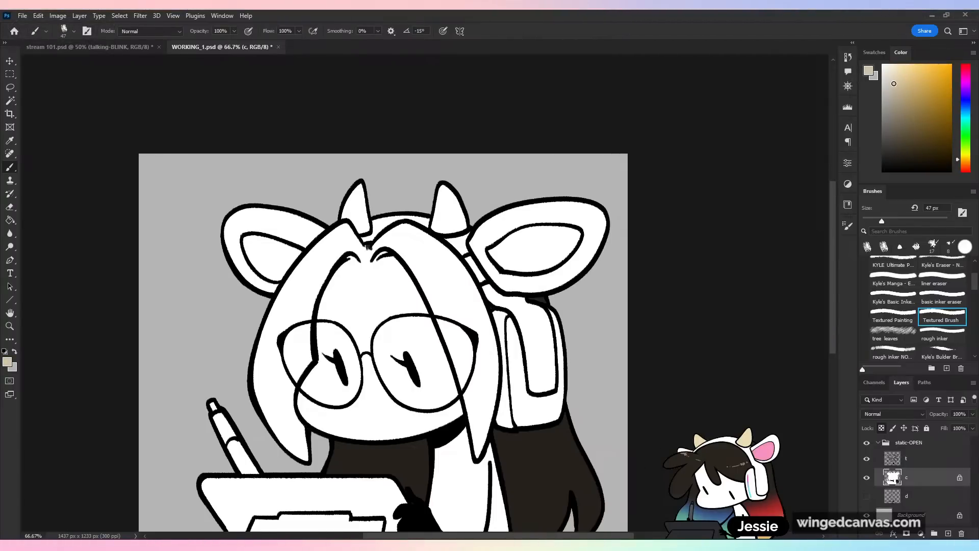
pyautogui.moveTo(257, 326)
pyautogui.mouseDown()
pyautogui.moveTo(261, 367)
pyautogui.moveTo(274, 436)
pyautogui.moveTo(281, 391)
pyautogui.moveTo(297, 428)
pyautogui.mouseUp()
pyautogui.moveTo(290, 308)
pyautogui.mouseDown()
pyautogui.moveTo(293, 385)
pyautogui.moveTo(288, 305)
pyautogui.moveTo(289, 340)
pyautogui.moveTo(319, 273)
pyautogui.moveTo(300, 284)
pyautogui.moveTo(299, 271)
pyautogui.moveTo(349, 227)
pyautogui.moveTo(363, 253)
pyautogui.moveTo(339, 248)
pyautogui.moveTo(306, 314)
pyautogui.mouseUp()
pyautogui.hotkey('ctrl', '-')
pyautogui.hotkey('ctrl', '-')
pyautogui.hotkey('ctrl', '+')
pyautogui.hotkey('ctrl', '+')
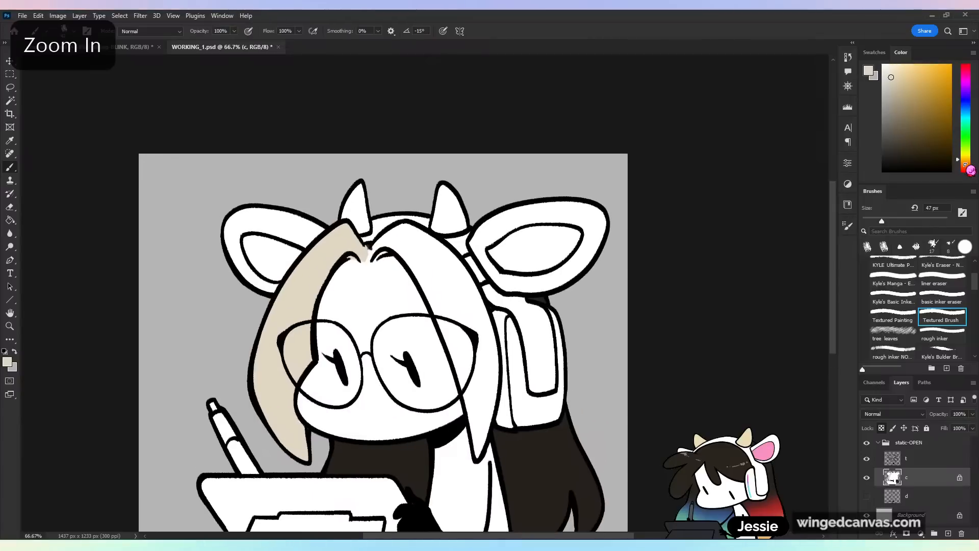
# - Shift the beige to a warmer hue, refill the painted front lock, paint the opposite lock to match and save
pyautogui.moveTo(974, 167); pyautogui.dragTo(969, 164)
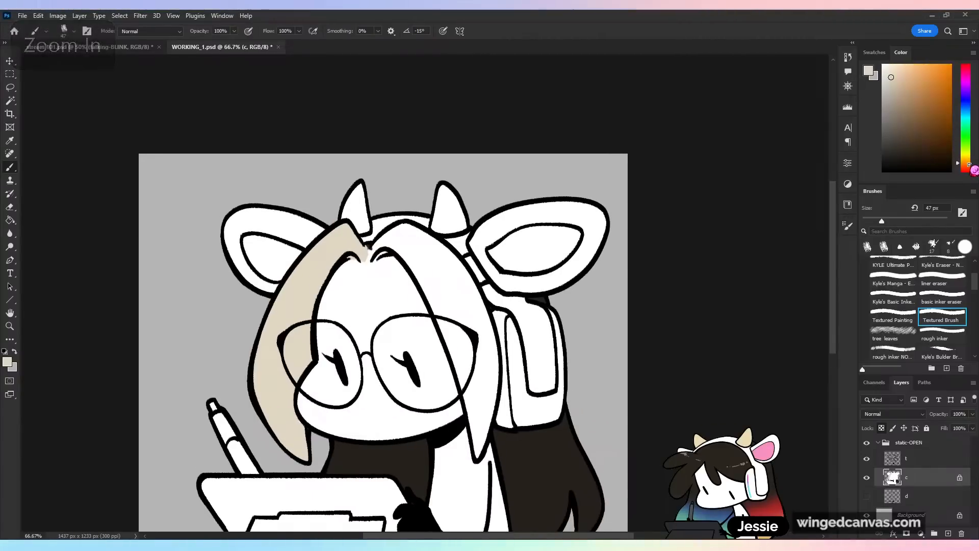
pyautogui.press('g')
pyautogui.click(301, 323)
pyautogui.press('b')
pyautogui.moveTo(363, 253)
pyautogui.mouseDown()
pyautogui.moveTo(392, 236)
pyautogui.moveTo(421, 239)
pyautogui.moveTo(405, 252)
pyautogui.moveTo(438, 303)
pyautogui.moveTo(429, 243)
pyautogui.moveTo(466, 282)
pyautogui.moveTo(423, 236)
pyautogui.moveTo(472, 302)
pyautogui.moveTo(466, 277)
pyautogui.moveTo(496, 365)
pyautogui.moveTo(440, 312)
pyautogui.moveTo(473, 388)
pyautogui.moveTo(470, 292)
pyautogui.moveTo(490, 356)
pyautogui.mouseUp()
pyautogui.moveTo(482, 394)
pyautogui.mouseDown()
pyautogui.moveTo(477, 451)
pyautogui.moveTo(470, 423)
pyautogui.moveTo(478, 450)
pyautogui.moveTo(487, 367)
pyautogui.mouseUp()
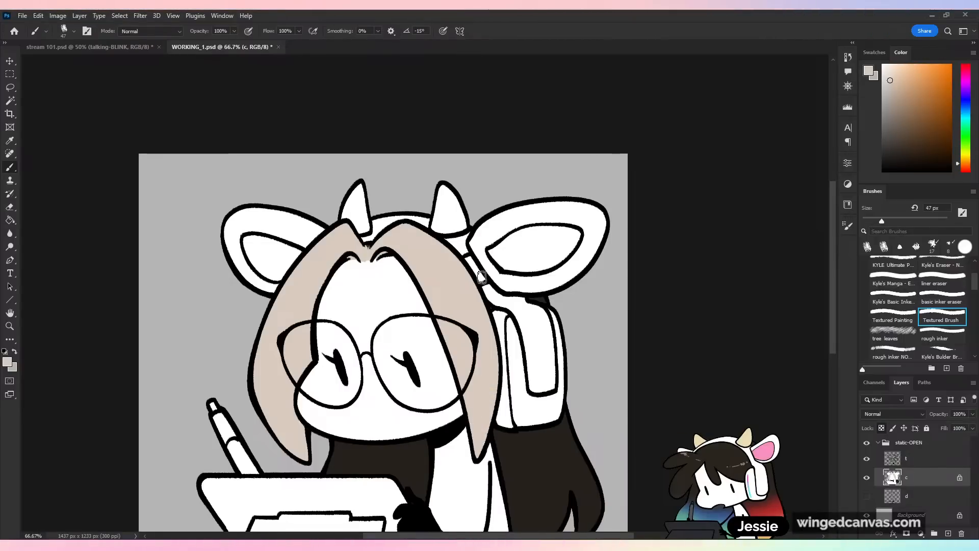
pyautogui.hotkey('ctrl', '-')
pyautogui.hotkey('ctrl', 's')
# - Choose a yellowish tan and paint both horns with it
pyautogui.hotkey('ctrl', '+')
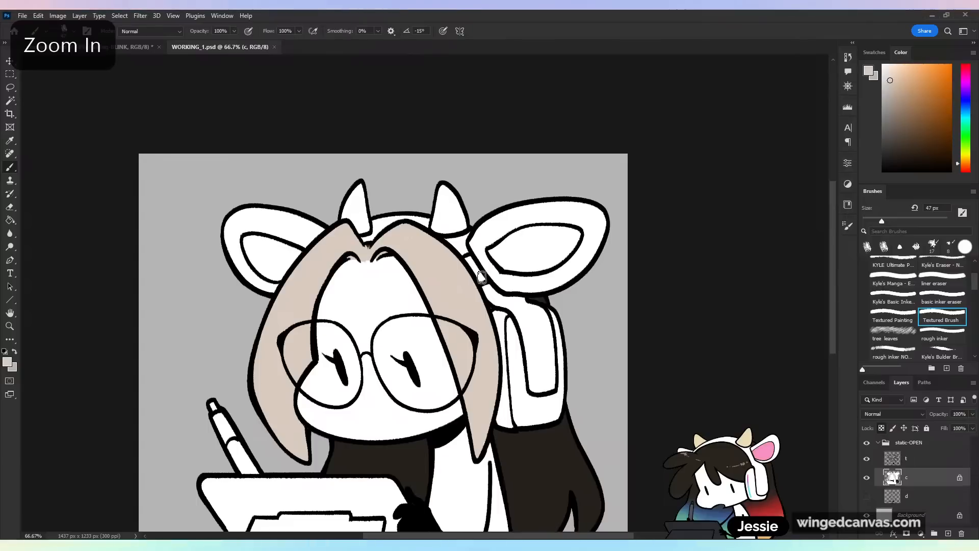
pyautogui.click(968, 160)
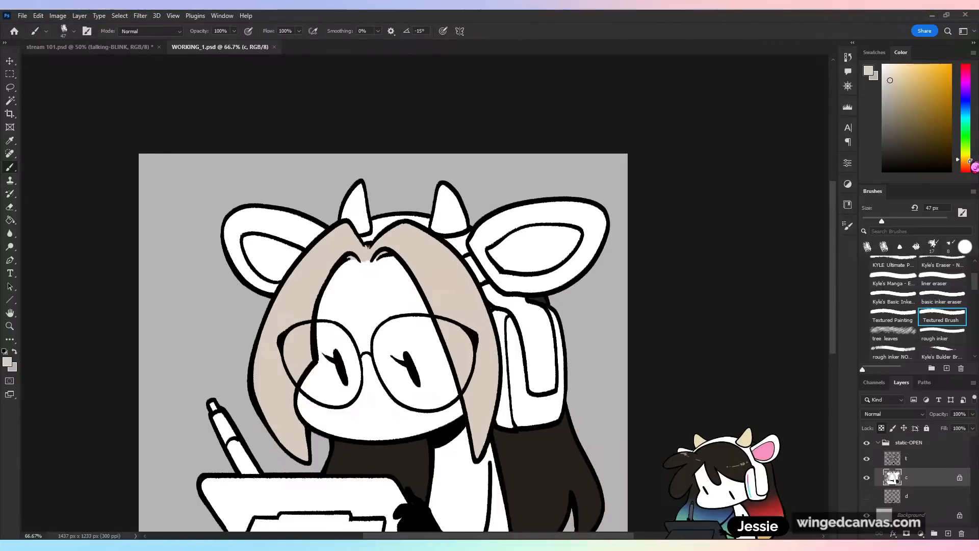
pyautogui.click(905, 74)
pyautogui.moveTo(446, 197)
pyautogui.mouseDown()
pyautogui.moveTo(441, 229)
pyautogui.moveTo(462, 224)
pyautogui.moveTo(449, 193)
pyautogui.mouseUp()
pyautogui.moveTo(357, 227)
pyautogui.mouseDown()
pyautogui.moveTo(344, 214)
pyautogui.moveTo(352, 191)
pyautogui.moveTo(367, 228)
pyautogui.mouseUp()
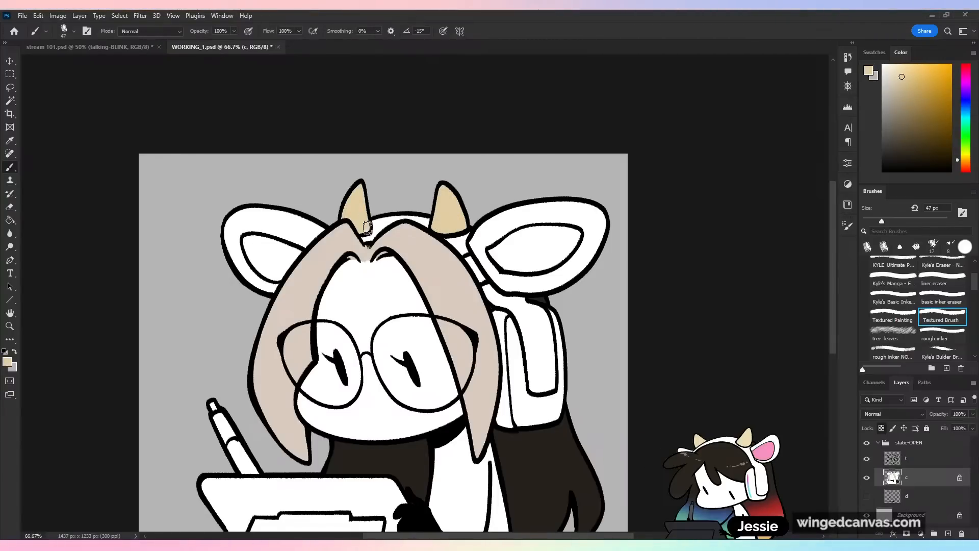
# - Choose a soft pink and paint the inside of both cow ears with it on layer c
pyautogui.click(968, 70)
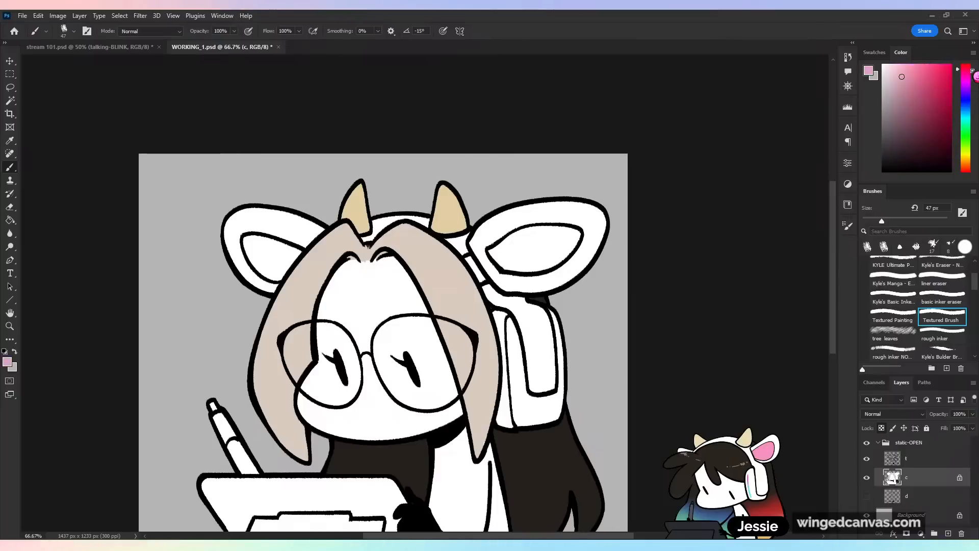
pyautogui.moveTo(905, 76); pyautogui.dragTo(904, 77)
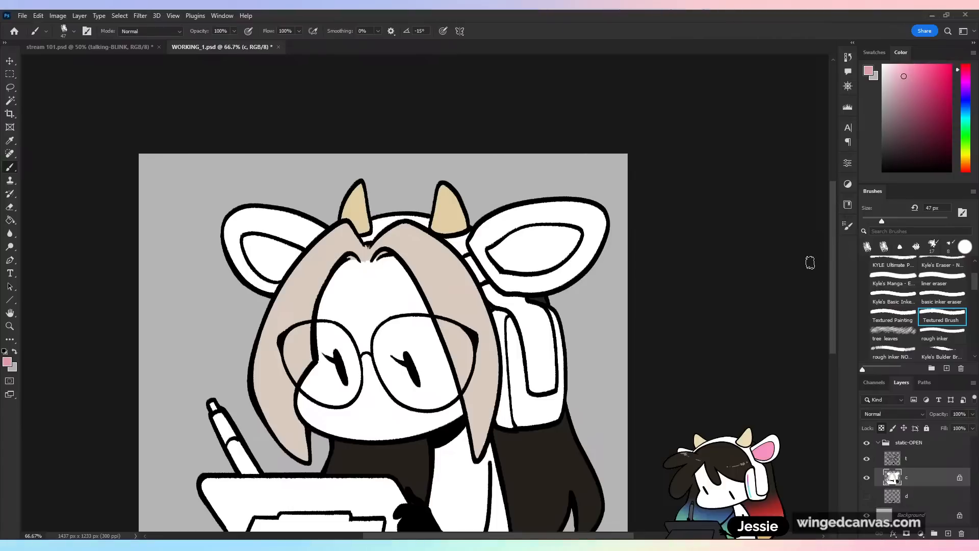
pyautogui.moveTo(519, 246)
pyautogui.mouseDown()
pyautogui.moveTo(488, 251)
pyautogui.moveTo(538, 267)
pyautogui.moveTo(518, 258)
pyautogui.moveTo(514, 237)
pyautogui.moveTo(574, 233)
pyautogui.moveTo(547, 264)
pyautogui.moveTo(569, 239)
pyautogui.mouseUp()
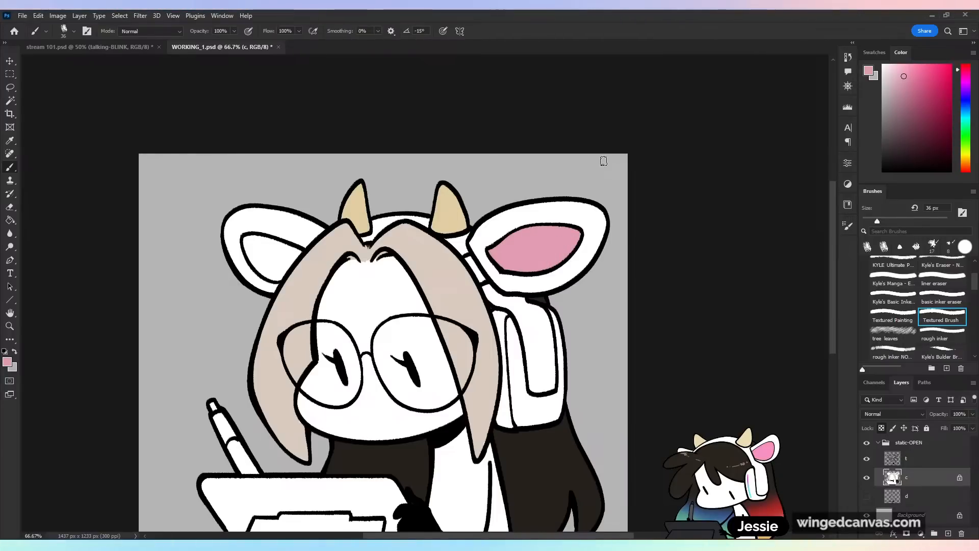
pyautogui.moveTo(249, 242)
pyautogui.mouseDown()
pyautogui.moveTo(270, 277)
pyautogui.moveTo(280, 273)
pyautogui.moveTo(250, 239)
pyautogui.mouseUp()
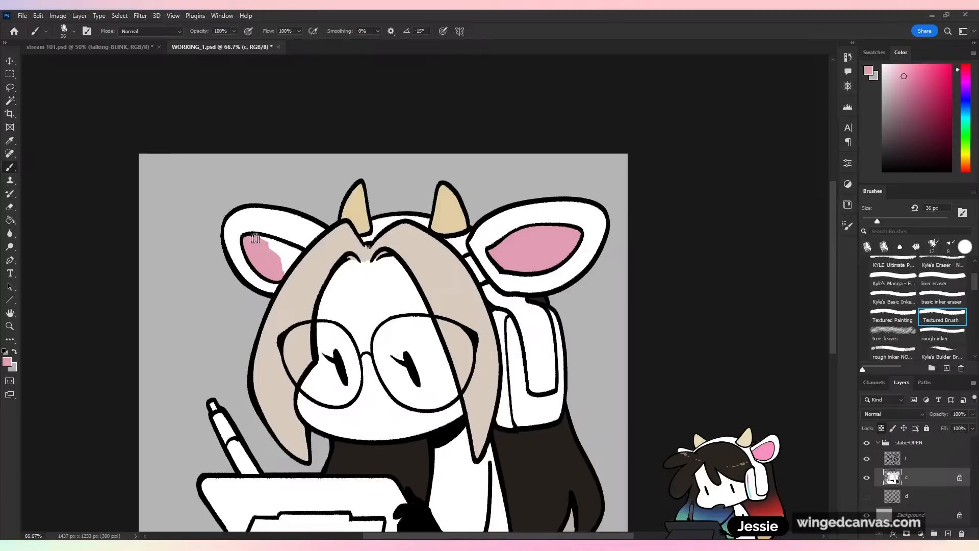
pyautogui.moveTo(286, 267); pyautogui.dragTo(286, 257)
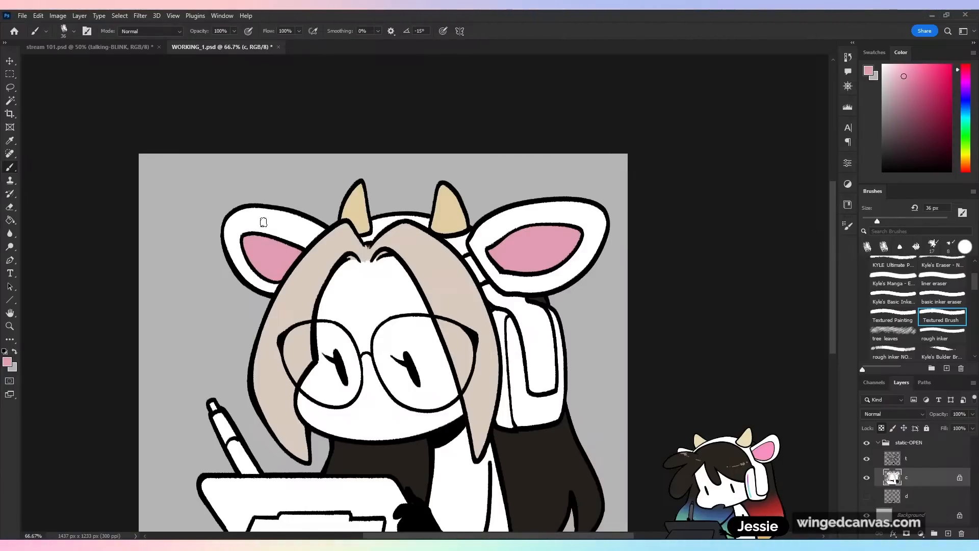
# - Choose a medium blue-gray and paint the headphone's inner cushion along the hair lock
pyautogui.click(887, 117)
pyautogui.moveTo(964, 100); pyautogui.dragTo(967, 108)
pyautogui.click(892, 99)
pyautogui.click(892, 107)
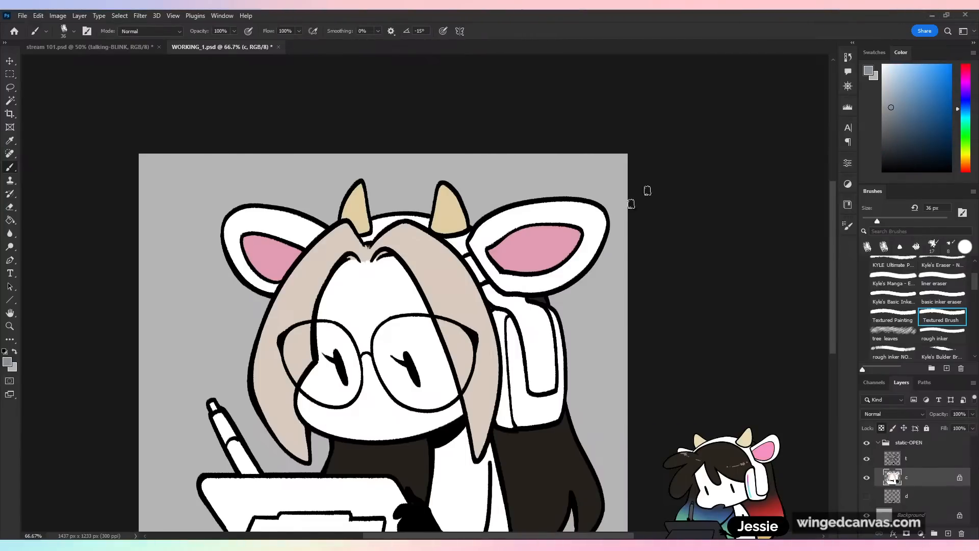
pyautogui.moveTo(495, 312)
pyautogui.mouseDown()
pyautogui.moveTo(507, 425)
pyautogui.moveTo(495, 413)
pyautogui.mouseUp()
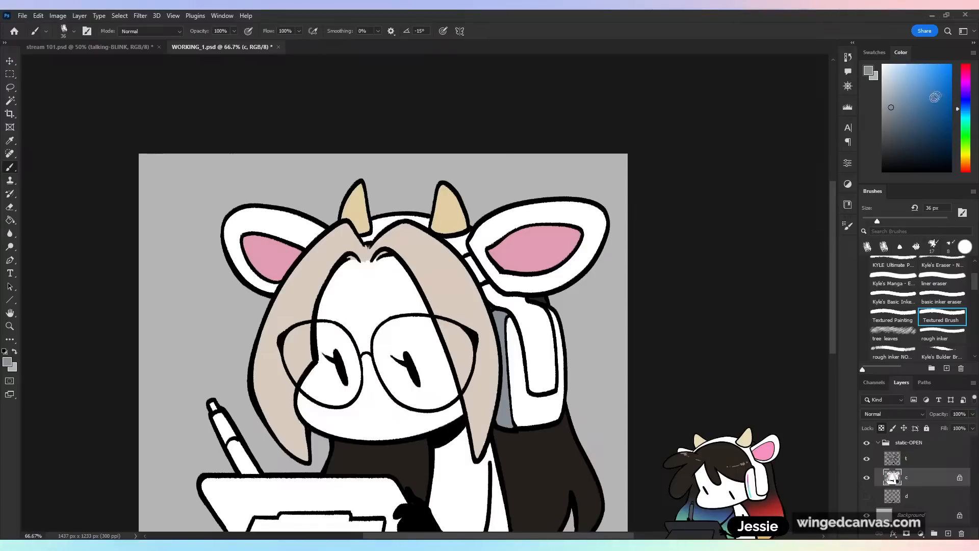
# - Choose a bright sky blue and draw a thin lengthwise stripe on the headphone's earcup with a 20 px brush
pyautogui.click(968, 116)
pyautogui.click(924, 78)
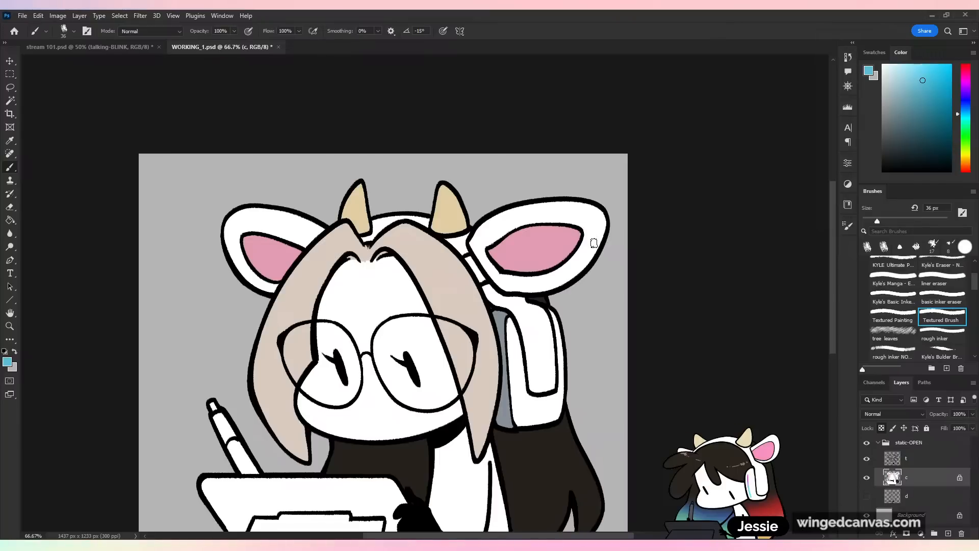
pyautogui.moveTo(874, 222); pyautogui.dragTo(870, 222)
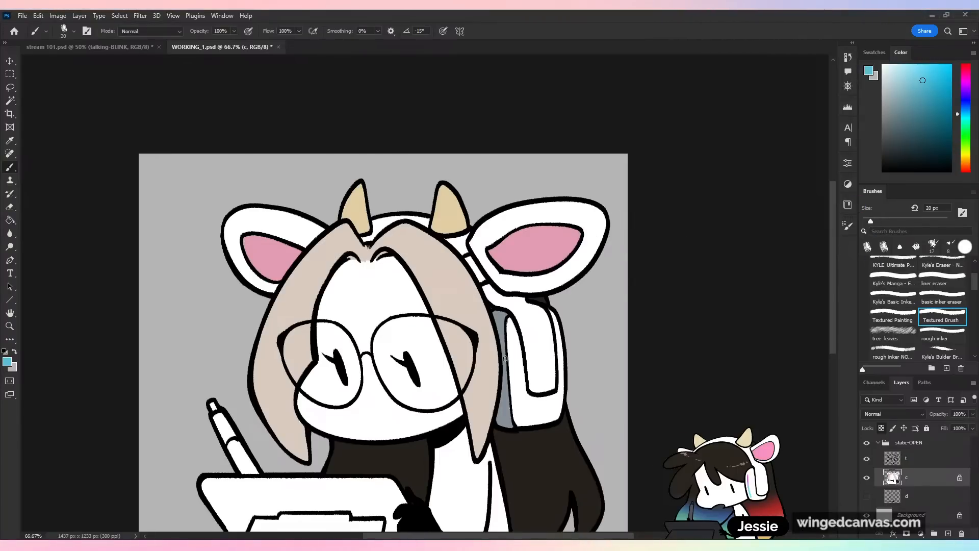
pyautogui.moveTo(513, 334); pyautogui.dragTo(520, 406)
pyautogui.hotkey('ctrl', 'z')
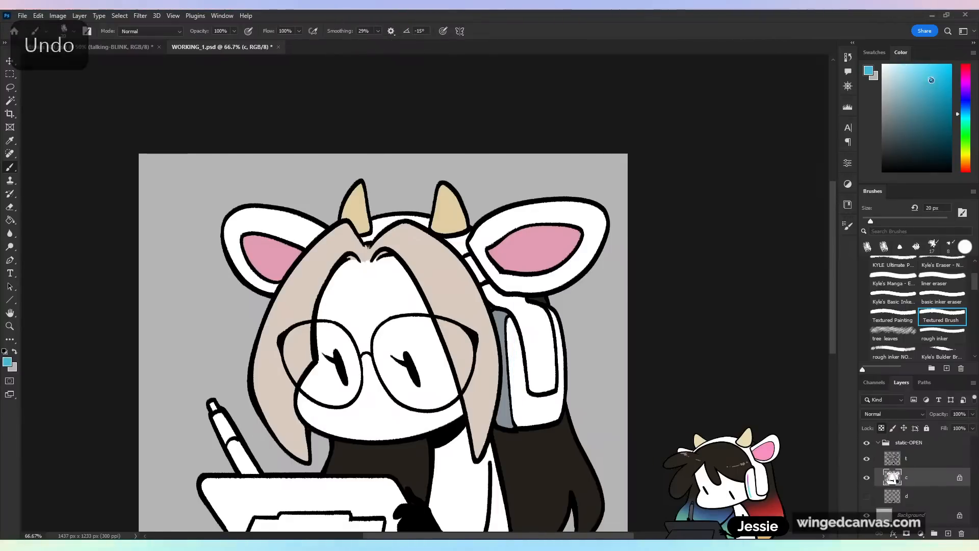
pyautogui.click(927, 64)
pyautogui.moveTo(514, 316); pyautogui.dragTo(520, 413)
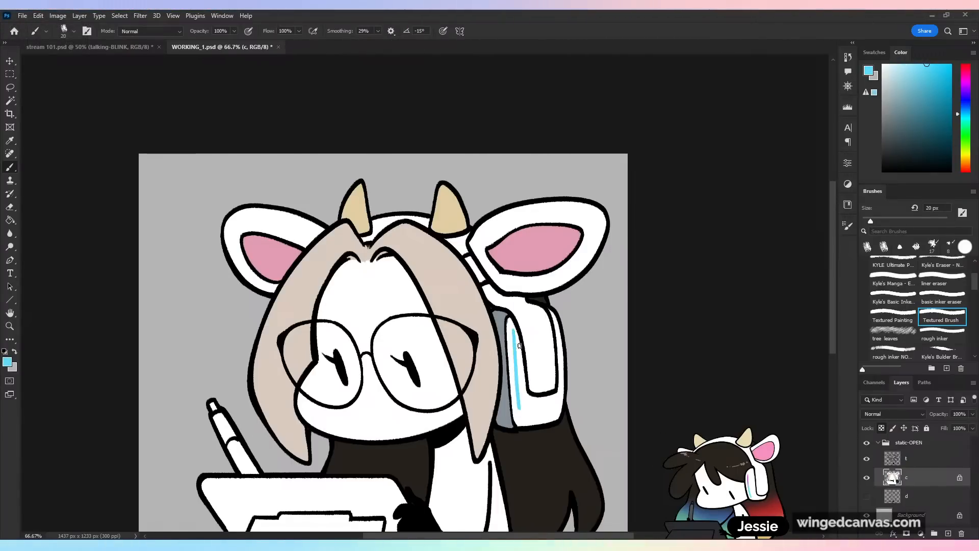
pyautogui.hotkey('ctrl', 'z')
pyautogui.moveTo(513, 331); pyautogui.dragTo(520, 413)
pyautogui.hotkey('ctrl', '+')
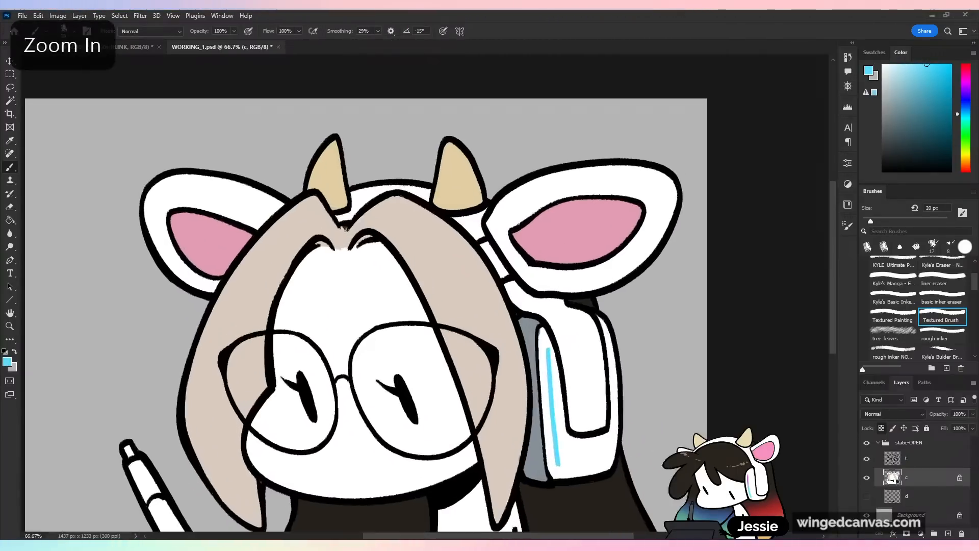
# - Try to paint the upper part of the blue headphone stripe pink directly on layer c
pyautogui.moveTo(965, 102); pyautogui.dragTo(966, 69)
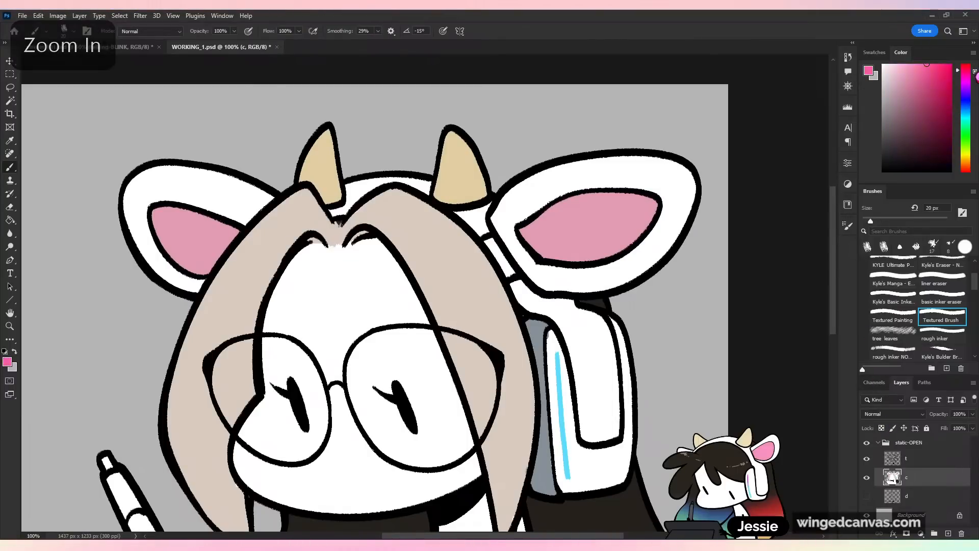
pyautogui.click(909, 61)
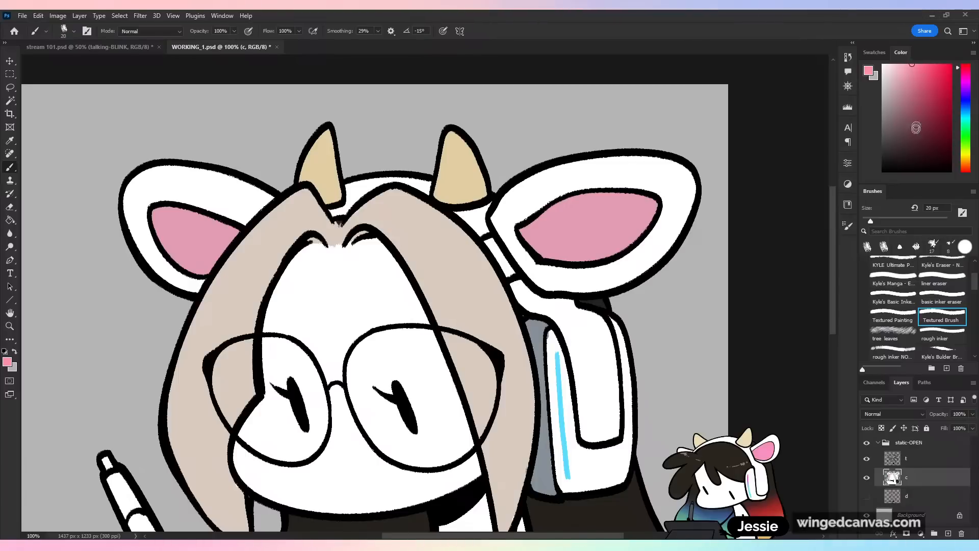
pyautogui.moveTo(871, 221); pyautogui.dragTo(874, 222)
pyautogui.moveTo(552, 347); pyautogui.dragTo(556, 355)
pyautogui.hotkey('ctrl', 'z')
pyautogui.click(881, 428)
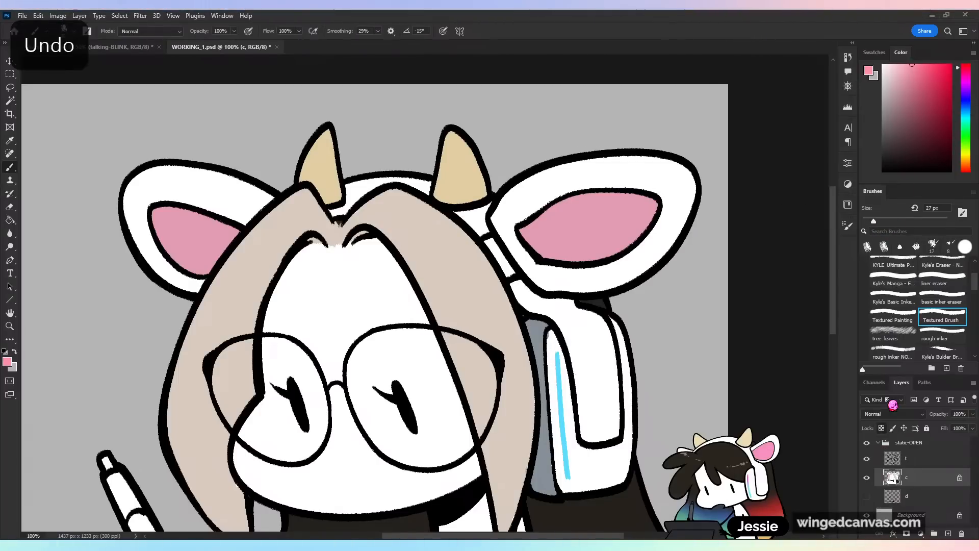
pyautogui.click(968, 74)
pyautogui.click(918, 64)
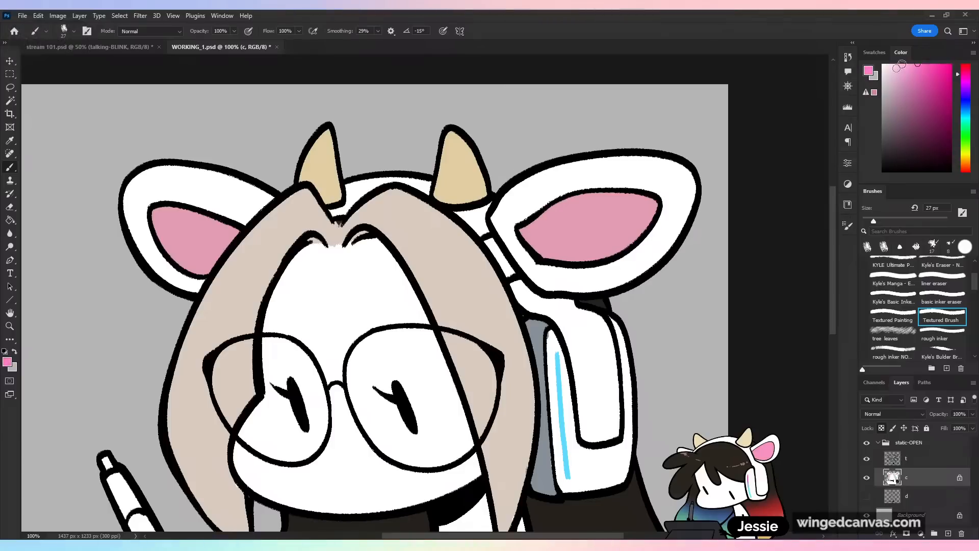
pyautogui.moveTo(556, 354)
pyautogui.mouseDown()
pyautogui.moveTo(557, 383)
pyautogui.moveTo(557, 362)
pyautogui.mouseUp()
pyautogui.hotkey('ctrl', 'z')
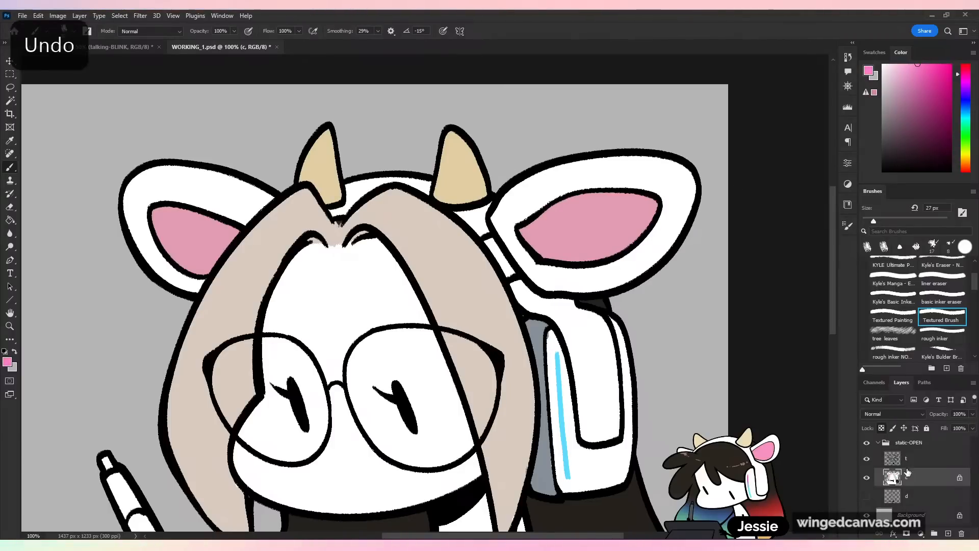
pyautogui.click(906, 458)
pyautogui.moveTo(873, 221); pyautogui.dragTo(869, 221)
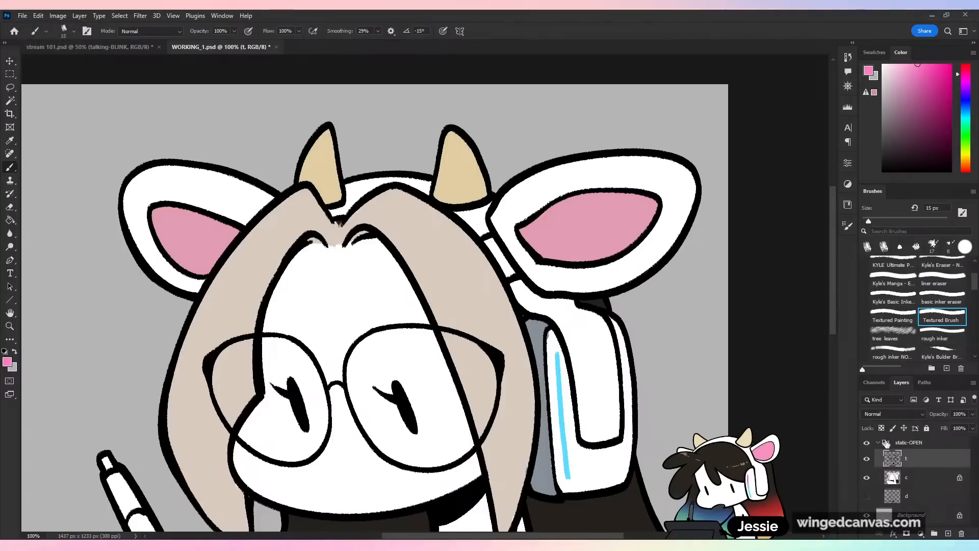
pyautogui.click(898, 478)
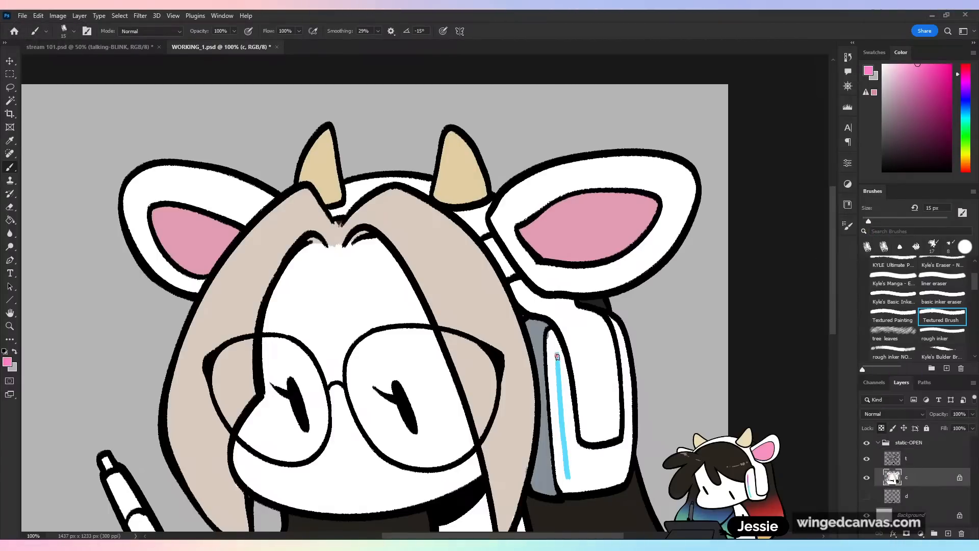
pyautogui.hotkey('ctrl', 'z')
# - Select the blue headphone stripe with the Magic Wand, move it from layer c into layer t, and return to layer c
pyautogui.press('w')
pyautogui.click(562, 410)
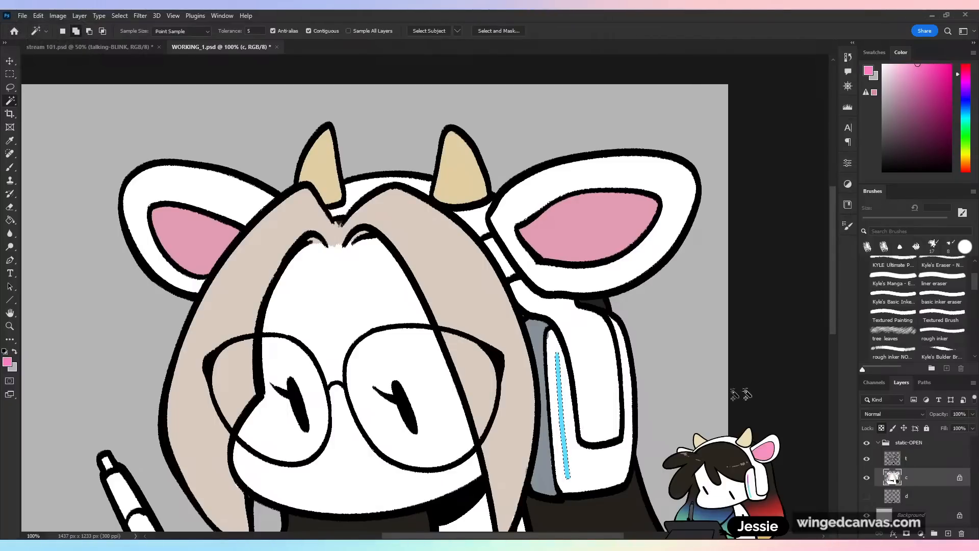
pyautogui.click(924, 456)
pyautogui.hotkey('ctrl', 'v')
pyautogui.rightClick(921, 459)
pyautogui.click(908, 372)
pyautogui.click(926, 478)
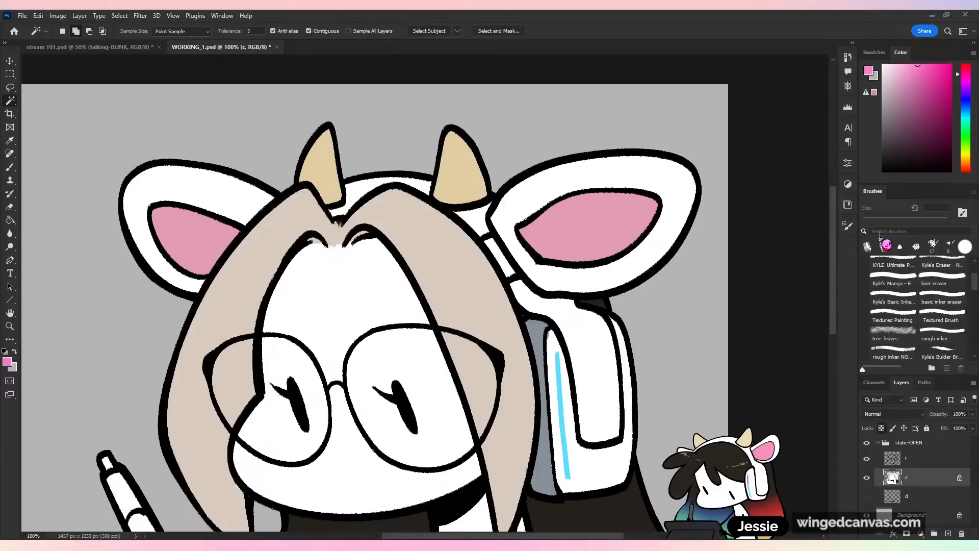
# - Sample the headphone's white and repaint the earcup area under the stripe on layer c with a 47 px brush
pyautogui.press('b')
pyautogui.keyDown('alt'); pyautogui.click(584, 462); pyautogui.keyUp('alt')
pyautogui.moveTo(887, 223); pyautogui.dragTo(882, 222)
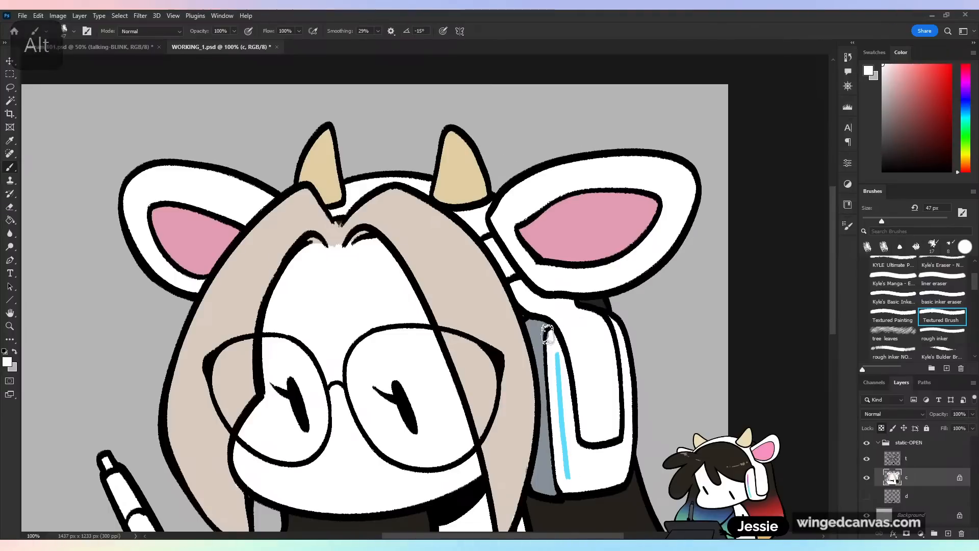
pyautogui.keyDown('alt'); pyautogui.click(543, 446); pyautogui.keyUp('alt')
pyautogui.keyDown('alt'); pyautogui.click(525, 472); pyautogui.keyUp('alt')
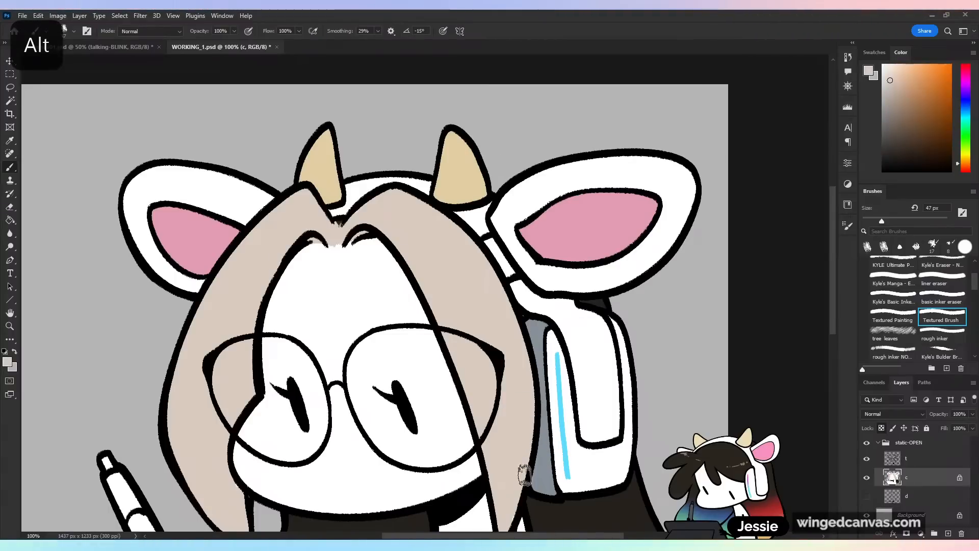
# - Lock layer t's transparent pixels and paint the upper half of the headphone stripe bright pink with a 21 px brush
pyautogui.click(911, 461)
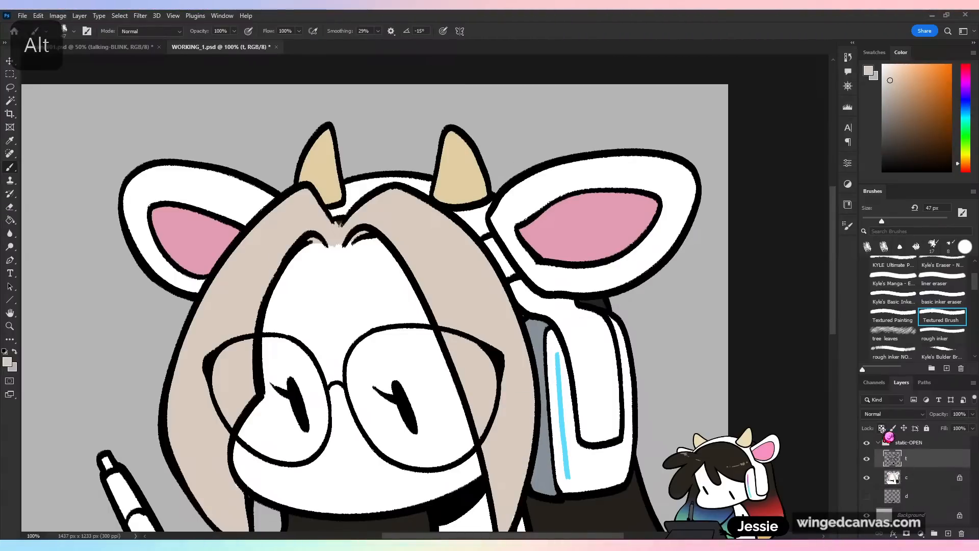
pyautogui.keyDown('alt'); pyautogui.click(559, 409); pyautogui.keyUp('alt')
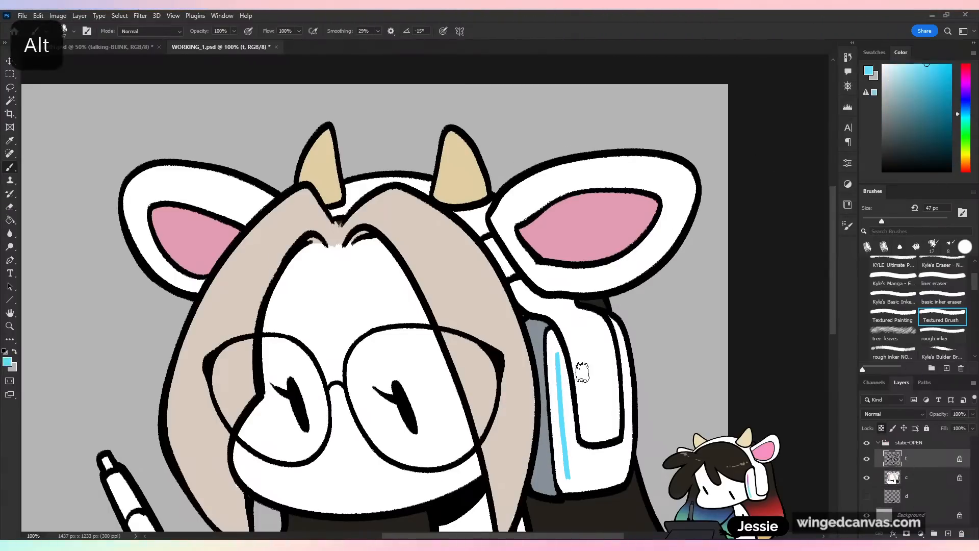
pyautogui.click(967, 75)
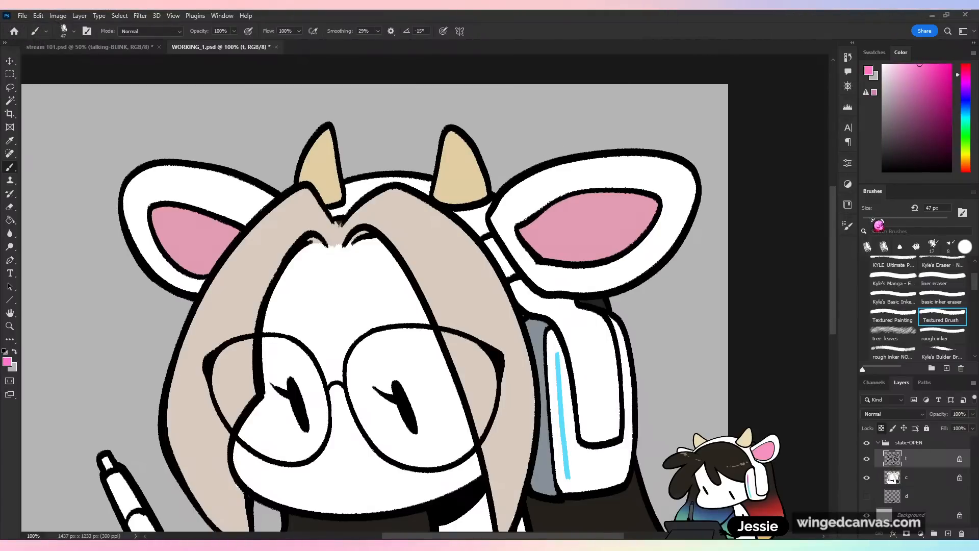
pyautogui.moveTo(556, 353); pyautogui.dragTo(563, 427)
pyautogui.hotkey('ctrl', '-')
pyautogui.hotkey('ctrl', '+')
pyautogui.keyDown('alt'); pyautogui.click(563, 426); pyautogui.keyUp('alt')
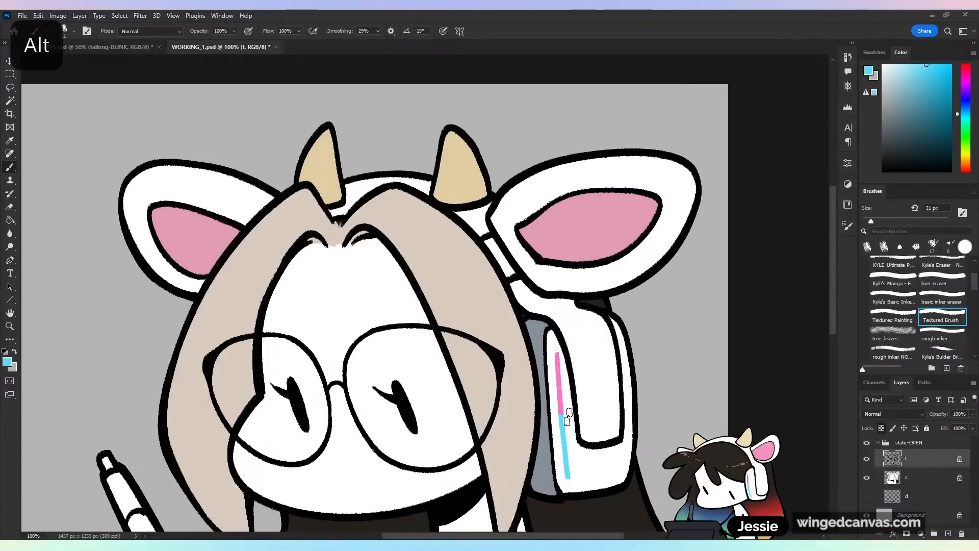
# - Return to layer c, sample the headphone cushion's blue-gray and save the document
pyautogui.hotkey('alt', '[')
pyautogui.keyDown('alt'); pyautogui.click(533, 339); pyautogui.keyUp('alt')
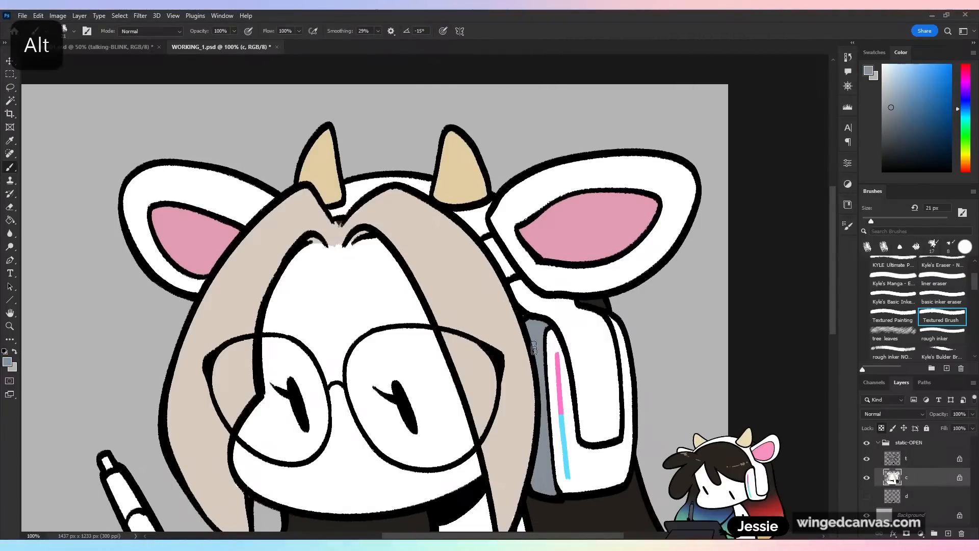
pyautogui.hotkey('ctrl', '-')
pyautogui.hotkey('ctrl', '-')
pyautogui.hotkey('ctrl', '-')
pyautogui.hotkey('ctrl', '+')
pyautogui.hotkey('ctrl', 's')
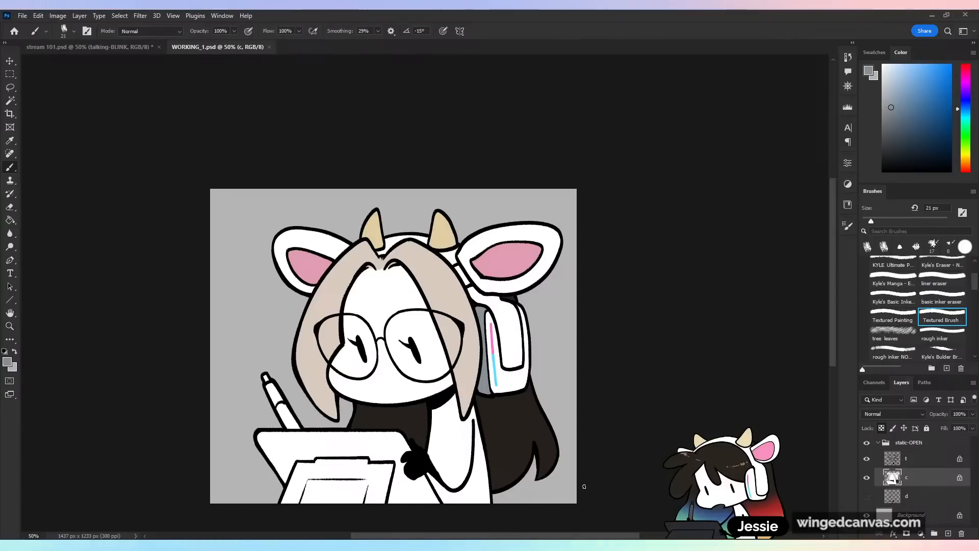
# - Choose a dark blue-gray, set smoothing to 0%, and paint the stylus and the whole tablet with its stand
pyautogui.hotkey('ctrl', '+')
pyautogui.moveTo(641, 272); pyautogui.dragTo(641, 276)
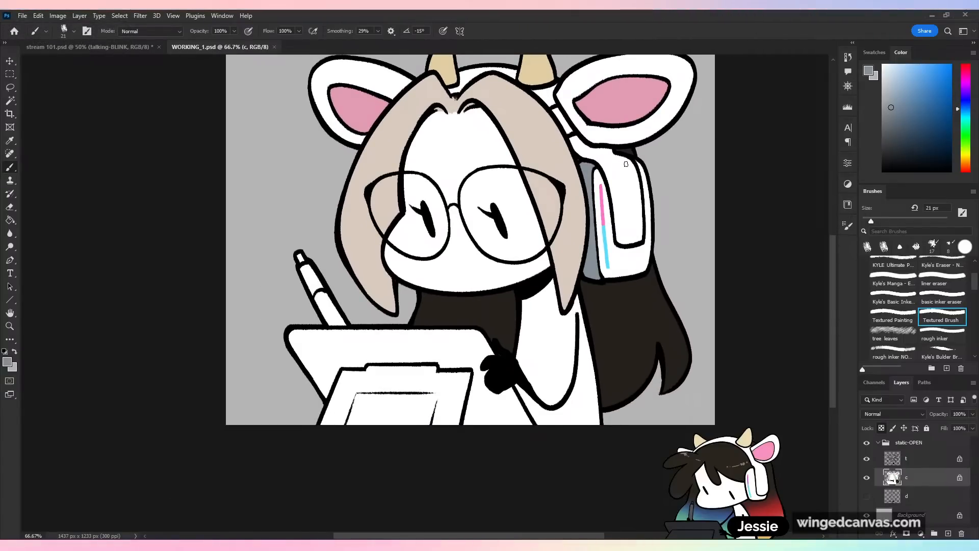
pyautogui.hotkey('ctrl', '+')
pyautogui.click(895, 128)
pyautogui.click(879, 221)
pyautogui.click(893, 143)
pyautogui.click(898, 220)
pyautogui.moveTo(378, 31); pyautogui.dragTo(339, 80)
pyautogui.moveTo(272, 294)
pyautogui.mouseDown()
pyautogui.moveTo(295, 358)
pyautogui.moveTo(285, 321)
pyautogui.moveTo(258, 316)
pyautogui.moveTo(309, 470)
pyautogui.moveTo(301, 499)
pyautogui.moveTo(271, 409)
pyautogui.moveTo(345, 420)
pyautogui.moveTo(340, 432)
pyautogui.moveTo(358, 373)
pyautogui.moveTo(507, 358)
pyautogui.moveTo(578, 498)
pyautogui.moveTo(496, 391)
pyautogui.moveTo(534, 508)
pyautogui.moveTo(411, 391)
pyautogui.moveTo(436, 508)
pyautogui.moveTo(397, 486)
pyautogui.moveTo(359, 428)
pyautogui.mouseUp()
pyautogui.click(874, 221)
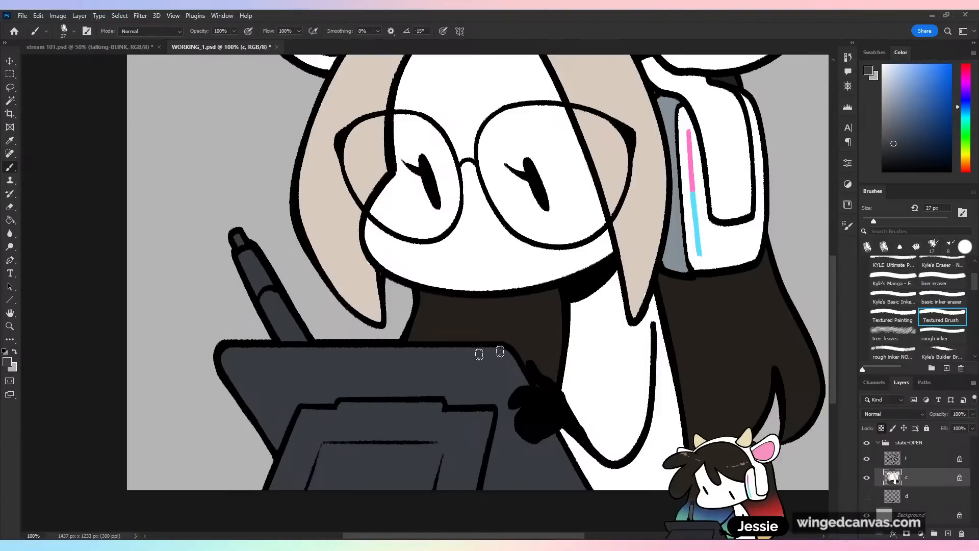
# - Sample the hair's dark brown to touch up the area above the tablet and save the document
pyautogui.keyDown('alt'); pyautogui.click(414, 339); pyautogui.keyUp('alt')
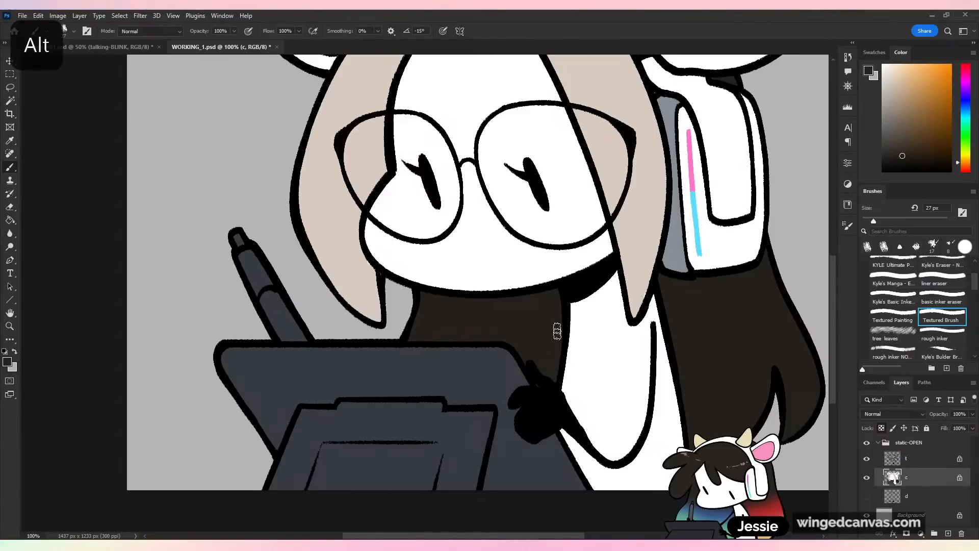
pyautogui.hotkey('ctrl', '-')
pyautogui.hotkey('ctrl', '-')
pyautogui.hotkey('ctrl', 's')
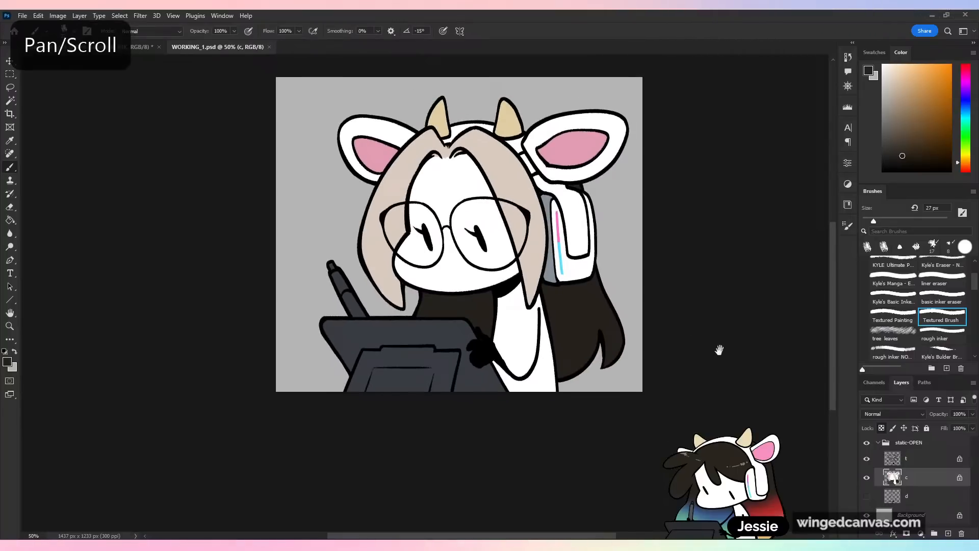
# - Sample the tablet's dark blue-gray, touch up the stylus on layer c, and save the document
pyautogui.moveTo(719, 344); pyautogui.dragTo(708, 364)
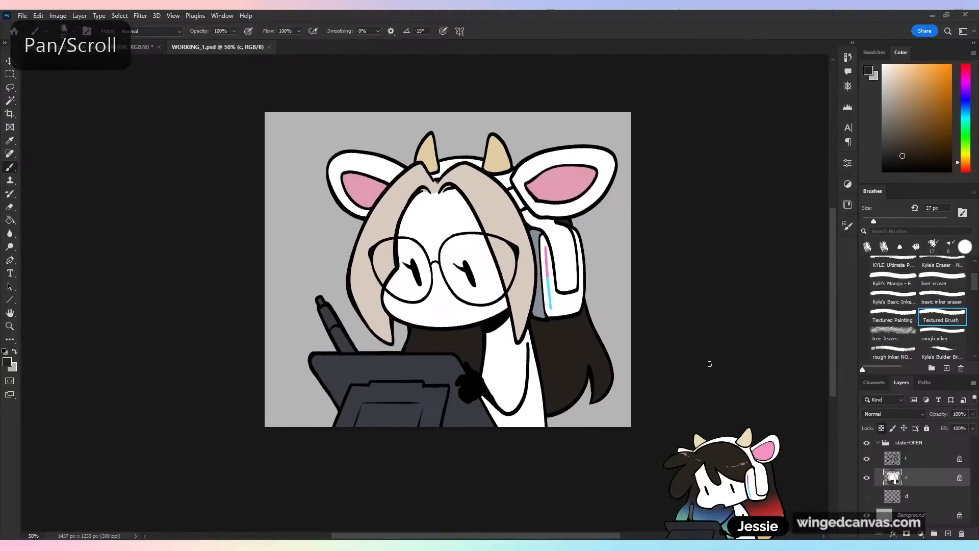
pyautogui.hotkey('ctrl', '+')
pyautogui.keyDown('alt'); pyautogui.click(360, 390); pyautogui.keyUp('alt')
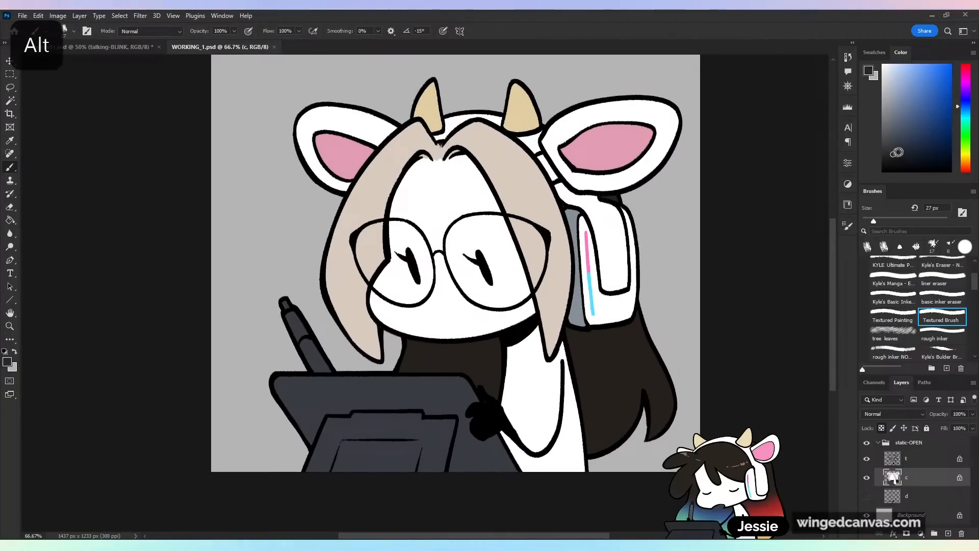
pyautogui.hotkey('ctrl', '+')
pyautogui.moveTo(240, 367)
pyautogui.mouseDown()
pyautogui.moveTo(218, 341)
pyautogui.moveTo(256, 398)
pyautogui.moveTo(287, 401)
pyautogui.moveTo(268, 384)
pyautogui.mouseUp()
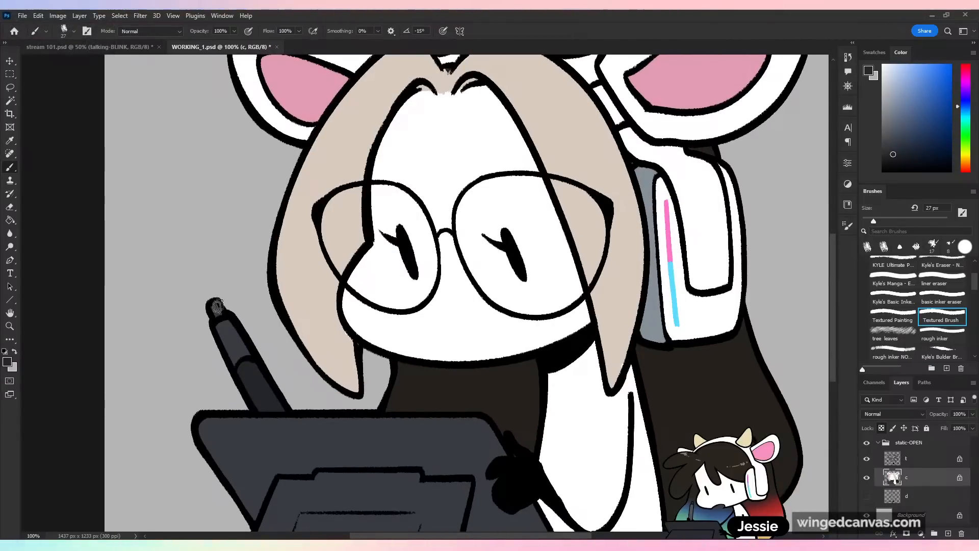
pyautogui.hotkey('ctrl', '-')
pyautogui.hotkey('ctrl', 's')
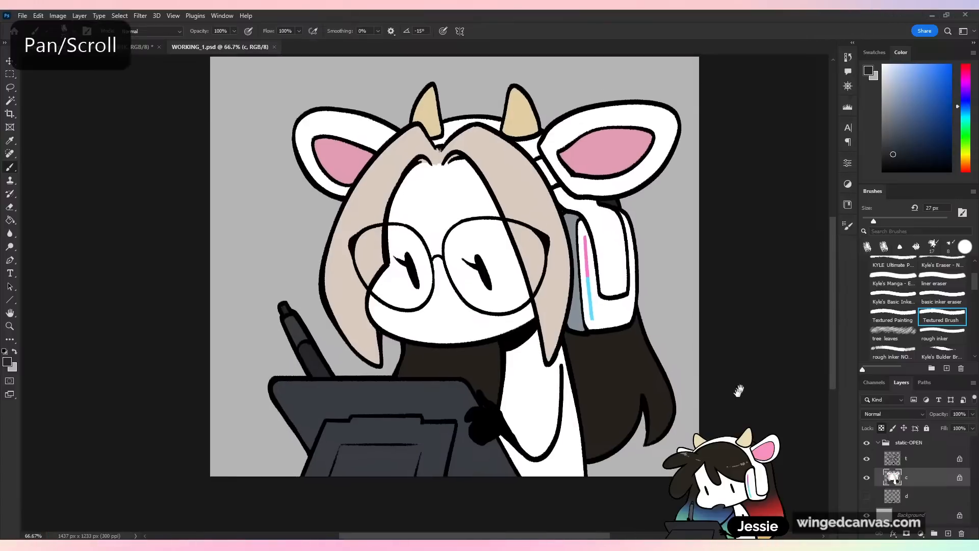
# - On layer t, mix a muted blue-gray from a sampled color and paint the black shadow under the chin with a 45 px brush
pyautogui.moveTo(752, 388); pyautogui.dragTo(738, 428)
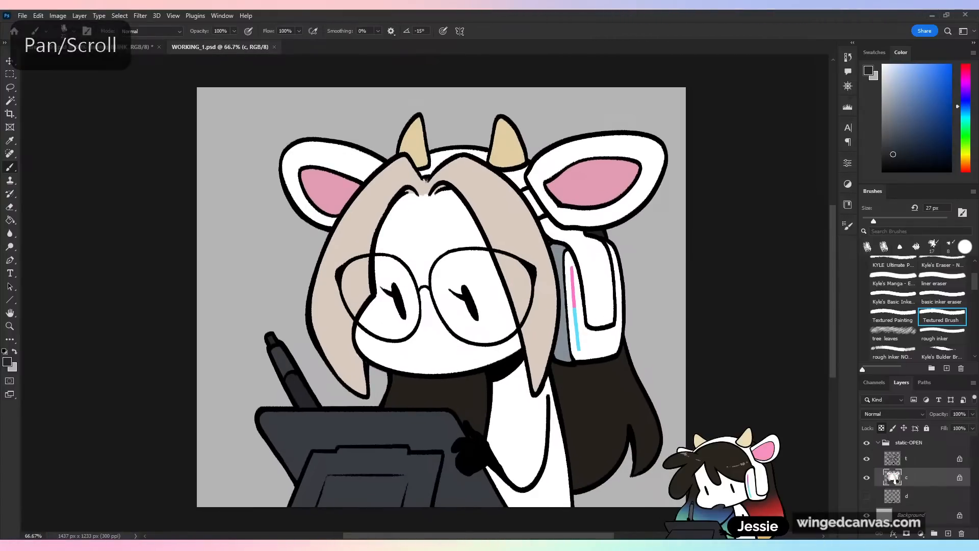
pyautogui.click(897, 458)
pyautogui.hotkey('ctrl', '+')
pyautogui.keyDown('alt'); pyautogui.click(542, 355); pyautogui.keyUp('alt')
pyautogui.moveTo(965, 127); pyautogui.dragTo(966, 104)
pyautogui.click(896, 115)
pyautogui.click(881, 220)
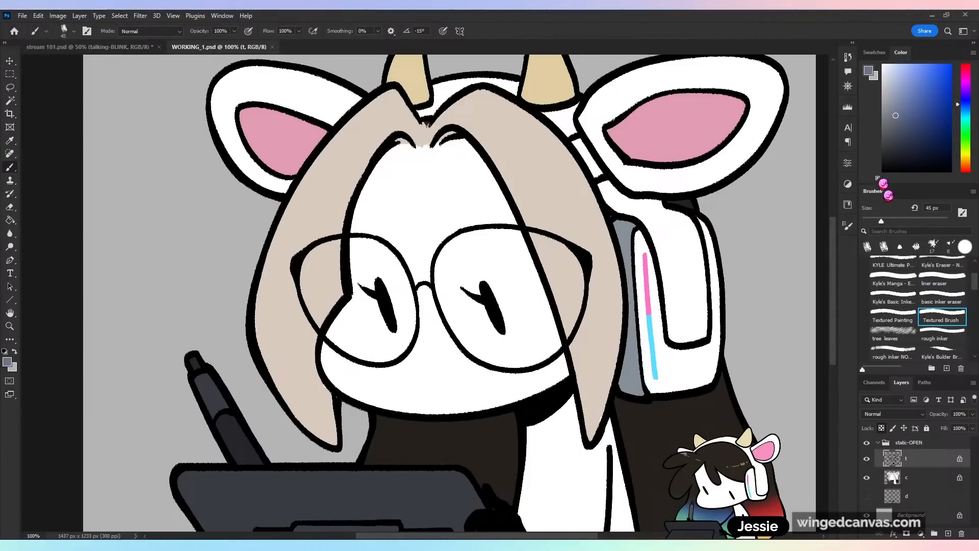
pyautogui.moveTo(519, 399)
pyautogui.mouseDown()
pyautogui.moveTo(530, 416)
pyautogui.moveTo(531, 396)
pyautogui.moveTo(550, 423)
pyautogui.moveTo(561, 393)
pyautogui.mouseUp()
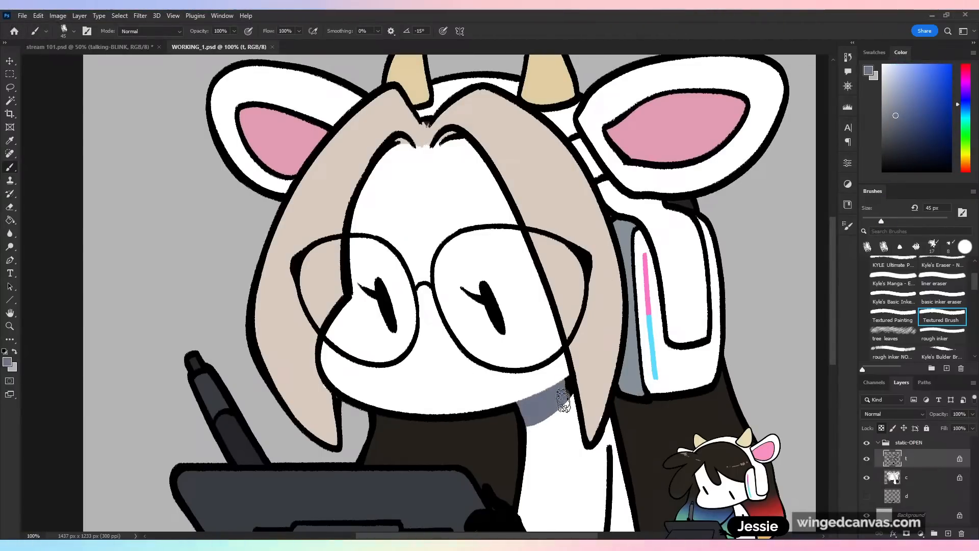
# - Sample the inner ear's pink and choose a darker magenta as the painting color for layer t
pyautogui.hotkey('ctrl', '-')
pyautogui.hotkey('ctrl', '-')
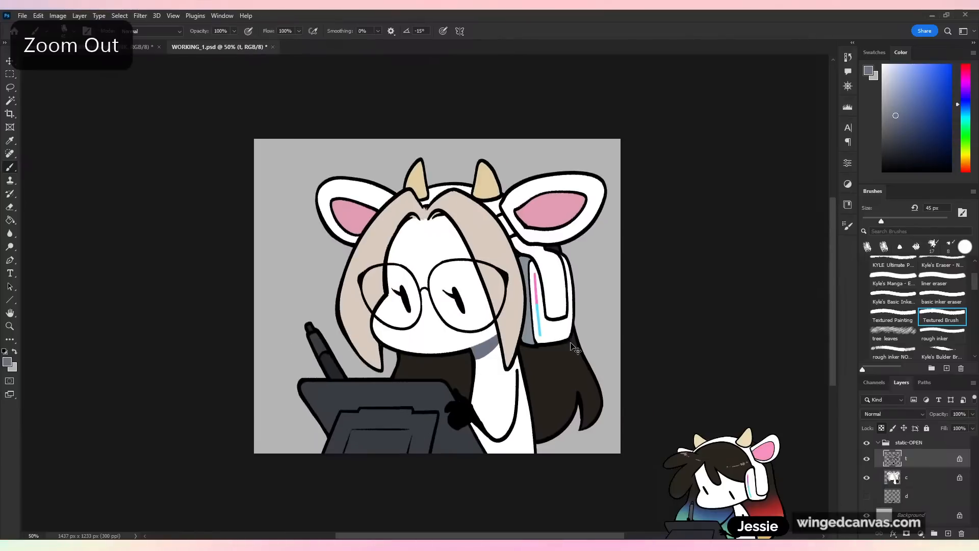
pyautogui.hotkey('ctrl', '+')
pyautogui.keyDown('alt'); pyautogui.click(597, 173); pyautogui.keyUp('alt')
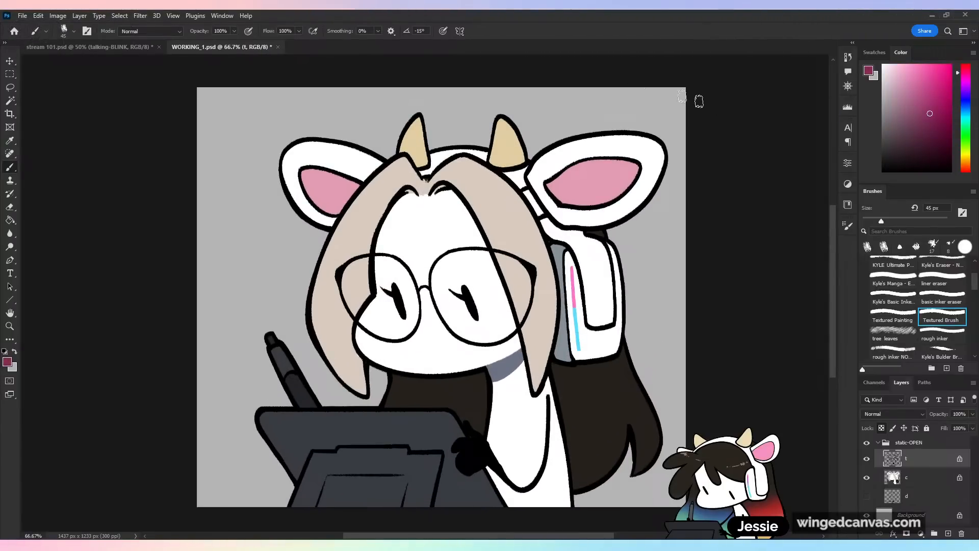
# - Recolor the inner outlines of both cow ears dark magenta on the line layer
pyautogui.moveTo(566, 195)
pyautogui.mouseDown()
pyautogui.moveTo(574, 168)
pyautogui.moveTo(640, 167)
pyautogui.moveTo(624, 192)
pyautogui.moveTo(562, 204)
pyautogui.mouseUp()
pyautogui.moveTo(309, 166)
pyautogui.mouseDown()
pyautogui.moveTo(313, 198)
pyautogui.moveTo(330, 213)
pyautogui.mouseUp()
pyautogui.moveTo(356, 182); pyautogui.dragTo(305, 167)
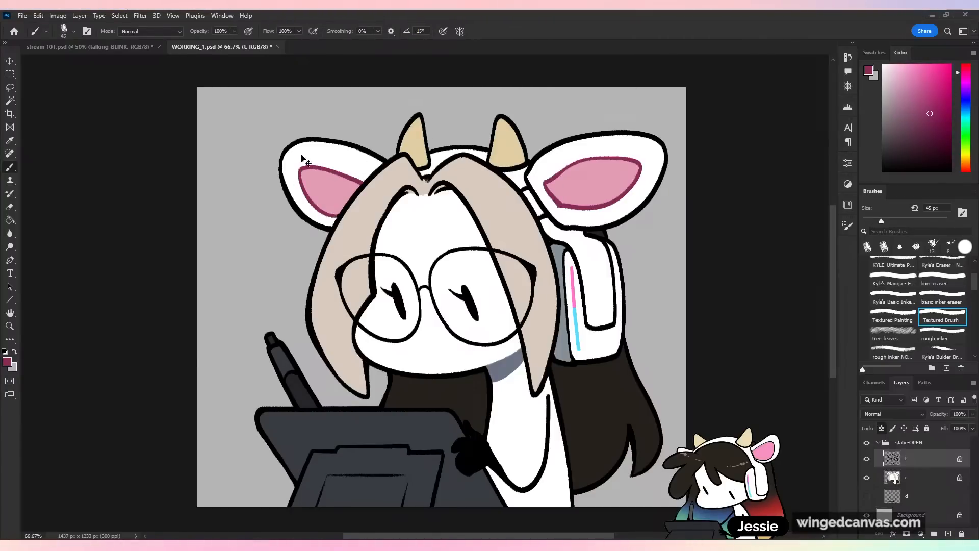
# - Recolor the headphone's inner detail lines muted blue-grey with a 27 px brush
pyautogui.hotkey('ctrl', '-')
pyautogui.hotkey('ctrl', '+')
pyautogui.keyDown('alt'); pyautogui.click(604, 336); pyautogui.keyUp('alt')
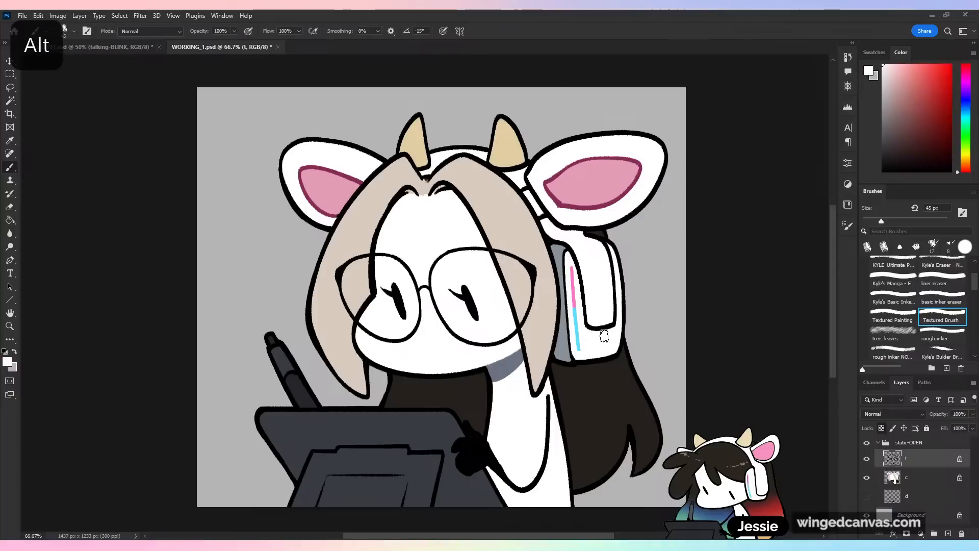
pyautogui.moveTo(966, 117); pyautogui.dragTo(966, 103)
pyautogui.click(899, 113)
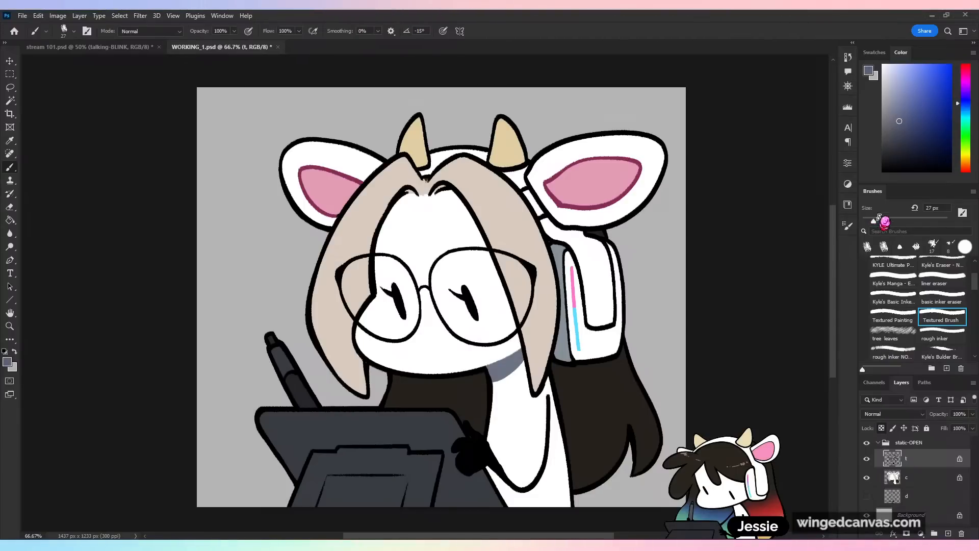
pyautogui.moveTo(570, 254)
pyautogui.mouseDown()
pyautogui.moveTo(583, 307)
pyautogui.moveTo(602, 329)
pyautogui.moveTo(614, 319)
pyautogui.moveTo(607, 251)
pyautogui.mouseUp()
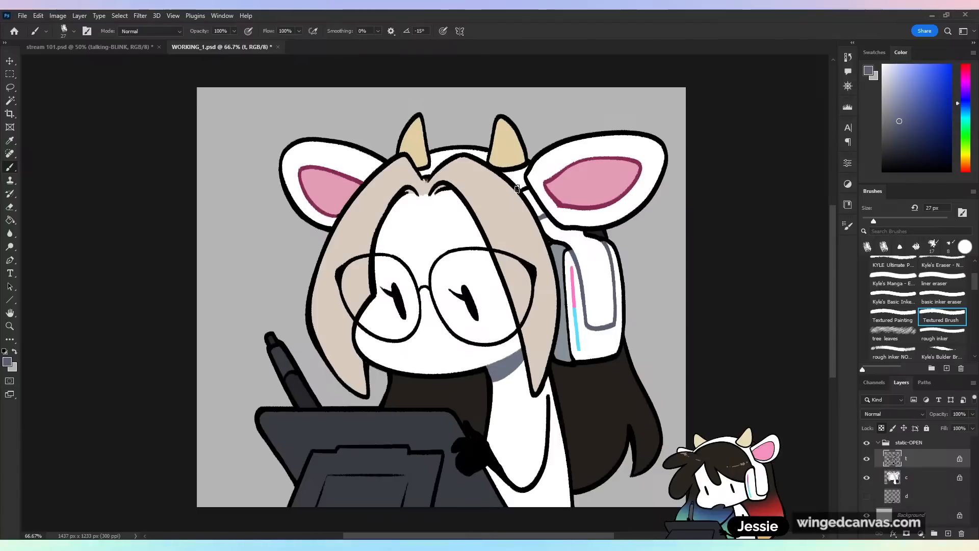
# - Recolor the base lines of both horns with a darker brown derived from the horn color
pyautogui.keyDown('alt'); pyautogui.click(502, 144); pyautogui.keyUp('alt')
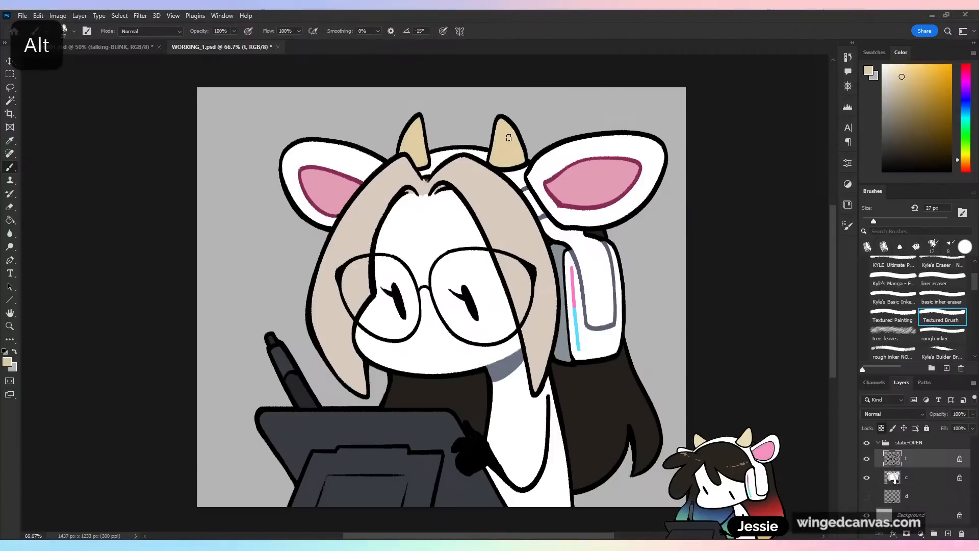
pyautogui.click(924, 109)
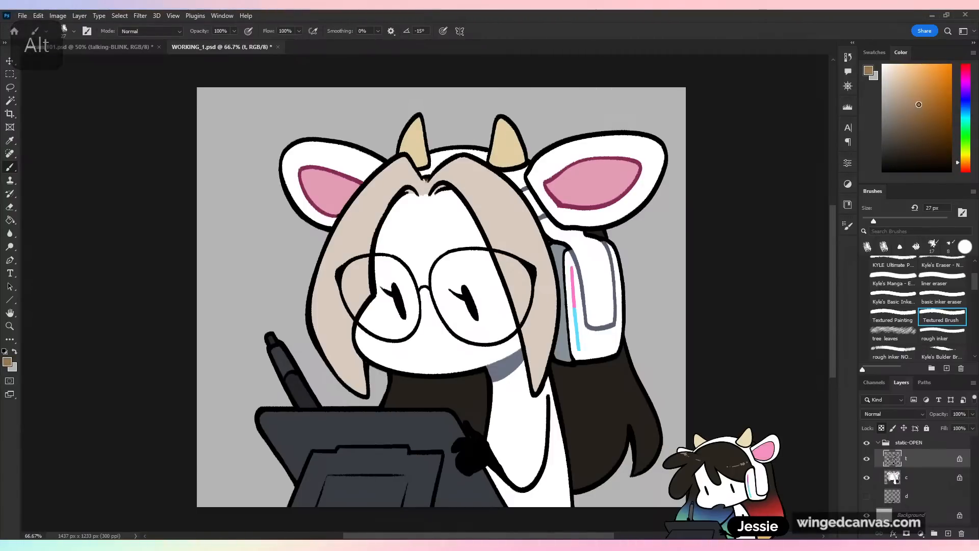
pyautogui.hotkey('ctrl', '+')
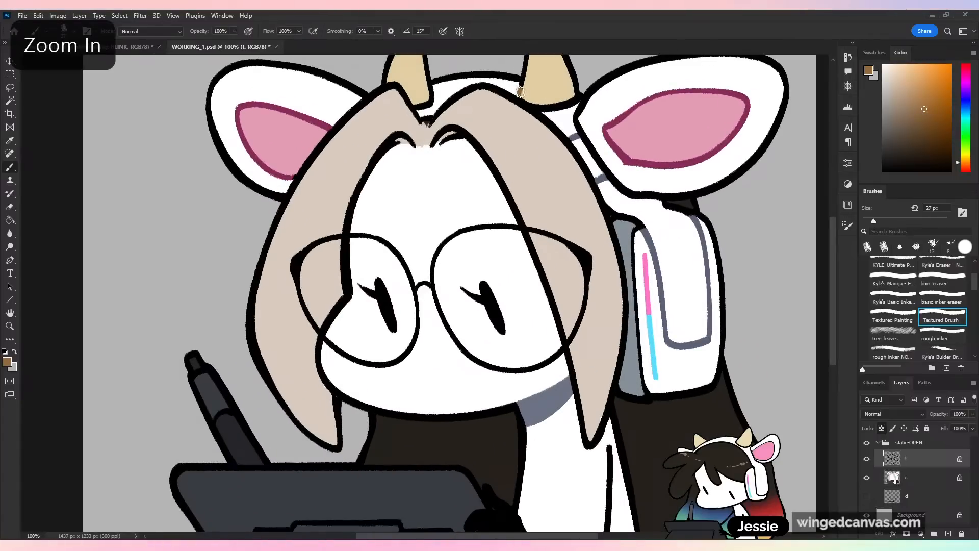
pyautogui.moveTo(520, 95)
pyautogui.mouseDown()
pyautogui.moveTo(561, 114)
pyautogui.moveTo(572, 100)
pyautogui.mouseUp()
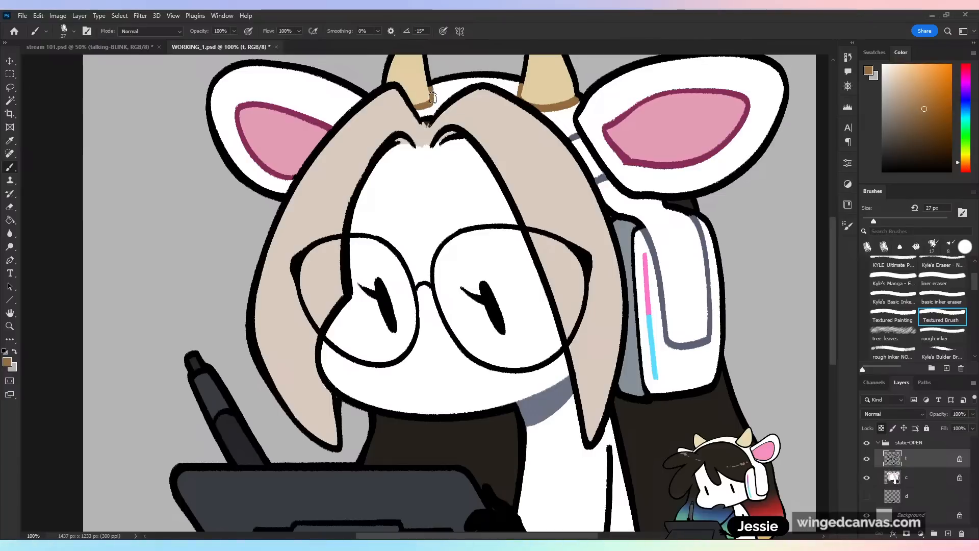
pyautogui.hotkey('ctrl', '-')
pyautogui.press('h')
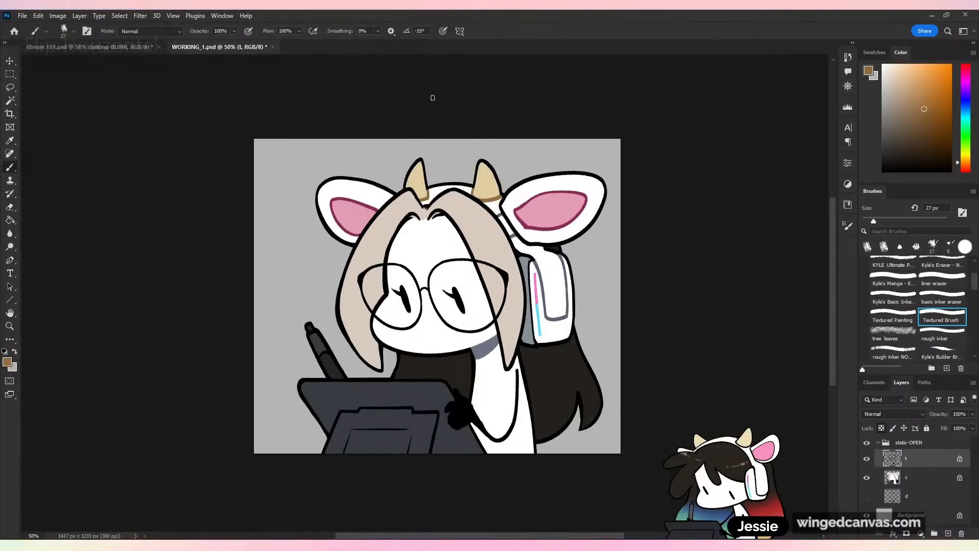
pyautogui.hotkey('ctrl', '+')
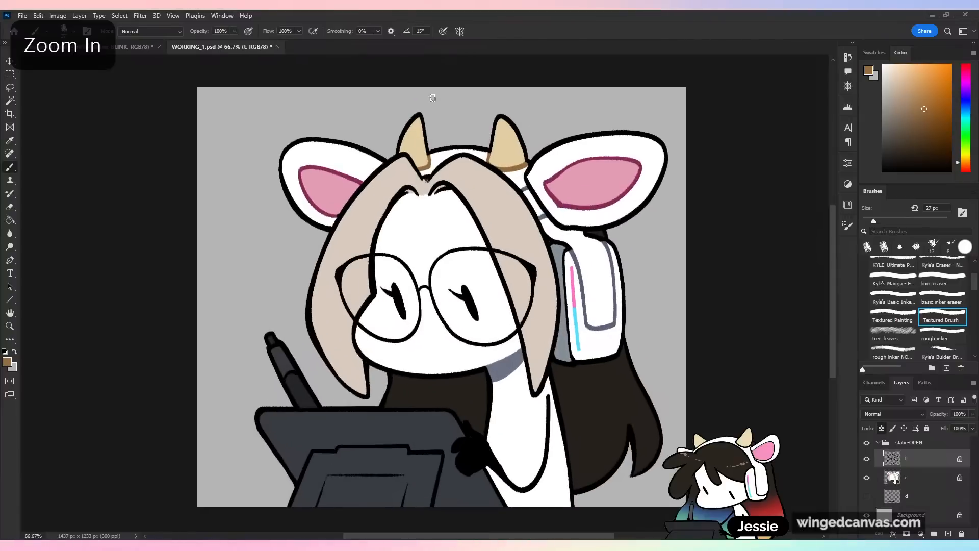
# - Recolor the small hair strand lines above the forehead with a darker brown based on the hair color
pyautogui.keyDown('alt'); pyautogui.click(510, 204); pyautogui.keyUp('alt')
pyautogui.moveTo(965, 160); pyautogui.dragTo(966, 165)
pyautogui.click(906, 105)
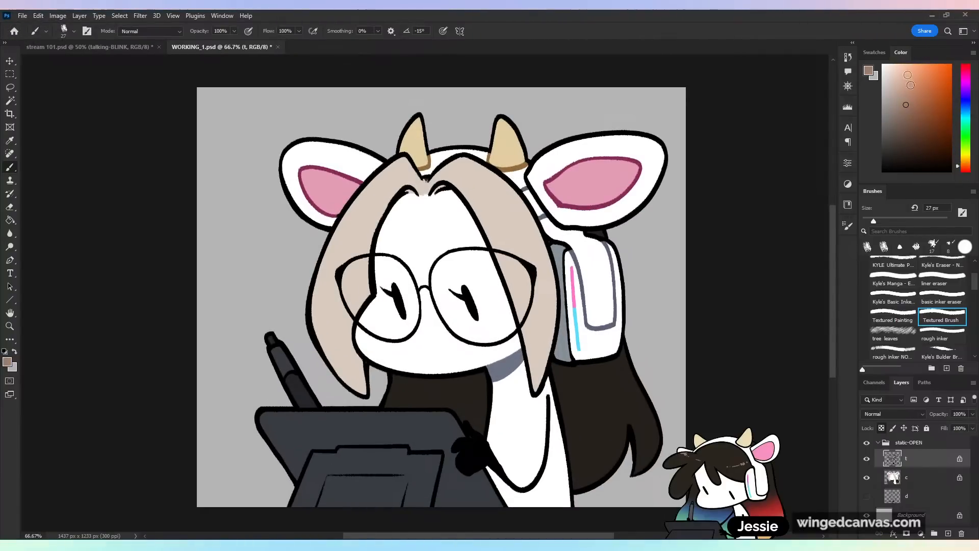
pyautogui.hotkey('ctrl', '+')
pyautogui.hotkey('ctrl', 'z')
pyautogui.click(910, 118)
pyautogui.moveTo(432, 147)
pyautogui.mouseDown()
pyautogui.moveTo(451, 130)
pyautogui.moveTo(465, 134)
pyautogui.mouseUp()
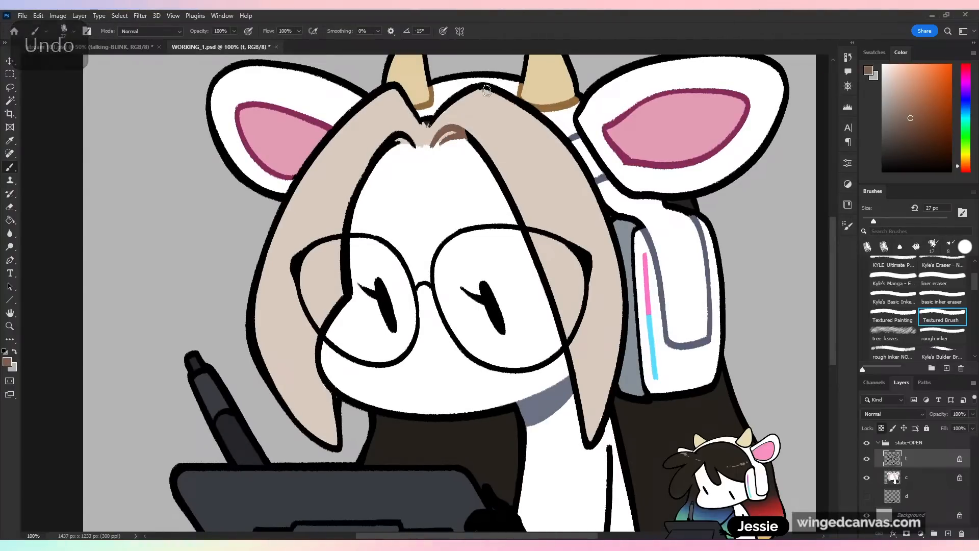
pyautogui.moveTo(388, 147)
pyautogui.mouseDown()
pyautogui.moveTo(403, 134)
pyautogui.moveTo(415, 146)
pyautogui.moveTo(434, 122)
pyautogui.moveTo(421, 123)
pyautogui.mouseUp()
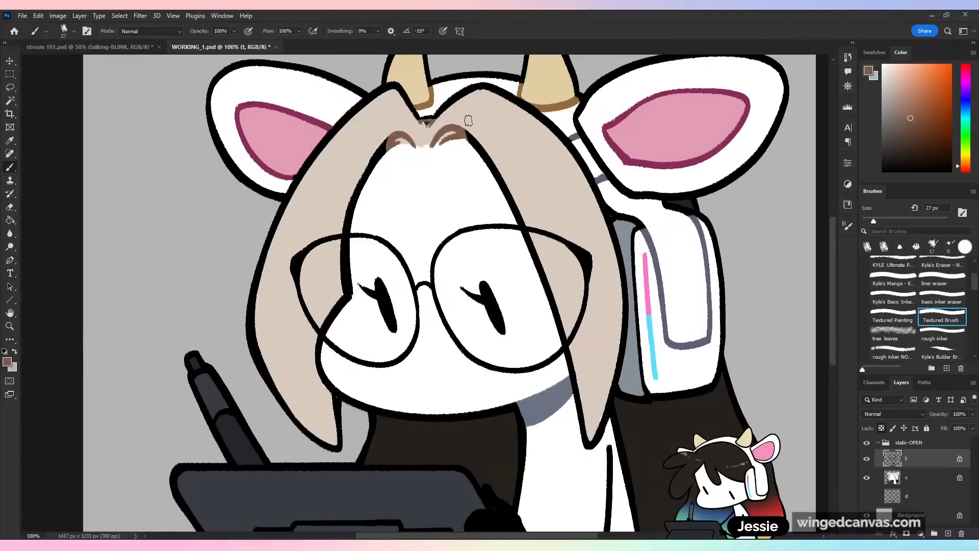
pyautogui.click(929, 484)
pyautogui.keyDown('alt'); pyautogui.click(448, 140); pyautogui.keyUp('alt')
pyautogui.hotkey('ctrl', '-')
pyautogui.hotkey('ctrl', 'z')
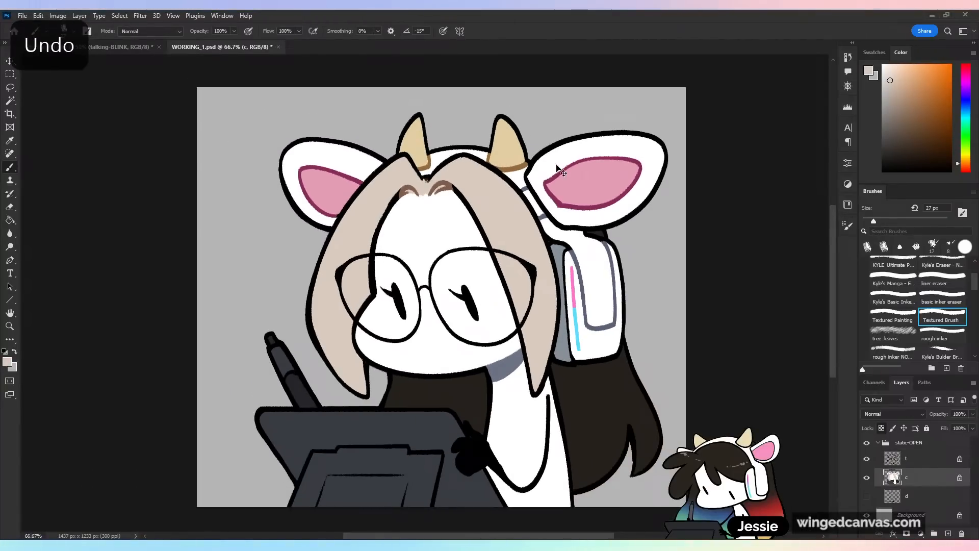
# - Check the illustration mirrored and at very small sizes, and save the document
pyautogui.hotkey('ctrl', '-')
pyautogui.hotkey('ctrl', 'shift', 'h')
pyautogui.hotkey('ctrl', 'shift', 'h')
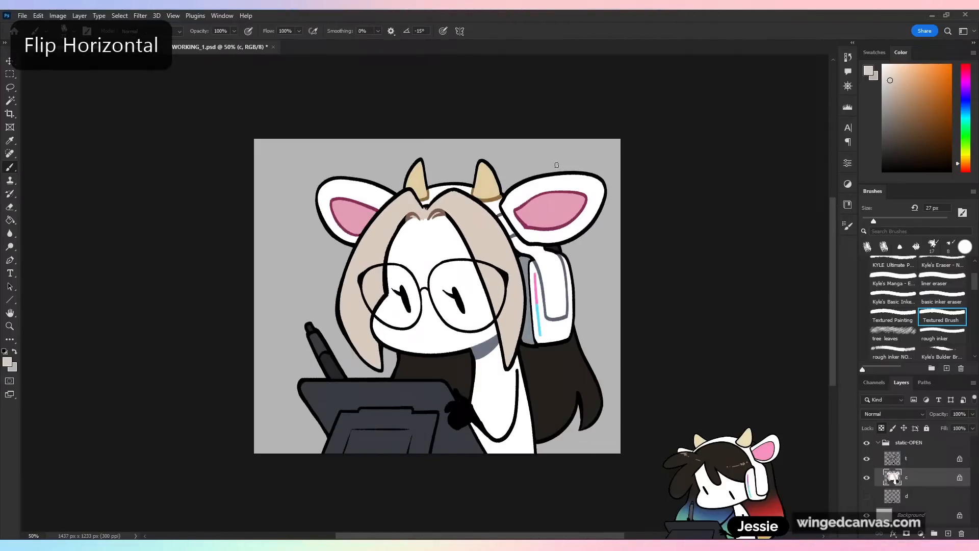
pyautogui.hotkey('ctrl', '-')
pyautogui.hotkey('ctrl', '-')
pyautogui.hotkey('ctrl', '-')
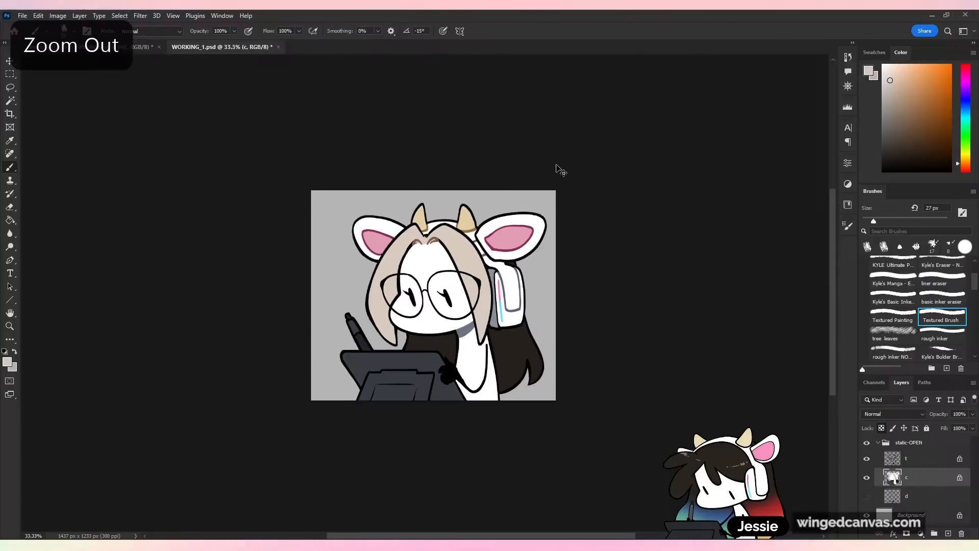
pyautogui.hotkey('ctrl', '-')
pyautogui.hotkey('ctrl', '-')
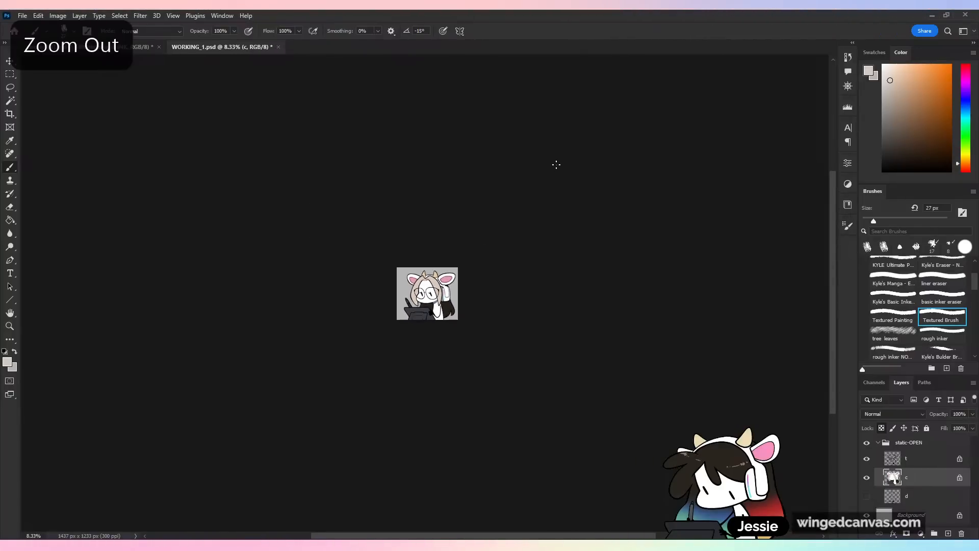
pyautogui.hotkey('ctrl', '+')
pyautogui.hotkey('ctrl', '+')
pyautogui.hotkey('ctrl', '+')
pyautogui.hotkey('ctrl', '+')
pyautogui.hotkey('ctrl', '+')
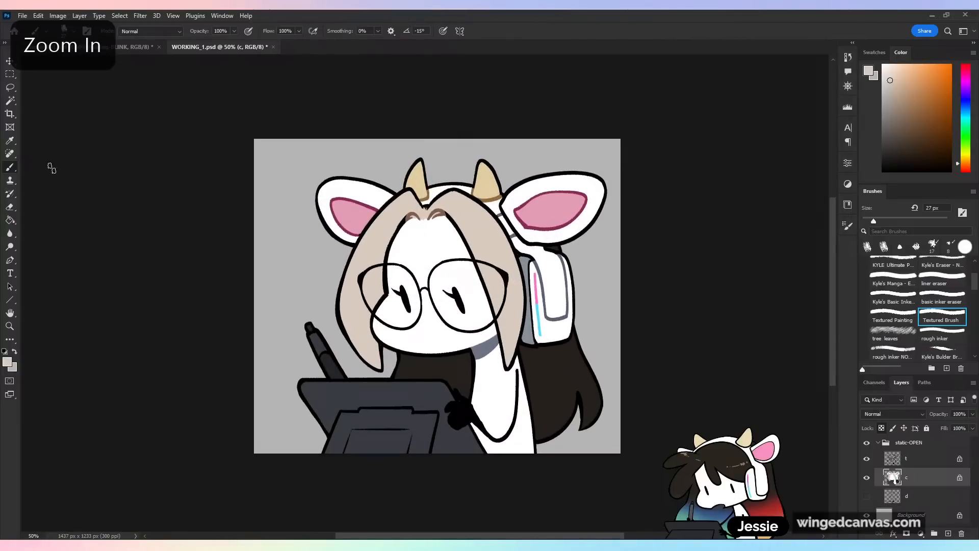
pyautogui.hotkey('ctrl', 's')
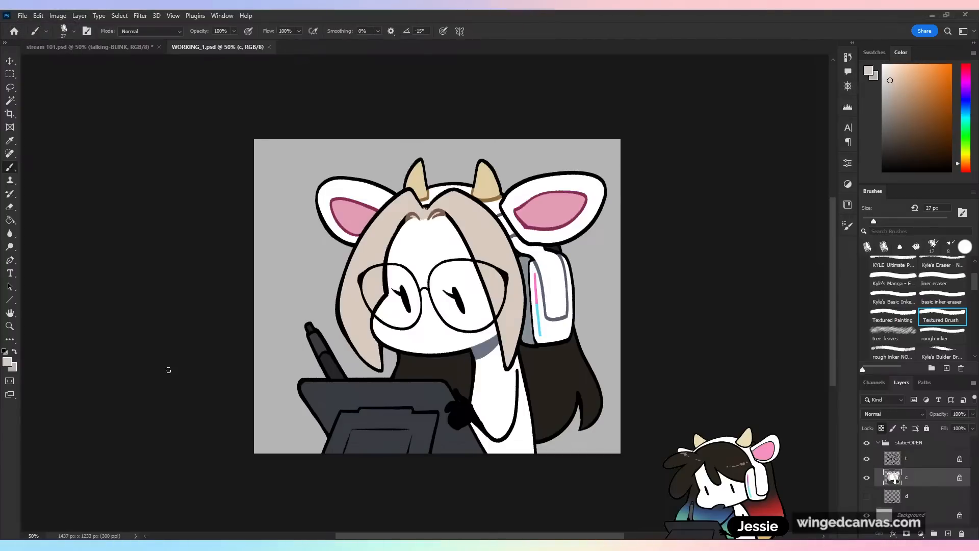
# - Duplicate the static-OPEN group and rename the copy static-BLINK
pyautogui.click(877, 442)
pyautogui.moveTo(925, 446); pyautogui.dragTo(948, 533)
pyautogui.doubleClick(916, 443)
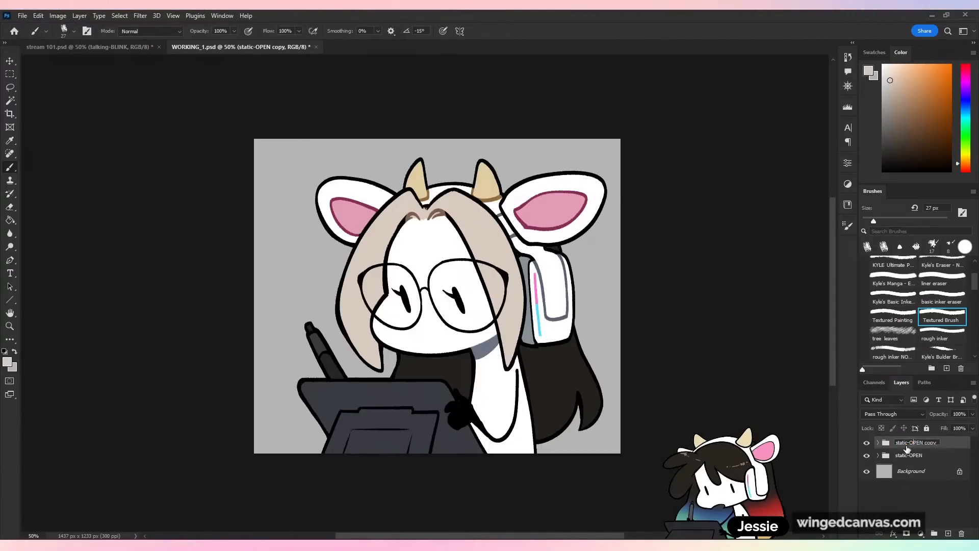
pyautogui.moveTo(910, 443); pyautogui.dragTo(978, 453)
pyautogui.write('BL')
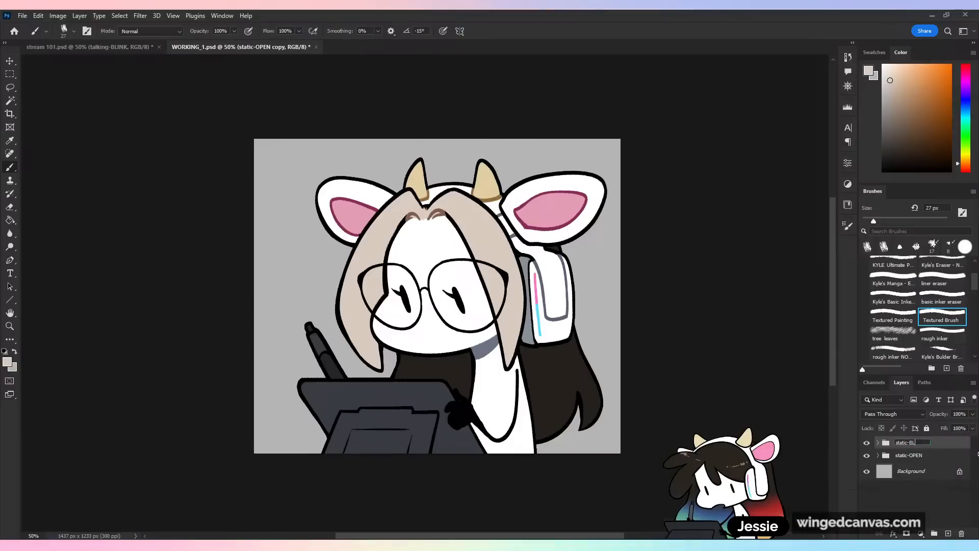
pyautogui.write('INK')
pyautogui.press('Return')
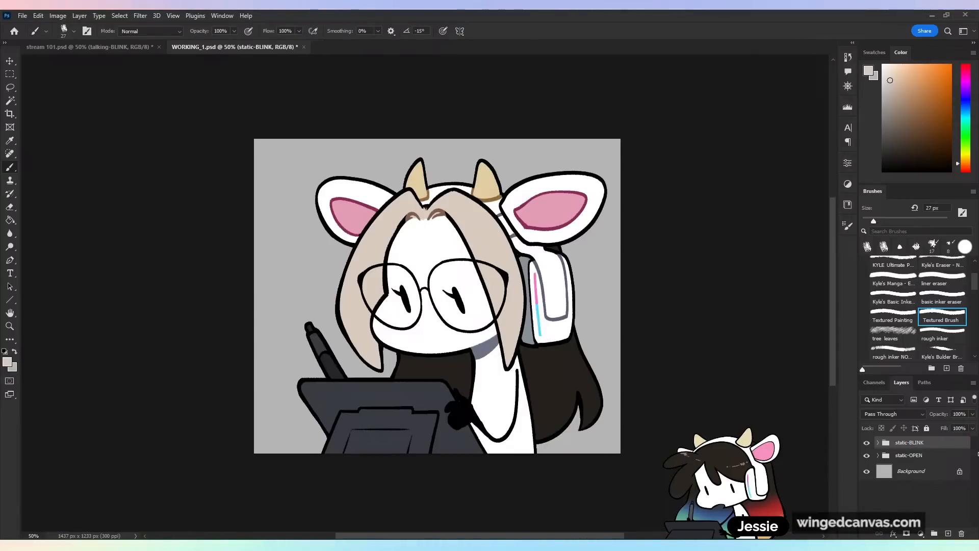
# - Set the static-BLINK group's opacity to 50% and expand the group
pyautogui.click(972, 414)
pyautogui.moveTo(973, 426); pyautogui.dragTo(947, 426)
pyautogui.click(877, 442)
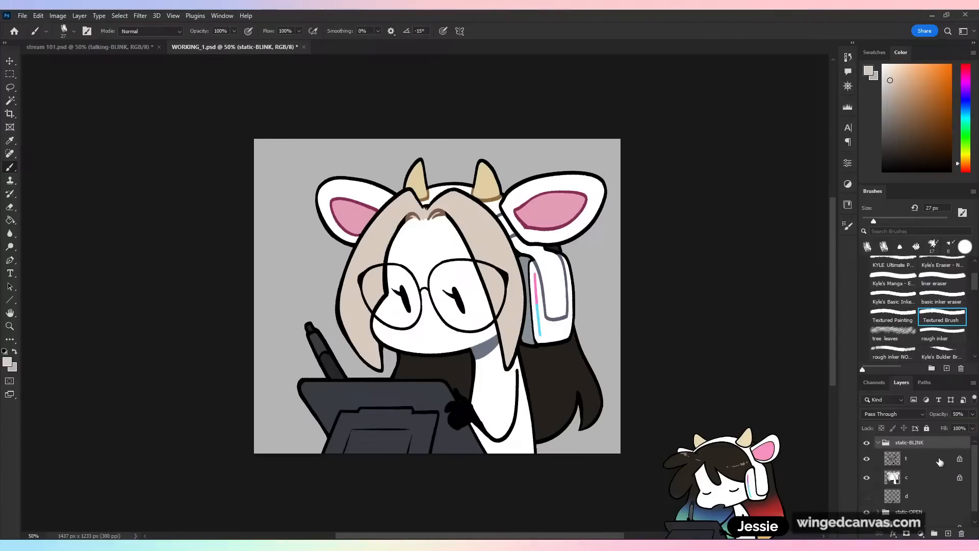
# - Erase both open eyes from layer t in the static-BLINK group
pyautogui.click(913, 458)
pyautogui.hotkey('ctrl', '+')
pyautogui.hotkey('ctrl', '+')
pyautogui.moveTo(473, 295)
pyautogui.mouseDown()
pyautogui.moveTo(484, 306)
pyautogui.moveTo(464, 281)
pyautogui.moveTo(489, 294)
pyautogui.moveTo(500, 321)
pyautogui.mouseUp()
pyautogui.press('e')
pyautogui.moveTo(465, 288)
pyautogui.mouseDown()
pyautogui.moveTo(482, 312)
pyautogui.moveTo(505, 319)
pyautogui.mouseUp()
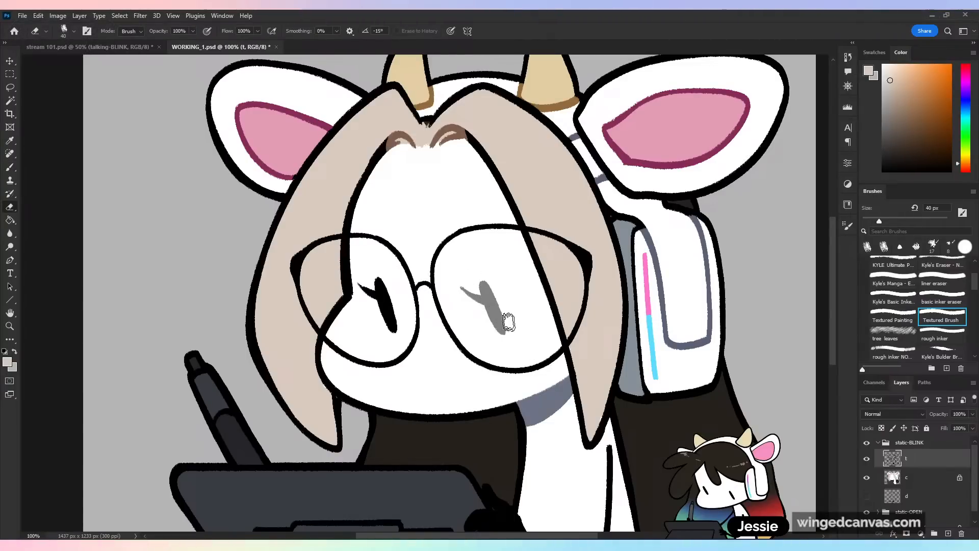
pyautogui.moveTo(367, 283)
pyautogui.mouseDown()
pyautogui.moveTo(381, 326)
pyautogui.moveTo(385, 290)
pyautogui.moveTo(398, 339)
pyautogui.mouseUp()
# - Draw a black downward-curved closed-eye line in the larger glasses lens, using a 25 px brush with 25% smoothing
pyautogui.press('b')
pyautogui.moveTo(903, 159); pyautogui.dragTo(890, 180)
pyautogui.moveTo(475, 326)
pyautogui.mouseDown()
pyautogui.moveTo(509, 312)
pyautogui.moveTo(528, 281)
pyautogui.mouseUp()
pyautogui.hotkey('ctrl', 'z')
pyautogui.moveTo(379, 32); pyautogui.dragTo(390, 41)
pyautogui.moveTo(869, 220); pyautogui.dragTo(872, 220)
pyautogui.moveTo(472, 324); pyautogui.dragTo(543, 309)
pyautogui.hotkey('ctrl', 'z')
pyautogui.moveTo(472, 318); pyautogui.dragTo(539, 305)
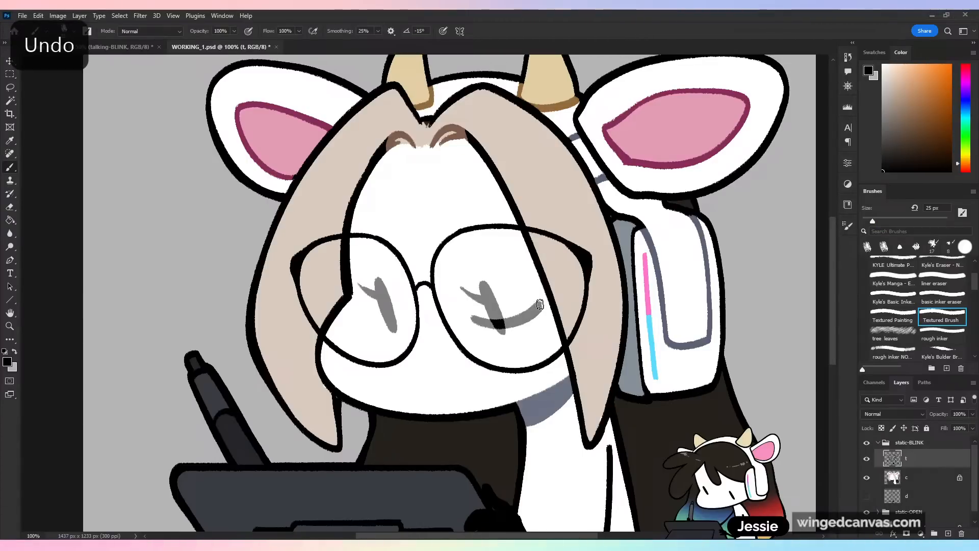
pyautogui.hotkey('ctrl', 'z')
pyautogui.moveTo(469, 317)
pyautogui.mouseDown()
pyautogui.moveTo(481, 325)
pyautogui.moveTo(529, 308)
pyautogui.mouseUp()
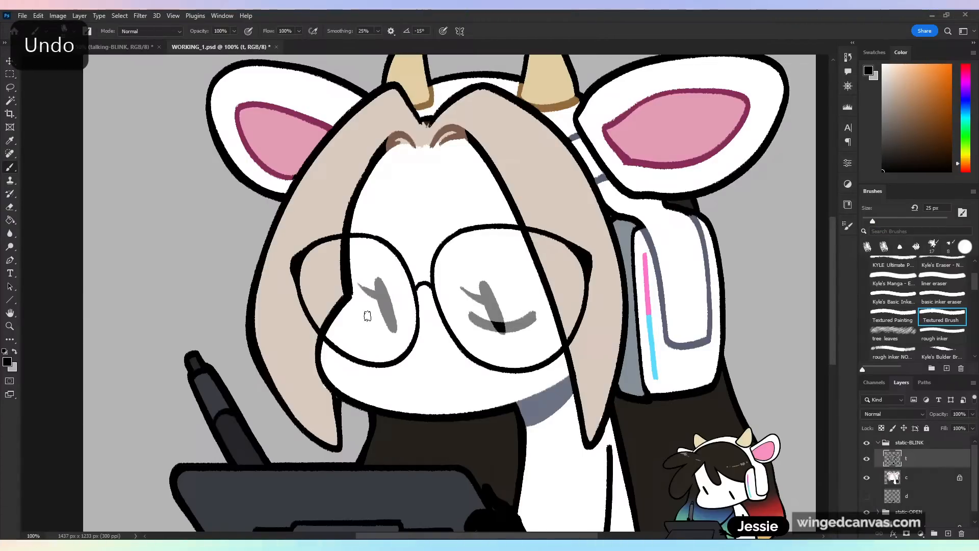
# - Draw the matching closed-eye curve in the smaller lens and add lashes to both eyes with a 13 px brush
pyautogui.moveTo(369, 319); pyautogui.dragTo(403, 317)
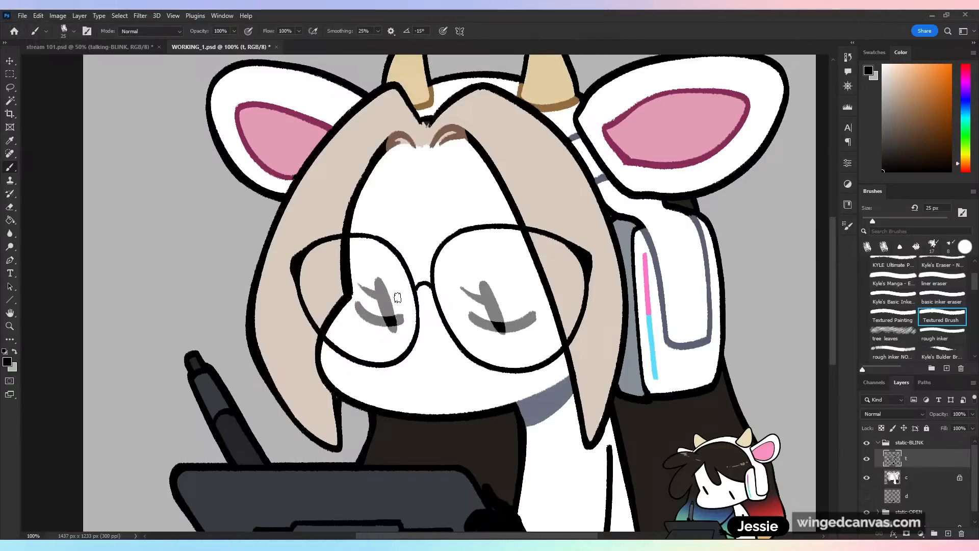
pyautogui.moveTo(870, 221); pyautogui.dragTo(867, 221)
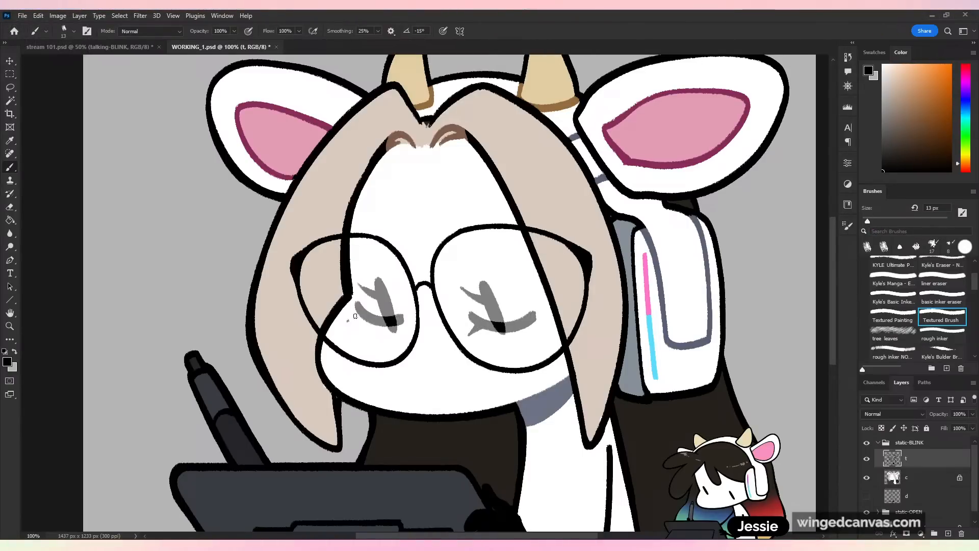
pyautogui.moveTo(347, 322); pyautogui.dragTo(368, 313)
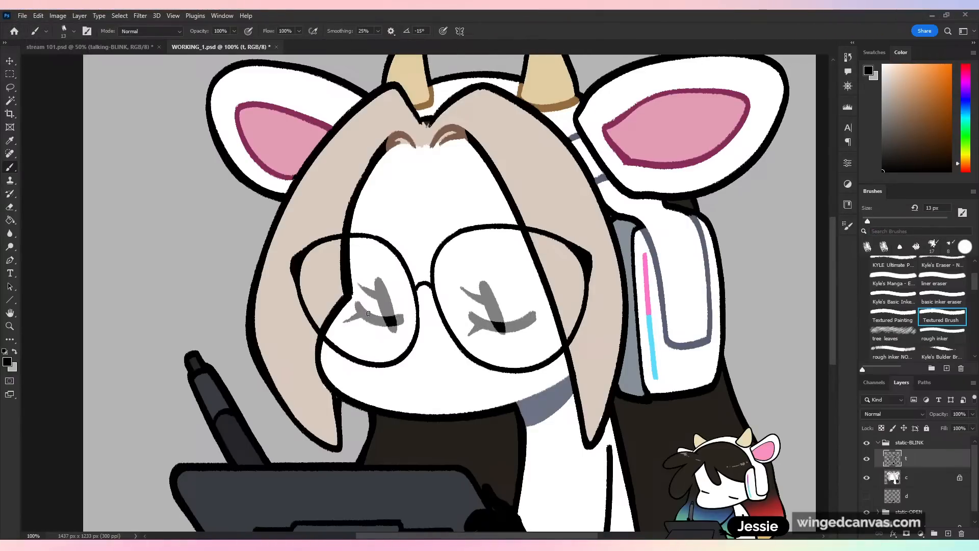
# - Restore the static-BLINK group's opacity to 100% and collapse the group
pyautogui.click(912, 446)
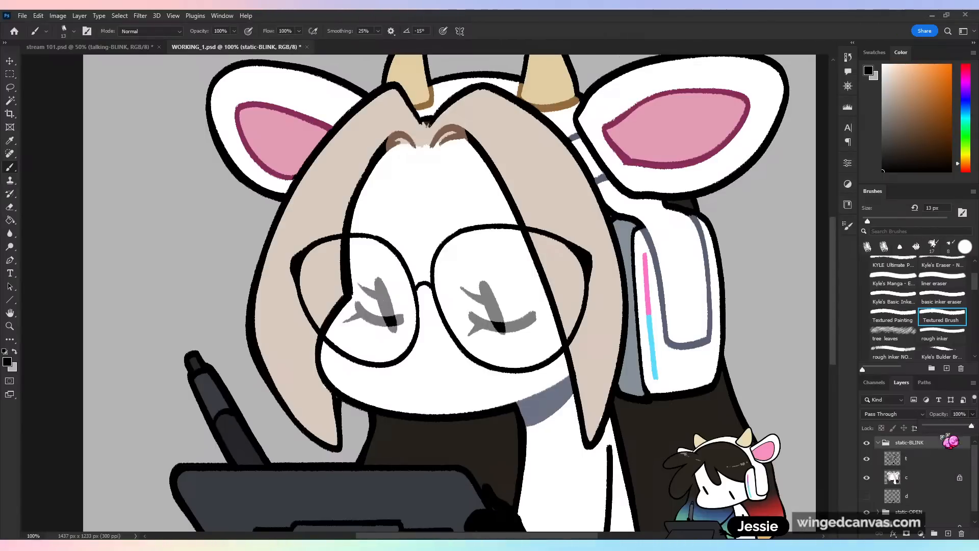
pyautogui.click(877, 443)
pyautogui.hotkey('ctrl', '-')
pyautogui.hotkey('ctrl', '-')
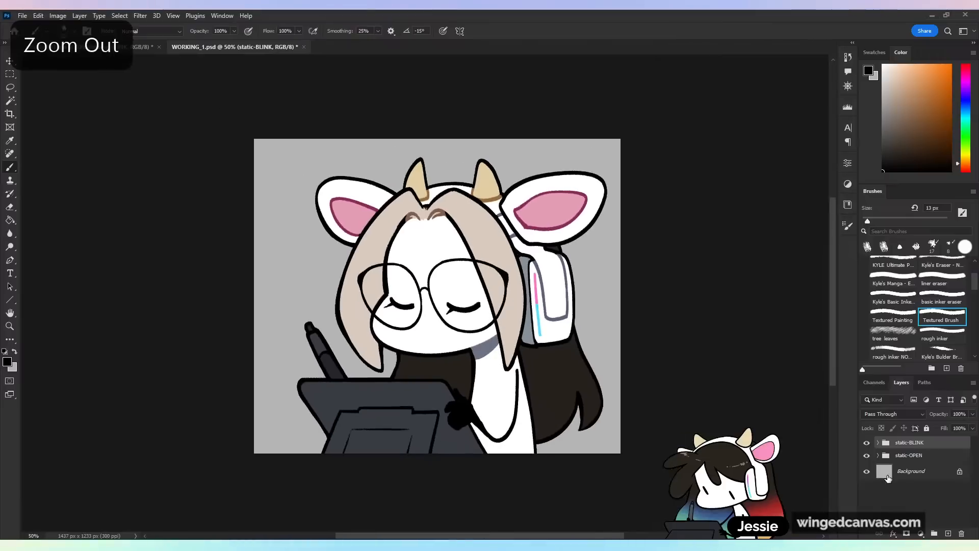
# - Toggle the static-BLINK group's visibility to compare open and closed eyes, saving the document and leaving the group hidden
pyautogui.click(866, 443)
pyautogui.click(866, 444)
pyautogui.click(866, 444)
pyautogui.click(866, 443)
pyautogui.click(867, 444)
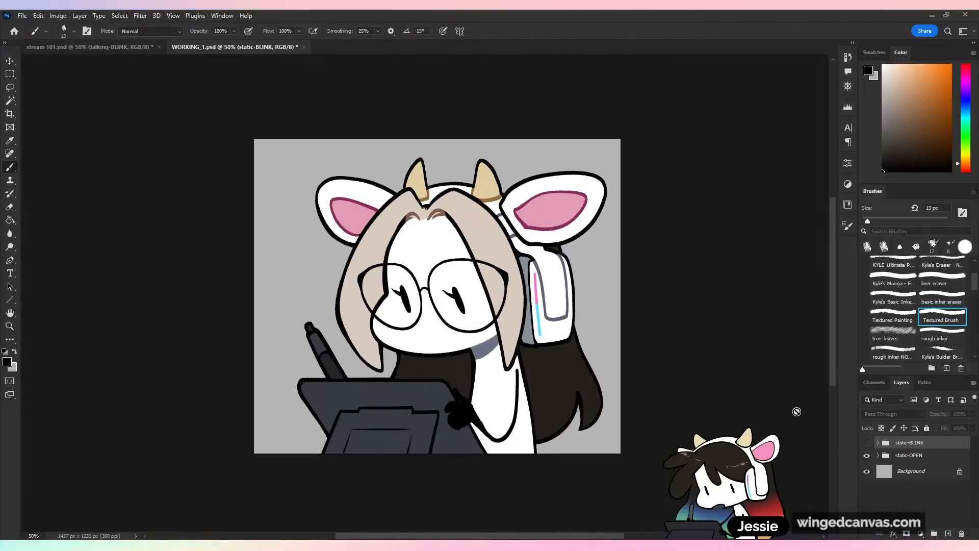
pyautogui.hotkey('ctrl', 's')
pyautogui.click(866, 443)
pyautogui.click(866, 444)
pyautogui.hotkey('ctrl', '+')
pyautogui.click(866, 444)
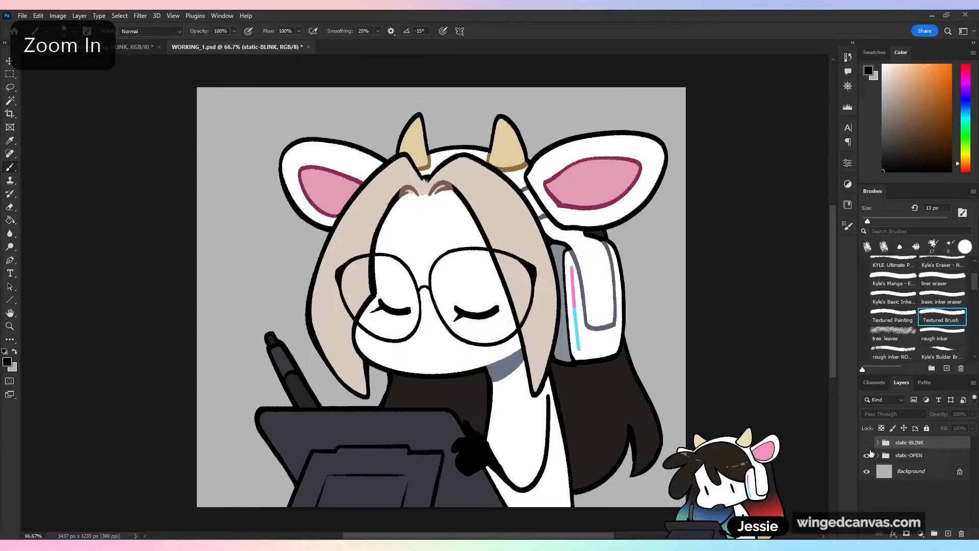
pyautogui.click(868, 445)
# - Duplicate the static-OPEN group to the top of the stack and rename the copy talking-OPEN
pyautogui.moveTo(911, 457)
pyautogui.mouseDown()
pyautogui.moveTo(941, 496)
pyautogui.moveTo(948, 533)
pyautogui.moveTo(908, 441)
pyautogui.mouseUp()
pyautogui.doubleClick(915, 442)
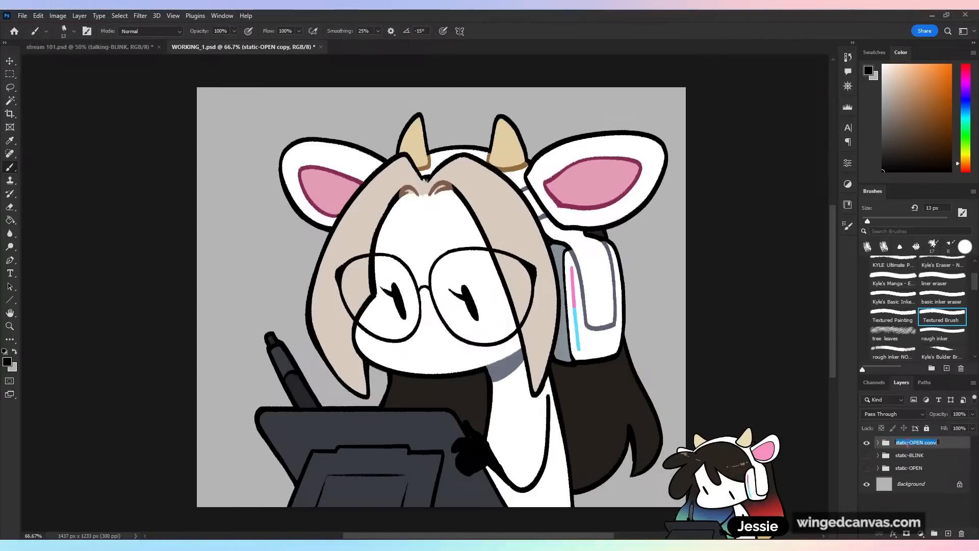
pyautogui.doubleClick(900, 442)
pyautogui.press('BackSpace')
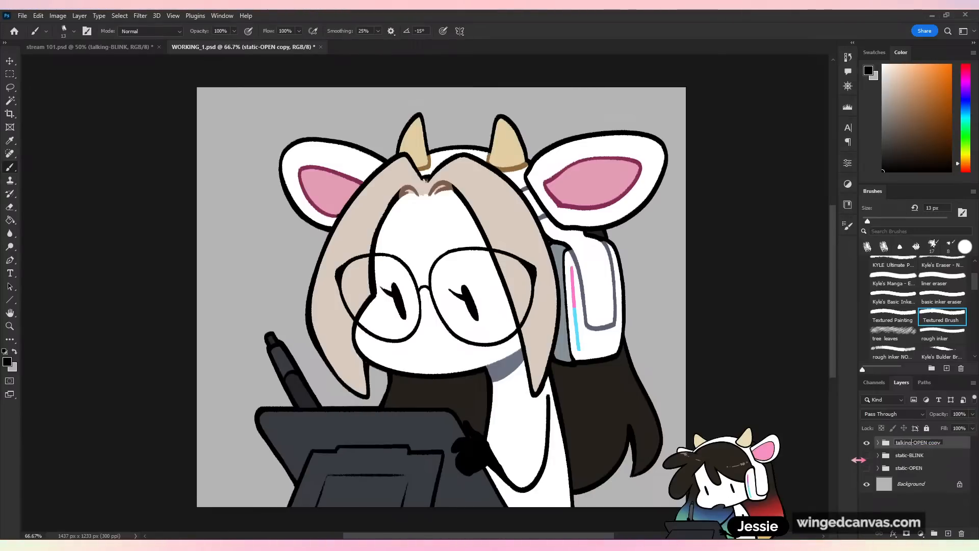
pyautogui.press('BackSpace')
pyautogui.press('Return')
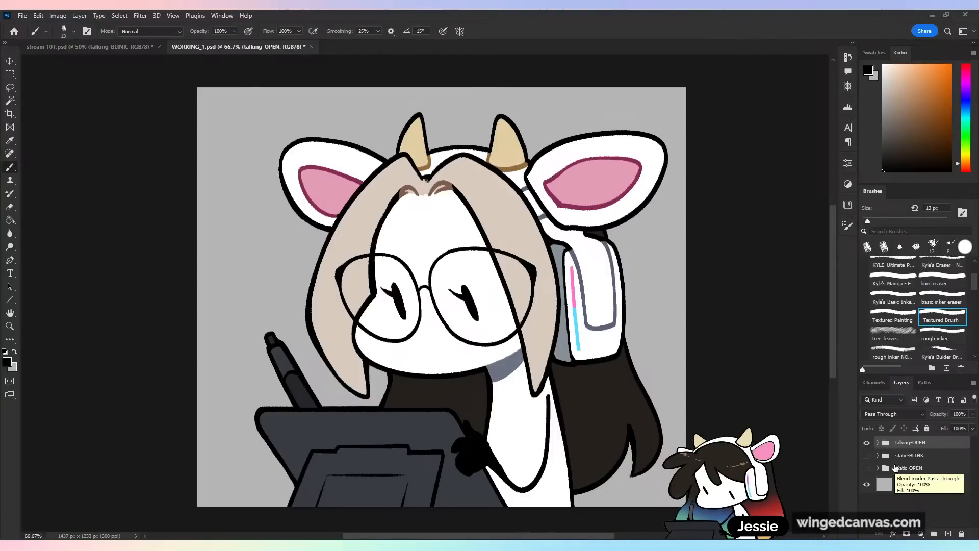
# - Lasso both open eyes on layer t of the talking-OPEN group and shift them slightly toward the headphones
pyautogui.click(878, 442)
pyautogui.click(915, 460)
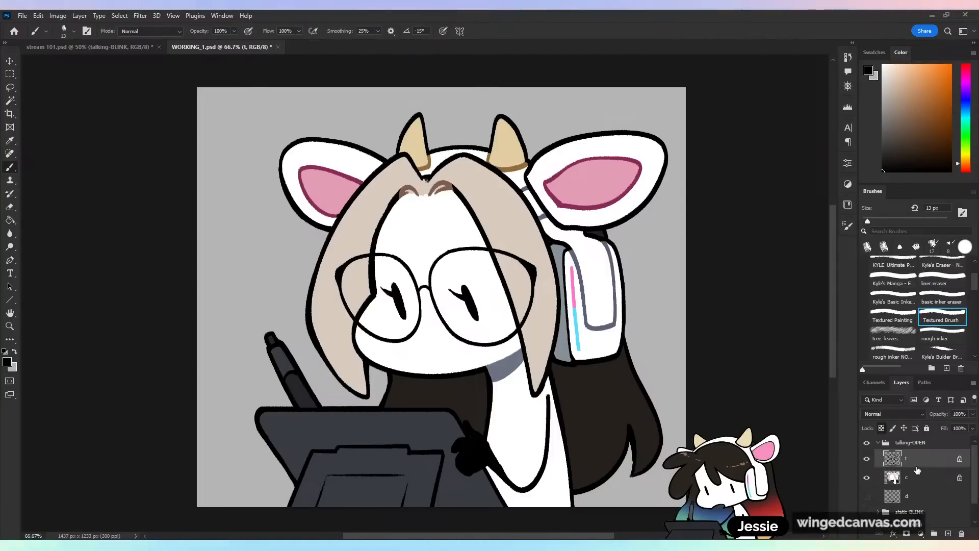
pyautogui.hotkey('ctrl', '+')
pyautogui.press('l')
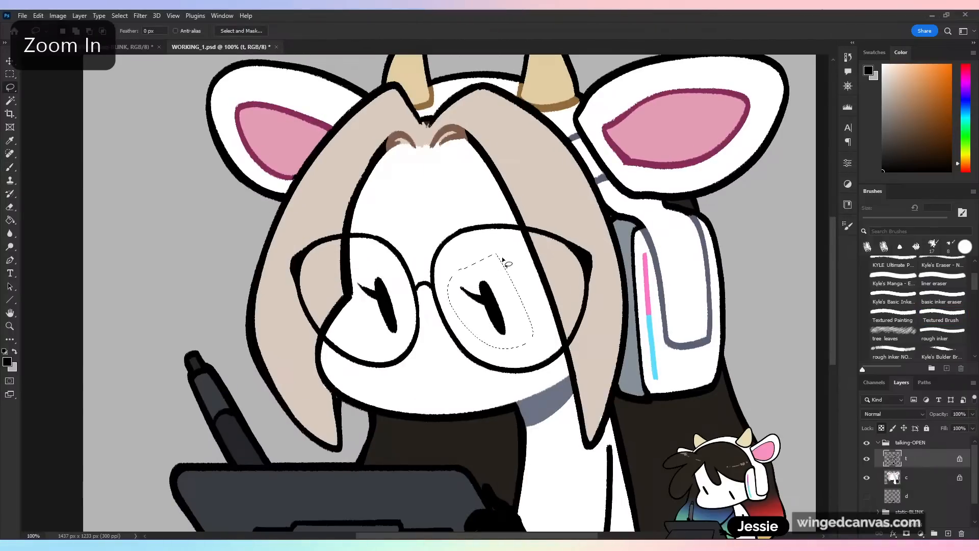
pyautogui.moveTo(368, 265)
pyautogui.mouseDown()
pyautogui.moveTo(357, 296)
pyautogui.moveTo(373, 321)
pyautogui.moveTo(393, 269)
pyautogui.mouseUp()
pyautogui.press('v')
pyautogui.moveTo(505, 291); pyautogui.dragTo(518, 293)
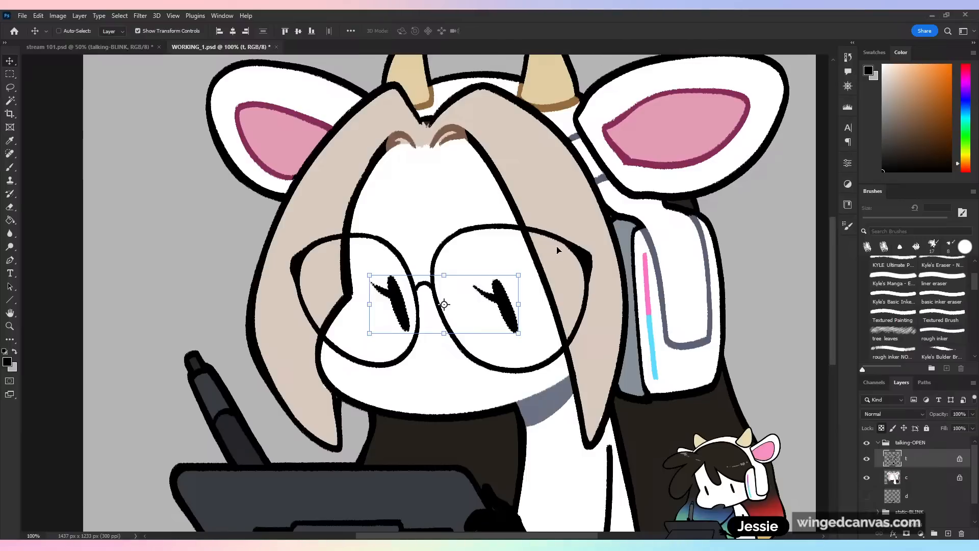
# - Deselect both eyes, lasso only the eye in the larger lens and nudge it slightly farther toward the headphones
pyautogui.hotkey('ctrl', 'd')
pyautogui.press('l')
pyautogui.moveTo(492, 262)
pyautogui.mouseDown()
pyautogui.moveTo(508, 265)
pyautogui.moveTo(522, 288)
pyautogui.moveTo(534, 282)
pyautogui.mouseUp()
pyautogui.press('v')
pyautogui.hotkey('ctrl', 't')
pyautogui.press('Return')
pyautogui.hotkey('ctrl', '-')
pyautogui.hotkey('ctrl', '-')
pyautogui.press('b')
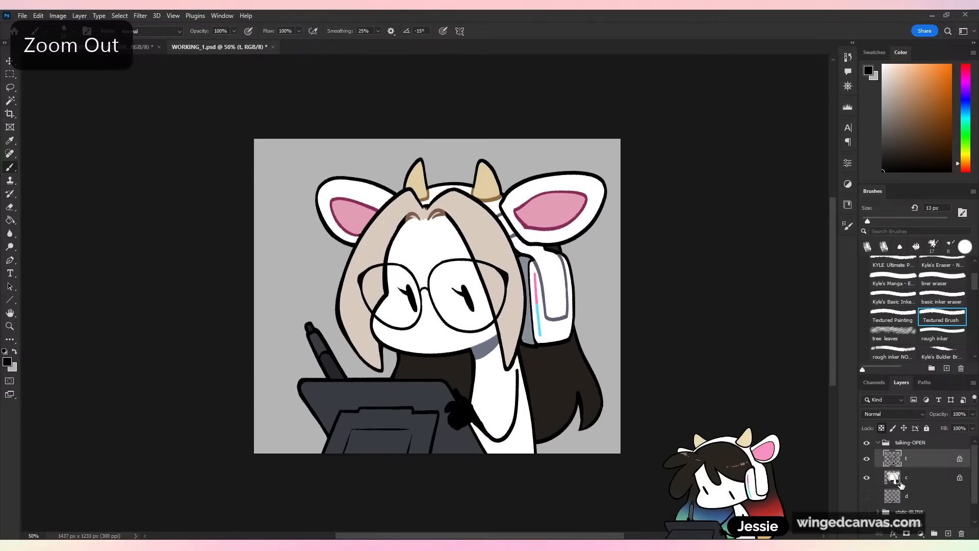
# - Unlock the transparent pixels of layer t in the talking-OPEN group
pyautogui.hotkey('ctrl', '+')
pyautogui.hotkey('ctrl', '+')
pyautogui.press('/')
pyautogui.hotkey('ctrl', '+')
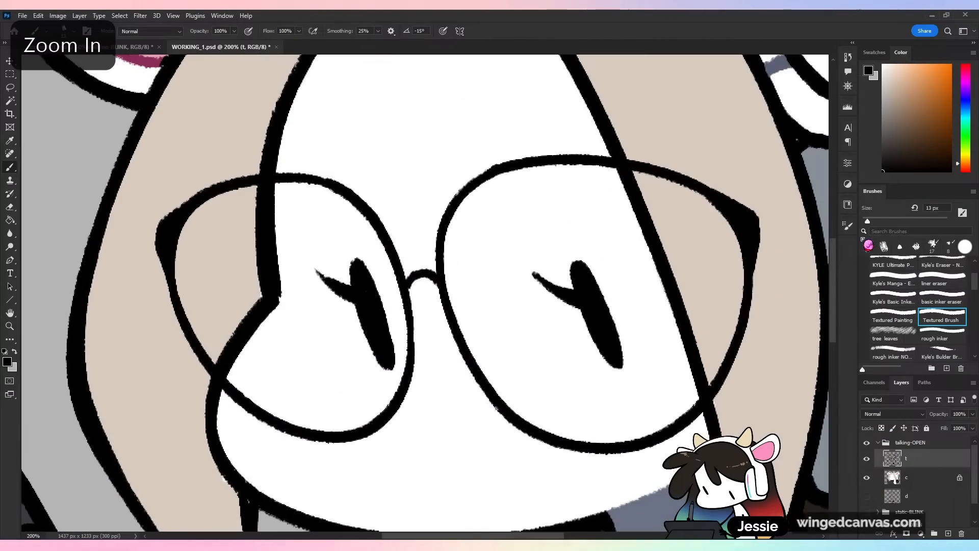
pyautogui.hotkey('ctrl', '-')
pyautogui.hotkey('ctrl', '-')
# - Collapse the talking-OPEN group and toggle its visibility to compare the eye positions with static-OPEN
pyautogui.click(878, 442)
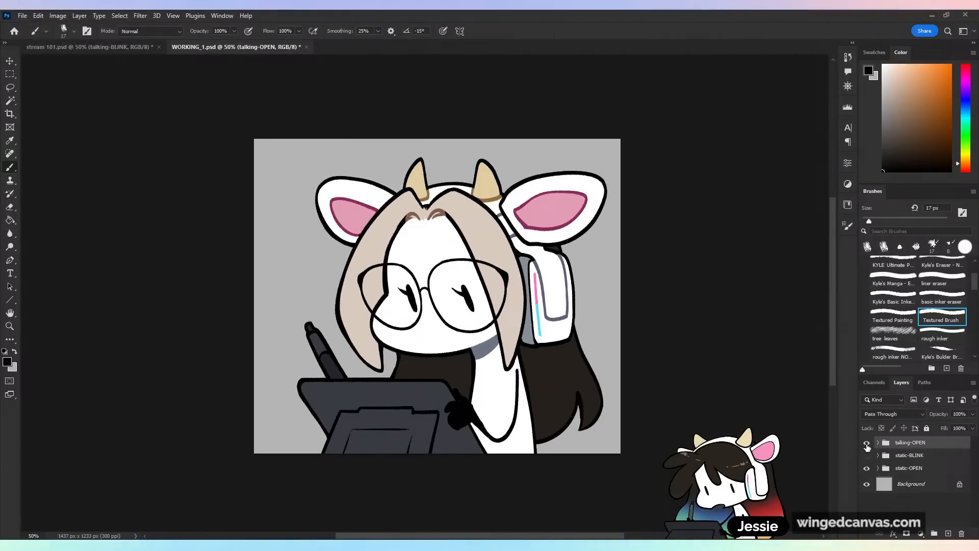
pyautogui.click(866, 446)
pyautogui.click(867, 447)
pyautogui.hotkey('ctrl', '+')
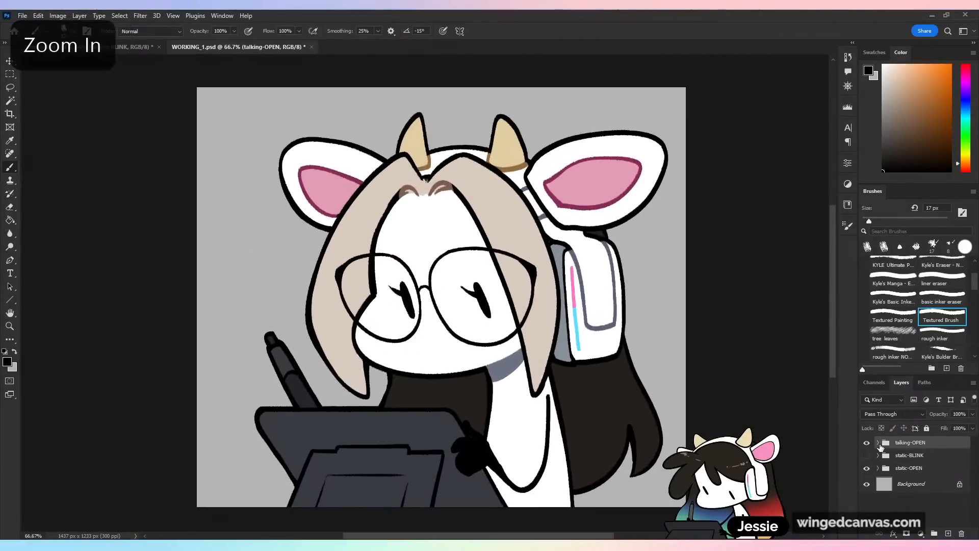
# - Select layer t in the talking-OPEN group and enlarge the brush to 21 px for drawing the mouth
pyautogui.click(877, 442)
pyautogui.click(907, 458)
pyautogui.hotkey('ctrl', '+')
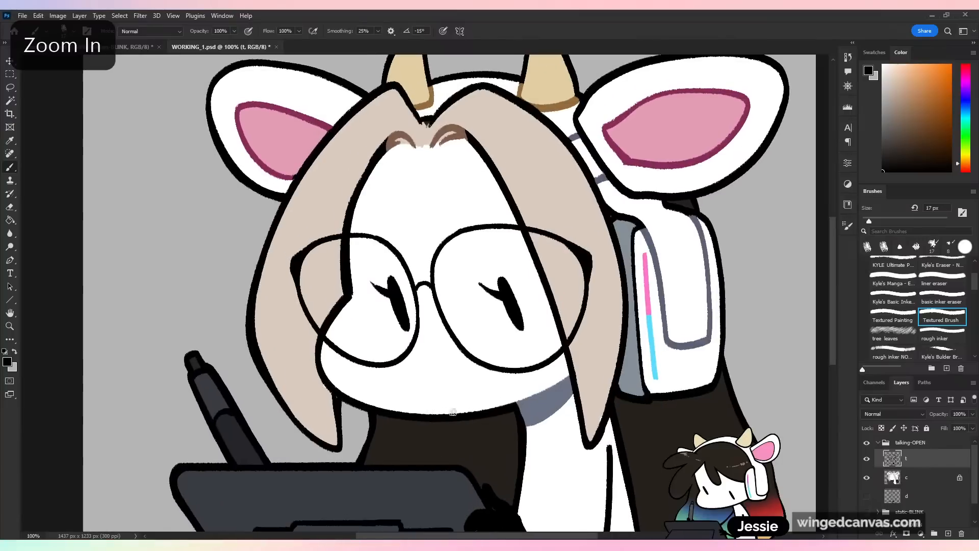
pyautogui.moveTo(427, 414); pyautogui.dragTo(506, 394)
pyautogui.hotkey('ctrl', 'z')
pyautogui.press(']')
pyautogui.press(']')
pyautogui.press(']')
pyautogui.press(']')
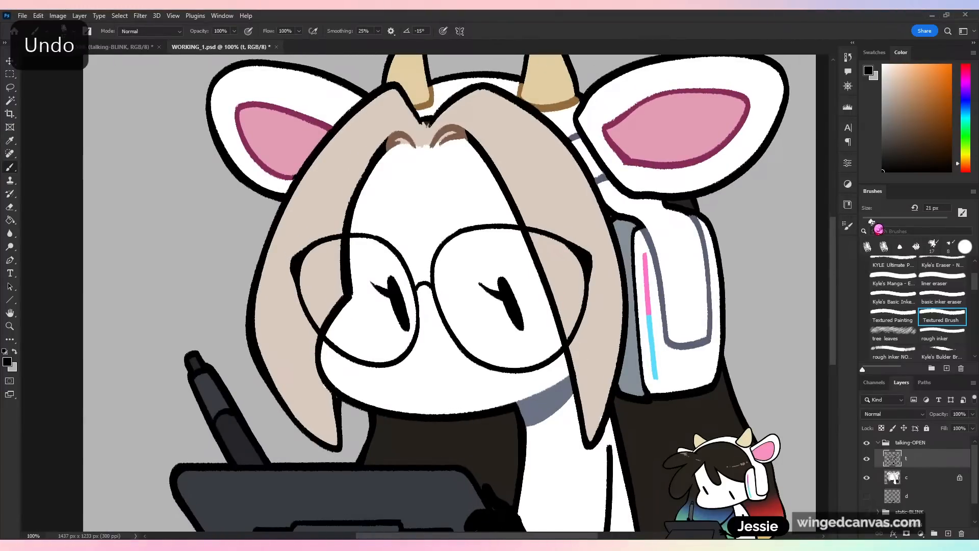
# - Try a pointed open-mouth outline rising from the chin line, erasing the jaw line beneath the opening
pyautogui.moveTo(427, 414)
pyautogui.mouseDown()
pyautogui.moveTo(483, 385)
pyautogui.moveTo(480, 411)
pyautogui.moveTo(506, 386)
pyautogui.moveTo(481, 410)
pyautogui.mouseUp()
pyautogui.hotkey('ctrl', 'z')
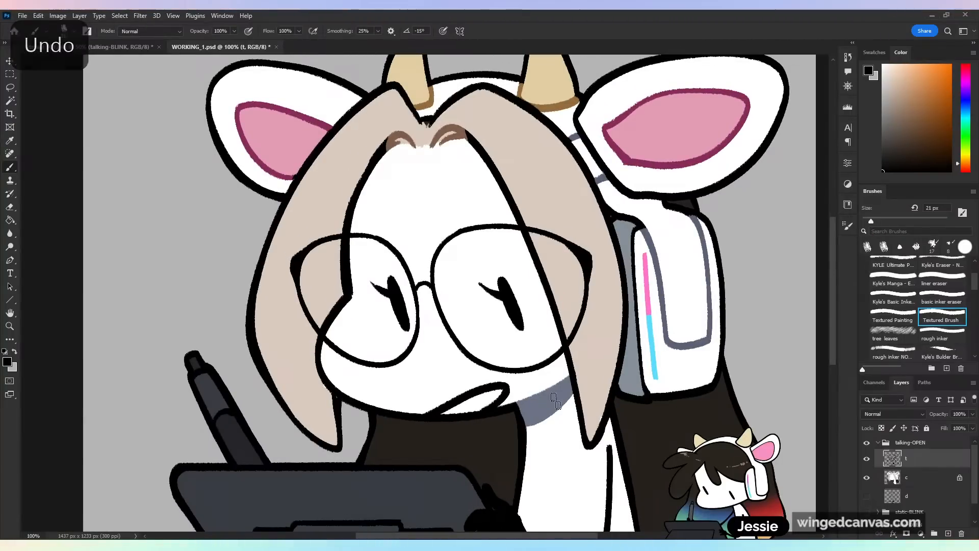
pyautogui.hotkey('ctrl', 'z')
pyautogui.scroll(-4, 545, 376)
pyautogui.scroll(1, 551, 377)
pyautogui.moveTo(599, 340)
pyautogui.mouseDown()
pyautogui.moveTo(538, 399)
pyautogui.moveTo(527, 392)
pyautogui.moveTo(538, 374)
pyautogui.moveTo(479, 400)
pyautogui.mouseUp()
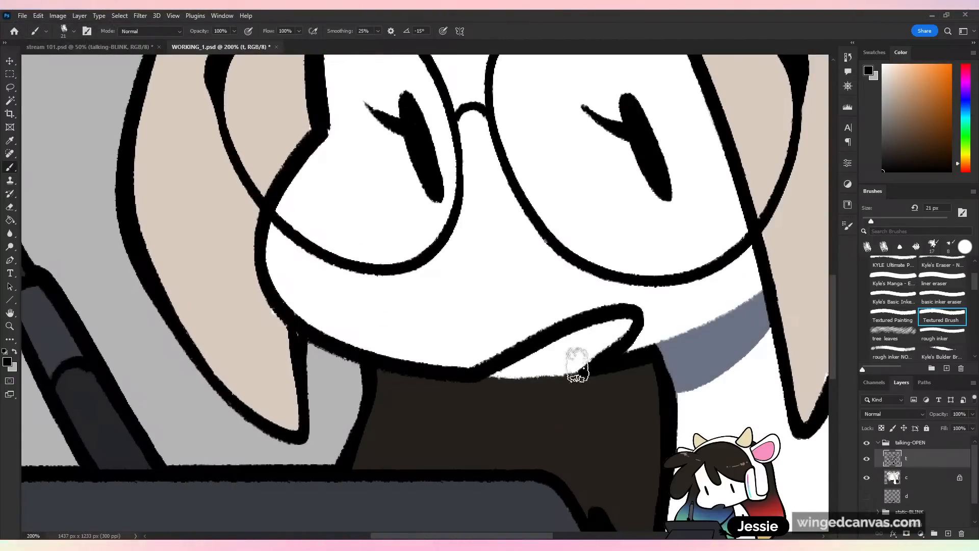
pyautogui.hotkey('ctrl', '-')
# - Try filling the mouth opening on layer c with the dark brown sampled from the hair
pyautogui.click(904, 482)
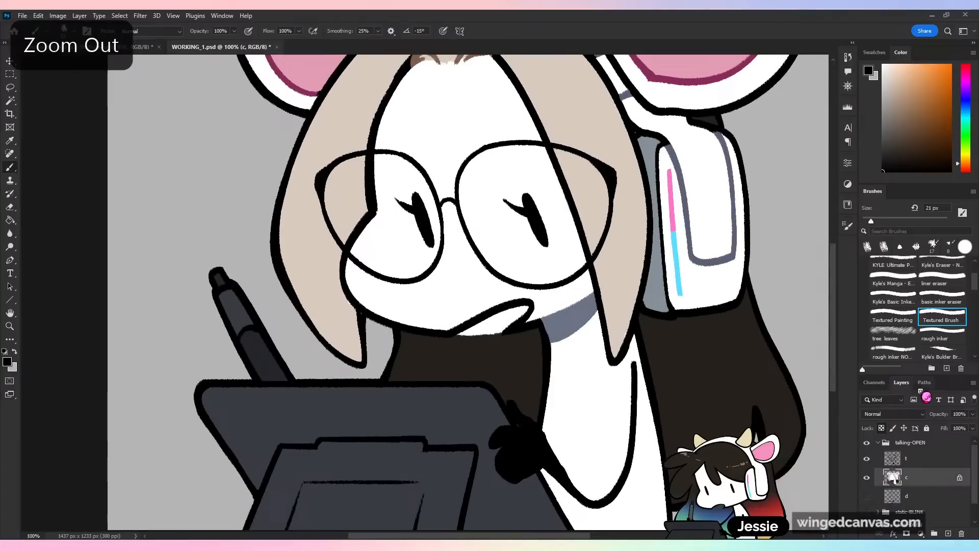
pyautogui.hotkey('ctrl', '+')
pyautogui.keyDown('alt'); pyautogui.click(589, 423); pyautogui.keyUp('alt')
pyautogui.moveTo(565, 375)
pyautogui.mouseDown()
pyautogui.moveTo(600, 341)
pyautogui.moveTo(594, 322)
pyautogui.moveTo(515, 396)
pyautogui.mouseUp()
# - Check the trial mouth at a reduced view size and undo its fill and outline
pyautogui.hotkey('ctrl', '-')
pyautogui.hotkey('ctrl', '-')
pyautogui.hotkey('ctrl', '-')
pyautogui.hotkey('ctrl', '-')
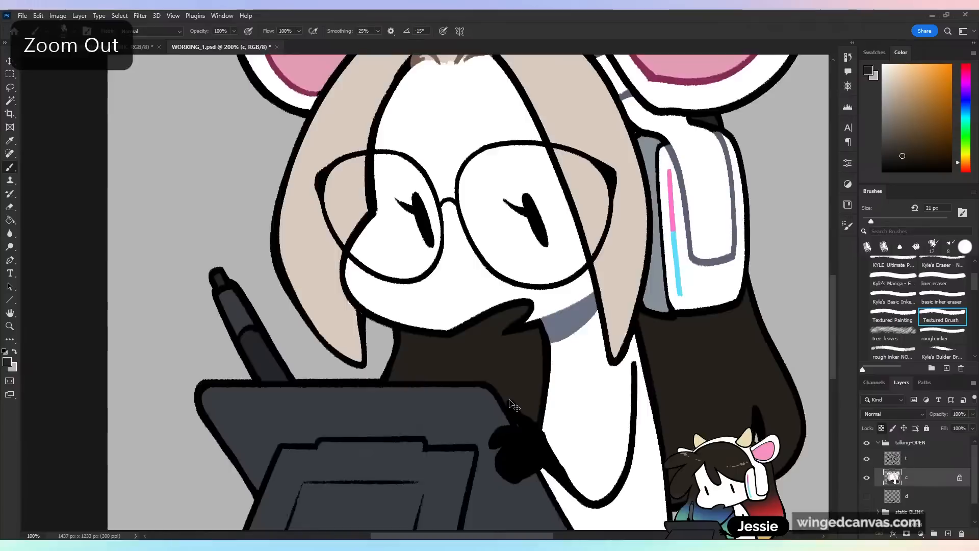
pyautogui.hotkey('ctrl', '-')
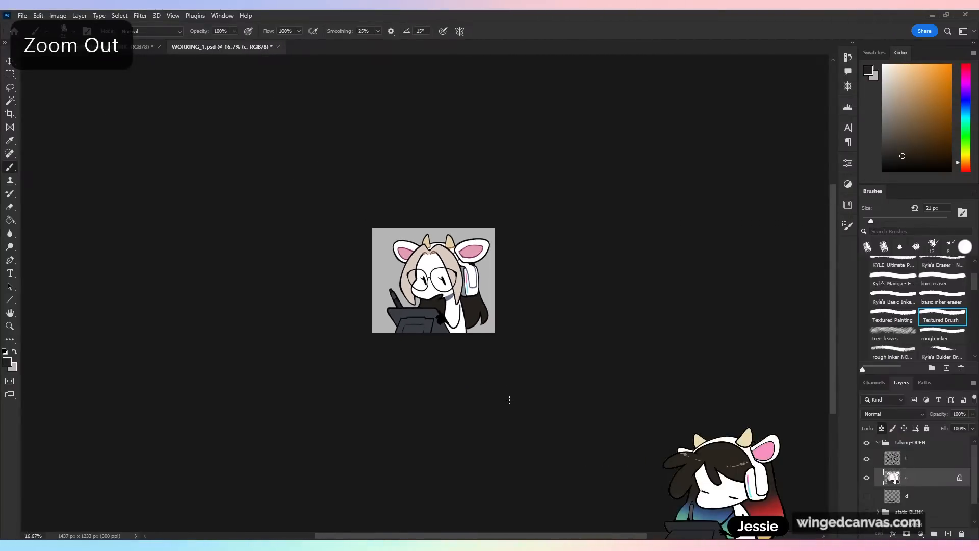
pyautogui.hotkey('ctrl', 'shift', 'h')
pyautogui.hotkey('ctrl', 'shift', 'h')
pyautogui.hotkey('ctrl', '+')
pyautogui.hotkey('ctrl', '+')
pyautogui.hotkey('ctrl', '+')
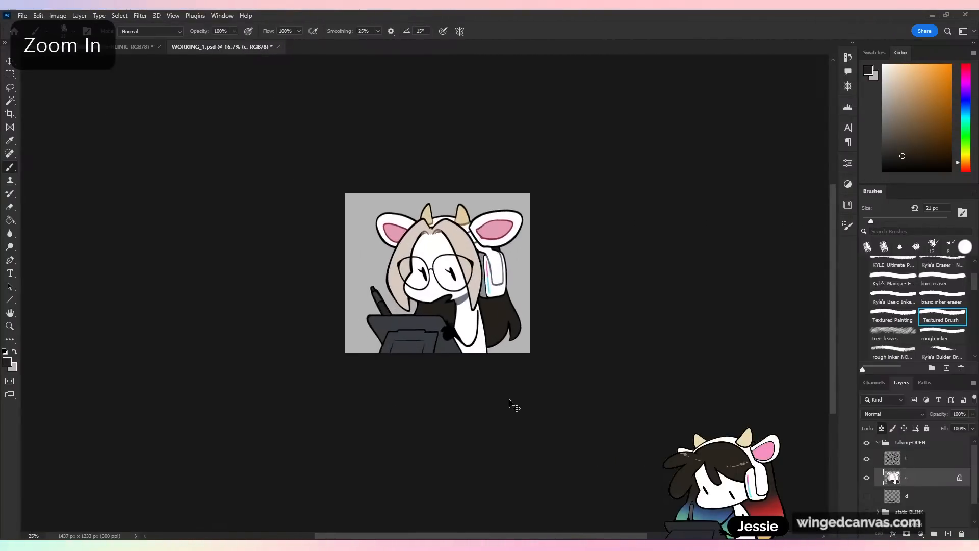
pyautogui.hotkey('ctrl', '+')
pyautogui.hotkey('ctrl', 'z')
pyautogui.hotkey('ctrl', 'z')
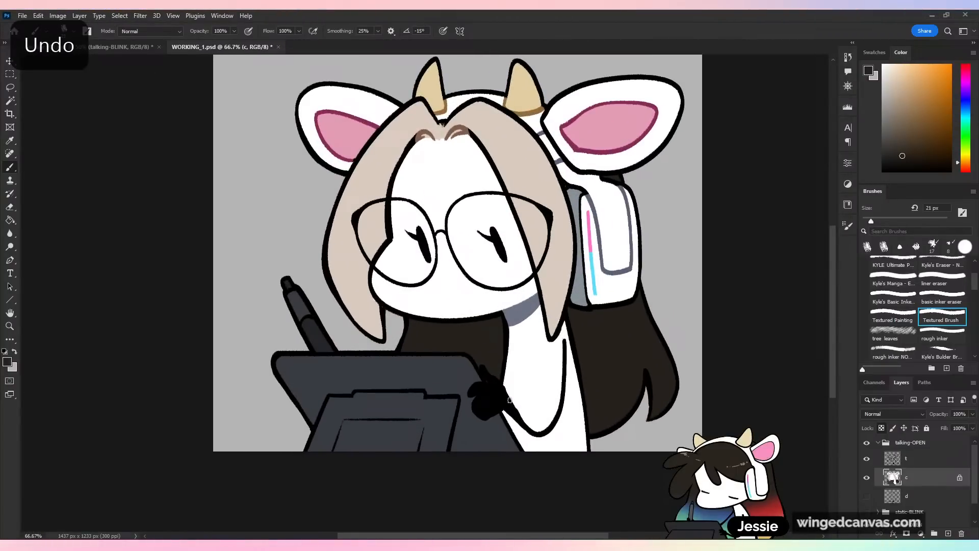
# - Draw a smaller rounded open-mouth arch above the chin line on layer t with a 21 px black brush
pyautogui.hotkey('ctrl', '+')
pyautogui.hotkey('ctrl', '+')
pyautogui.hotkey('alt', ']')
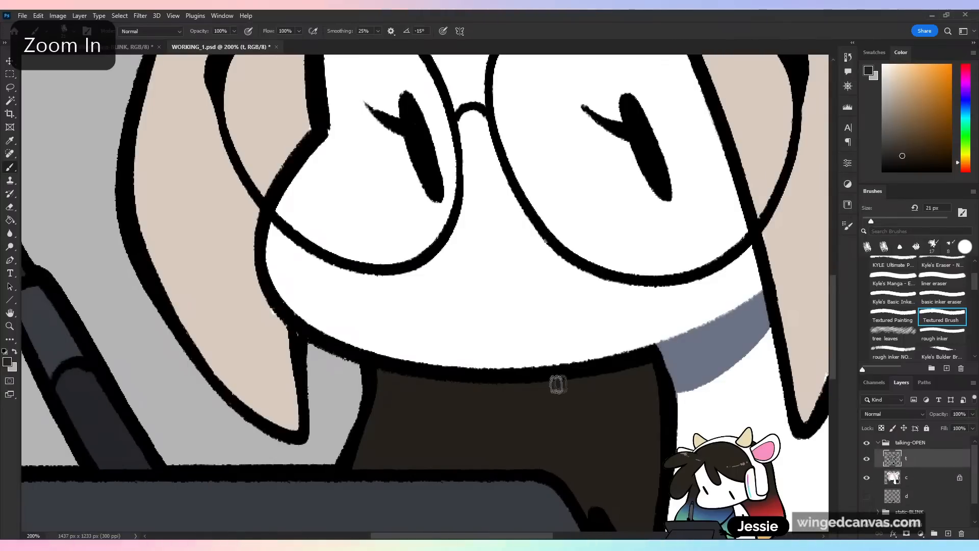
pyautogui.keyDown('alt'); pyautogui.click(510, 351); pyautogui.keyUp('alt')
pyautogui.moveTo(448, 364)
pyautogui.mouseDown()
pyautogui.moveTo(551, 322)
pyautogui.moveTo(553, 369)
pyautogui.moveTo(579, 356)
pyautogui.mouseUp()
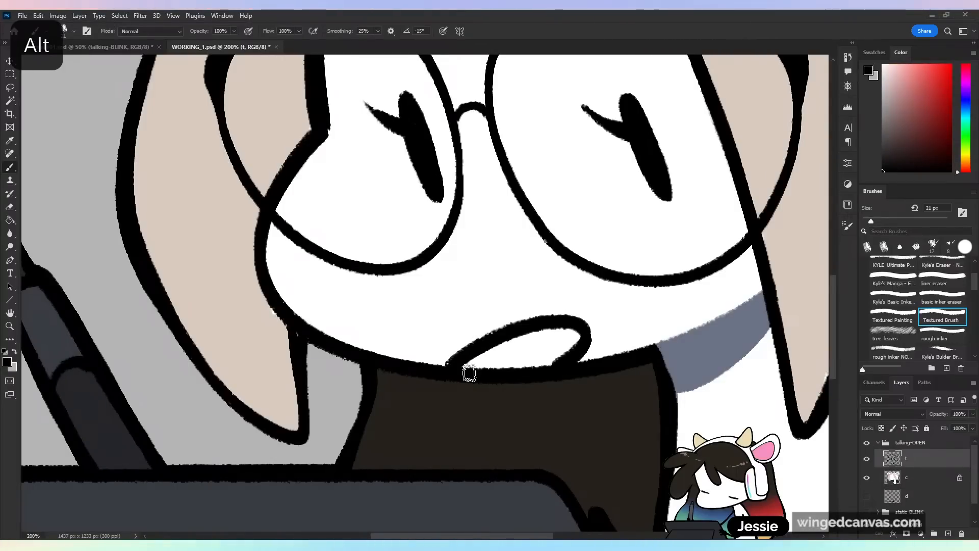
# - Erase the jaw line across the mouth opening and clean up the mouth's inner corner
pyautogui.moveTo(494, 329)
pyautogui.mouseDown()
pyautogui.moveTo(499, 367)
pyautogui.moveTo(461, 389)
pyautogui.moveTo(507, 371)
pyautogui.moveTo(503, 385)
pyautogui.mouseUp()
pyautogui.moveTo(565, 347)
pyautogui.mouseDown()
pyautogui.moveTo(548, 378)
pyautogui.moveTo(583, 345)
pyautogui.moveTo(578, 351)
pyautogui.mouseUp()
pyautogui.press('e')
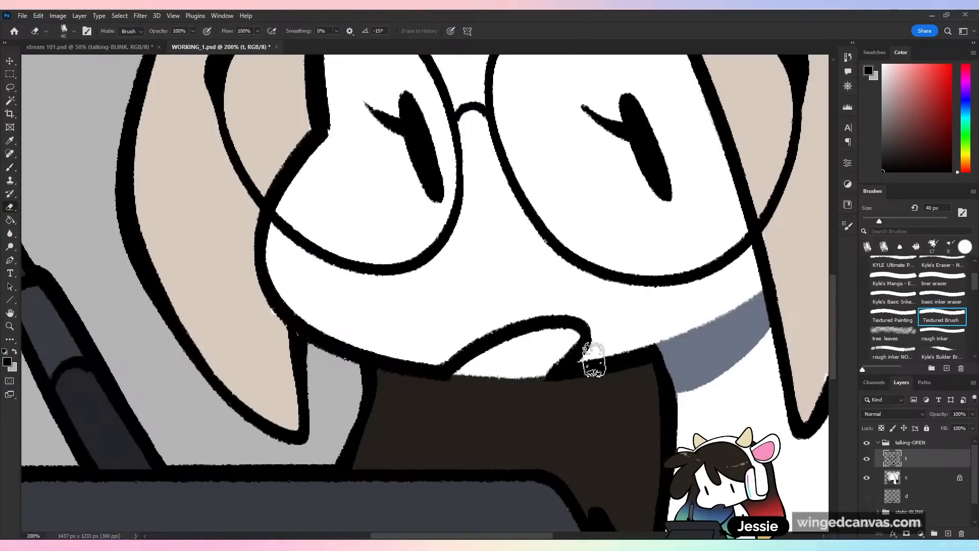
pyautogui.moveTo(576, 337); pyautogui.dragTo(557, 361)
pyautogui.press('b')
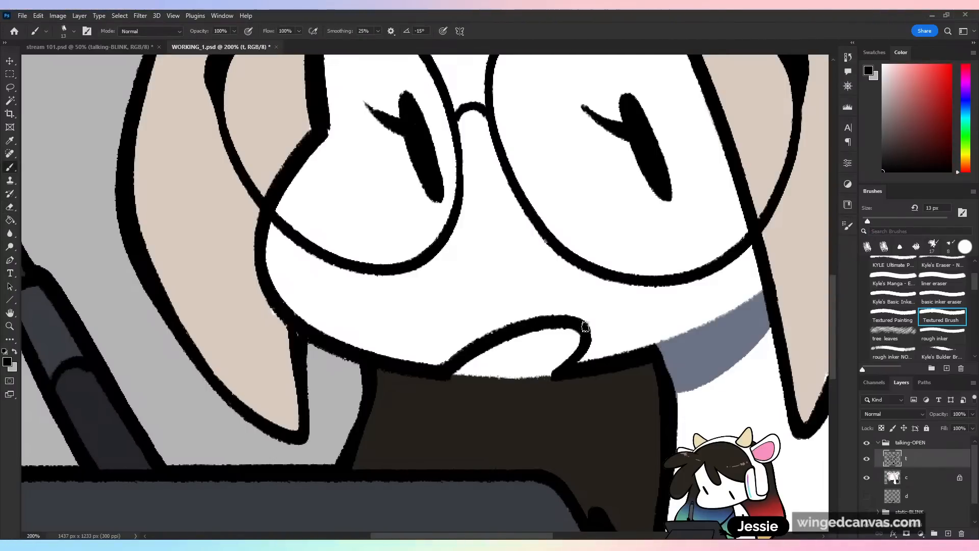
# - Fill the mouth opening on layer c with the dark brown sampled from the hair, using a 13 px brush
pyautogui.click(921, 478)
pyautogui.keyDown('alt'); pyautogui.click(509, 412); pyautogui.keyUp('alt')
pyautogui.moveTo(469, 372)
pyautogui.mouseDown()
pyautogui.moveTo(490, 349)
pyautogui.moveTo(584, 331)
pyautogui.moveTo(555, 375)
pyautogui.moveTo(499, 387)
pyautogui.moveTo(578, 339)
pyautogui.moveTo(493, 372)
pyautogui.mouseUp()
pyautogui.hotkey('ctrl', '-')
pyautogui.hotkey('ctrl', '-')
pyautogui.hotkey('ctrl', '-')
pyautogui.hotkey('ctrl', '-')
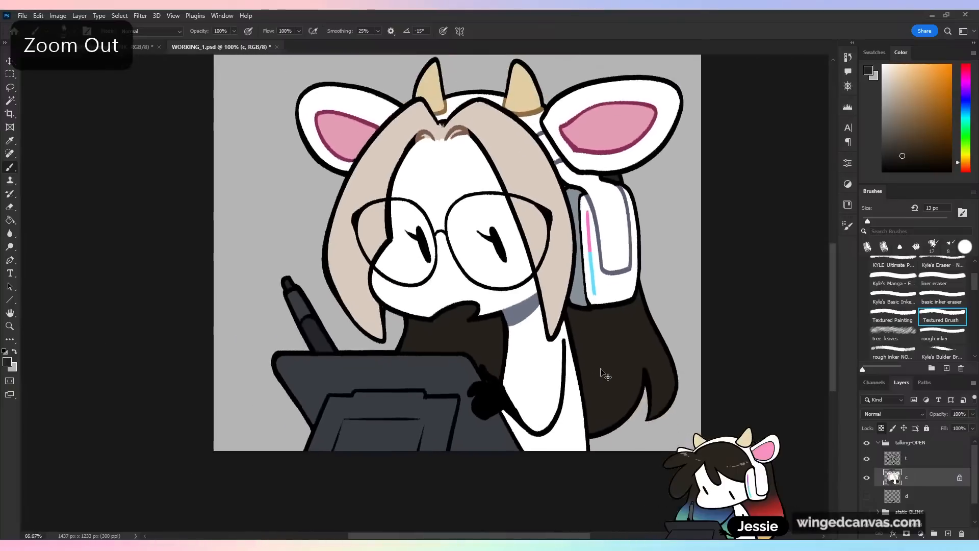
# - Collapse the talking-OPEN group, compare the talking mouth with the static version, and save the document
pyautogui.click(877, 445)
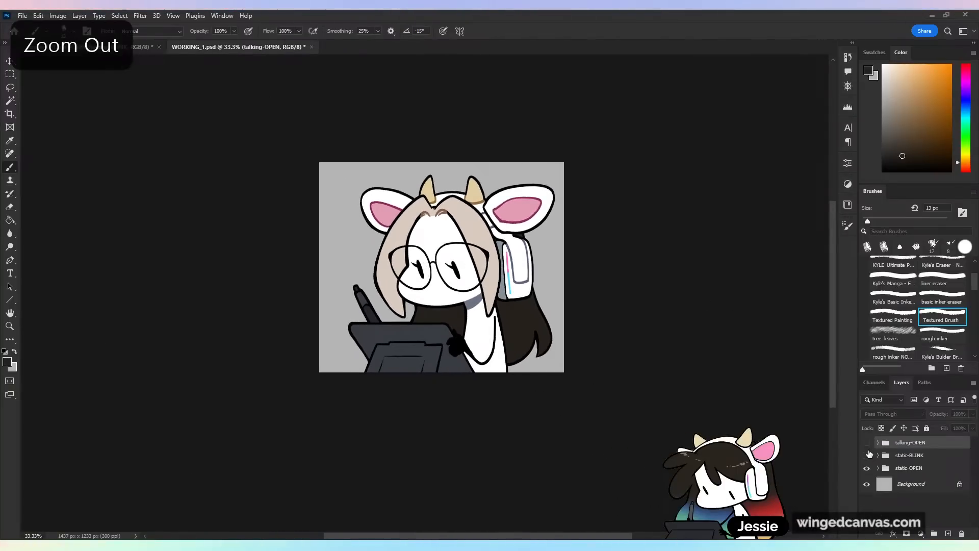
pyautogui.click(867, 455)
pyautogui.click(867, 457)
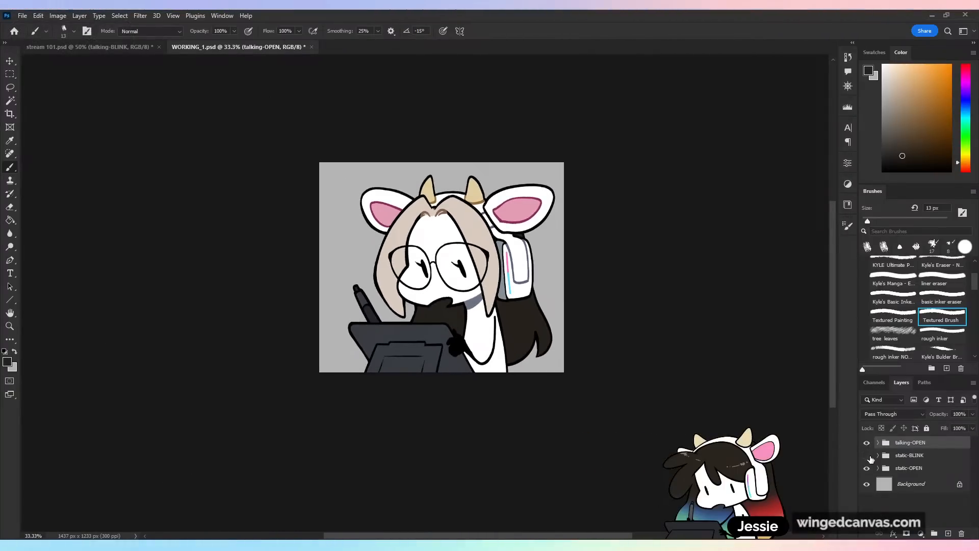
pyautogui.hotkey('ctrl', '+')
pyautogui.hotkey('ctrl', '+')
pyautogui.hotkey('ctrl', 's')
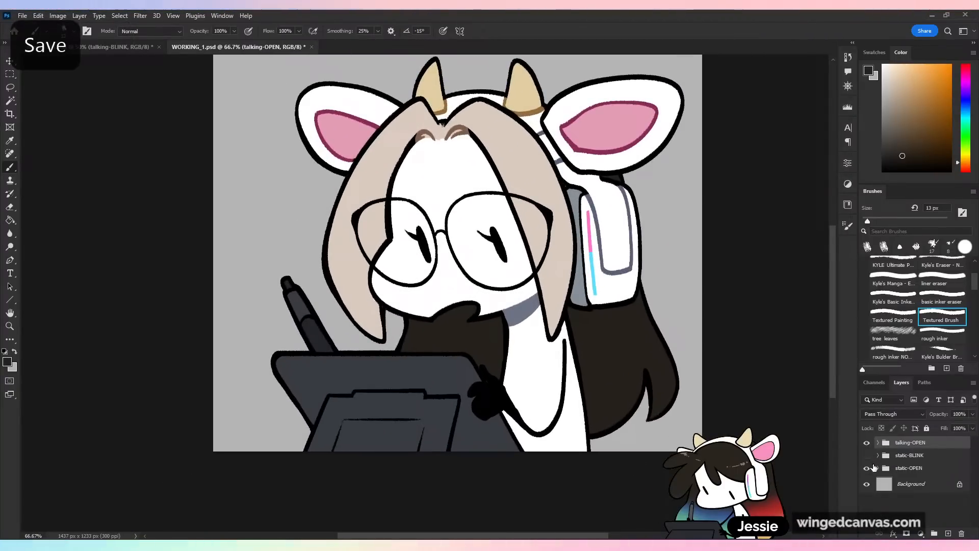
# - Toggle the talking-OPEN and static-BLINK groups to compare the talking and blinking expressions
pyautogui.click(867, 443)
pyautogui.click(867, 443)
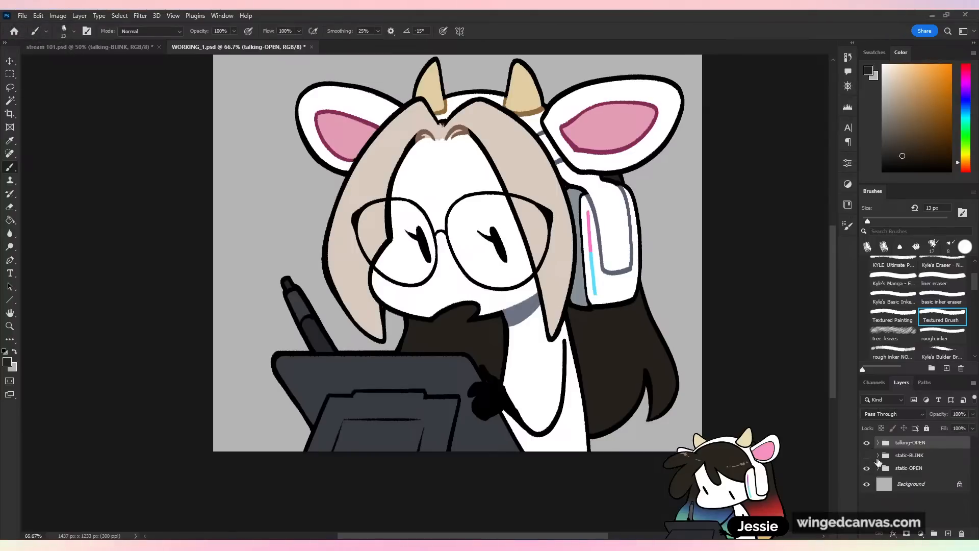
pyautogui.click(867, 443)
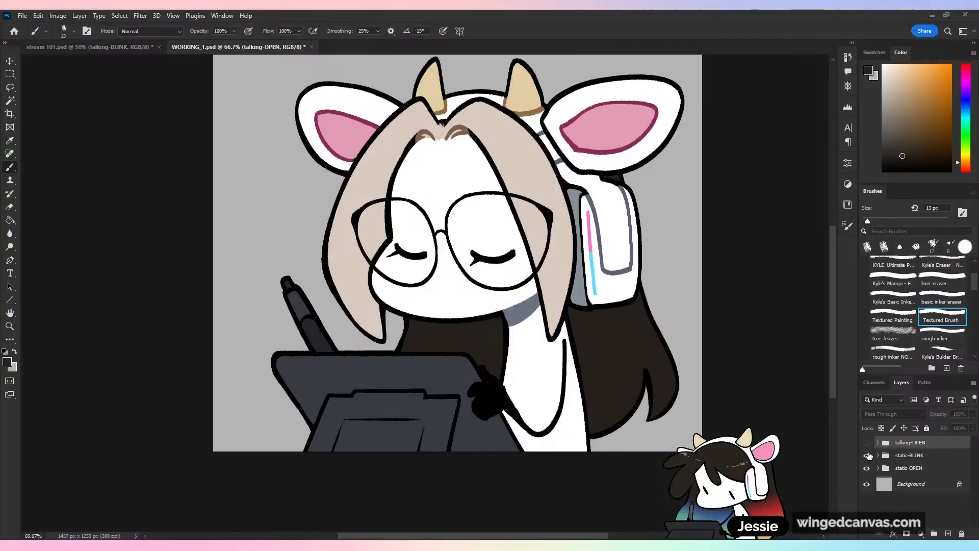
pyautogui.click(867, 443)
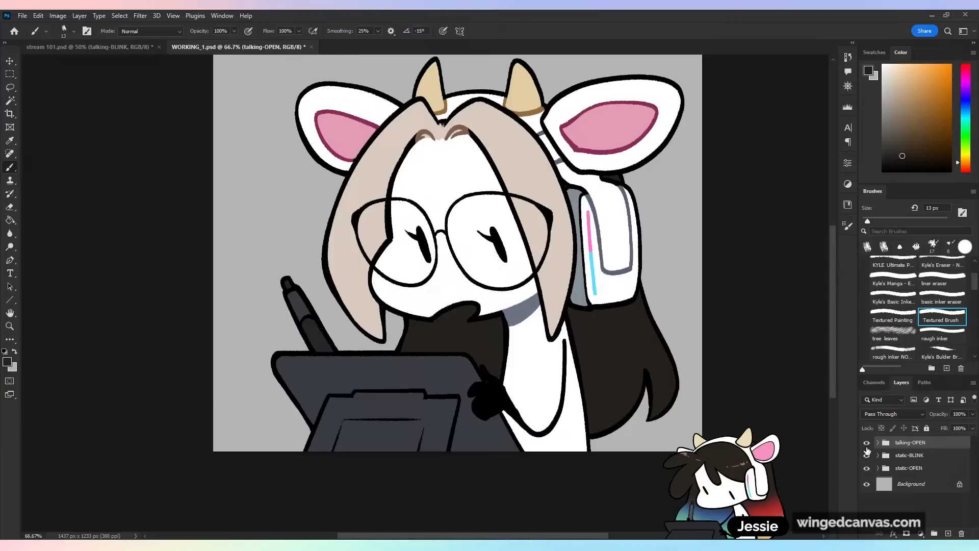
# - With talking-OPEN hidden, lasso both closed eyes on layer t of the static-BLINK group, and hide and collapse that group
pyautogui.click(867, 444)
pyautogui.click(878, 455)
pyautogui.click(918, 471)
pyautogui.press('l')
pyautogui.hotkey('ctrl', '+')
pyautogui.moveTo(493, 213)
pyautogui.mouseDown()
pyautogui.moveTo(489, 253)
pyautogui.moveTo(518, 267)
pyautogui.moveTo(572, 255)
pyautogui.moveTo(534, 205)
pyautogui.mouseUp()
pyautogui.moveTo(397, 214)
pyautogui.mouseDown()
pyautogui.moveTo(368, 244)
pyautogui.moveTo(409, 261)
pyautogui.moveTo(409, 203)
pyautogui.mouseUp()
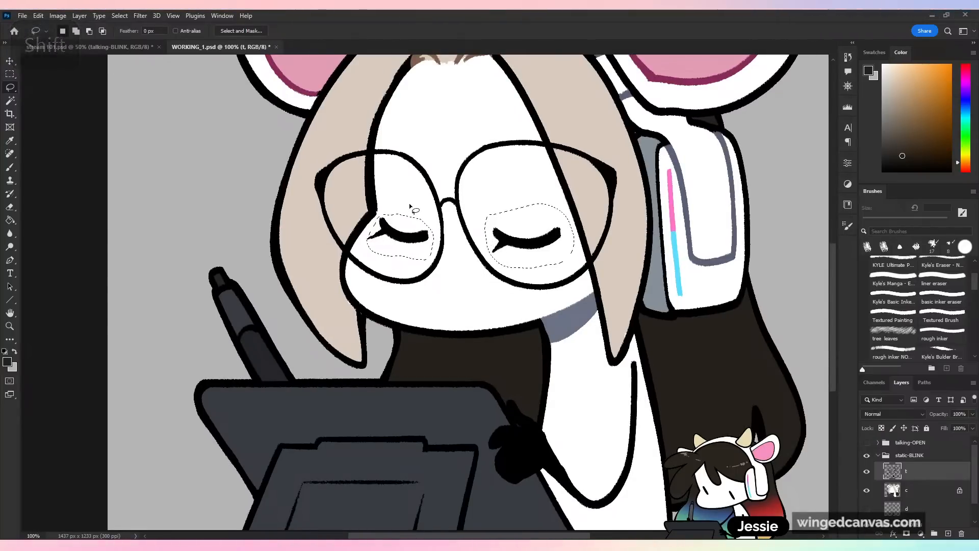
pyautogui.click(866, 455)
pyautogui.click(877, 454)
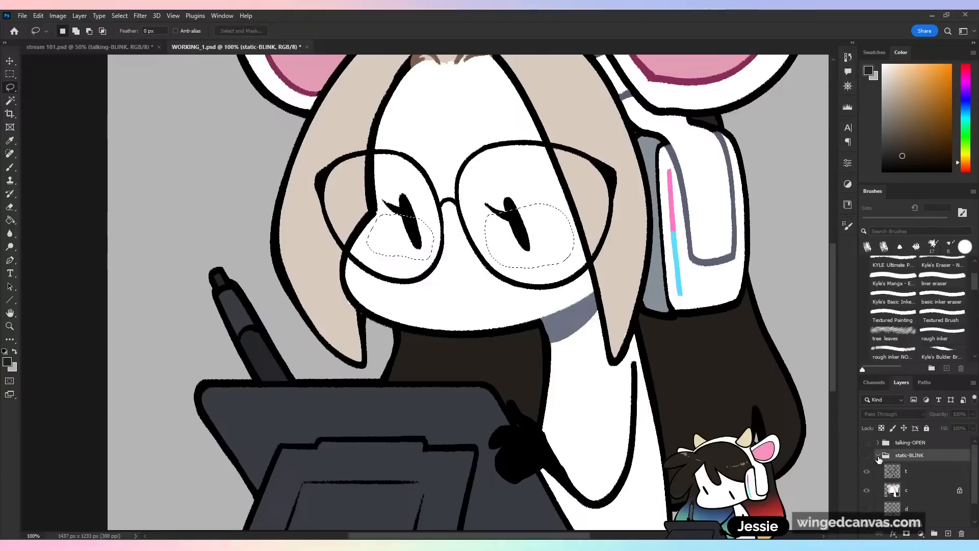
# - Hide the static-OPEN group, duplicate the talking-OPEN group and rename the visible copy talking-BLINK
pyautogui.click(866, 468)
pyautogui.moveTo(931, 445); pyautogui.dragTo(948, 533)
pyautogui.click(867, 443)
pyautogui.doubleClick(917, 443)
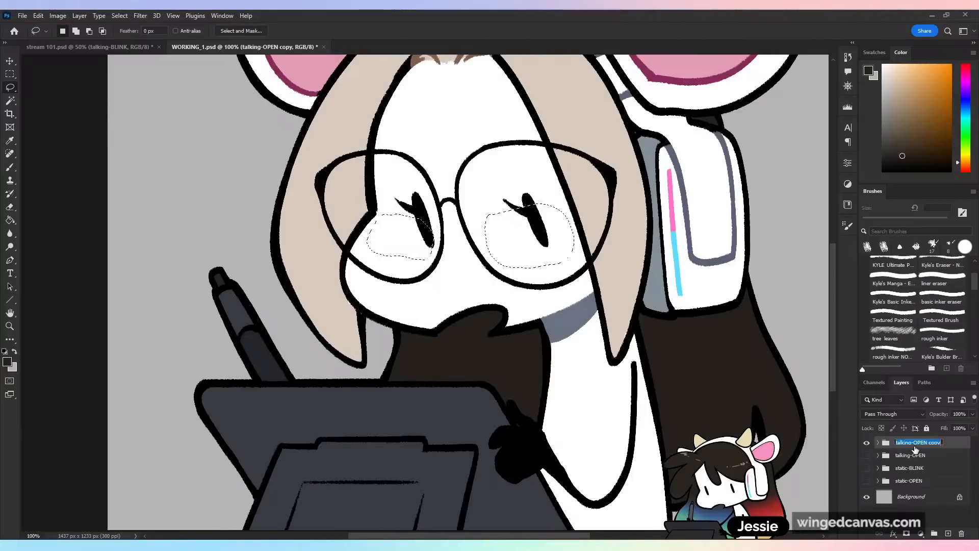
pyautogui.write('BLINK')
pyautogui.press('Return')
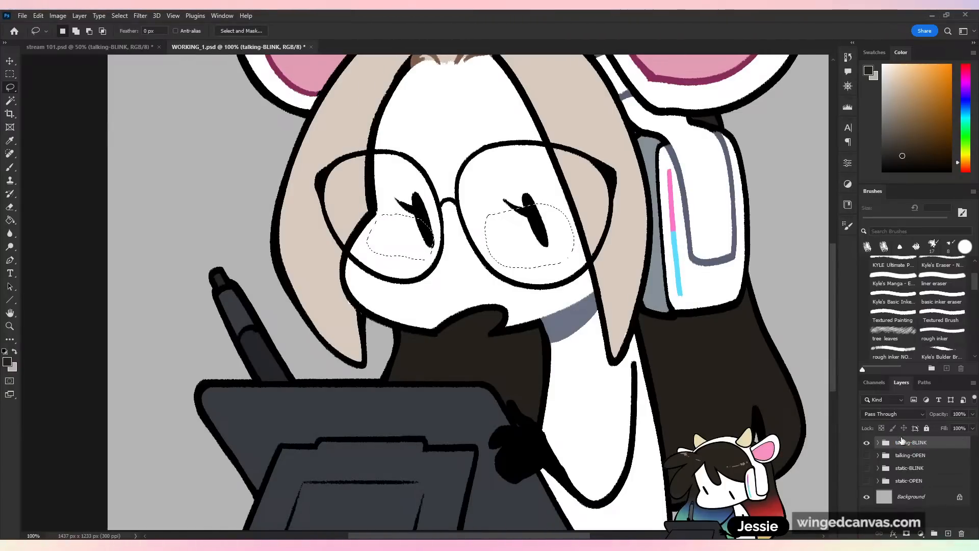
# - Paste the copied closed eyes into the talking-BLINK group and delete both open eyes from its layer t
pyautogui.click(877, 443)
pyautogui.click(918, 457)
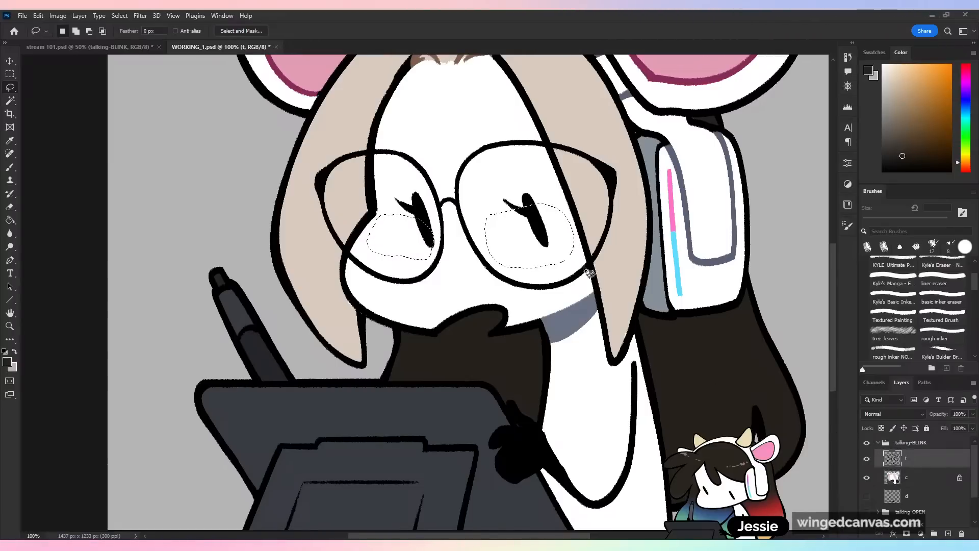
pyautogui.hotkey('ctrl', 'v')
pyautogui.click(922, 483)
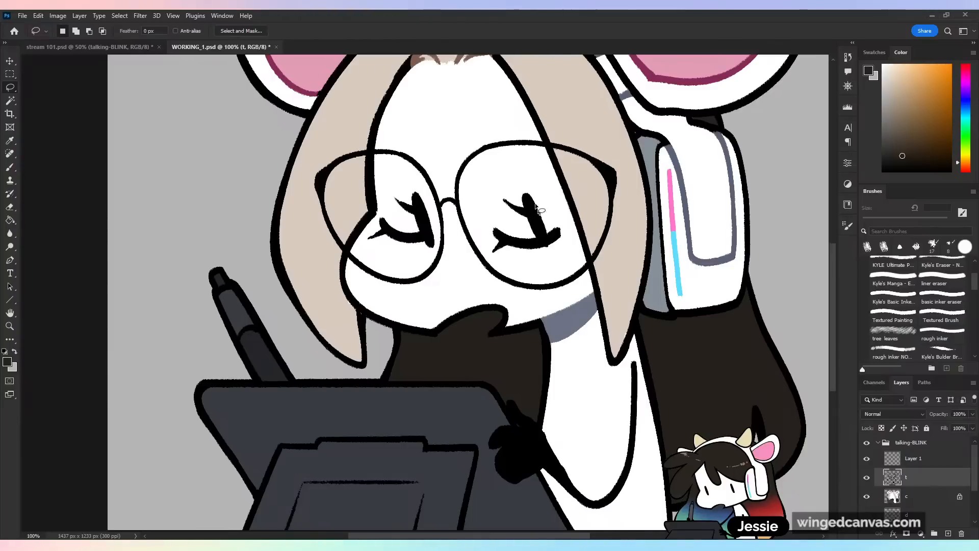
pyautogui.moveTo(497, 204); pyautogui.dragTo(502, 237)
pyautogui.moveTo(421, 190)
pyautogui.mouseDown()
pyautogui.moveTo(410, 255)
pyautogui.moveTo(440, 249)
pyautogui.moveTo(428, 199)
pyautogui.mouseUp()
pyautogui.press('Delete')
pyautogui.hotkey('ctrl', 'd')
# - Nudge the pasted closed eyes on Layer 1 to the right so they sit within the glasses
pyautogui.click(918, 461)
pyautogui.press('v')
pyautogui.press('Right')
pyautogui.press('Right')
pyautogui.press('Right')
pyautogui.press('Right')
pyautogui.press('Right')
pyautogui.press('Right')
pyautogui.press('Right')
pyautogui.press('Right')
pyautogui.press('Right')
pyautogui.press('Right')
pyautogui.press('Right')
pyautogui.press('Right')
pyautogui.press('Right')
pyautogui.press('Right')
pyautogui.press('Right')
pyautogui.press('Right')
pyautogui.press('Right')
pyautogui.press('Right')
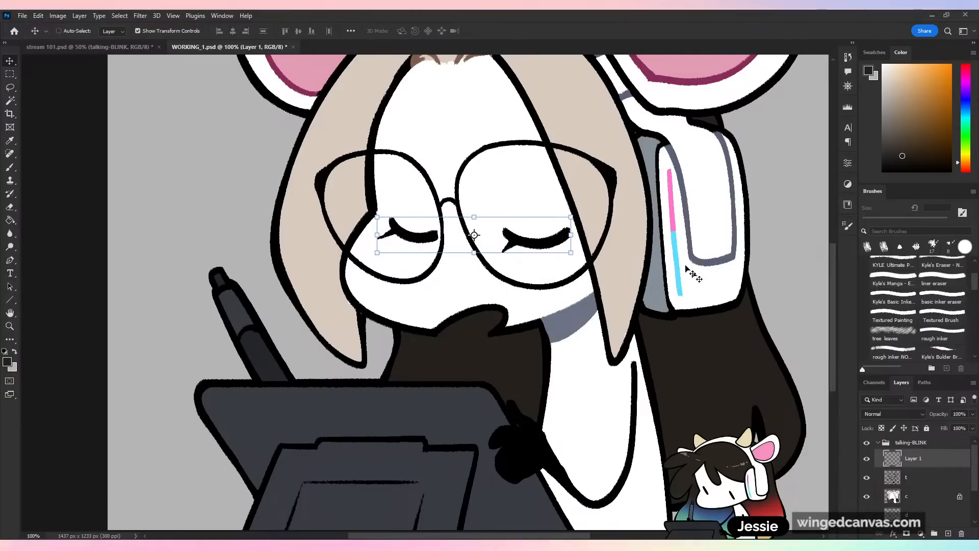
# - Set the talking-BLINK group's opacity to 40% and show the talking-OPEN group beneath it as an alignment reference
pyautogui.click(915, 446)
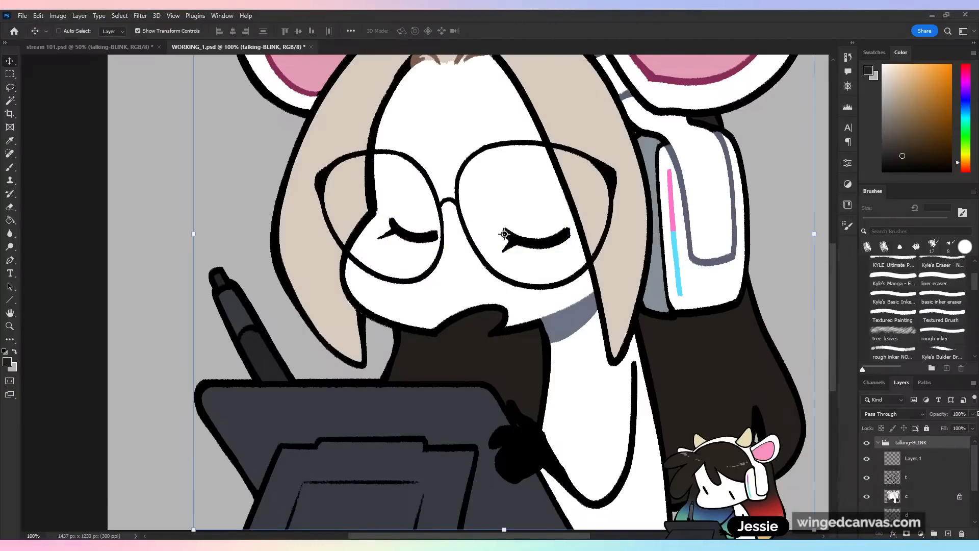
pyautogui.press('4')
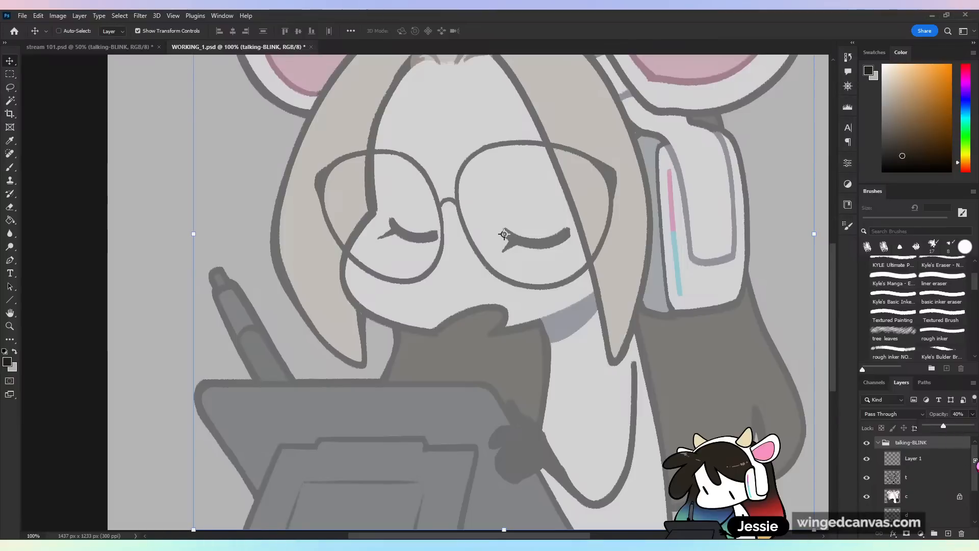
pyautogui.scroll(-2, 954, 459)
pyautogui.press('0')
pyautogui.scroll(2, 953, 477)
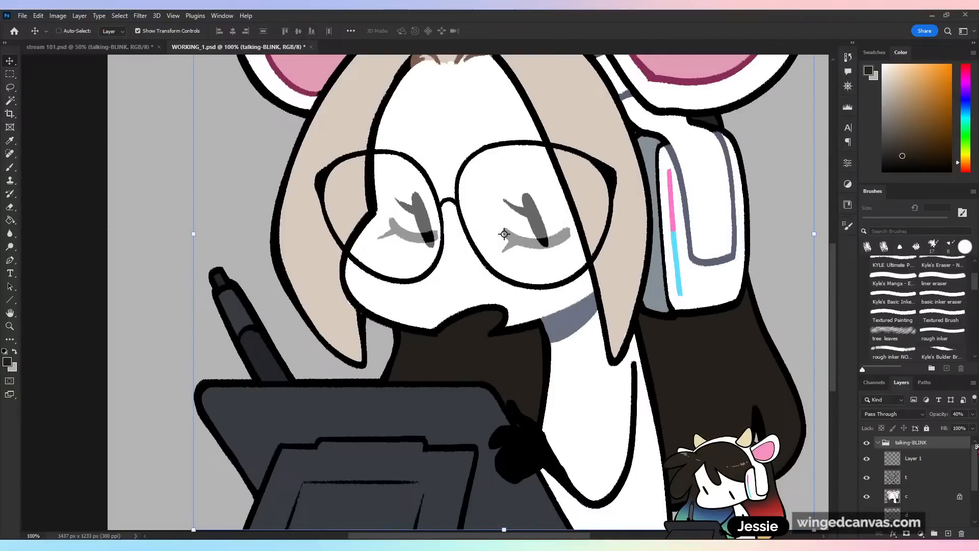
# - Nudge the closed eyes on Layer 1 slightly down to align with the open eyes beneath
pyautogui.click(947, 466)
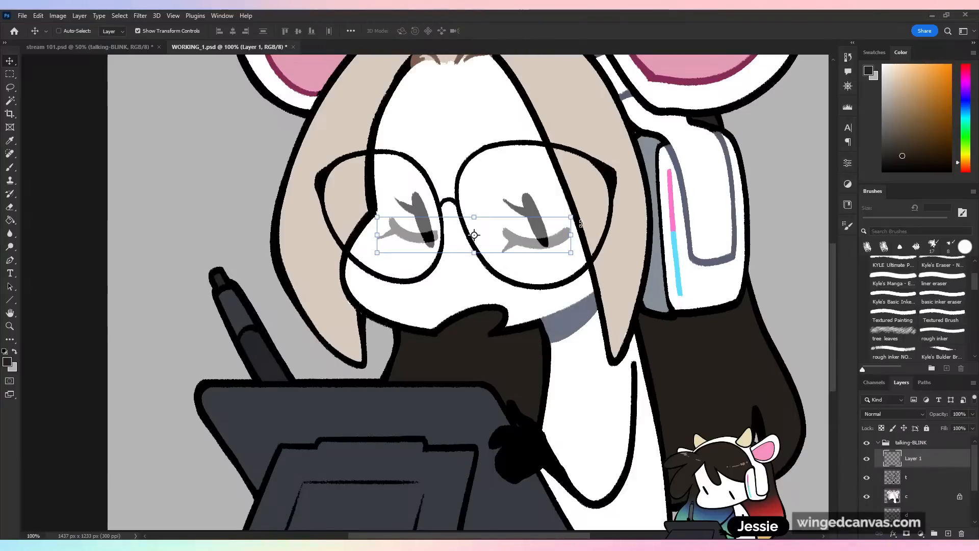
pyautogui.press('Down')
pyautogui.press('Down')
pyautogui.press('Down')
pyautogui.press('Down')
pyautogui.press('Down')
pyautogui.press('Down')
pyautogui.press('Down')
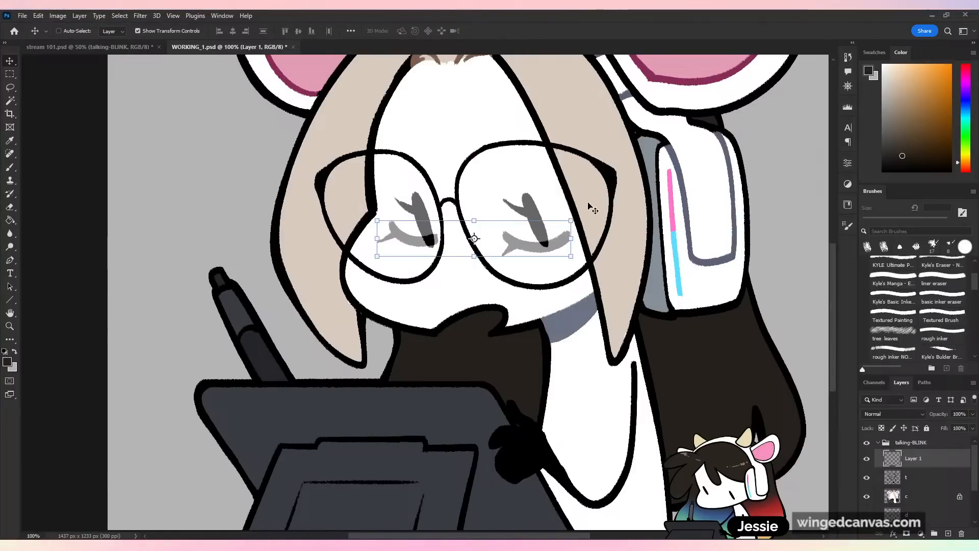
# - Lasso the closed eye nearer the headphones on Layer 1, adjust its position separately, and deselect
pyautogui.press('l')
pyautogui.moveTo(577, 231)
pyautogui.mouseDown()
pyautogui.moveTo(544, 221)
pyautogui.moveTo(535, 267)
pyautogui.moveTo(507, 236)
pyautogui.mouseUp()
pyautogui.click(595, 229)
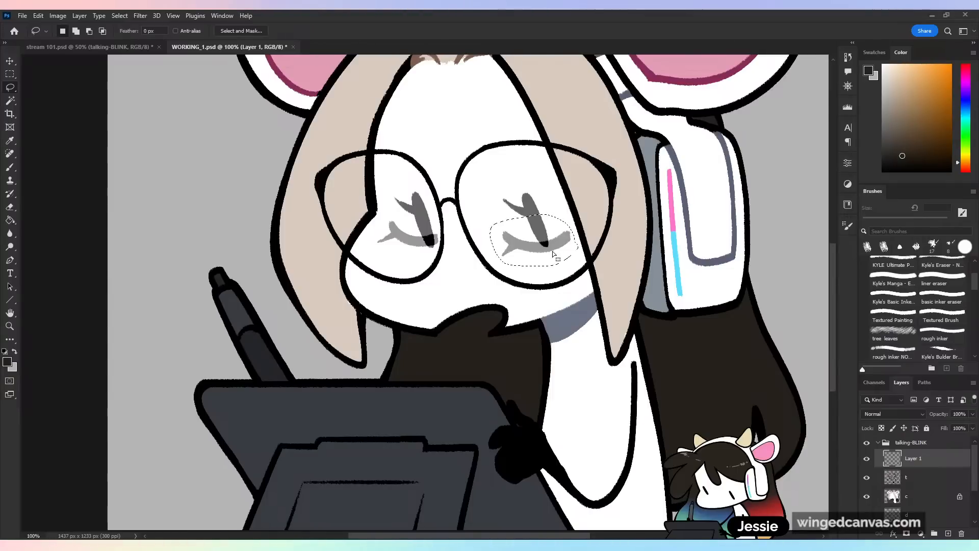
pyautogui.press('v')
pyautogui.moveTo(564, 258); pyautogui.dragTo(559, 250)
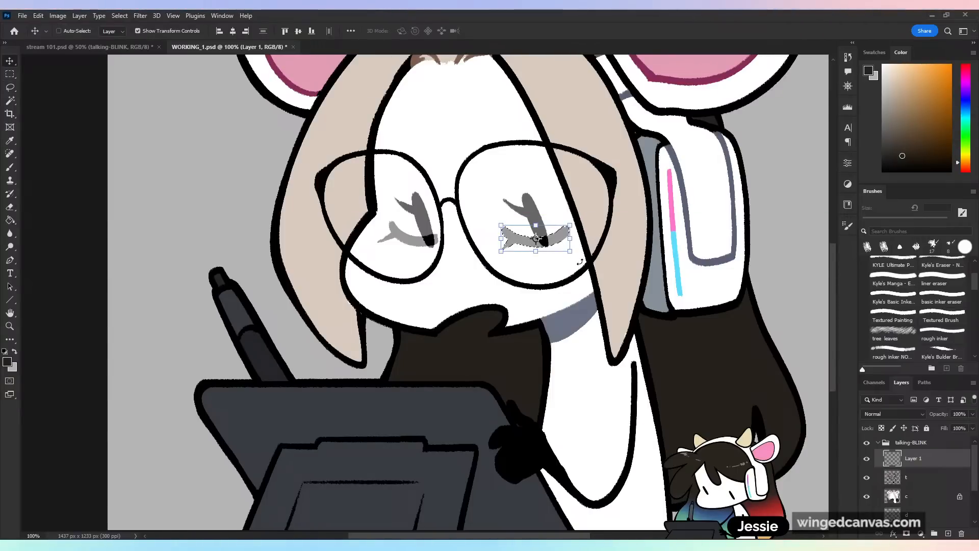
pyautogui.hotkey('ctrl', 'd')
# - Collapse the talking-BLINK group and restore its opacity to 100%
pyautogui.press('b')
pyautogui.click(878, 443)
pyautogui.click(972, 414)
pyautogui.click(971, 426)
# - Toggle the talking-BLINK group over talking-OPEN to compare the blink, leave it hidden, and save the document
pyautogui.click(865, 444)
pyautogui.click(866, 445)
pyautogui.hotkey('ctrl', '-')
pyautogui.click(865, 445)
pyautogui.click(866, 445)
pyautogui.click(866, 444)
pyautogui.click(866, 445)
pyautogui.click(865, 444)
pyautogui.click(866, 445)
pyautogui.hotkey('ctrl', 's')
pyautogui.click(599, 262)
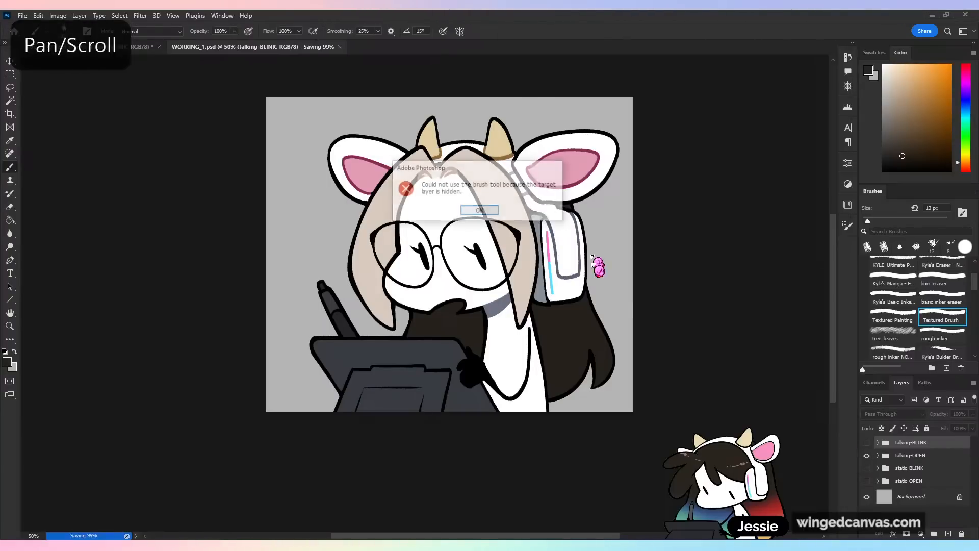
pyautogui.press('space')
pyautogui.moveTo(653, 319); pyautogui.dragTo(656, 383)
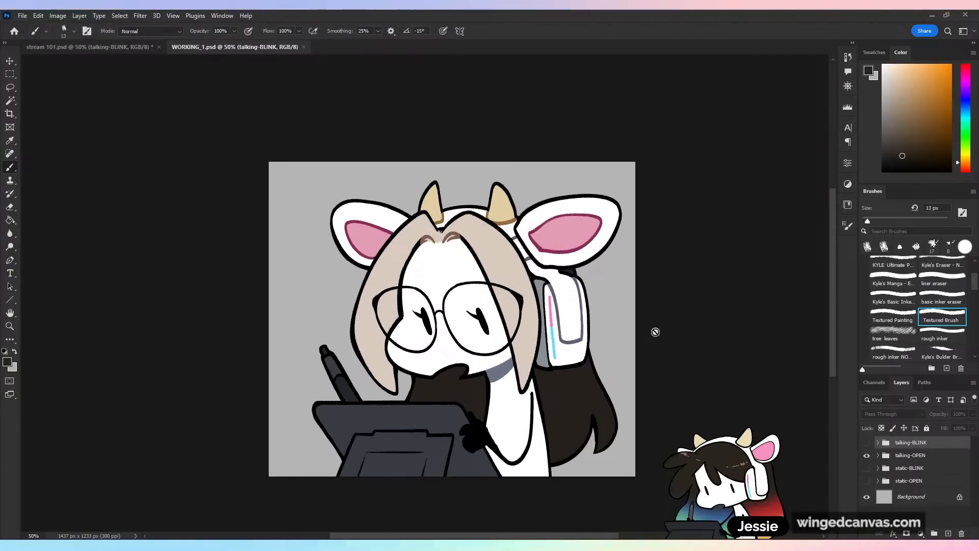
# - Show only the static-OPEN group with the Background hidden, and crop the canvas's left and top edges to 1340 x 1213 px
pyautogui.click(866, 455)
pyautogui.click(866, 481)
pyautogui.click(867, 497)
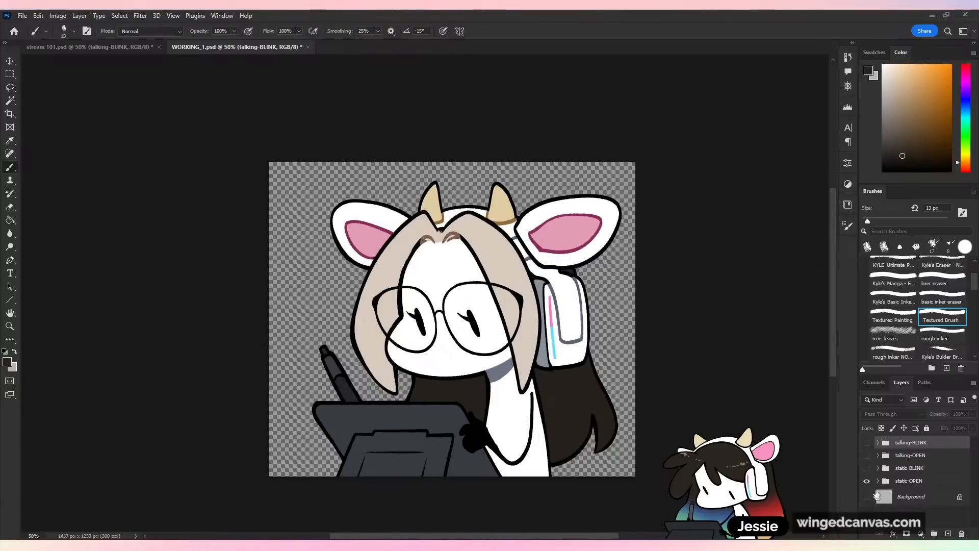
pyautogui.click(10, 114)
pyautogui.moveTo(271, 316); pyautogui.dragTo(297, 310)
pyautogui.moveTo(453, 161); pyautogui.dragTo(453, 166)
pyautogui.click(600, 31)
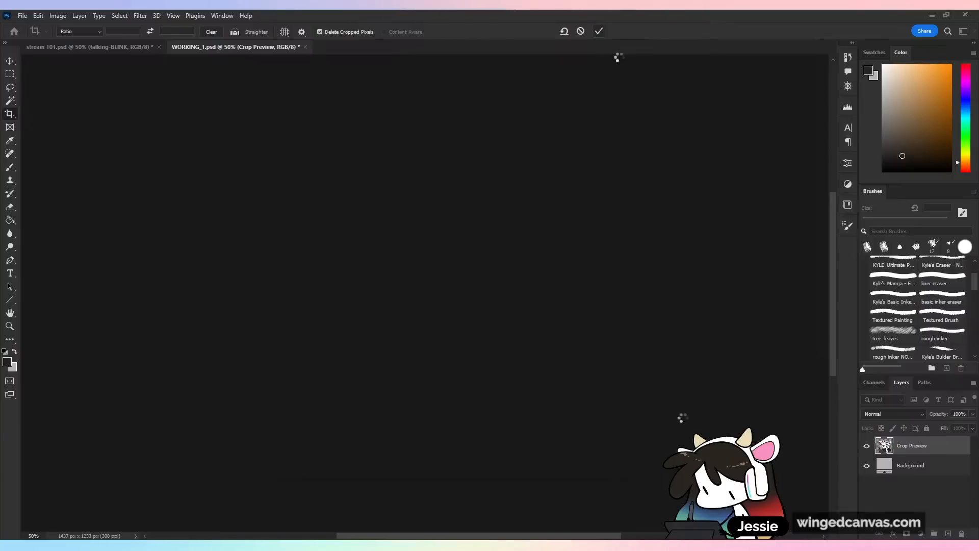
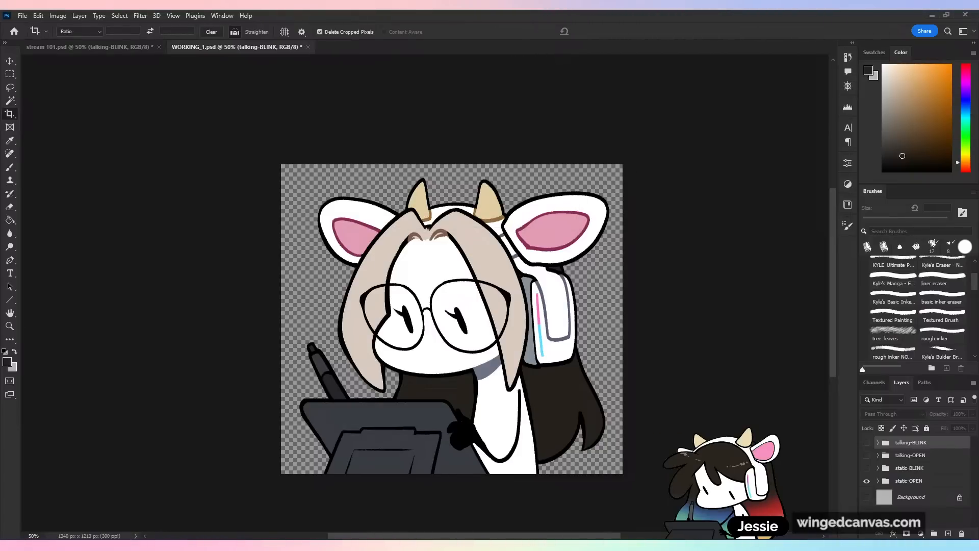
# - Isolate the static-BLINK, talking-OPEN and talking-BLINK groups in turn for saving each expression, and save the document
pyautogui.keyDown('alt'); pyautogui.click(867, 468); pyautogui.keyUp('alt')
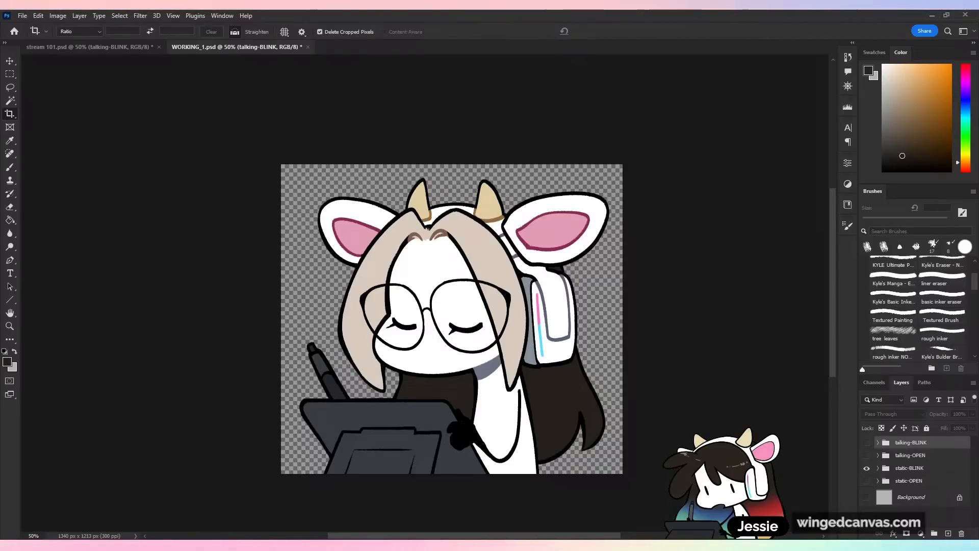
pyautogui.click(866, 468)
pyautogui.click(867, 455)
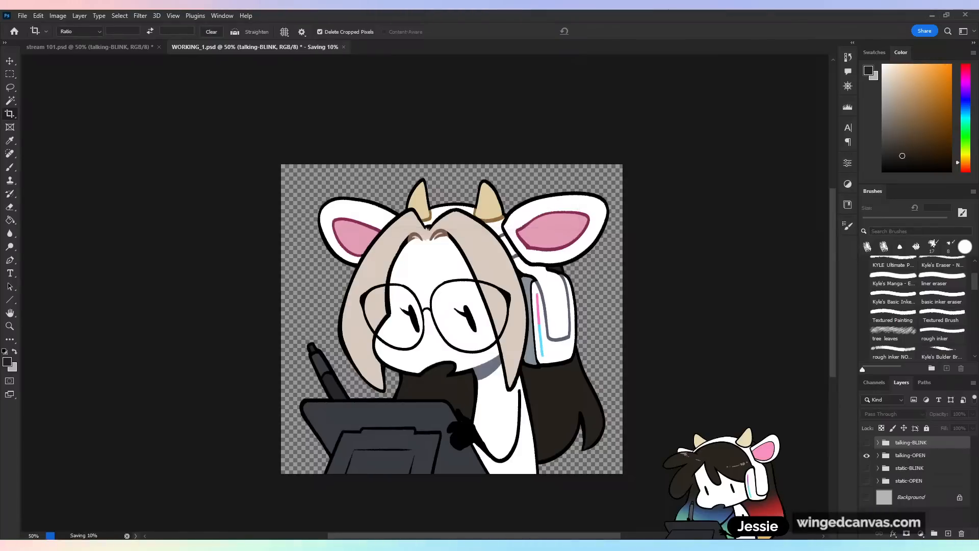
pyautogui.click(866, 455)
pyautogui.click(866, 442)
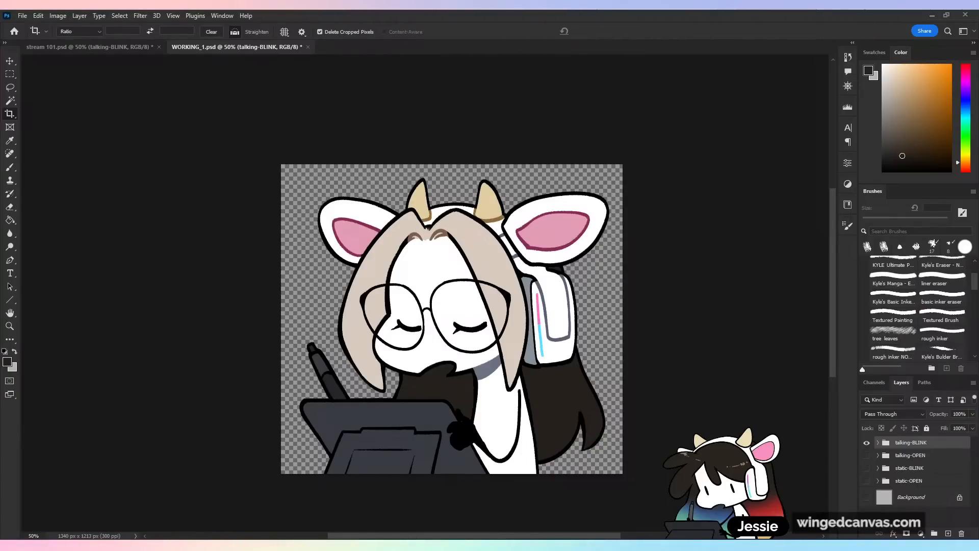
pyautogui.scroll(-2, 284, 164)
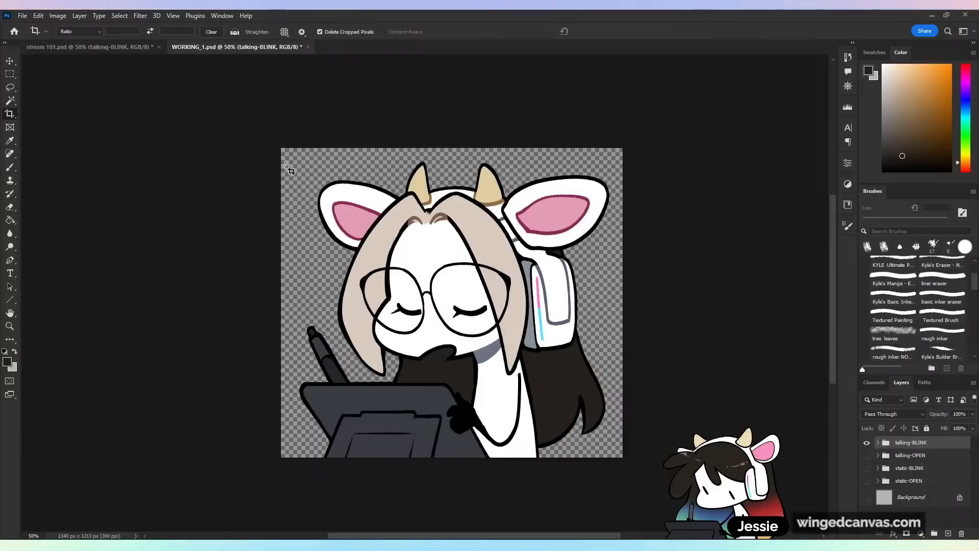
pyautogui.hotkey('ctrl', 's')
pyautogui.moveTo(546, 158); pyautogui.dragTo(492, 169)
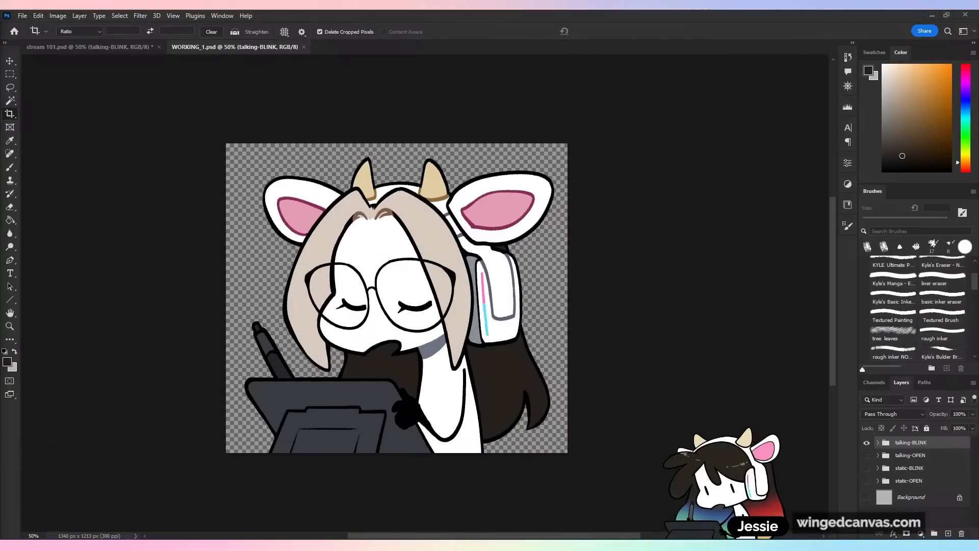
# - Switch to veadotube mini, add a new avatar state, and load the static open-eyed picture as its closed mouth image
pyautogui.moveTo(0, 204); pyautogui.dragTo(326, 109)
pyautogui.click(286, 259)
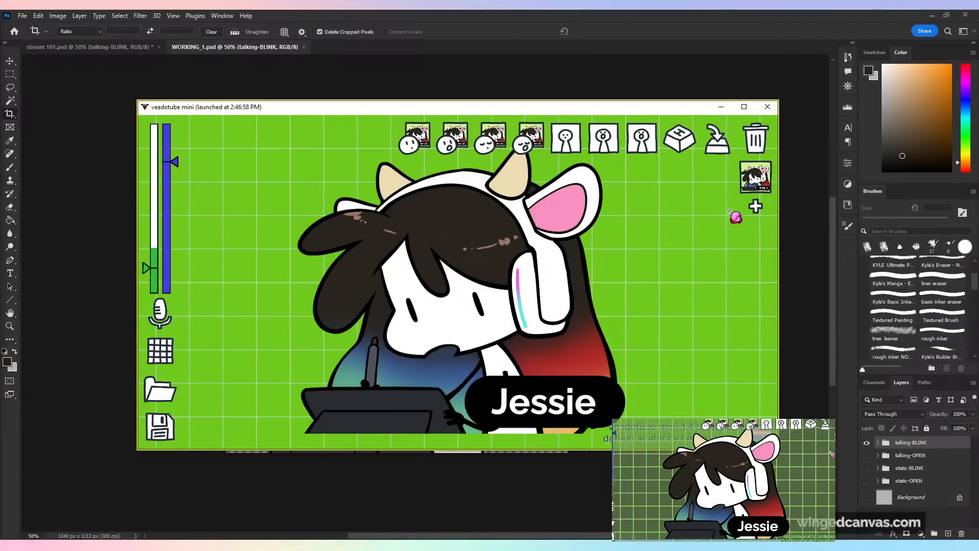
pyautogui.click(755, 208)
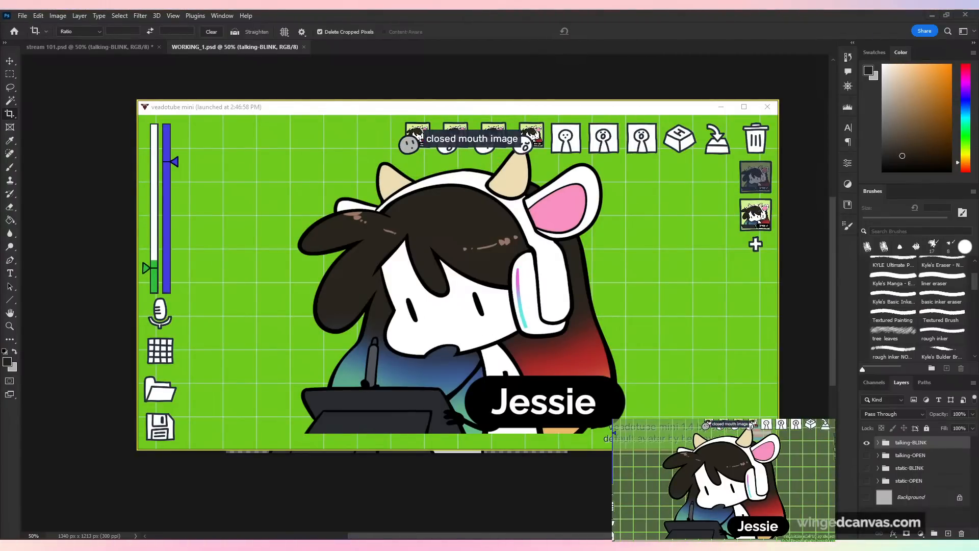
pyautogui.doubleClick(554, 244)
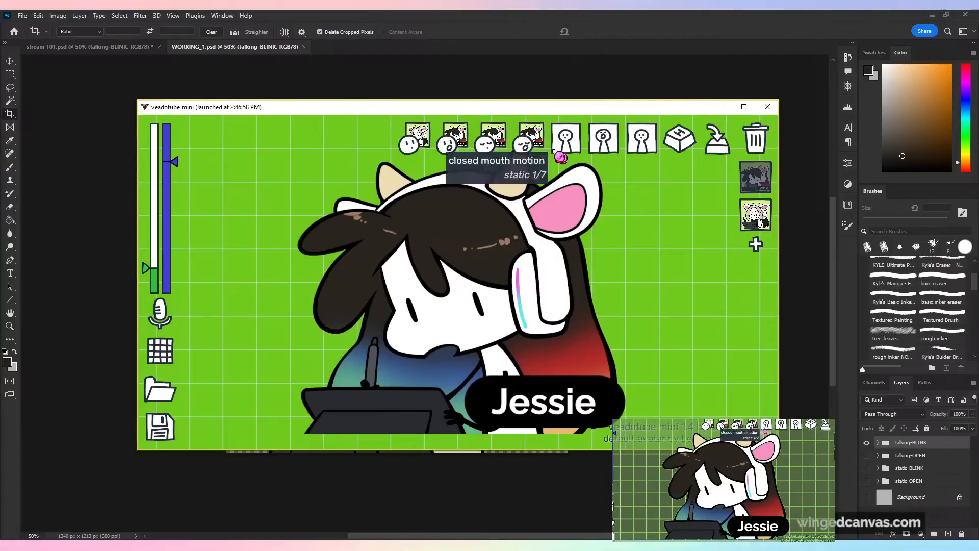
# - Replace the new state's open mouth image and both blinking images with the matching talking and closed-eye expressions
pyautogui.click(459, 132)
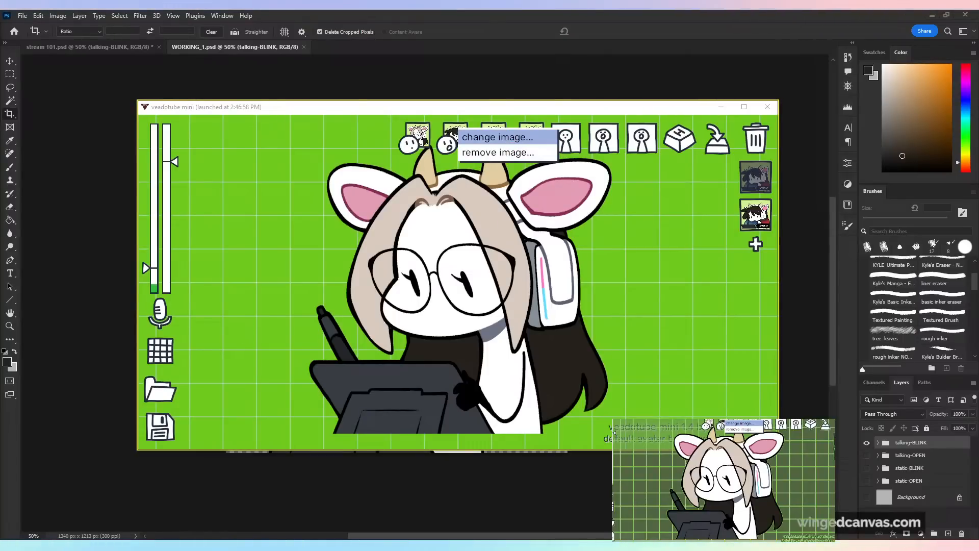
pyautogui.doubleClick(104, 212)
pyautogui.click(484, 141)
pyautogui.click(521, 150)
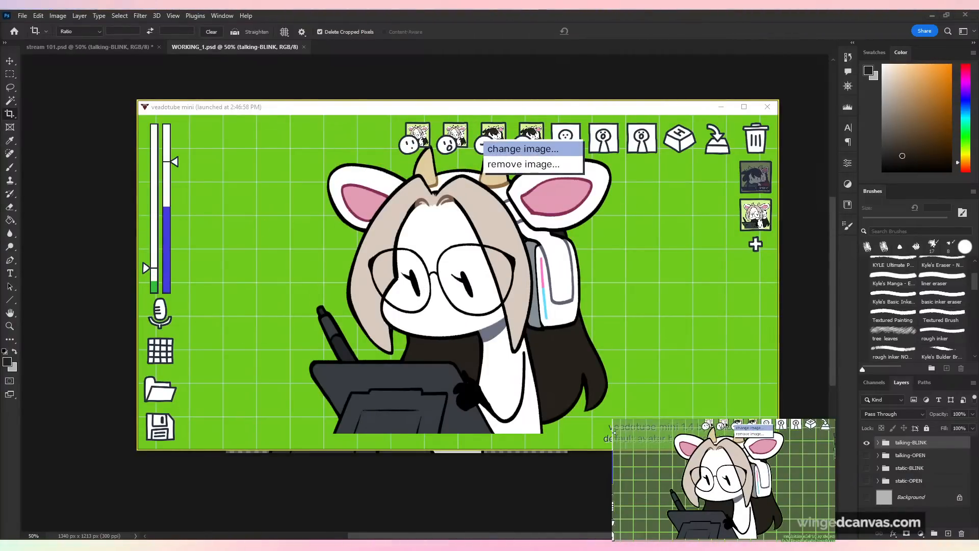
pyautogui.click(530, 128)
pyautogui.click(590, 135)
pyautogui.click(490, 358)
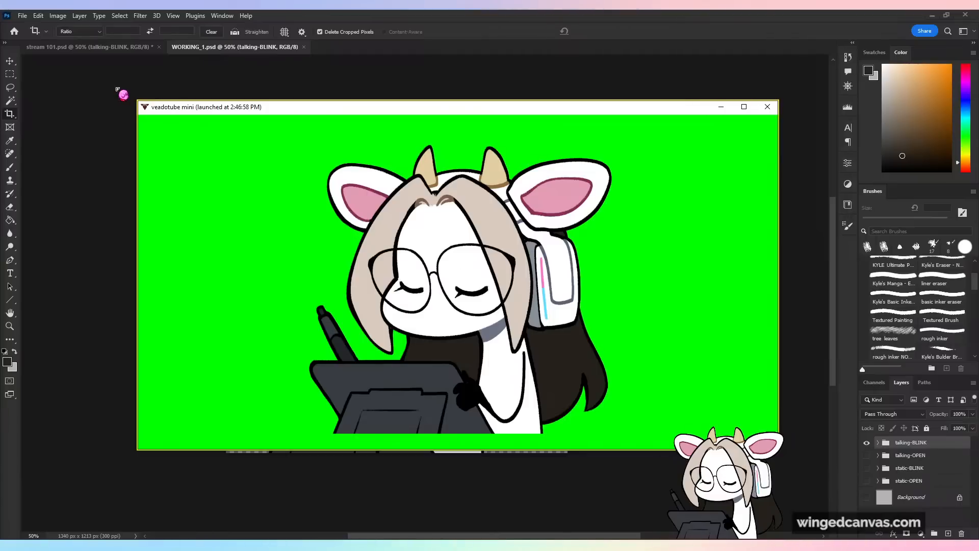
# - Preview the new avatar on the green background to check its blinking and its mouth reaction to speech
pyautogui.moveTo(304, 152)
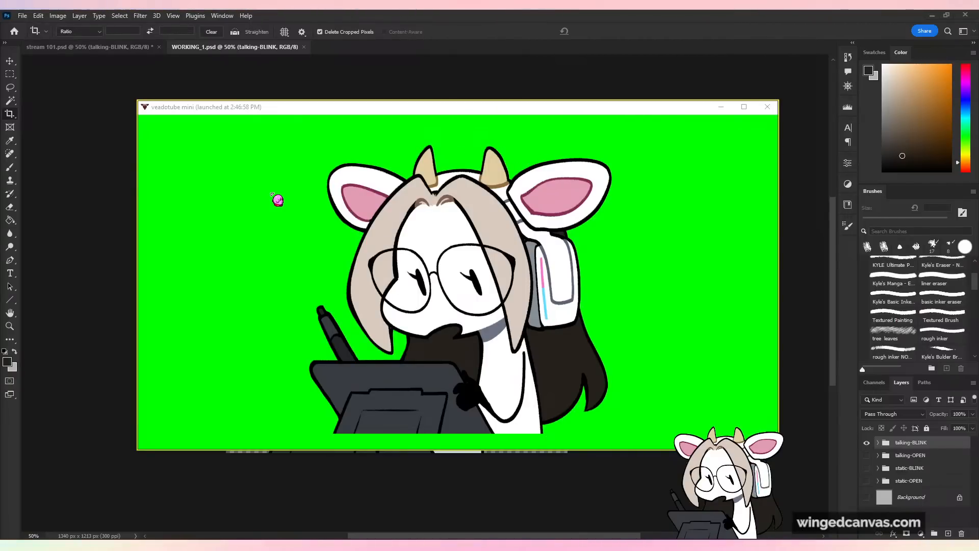
pyautogui.click(465, 109)
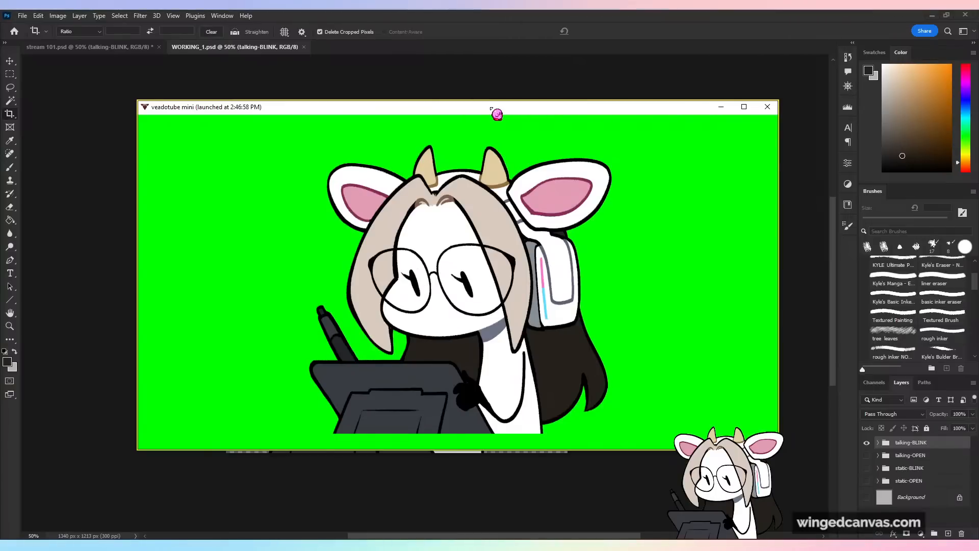
pyautogui.moveTo(338, 273)
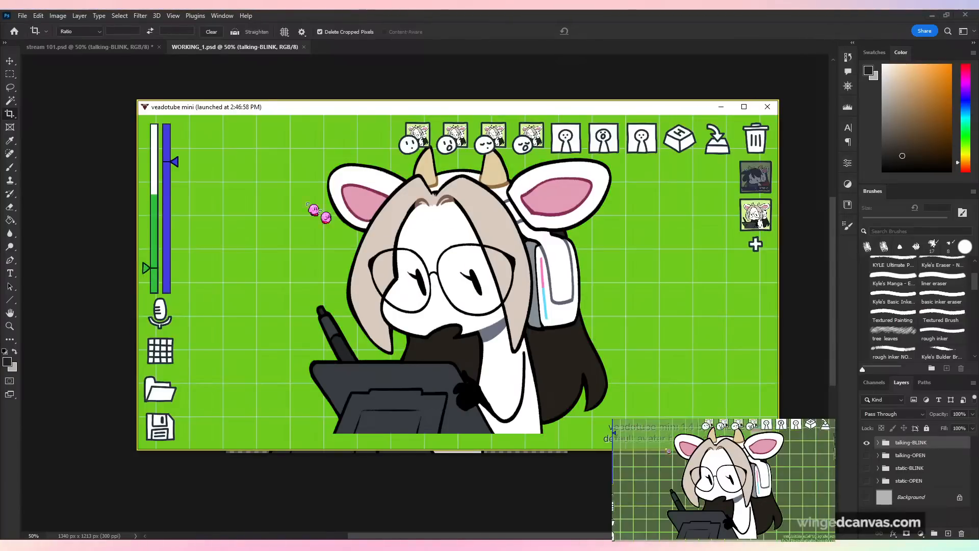
# - Reposition the veadotube mini window, set the closed mouth motion to vibing, and change the other two mouth motion settings
pyautogui.moveTo(291, 106); pyautogui.dragTo(304, 93)
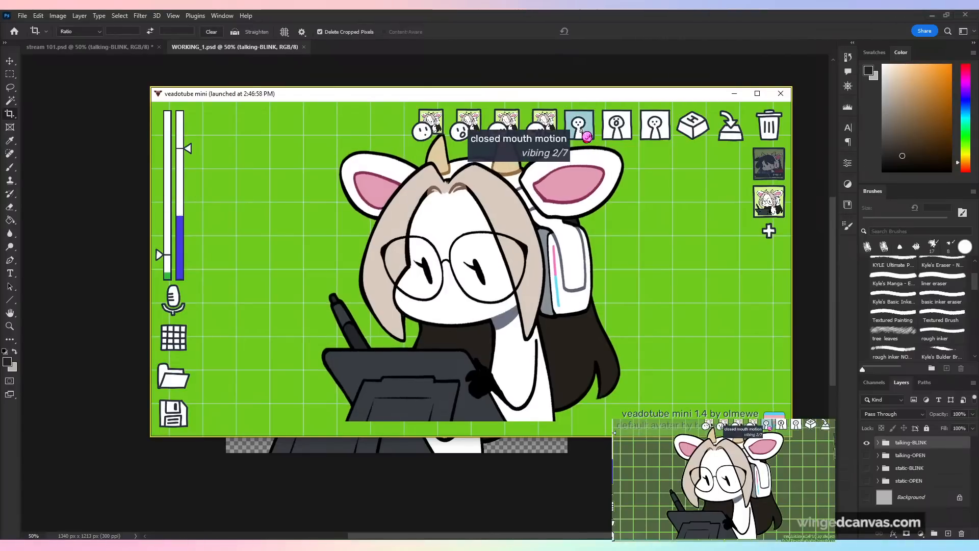
pyautogui.click(612, 130)
pyautogui.click(658, 131)
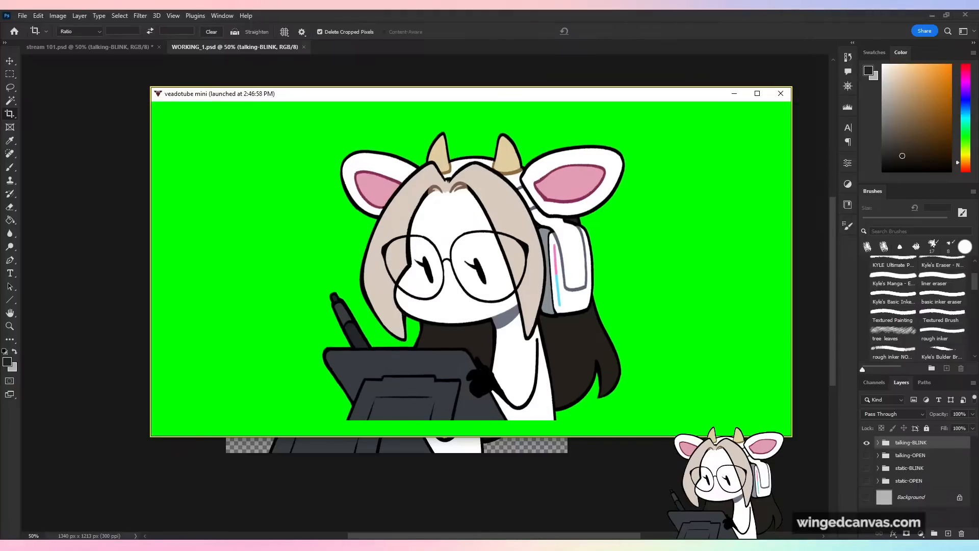
# - Preview the avatar's motion, and switch from the new avatar to state #1
pyautogui.moveTo(623, 199)
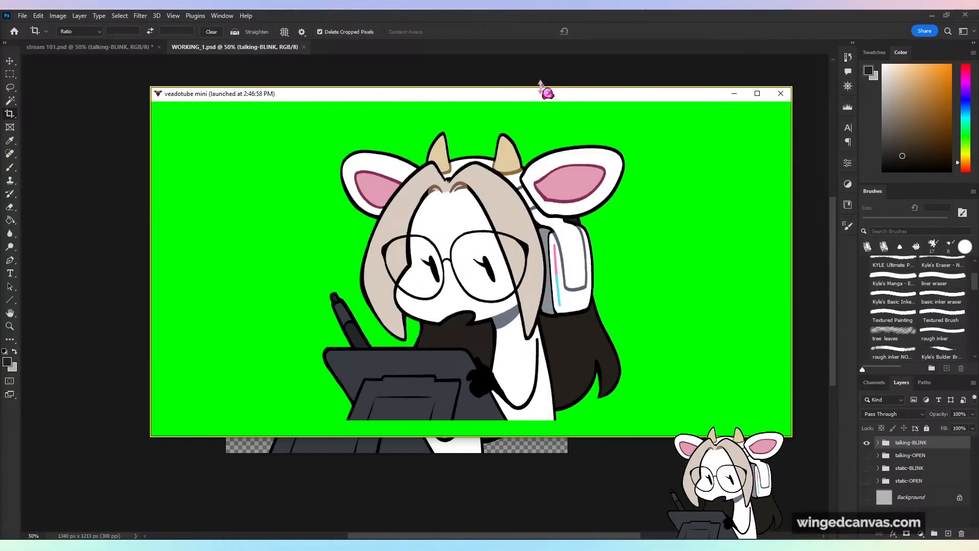
pyautogui.moveTo(699, 199)
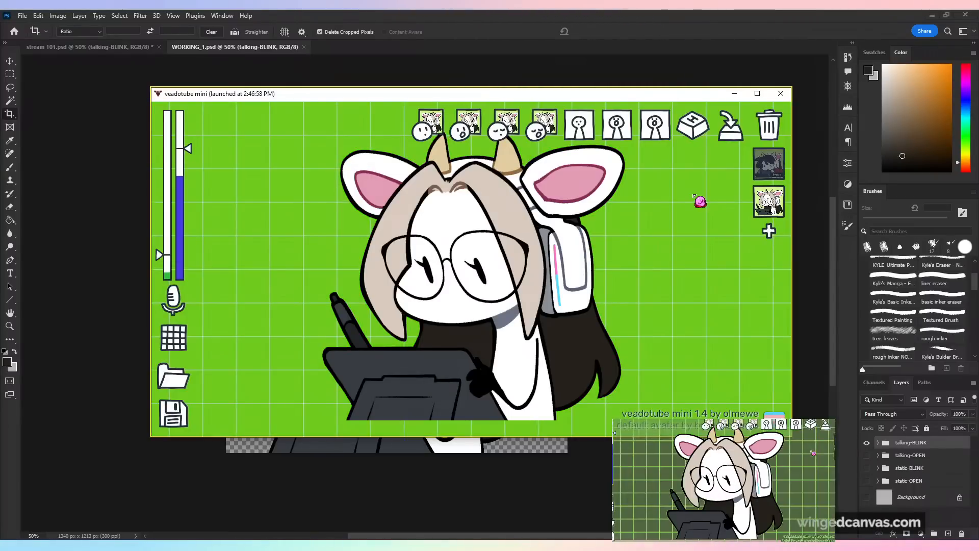
pyautogui.click(703, 132)
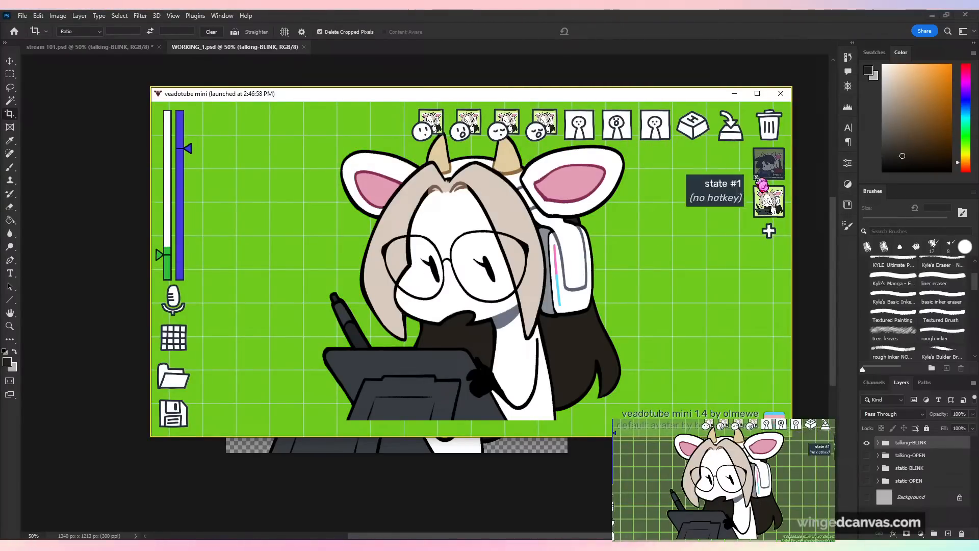
pyautogui.click(770, 165)
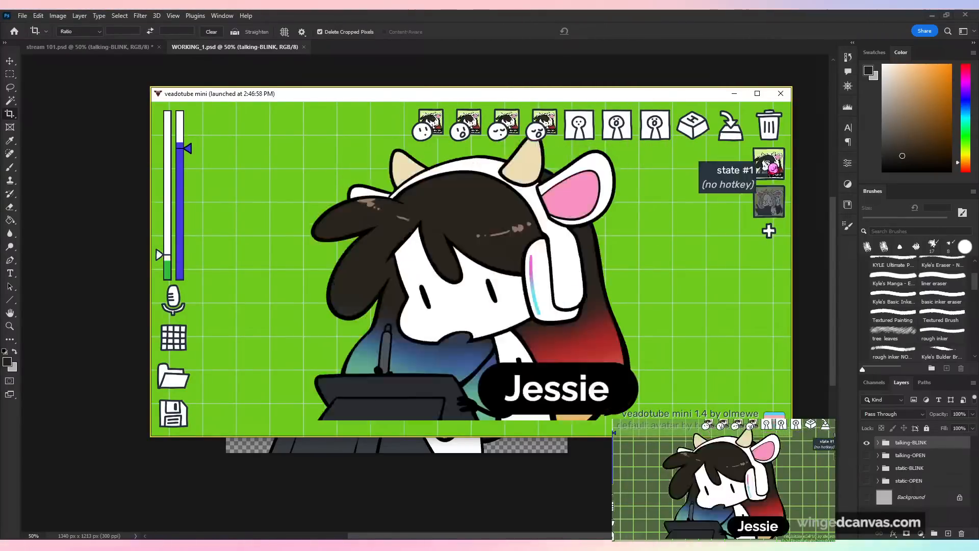
# - Switch back and forth between state #1 and state #2 to compare the two avatars
pyautogui.click(777, 197)
pyautogui.click(773, 169)
pyautogui.click(773, 203)
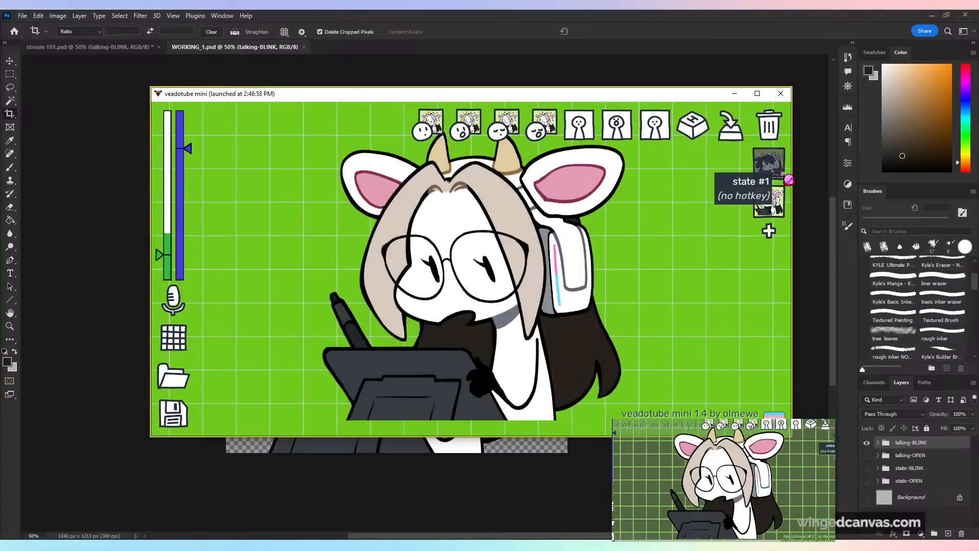
pyautogui.click(769, 170)
pyautogui.click(776, 206)
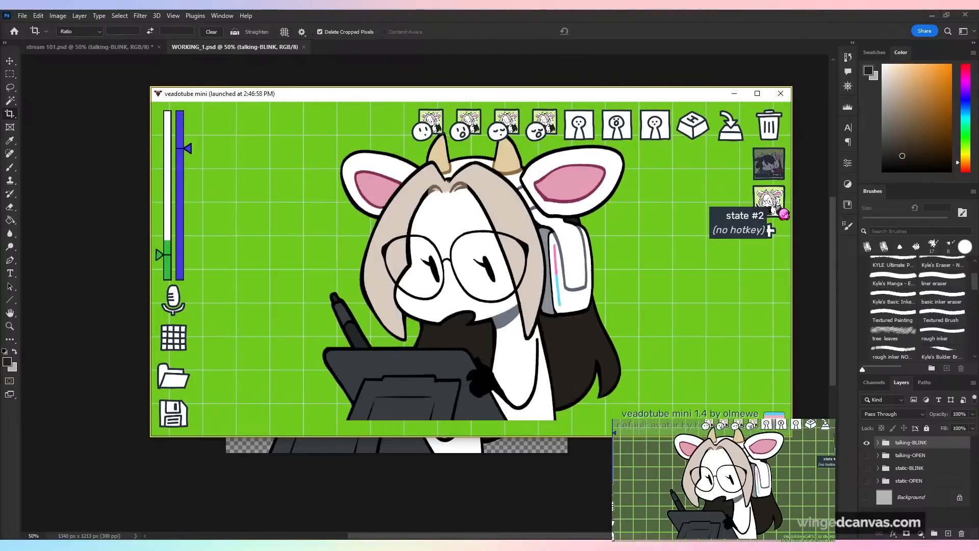
# - Add a third state and replace its closed mouth and open mouth images with those of the horned, brown-haired avatar with a tail
pyautogui.click(769, 232)
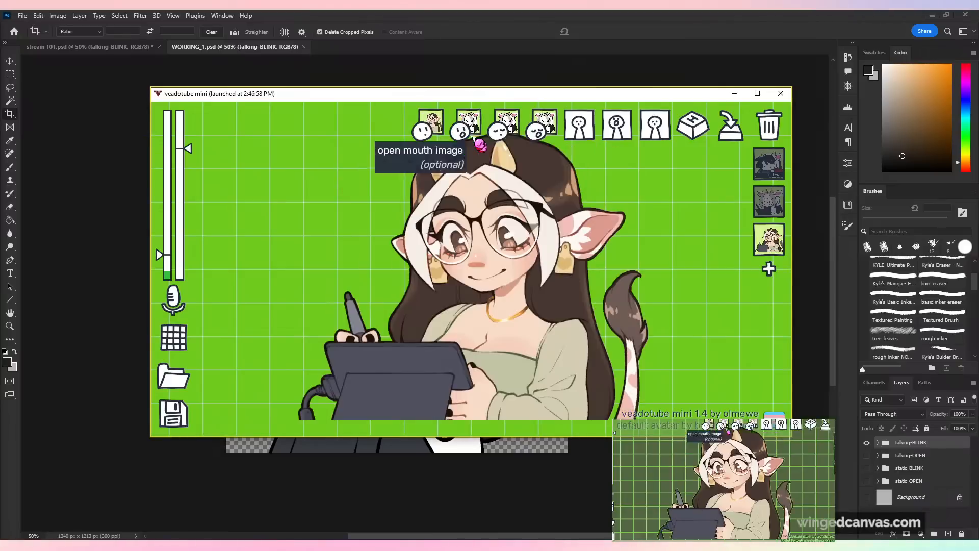
pyautogui.click(498, 131)
pyautogui.click(501, 135)
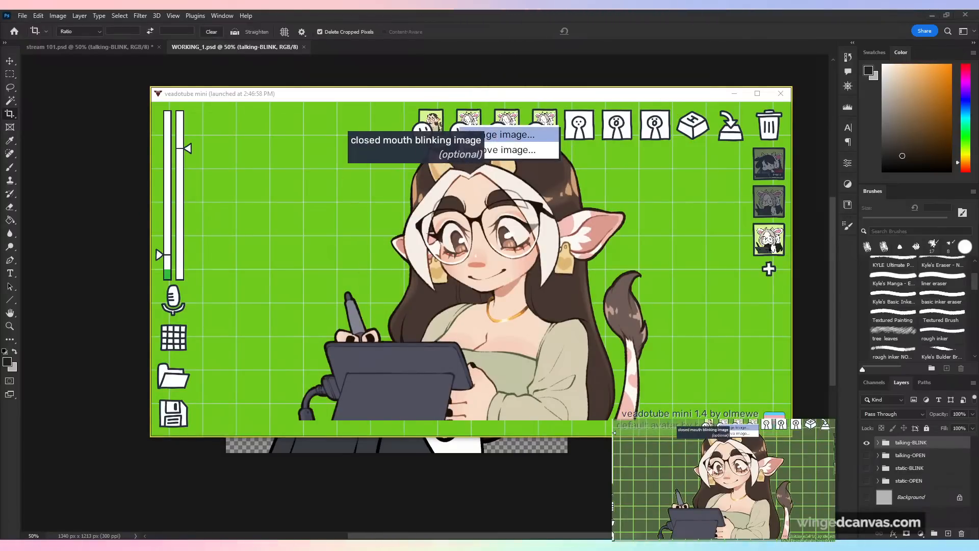
pyautogui.doubleClick(390, 157)
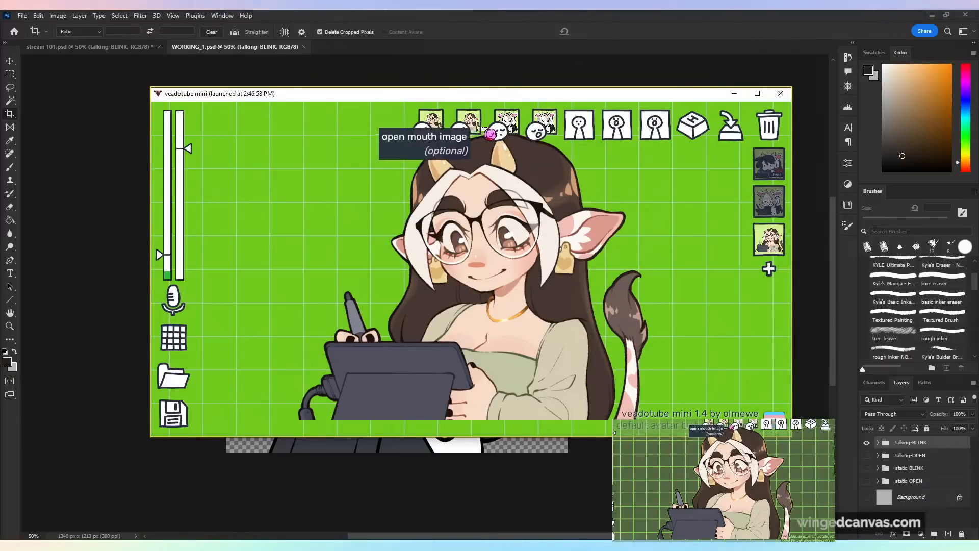
# - Replace the third state's closed mouth blinking and open mouth blinking images with the same avatar's closed-eye expressions
pyautogui.click(504, 124)
pyautogui.click(516, 132)
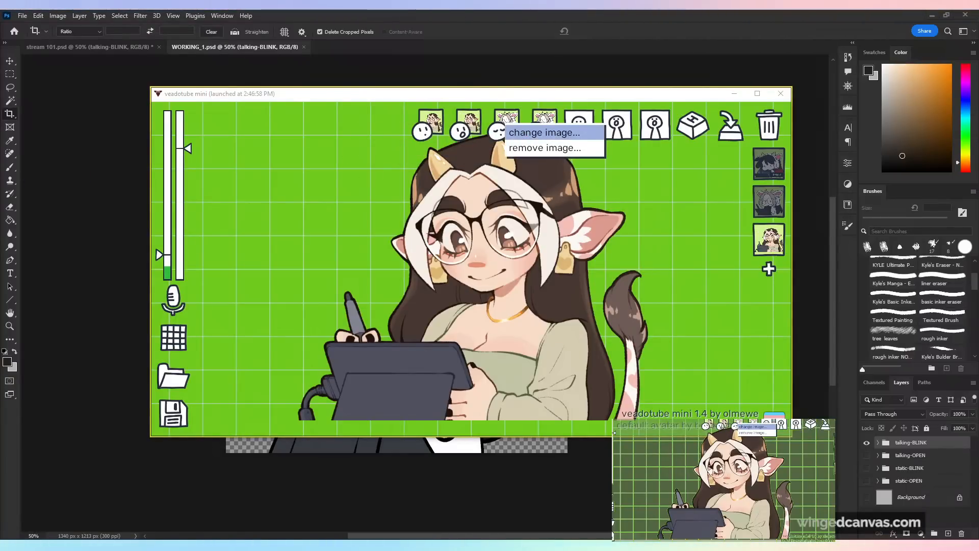
pyautogui.doubleClick(623, 147)
pyautogui.click(547, 122)
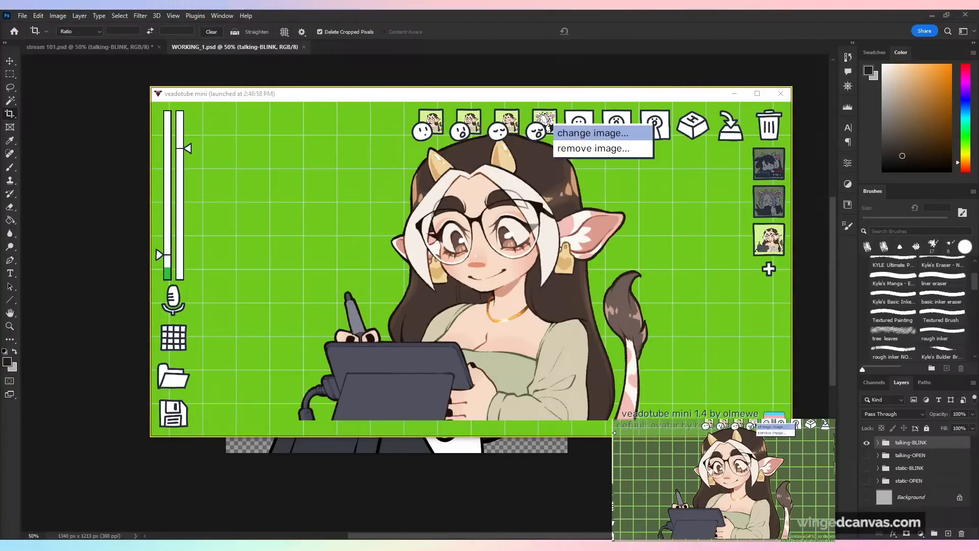
pyautogui.click(591, 132)
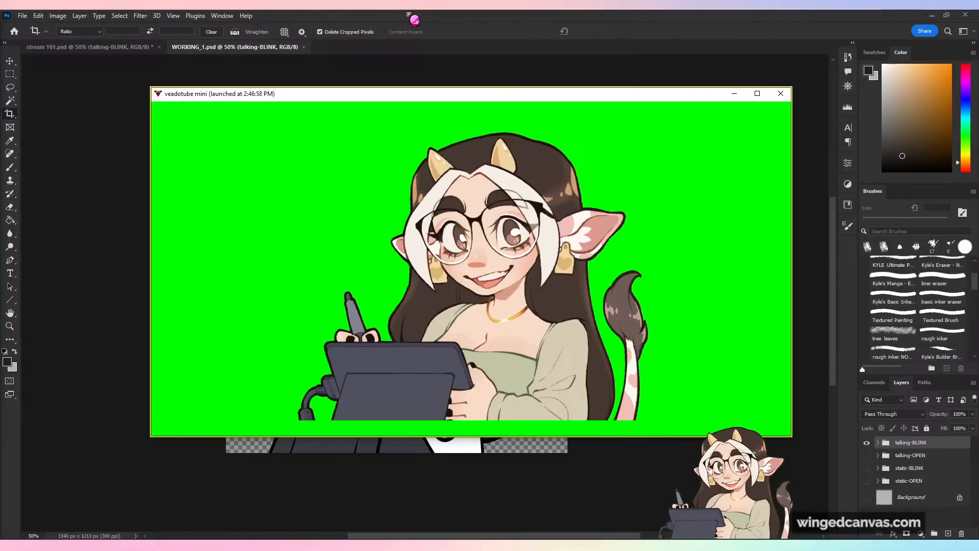
# - Preview the third avatar talking, and cycle through states #1, #2 and #3 to compare them, finishing on state #2
pyautogui.moveTo(627, 238)
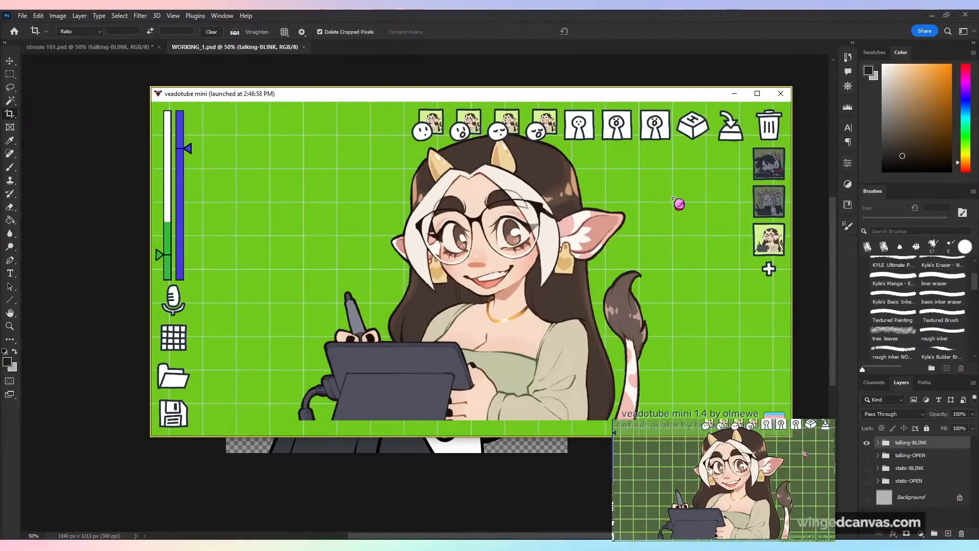
pyautogui.click(777, 212)
pyautogui.click(776, 168)
pyautogui.click(780, 240)
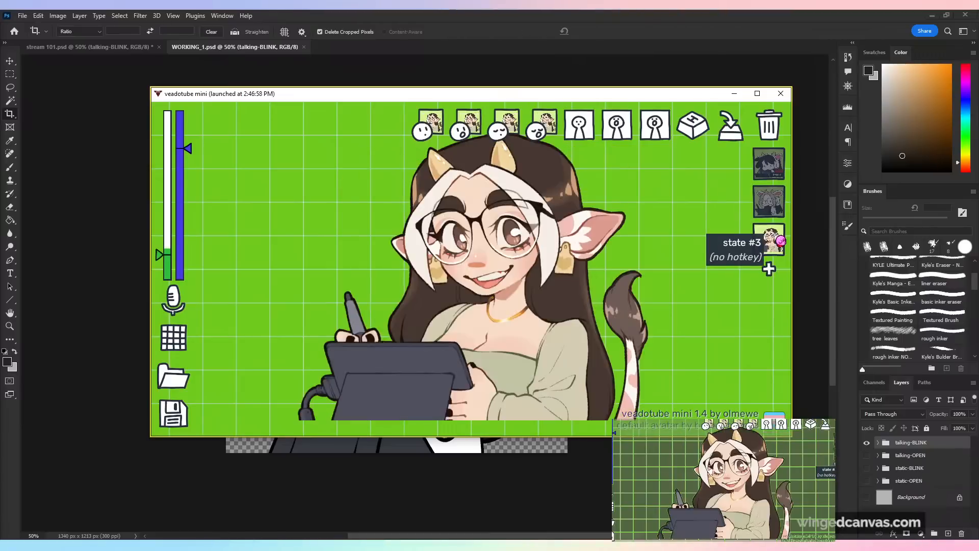
pyautogui.click(779, 210)
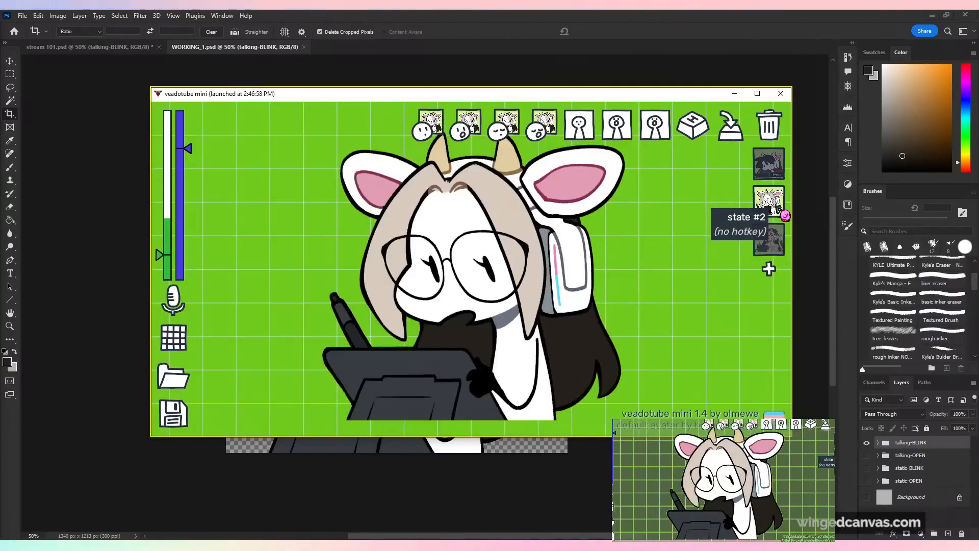
pyautogui.click(771, 173)
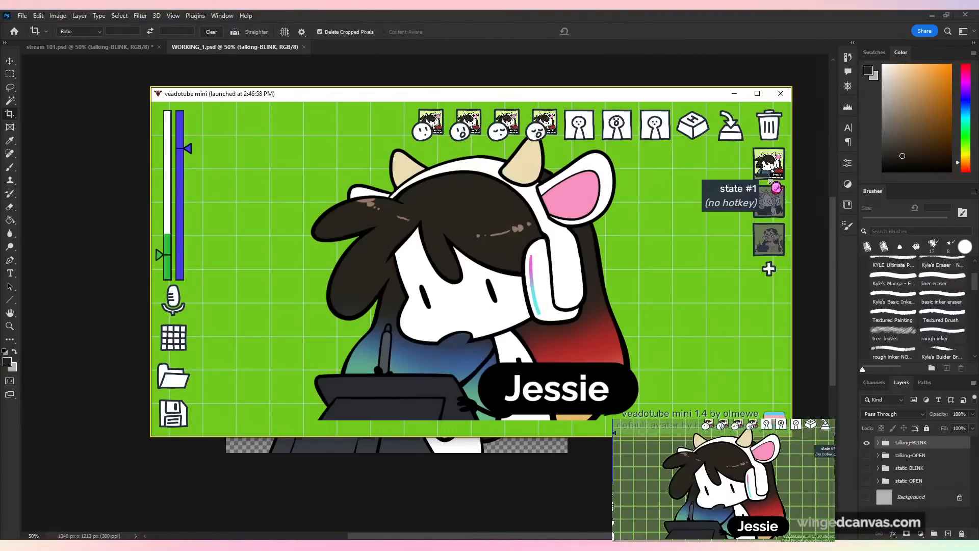
pyautogui.click(775, 209)
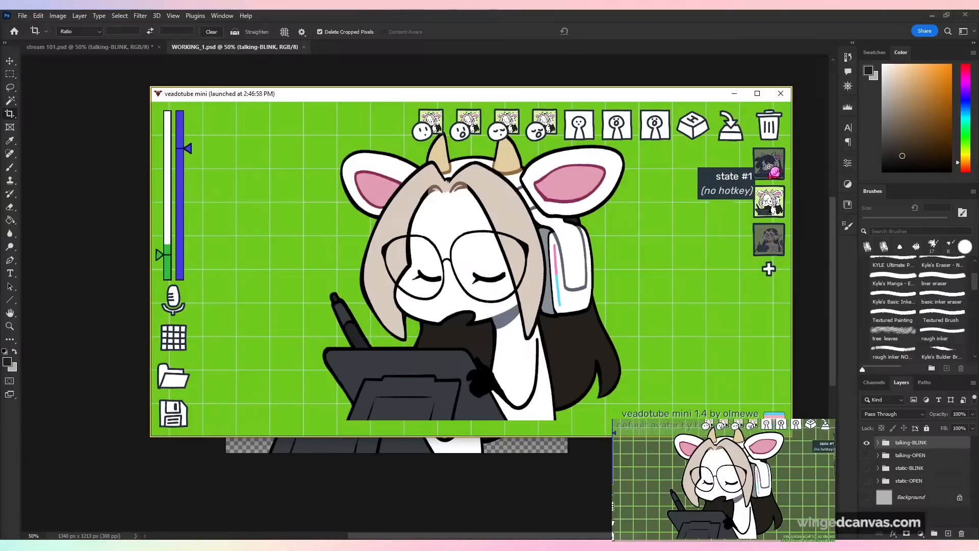
pyautogui.click(769, 173)
pyautogui.click(769, 203)
pyautogui.click(776, 242)
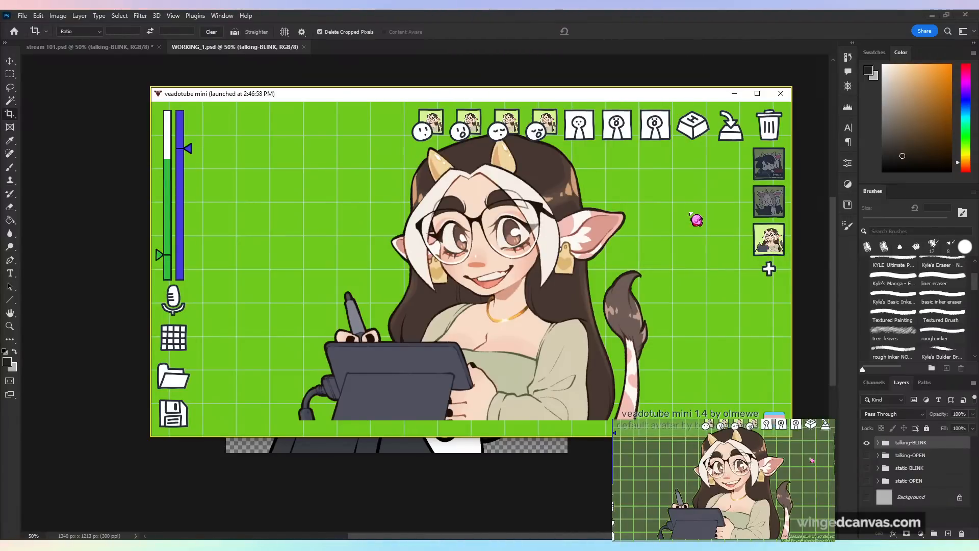
pyautogui.click(768, 202)
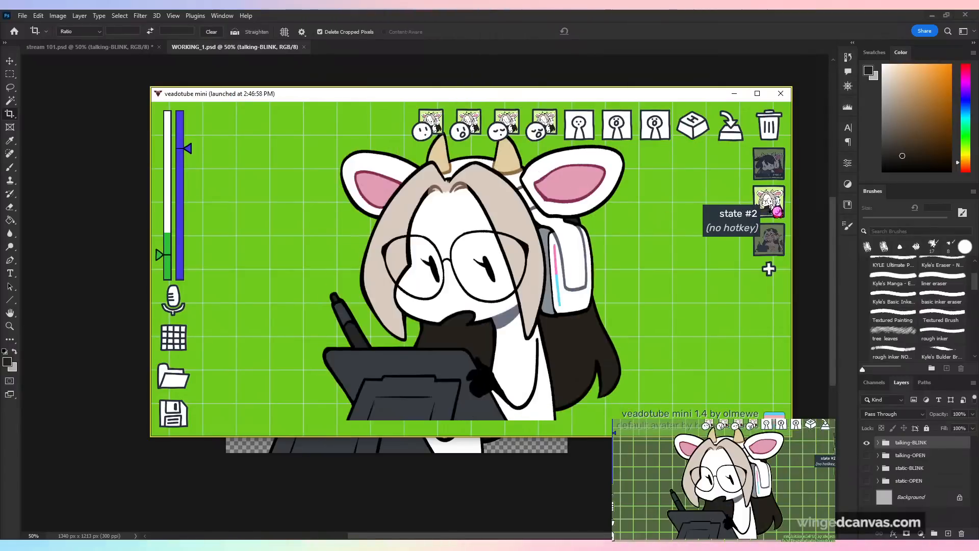
pyautogui.click(781, 177)
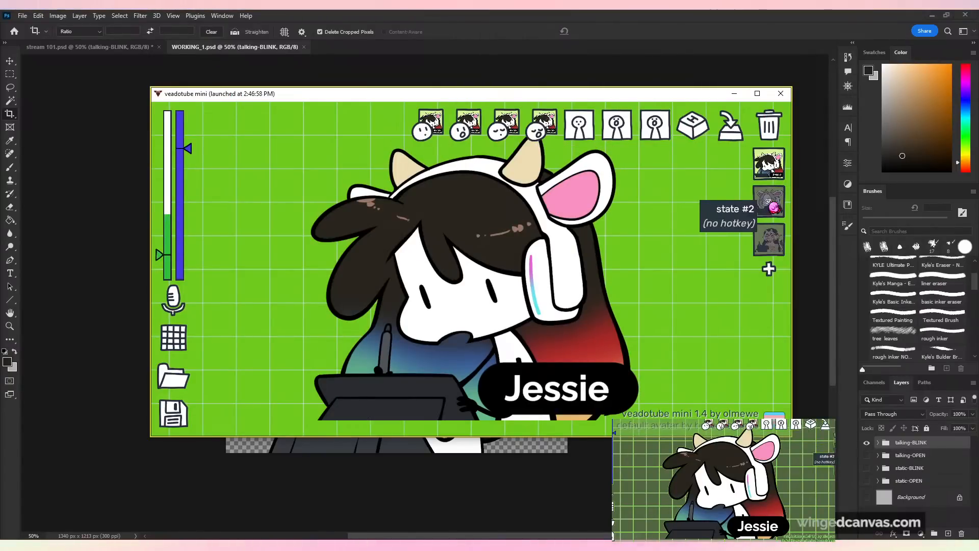
pyautogui.click(775, 207)
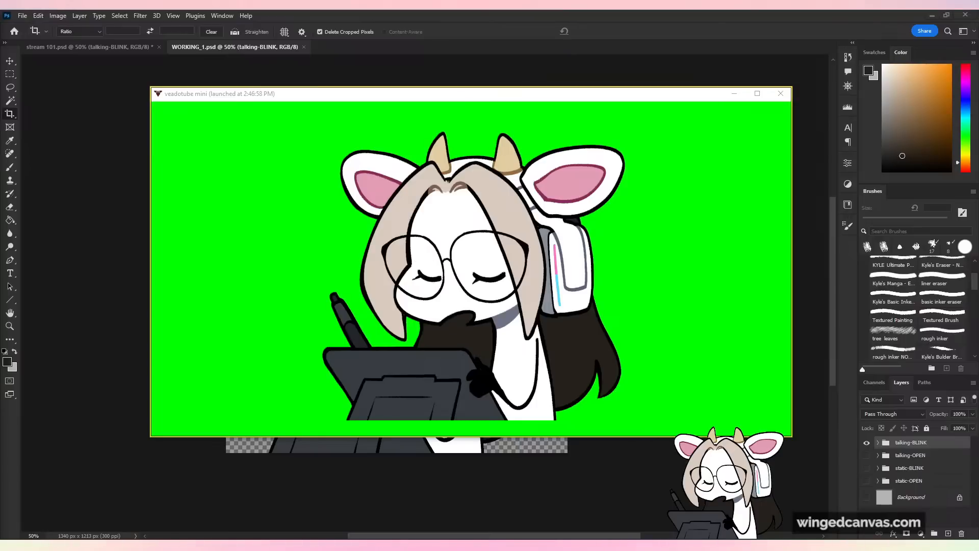
# - Switch to the stream 101.psd document in Photoshop and hide veadotube mini's interface around the avatar
pyautogui.click(115, 186)
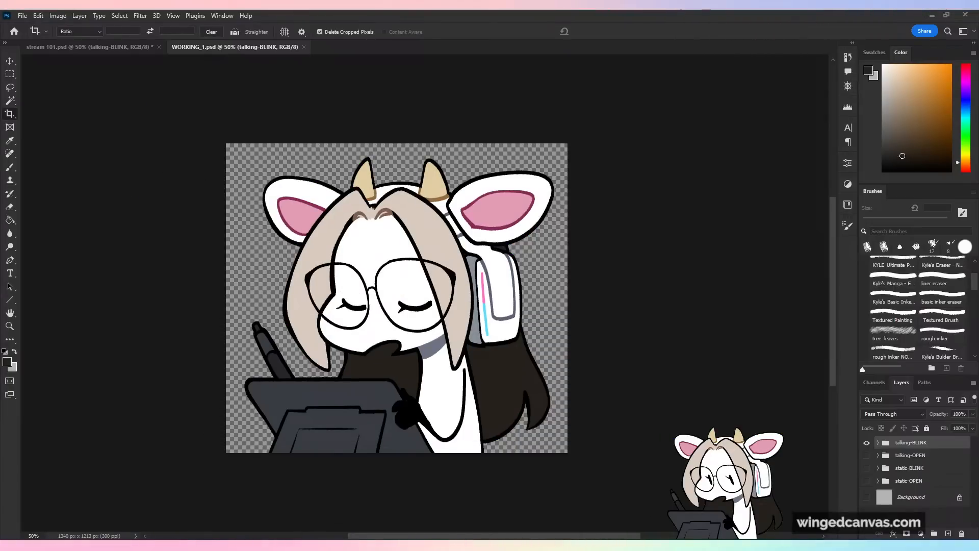
pyautogui.click(360, 542)
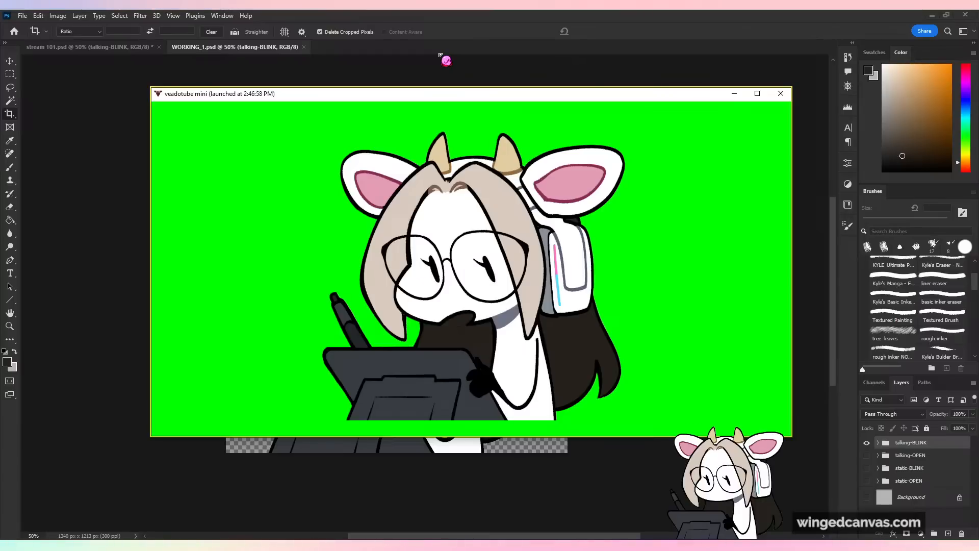
pyautogui.click(373, 14)
pyautogui.click(129, 49)
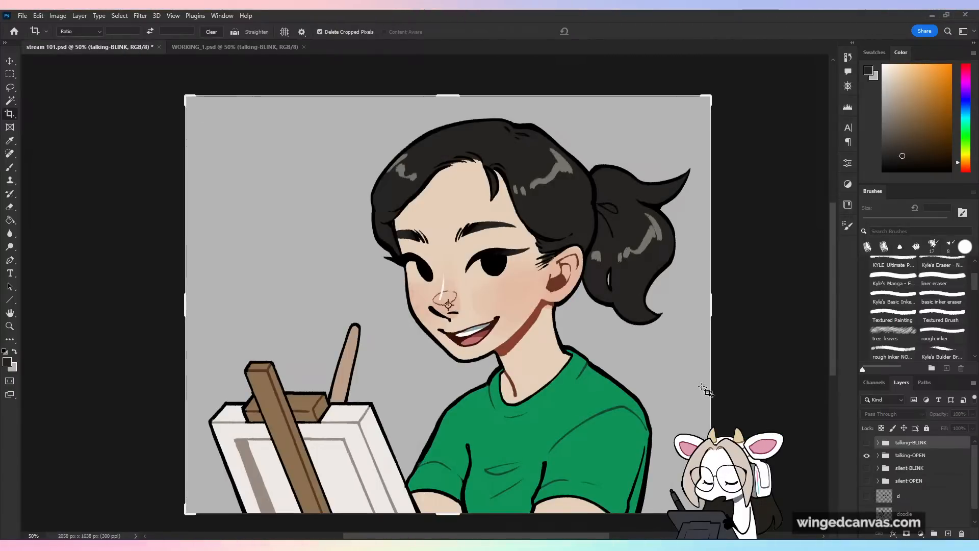
pyautogui.click(309, 545)
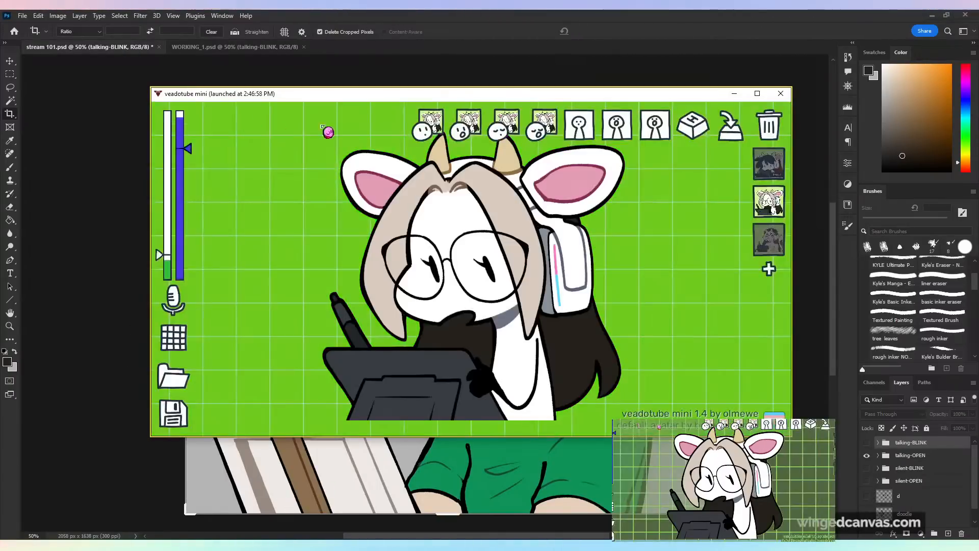
pyautogui.click(359, 14)
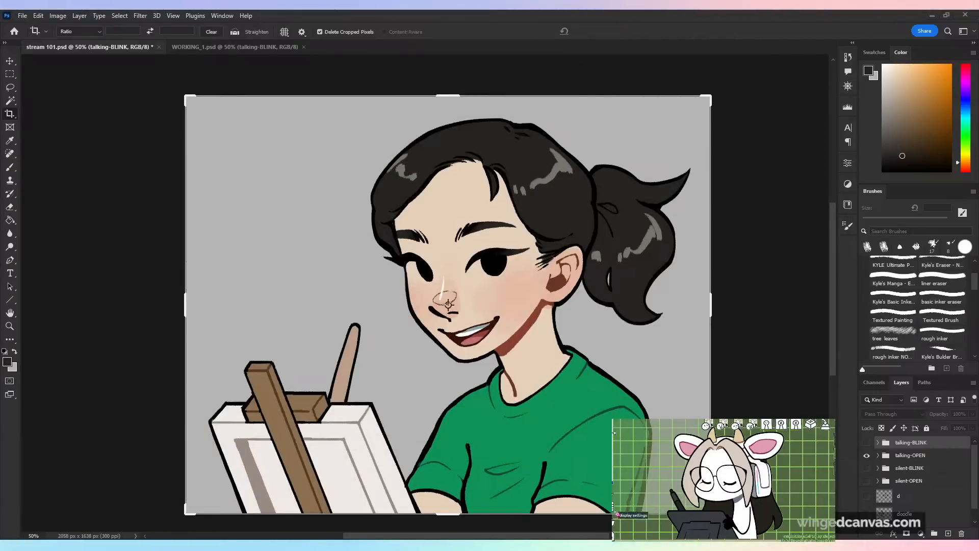
pyautogui.click(614, 507)
pyautogui.click(627, 504)
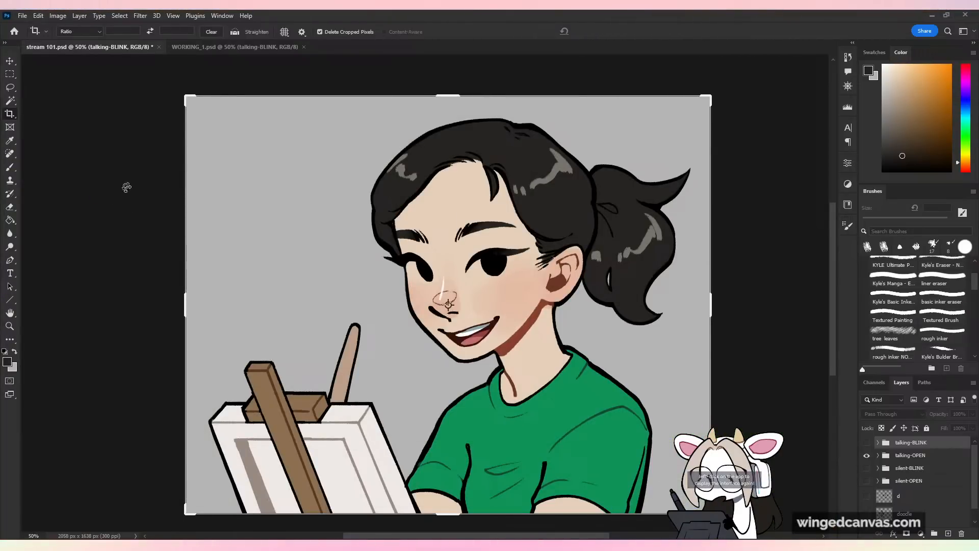
# - Hide the background layer and the talking-OPEN group, show the silent-OPEN group, and save that expression
pyautogui.scroll(-1, 888, 485)
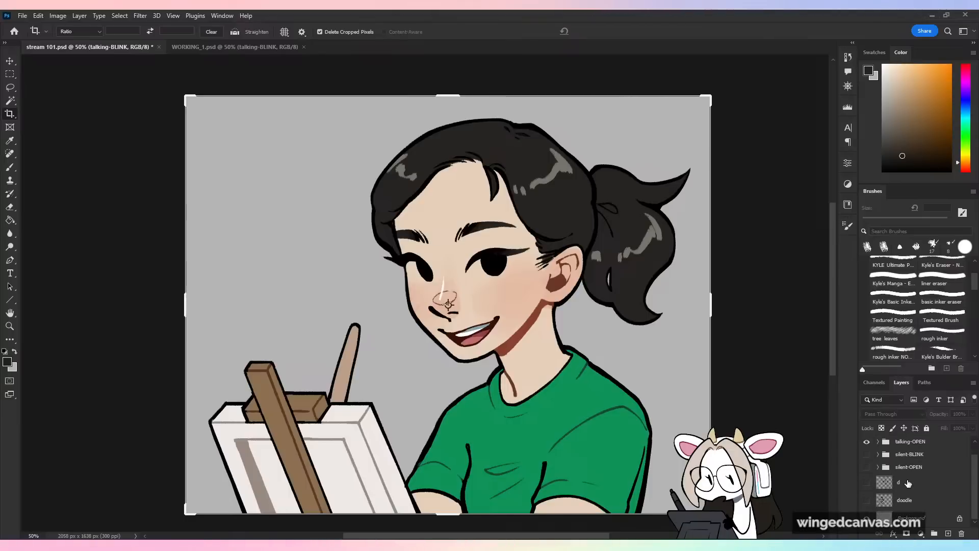
pyautogui.click(866, 518)
pyautogui.scroll(1, 888, 498)
pyautogui.click(866, 455)
pyautogui.click(867, 481)
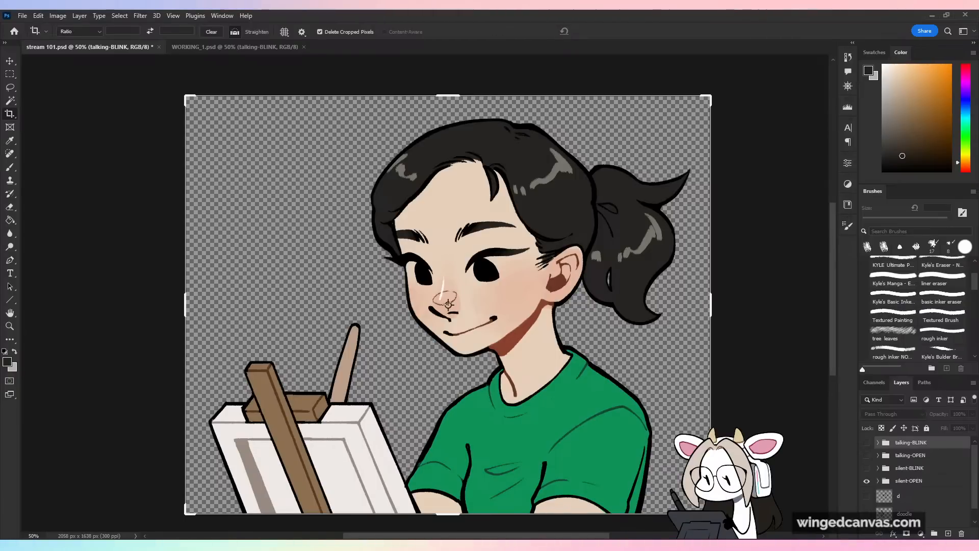
pyautogui.hotkey('ctrl', 's')
pyautogui.press('Return')
# - Show the talking-OPEN expression on its own, switch back to silent-OPEN alone, and save that expression again
pyautogui.click(867, 481)
pyautogui.click(867, 456)
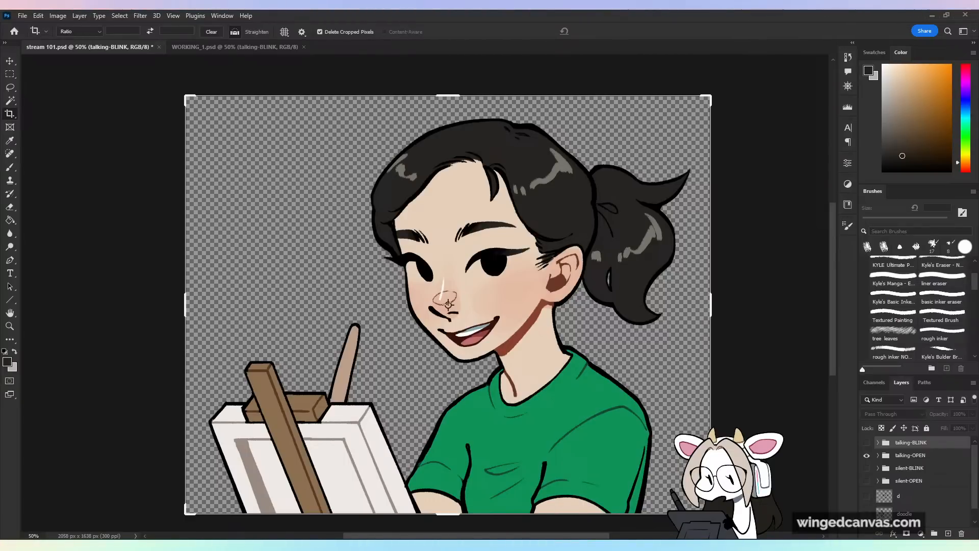
pyautogui.click(866, 455)
pyautogui.click(866, 480)
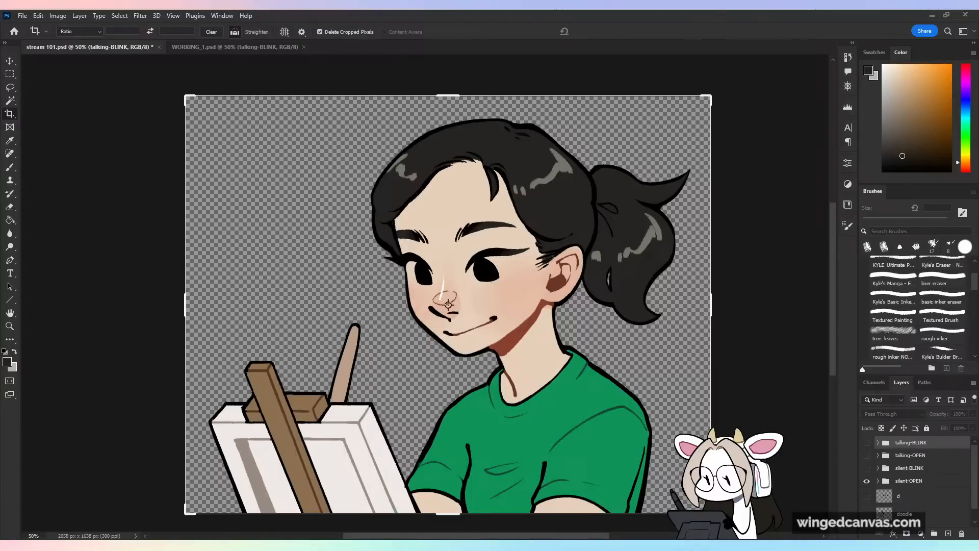
pyautogui.hotkey('ctrl', 's')
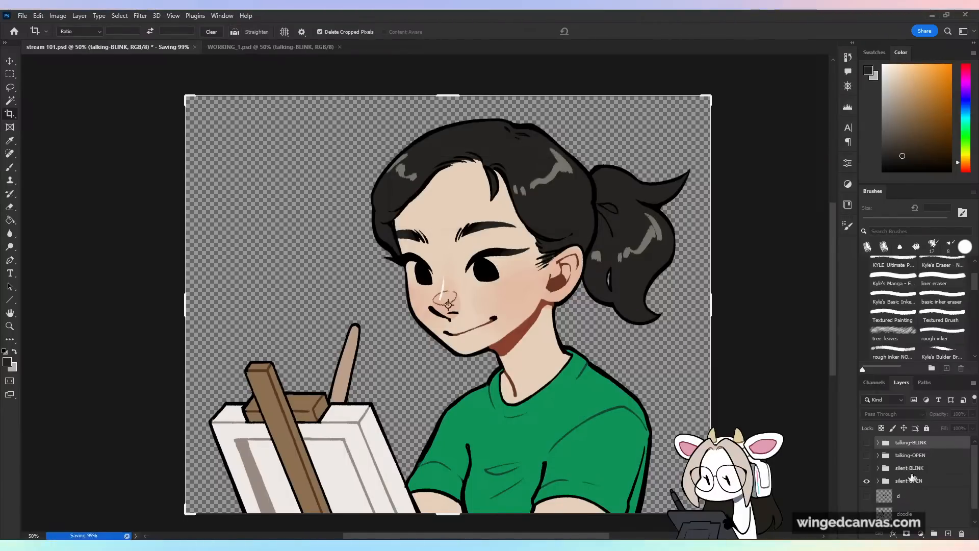
# - Show silent-BLINK and talking-BLINK one at a time, and save talking-BLINK as a PNG with the large file size option
pyautogui.click(866, 481)
pyautogui.click(866, 467)
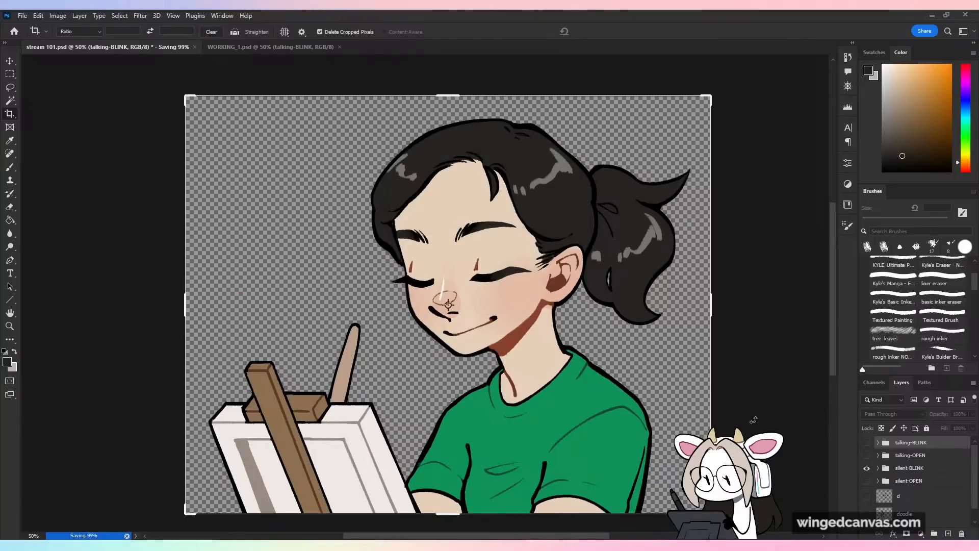
pyautogui.click(867, 468)
pyautogui.click(866, 442)
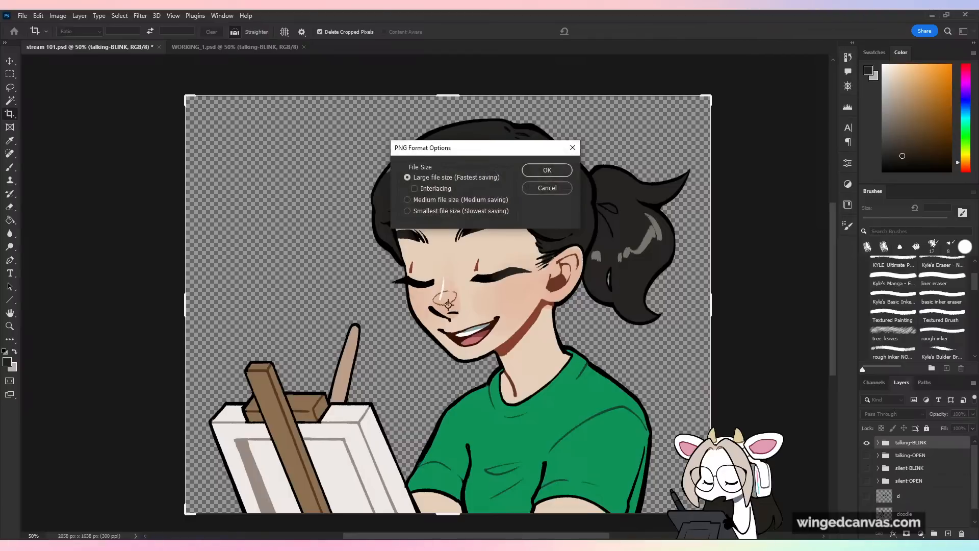
pyautogui.press('Return')
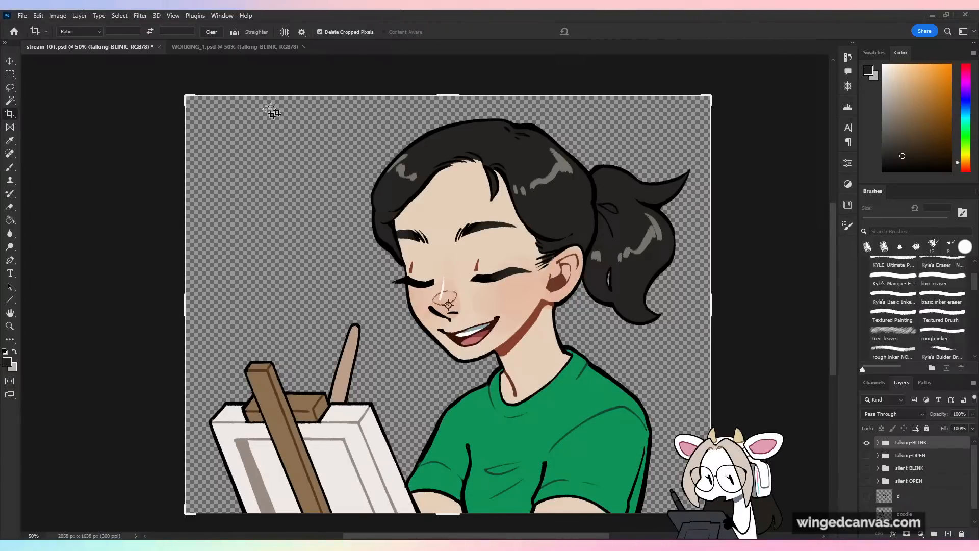
# - Switch to WORKING_1.psd, bring the veadotube mini window back over it, and add a fourth state
pyautogui.click(193, 48)
pyautogui.click(145, 49)
pyautogui.click(203, 47)
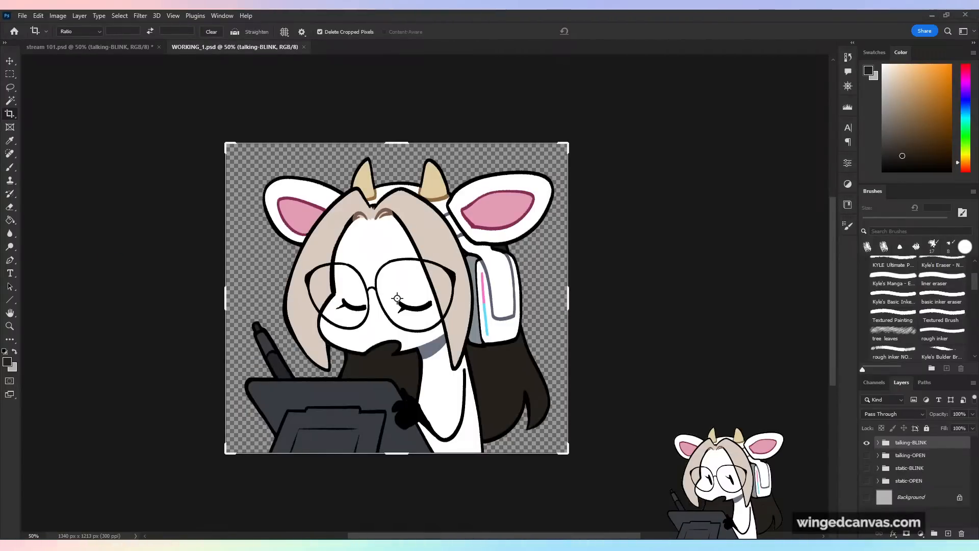
pyautogui.moveTo(0, 135); pyautogui.dragTo(607, 92)
pyautogui.click(721, 263)
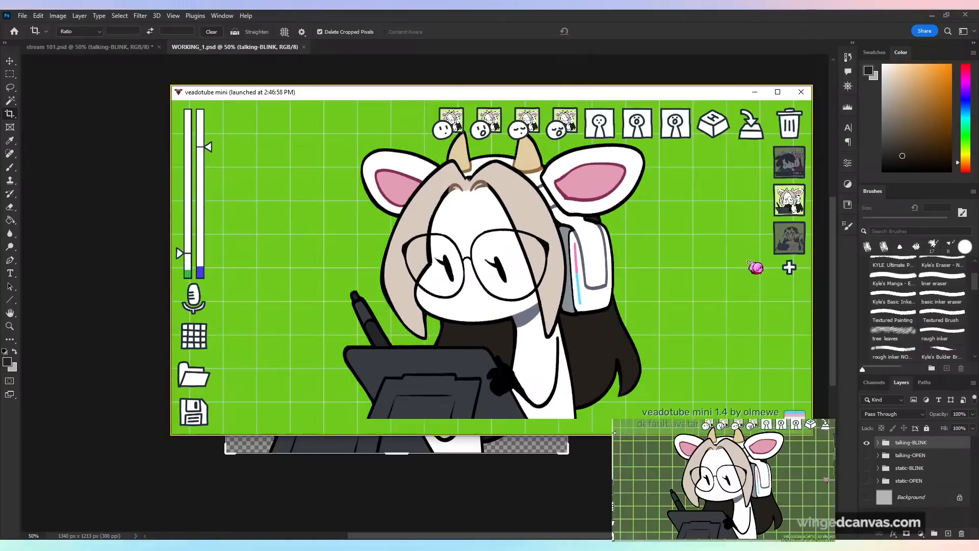
pyautogui.click(789, 267)
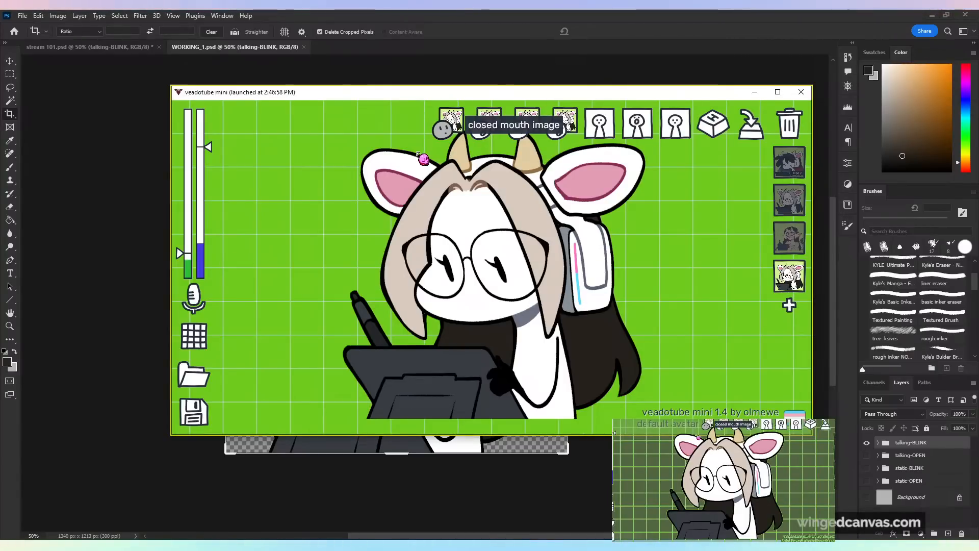
pyautogui.moveTo(344, 100); pyautogui.dragTo(301, 112)
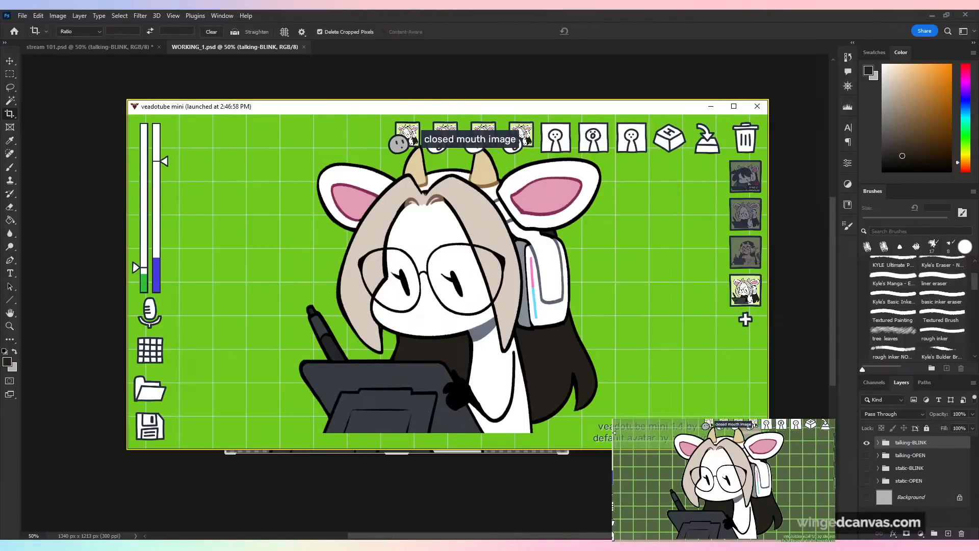
# - Try to load the exported painter PNG as the fourth state's closed-mouth image, and return to Photoshop
pyautogui.click(406, 138)
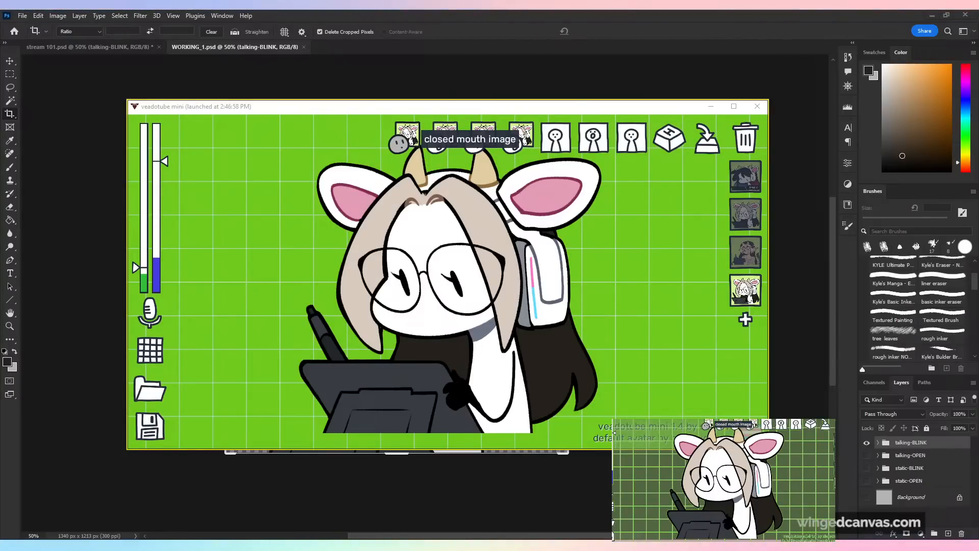
pyautogui.doubleClick(309, 212)
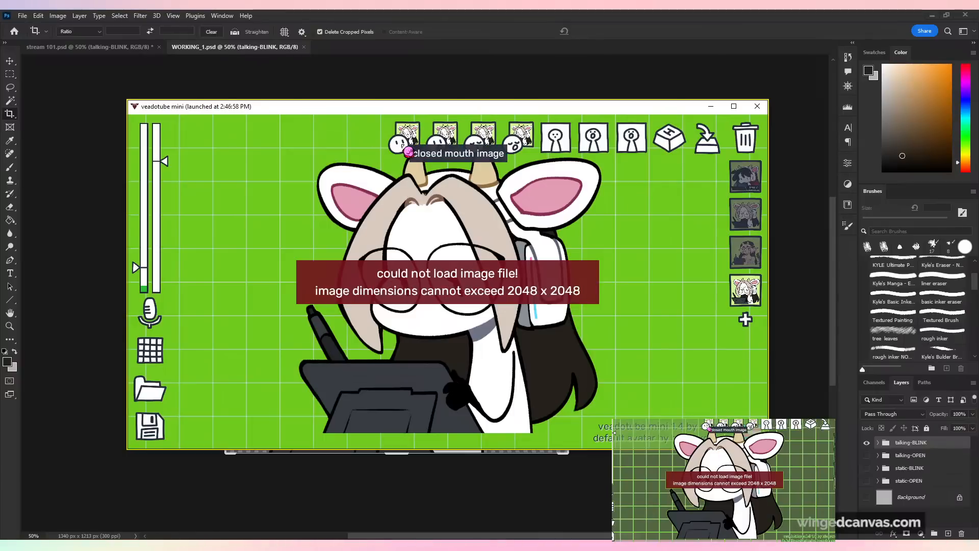
pyautogui.click(203, 92)
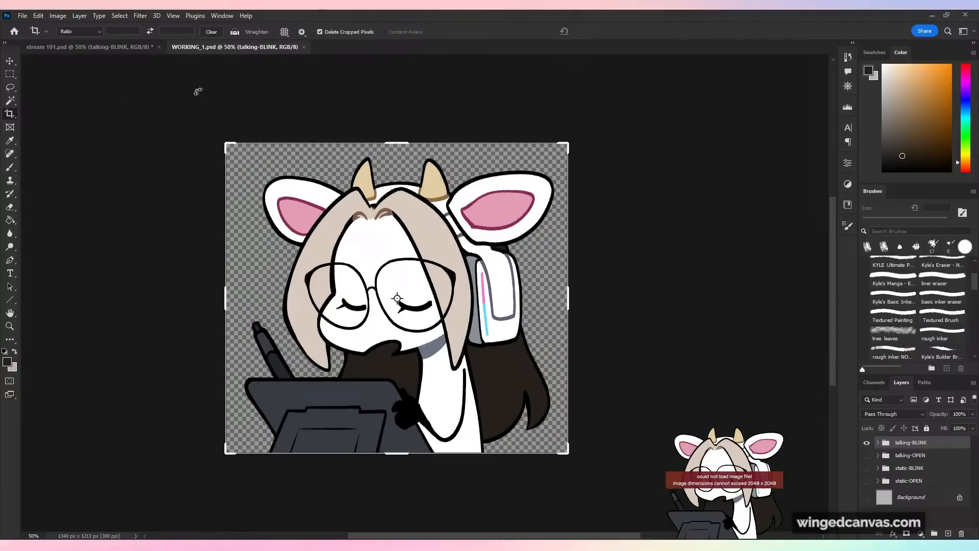
# - Resize the painter image in stream 101.psd to 1700 pixels wide, keeping its proportions
pyautogui.click(122, 47)
pyautogui.click(63, 16)
pyautogui.click(80, 104)
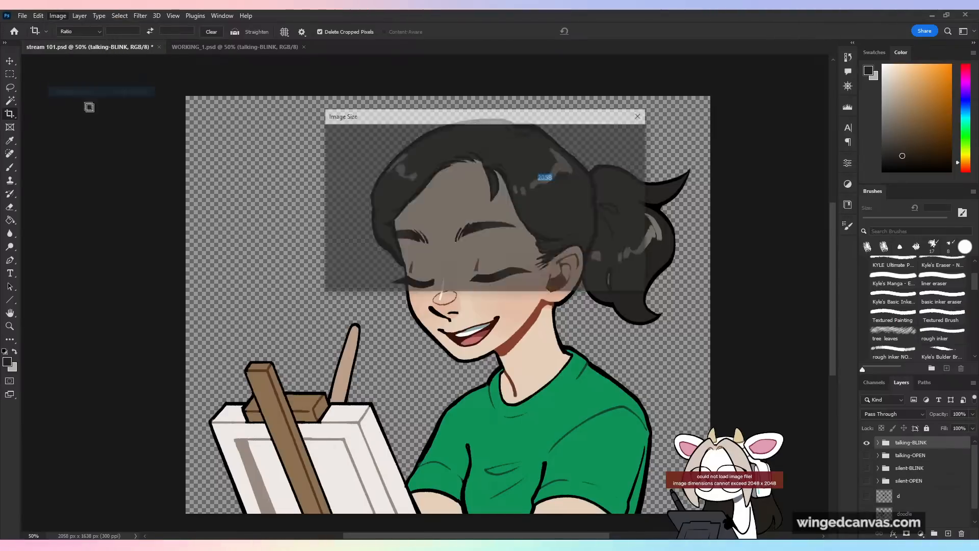
pyautogui.click(555, 178)
pyautogui.doubleClick(555, 177)
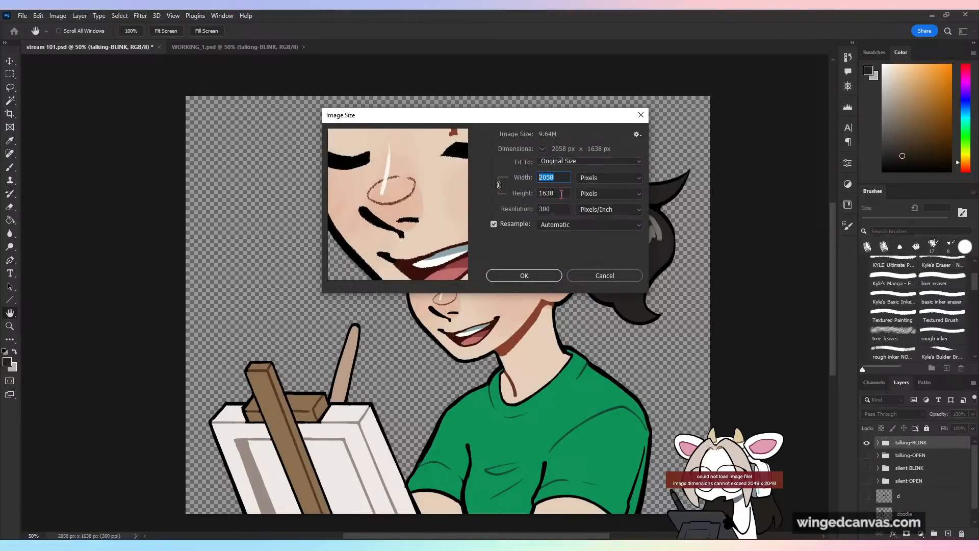
pyautogui.write('1700')
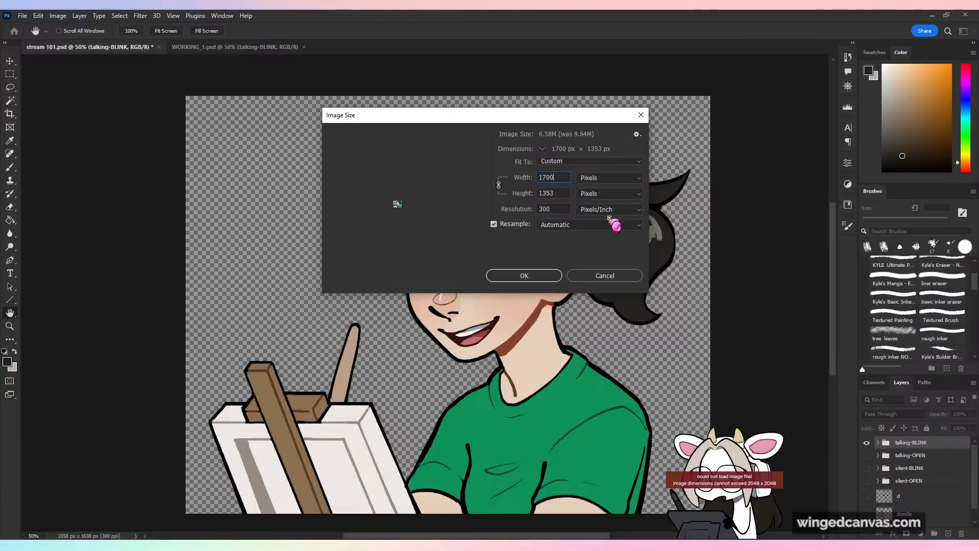
pyautogui.click(543, 274)
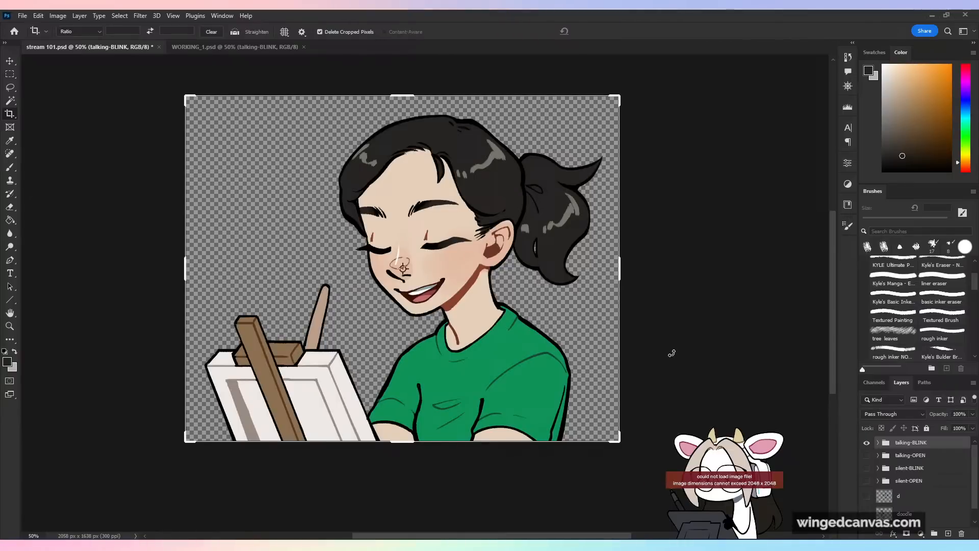
# - Show only the silent-OPEN group of the resized painter and export it as a PNG
pyautogui.hotkey('ctrl', '+')
pyautogui.hotkey('ctrl', '-')
pyautogui.click(866, 443)
pyautogui.click(866, 480)
pyautogui.moveTo(510, 320); pyautogui.dragTo(561, 350)
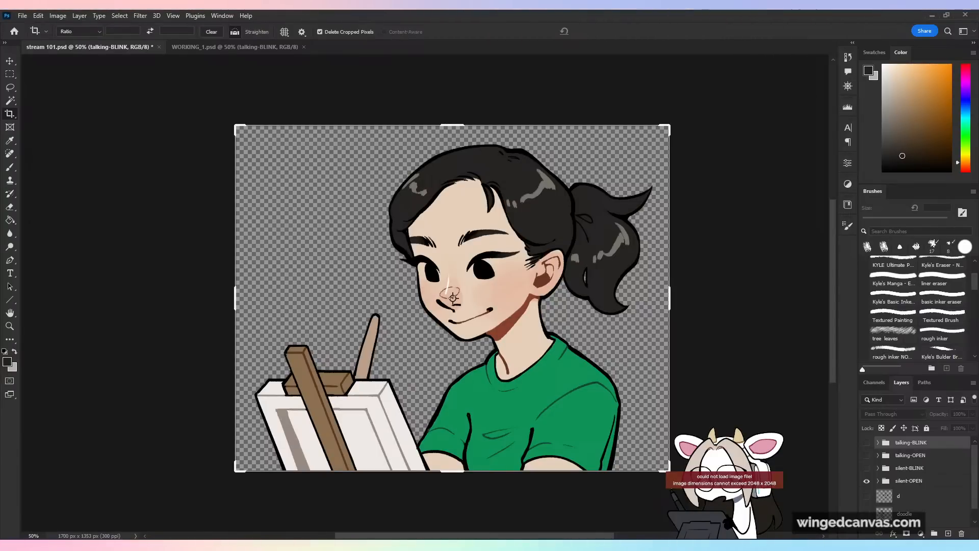
pyautogui.click(560, 172)
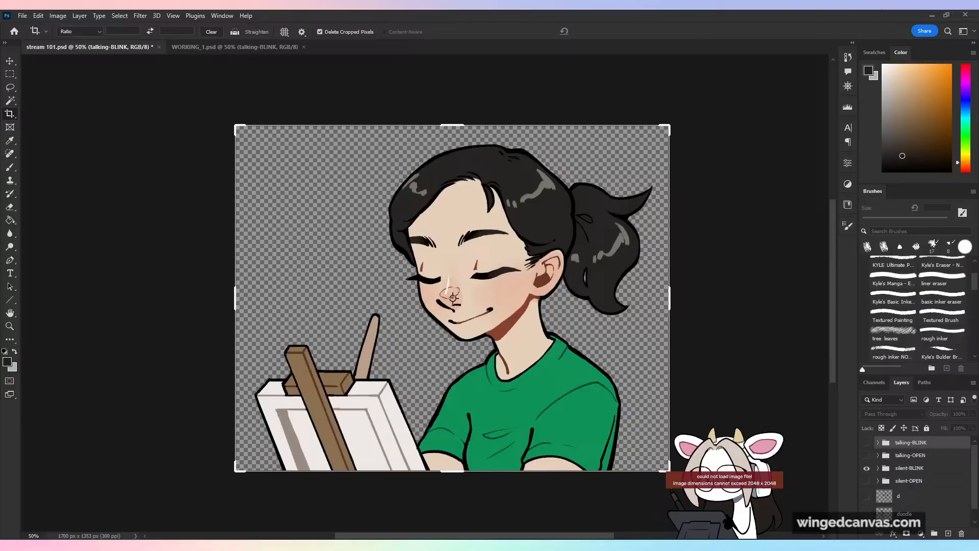
# - Export the painter's silent-BLINK, talking-OPEN and talking-BLINK expressions one by one as PNGs with the large file size option
pyautogui.hotkey('ctrl', 's')
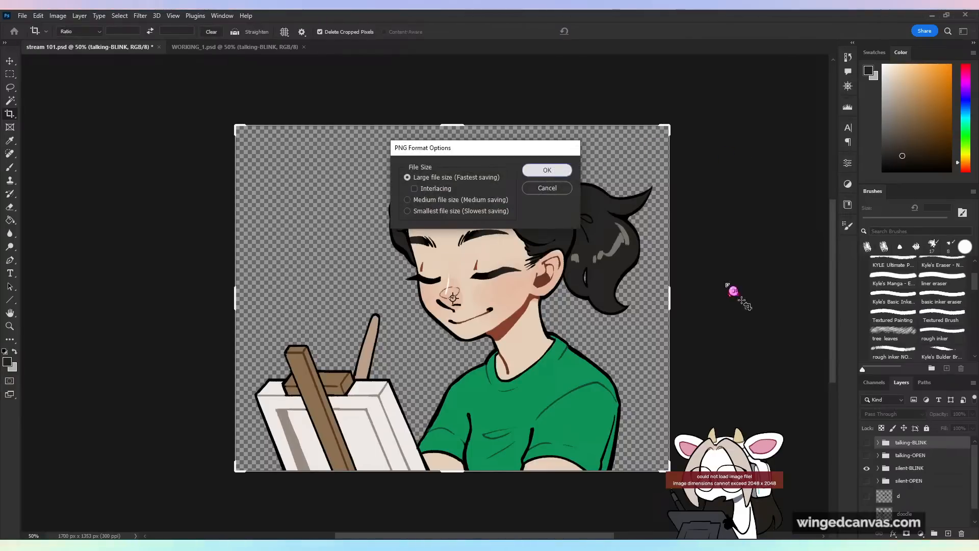
pyautogui.press('Return')
pyautogui.click(866, 454)
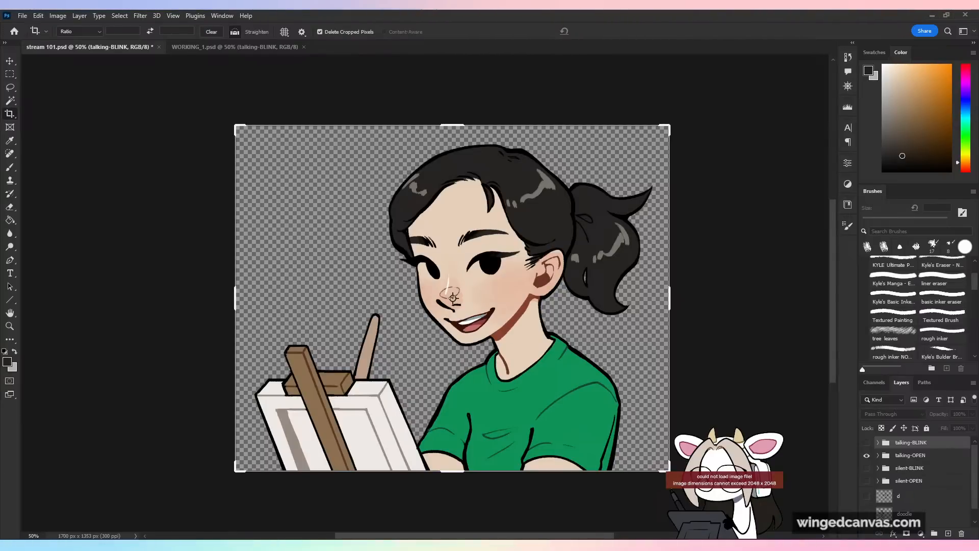
pyautogui.click(906, 477)
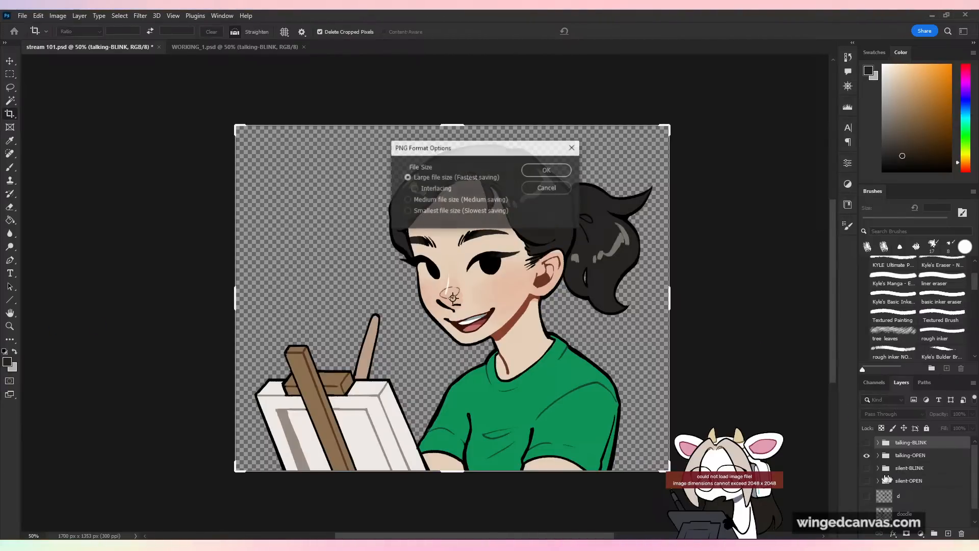
pyautogui.click(546, 170)
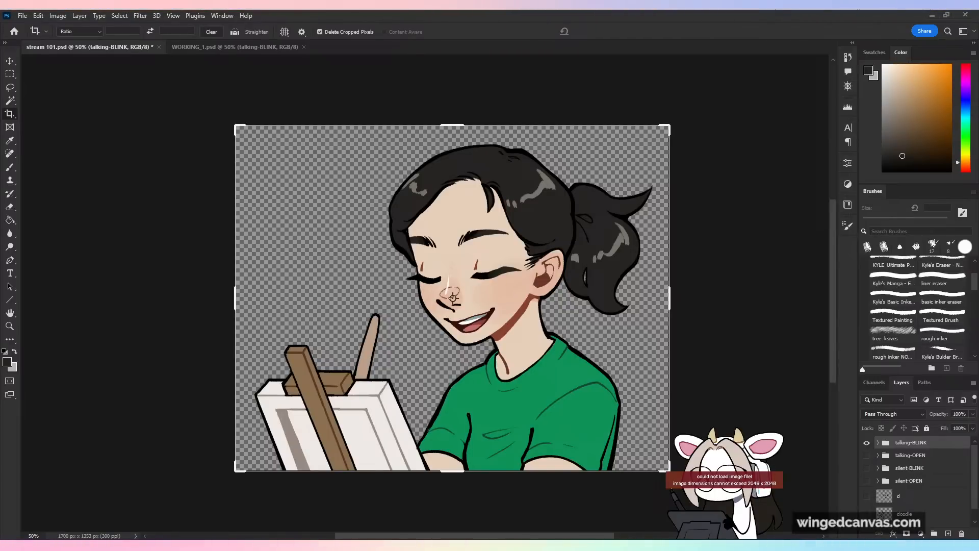
pyautogui.click(547, 170)
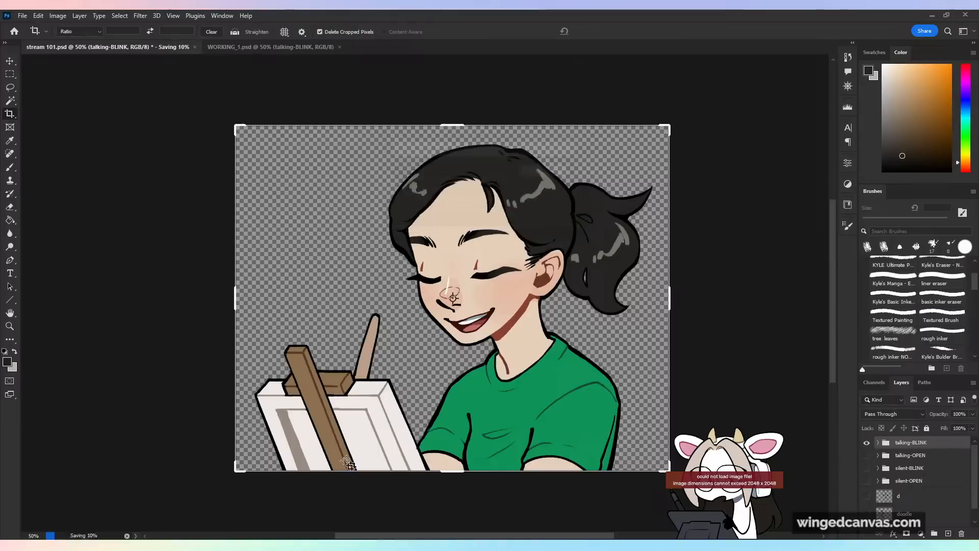
# - Switch to veadotube mini and replace the fourth state's closed-mouth, open-mouth and two blinking images with the matching painter PNGs
pyautogui.click(334, 542)
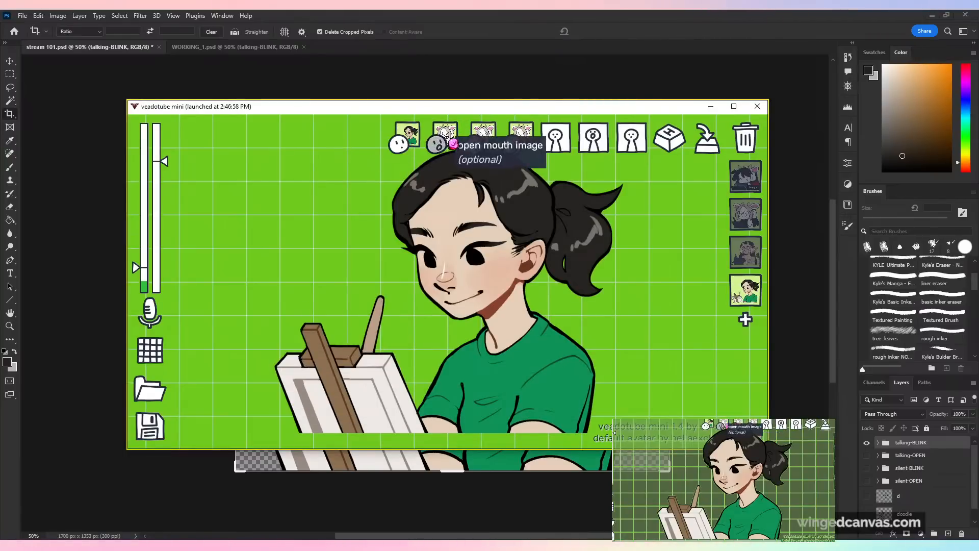
pyautogui.click(444, 133)
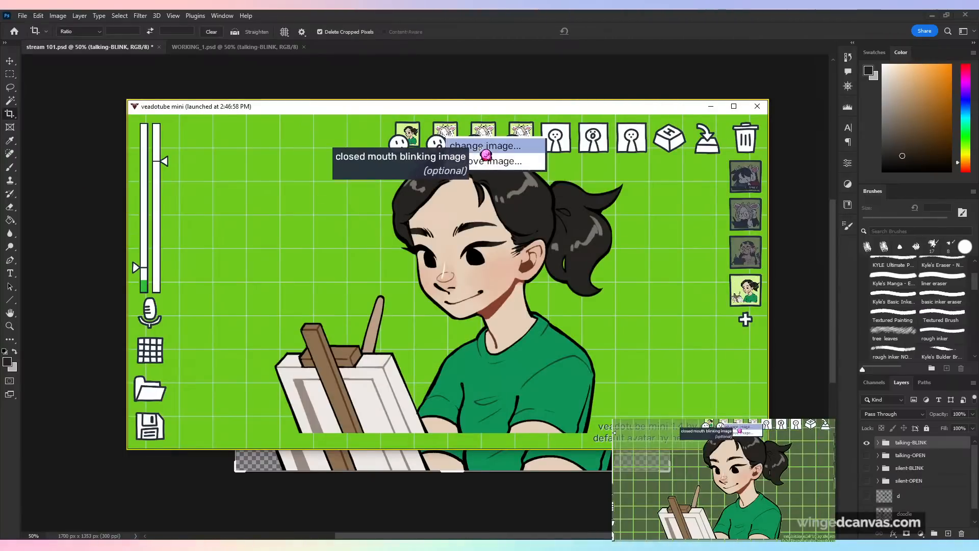
pyautogui.click(484, 133)
pyautogui.click(484, 134)
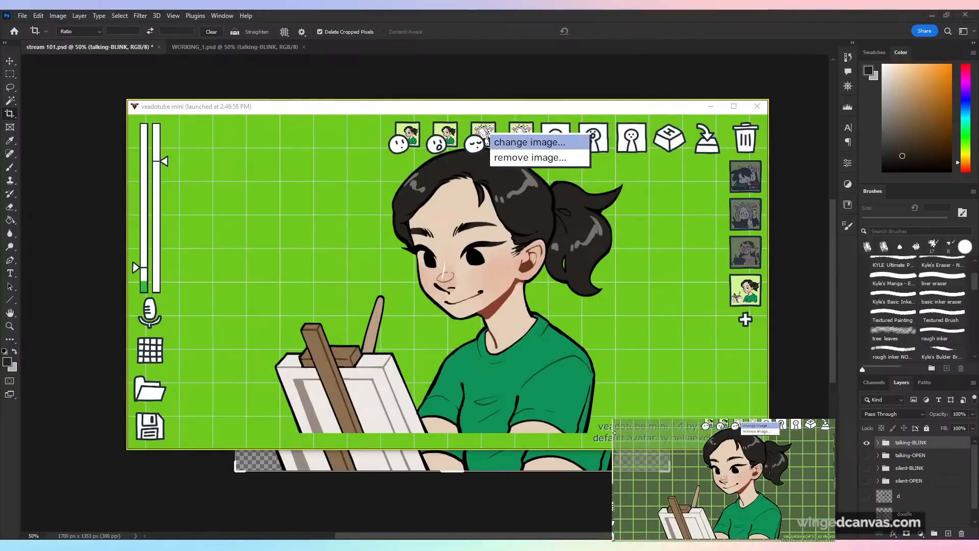
pyautogui.click(529, 142)
pyautogui.click(521, 134)
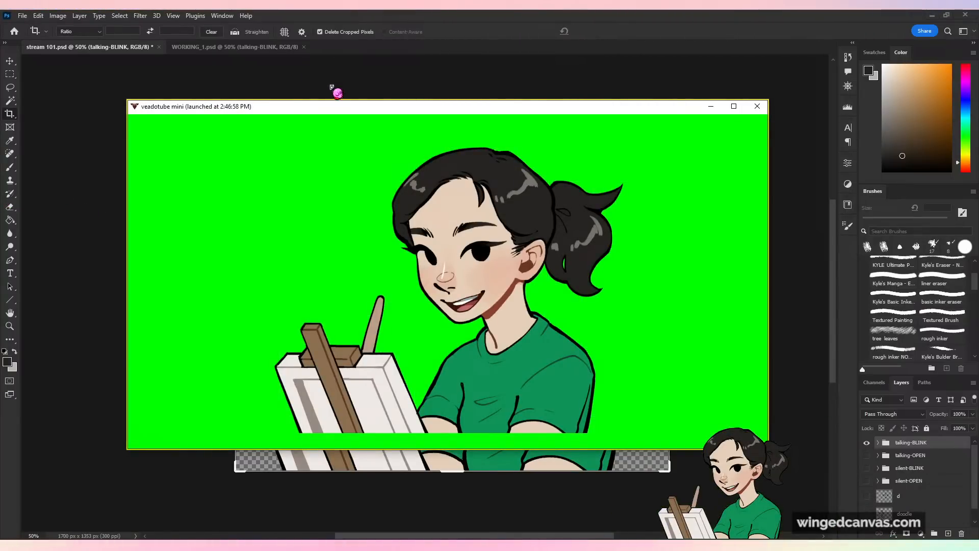
# - Move the veadotube mini window aside, switch to the white cow avatar's state, and bring the window back over Photoshop
pyautogui.moveTo(332, 106); pyautogui.dragTo(0, 125)
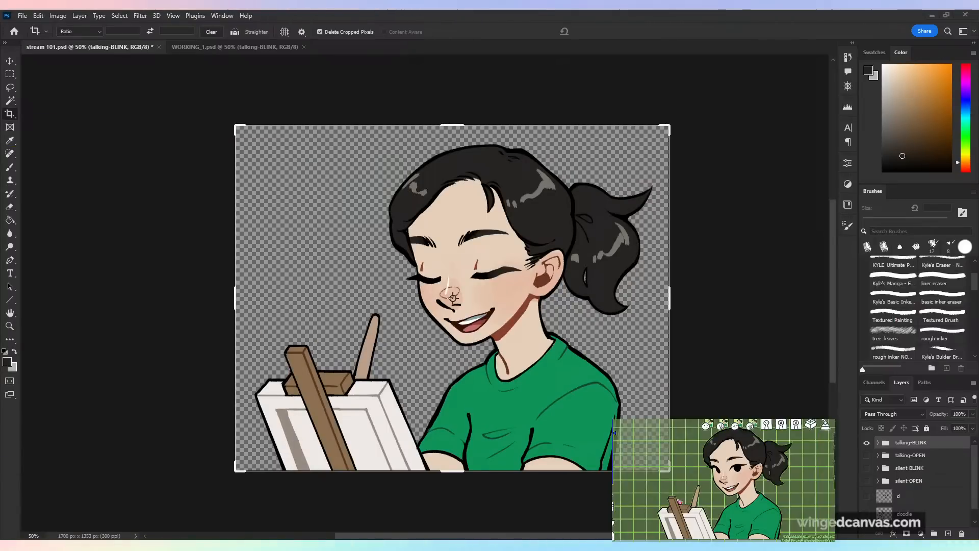
pyautogui.click(613, 507)
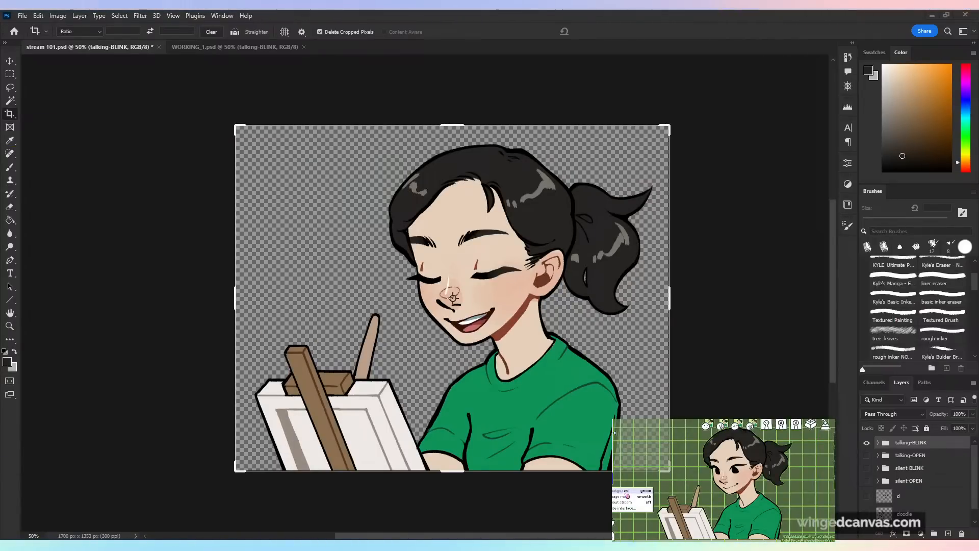
pyautogui.click(619, 508)
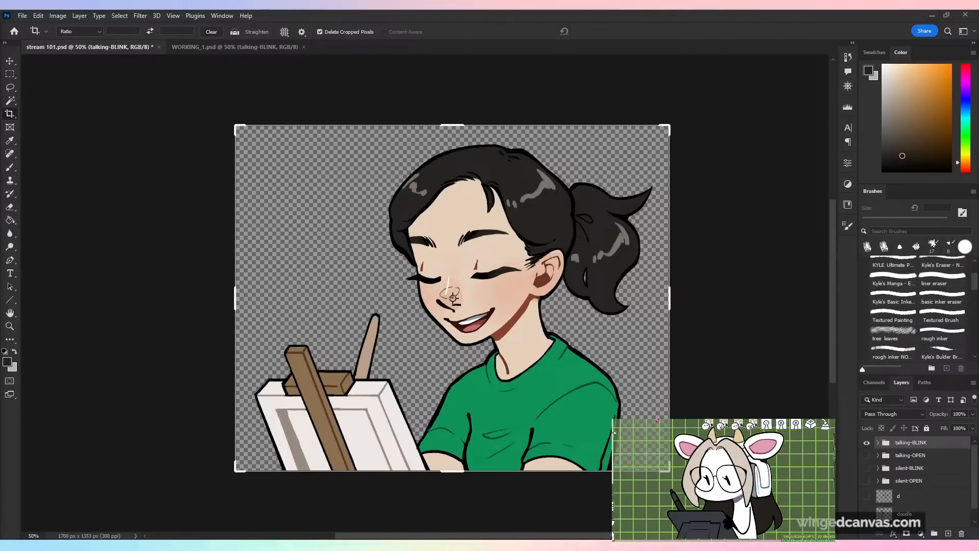
pyautogui.moveTo(0, 158); pyautogui.dragTo(294, 57)
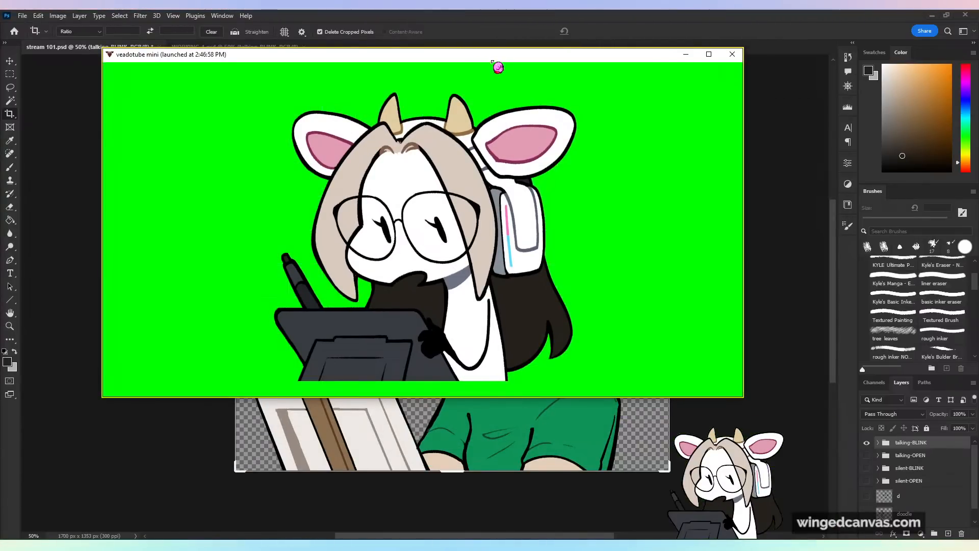
pyautogui.moveTo(492, 62); pyautogui.dragTo(503, 87)
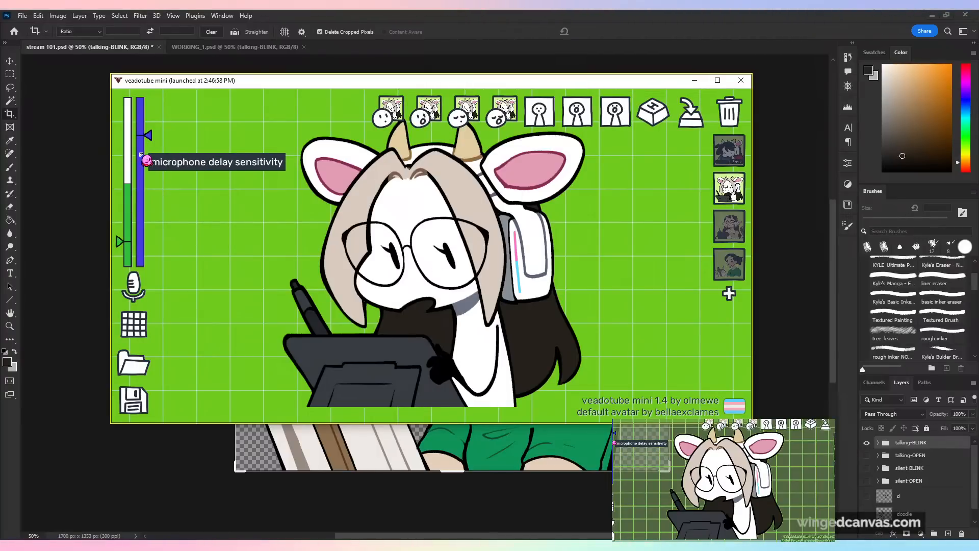
# - Raise the microphone delay sensitivity to its maximum and lower it again to somewhat below the maximum
pyautogui.moveTo(146, 134); pyautogui.dragTo(151, 74)
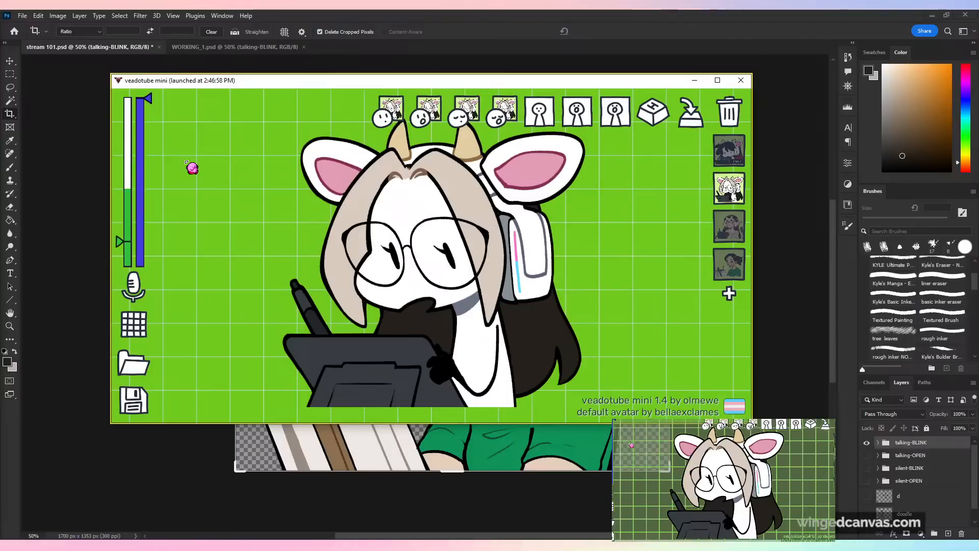
pyautogui.moveTo(146, 98); pyautogui.dragTo(153, 126)
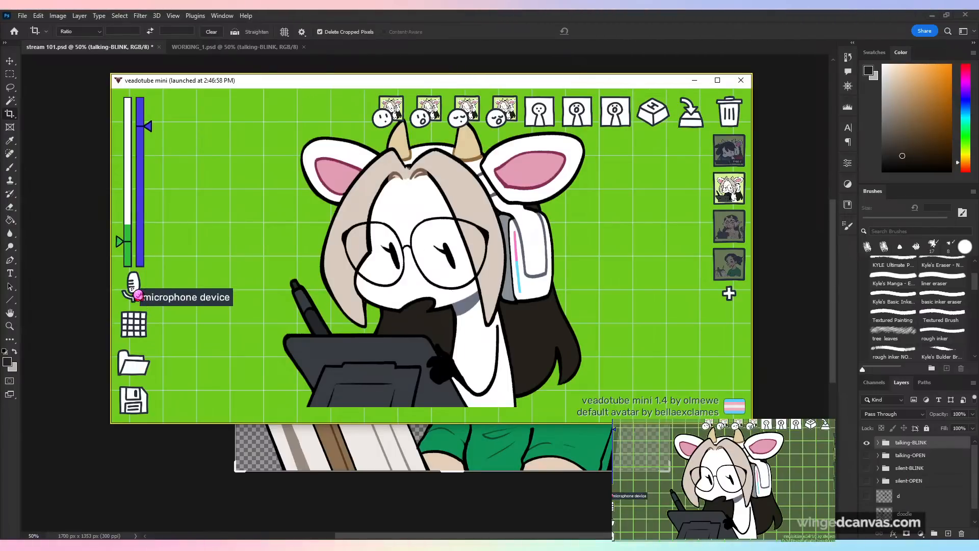
# - Hide the veadotube mini interface to view the avatar on plain green, and bring the interface back
pyautogui.click(142, 325)
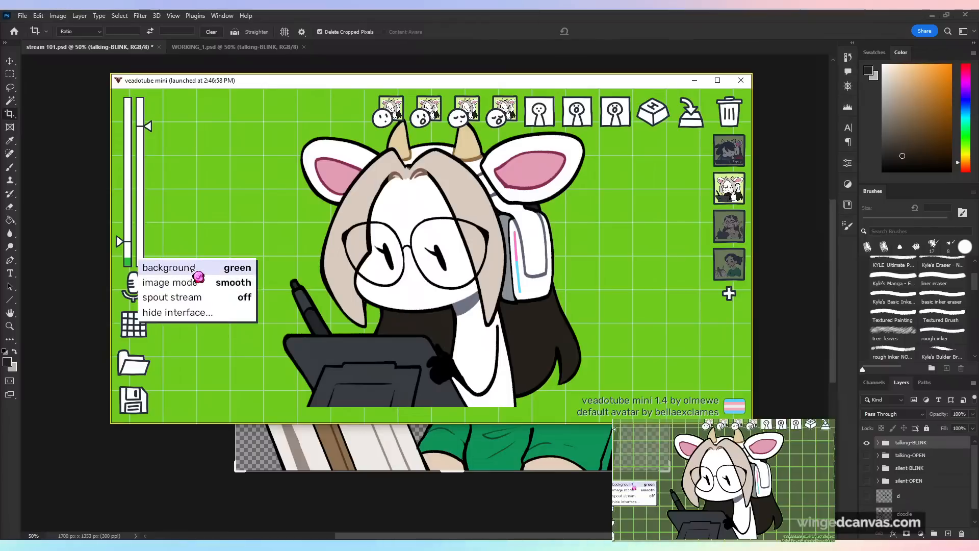
pyautogui.click(199, 312)
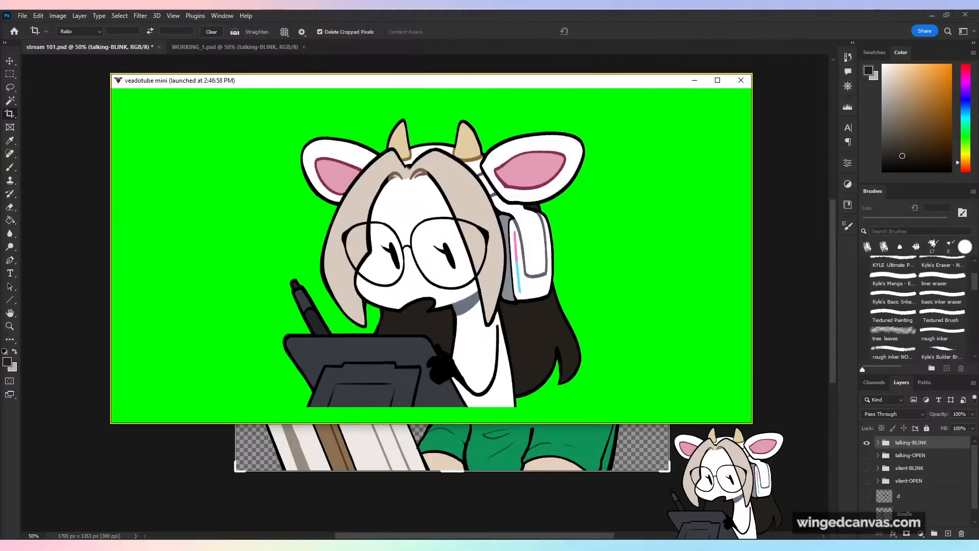
pyautogui.click(347, 227)
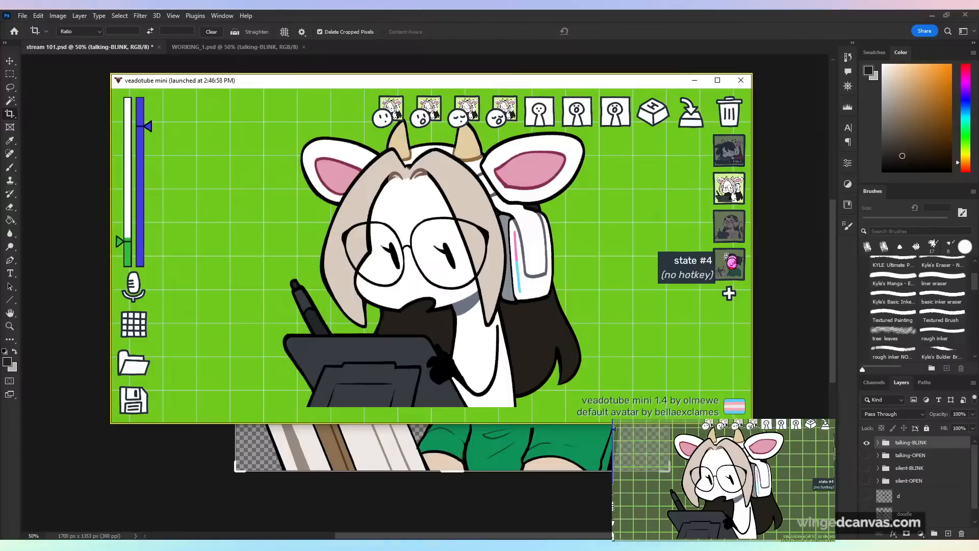
# - Delete the painter's state #4 and the long-haired horned woman's state, and move the veadotube mini window out of the way
pyautogui.click(739, 261)
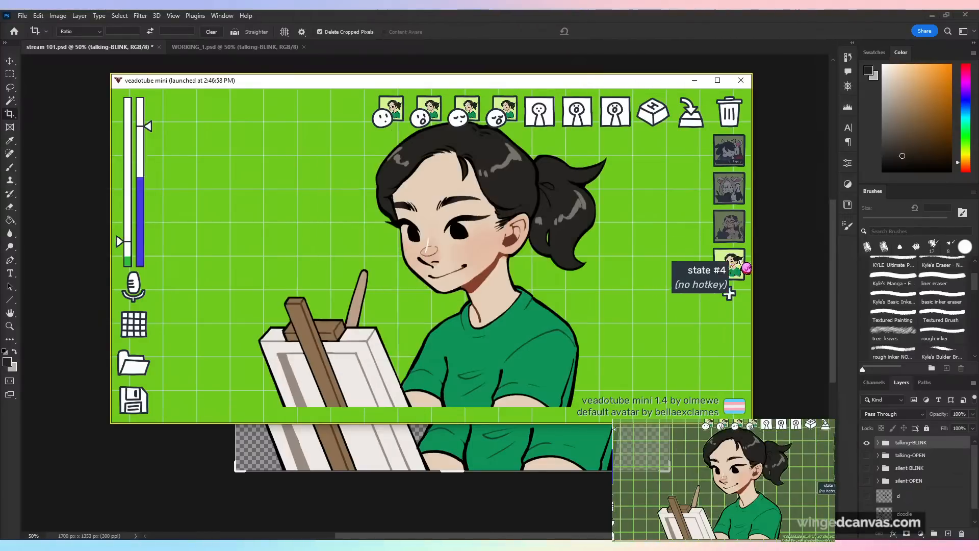
pyautogui.click(729, 112)
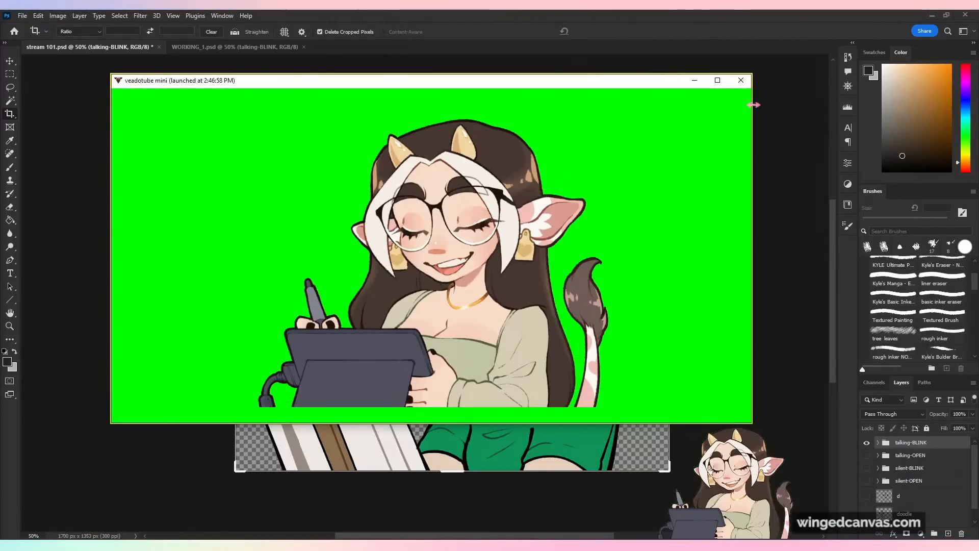
pyautogui.click(733, 113)
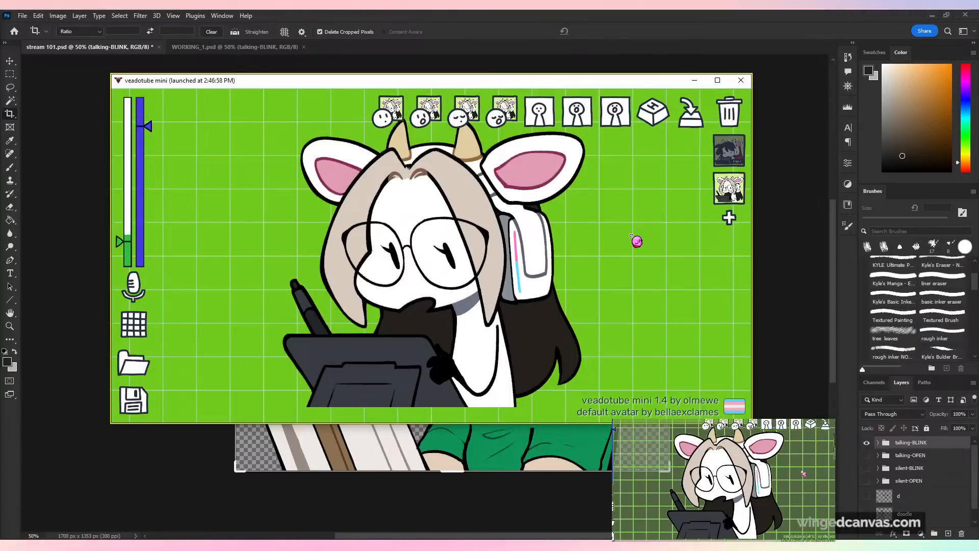
pyautogui.moveTo(417, 80); pyautogui.dragTo(410, 84)
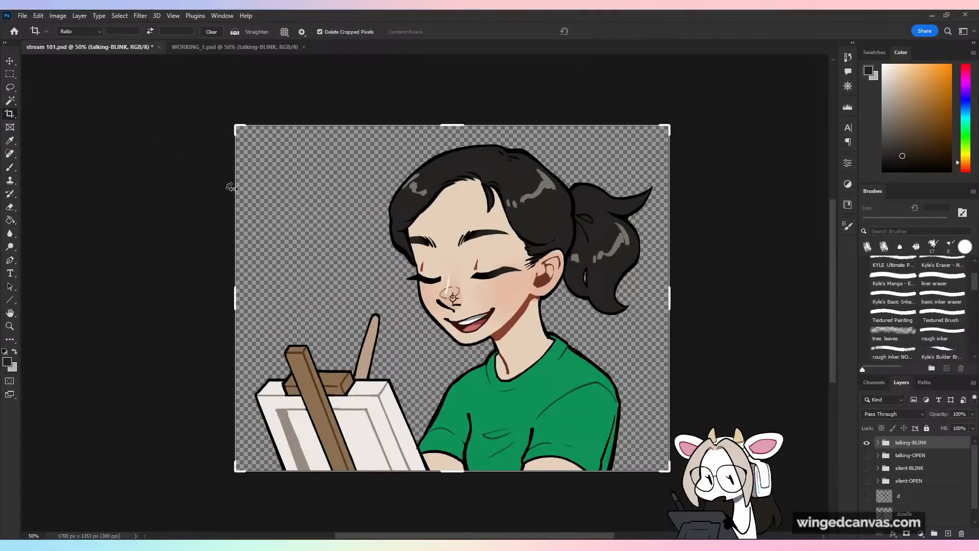
# - Save stream 101.psd and activate the Brush tool
pyautogui.moveTo(330, 308); pyautogui.dragTo(263, 295)
pyautogui.hotkey('ctrl', 's')
pyautogui.moveTo(213, 266)
pyautogui.mouseDown()
pyautogui.moveTo(218, 281)
pyautogui.moveTo(230, 260)
pyautogui.mouseUp()
pyautogui.hotkey('ctrl', '+')
pyautogui.click(13, 172)
pyautogui.hotkey('ctrl', '-')
pyautogui.hotkey('ctrl', '+')
pyautogui.moveTo(280, 240); pyautogui.dragTo(276, 253)
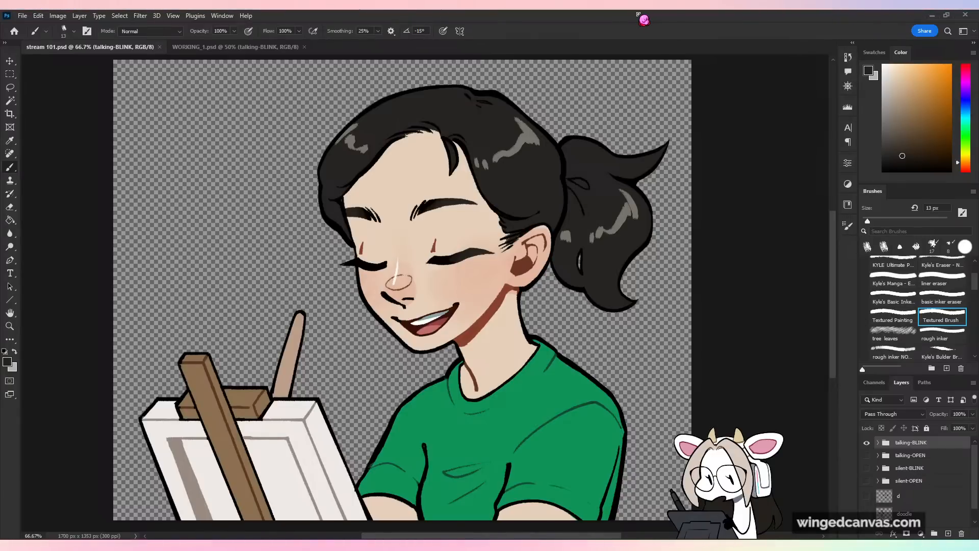
# - Switch to the WORKING_1.psd document and view the cow avatar up close
pyautogui.click(207, 48)
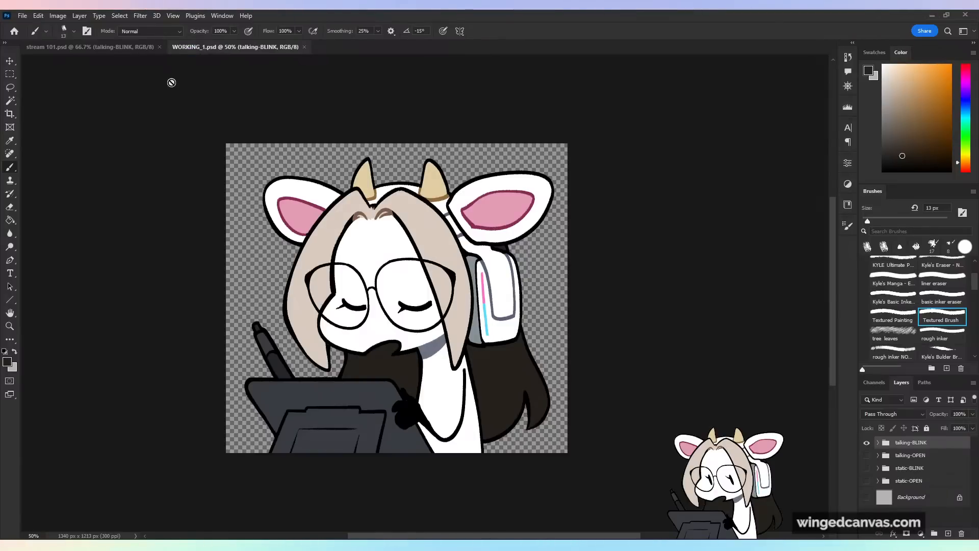
pyautogui.hotkey('ctrl', '+')
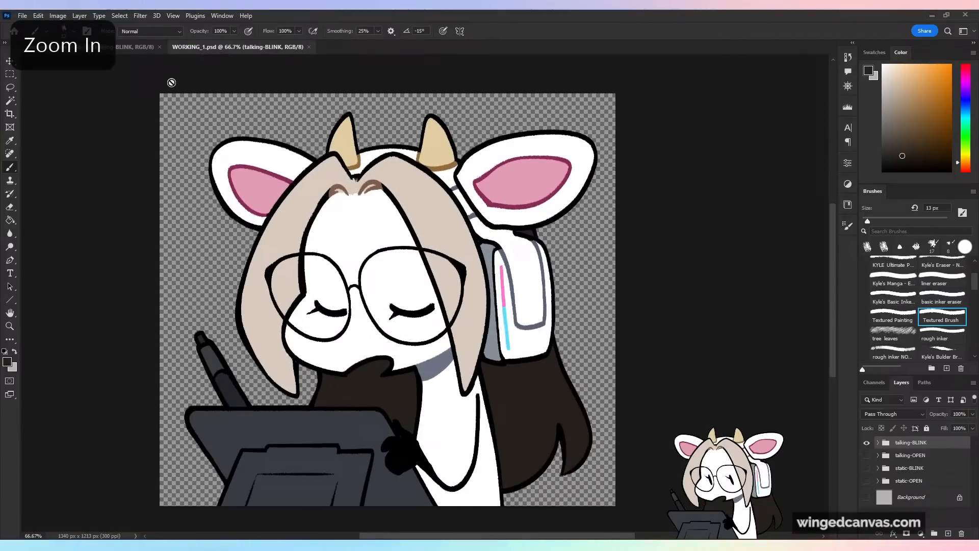
# - Compare the cow avatar in WORKING_1.psd with the painter avatar in stream 101.psd
pyautogui.moveTo(395, 535); pyautogui.dragTo(382, 536)
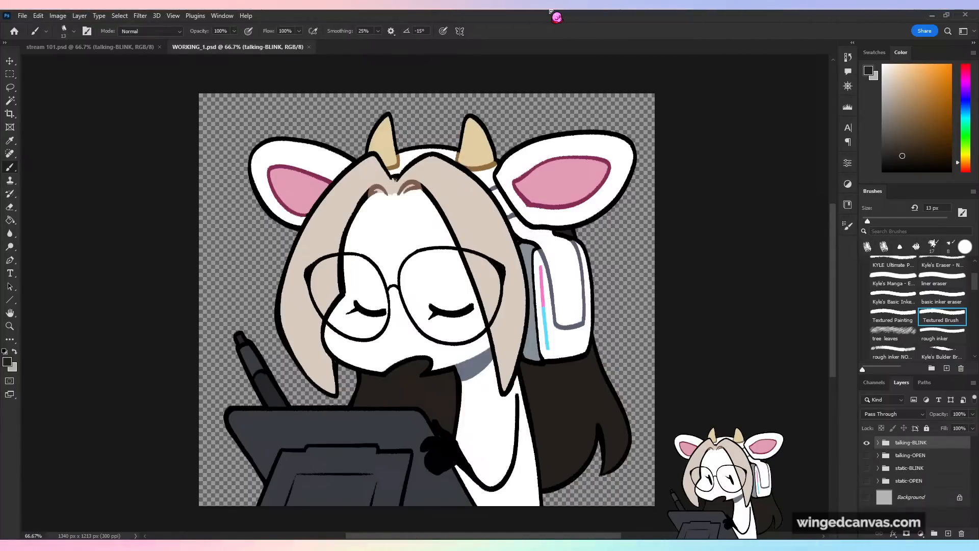
pyautogui.click(125, 47)
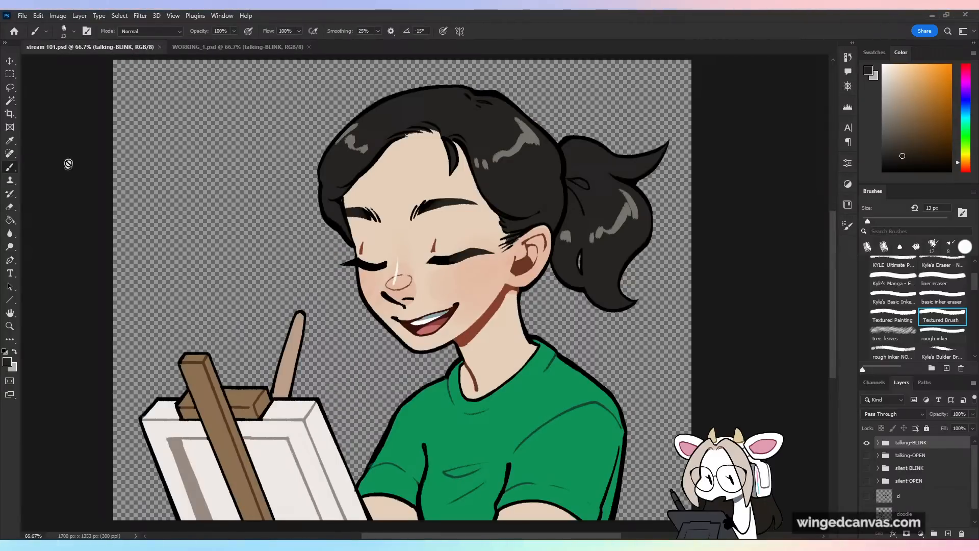
pyautogui.click(235, 47)
pyautogui.click(131, 50)
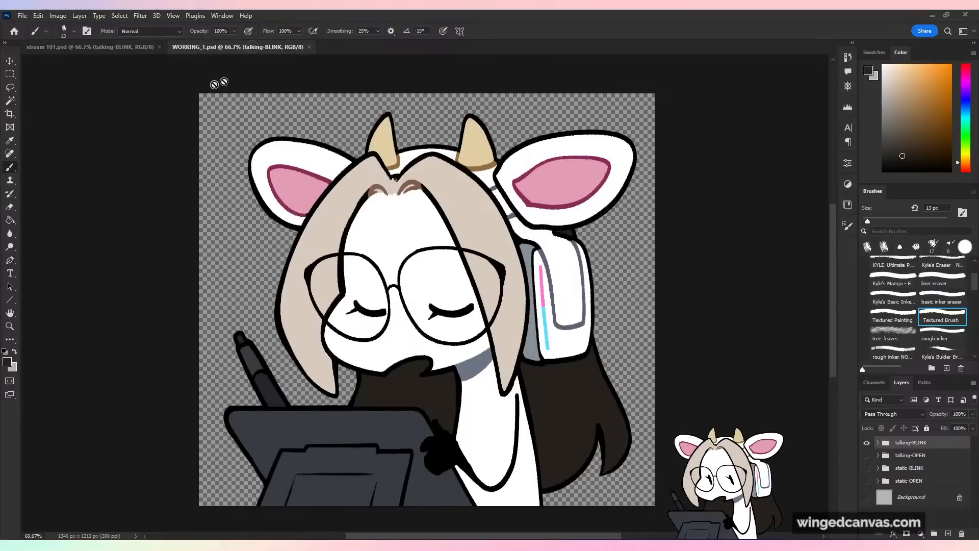
pyautogui.click(250, 47)
pyautogui.click(147, 51)
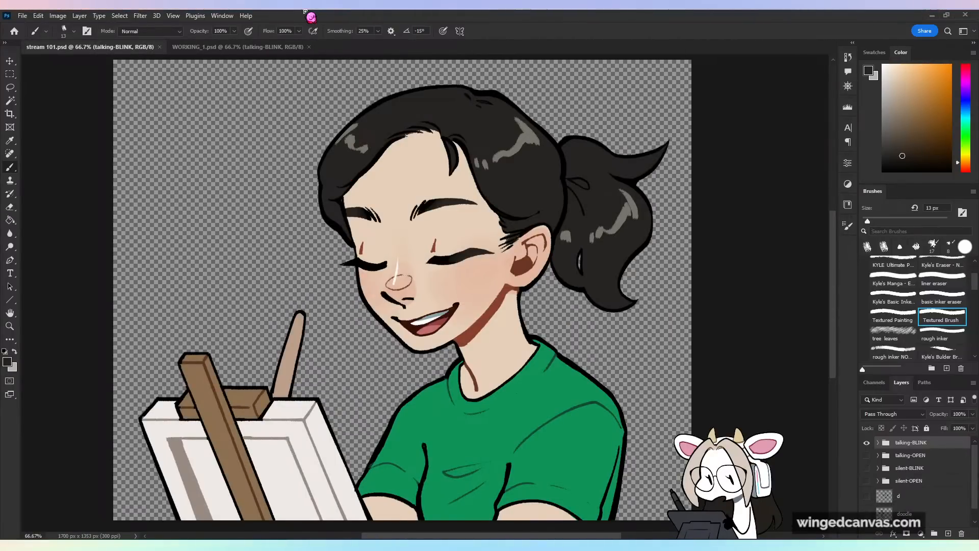
pyautogui.click(258, 46)
pyautogui.click(87, 47)
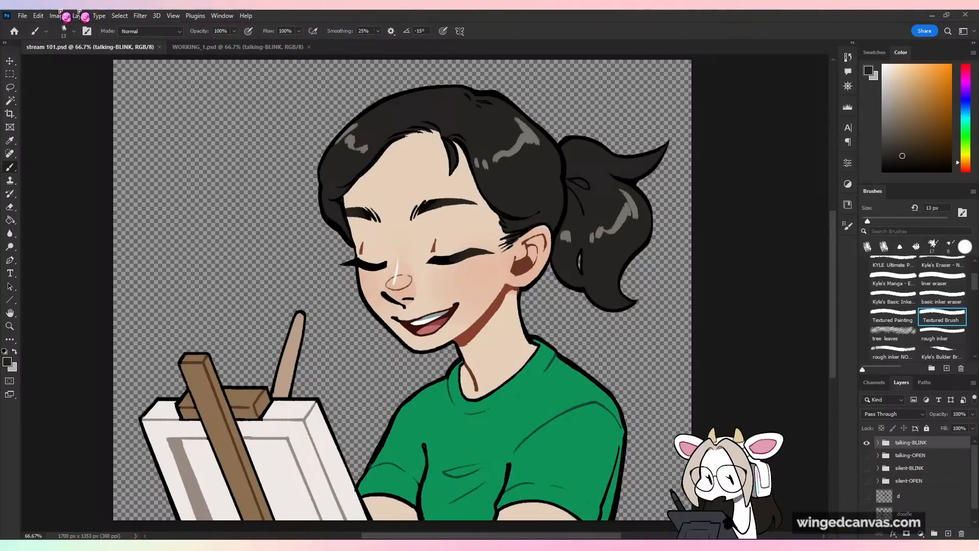
# - Open Sketch Dump 565.psd from the recent files and view its unfinished character sketch up close
pyautogui.click(14, 31)
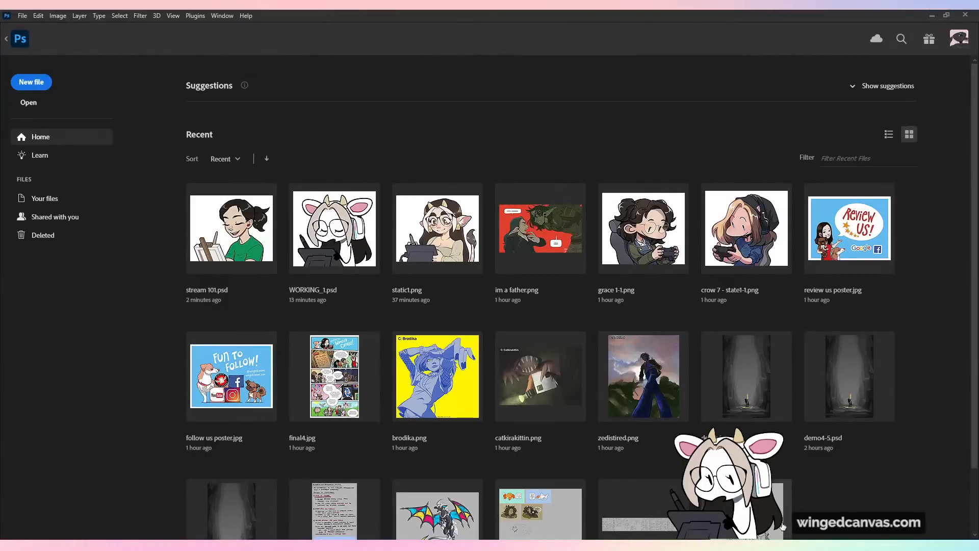
pyautogui.scroll(-2, 612, 398)
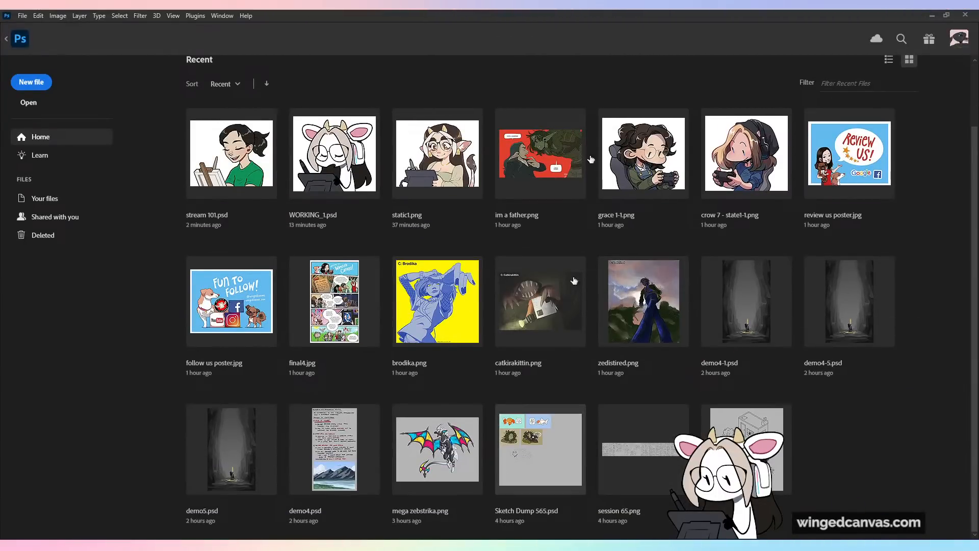
pyautogui.click(440, 261)
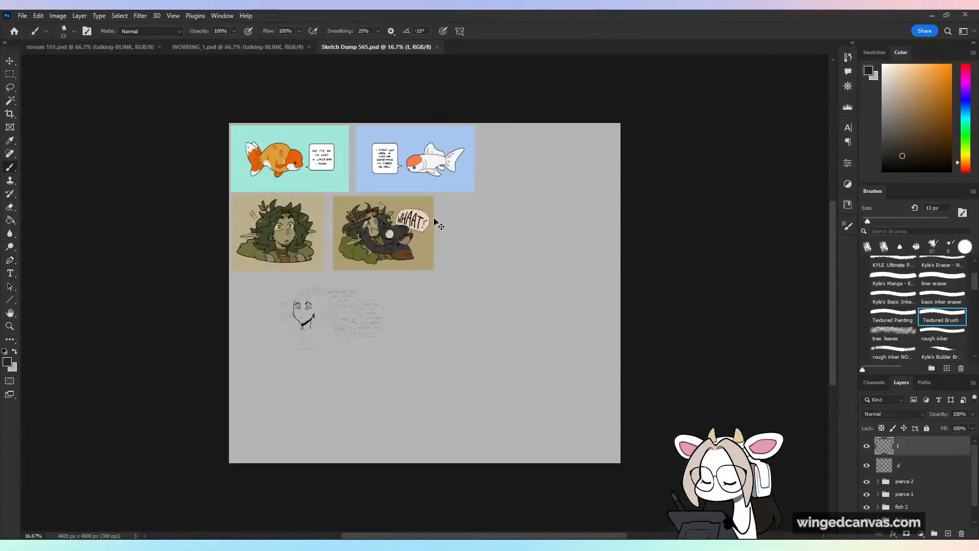
pyautogui.hotkey('ctrl', '+')
pyautogui.hotkey('ctrl', '+')
pyautogui.moveTo(326, 252)
pyautogui.mouseDown()
pyautogui.moveTo(461, 322)
pyautogui.moveTo(499, 375)
pyautogui.moveTo(501, 229)
pyautogui.mouseUp()
pyautogui.hotkey('ctrl', '+')
pyautogui.hotkey('ctrl', '+')
pyautogui.moveTo(453, 408); pyautogui.dragTo(481, 177)
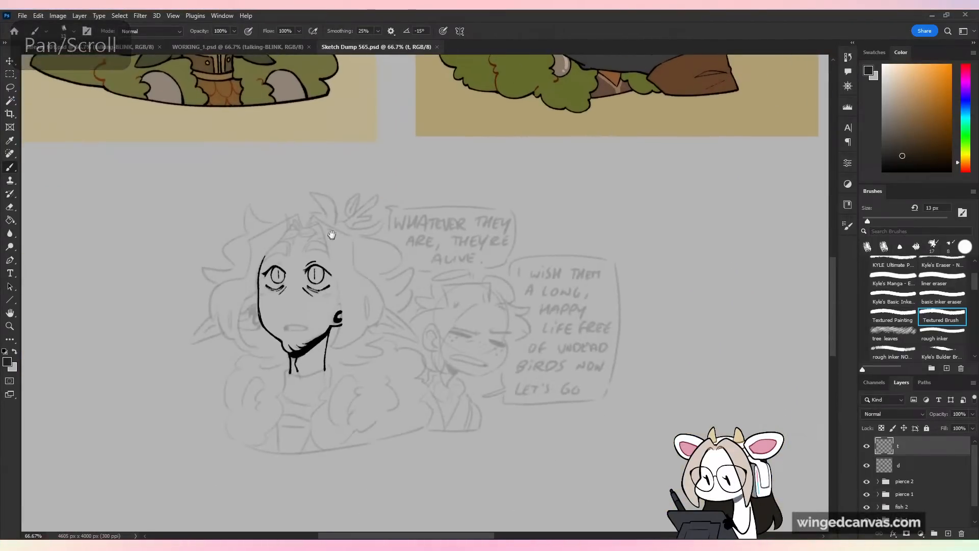
pyautogui.hotkey('ctrl', '+')
pyautogui.hotkey('ctrl', '+')
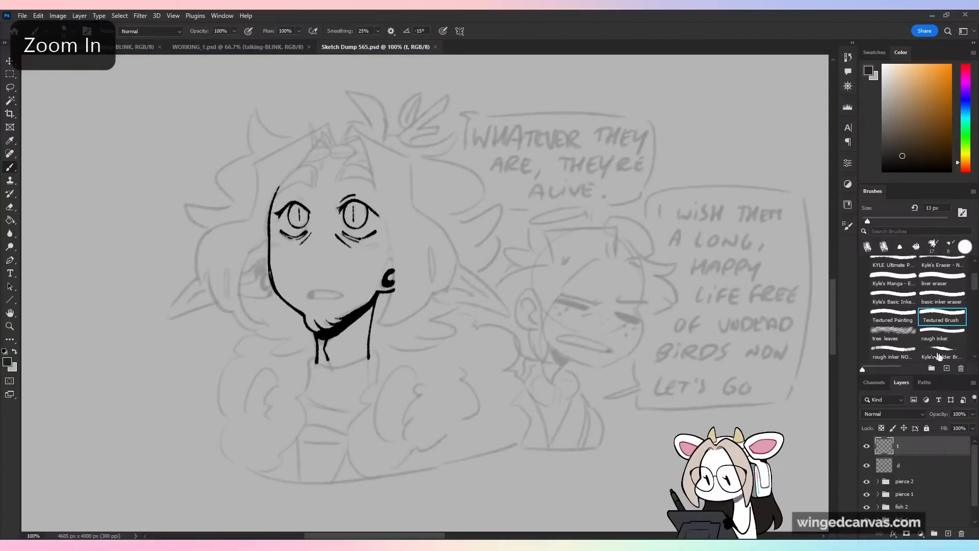
# - Choose the rough inker brush in black at 14 px, trying strokes on the sketch and undoing them
pyautogui.click(941, 353)
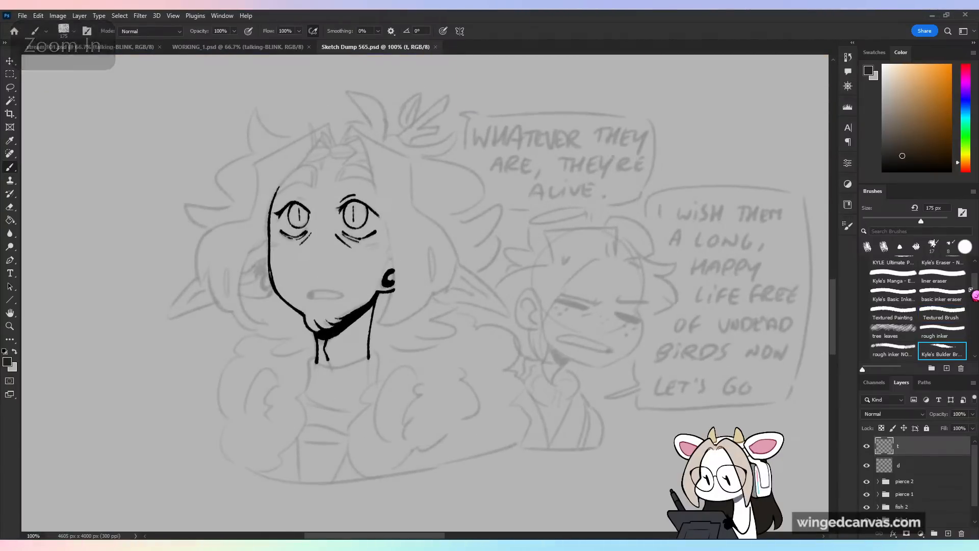
pyautogui.scroll(-2, 972, 296)
pyautogui.click(942, 304)
pyautogui.moveTo(923, 162); pyautogui.dragTo(880, 176)
pyautogui.moveTo(533, 208)
pyautogui.mouseDown()
pyautogui.moveTo(535, 313)
pyautogui.moveTo(491, 383)
pyautogui.mouseUp()
pyautogui.hotkey('ctrl', 'z')
pyautogui.click(869, 220)
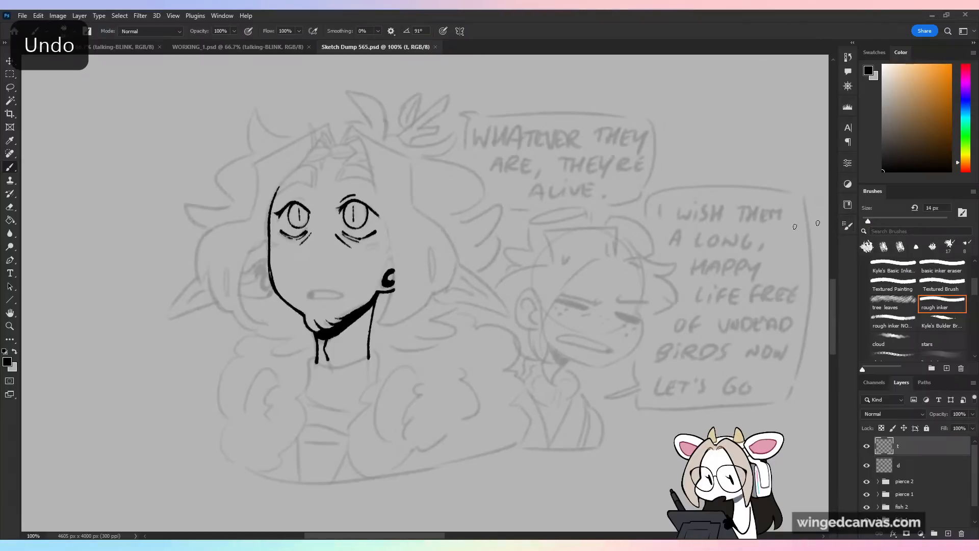
pyautogui.moveTo(377, 171); pyautogui.dragTo(390, 262)
pyautogui.hotkey('ctrl', 'z')
# - Examine the finished goldfish panels with speech bubbles at the top of the sketch dump
pyautogui.hotkey('ctrl', '+')
pyautogui.moveTo(397, 197); pyautogui.dragTo(568, 241)
pyautogui.hotkey('ctrl', '-')
pyautogui.hotkey('ctrl', '-')
pyautogui.hotkey('ctrl', '-')
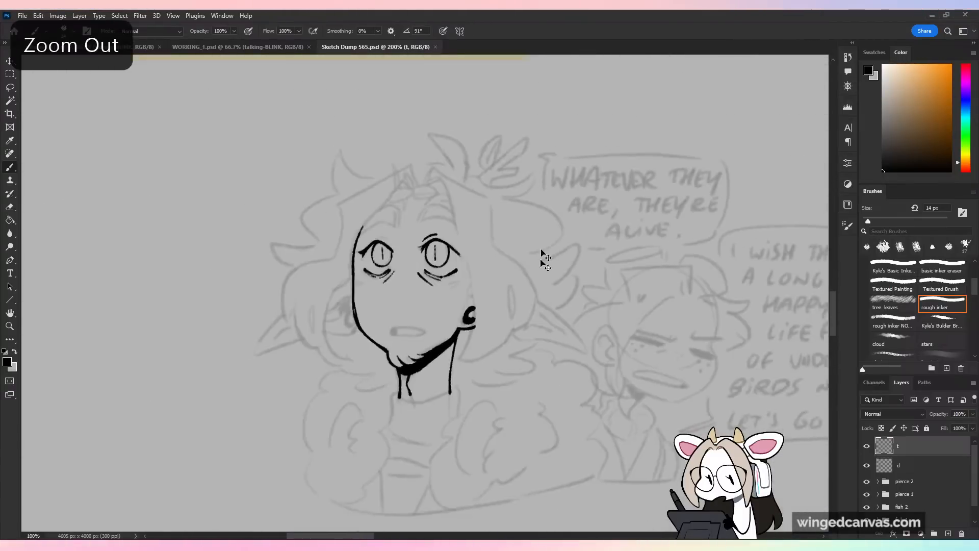
pyautogui.moveTo(524, 137); pyautogui.dragTo(545, 357)
pyautogui.moveTo(515, 117); pyautogui.dragTo(538, 343)
pyautogui.moveTo(538, 263); pyautogui.dragTo(540, 288)
pyautogui.hotkey('ctrl', '+')
pyautogui.hotkey('ctrl', '+')
pyautogui.moveTo(602, 261); pyautogui.dragTo(596, 283)
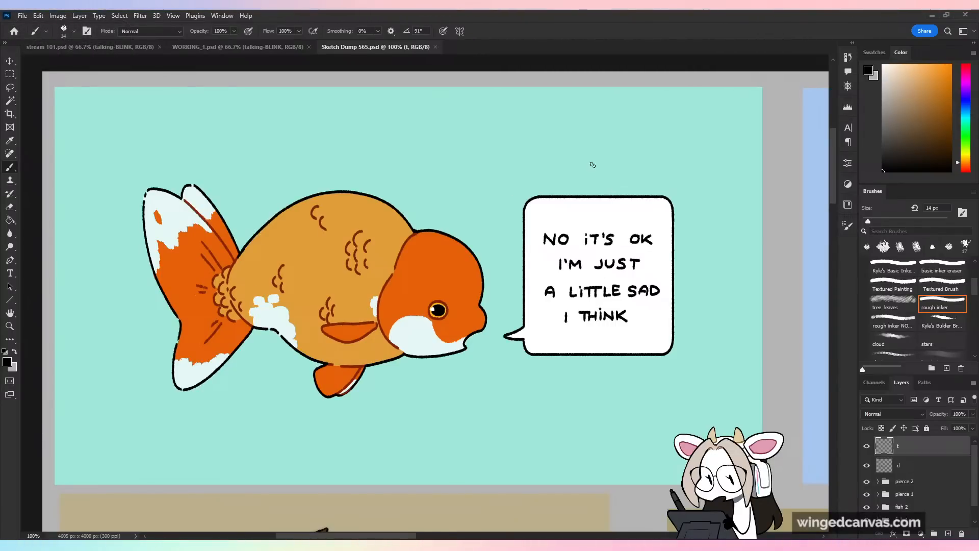
pyautogui.click(22, 16)
pyautogui.press('Escape')
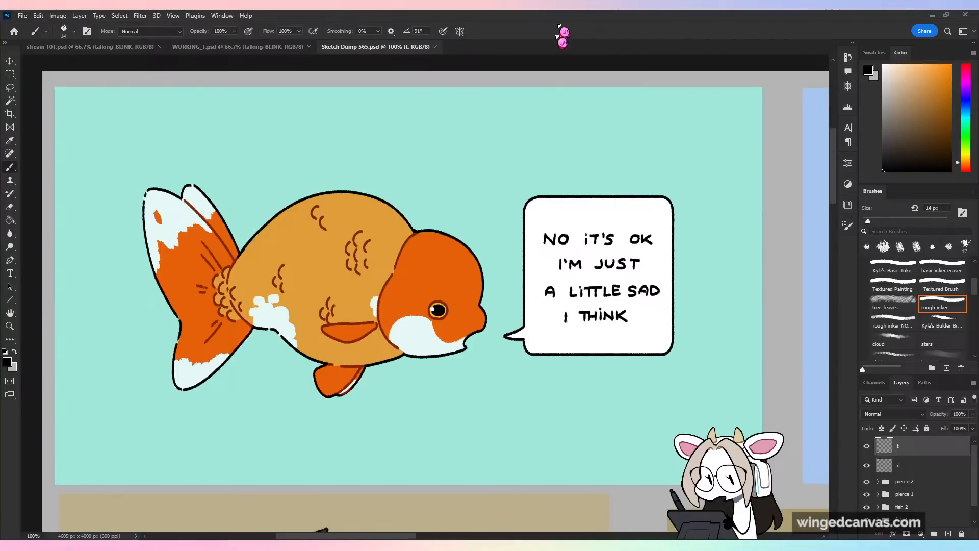
pyautogui.hotkey('ctrl', '-')
pyautogui.moveTo(645, 275); pyautogui.dragTo(219, 249)
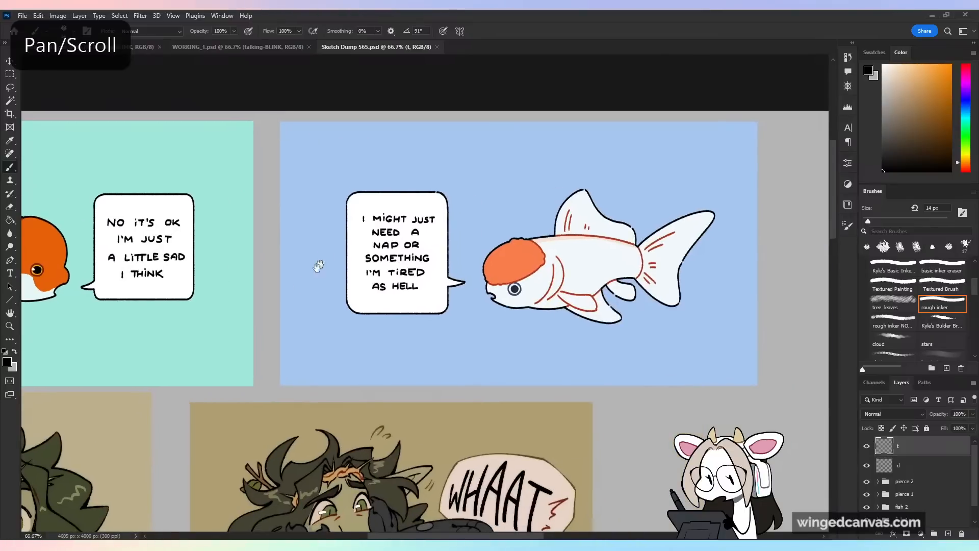
pyautogui.moveTo(199, 318); pyautogui.dragTo(683, 328)
# - Open goldfish - ryukin.png, goldfish - ranchu.png and goldfish - meteor.png, and close each painting after viewing it
pyautogui.click(24, 17)
pyautogui.click(38, 37)
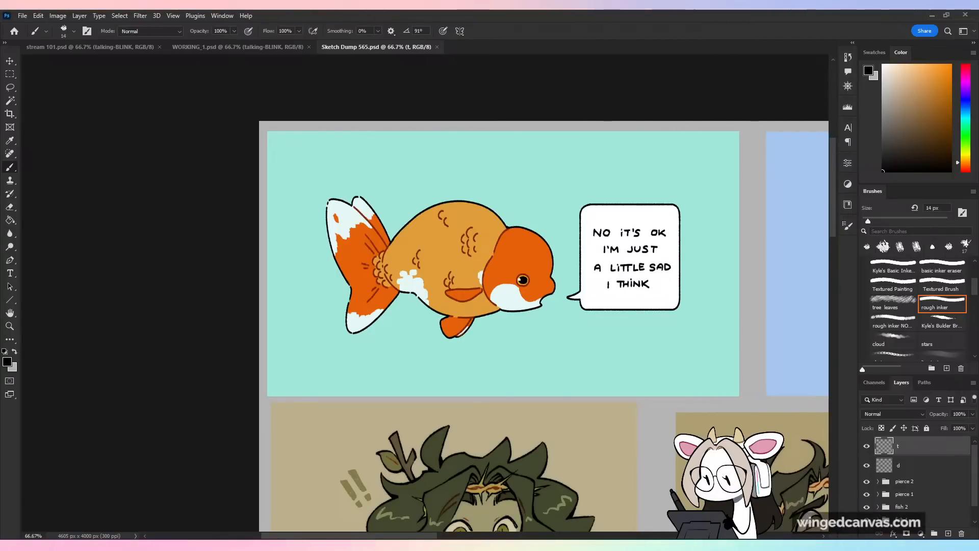
pyautogui.moveTo(376, 60); pyautogui.dragTo(397, 49)
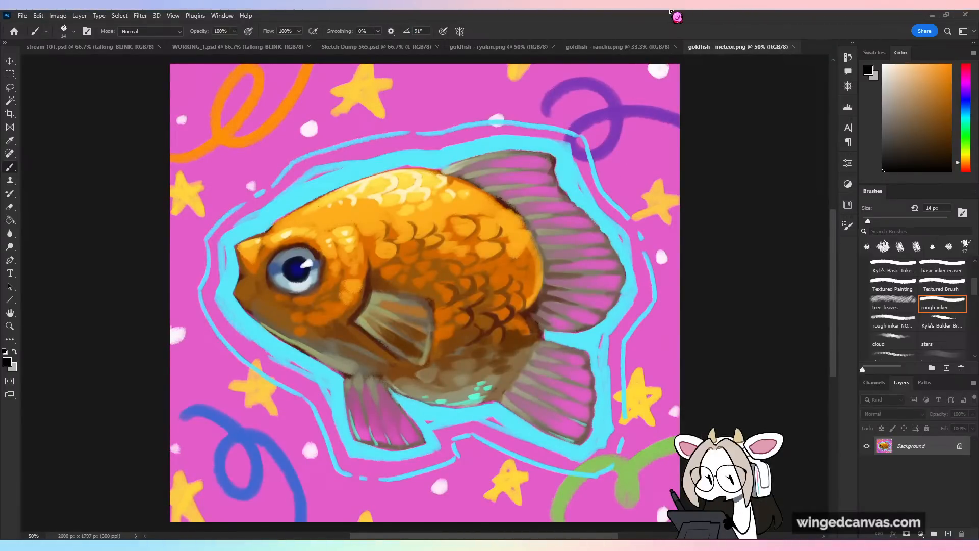
pyautogui.click(794, 47)
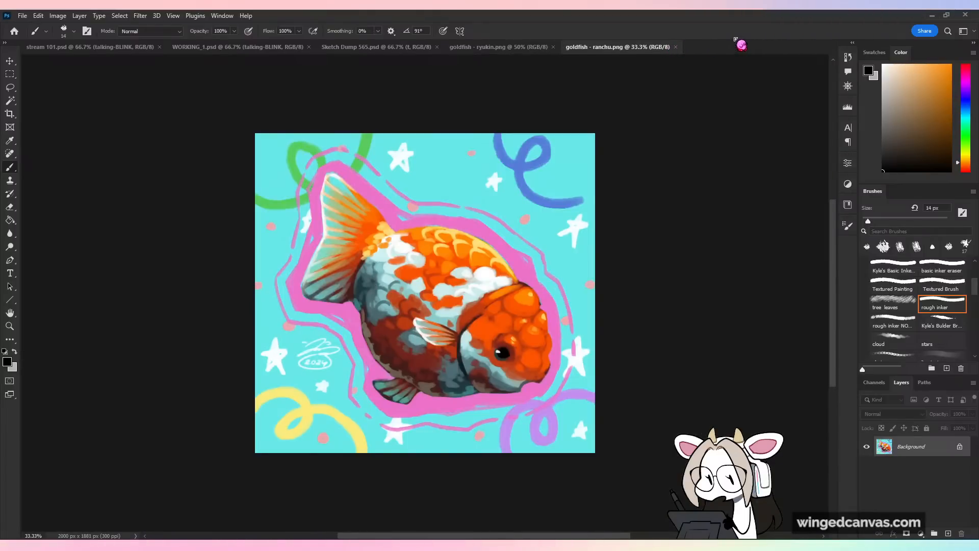
pyautogui.click(678, 47)
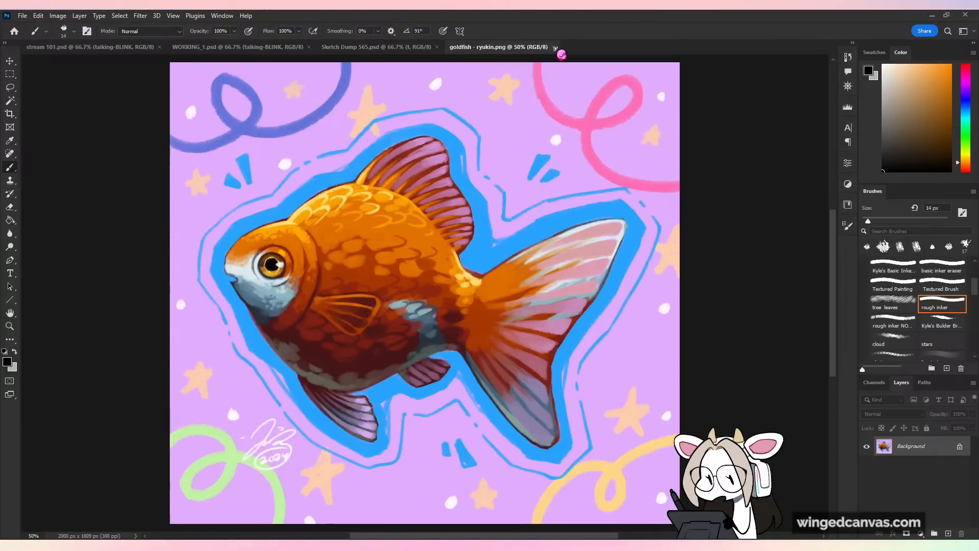
pyautogui.click(555, 47)
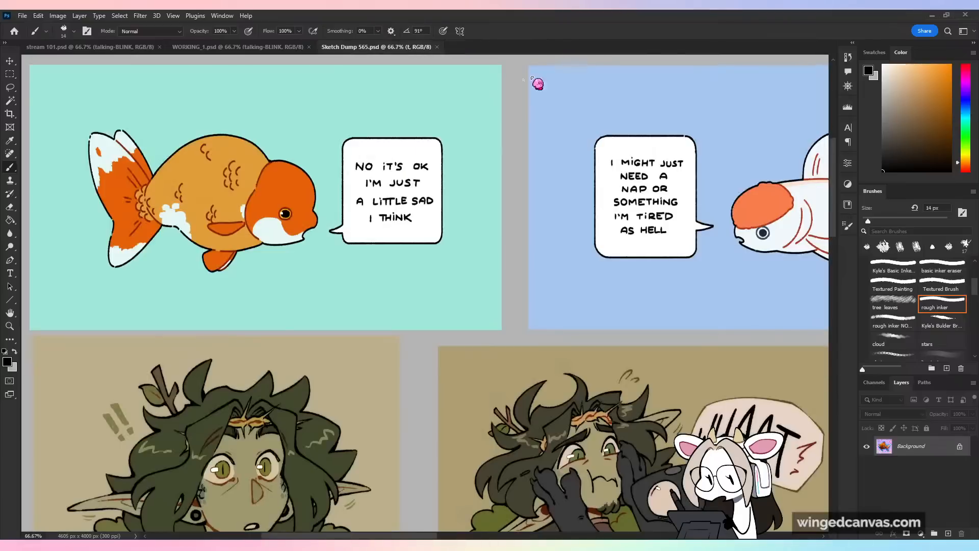
# - Return to the unfinished character sketch and set the brush smoothing to 30% and its size to 10 px
pyautogui.scroll(-4, 495, 332)
pyautogui.scroll(-3, 495, 331)
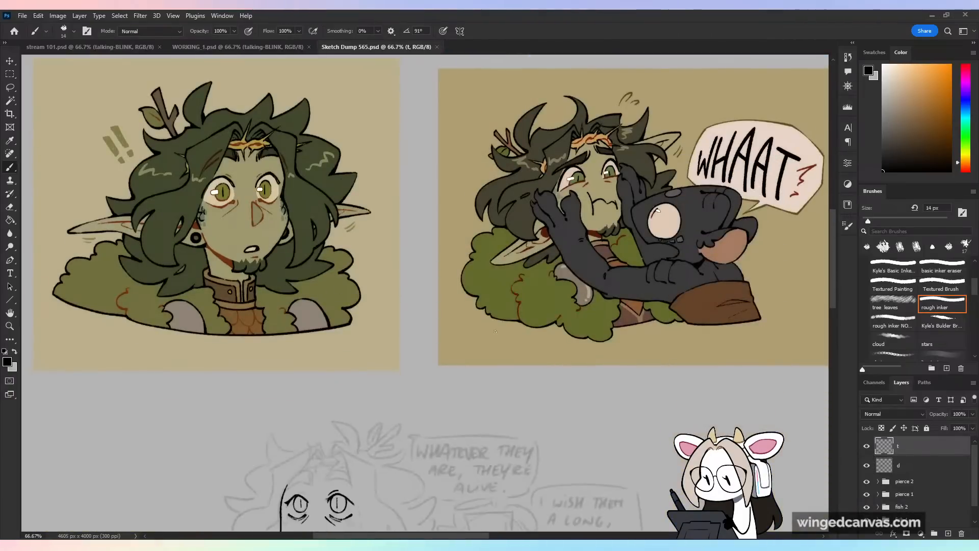
pyautogui.moveTo(532, 431); pyautogui.dragTo(612, 201)
pyautogui.hotkey('ctrl', '+')
pyautogui.hotkey('ctrl', '+')
pyautogui.moveTo(492, 160); pyautogui.dragTo(538, 299)
pyautogui.hotkey('ctrl', 'z')
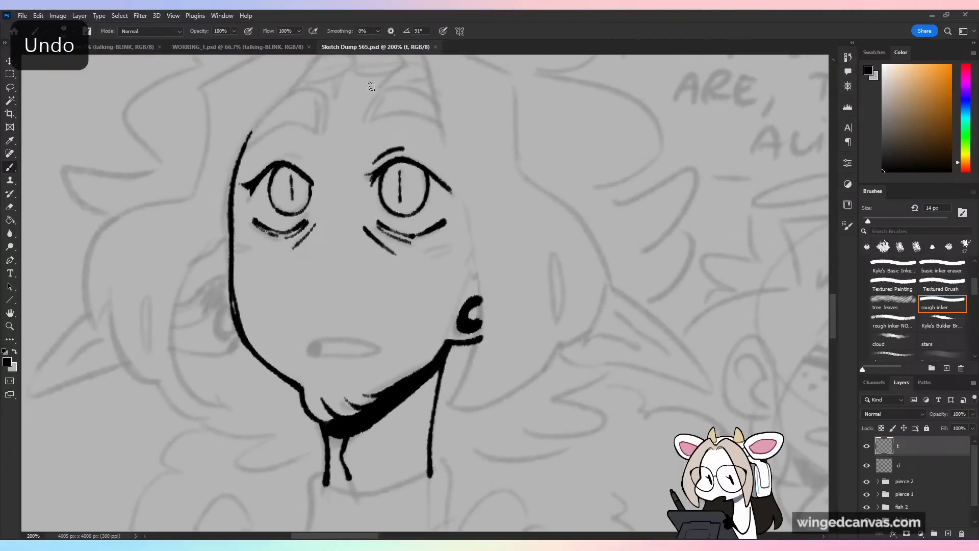
pyautogui.click(378, 31)
pyautogui.moveTo(377, 42); pyautogui.dragTo(392, 43)
pyautogui.moveTo(544, 173); pyautogui.dragTo(558, 241)
pyautogui.press('[')
pyautogui.press('[')
pyautogui.press('[')
pyautogui.press('[')
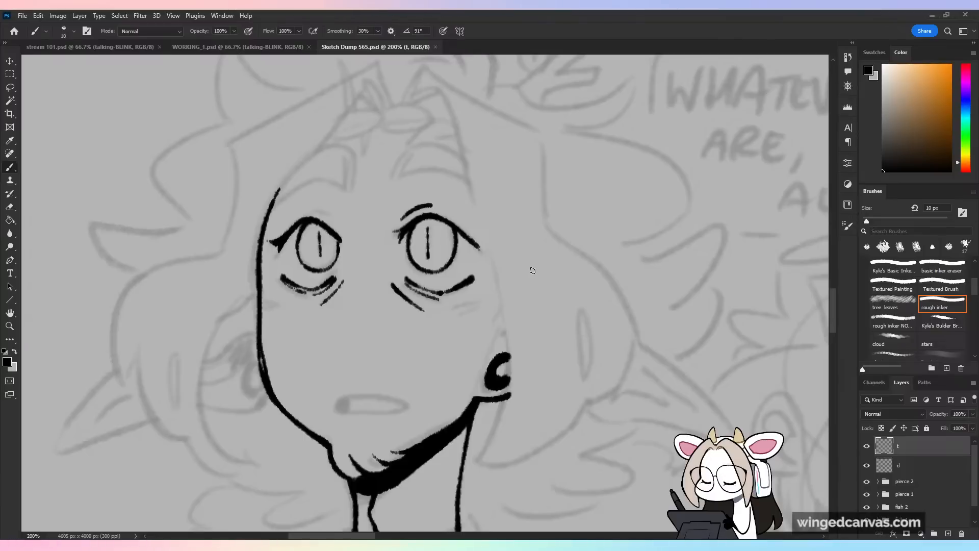
# - Ink the hair parting above the forehead and the upper outline of the hair on the sketch's right side
pyautogui.moveTo(400, 106); pyautogui.dragTo(428, 74)
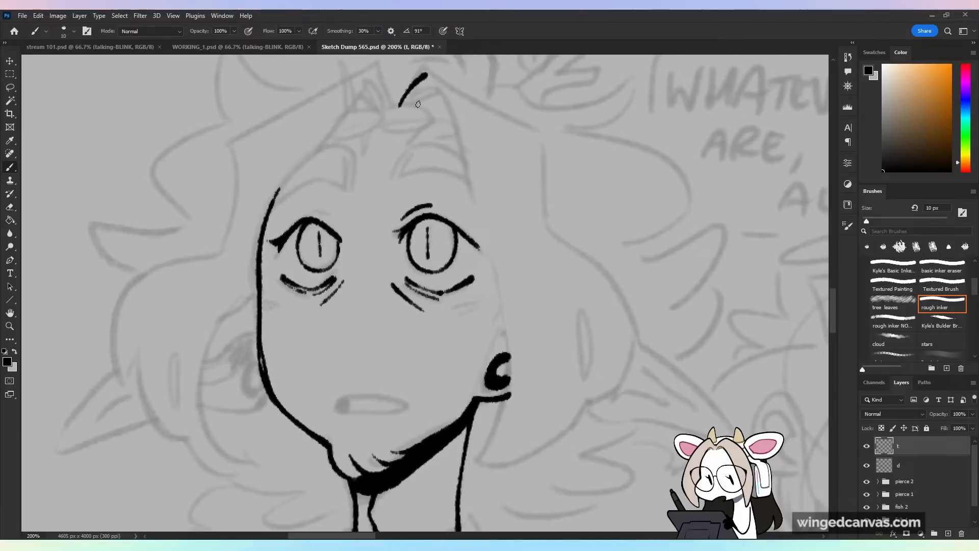
pyautogui.moveTo(409, 106)
pyautogui.mouseDown()
pyautogui.moveTo(437, 87)
pyautogui.moveTo(478, 227)
pyautogui.mouseUp()
pyautogui.moveTo(422, 73); pyautogui.dragTo(541, 143)
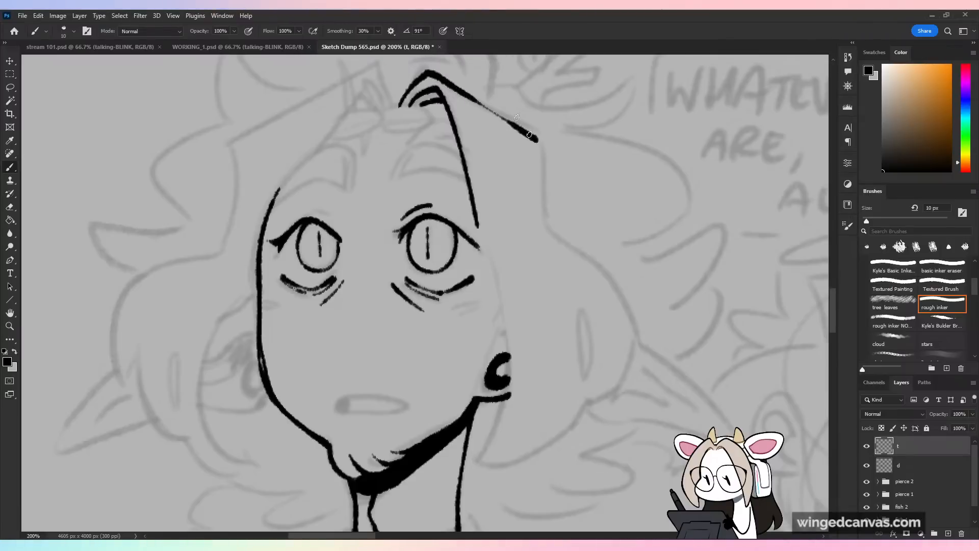
pyautogui.hotkey('ctrl', 'z')
pyautogui.moveTo(432, 76)
pyautogui.mouseDown()
pyautogui.moveTo(539, 132)
pyautogui.moveTo(550, 227)
pyautogui.mouseUp()
pyautogui.moveTo(542, 131); pyautogui.dragTo(551, 219)
pyautogui.hotkey('ctrl', 'z')
pyautogui.moveTo(542, 128); pyautogui.dragTo(558, 237)
pyautogui.moveTo(545, 186); pyautogui.dragTo(558, 234)
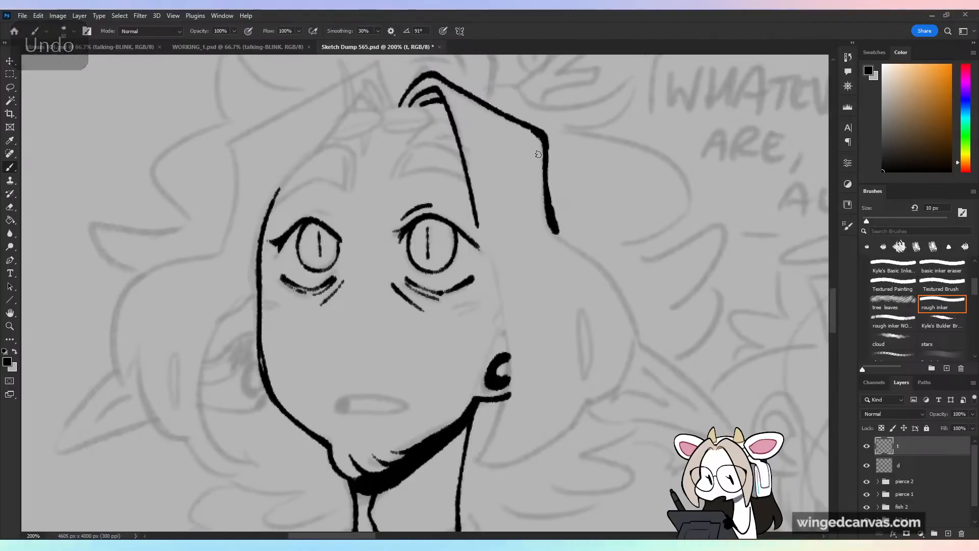
# - Ink the right hair lock down past the ear, its curved lower outline and the narrow slit inside it
pyautogui.moveTo(477, 215)
pyautogui.mouseDown()
pyautogui.moveTo(502, 303)
pyautogui.moveTo(507, 376)
pyautogui.mouseUp()
pyautogui.hotkey('ctrl', 'z')
pyautogui.moveTo(487, 261); pyautogui.dragTo(510, 403)
pyautogui.moveTo(506, 363)
pyautogui.mouseDown()
pyautogui.moveTo(511, 379)
pyautogui.moveTo(484, 464)
pyautogui.moveTo(515, 464)
pyautogui.moveTo(551, 398)
pyautogui.mouseUp()
pyautogui.hotkey('ctrl', 'z')
pyautogui.moveTo(482, 463)
pyautogui.mouseDown()
pyautogui.moveTo(543, 447)
pyautogui.moveTo(589, 394)
pyautogui.moveTo(638, 362)
pyautogui.mouseUp()
pyautogui.moveTo(556, 231)
pyautogui.mouseDown()
pyautogui.moveTo(591, 265)
pyautogui.moveTo(638, 359)
pyautogui.moveTo(632, 375)
pyautogui.moveTo(579, 310)
pyautogui.moveTo(583, 374)
pyautogui.mouseUp()
# - Check the overall shape of the inked face and hair from a zoomed-out view
pyautogui.hotkey('ctrl', '-')
pyautogui.hotkey('ctrl', '-')
pyautogui.hotkey('ctrl', '-')
pyautogui.hotkey('ctrl', 'shift', 'h')
pyautogui.hotkey('ctrl', 'shift', 'h')
pyautogui.hotkey('ctrl', '+')
pyautogui.hotkey('ctrl', '+')
pyautogui.hotkey('ctrl', '+')
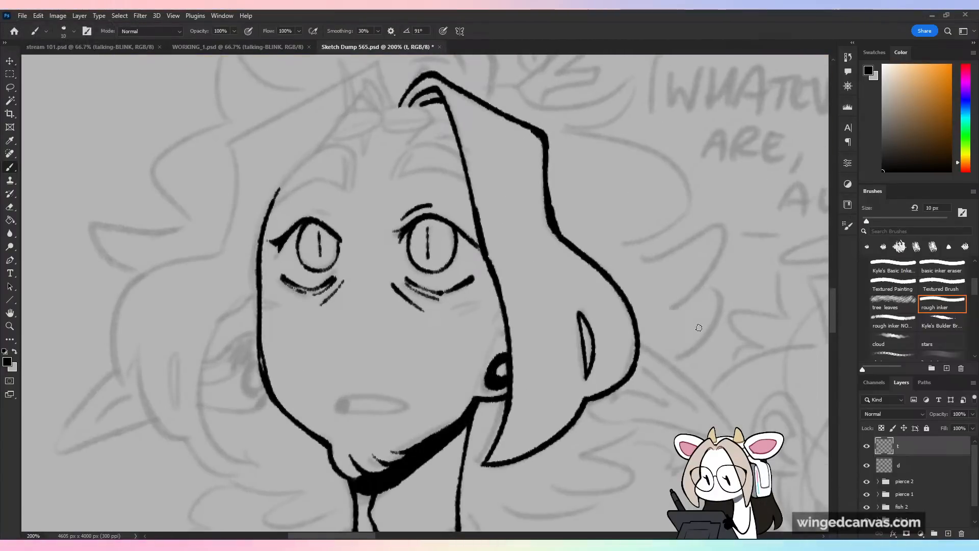
# - Ink the twisted thorn circlet across the forehead with its upward and downward spikes, undoing stray strokes
pyautogui.moveTo(456, 162); pyautogui.dragTo(536, 252)
pyautogui.moveTo(469, 202)
pyautogui.mouseDown()
pyautogui.moveTo(470, 149)
pyautogui.moveTo(478, 198)
pyautogui.moveTo(472, 153)
pyautogui.moveTo(478, 186)
pyautogui.moveTo(509, 204)
pyautogui.mouseUp()
pyautogui.hotkey('ctrl', 'z')
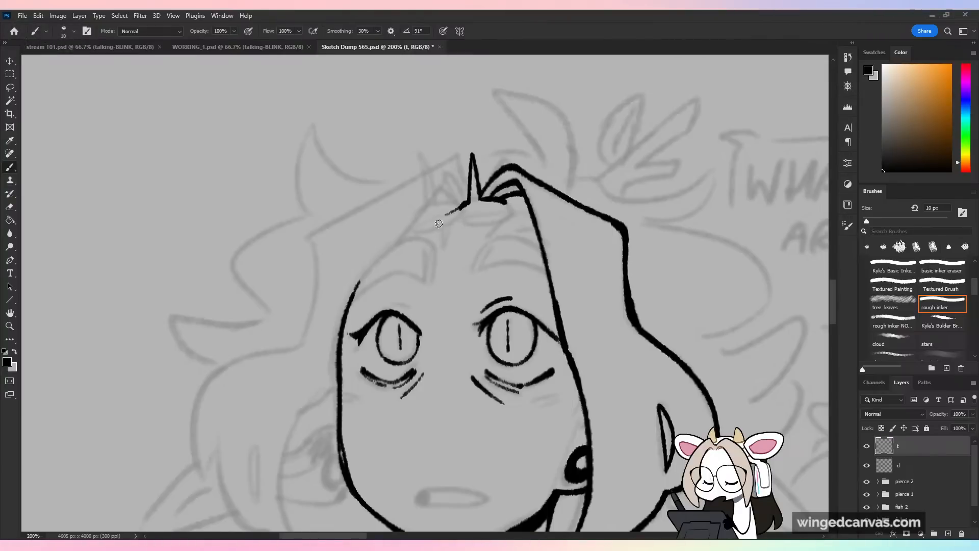
pyautogui.hotkey('ctrl', 'z')
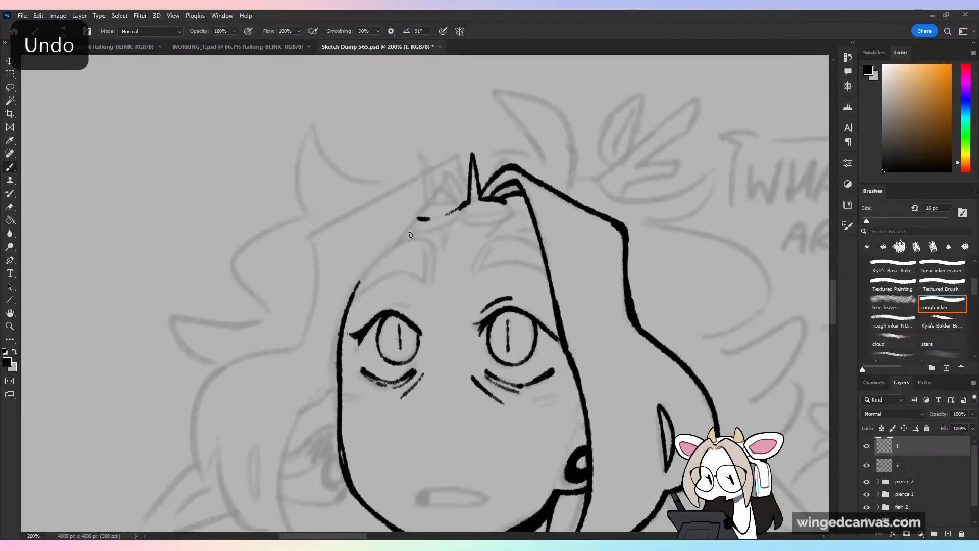
pyautogui.moveTo(437, 231)
pyautogui.mouseDown()
pyautogui.moveTo(447, 249)
pyautogui.moveTo(449, 224)
pyautogui.moveTo(481, 212)
pyautogui.moveTo(465, 226)
pyautogui.moveTo(486, 224)
pyautogui.moveTo(479, 246)
pyautogui.moveTo(504, 213)
pyautogui.mouseUp()
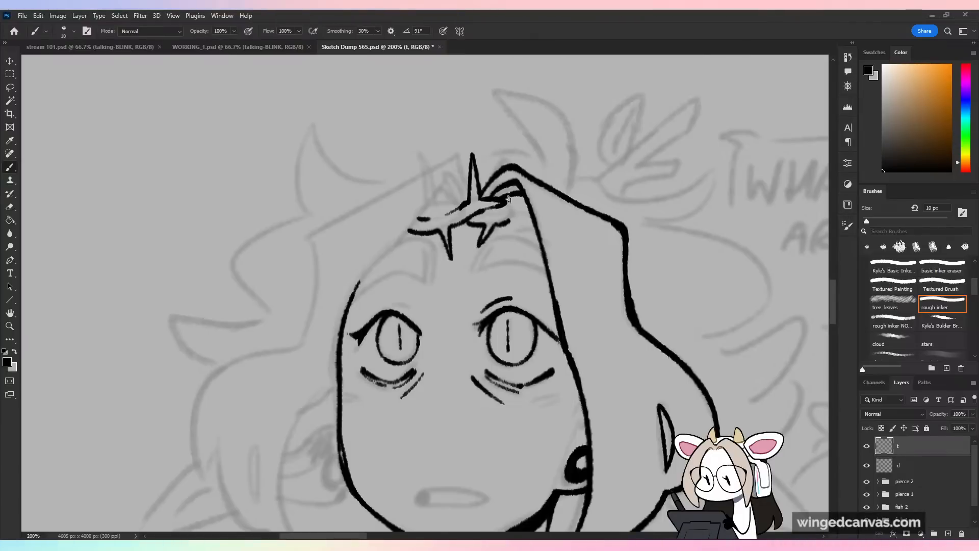
pyautogui.hotkey('ctrl', 'z')
pyautogui.moveTo(505, 226)
pyautogui.mouseDown()
pyautogui.moveTo(530, 214)
pyautogui.moveTo(539, 228)
pyautogui.mouseUp()
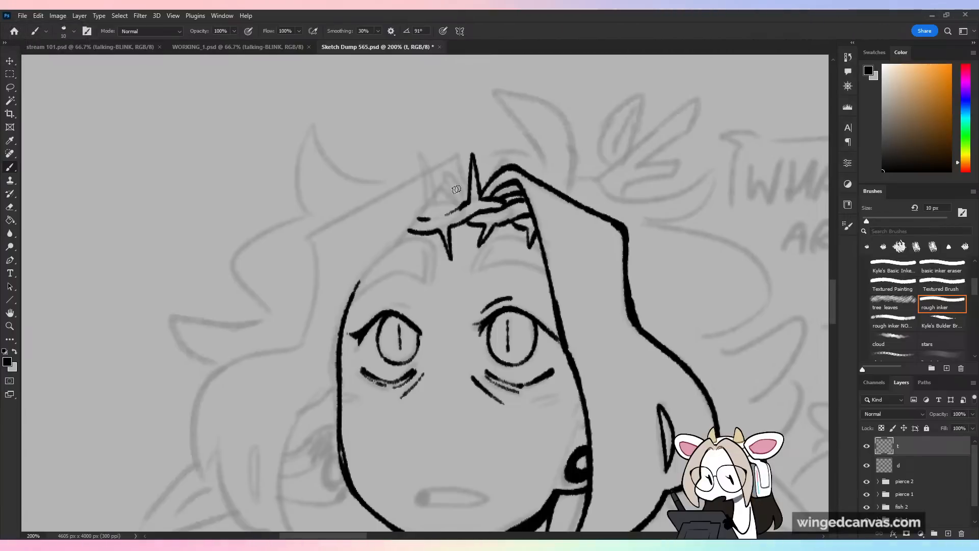
pyautogui.hotkey('ctrl', 'z')
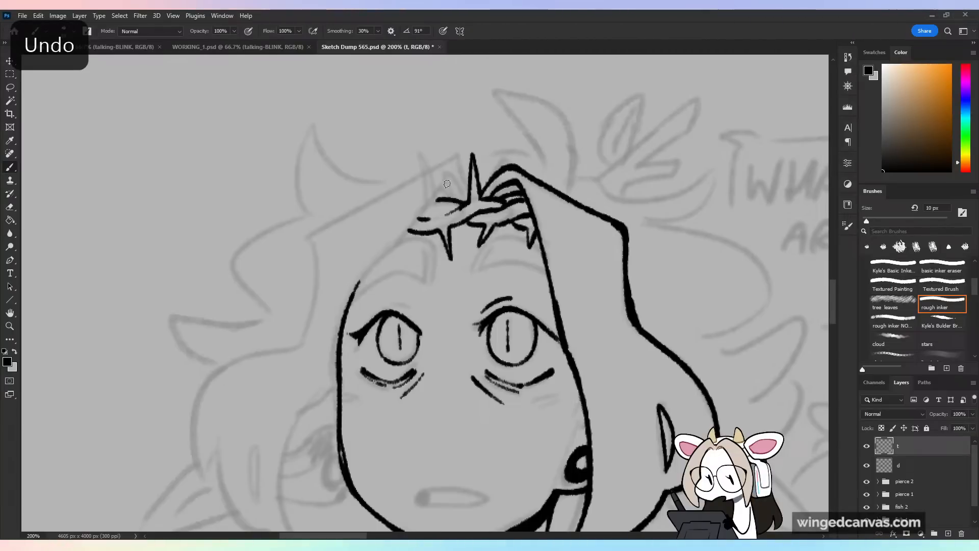
pyautogui.moveTo(426, 174); pyautogui.dragTo(437, 197)
pyautogui.moveTo(451, 252)
pyautogui.mouseDown()
pyautogui.moveTo(445, 233)
pyautogui.moveTo(452, 261)
pyautogui.moveTo(453, 226)
pyautogui.mouseUp()
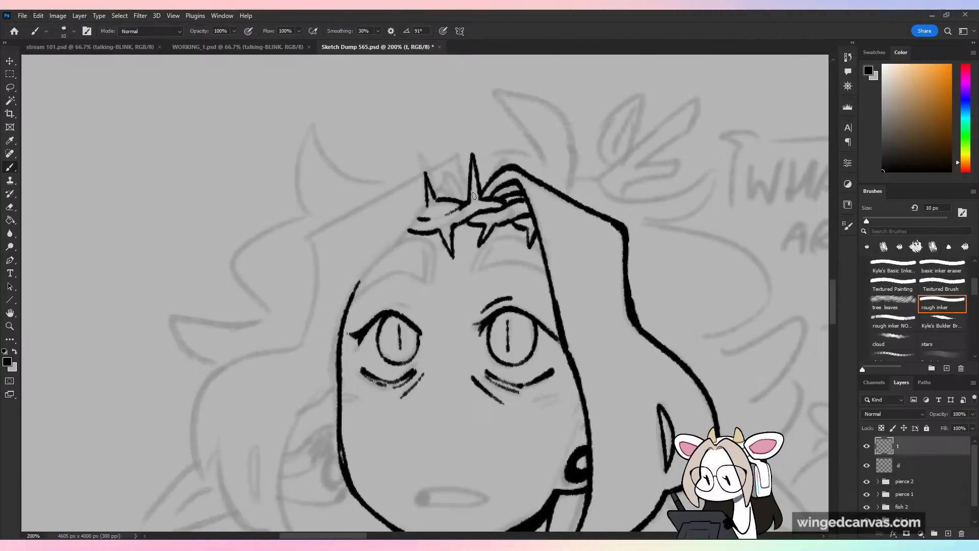
pyautogui.hotkey('ctrl', '-')
pyautogui.hotkey('ctrl', '+')
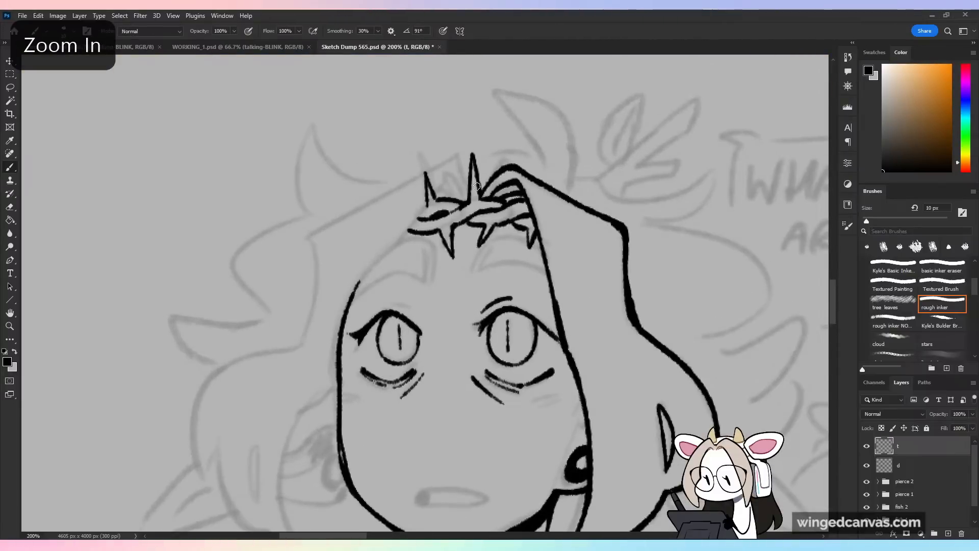
# - Ink a short hair strand between the thorn circlet's upward spikes and set the brush smoothing to 18%
pyautogui.hotkey('ctrl', '-')
pyautogui.hotkey('ctrl', '-')
pyautogui.hotkey('ctrl', '+')
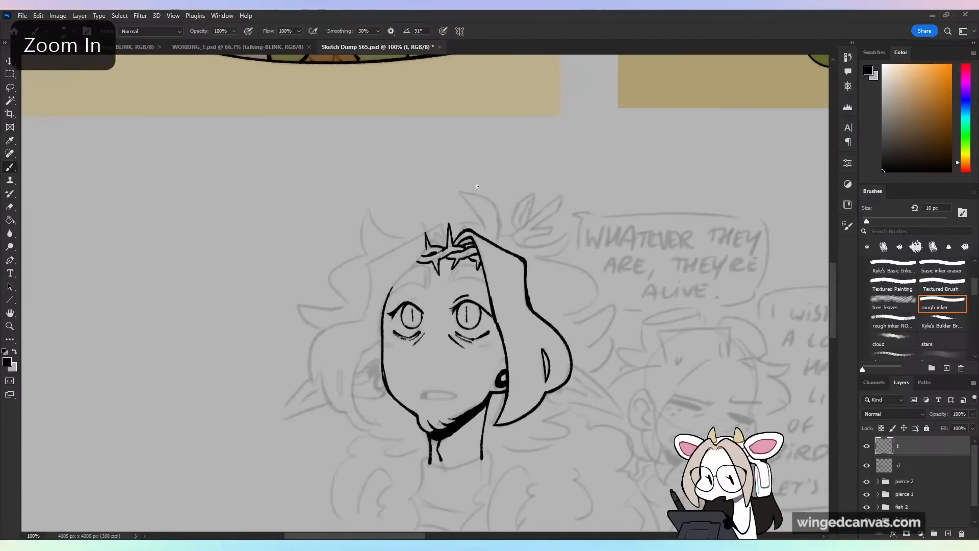
pyautogui.hotkey('ctrl', '+')
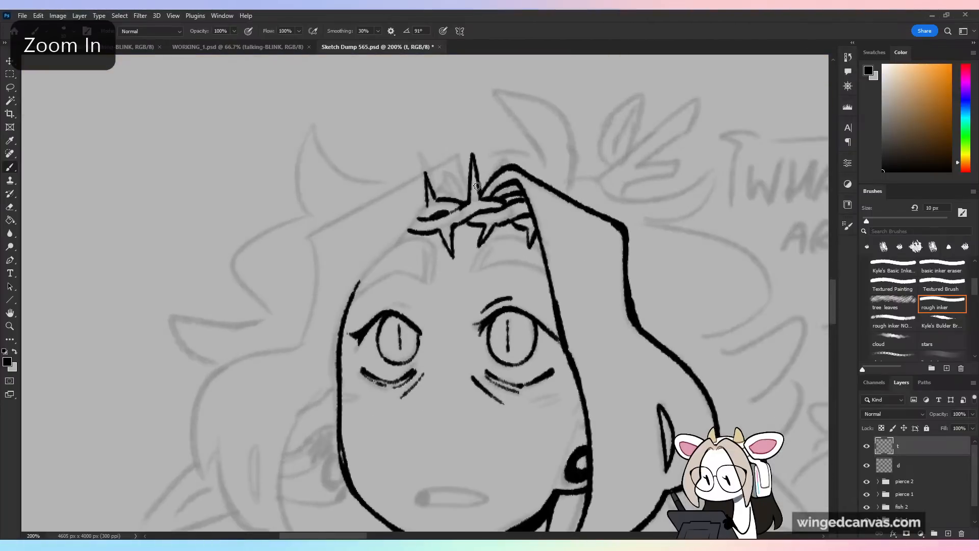
pyautogui.moveTo(445, 173)
pyautogui.mouseDown()
pyautogui.moveTo(460, 201)
pyautogui.moveTo(451, 199)
pyautogui.mouseUp()
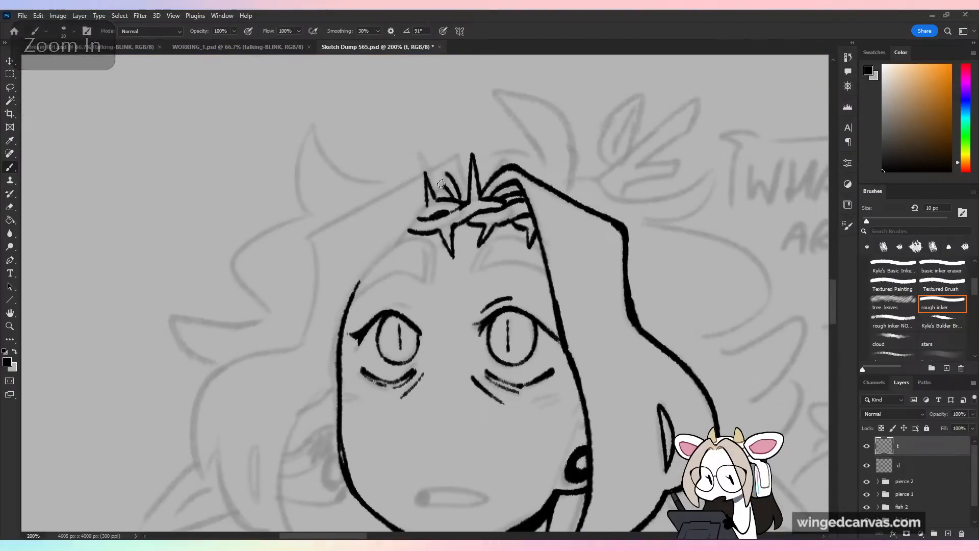
pyautogui.click(378, 31)
pyautogui.moveTo(379, 45); pyautogui.dragTo(372, 46)
pyautogui.click(444, 11)
# - Ink the remaining short hair strands between the circlet's upward spikes and save the document
pyautogui.moveTo(441, 186)
pyautogui.mouseDown()
pyautogui.moveTo(445, 199)
pyautogui.moveTo(458, 161)
pyautogui.mouseUp()
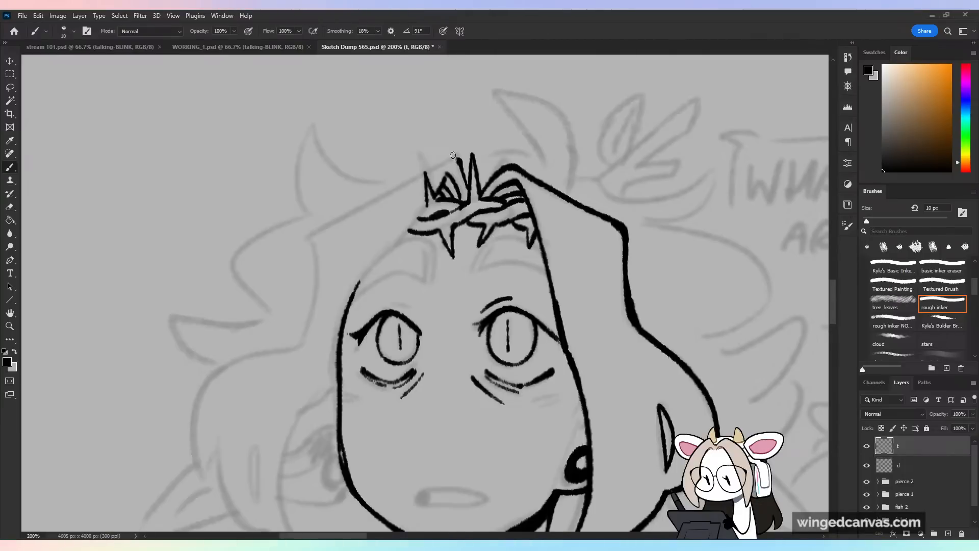
pyautogui.moveTo(474, 174)
pyautogui.mouseDown()
pyautogui.moveTo(583, 133)
pyautogui.moveTo(566, 131)
pyautogui.mouseUp()
pyautogui.hotkey('ctrl', 's')
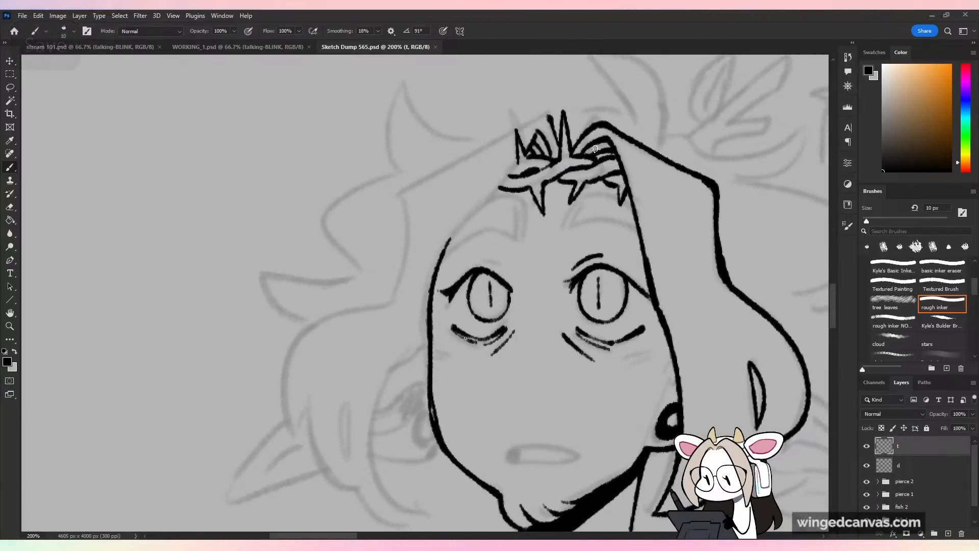
# - Ink the upper hair outline on the sketch's left side from the circlet to its corner and down beside the eye, redoing stray strokes
pyautogui.moveTo(549, 116); pyautogui.dragTo(411, 194)
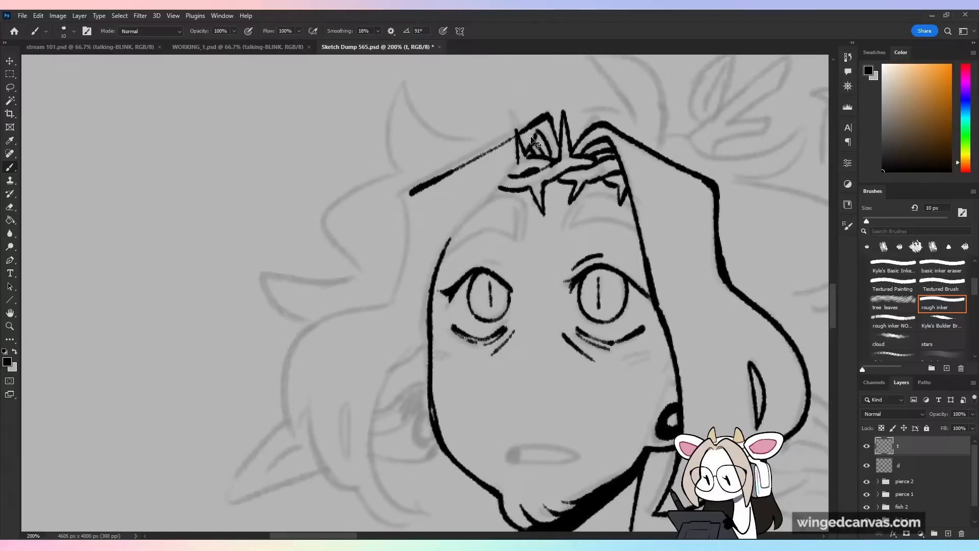
pyautogui.hotkey('ctrl', 'z')
pyautogui.moveTo(517, 134)
pyautogui.mouseDown()
pyautogui.moveTo(413, 188)
pyautogui.moveTo(394, 295)
pyautogui.mouseUp()
pyautogui.hotkey('ctrl', 'z')
pyautogui.hotkey('ctrl', 'z')
pyautogui.moveTo(409, 198); pyautogui.dragTo(394, 293)
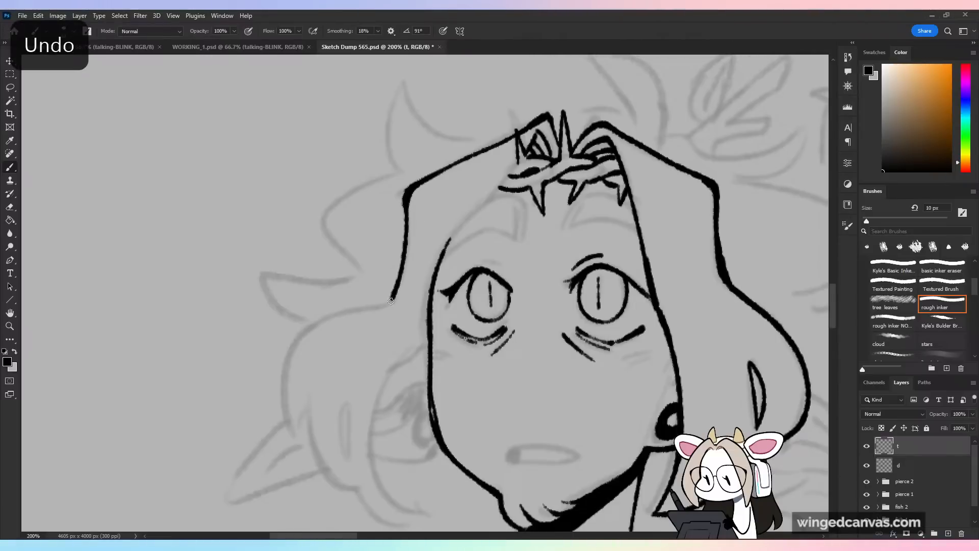
pyautogui.moveTo(405, 249); pyautogui.dragTo(387, 303)
pyautogui.hotkey('ctrl', 'z')
pyautogui.moveTo(405, 248); pyautogui.dragTo(384, 305)
# - Ink the left hair lock's rounded outer outline with its notch and the lower curve below it, redoing stray strokes
pyautogui.moveTo(659, 271); pyautogui.dragTo(764, 172)
pyautogui.moveTo(489, 207); pyautogui.dragTo(397, 321)
pyautogui.hotkey('ctrl', 'z')
pyautogui.moveTo(491, 204)
pyautogui.mouseDown()
pyautogui.moveTo(431, 224)
pyautogui.moveTo(382, 345)
pyautogui.mouseUp()
pyautogui.hotkey('ctrl', 'z')
pyautogui.moveTo(491, 204)
pyautogui.mouseDown()
pyautogui.moveTo(431, 216)
pyautogui.moveTo(398, 316)
pyautogui.moveTo(392, 308)
pyautogui.moveTo(400, 342)
pyautogui.moveTo(394, 323)
pyautogui.moveTo(399, 339)
pyautogui.moveTo(412, 308)
pyautogui.moveTo(400, 336)
pyautogui.moveTo(413, 313)
pyautogui.moveTo(462, 392)
pyautogui.mouseUp()
pyautogui.hotkey('ctrl', 'z')
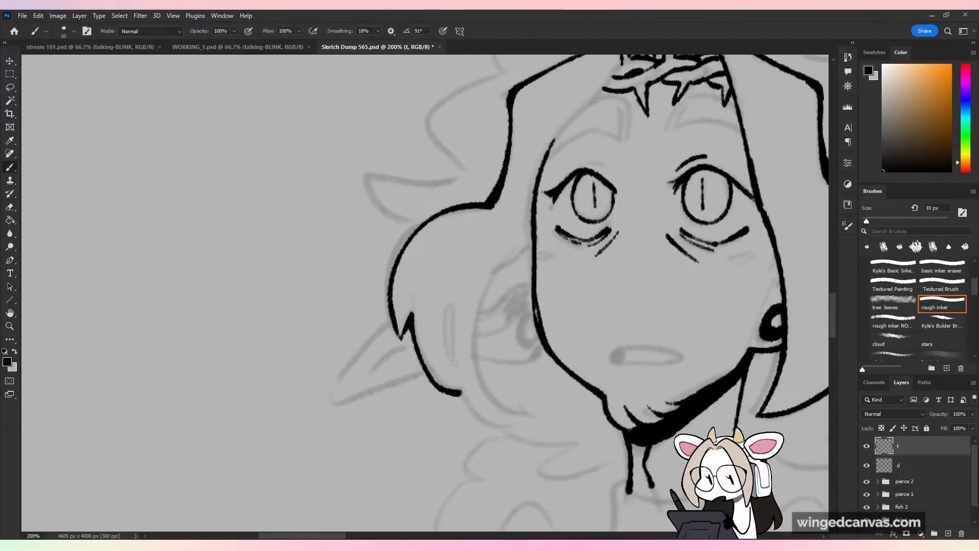
pyautogui.hotkey('ctrl', 'z')
pyautogui.moveTo(411, 322)
pyautogui.mouseDown()
pyautogui.moveTo(429, 371)
pyautogui.moveTo(462, 392)
pyautogui.mouseUp()
# - Ink the left hair lock's pointed tip, its inner edge up to the cheek, and the narrow slit inside it
pyautogui.moveTo(552, 386); pyautogui.dragTo(494, 376)
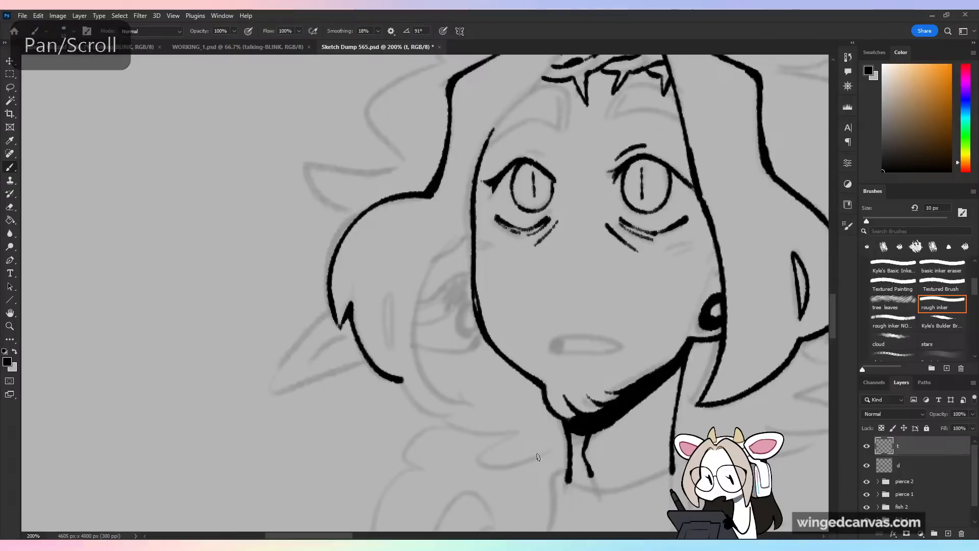
pyautogui.moveTo(408, 381)
pyautogui.mouseDown()
pyautogui.moveTo(457, 404)
pyautogui.moveTo(422, 288)
pyautogui.moveTo(472, 237)
pyautogui.mouseUp()
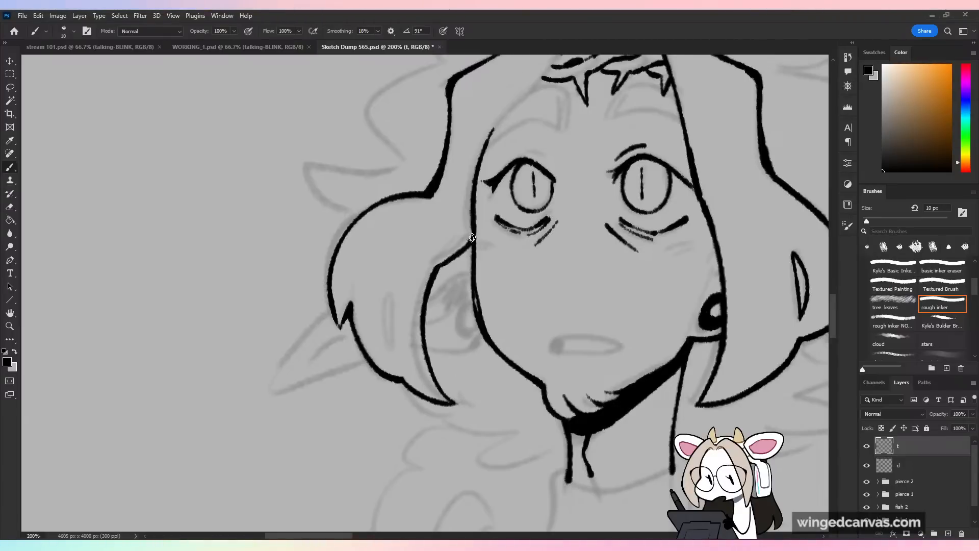
pyautogui.hotkey('ctrl', 'z')
pyautogui.moveTo(440, 268); pyautogui.dragTo(470, 244)
pyautogui.hotkey('ctrl', 'z')
pyautogui.hotkey('ctrl', '-')
pyautogui.hotkey('ctrl', '-')
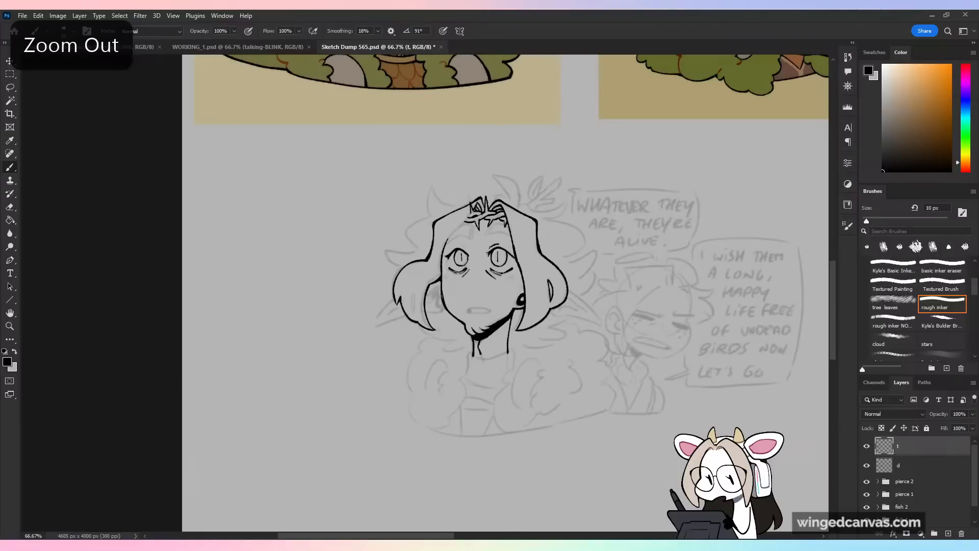
pyautogui.hotkey('ctrl', '+')
pyautogui.hotkey('ctrl', '+')
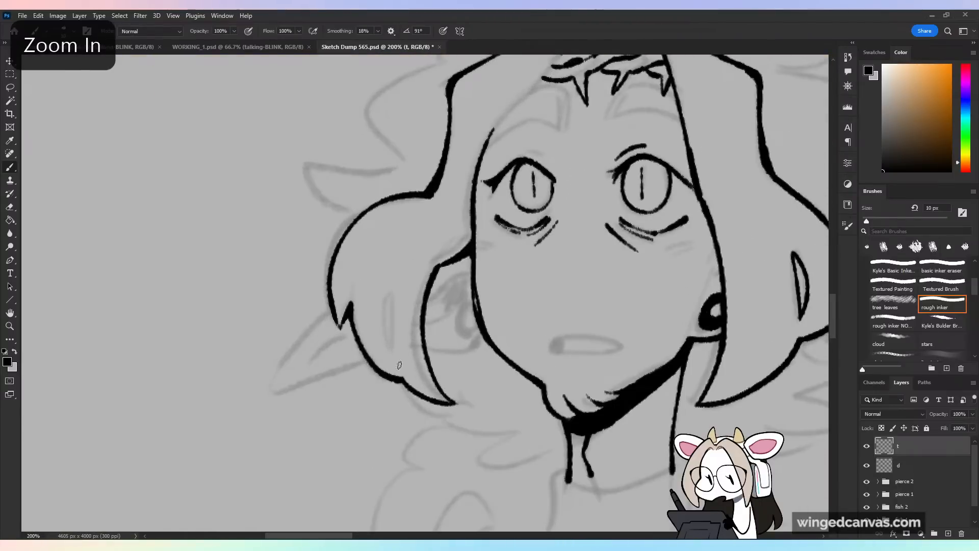
pyautogui.hotkey('ctrl', 'z')
pyautogui.moveTo(394, 317)
pyautogui.mouseDown()
pyautogui.moveTo(399, 366)
pyautogui.moveTo(385, 321)
pyautogui.moveTo(396, 358)
pyautogui.mouseUp()
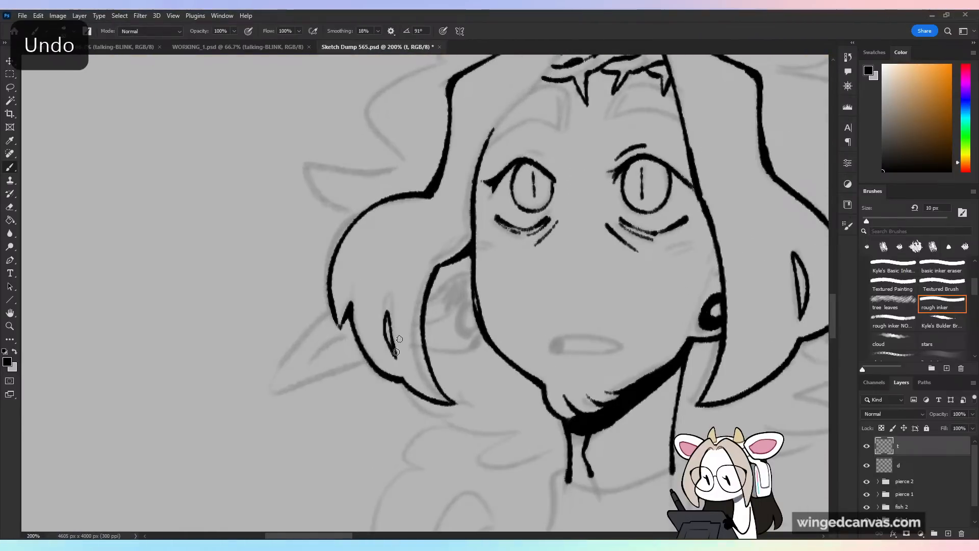
# - Ink the left inner hairline from the circlet down past the face's edge, ending in a loose strand, and save the document
pyautogui.moveTo(495, 282); pyautogui.dragTo(415, 410)
pyautogui.moveTo(479, 184)
pyautogui.mouseDown()
pyautogui.moveTo(413, 243)
pyautogui.moveTo(387, 285)
pyautogui.mouseUp()
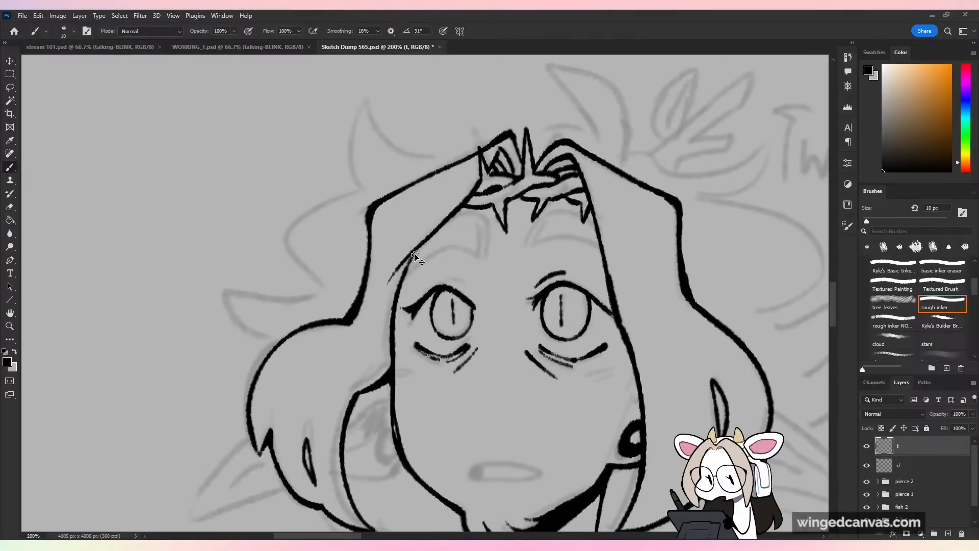
pyautogui.hotkey('ctrl', 'z')
pyautogui.moveTo(440, 223); pyautogui.dragTo(374, 331)
pyautogui.hotkey('ctrl', 'z')
pyautogui.moveTo(443, 220); pyautogui.dragTo(373, 333)
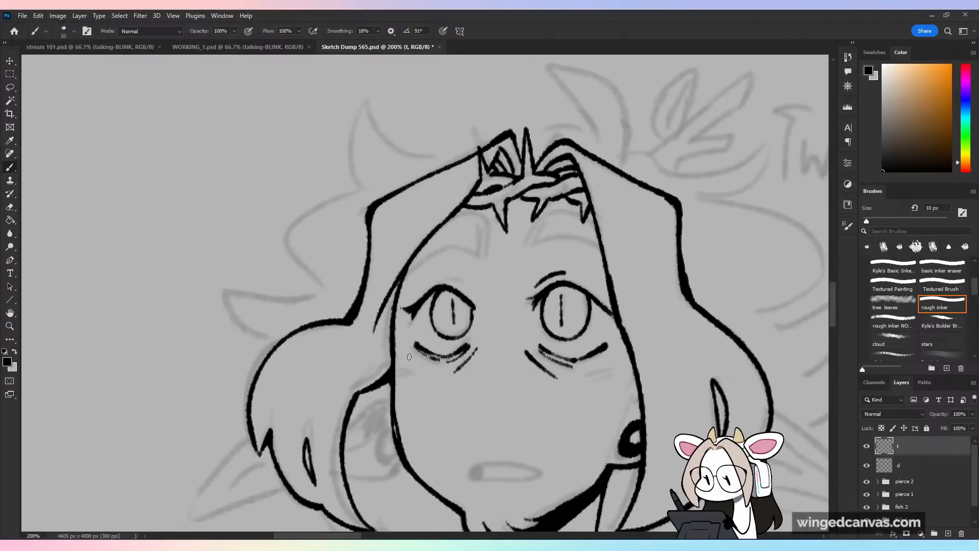
pyautogui.hotkey('ctrl', '-')
pyautogui.hotkey('ctrl', '+')
pyautogui.hotkey('ctrl', 's')
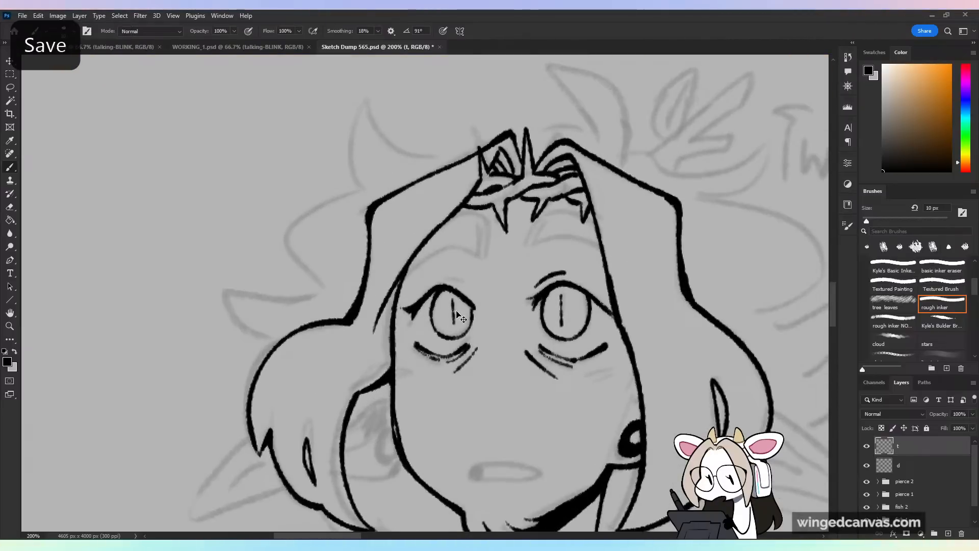
# - Ink the left eyebrow's curved lower and upper edges and the short bristles at its inner end
pyautogui.moveTo(407, 273); pyautogui.dragTo(470, 251)
pyautogui.hotkey('ctrl', 'z')
pyautogui.hotkey('ctrl', '+')
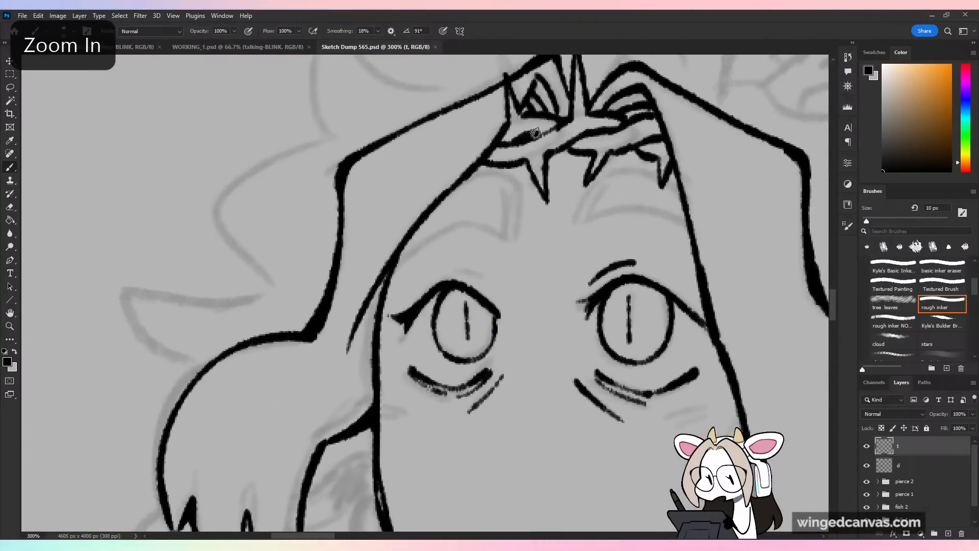
pyautogui.moveTo(407, 257); pyautogui.dragTo(502, 232)
pyautogui.hotkey('ctrl', 'z')
pyautogui.moveTo(395, 270)
pyautogui.mouseDown()
pyautogui.moveTo(457, 221)
pyautogui.moveTo(505, 234)
pyautogui.mouseUp()
pyautogui.moveTo(467, 175)
pyautogui.mouseDown()
pyautogui.moveTo(503, 185)
pyautogui.moveTo(506, 231)
pyautogui.mouseUp()
pyautogui.moveTo(515, 187)
pyautogui.mouseDown()
pyautogui.moveTo(510, 234)
pyautogui.moveTo(510, 189)
pyautogui.moveTo(521, 238)
pyautogui.mouseUp()
# - Ink the right eyebrow's inner bristles and its upper and lower edges up to the hair, redoing stray strokes
pyautogui.moveTo(584, 194)
pyautogui.mouseDown()
pyautogui.moveTo(579, 236)
pyautogui.moveTo(589, 229)
pyautogui.mouseUp()
pyautogui.moveTo(592, 193)
pyautogui.mouseDown()
pyautogui.moveTo(591, 232)
pyautogui.moveTo(608, 176)
pyautogui.moveTo(662, 175)
pyautogui.mouseUp()
pyautogui.moveTo(596, 229)
pyautogui.mouseDown()
pyautogui.moveTo(651, 212)
pyautogui.moveTo(690, 225)
pyautogui.mouseUp()
pyautogui.hotkey('ctrl', 'z')
pyautogui.hotkey('ctrl', 'z')
pyautogui.moveTo(658, 172)
pyautogui.mouseDown()
pyautogui.moveTo(605, 188)
pyautogui.moveTo(662, 173)
pyautogui.mouseUp()
pyautogui.hotkey('ctrl', 'z')
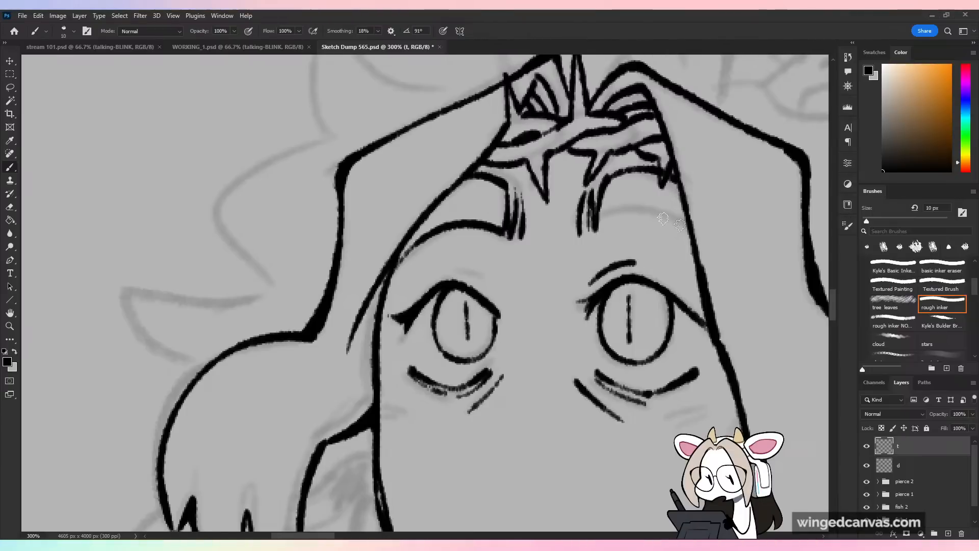
pyautogui.moveTo(598, 232); pyautogui.dragTo(689, 233)
pyautogui.hotkey('ctrl', 'z')
pyautogui.moveTo(594, 228)
pyautogui.mouseDown()
pyautogui.moveTo(646, 213)
pyautogui.moveTo(690, 224)
pyautogui.mouseUp()
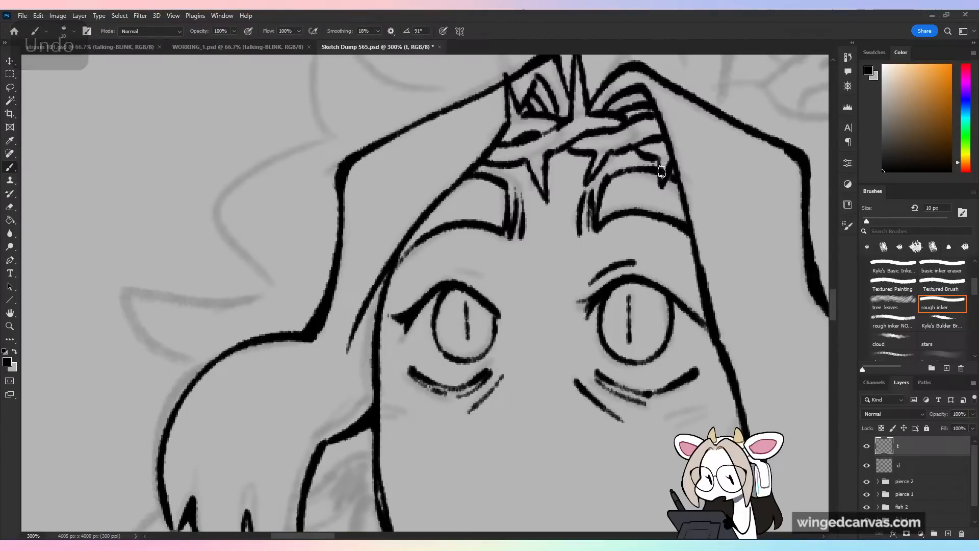
# - Save the document and check the inked face using a horizontal flip in a zoomed-out view
pyautogui.press(',')
pyautogui.press('.')
pyautogui.hotkey('ctrl', '-')
pyautogui.hotkey('ctrl', '-')
pyautogui.hotkey('ctrl', 's')
pyautogui.hotkey('ctrl', 'shift', 'h')
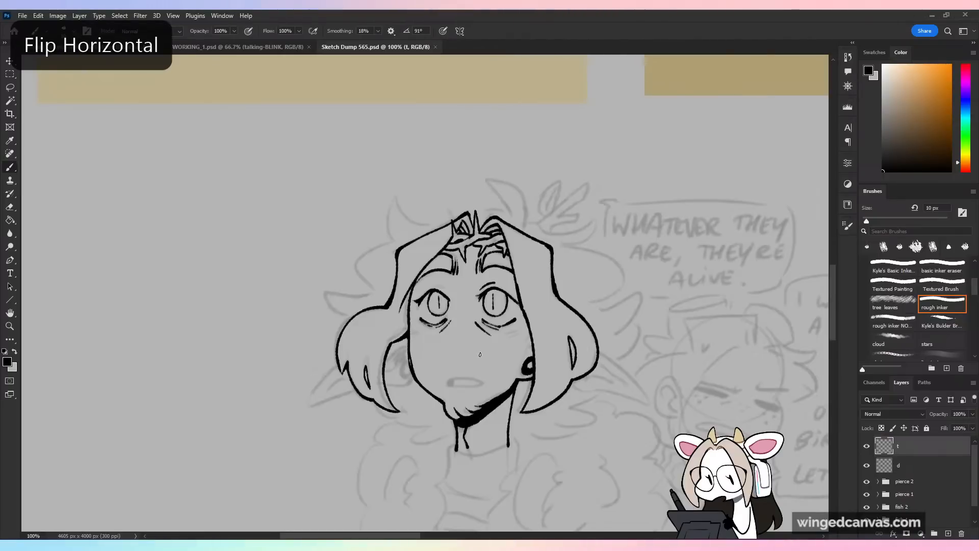
# - Try adding another thin hair strand beside the face above the left lock's inner edge
pyautogui.hotkey('ctrl', '+')
pyautogui.moveTo(383, 323)
pyautogui.mouseDown()
pyautogui.moveTo(395, 301)
pyautogui.moveTo(375, 365)
pyautogui.moveTo(392, 383)
pyautogui.moveTo(368, 387)
pyautogui.mouseUp()
pyautogui.hotkey('ctrl', 'z')
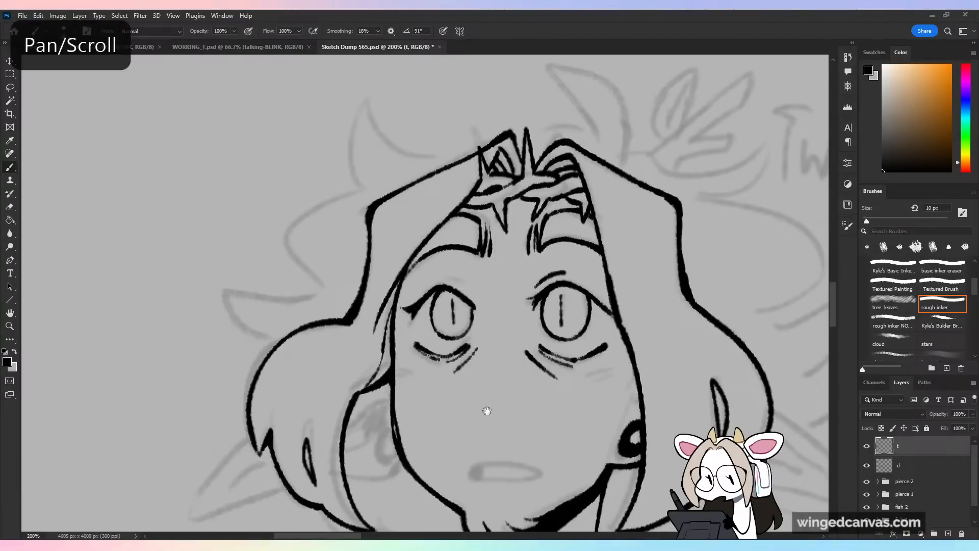
pyautogui.moveTo(479, 407); pyautogui.dragTo(424, 260)
pyautogui.hotkey('ctrl', 'z')
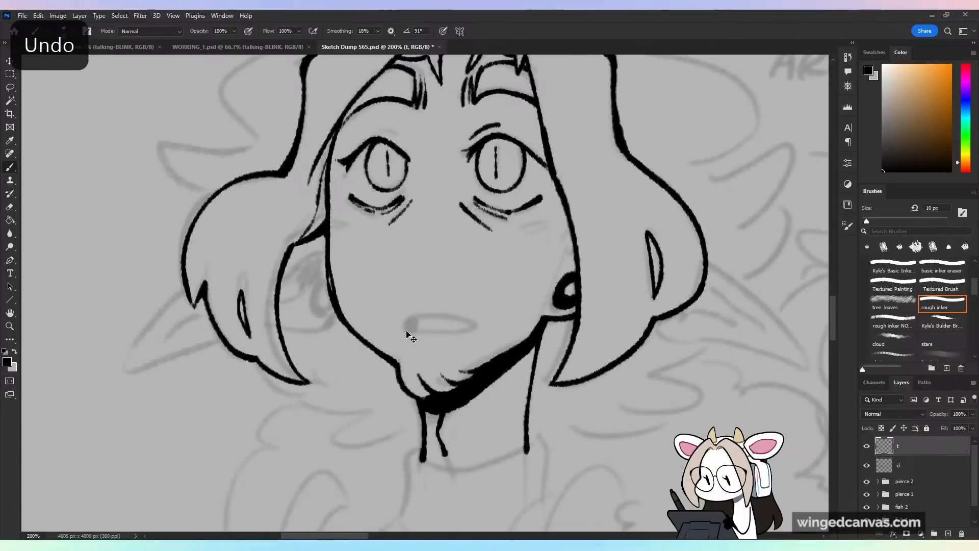
pyautogui.hotkey('ctrl', 'z')
# - Ink the slightly open mouth's outline and fill its left corner with black
pyautogui.moveTo(410, 329)
pyautogui.mouseDown()
pyautogui.moveTo(434, 315)
pyautogui.moveTo(474, 326)
pyautogui.moveTo(440, 333)
pyautogui.moveTo(474, 327)
pyautogui.mouseUp()
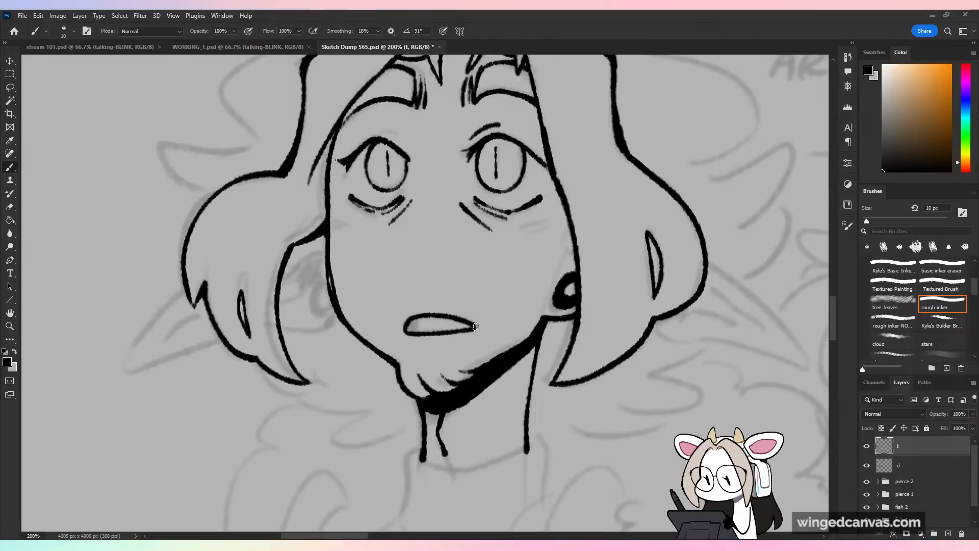
pyautogui.moveTo(419, 317); pyautogui.dragTo(416, 332)
pyautogui.hotkey('ctrl', '-')
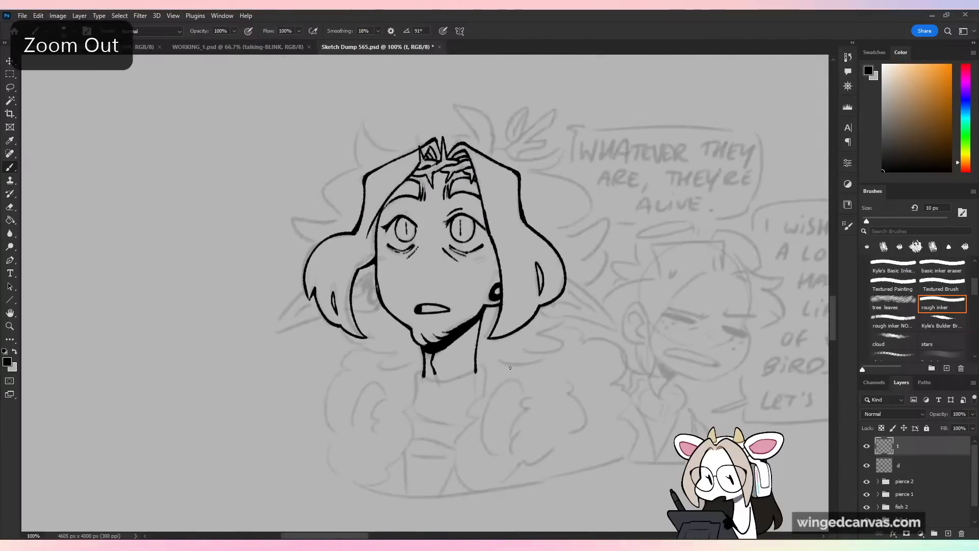
# - Ink short hatch lines on both cheeks below the eye bags and save the document
pyautogui.hotkey('ctrl', '+')
pyautogui.moveTo(510, 230); pyautogui.dragTo(552, 219)
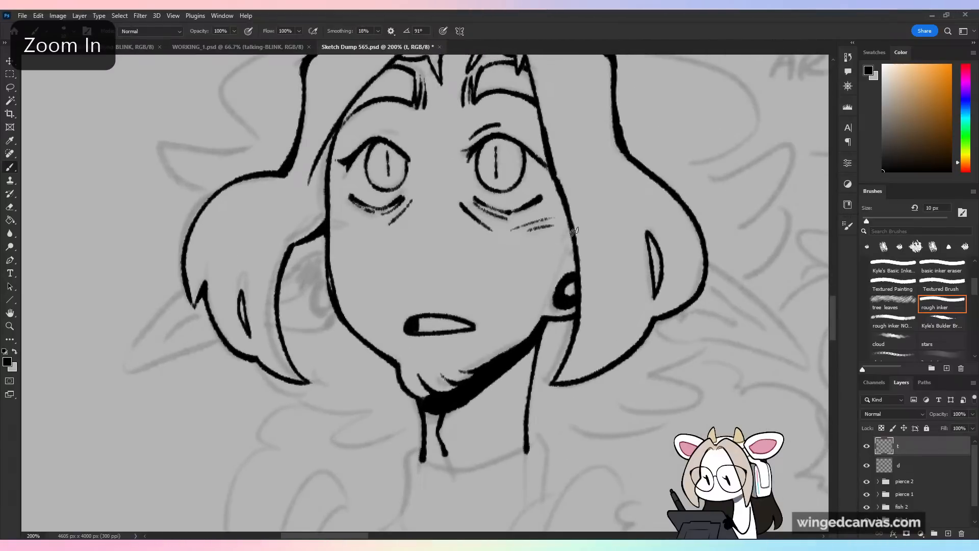
pyautogui.moveTo(332, 218)
pyautogui.mouseDown()
pyautogui.moveTo(354, 225)
pyautogui.moveTo(345, 230)
pyautogui.mouseUp()
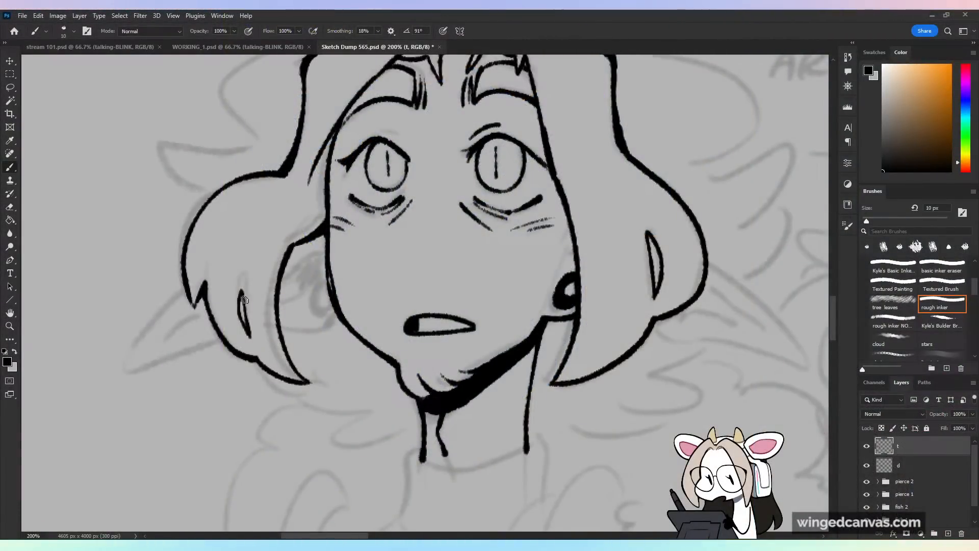
pyautogui.moveTo(323, 348); pyautogui.dragTo(389, 313)
pyautogui.hotkey('ctrl', 's')
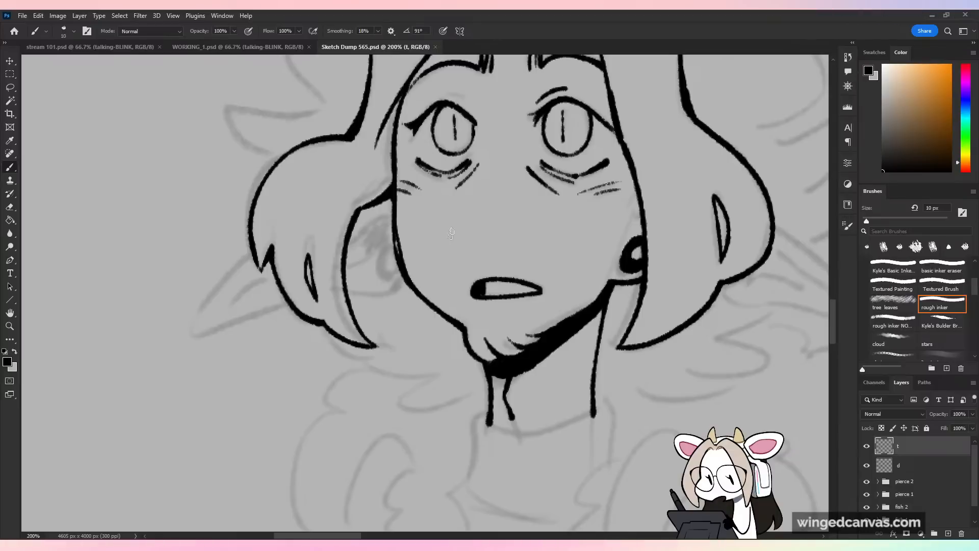
# - Ink the left ear's pointed tip outside the hair and its lower edge between the hair lock and jaw
pyautogui.moveTo(250, 257)
pyautogui.mouseDown()
pyautogui.moveTo(257, 312)
pyautogui.moveTo(283, 305)
pyautogui.mouseUp()
pyautogui.hotkey('ctrl', 'z')
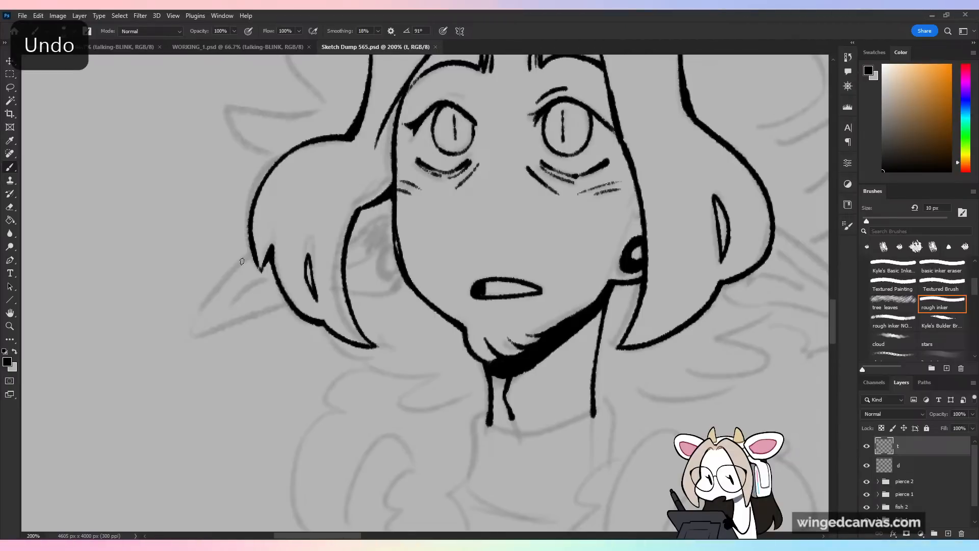
pyautogui.moveTo(223, 283)
pyautogui.mouseDown()
pyautogui.moveTo(260, 311)
pyautogui.moveTo(288, 305)
pyautogui.mouseUp()
pyautogui.hotkey('ctrl', 'z')
pyautogui.moveTo(255, 251)
pyautogui.mouseDown()
pyautogui.moveTo(229, 275)
pyautogui.moveTo(210, 330)
pyautogui.moveTo(289, 302)
pyautogui.moveTo(403, 283)
pyautogui.mouseUp()
pyautogui.hotkey('ctrl', 'z')
pyautogui.moveTo(343, 295); pyautogui.dragTo(405, 279)
pyautogui.hotkey('ctrl', 'z')
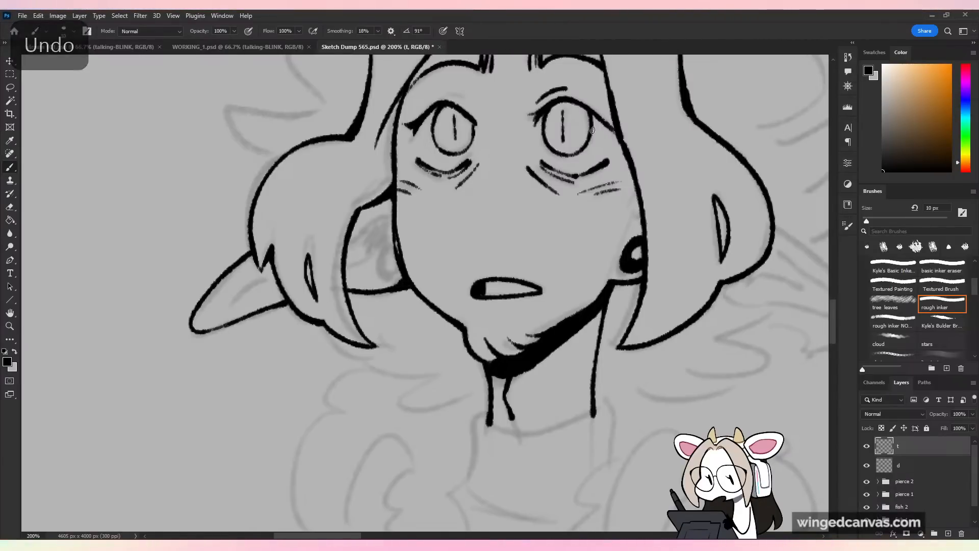
# - Ink the left ear's inner folds, black hollow and round earring, plus the fold lines inside its pointed tip
pyautogui.moveTo(351, 241)
pyautogui.mouseDown()
pyautogui.moveTo(387, 214)
pyautogui.moveTo(387, 241)
pyautogui.mouseUp()
pyautogui.moveTo(386, 256)
pyautogui.mouseDown()
pyautogui.moveTo(381, 263)
pyautogui.moveTo(400, 261)
pyautogui.mouseUp()
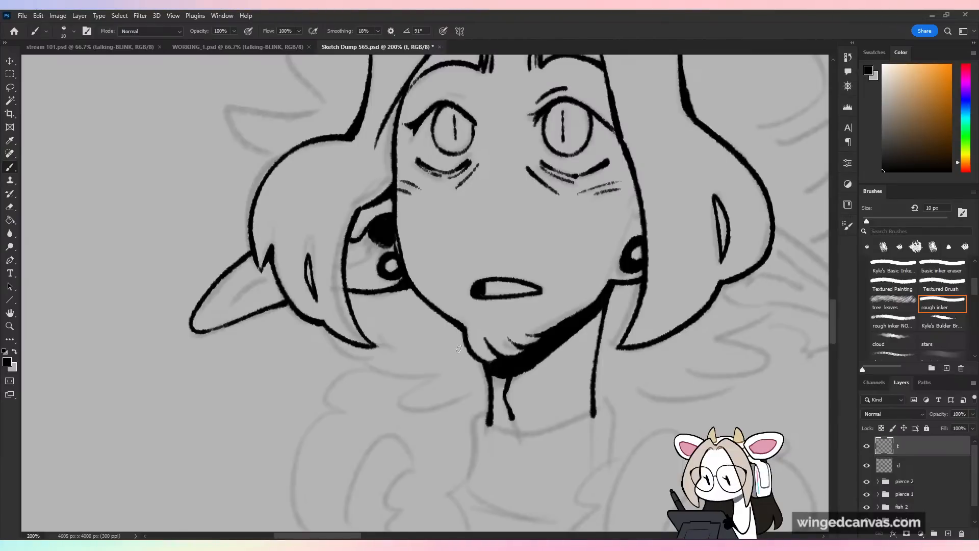
pyautogui.moveTo(469, 305); pyautogui.dragTo(618, 293)
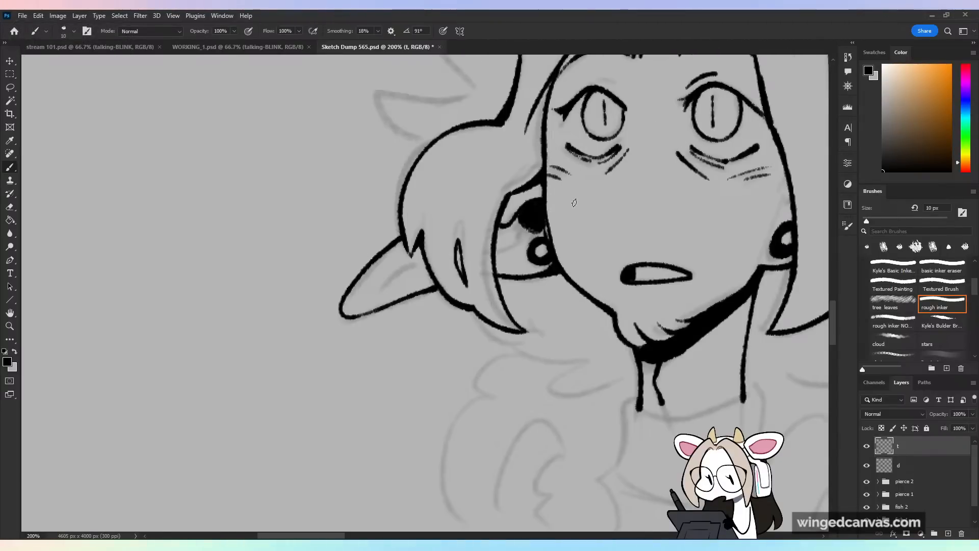
pyautogui.moveTo(542, 227); pyautogui.dragTo(498, 248)
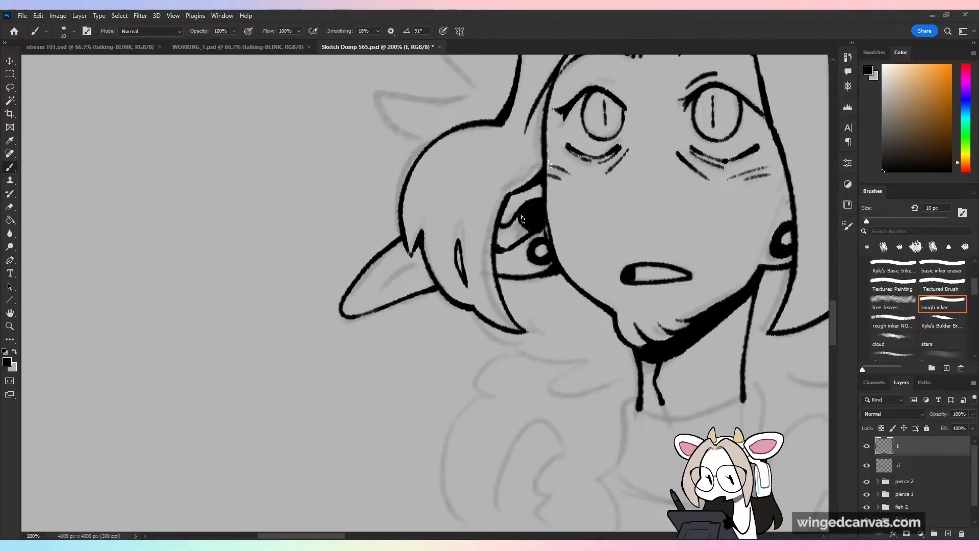
pyautogui.moveTo(418, 260)
pyautogui.mouseDown()
pyautogui.moveTo(366, 292)
pyautogui.moveTo(421, 260)
pyautogui.mouseUp()
pyautogui.hotkey('ctrl', 'z')
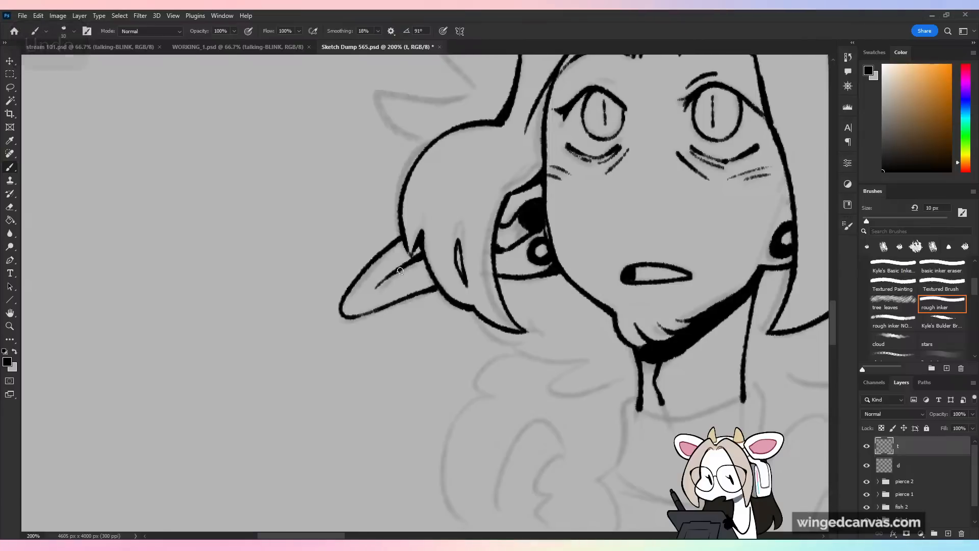
# - Check the inked head from a zoomed-out view and save the document
pyautogui.hotkey('ctrl', '-')
pyautogui.hotkey('ctrl', '-')
pyautogui.hotkey('ctrl', '-')
pyautogui.hotkey('ctrl', 's')
# - Ink the black hollow above the round earring in the right ear, between the cheek and the hair lock
pyautogui.moveTo(612, 298); pyautogui.dragTo(471, 334)
pyautogui.hotkey('ctrl', '+')
pyautogui.hotkey('ctrl', '+')
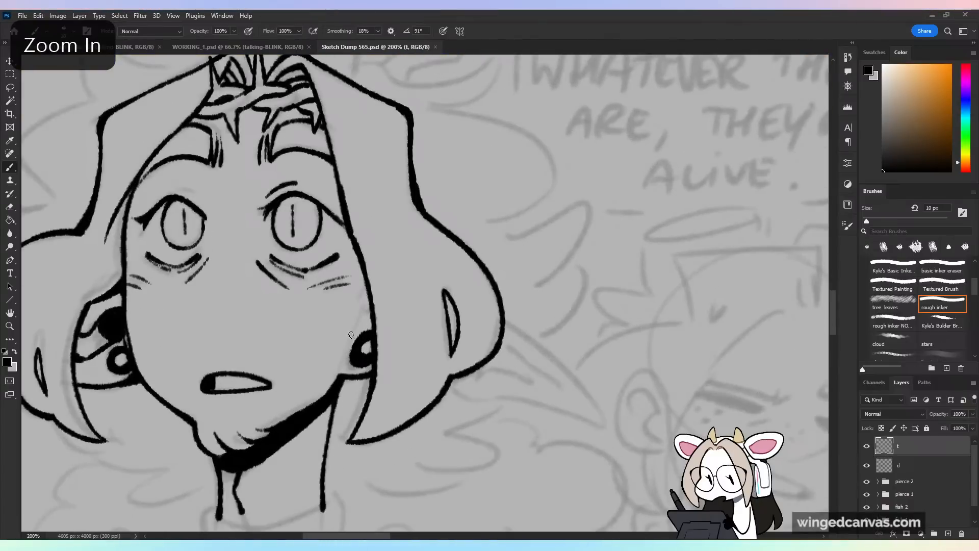
pyautogui.hotkey('ctrl', 'z')
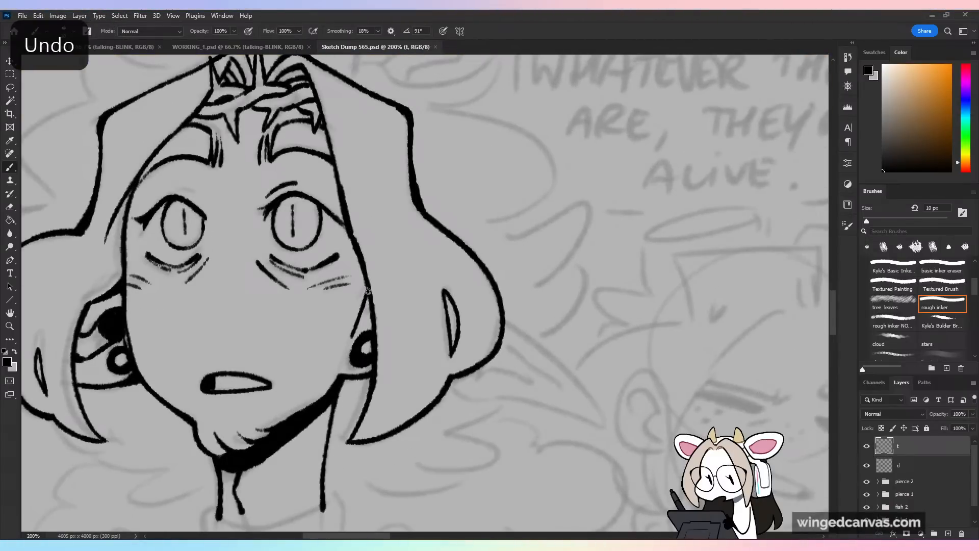
pyautogui.moveTo(361, 321); pyautogui.dragTo(368, 302)
pyautogui.hotkey('ctrl', 'z')
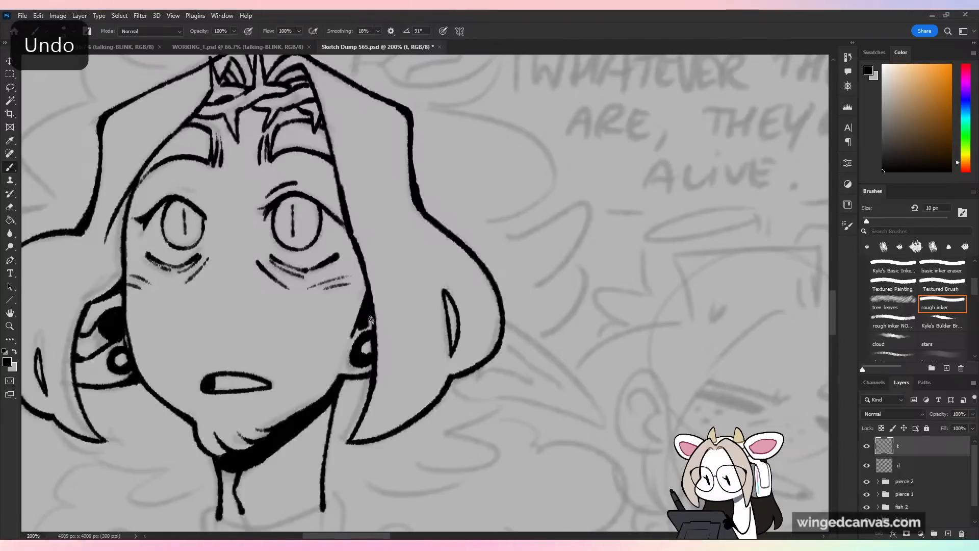
# - Ink the upper and lower edges of the right ear's pointed tip where it sticks out of the hair
pyautogui.moveTo(562, 369); pyautogui.dragTo(463, 317)
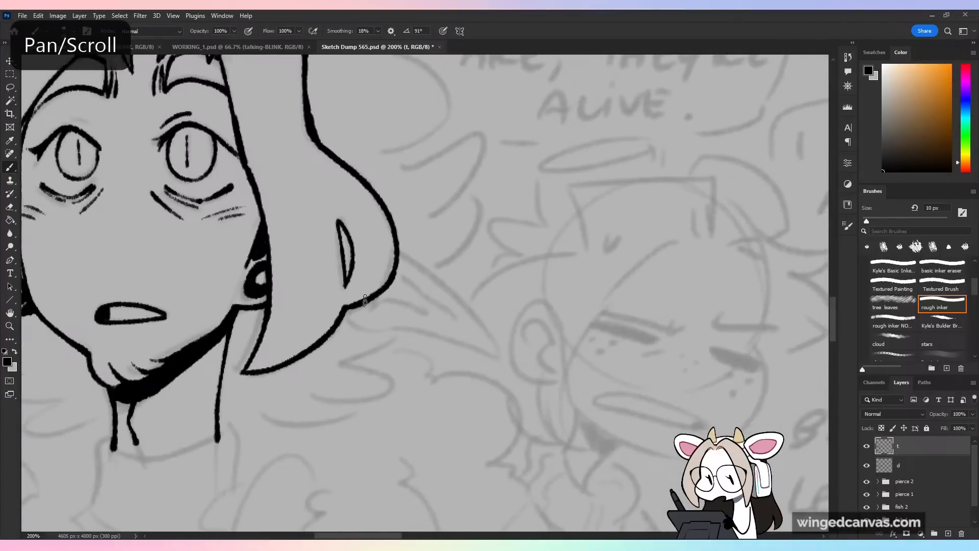
pyautogui.moveTo(349, 316); pyautogui.dragTo(482, 352)
pyautogui.moveTo(399, 253); pyautogui.dragTo(492, 343)
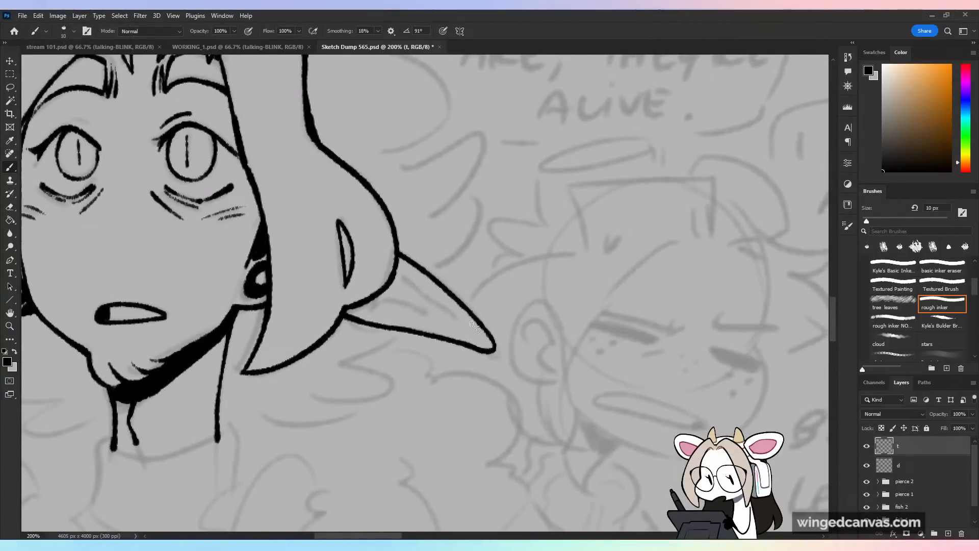
# - Ink the long fold line and the short curved fold inside the right ear's pointed tip
pyautogui.moveTo(394, 274); pyautogui.dragTo(464, 324)
pyautogui.hotkey('ctrl', 'z')
pyautogui.moveTo(395, 278); pyautogui.dragTo(456, 319)
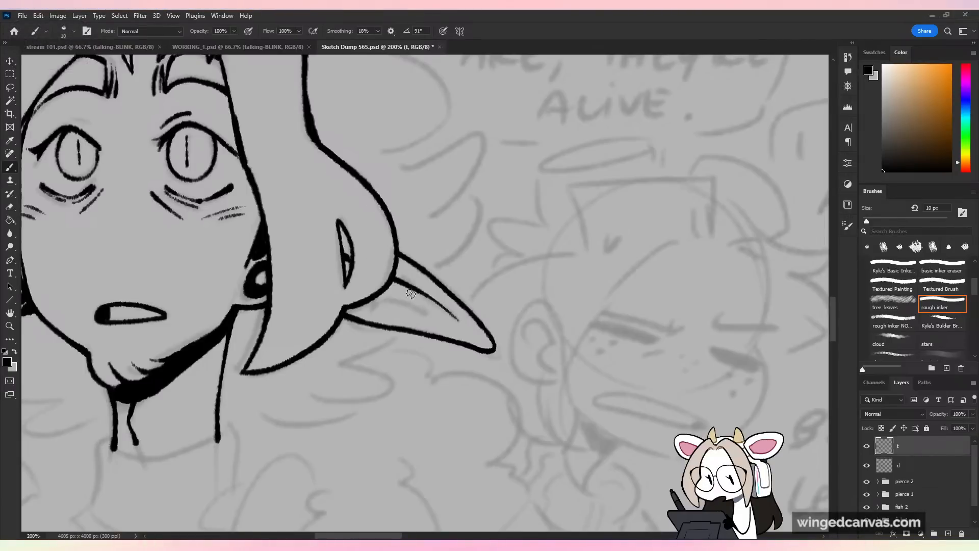
pyautogui.moveTo(381, 298); pyautogui.dragTo(431, 300)
pyautogui.hotkey('ctrl', 'z')
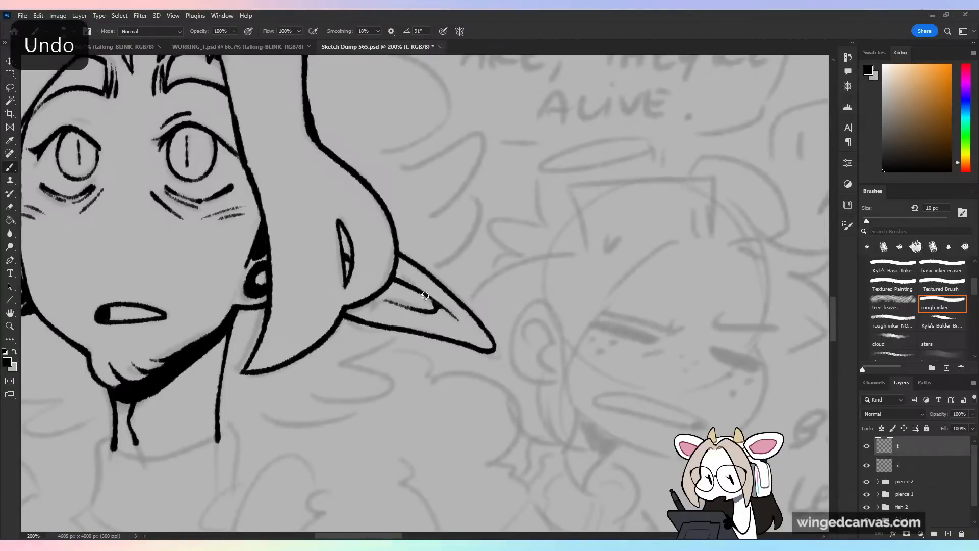
# - Ink the collar's curved upper front edge across the base of the neck, joining both neck lines
pyautogui.hotkey('ctrl', '-')
pyautogui.hotkey('ctrl', '-')
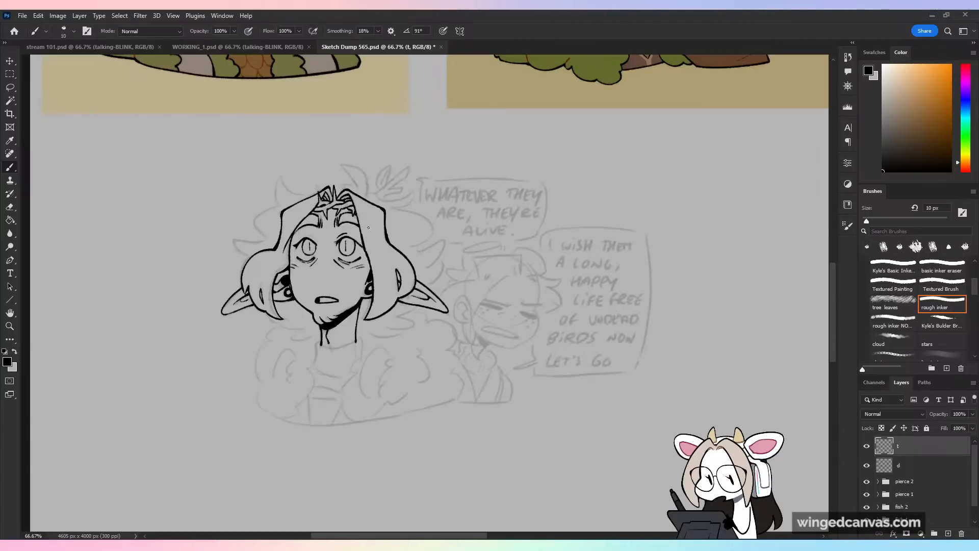
pyautogui.hotkey('ctrl', '+')
pyautogui.hotkey('ctrl', '+')
pyautogui.moveTo(264, 362)
pyautogui.mouseDown()
pyautogui.moveTo(488, 217)
pyautogui.moveTo(524, 248)
pyautogui.mouseUp()
pyautogui.hotkey('ctrl', '+')
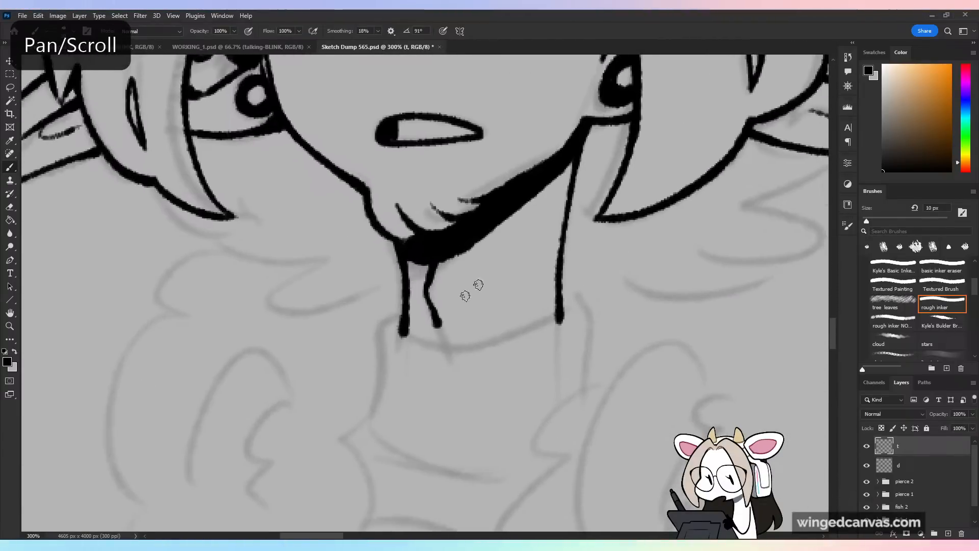
pyautogui.moveTo(399, 319)
pyautogui.mouseDown()
pyautogui.moveTo(429, 346)
pyautogui.moveTo(561, 317)
pyautogui.mouseUp()
pyautogui.hotkey('ctrl', 'z')
pyautogui.moveTo(401, 334)
pyautogui.mouseDown()
pyautogui.moveTo(517, 339)
pyautogui.moveTo(560, 312)
pyautogui.mouseUp()
pyautogui.hotkey('ctrl', 'z')
pyautogui.moveTo(398, 322)
pyautogui.mouseDown()
pyautogui.moveTo(473, 345)
pyautogui.moveTo(556, 315)
pyautogui.moveTo(555, 330)
pyautogui.mouseUp()
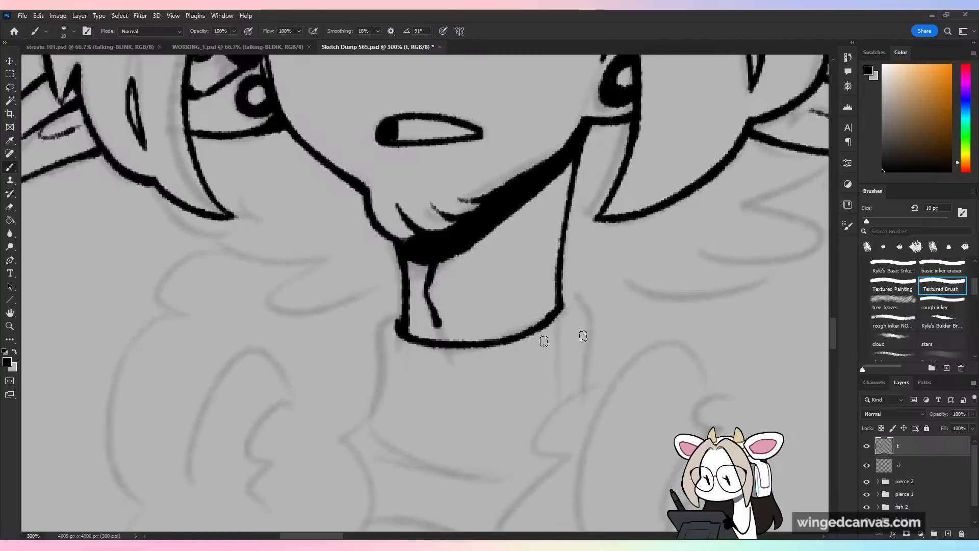
# - Ink the collar's two outer sides and the narrow vertical opening down its front
pyautogui.moveTo(403, 295)
pyautogui.mouseDown()
pyautogui.moveTo(374, 309)
pyautogui.moveTo(371, 416)
pyautogui.mouseUp()
pyautogui.moveTo(435, 347)
pyautogui.mouseDown()
pyautogui.moveTo(470, 346)
pyautogui.moveTo(432, 353)
pyautogui.moveTo(420, 468)
pyautogui.mouseUp()
pyautogui.moveTo(469, 344)
pyautogui.mouseDown()
pyautogui.moveTo(449, 393)
pyautogui.moveTo(442, 469)
pyautogui.mouseUp()
pyautogui.moveTo(562, 280)
pyautogui.mouseDown()
pyautogui.moveTo(593, 314)
pyautogui.moveTo(590, 383)
pyautogui.mouseUp()
pyautogui.moveTo(418, 469)
pyautogui.mouseDown()
pyautogui.moveTo(405, 450)
pyautogui.moveTo(459, 461)
pyautogui.mouseUp()
pyautogui.moveTo(376, 416); pyautogui.dragTo(362, 406)
pyautogui.moveTo(434, 446); pyautogui.dragTo(444, 445)
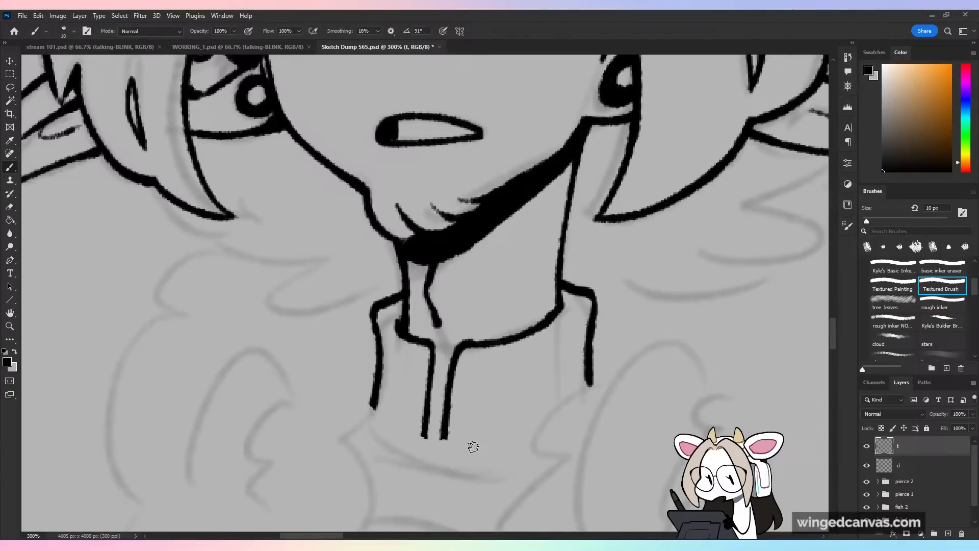
# - Ink the collar's curved lower edge and a second parallel line below it to form a band
pyautogui.moveTo(369, 406)
pyautogui.mouseDown()
pyautogui.moveTo(441, 437)
pyautogui.moveTo(542, 424)
pyautogui.mouseUp()
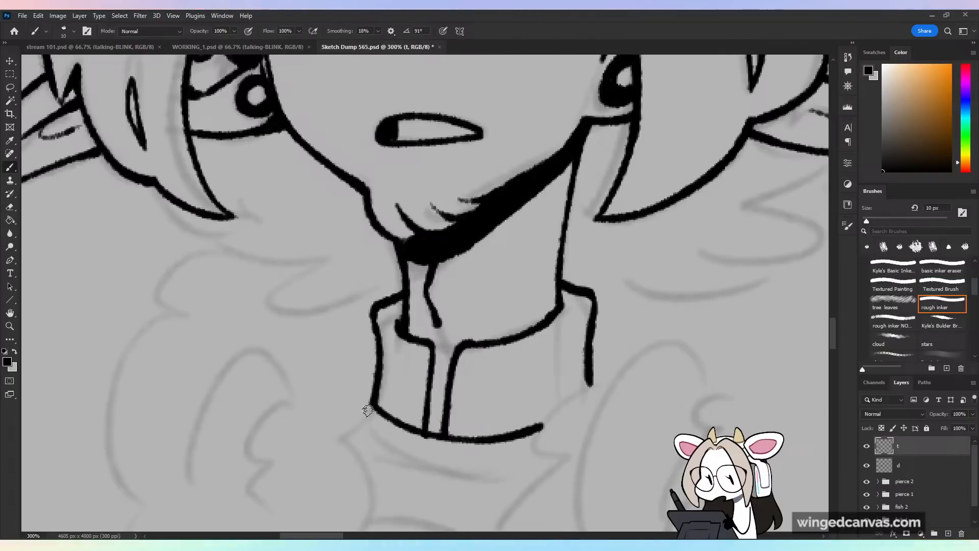
pyautogui.moveTo(369, 426); pyautogui.dragTo(548, 459)
pyautogui.hotkey('ctrl', 'z')
pyautogui.moveTo(359, 423)
pyautogui.mouseDown()
pyautogui.moveTo(460, 461)
pyautogui.moveTo(542, 432)
pyautogui.mouseUp()
pyautogui.hotkey('ctrl', '-')
pyautogui.hotkey('ctrl', '-')
pyautogui.hotkey('ctrl', '-')
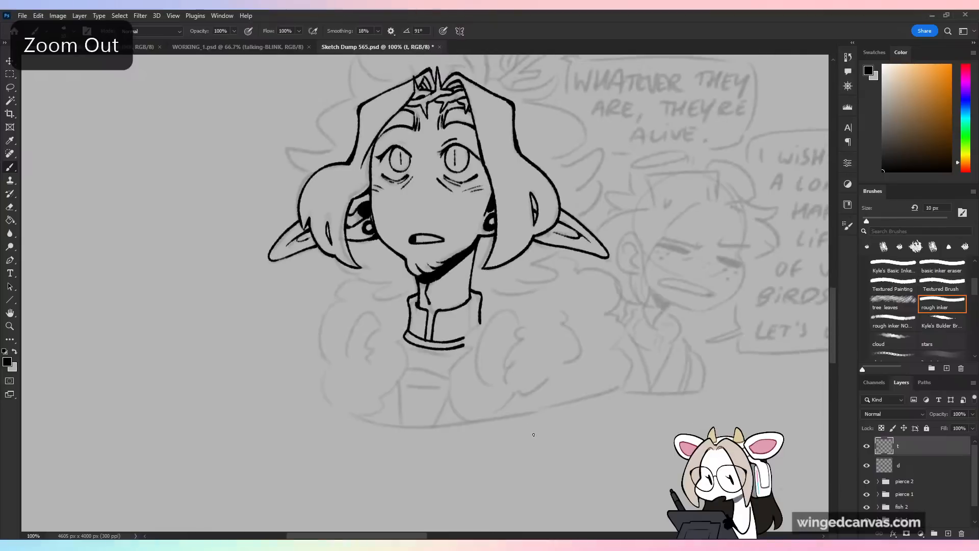
# - Ink two slightly curved lines across the chest below the collar band
pyautogui.hotkey('ctrl', '+')
pyautogui.moveTo(540, 394); pyautogui.dragTo(623, 224)
pyautogui.hotkey('ctrl', '+')
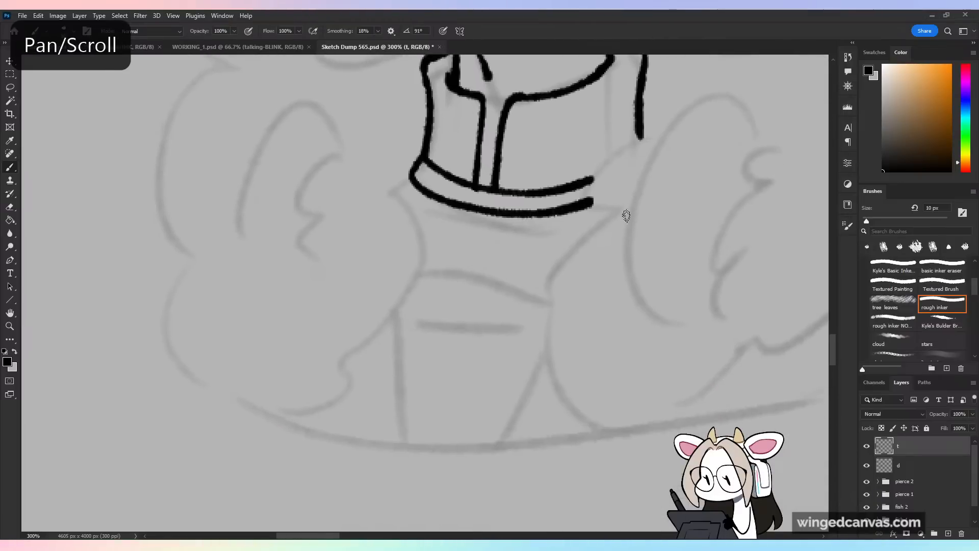
pyautogui.moveTo(422, 248); pyautogui.dragTo(560, 268)
pyautogui.moveTo(387, 314); pyautogui.dragTo(554, 344)
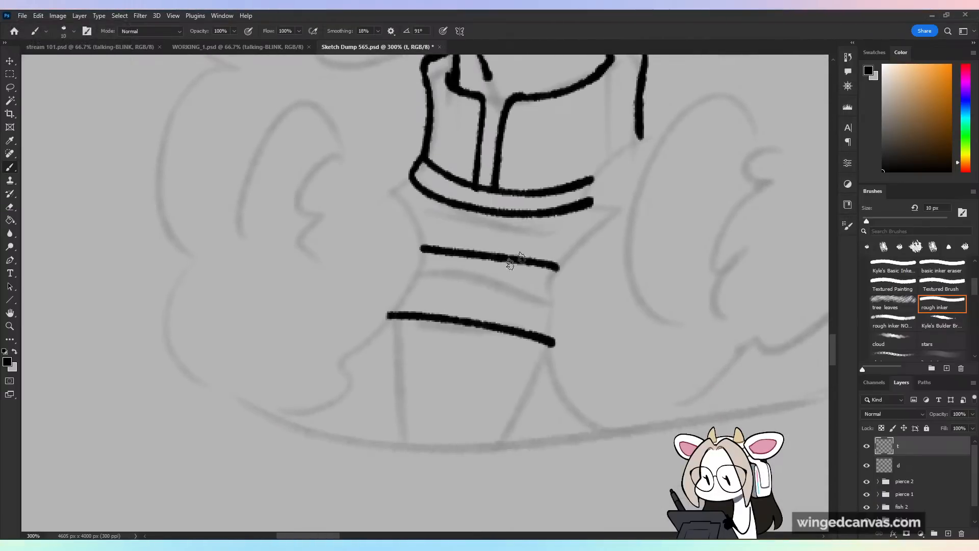
# - Ink the torso's two tapering side lines below the chest lines, redrawing them slightly farther apart
pyautogui.moveTo(400, 319); pyautogui.dragTo(406, 438)
pyautogui.moveTo(540, 343); pyautogui.dragTo(504, 446)
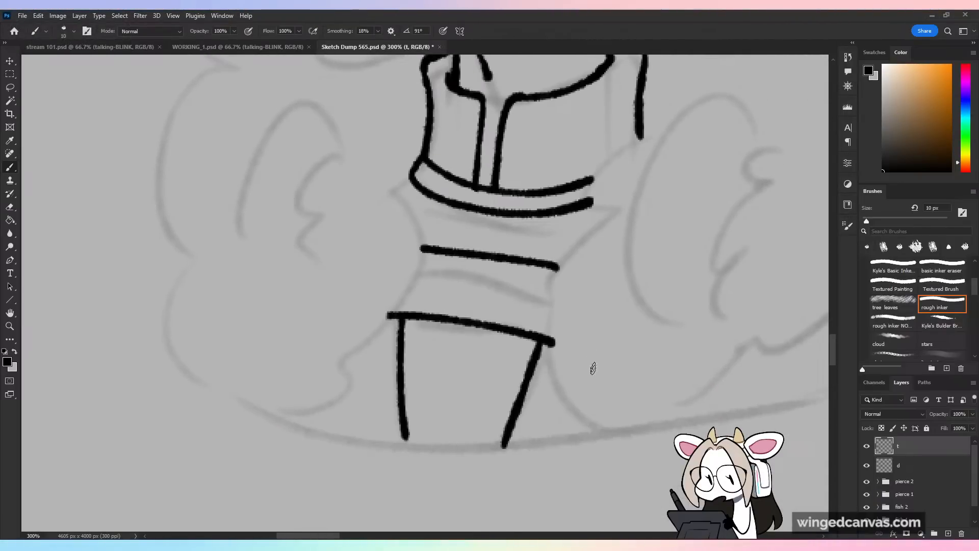
pyautogui.hotkey('ctrl', 'z')
pyautogui.hotkey('ctrl', 'z')
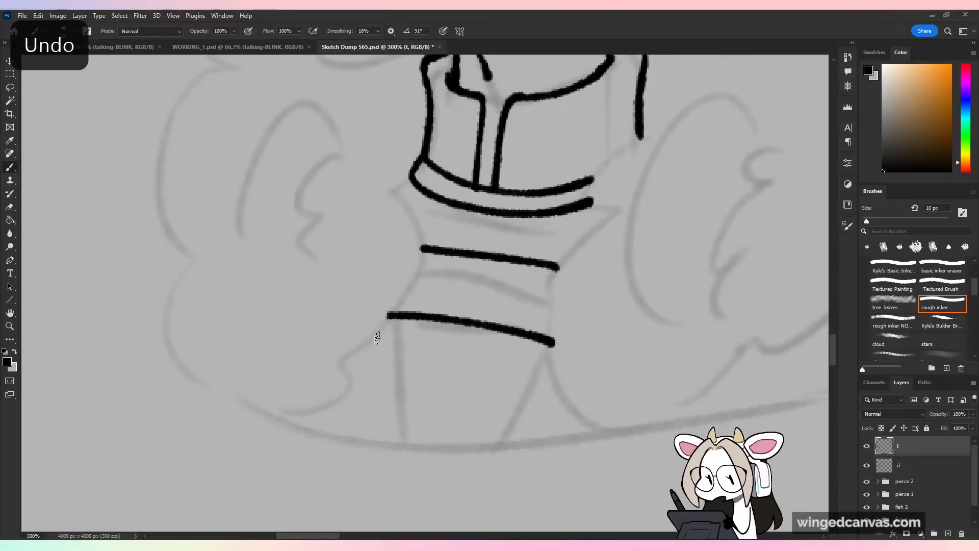
pyautogui.moveTo(376, 331); pyautogui.dragTo(393, 444)
pyautogui.moveTo(551, 371); pyautogui.dragTo(521, 443)
pyautogui.hotkey('ctrl', '-')
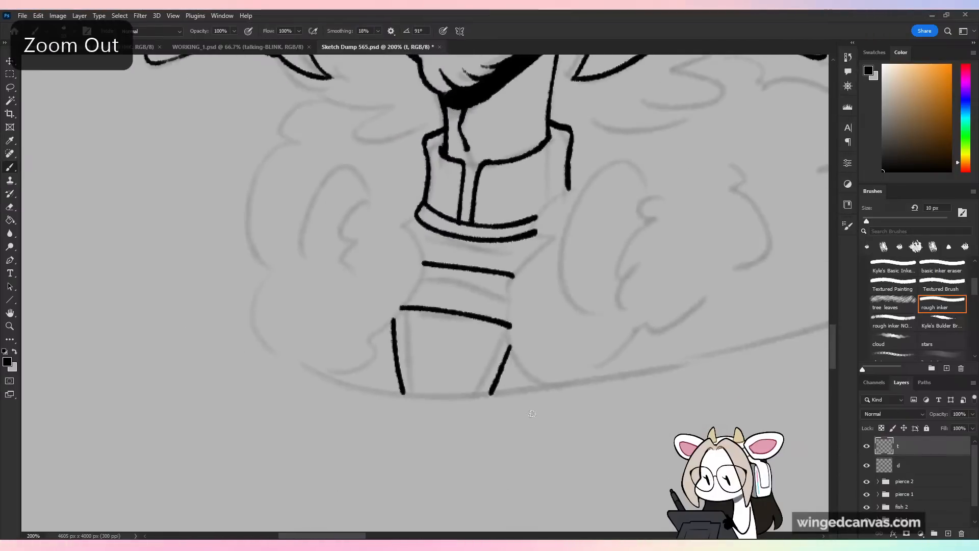
# - Ink the pointed hair tufts behind the neck, from below the left ear to the collar
pyautogui.moveTo(579, 429); pyautogui.dragTo(518, 424)
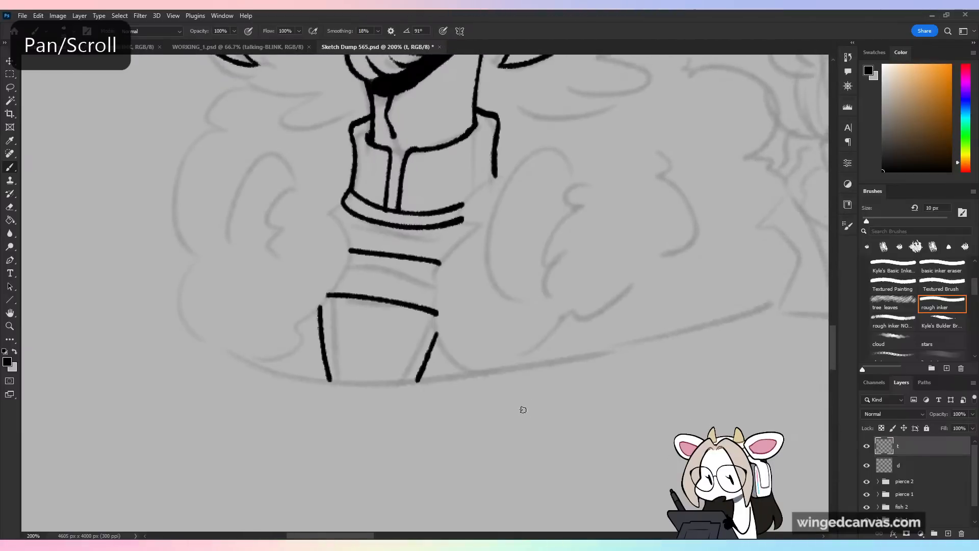
pyautogui.moveTo(498, 281); pyautogui.dragTo(574, 372)
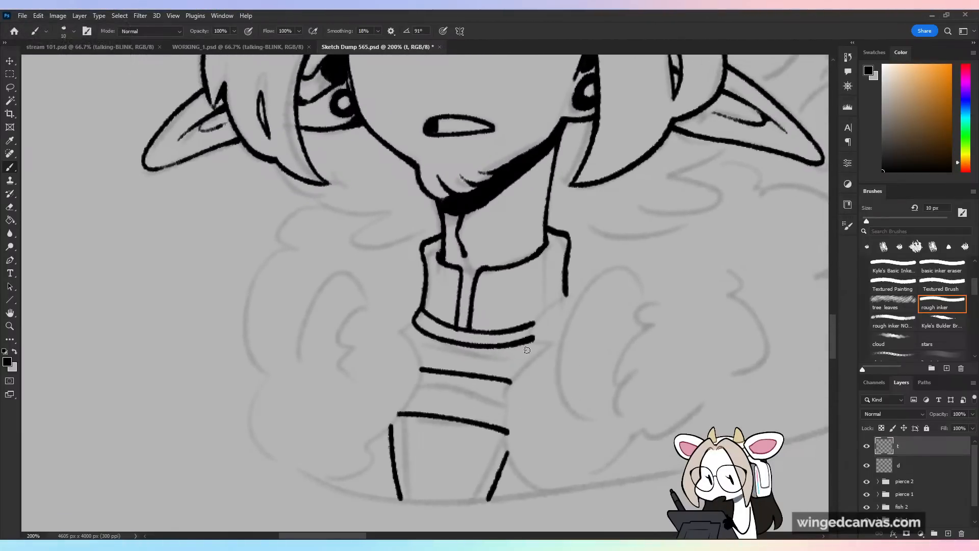
pyautogui.hotkey('ctrl', '+')
pyautogui.hotkey('ctrl', '-')
pyautogui.moveTo(497, 125); pyautogui.dragTo(603, 278)
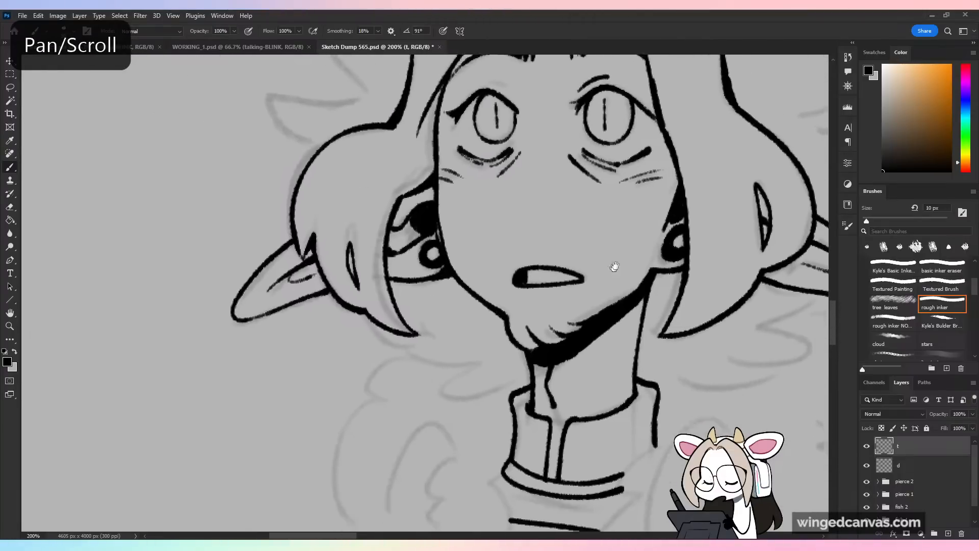
pyautogui.hotkey('ctrl', '+')
pyautogui.moveTo(422, 225); pyautogui.dragTo(474, 270)
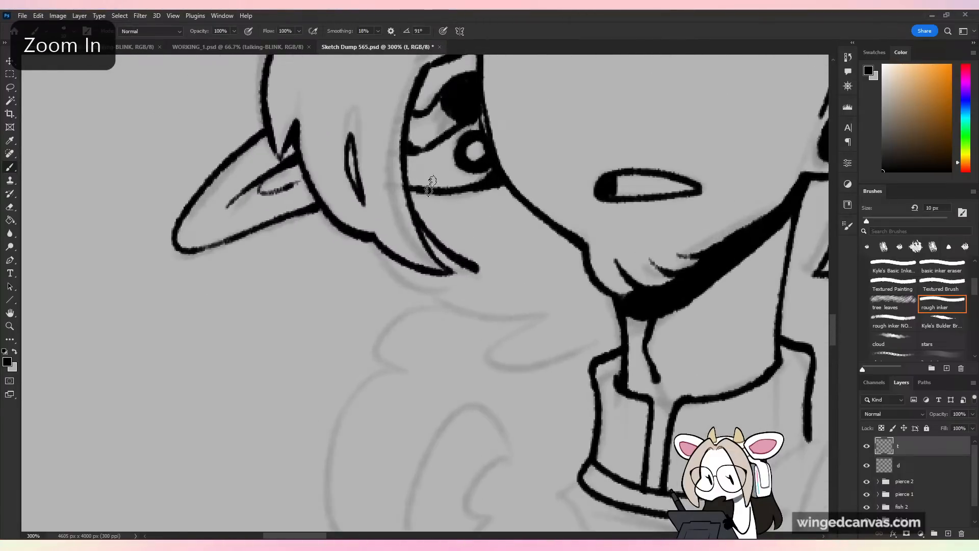
pyautogui.hotkey('ctrl', 'z')
pyautogui.moveTo(398, 257)
pyautogui.mouseDown()
pyautogui.moveTo(433, 291)
pyautogui.moveTo(337, 312)
pyautogui.moveTo(490, 339)
pyautogui.mouseUp()
pyautogui.hotkey('ctrl', 'z')
pyautogui.moveTo(433, 290)
pyautogui.mouseDown()
pyautogui.moveTo(337, 308)
pyautogui.moveTo(423, 351)
pyautogui.moveTo(522, 321)
pyautogui.moveTo(479, 380)
pyautogui.moveTo(560, 365)
pyautogui.moveTo(622, 324)
pyautogui.moveTo(598, 353)
pyautogui.mouseUp()
# - Ink the matching pointed hair tufts from the neck's right side up to the right ear's lower edge
pyautogui.hotkey('ctrl', '-')
pyautogui.moveTo(634, 419); pyautogui.dragTo(403, 428)
pyautogui.hotkey('ctrl', '+')
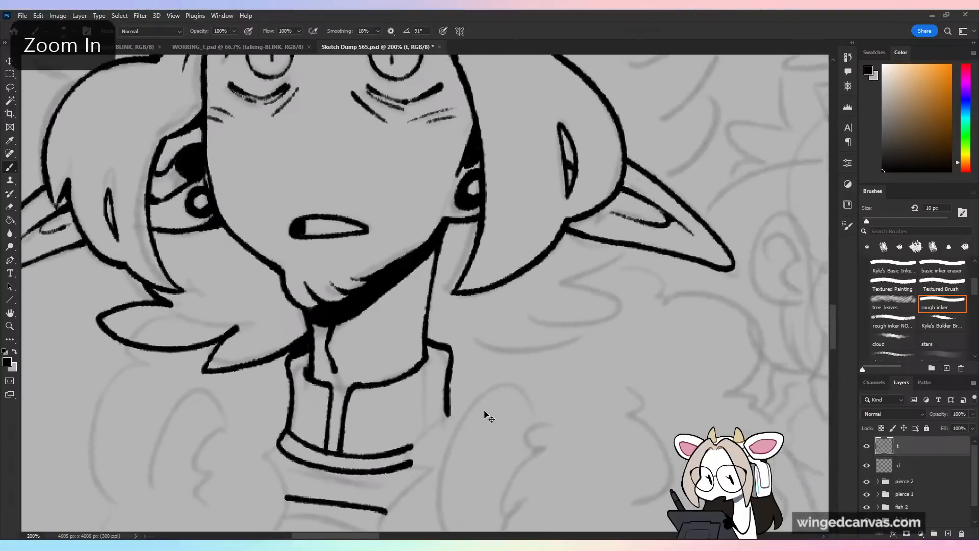
pyautogui.moveTo(431, 327)
pyautogui.mouseDown()
pyautogui.moveTo(611, 379)
pyautogui.moveTo(633, 354)
pyautogui.moveTo(639, 370)
pyautogui.moveTo(595, 328)
pyautogui.moveTo(712, 312)
pyautogui.moveTo(662, 250)
pyautogui.moveTo(681, 230)
pyautogui.mouseUp()
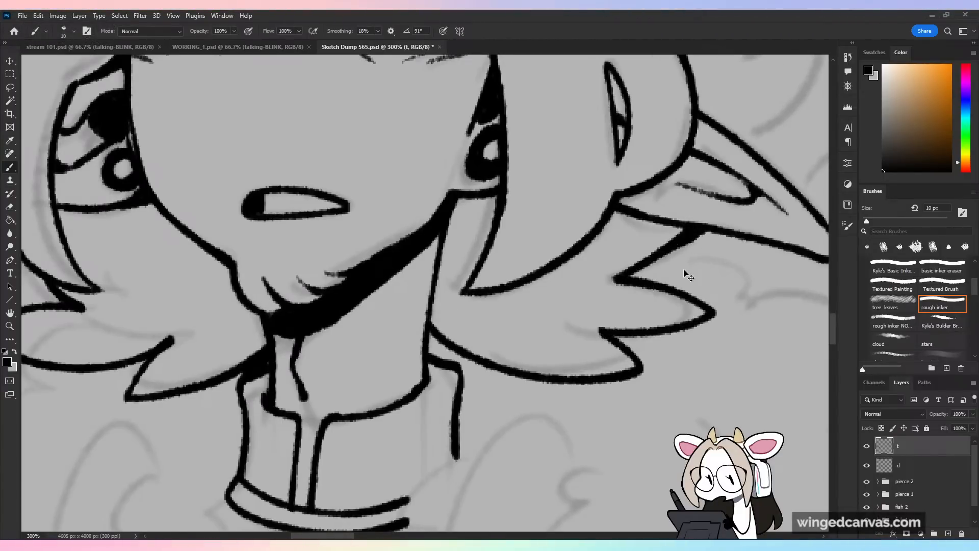
# - Check the inked hair tufts and collar from a zoomed-out view and save the document
pyautogui.hotkey('ctrl', '-')
pyautogui.hotkey('ctrl', '-')
pyautogui.hotkey('ctrl', '-')
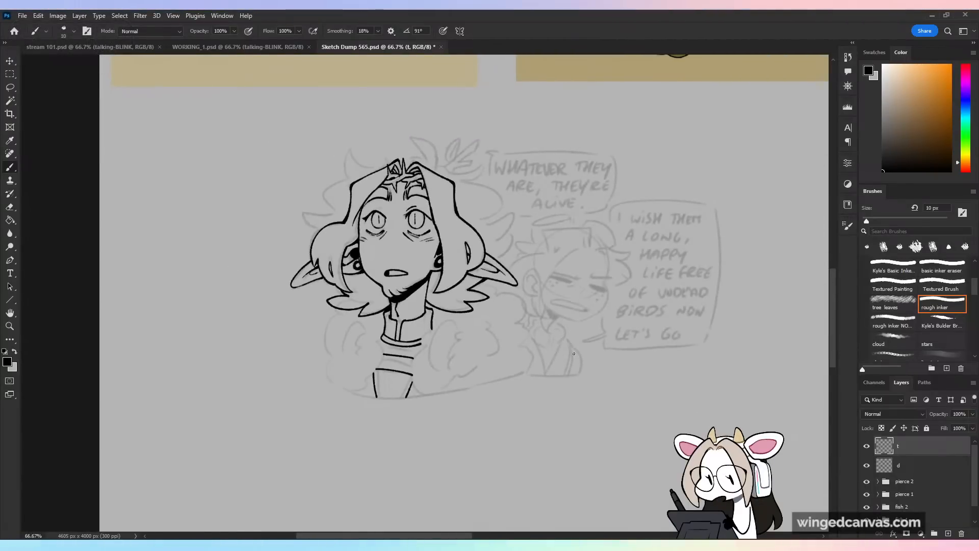
pyautogui.hotkey('ctrl', '+')
pyautogui.hotkey('ctrl', '+')
pyautogui.moveTo(293, 298); pyautogui.dragTo(493, 243)
pyautogui.hotkey('ctrl', '+')
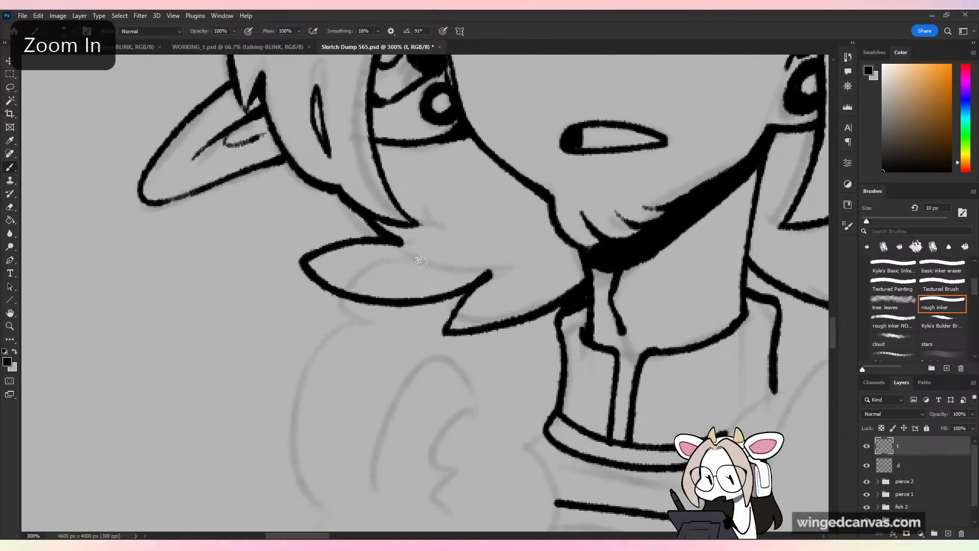
pyautogui.hotkey('ctrl', '-')
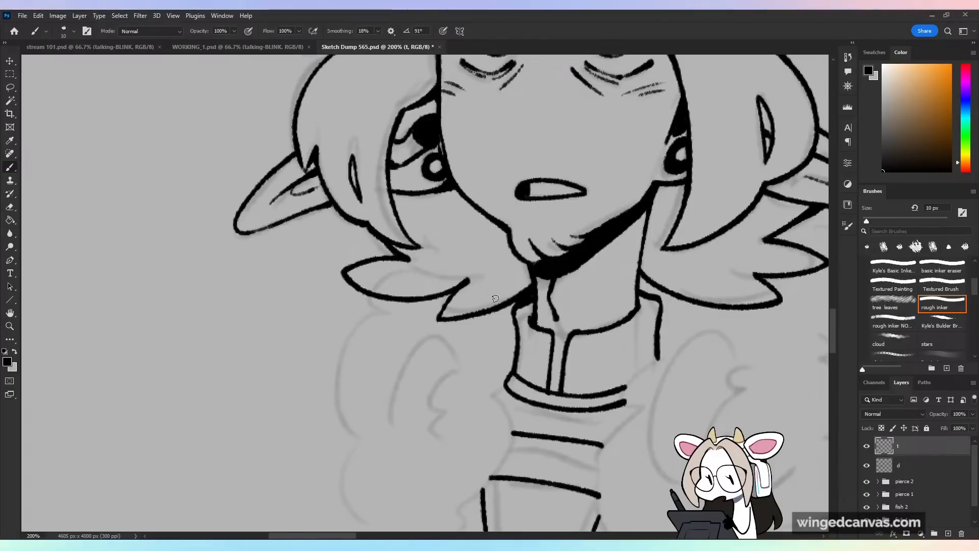
pyautogui.hotkey('ctrl', 's')
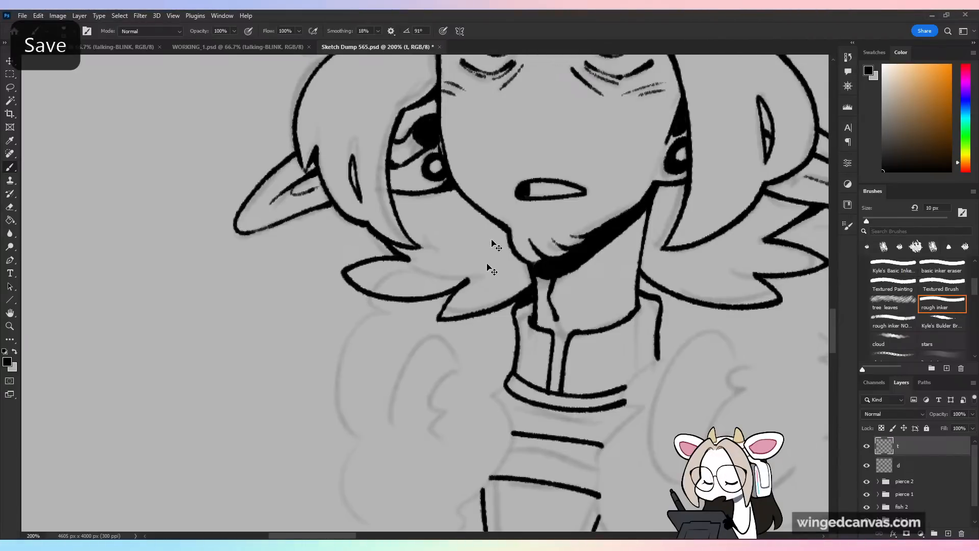
# - Ink the outer hair's wavy pointed tufts on the left side, from the crown down to the side hair lock
pyautogui.hotkey('ctrl', '-')
pyautogui.moveTo(504, 207); pyautogui.dragTo(464, 360)
pyautogui.hotkey('ctrl', '+')
pyautogui.hotkey('ctrl', '+')
pyautogui.moveTo(489, 174); pyautogui.dragTo(527, 245)
pyautogui.moveTo(494, 204)
pyautogui.mouseDown()
pyautogui.moveTo(508, 235)
pyautogui.moveTo(360, 149)
pyautogui.moveTo(334, 197)
pyautogui.moveTo(352, 277)
pyautogui.moveTo(234, 383)
pyautogui.moveTo(311, 412)
pyautogui.mouseUp()
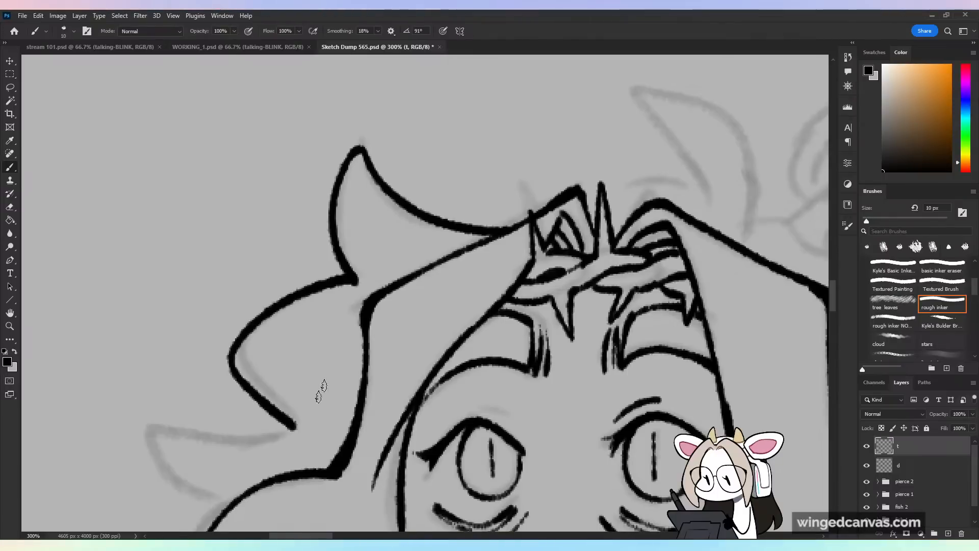
pyautogui.hotkey('ctrl', 'z')
pyautogui.moveTo(356, 278)
pyautogui.mouseDown()
pyautogui.moveTo(243, 361)
pyautogui.moveTo(285, 418)
pyautogui.moveTo(354, 316)
pyautogui.moveTo(433, 329)
pyautogui.moveTo(328, 334)
pyautogui.moveTo(365, 425)
pyautogui.mouseUp()
pyautogui.hotkey('ctrl', 'z')
pyautogui.moveTo(336, 341)
pyautogui.mouseDown()
pyautogui.moveTo(302, 354)
pyautogui.moveTo(357, 436)
pyautogui.moveTo(345, 458)
pyautogui.mouseUp()
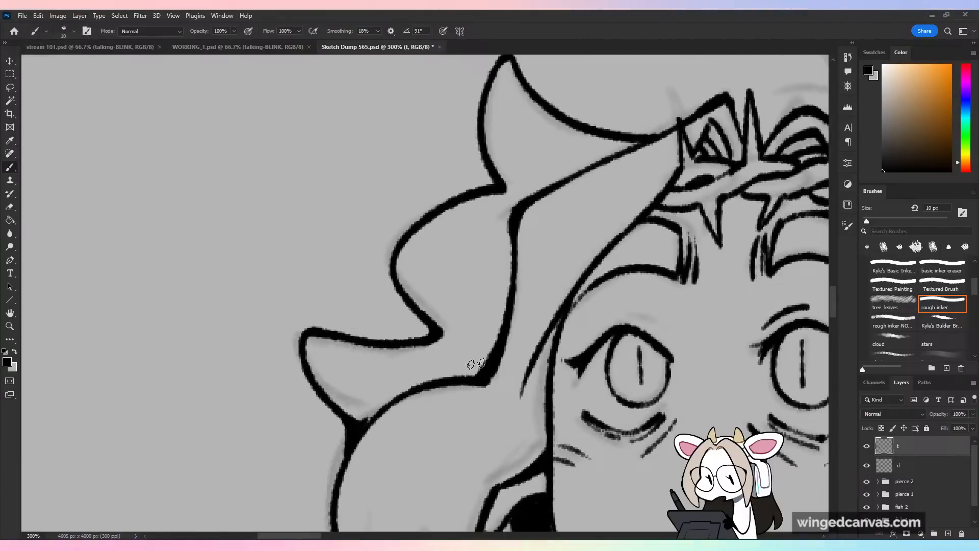
pyautogui.hotkey('ctrl', 'z')
# - Ink the curved, pointed hair tuft rising above the crown just right of the parting
pyautogui.hotkey('ctrl', '-')
pyautogui.hotkey('ctrl', '-')
pyautogui.moveTo(668, 414); pyautogui.dragTo(495, 431)
pyautogui.hotkey('ctrl', '+')
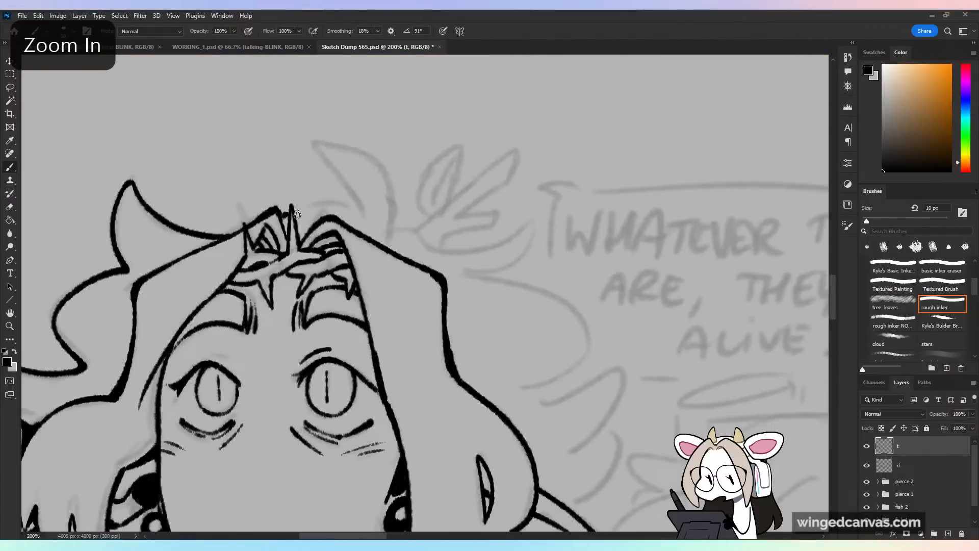
pyautogui.moveTo(295, 210)
pyautogui.mouseDown()
pyautogui.moveTo(353, 208)
pyautogui.moveTo(316, 145)
pyautogui.mouseUp()
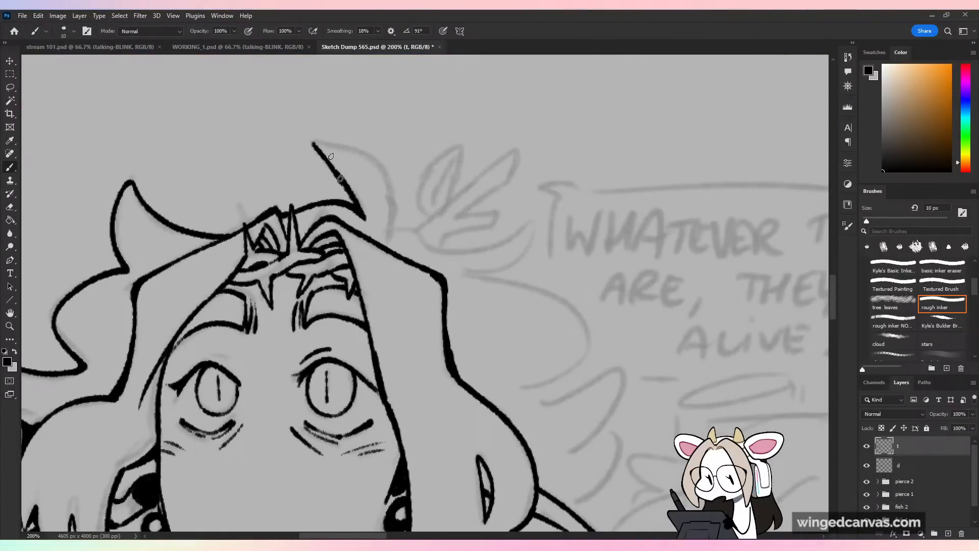
pyautogui.hotkey('ctrl', 'z')
pyautogui.hotkey('ctrl', 'z')
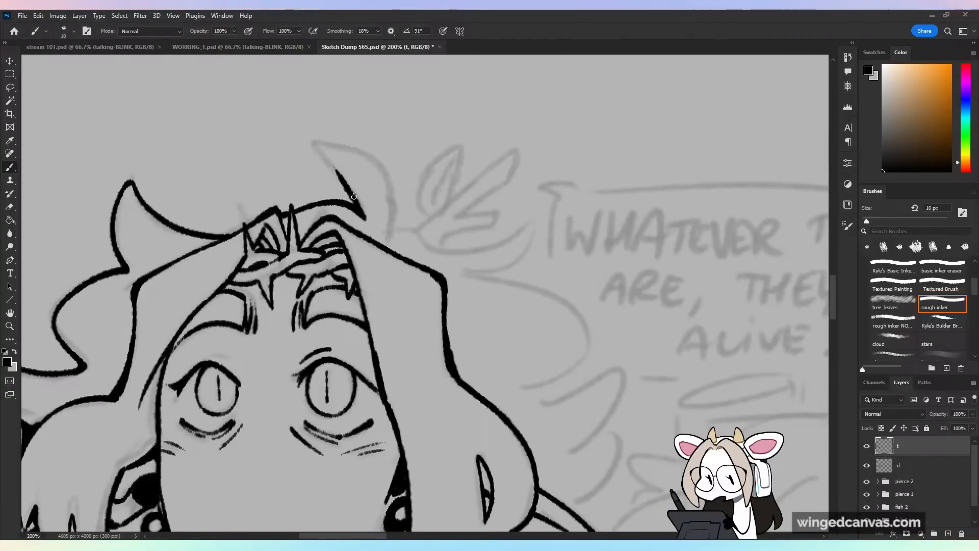
pyautogui.moveTo(313, 142); pyautogui.dragTo(382, 226)
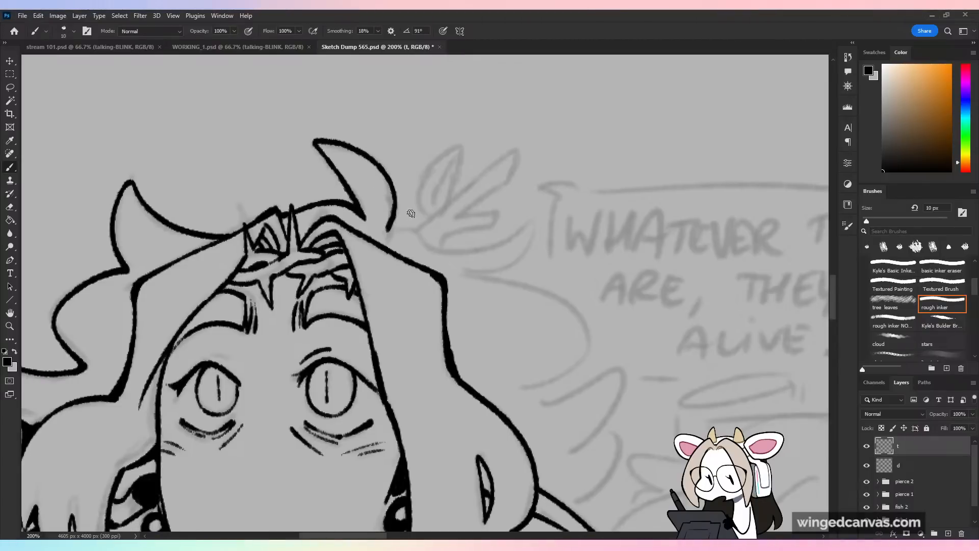
# - Ink the outer hair's wavy pointed tufts on the right side, from the crown tuft down to the ear
pyautogui.moveTo(389, 228)
pyautogui.mouseDown()
pyautogui.moveTo(428, 242)
pyautogui.moveTo(534, 229)
pyautogui.moveTo(510, 282)
pyautogui.moveTo(521, 278)
pyautogui.moveTo(535, 378)
pyautogui.moveTo(615, 371)
pyautogui.moveTo(581, 455)
pyautogui.mouseUp()
pyautogui.moveTo(648, 444); pyautogui.dragTo(646, 284)
pyautogui.hotkey('ctrl', 'z')
pyautogui.moveTo(620, 214); pyautogui.dragTo(573, 306)
pyautogui.moveTo(610, 269)
pyautogui.mouseDown()
pyautogui.moveTo(611, 293)
pyautogui.moveTo(580, 351)
pyautogui.mouseUp()
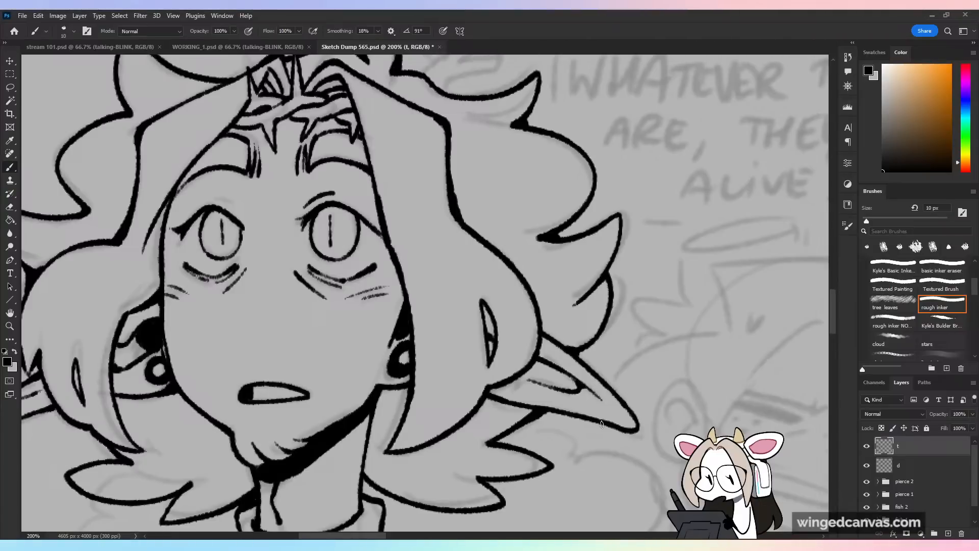
# - Check the whole head's outer hair inking from a zoomed-out view and save the document
pyautogui.click(942, 285)
pyautogui.hotkey('ctrl', '-')
pyautogui.hotkey('ctrl', '-')
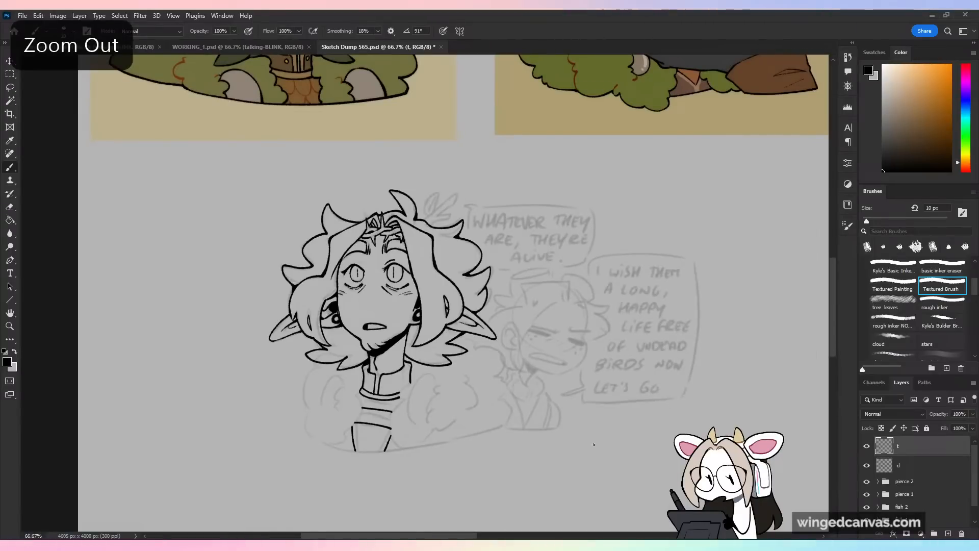
pyautogui.hotkey('ctrl', '+')
pyautogui.hotkey('ctrl', 's')
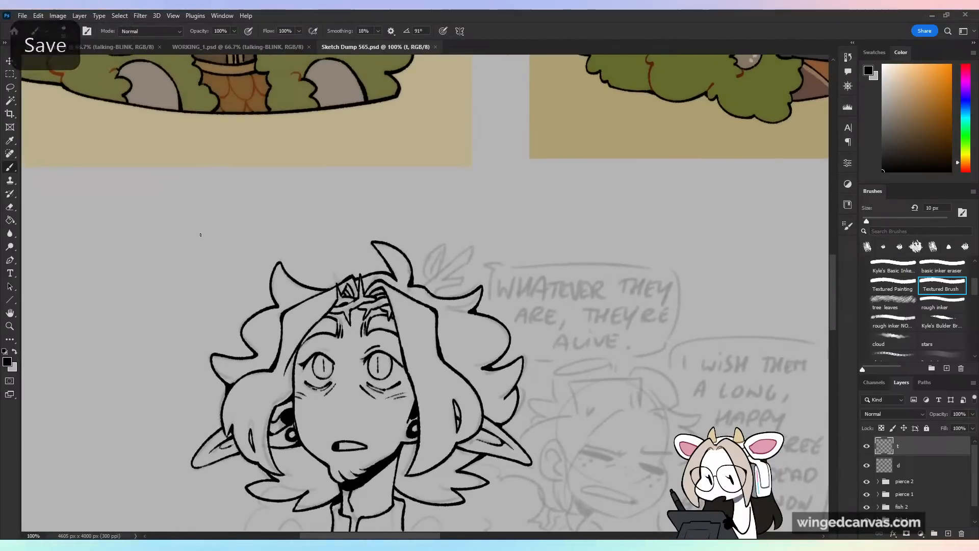
# - Ink the small leafy twig sticking out of the hair to the right of the crown tuft and save the document
pyautogui.hotkey('ctrl', '+')
pyautogui.moveTo(429, 284)
pyautogui.mouseDown()
pyautogui.moveTo(510, 198)
pyautogui.moveTo(499, 227)
pyautogui.moveTo(457, 262)
pyautogui.moveTo(501, 256)
pyautogui.moveTo(492, 277)
pyautogui.moveTo(443, 279)
pyautogui.moveTo(451, 196)
pyautogui.moveTo(453, 241)
pyautogui.moveTo(443, 261)
pyautogui.moveTo(446, 216)
pyautogui.mouseUp()
pyautogui.hotkey('ctrl', '-')
pyautogui.hotkey('ctrl', '-')
pyautogui.hotkey('ctrl', '-')
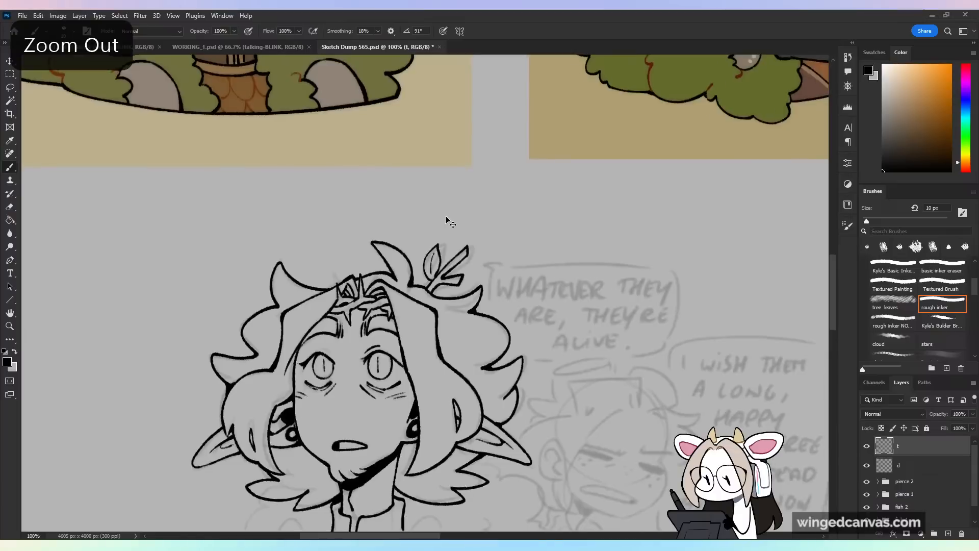
pyautogui.hotkey('ctrl', 's')
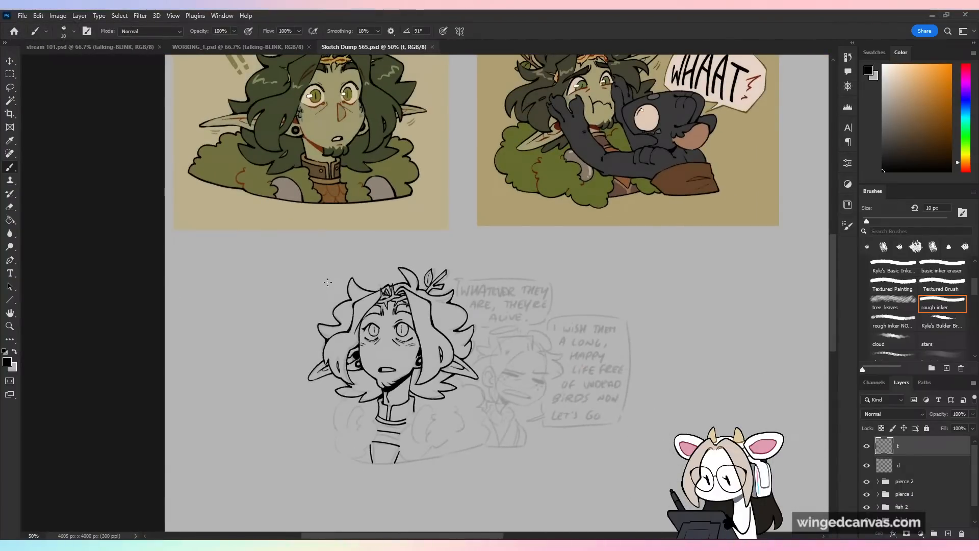
pyautogui.hotkey('ctrl', 's')
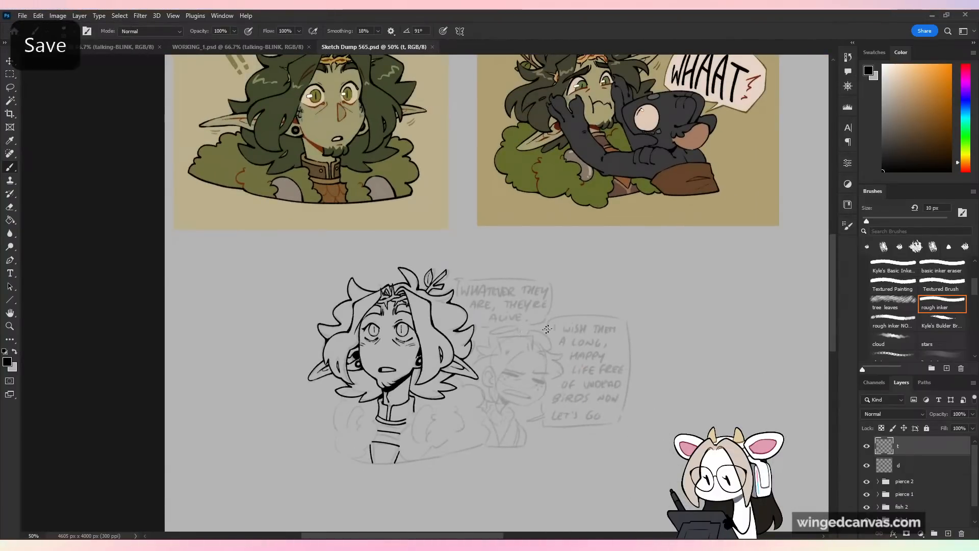
# - Ink the first short curve of the fur collar just below the left hair tufts and save the document
pyautogui.moveTo(582, 409); pyautogui.dragTo(579, 332)
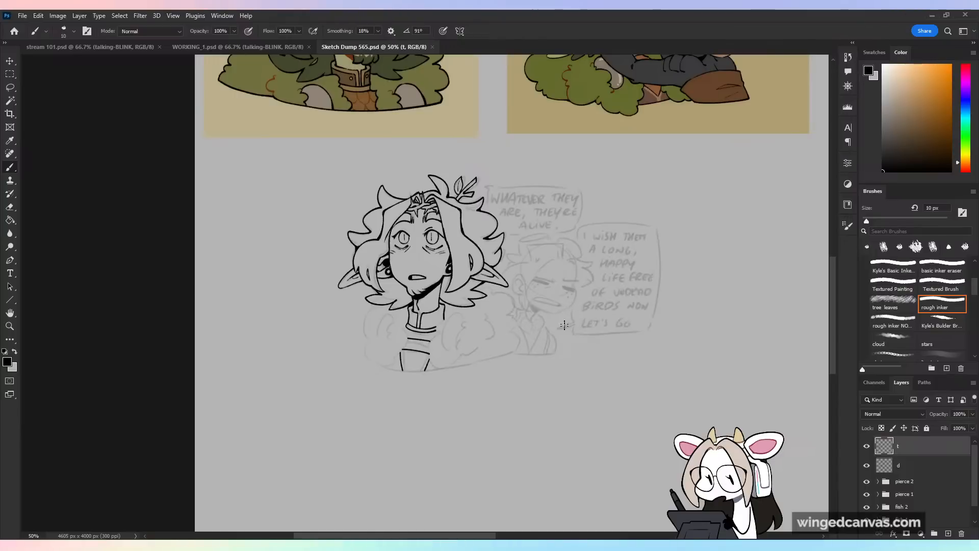
pyautogui.hotkey('ctrl', '+')
pyautogui.hotkey('ctrl', '+')
pyautogui.moveTo(538, 390); pyautogui.dragTo(602, 304)
pyautogui.hotkey('ctrl', '+')
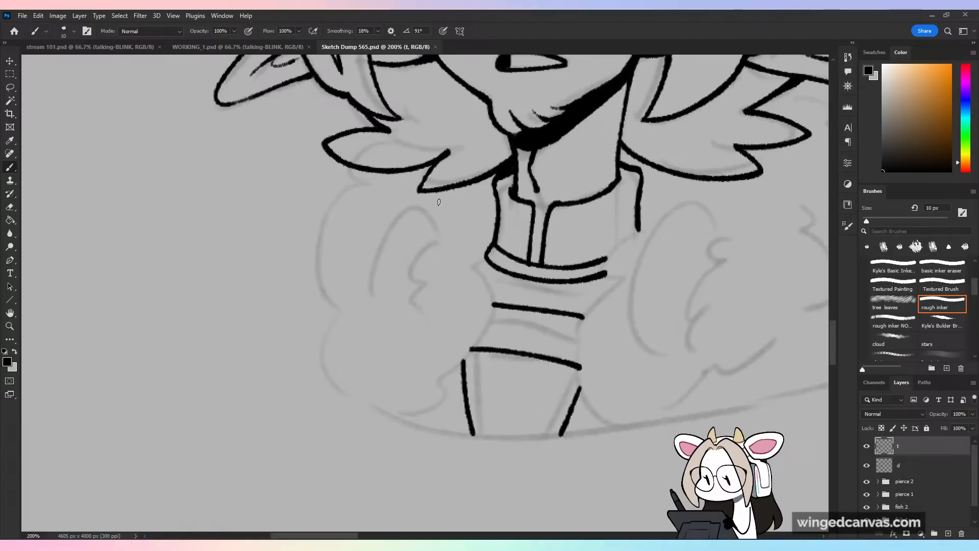
pyautogui.moveTo(349, 166); pyautogui.dragTo(368, 187)
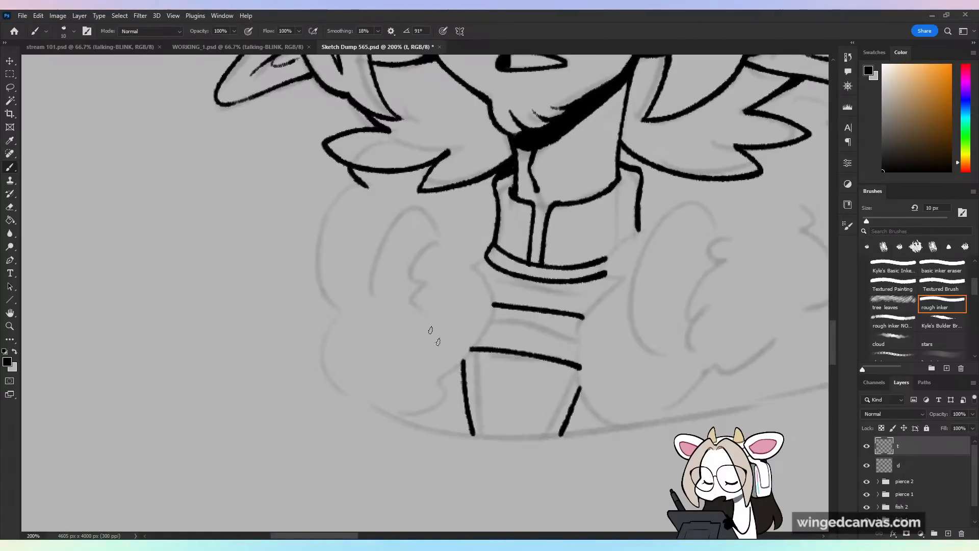
pyautogui.hotkey('ctrl', '-')
pyautogui.hotkey('ctrl', '-')
pyautogui.hotkey('ctrl', 's')
# - Mark the fur collar of the first coloured portrait above with a small arrow and undo the mark
pyautogui.press('space')
pyautogui.moveTo(735, 185); pyautogui.dragTo(549, 474)
pyautogui.hotkey('ctrl', '-')
pyautogui.press('space')
pyautogui.moveTo(493, 339); pyautogui.dragTo(526, 380)
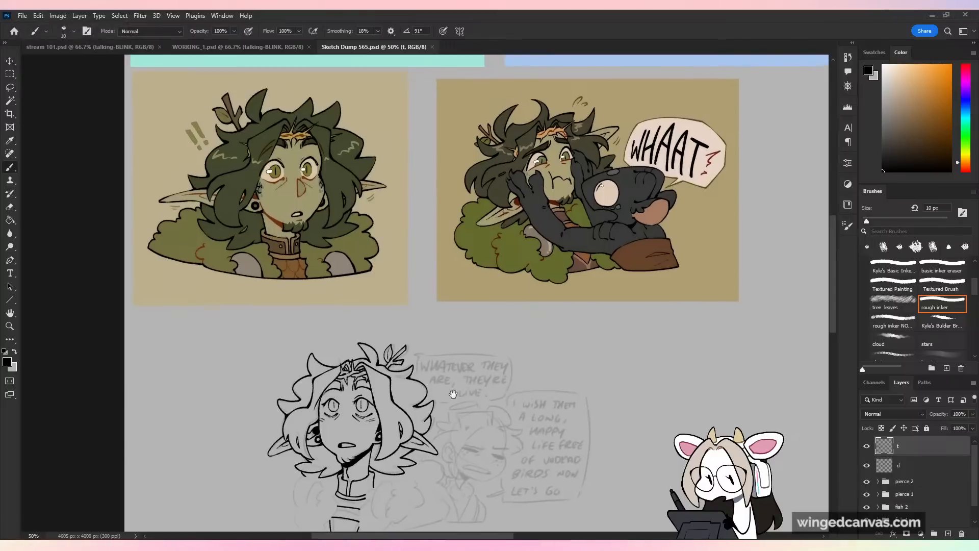
pyautogui.moveTo(443, 384); pyautogui.dragTo(461, 417)
pyautogui.hotkey('ctrl', '+')
pyautogui.moveTo(396, 350); pyautogui.dragTo(380, 318)
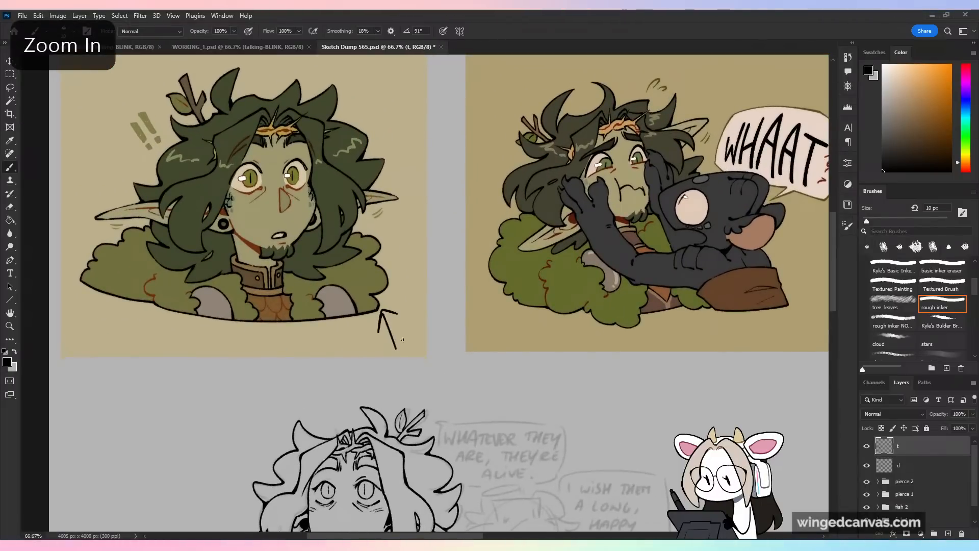
pyautogui.hotkey('ctrl', 'z')
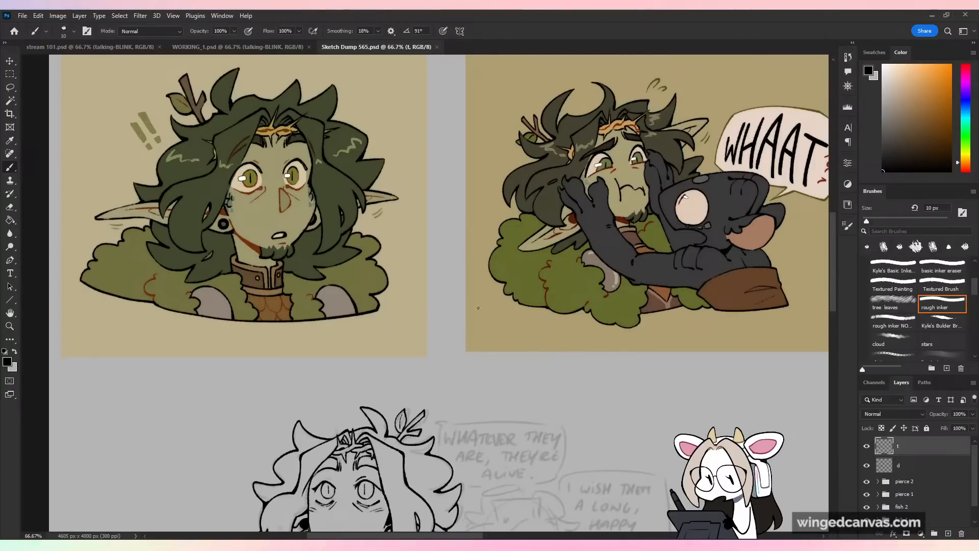
# - Examine the fur collars in the coloured drawings and compare them with the sketched collar below
pyautogui.moveTo(463, 334); pyautogui.dragTo(468, 307)
pyautogui.moveTo(466, 374)
pyautogui.mouseDown()
pyautogui.moveTo(465, 198)
pyautogui.moveTo(463, 393)
pyautogui.mouseUp()
pyautogui.hotkey('ctrl', '+')
pyautogui.hotkey('ctrl', '-')
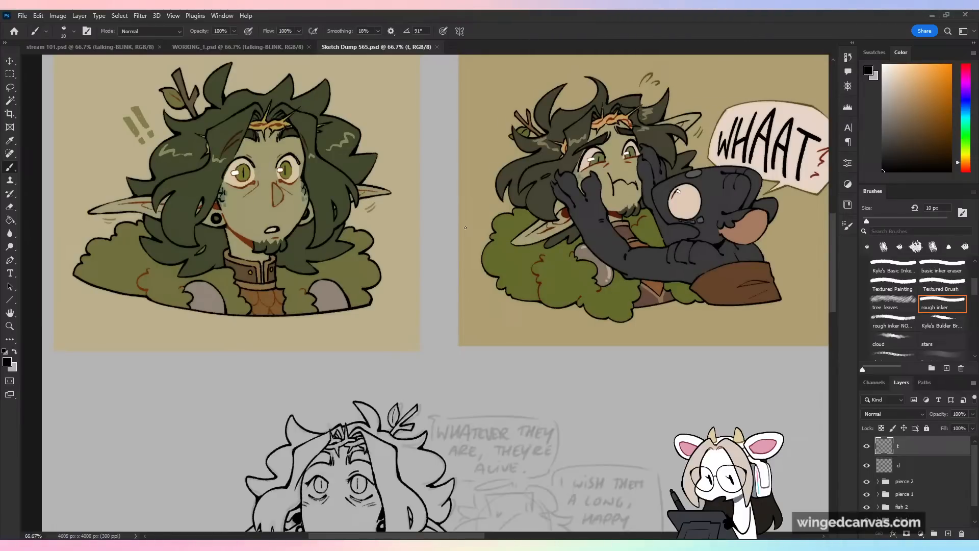
pyautogui.moveTo(485, 400); pyautogui.dragTo(511, 195)
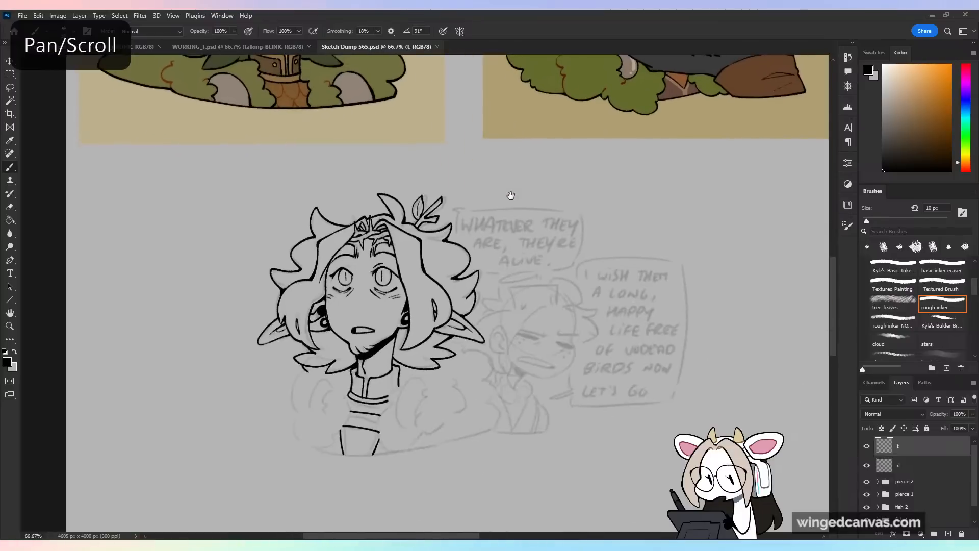
pyautogui.hotkey('ctrl', '+')
pyautogui.moveTo(377, 403); pyautogui.dragTo(432, 350)
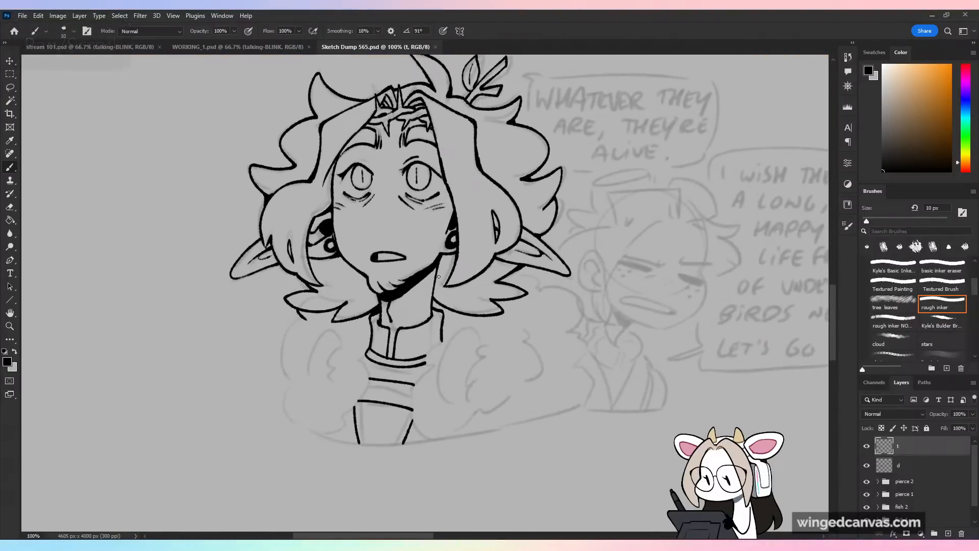
pyautogui.moveTo(646, 265)
pyautogui.mouseDown()
pyautogui.moveTo(525, 357)
pyautogui.moveTo(503, 325)
pyautogui.mouseUp()
pyautogui.moveTo(475, 66); pyautogui.dragTo(415, 146)
pyautogui.moveTo(425, 108); pyautogui.dragTo(465, 127)
pyautogui.hotkey('ctrl', 'z')
pyautogui.moveTo(461, 216); pyautogui.dragTo(505, 202)
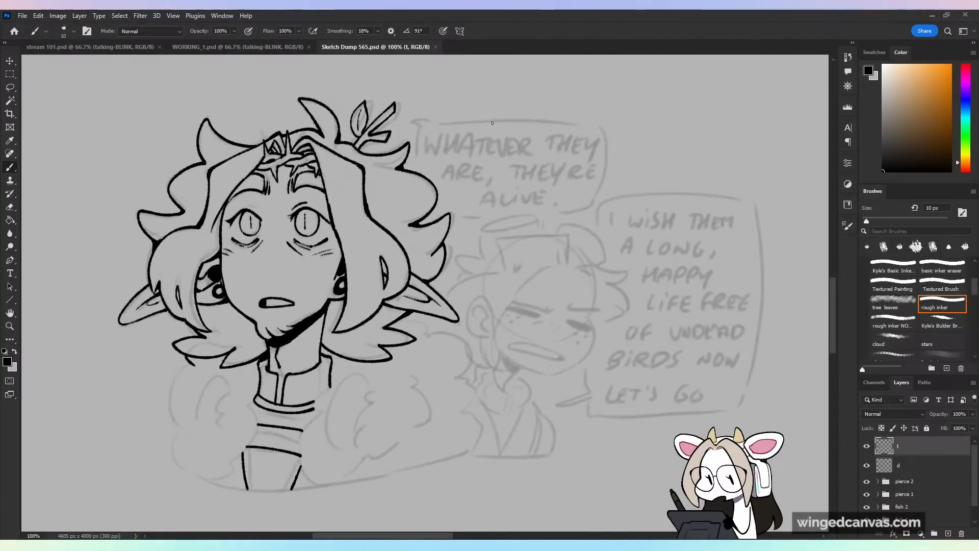
# - Ink the bumpy, cloud-like outline of the left fur collar, from the hair tufts around to the neck collar, undoing stray strokes
pyautogui.moveTo(329, 335); pyautogui.dragTo(516, 228)
pyautogui.hotkey('ctrl', '+')
pyautogui.moveTo(333, 224)
pyautogui.mouseDown()
pyautogui.moveTo(304, 246)
pyautogui.moveTo(297, 396)
pyautogui.moveTo(344, 470)
pyautogui.moveTo(389, 442)
pyautogui.mouseUp()
pyautogui.hotkey('ctrl', 'z')
pyautogui.moveTo(296, 397)
pyautogui.mouseDown()
pyautogui.moveTo(358, 463)
pyautogui.moveTo(411, 410)
pyautogui.mouseUp()
pyautogui.hotkey('ctrl', 'z')
pyautogui.moveTo(296, 397); pyautogui.dragTo(318, 407)
pyautogui.moveTo(316, 448)
pyautogui.mouseDown()
pyautogui.moveTo(401, 432)
pyautogui.moveTo(429, 403)
pyautogui.moveTo(458, 325)
pyautogui.moveTo(461, 336)
pyautogui.mouseUp()
pyautogui.moveTo(442, 304); pyautogui.dragTo(463, 344)
pyautogui.hotkey('ctrl', 'z')
pyautogui.hotkey('ctrl', 'z')
pyautogui.moveTo(442, 305)
pyautogui.mouseDown()
pyautogui.moveTo(461, 338)
pyautogui.moveTo(461, 287)
pyautogui.mouseUp()
pyautogui.hotkey('ctrl', 'z')
pyautogui.hotkey('ctrl', 'z')
pyautogui.hotkey('ctrl', 'z')
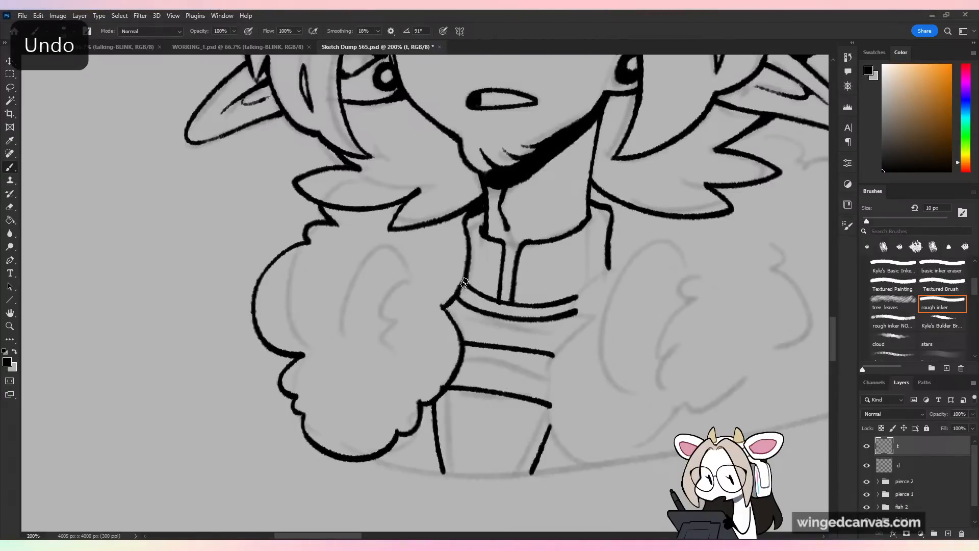
# - Save the document and check the left fur collar's outline against the whole sketch
pyautogui.hotkey('ctrl', '-')
pyautogui.moveTo(520, 271); pyautogui.dragTo(431, 326)
pyautogui.hotkey('ctrl', 's')
pyautogui.moveTo(722, 129); pyautogui.dragTo(684, 207)
pyautogui.hotkey('ctrl', 'z')
pyautogui.moveTo(687, 280); pyautogui.dragTo(645, 275)
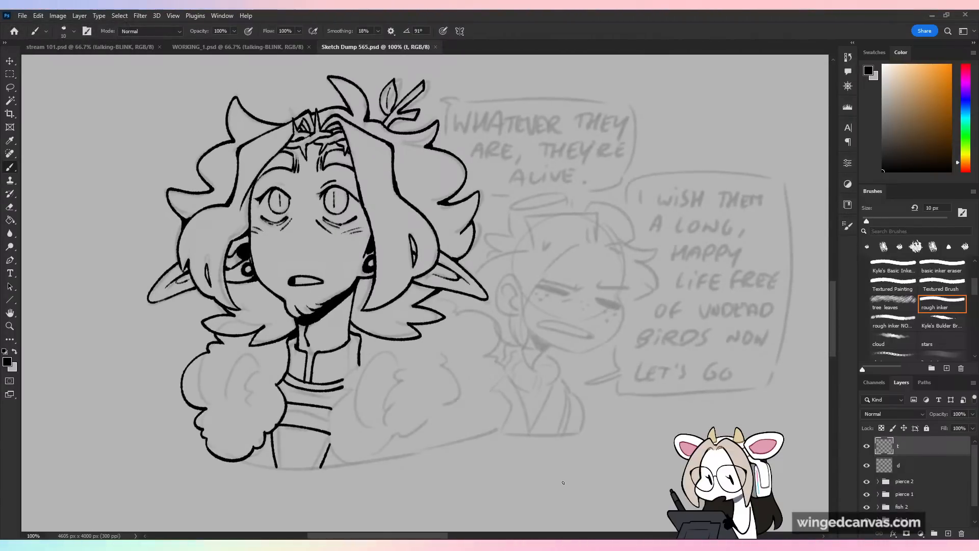
# - Ink the rounded inner lobe with its scalloped edge inside the left fur collar
pyautogui.hotkey('ctrl', '+')
pyautogui.moveTo(373, 400); pyautogui.dragTo(682, 184)
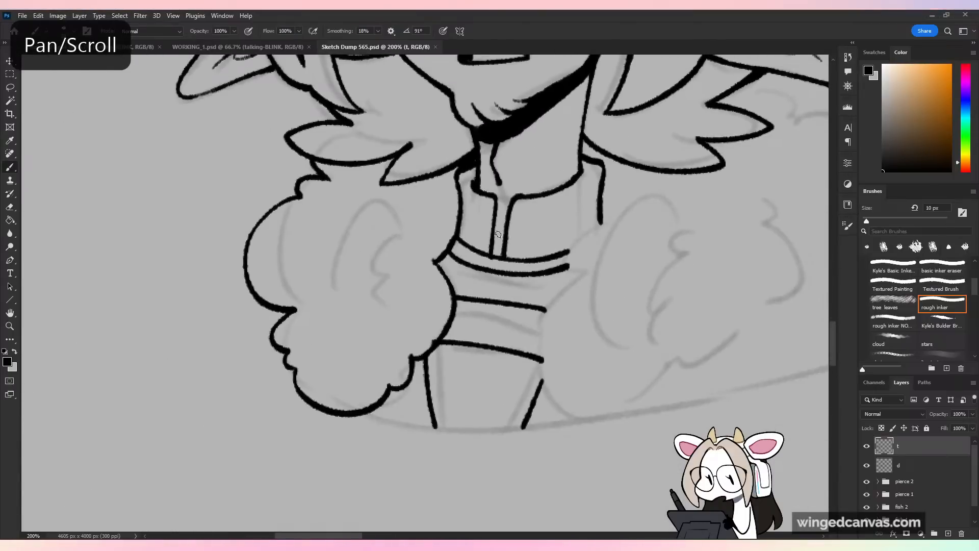
pyautogui.moveTo(397, 219); pyautogui.dragTo(373, 324)
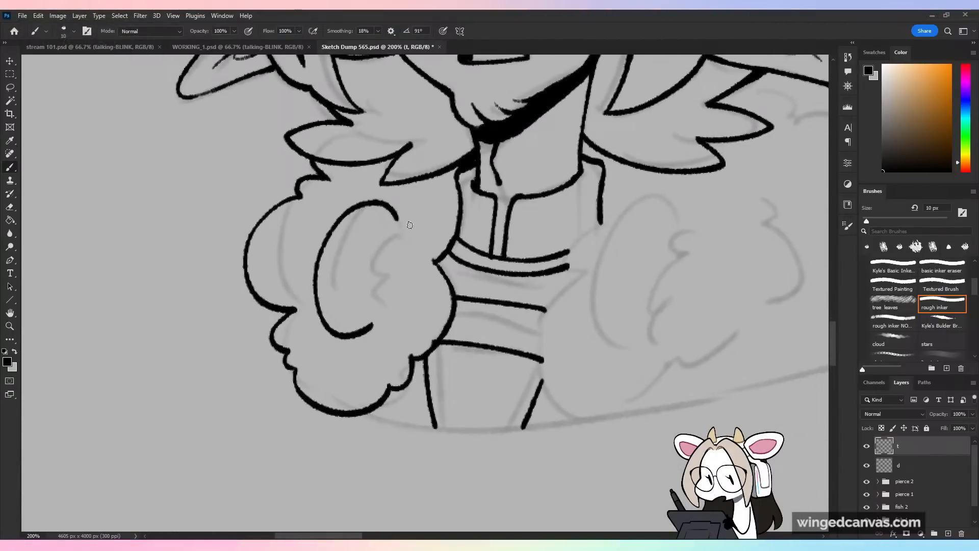
pyautogui.moveTo(398, 213)
pyautogui.mouseDown()
pyautogui.moveTo(404, 234)
pyautogui.moveTo(391, 337)
pyautogui.mouseUp()
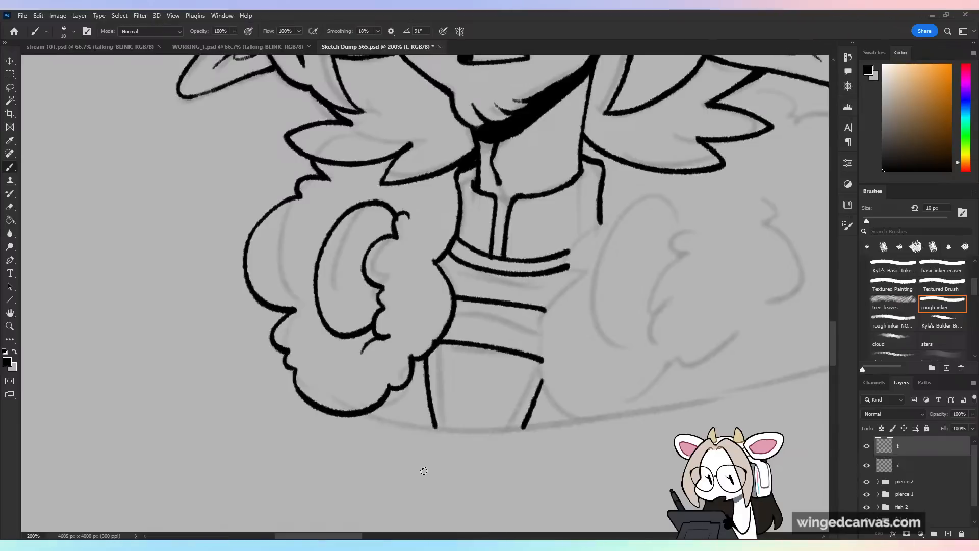
pyautogui.hotkey('ctrl', 'z')
pyautogui.press('e')
pyautogui.moveTo(396, 330); pyautogui.dragTo(380, 349)
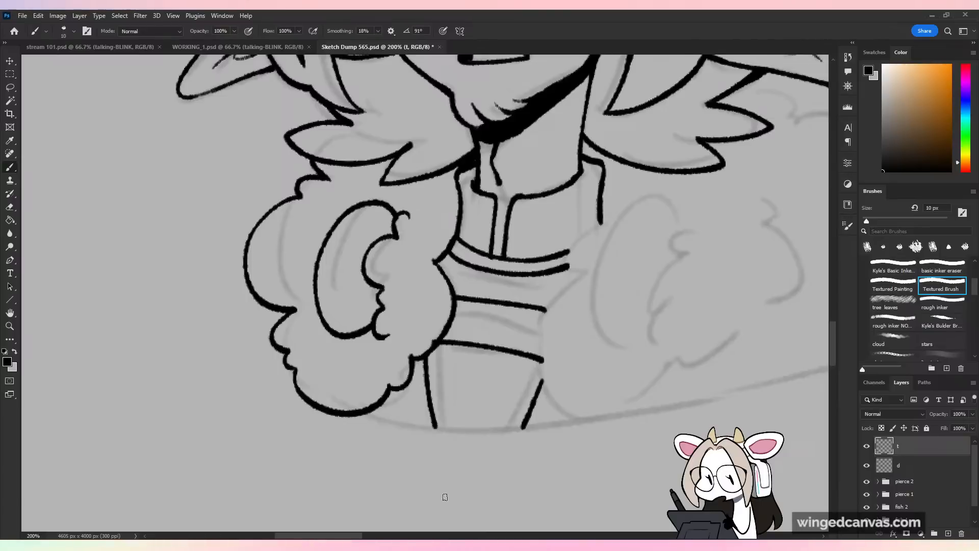
pyautogui.moveTo(295, 305); pyautogui.dragTo(304, 336)
pyautogui.press('.')
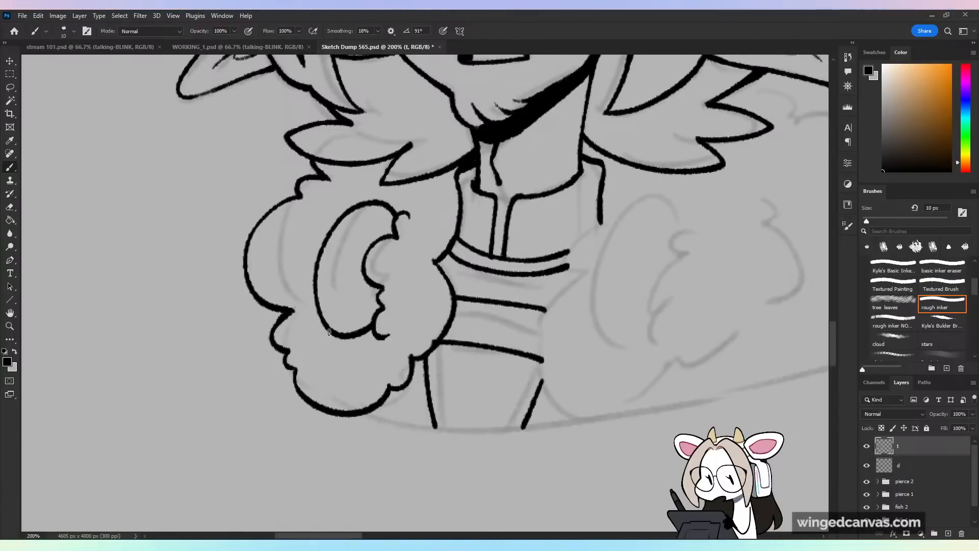
# - Ink the inner trim lines along the neck collar's flaps and a small round button on the right flap
pyautogui.hotkey('ctrl', '-')
pyautogui.moveTo(671, 314); pyautogui.dragTo(527, 435)
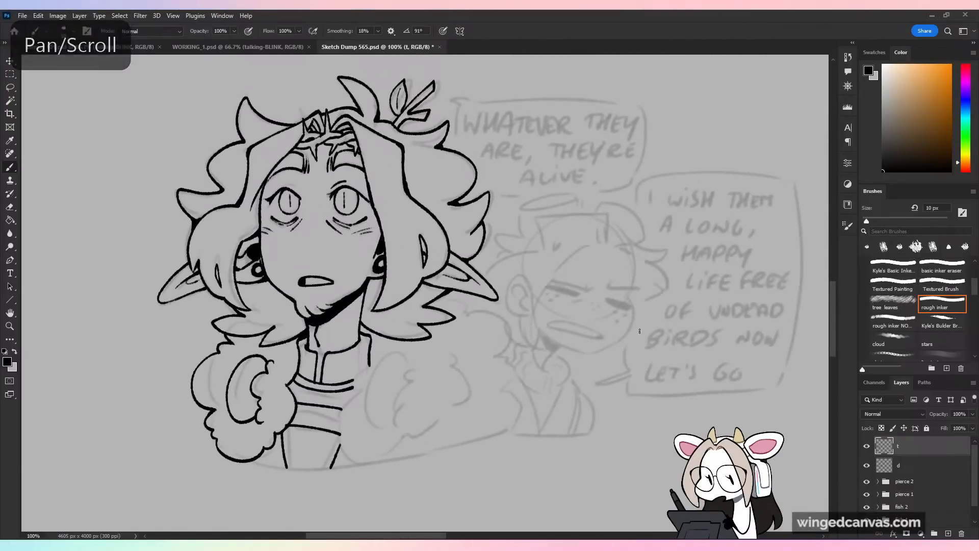
pyautogui.moveTo(490, 498); pyautogui.dragTo(385, 283)
pyautogui.hotkey('ctrl', '+')
pyautogui.moveTo(336, 349)
pyautogui.mouseDown()
pyautogui.moveTo(350, 302)
pyautogui.moveTo(419, 275)
pyautogui.mouseUp()
pyautogui.hotkey('ctrl', 'z')
pyautogui.moveTo(333, 347)
pyautogui.mouseDown()
pyautogui.moveTo(341, 303)
pyautogui.moveTo(390, 289)
pyautogui.moveTo(419, 255)
pyautogui.mouseUp()
pyautogui.moveTo(280, 286)
pyautogui.mouseDown()
pyautogui.moveTo(297, 301)
pyautogui.moveTo(302, 341)
pyautogui.mouseUp()
pyautogui.hotkey('ctrl', 'z')
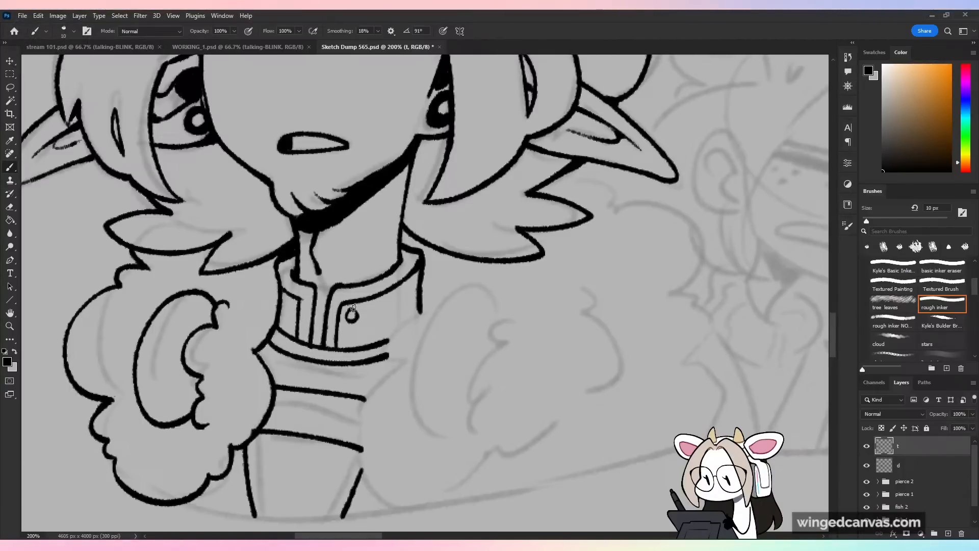
# - Hide and reshow the ink layer t to compare the inks with the sketch, and save the document
pyautogui.hotkey('ctrl', '-')
pyautogui.hotkey('ctrl', '-')
pyautogui.hotkey('ctrl', '-')
pyautogui.hotkey('ctrl', 's')
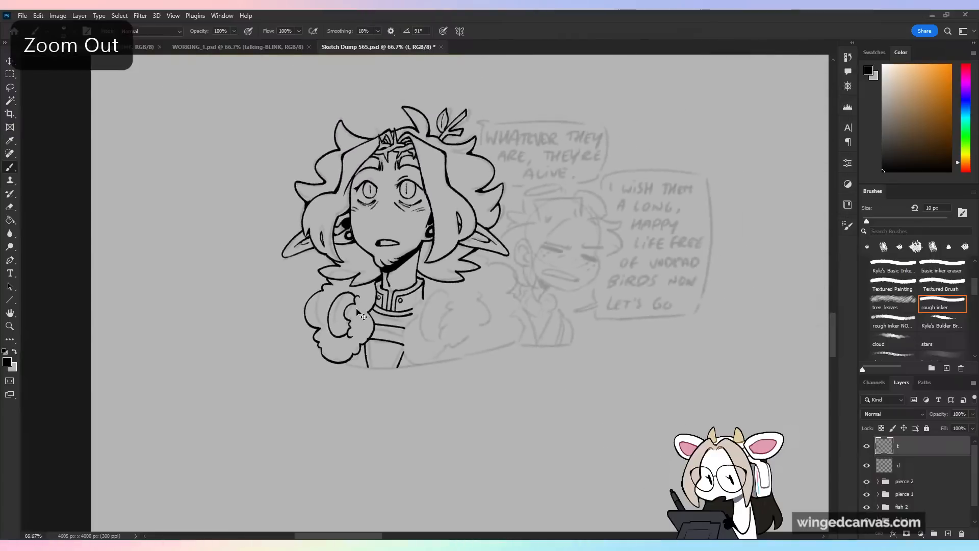
pyautogui.hotkey('ctrl', '+')
pyautogui.moveTo(573, 271)
pyautogui.mouseDown()
pyautogui.moveTo(519, 321)
pyautogui.moveTo(503, 352)
pyautogui.mouseUp()
pyautogui.click(866, 446)
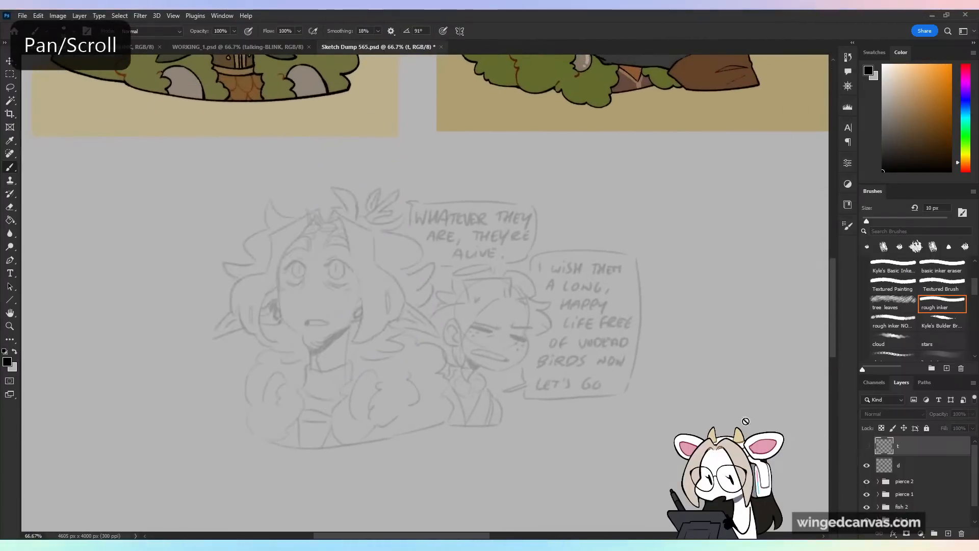
pyautogui.click(867, 446)
pyautogui.hotkey('ctrl', 's')
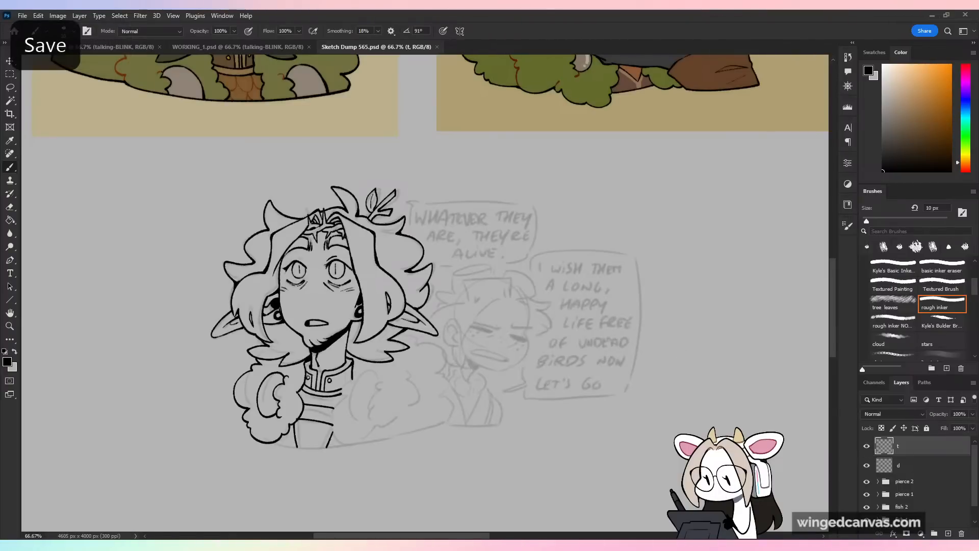
# - Look over the recent files on the home screen and return to the sketch document
pyautogui.click(15, 32)
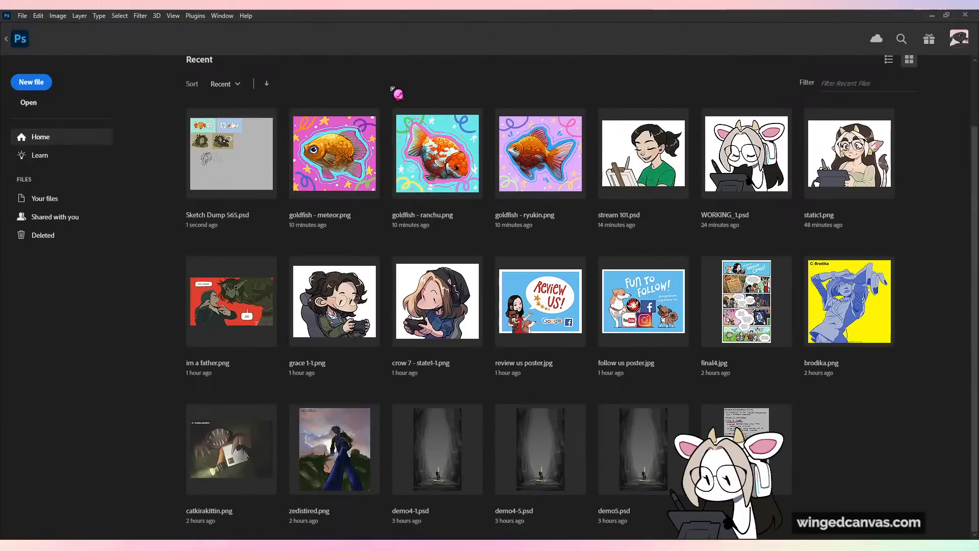
pyautogui.scroll(2, 395, 154)
pyautogui.click(16, 42)
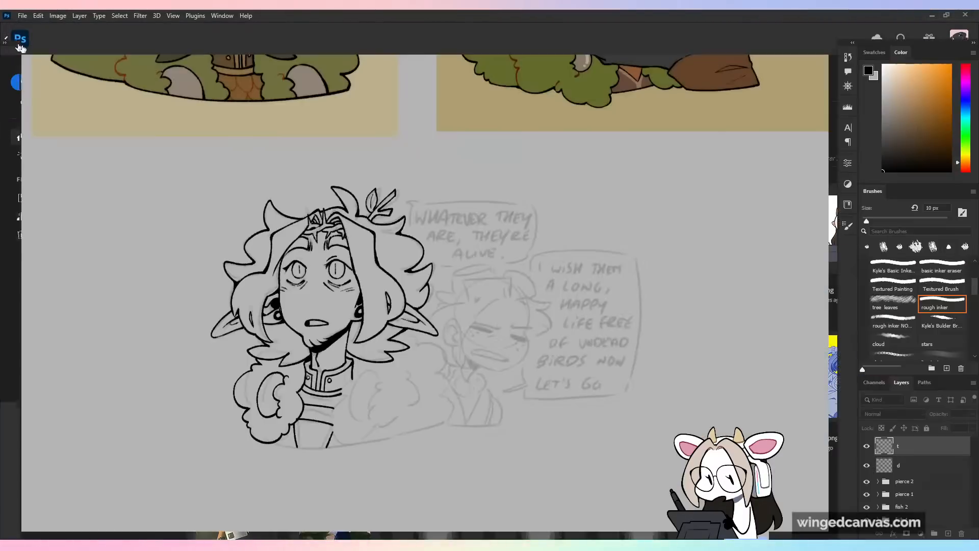
# - View the portrait and the neighbouring sketched character up close and save the sketch document
pyautogui.hotkey('ctrl', '+')
pyautogui.moveTo(547, 294); pyautogui.dragTo(626, 165)
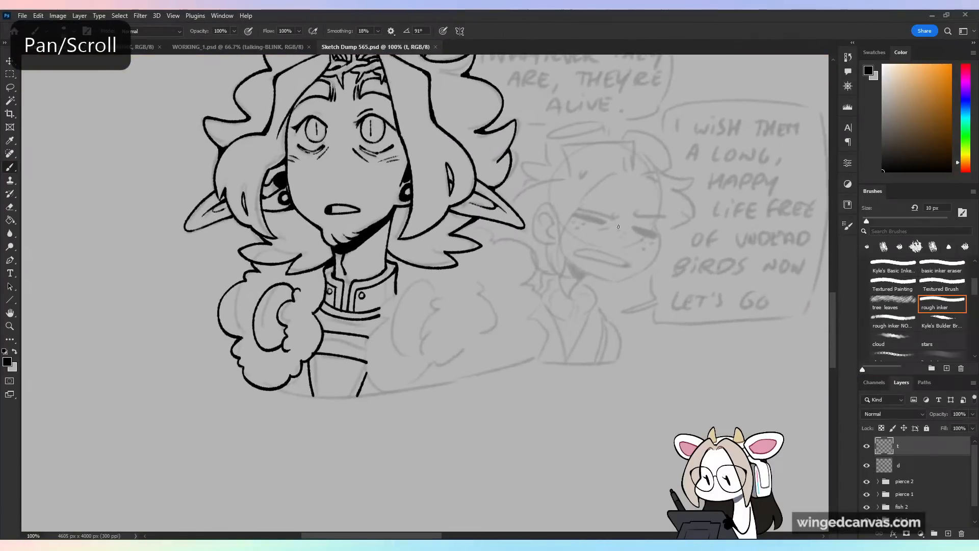
pyautogui.hotkey('ctrl', '+')
pyautogui.hotkey('ctrl', 's')
pyautogui.hotkey('ctrl', '-')
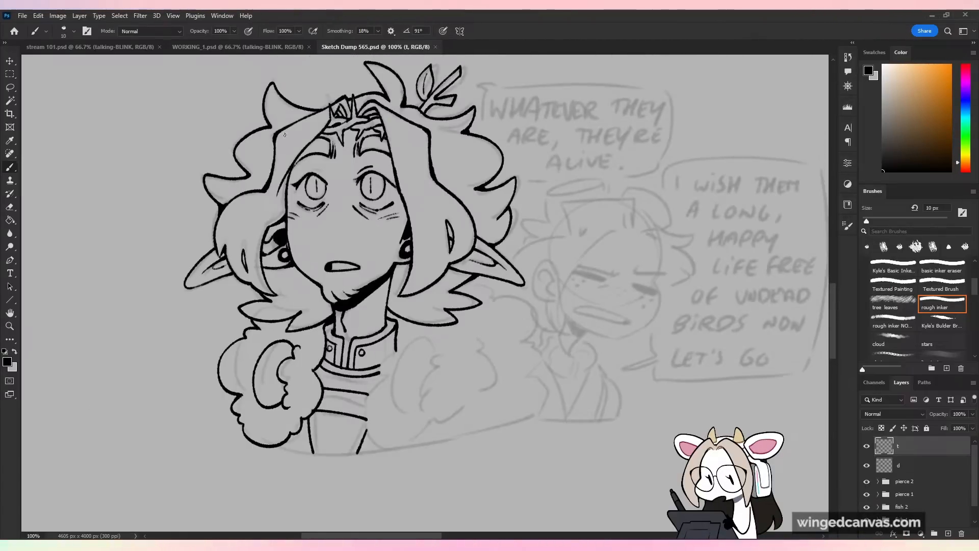
# - Look over the open avatar documents WORKING_1.psd and stream 101.psd, ending on WORKING_1.psd
pyautogui.click(286, 46)
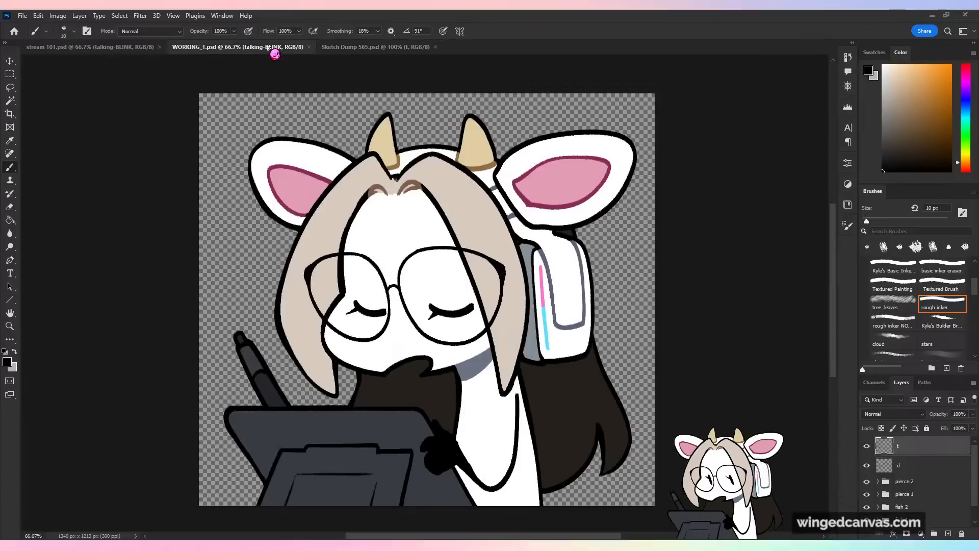
pyautogui.click(359, 49)
pyautogui.click(96, 46)
pyautogui.click(215, 51)
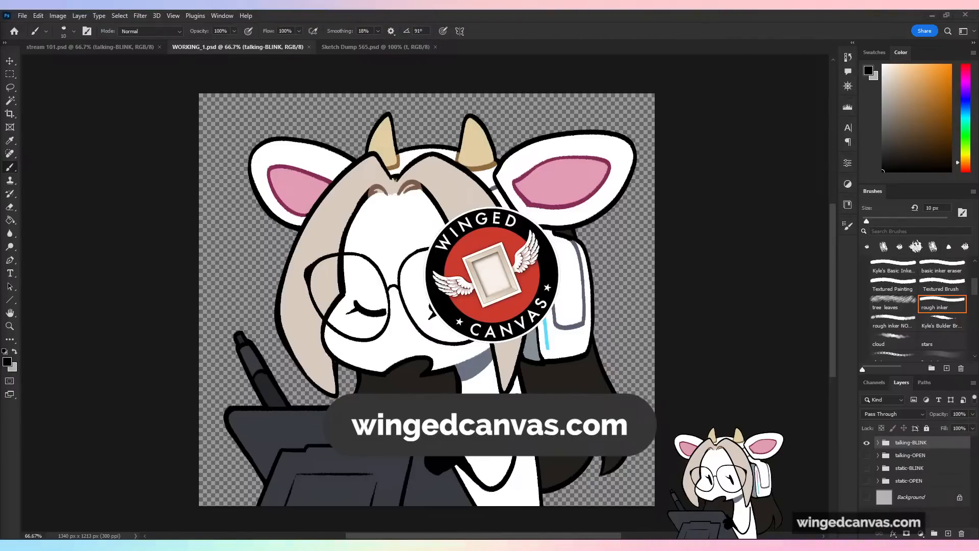
# - In stream 101.psd, hide the talking-BLINK group, show the silent-OPEN group and save the document
pyautogui.click(120, 51)
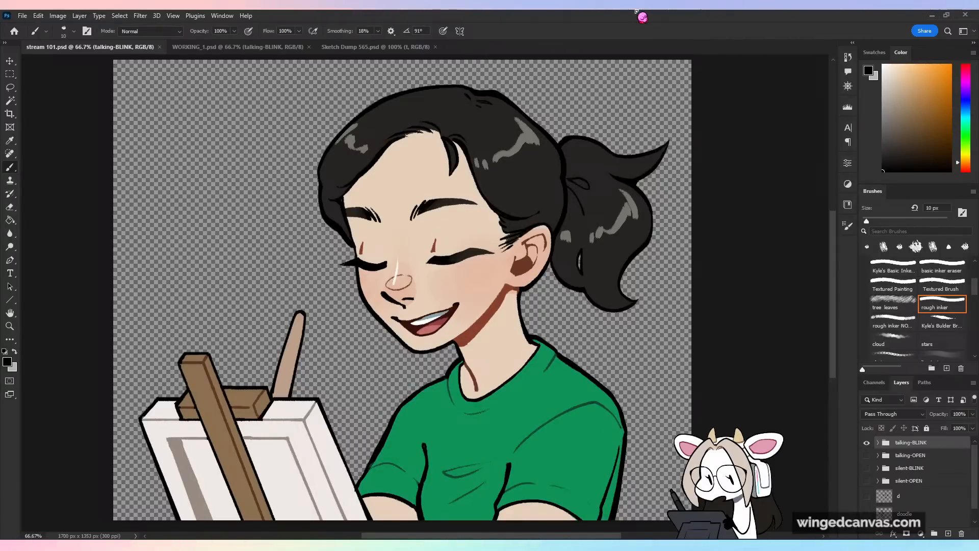
pyautogui.click(866, 442)
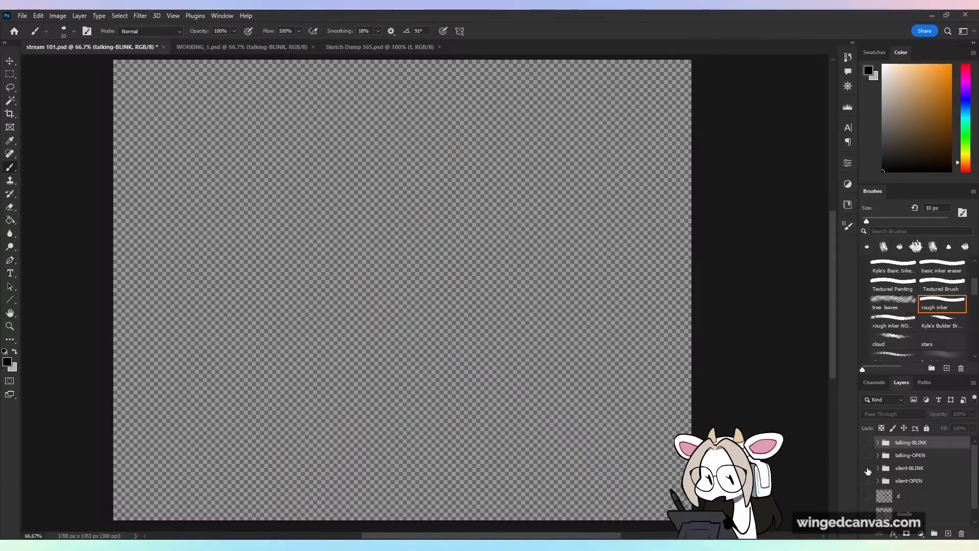
pyautogui.click(866, 481)
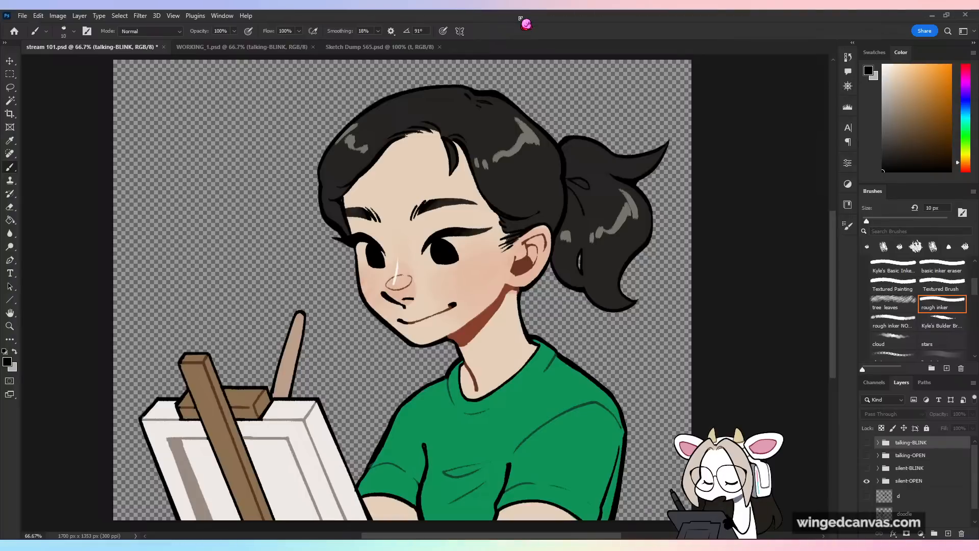
pyautogui.hotkey('ctrl', 's')
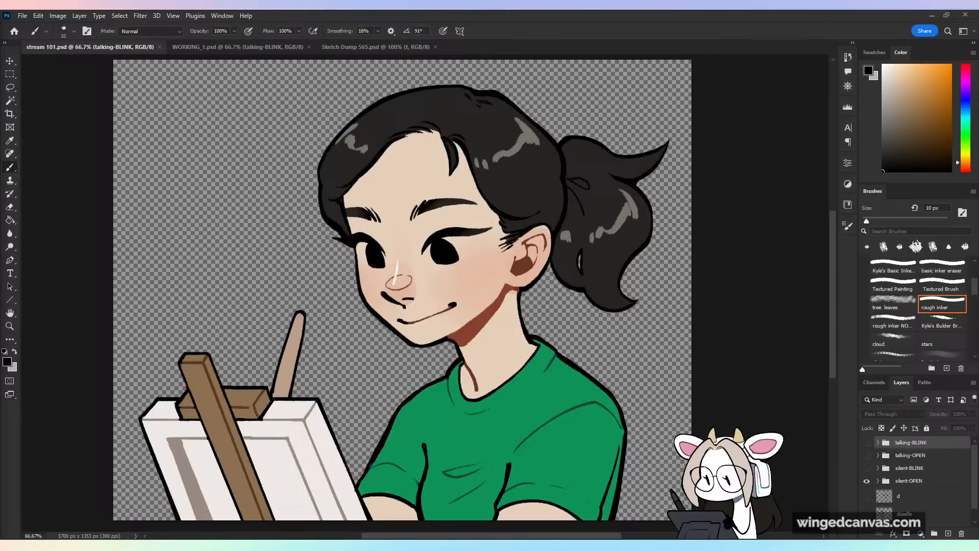
pyautogui.click(209, 47)
pyautogui.click(124, 47)
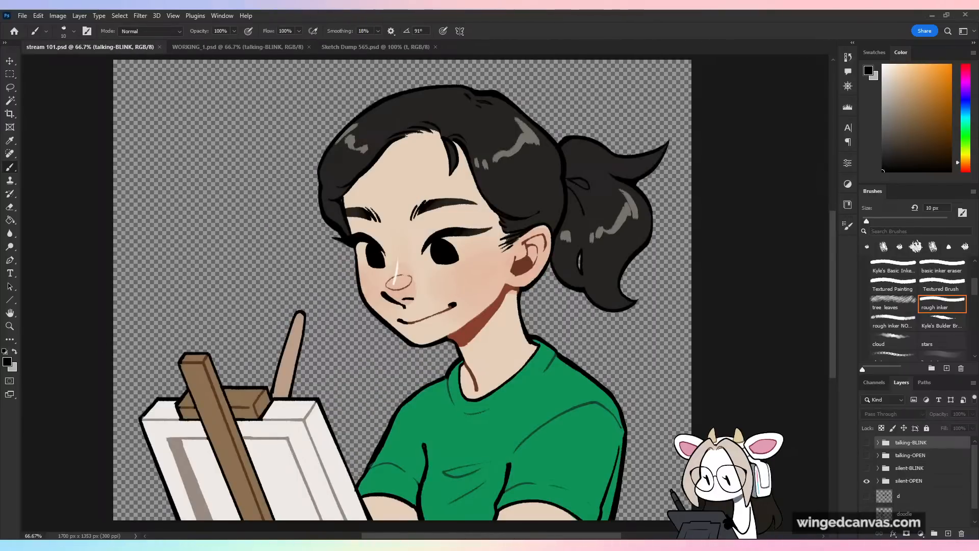